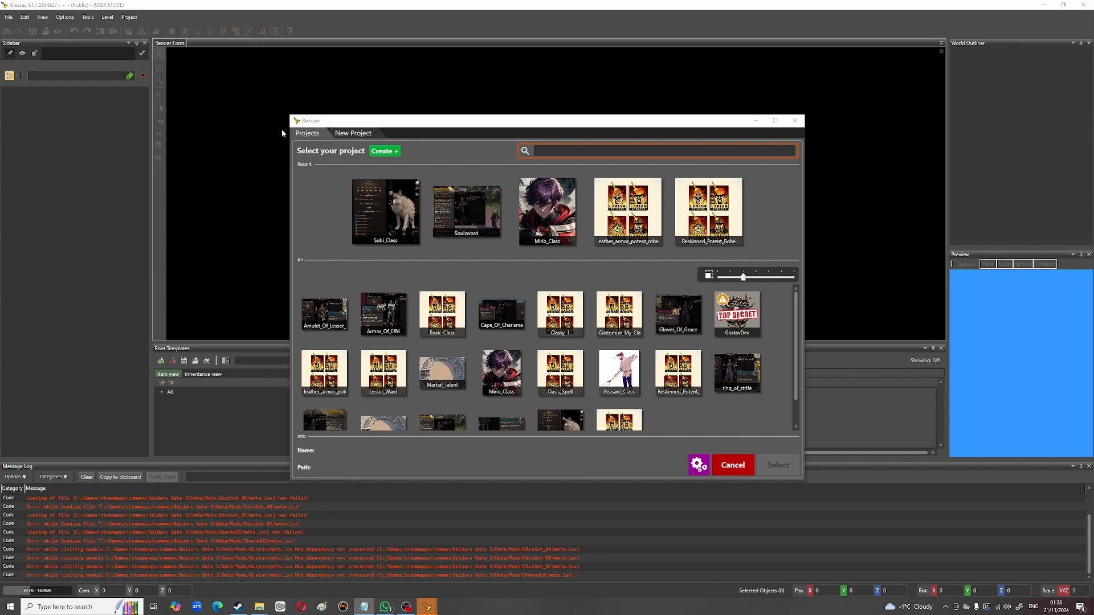
Step: Check the new-project page, then open the existing Mirio_Class project from the recent projects
click(358, 134)
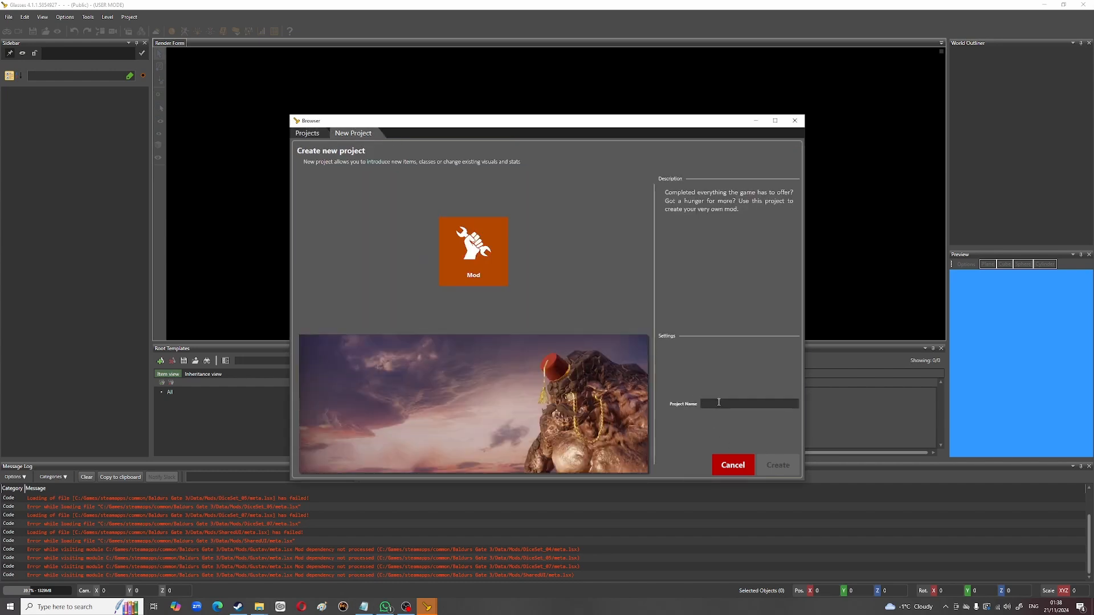
click(312, 133)
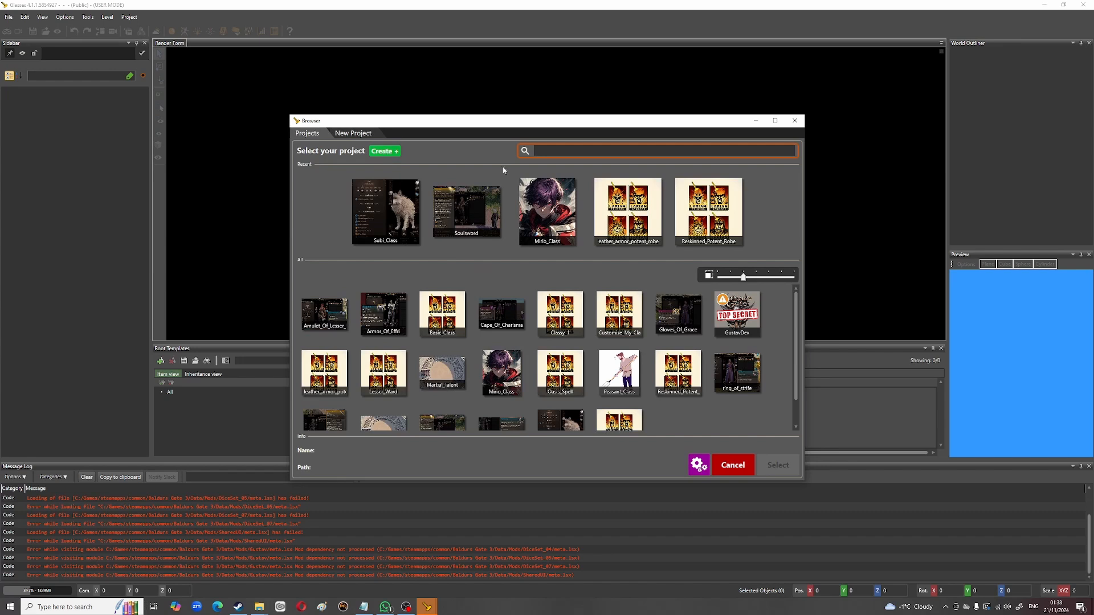
double_click(551, 212)
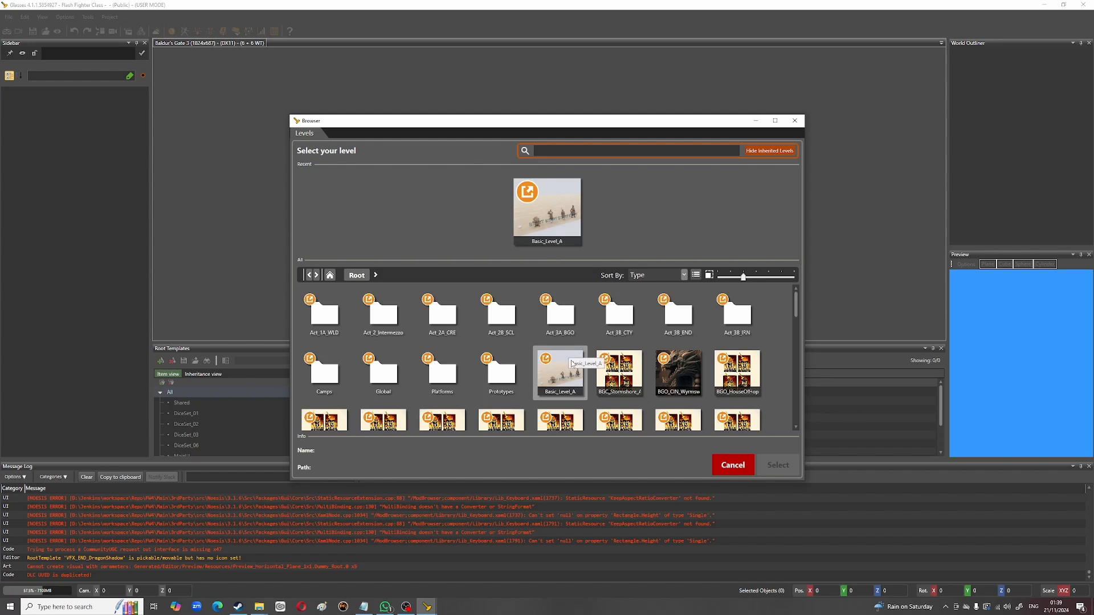
Step: Search the levels for "basi" and load Basic_Level_A
click(608, 150)
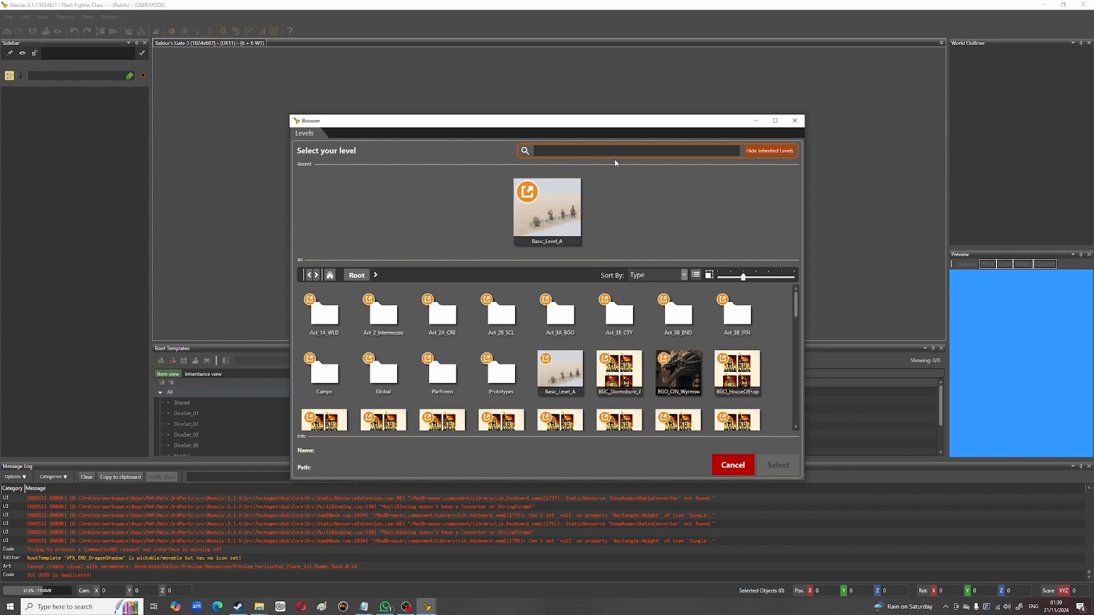
text(basi)
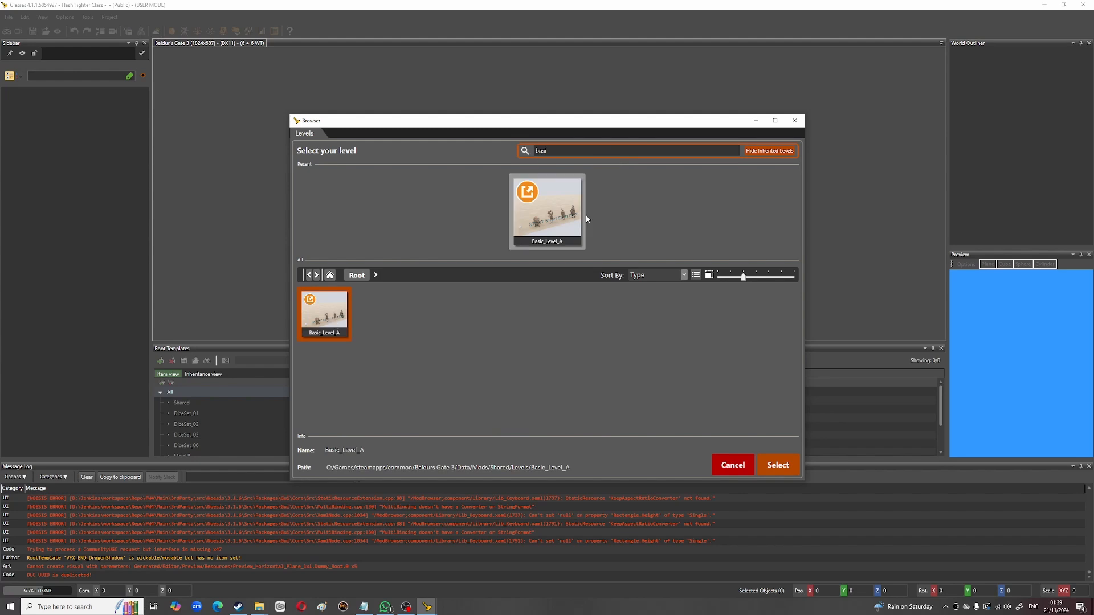
double_click(552, 219)
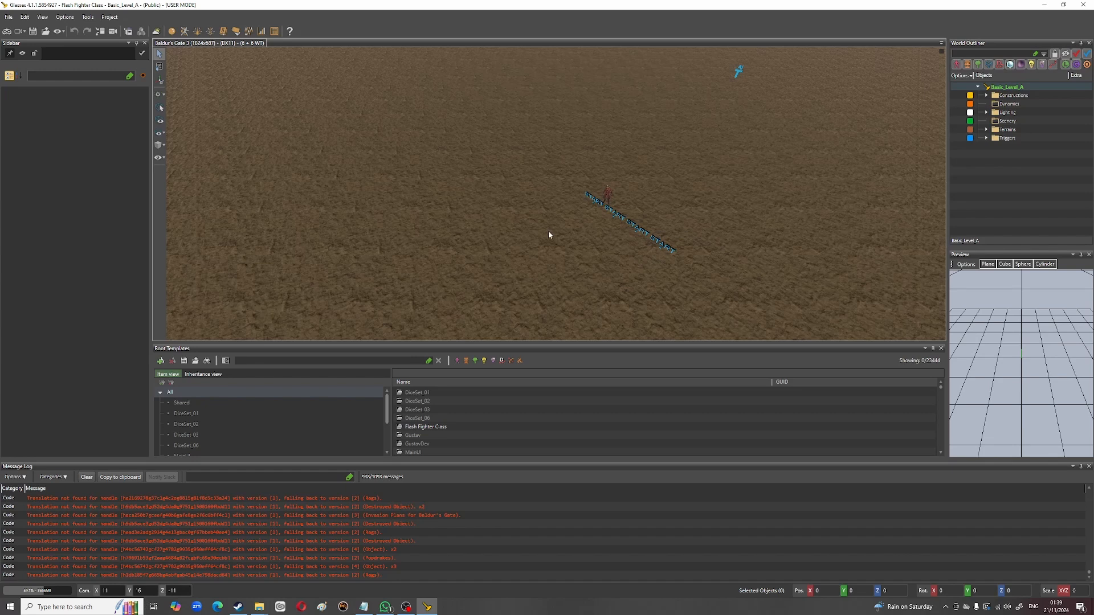
Step: Play-test the level in game mode by walking the character around the terrain, and return to editing mode
click(513, 213)
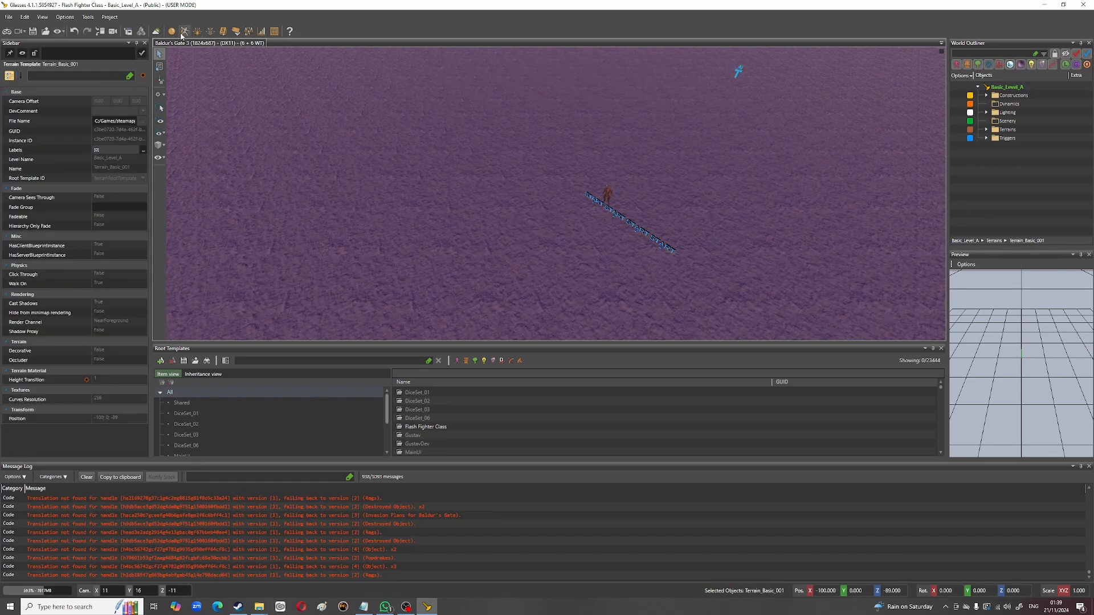
click(7, 31)
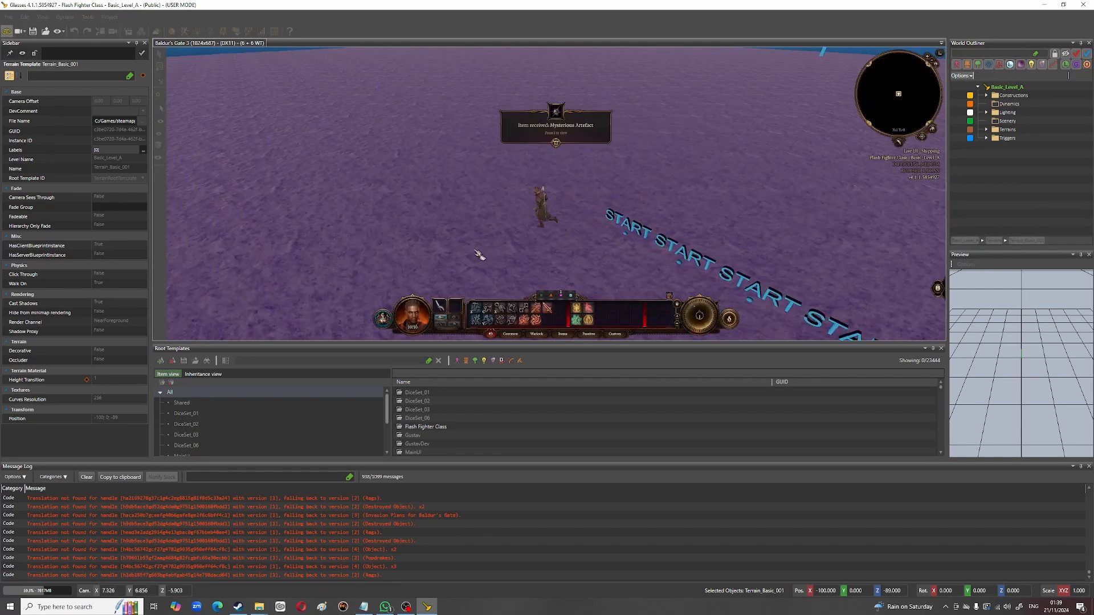
middle_drag(542, 180, 601, 114)
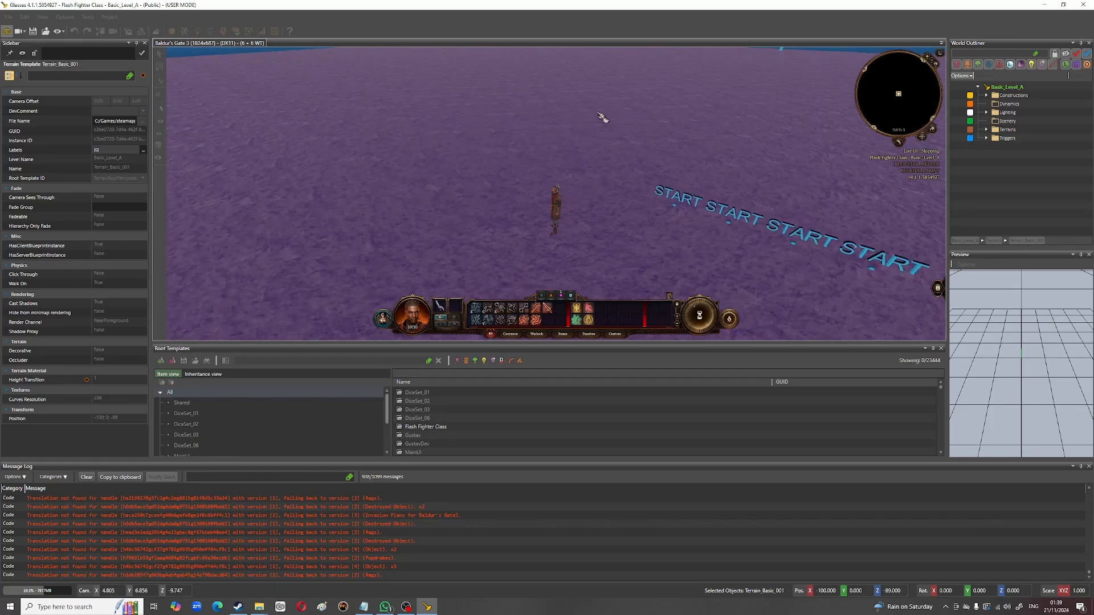
click(555, 266)
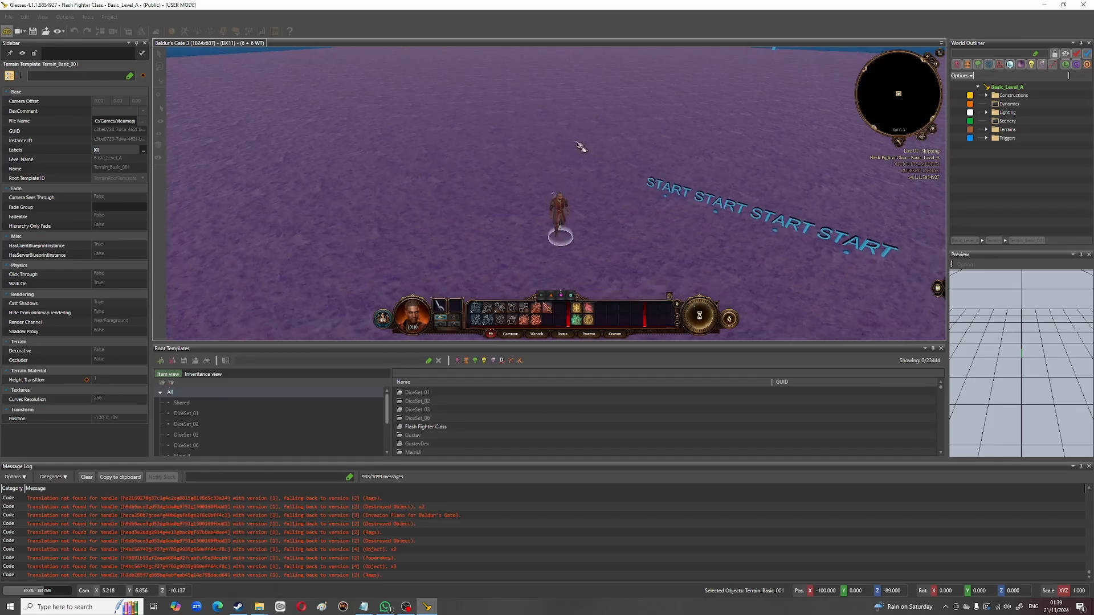
click(463, 223)
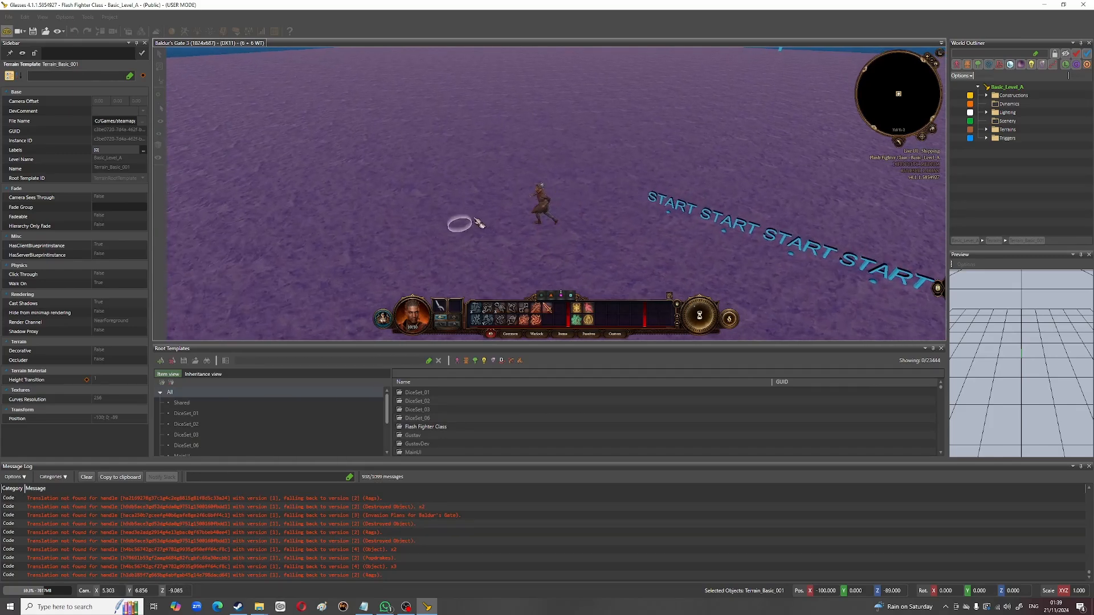
click(7, 32)
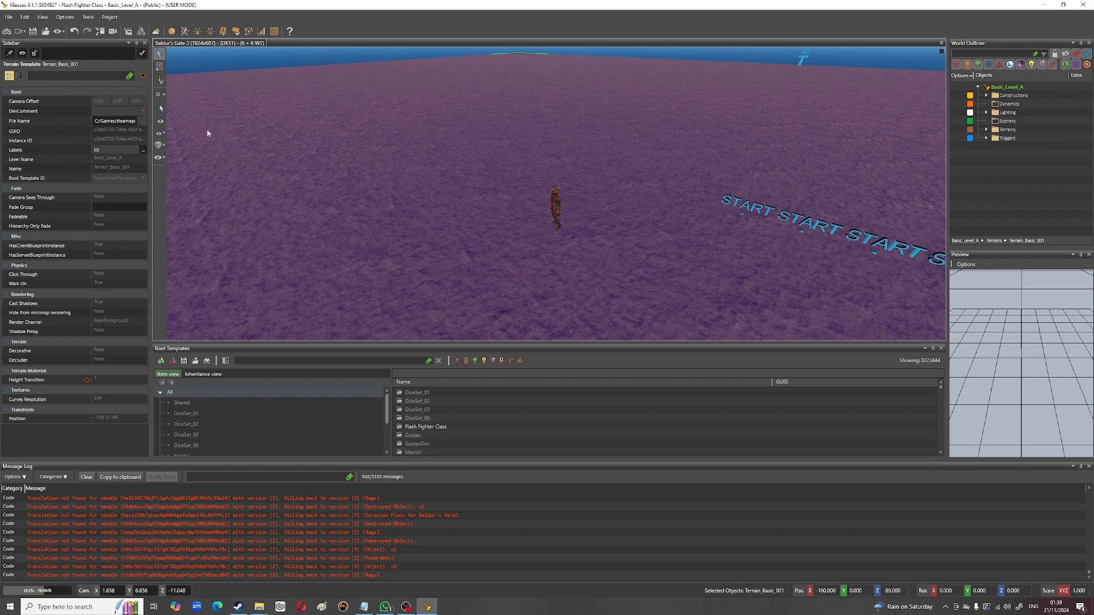
Step: Display the root templates of the Flash Fighter Class project, followed by those of the Shared project
scroll(371, 416, down, 2)
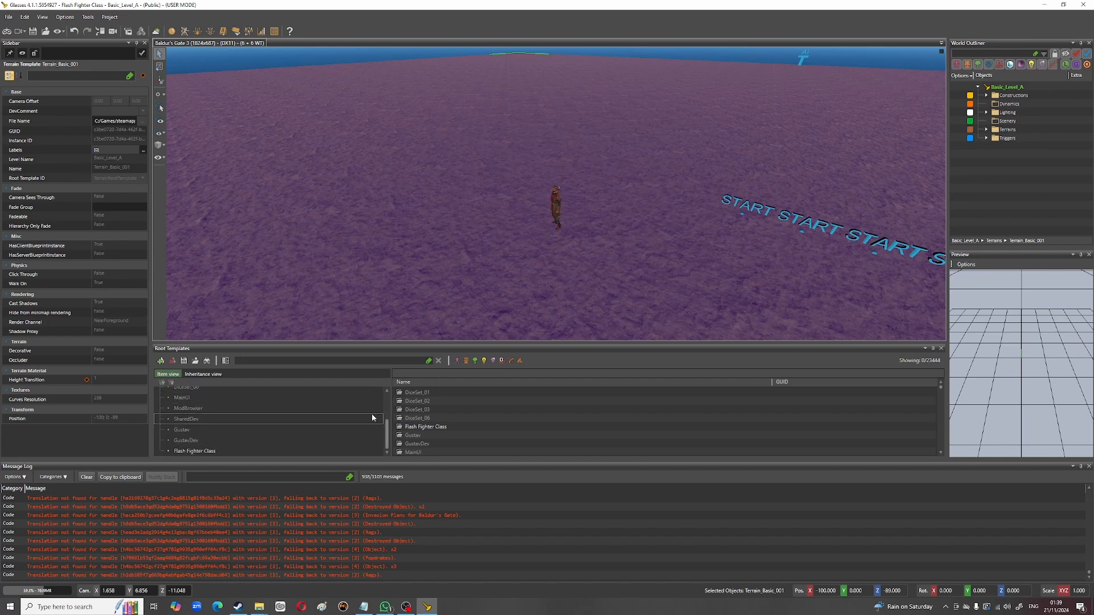
click(194, 451)
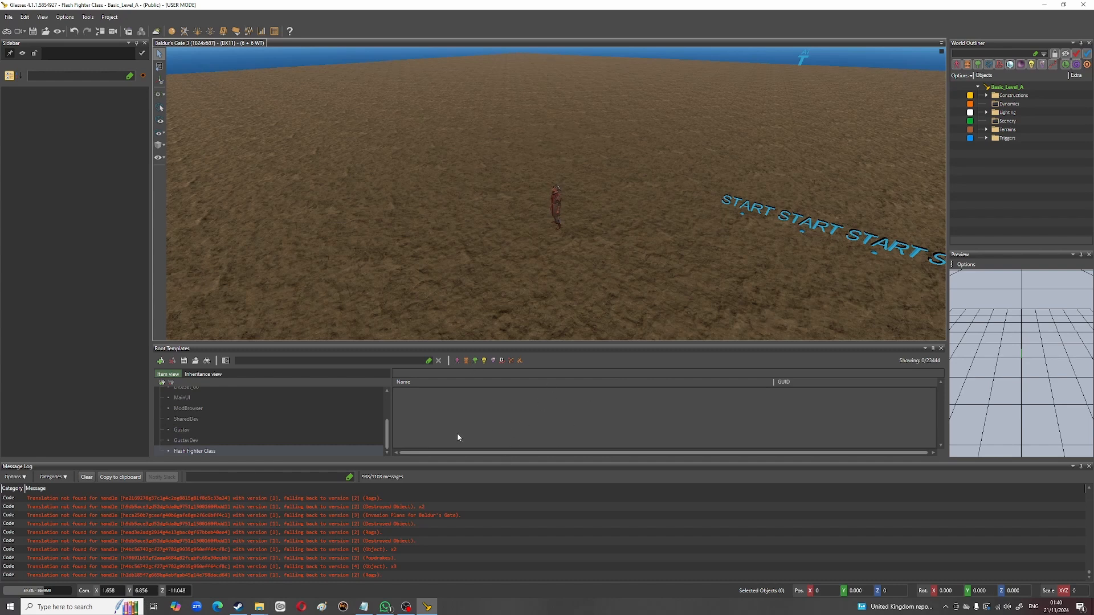
drag(386, 443, 386, 413)
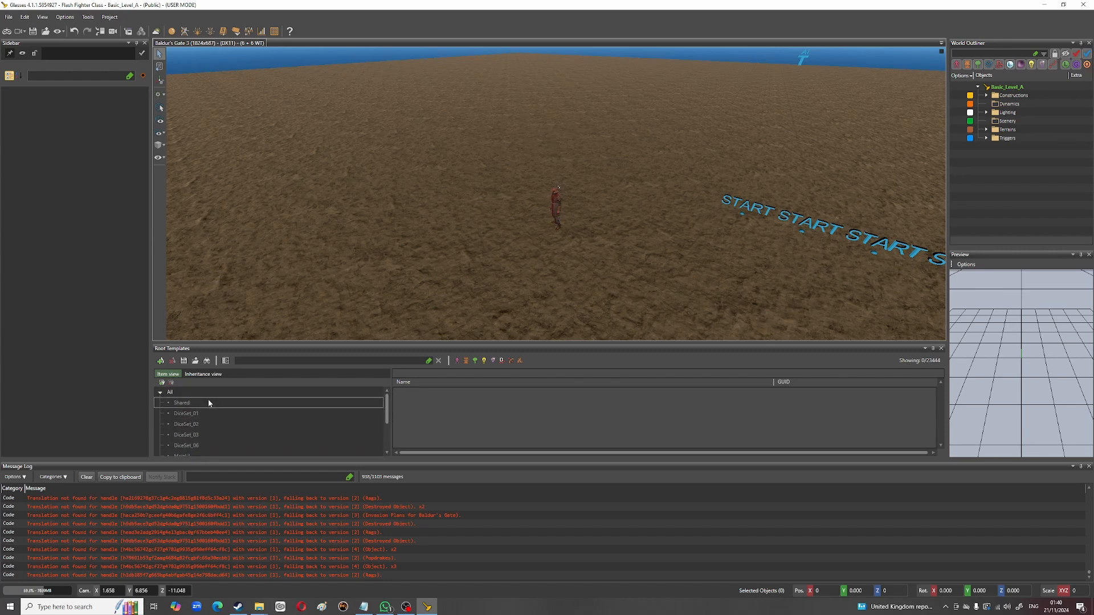
click(208, 402)
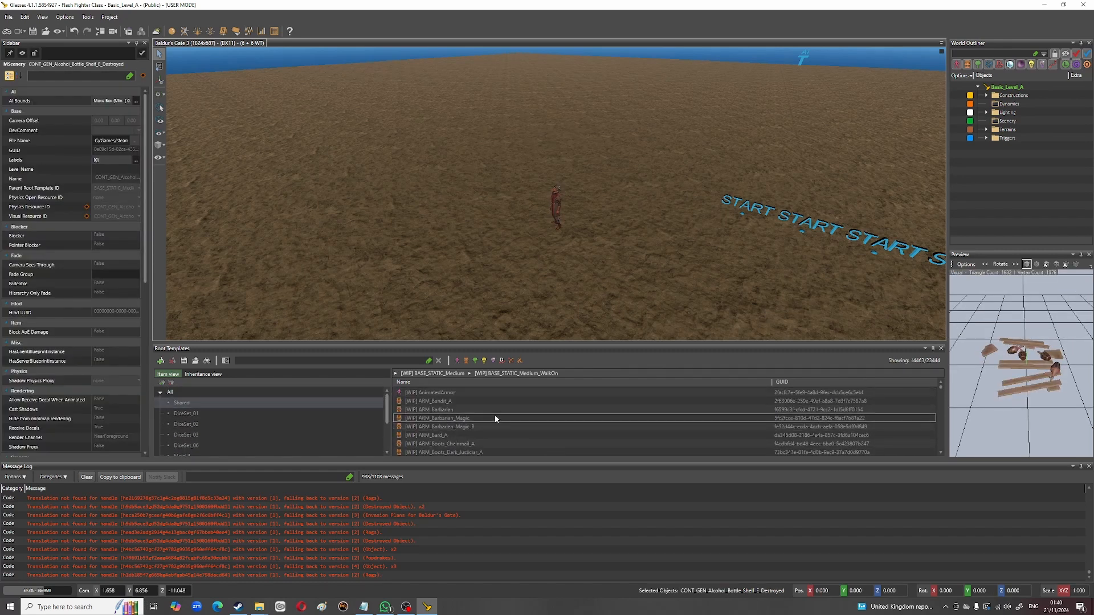
Step: Look through the Shared armor root templates, from the barbarian armor entries to the metal boots
scroll(490, 415, up, 1)
scroll(490, 428, down, 1)
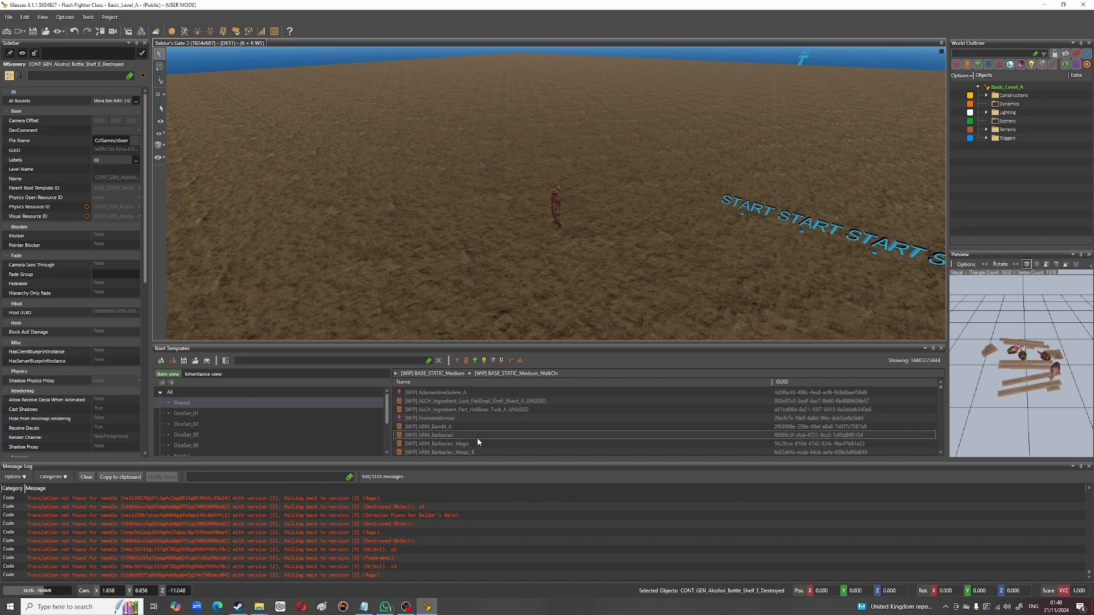
click(450, 410)
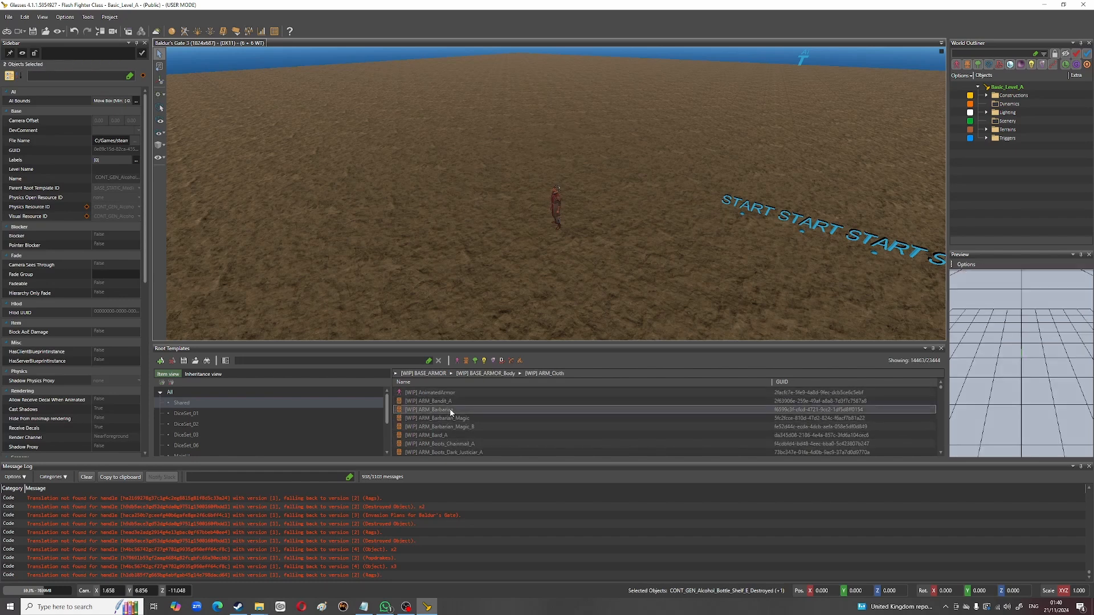
click(465, 418)
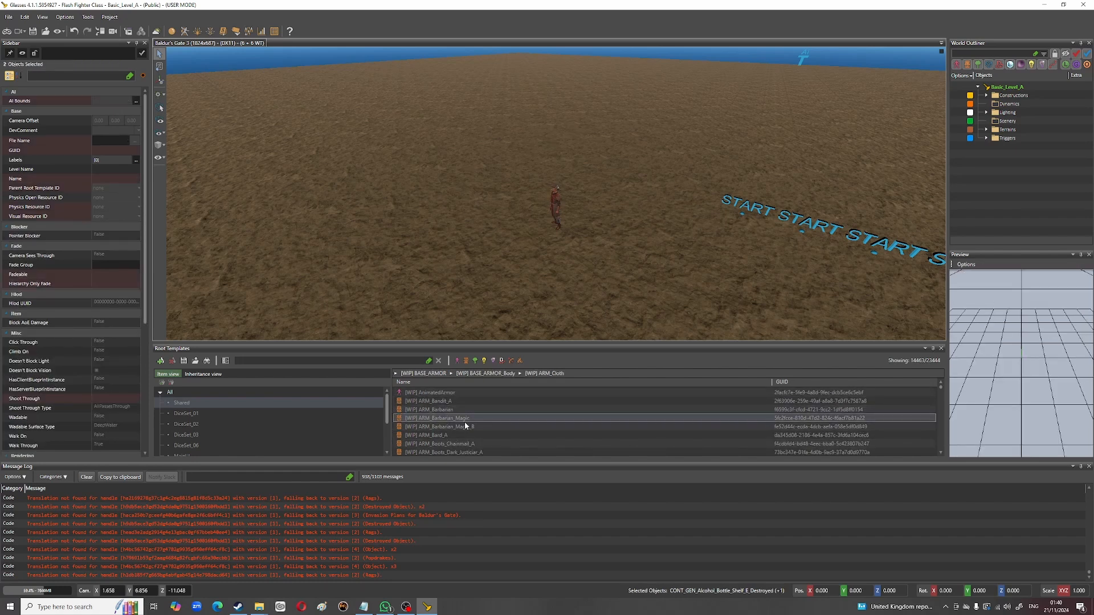
click(447, 428)
click(437, 440)
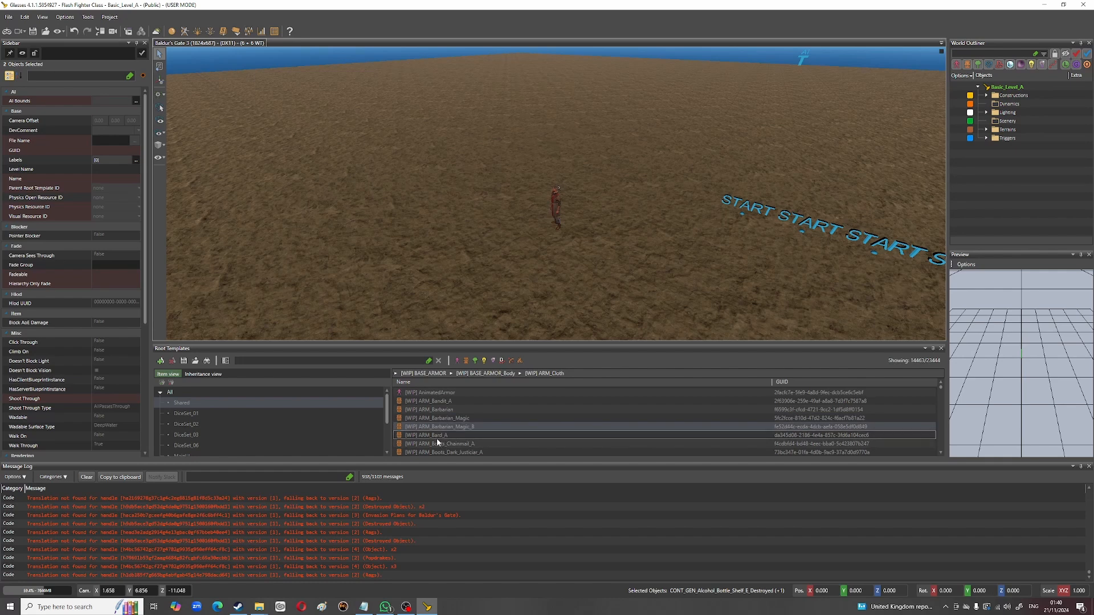
click(435, 452)
scroll(481, 429, down, 3)
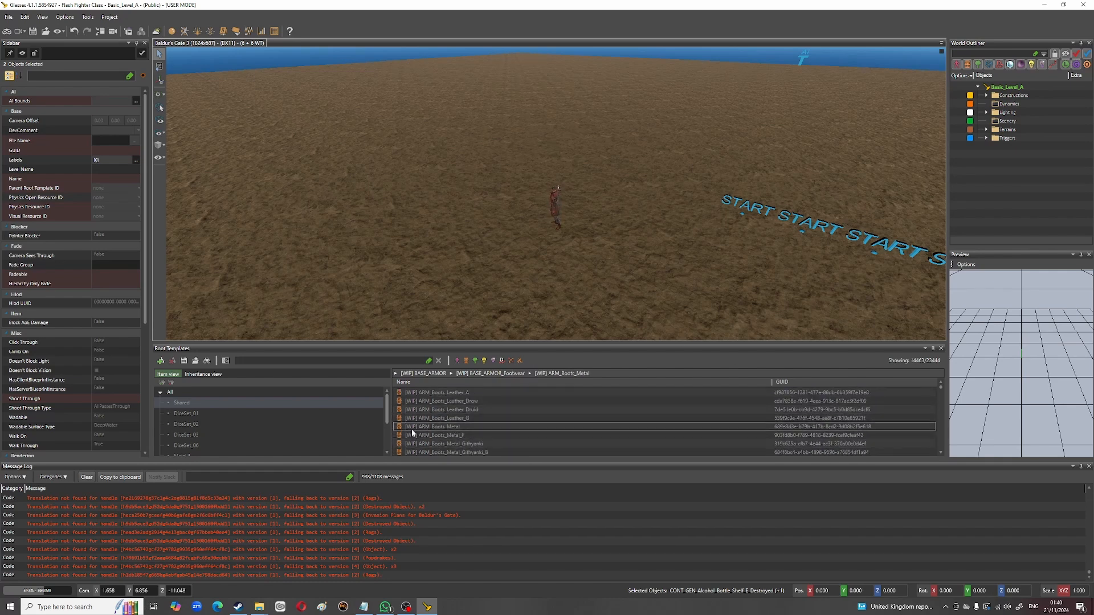
click(413, 427)
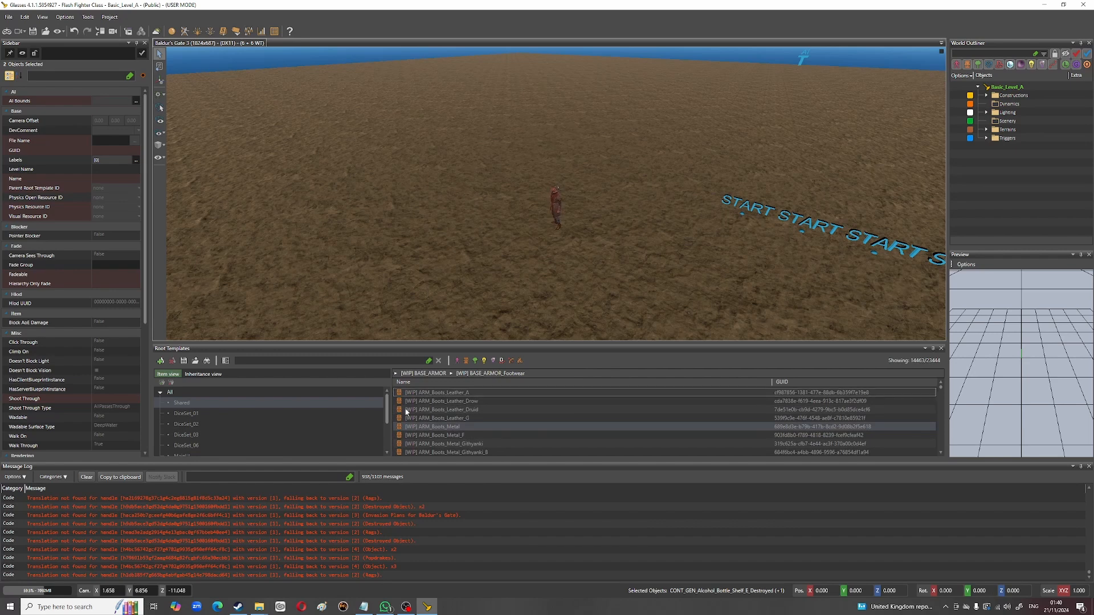
Step: Examine the names and GUIDs of the Shared boots and camp clothing templates, and return to the Flash Fighter Class templates
scroll(251, 411, down, 2)
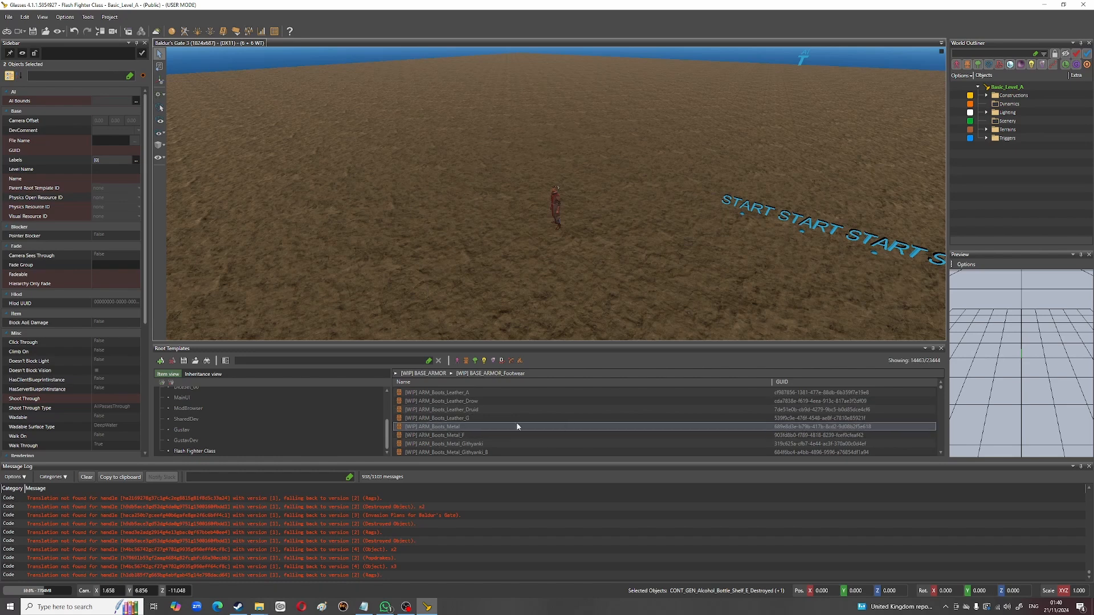
click(799, 411)
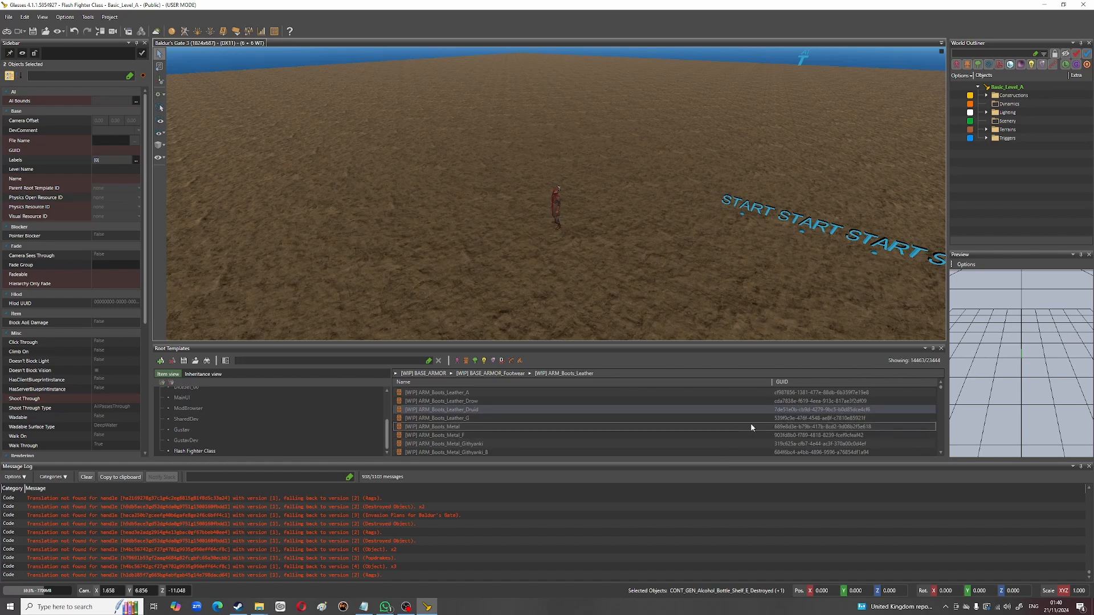
scroll(682, 445, down, 6)
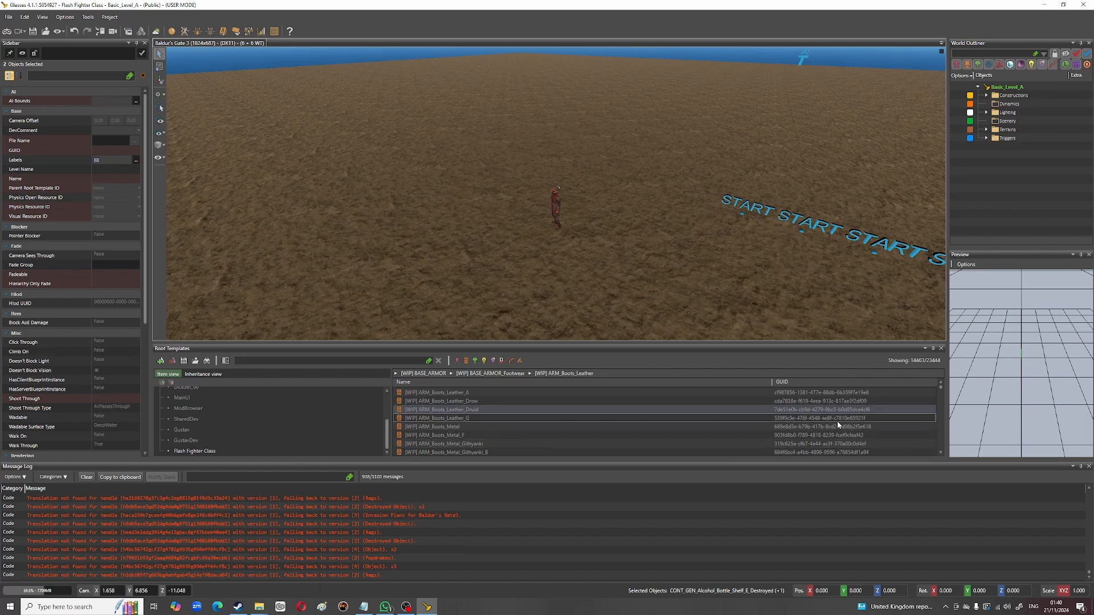
scroll(473, 443, down, 3)
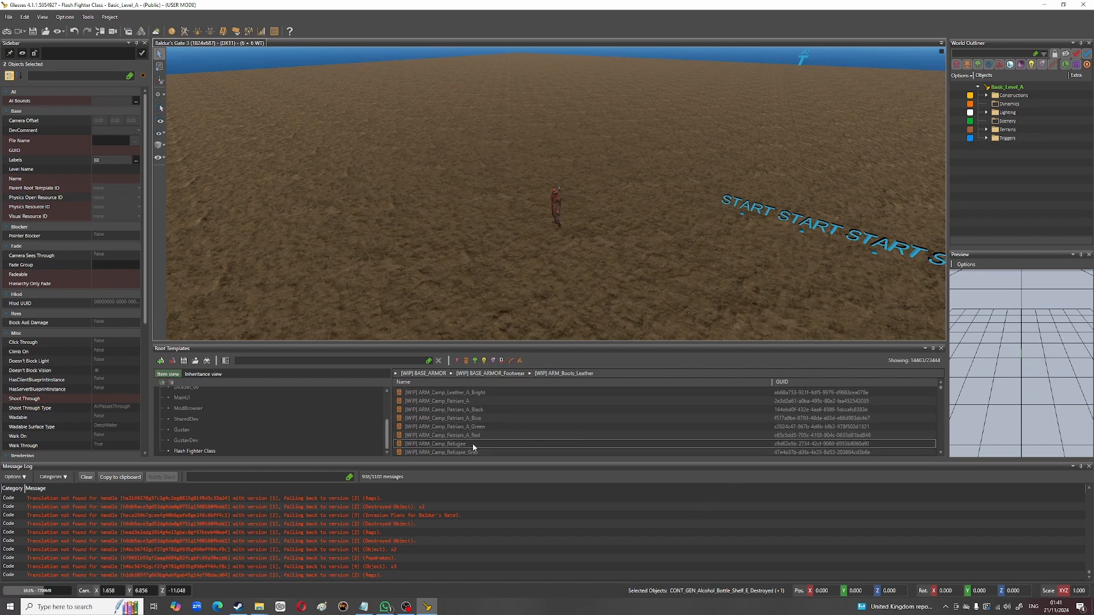
click(457, 418)
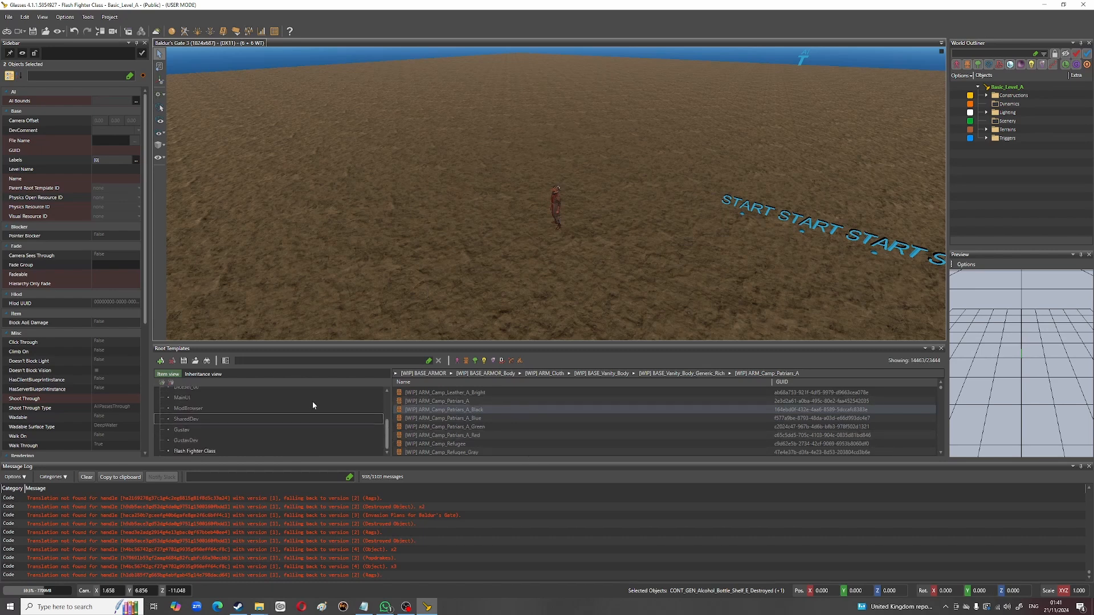
click(195, 451)
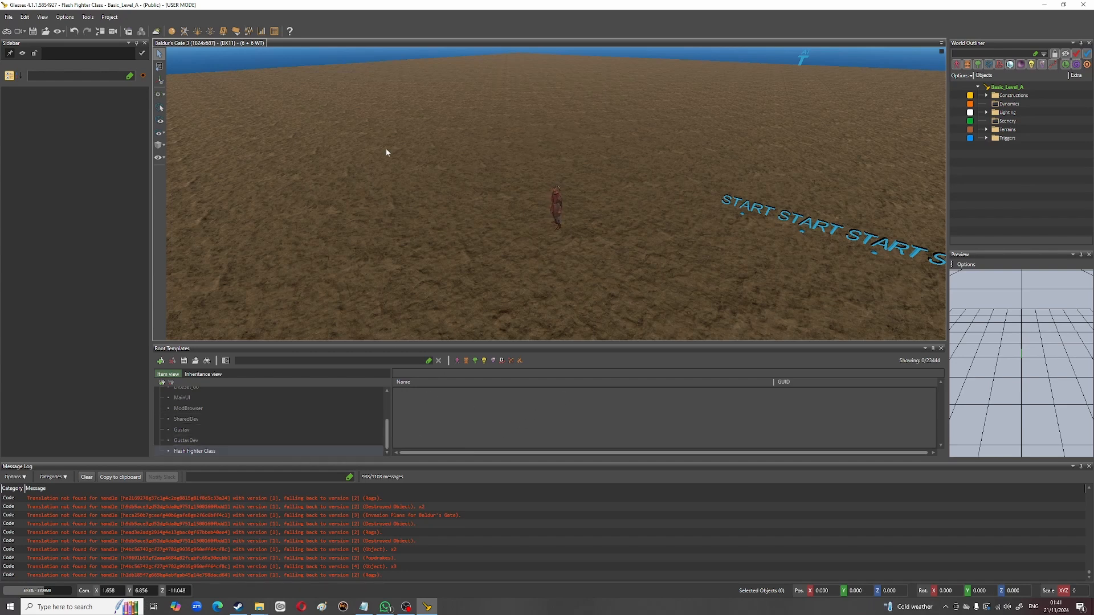
Step: Open the Stats Editor and place its window over the middle of the workspace
click(260, 31)
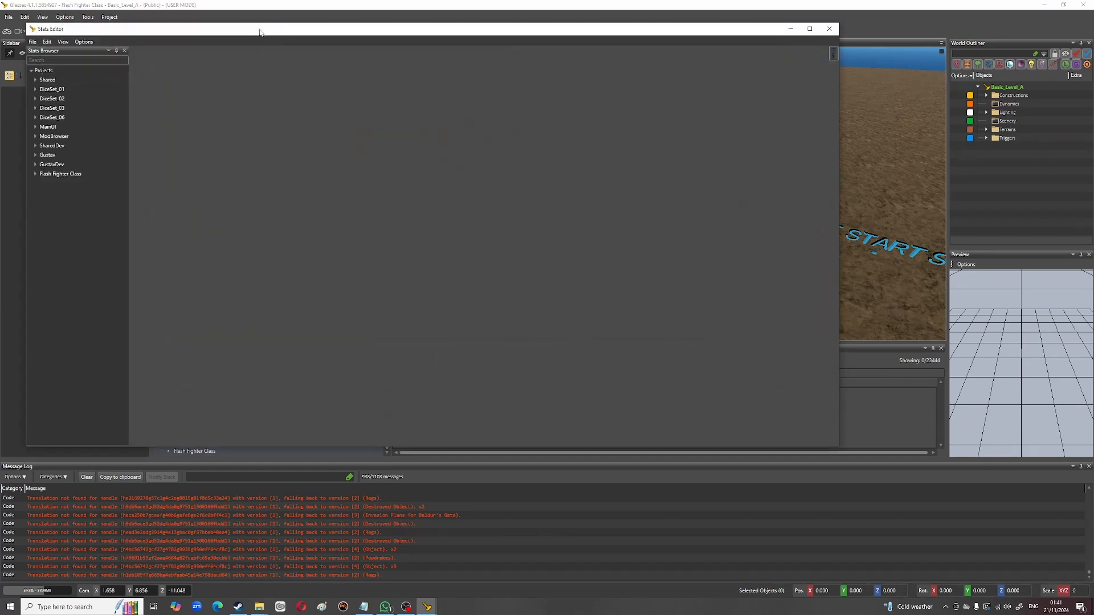
drag(246, 32, 408, 70)
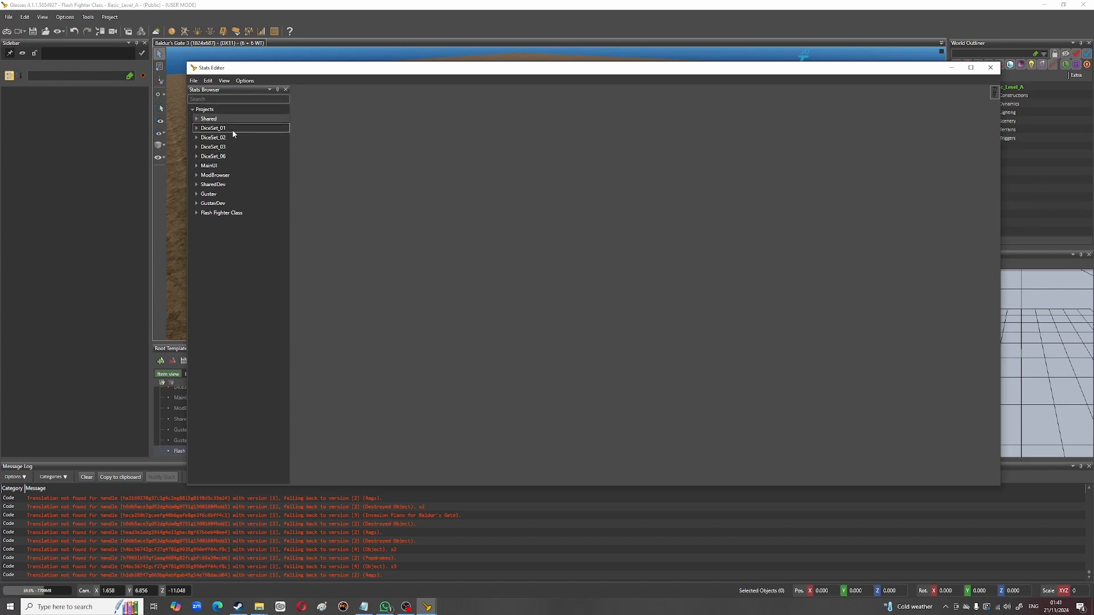
Step: Look over the projects listed in the Stats Editor, including Shared, ModBrowser, SharedDev, Gustav and GustavDev
click(218, 169)
click(220, 177)
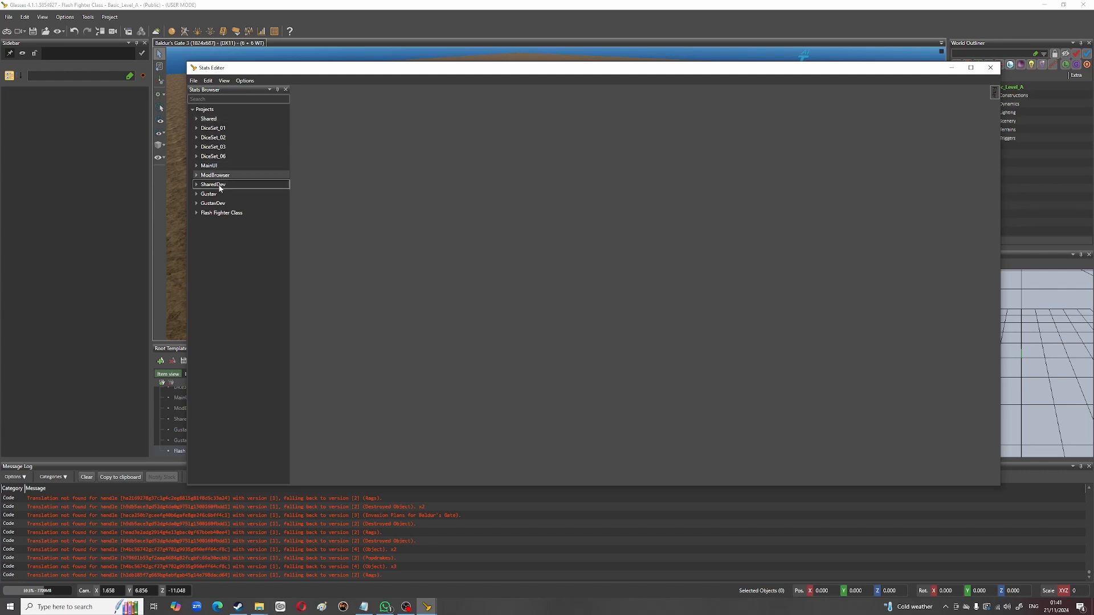
click(220, 186)
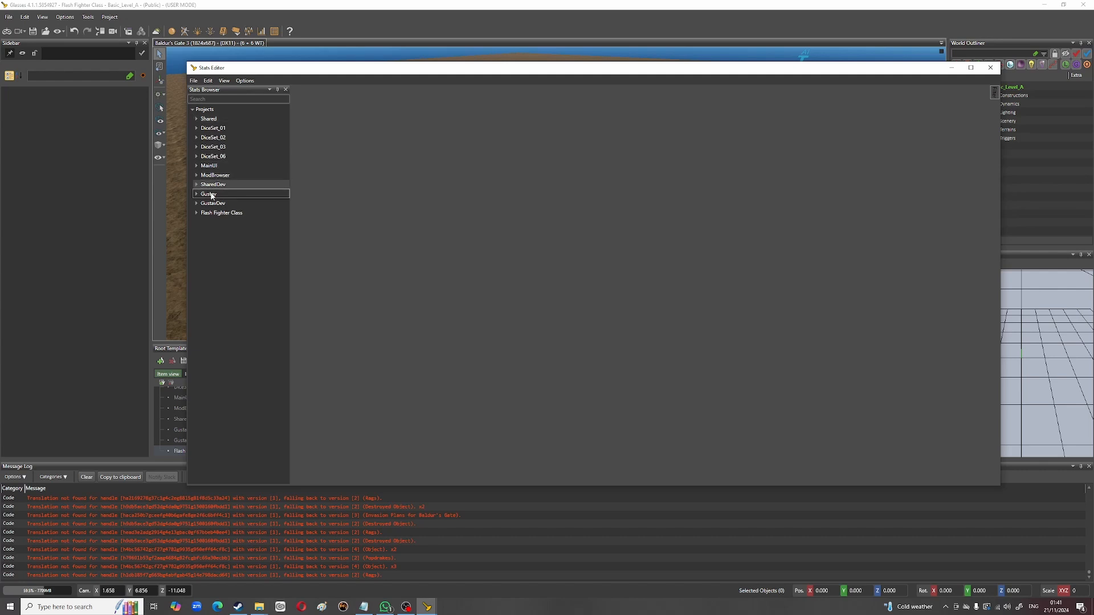
click(211, 193)
click(213, 204)
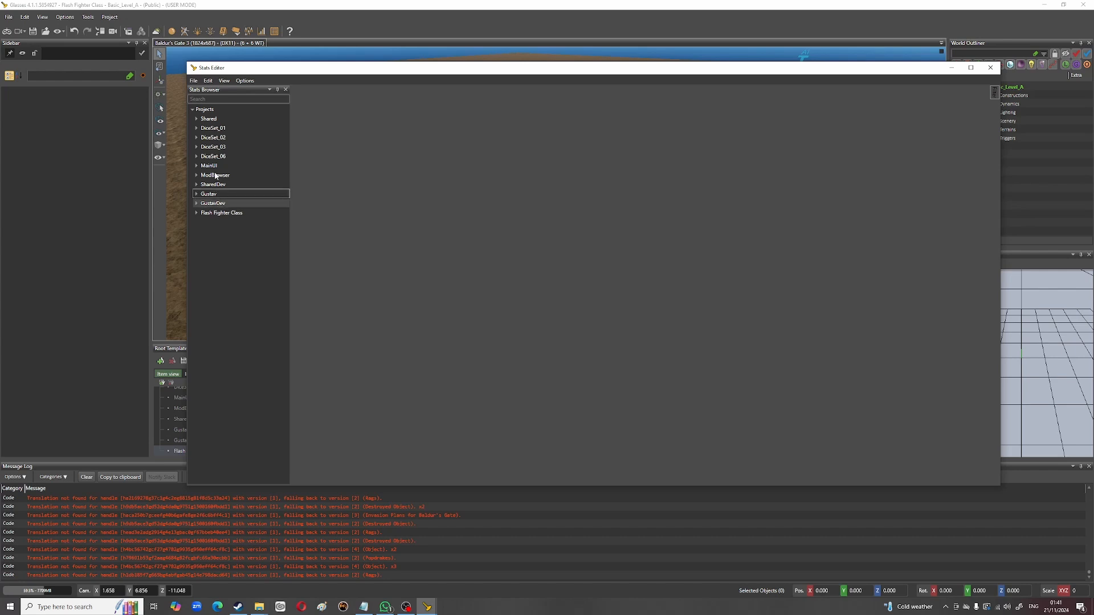
click(215, 121)
click(223, 186)
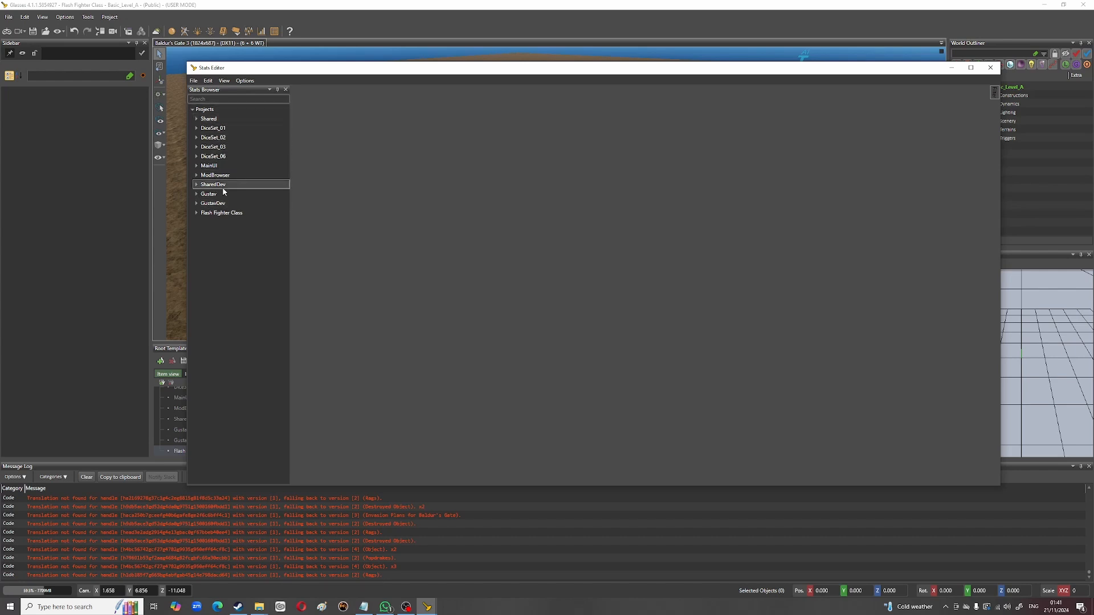
click(214, 195)
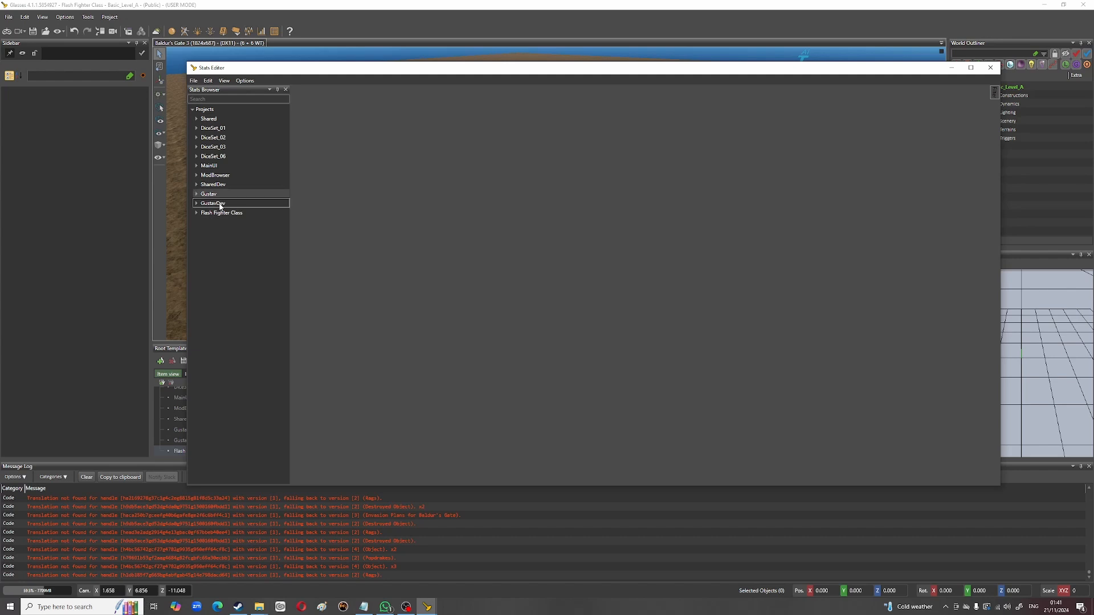
Step: Expand the Shared project in the Stats Browser and look over the tables under its Stats and SpellData categories
click(215, 121)
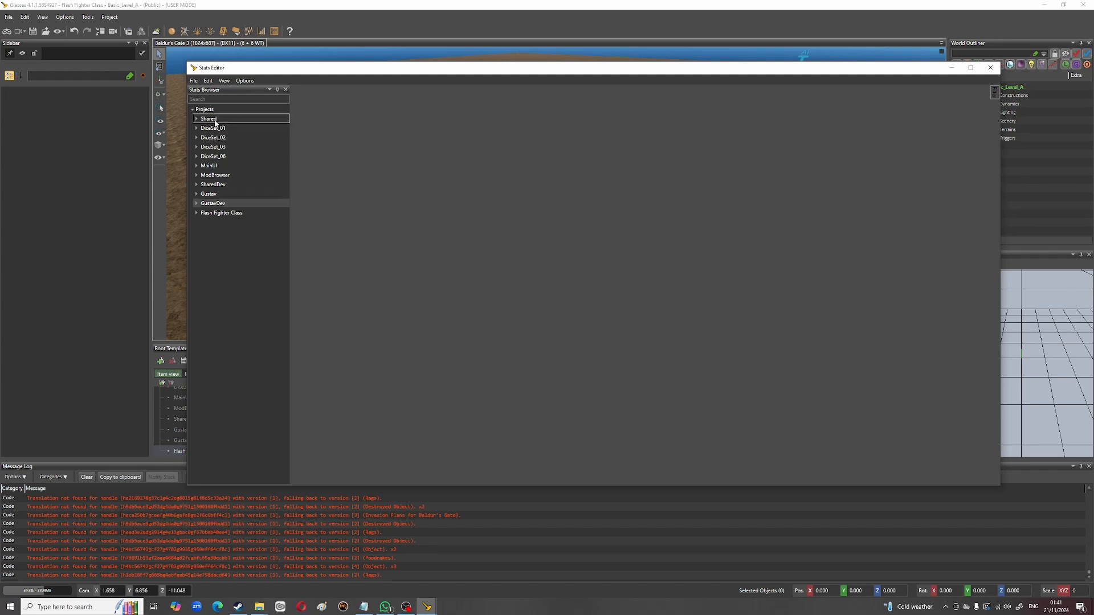
click(197, 119)
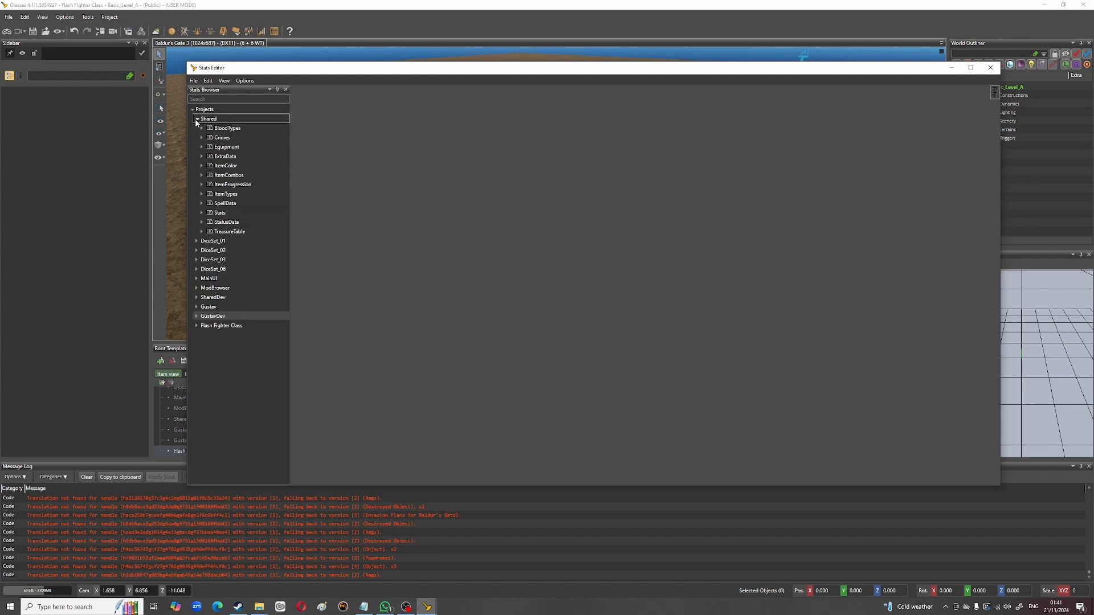
click(212, 204)
click(205, 213)
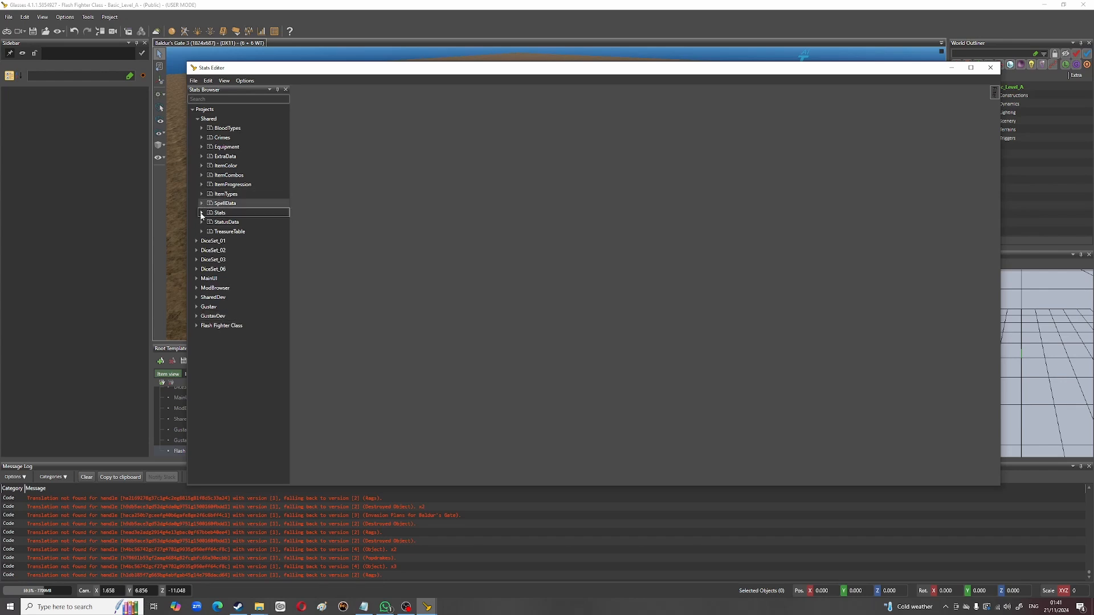
click(201, 213)
click(221, 214)
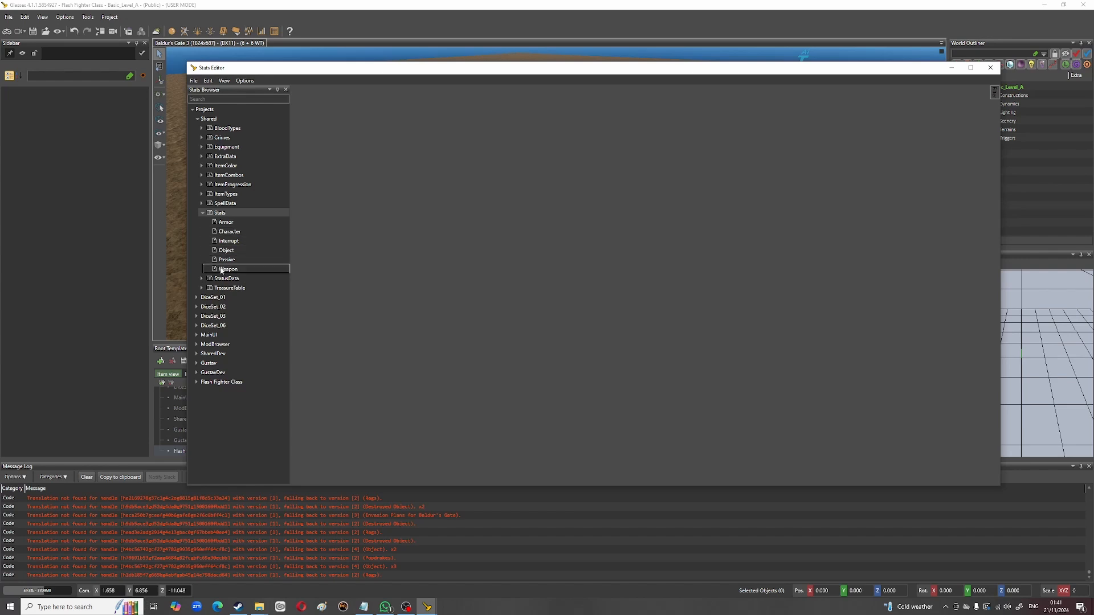
click(201, 208)
click(202, 204)
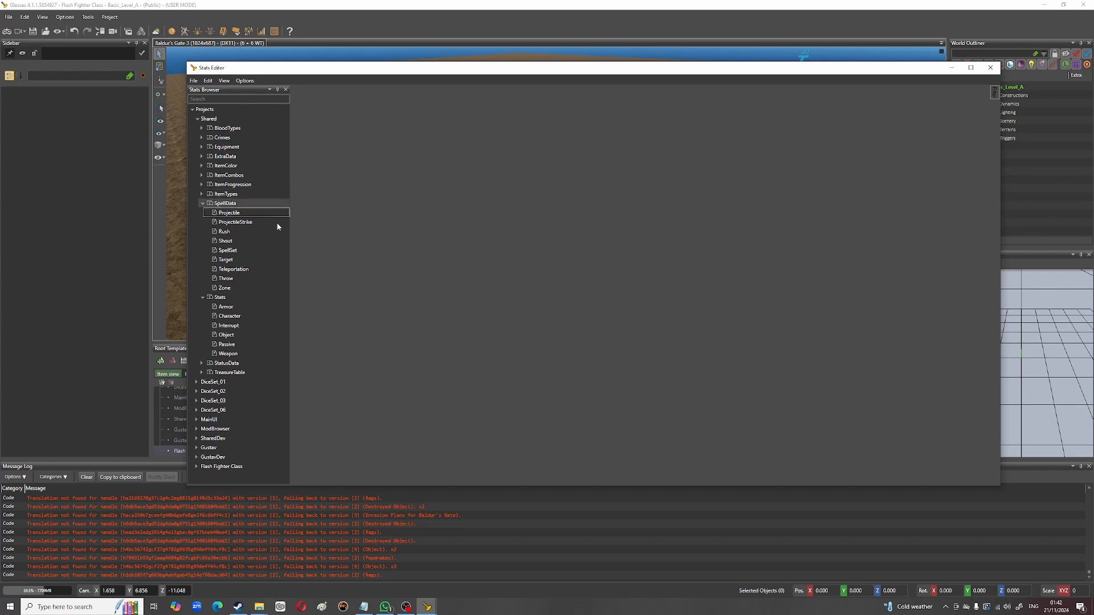
Step: Open the Shared Shout spell table and find the HellishRebuke entry
click(232, 243)
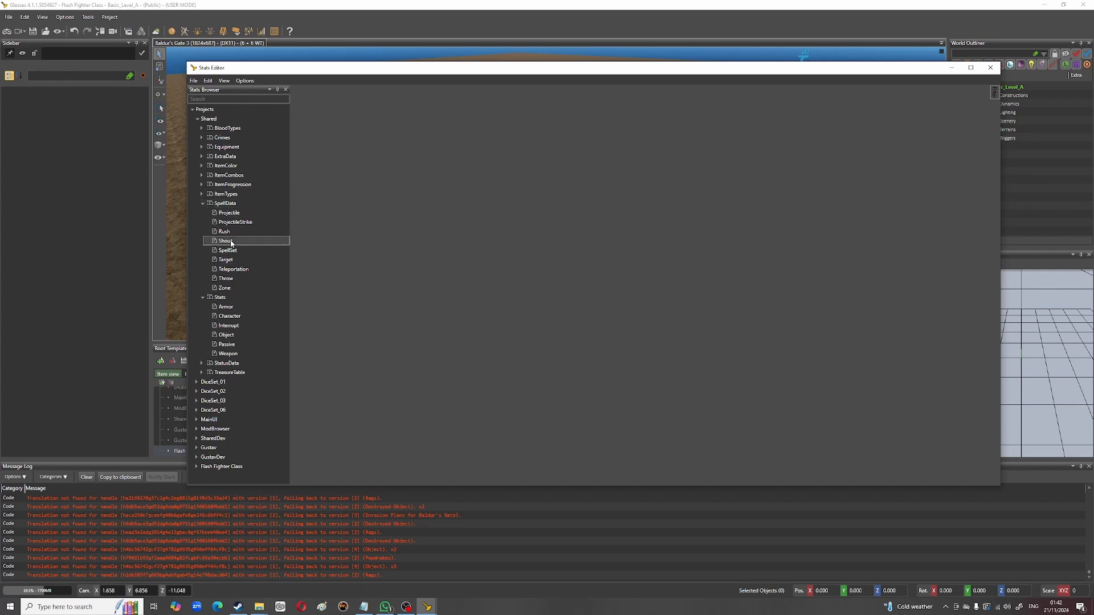
double_click(231, 242)
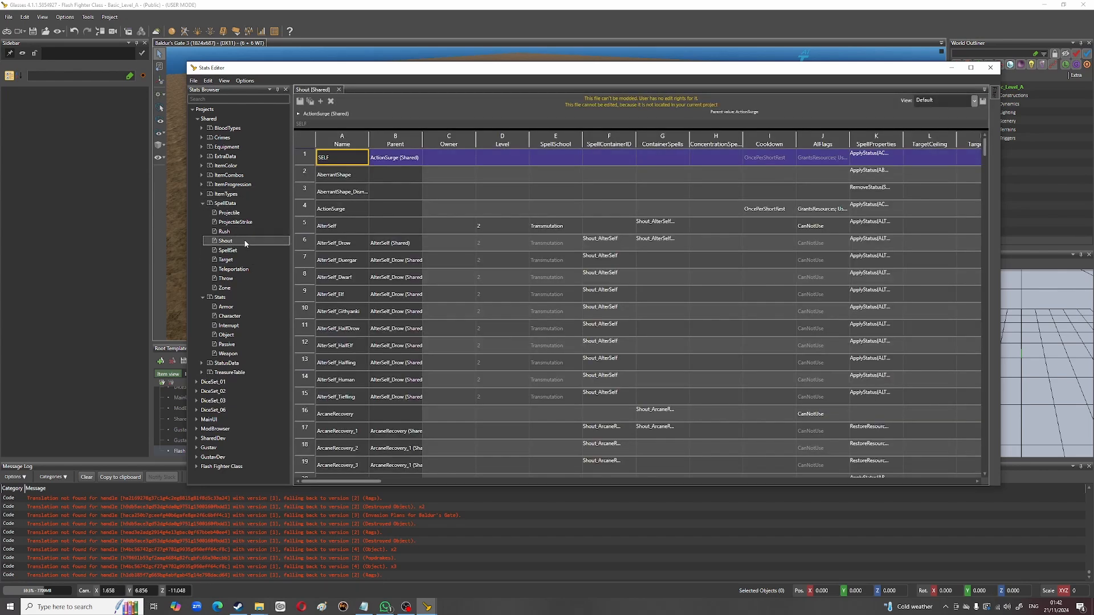
scroll(404, 249, down, 8)
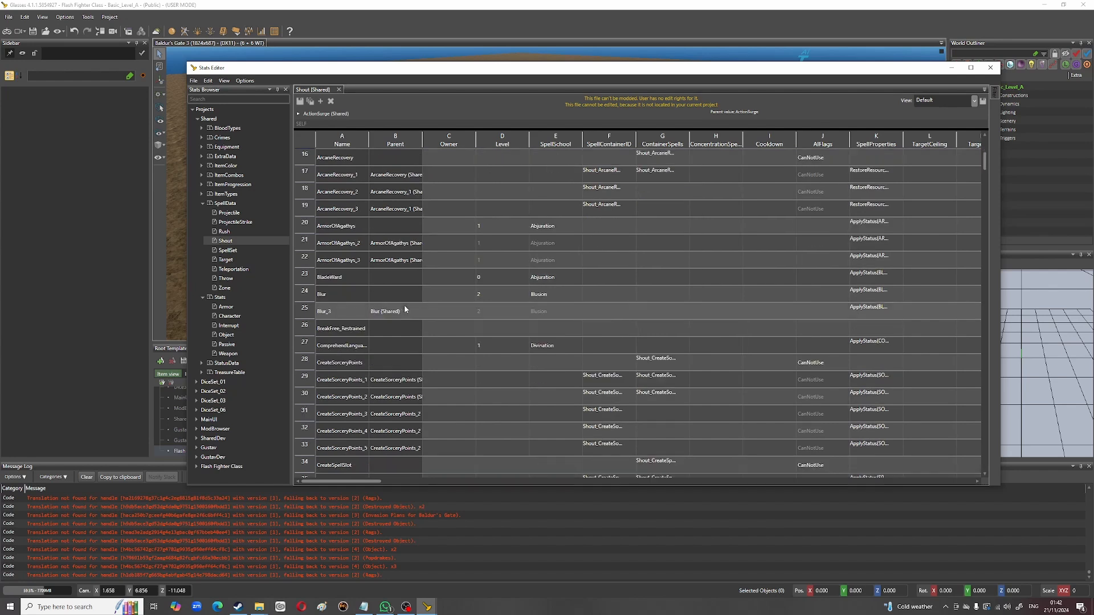
scroll(403, 291, down, 11)
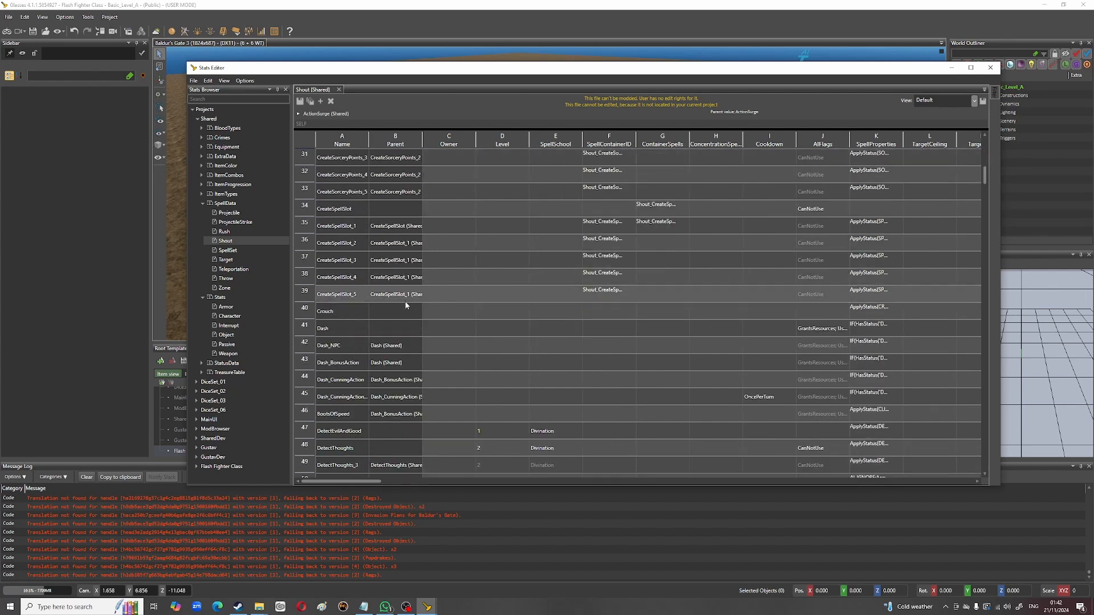
scroll(406, 307, down, 20)
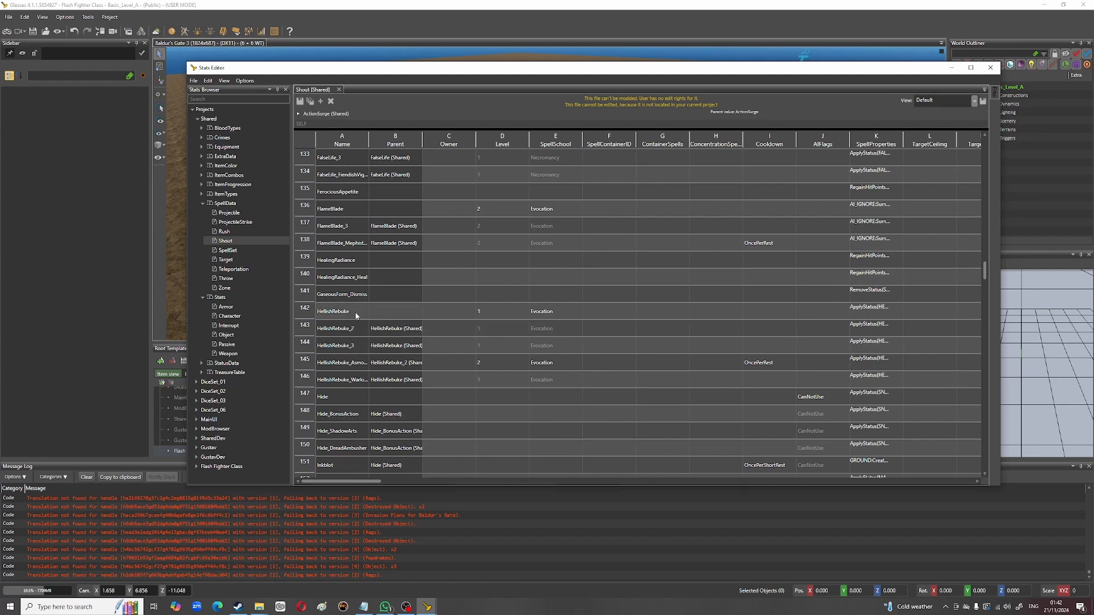
click(343, 312)
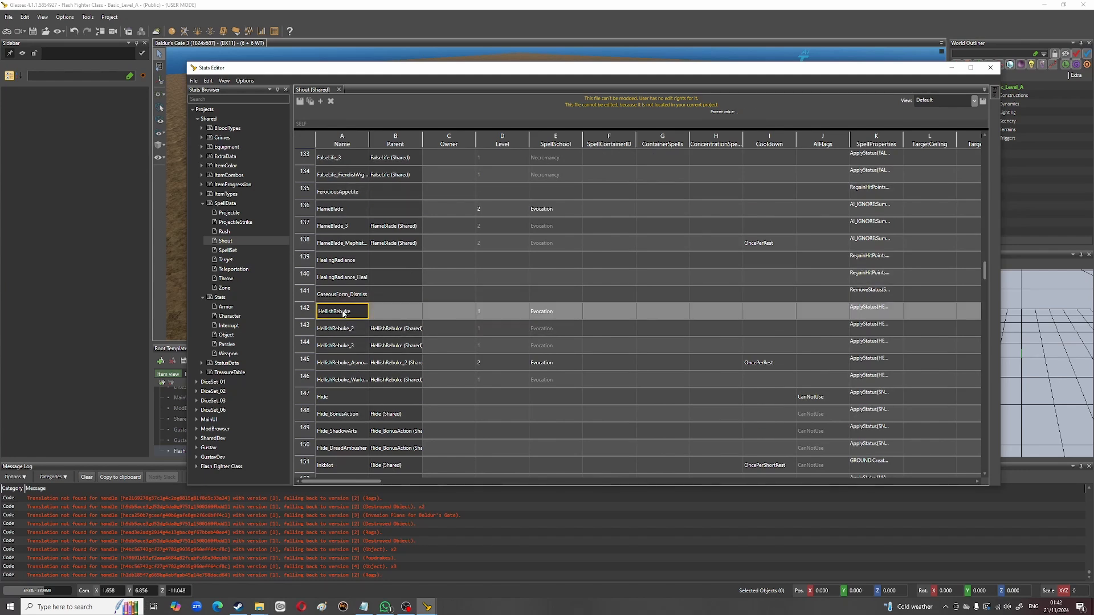
Step: Examine HellishRebuke's SpellProperties, DescriptionParams, TooltipDamageList and upcast tooltip damage values
click(863, 316)
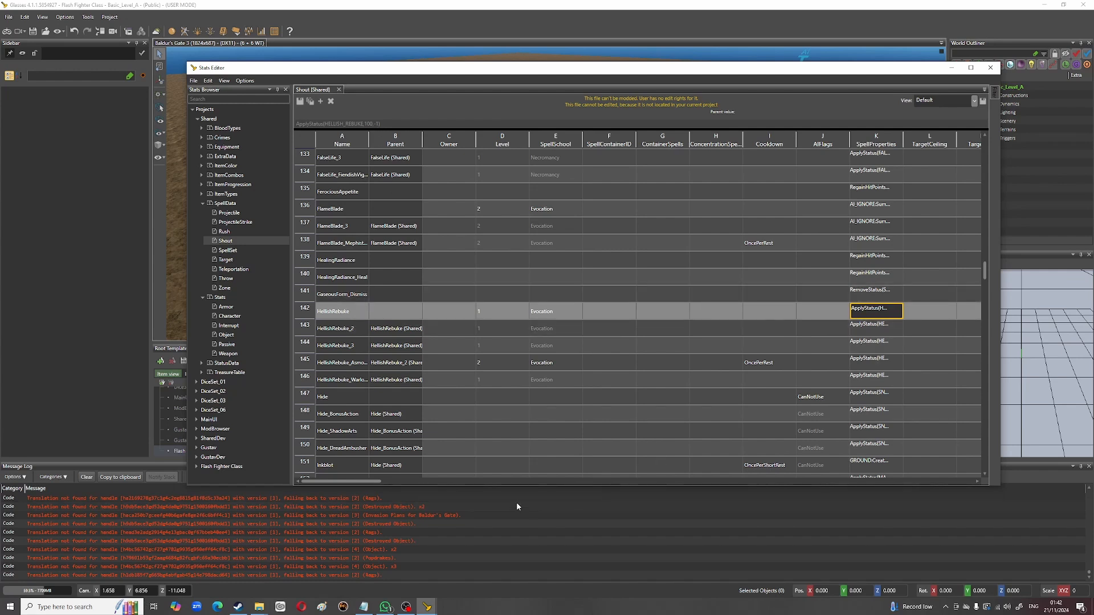
drag(360, 482, 433, 481)
scroll(493, 467, right, 6)
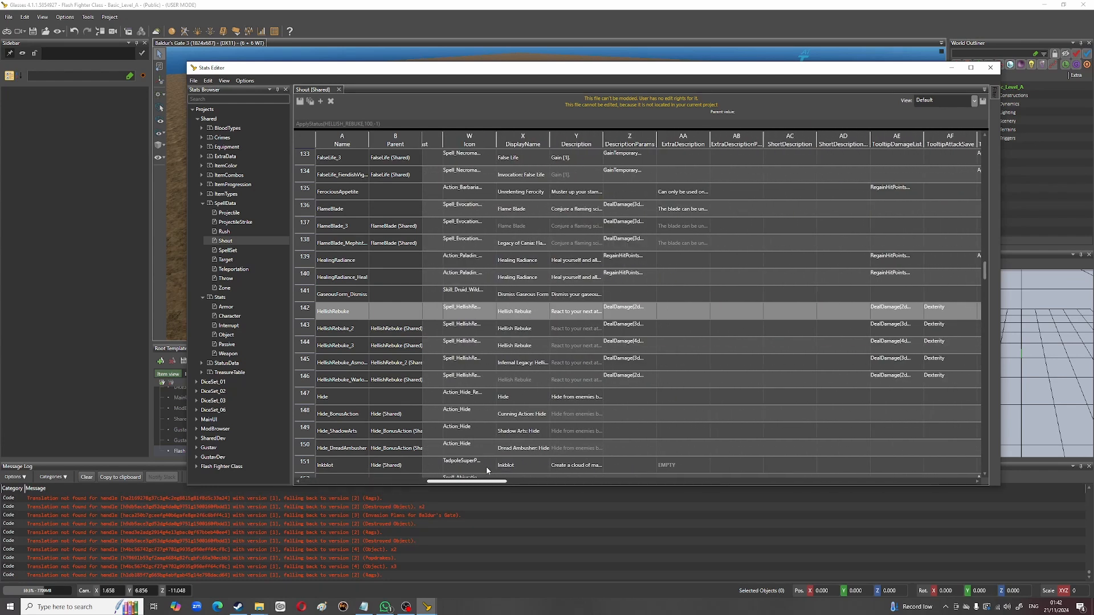
click(629, 312)
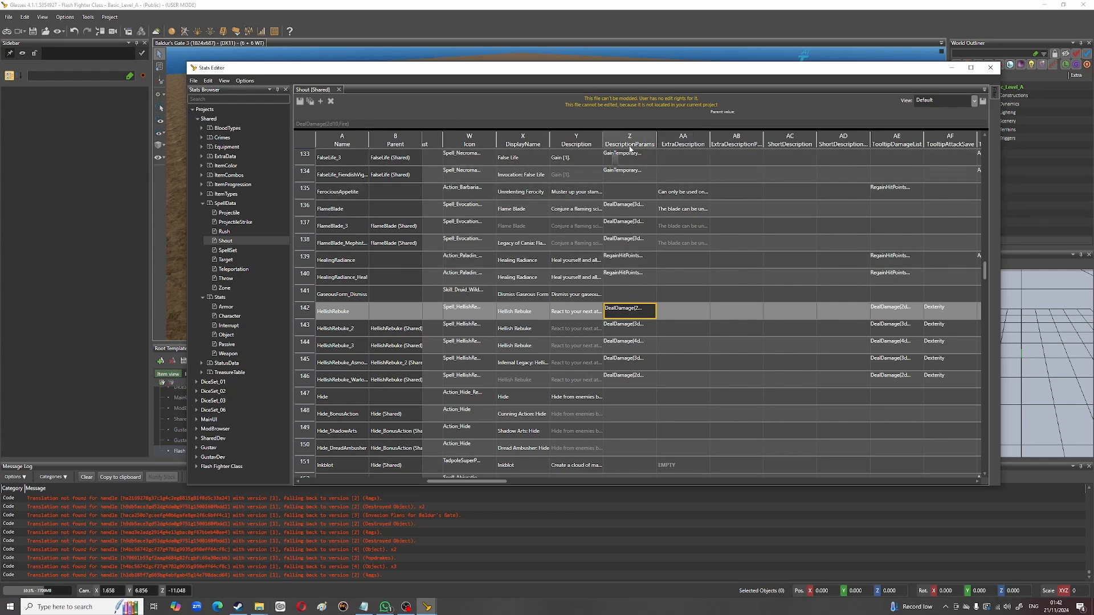
click(898, 310)
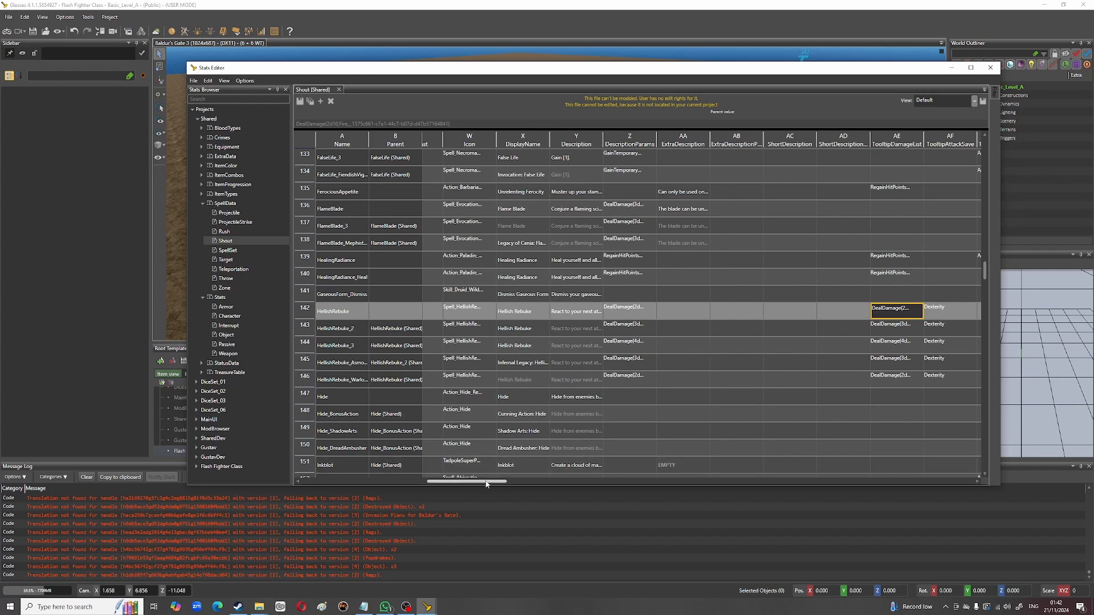
drag(488, 482, 556, 471)
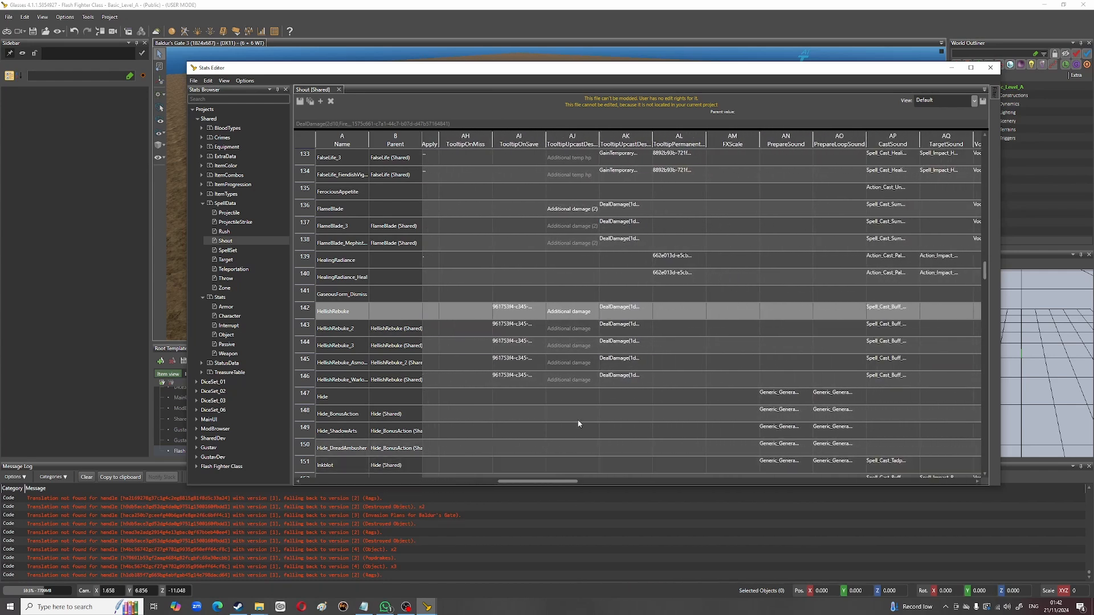
click(627, 311)
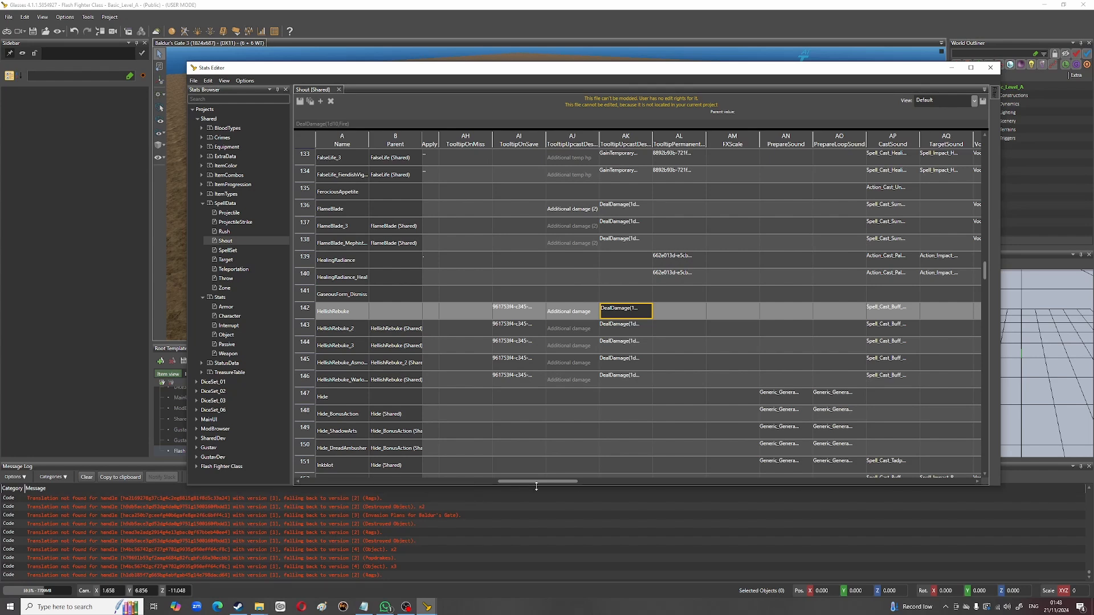
Step: Compare the SpellProperties of HellishRebuke with those of HealingRadiance_Heal and HellishRebuke_2, and reselect the HellishRebuke name
drag(536, 483, 348, 501)
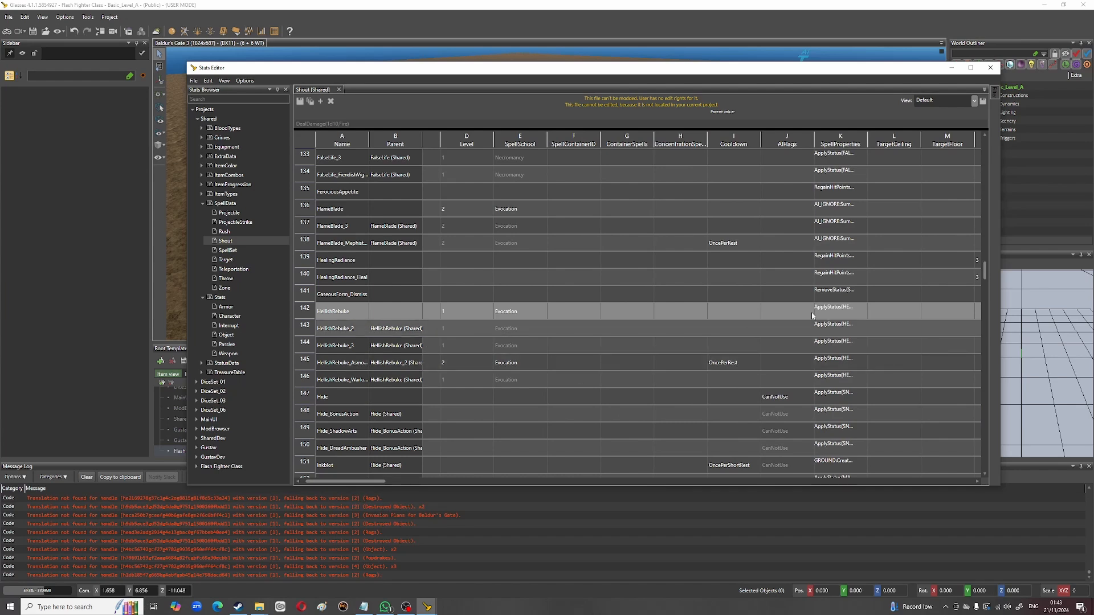
click(839, 312)
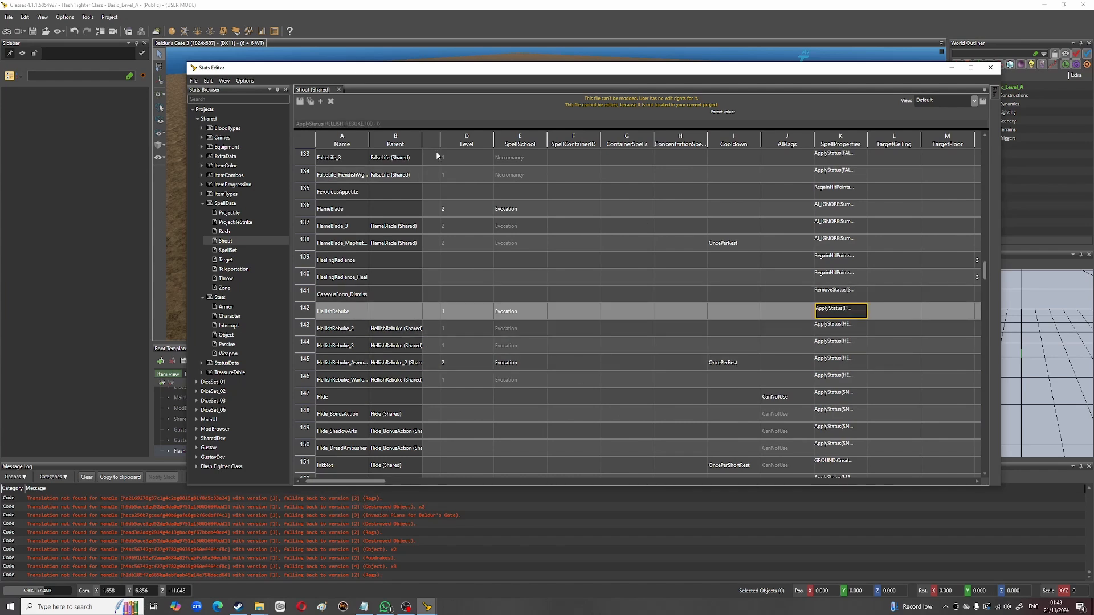
click(839, 274)
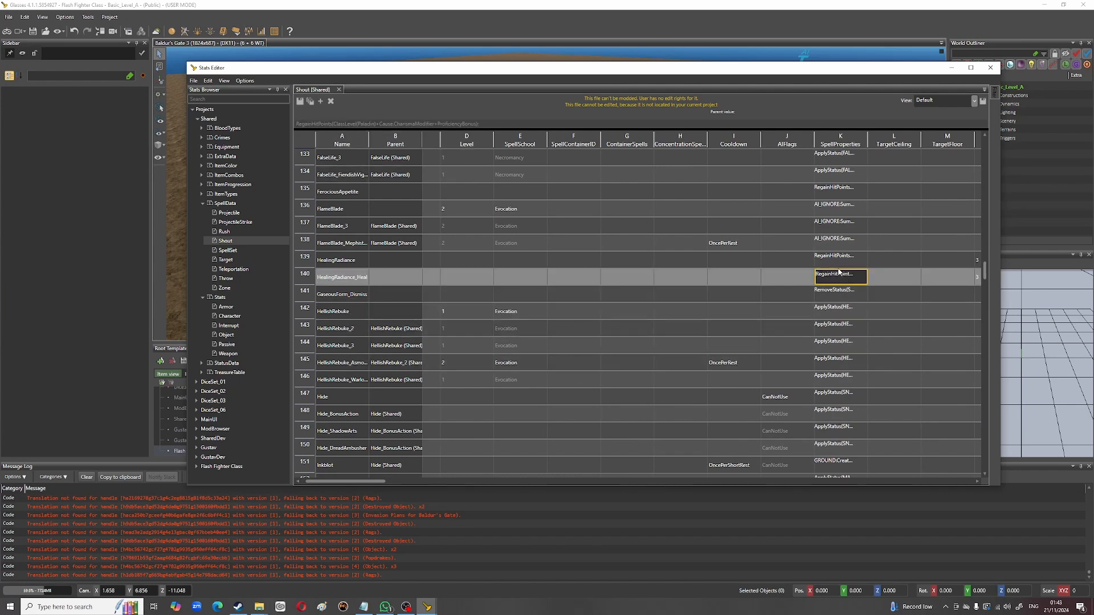
key(Down)
key(Down)
key(Down)
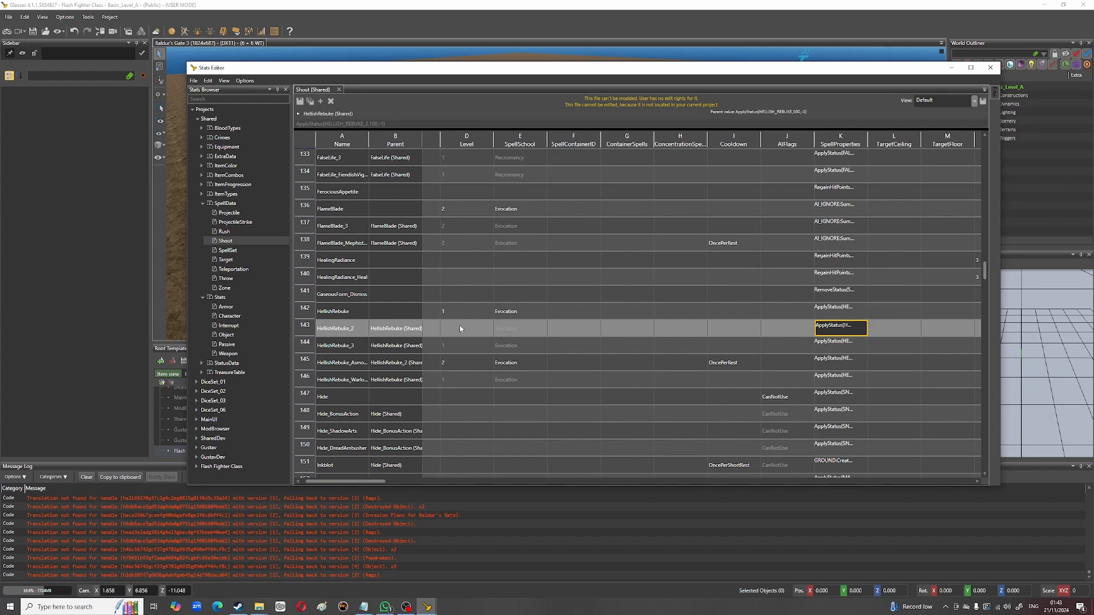
click(342, 315)
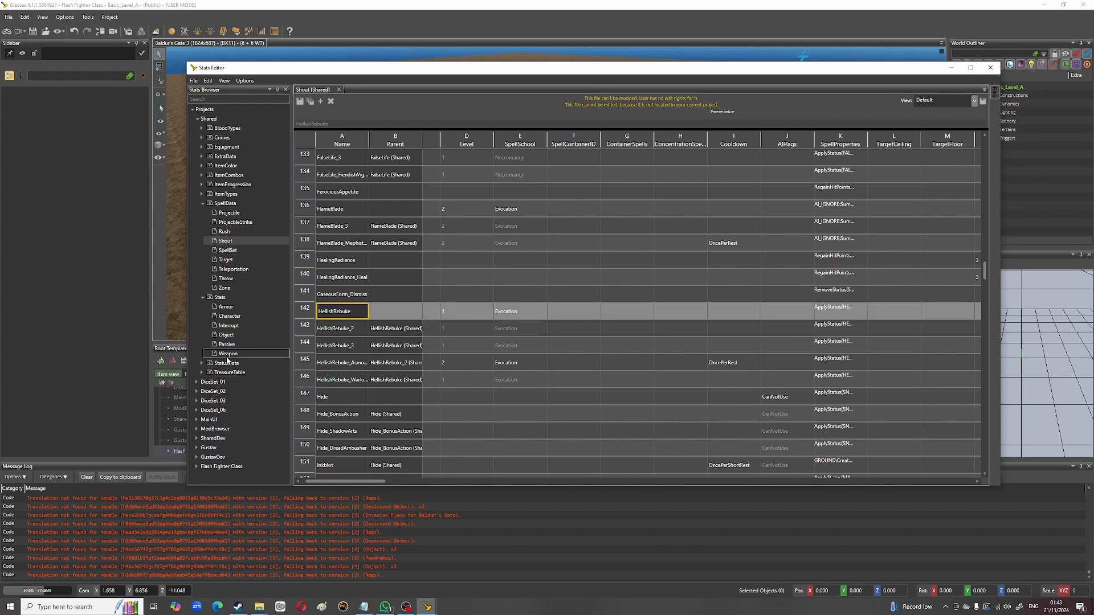
Step: Recheck the status HellishRebuke applies, then open the Shared Status_BOOST table under StatusData and browse its entries down to the generic statuses
click(202, 363)
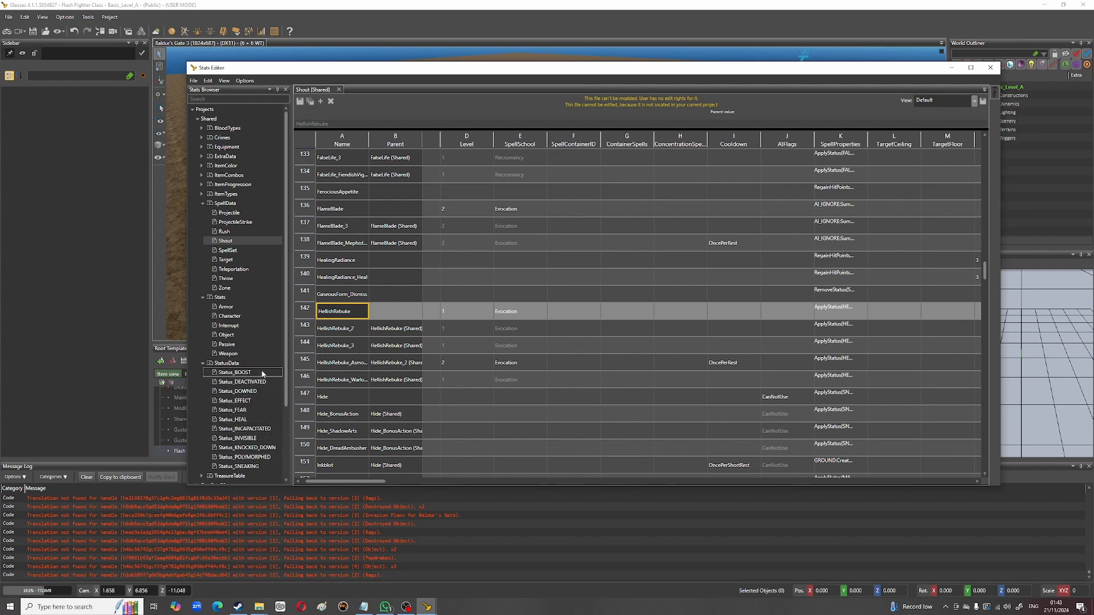
click(829, 311)
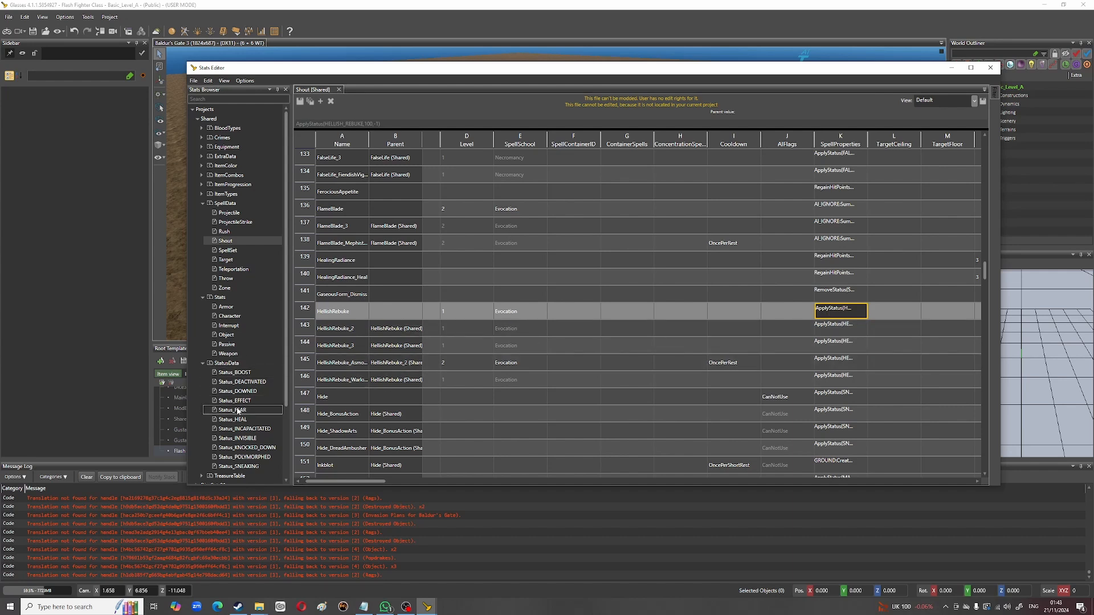
click(230, 373)
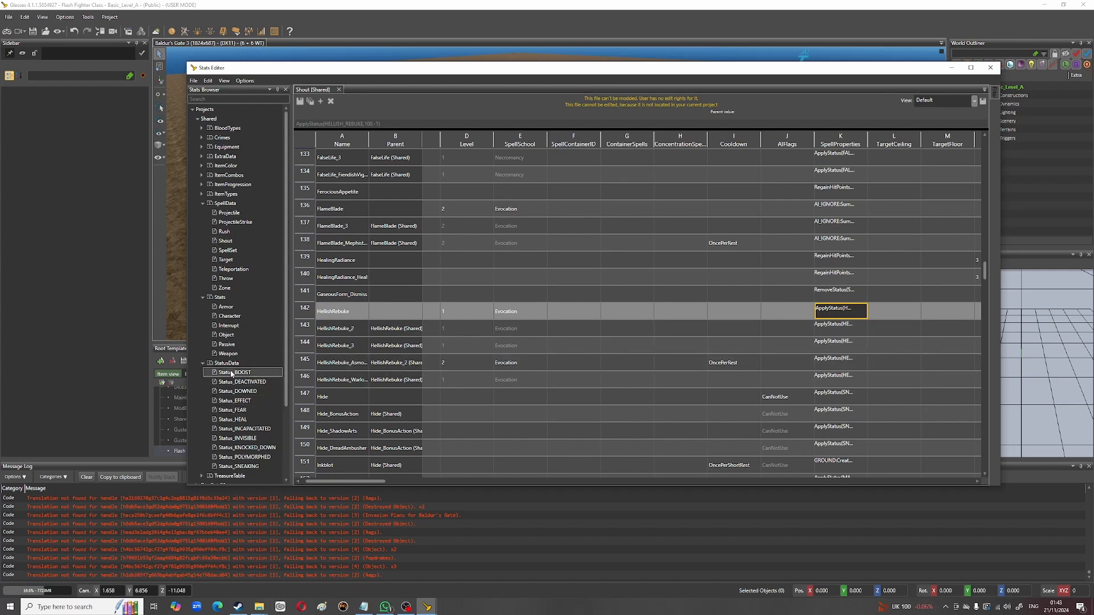
double_click(232, 373)
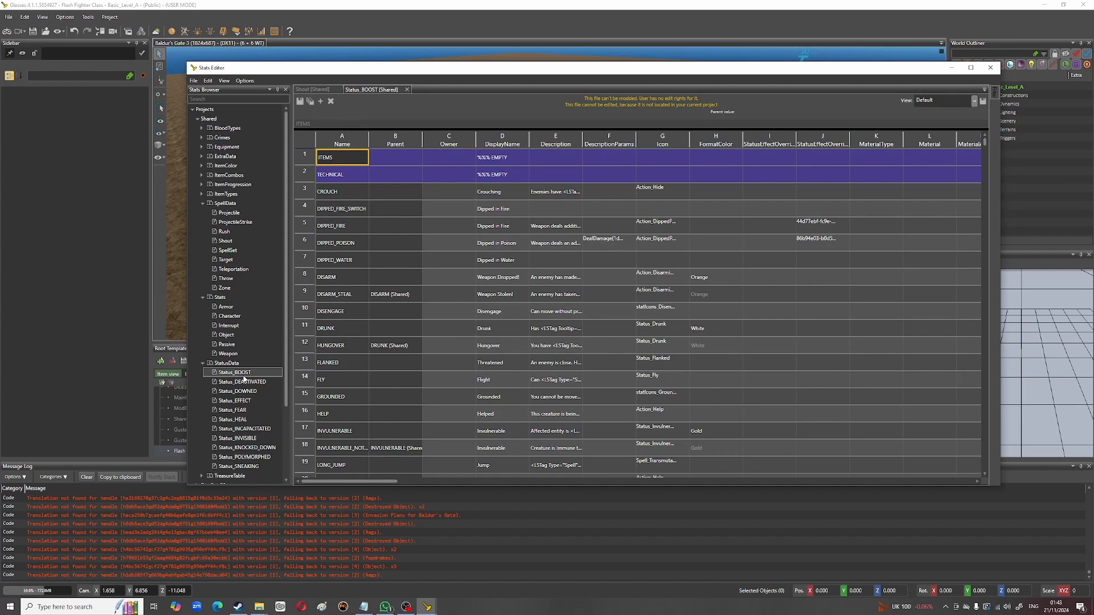
scroll(553, 296, down, 8)
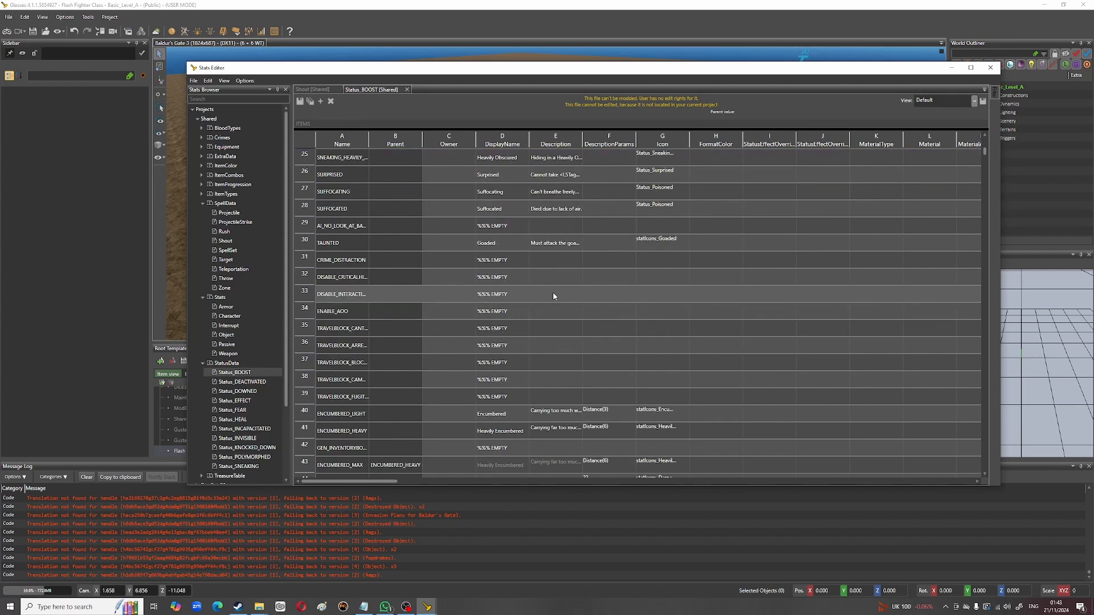
scroll(552, 296, down, 20)
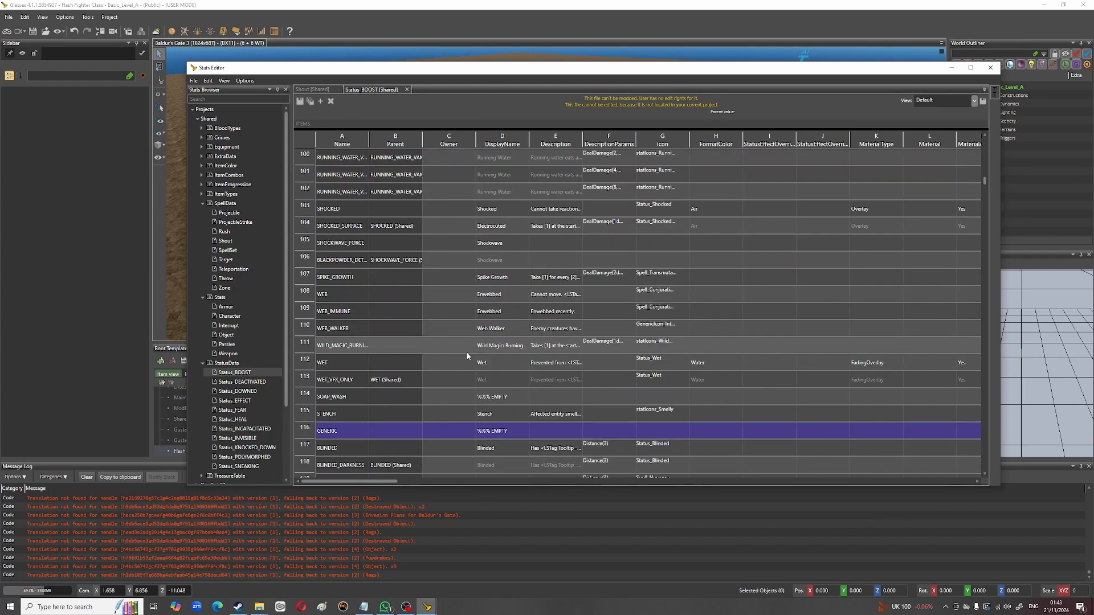
scroll(467, 356, down, 5)
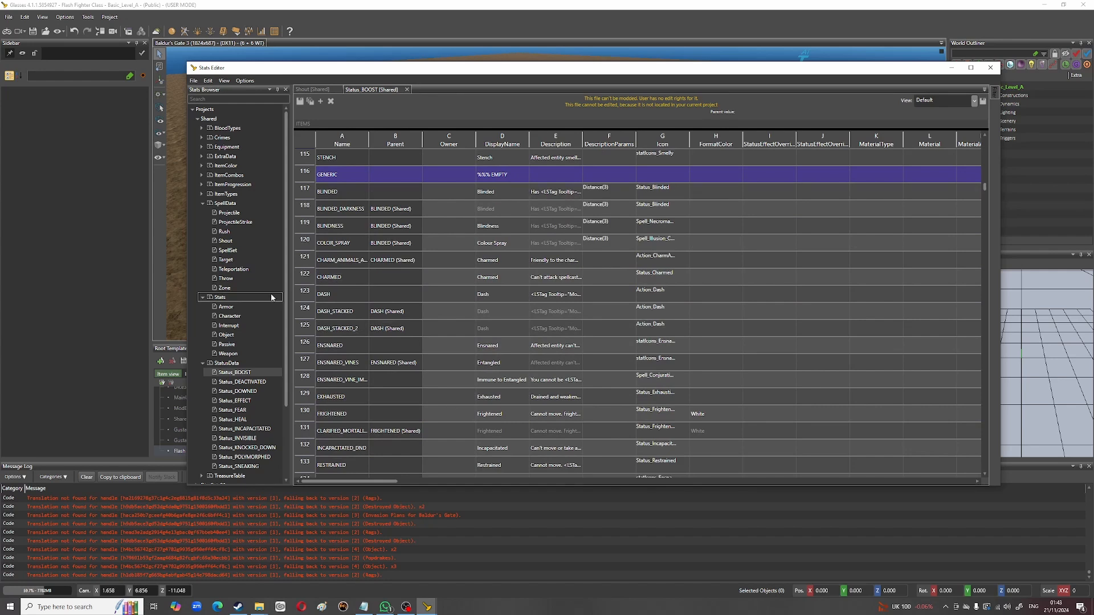
Step: Collapse the Shared project and expand GustavDev down to its SpellData tables
click(197, 120)
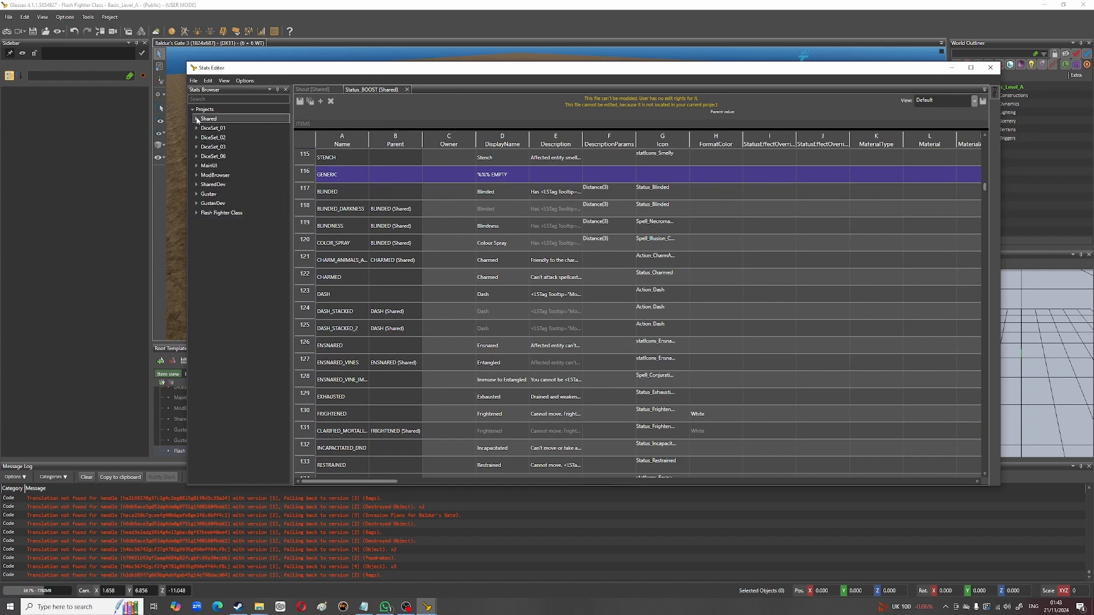
click(197, 203)
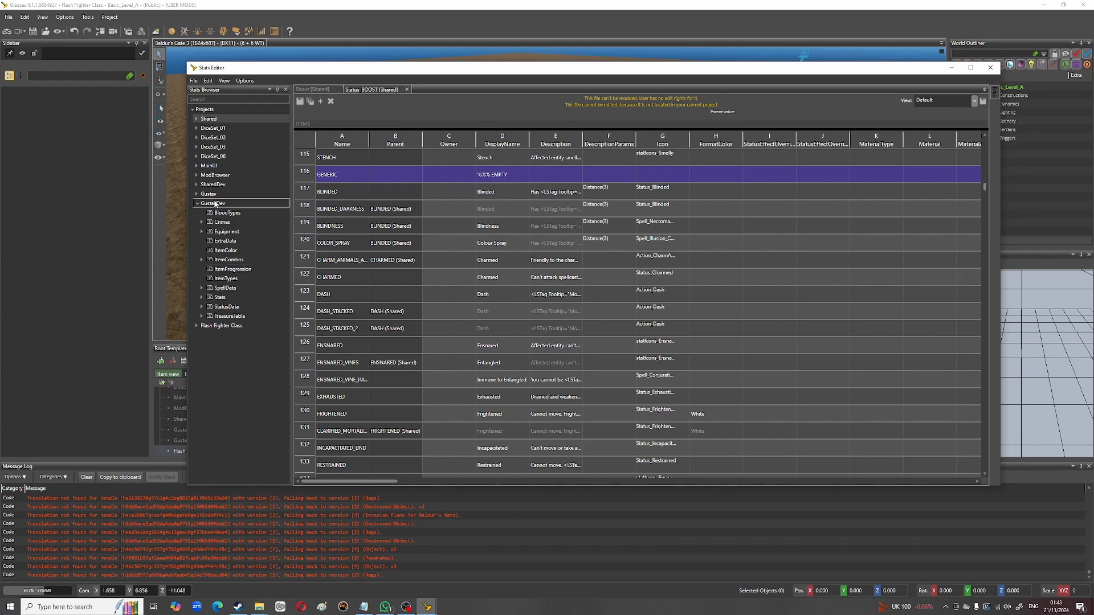
click(201, 288)
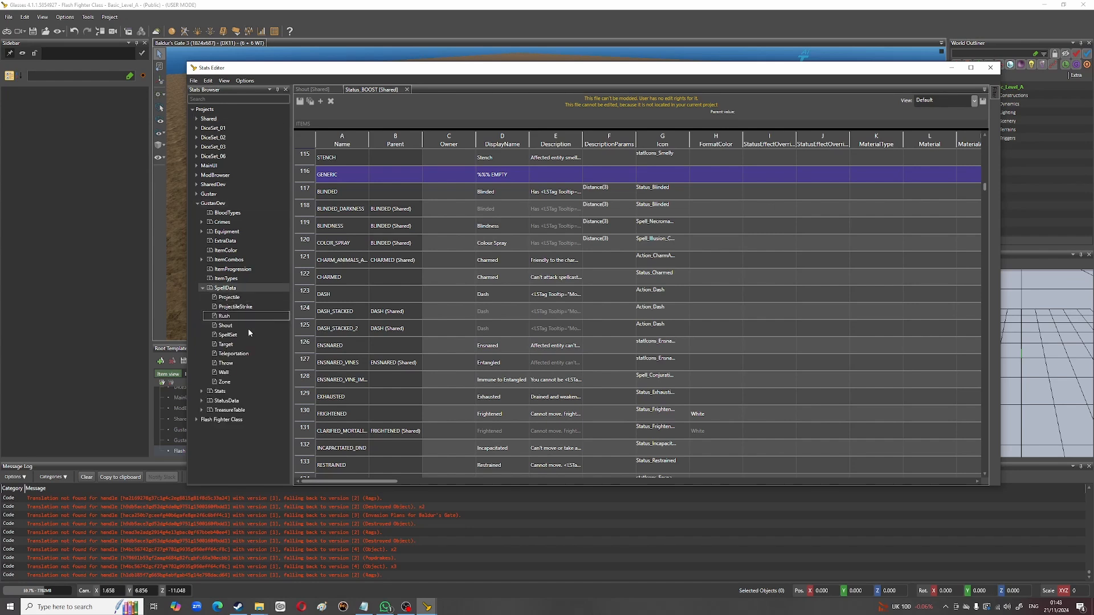
Step: Open the GustavDev Wall table, check the parent of its second spell, and open the Target table
double_click(235, 373)
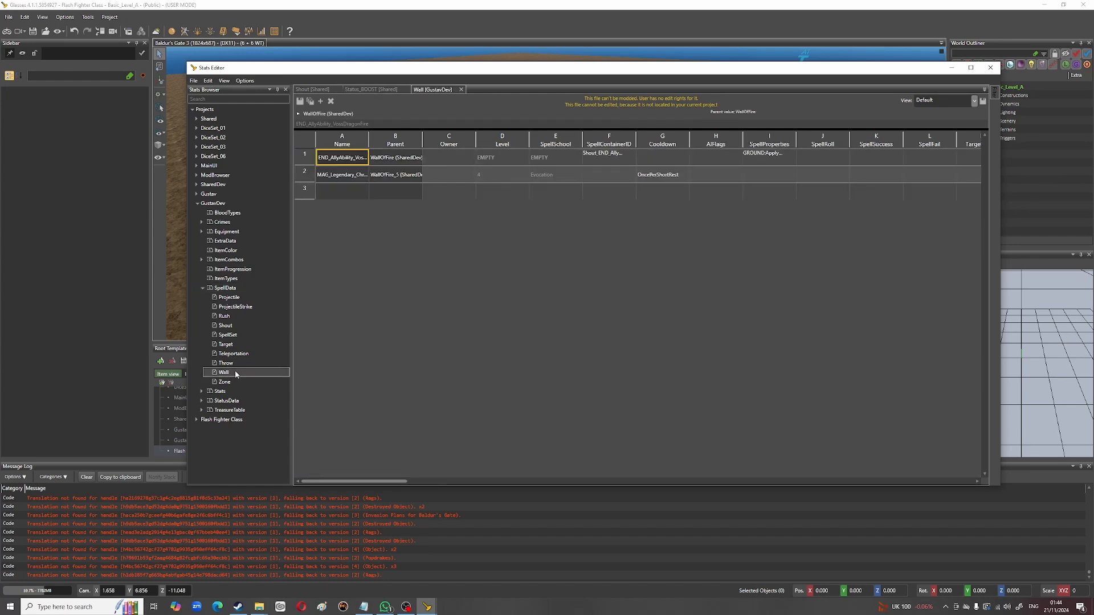
click(398, 175)
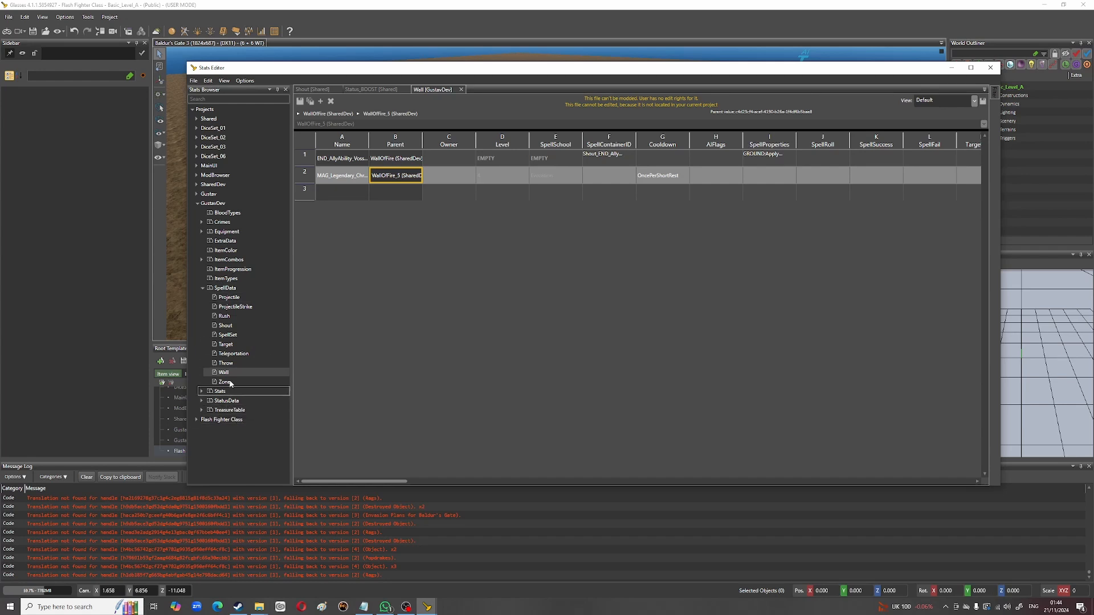
double_click(226, 344)
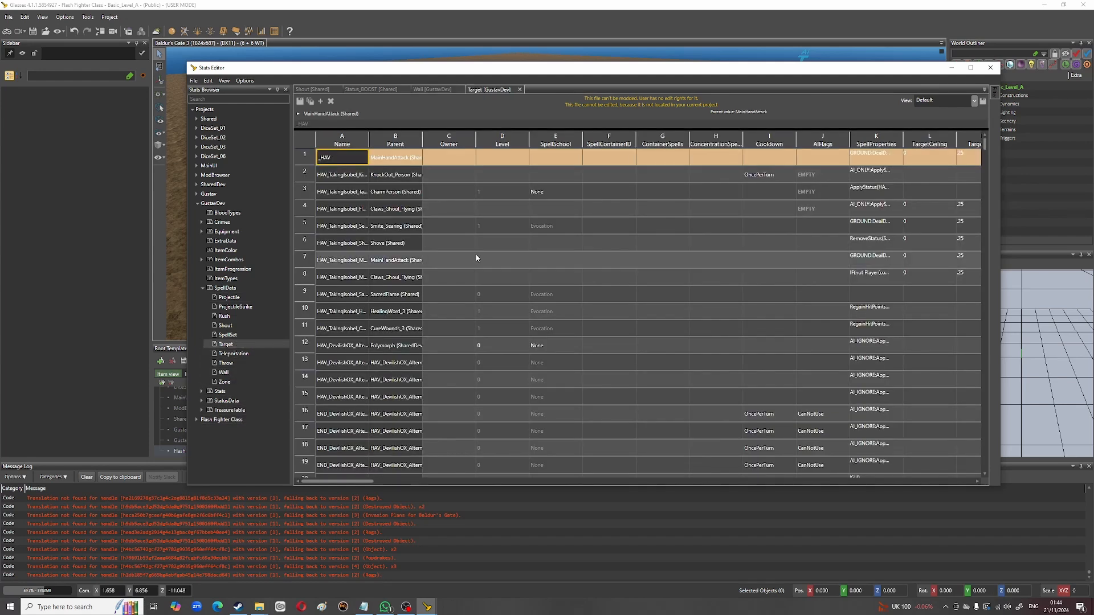
Step: Browse the spells in the GustavDev Target table down to the WYR entries, and collapse the GustavDev project
scroll(477, 259, down, 16)
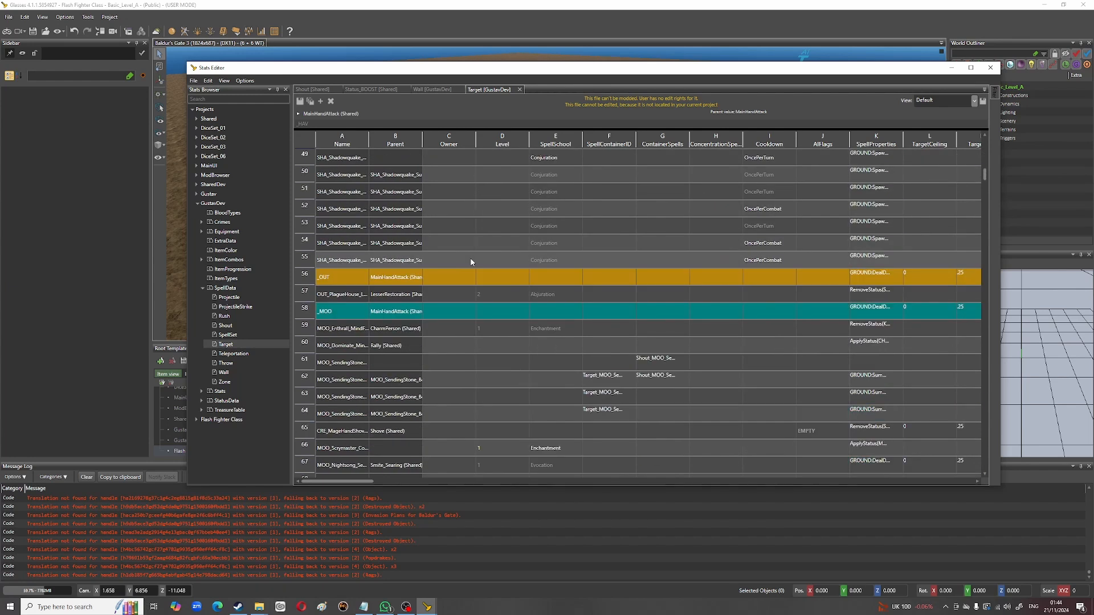
scroll(467, 262, down, 20)
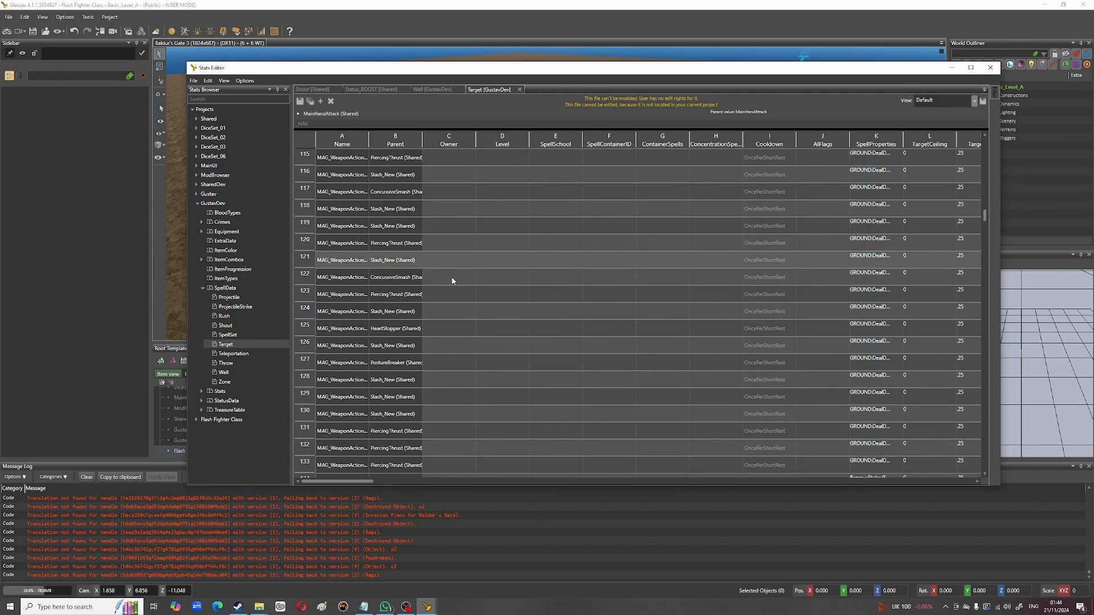
scroll(452, 280, down, 13)
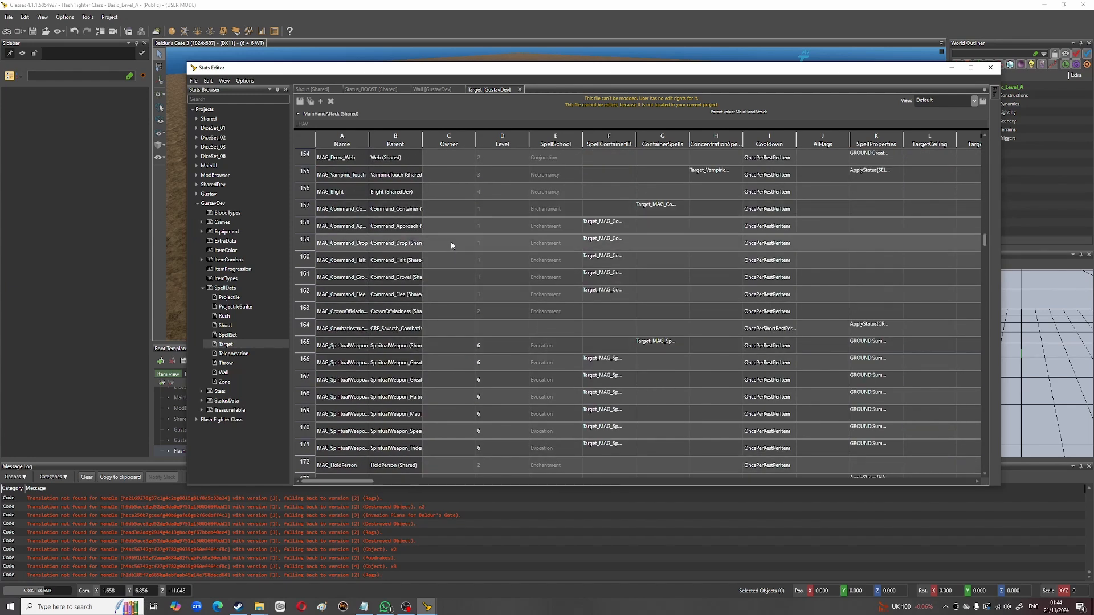
scroll(451, 245, down, 6)
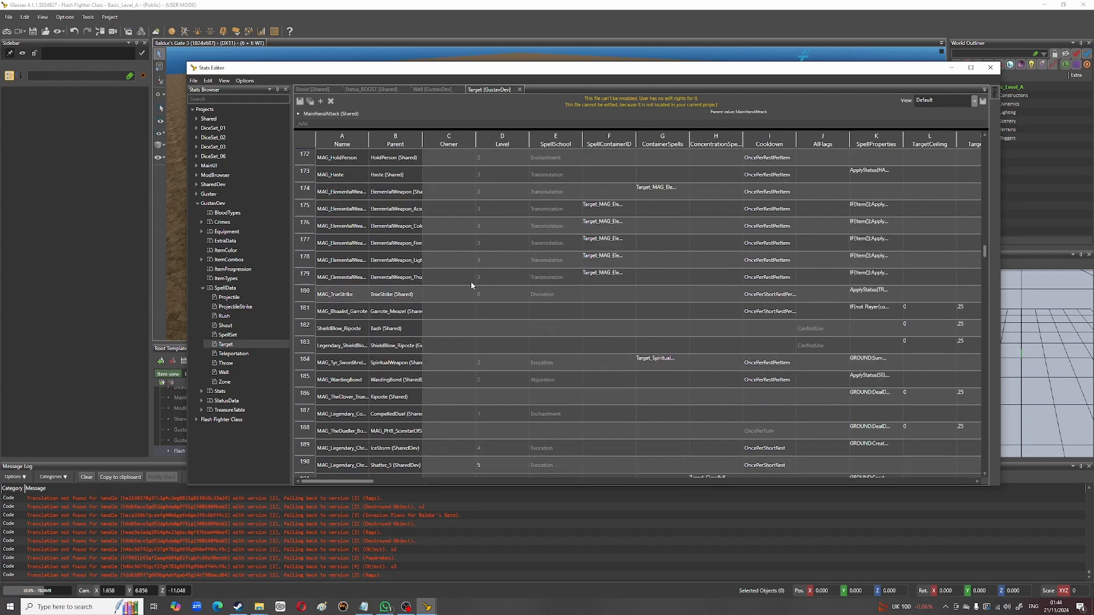
scroll(463, 292, down, 16)
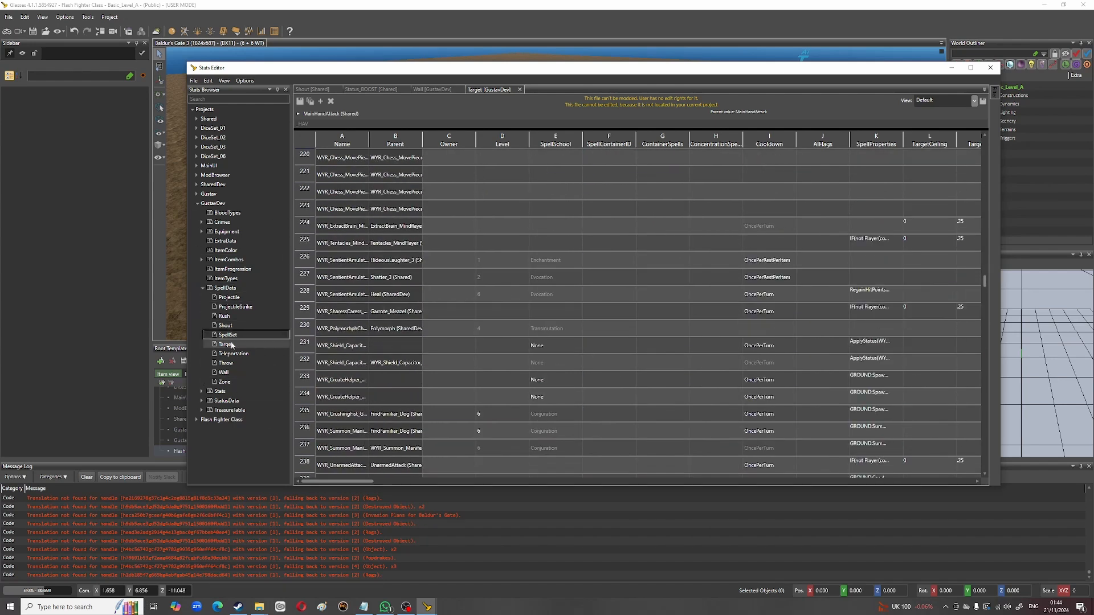
click(197, 203)
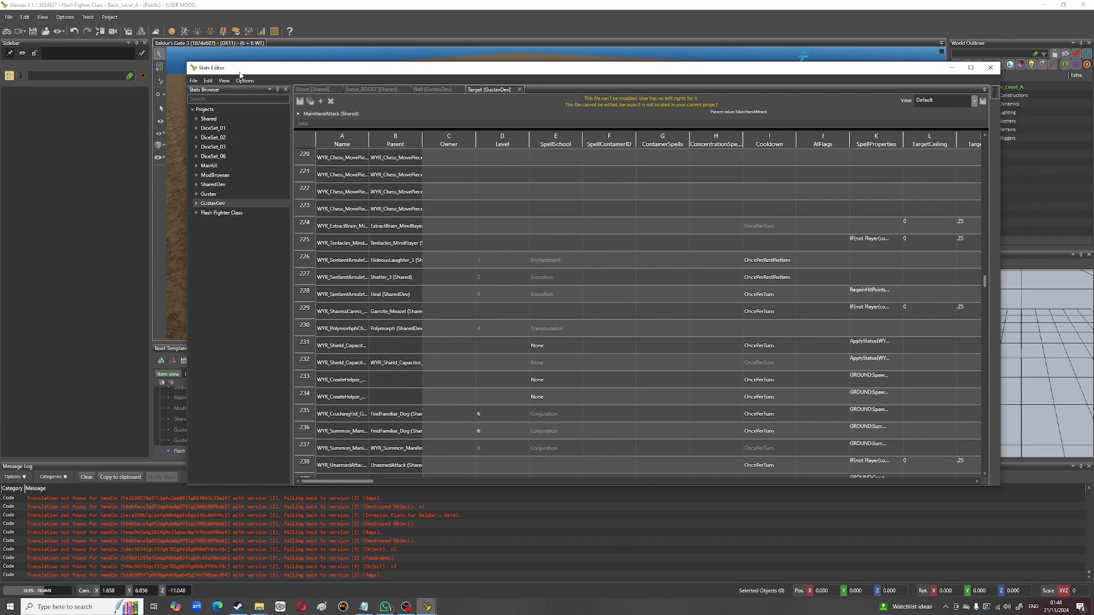
Step: Expand the Flash Fighter Class project and check which Stats table types can be added to it
click(199, 213)
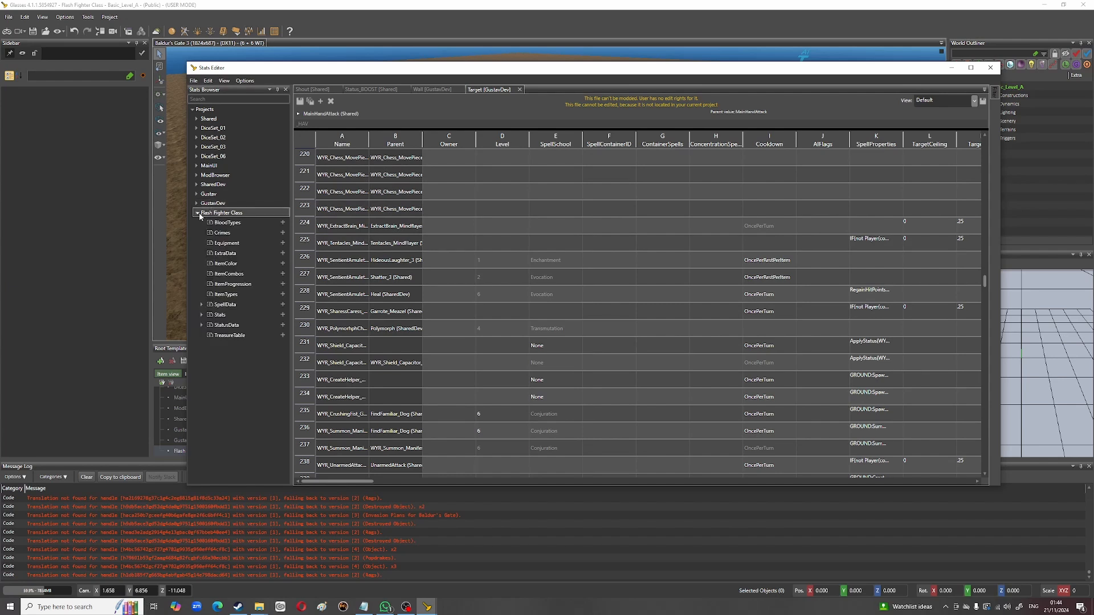
click(227, 317)
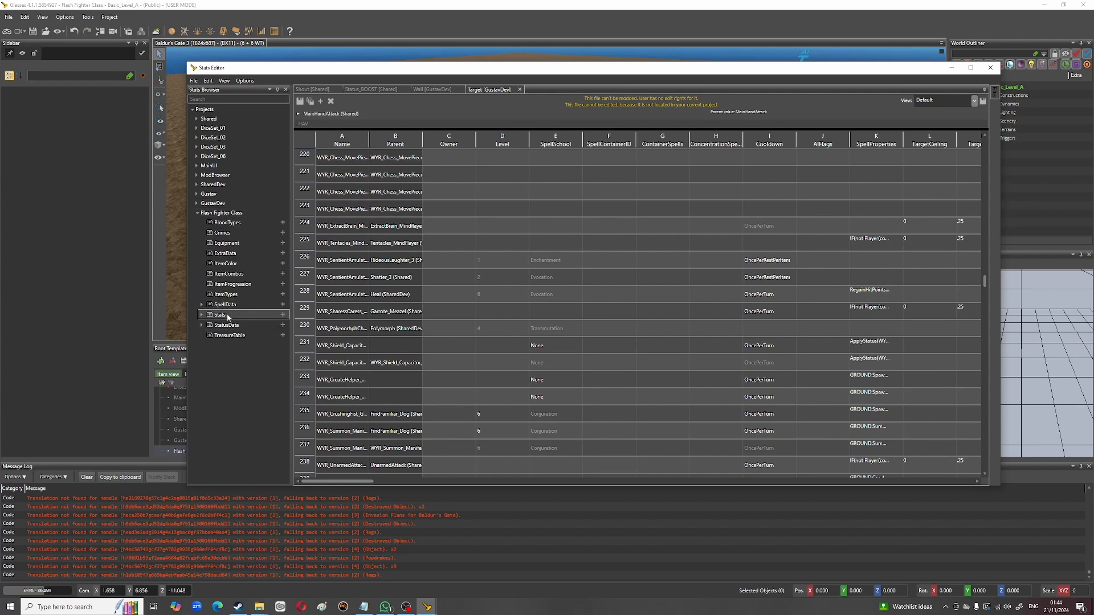
click(198, 213)
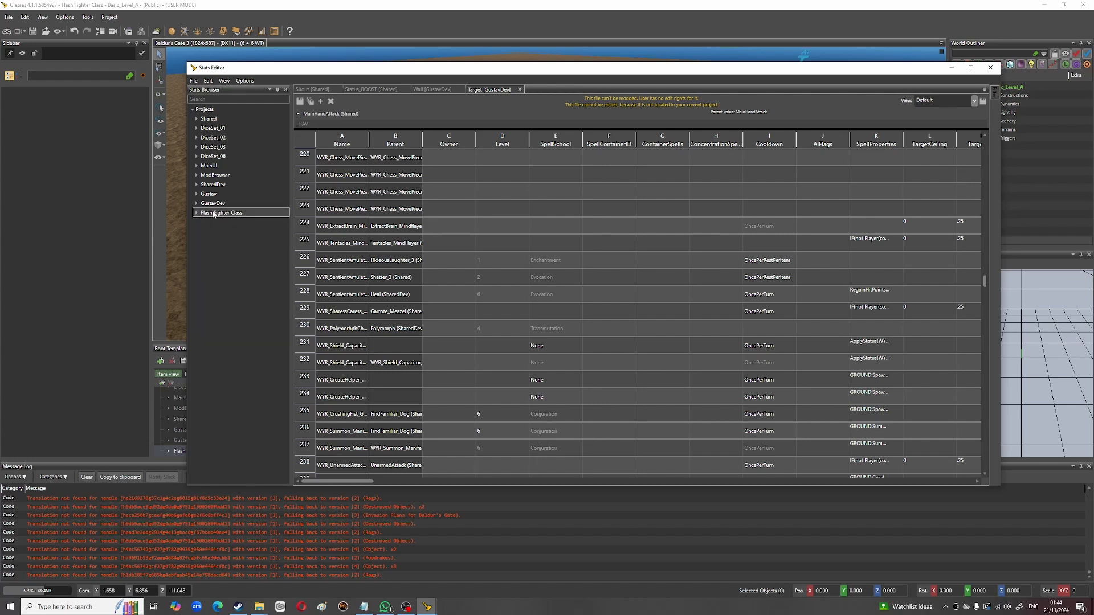
click(196, 213)
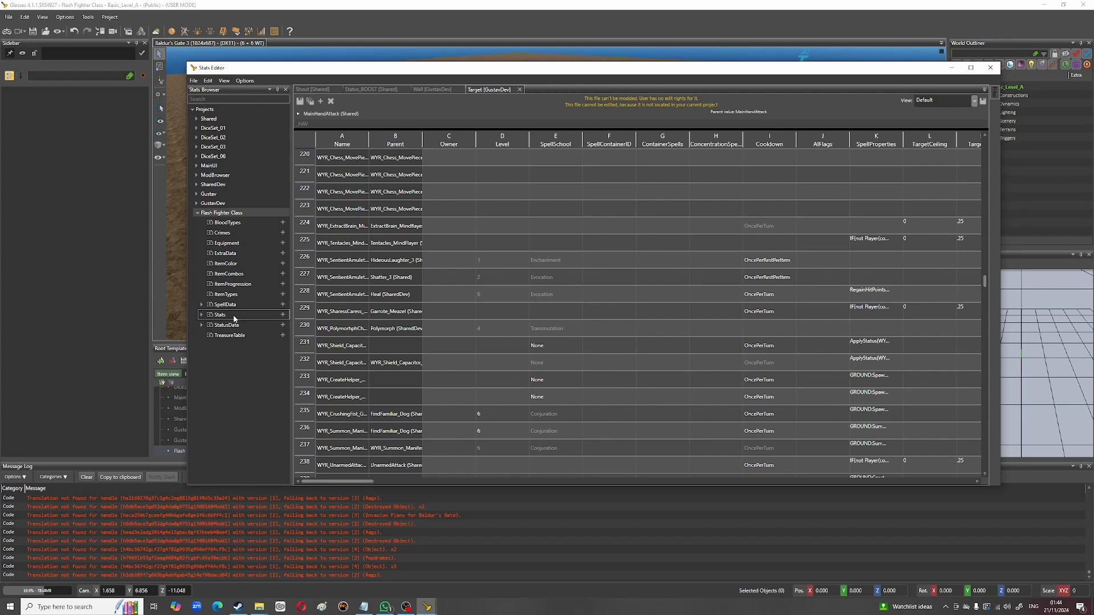
click(283, 315)
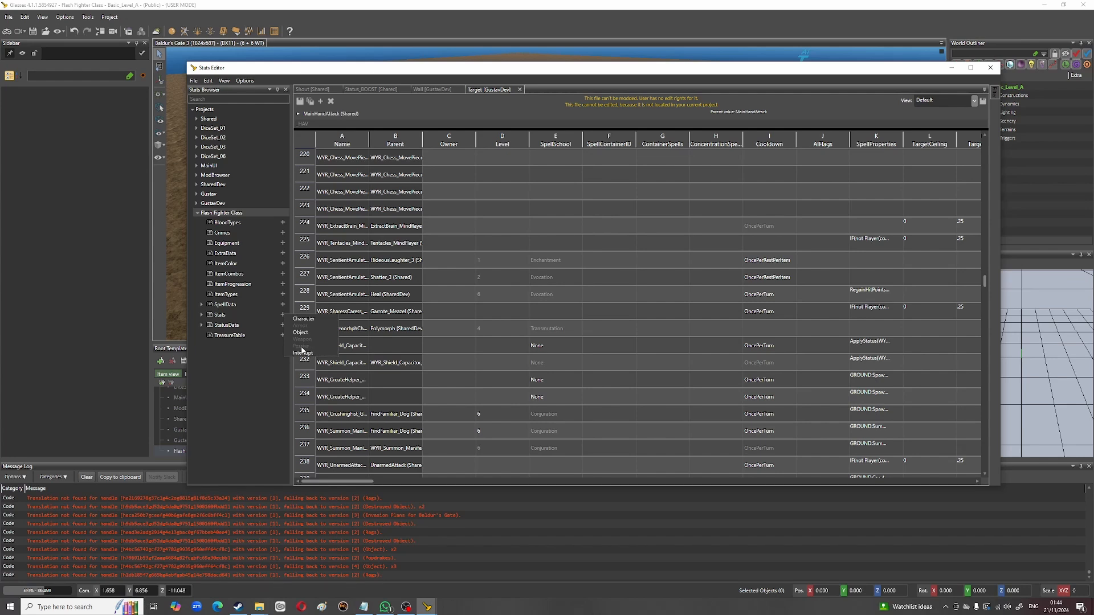
click(219, 323)
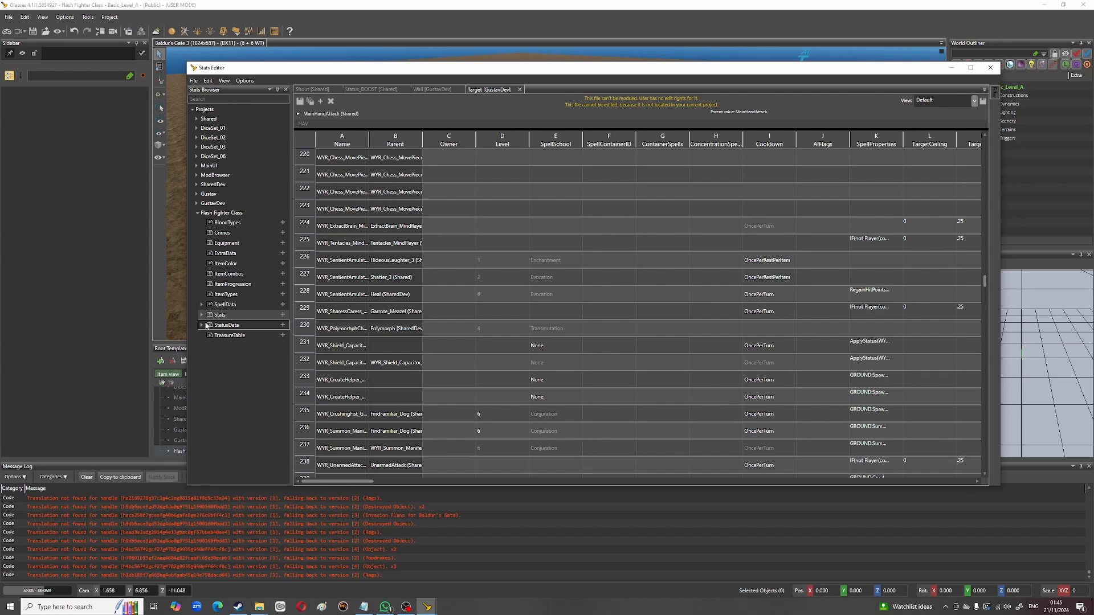
Step: Open the Flash Fighter Class Status_BOOST table under StatusData and inspect the HUNTERS_MARK_o and BLINDNESS_o statuses with their parents
click(202, 325)
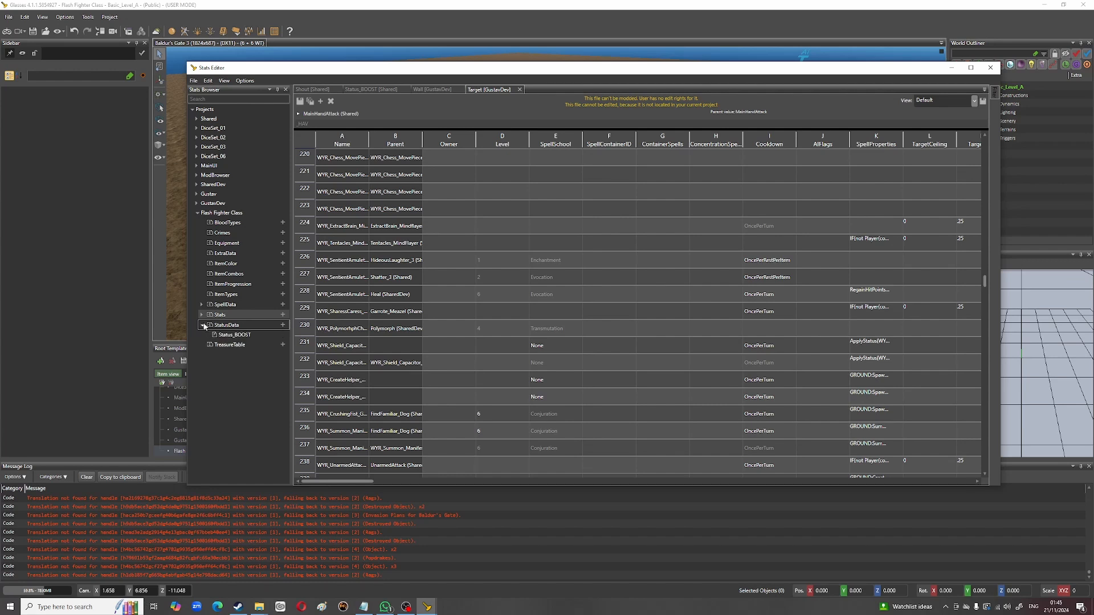
click(234, 336)
double_click(234, 335)
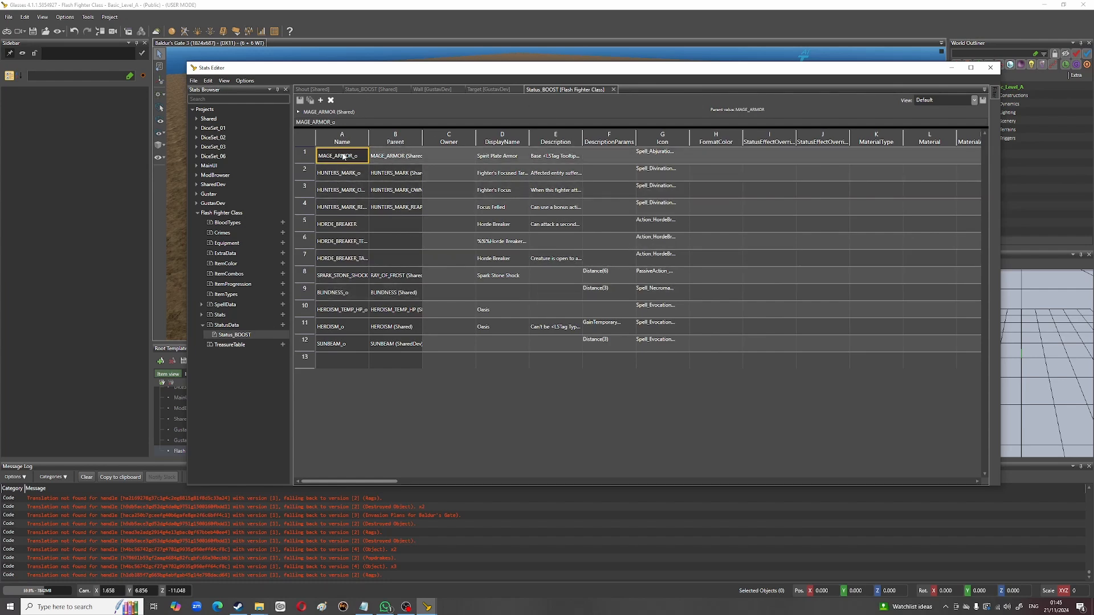
click(341, 173)
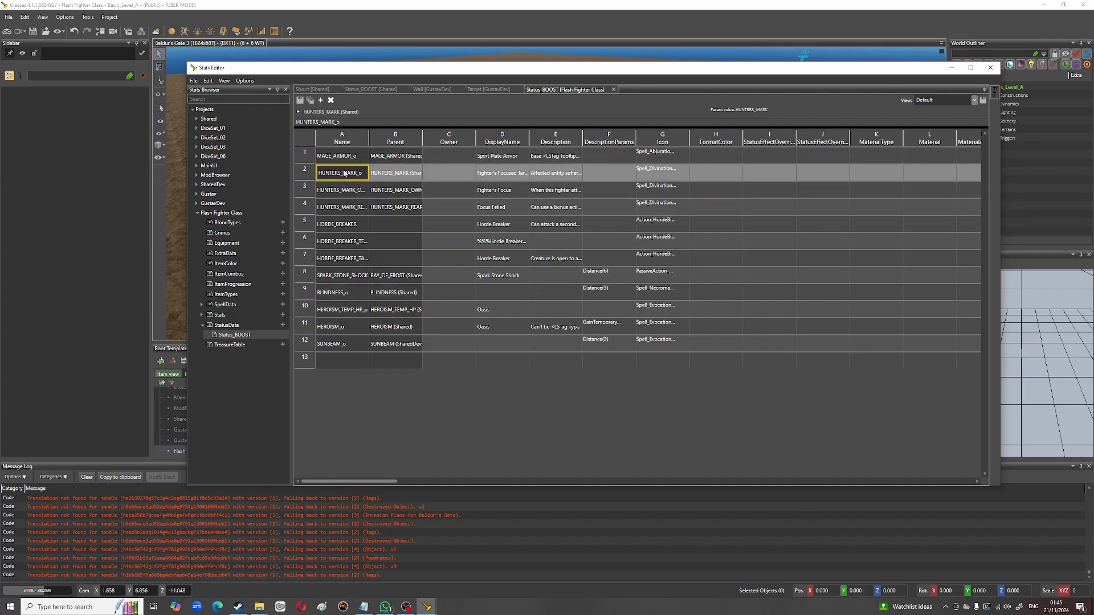
click(342, 292)
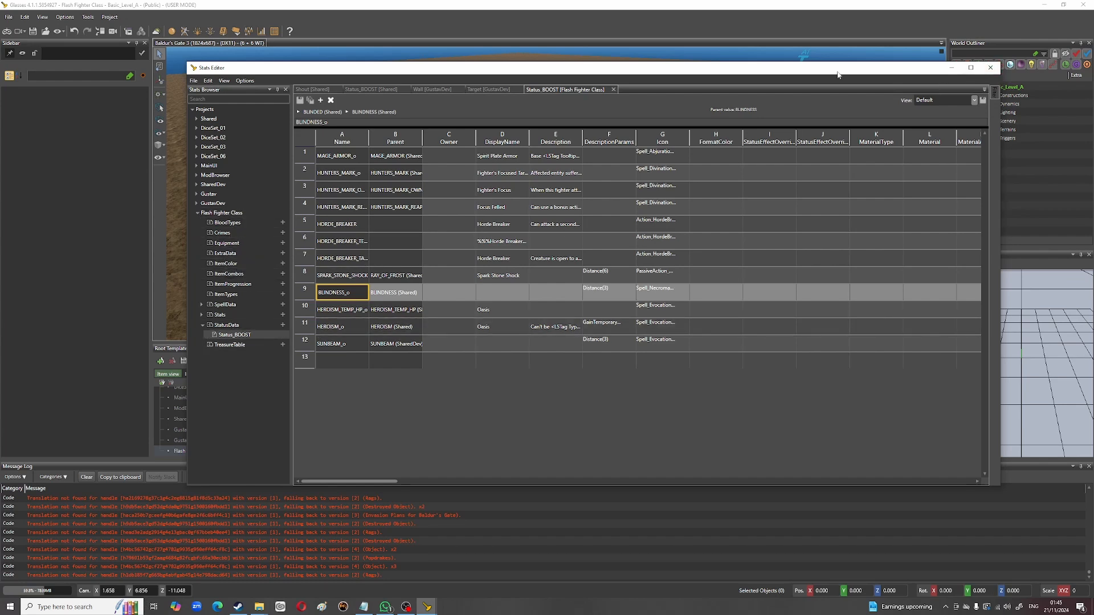
Step: Switch from the Stats Editor to the UUID Object Editor and open the Flash Fighter Class Progressions table
click(991, 67)
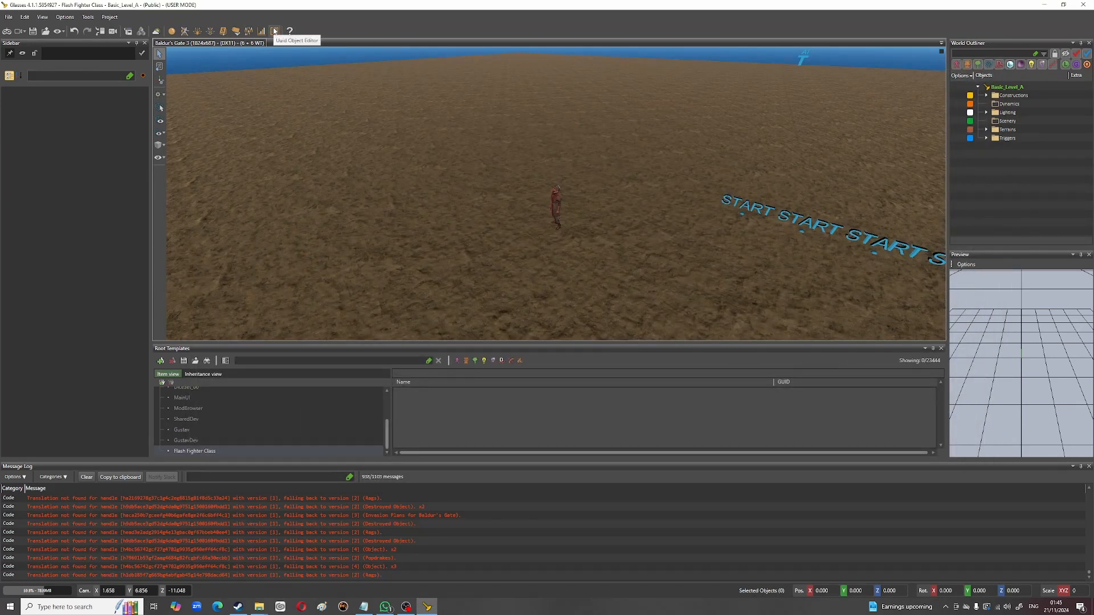
click(274, 31)
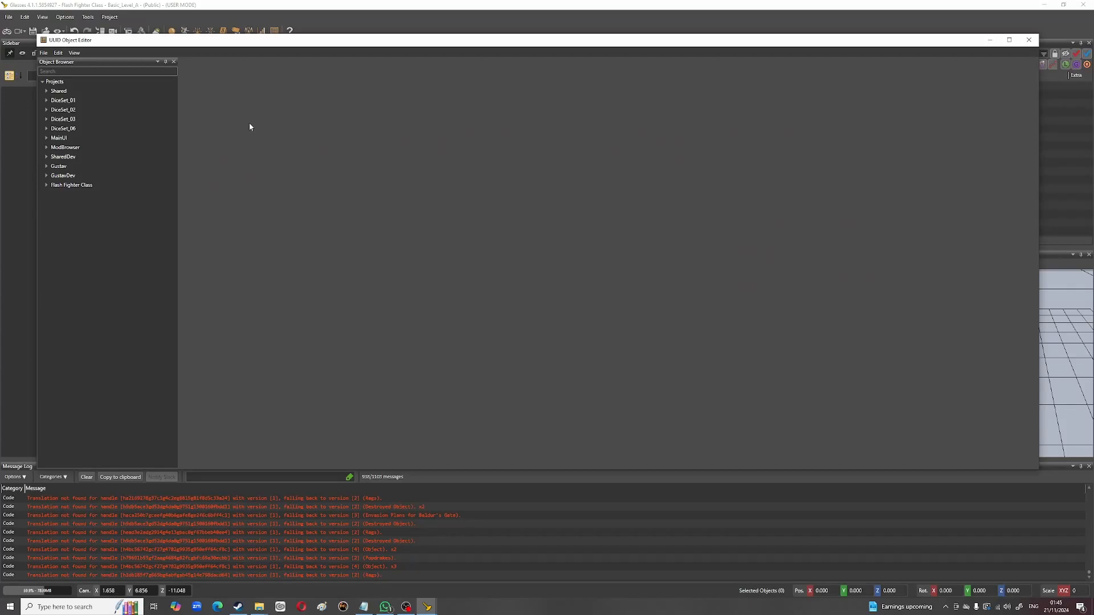
click(46, 185)
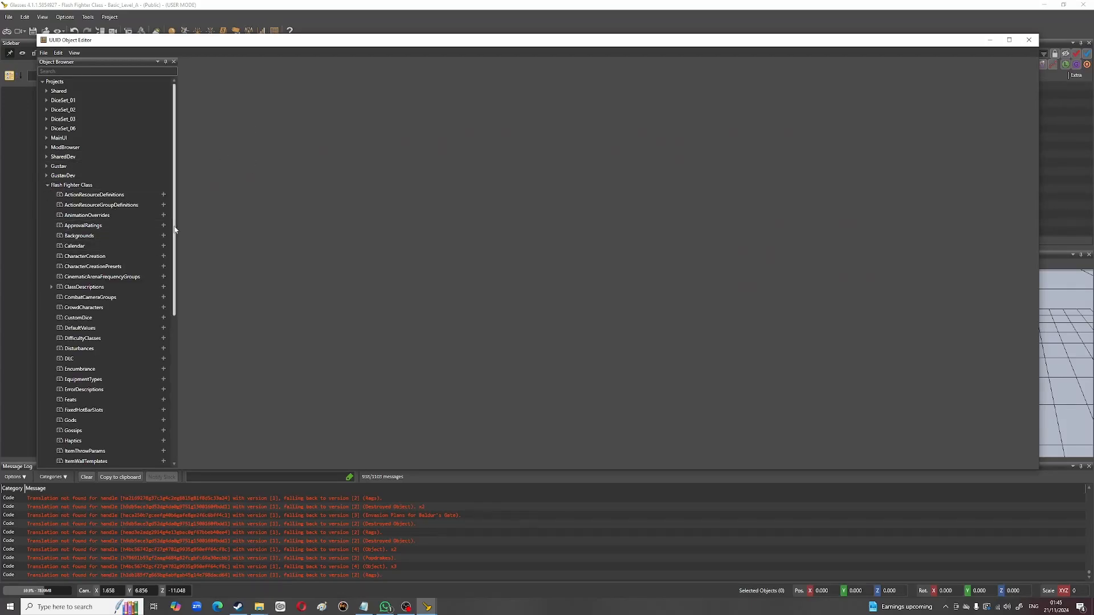
scroll(166, 288, down, 5)
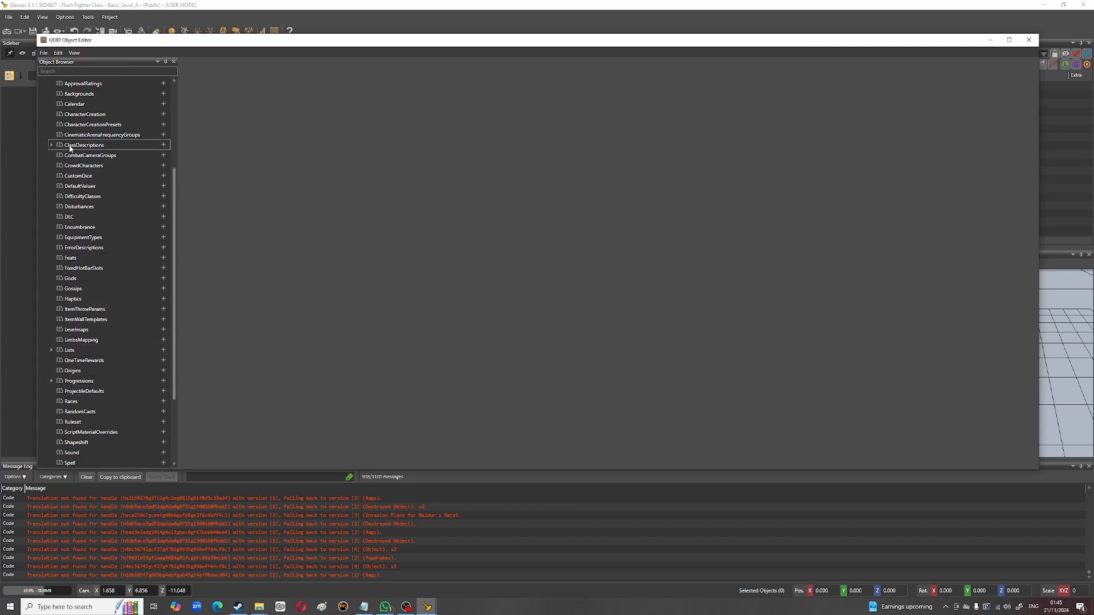
drag(174, 257, 177, 331)
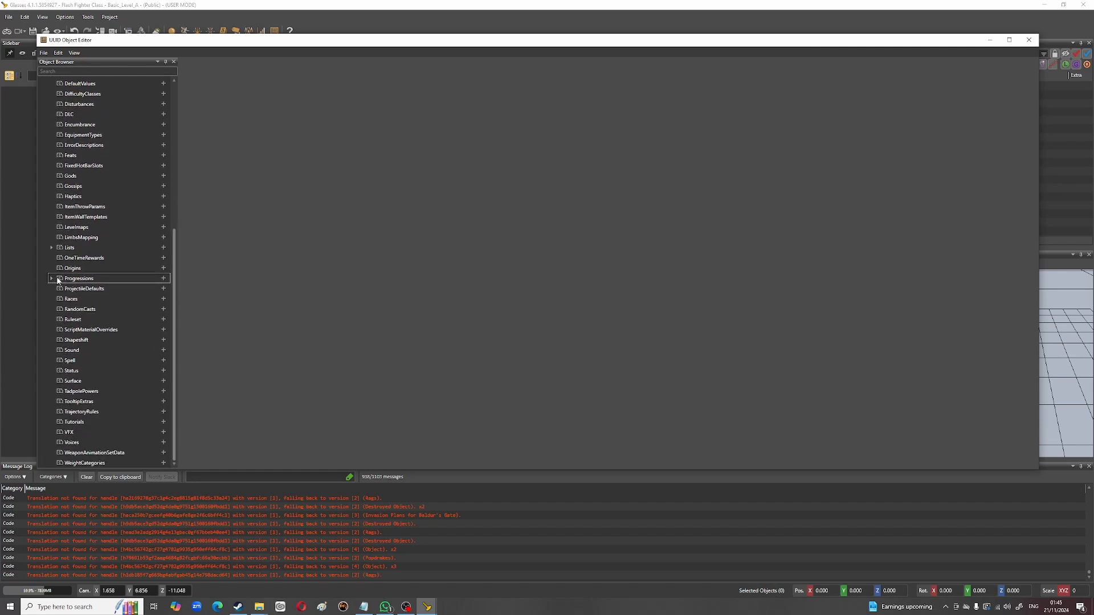
double_click(95, 279)
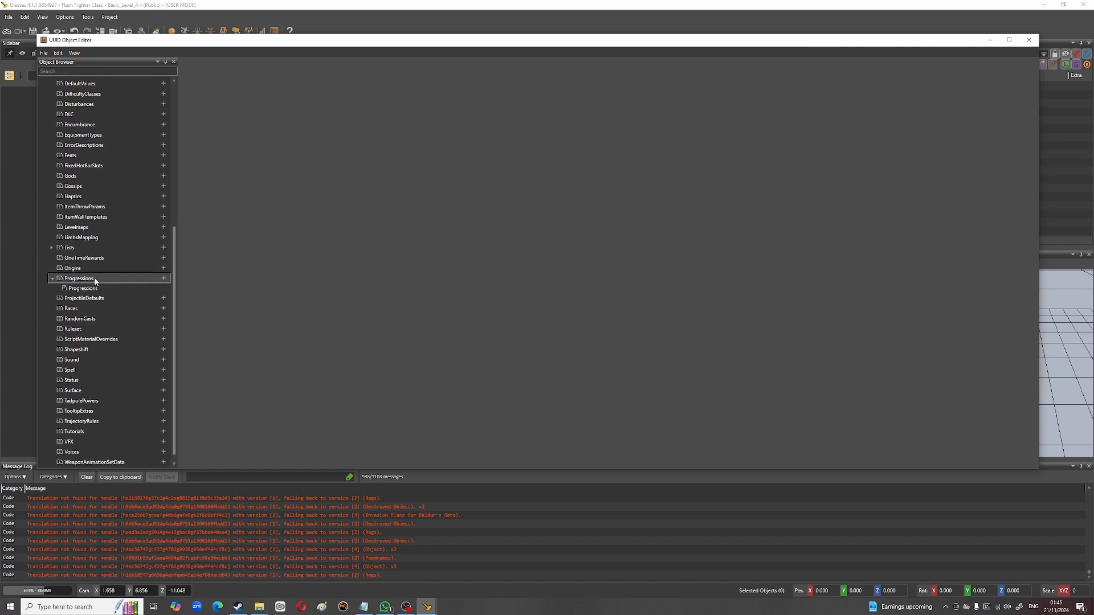
double_click(83, 290)
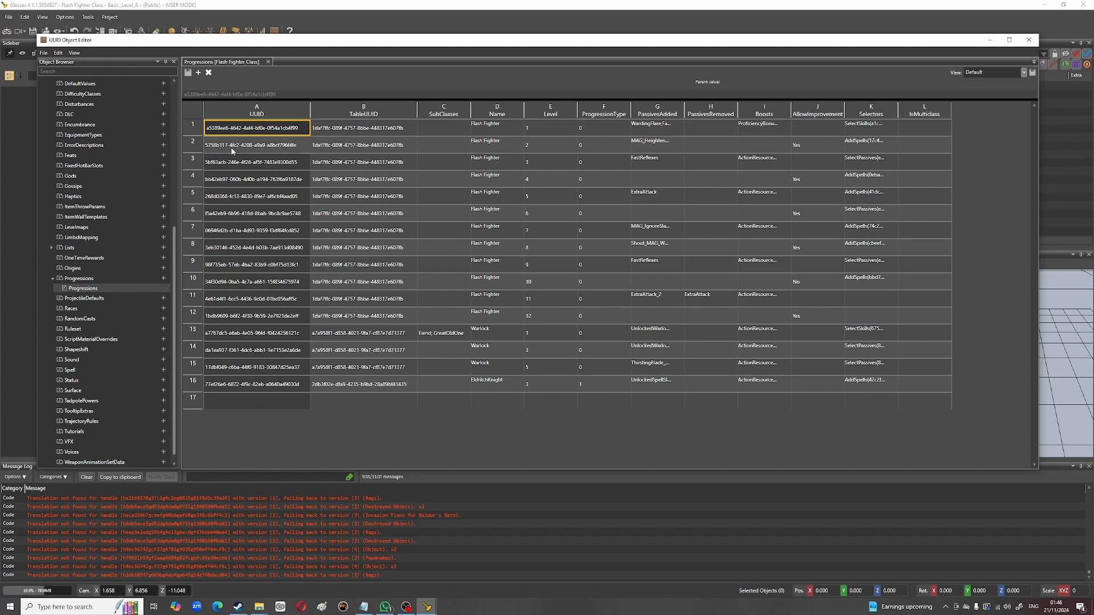
Step: Step through the individual UUIDs of the Flash Fighter progression rows from level 2 to level 12
click(237, 144)
click(239, 162)
click(240, 180)
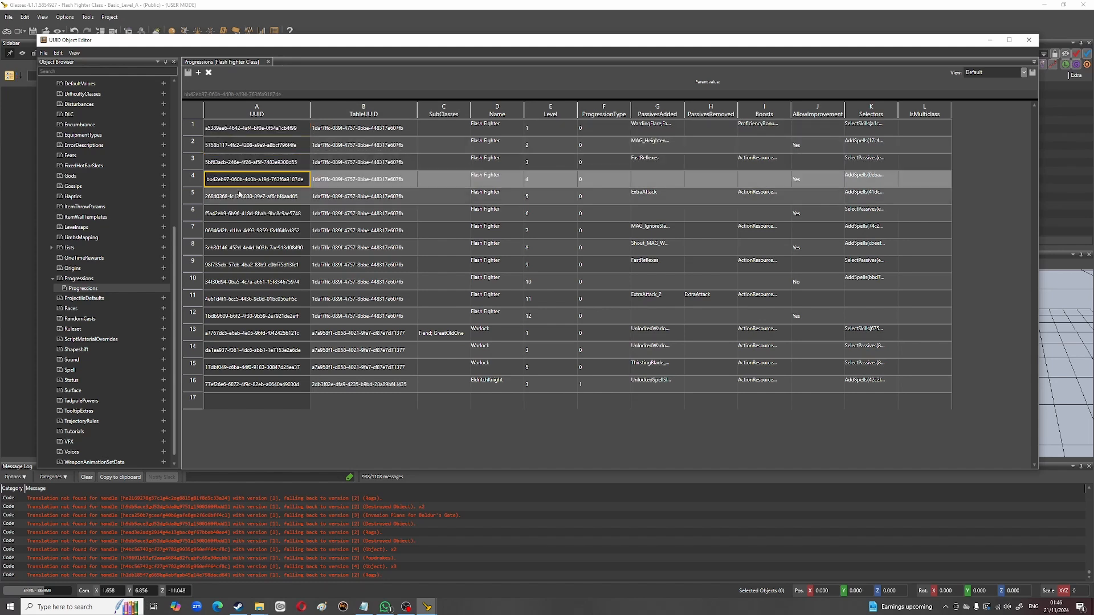
click(241, 196)
click(241, 213)
click(242, 231)
click(242, 248)
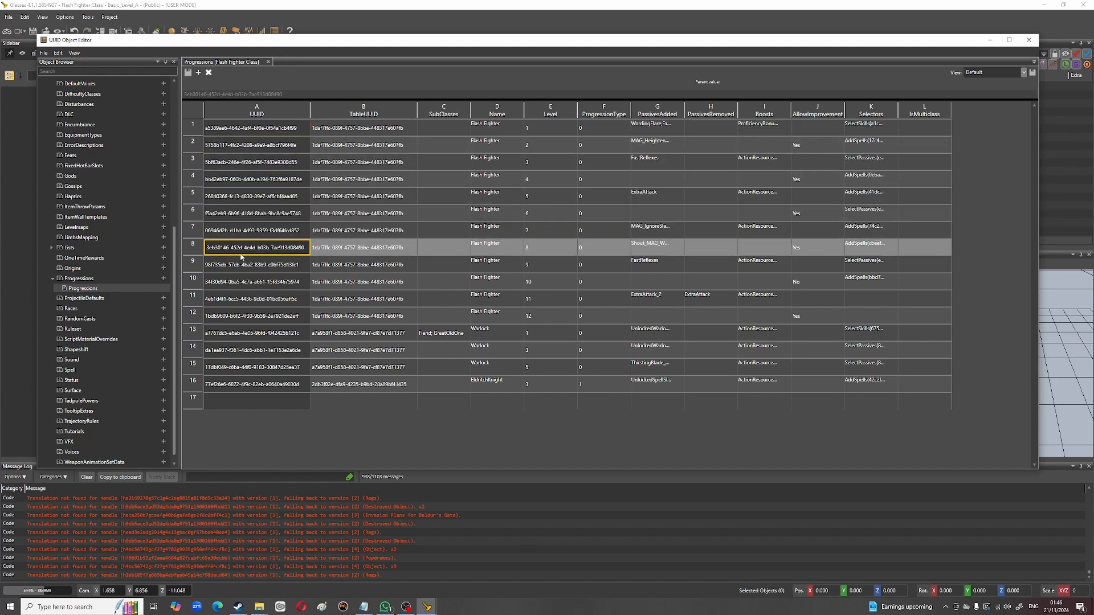
click(244, 265)
click(247, 282)
click(249, 302)
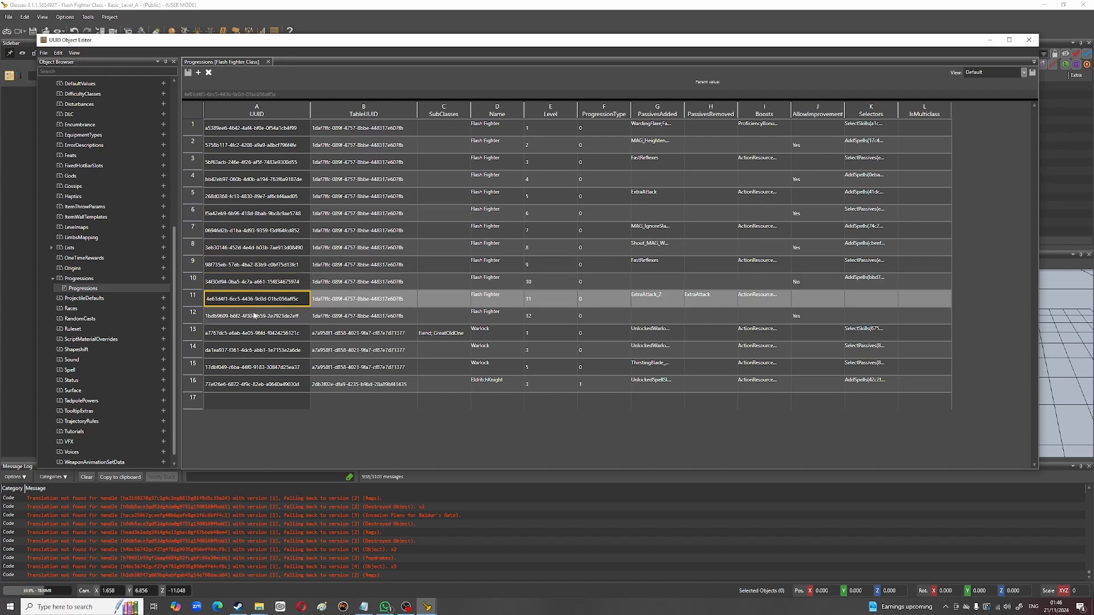
click(254, 320)
Step: Compare the TableUUID of the Flash Fighter rows for levels 1, 12 and 4, and check the first and last Level values
click(352, 129)
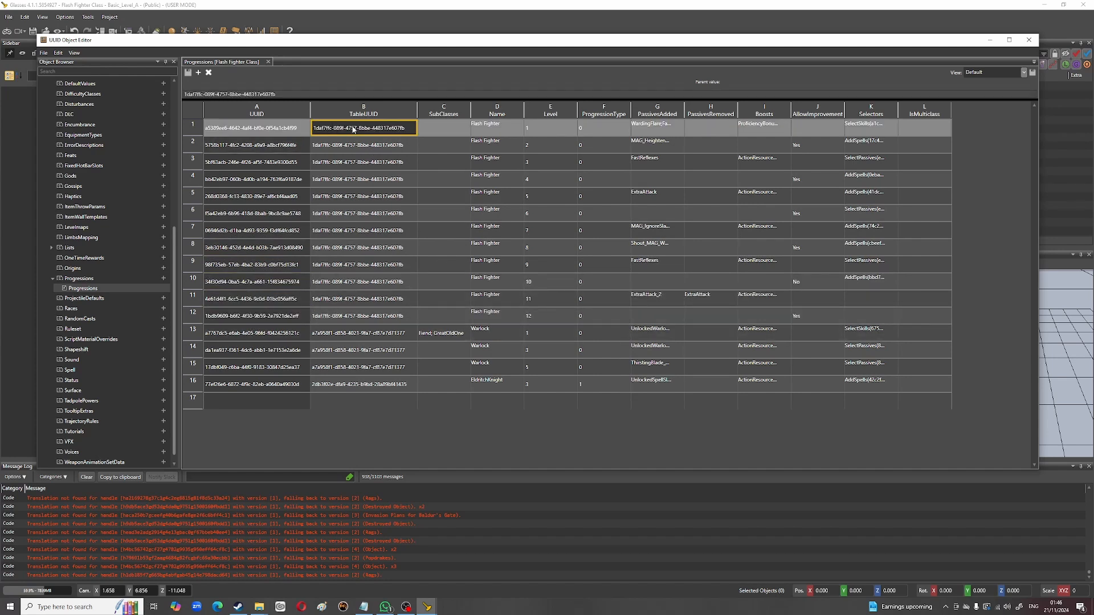
click(329, 318)
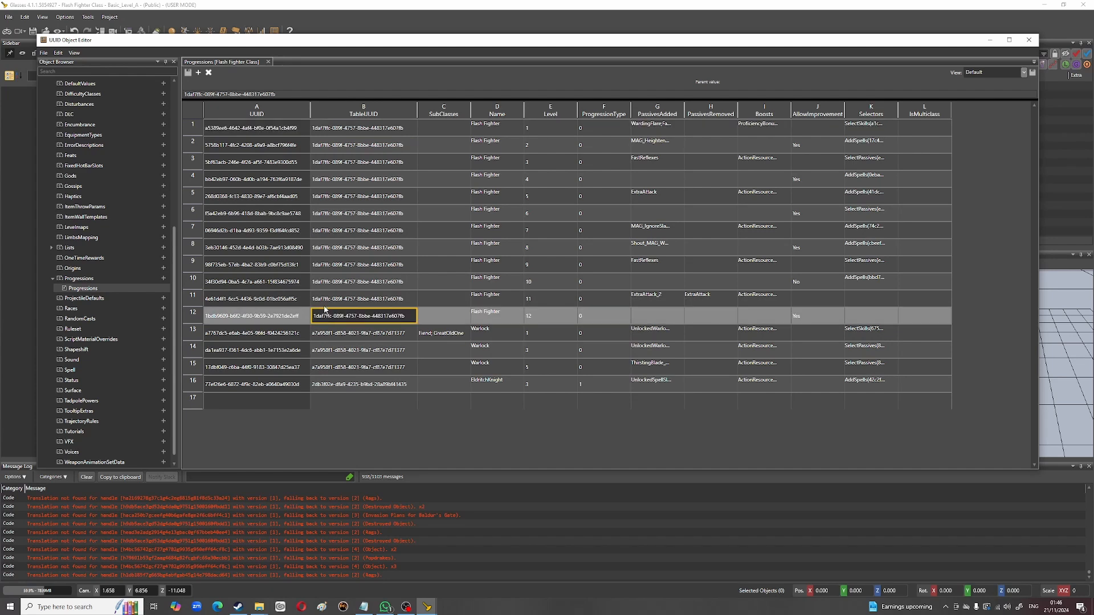
click(359, 180)
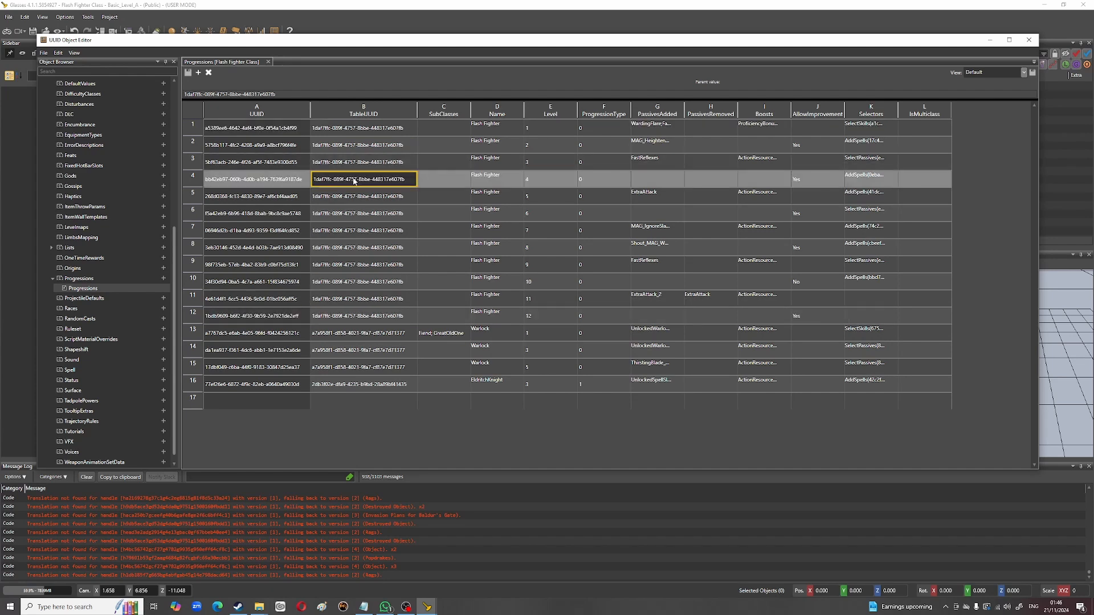
click(550, 129)
click(546, 322)
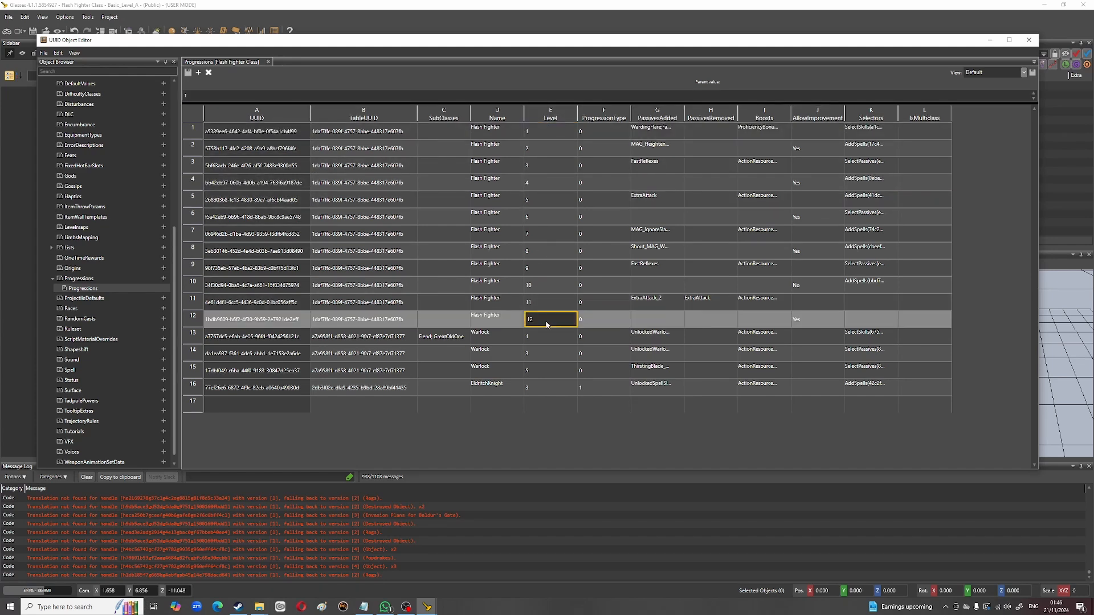
Step: Inspect the Flash Fighter's PassivesAdded for levels 1, 2, 3, 5, 7, 8 and 9, and its Boosts for levels 3 and 1
click(663, 131)
key(Down)
key(Down)
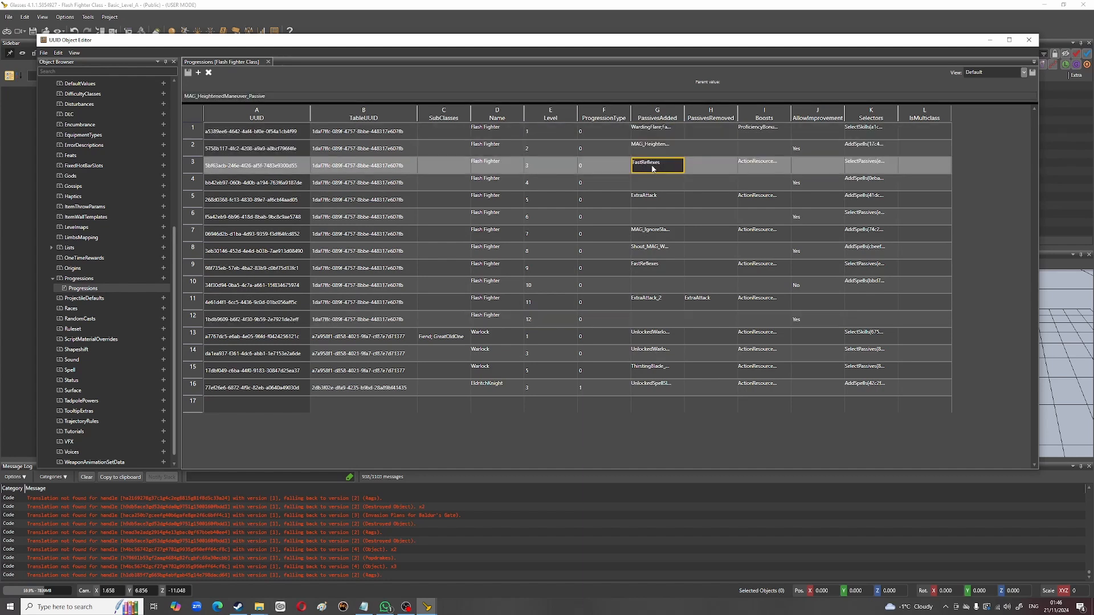
click(650, 195)
click(649, 236)
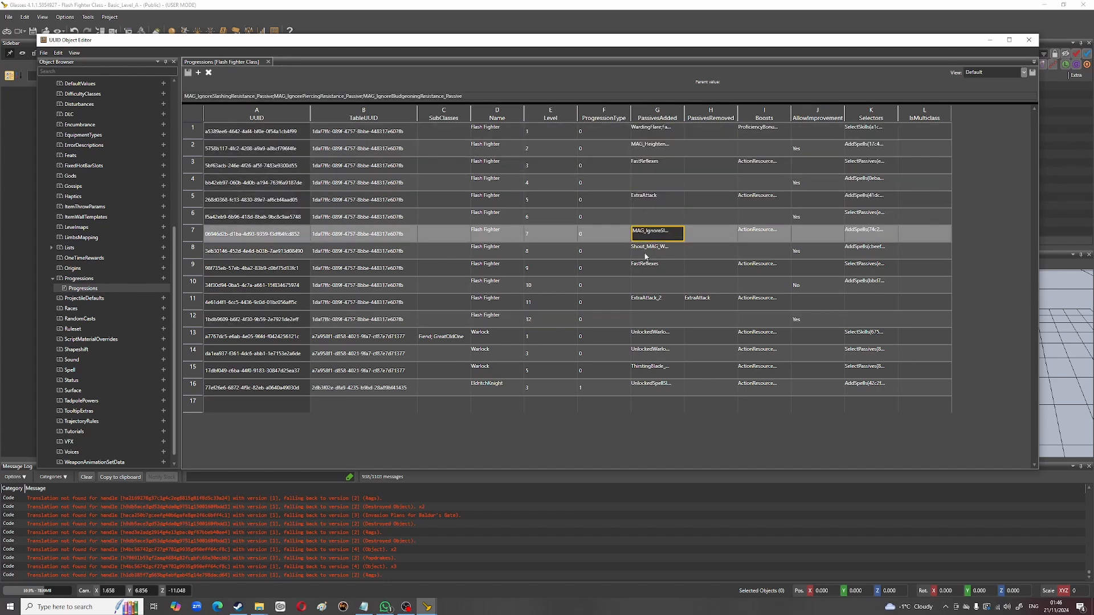
click(645, 254)
click(646, 267)
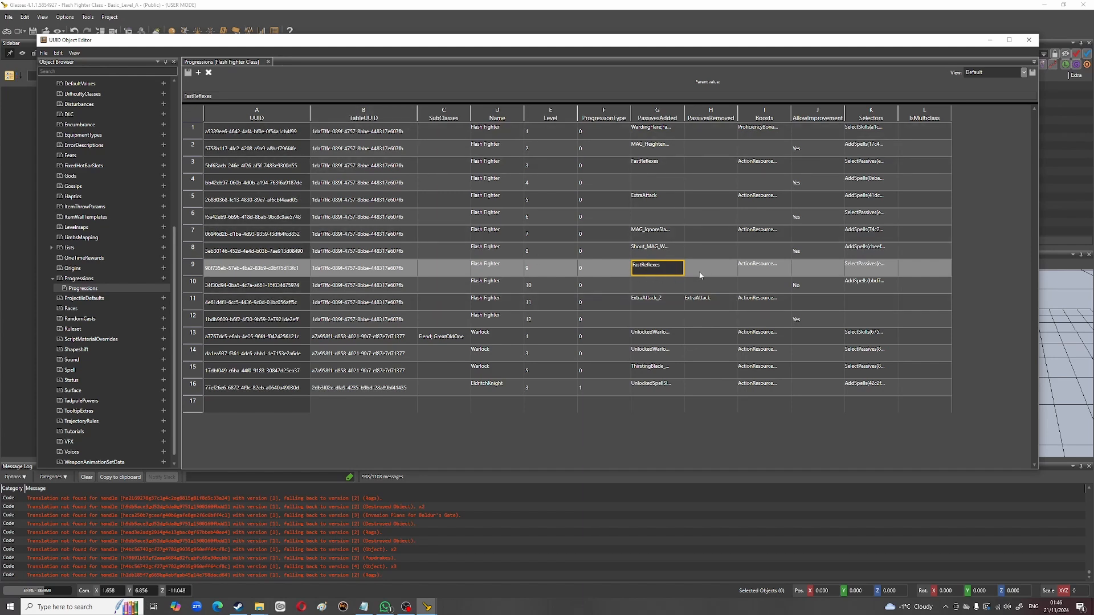
click(763, 166)
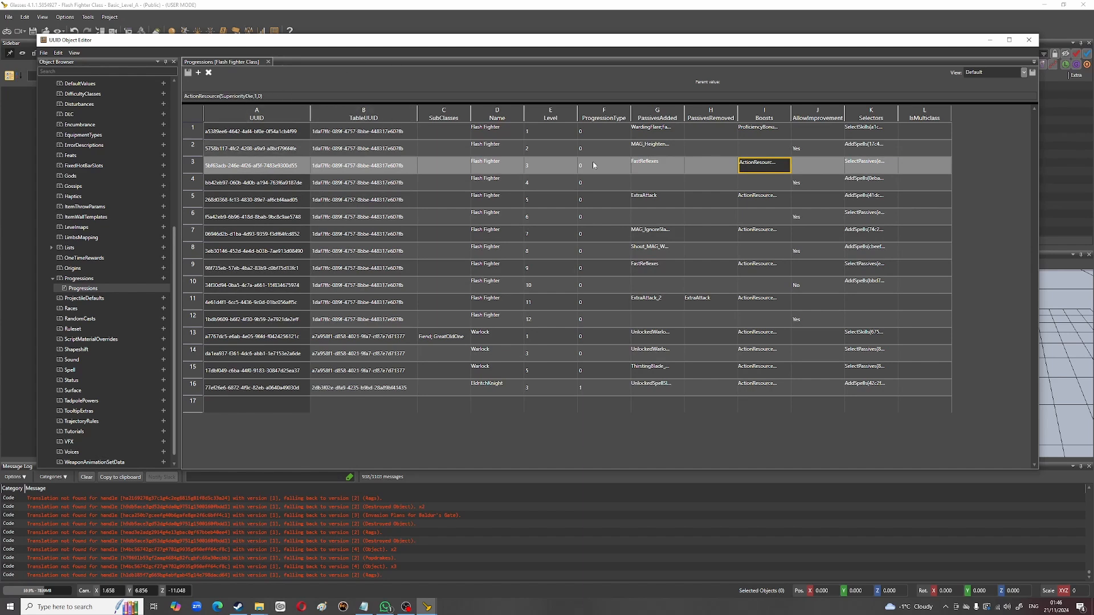
click(756, 135)
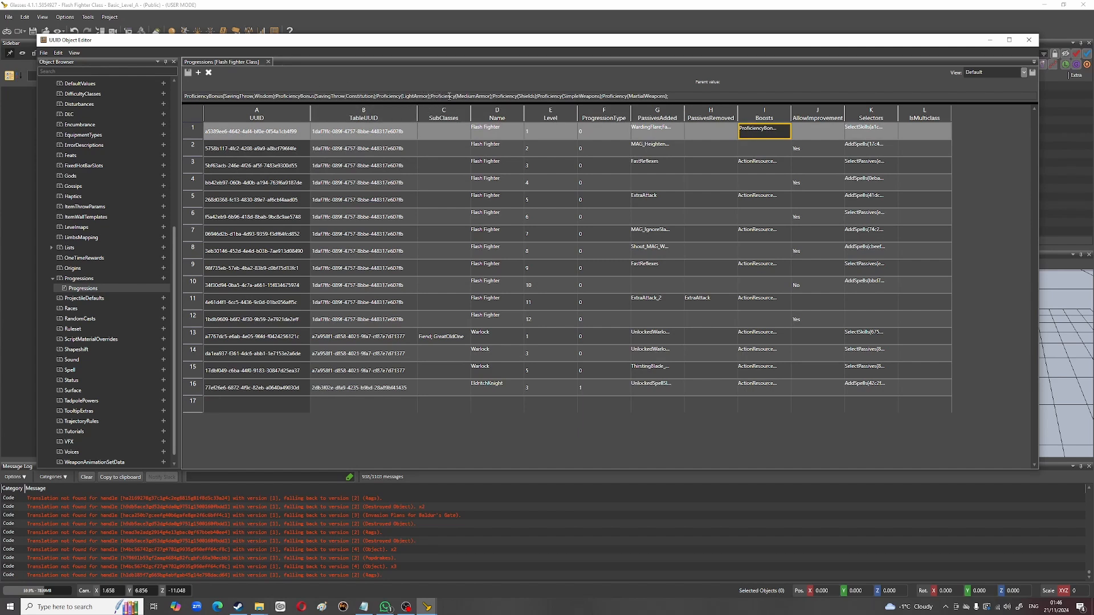
Step: Inspect the full Selectors value of the Flash Fighter's level 1 progression row
click(853, 134)
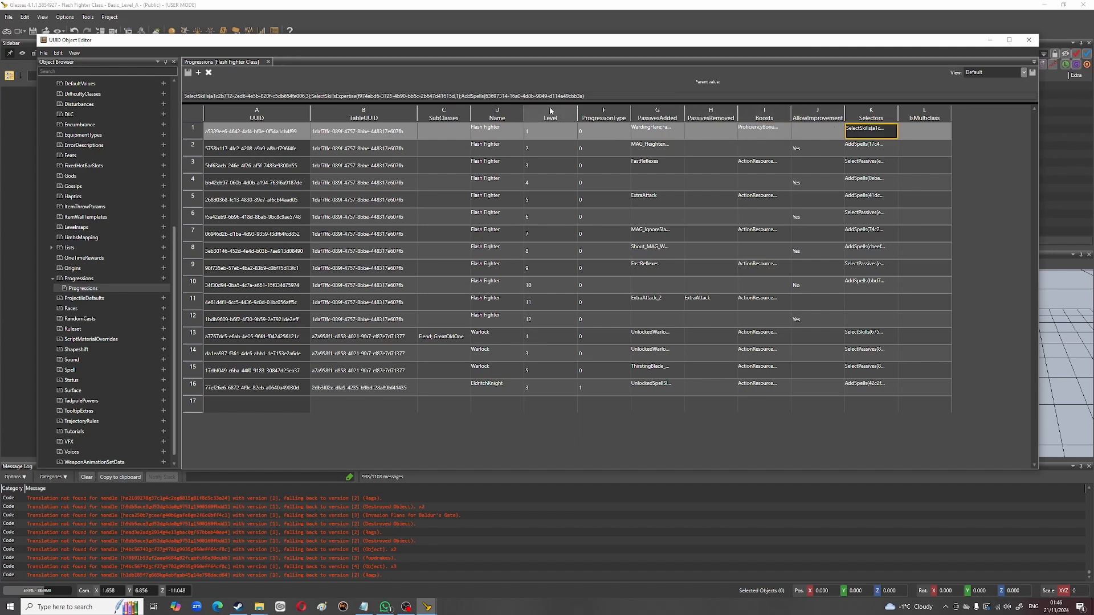
drag(585, 97, 527, 90)
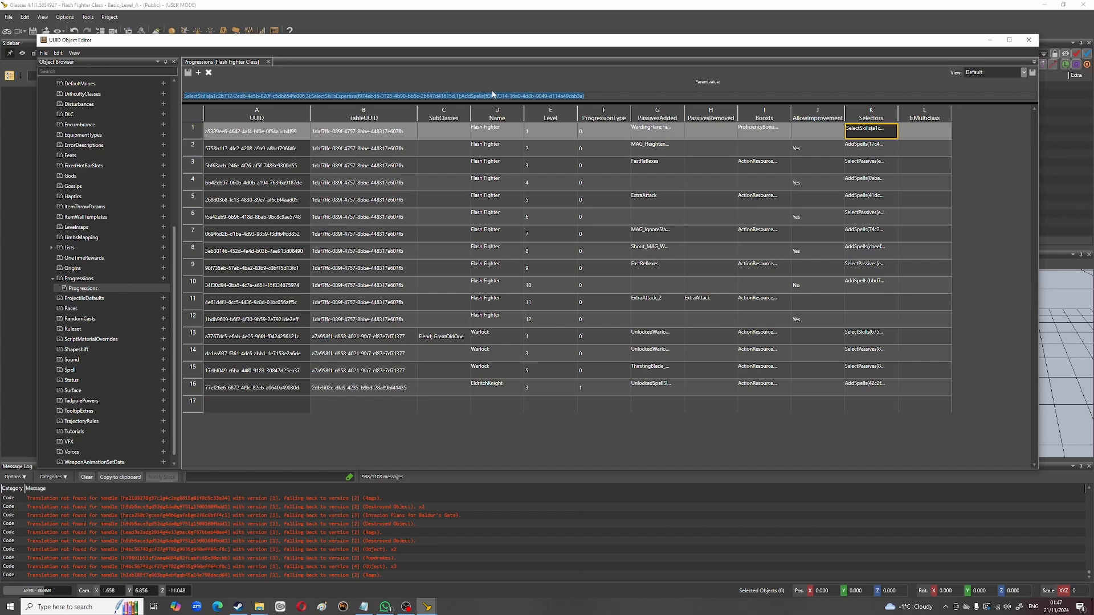
click(341, 96)
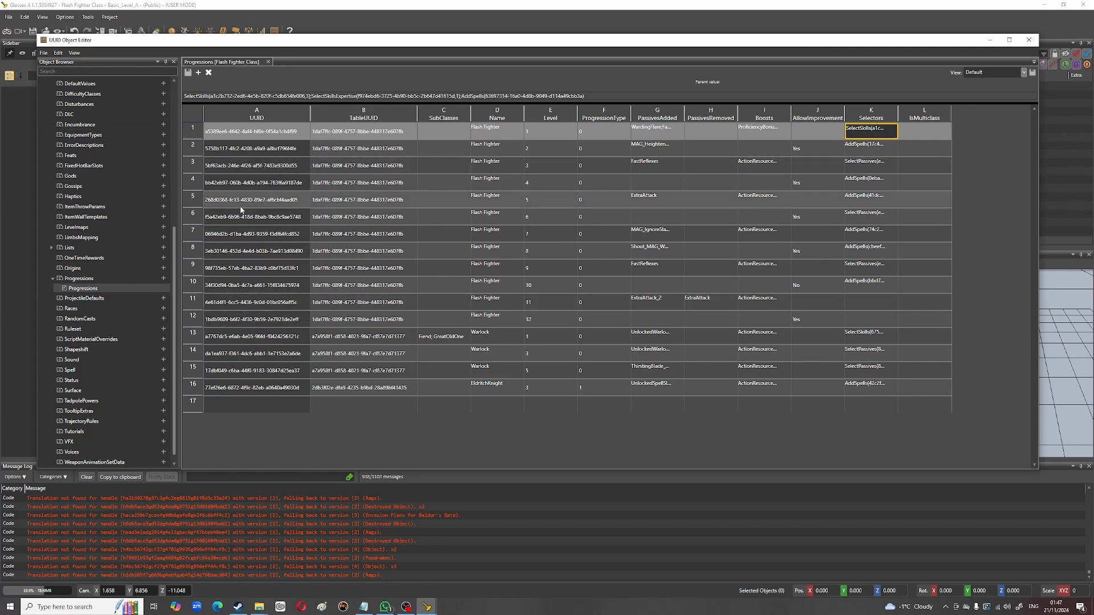
Step: Open the ClassDescriptions table of the Flash Fighter Class project
click(51, 278)
scroll(89, 196, up, 5)
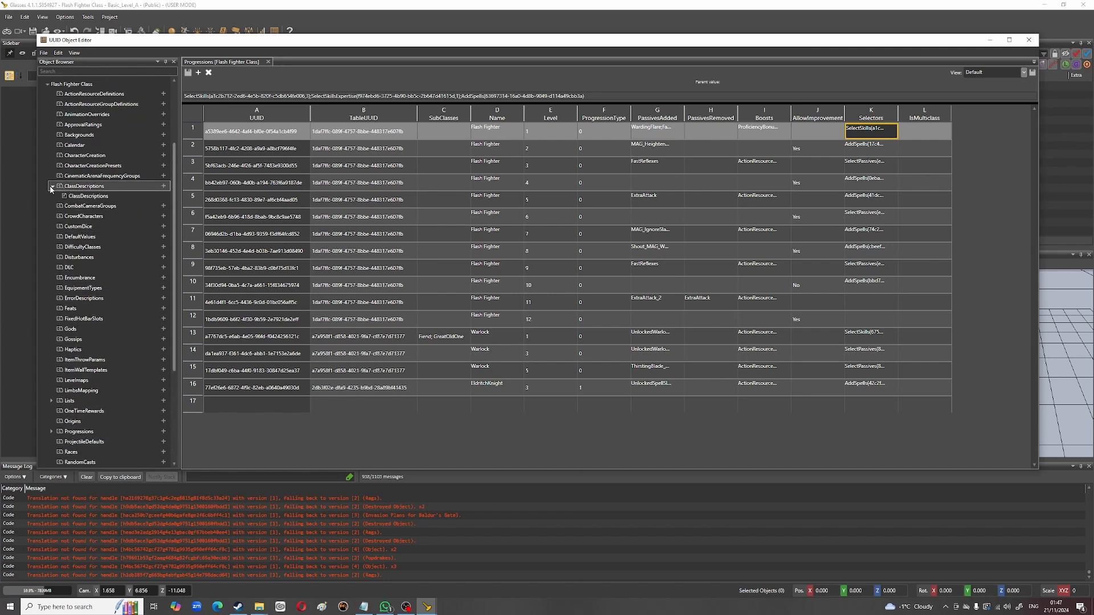
double_click(82, 187)
double_click(82, 196)
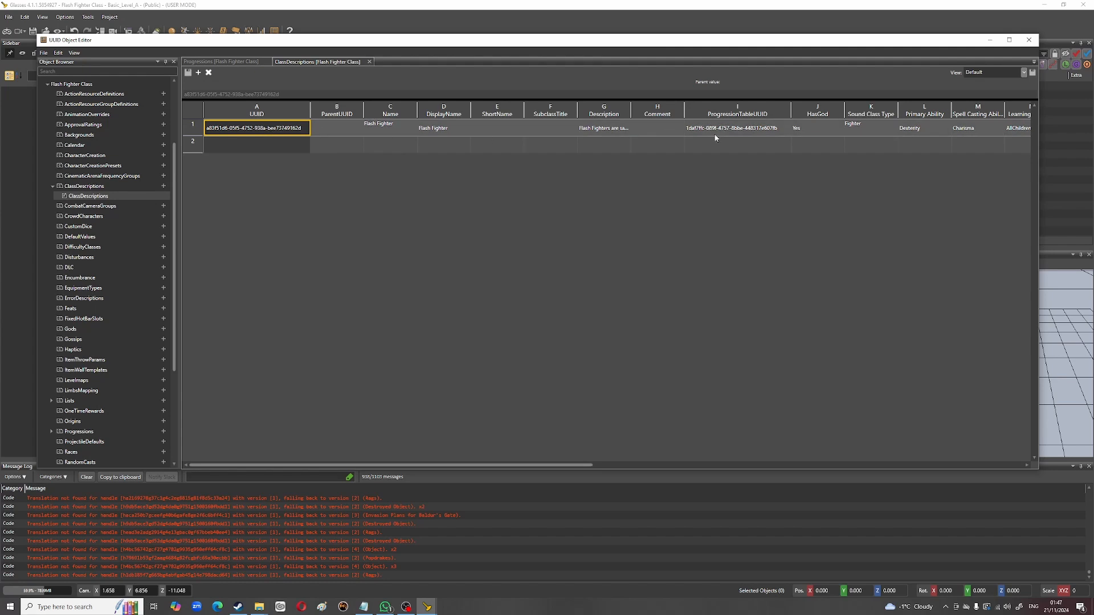
Step: Compare the Flash Fighter's ProgressionTableUUID in ClassDescriptions with the TableUUID of the level 1 row in Progressions
click(731, 129)
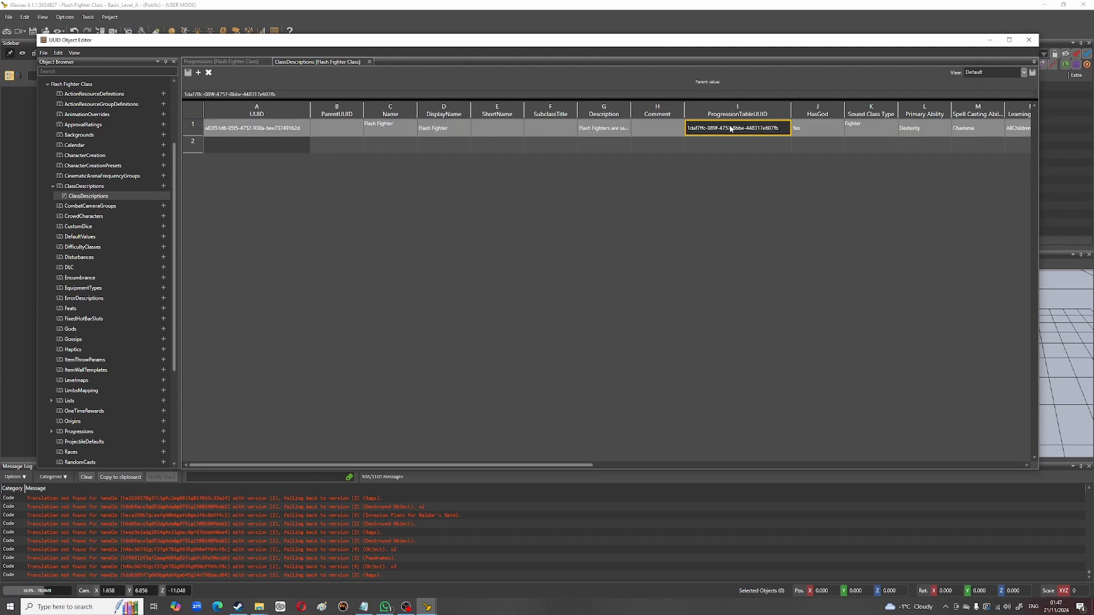
key(ctrl+a)
click(53, 431)
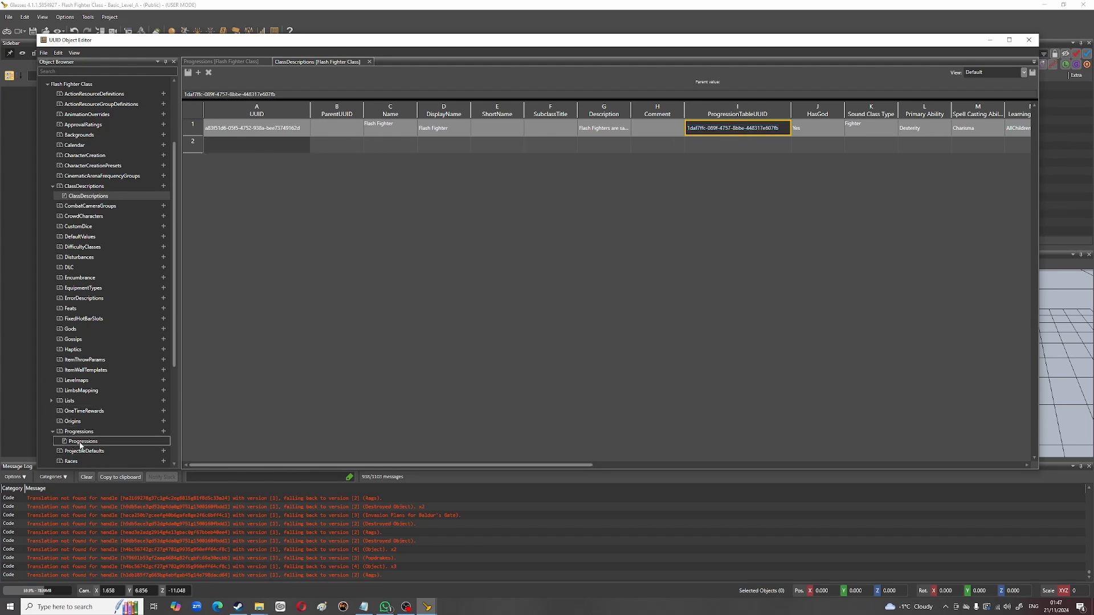
click(83, 442)
click(376, 132)
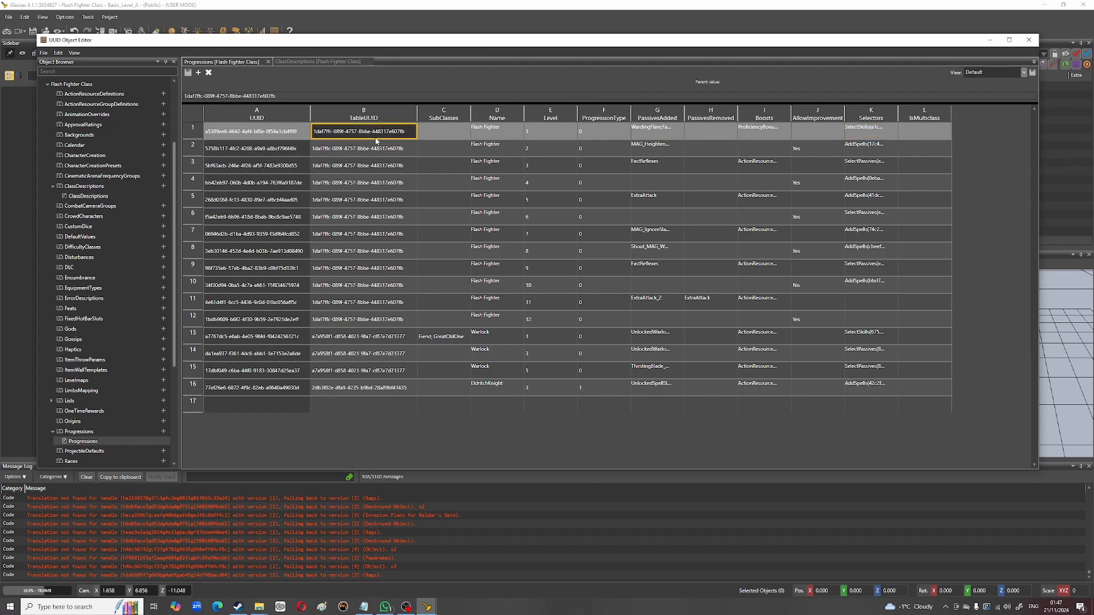
double_click(78, 196)
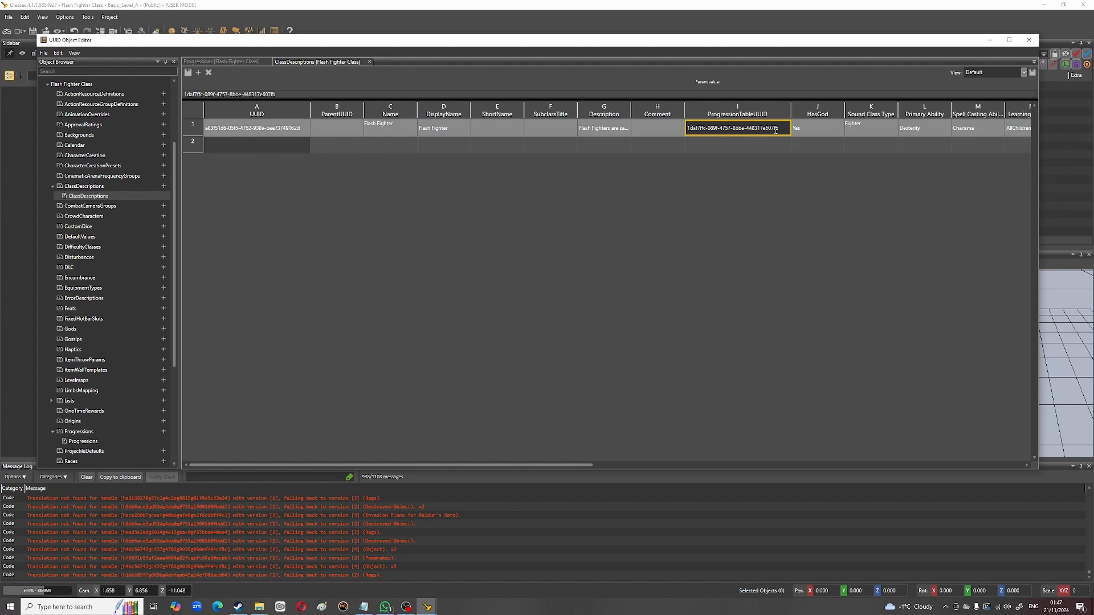
Step: Add a trial row named gg to the ClassDescriptions table and check its generated UUID
click(288, 146)
click(420, 146)
click(390, 152)
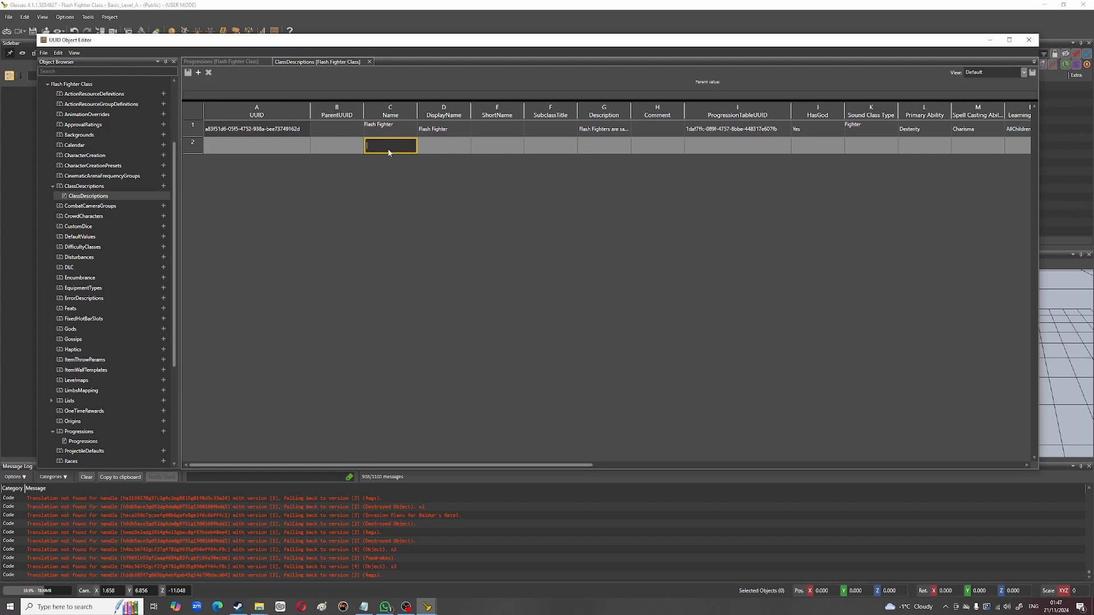
text(gg)
key(Tab)
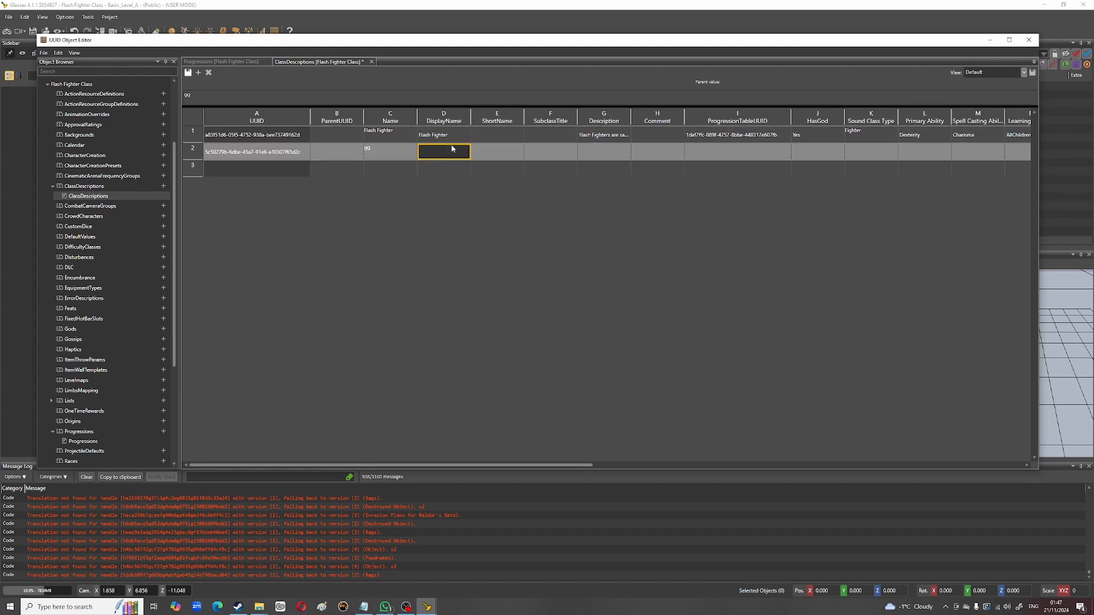
click(245, 151)
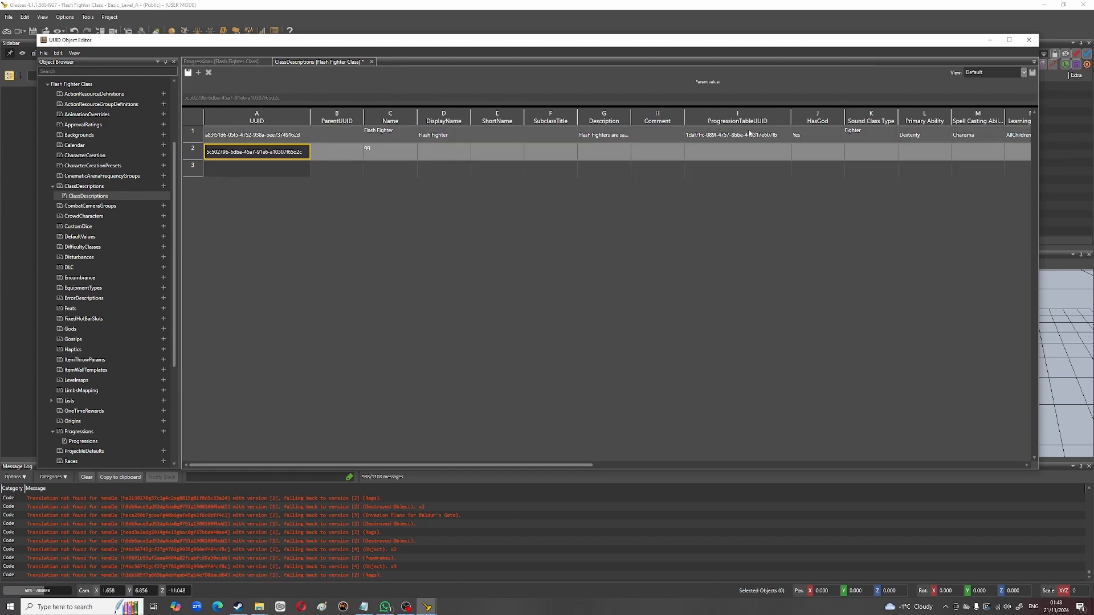
click(386, 153)
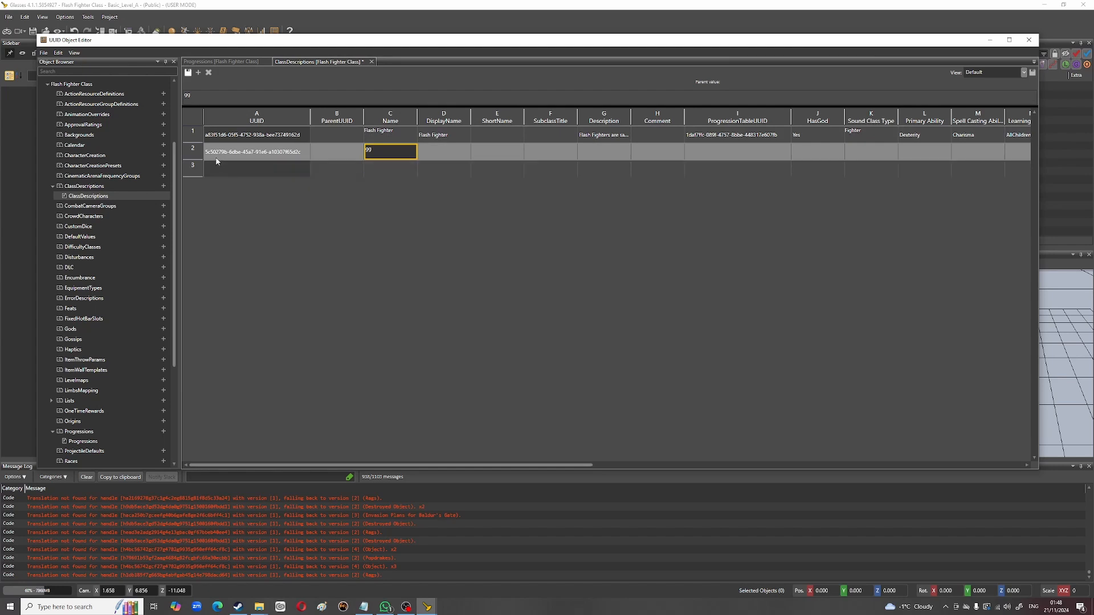
Step: Delete the trial gg row from the ClassDescriptions table
click(194, 151)
right_click(195, 152)
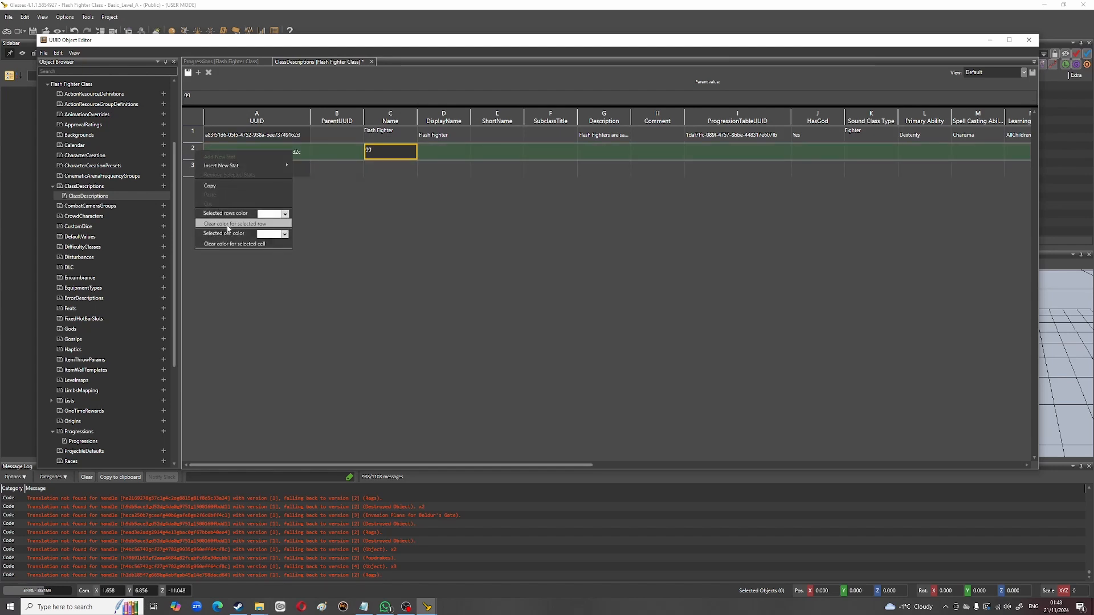
click(354, 229)
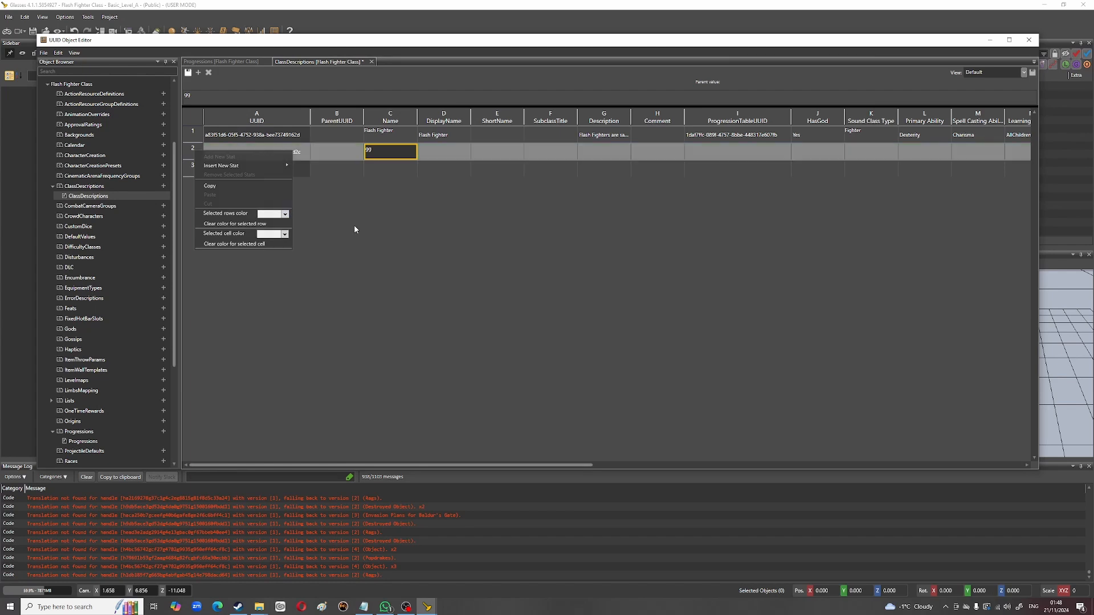
click(228, 153)
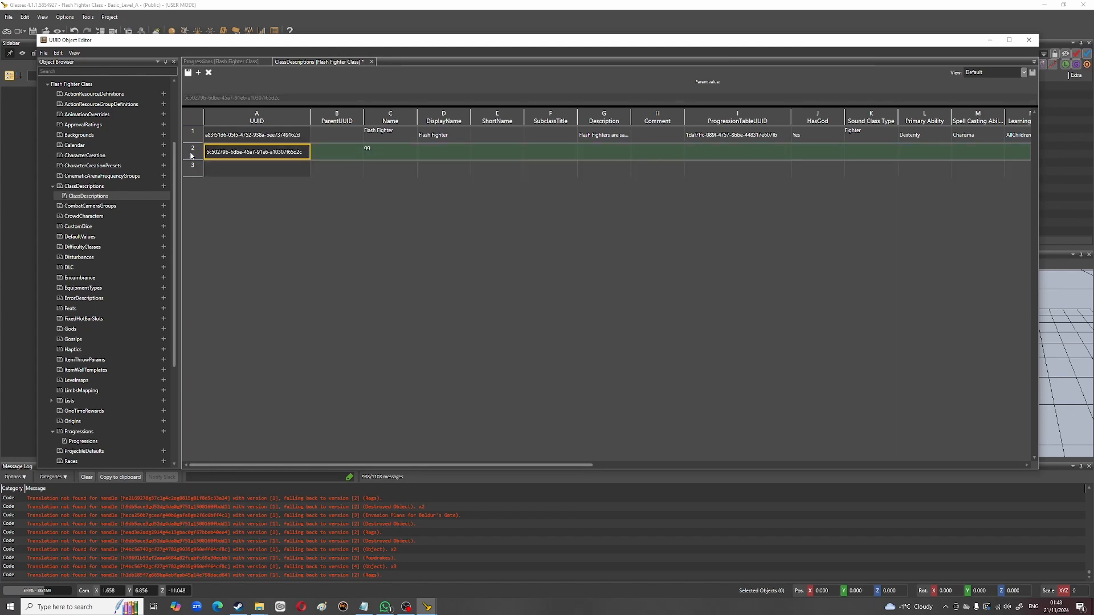
right_click(191, 155)
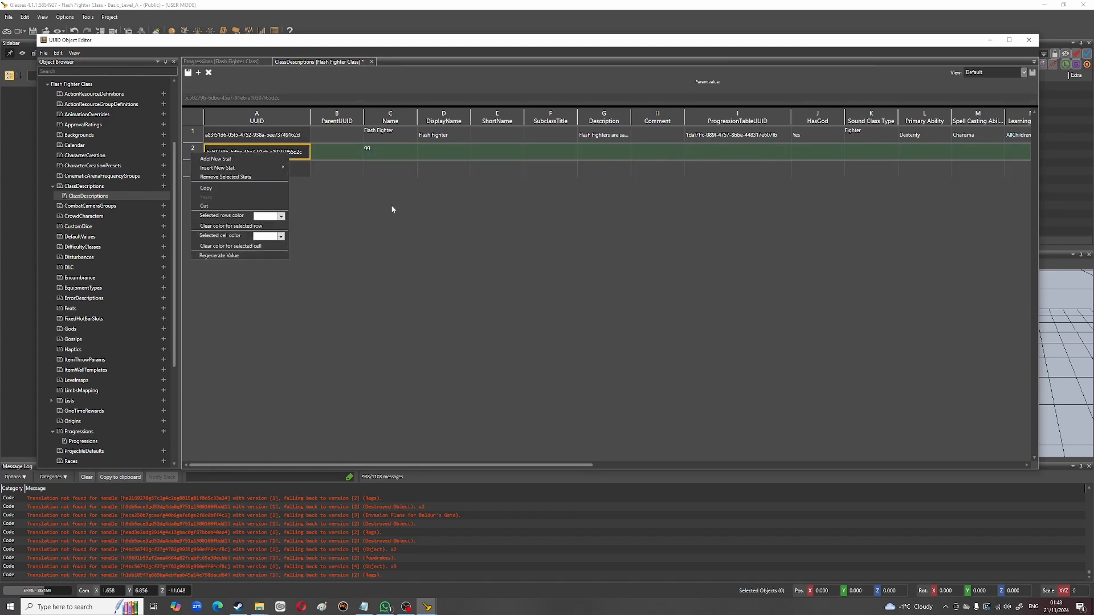
click(391, 204)
click(198, 155)
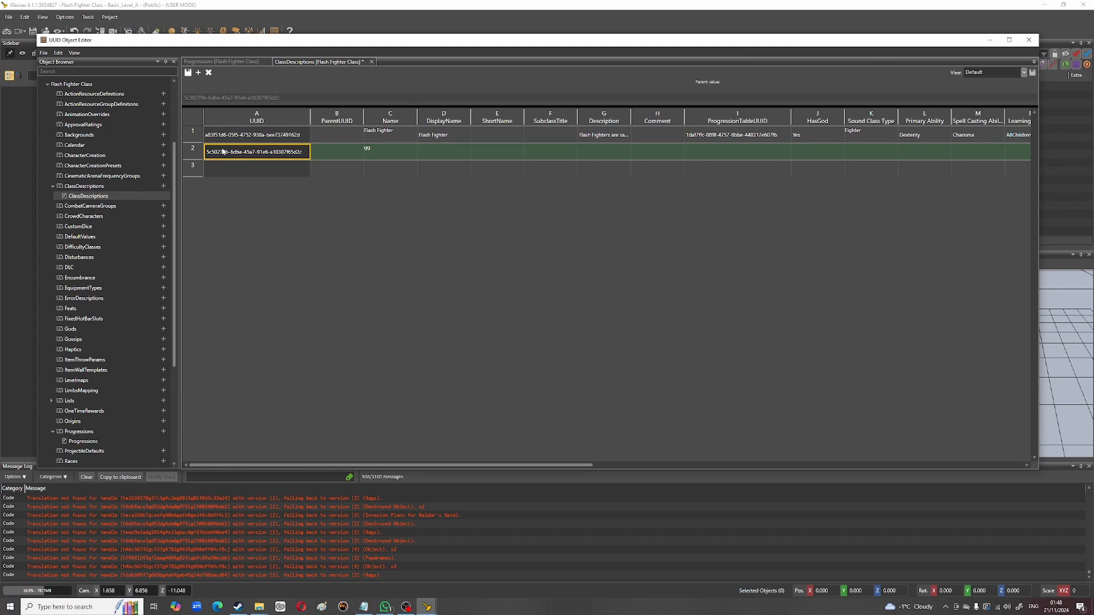
key(Delete)
Step: Inspect the Flash Fighter's ProgressionTableUUID, BaseHp, HpPerLevel, common hotbar columns, CharacterCreationPose, ClassEquipment and Tags in ClassDescriptions
click(723, 137)
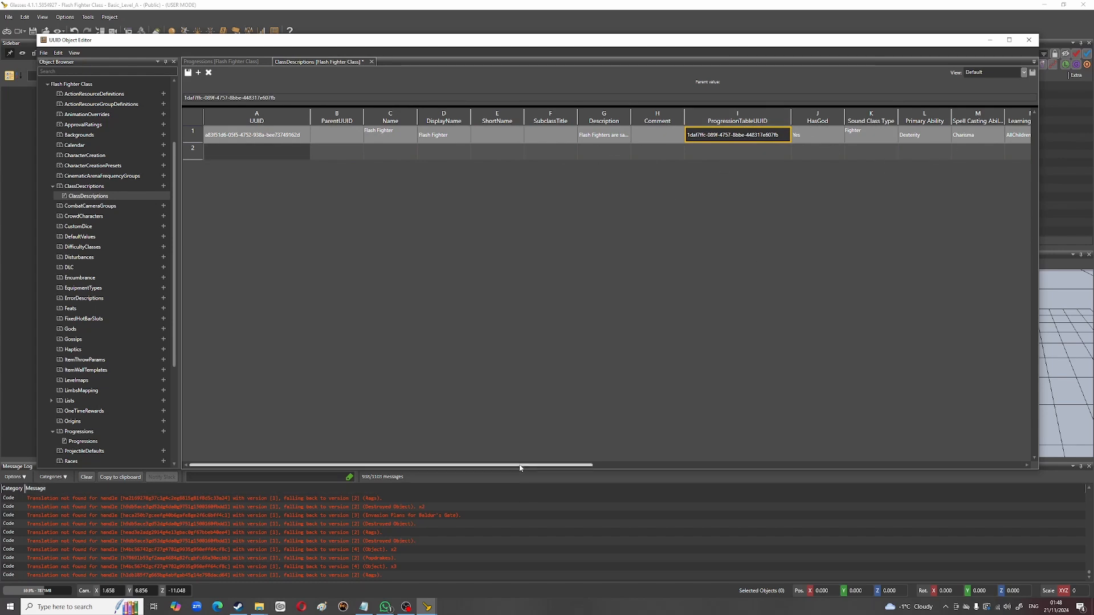
drag(525, 466, 871, 436)
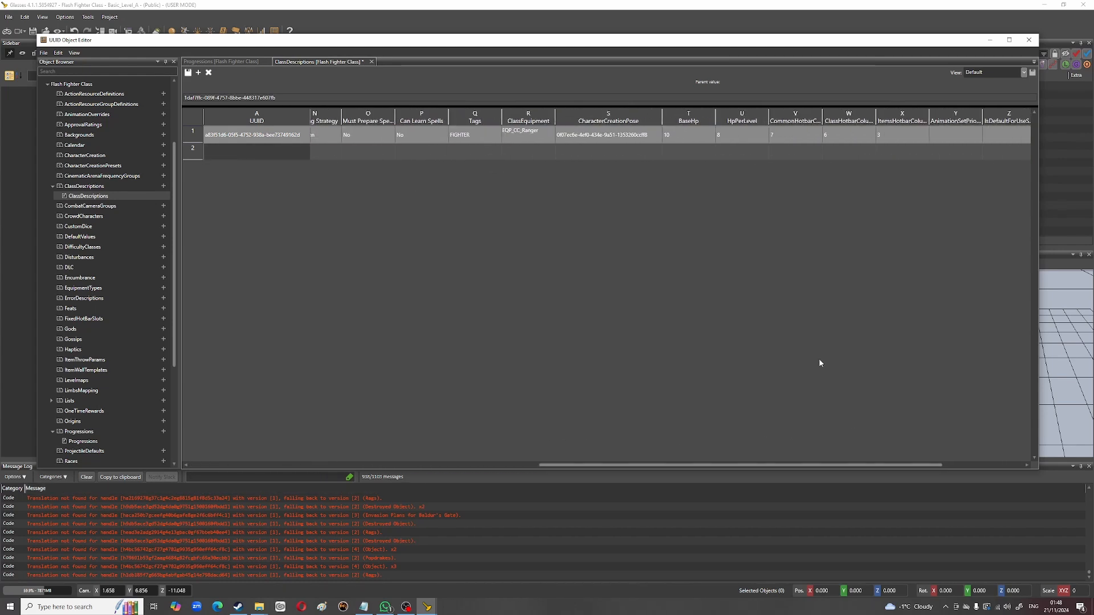
click(701, 136)
click(741, 135)
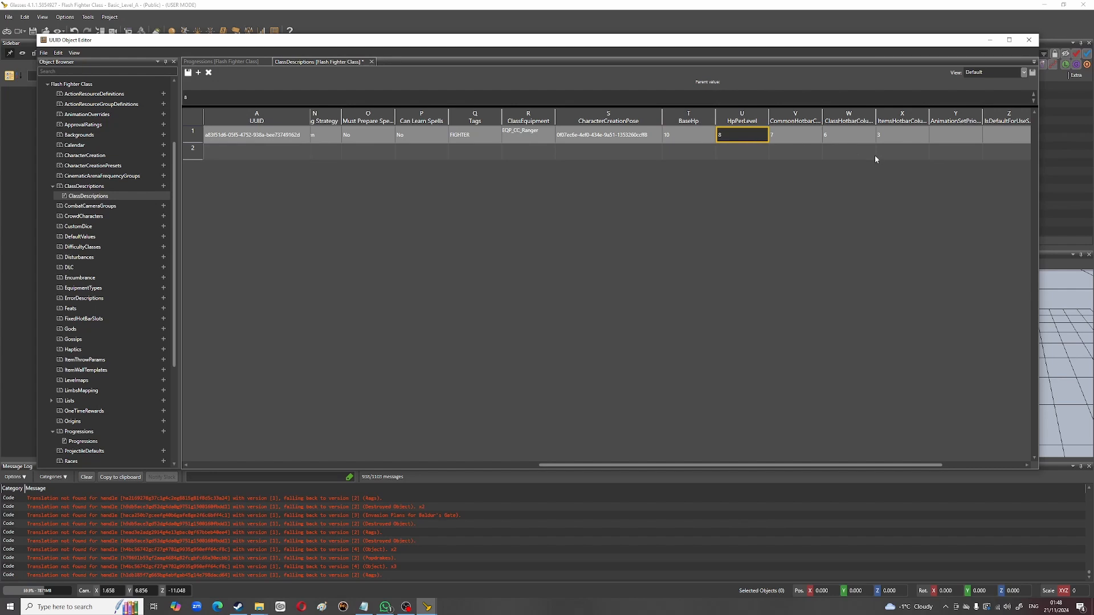
click(792, 140)
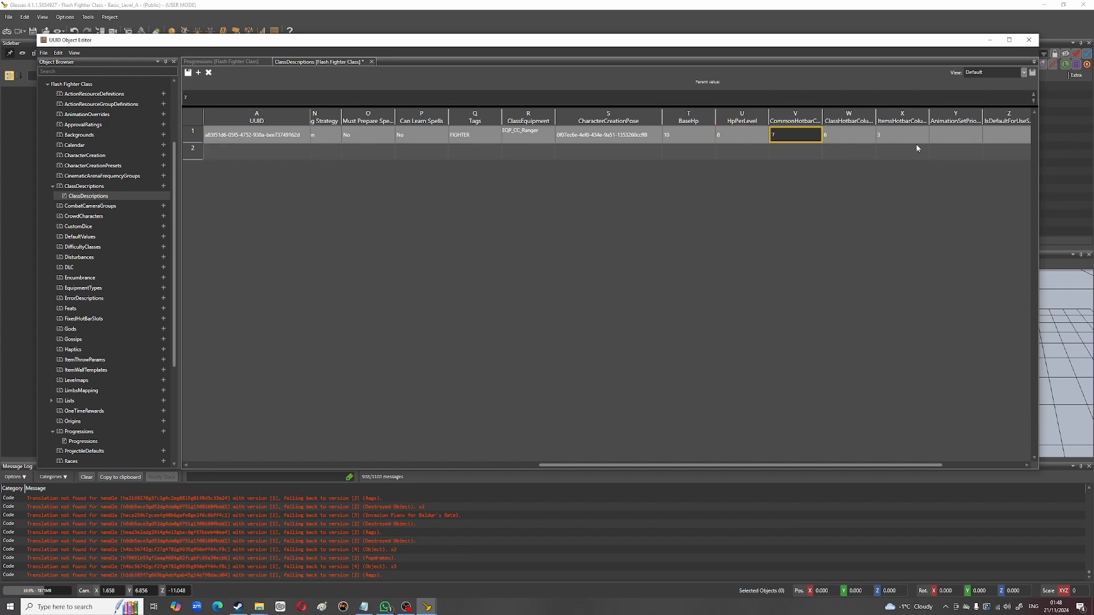
click(608, 137)
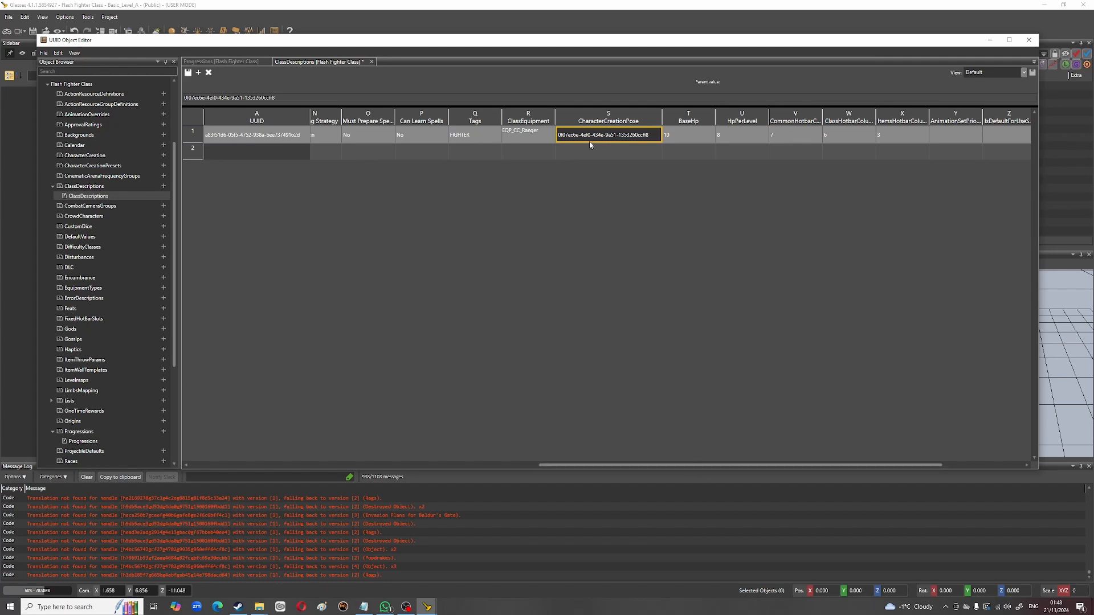
click(530, 136)
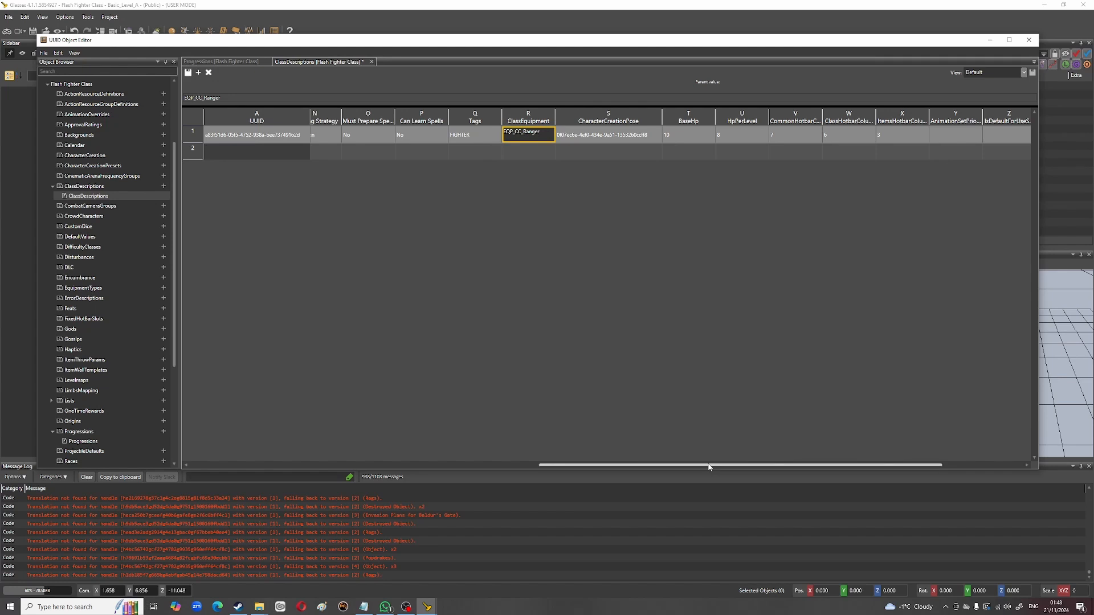
drag(708, 465, 591, 488)
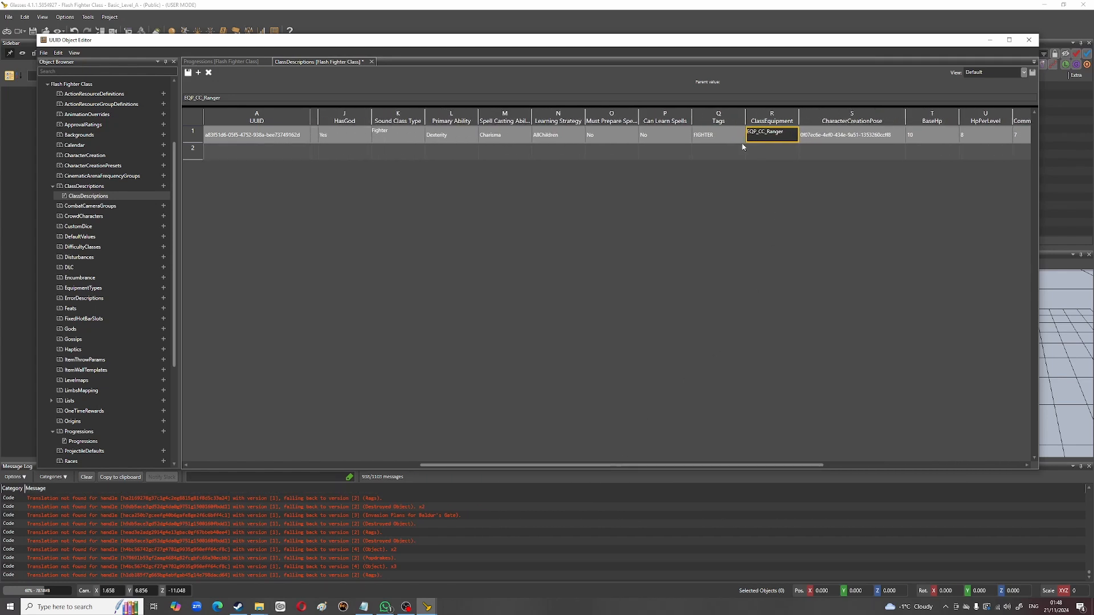
click(717, 135)
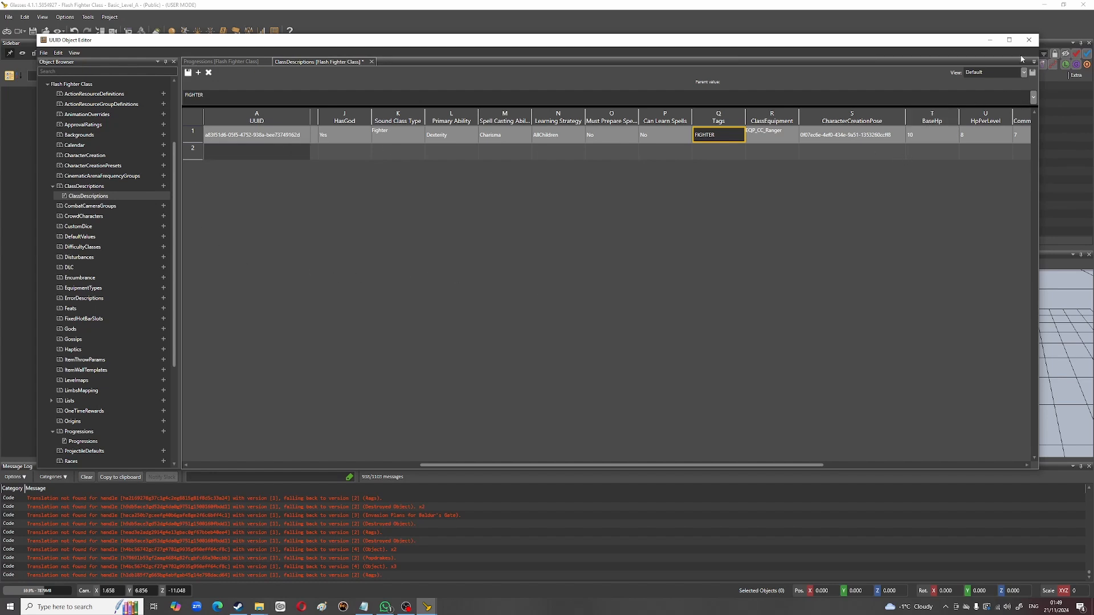
Step: Close the UUID Object Editor and save the modified ClassDescriptions table
click(1028, 39)
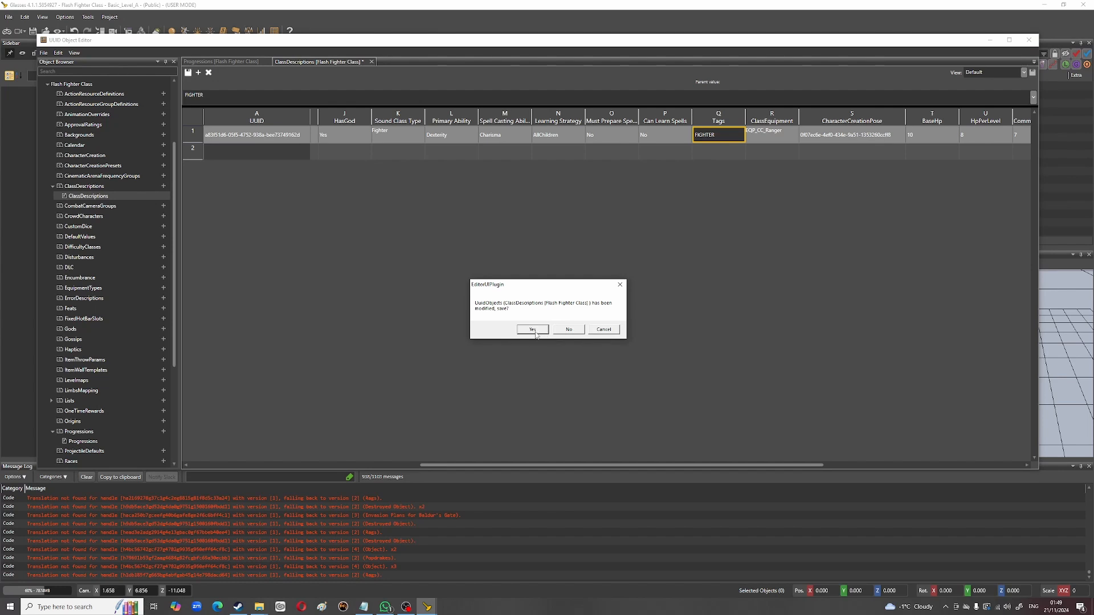
click(536, 332)
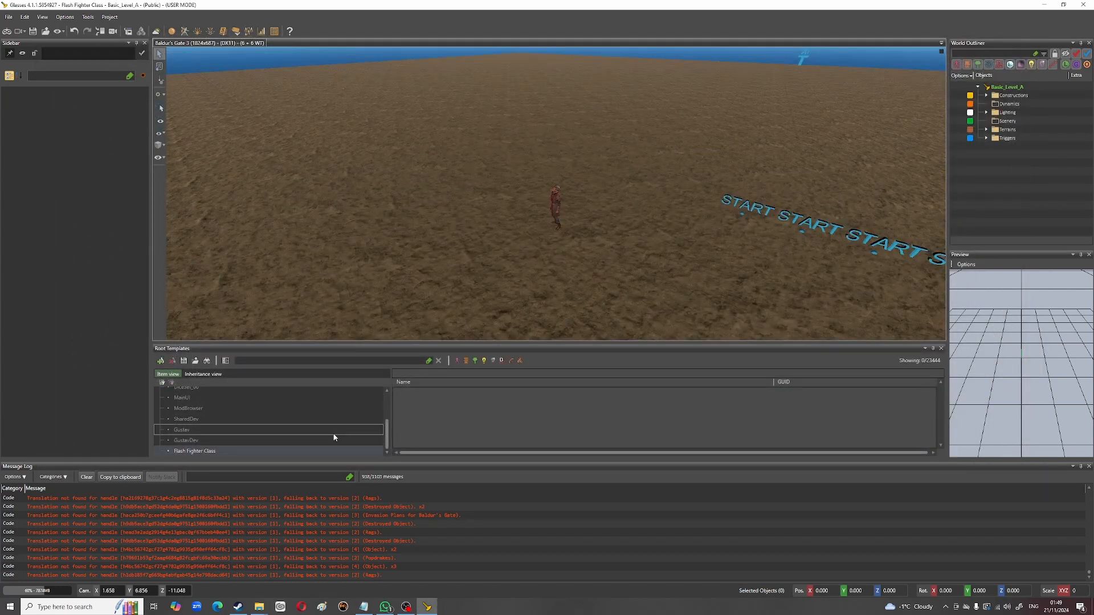
Step: Briefly view the Stats Editor and the UUID Object Editor again, closing each to return to the level view
click(263, 31)
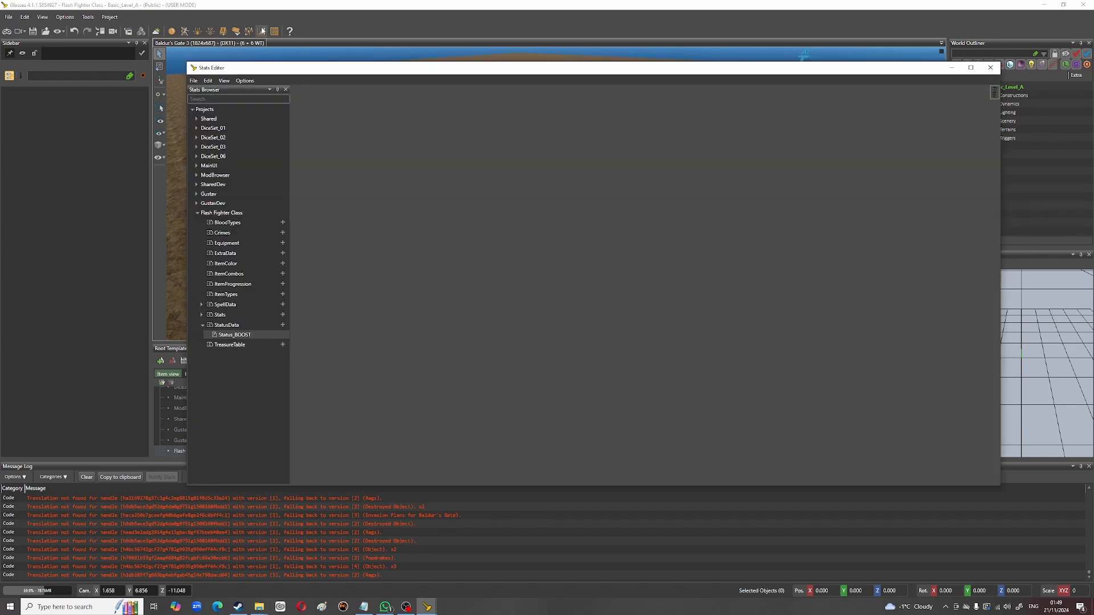
click(990, 67)
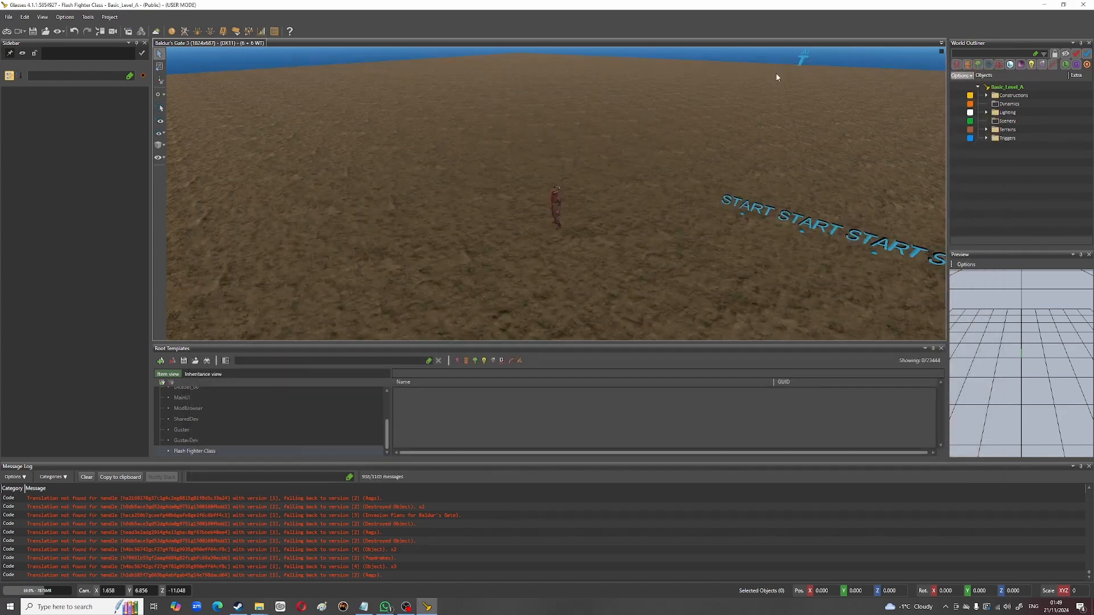
click(275, 32)
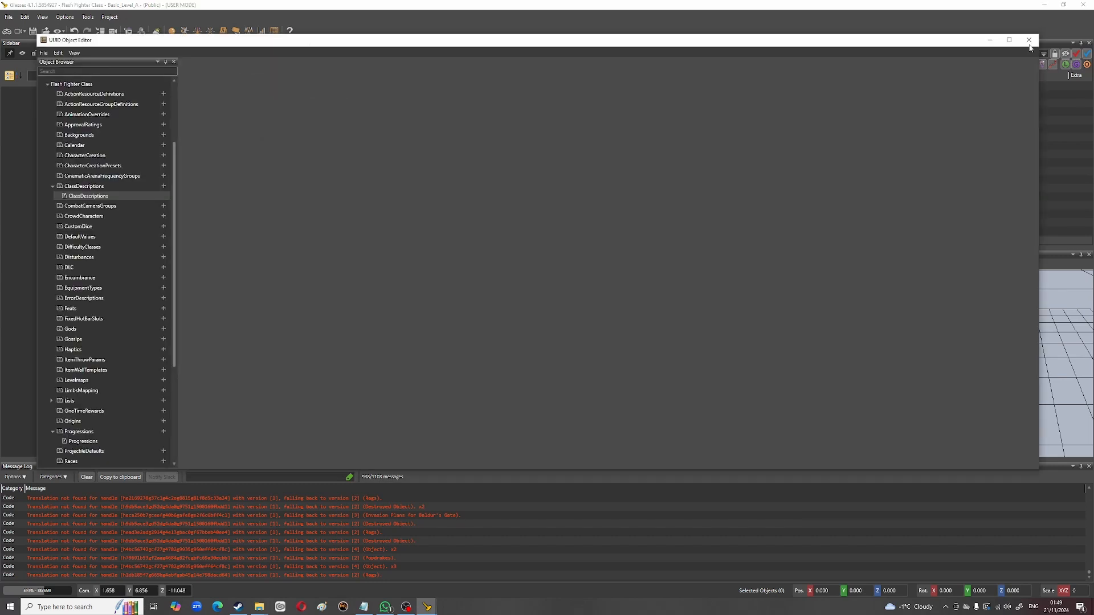
click(1030, 40)
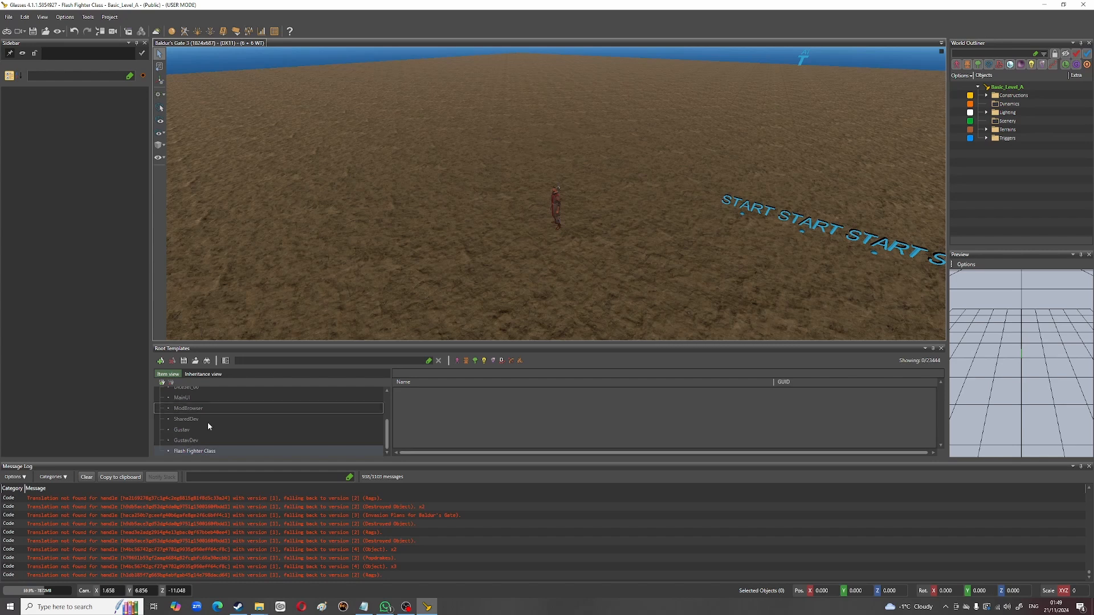
Step: Select the ARM_Bandit_A root template in the Shared project and show the actions available for it
scroll(243, 447, up, 2)
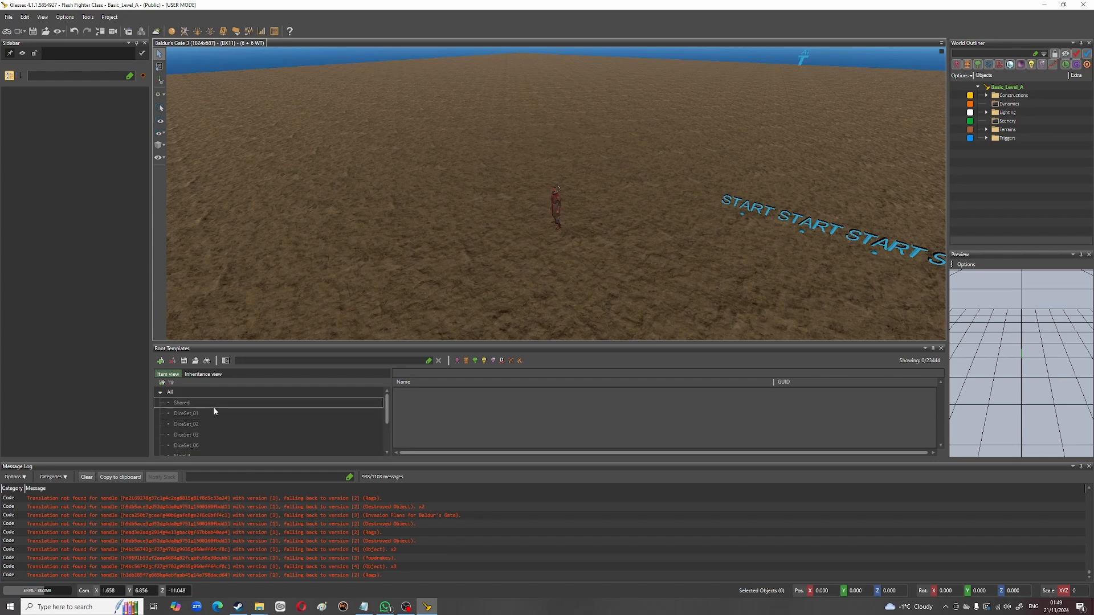
click(198, 404)
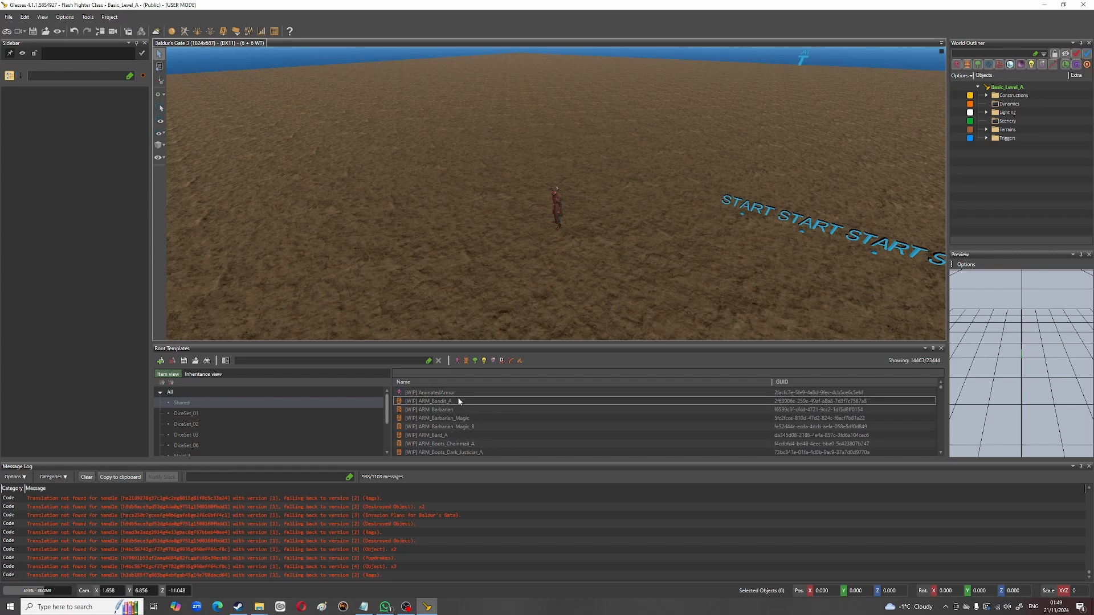
click(598, 402)
right_click(598, 402)
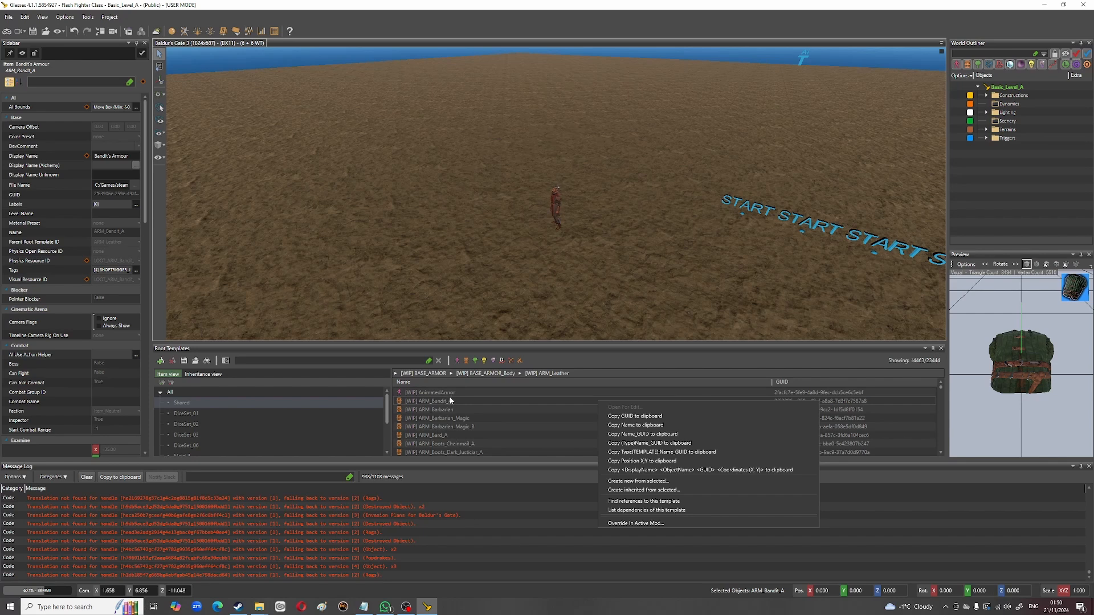
Step: Dismiss the template's actions and view the root templates of the Flash Fighter Class project
click(389, 417)
scroll(387, 408, down, 10)
click(231, 452)
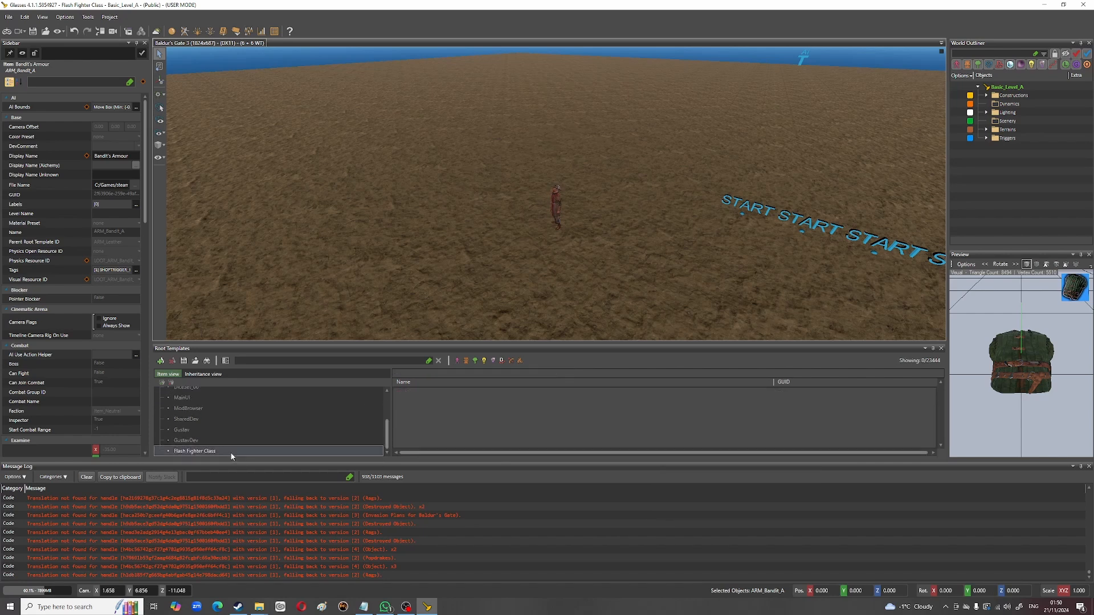
drag(388, 432, 388, 405)
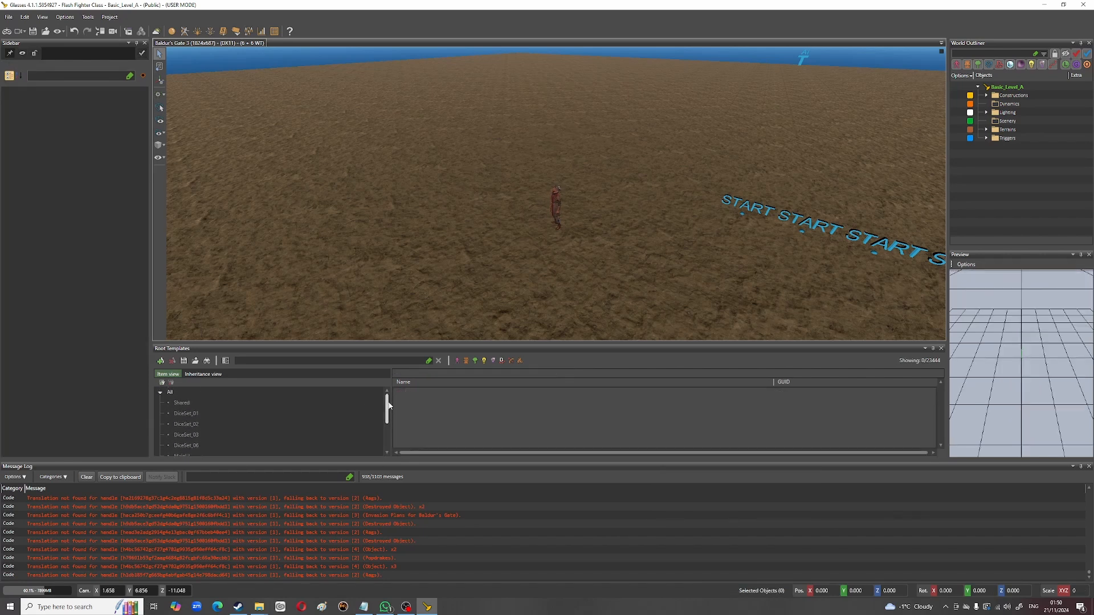
Step: Start creating a new root template from ARM_Bandit_A in the Shared project and enlarge the creation wizard
click(277, 404)
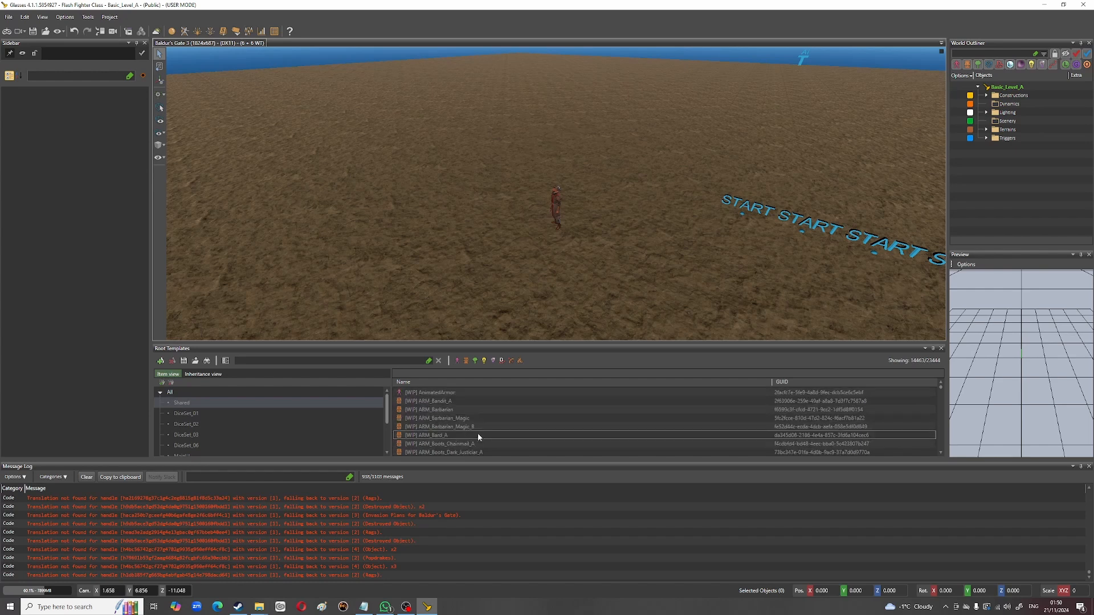
click(453, 401)
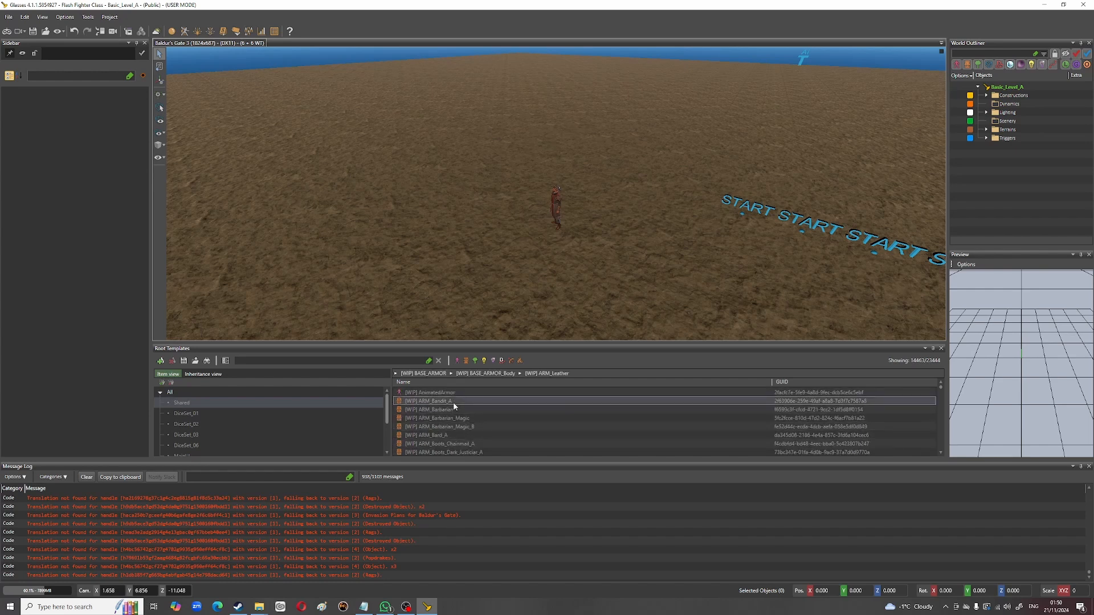
right_click(532, 402)
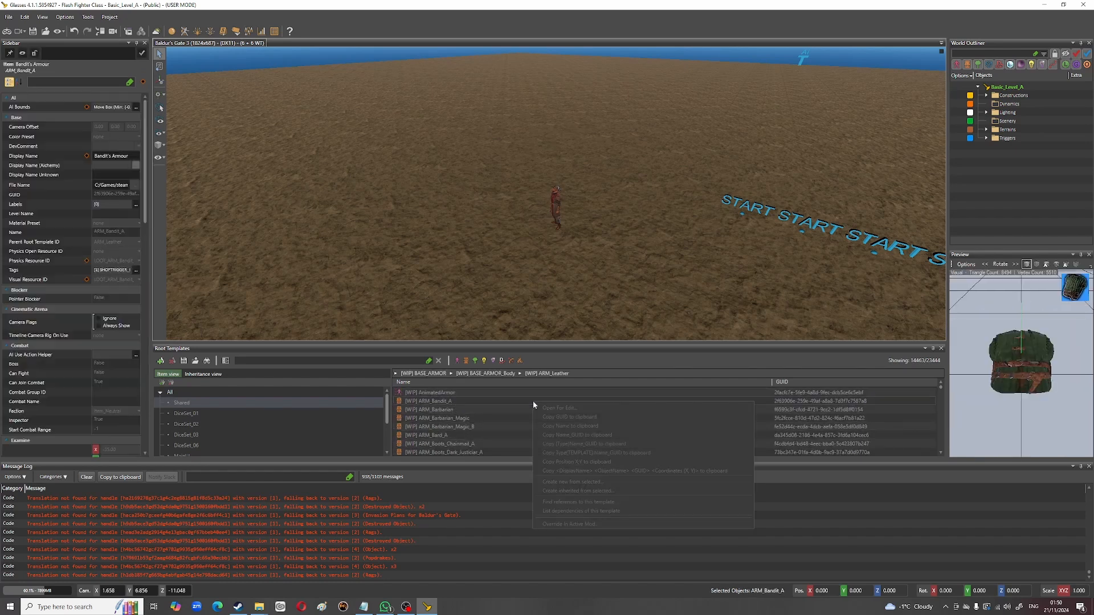
right_click(497, 398)
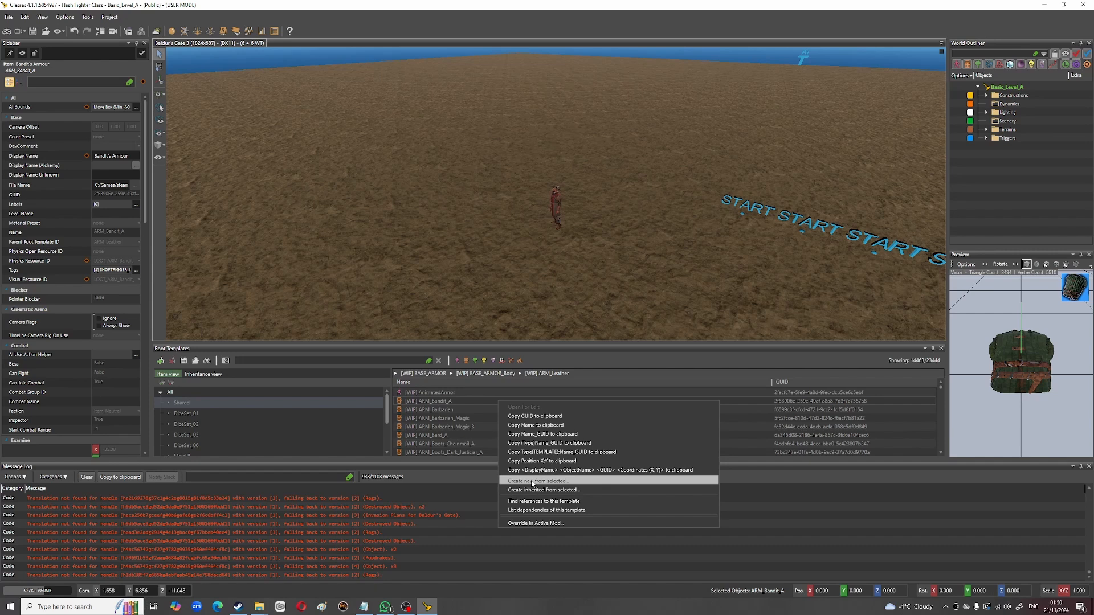
click(568, 481)
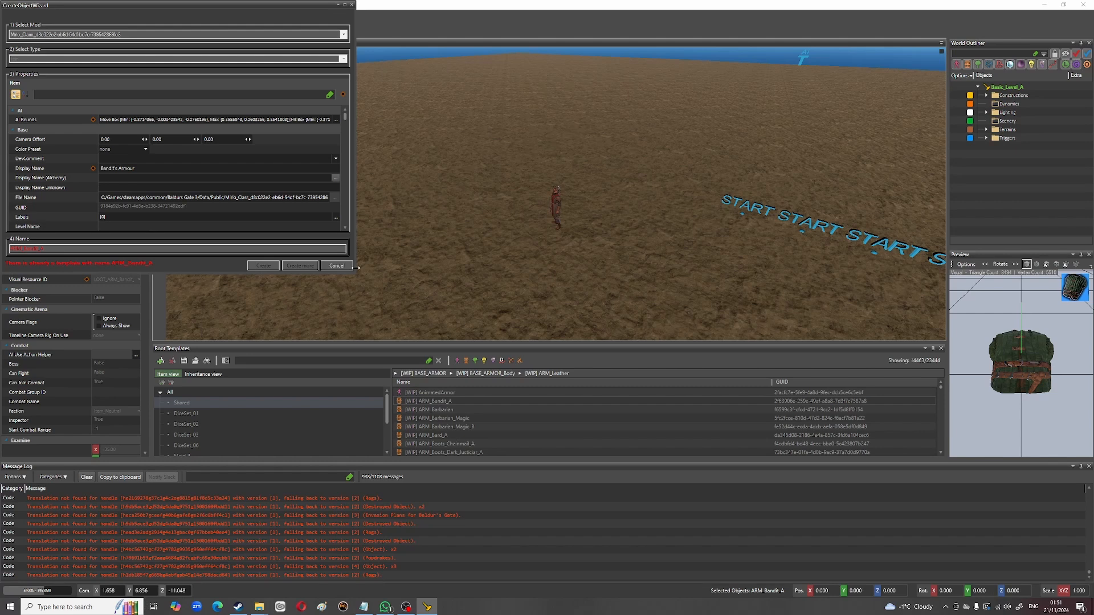
drag(368, 284, 354, 367)
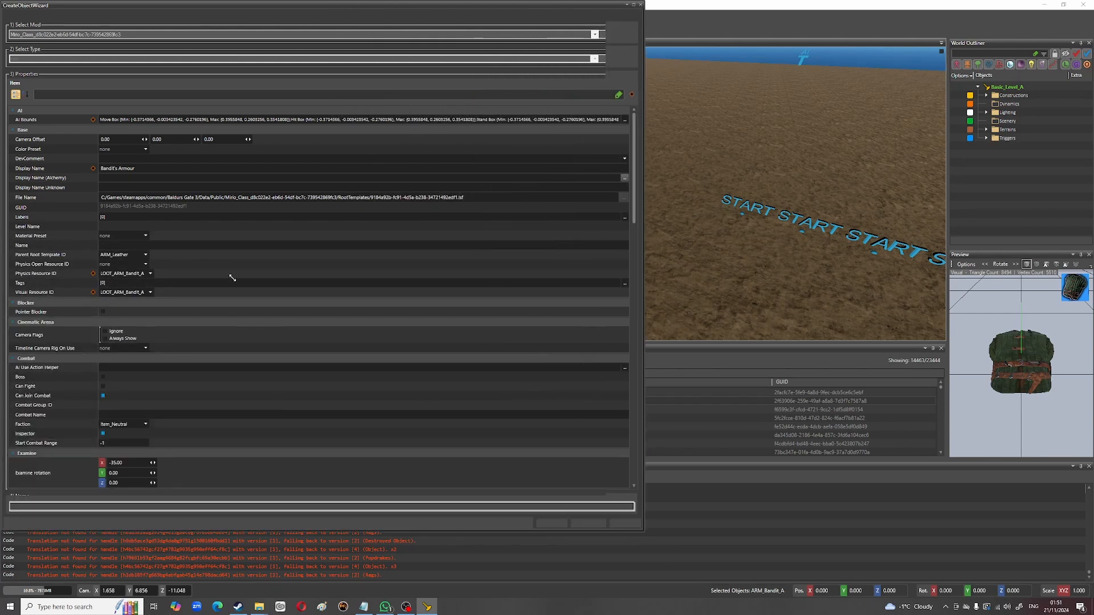
Step: Examine the new template's properties, from Display Name and Parent Root Template ID through item, sound and WIP settings, back to Stats
click(147, 166)
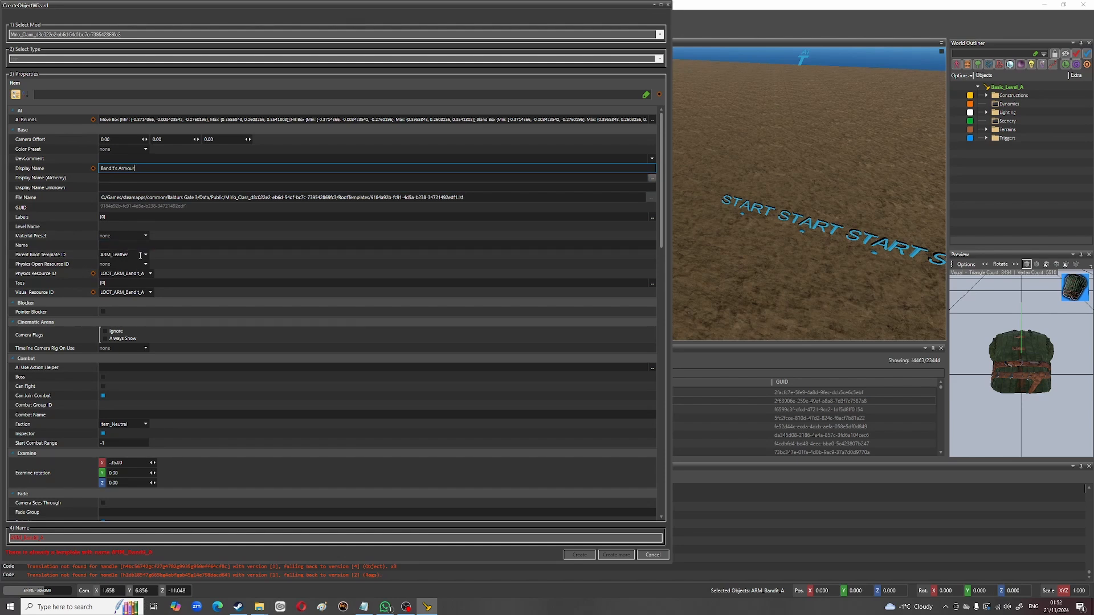
click(123, 254)
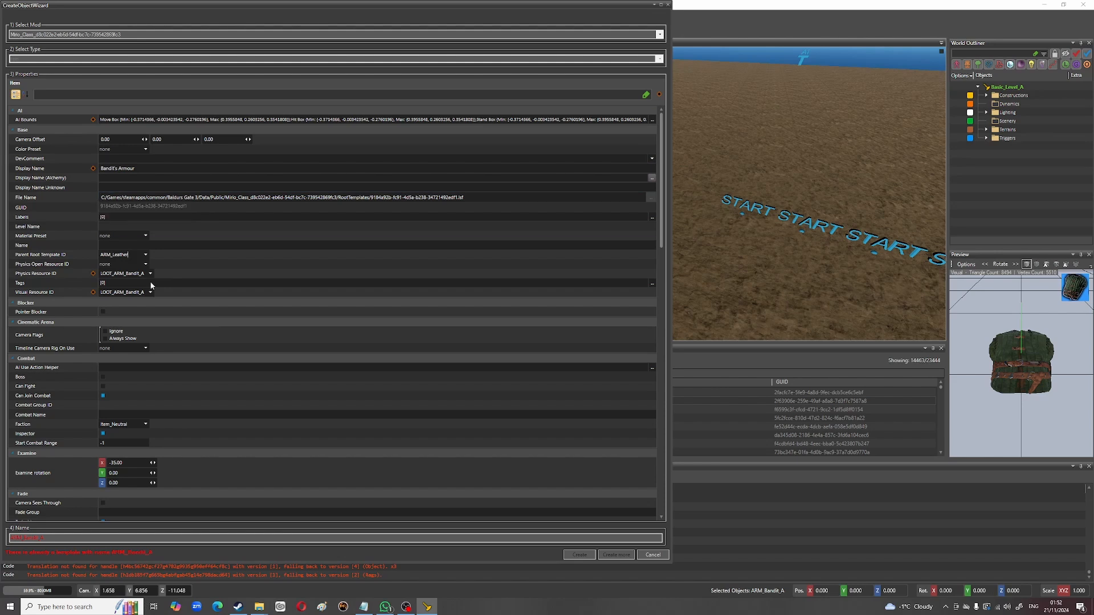
scroll(222, 303, down, 6)
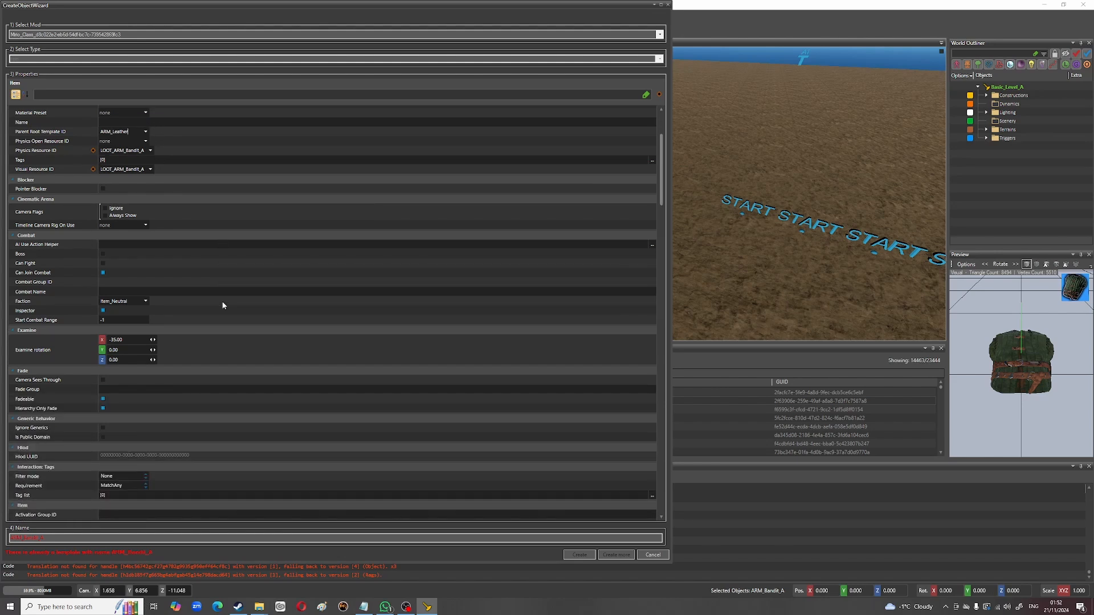
scroll(223, 306, down, 6)
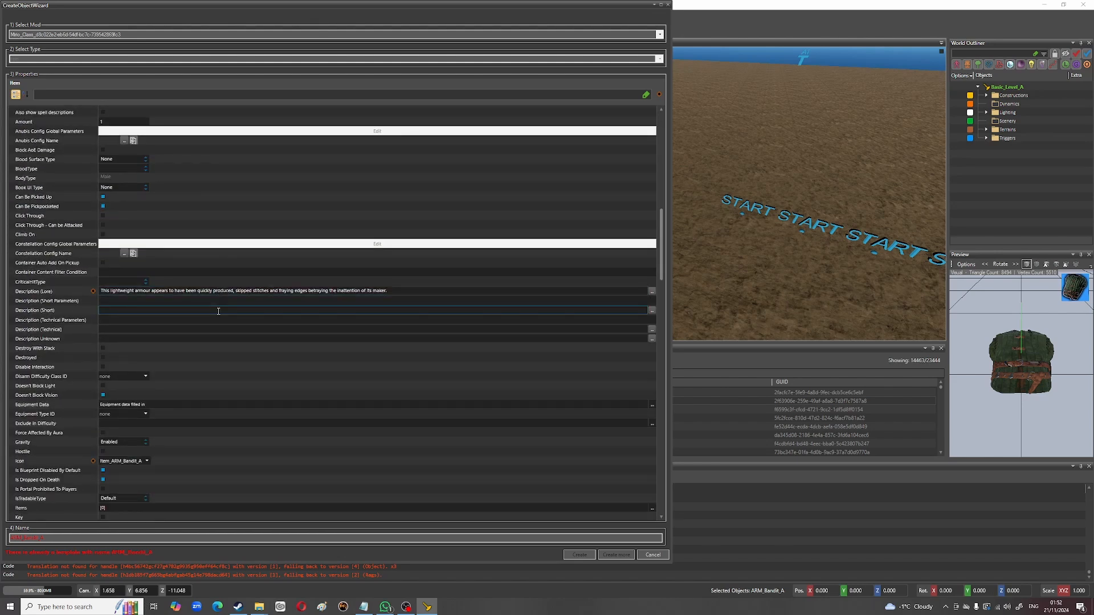
scroll(219, 311, down, 5)
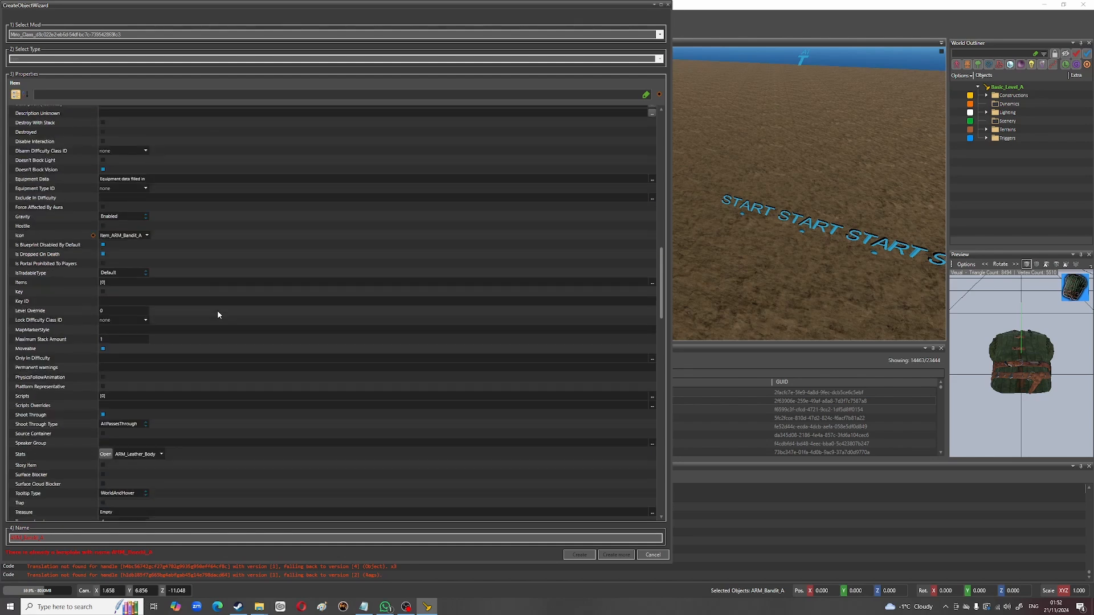
scroll(218, 315, down, 15)
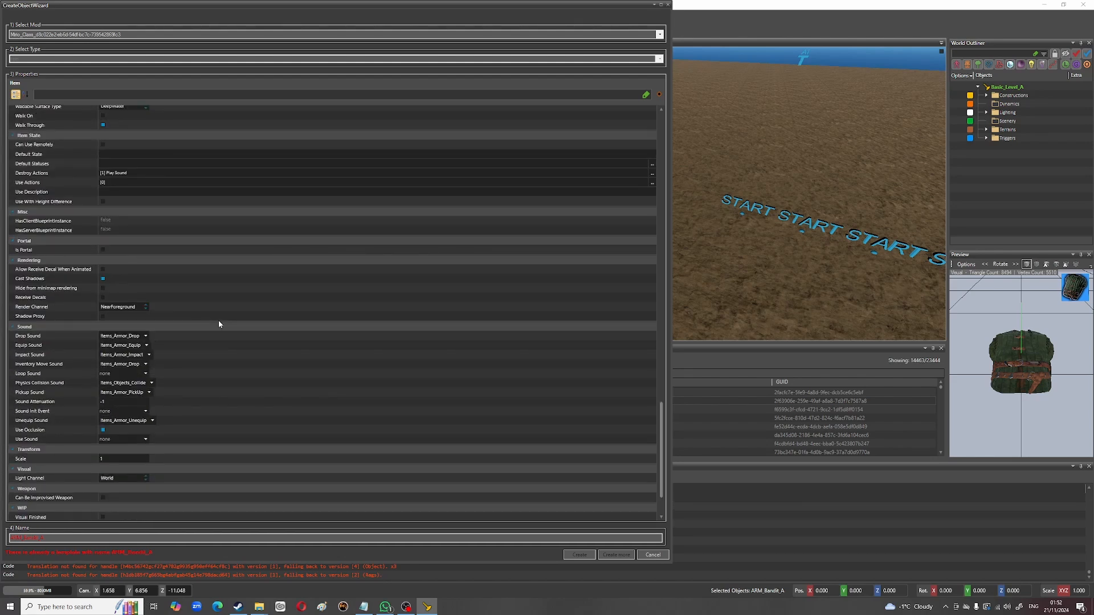
scroll(219, 322, down, 2)
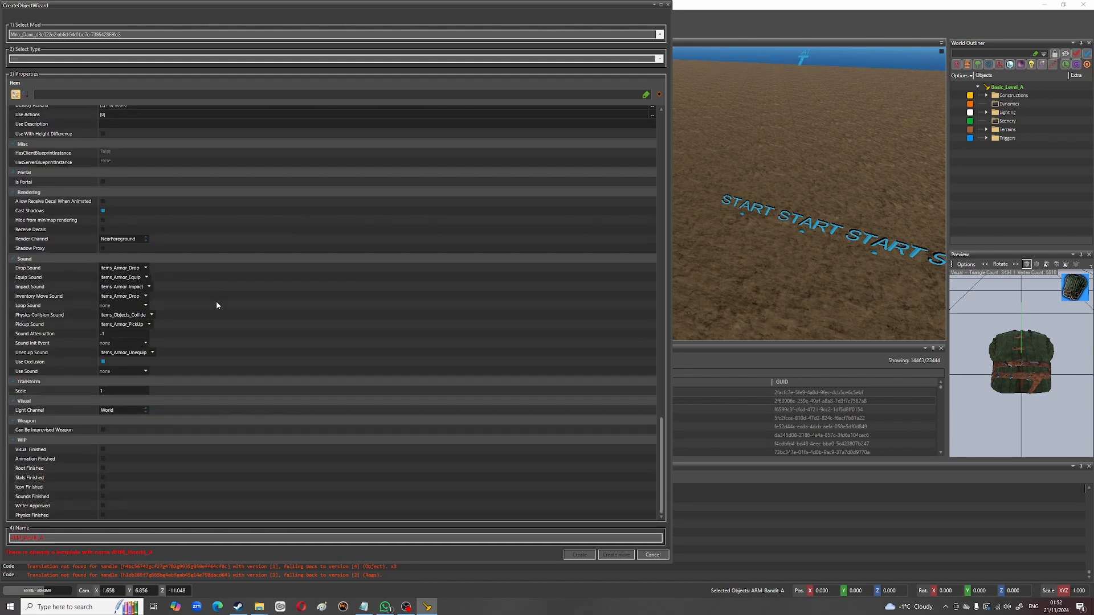
scroll(216, 302, up, 6)
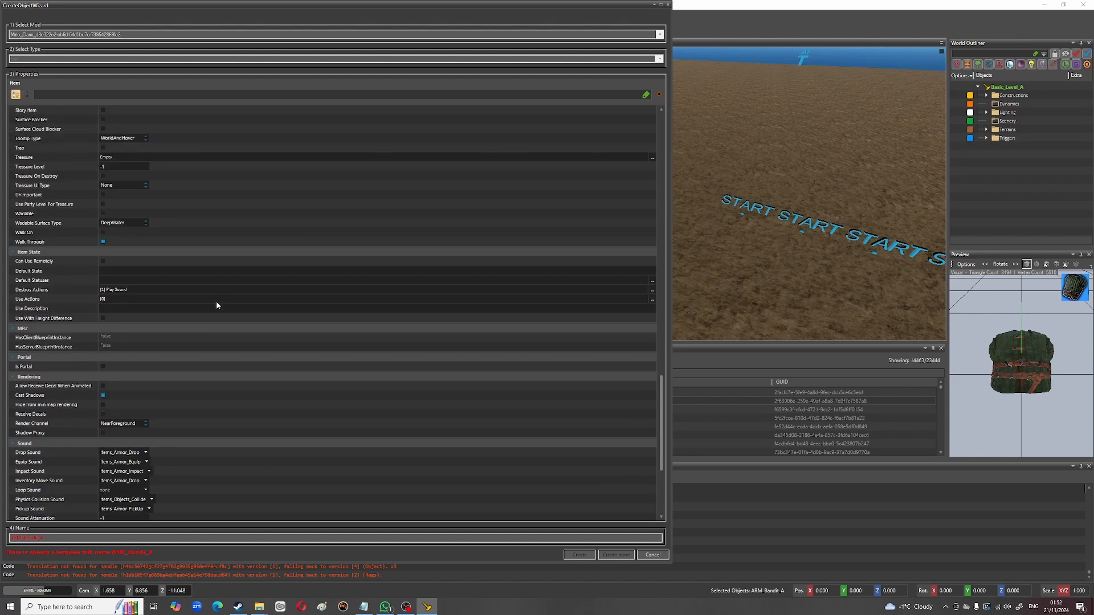
scroll(217, 306, up, 2)
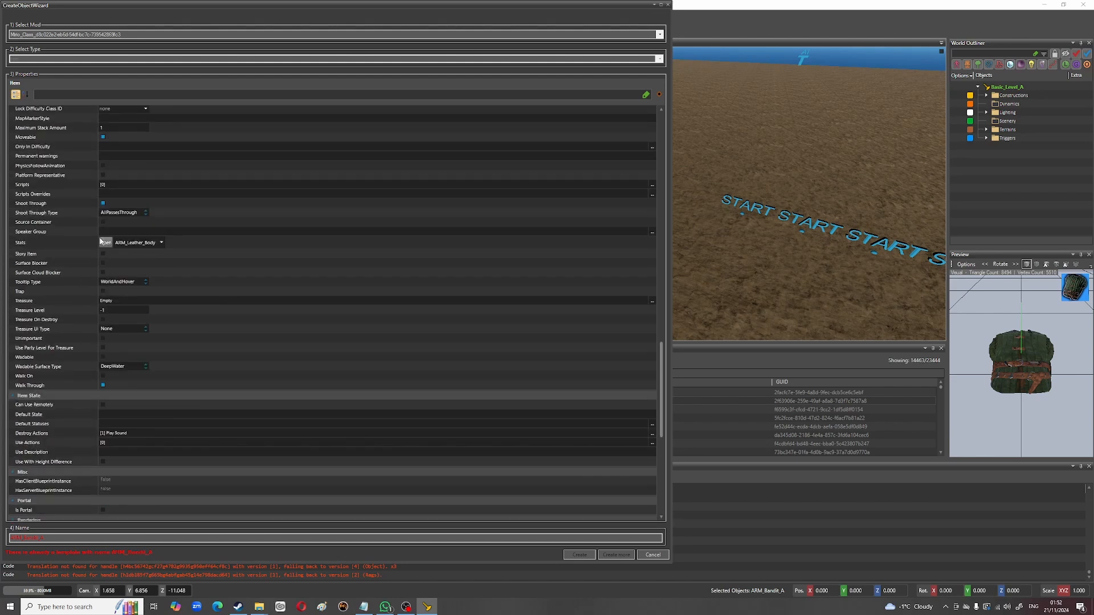
Step: Browse the stats entries available for the new template's Stats property, leave it as is, and return to the Base properties
click(162, 243)
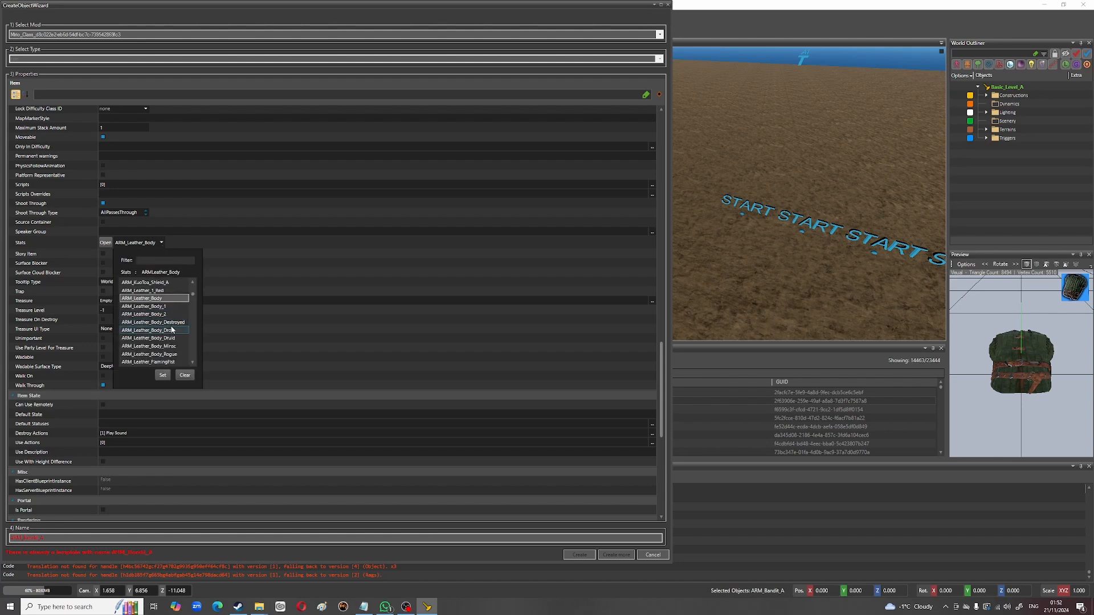
scroll(165, 334, down, 10)
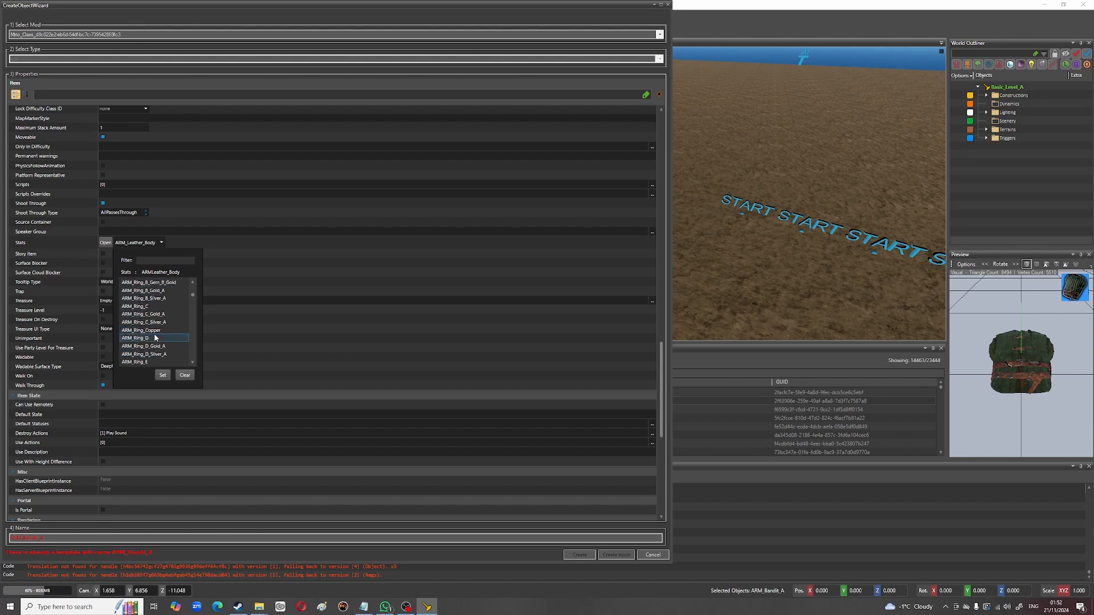
scroll(155, 338, down, 8)
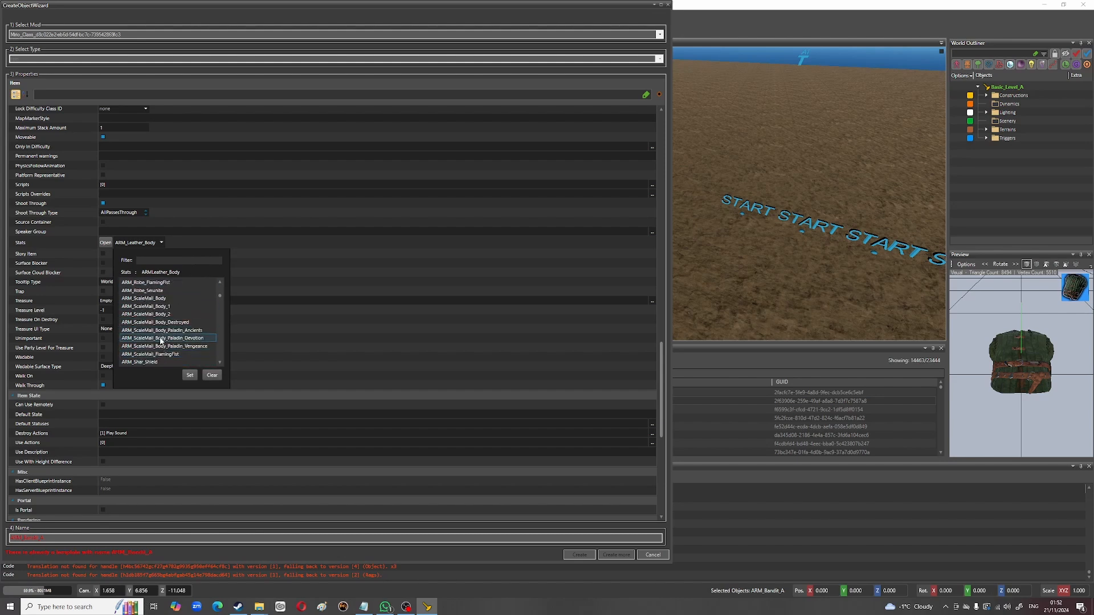
scroll(162, 340, down, 8)
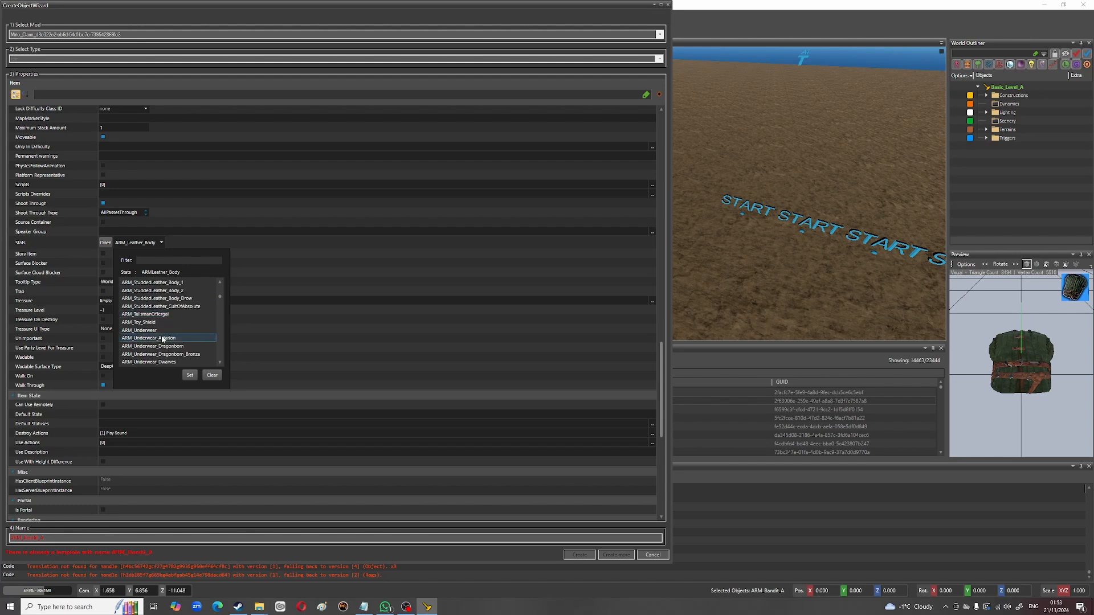
scroll(162, 340, down, 4)
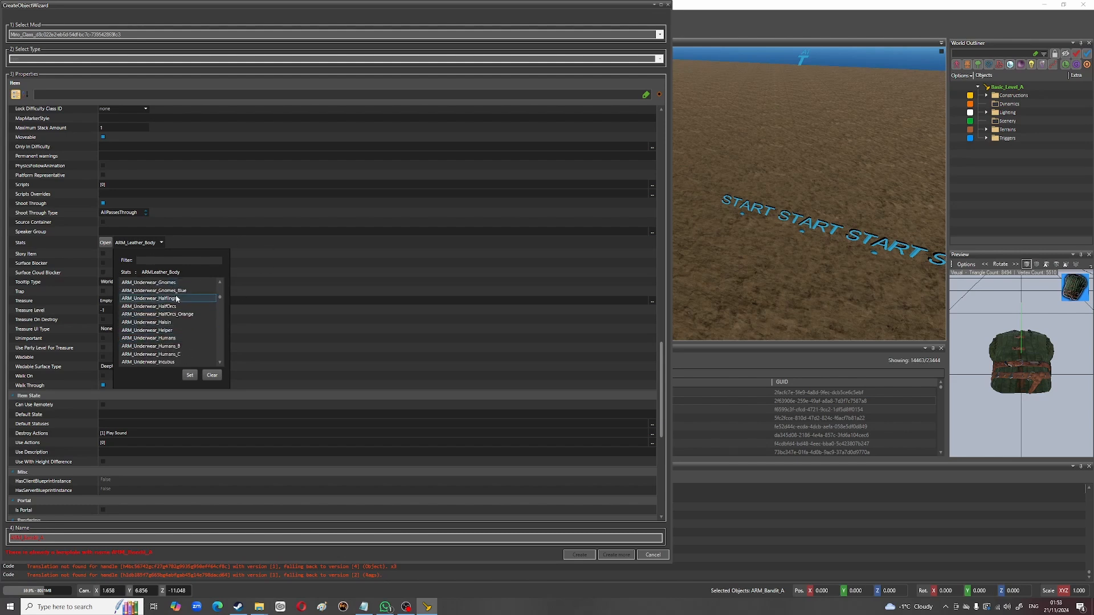
scroll(292, 241, up, 6)
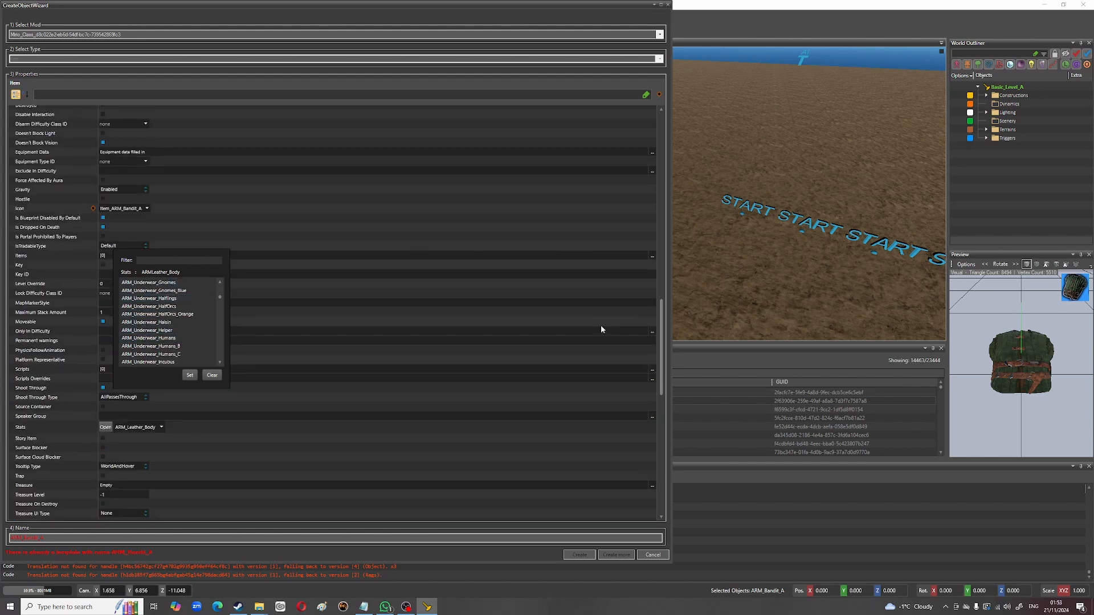
click(660, 342)
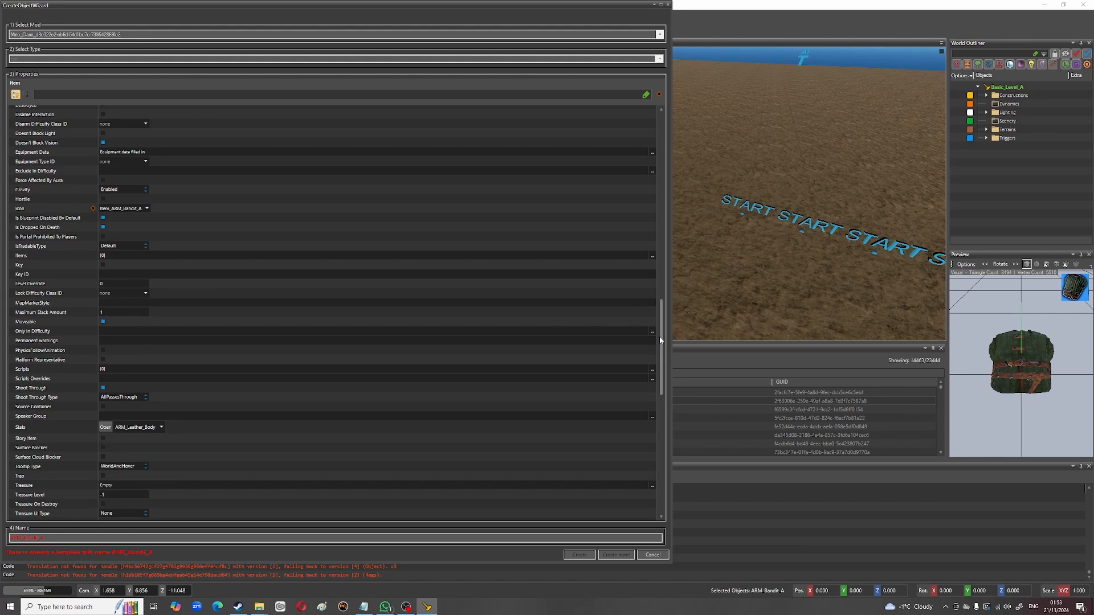
drag(659, 316, 671, 100)
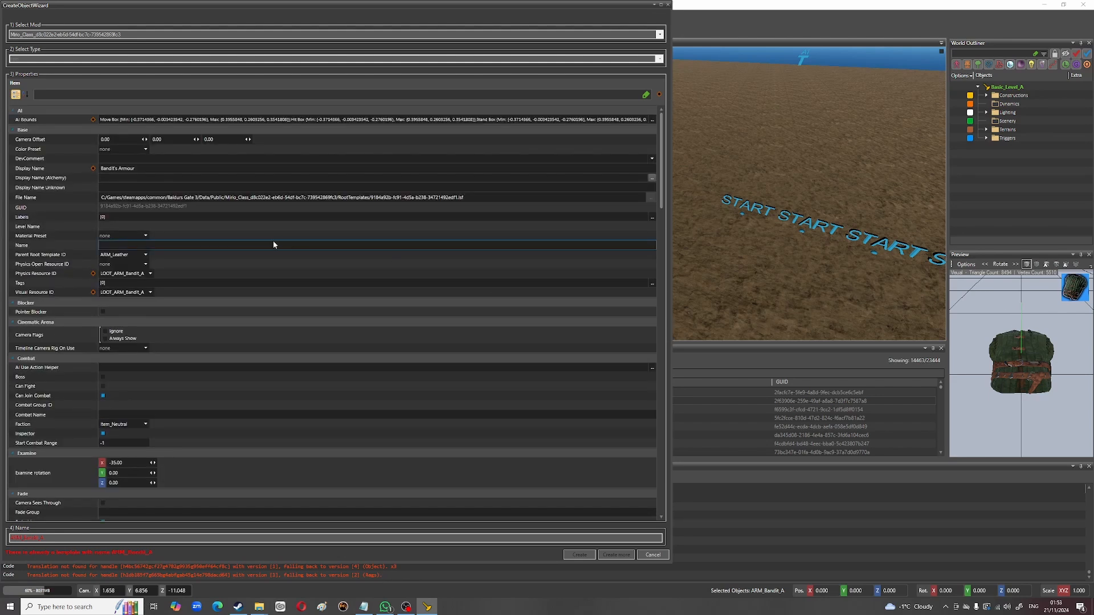
Step: Set the new template's Display Name to "Starting Armour"
click(121, 167)
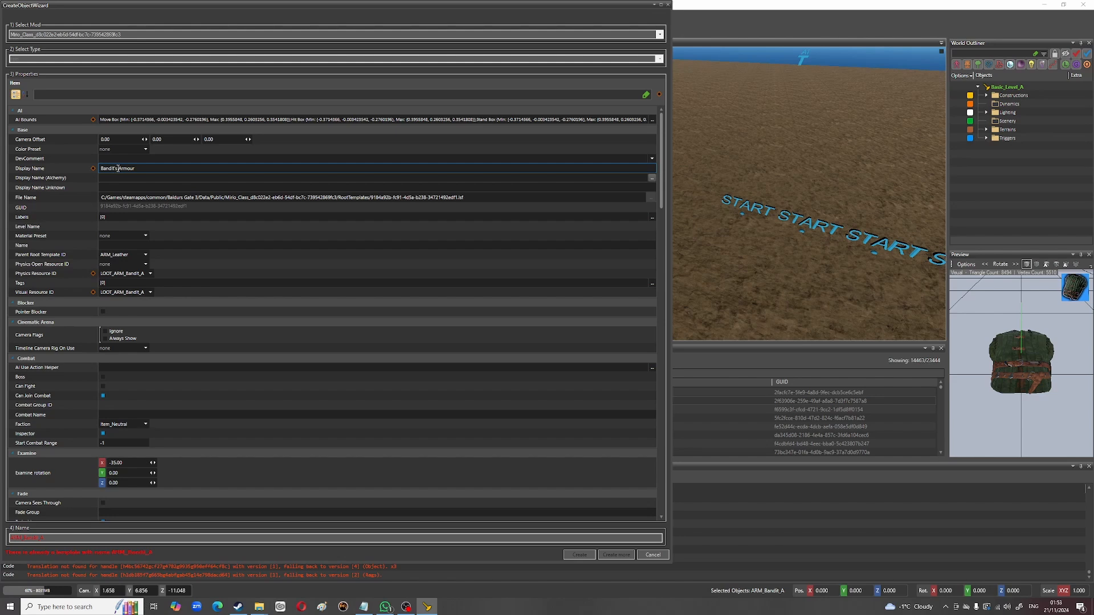
drag(119, 170, 67, 167)
text(Starting)
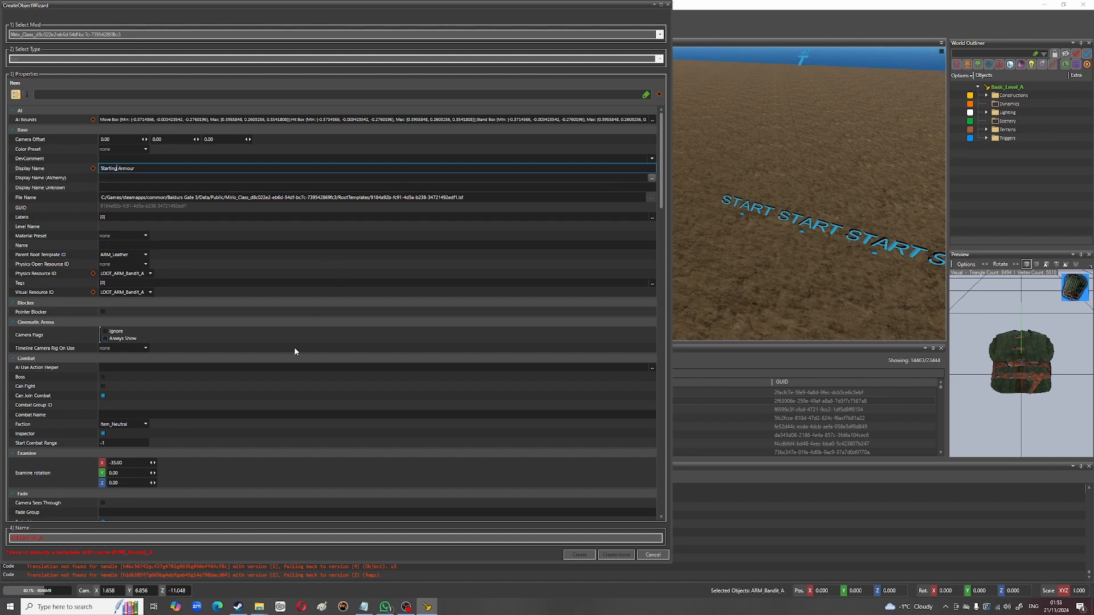
Step: Name the new root template ARM_Bandit_SS and create it
click(56, 538)
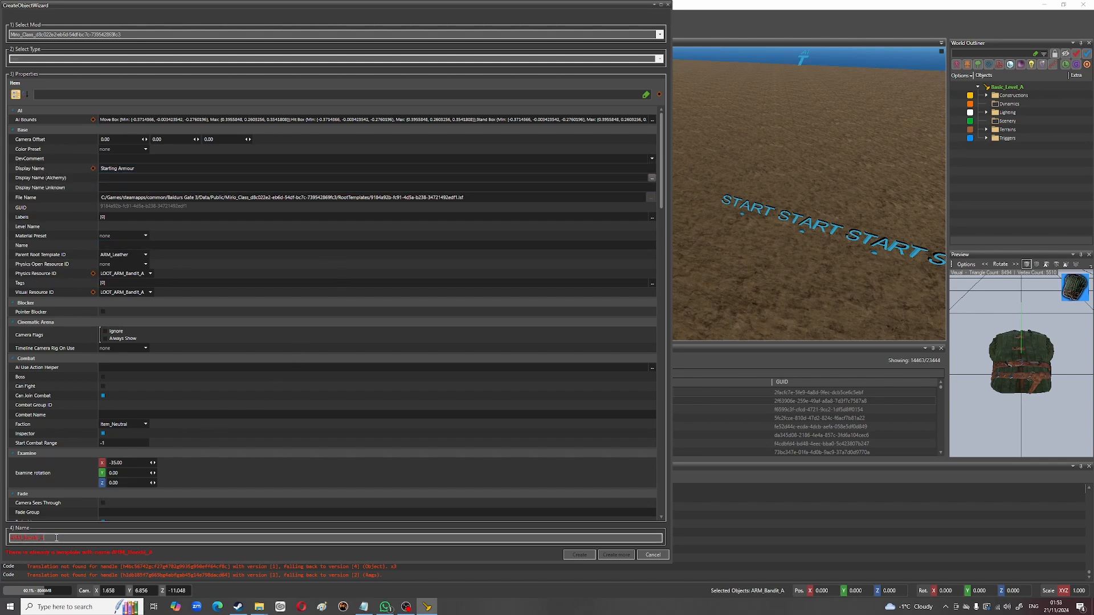
drag(51, 538, 42, 537)
text(SS)
click(577, 555)
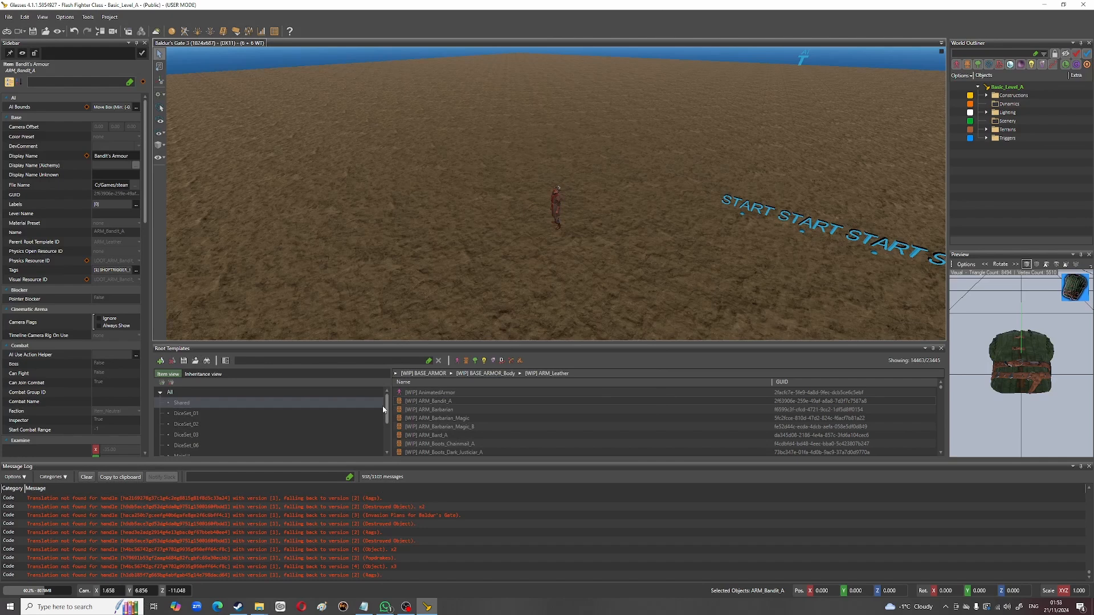
Step: Select the ARM_Bandit_SS template in the Flash Fighter Class project and show its properties
drag(386, 412, 382, 463)
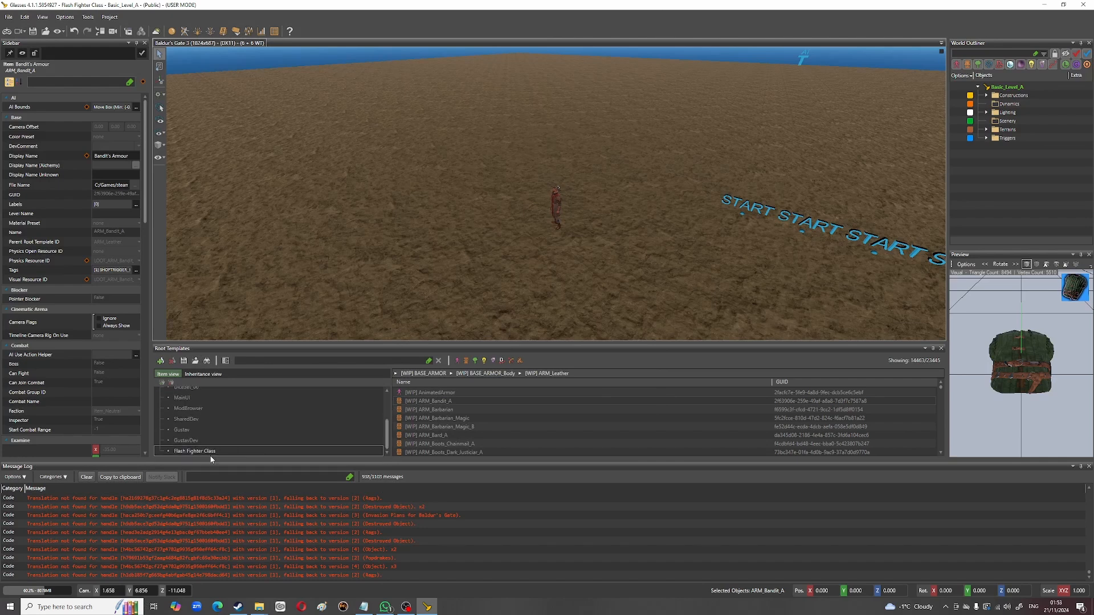
click(196, 451)
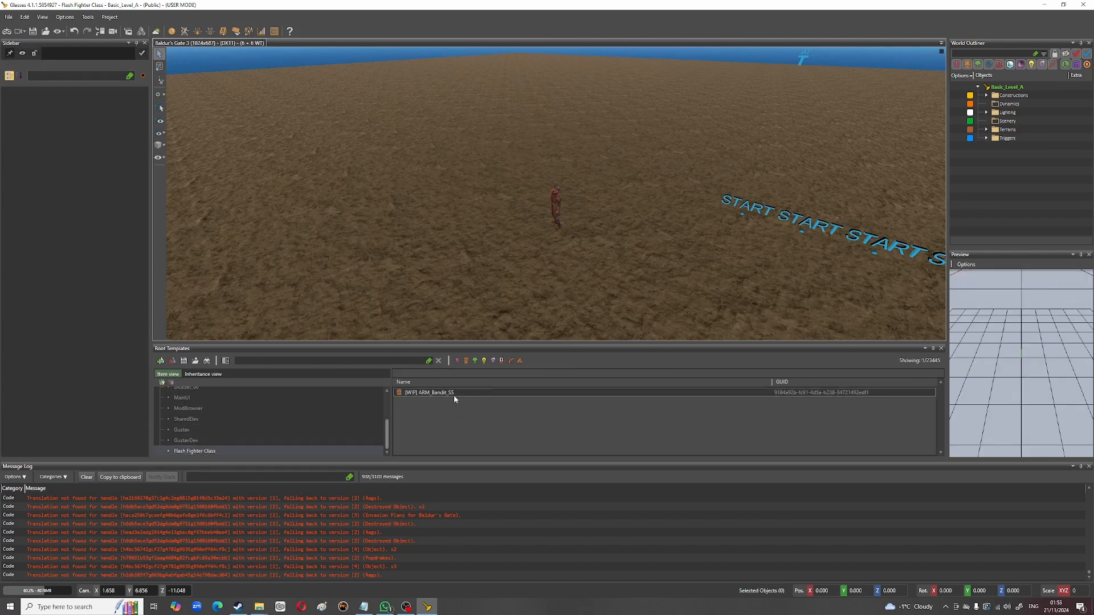
click(801, 393)
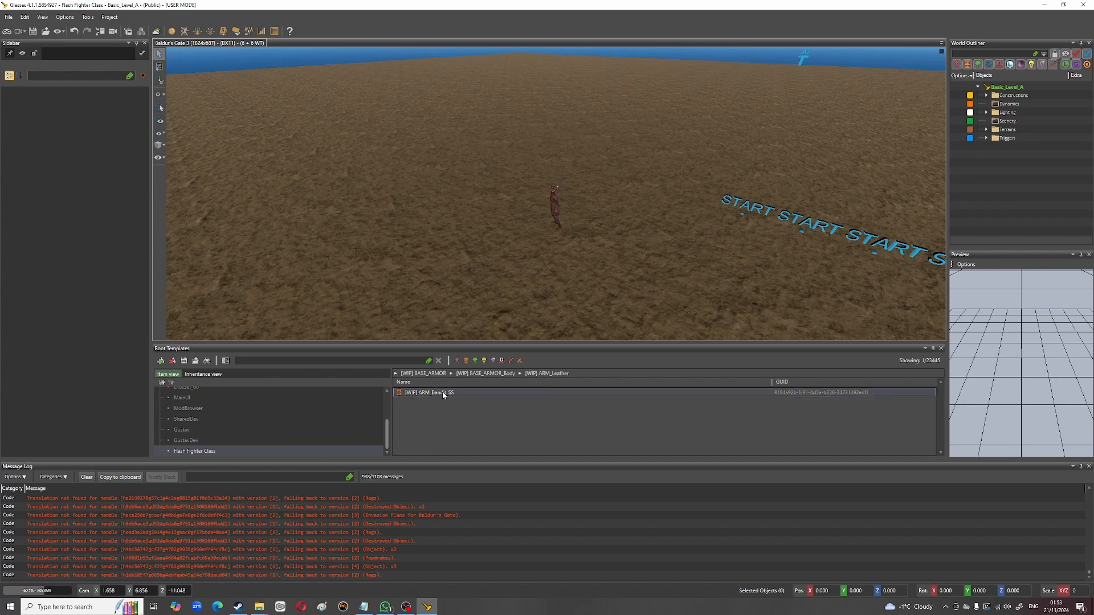
double_click(456, 393)
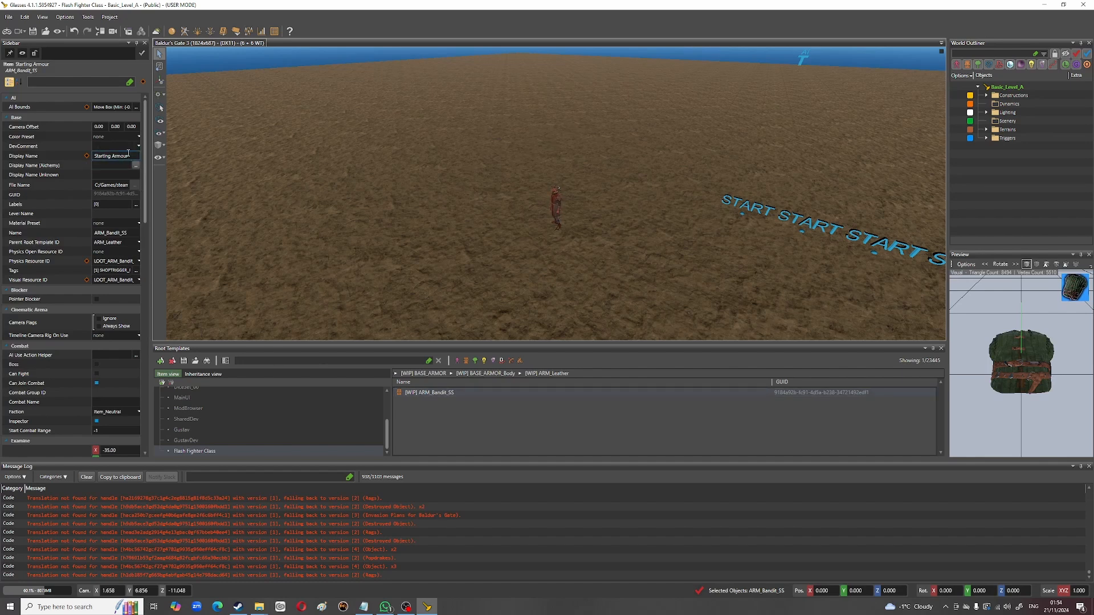
Step: Switch the level to game mode, saving the unsaved Root Templates
click(7, 31)
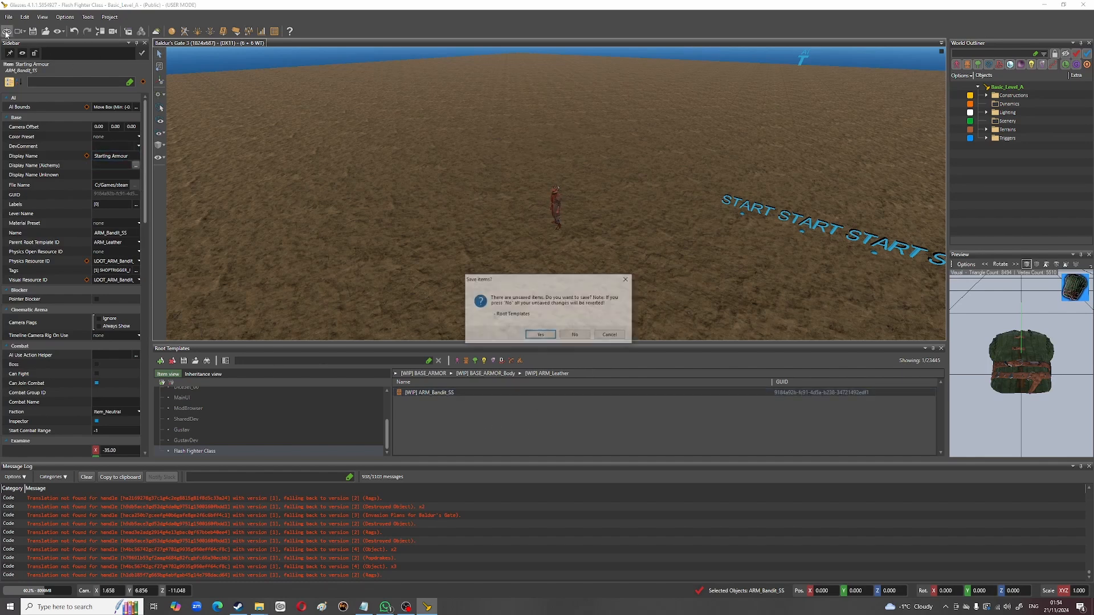
click(537, 337)
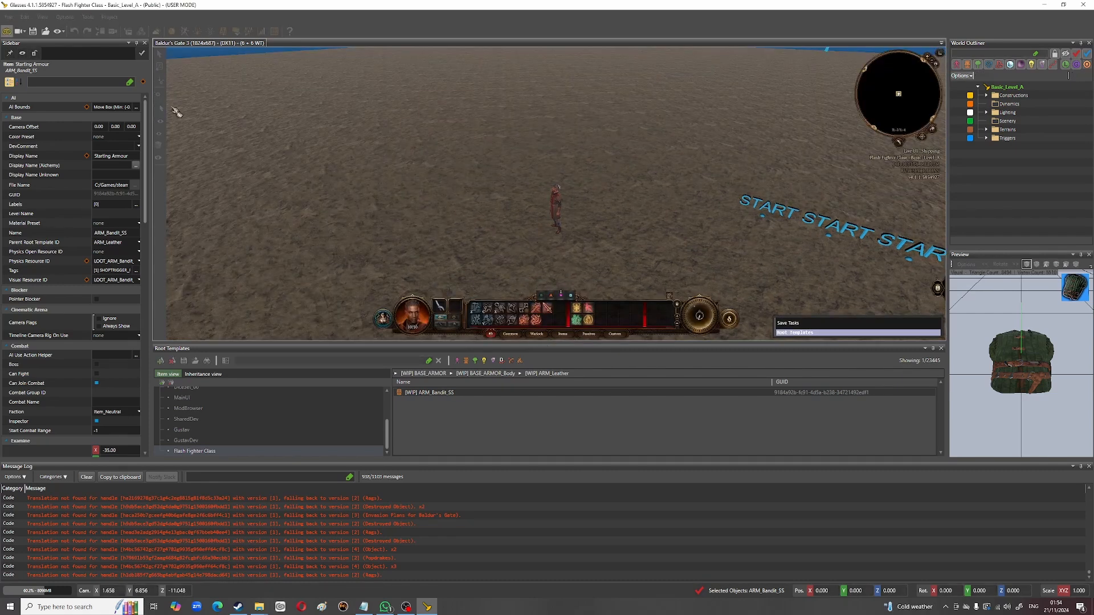
Step: Try to spawn the new armour from the in-game console with the spawnItem command, filtering by 9184a
click(514, 242)
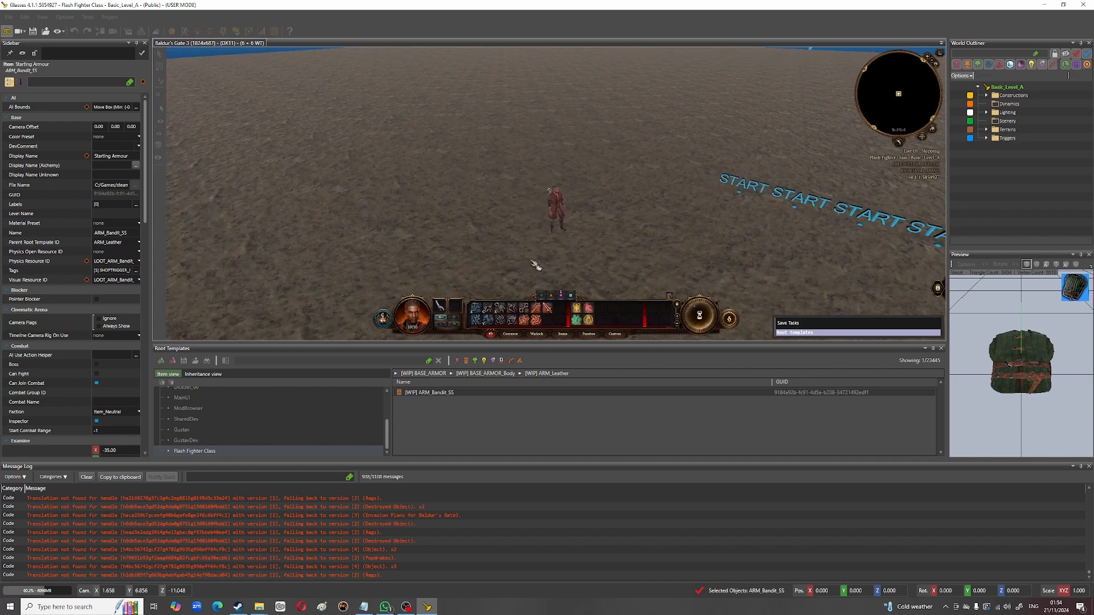
key(grave)
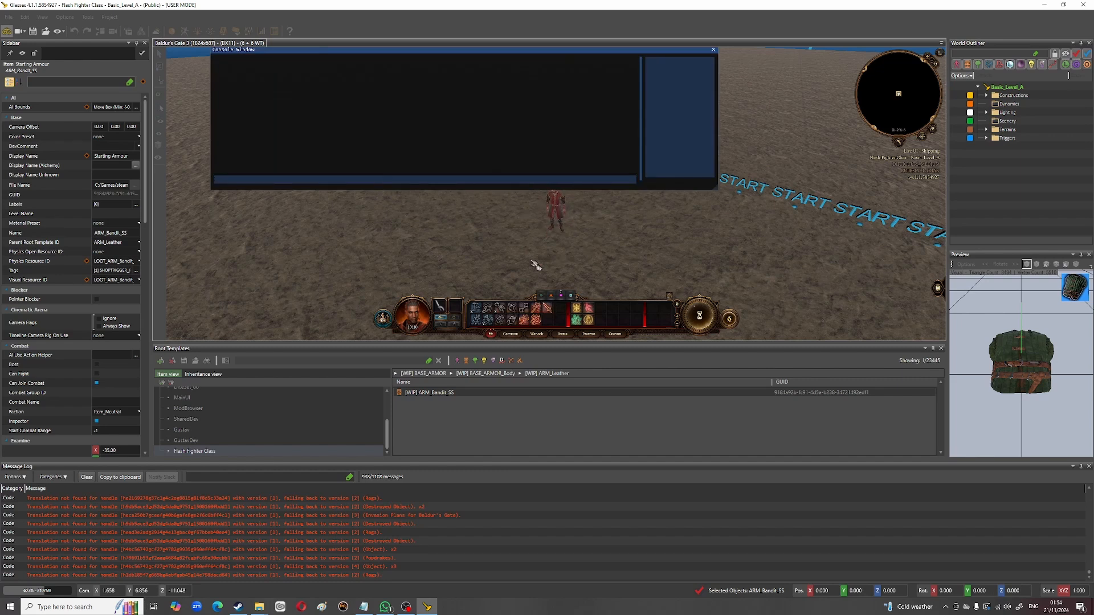
text(i)
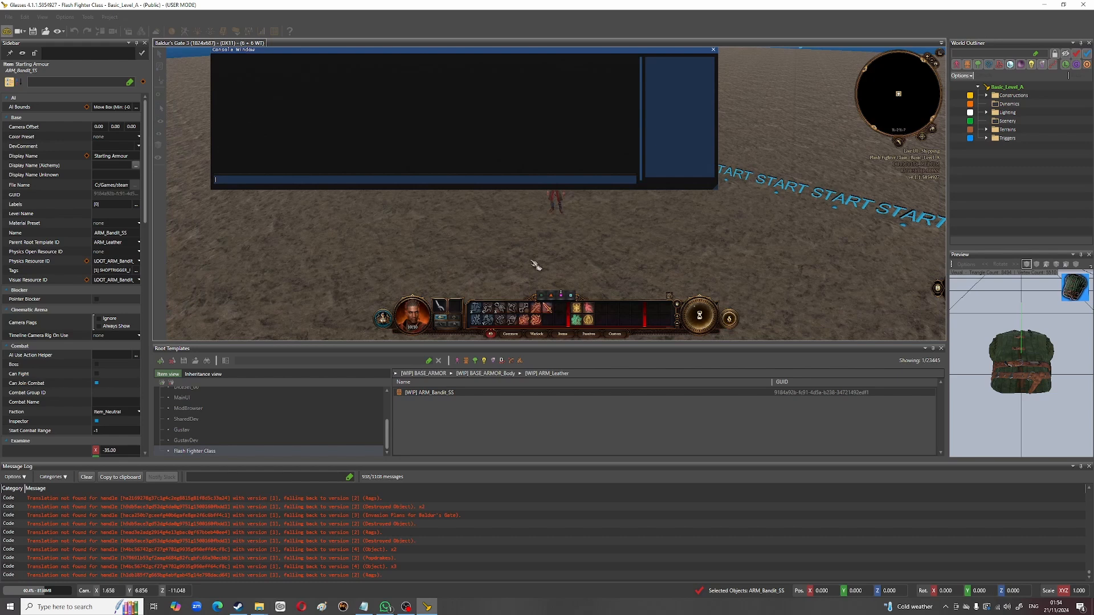
text(sp)
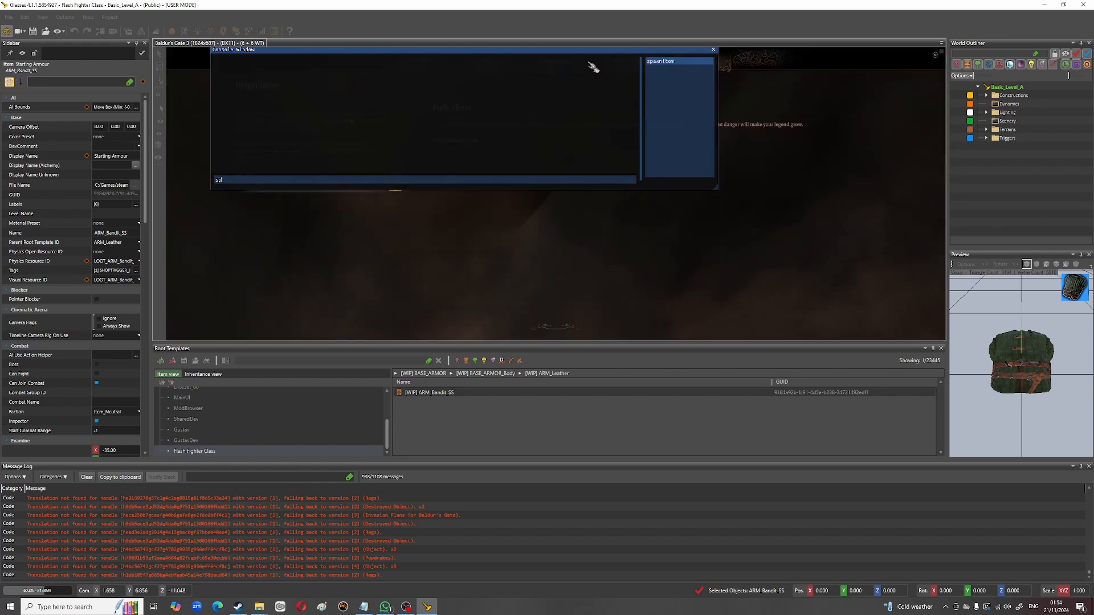
click(664, 63)
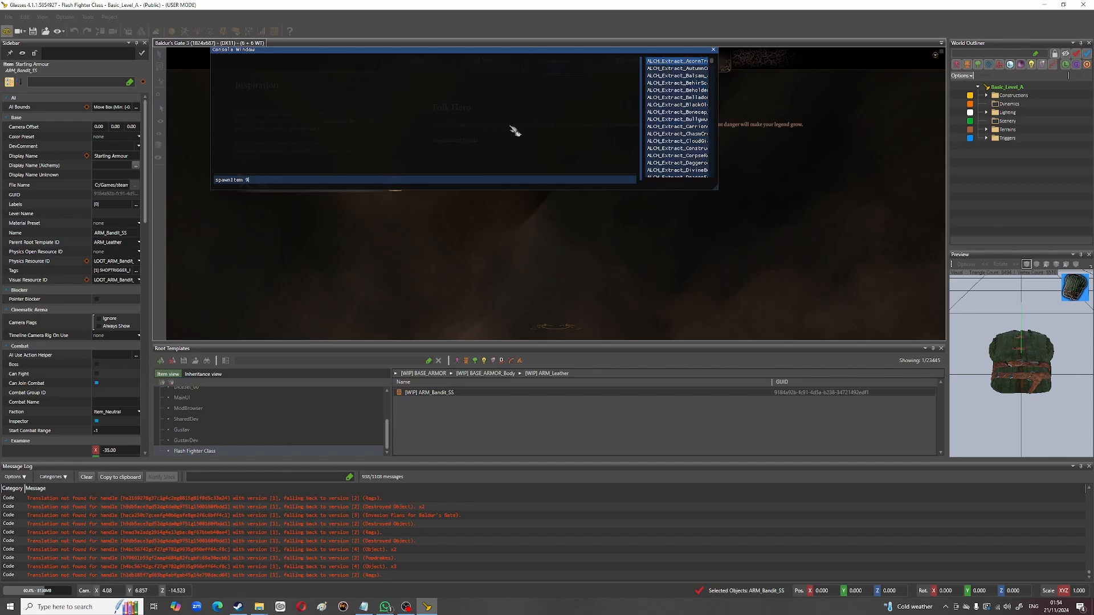
text(9184)
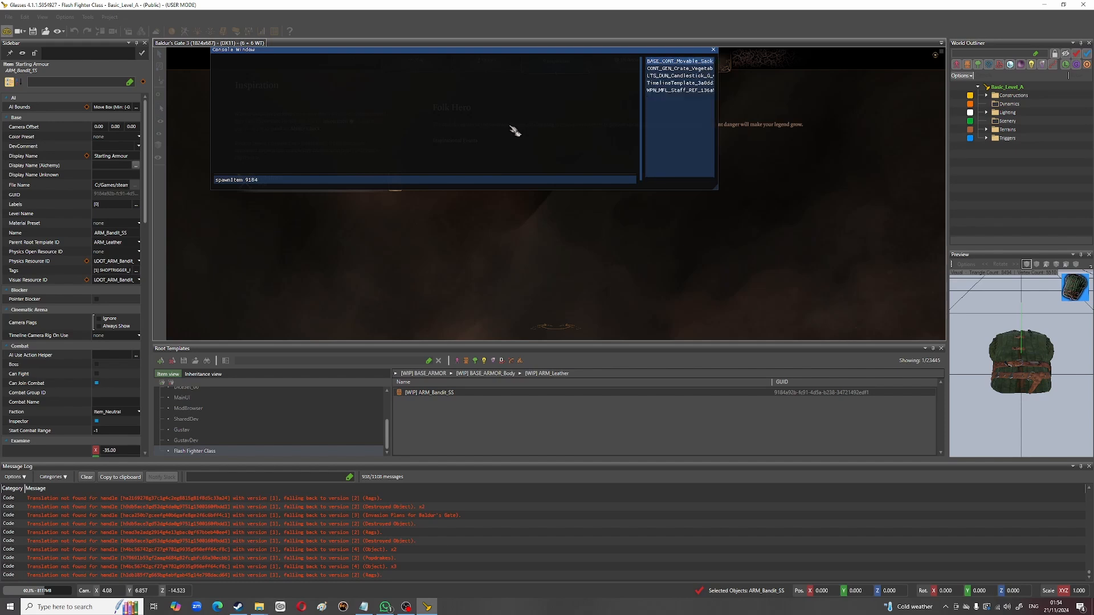
text(a)
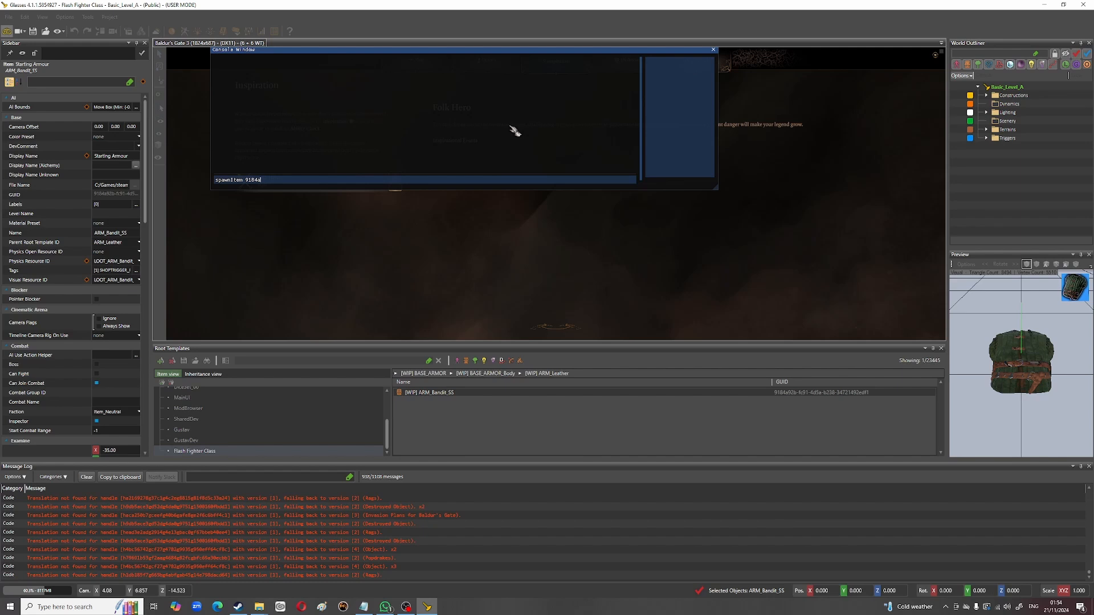
click(714, 50)
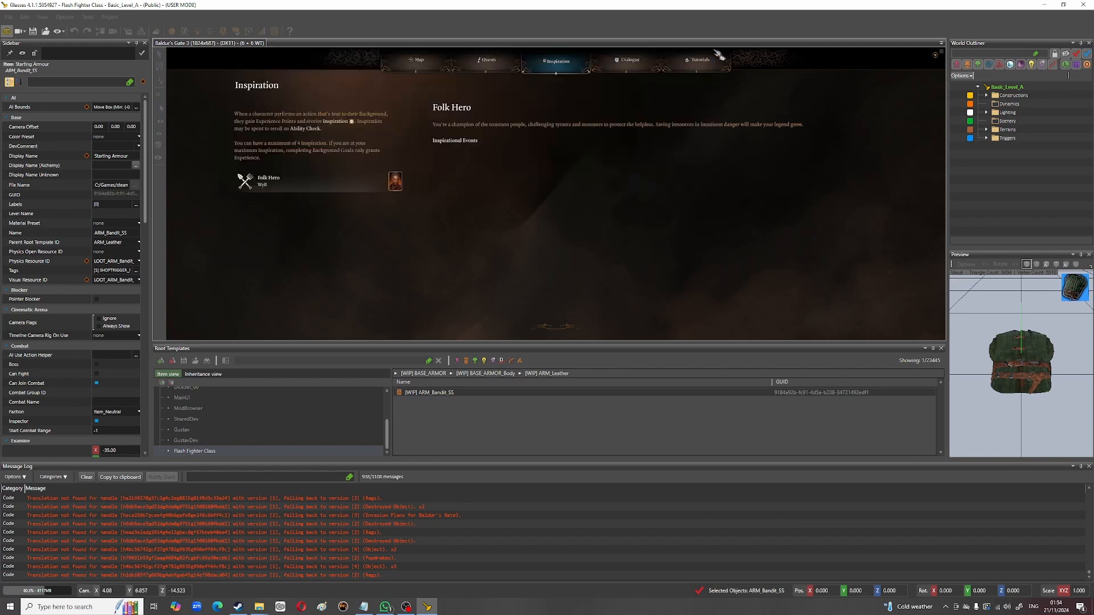
click(935, 54)
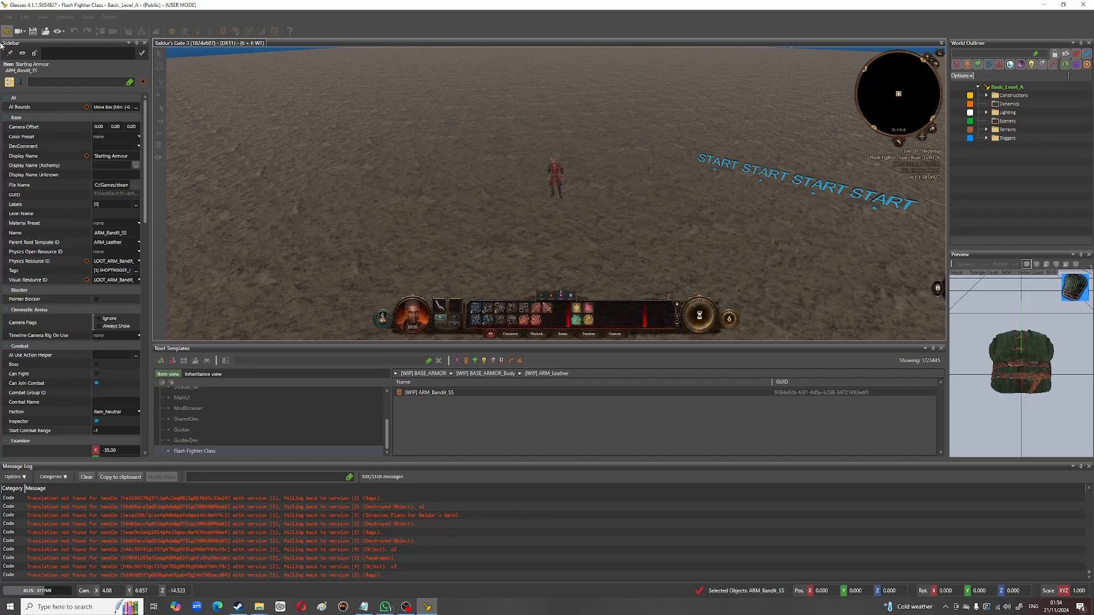
Step: Leave game mode and reload the Basic_Level_A level
click(7, 32)
click(9, 17)
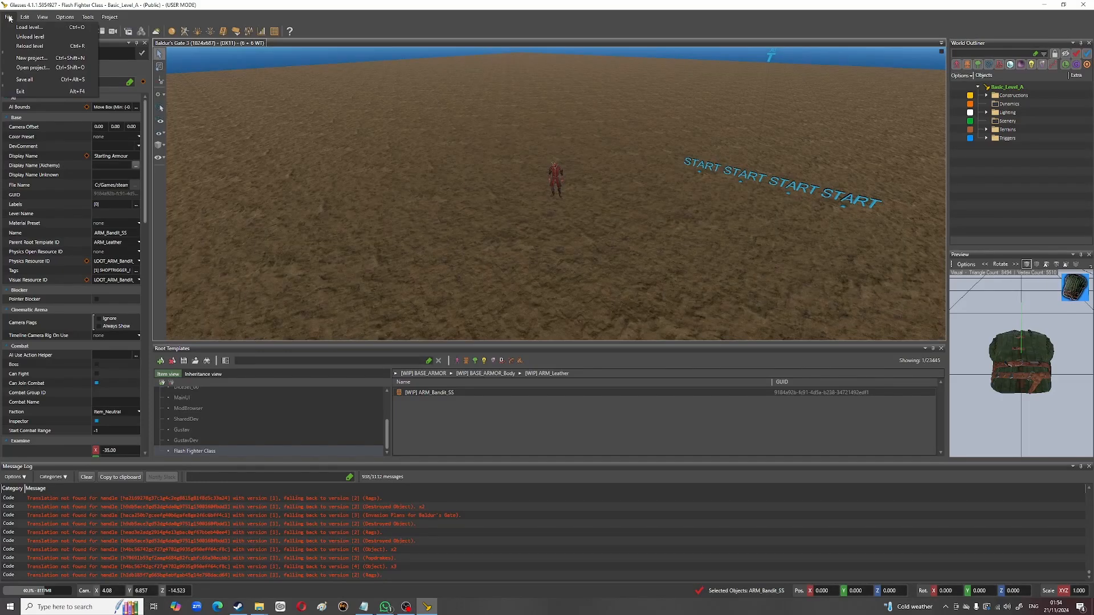
click(26, 47)
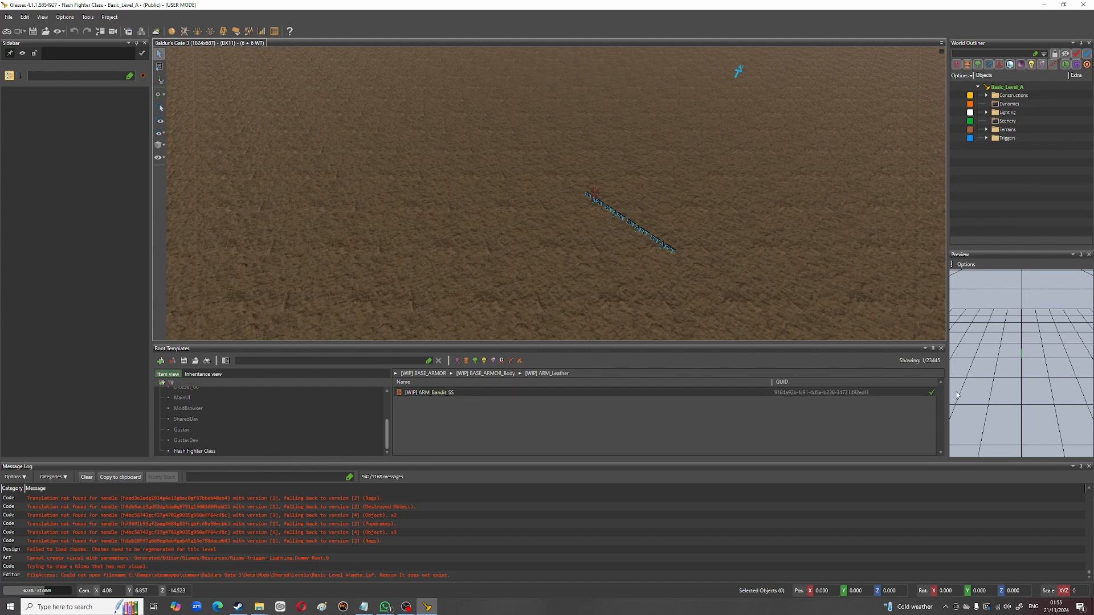
Step: Select the ARM_Bandit_SS template and switch the level back to game mode
click(930, 393)
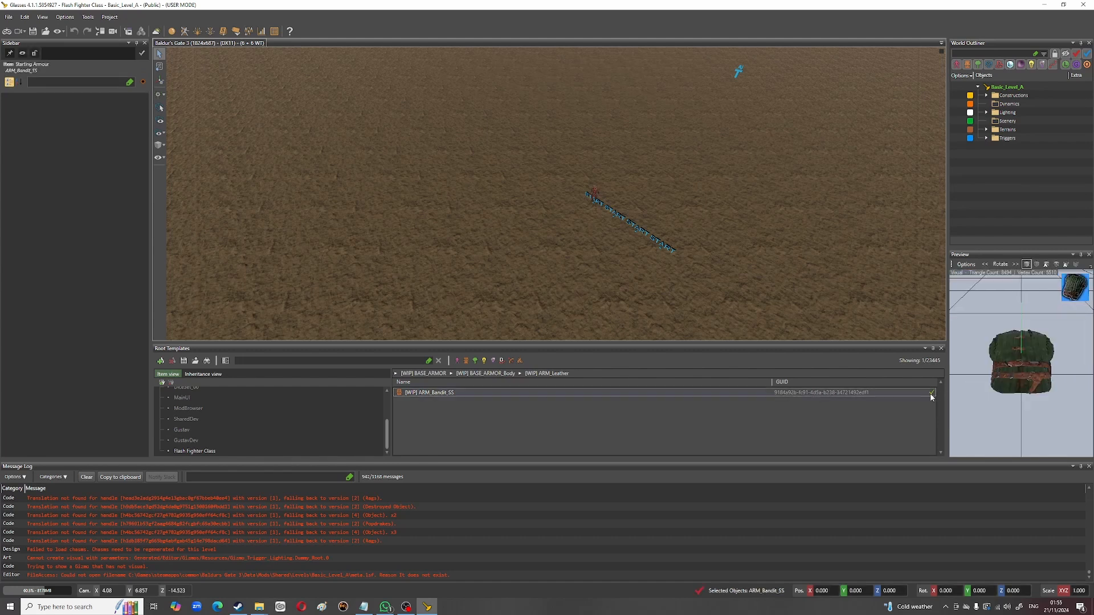
click(7, 32)
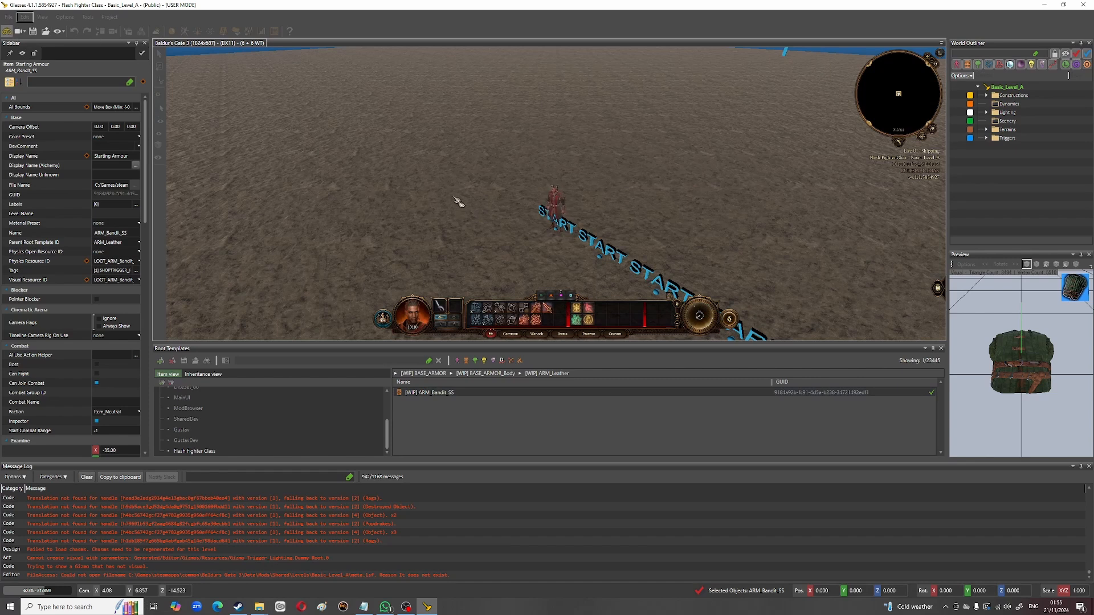
click(500, 221)
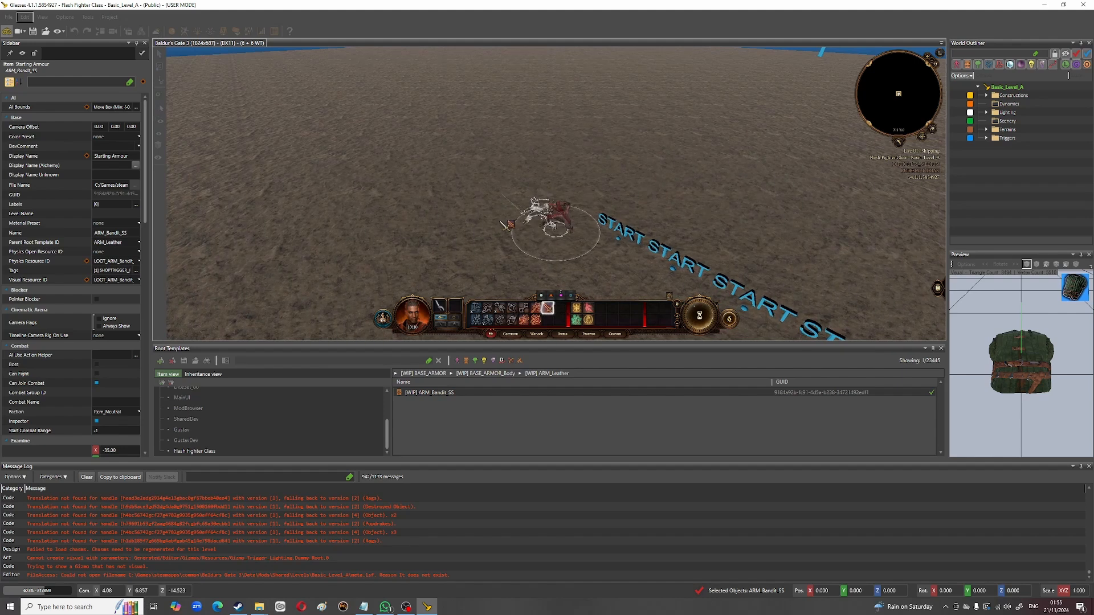
Step: Spawn the ARM_Bandit_SS armour with the console's spawnItem command, finding it by 9184a, and close the console
key(grave)
text(spawnItem 9184a)
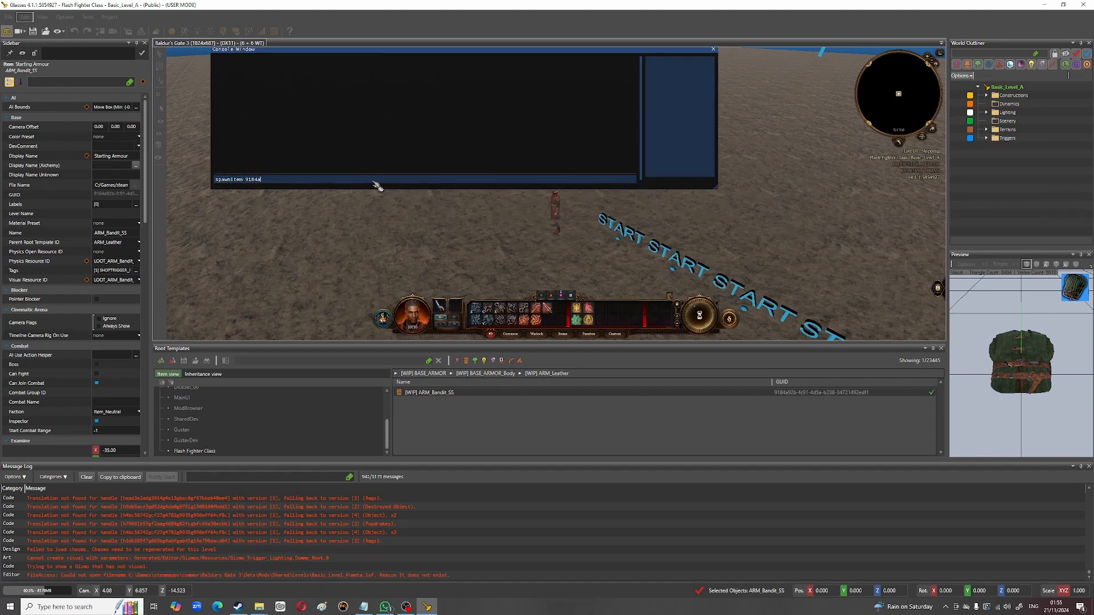
key(BackSpace)
key(BackSpace)
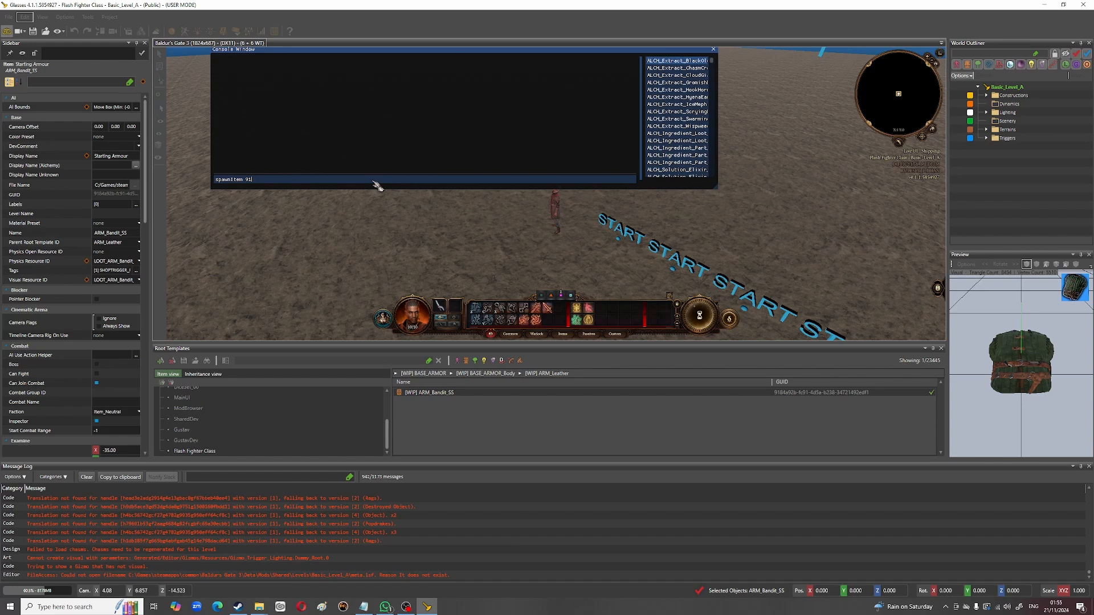
text(8)
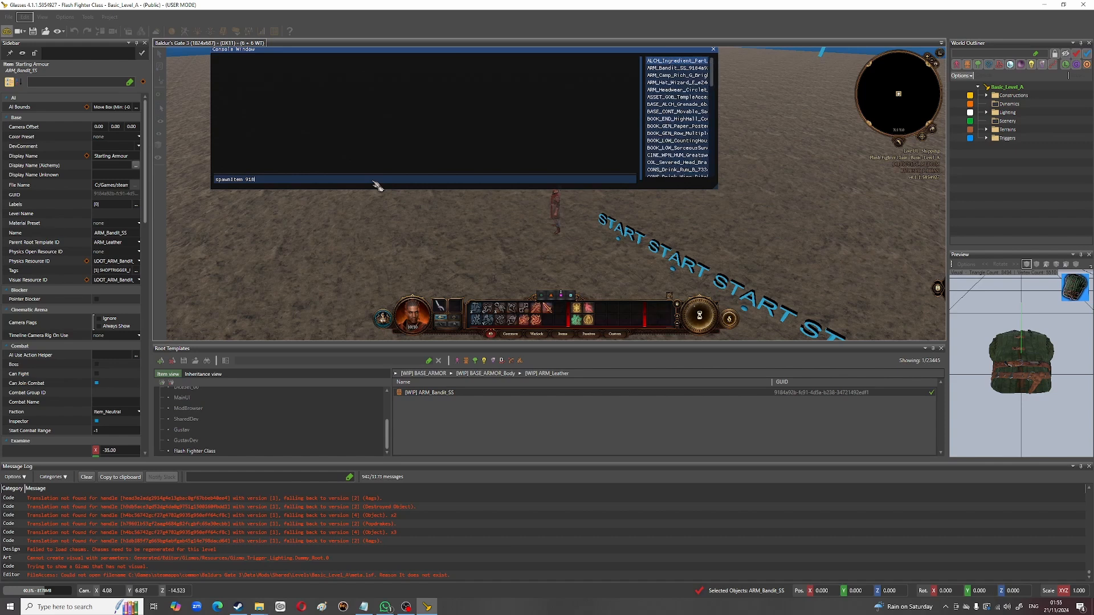
text(4)
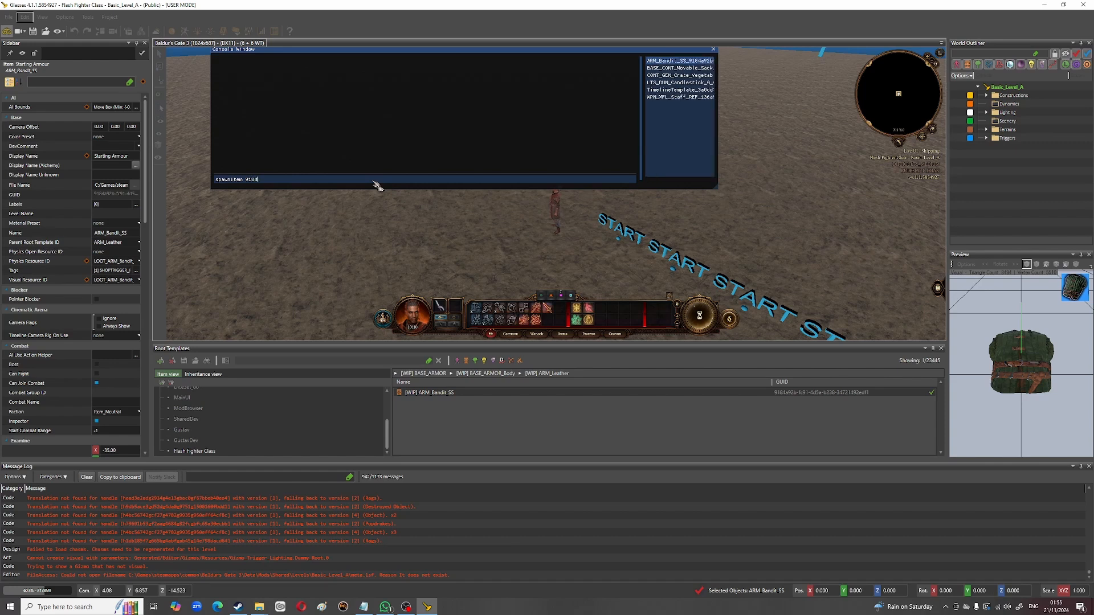
text(a)
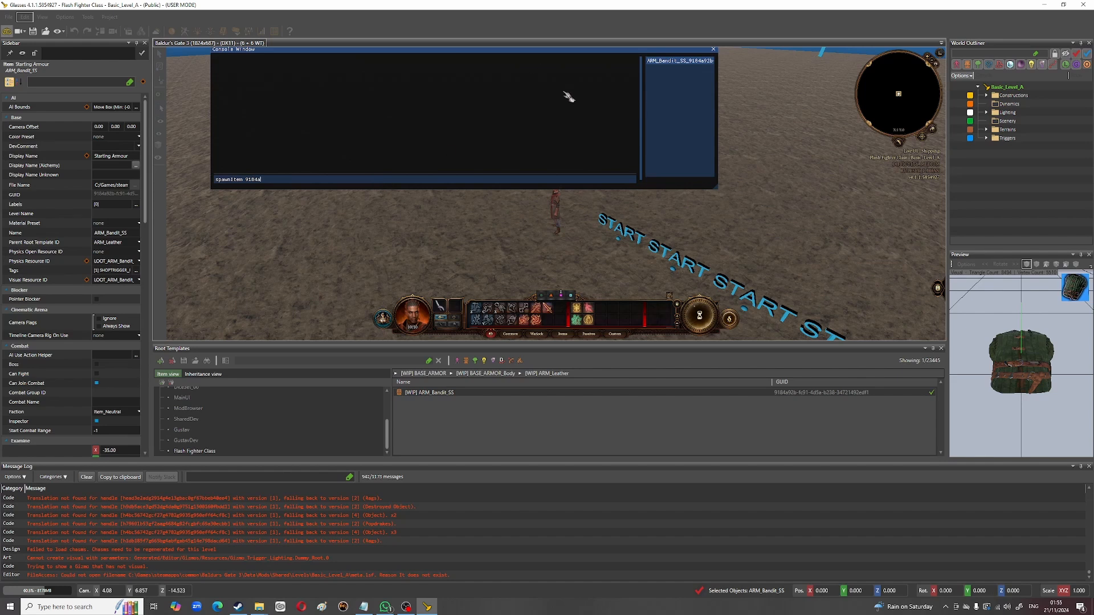
click(676, 62)
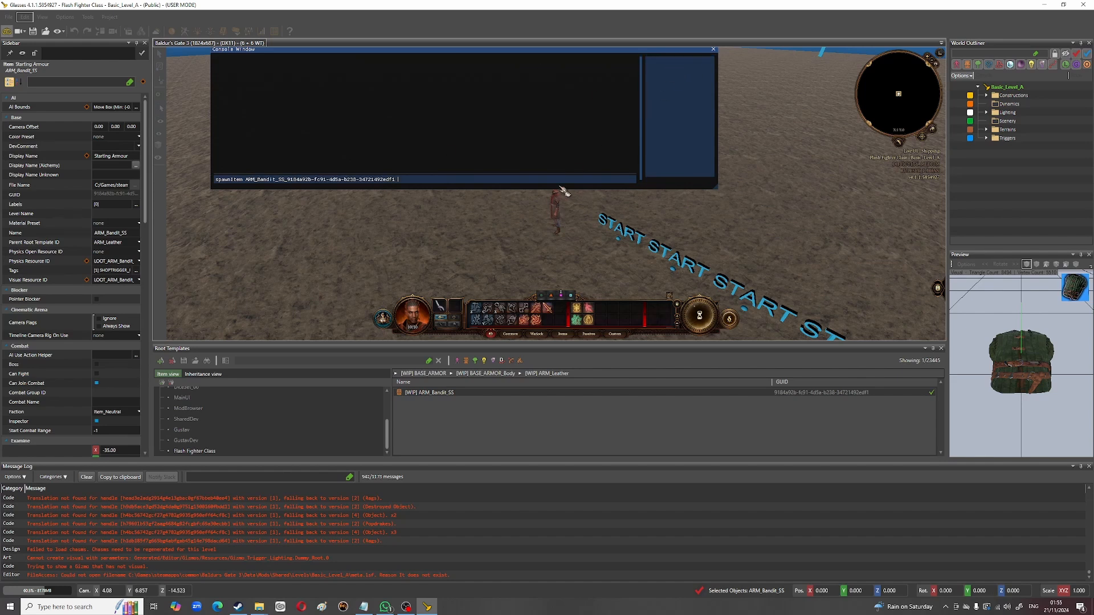
key(Return)
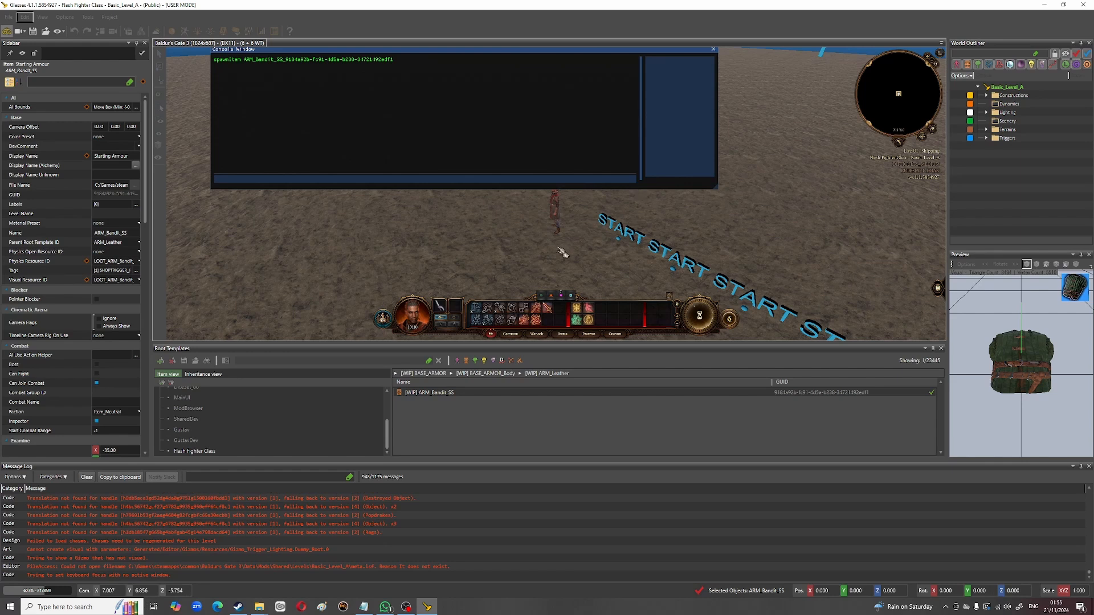
click(713, 49)
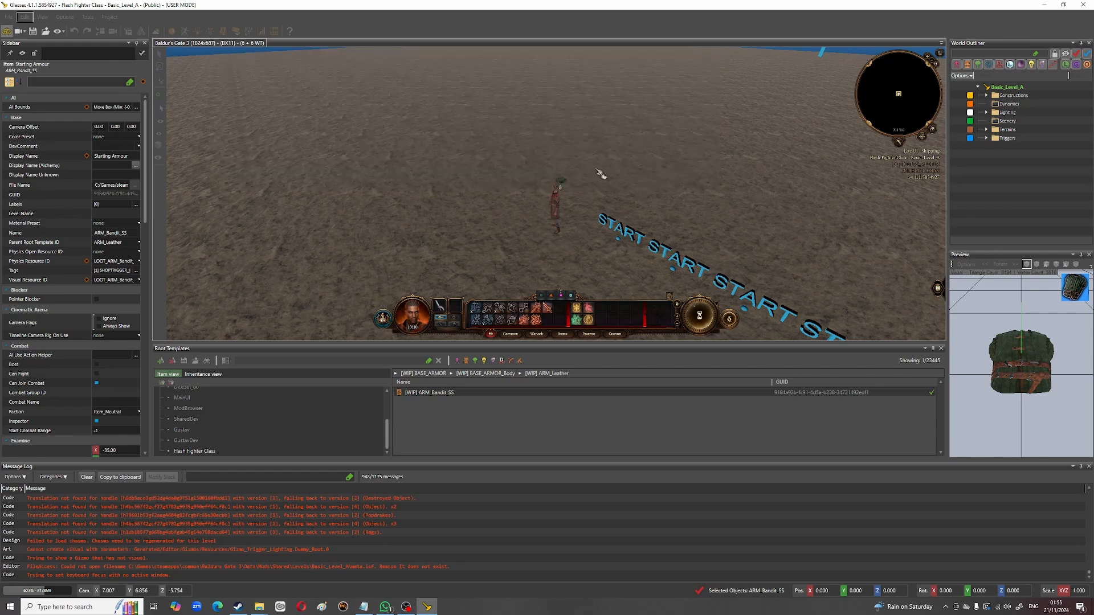
Step: Find the spawned Starting Armour on the ground near the character and pick it up
scroll(586, 195, up, 3)
middle_drag(586, 220, 695, 220)
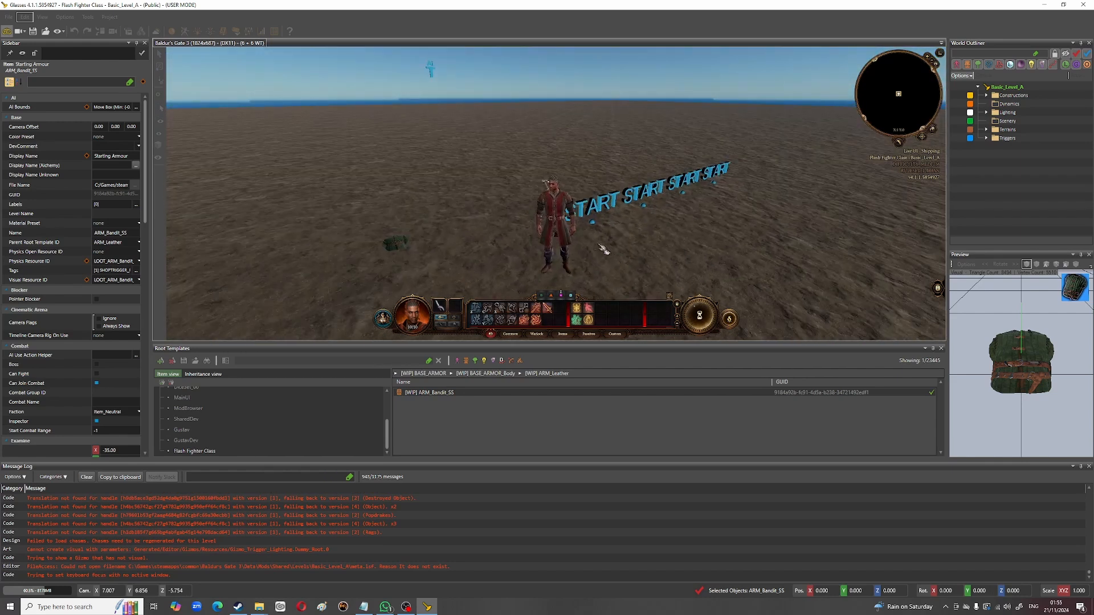
click(487, 216)
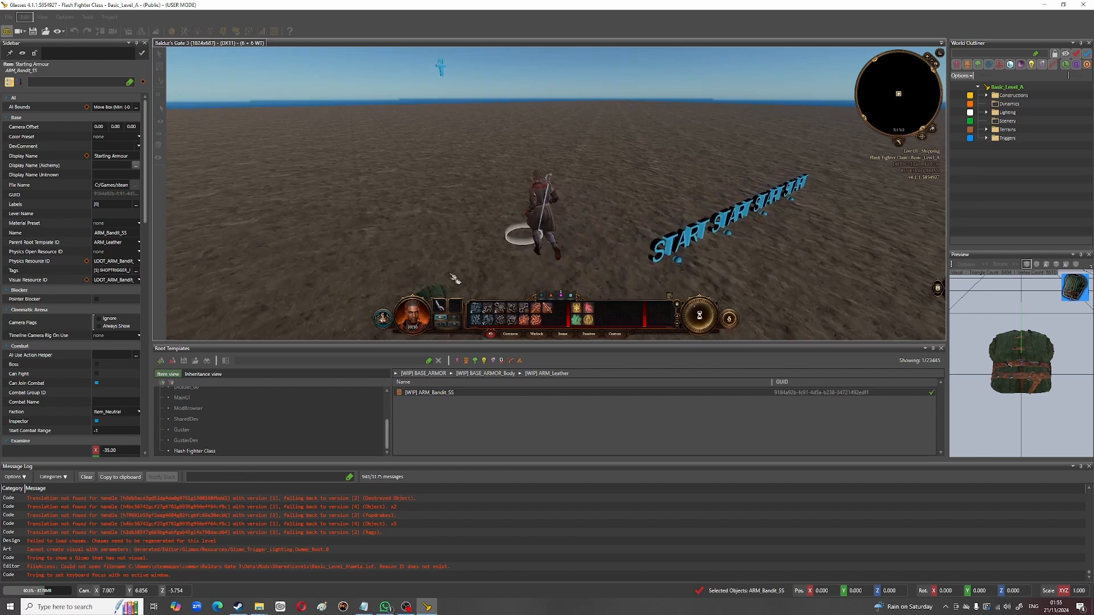
middle_drag(554, 281, 691, 254)
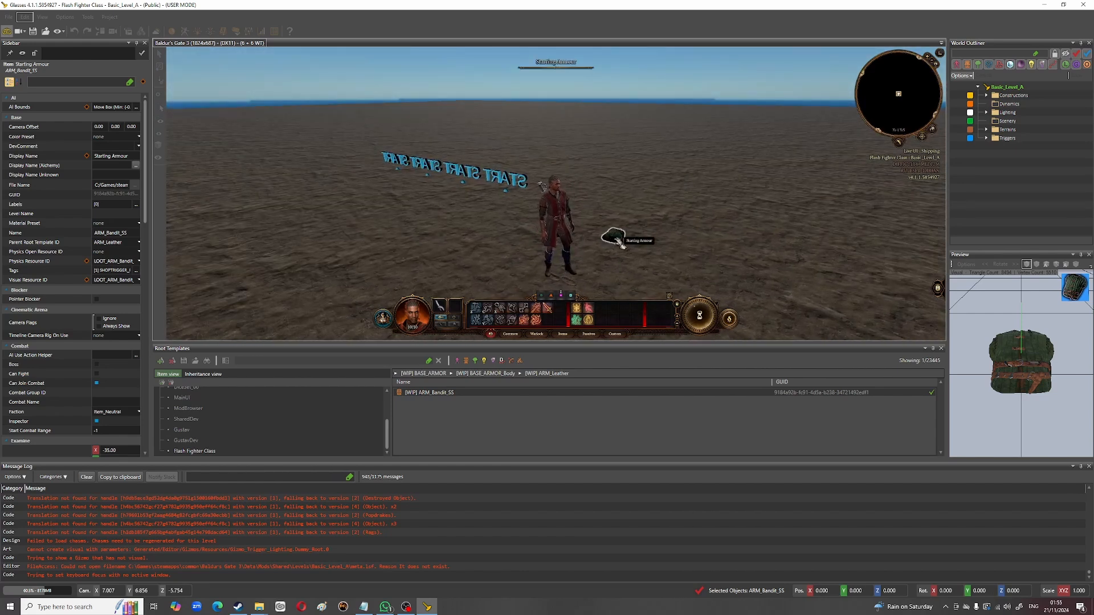
click(615, 237)
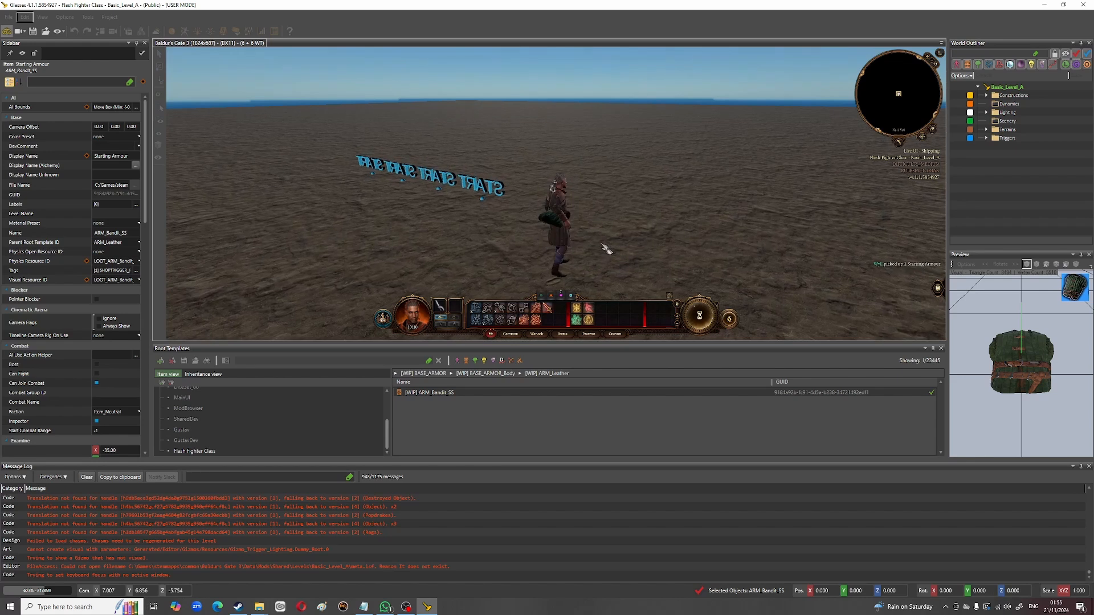
Step: Equip the Starting Armour on the character from the inventory and inspect how it looks when worn
key(i)
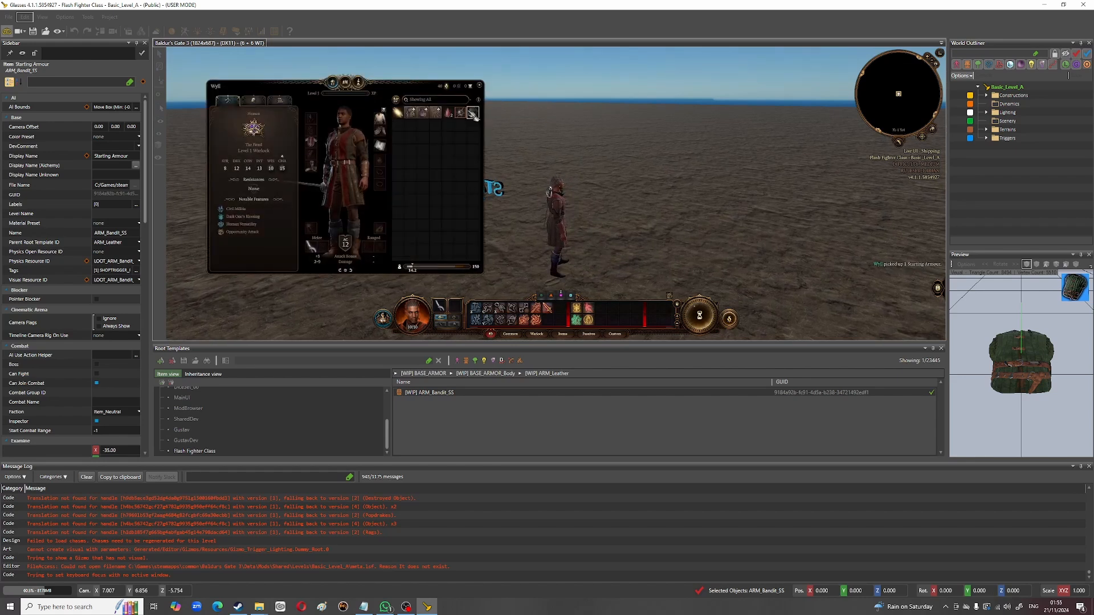
mouse_move(473, 114)
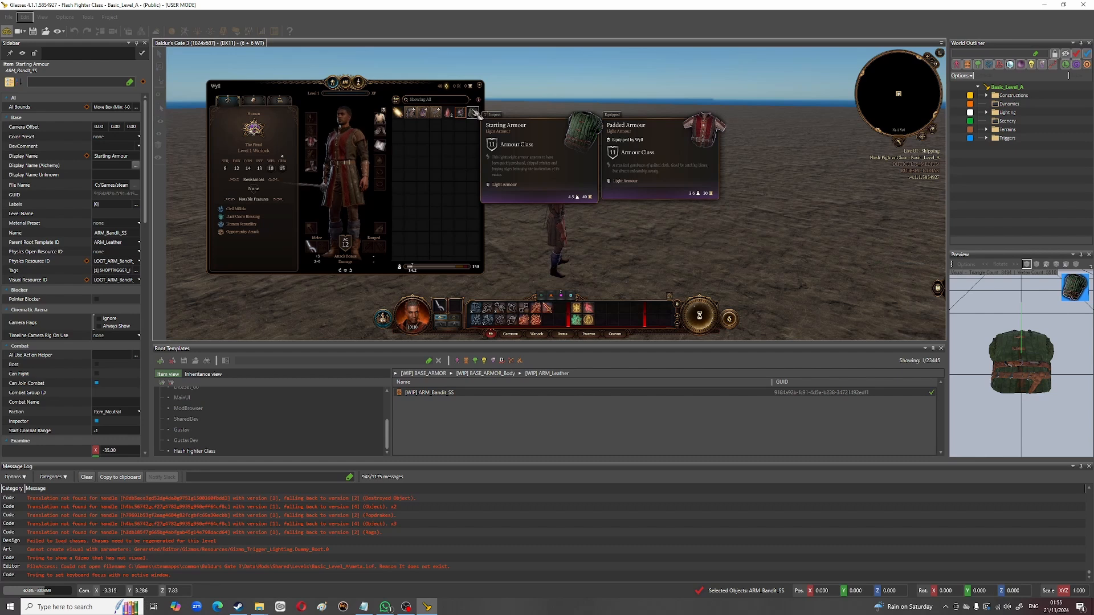
drag(474, 113, 317, 145)
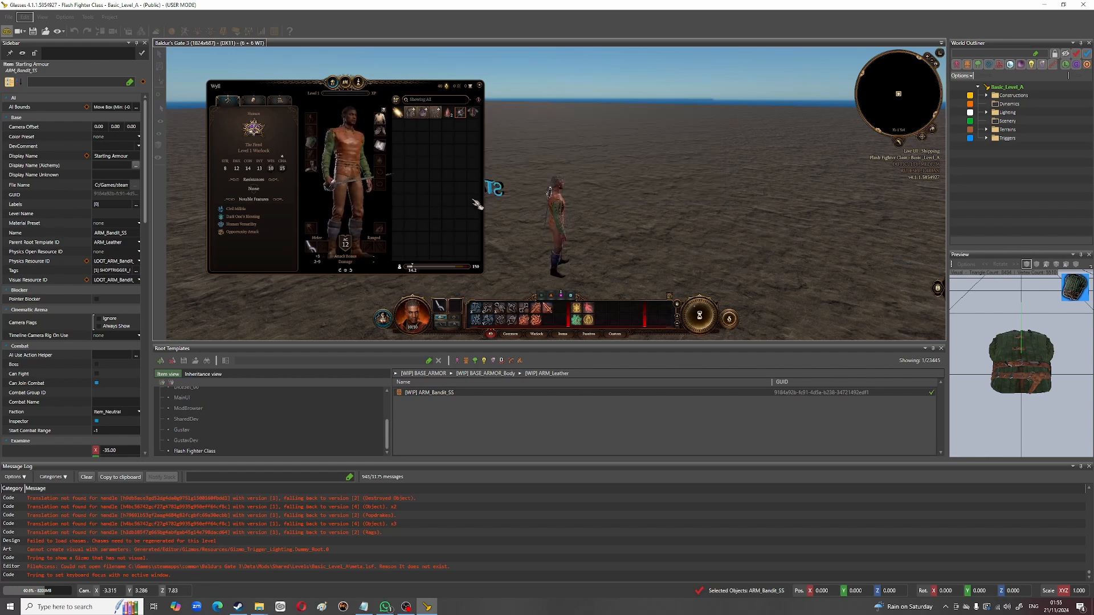
drag(354, 187, 371, 168)
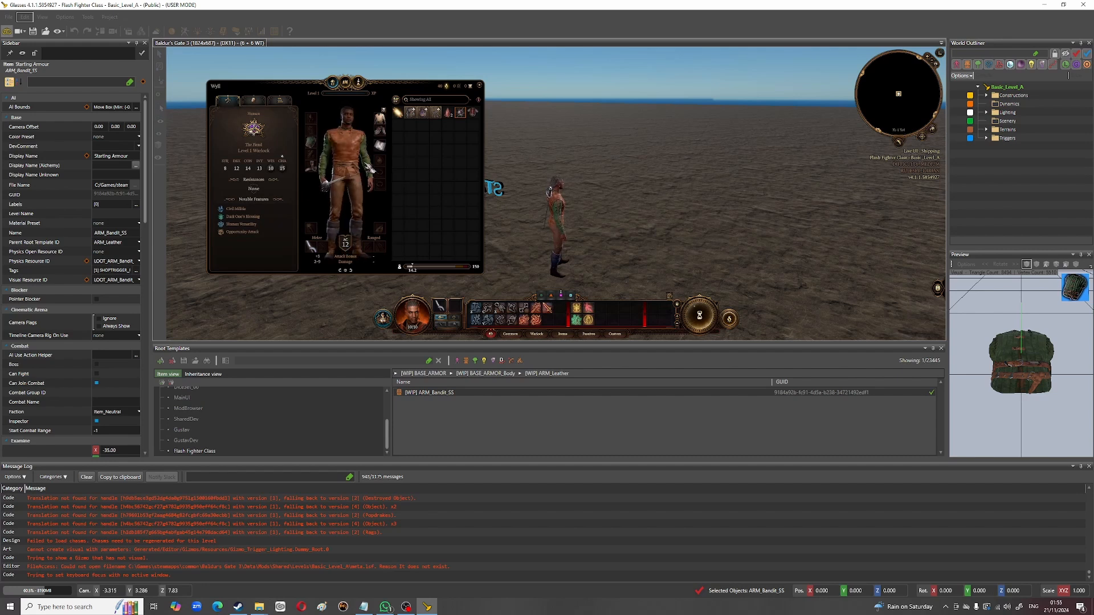
click(479, 85)
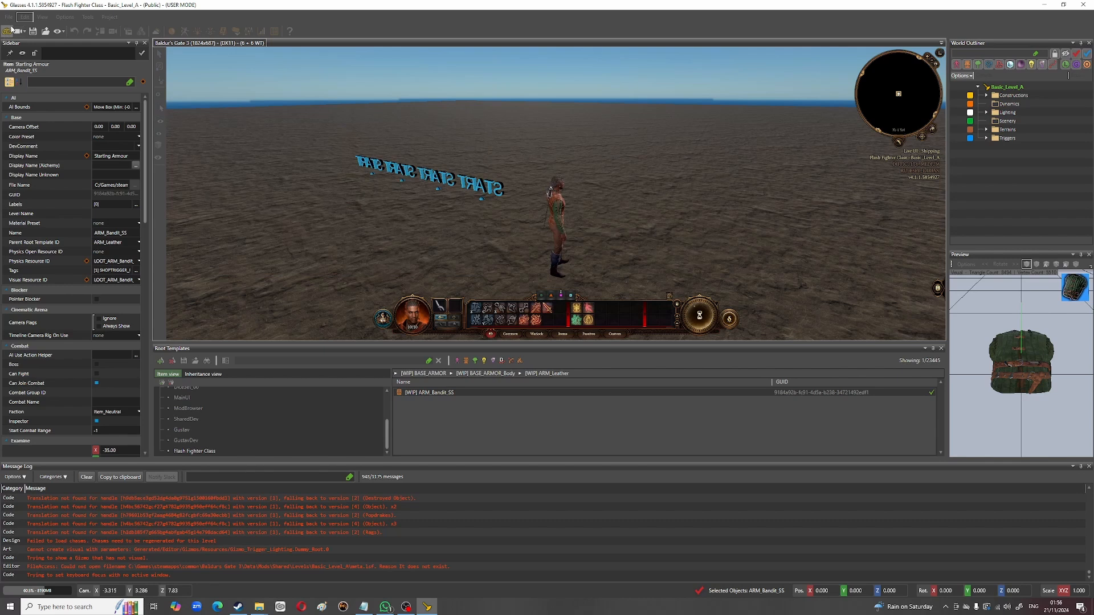
Step: Leave game mode, set the ARM_Bandit_SS template's Parent Root Template ID to ARM_Leather_1_Red, and save the root template
click(8, 31)
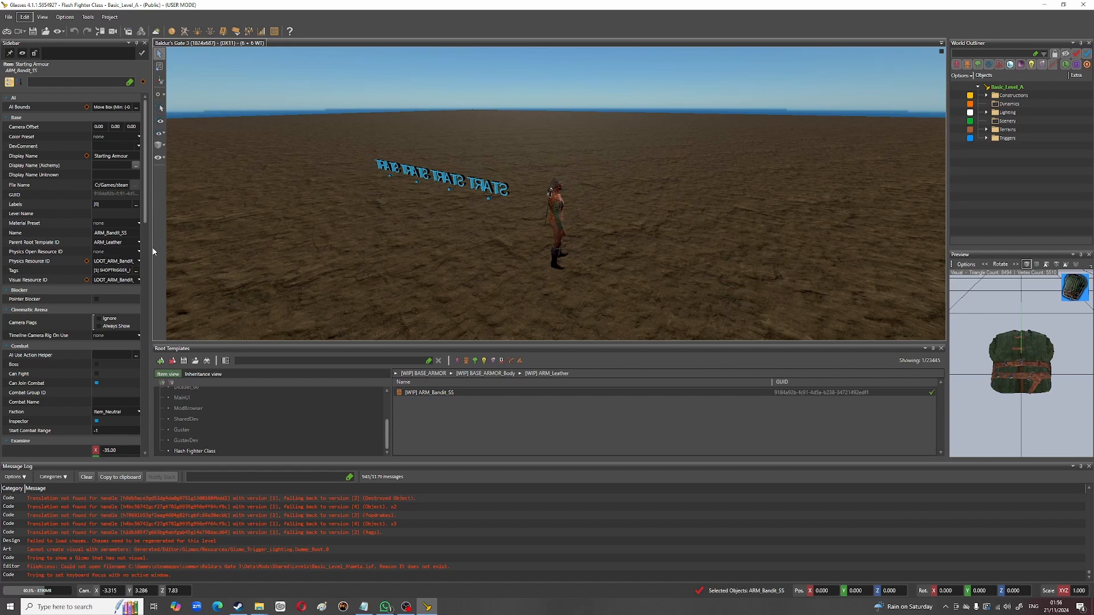
drag(149, 247, 208, 241)
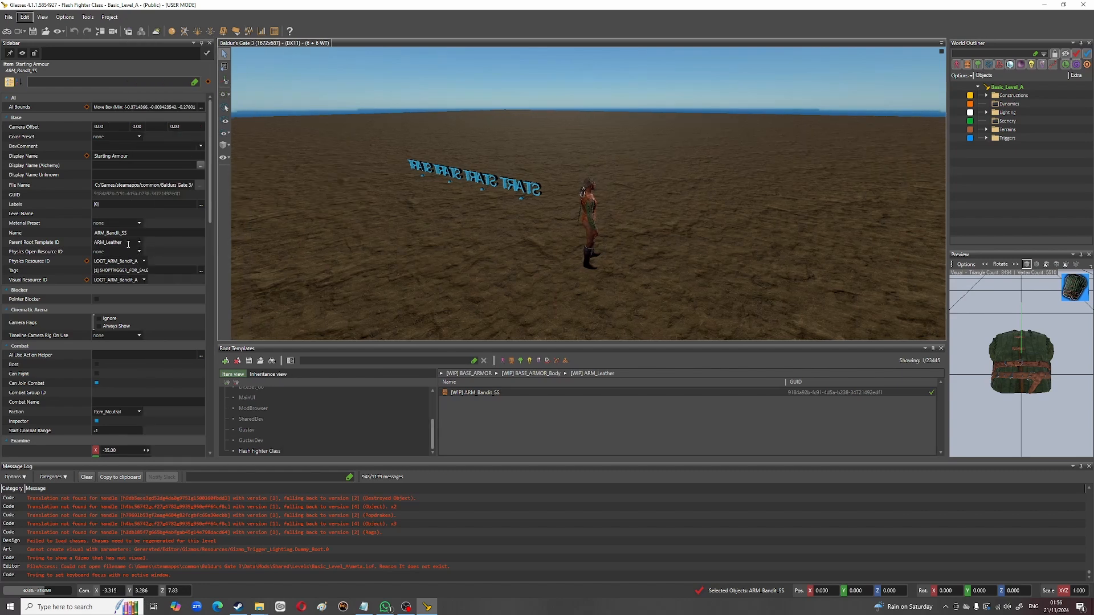
click(140, 244)
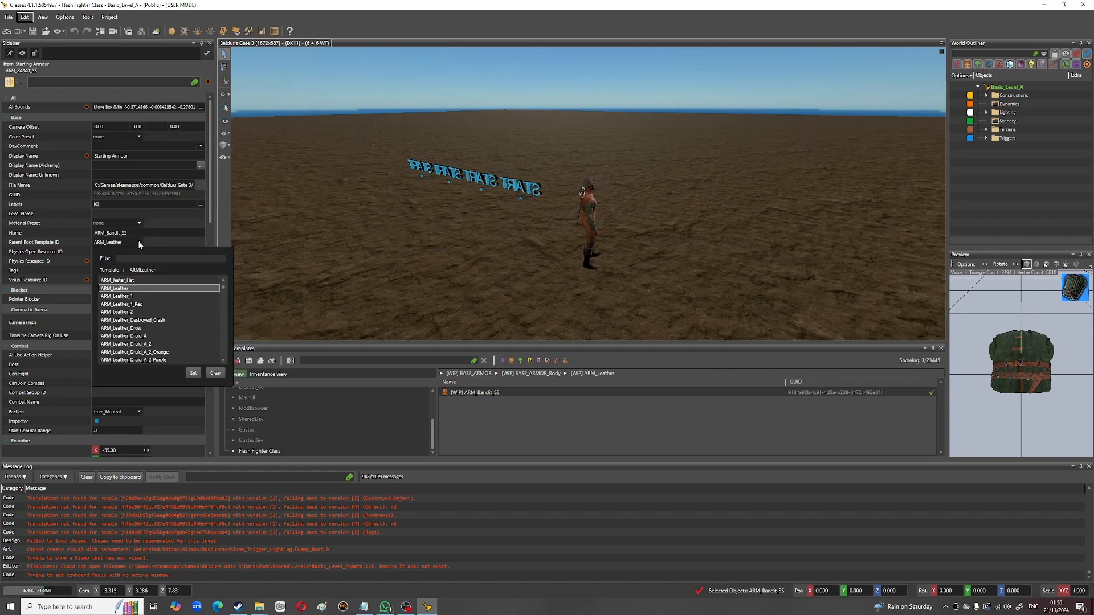
click(144, 305)
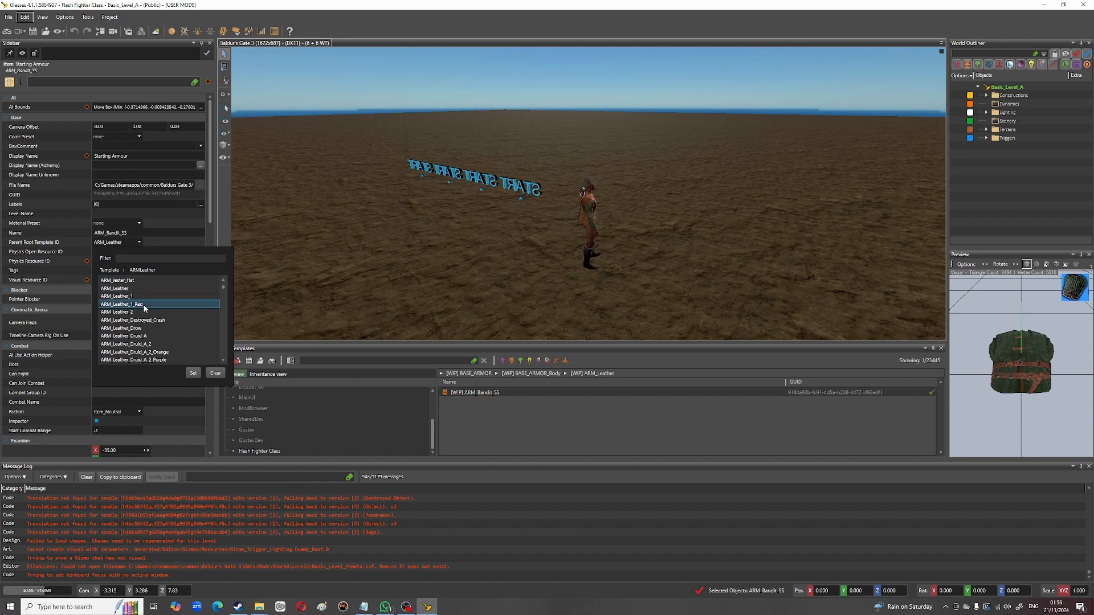
click(194, 374)
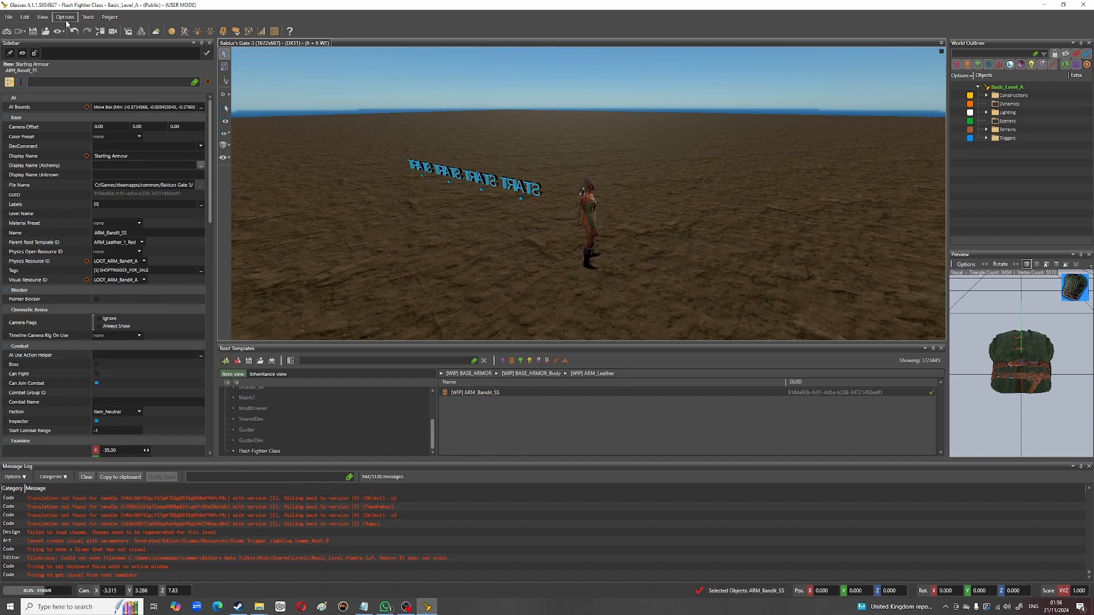
click(34, 33)
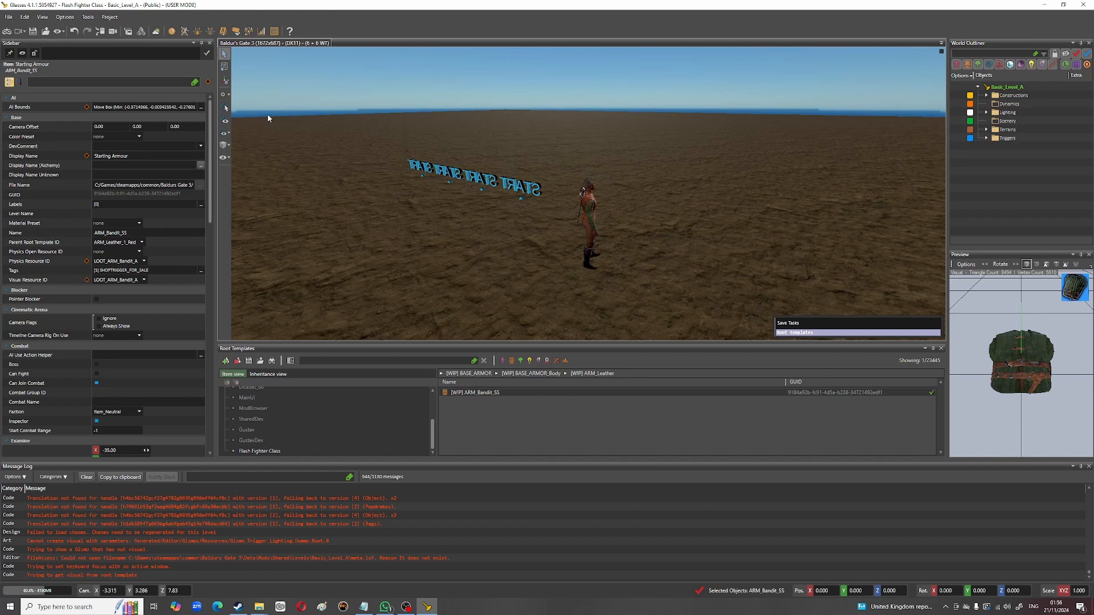
Step: Reload Basic_Level_A and run it in game mode with the changed armour template
click(6, 32)
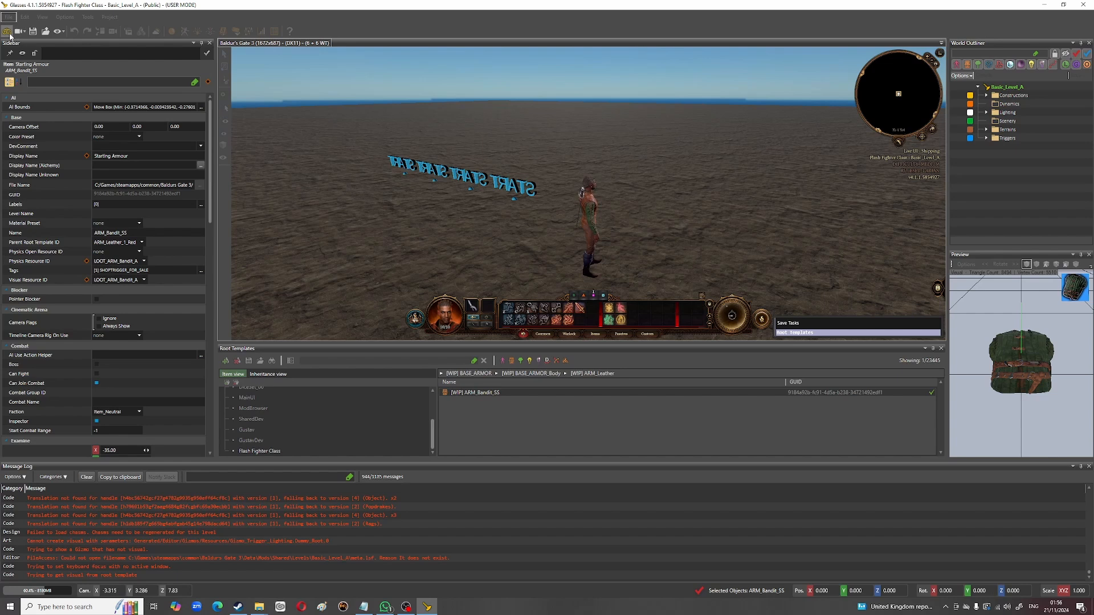
click(9, 34)
click(8, 16)
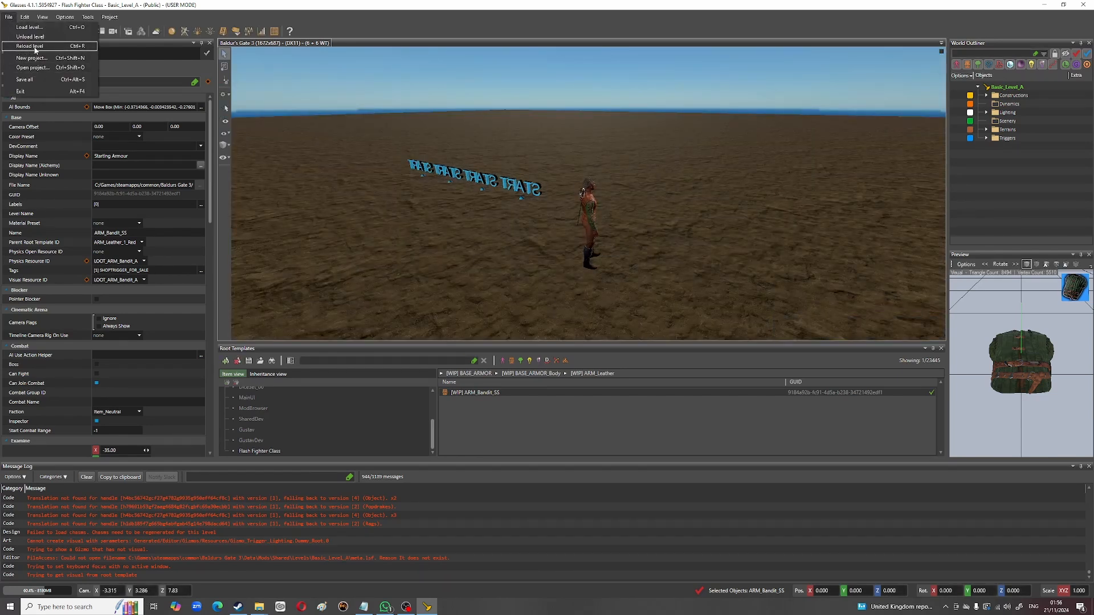
click(35, 46)
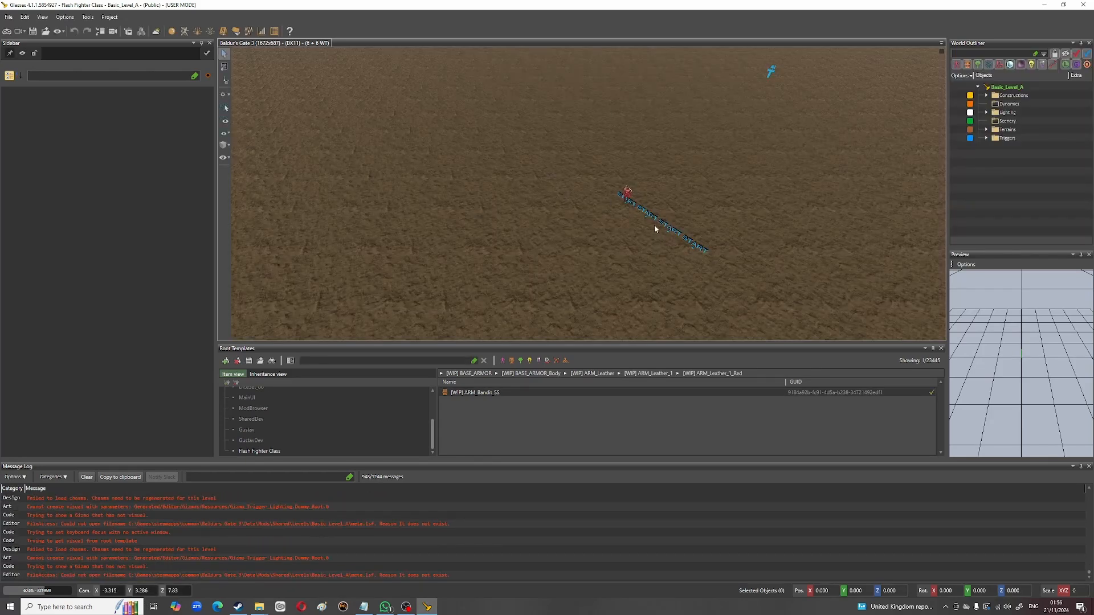
click(6, 31)
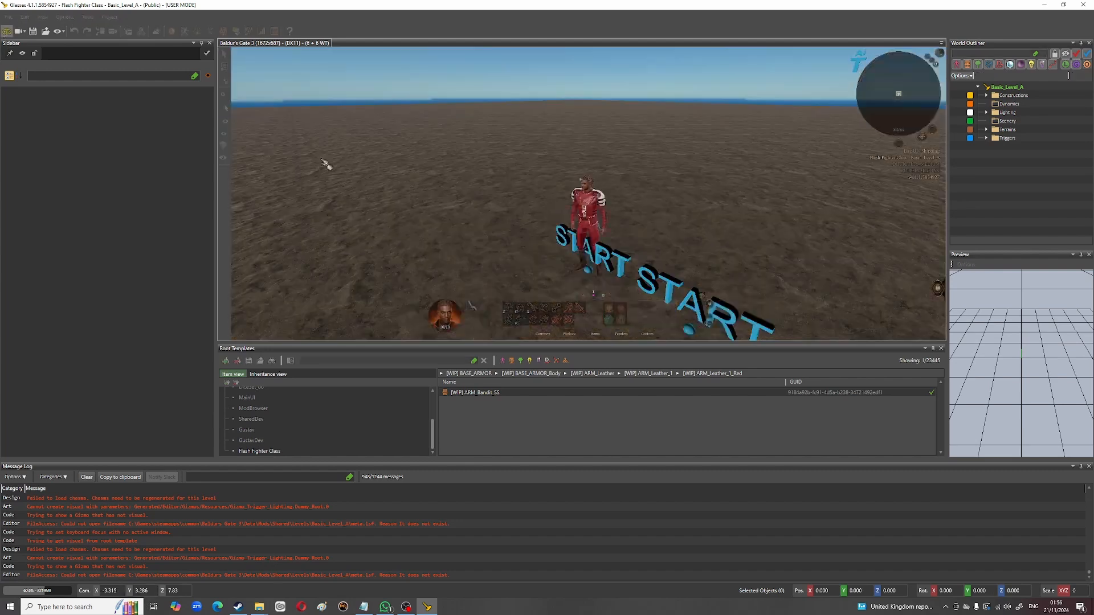
Step: Walk the character around and examine the worn armour from several angles and in the inventory
middle_drag(502, 216, 544, 214)
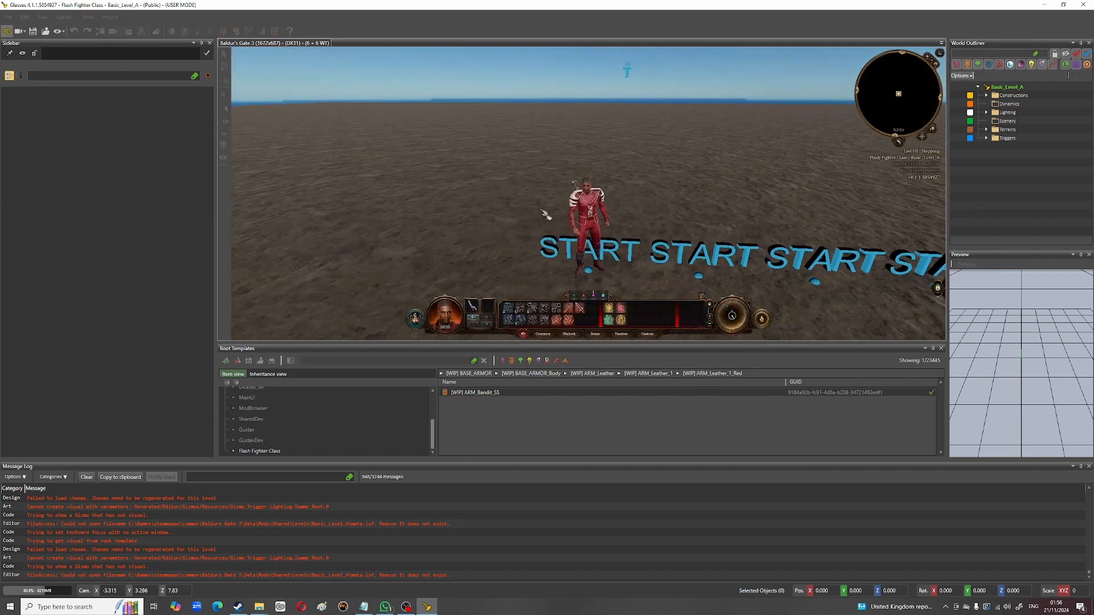
click(517, 267)
middle_drag(476, 260, 503, 232)
click(684, 259)
click(672, 261)
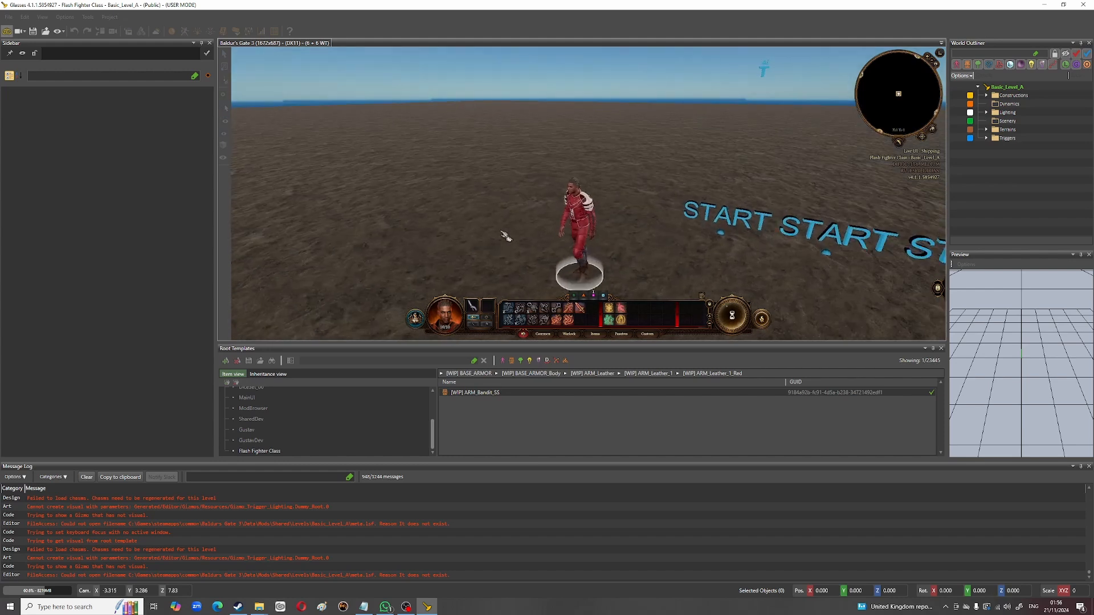
click(651, 238)
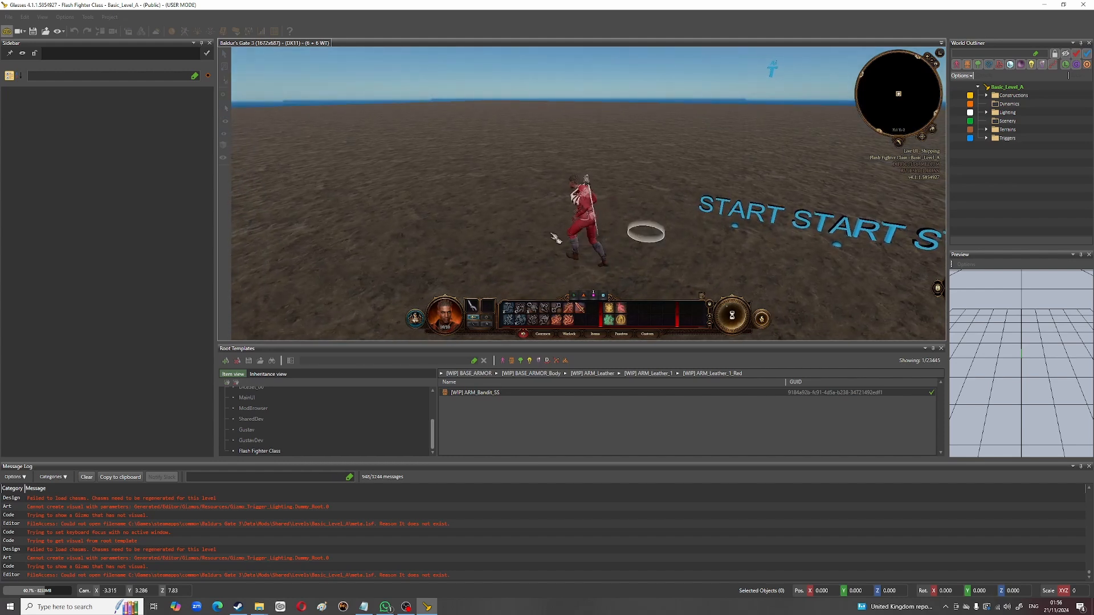
click(551, 240)
middle_drag(605, 262, 661, 246)
click(712, 288)
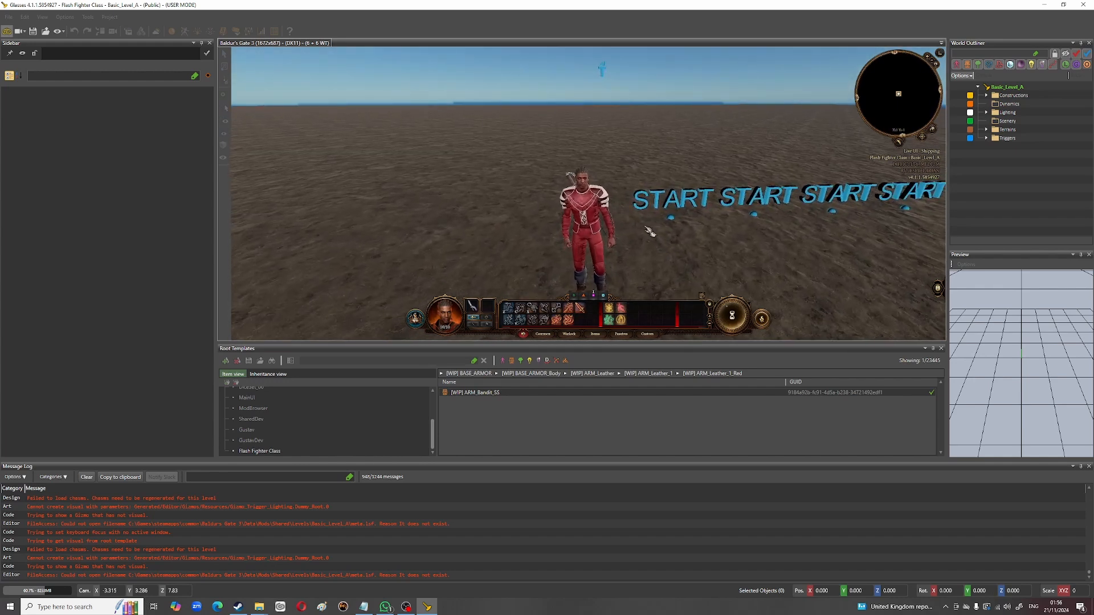
scroll(650, 231, down, 3)
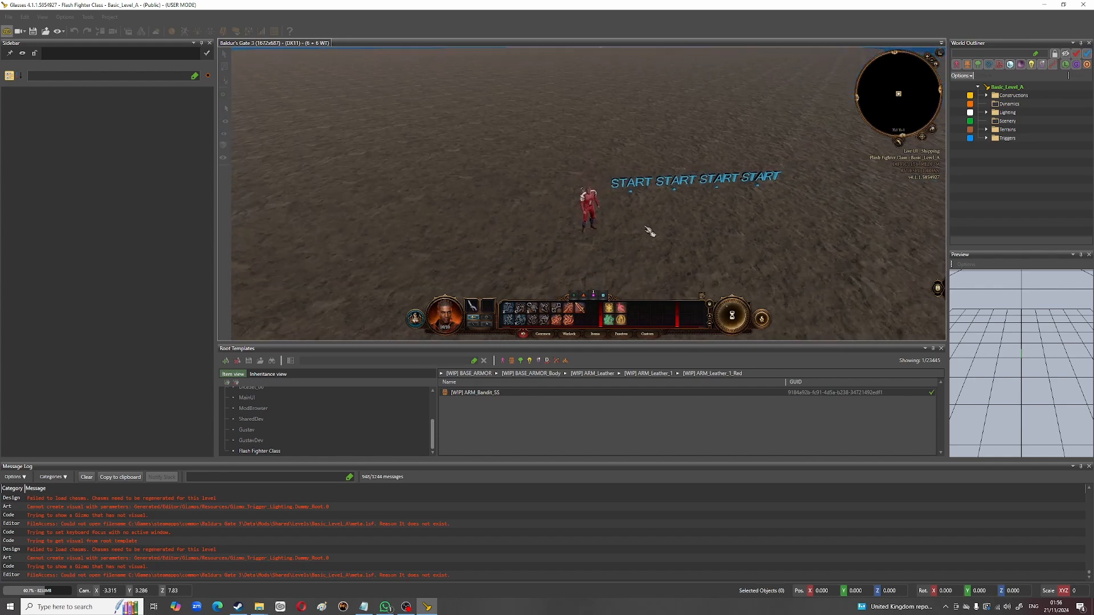
scroll(649, 231, up, 3)
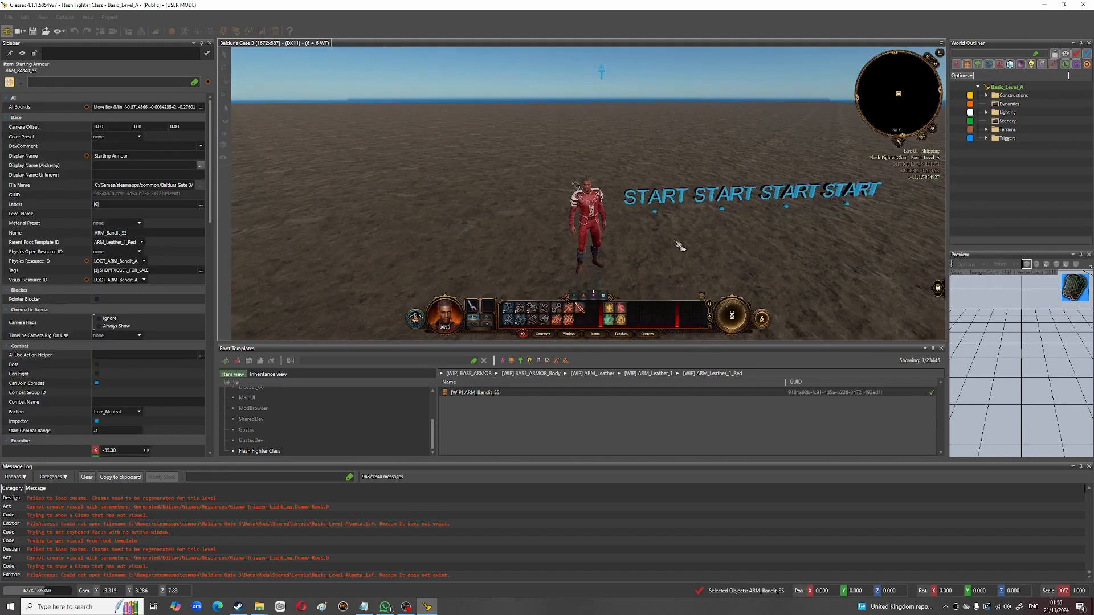
key(i)
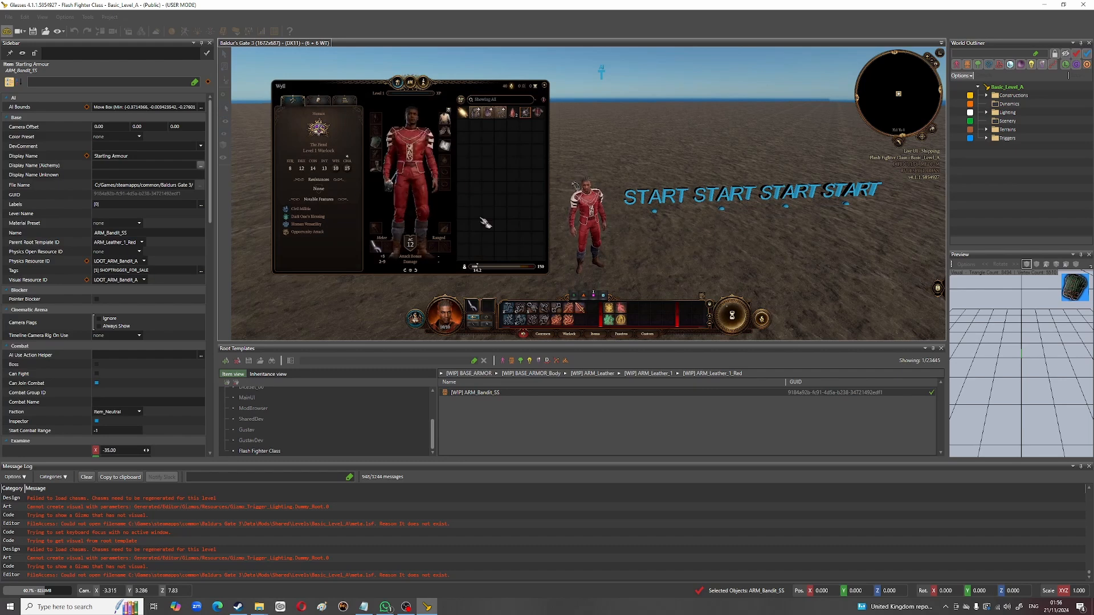
click(544, 86)
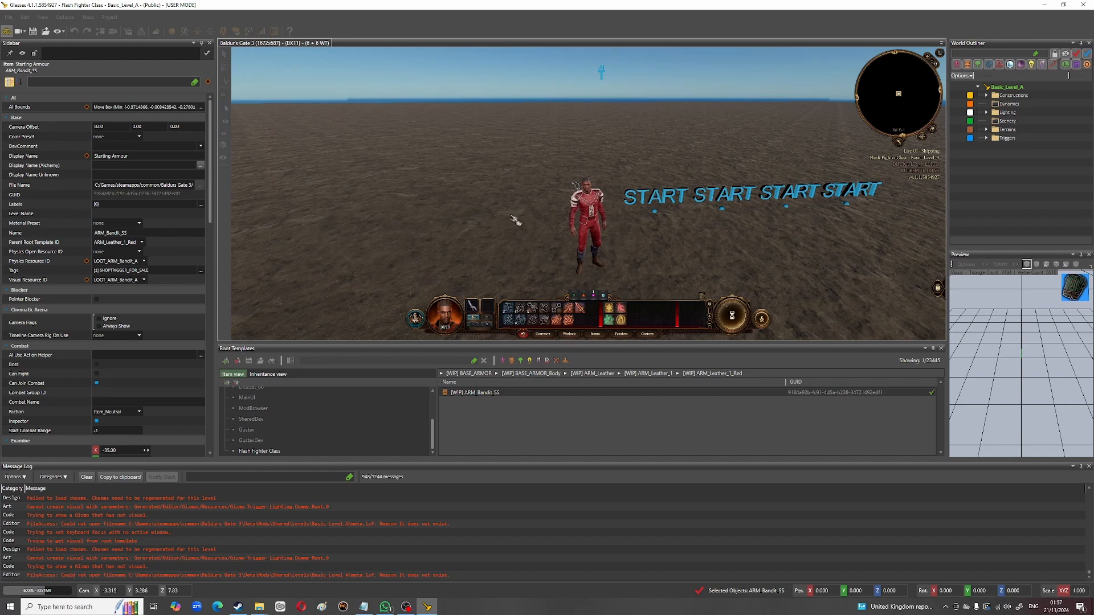
Step: Leave game mode, then add an Equipment table to the Flash Fighter Class project in the Stats Editor and open it
click(9, 30)
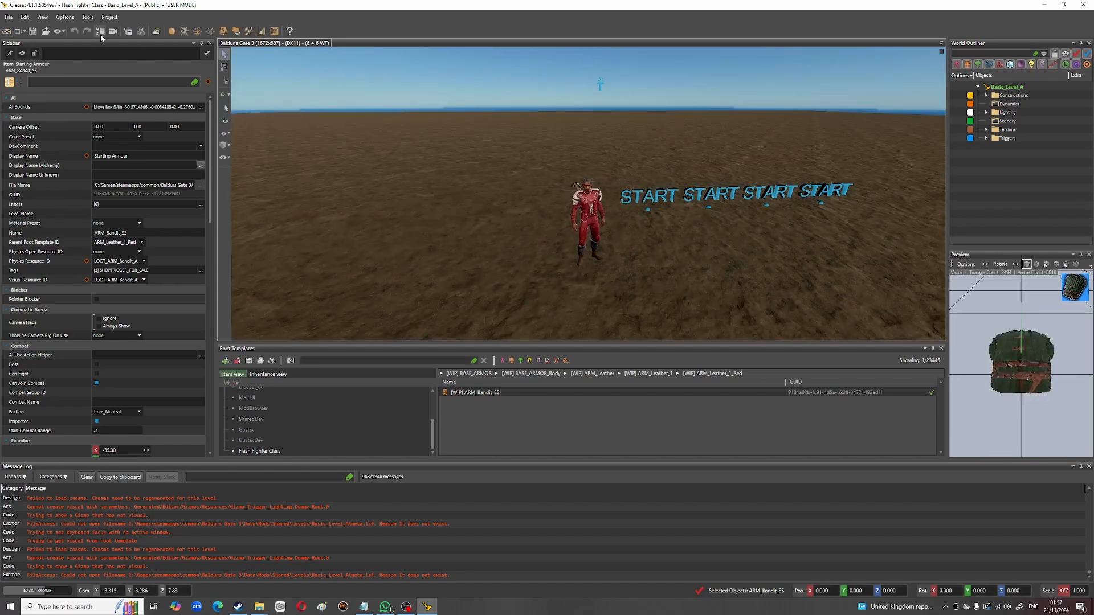
click(263, 32)
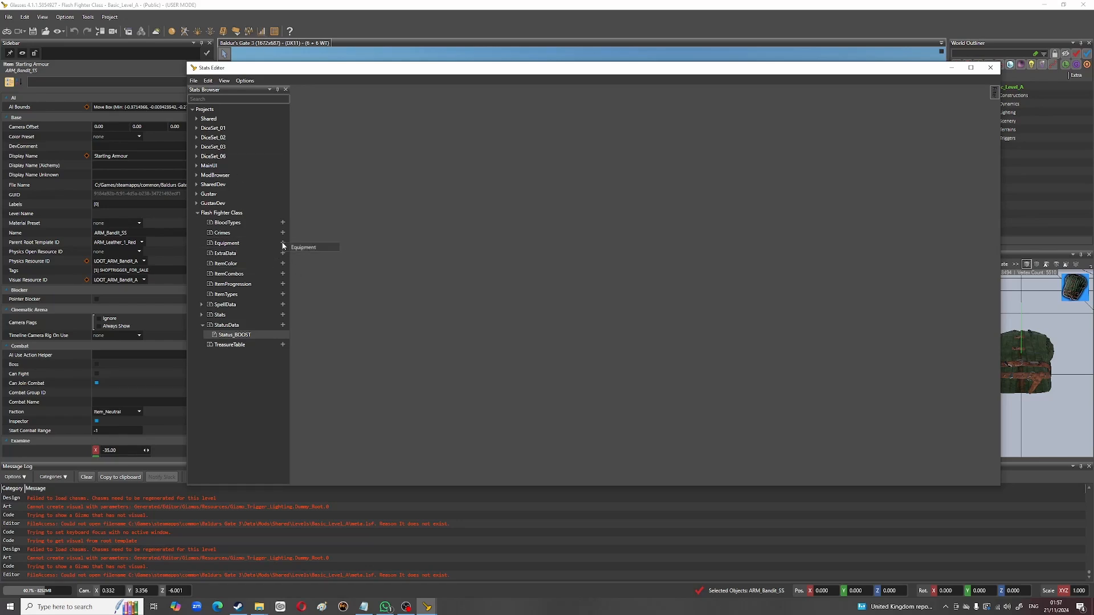
click(296, 246)
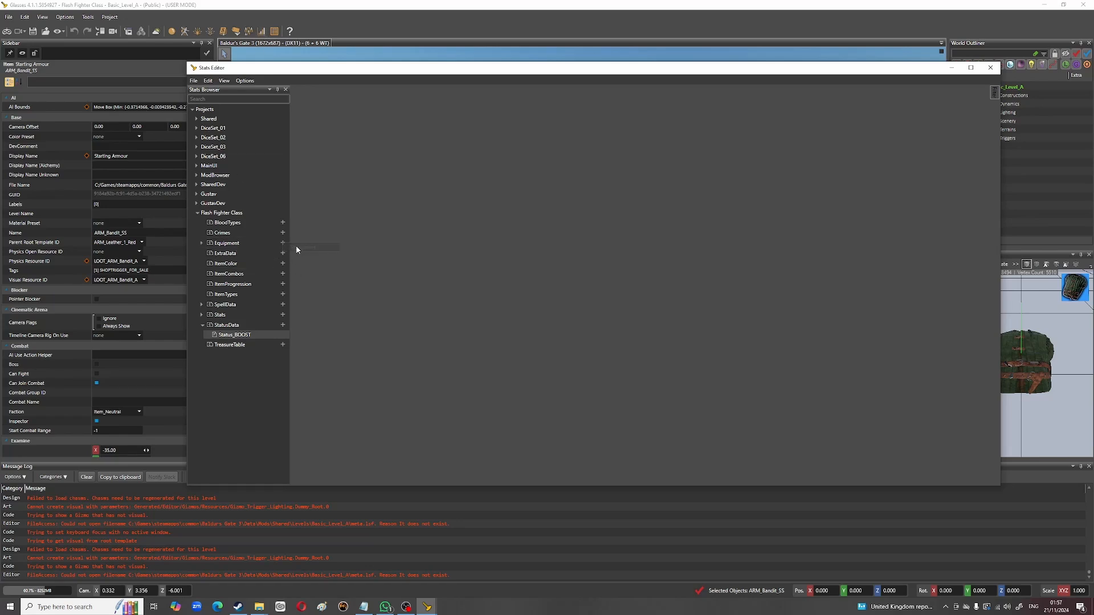
click(202, 244)
double_click(230, 253)
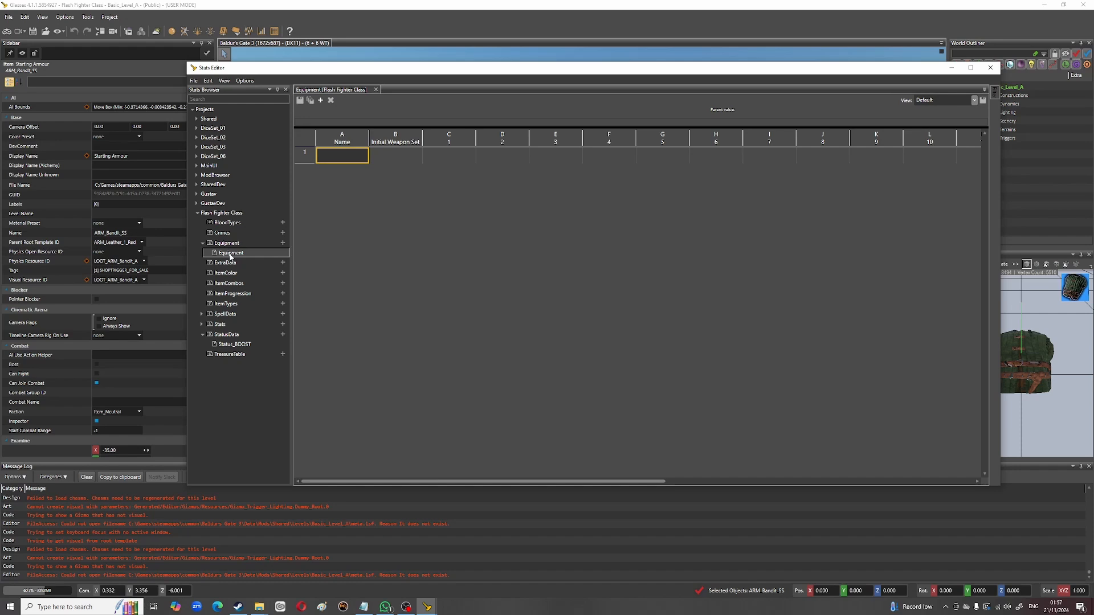
Step: Override the EQP_CC_Ranger row from the Shared project's Equipment table in the Flash Fighter Class project
click(198, 119)
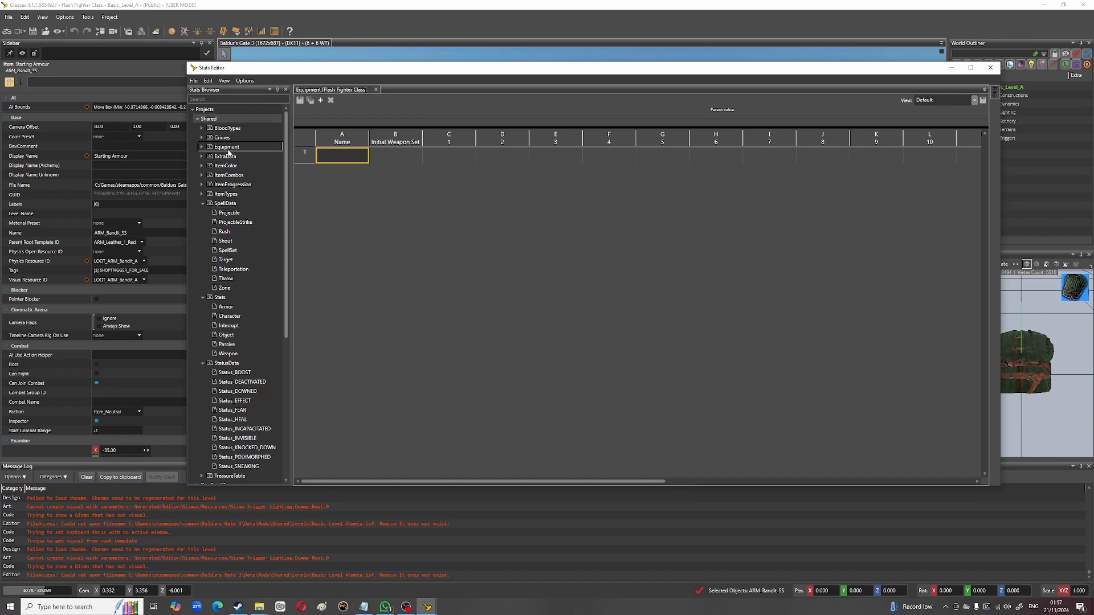
double_click(228, 147)
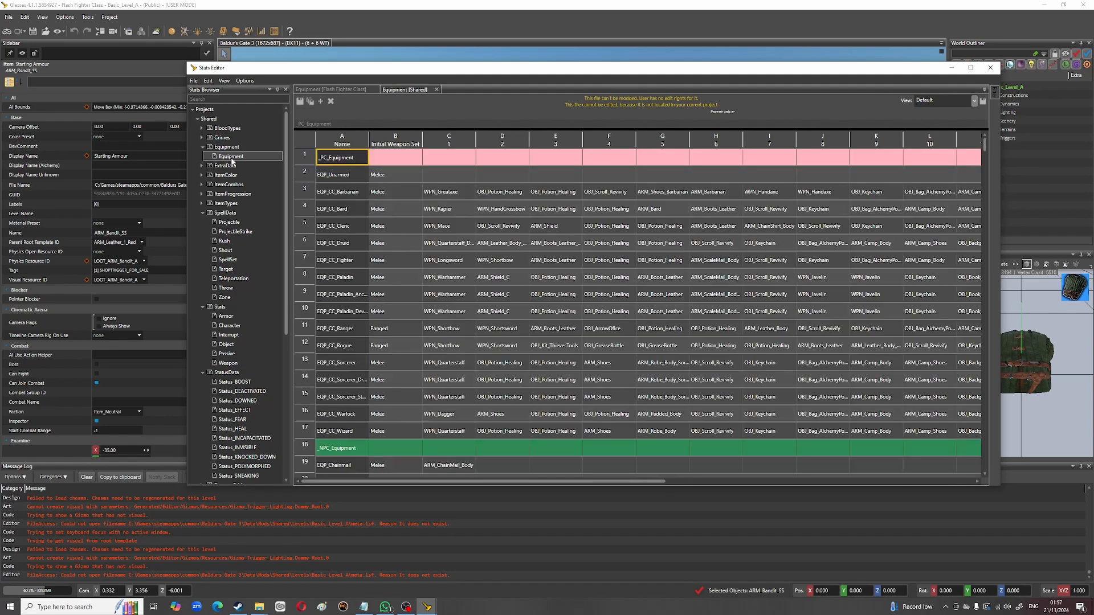
click(358, 330)
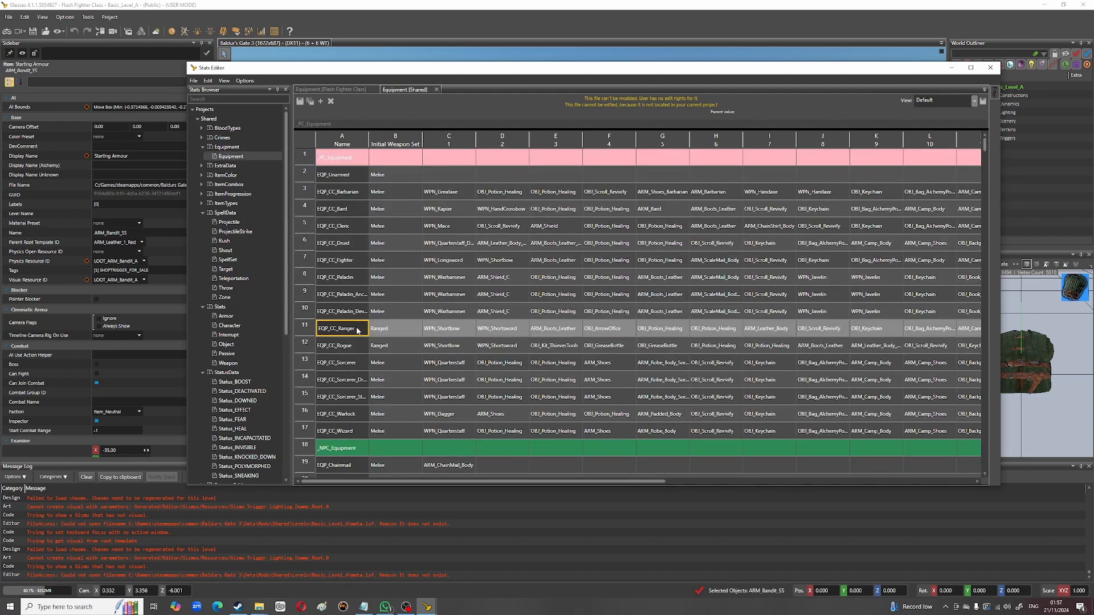
right_click(309, 332)
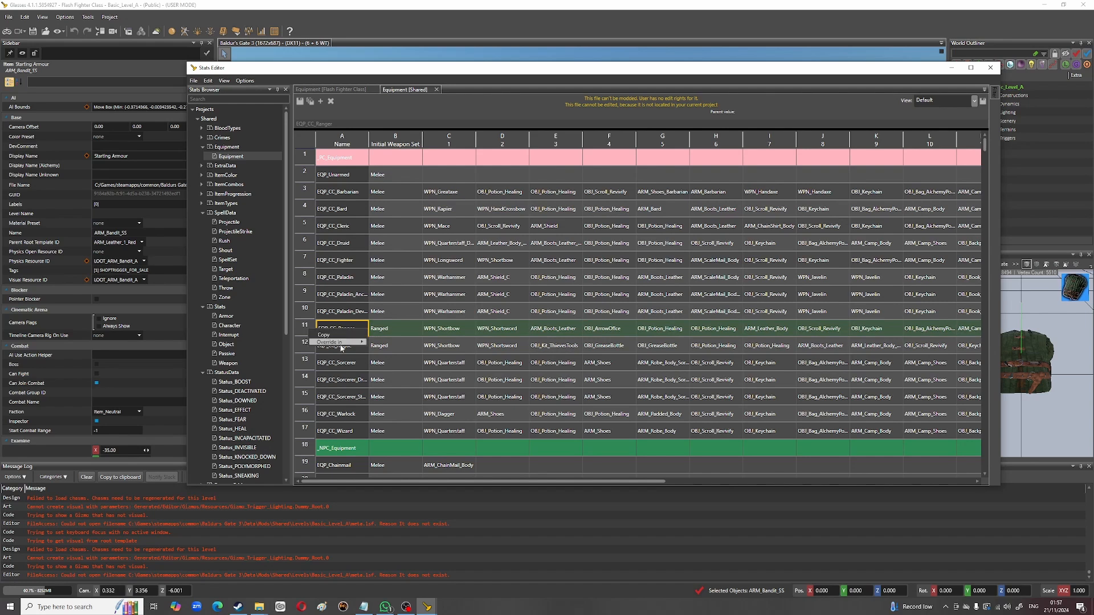
mouse_move(342, 342)
click(398, 342)
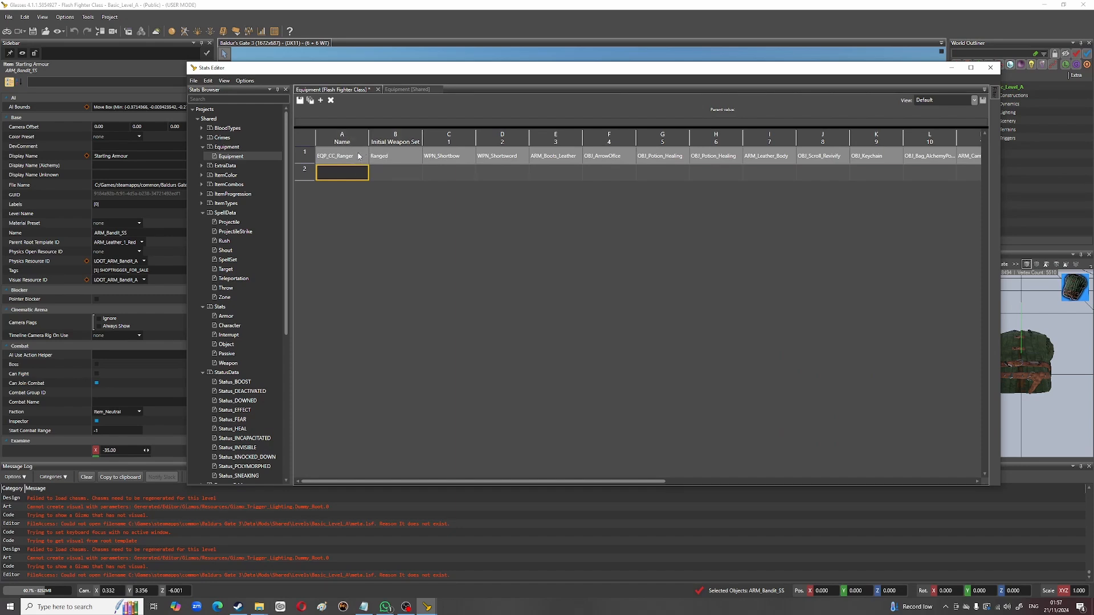
Step: Copy the EQP_CC_Ranger row into row 2 of the project's Equipment table and name the copy EQP_CC_Flashfighter
click(310, 156)
right_click(310, 157)
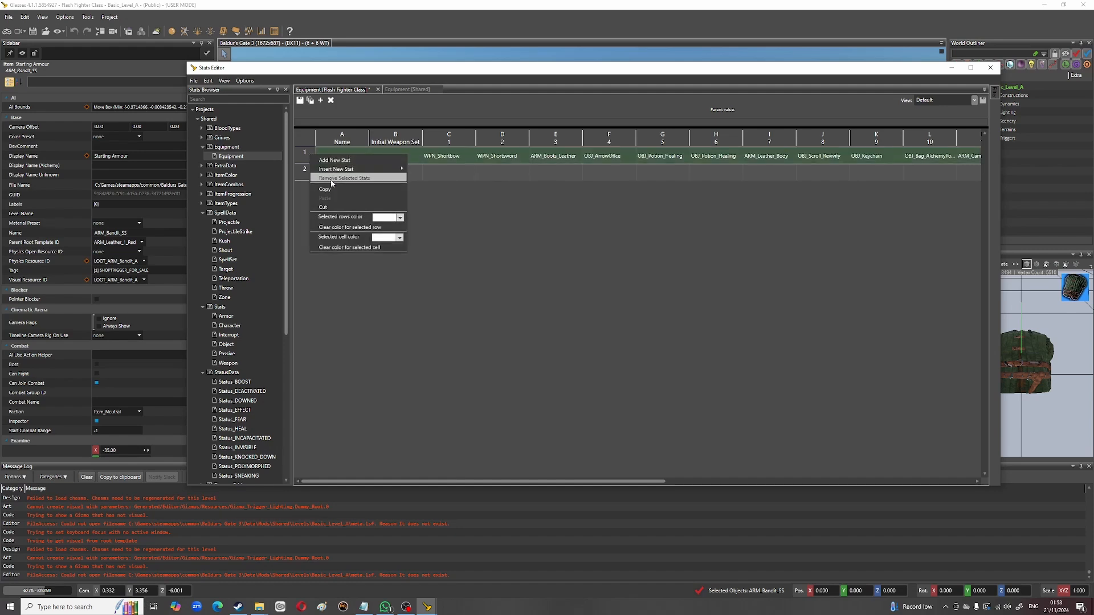
click(334, 189)
click(300, 178)
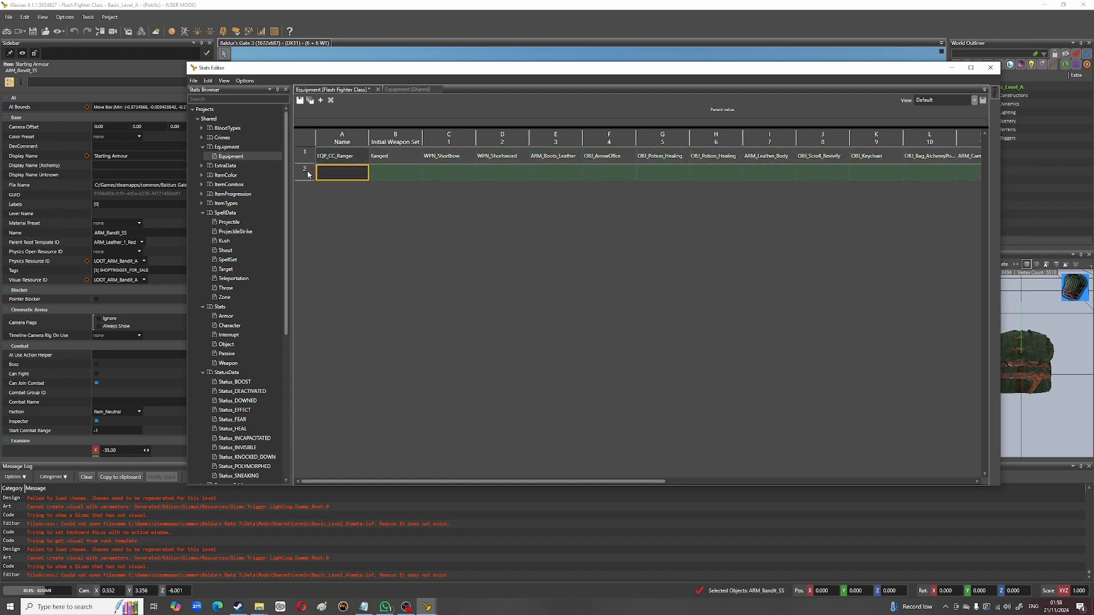
right_click(307, 170)
click(326, 214)
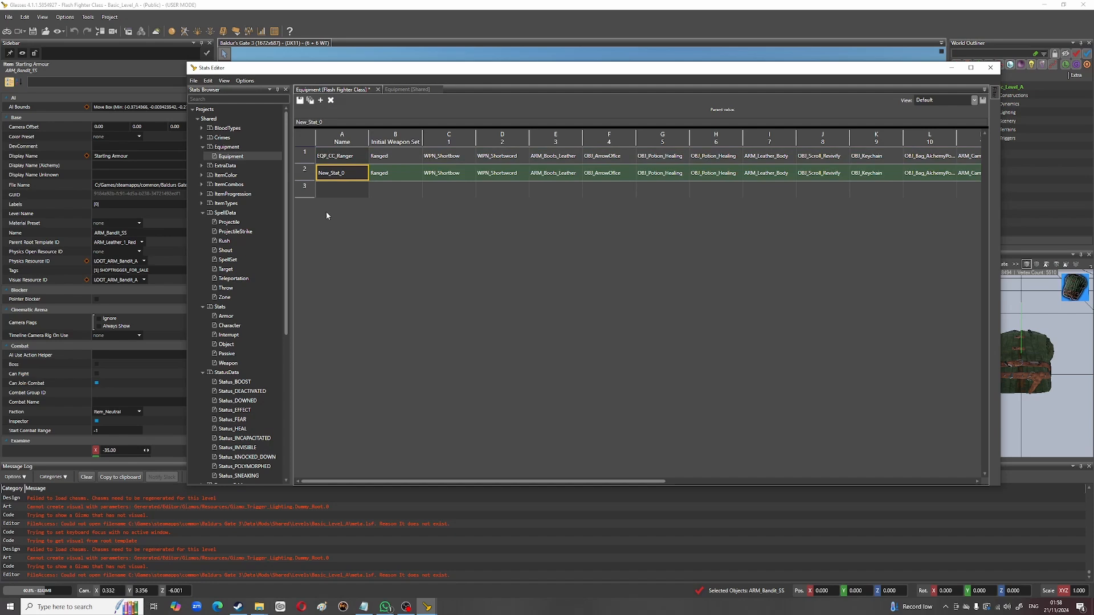
double_click(354, 173)
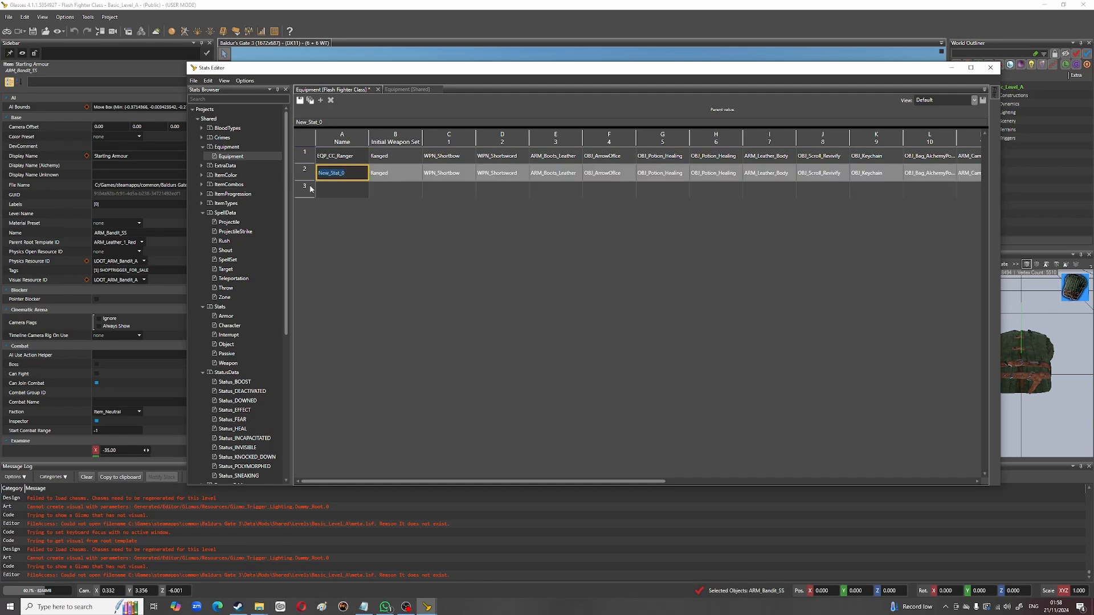
text(EQP_CC_Flashfighter)
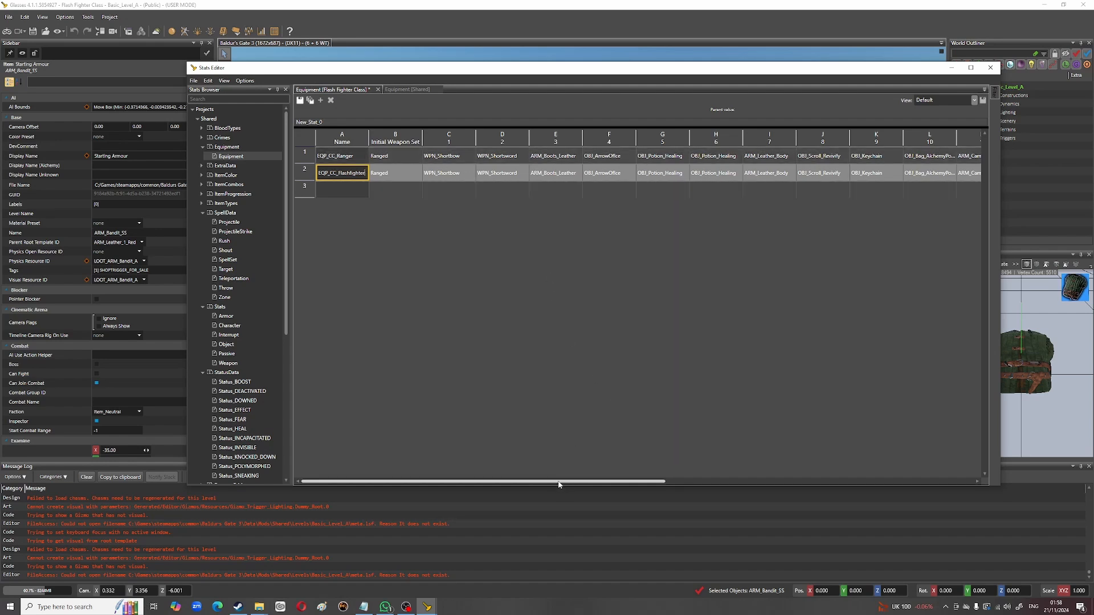
Step: Open the item choices for column 7, the leather body armour, in the EQP_CC_Flashfighter row and reduce the Stats Editor window's height
drag(558, 485, 661, 487)
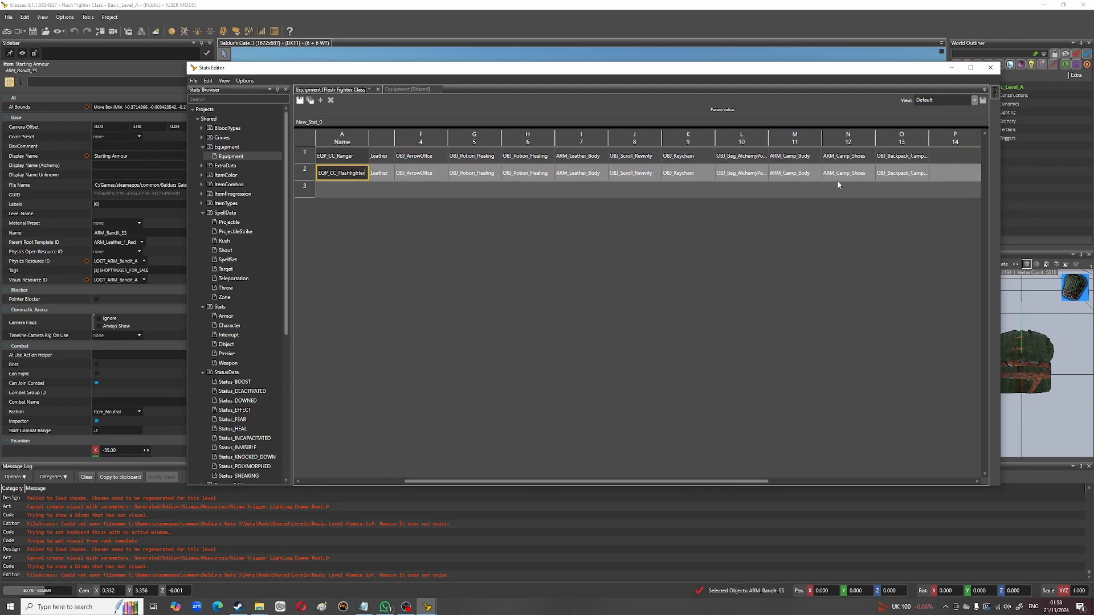
click(794, 179)
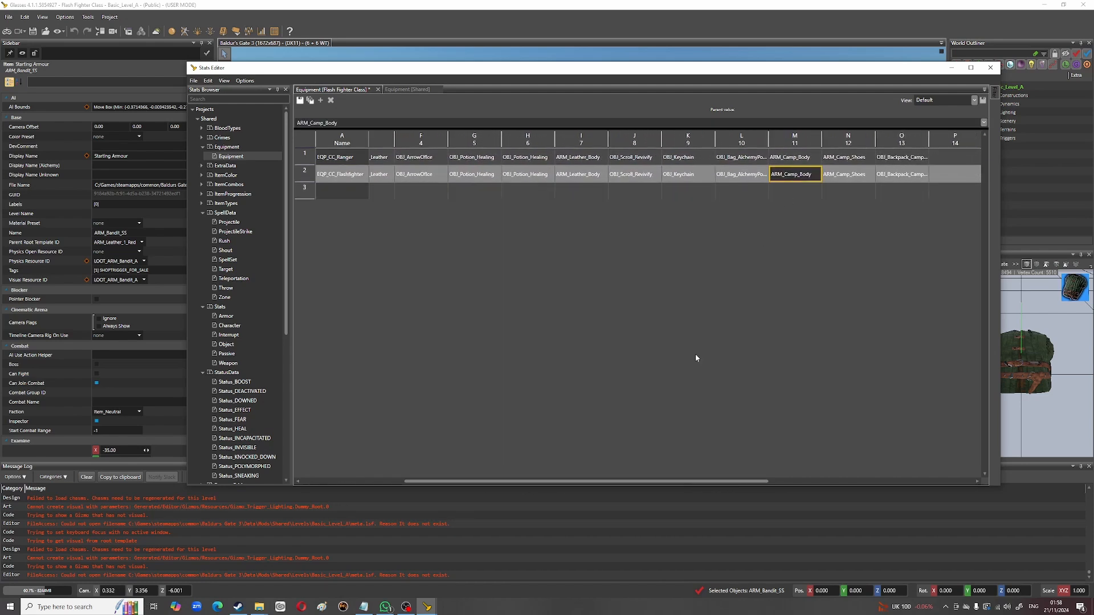
click(590, 176)
click(592, 177)
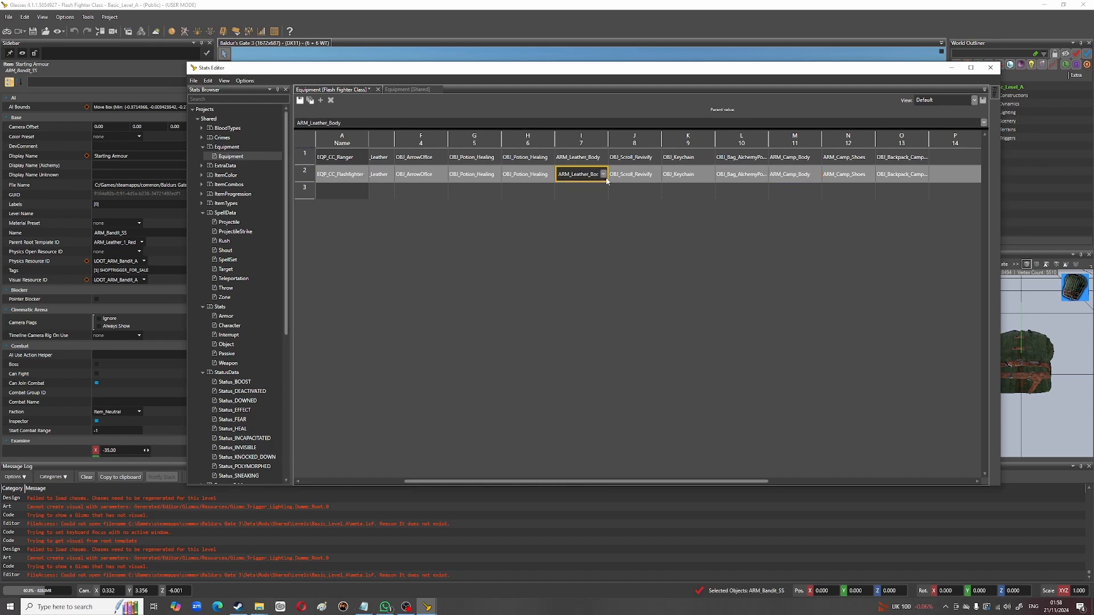
click(604, 174)
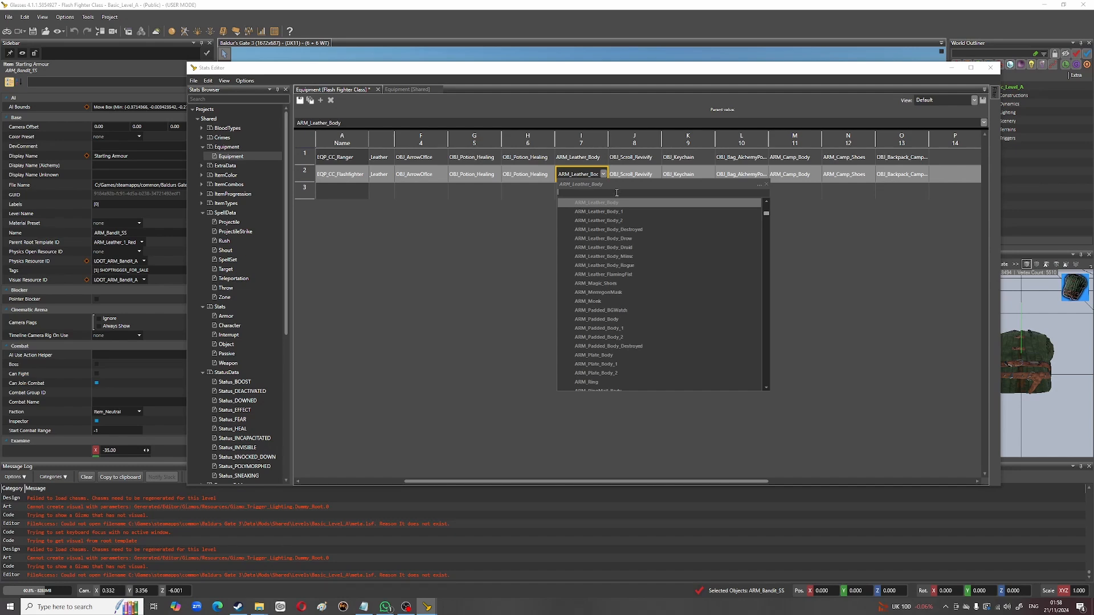
drag(767, 213, 709, 187)
click(601, 193)
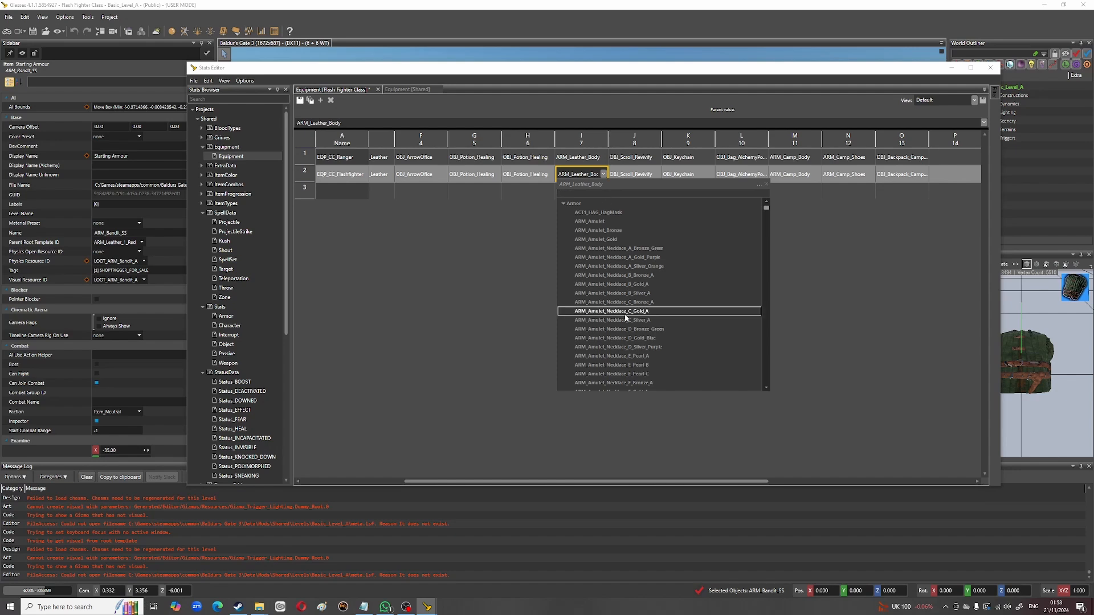
drag(607, 486, 601, 367)
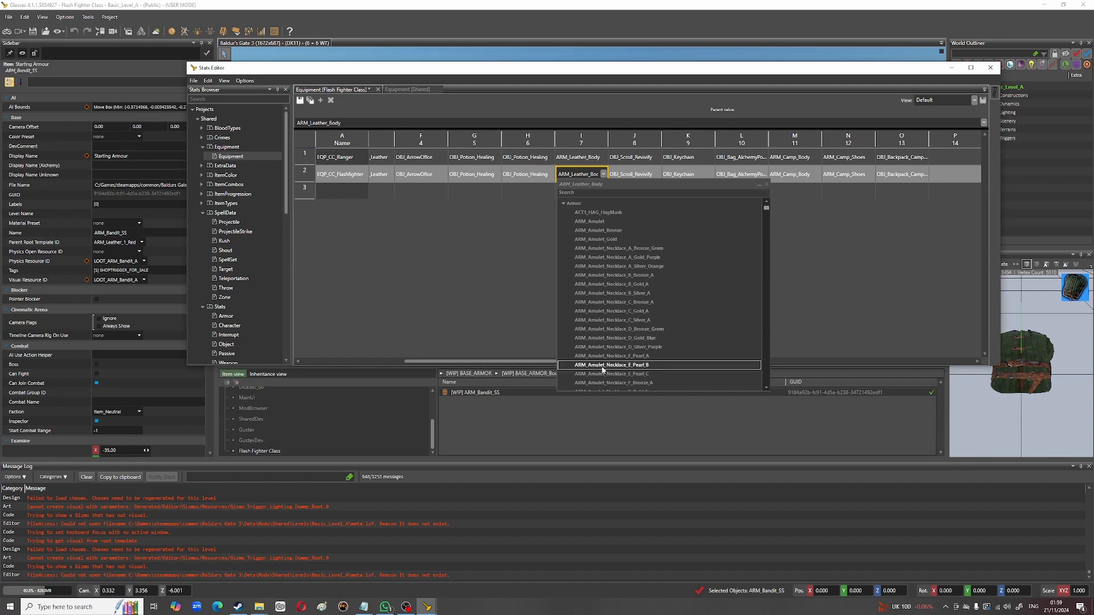
Step: Search the item choices for column 7 of the EQP_CC_Flashfighter row for "arm_ban" and clear the search text
click(593, 192)
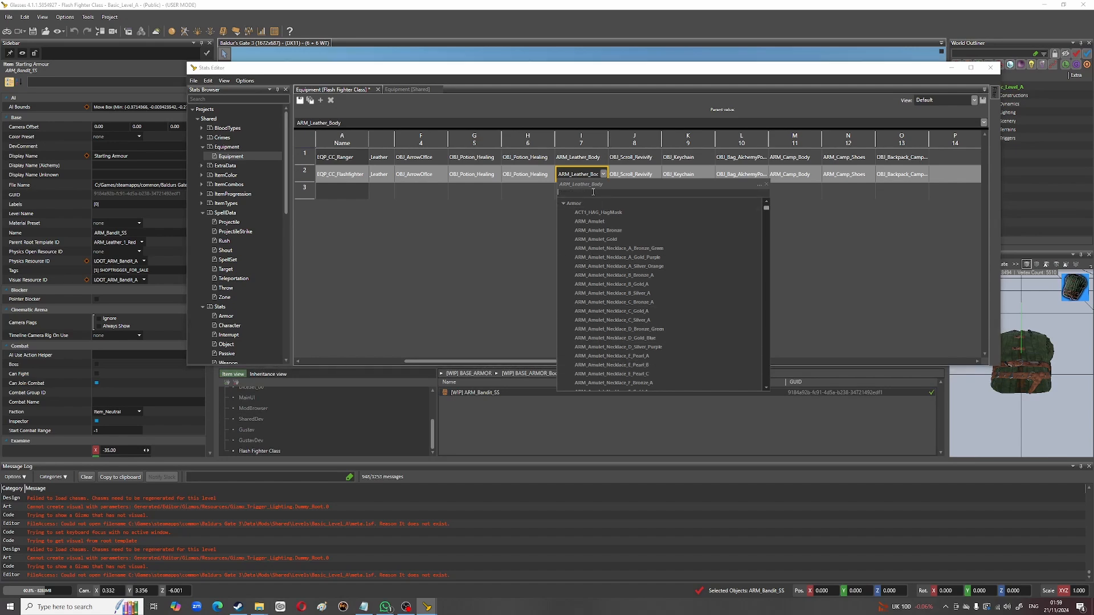
text(arm_ban)
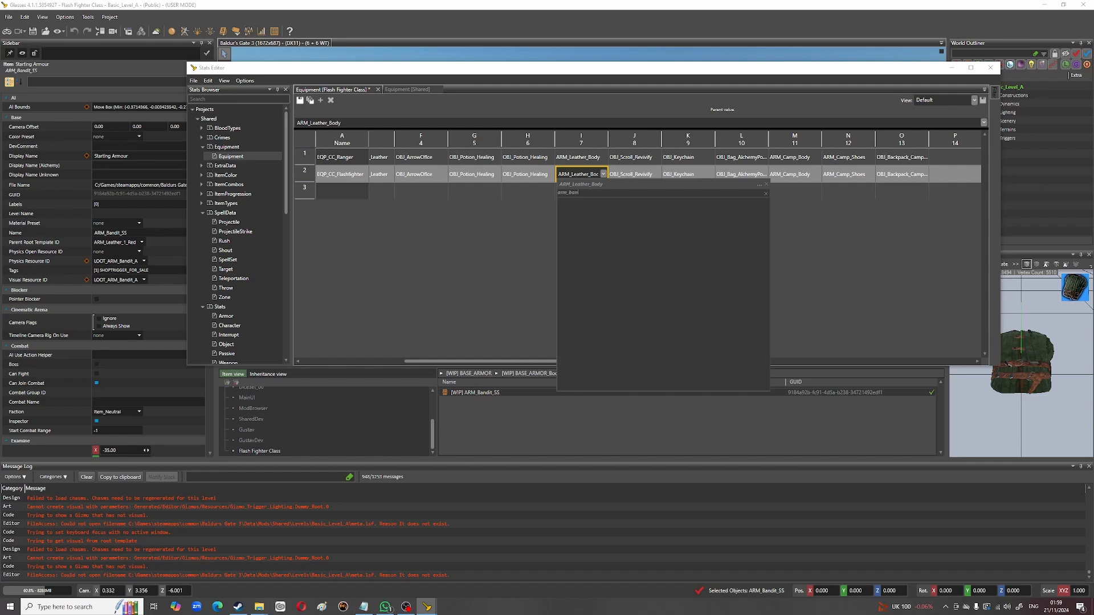
key(BackSpace)
key(BackSpace)
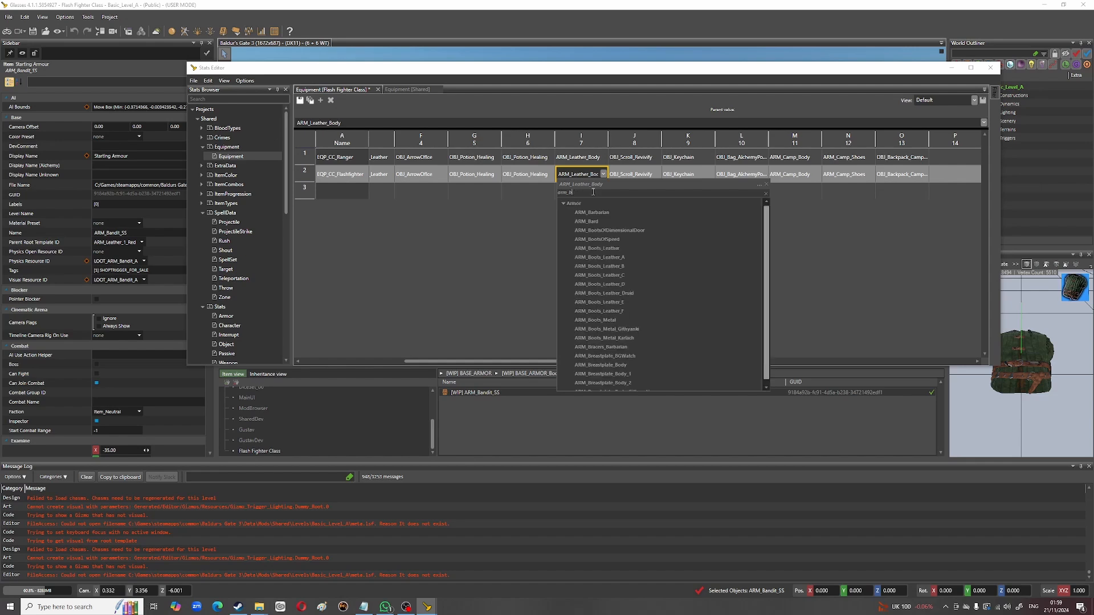
key(BackSpace)
key(BackSpace)
key(BackSpace)
key(BackSpace)
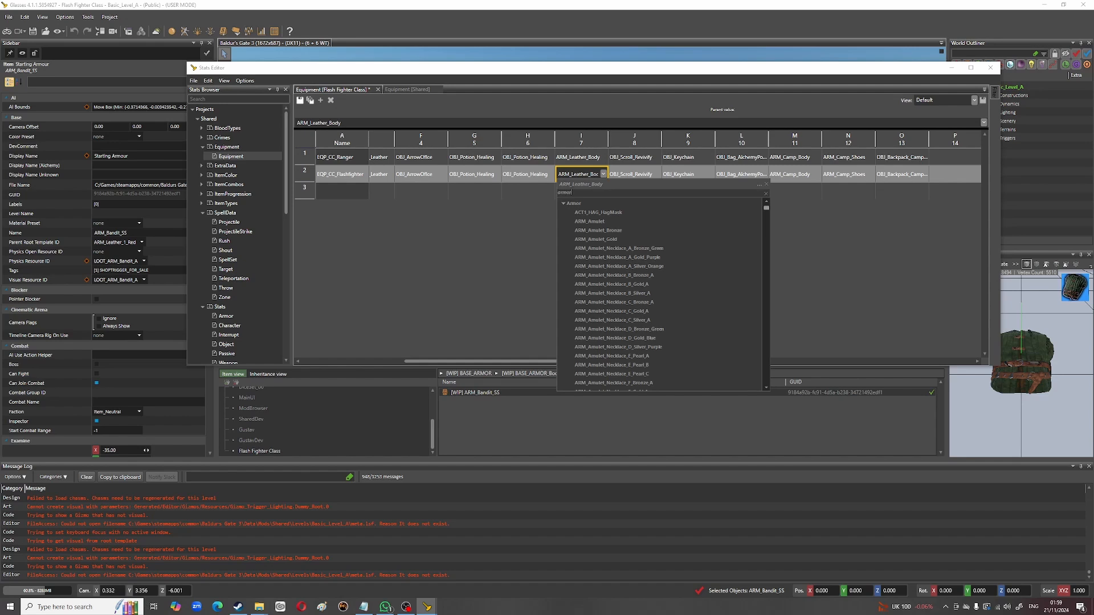
text(.)
key(BackSpace)
text(.)
key(BackSpace)
key(BackSpace)
key(BackSpace)
key(BackSpace)
key(BackSpace)
Step: Search the column 7 item choices for "ARM_Ban", check the entries starting with "ARM_B" and close the list without picking one
text(ARM_Ba)
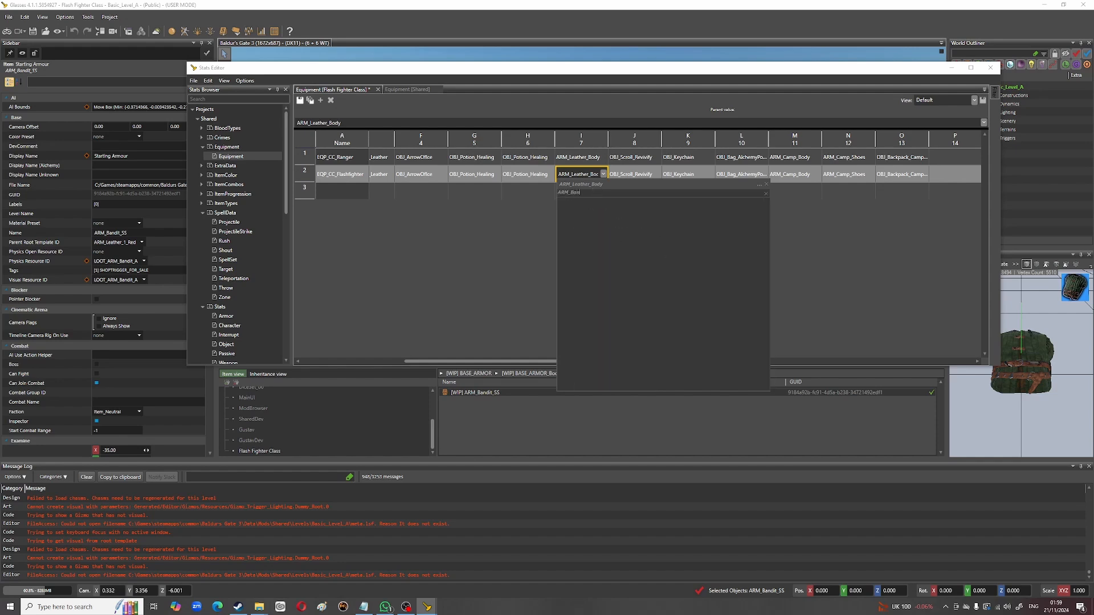
key(BackSpace)
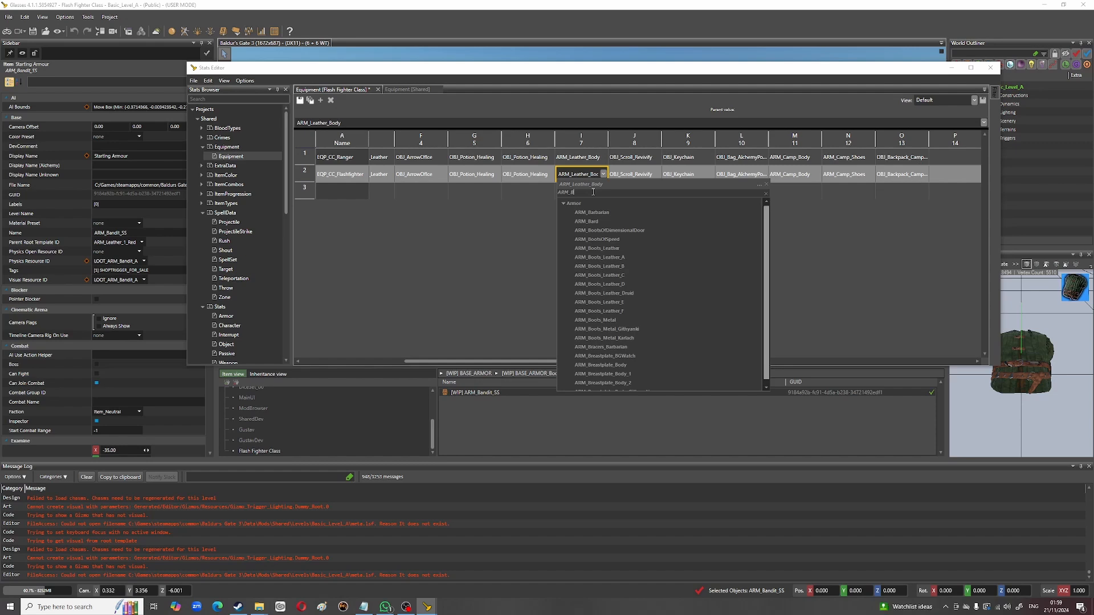
scroll(668, 295, down, 1)
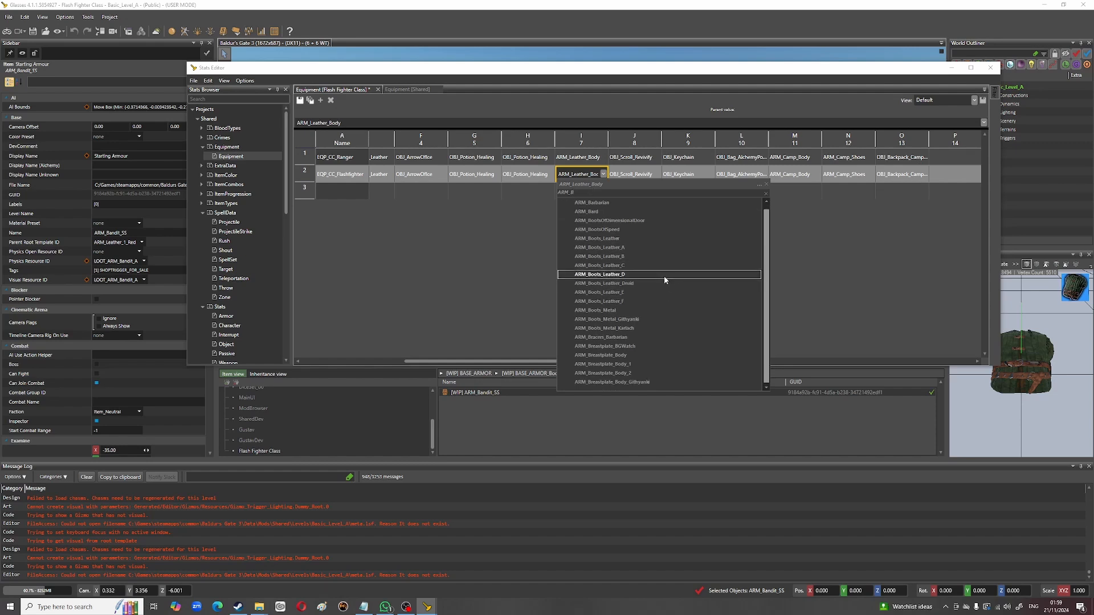
scroll(643, 239, up, 1)
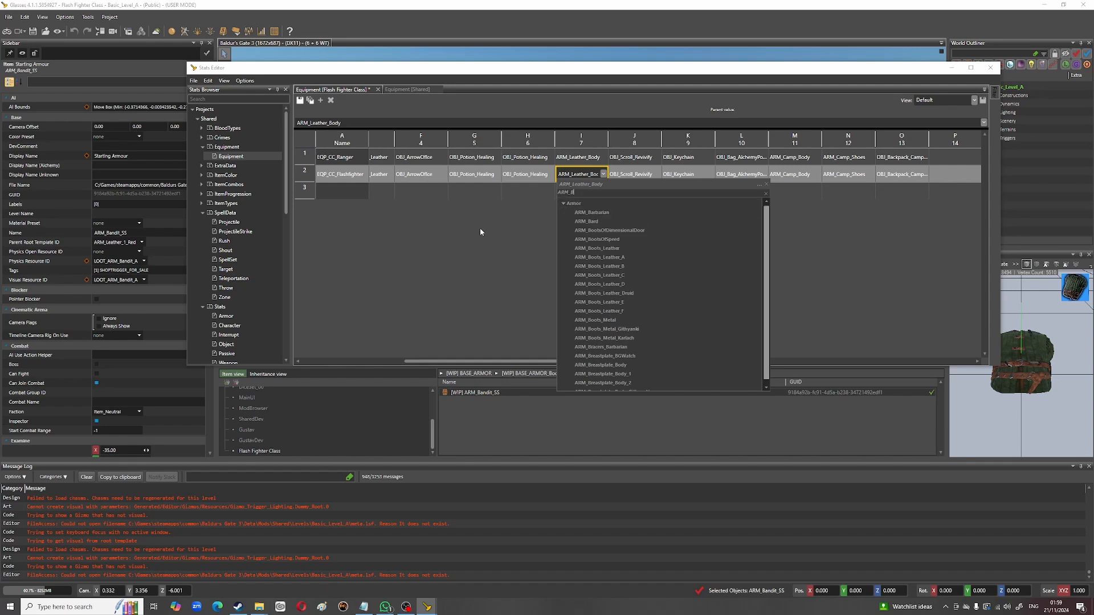
click(767, 184)
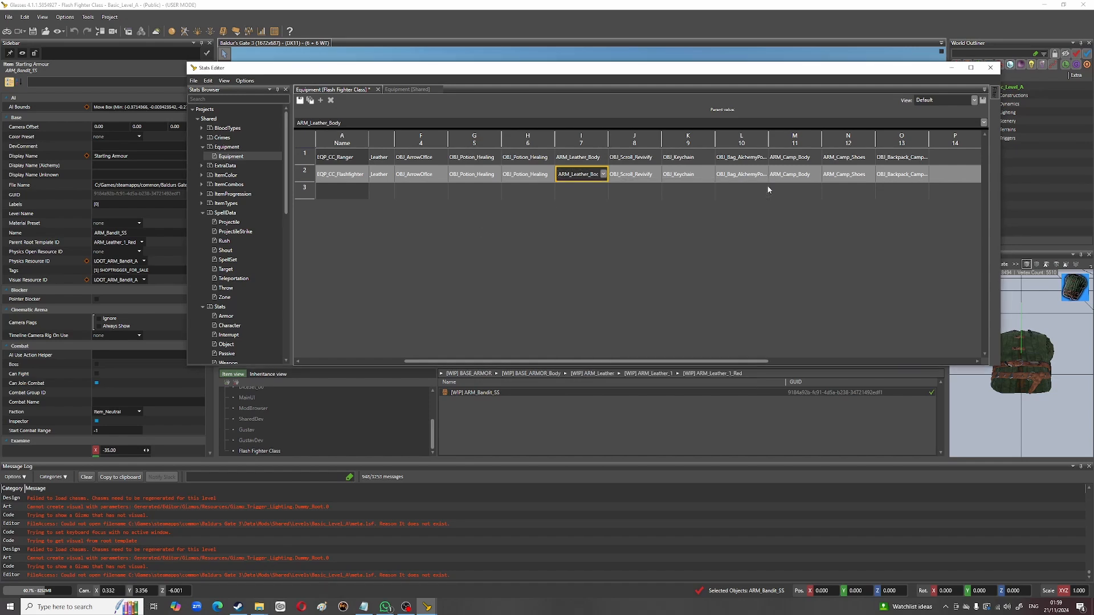
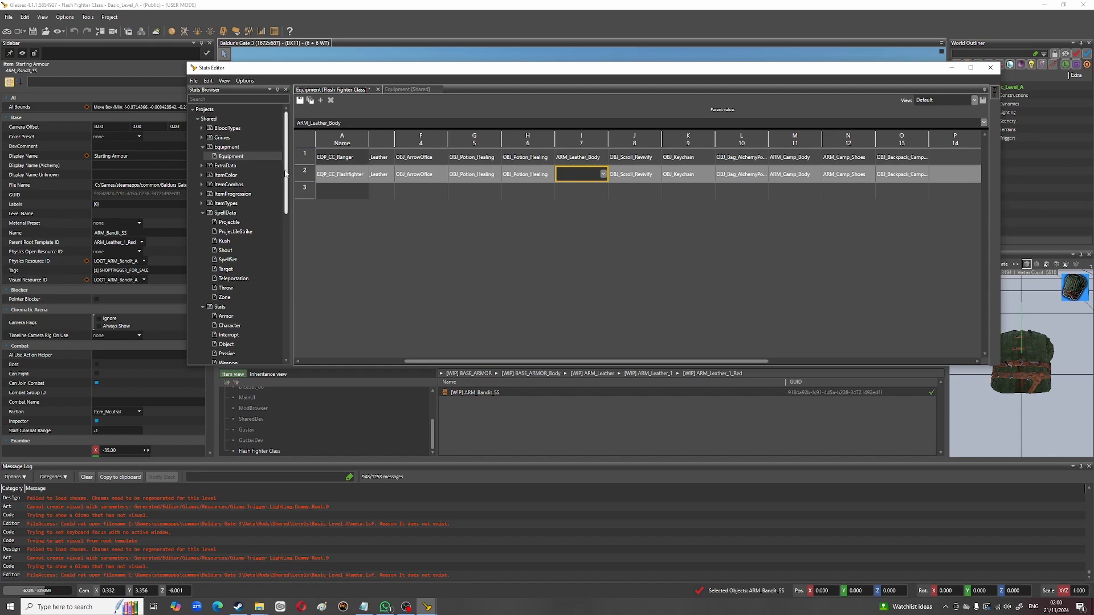
Step: Expand the Stats group of the Flash Fighter Class project in the Stats Browser and open its Armor table
drag(286, 174, 282, 352)
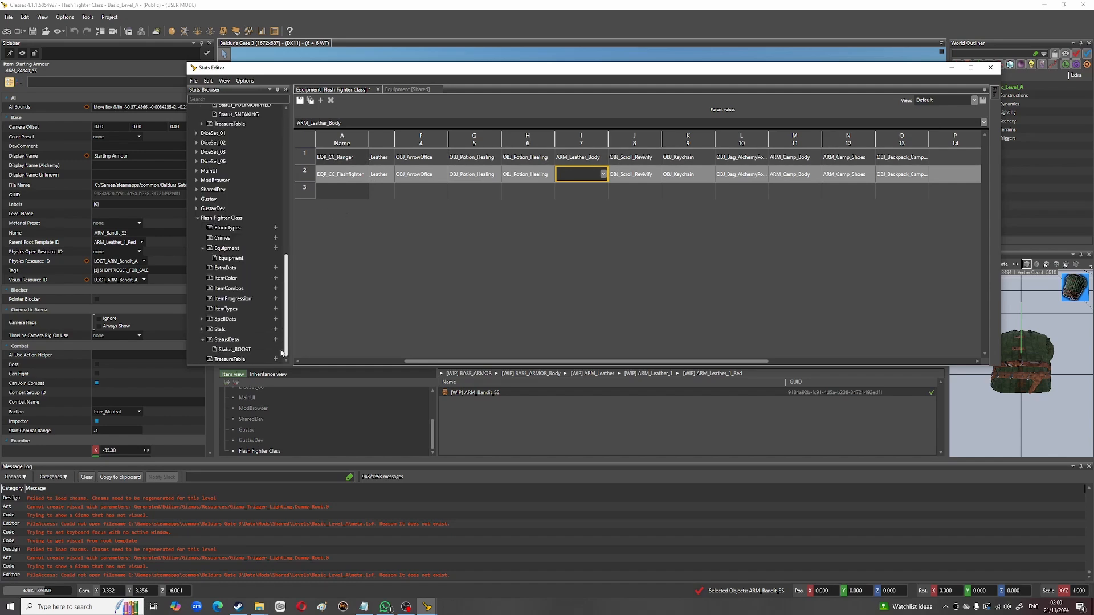
click(232, 330)
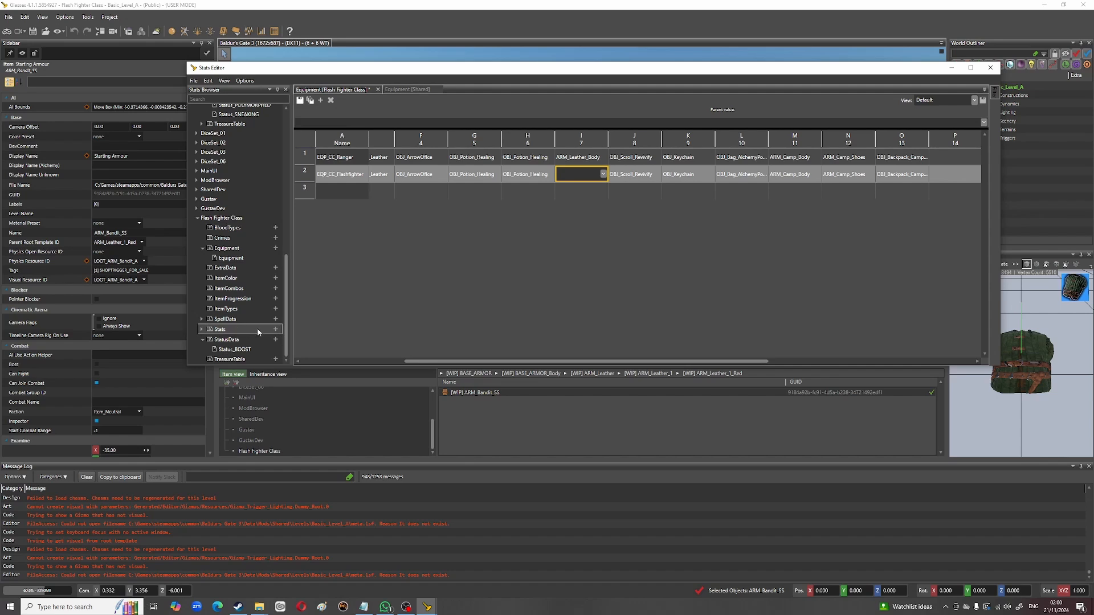
click(276, 330)
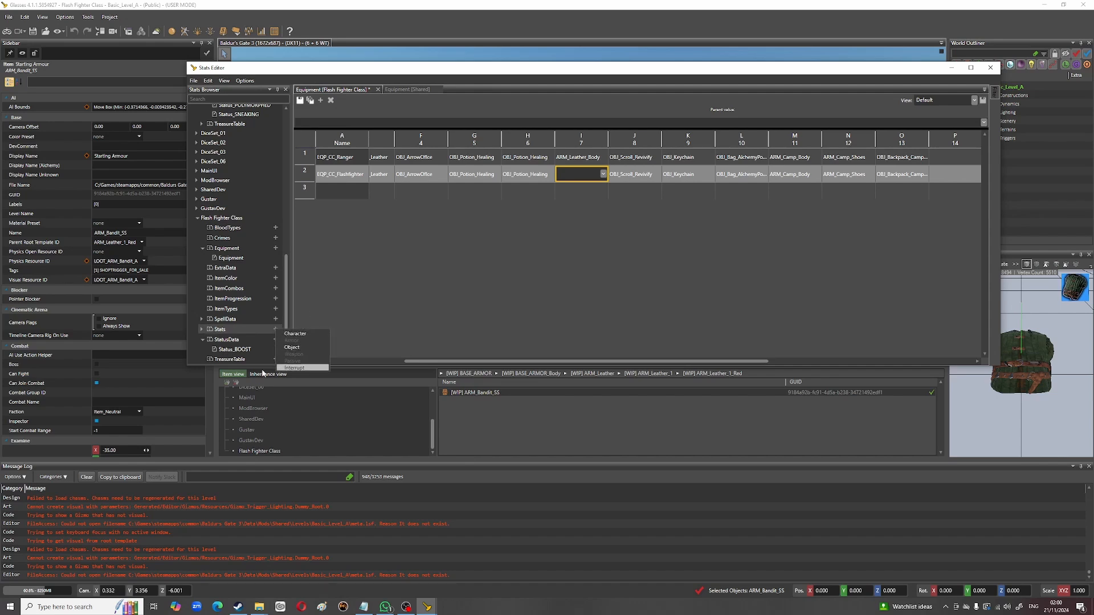
click(227, 333)
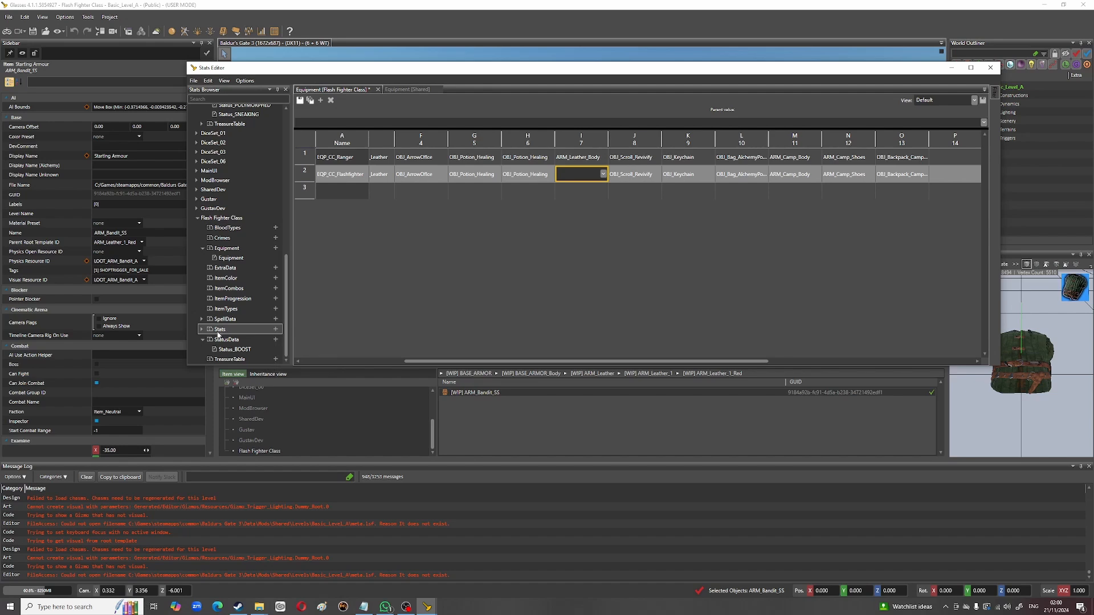
click(277, 330)
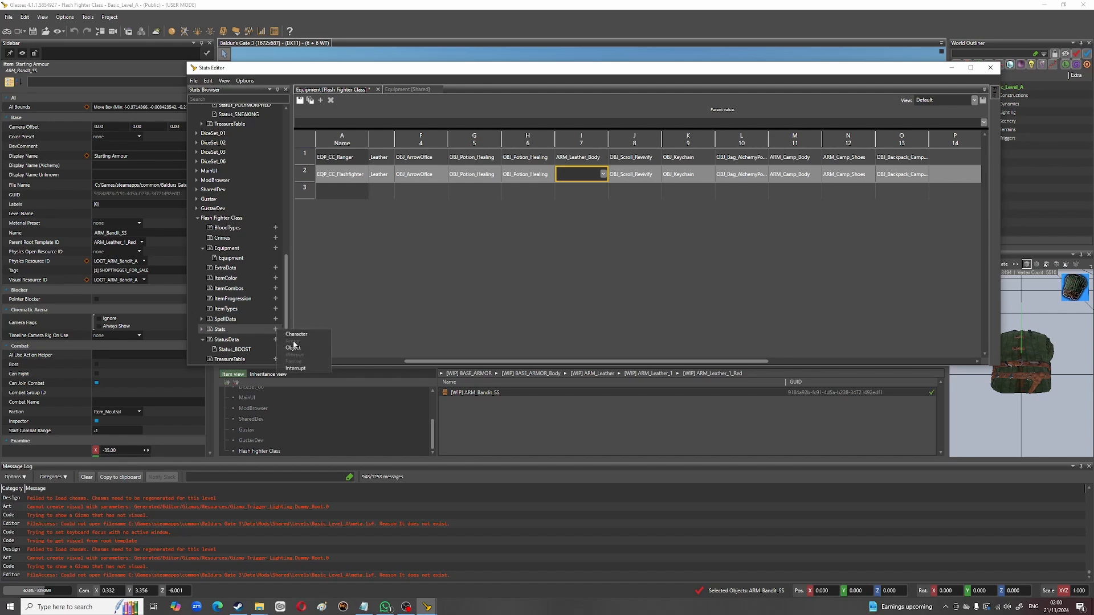
click(400, 308)
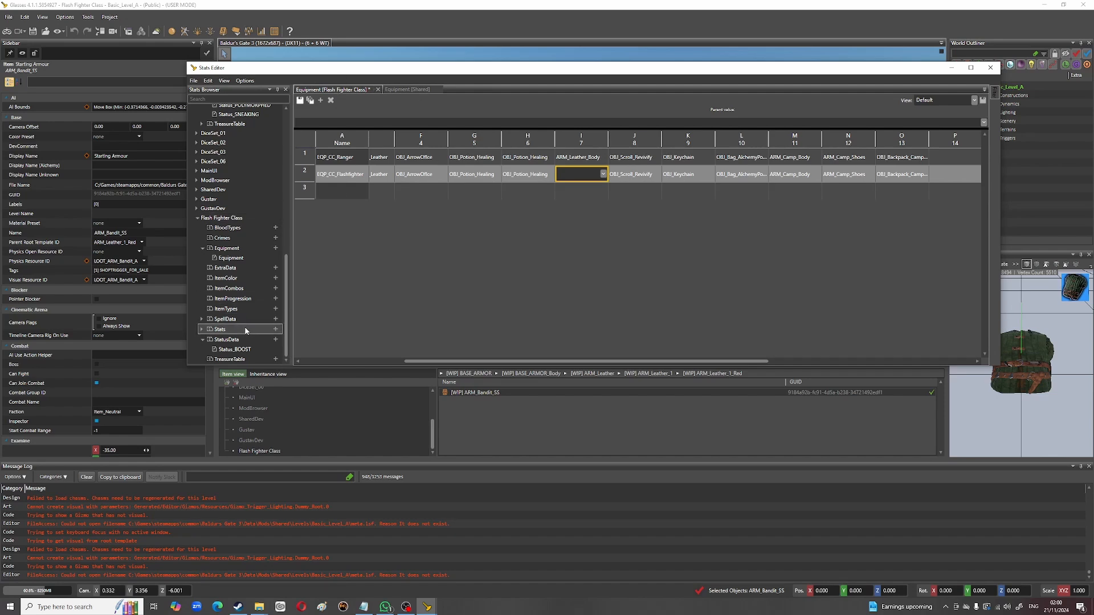
click(204, 329)
scroll(234, 316, down, 1)
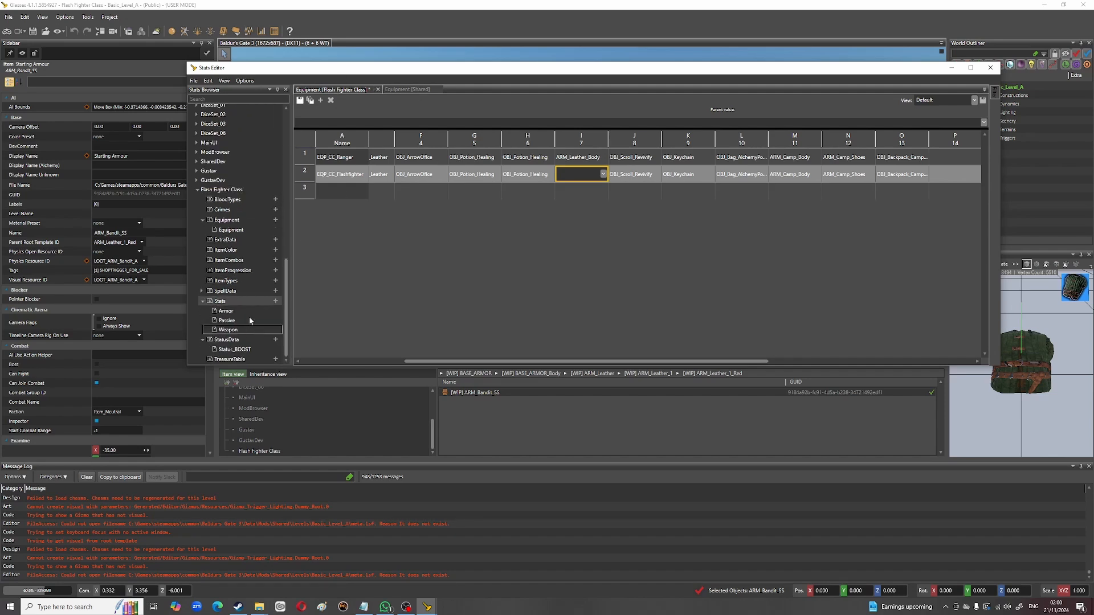
double_click(237, 313)
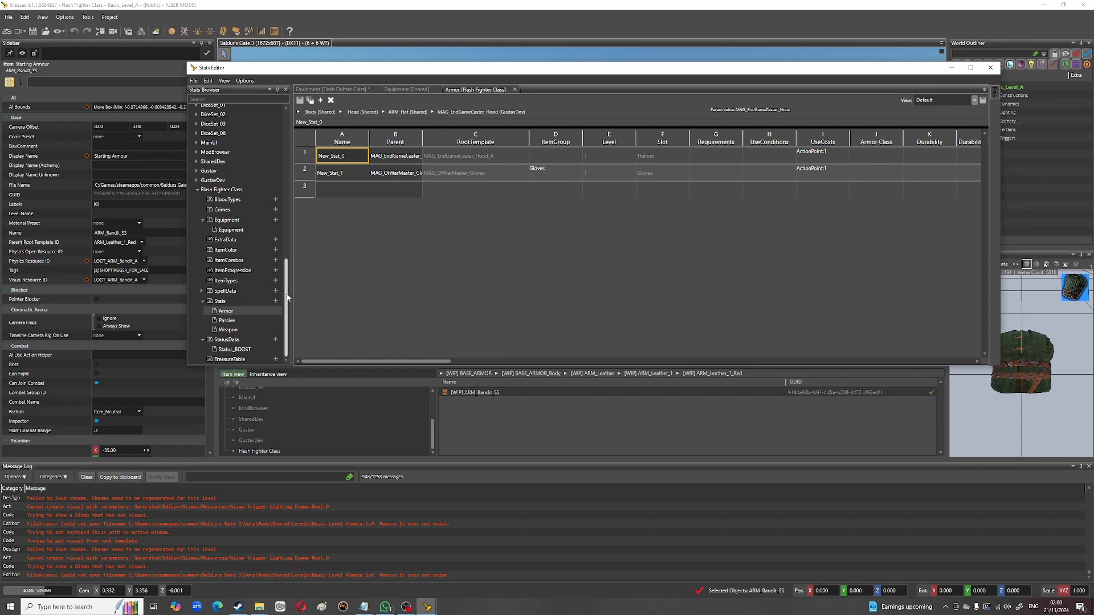
Step: Collapse the Equipment and SpellData groups of the Shared project in the Stats Browser and open that project's Armor table
scroll(287, 285, up, 7)
scroll(257, 160, up, 7)
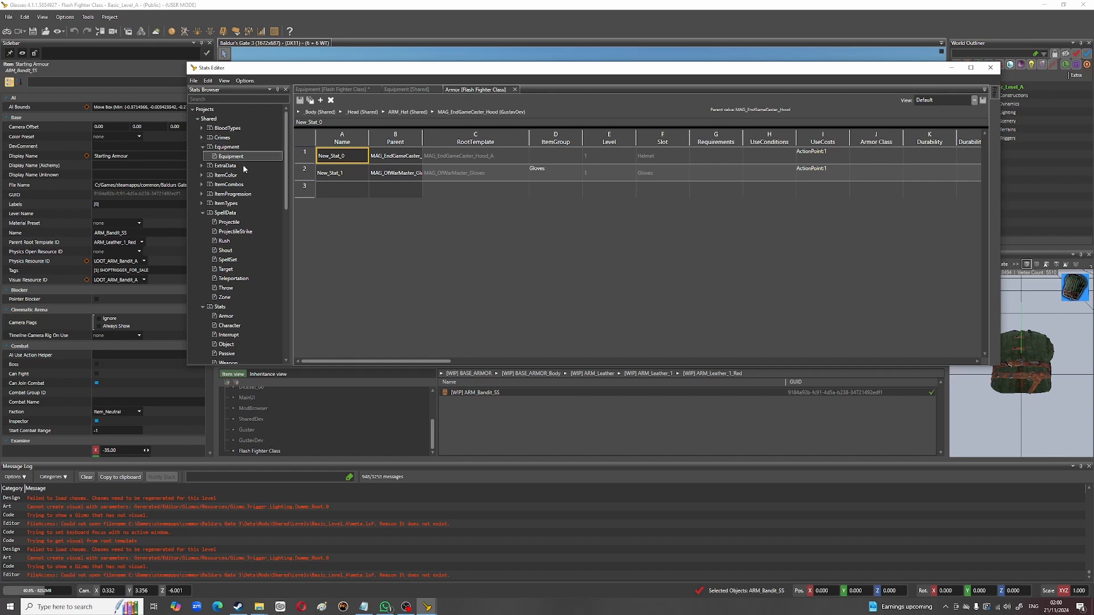
click(203, 147)
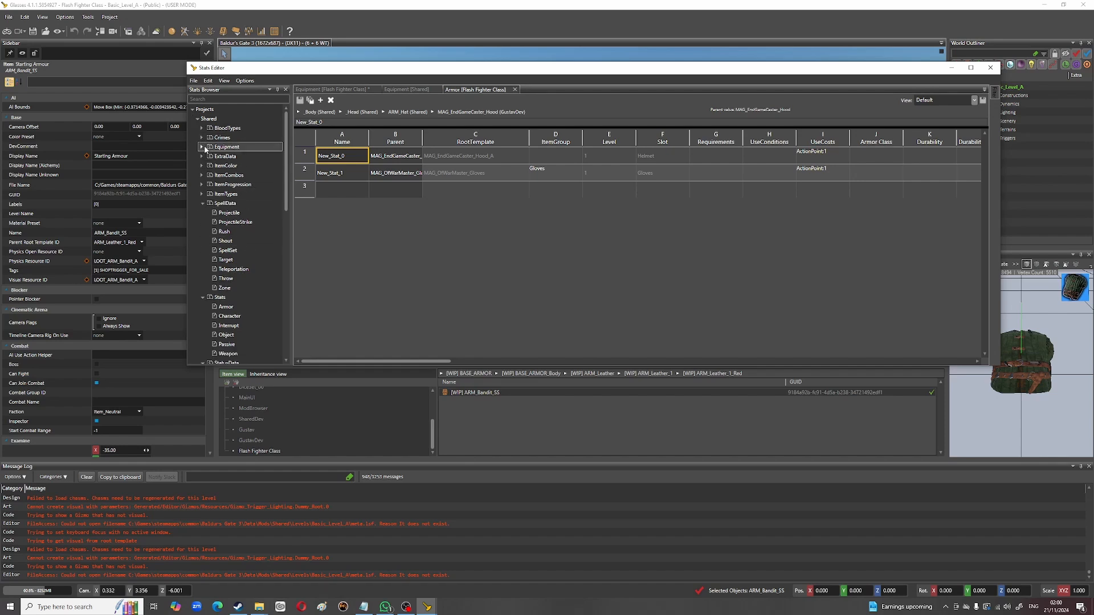
click(203, 203)
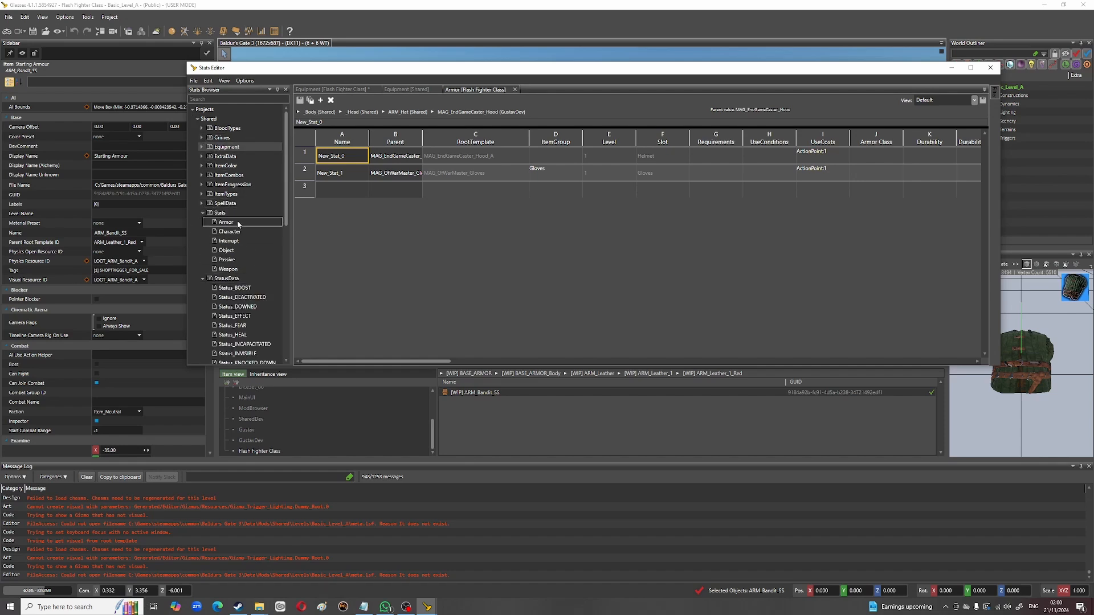
double_click(227, 223)
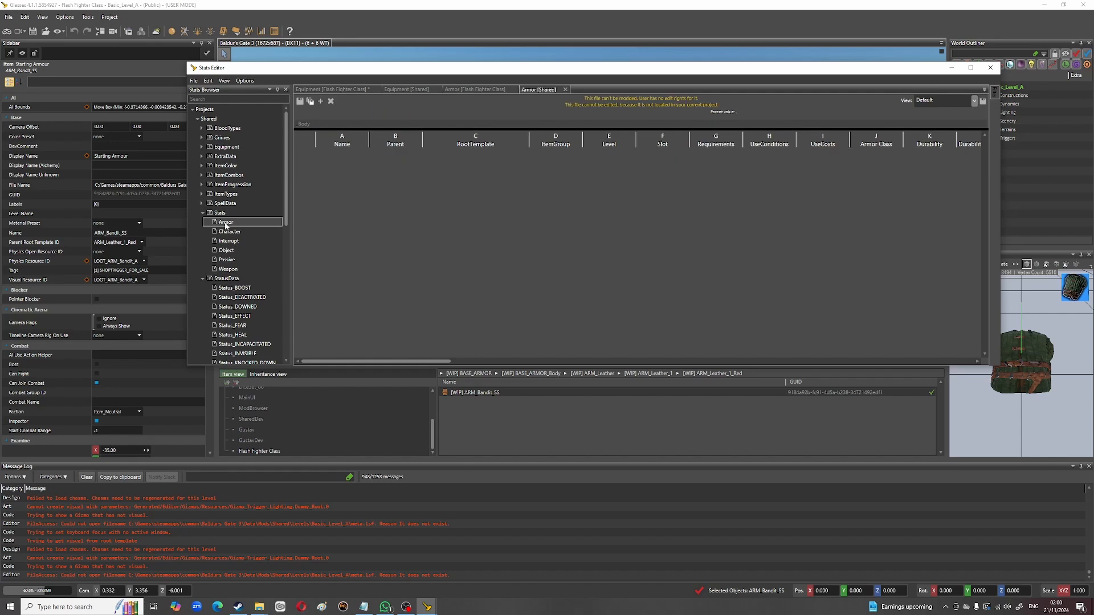
Step: Look through the Shared project's Armor table for a base body armour entry and return to its first rows
scroll(524, 205, down, 5)
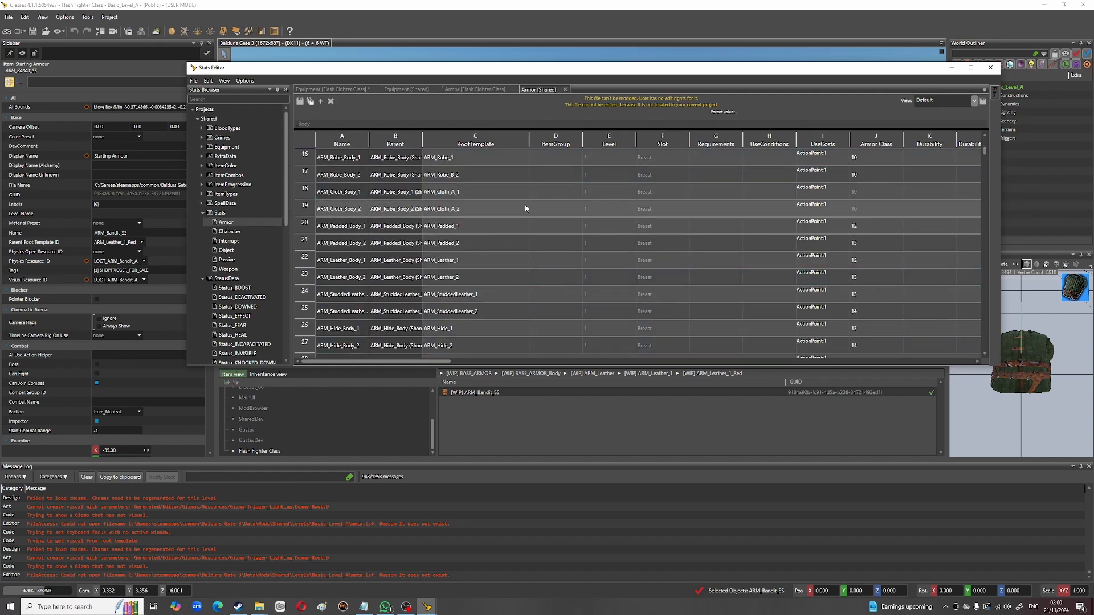
scroll(525, 208, down, 10)
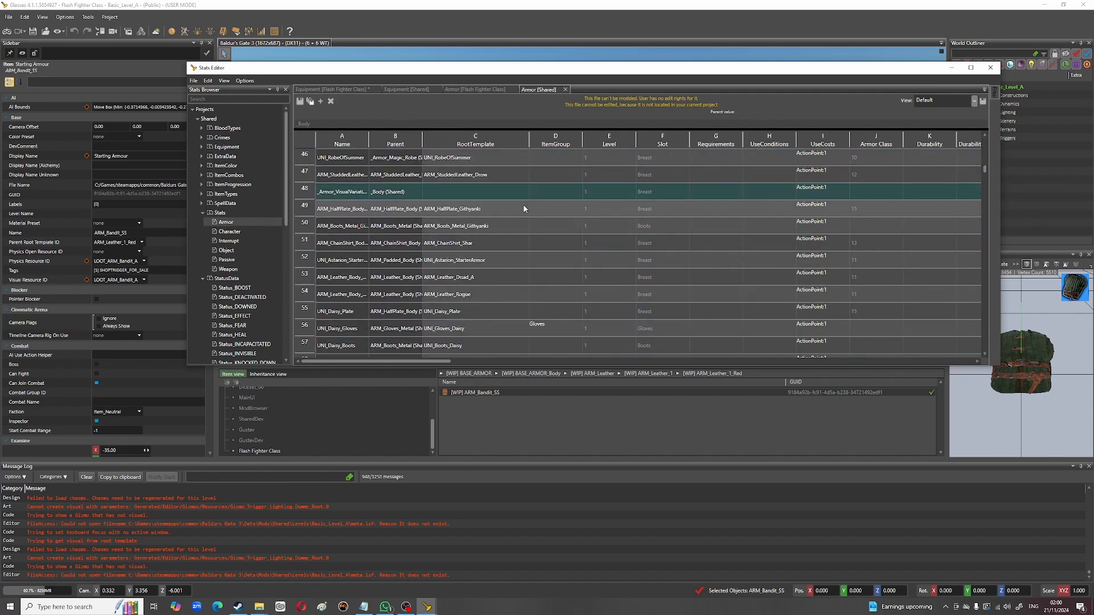
scroll(525, 208, down, 3)
scroll(507, 208, down, 8)
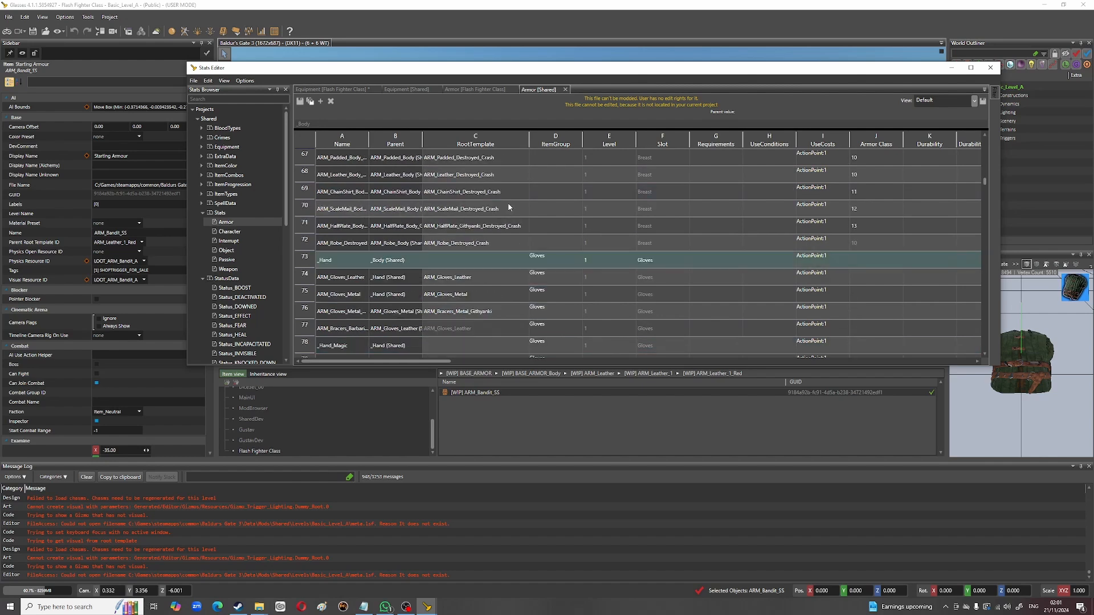
scroll(469, 245, down, 12)
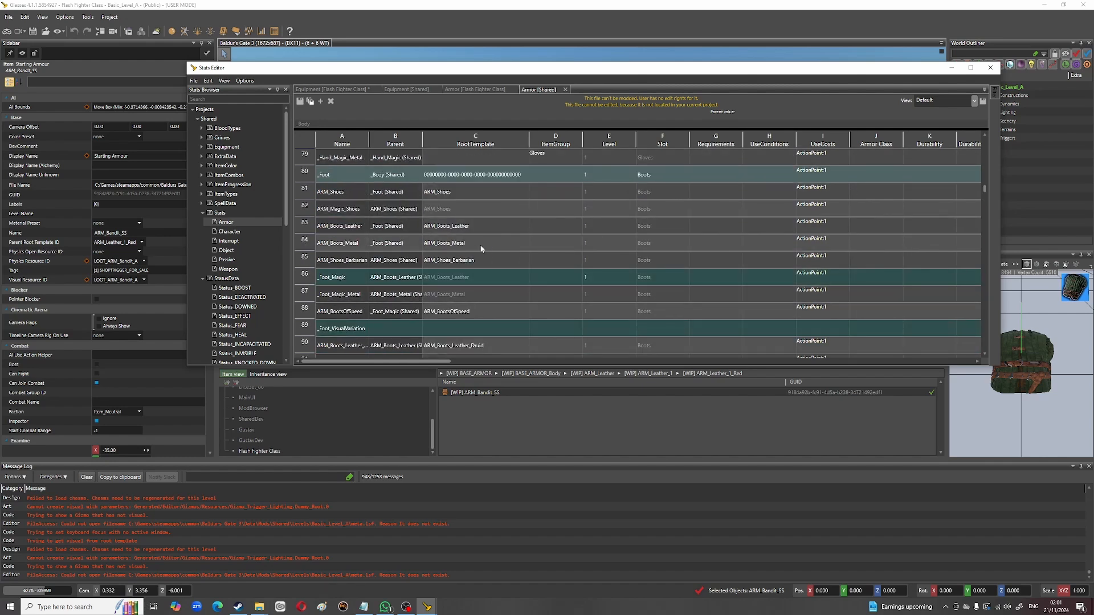
scroll(482, 249, down, 5)
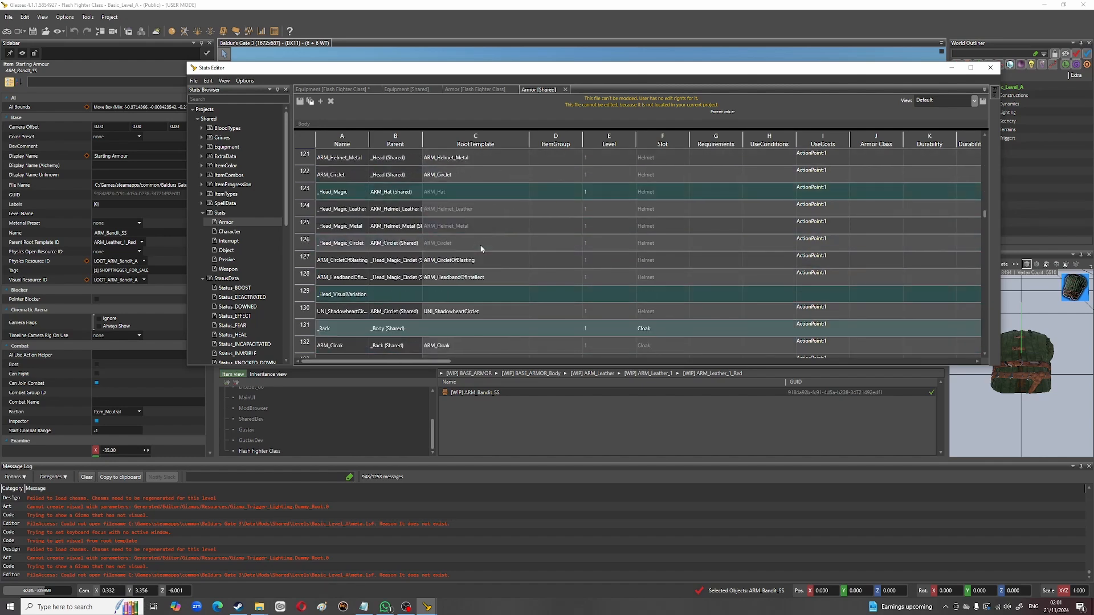
scroll(481, 249, down, 20)
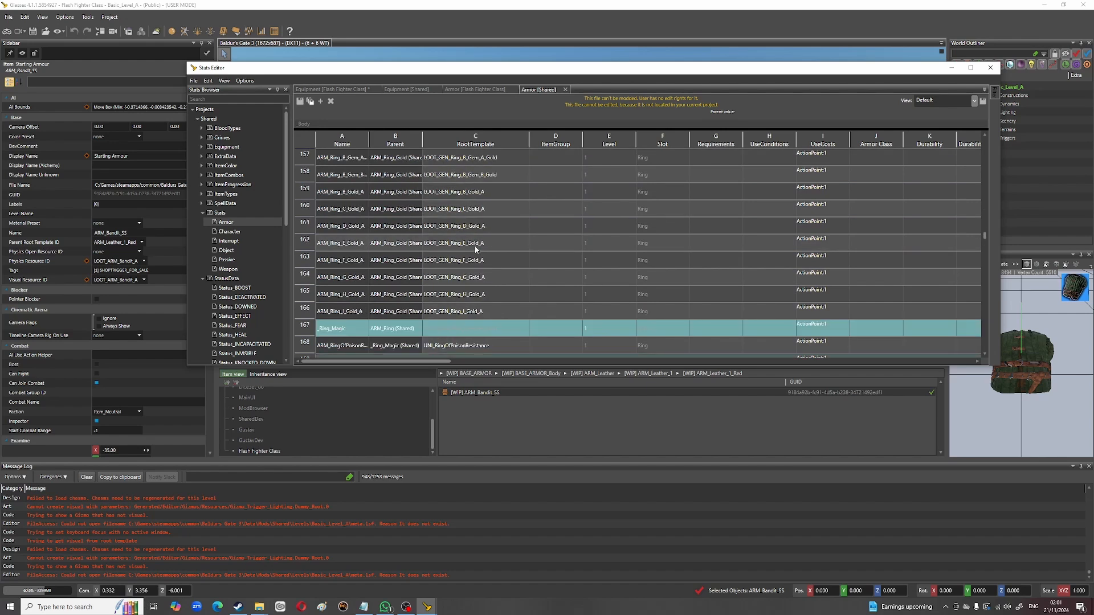
scroll(468, 253, down, 13)
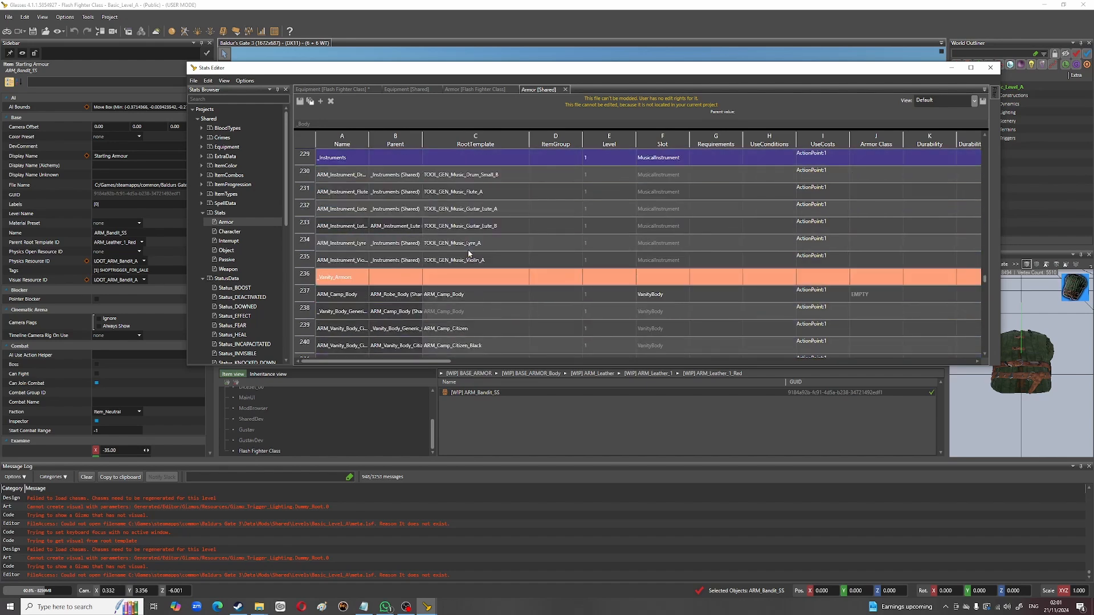
scroll(467, 253, down, 2)
scroll(469, 253, down, 20)
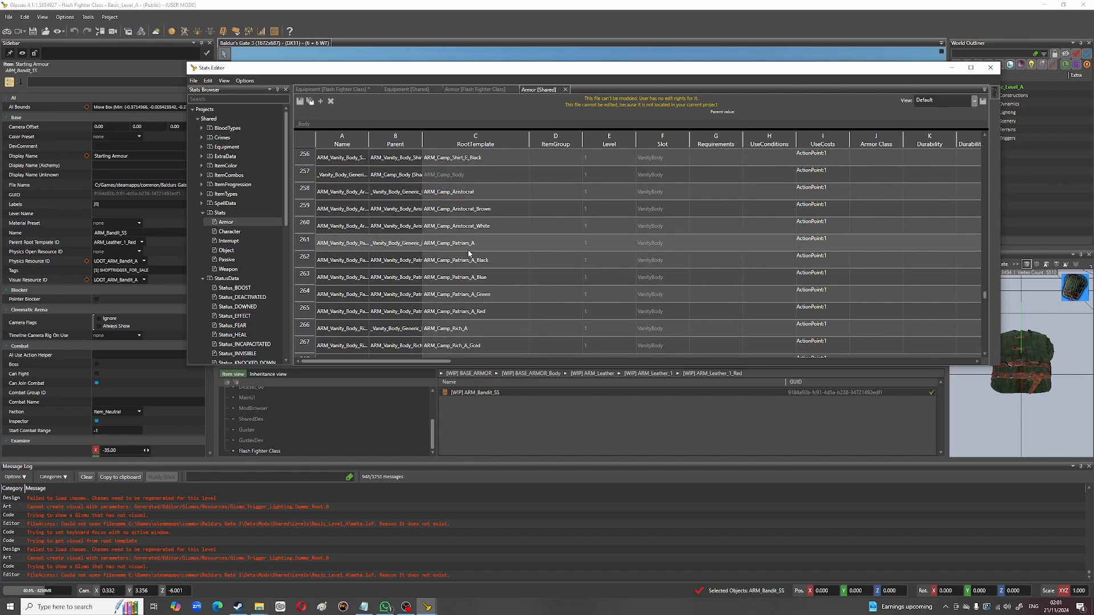
scroll(466, 258, up, 11)
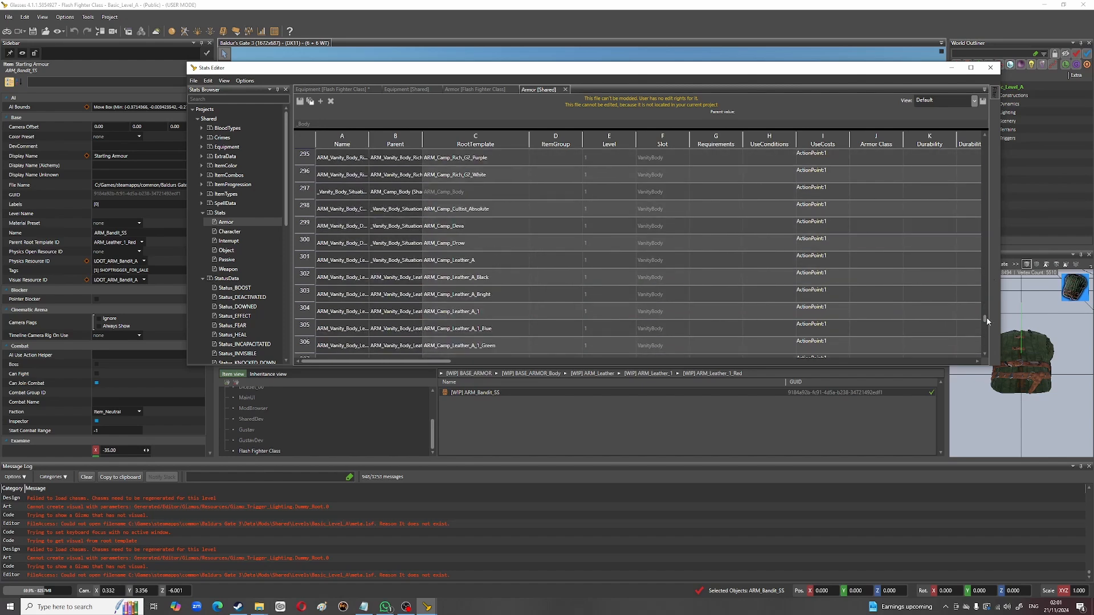
drag(987, 318, 982, 245)
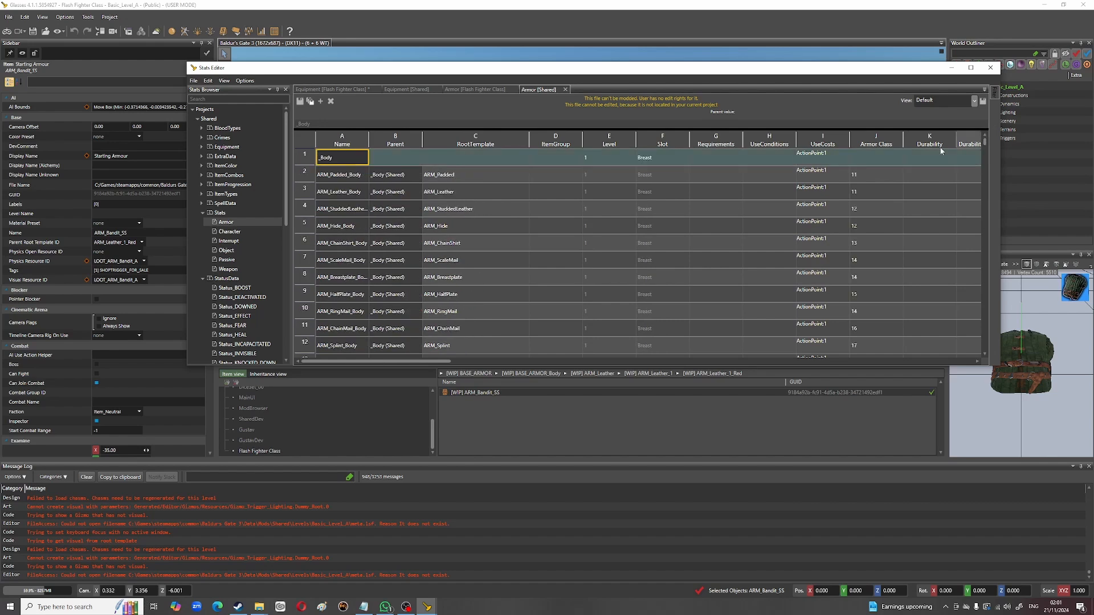
Step: Override the ARM_Leather_Body entry of the Shared Armor table in the Flash Fighter Class project
click(350, 191)
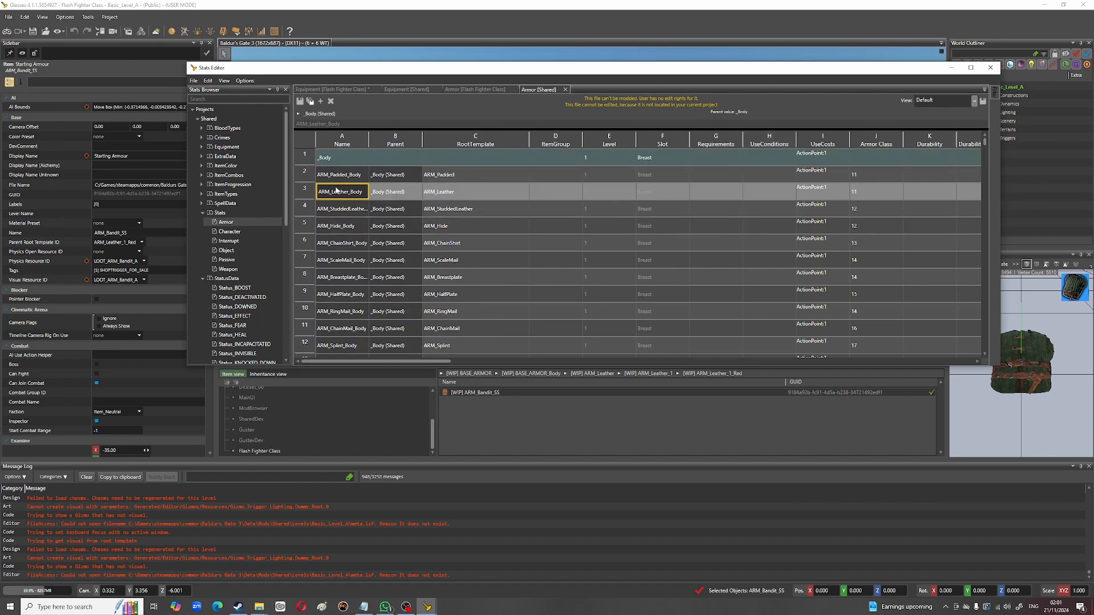
right_click(308, 192)
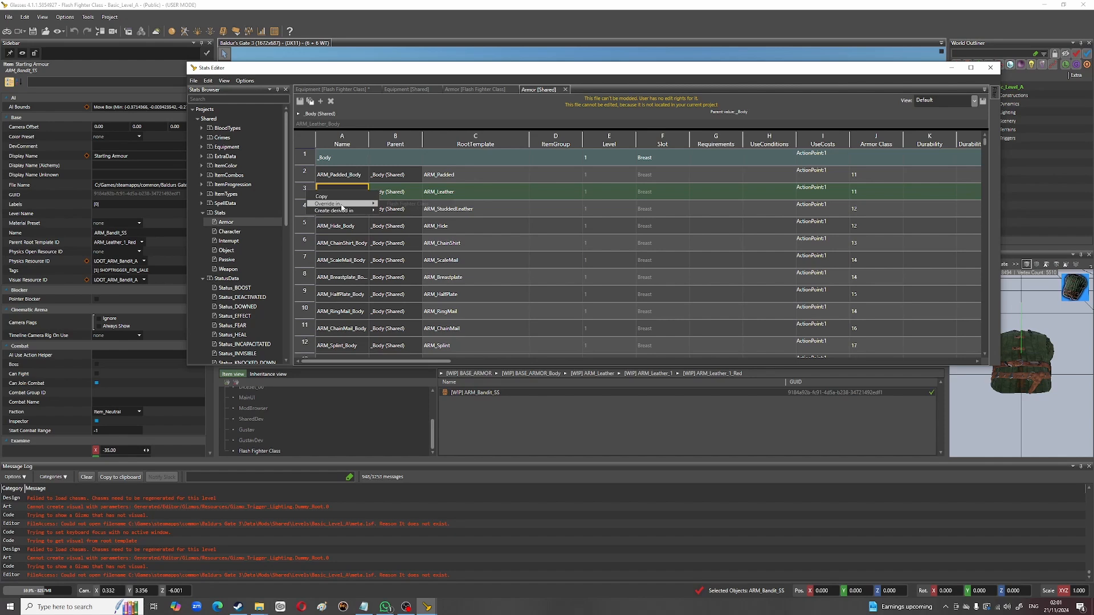
mouse_move(334, 204)
click(403, 203)
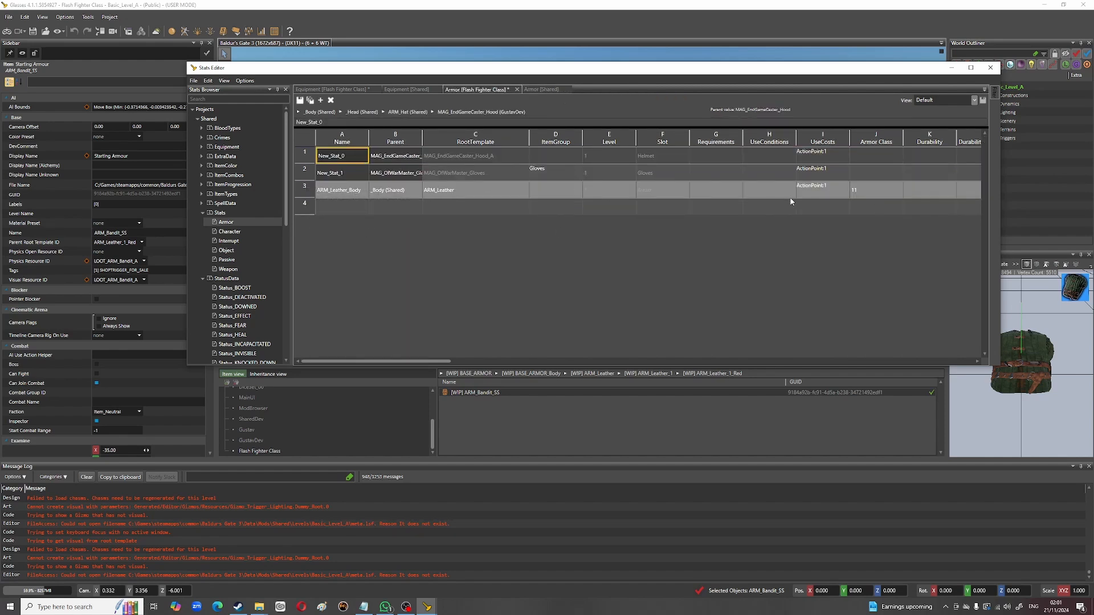
Step: Rename the overridden ARM_Leather_Body entry in the Flash Fighter Class Armor table as ARM_Leather_FF
drag(414, 362, 468, 360)
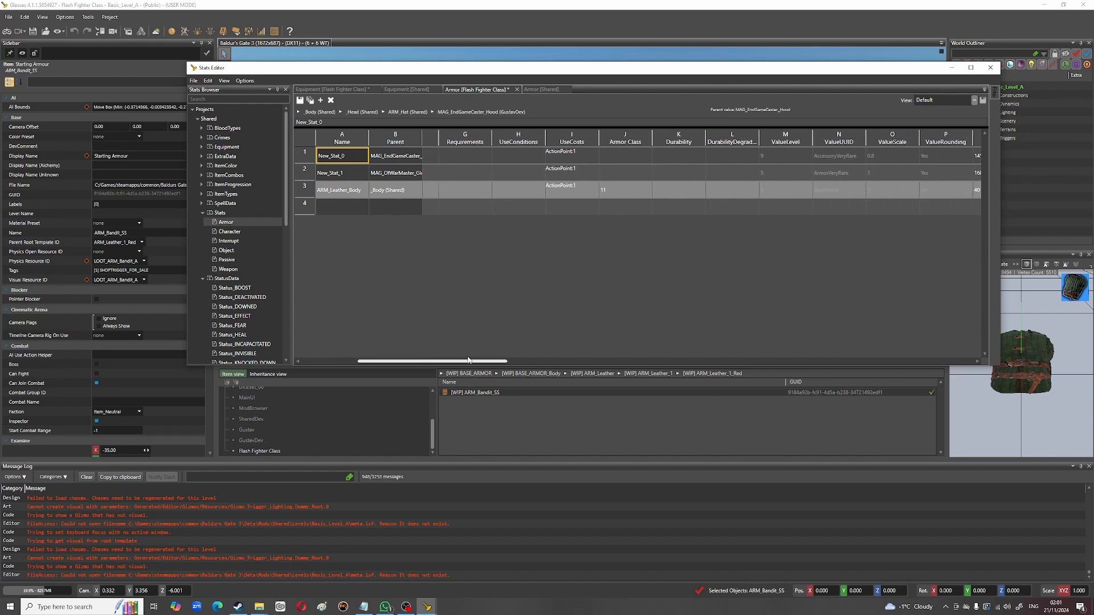
click(623, 156)
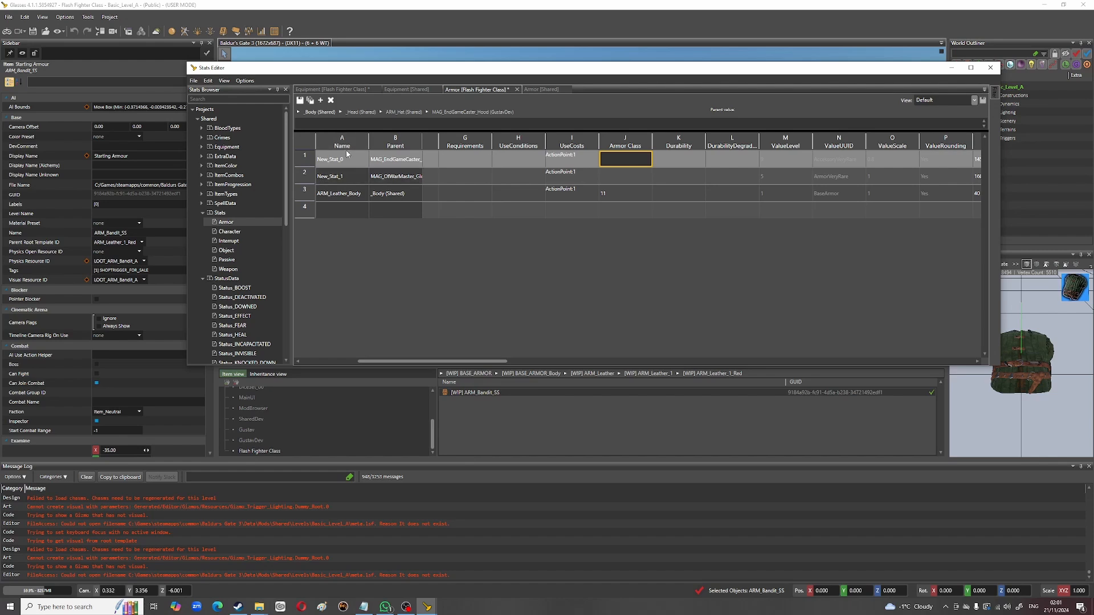
click(350, 210)
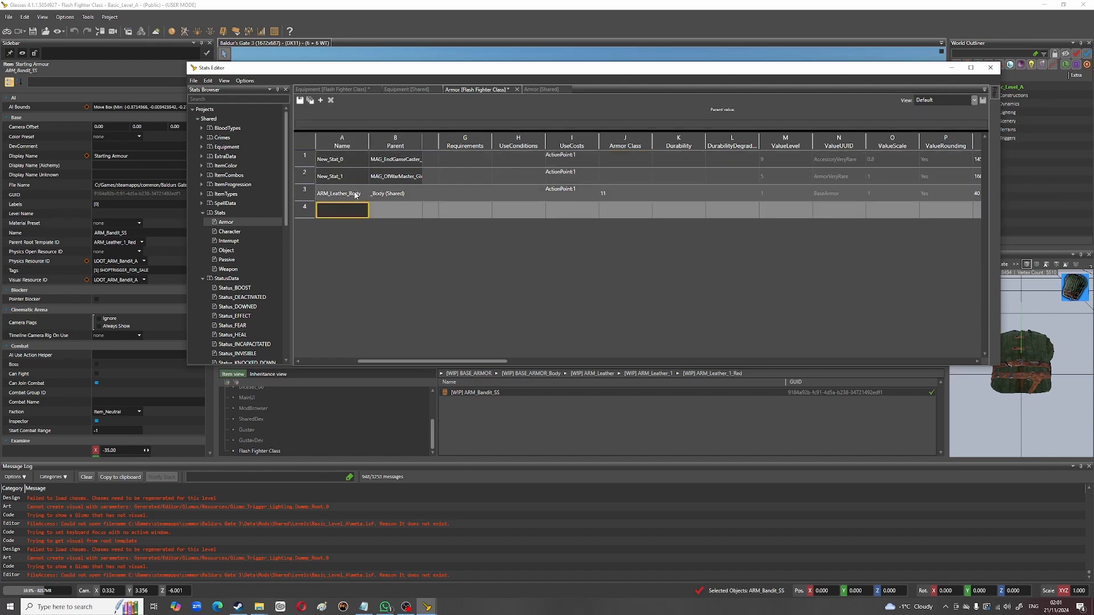
double_click(356, 193)
click(366, 195)
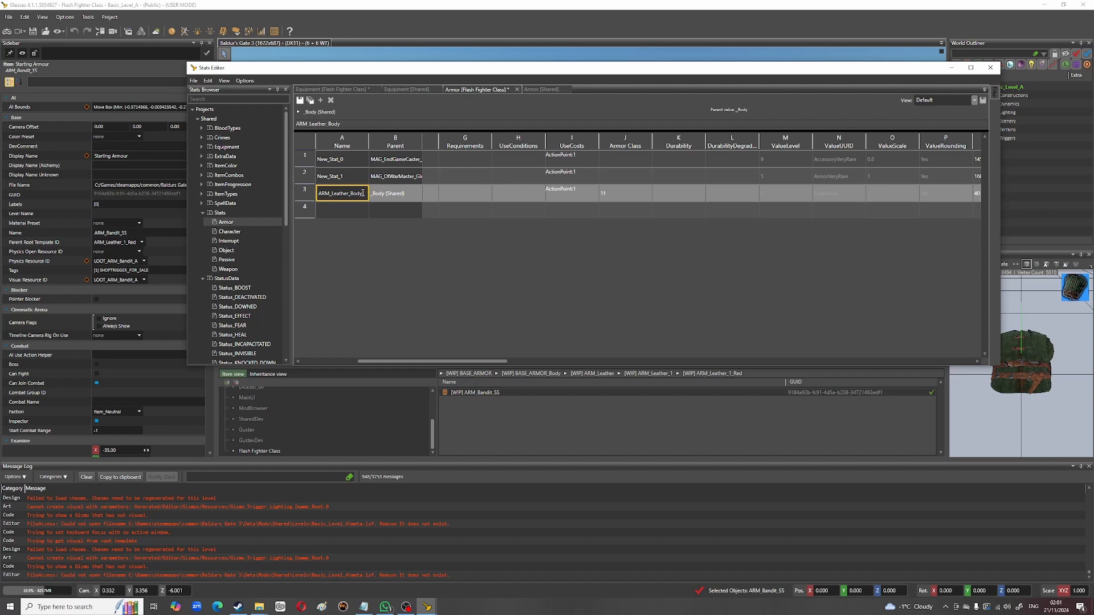
drag(362, 194, 353, 194)
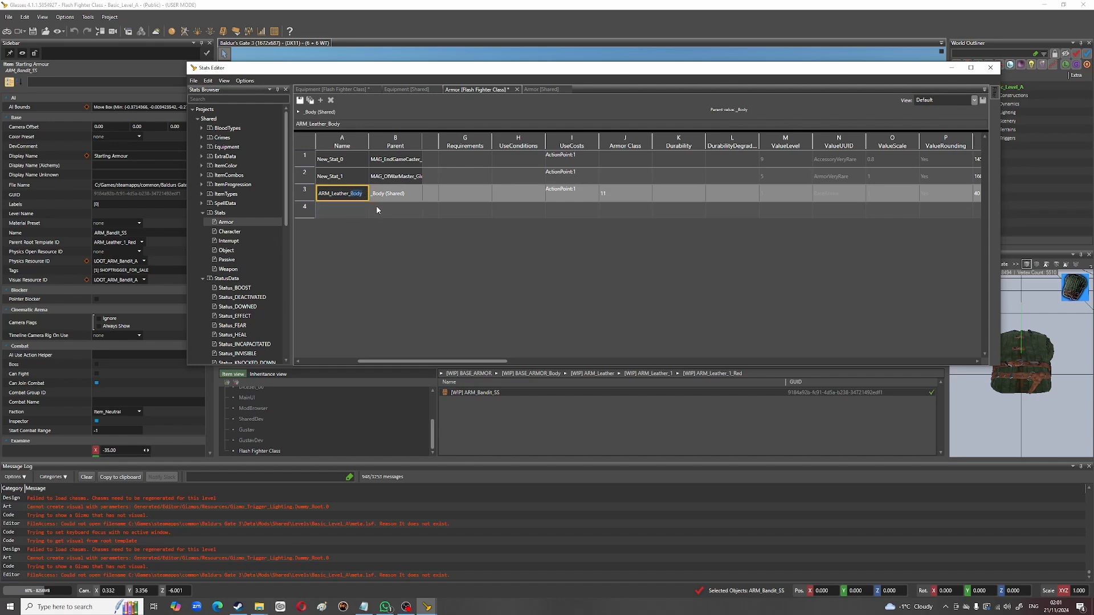
text(SS)
key(BackSpace)
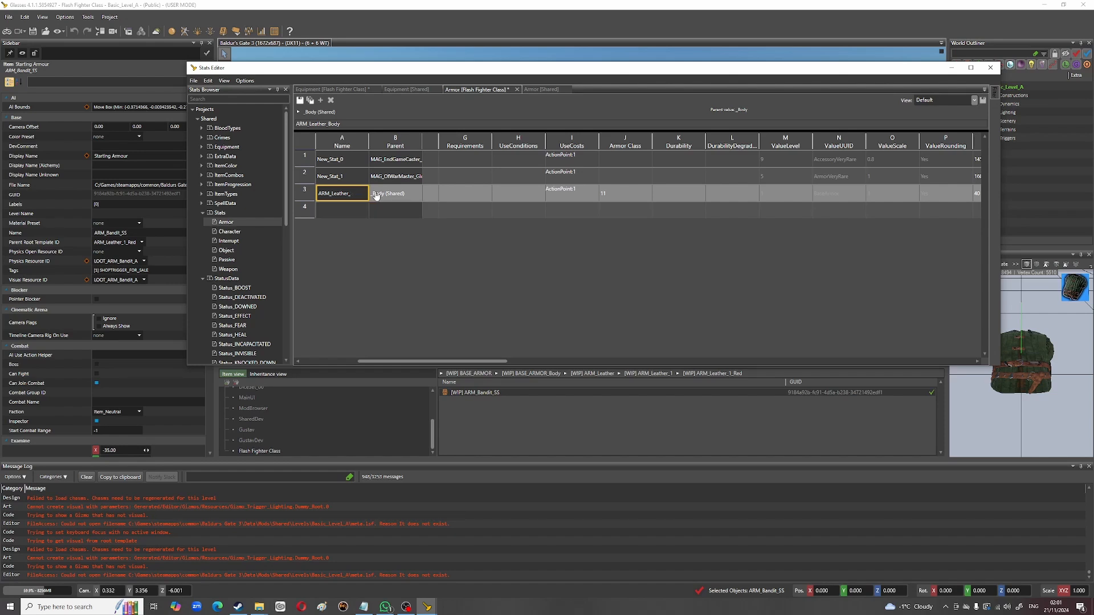
text(FF)
click(489, 206)
click(507, 193)
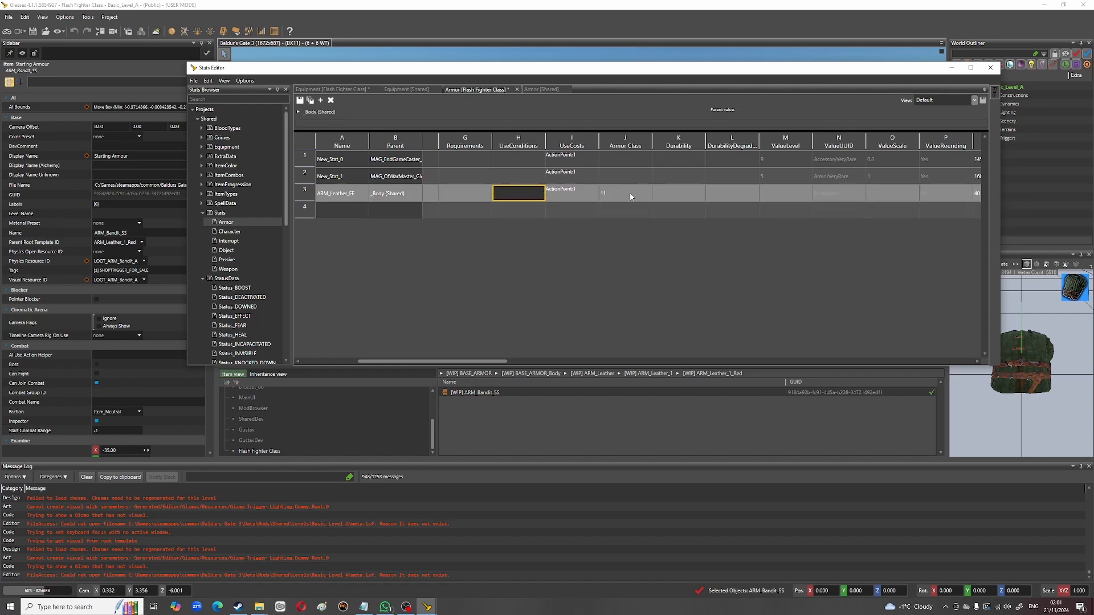
Step: Set the Armor Class of the ARM_Leather_FF entry to 12
click(631, 196)
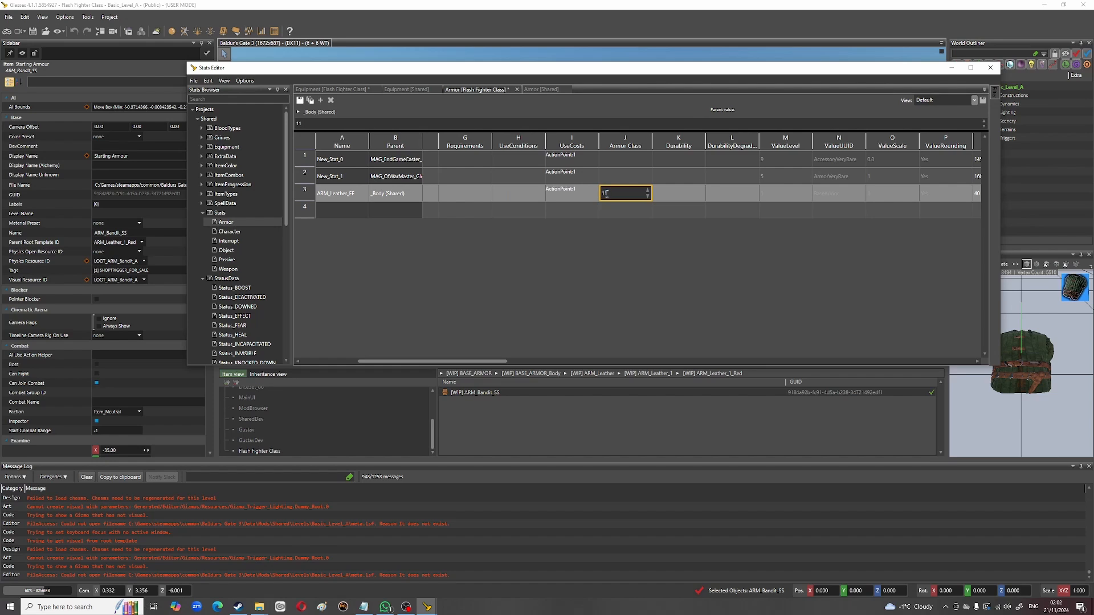
text(12)
click(682, 214)
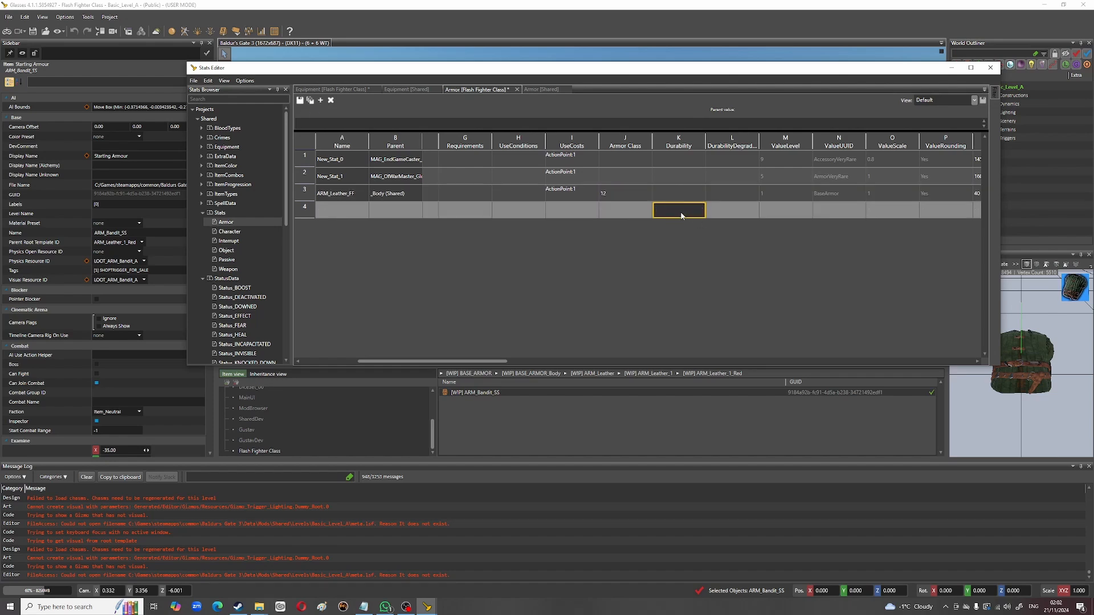
Step: Review the remaining columns of the ARM_Leather_FF row and compare its BoostsOnEquip and PassivesOnEquip cells with the New_Stat_1 row
drag(438, 361, 513, 195)
click(676, 200)
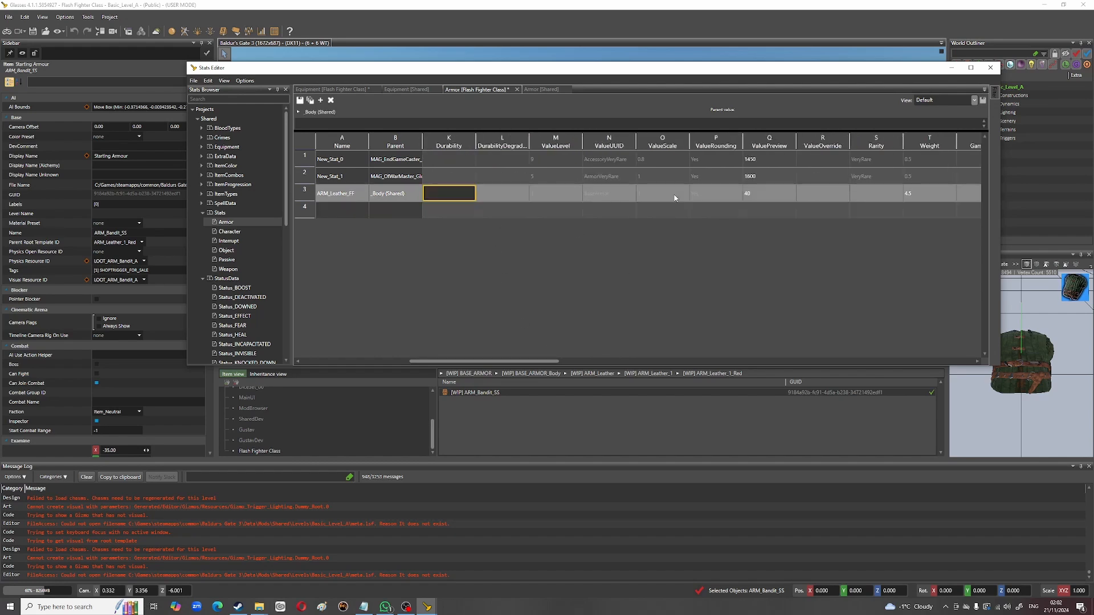
drag(470, 361, 929, 370)
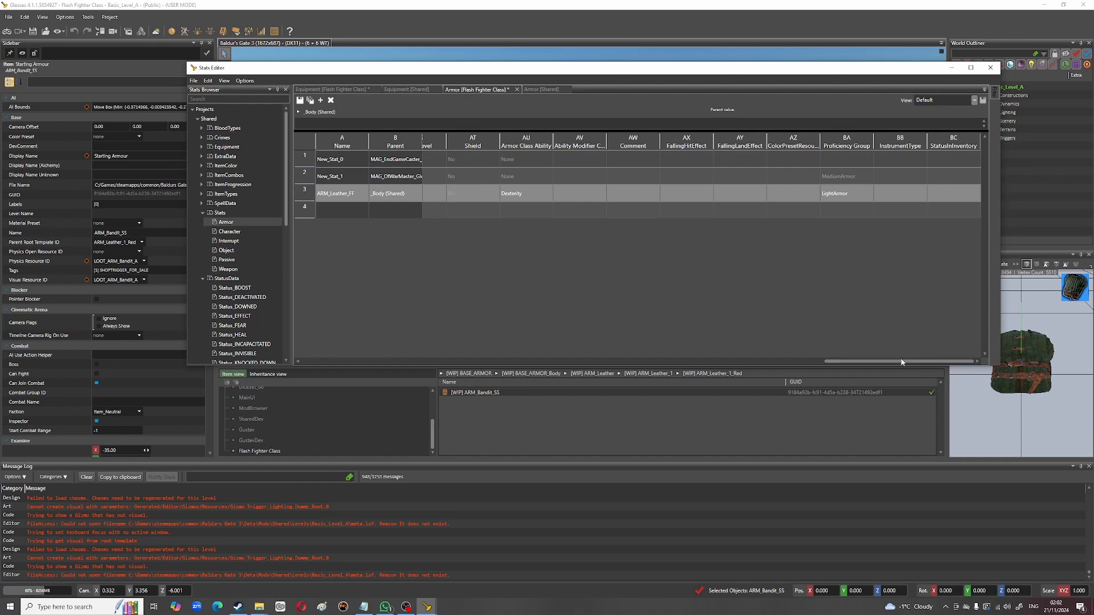
drag(895, 362, 634, 258)
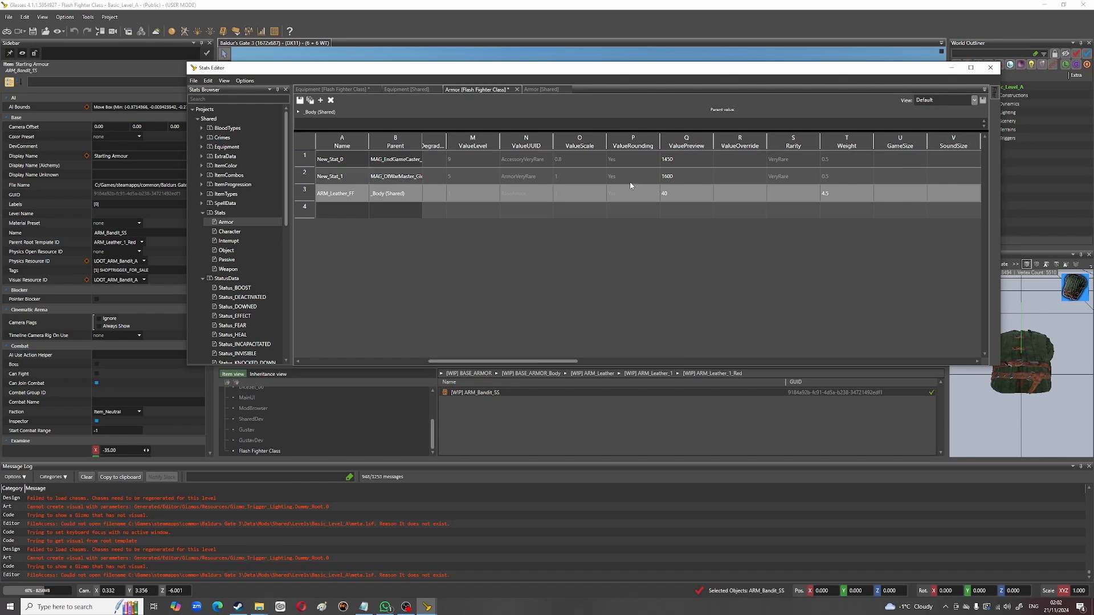
drag(527, 371, 696, 368)
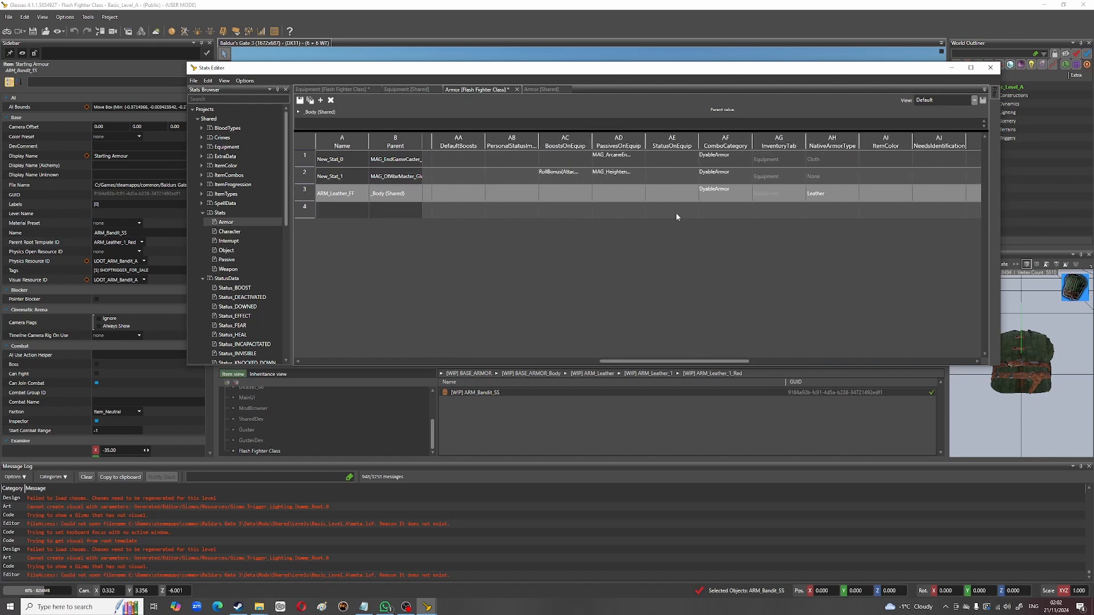
click(617, 175)
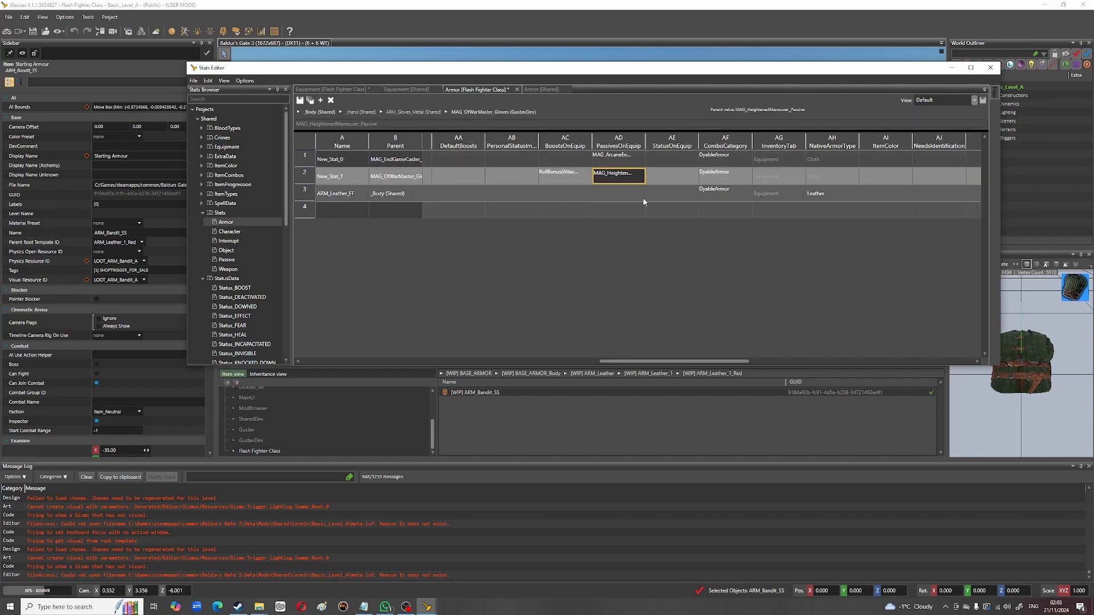
click(616, 194)
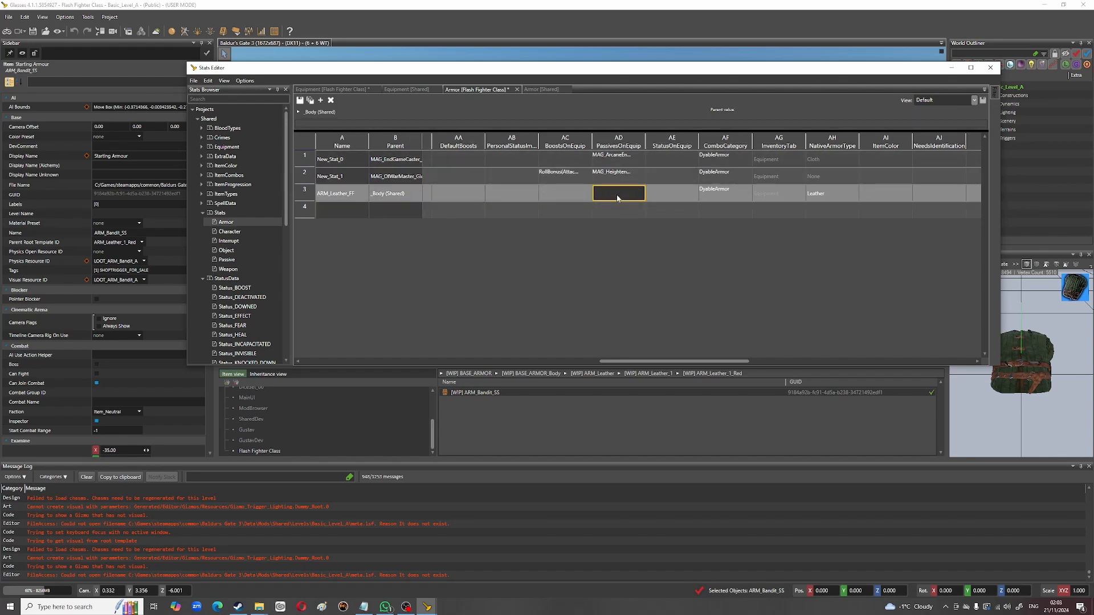
click(565, 193)
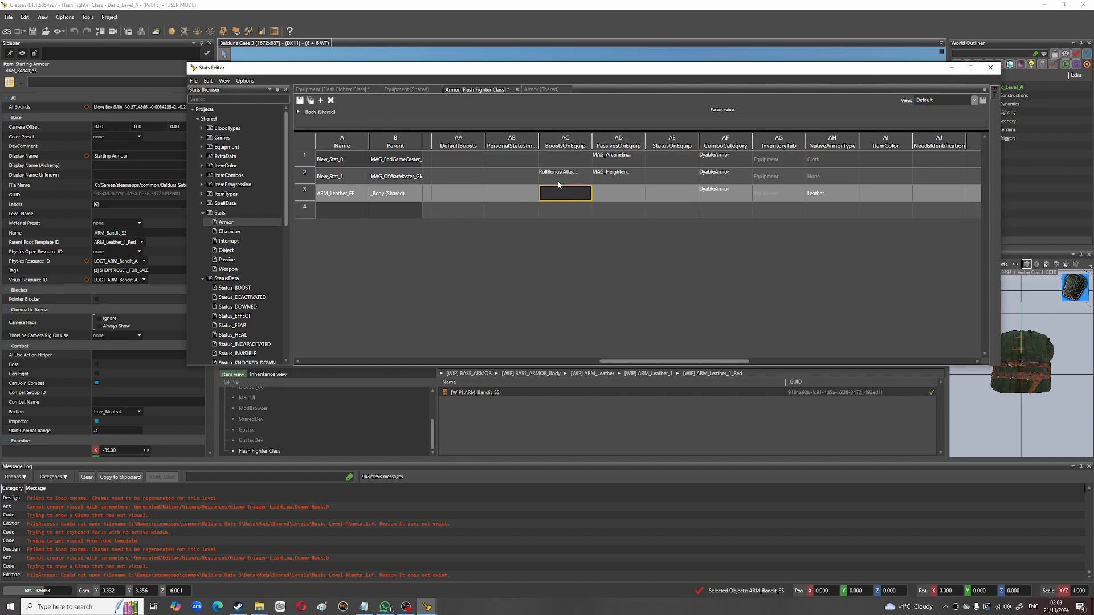
Step: Copy the BoostsOnEquip value RollBonus(Attack, 1) from the New_Stat_1 row into the ARM_Leather_FF row
click(559, 180)
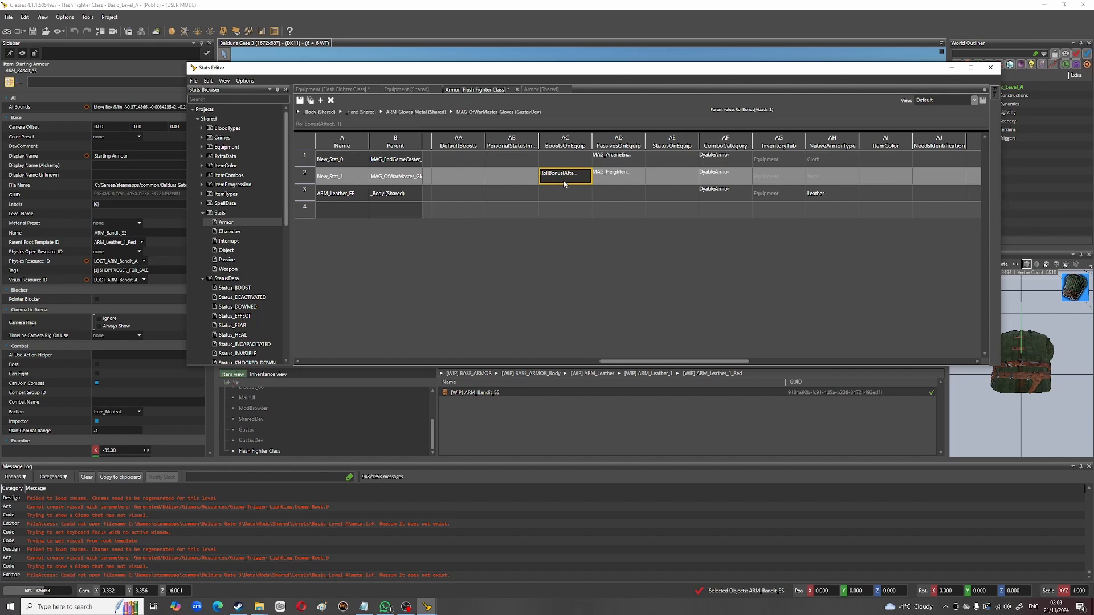
drag(348, 126, 297, 124)
key(ctrl+c)
right_click(323, 124)
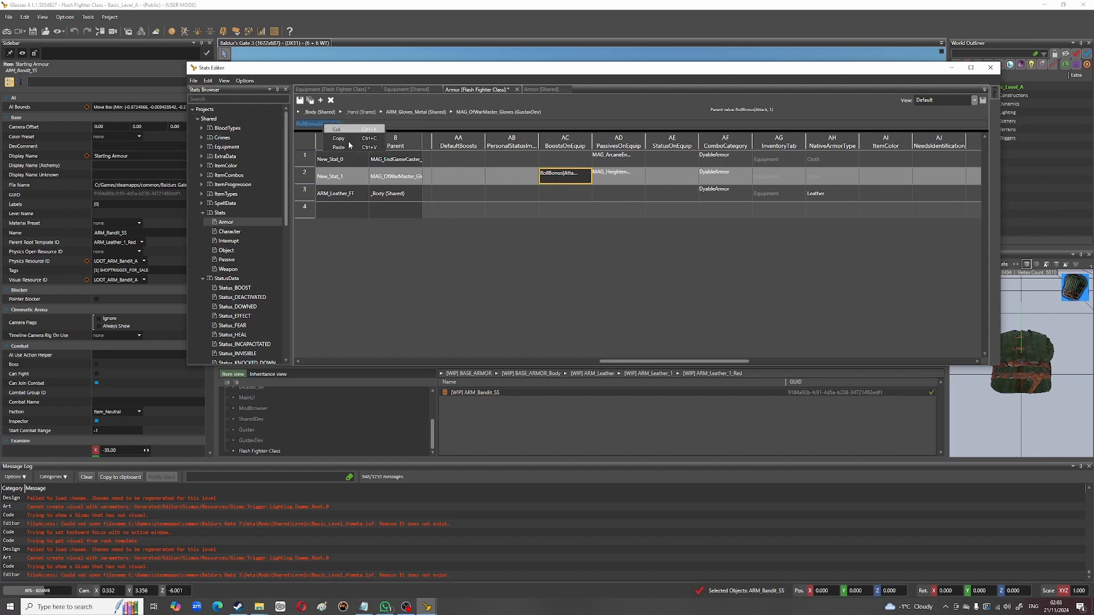
click(353, 141)
click(565, 194)
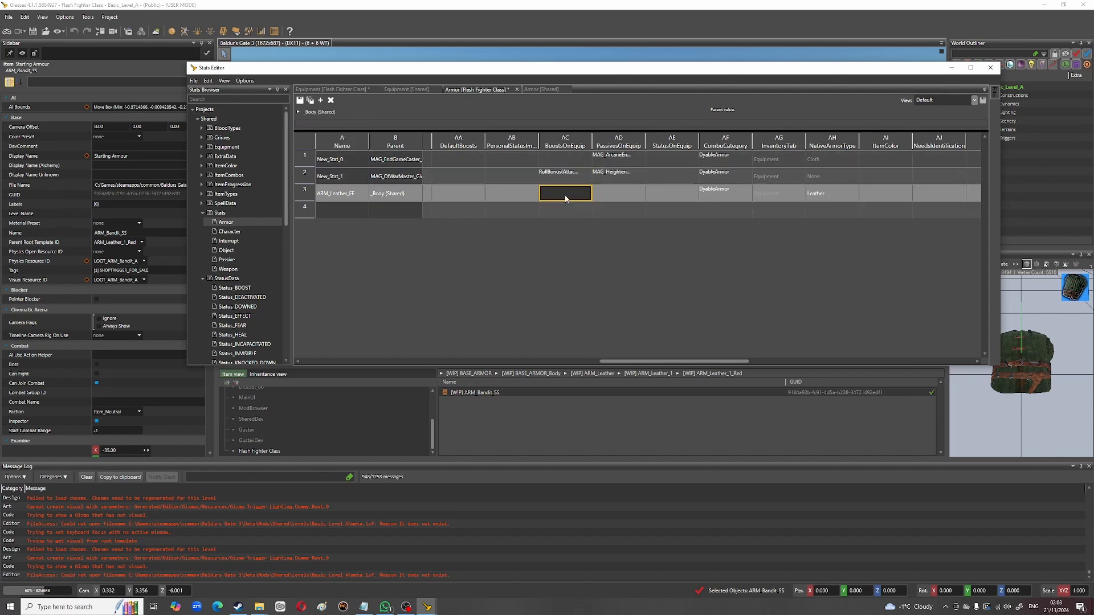
right_click(566, 195)
click(587, 240)
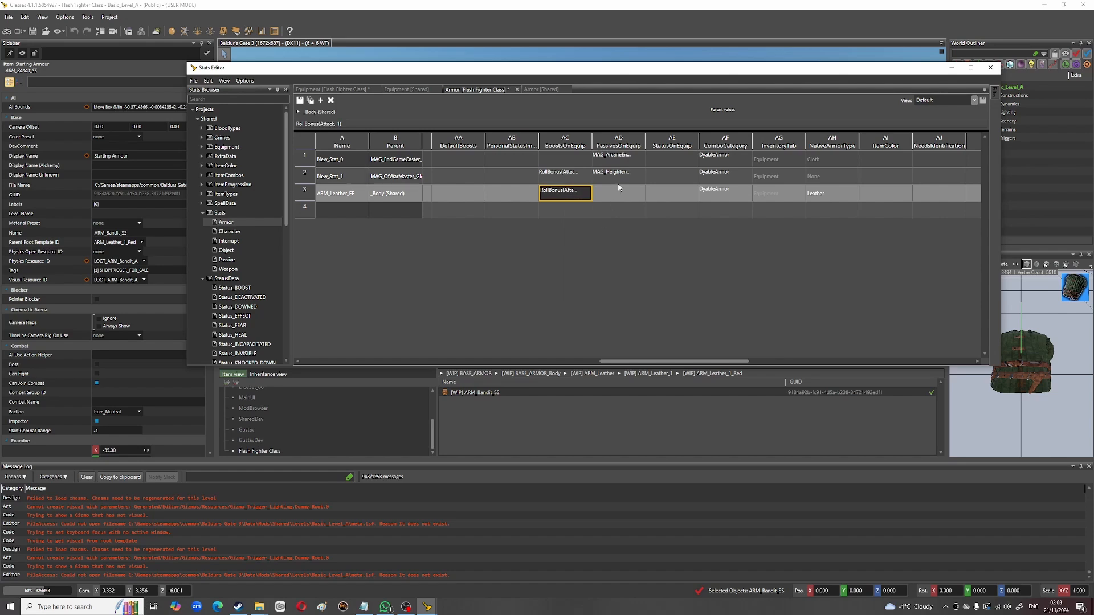
Step: Select the PassivesOnEquip value in the New_Stat_1 row
click(619, 177)
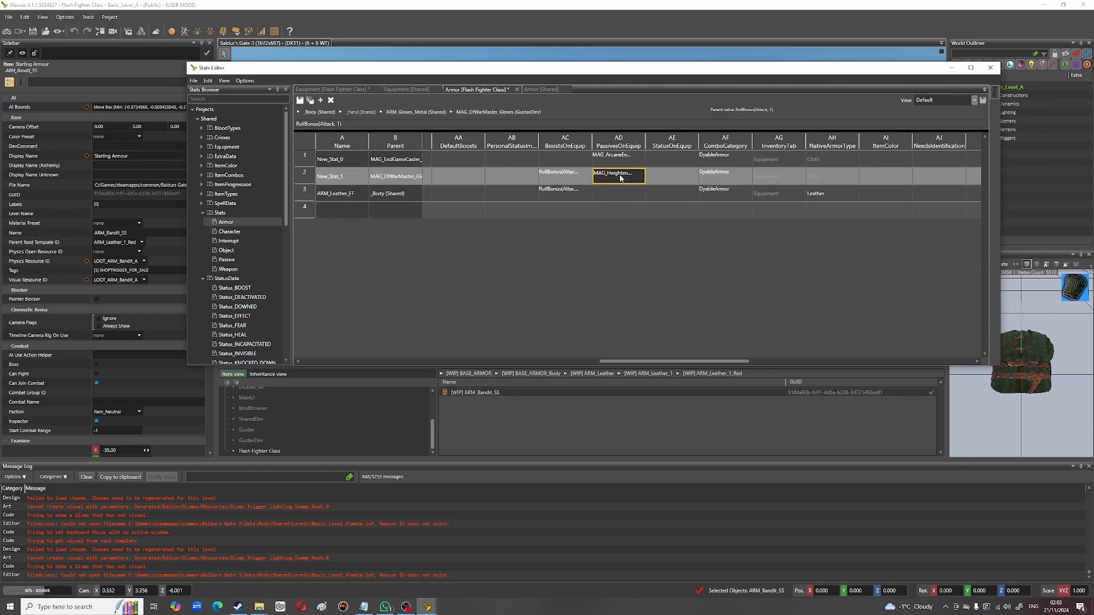
Step: Copy MAG_HeightenedManeuver_Passive from New_Stat_1 into the PassivesOnEquip cell of ARM_Leather_FF
right_click(336, 124)
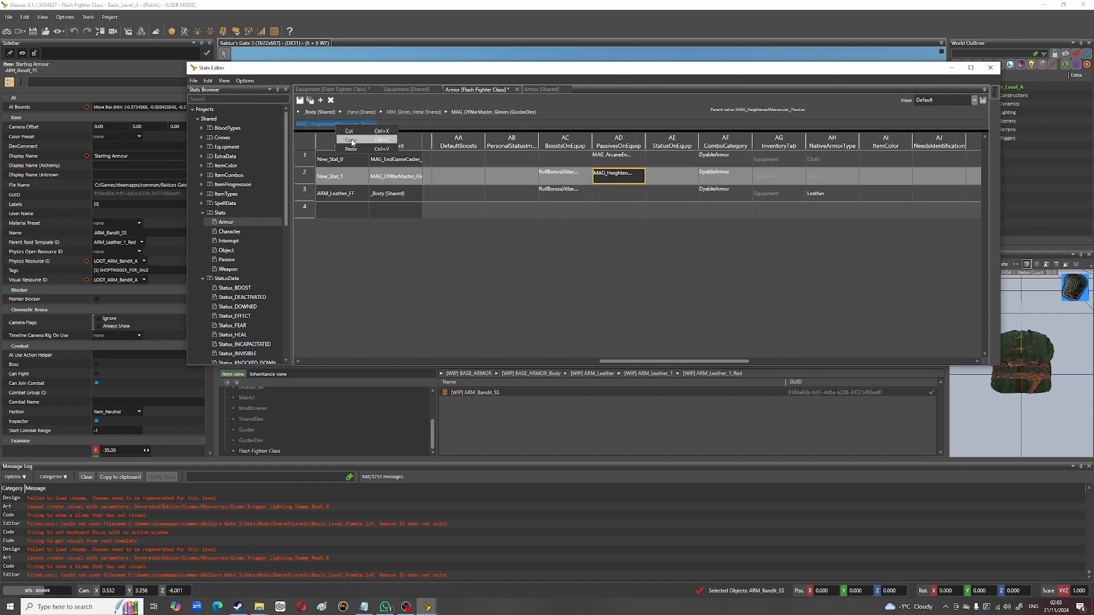
click(351, 141)
click(619, 194)
right_click(627, 198)
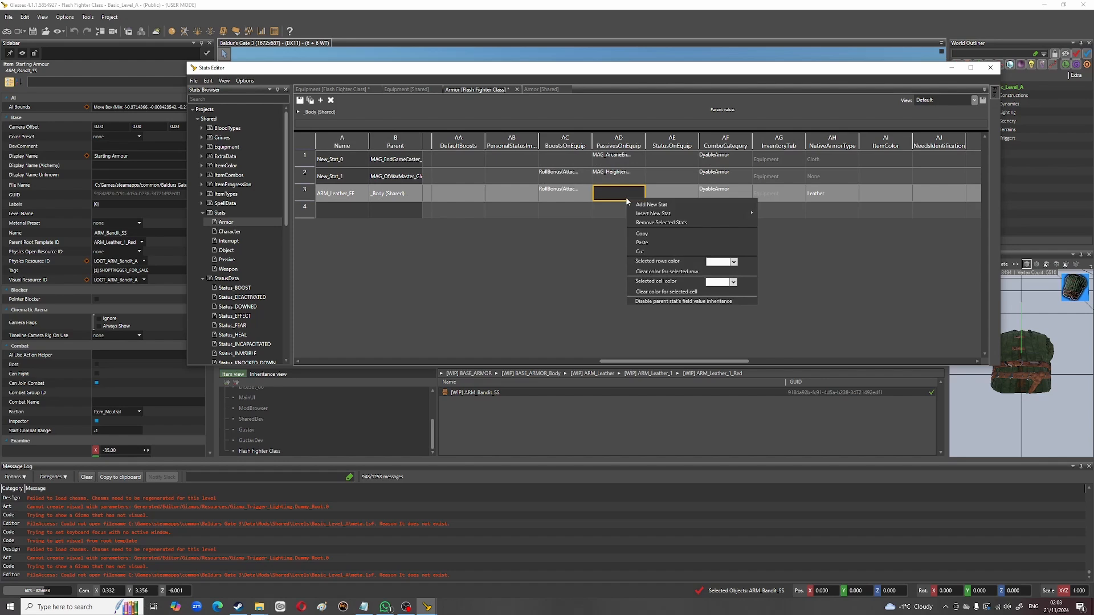
click(661, 243)
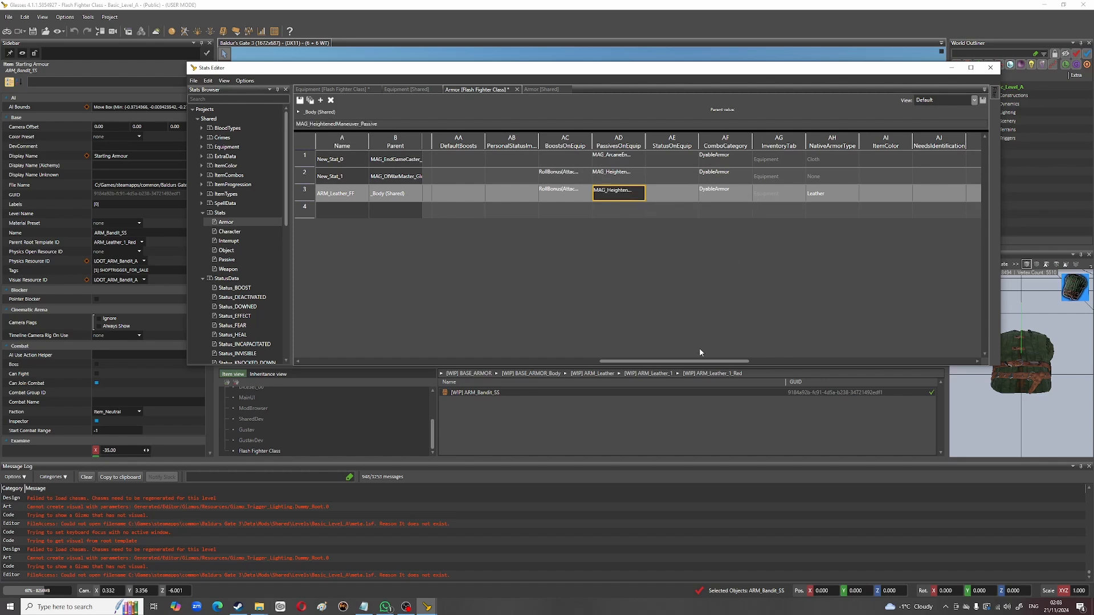
Step: Save the modified Flash Fighter Class stats, including the Equipment table, and close the Stats Editor
drag(700, 361, 298, 375)
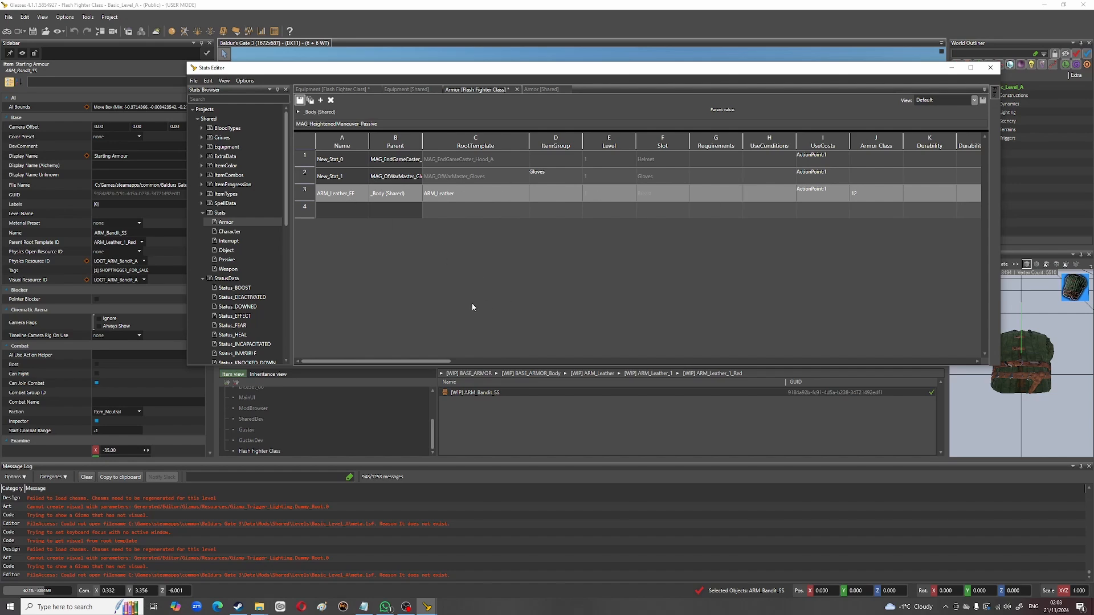
click(991, 70)
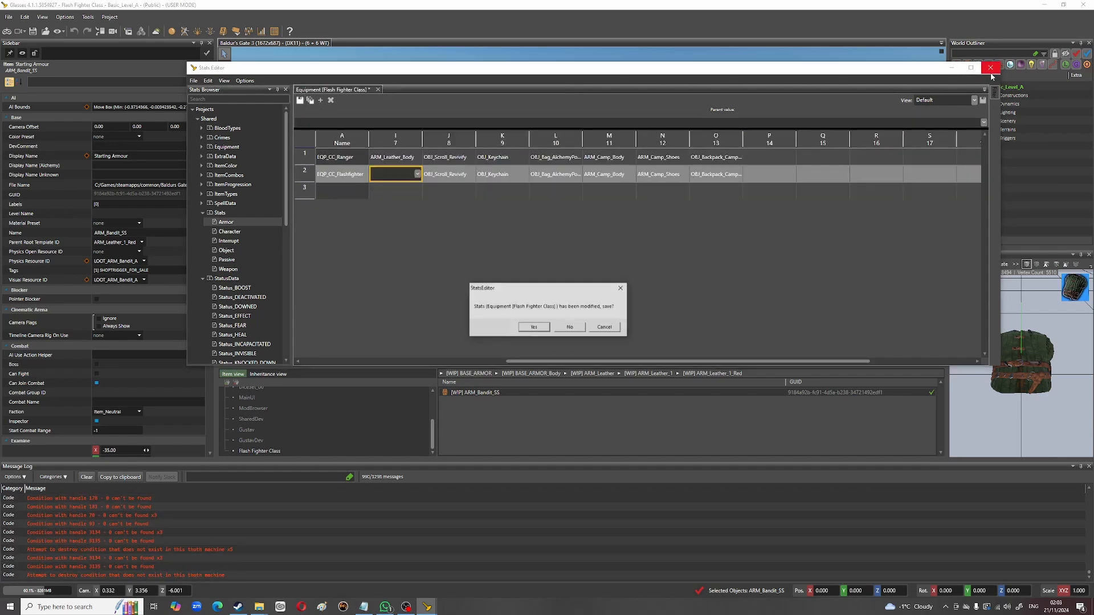
click(534, 327)
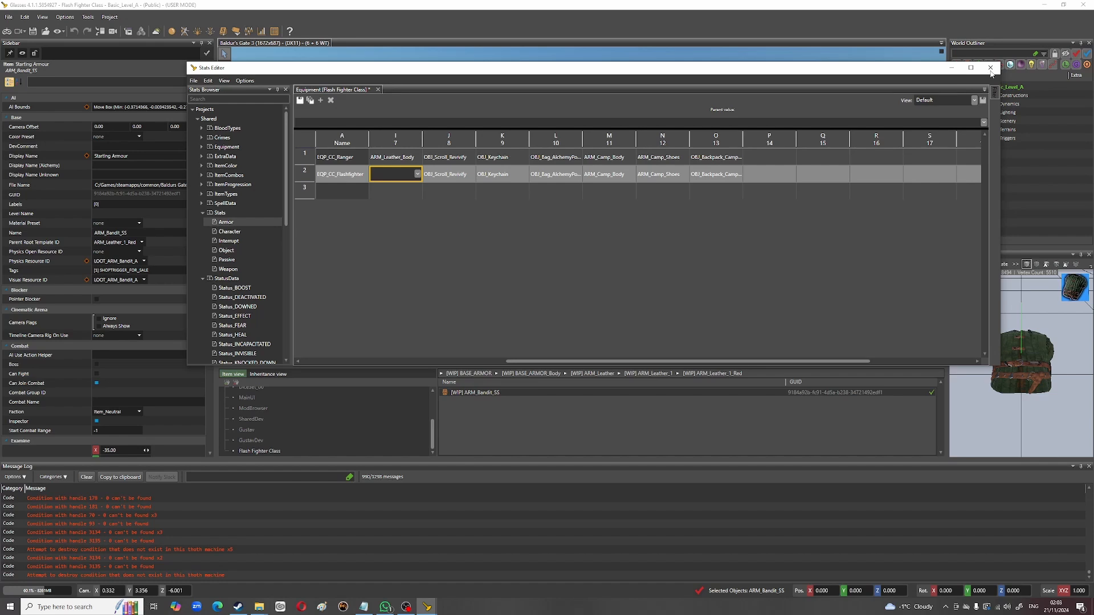
click(991, 69)
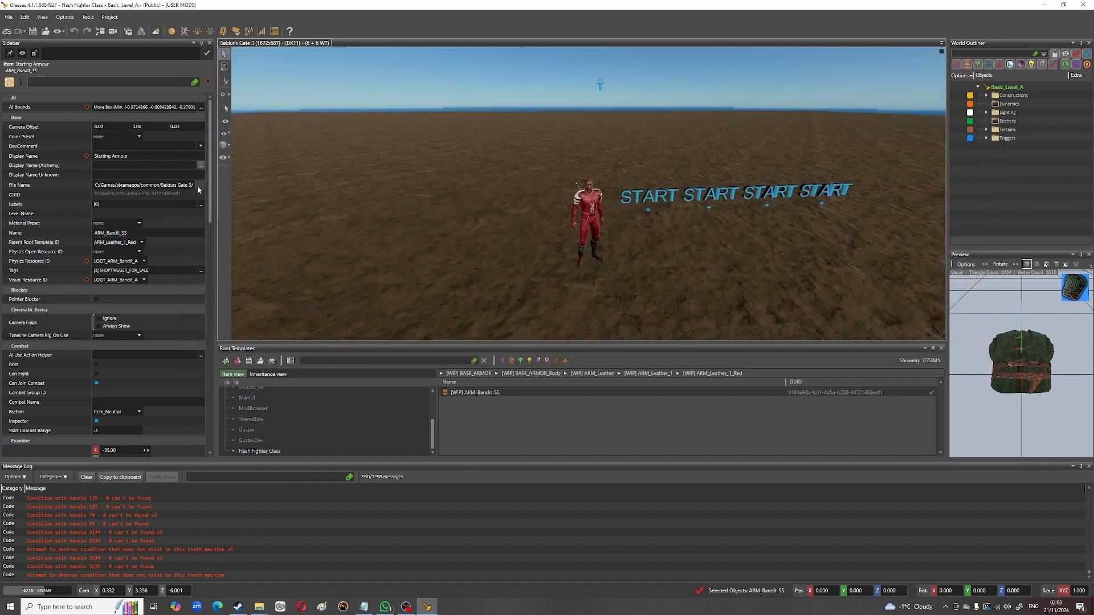
Step: Assign ARM_Leather_FF as the Stats entry of the ARM_Bandit_SS root template, filtering the stats by "ARM_Lea"
scroll(186, 329, down, 15)
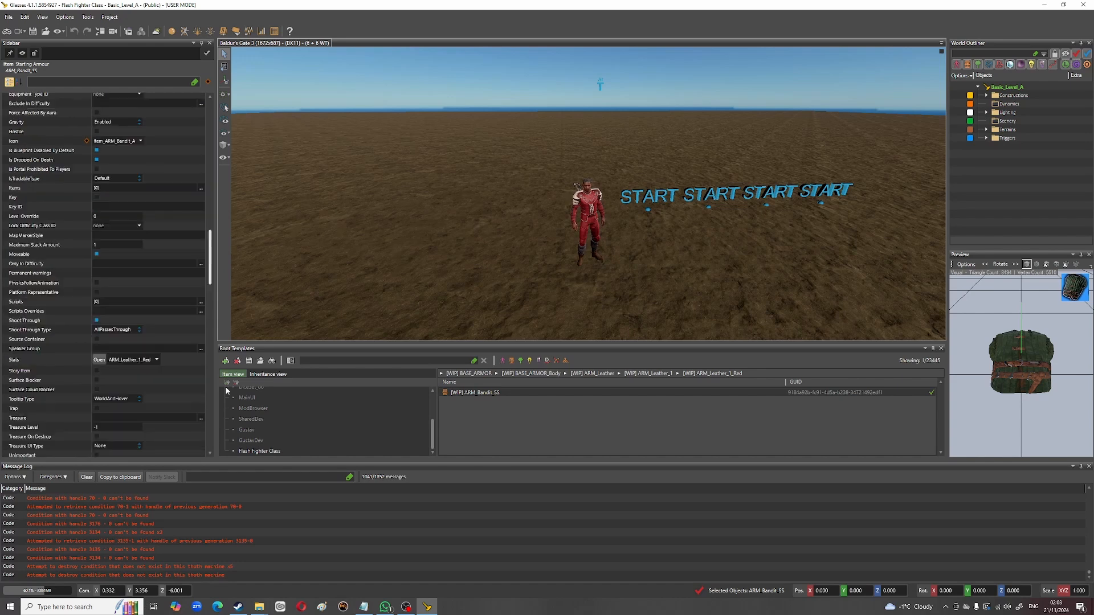
scroll(212, 447, up, 3)
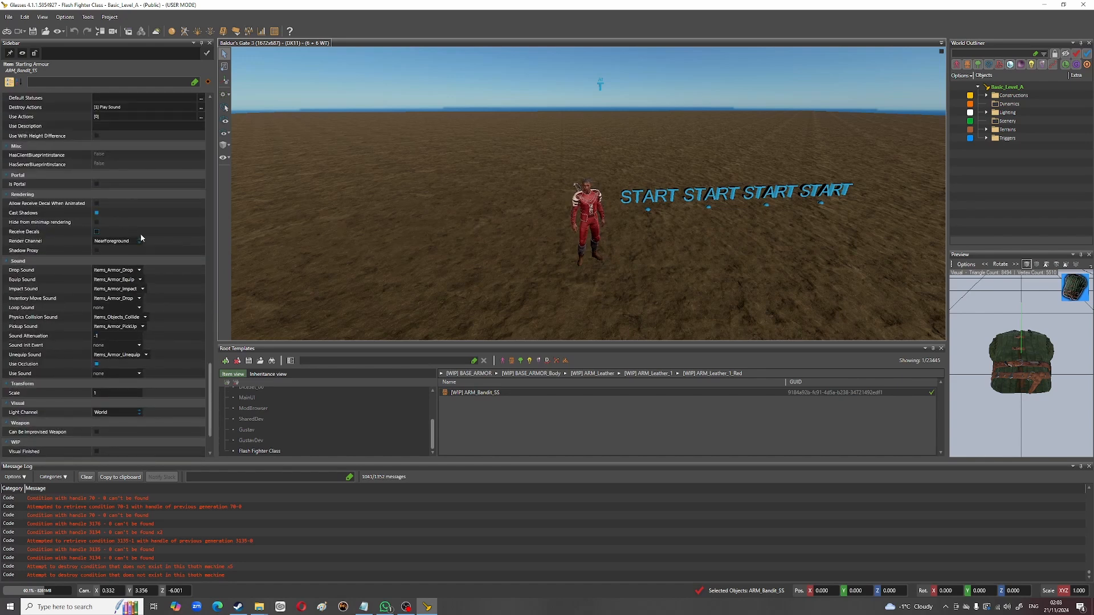
scroll(166, 307, up, 3)
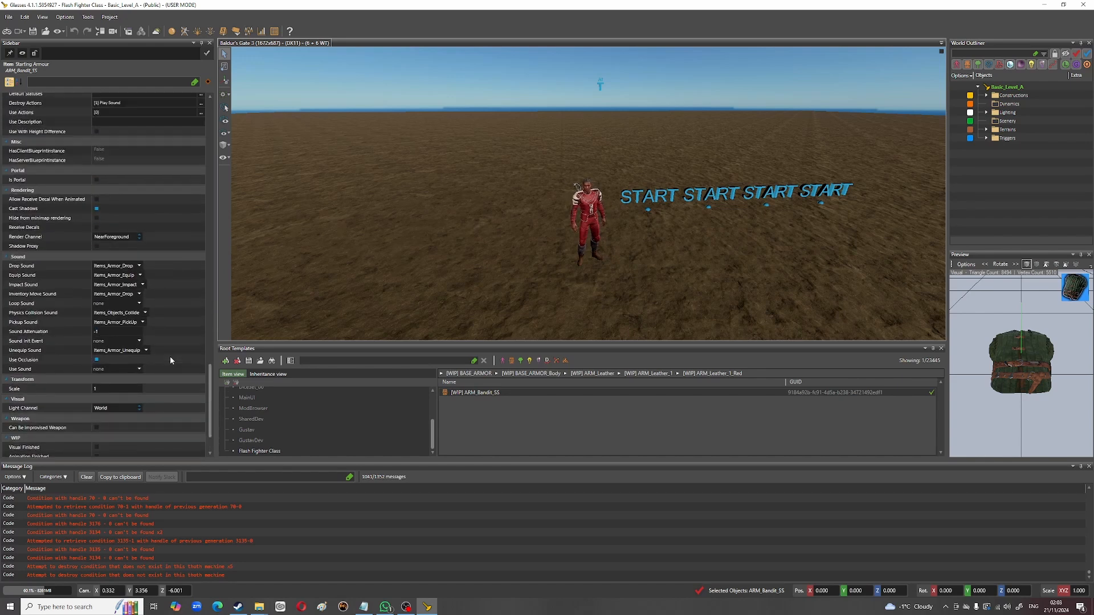
scroll(164, 353, up, 20)
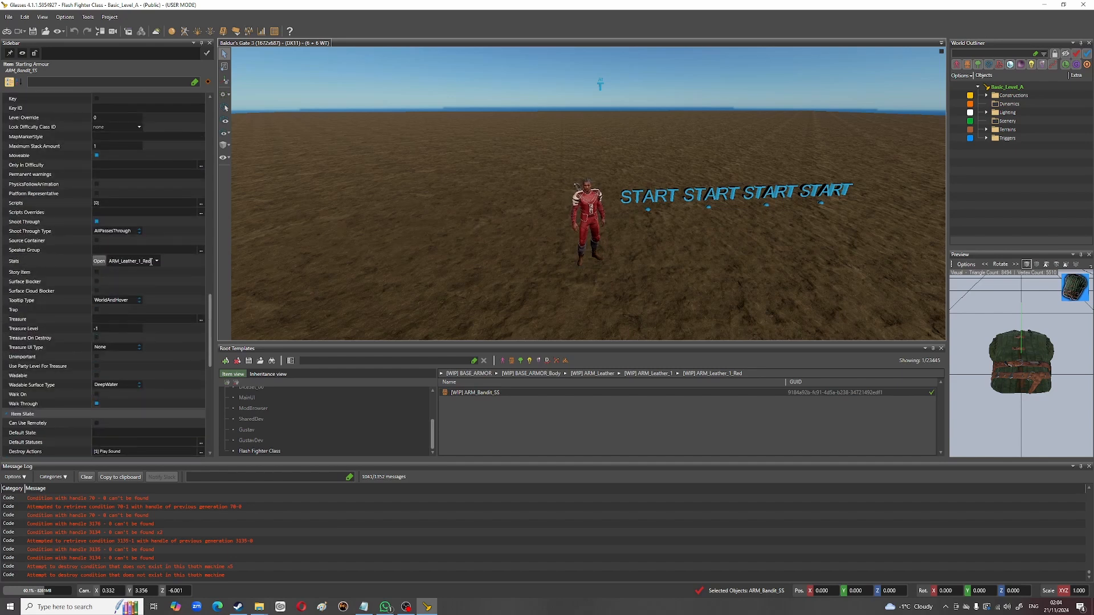
click(156, 261)
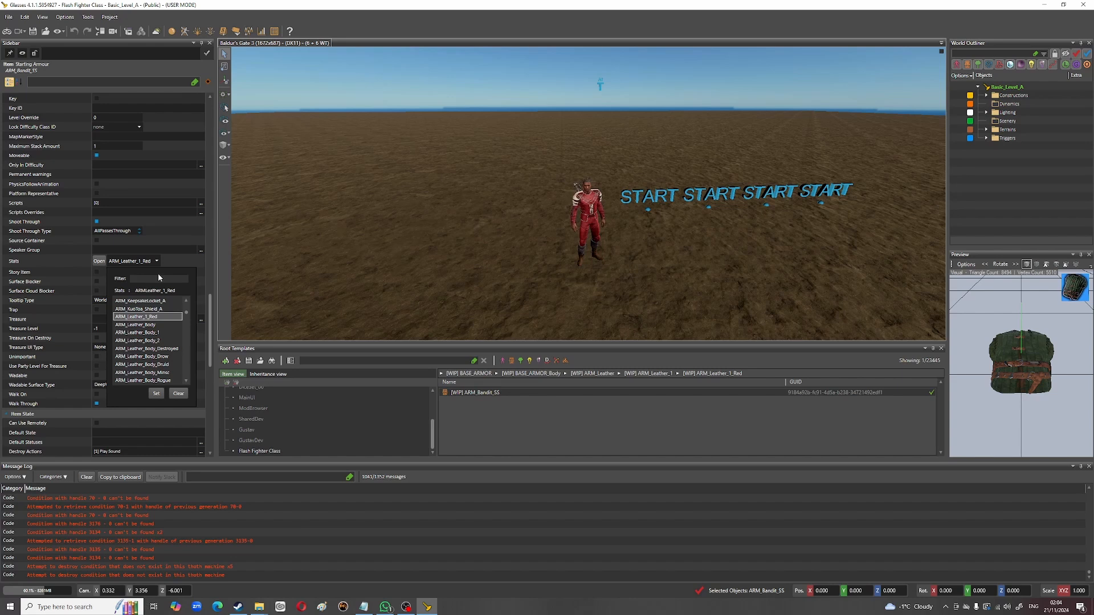
text(ARM_)
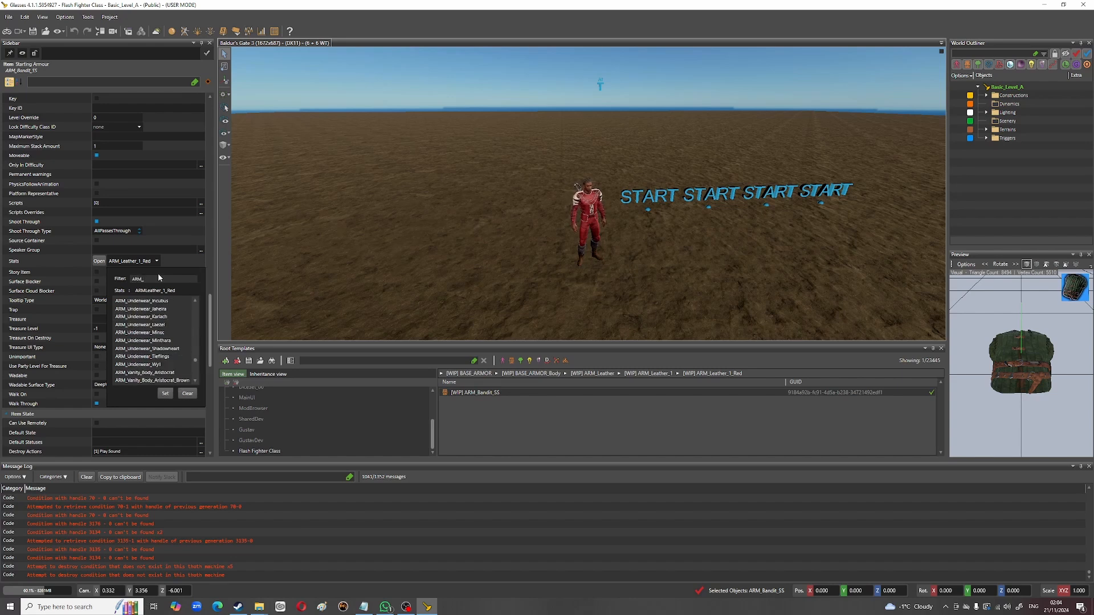
text(Lea)
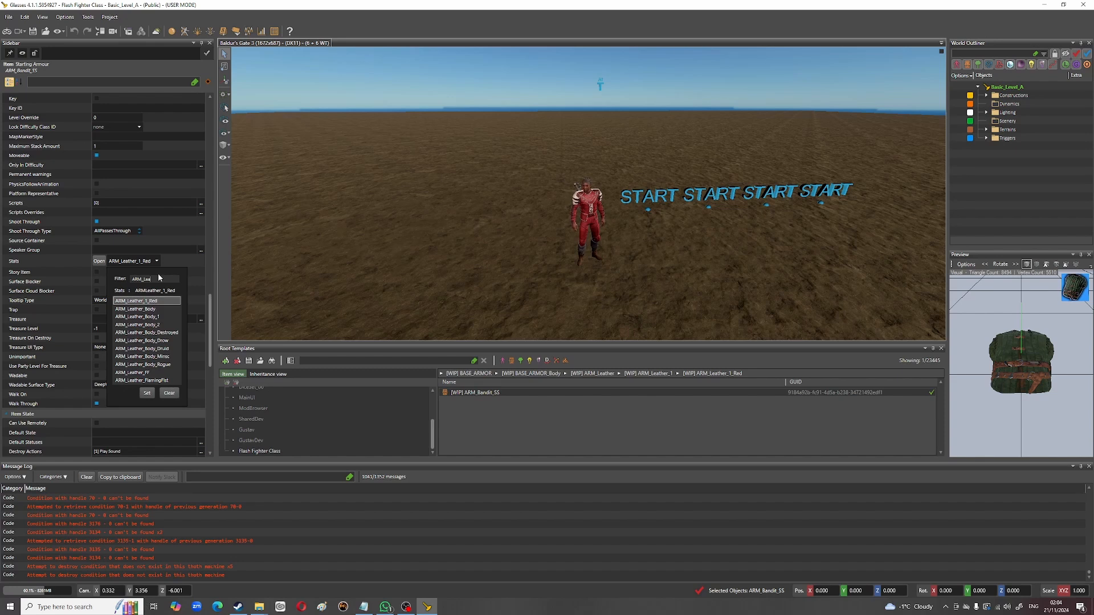
click(156, 371)
double_click(156, 372)
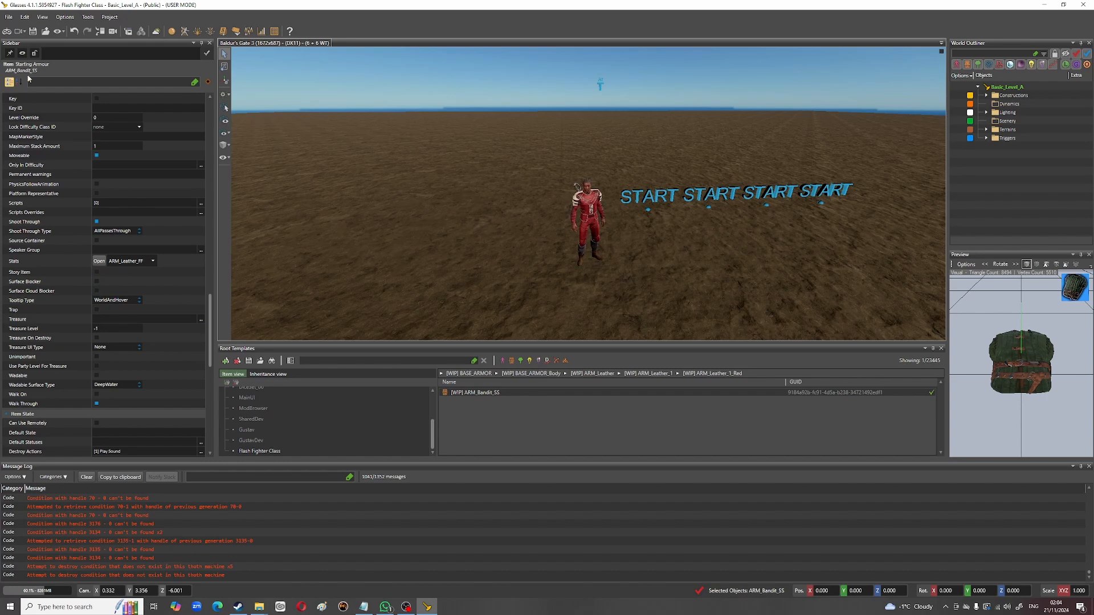
Step: Save the root template changes and reload the level
click(35, 33)
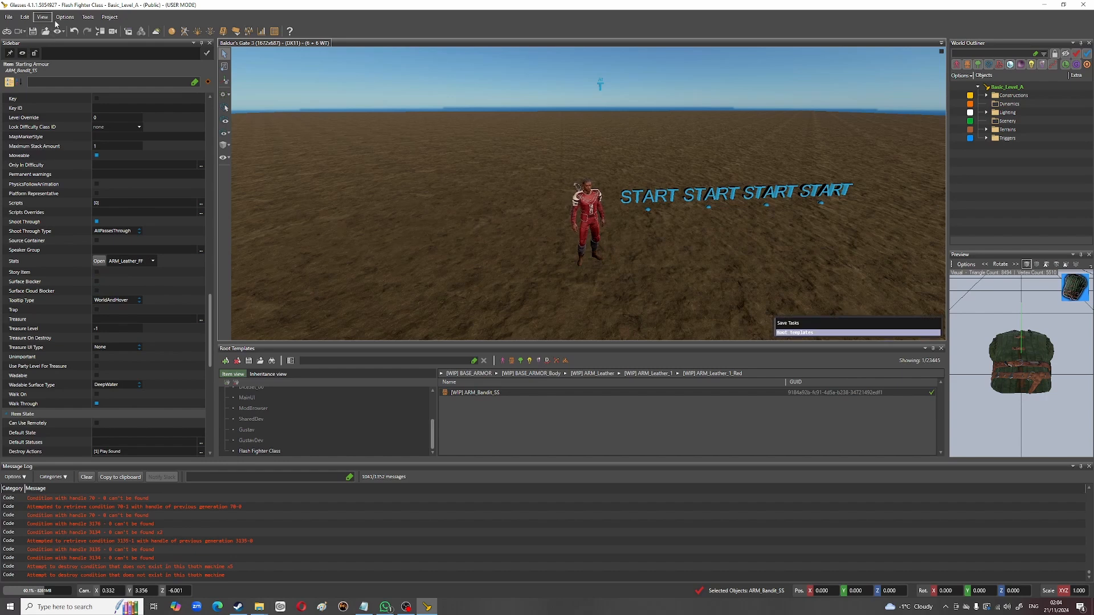
click(8, 18)
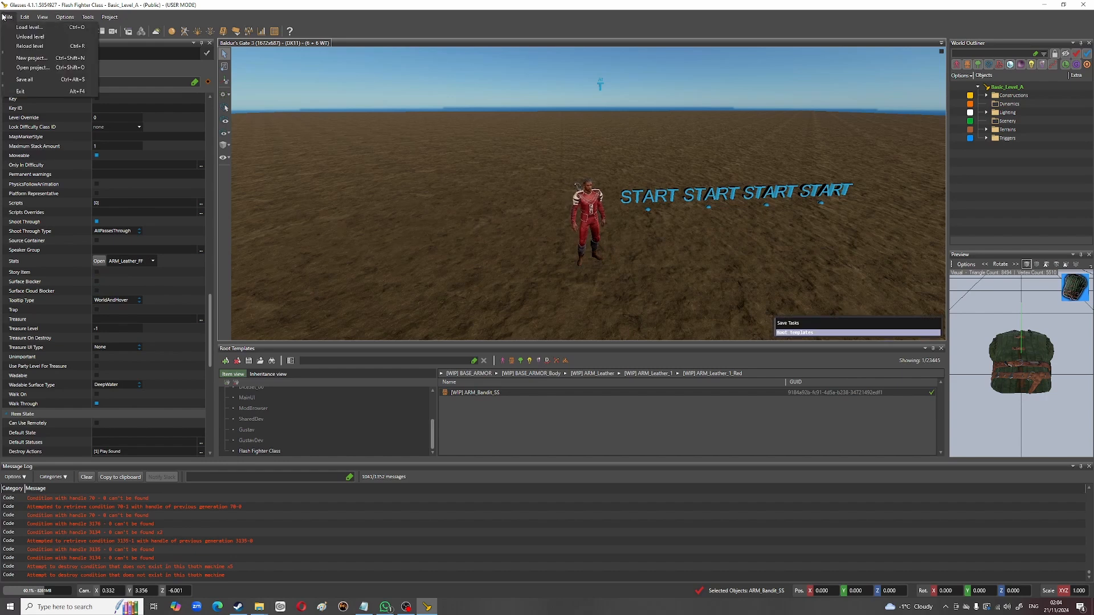
click(32, 52)
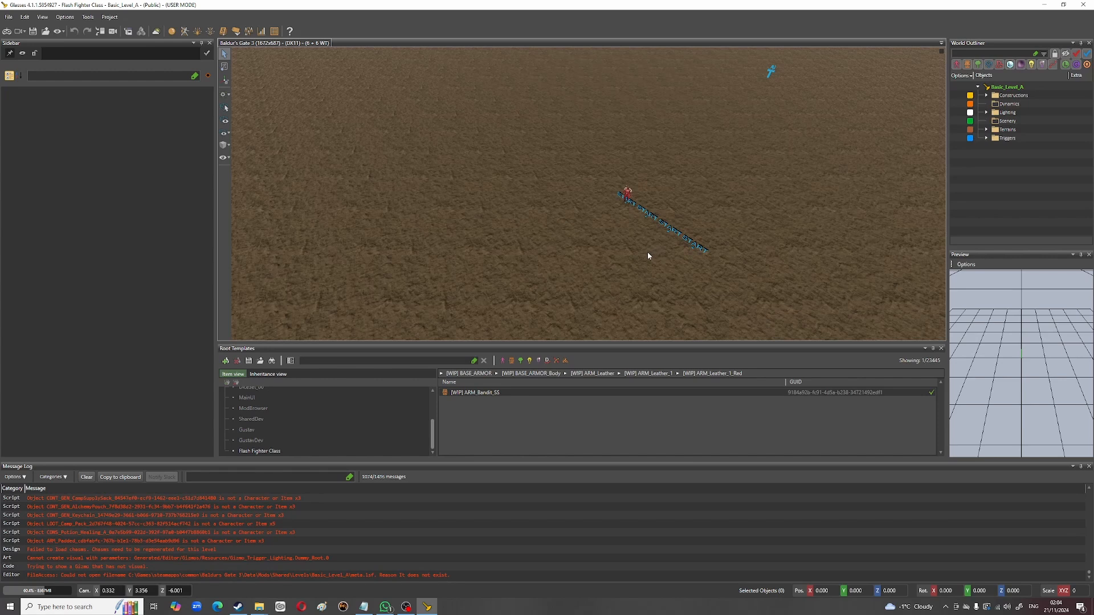
Step: Test in game mode by comparing the equipped Starting Armour with the Padded Armour in the character's inventory, and return to editing
click(7, 31)
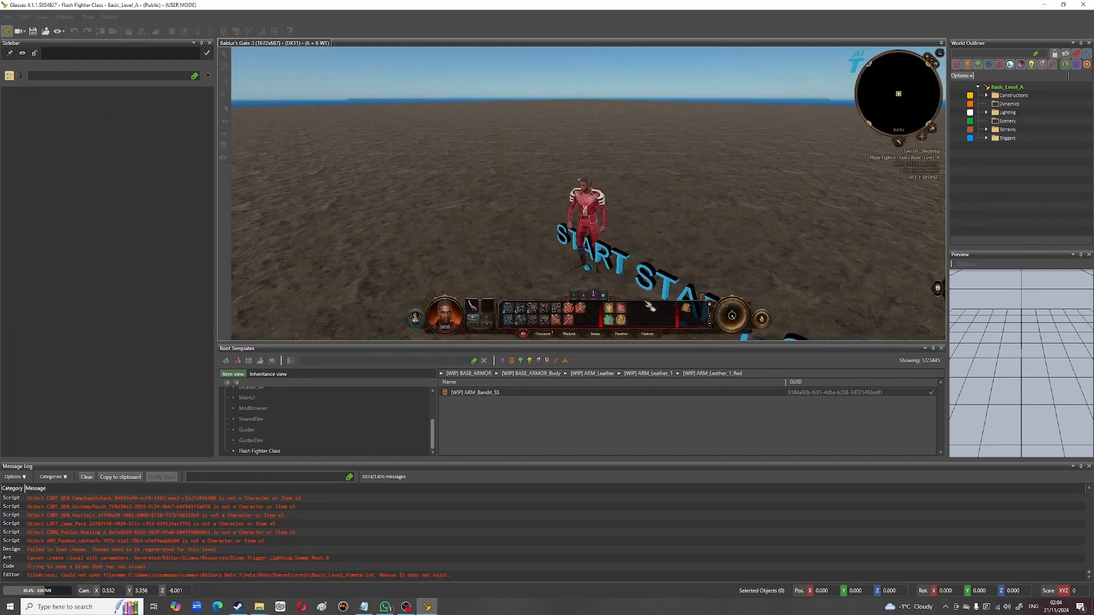
click(517, 252)
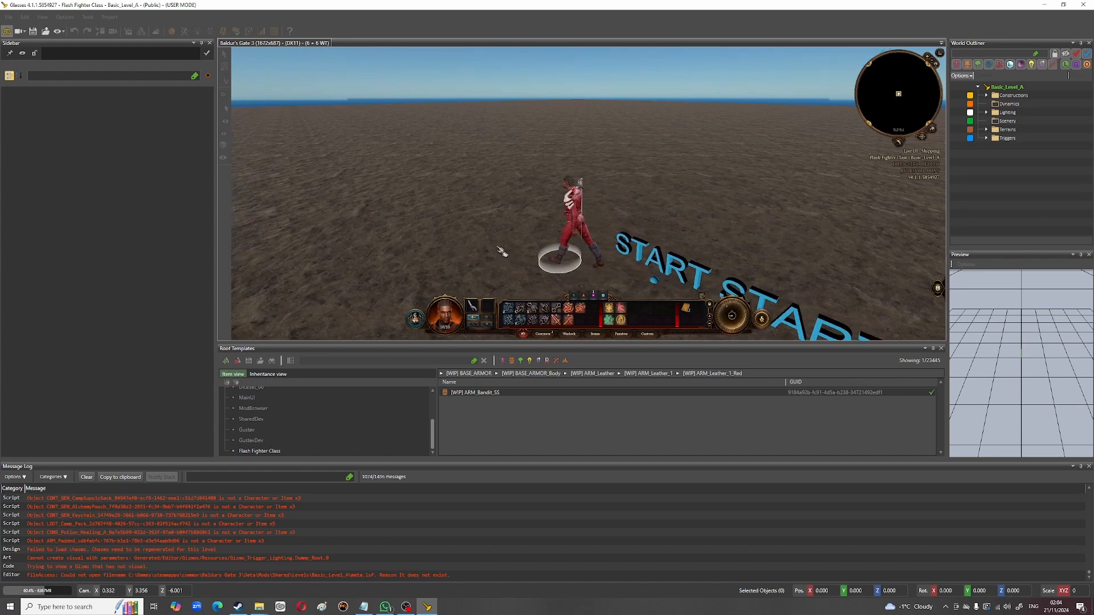
key(i)
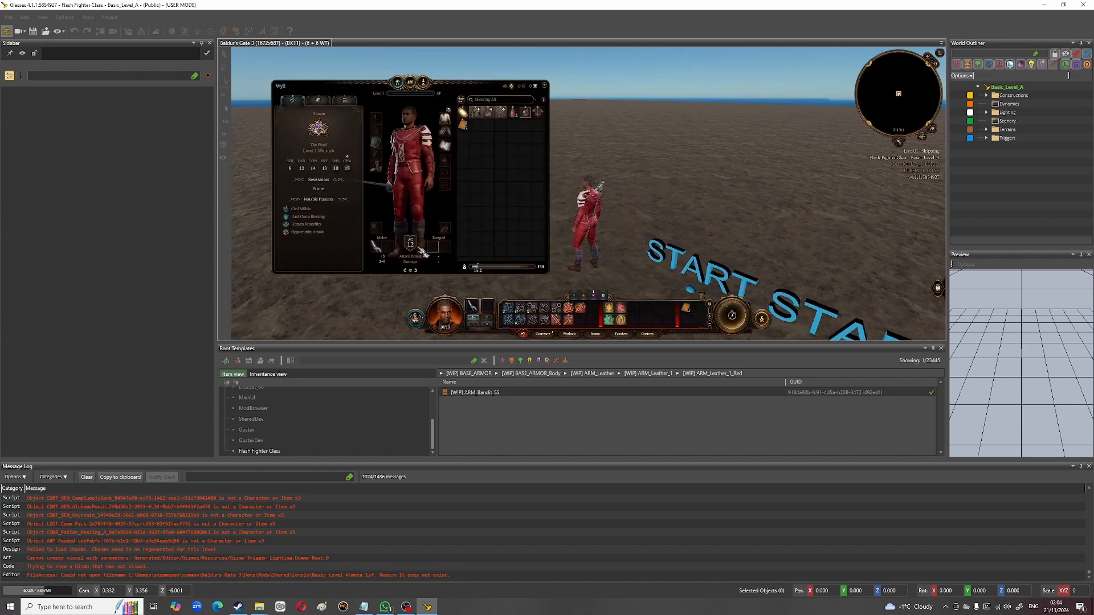
mouse_move(412, 247)
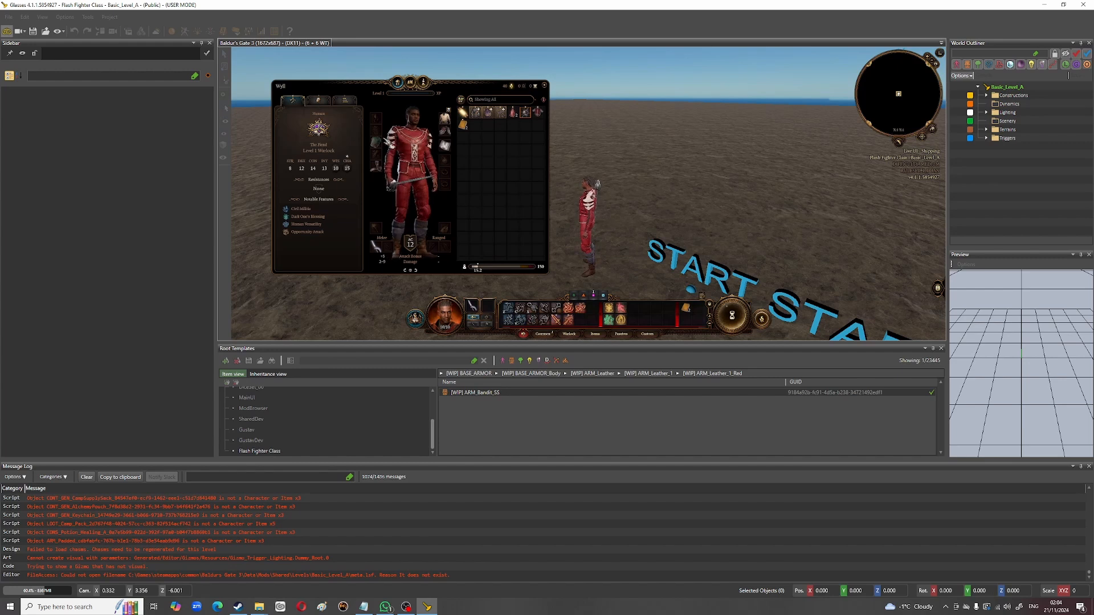
mouse_move(379, 147)
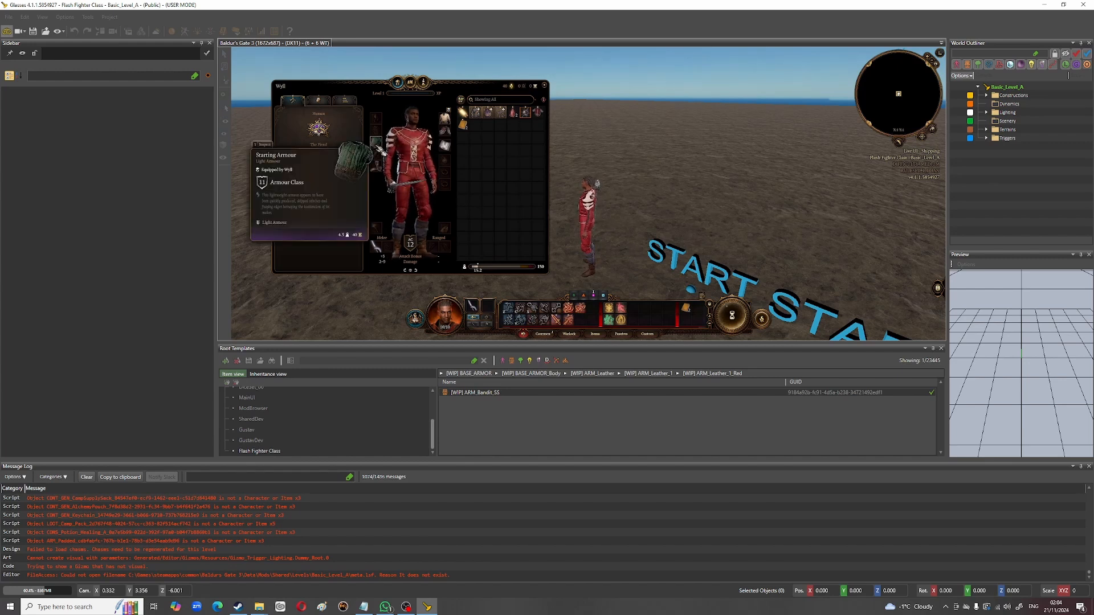
click(542, 117)
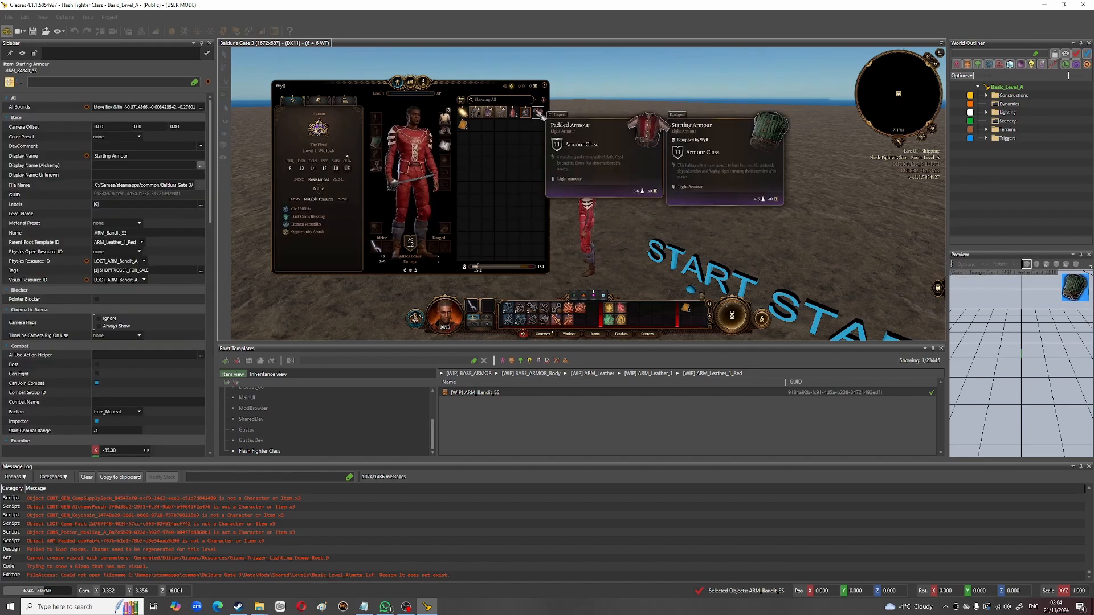
click(547, 86)
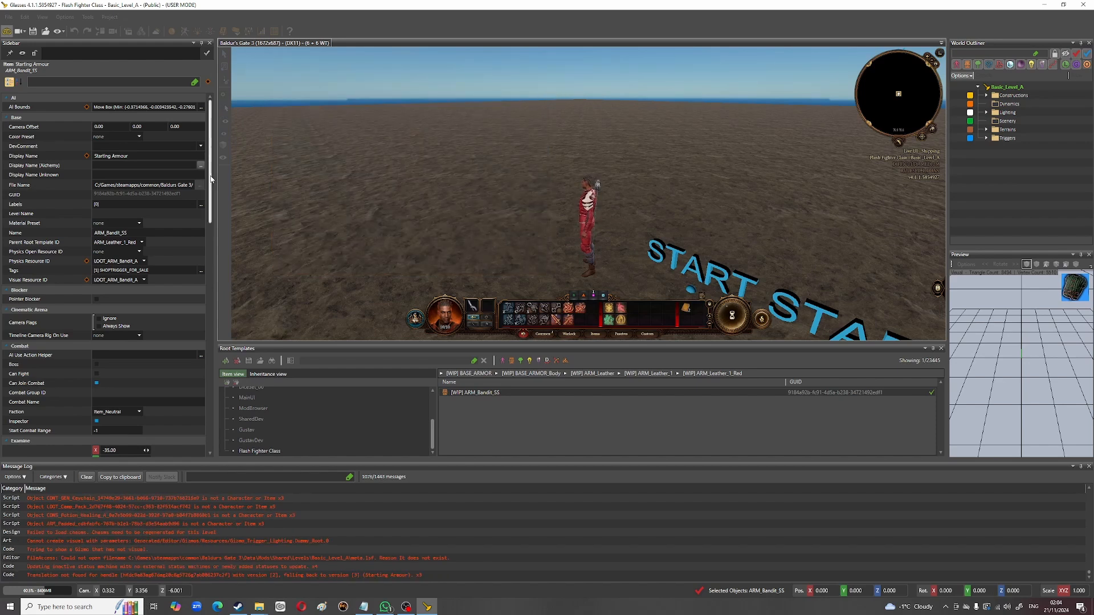
scroll(196, 425, down, 15)
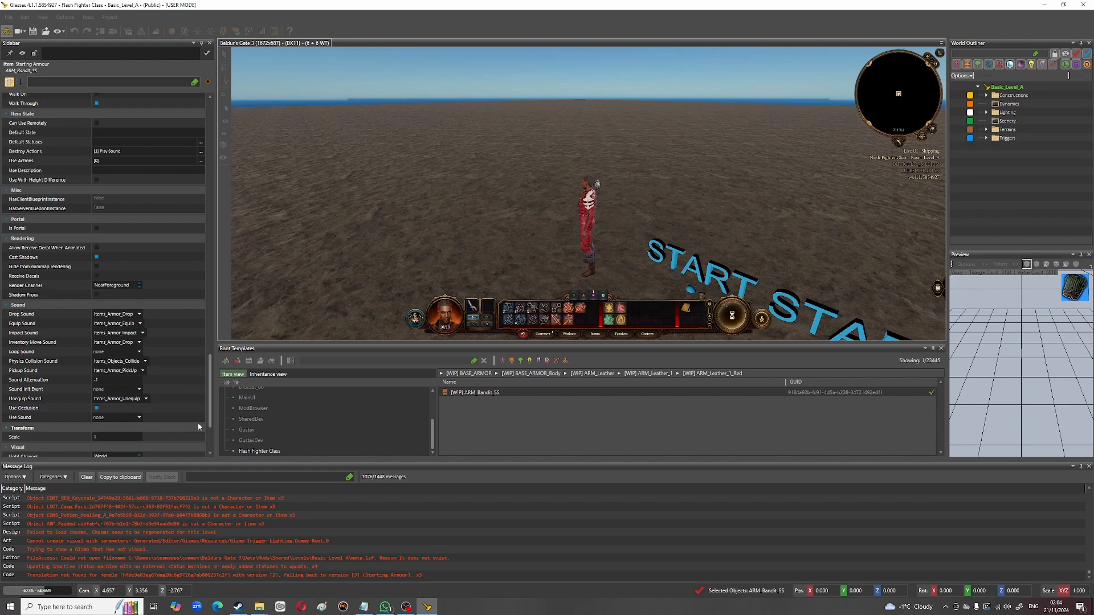
click(7, 30)
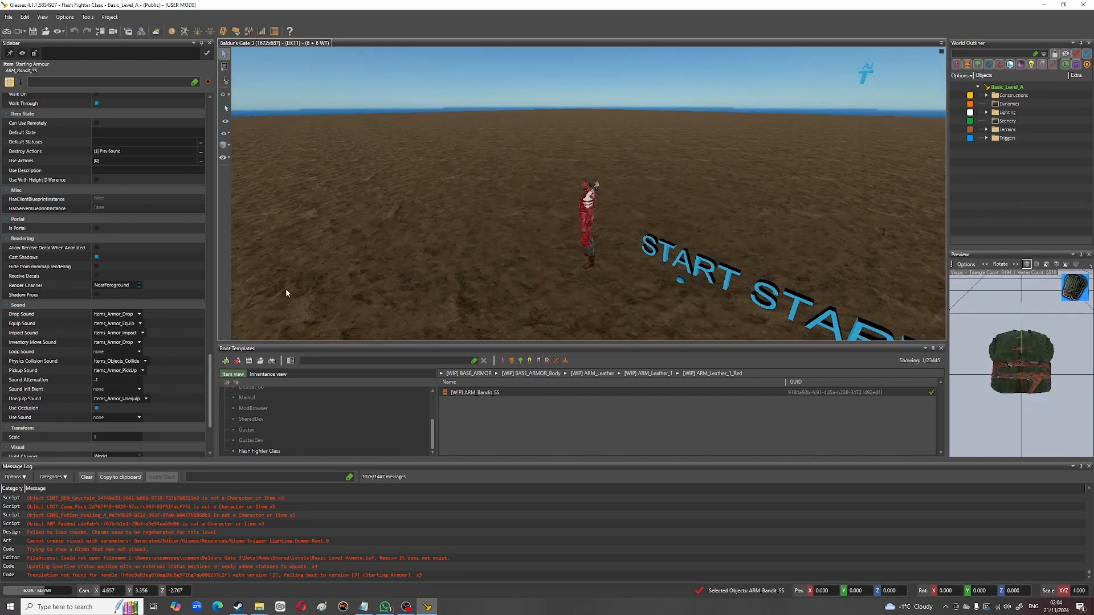
Step: Restart game mode and drop the equipped Starting Armour from the character's inventory onto the ground
click(7, 30)
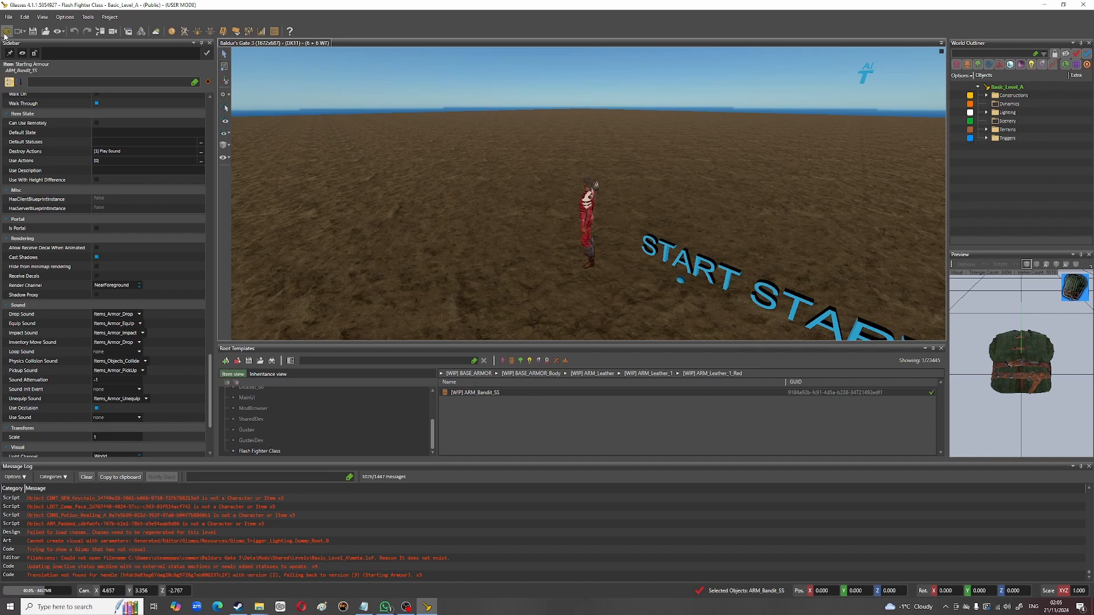
click(520, 253)
key(i)
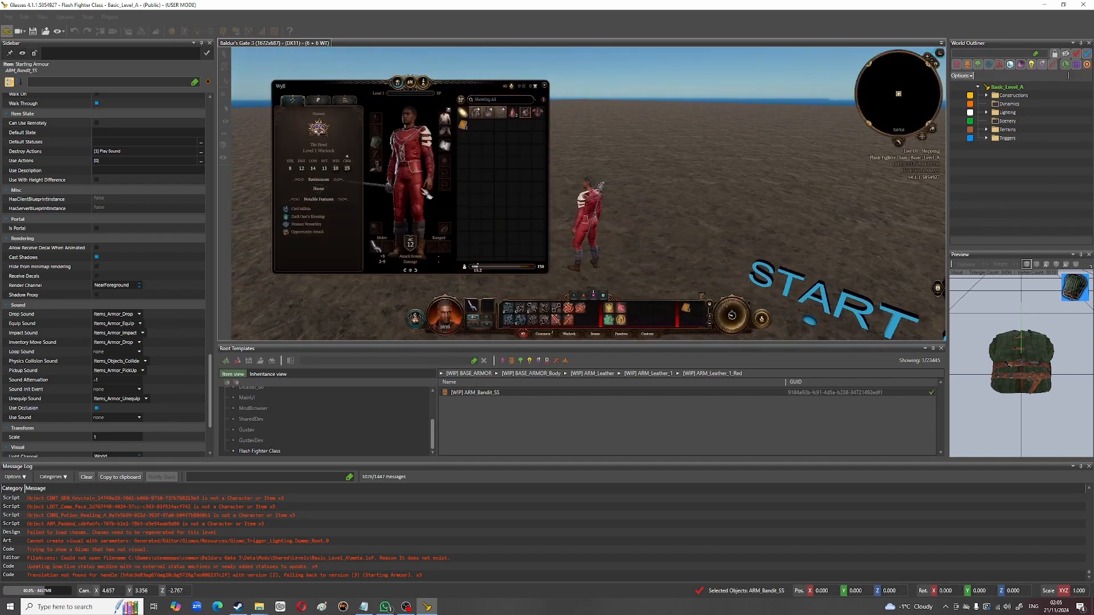
drag(385, 146, 637, 238)
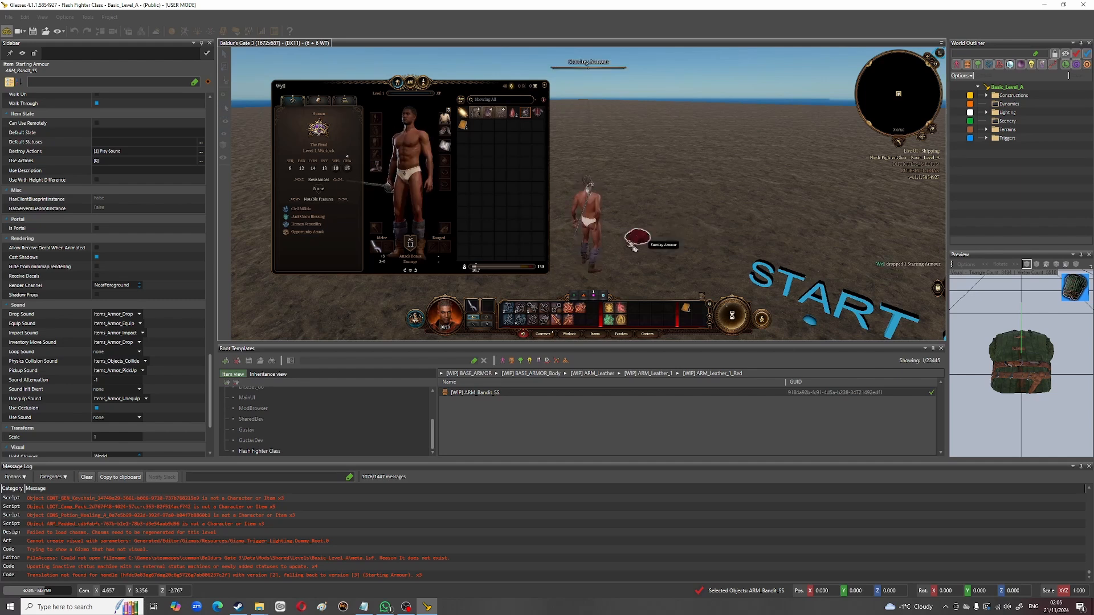
click(544, 86)
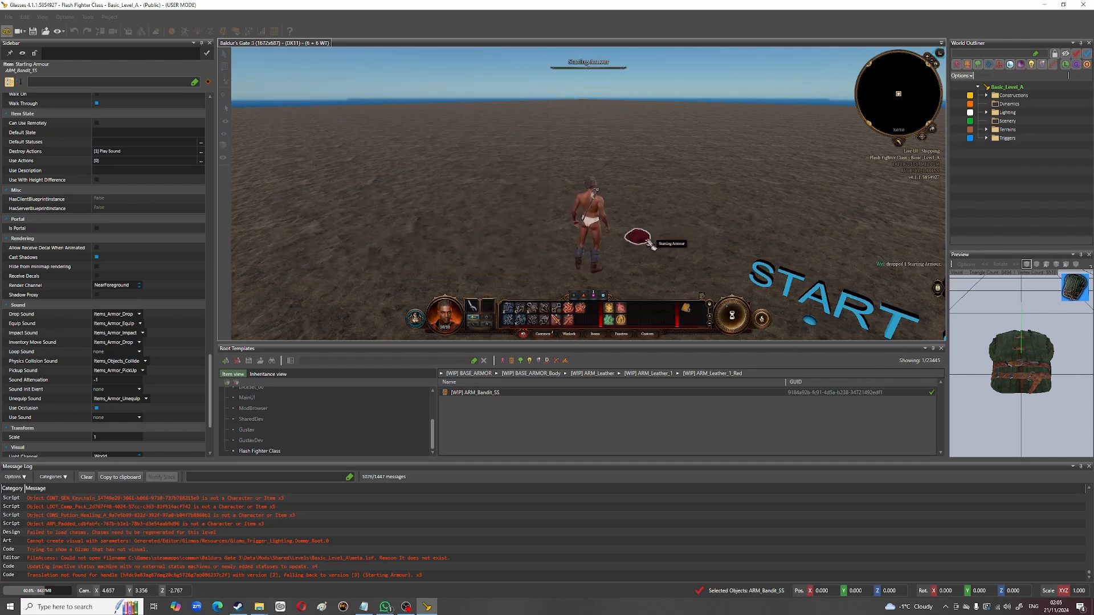
Step: Leave game mode and reload the level
click(7, 30)
click(10, 18)
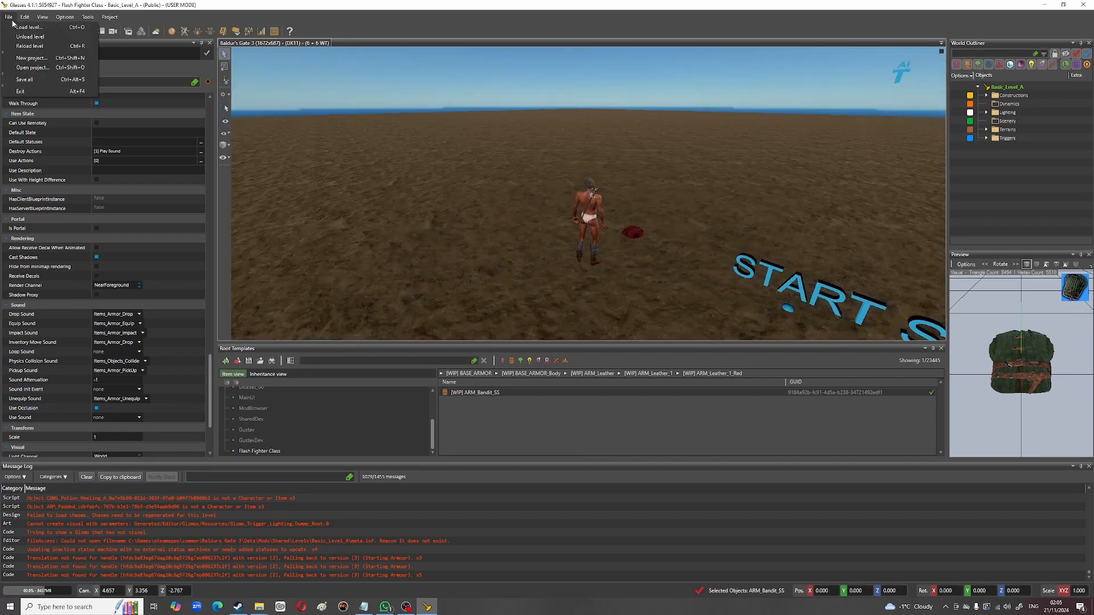
click(44, 45)
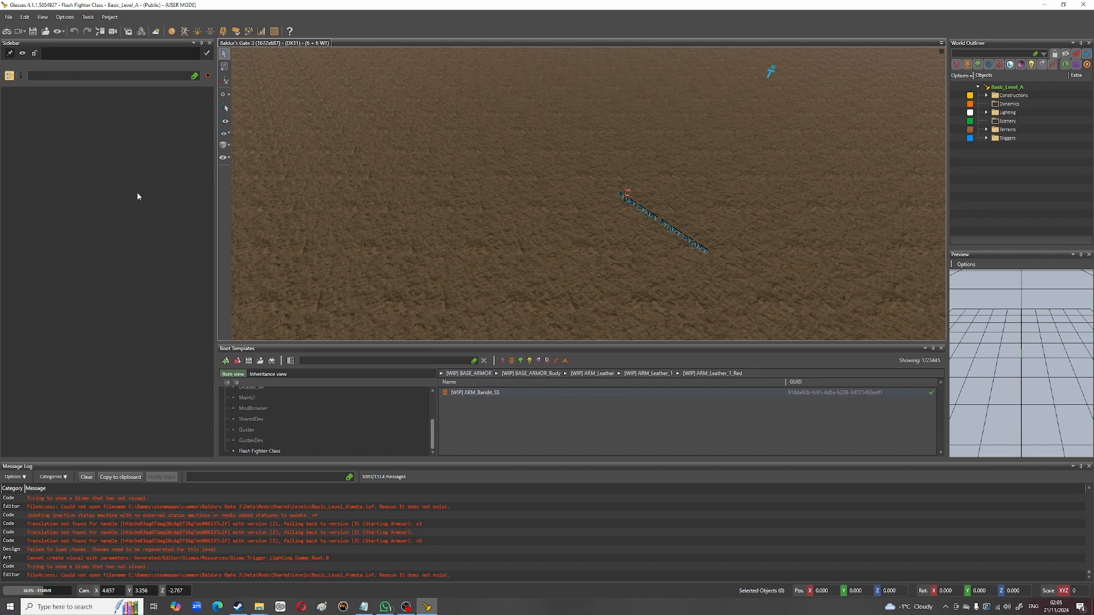
Step: Select the ARM_Bandit_SS root template and check that its Stats property uses ARM_Leather_FF
right_click(526, 392)
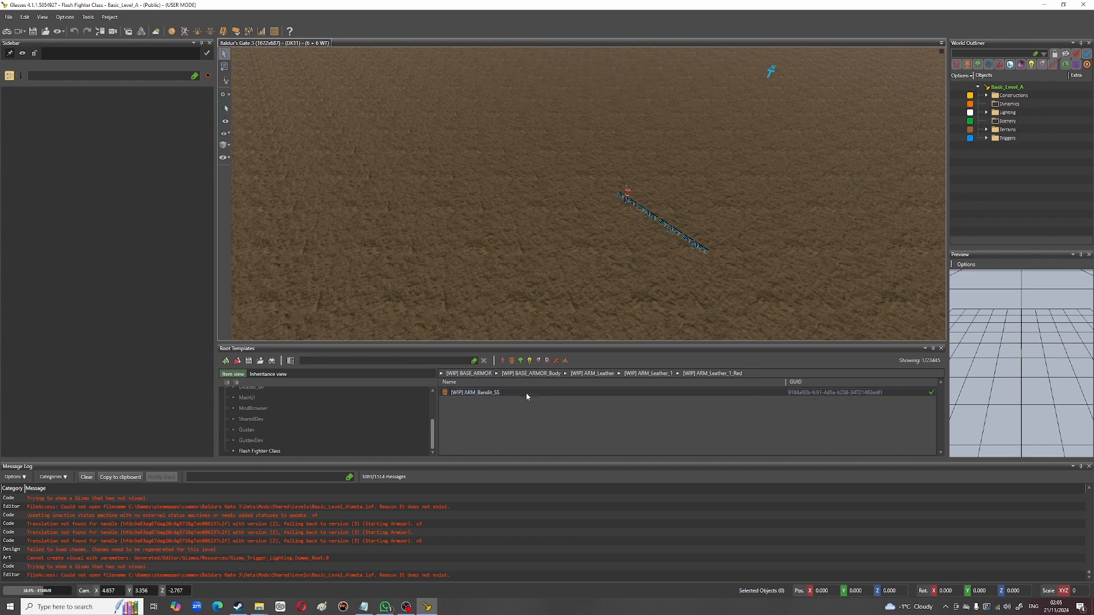
click(477, 394)
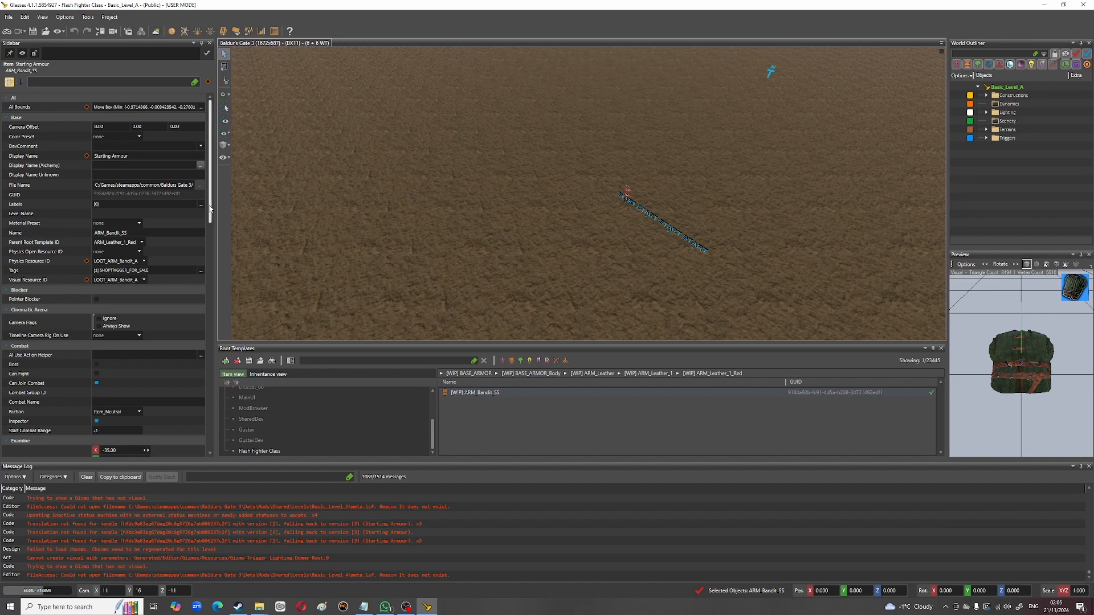
drag(210, 208, 215, 410)
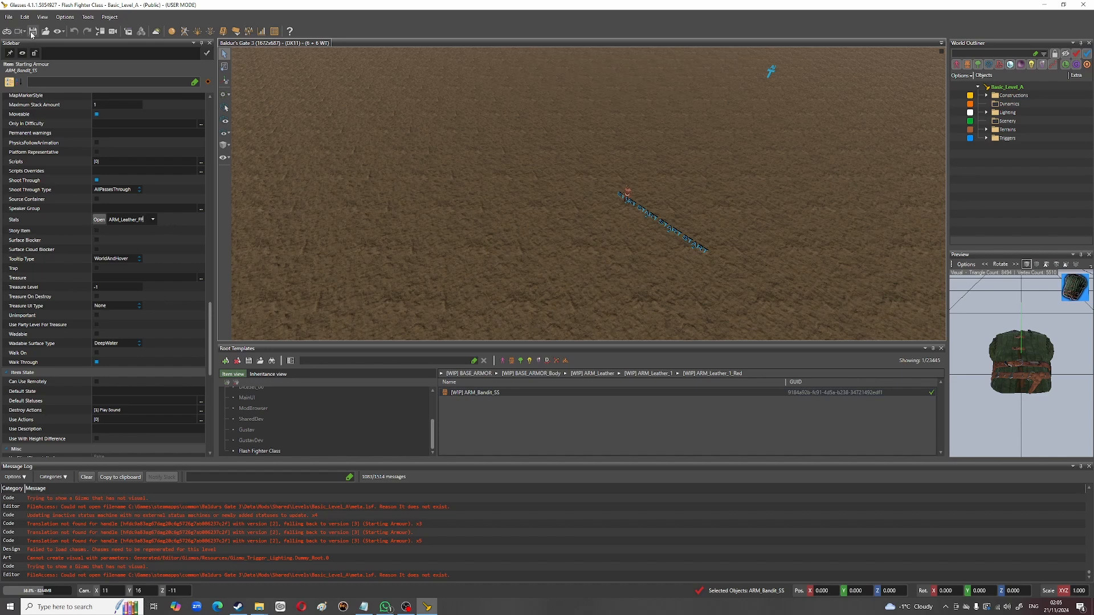
Step: Start game mode and spawn the ARM_Bandit_SS item with the console's spawnItem command, closing the console and the journal
click(7, 31)
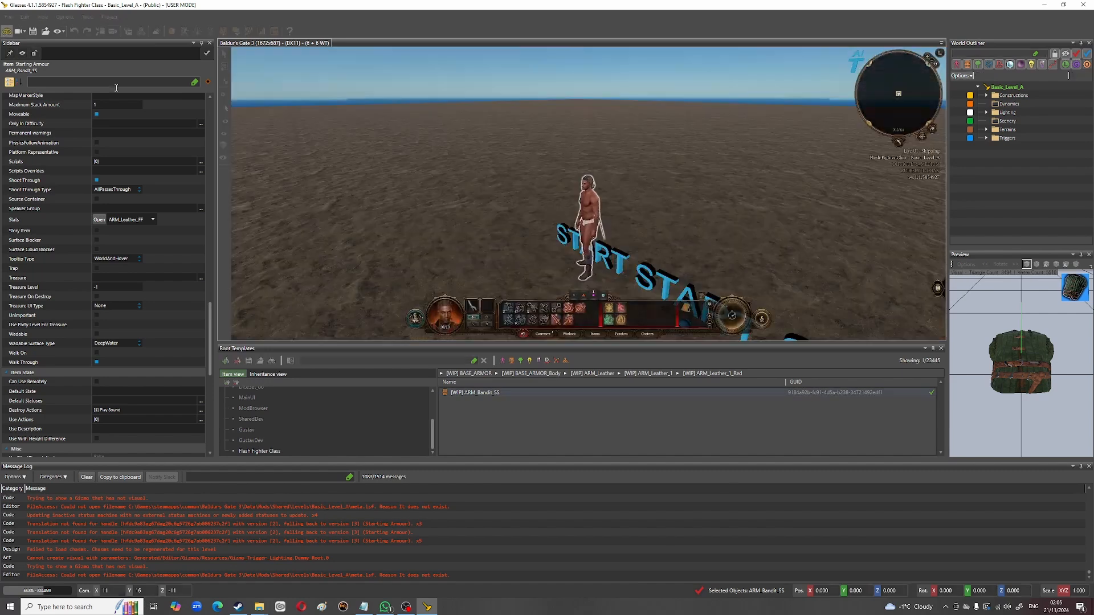
click(490, 260)
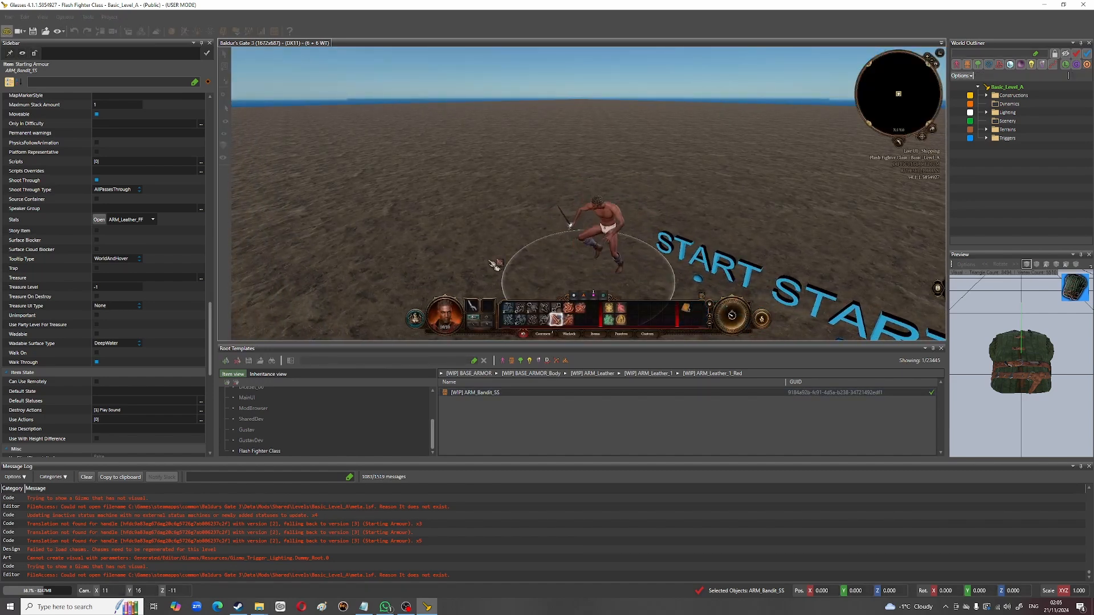
key(grave)
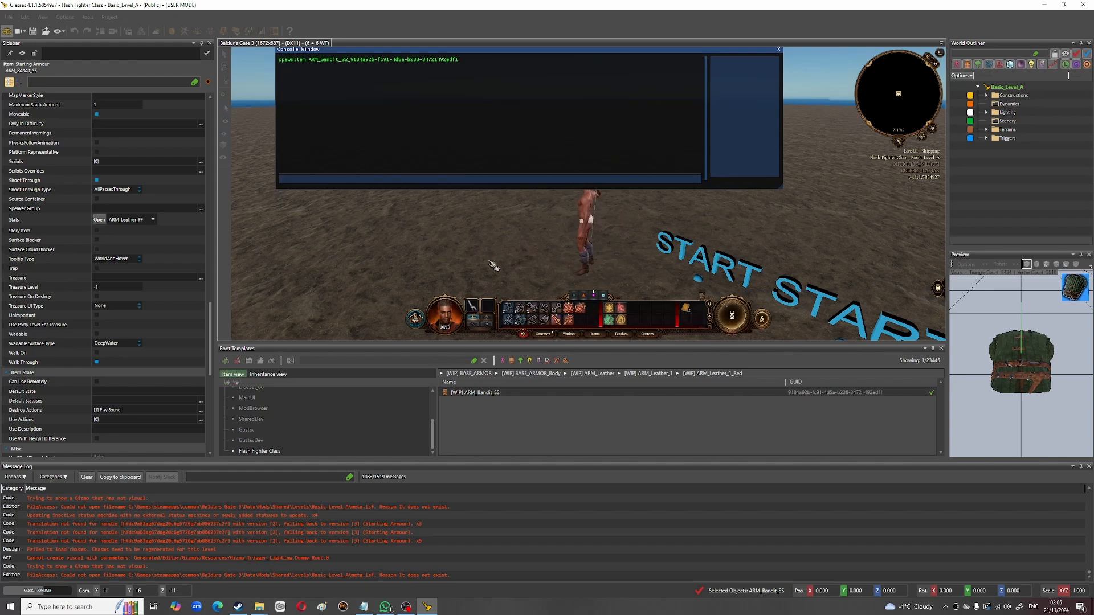
text(sp)
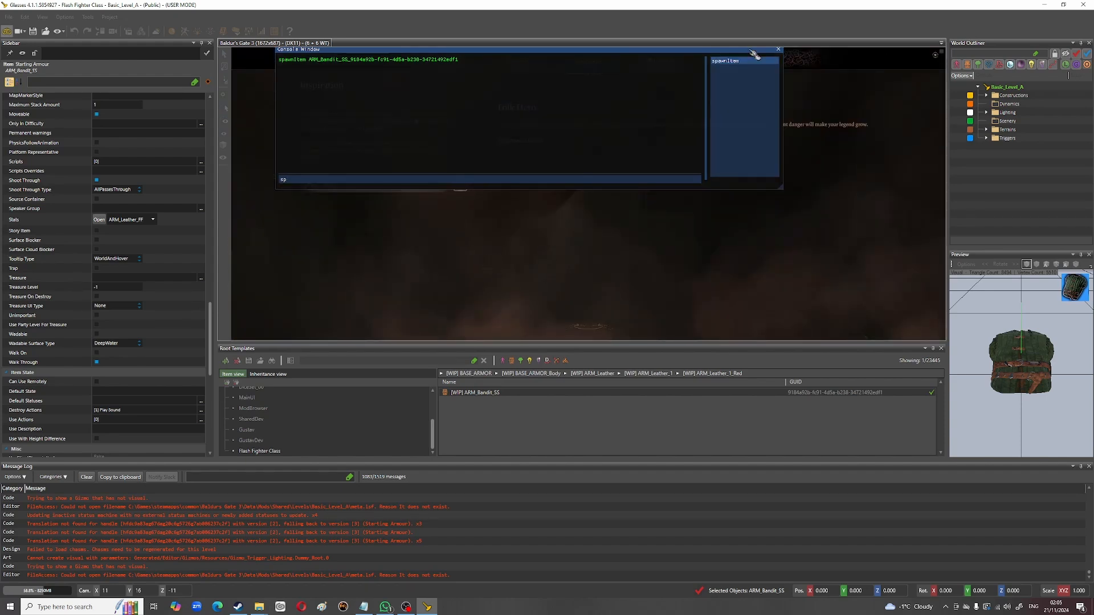
click(733, 62)
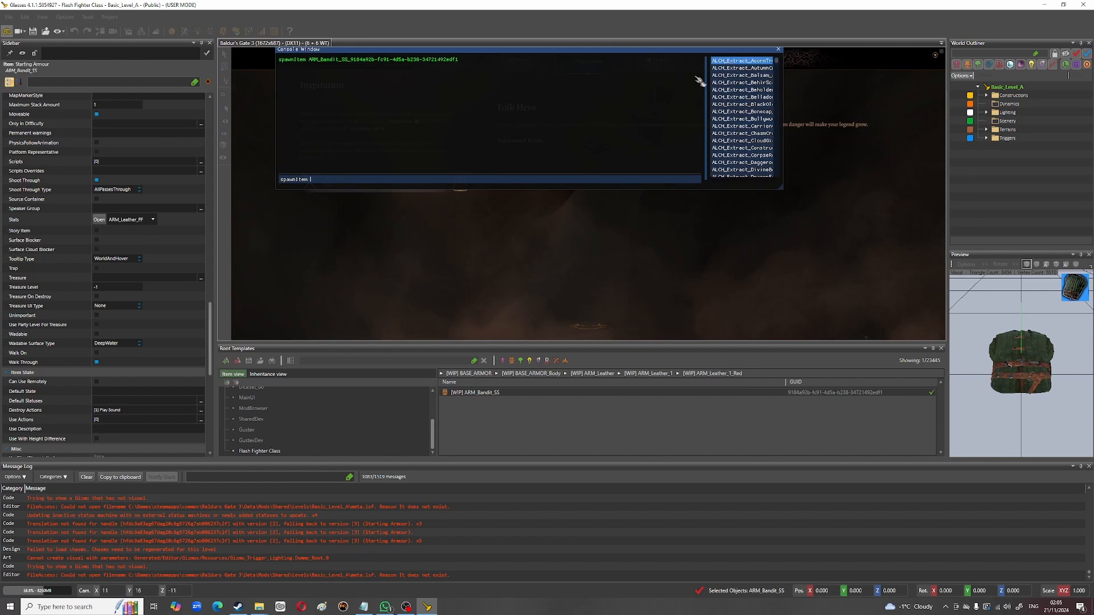
text(91)
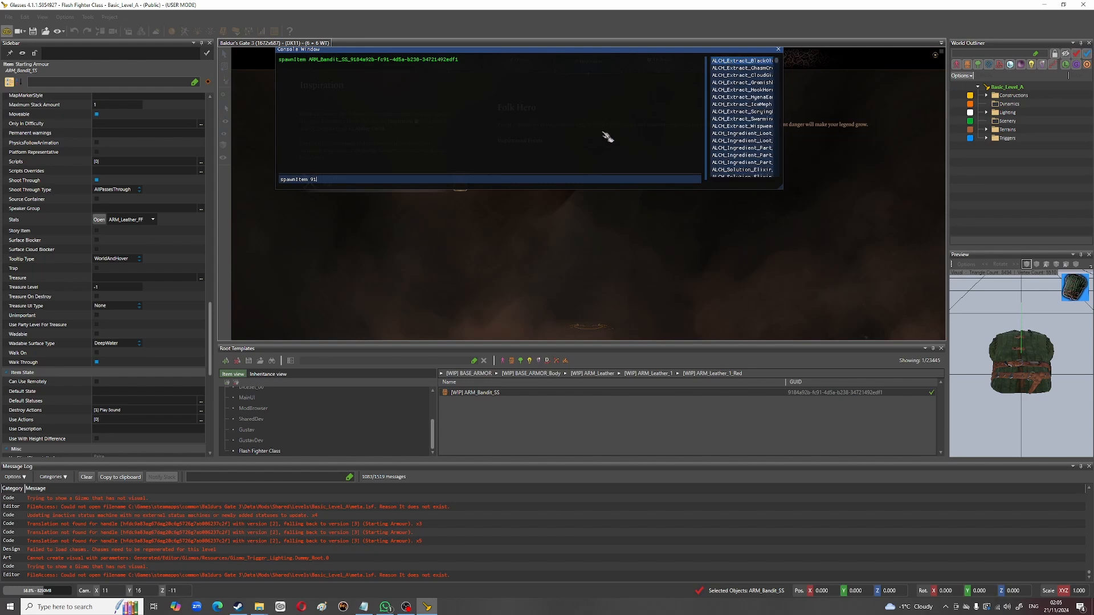
text(84)
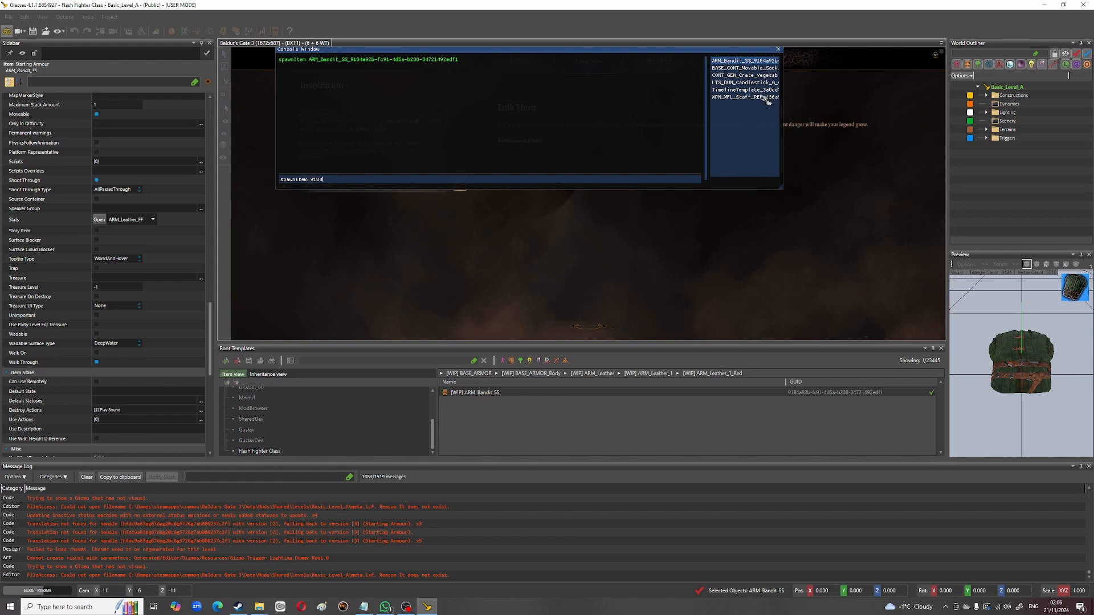
click(746, 61)
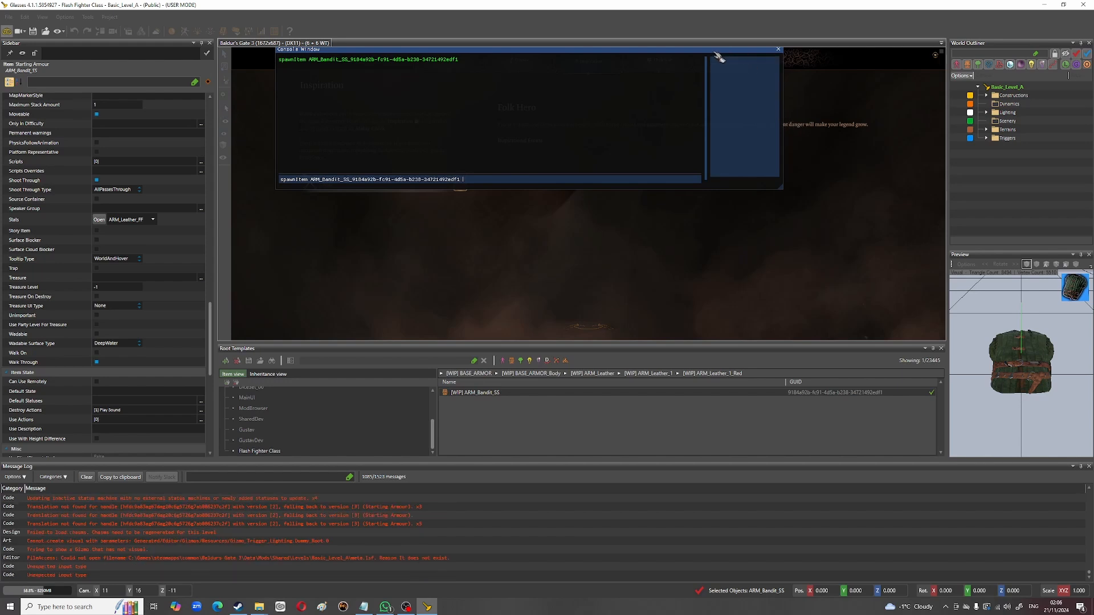
key(Return)
click(779, 49)
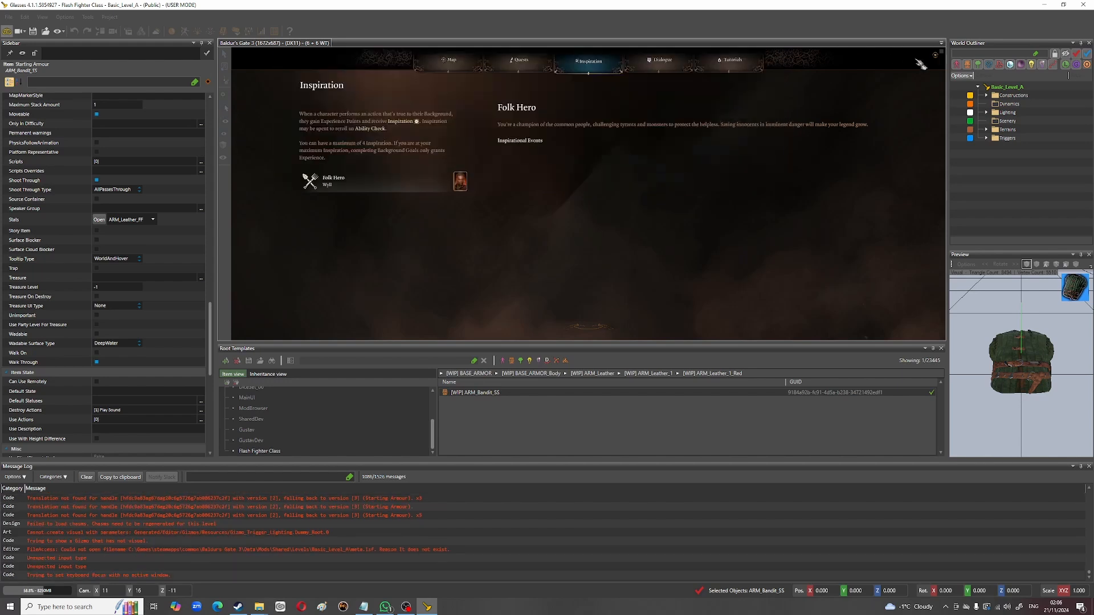
click(937, 58)
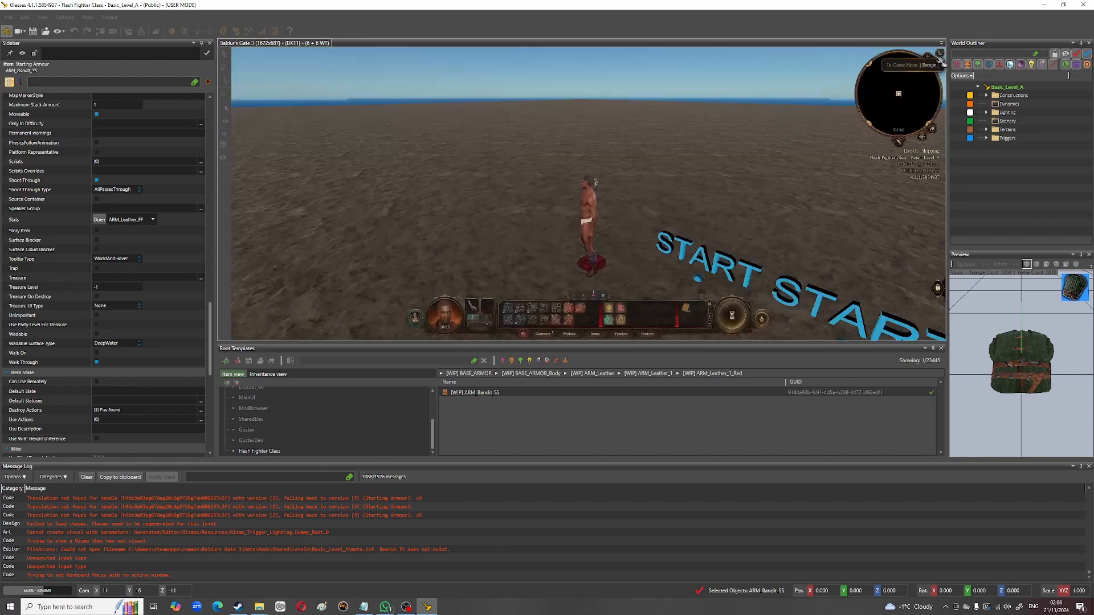
Step: Pick up the spawned Starting Armour, inspect its tooltip in the inventory and equip it on the character
click(529, 253)
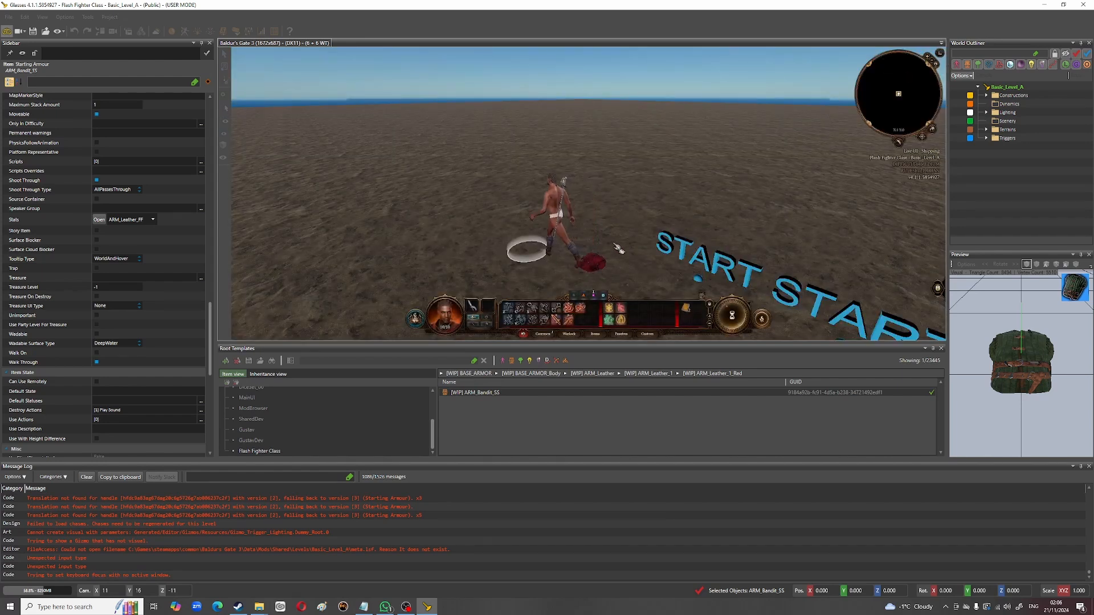
middle_drag(617, 246, 610, 259)
click(594, 263)
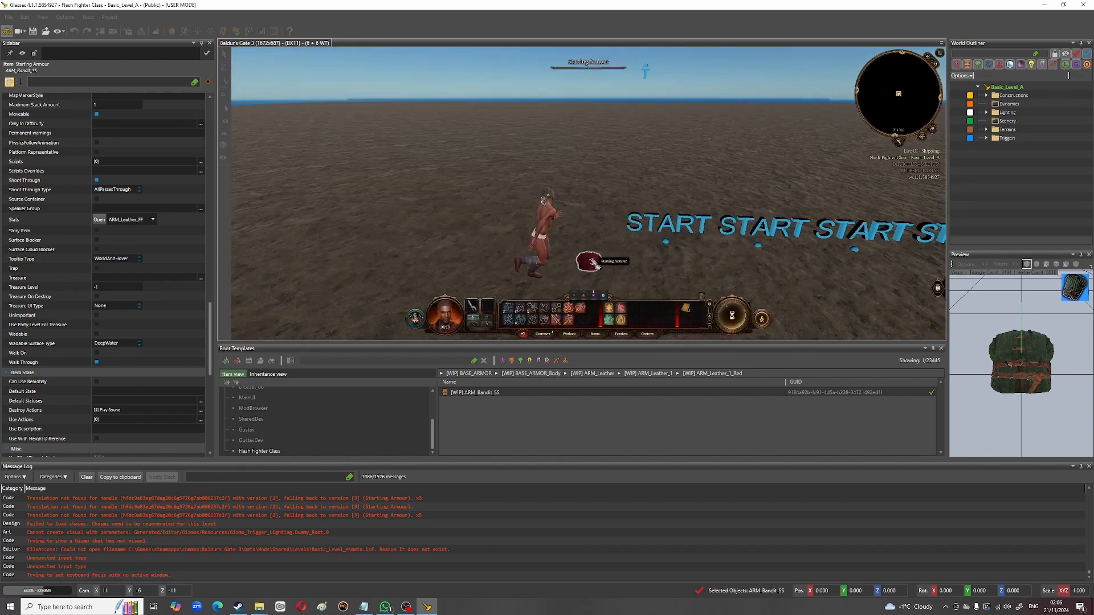
key(i)
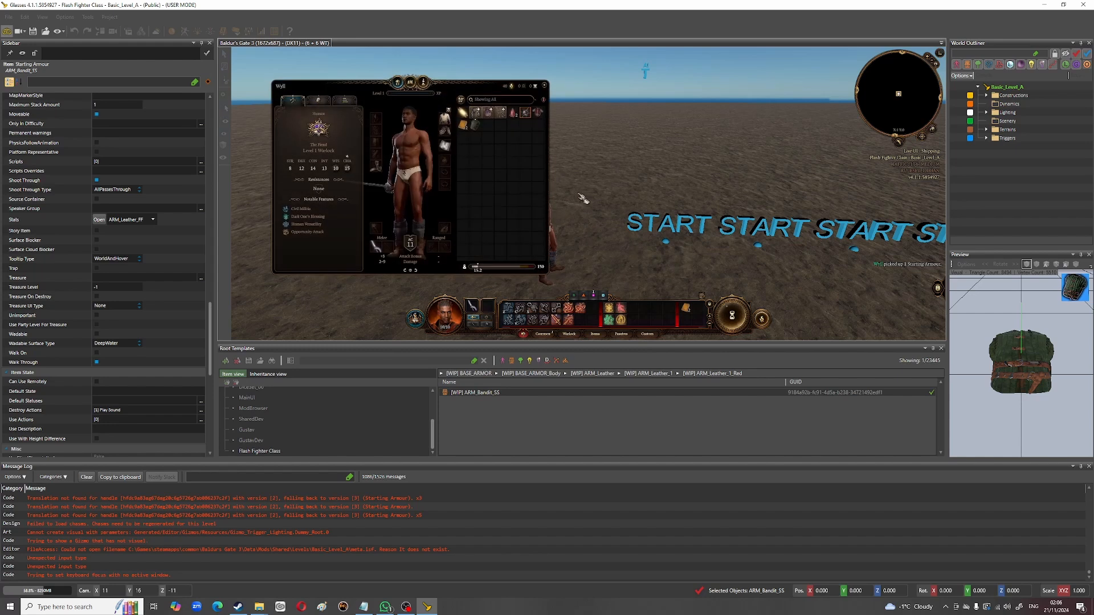
mouse_move(481, 134)
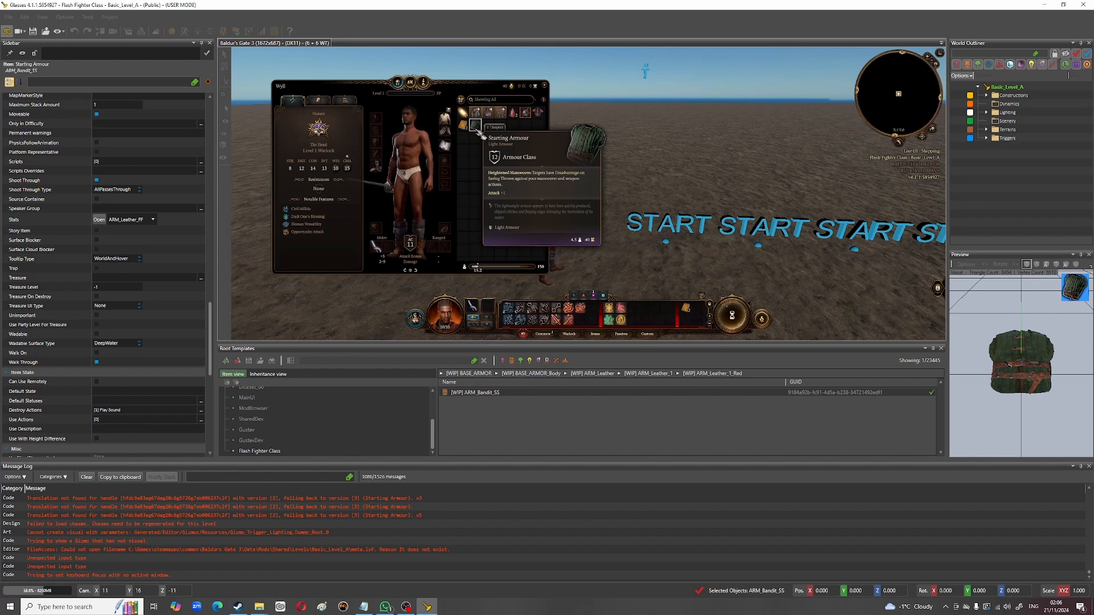
drag(482, 135, 377, 143)
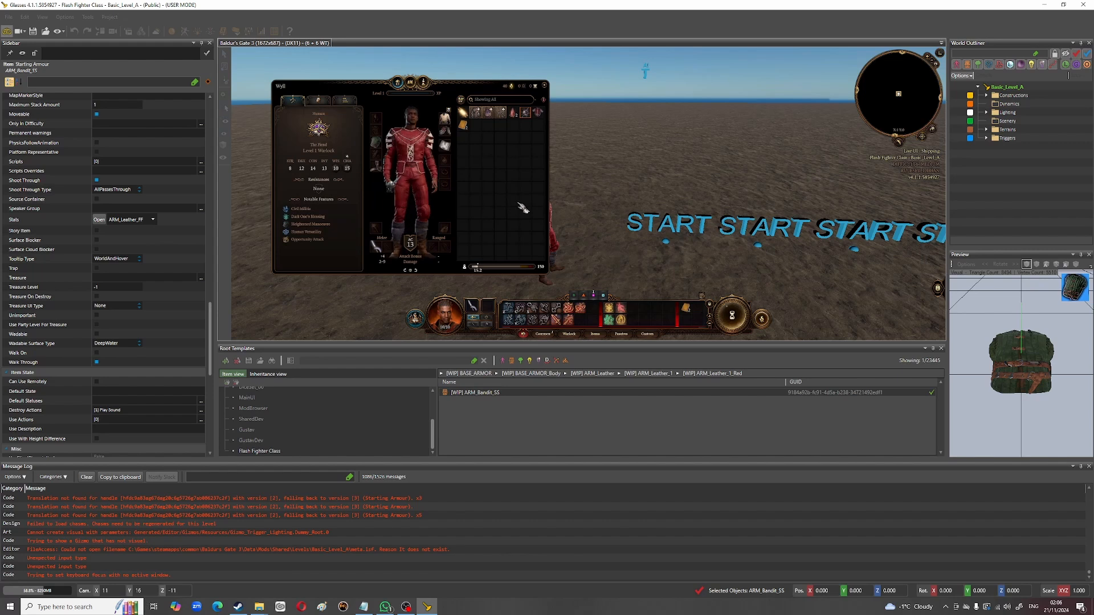
key(Escape)
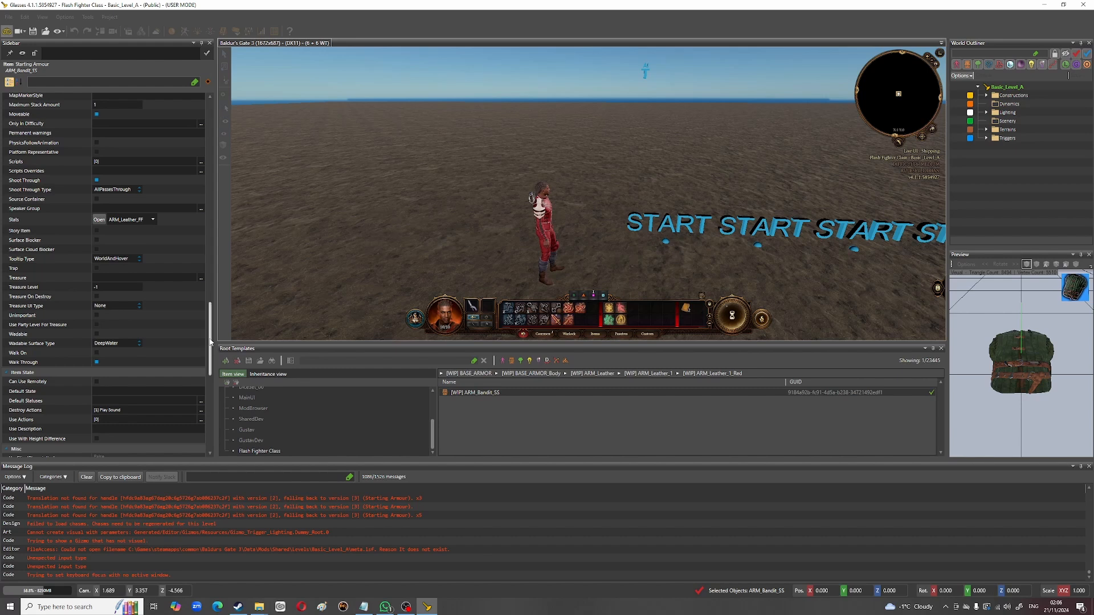
Step: Look through the Starting Armour template's properties from the Base section down to its lore description
drag(211, 344, 240, 138)
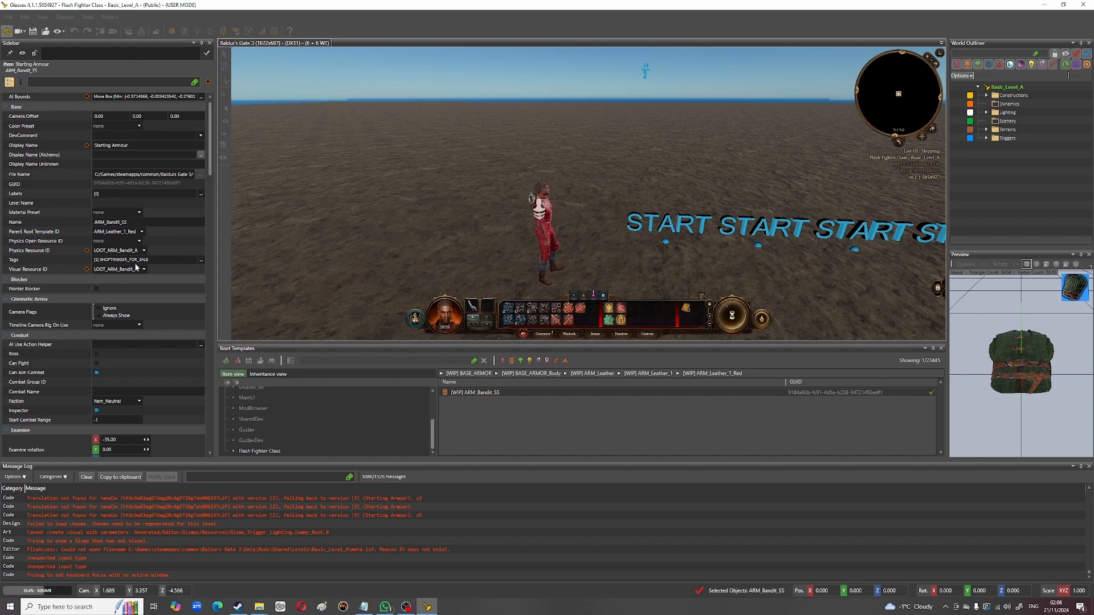
scroll(138, 264, down, 6)
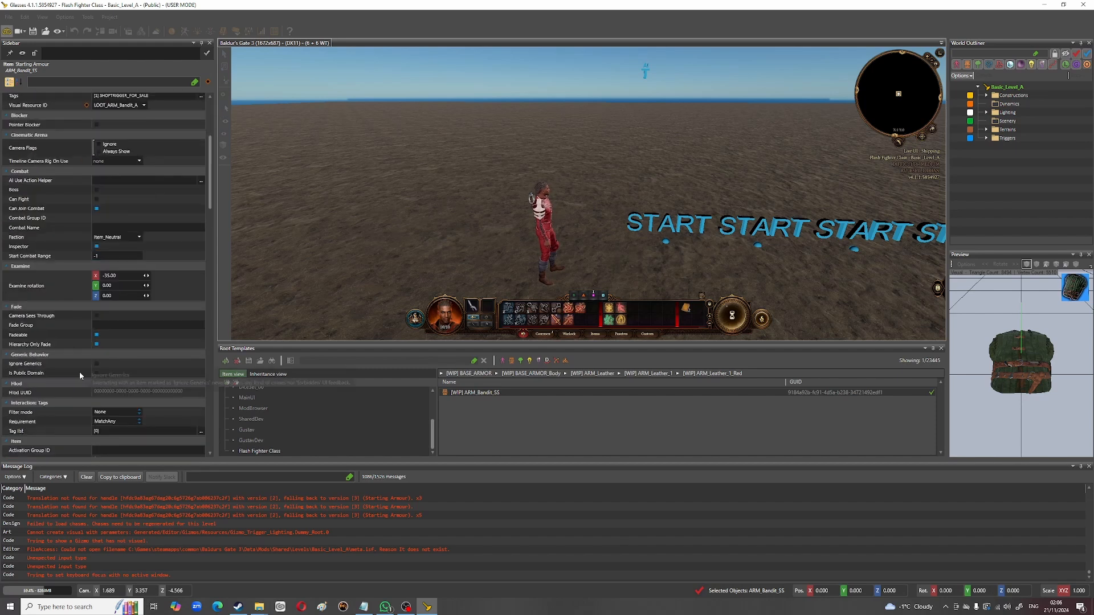
scroll(146, 330, down, 4)
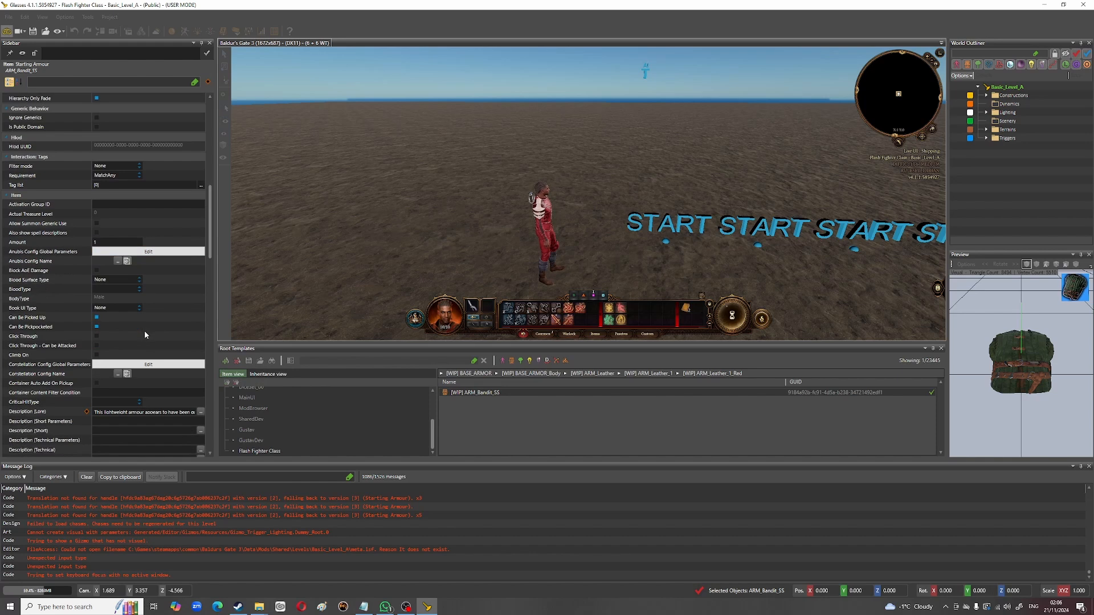
Step: Walk the character around the level to view the equipped armour from several sides, and leave game mode
scroll(580, 237, down, 5)
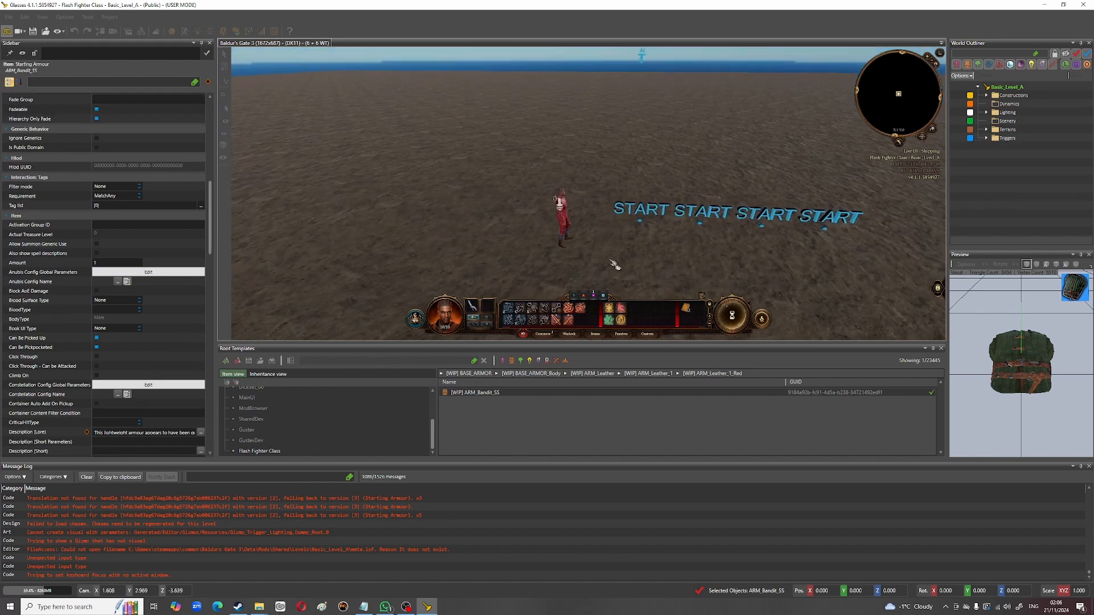
click(596, 263)
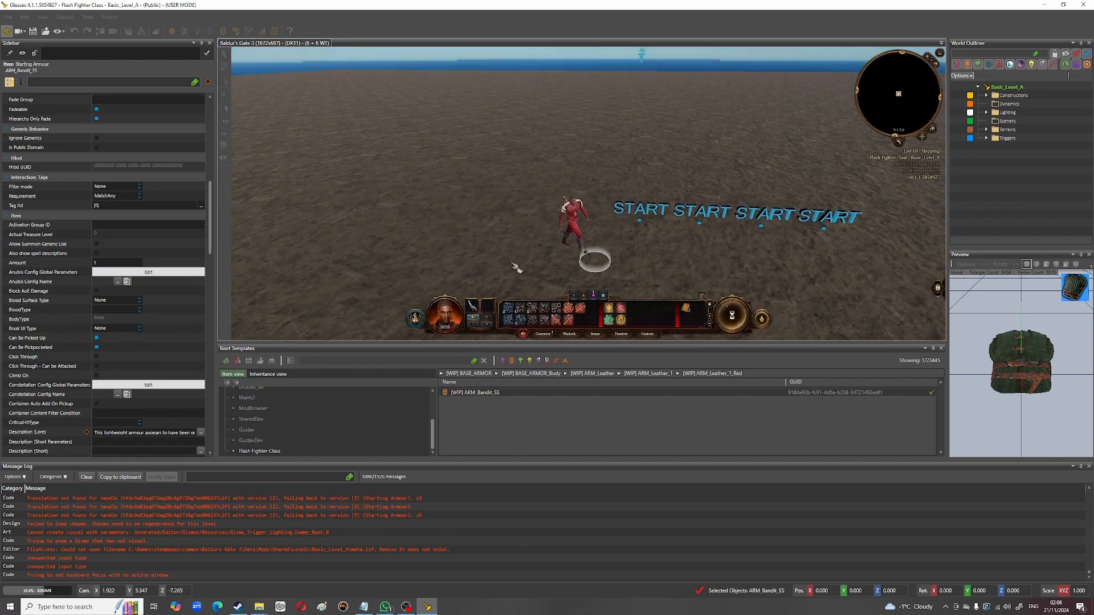
click(535, 232)
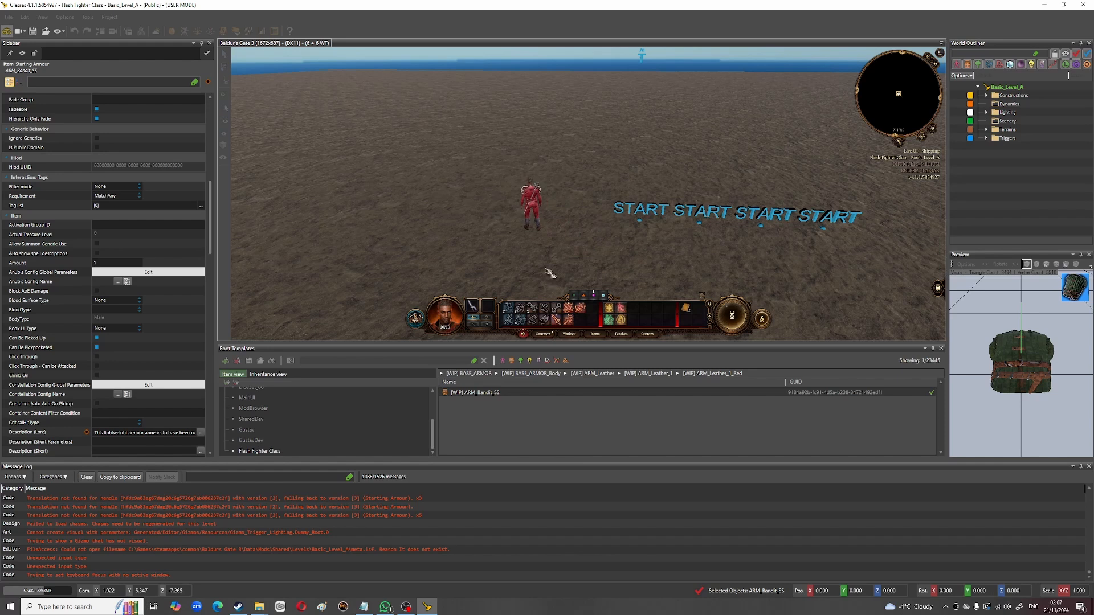
click(560, 239)
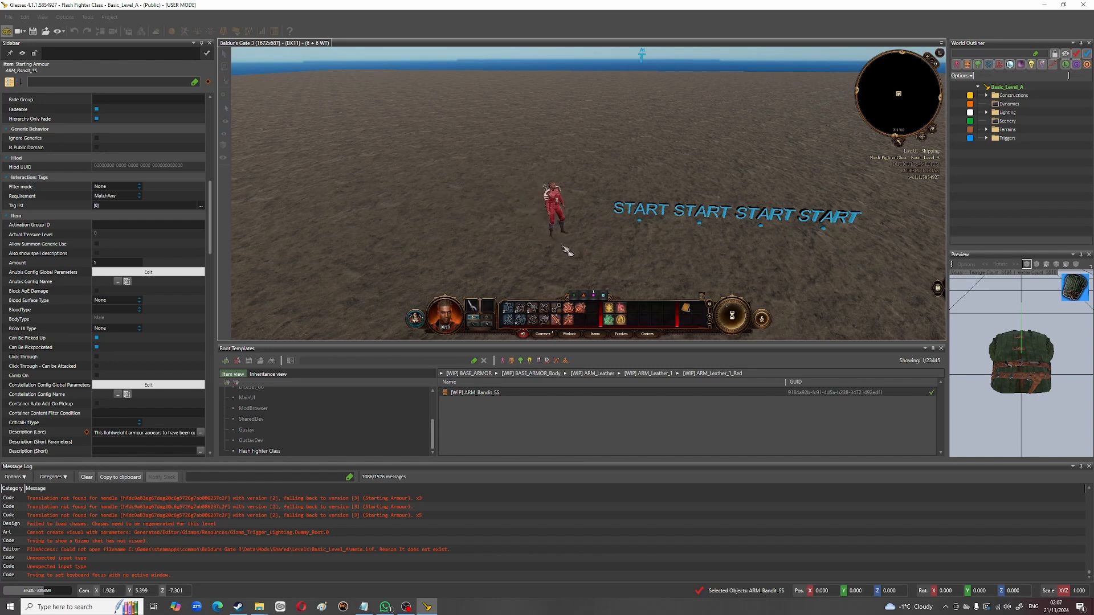
click(548, 259)
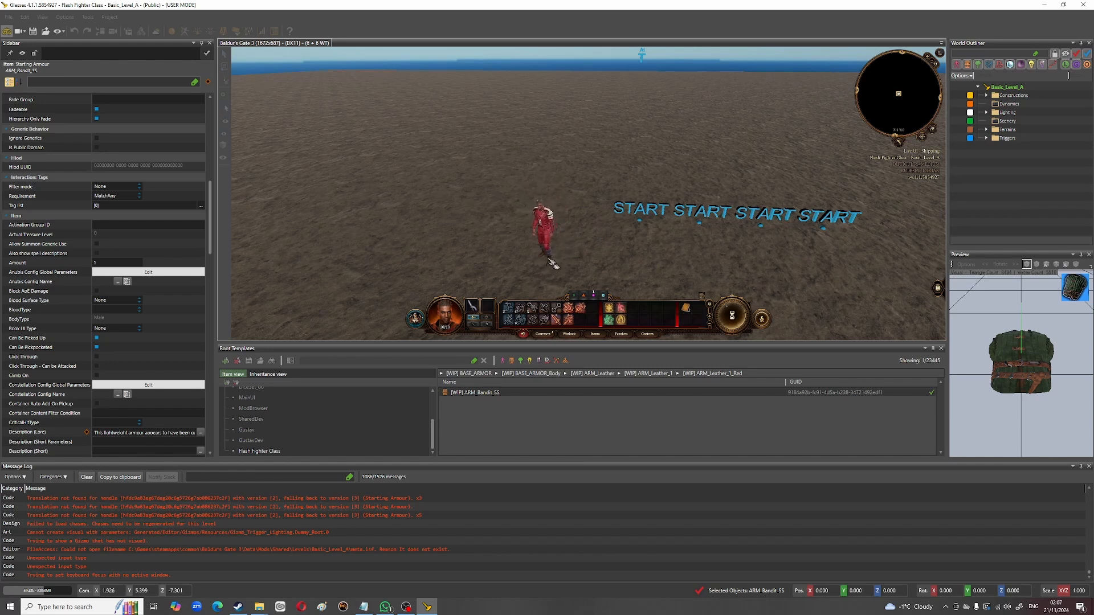
click(586, 242)
click(542, 239)
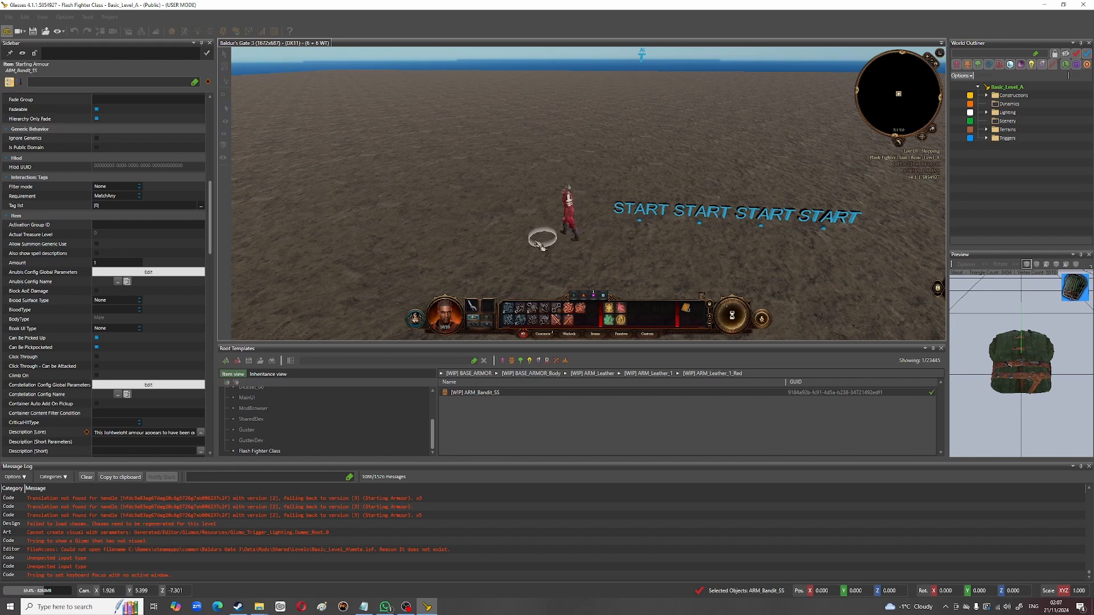
click(571, 252)
click(524, 249)
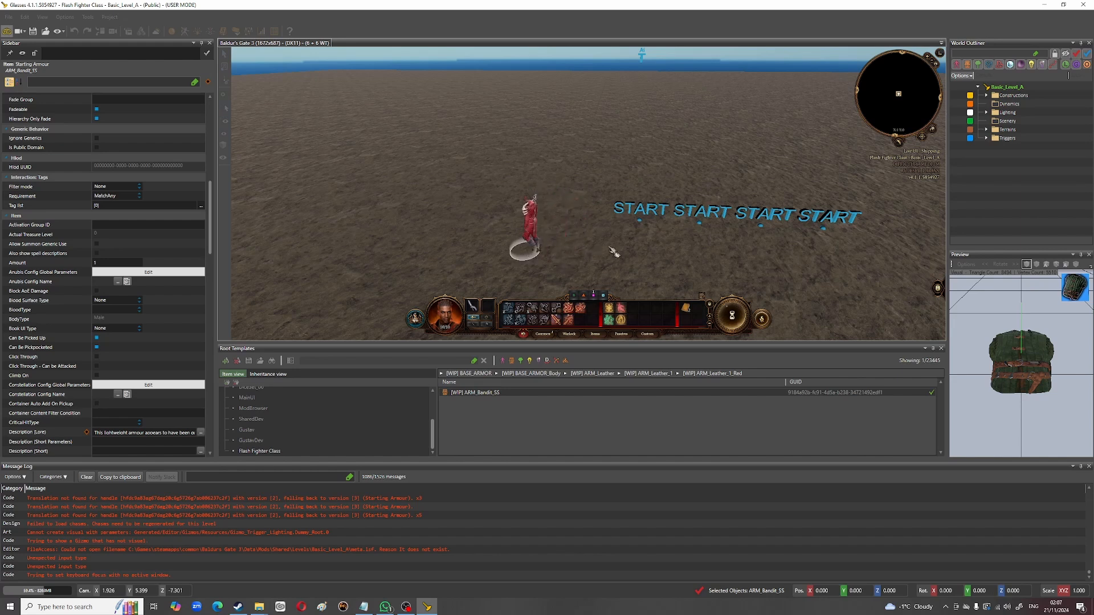
click(589, 241)
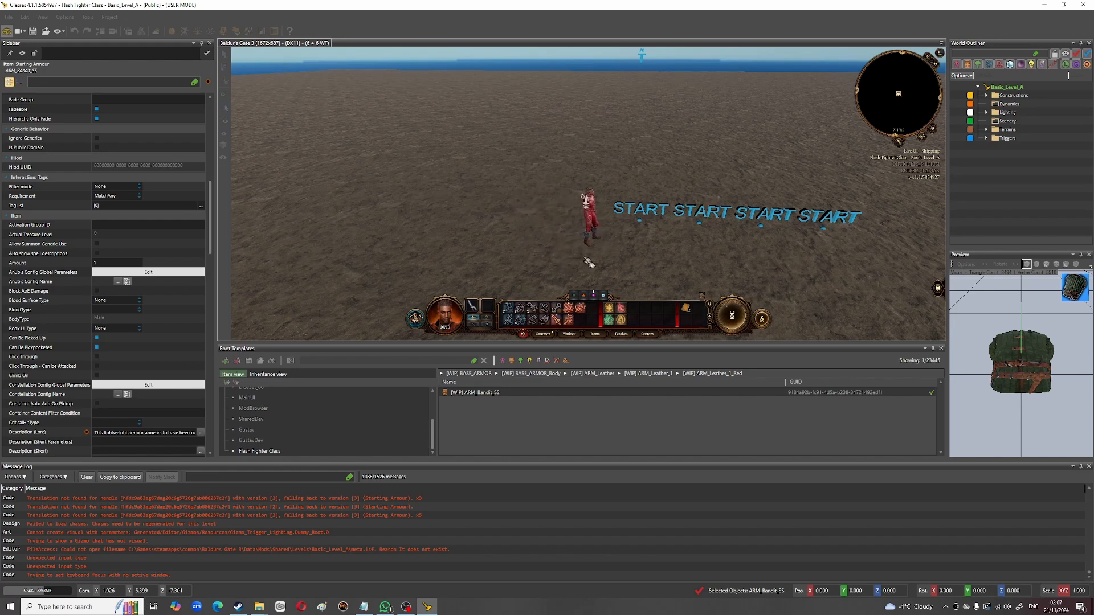
click(589, 263)
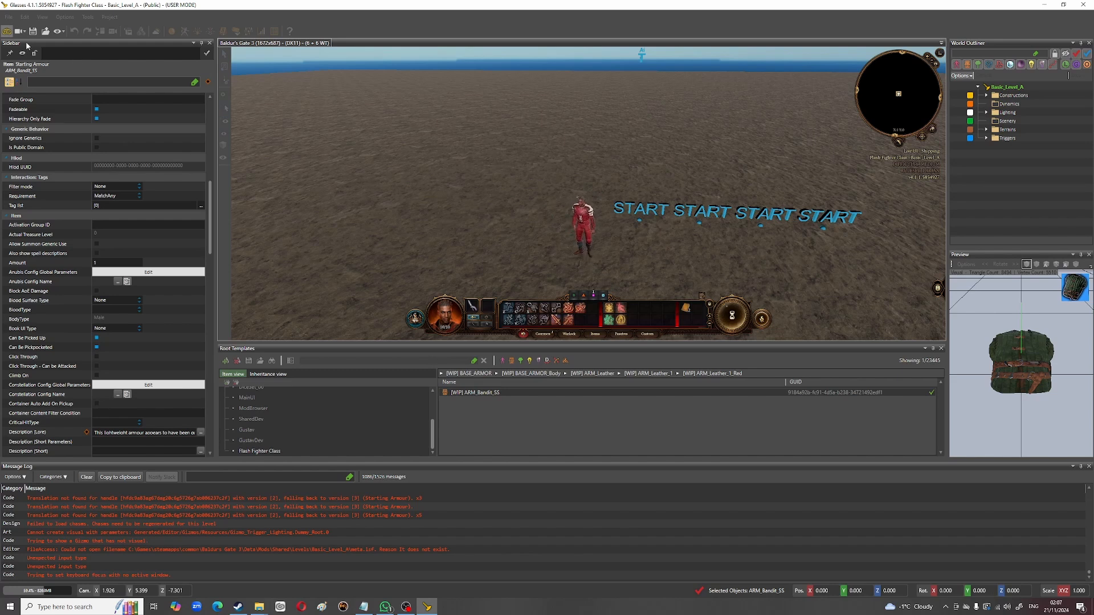
click(7, 31)
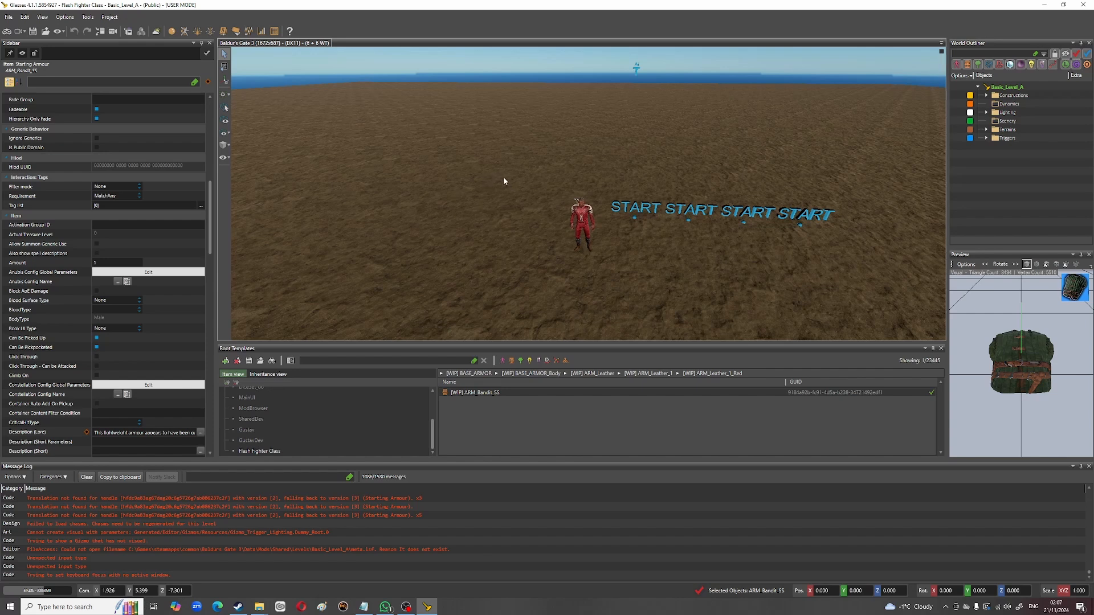
Step: Close the properties sidebar and open the Stats Editor
click(600, 266)
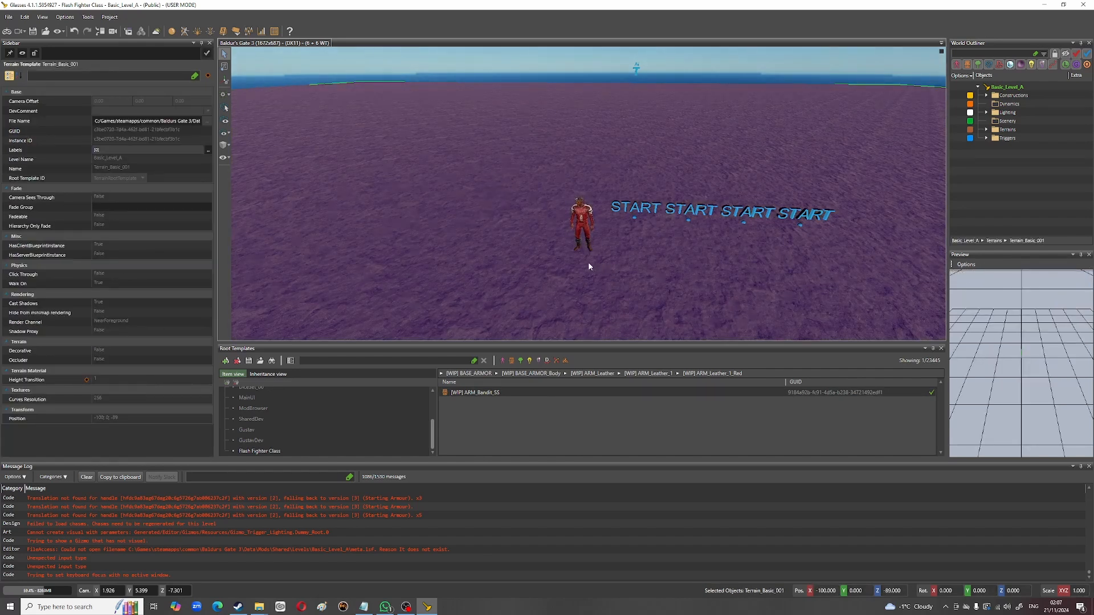
click(210, 43)
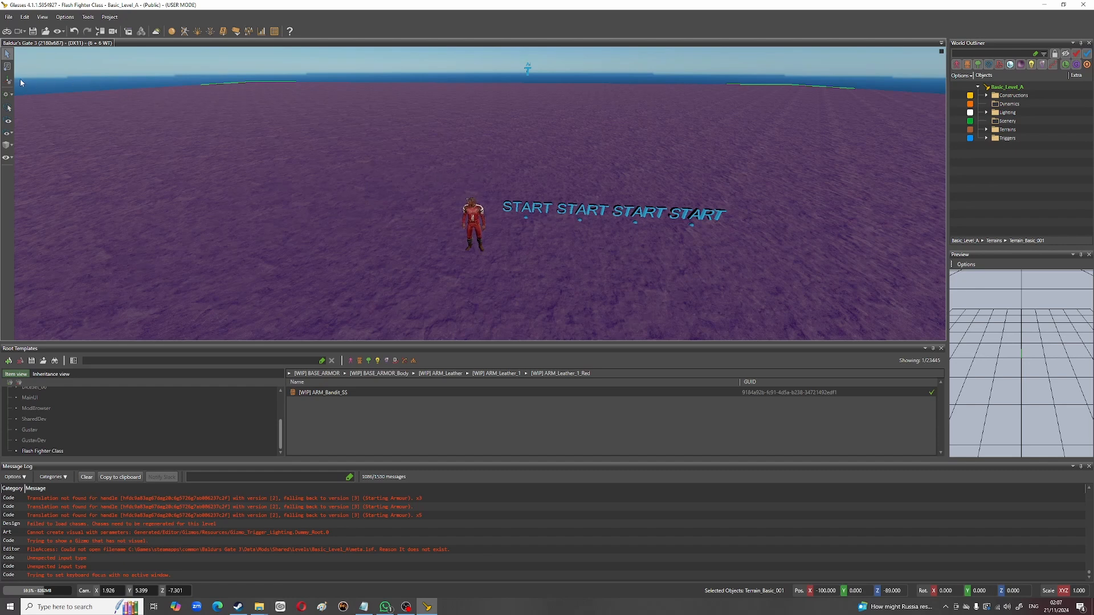
click(6, 32)
click(6, 32)
click(262, 31)
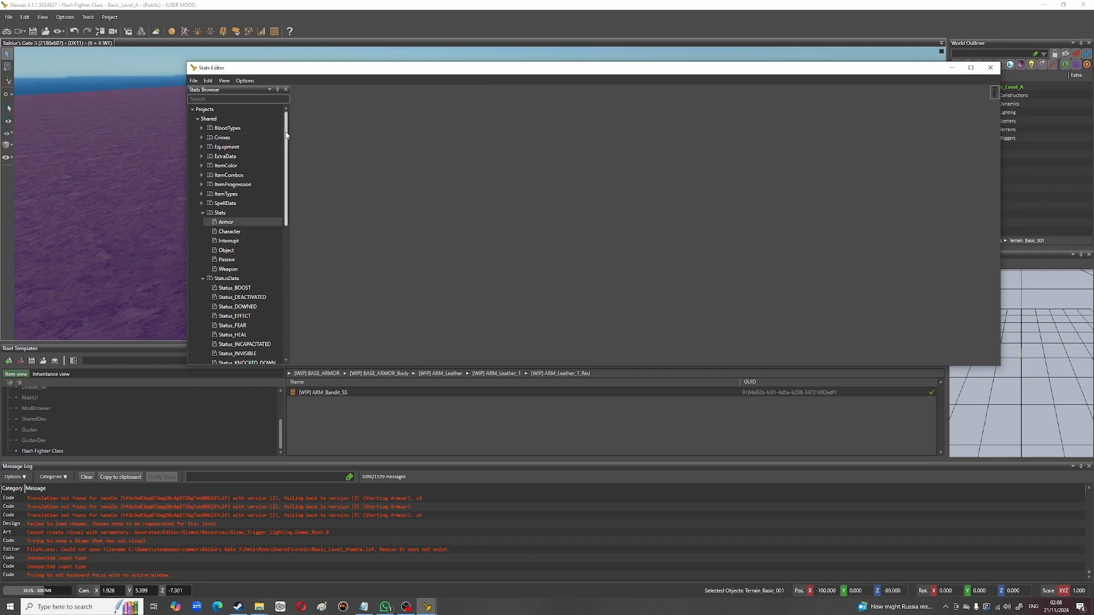
Step: Look through the spell types under the Shared project's SpellData, including Projectile, Shout, Target, Throw and Zone
drag(287, 135, 285, 171)
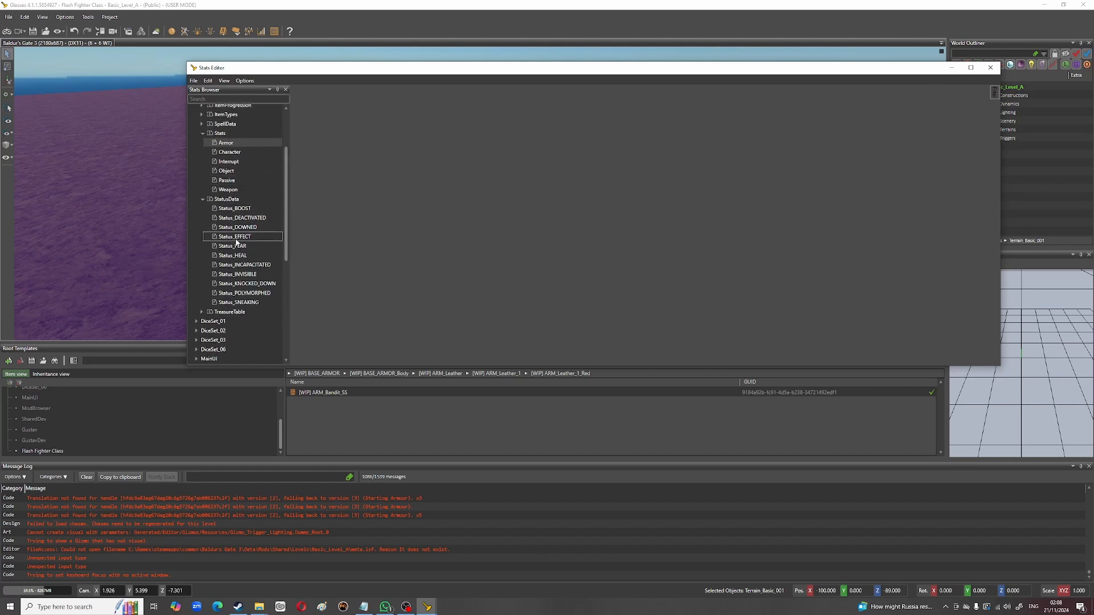
click(242, 209)
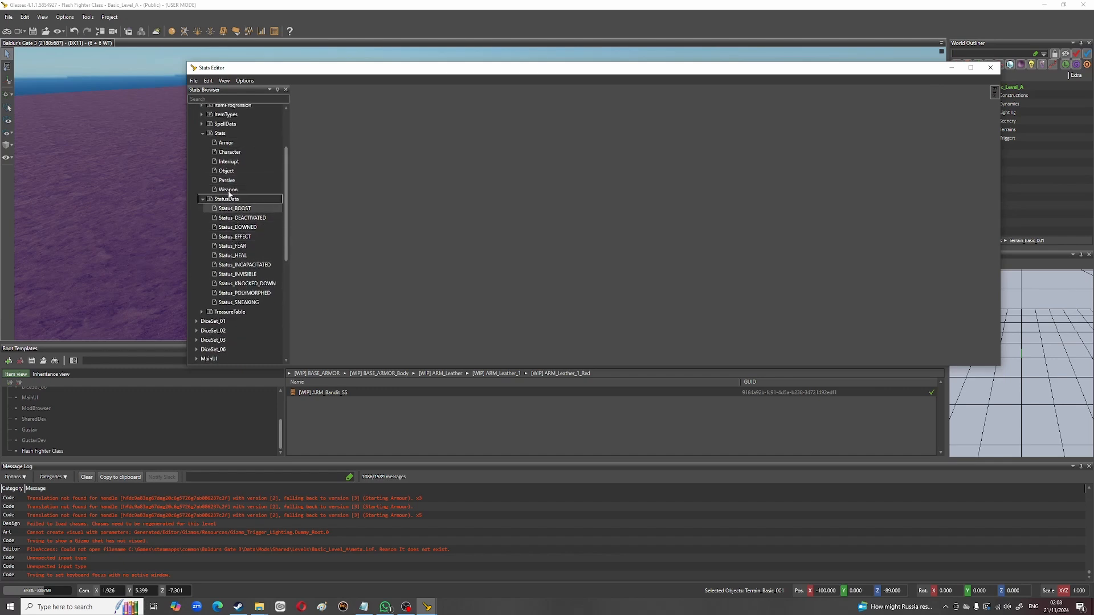
click(202, 124)
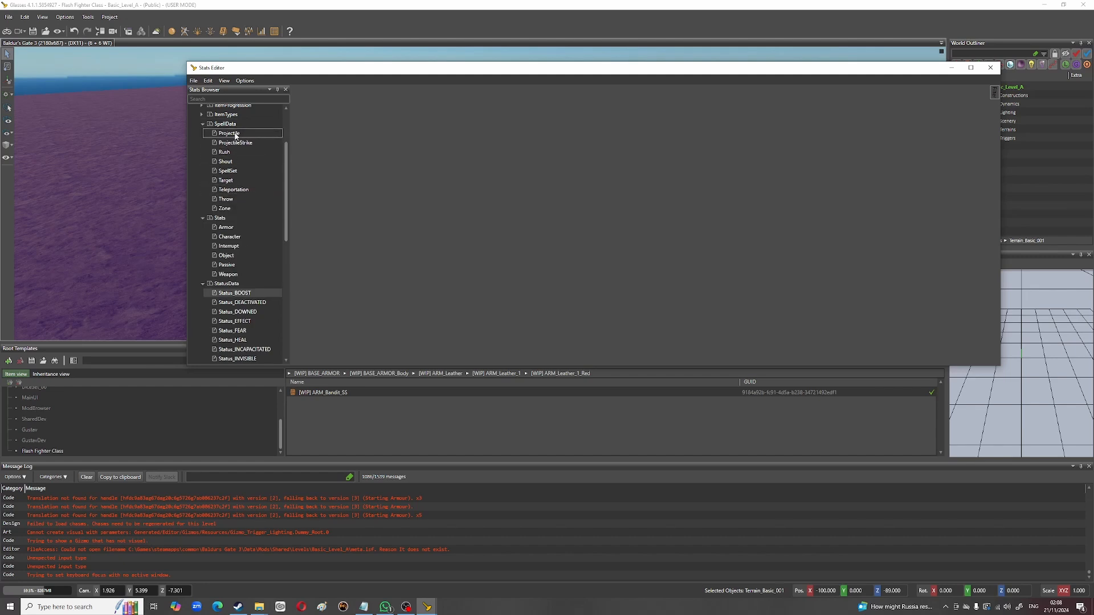
click(235, 134)
click(234, 162)
click(233, 181)
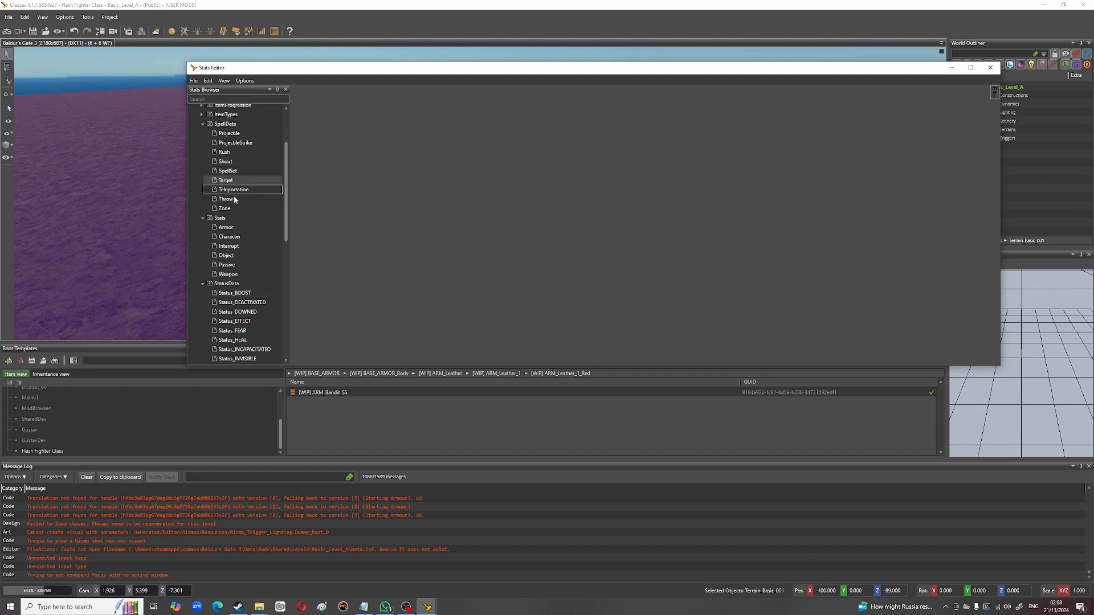
click(228, 199)
click(226, 209)
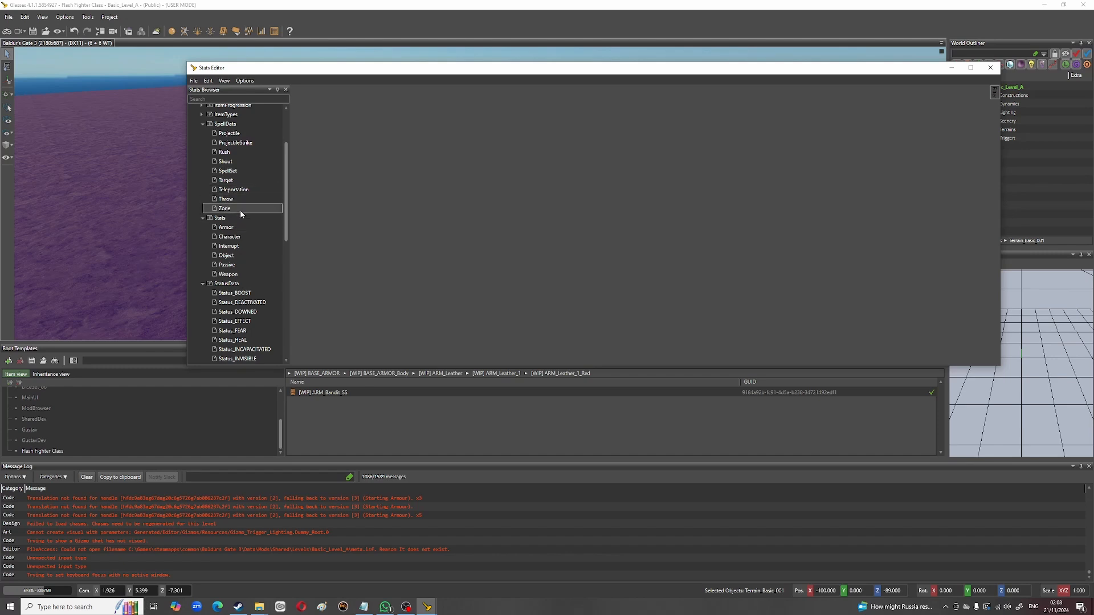
click(236, 180)
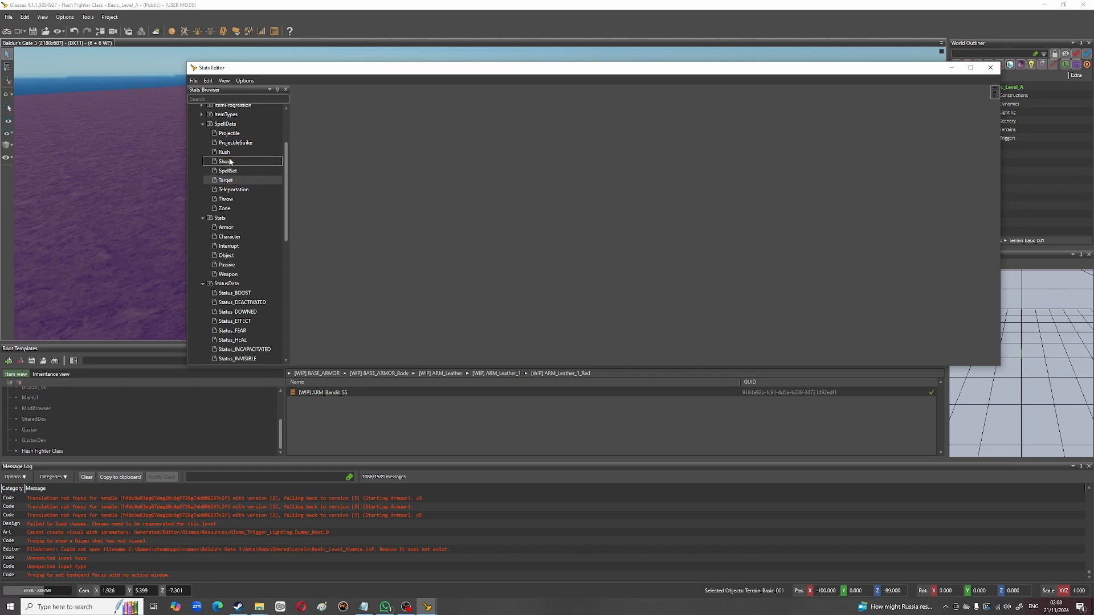
click(231, 162)
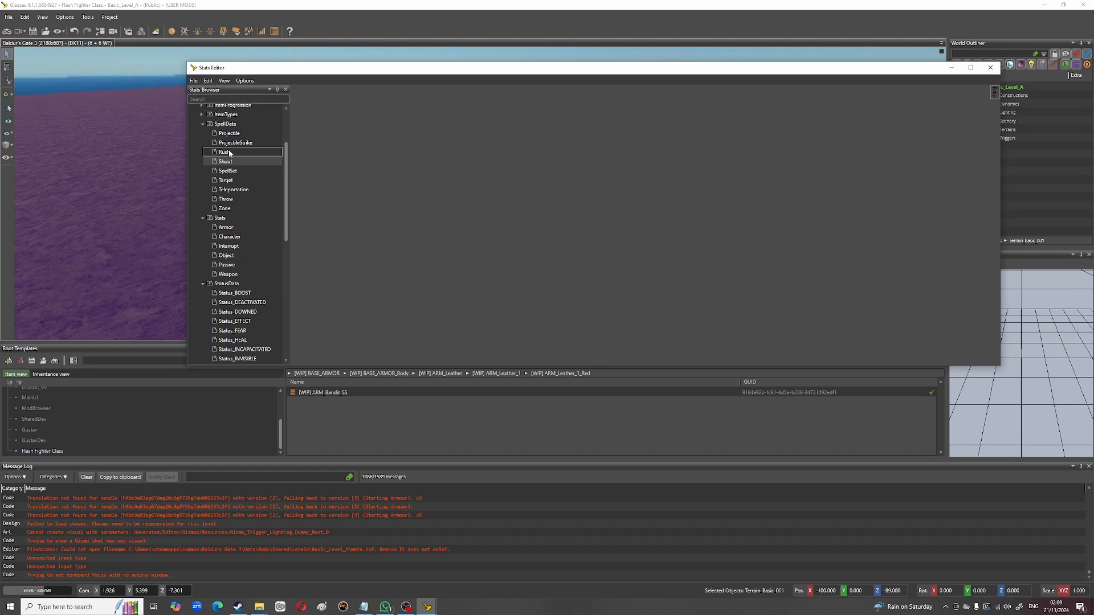
click(230, 135)
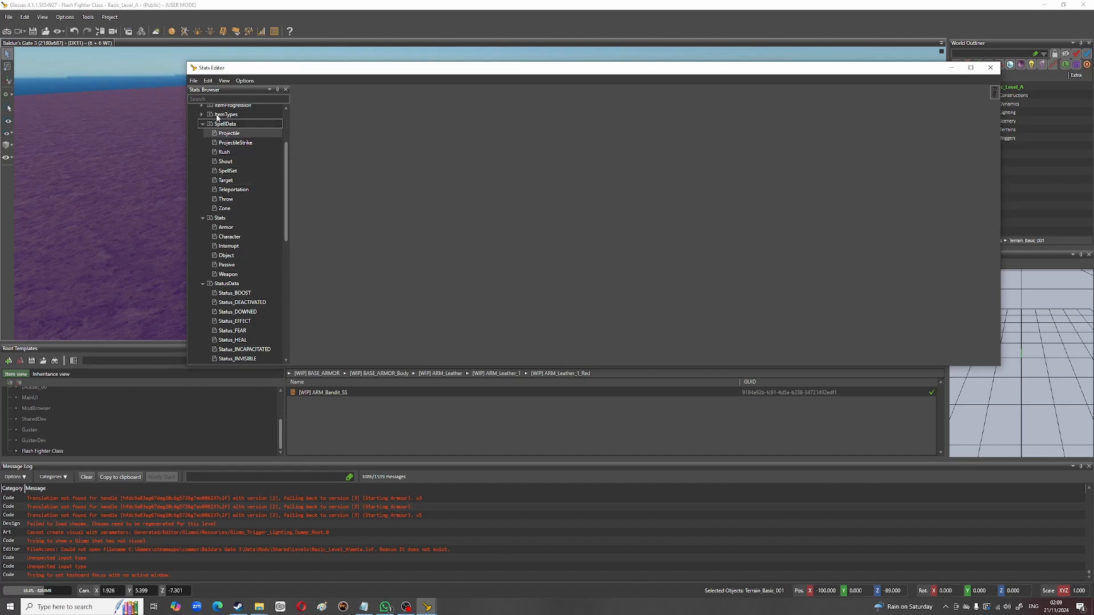
Step: Open the Shared Target spell table and examine its attack entries and HordeBreaker's SpellProperties
click(227, 181)
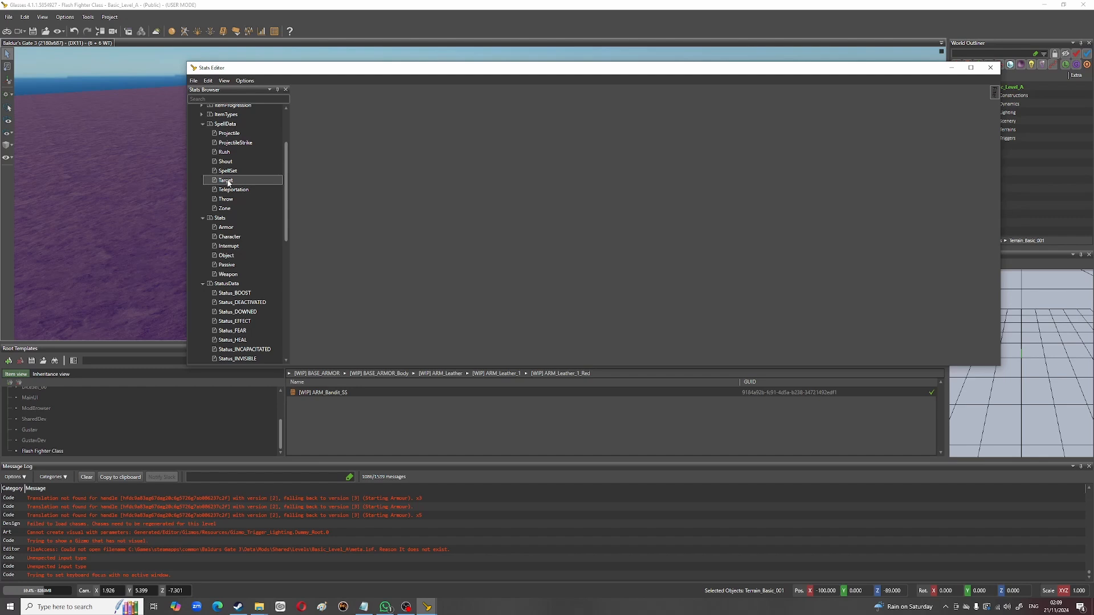
double_click(228, 180)
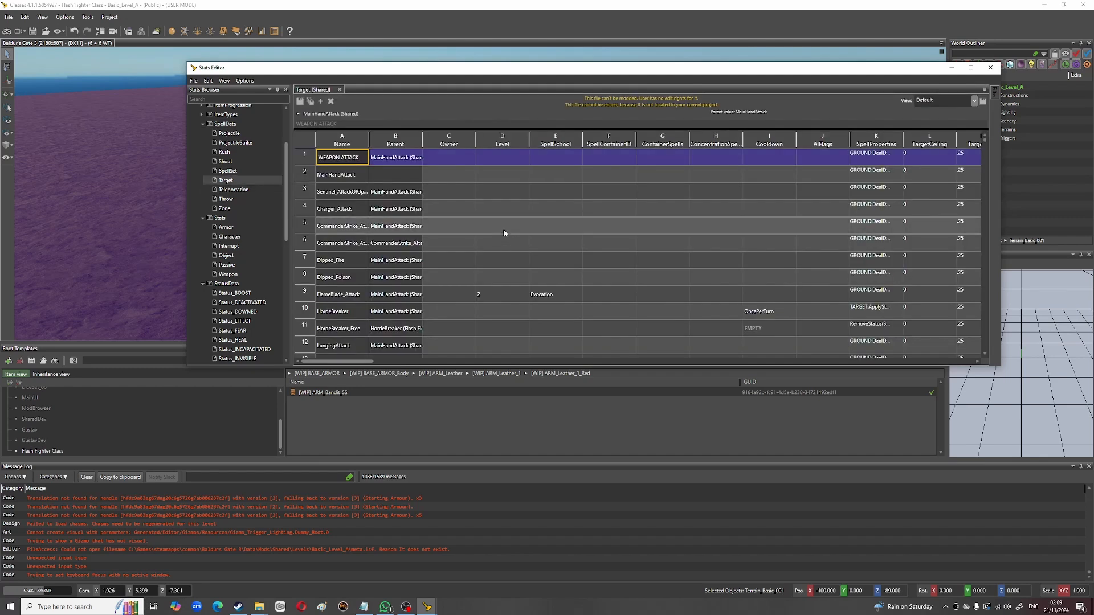
click(341, 342)
scroll(459, 282, down, 4)
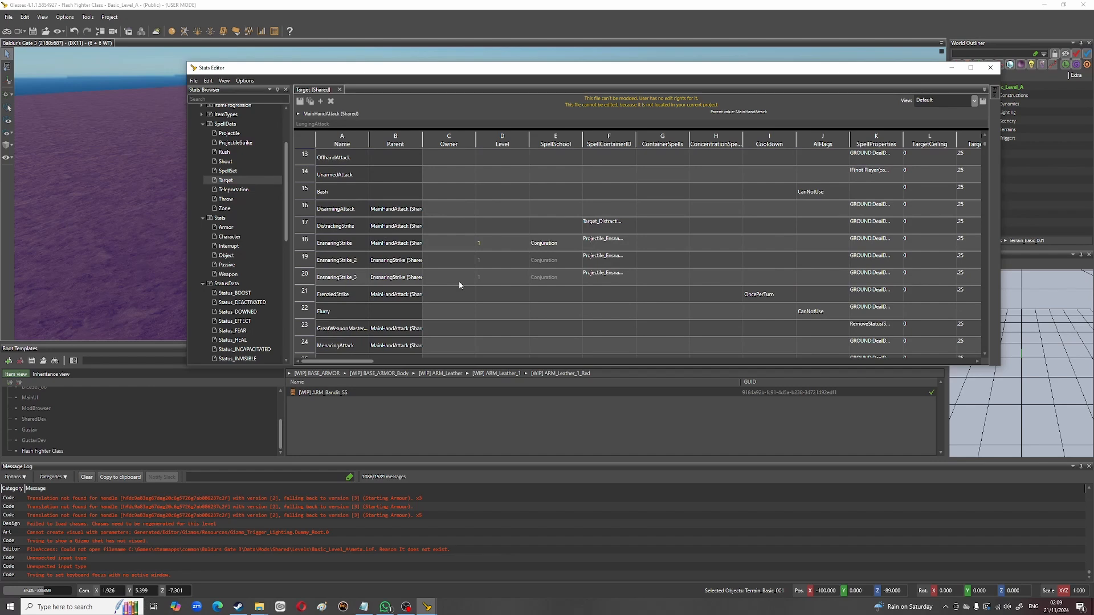
scroll(459, 281, up, 1)
click(350, 260)
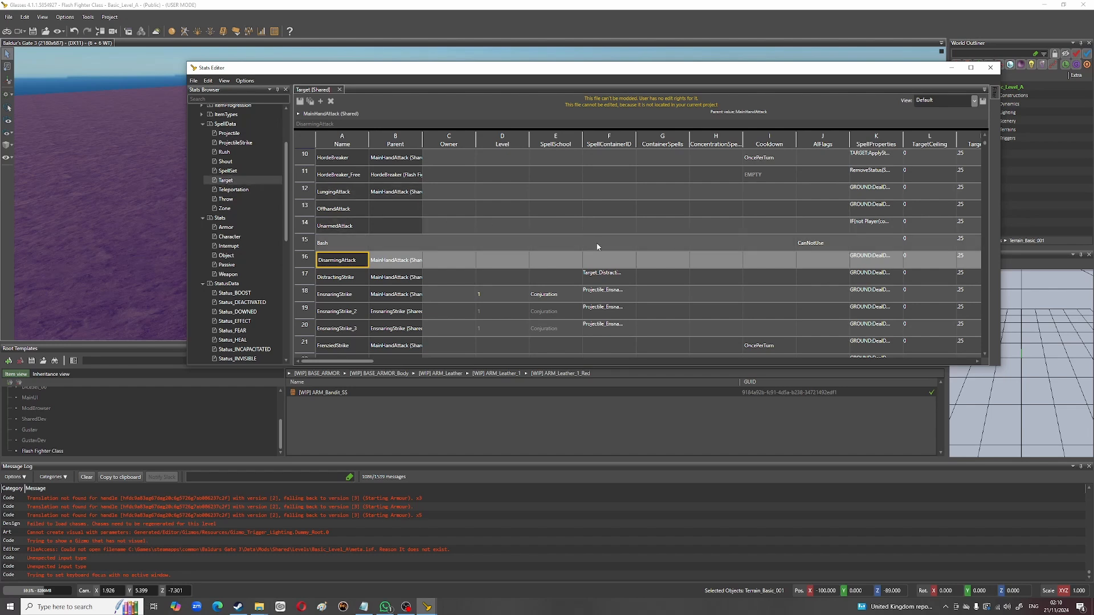
click(874, 159)
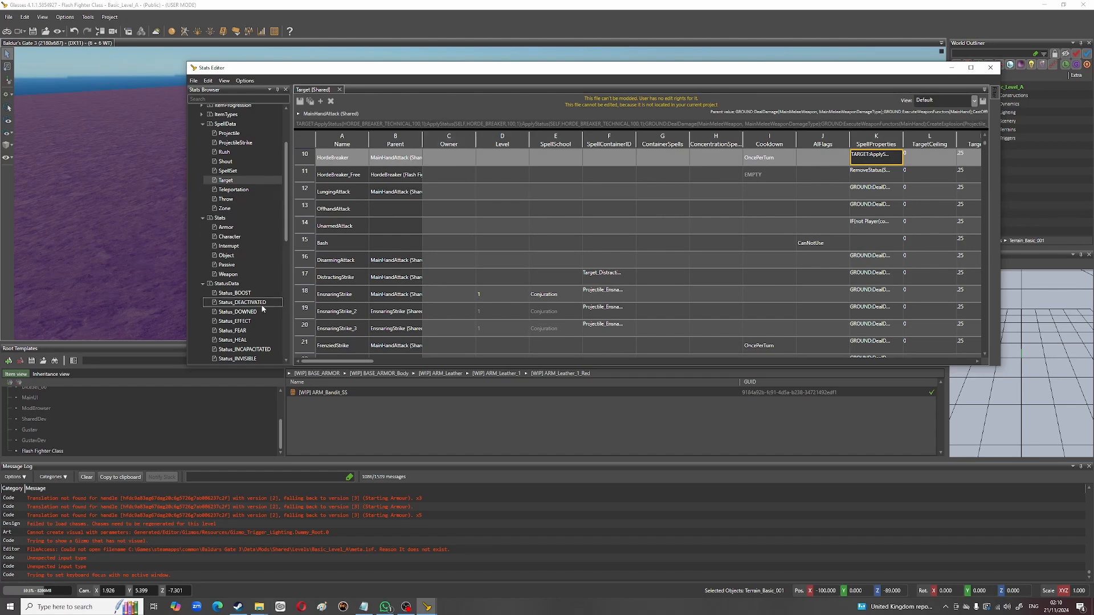
Step: Open the Shared Status_BOOST table, look through its entries, and return to Projectile under SpellData
click(246, 297)
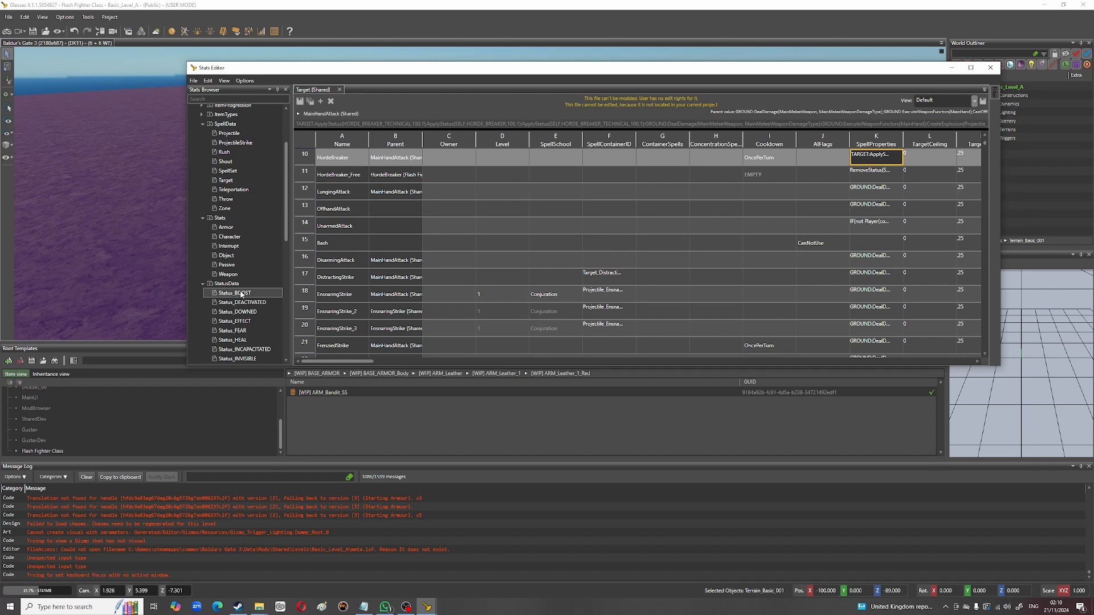
double_click(253, 295)
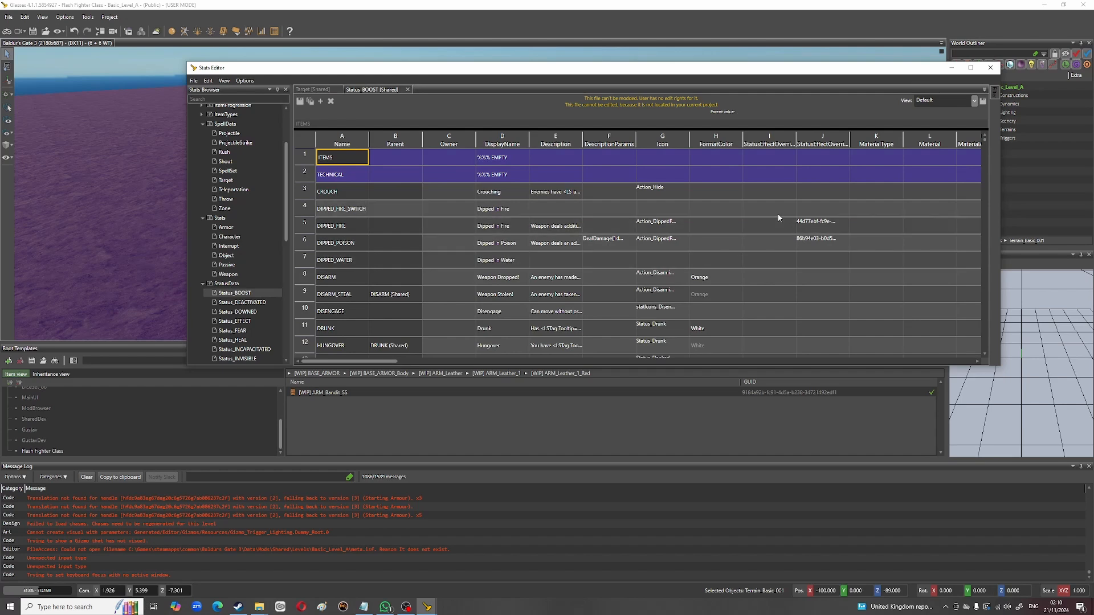
scroll(735, 233, down, 3)
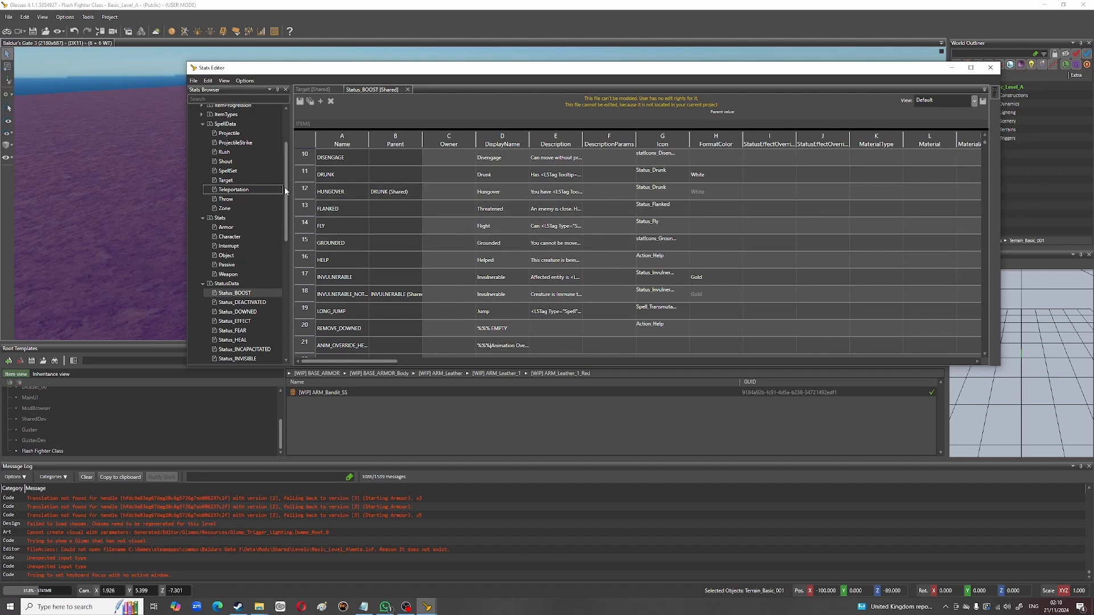
scroll(289, 165, up, 1)
scroll(288, 165, up, 2)
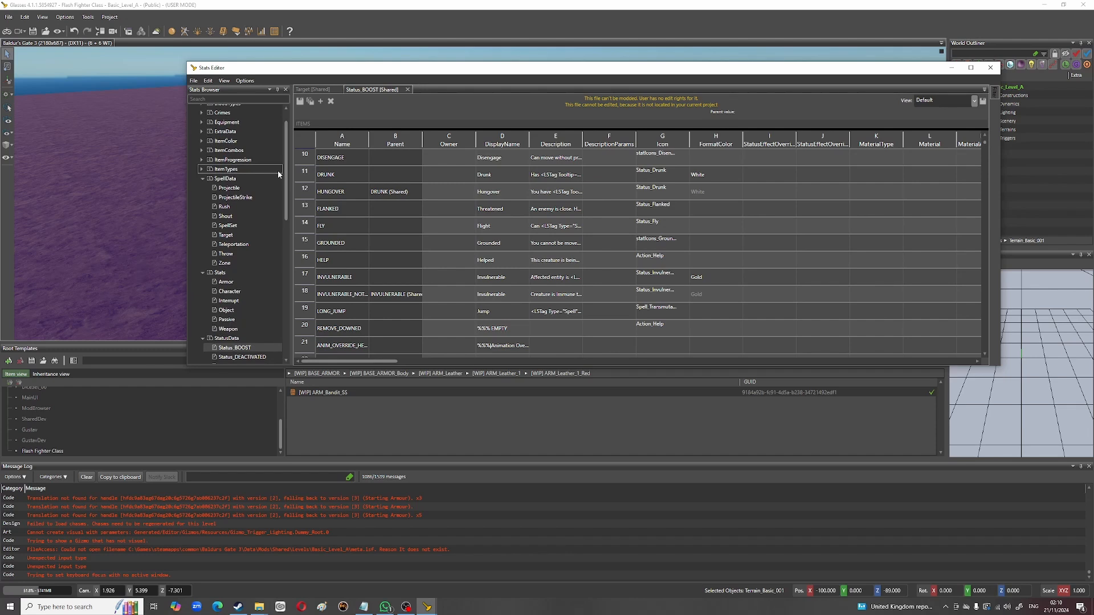
click(231, 189)
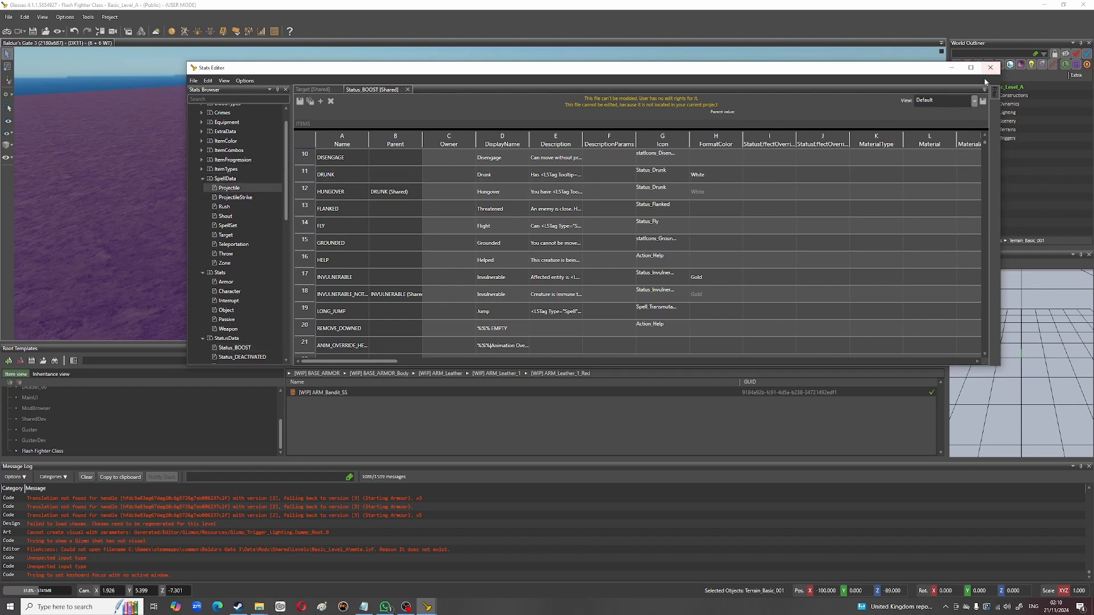
Step: Close the Stats Editor and open the Flash Fighter Class SpellLists table in the UUID Object Editor
click(991, 67)
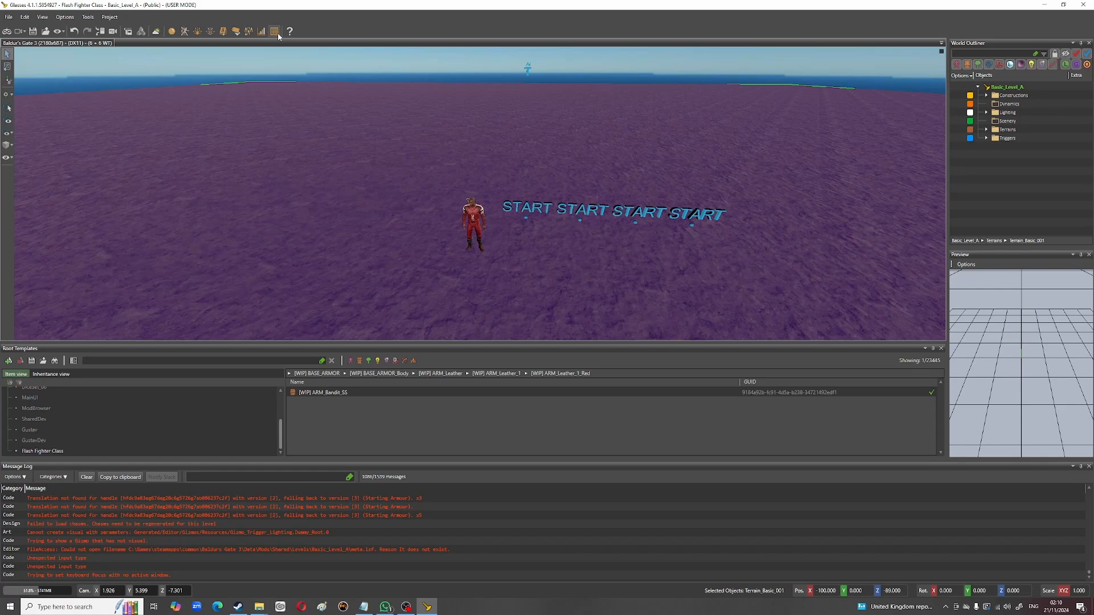
click(275, 32)
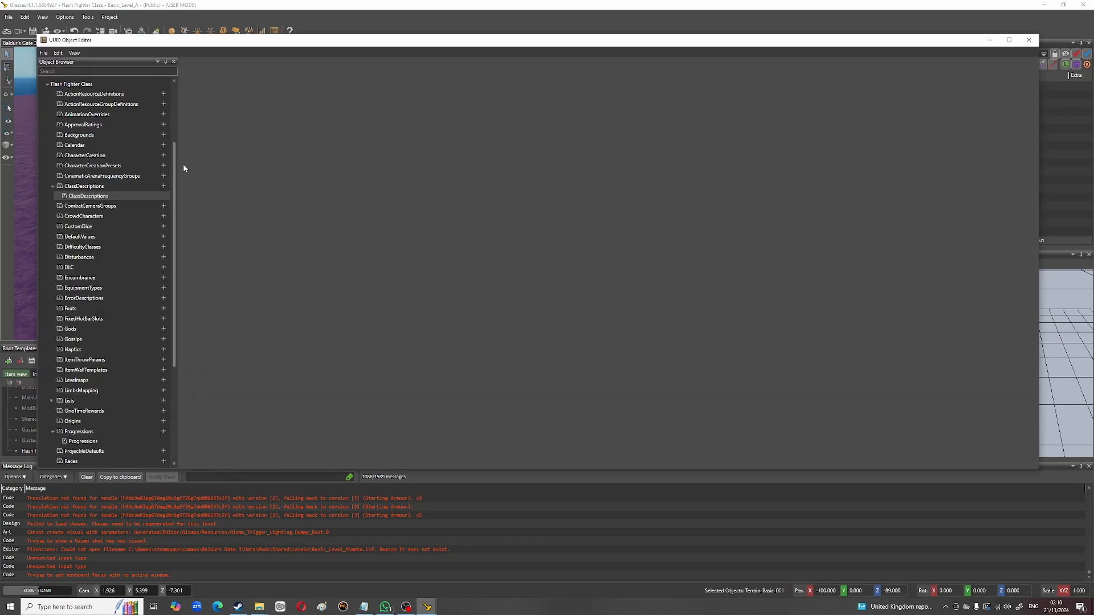
click(51, 402)
double_click(79, 410)
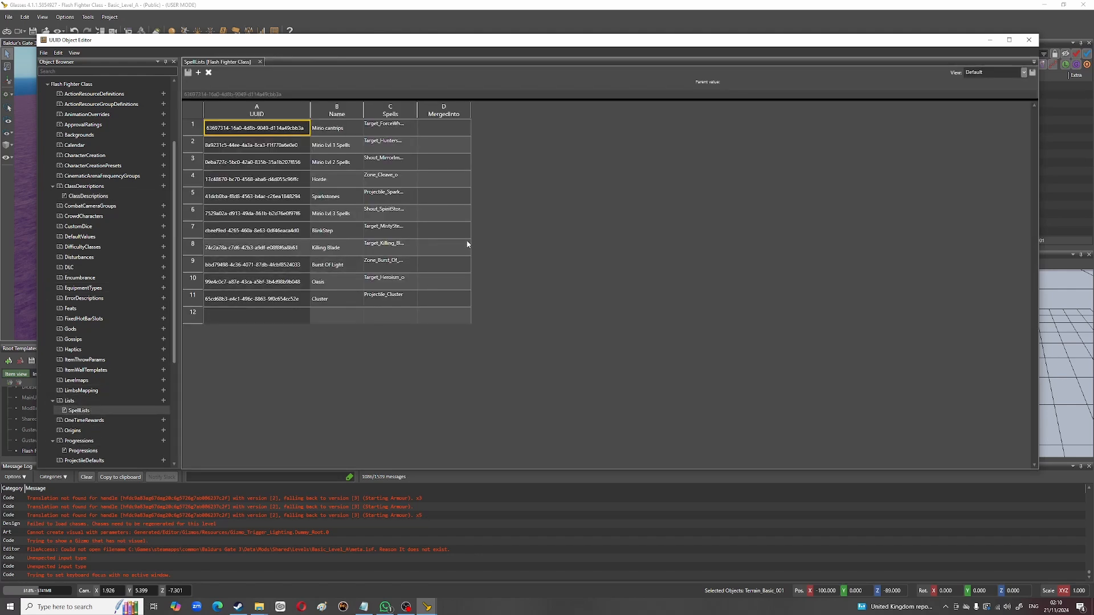
Step: Examine the full spell string of the cantrips list in the first row, and select its UUID
click(393, 134)
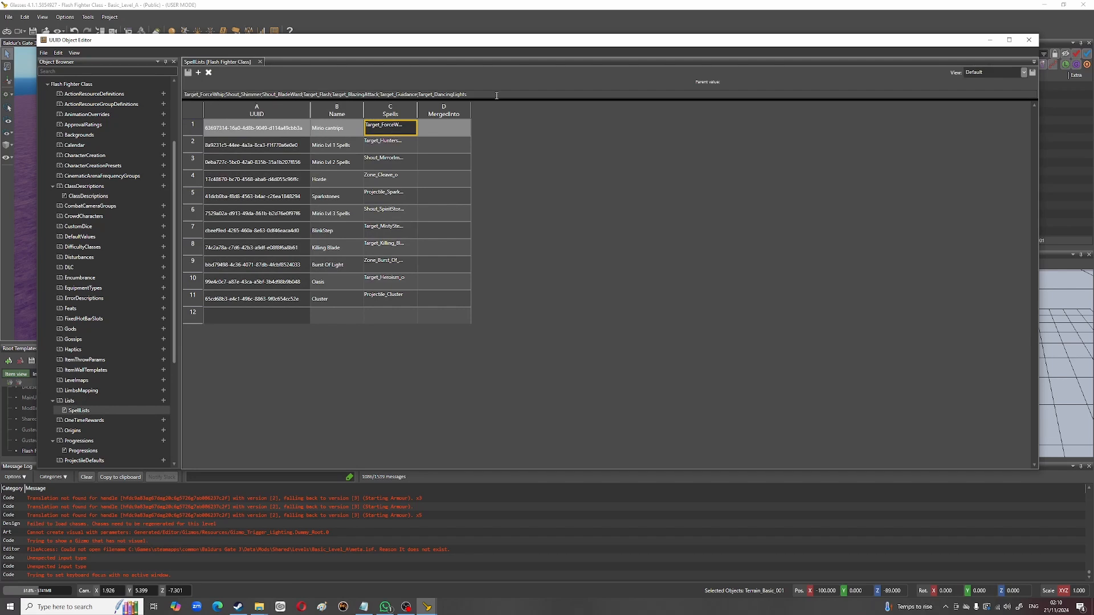
drag(496, 96, 185, 95)
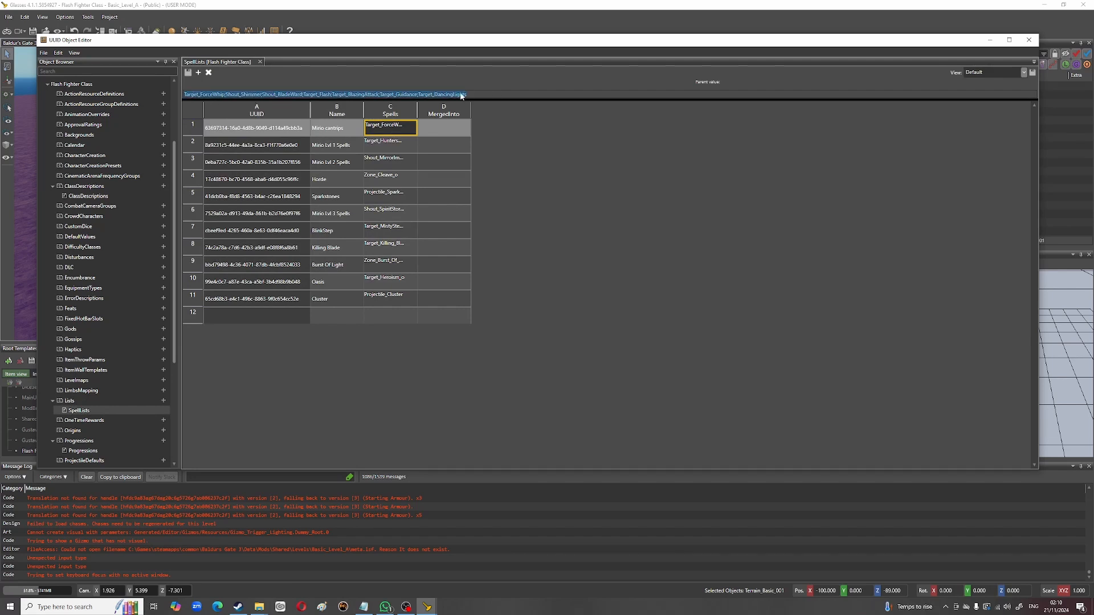
click(275, 129)
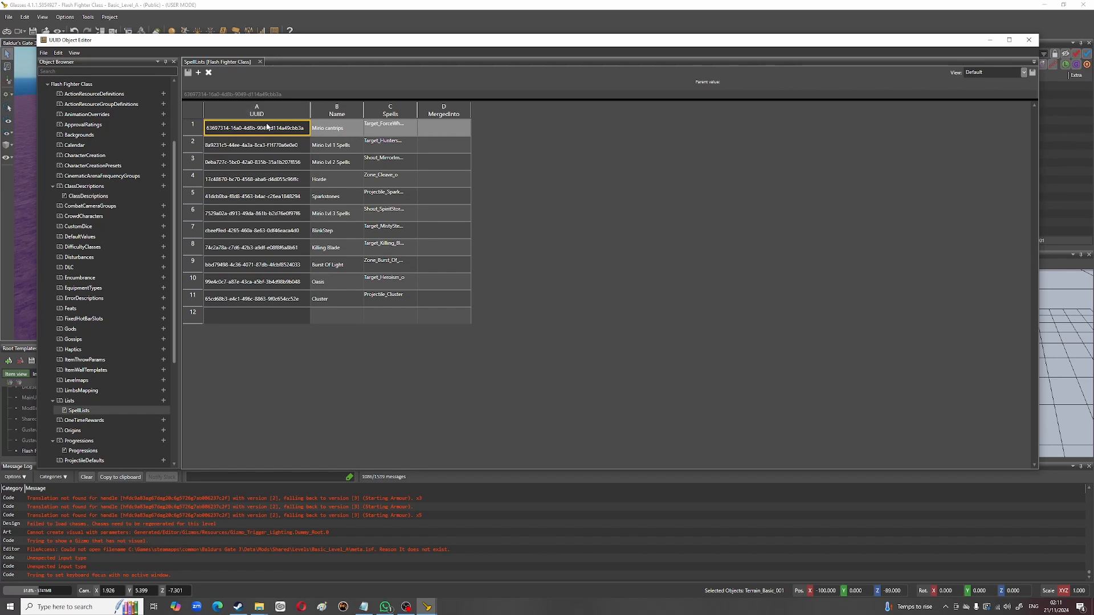
Step: Open the Flash Fighter Class Progressions table and compare the Selectors of levels 1, 2 and 4 and the EldritchKnight row
scroll(86, 399, down, 2)
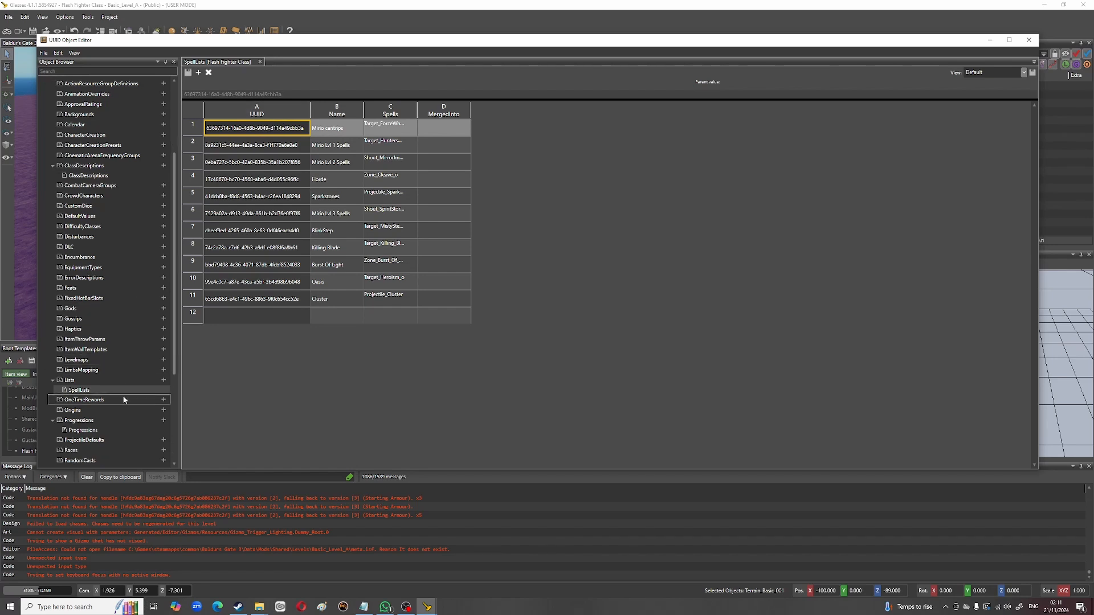
double_click(80, 410)
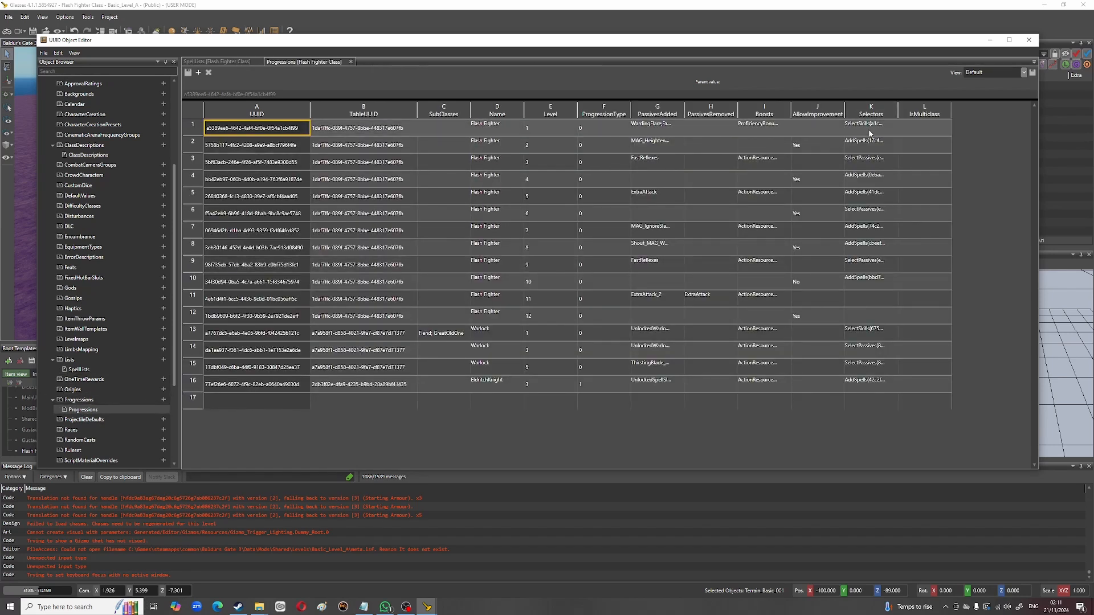
click(870, 130)
click(856, 145)
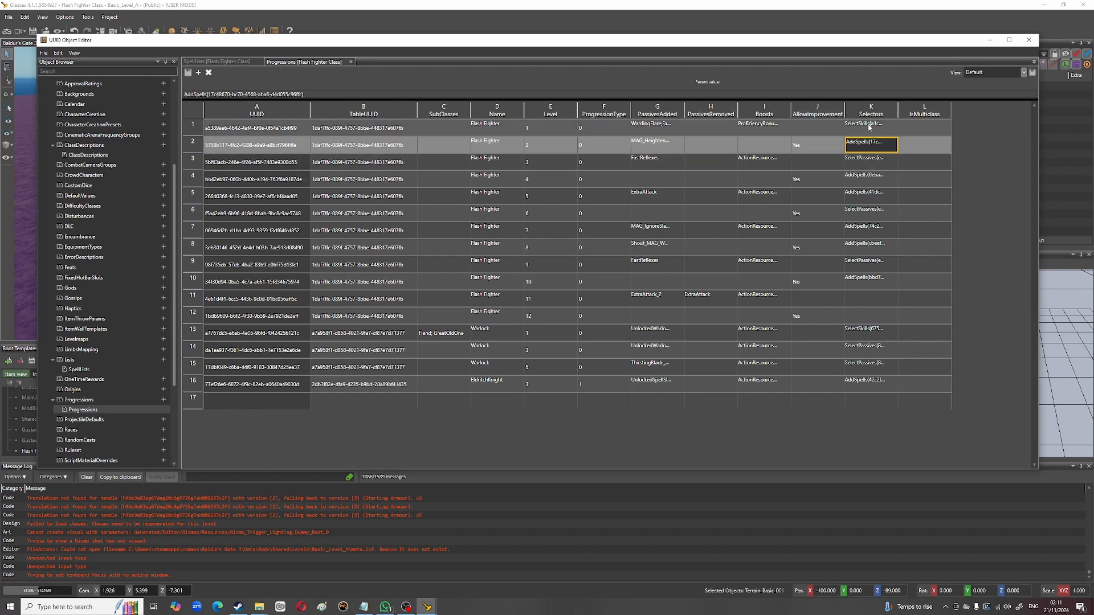
click(870, 127)
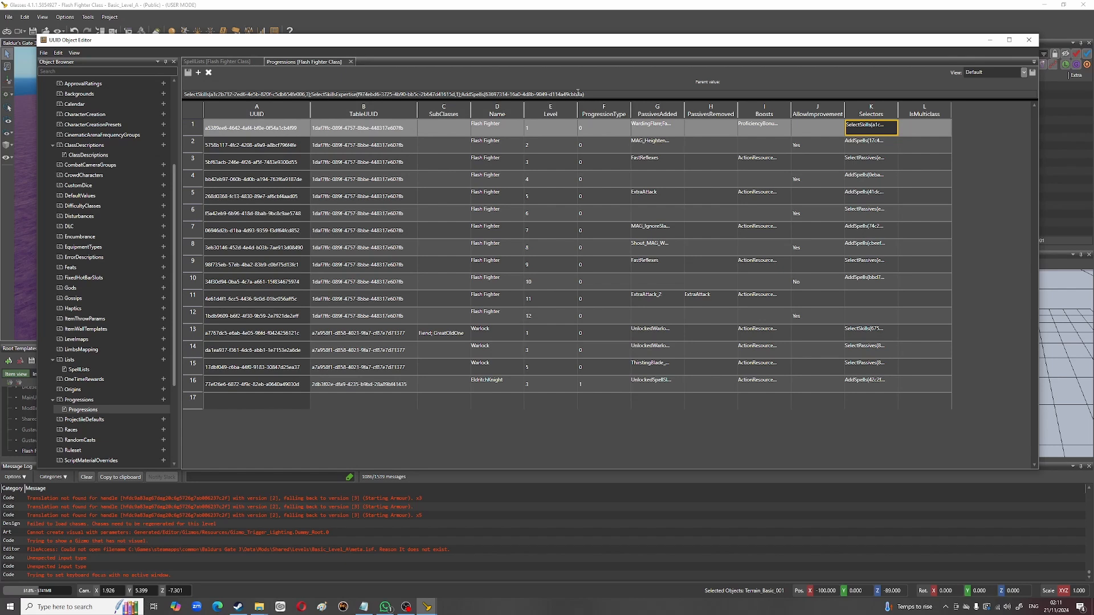
click(876, 142)
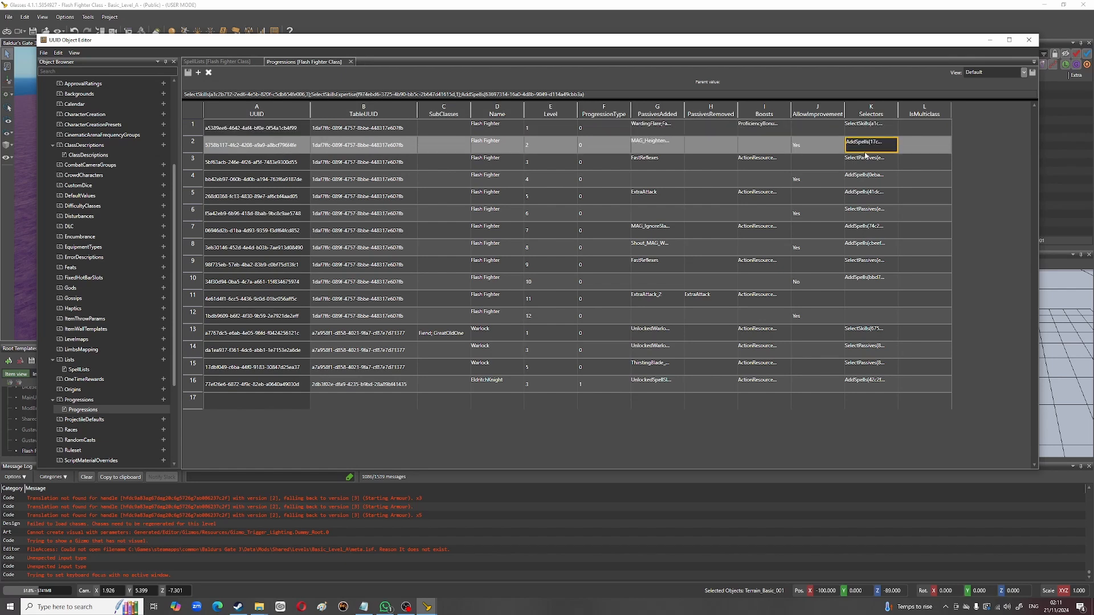
click(869, 178)
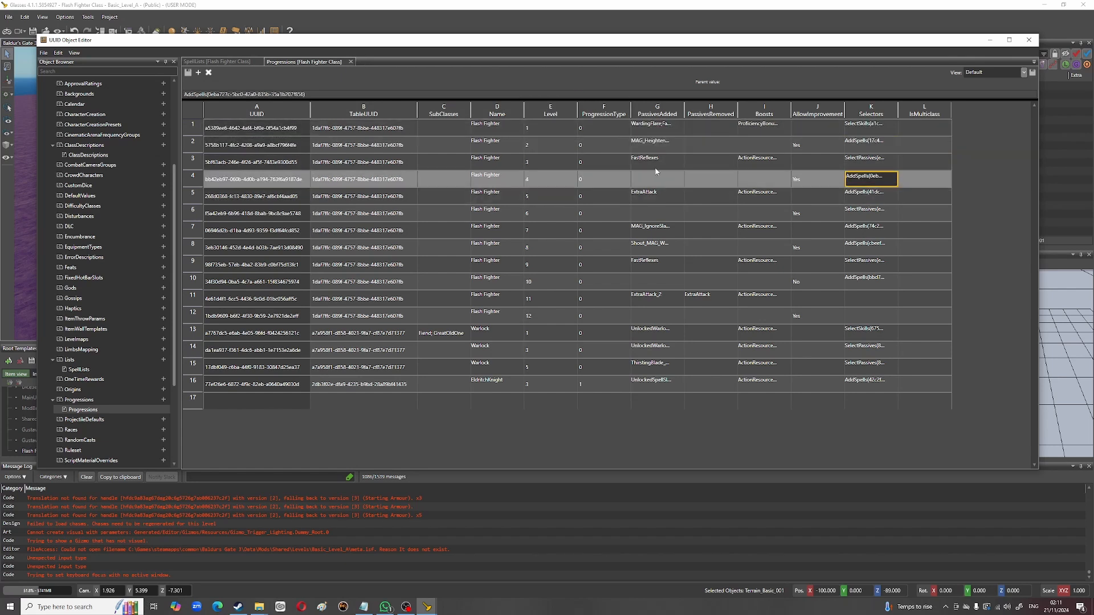
click(876, 380)
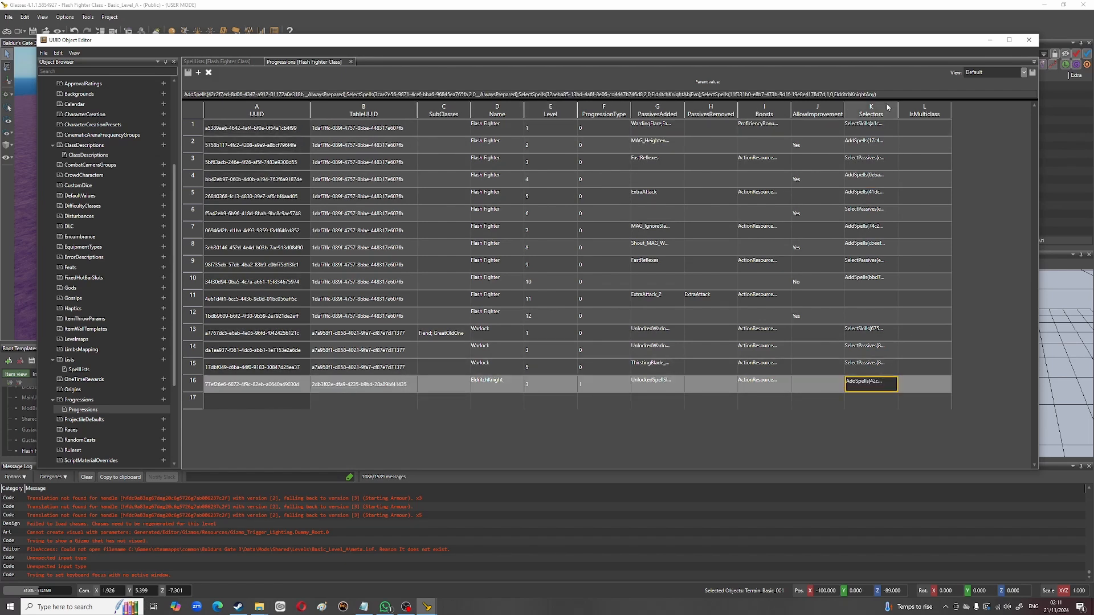
Step: Highlight the AddSpells UUID in the level 1 Selectors and check it against the cantrips list and its spells in SpellLists
click(870, 127)
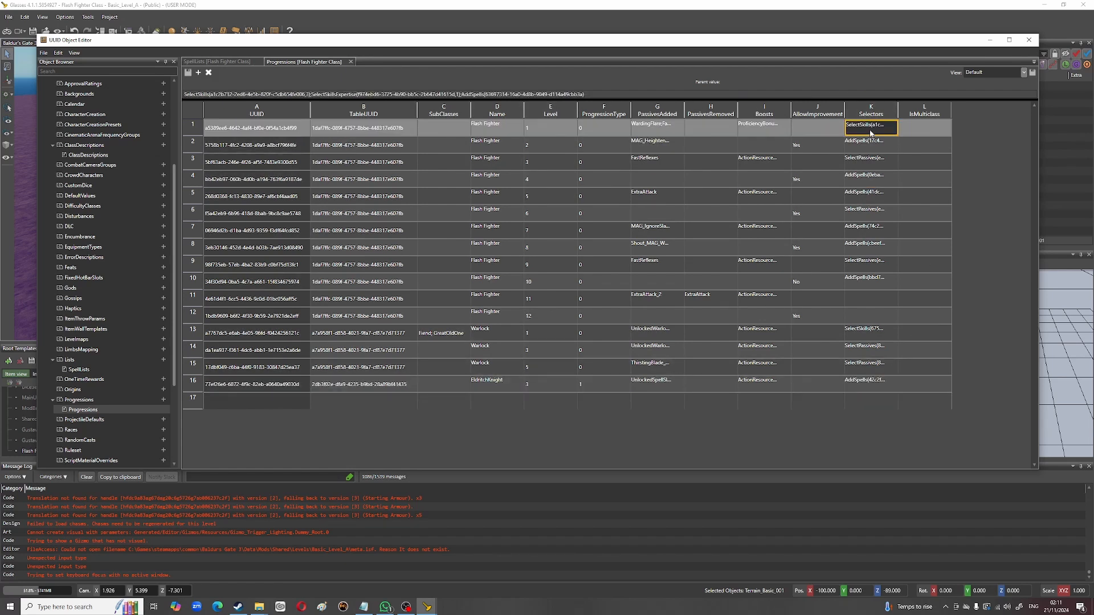
click(490, 95)
click(484, 94)
drag(486, 94, 577, 94)
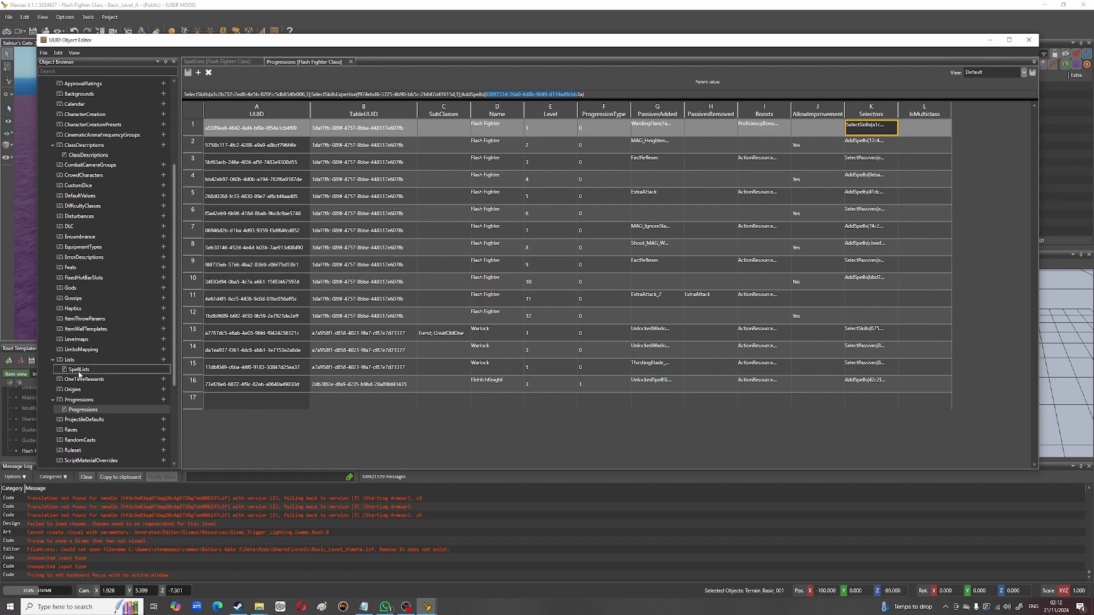
double_click(109, 369)
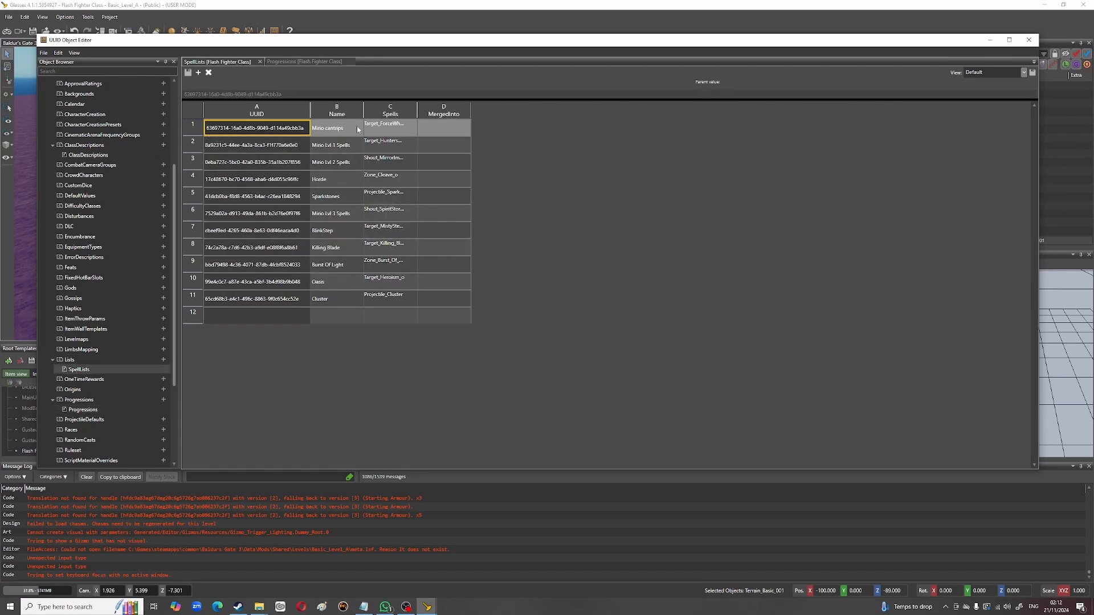
click(387, 130)
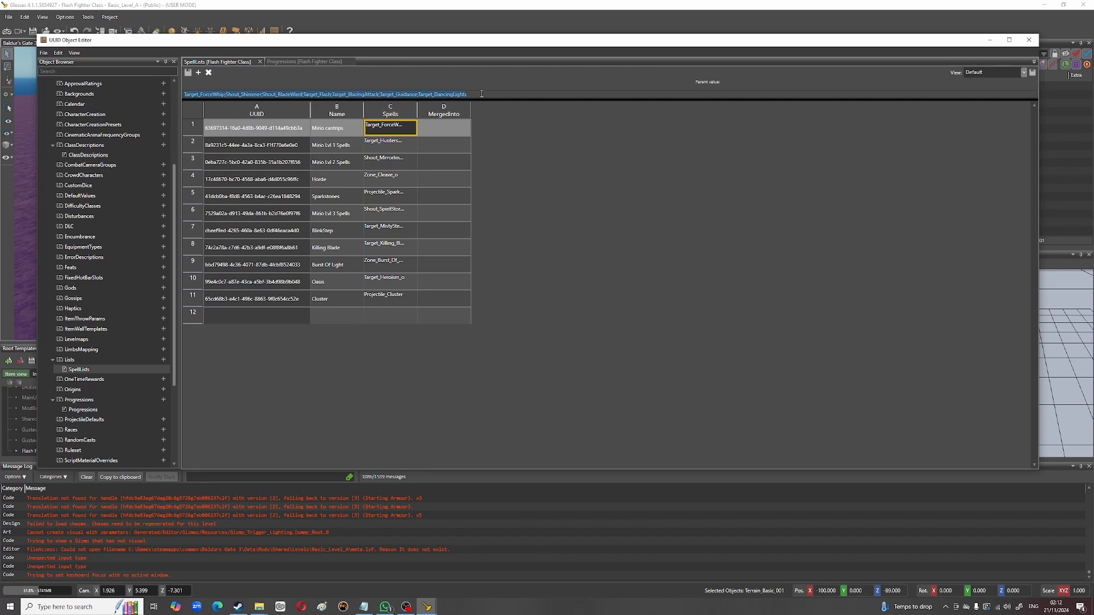
Step: Examine the spell string of the Main Lvl 1 Spells list and close the UUID Object Editor
click(399, 143)
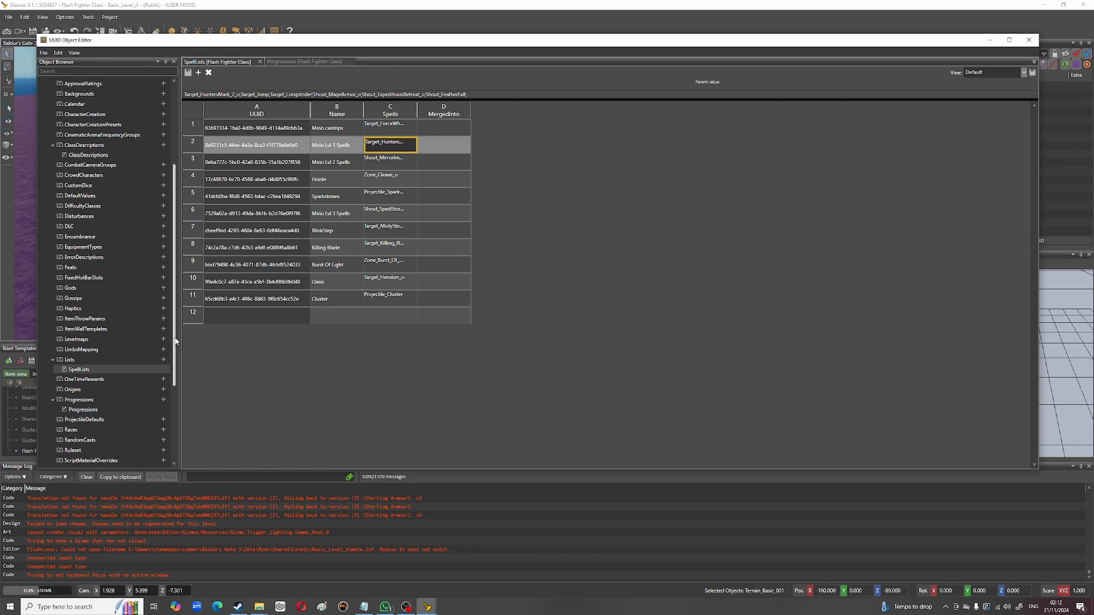
drag(175, 344, 176, 422)
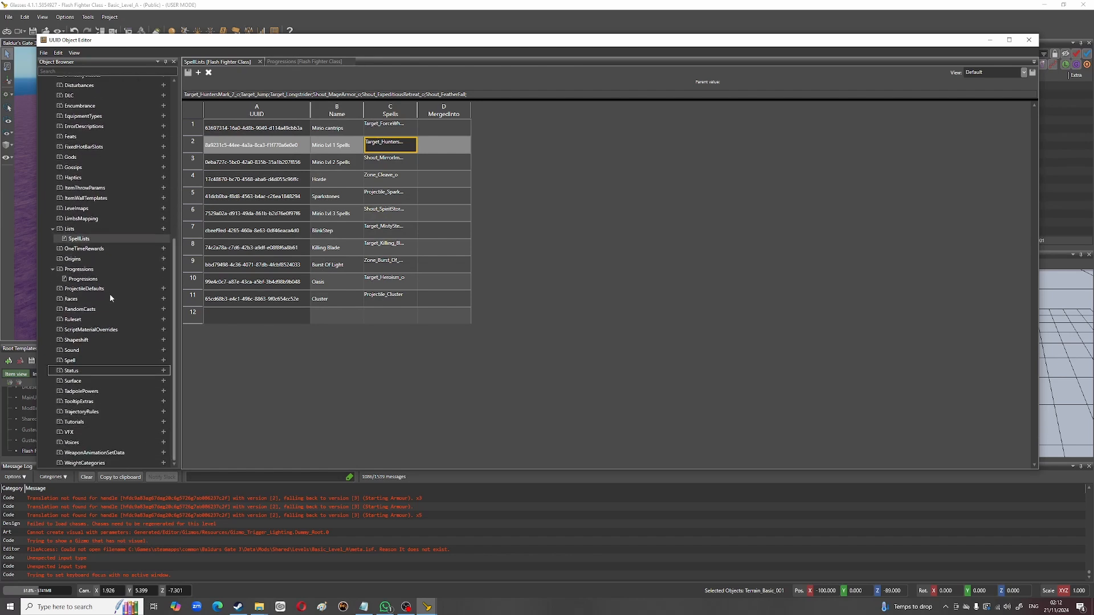
click(1028, 40)
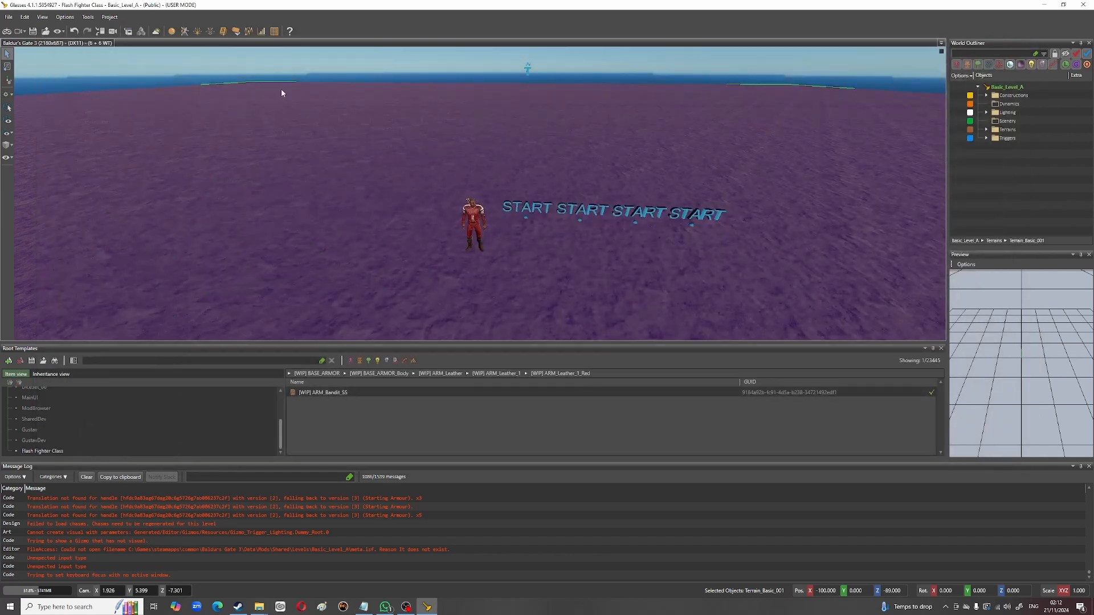
Step: Open the Stats Editor and bring up the Shout table in Flash Fighter Class SpellData
click(262, 31)
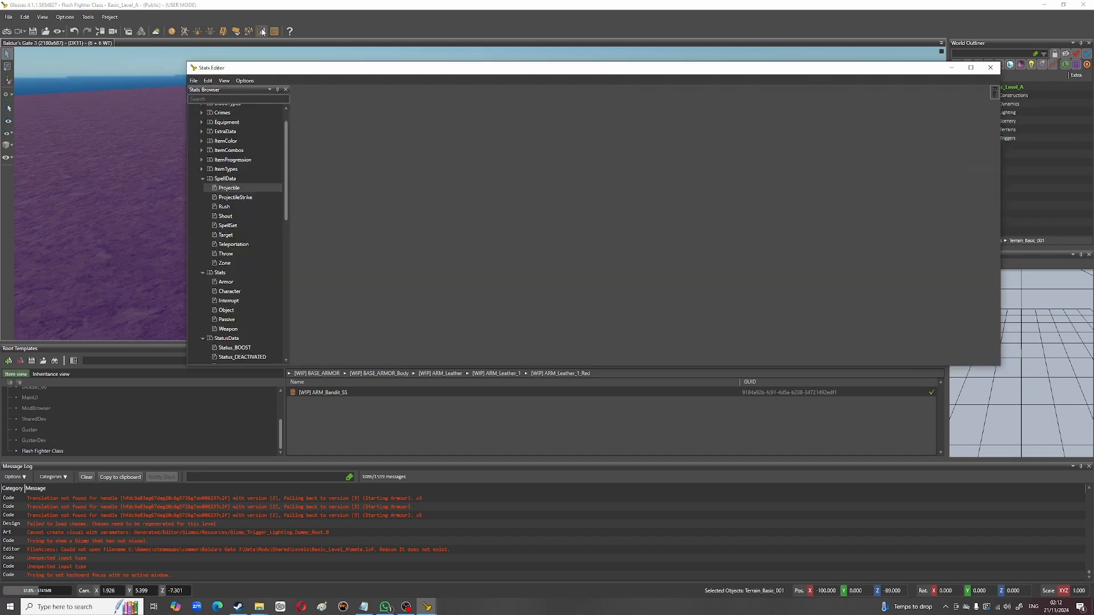
scroll(281, 292, down, 6)
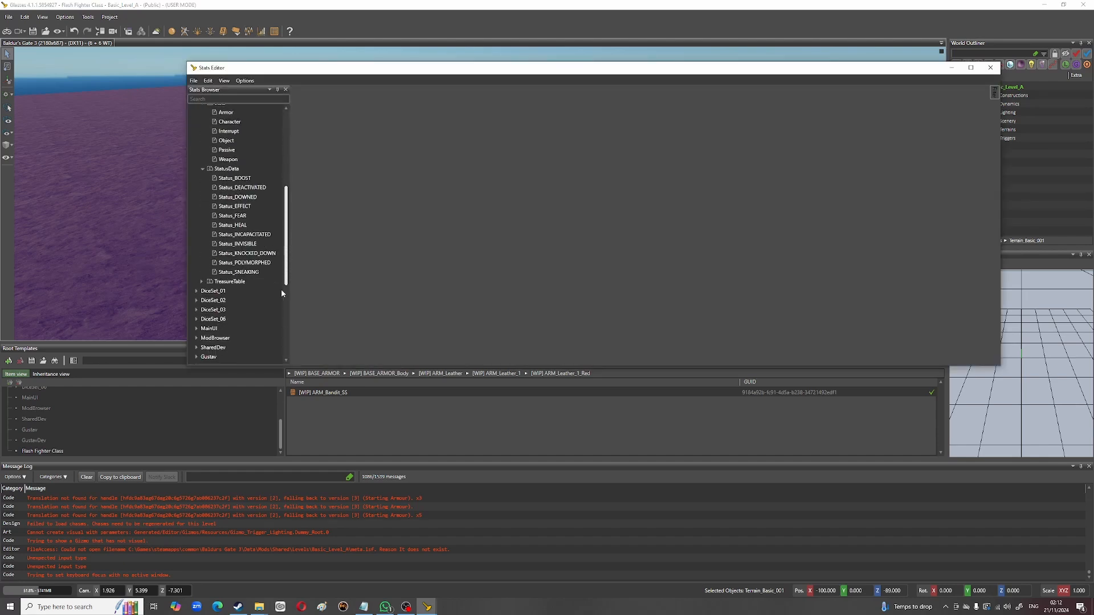
scroll(282, 293, down, 7)
click(226, 310)
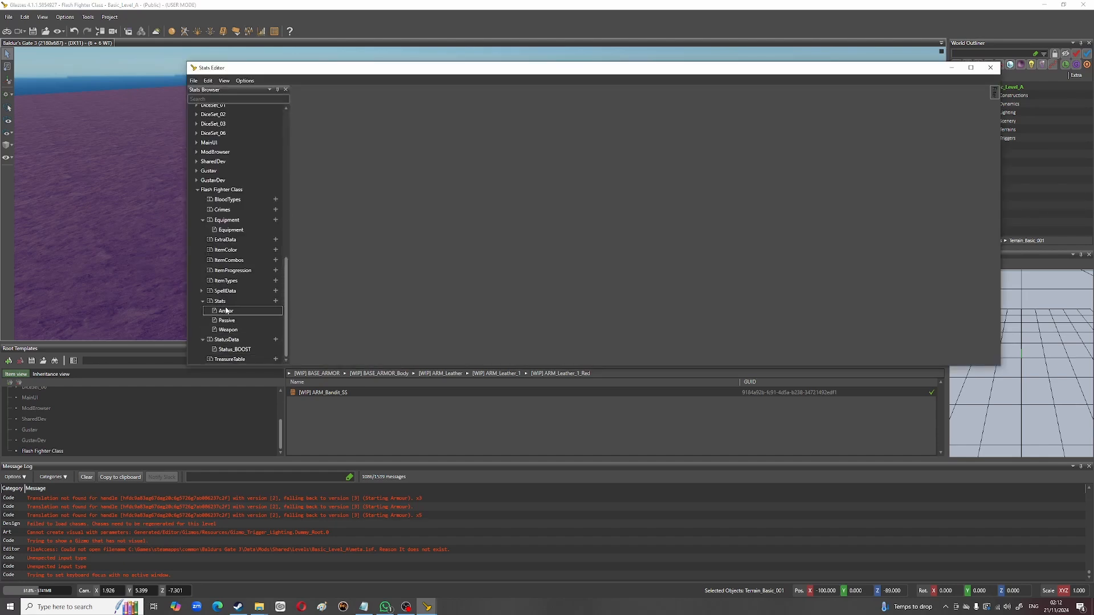
click(232, 321)
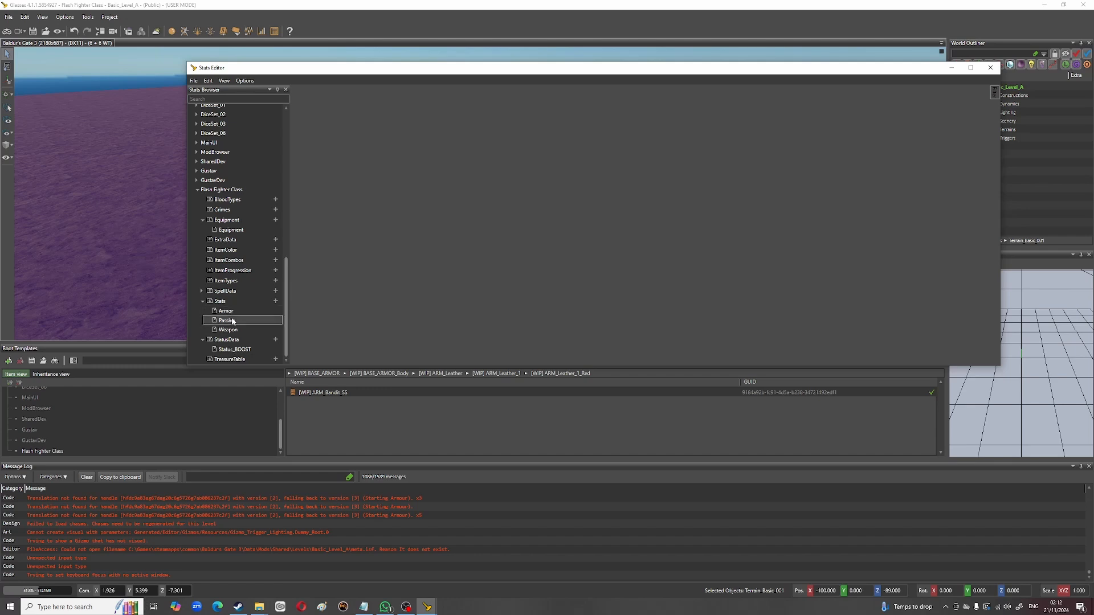
click(203, 291)
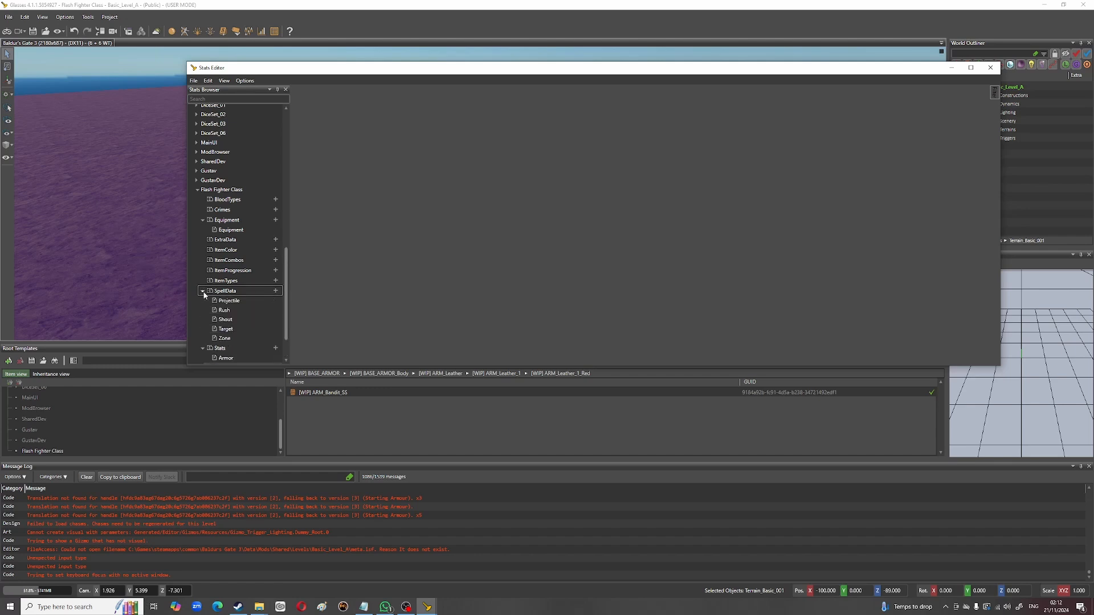
double_click(233, 321)
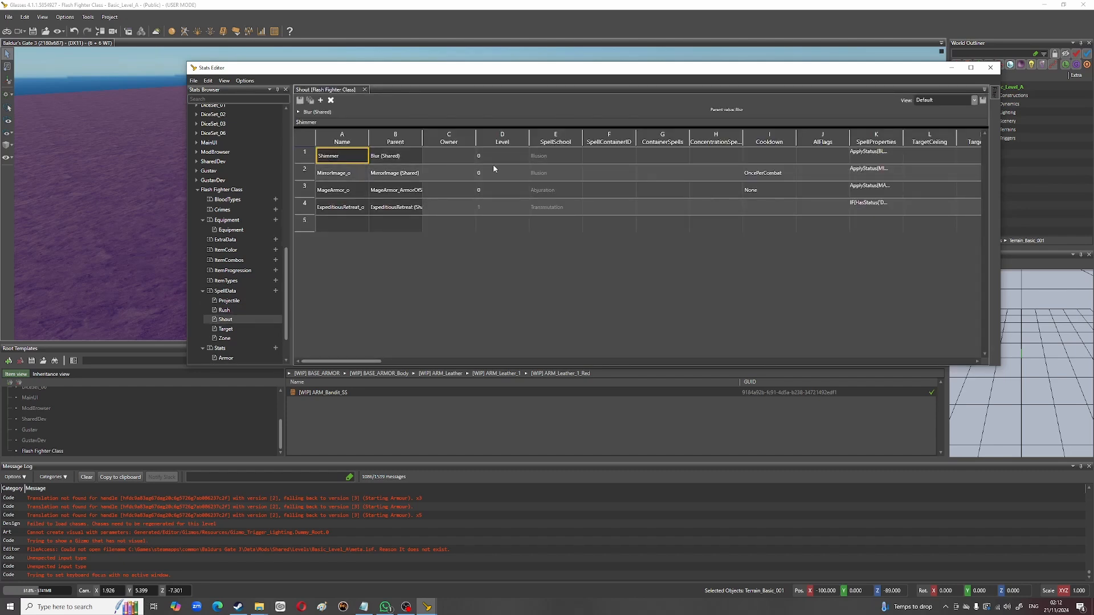
Step: Compare the SpellProperties of Shimmer and MirrorImage_o with their parent values, and check MirrorImage_o's TooltipStatusApply
click(343, 167)
click(344, 156)
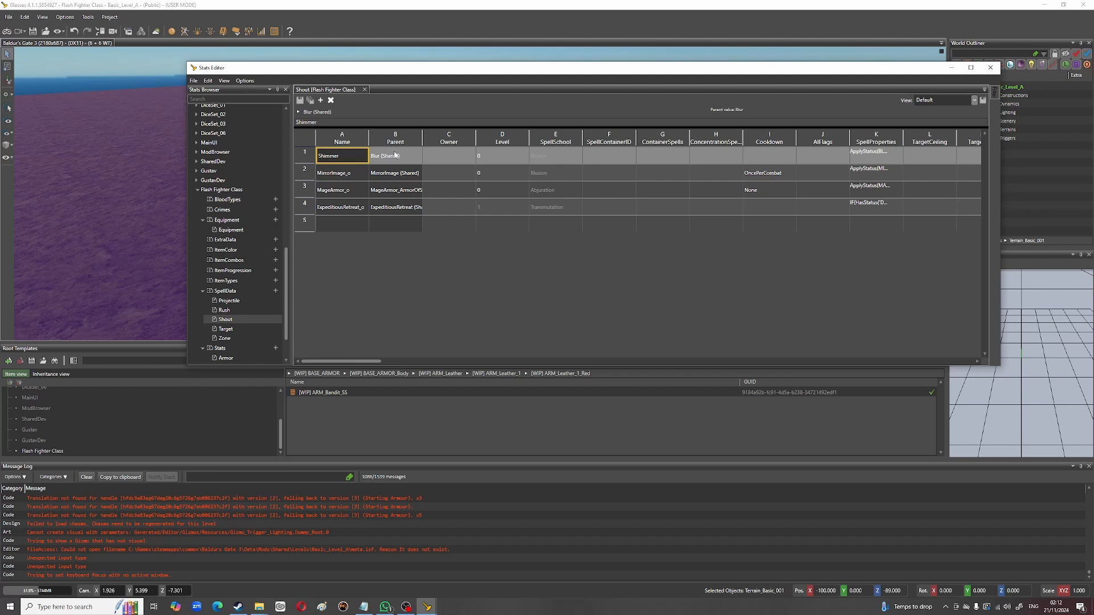
click(868, 159)
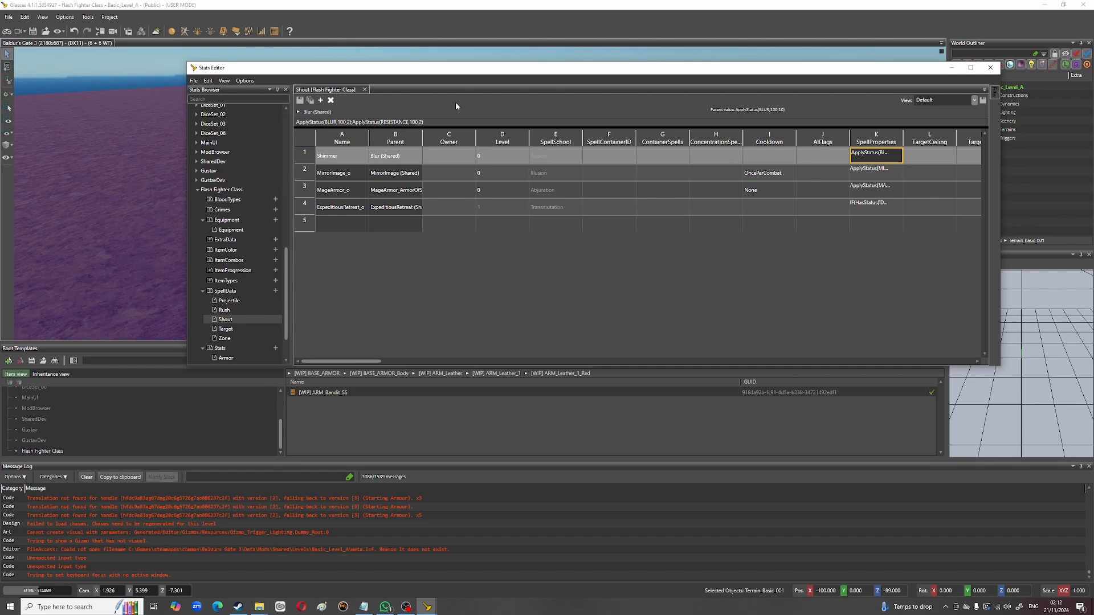
click(402, 180)
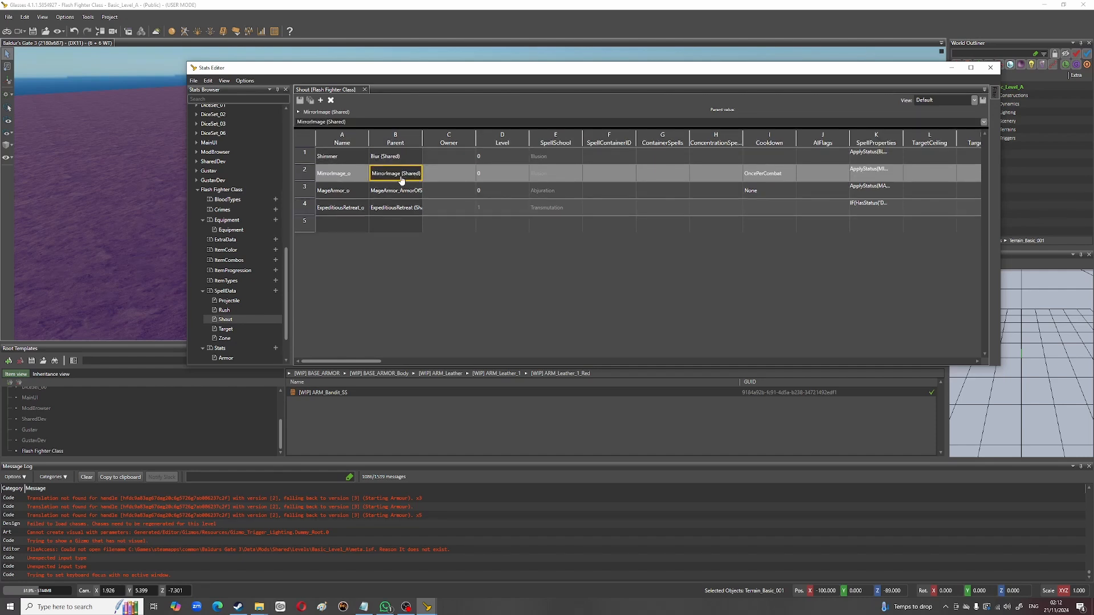
click(876, 172)
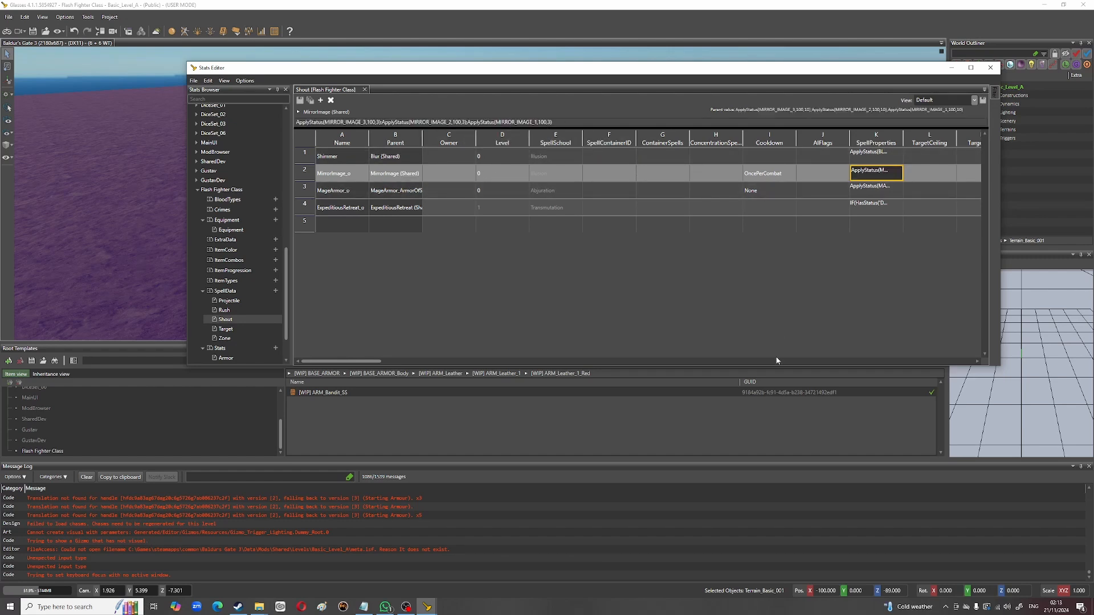
drag(357, 361, 543, 375)
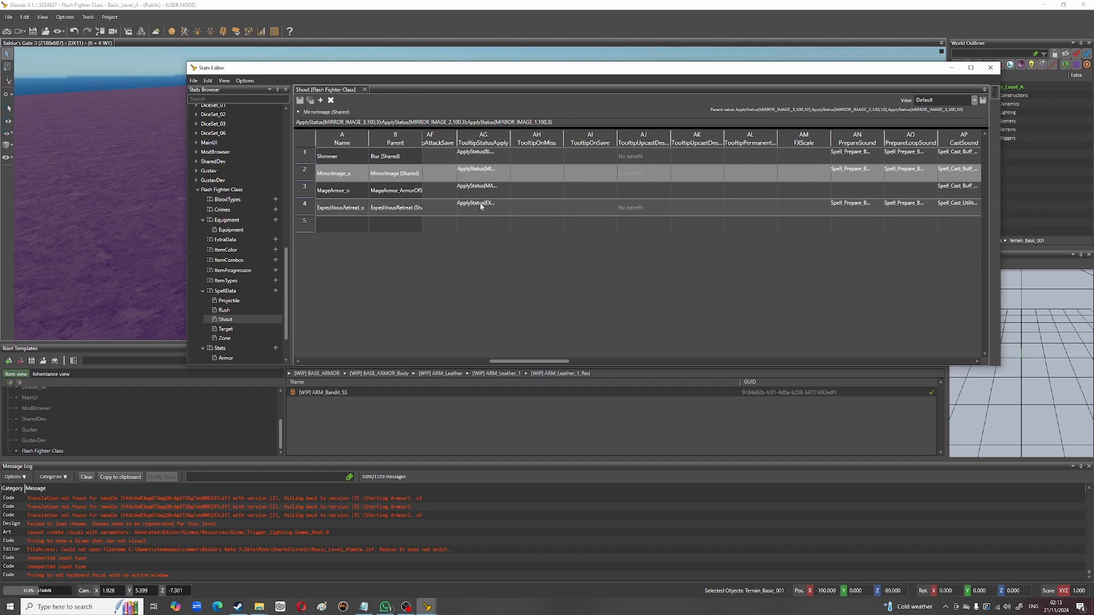
click(501, 170)
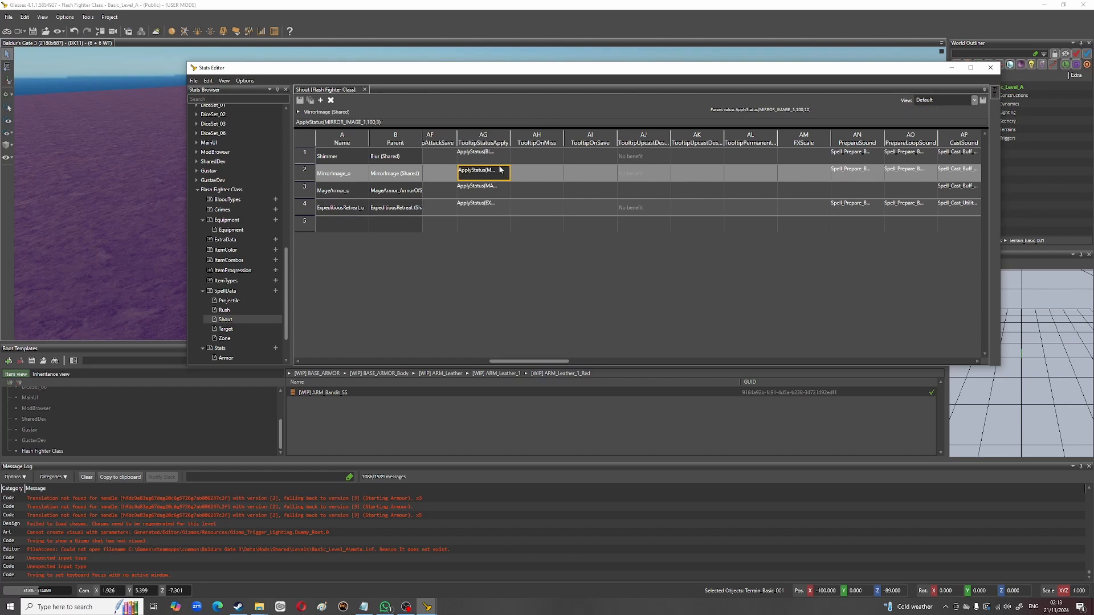
Step: Examine MageArmor_o's Parent, TooltipStatusApply, requirement conditions and UseCosts in the Shout table
click(389, 190)
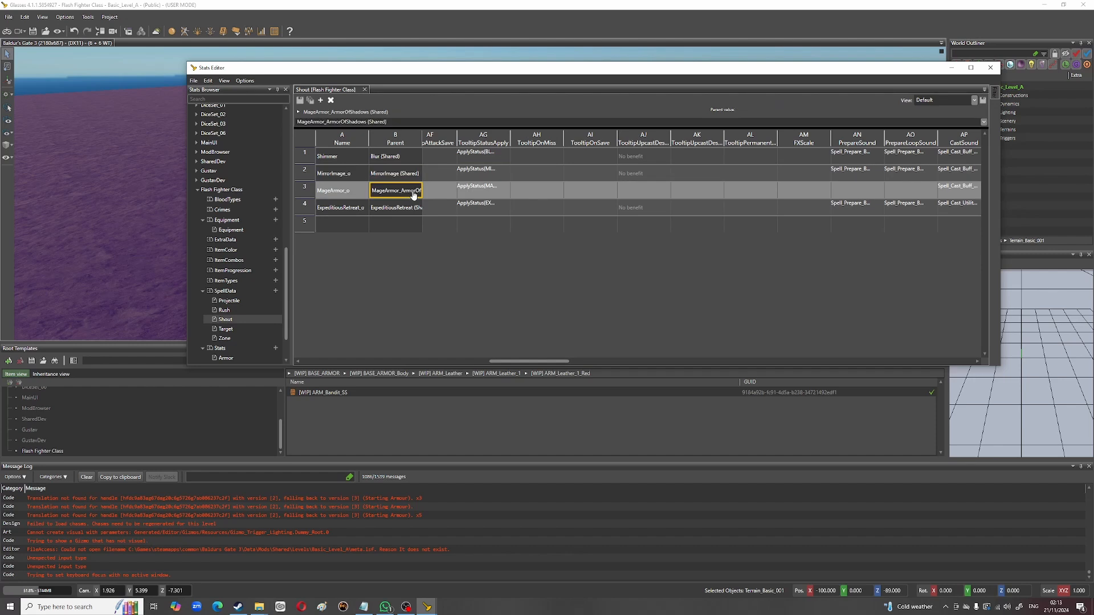
click(489, 190)
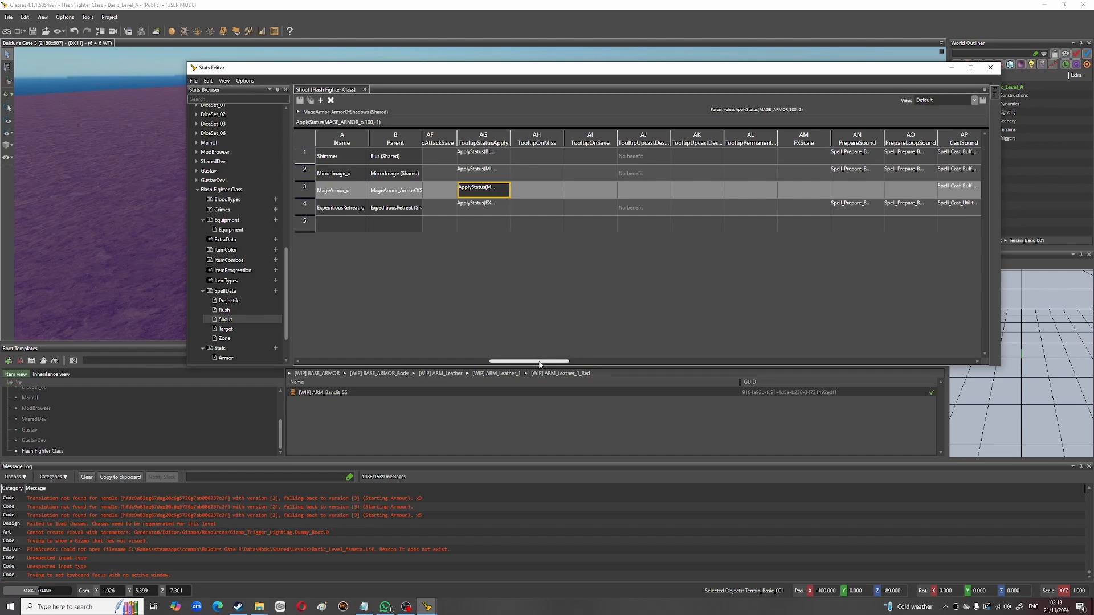
drag(543, 363, 740, 346)
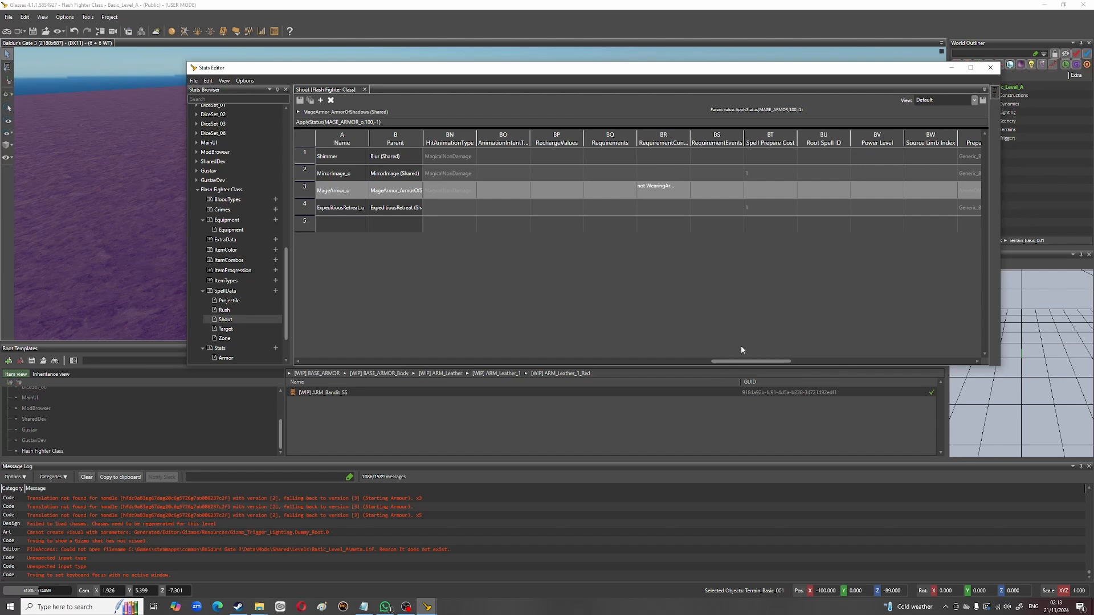
click(671, 195)
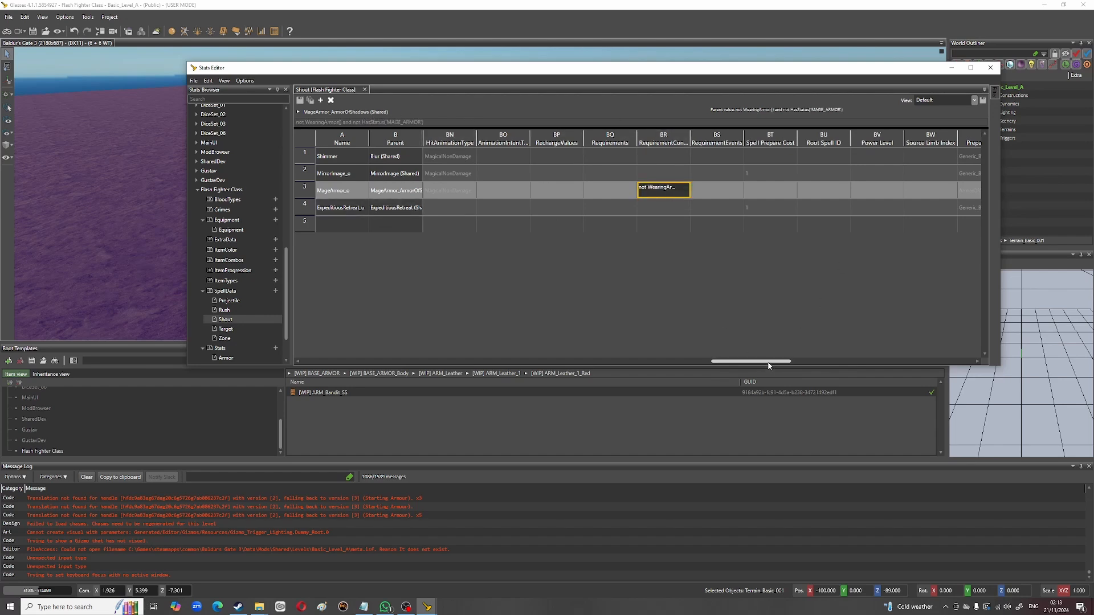
drag(766, 365, 747, 365)
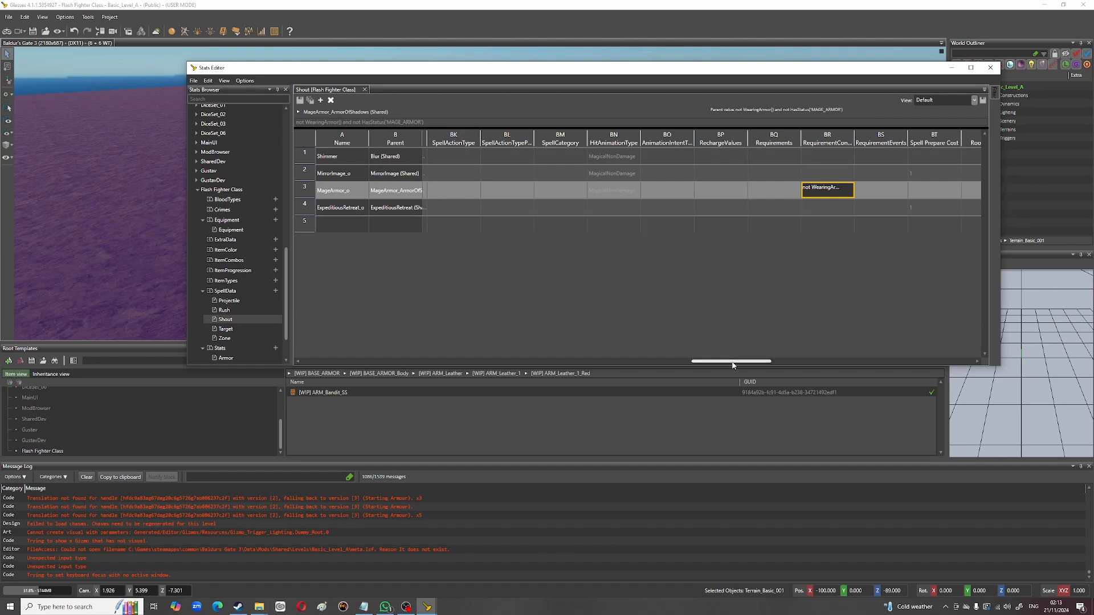
drag(732, 362, 638, 376)
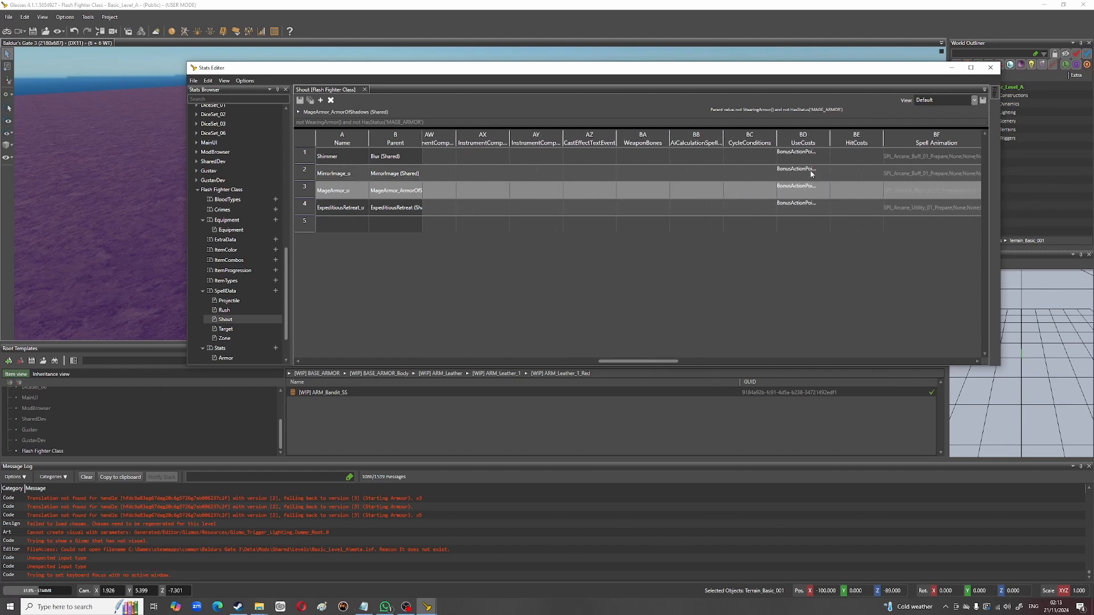
click(789, 192)
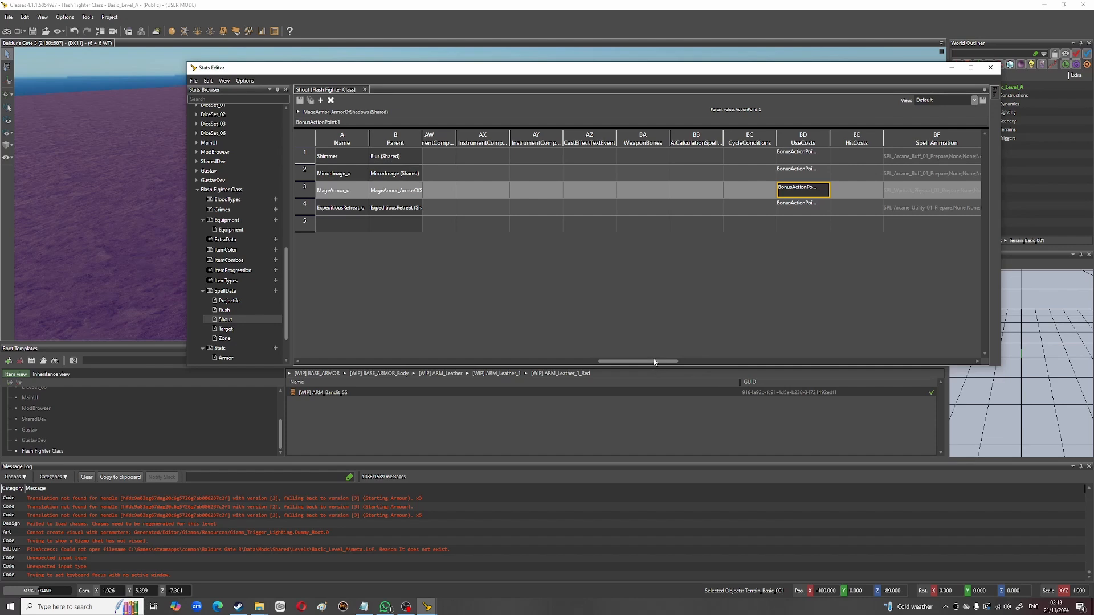
Step: Check the CastSound and vocal component values of Shimmer and MageArmor_o, and return to MageArmor_o's TooltipStatusApply
drag(645, 366, 562, 372)
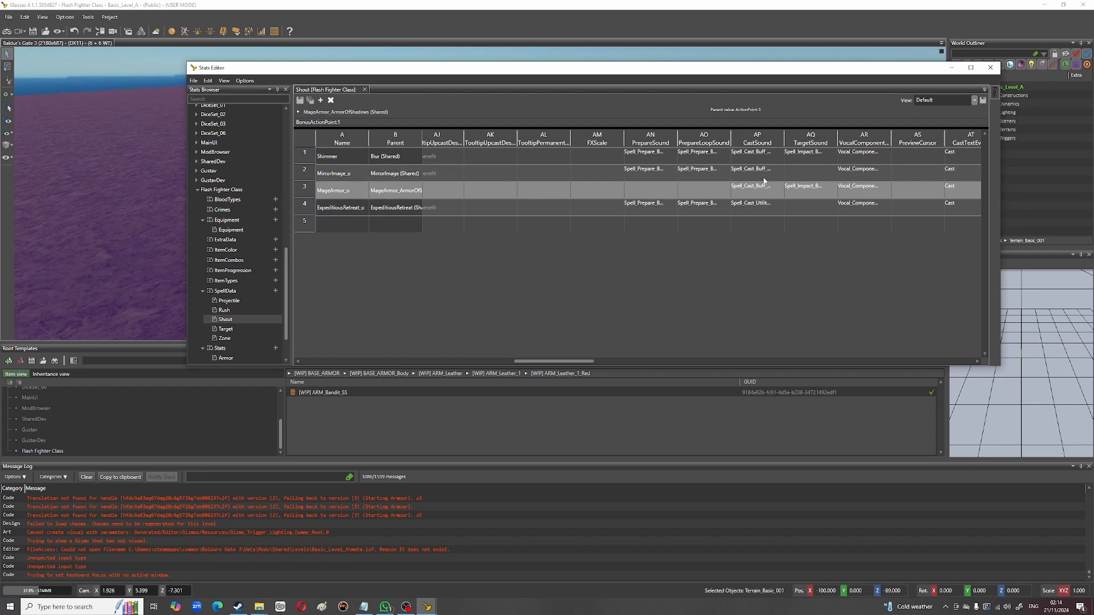
click(743, 160)
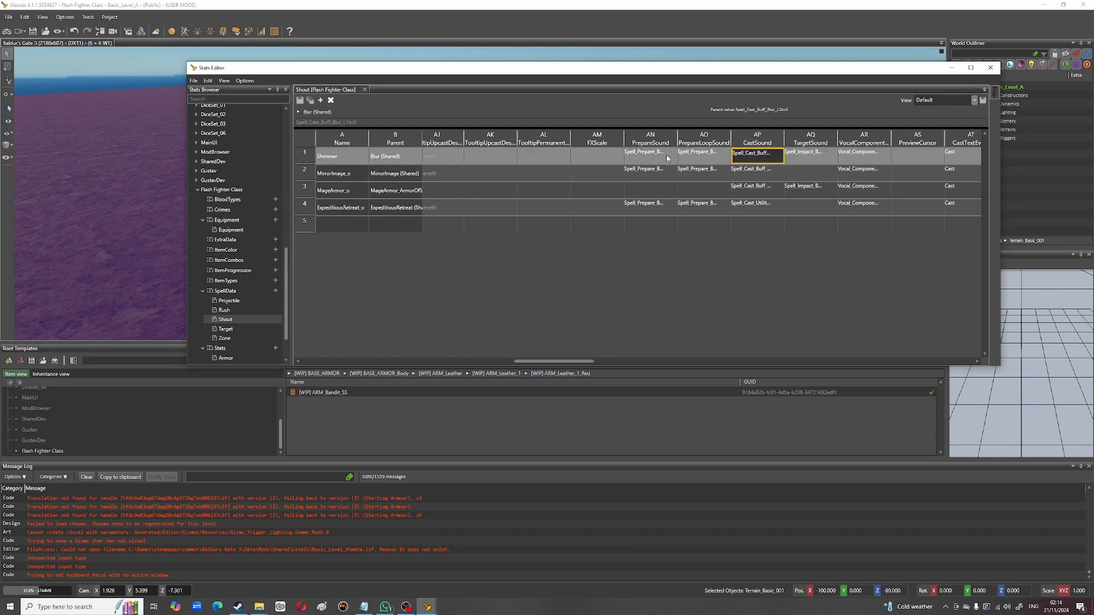
click(849, 155)
click(857, 190)
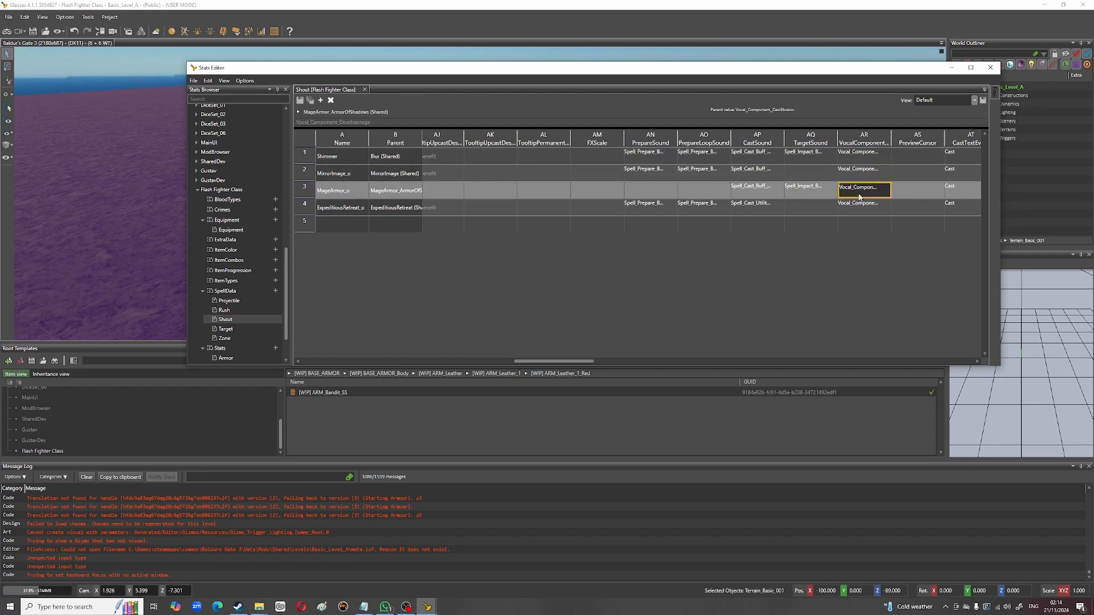
click(758, 189)
drag(569, 362, 529, 373)
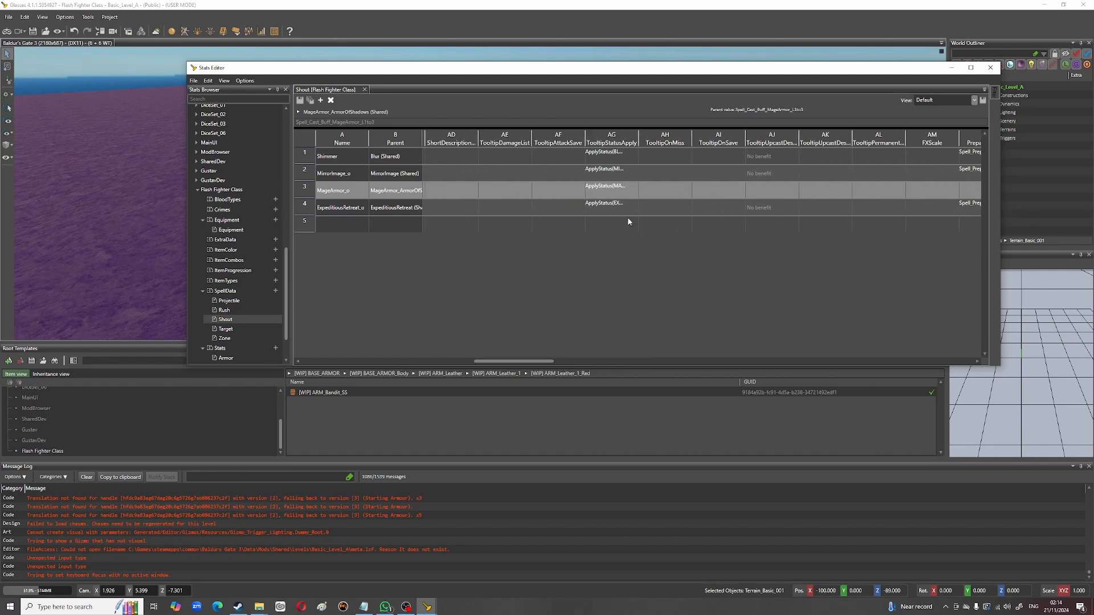
click(610, 194)
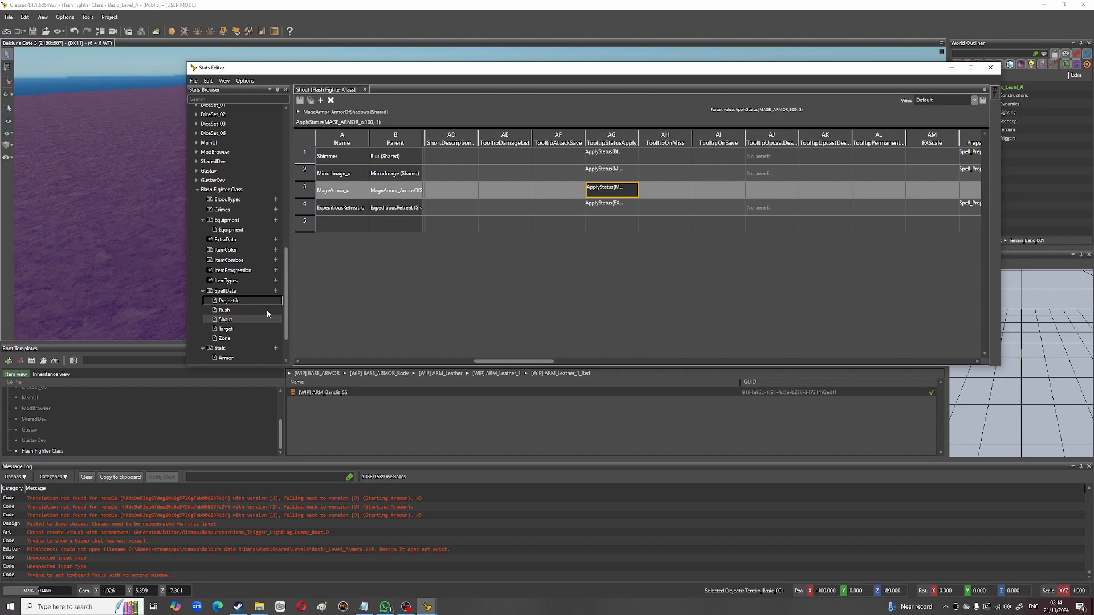
Step: Open the Flash Fighter Class Status_BOOST table and look over its list of custom statuses
scroll(265, 312, down, 3)
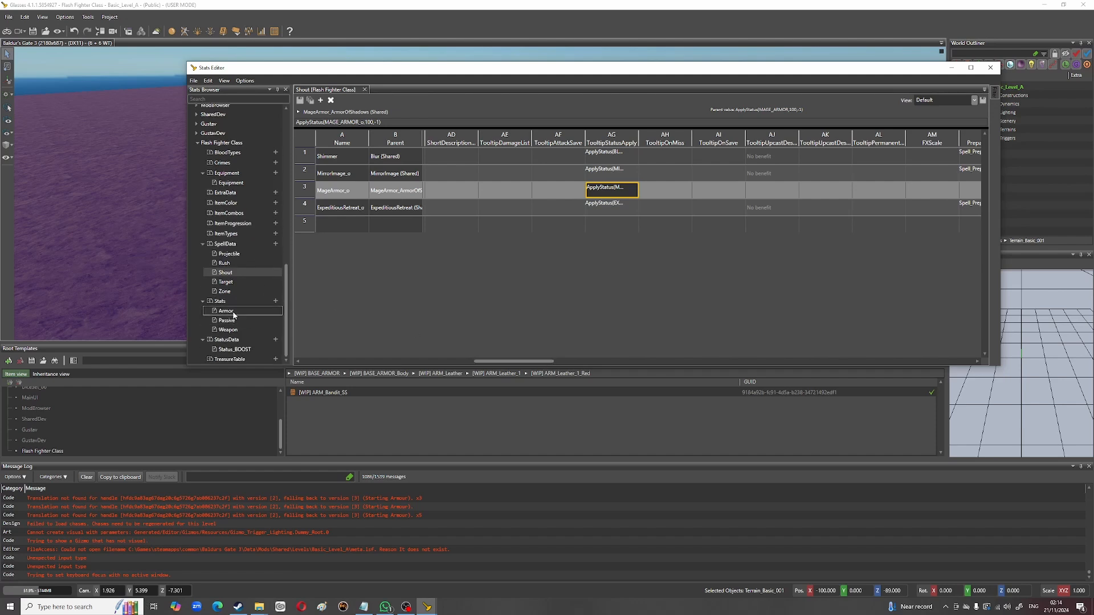
double_click(235, 350)
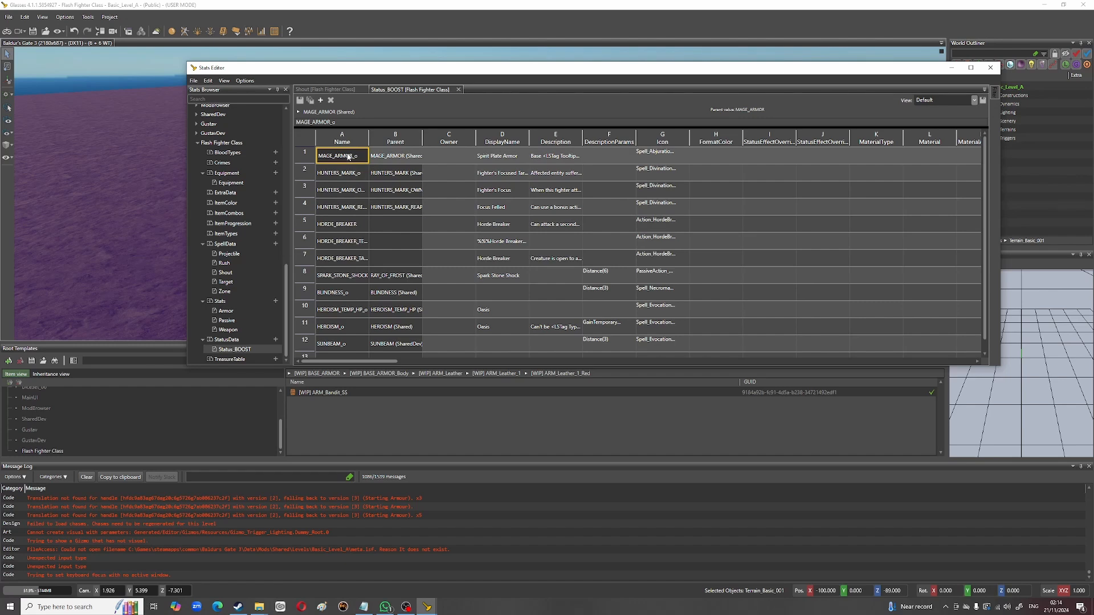
scroll(349, 262, down, 1)
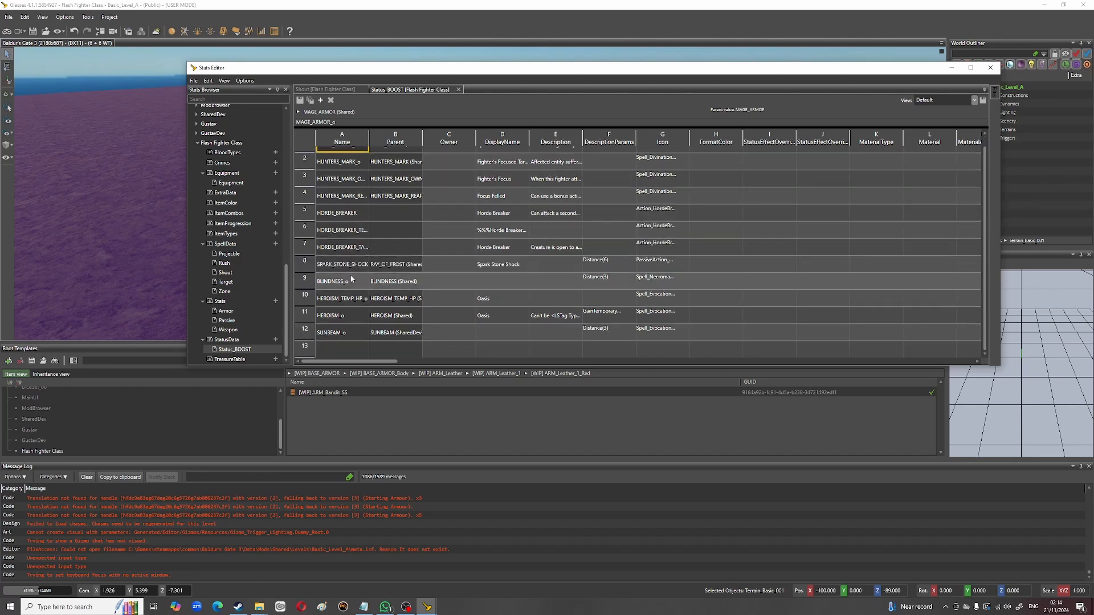
scroll(356, 299, up, 1)
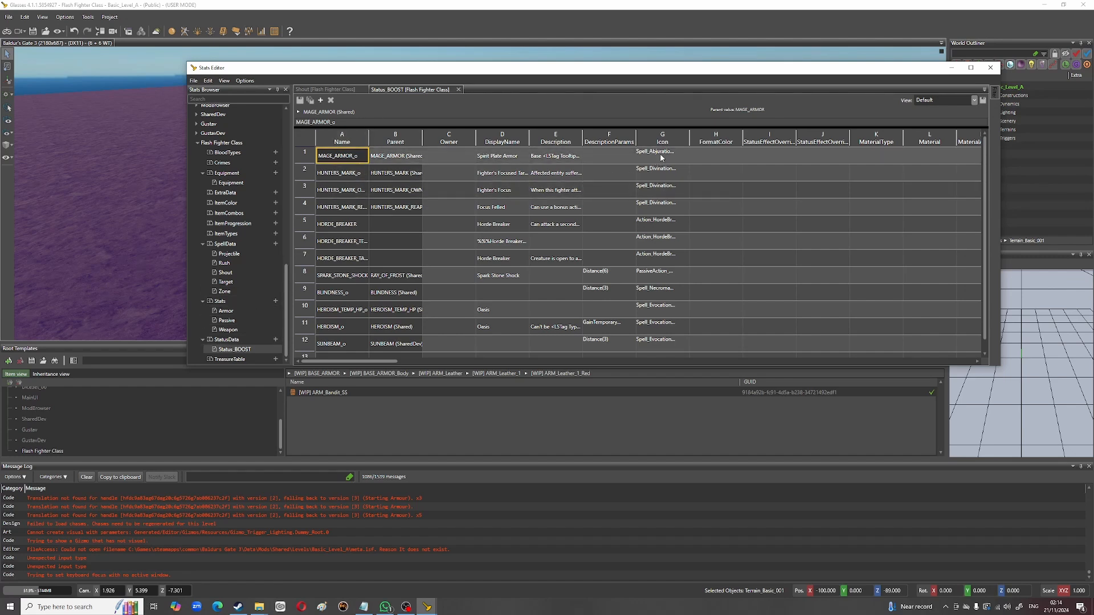
Step: Check MAGE_ARMOR_o's Description and Icon, and examine its StackId in the Status_BOOST table
click(550, 157)
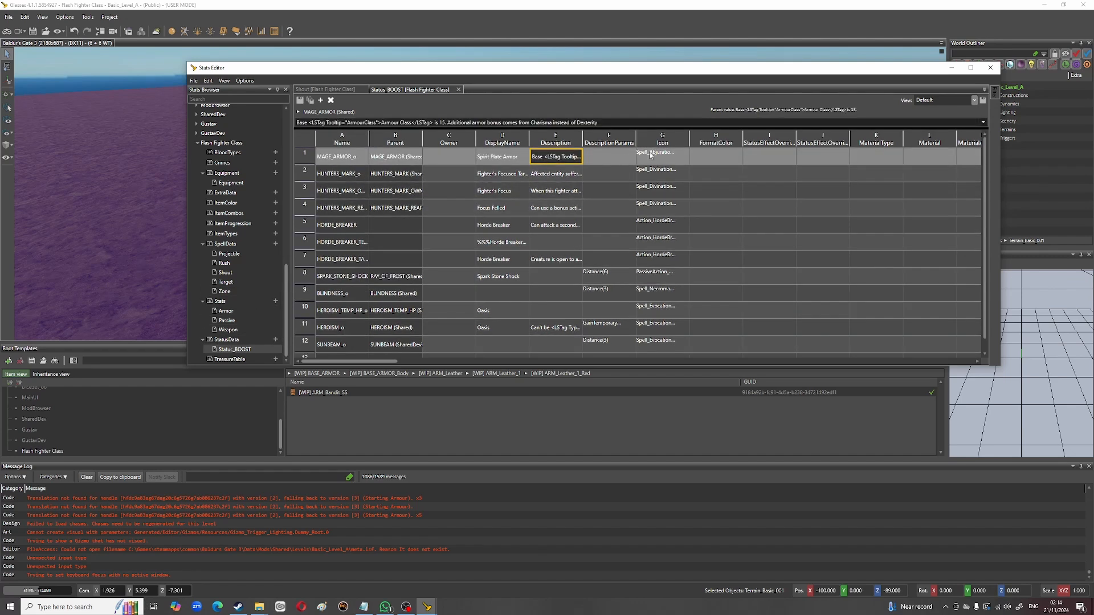
click(652, 155)
click(542, 161)
drag(393, 361, 598, 358)
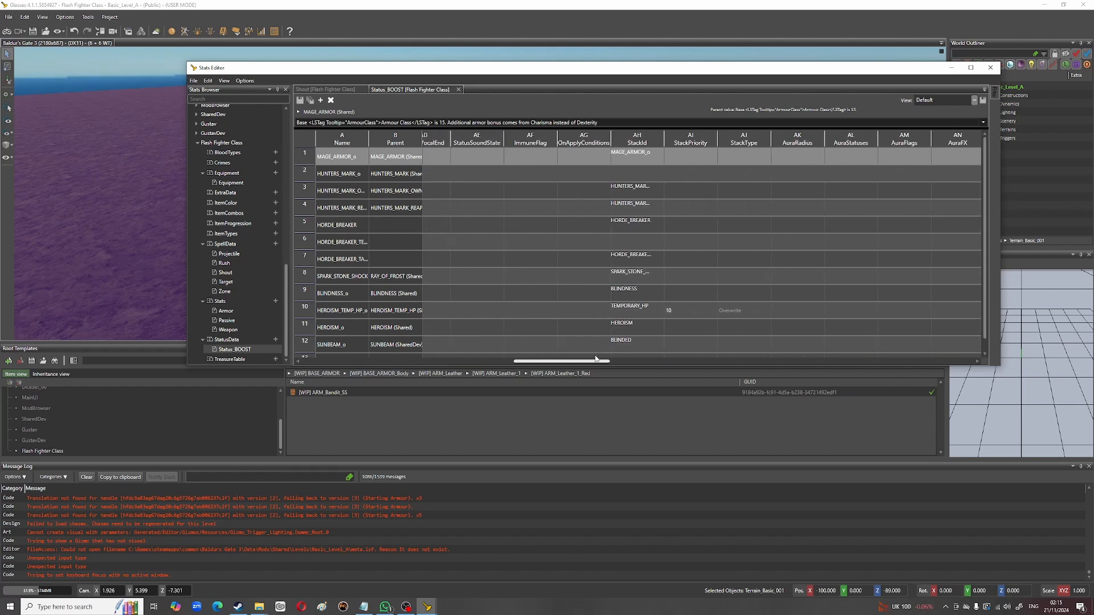
click(643, 160)
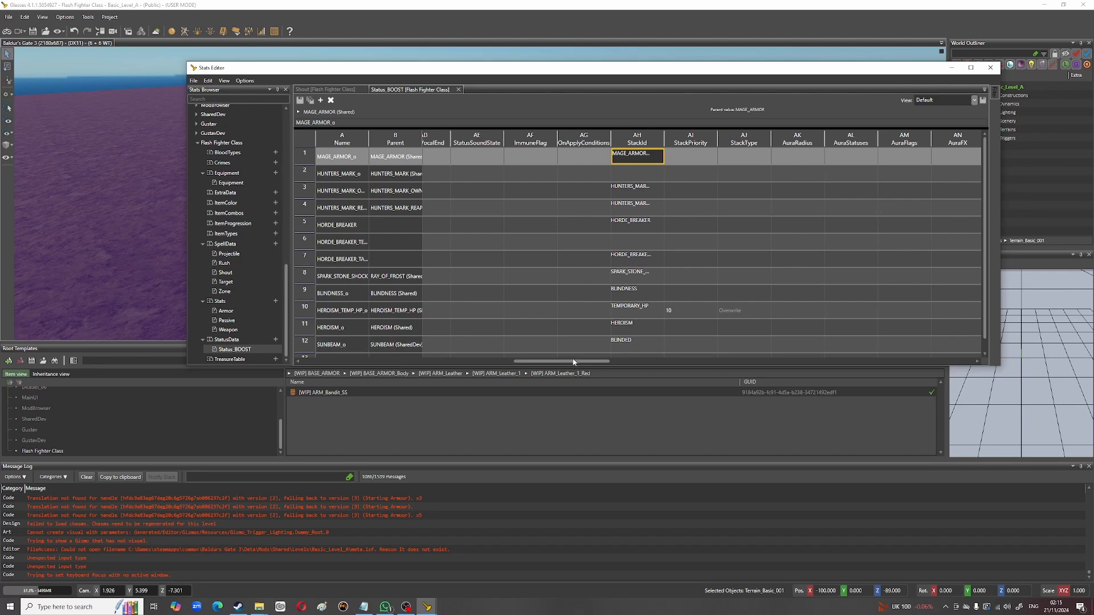
Step: Examine the AC override formula in MAGE_ARMOR_o's Boosts, check its DisplayName, and leave the Stats Editor
drag(574, 369, 713, 368)
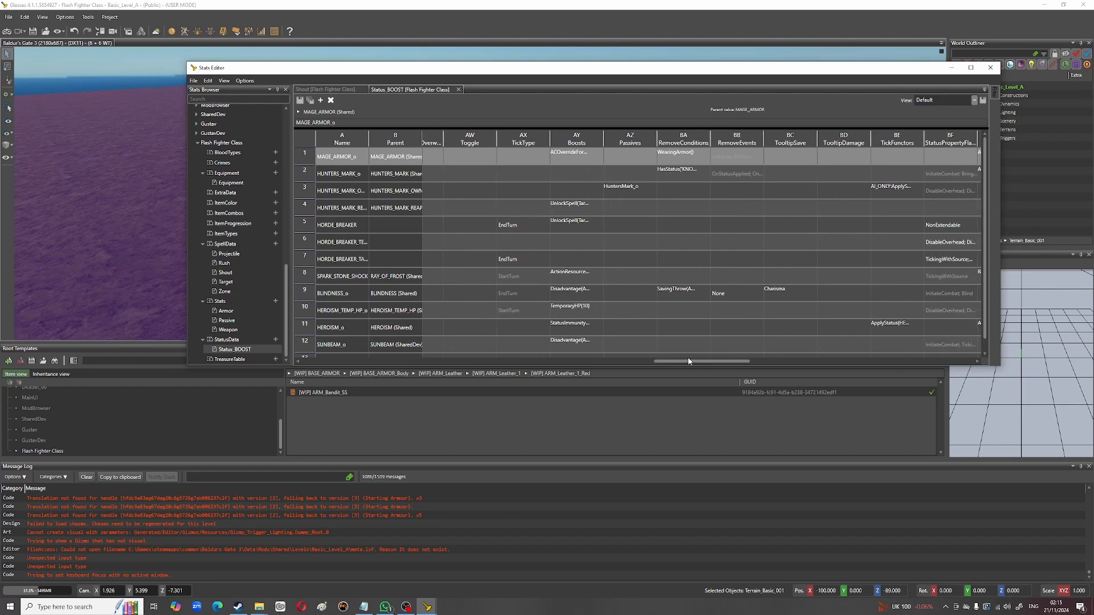
click(577, 155)
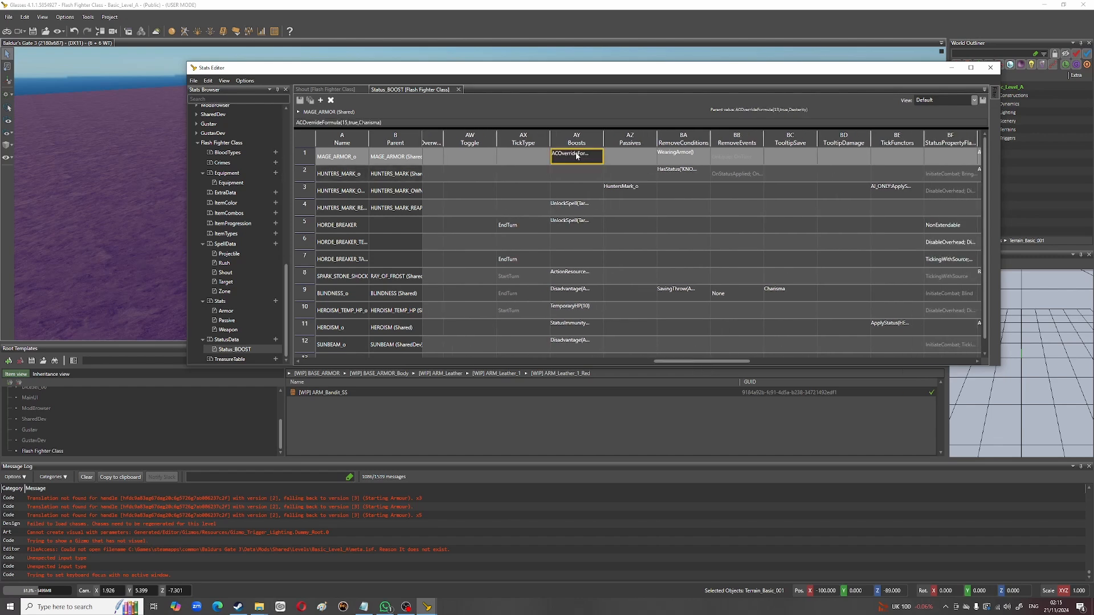
triple_click(344, 123)
click(346, 123)
click(371, 122)
double_click(582, 158)
click(302, 124)
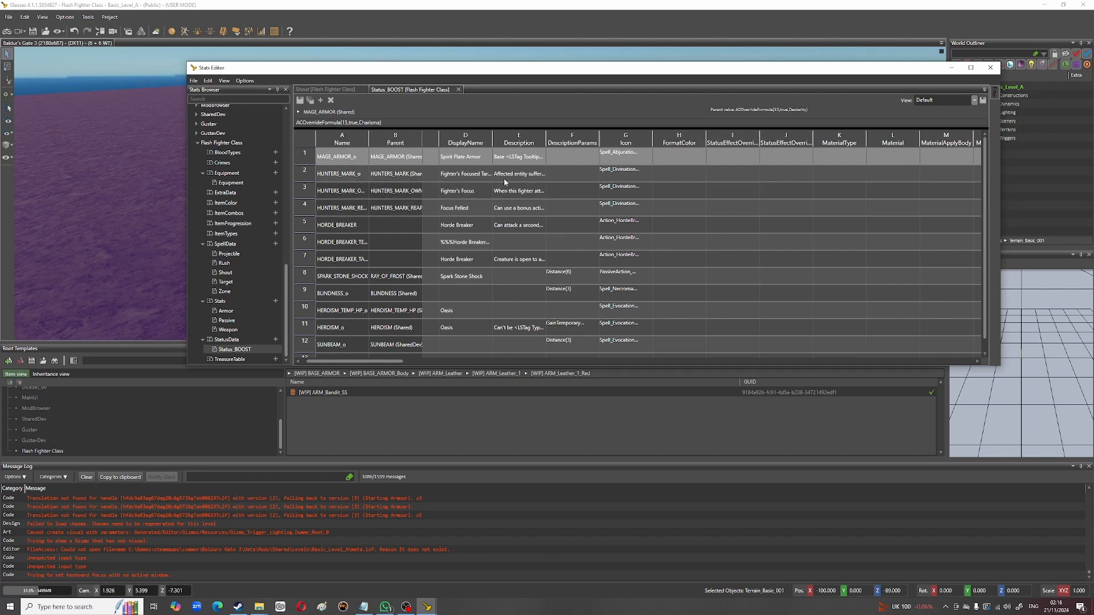
click(481, 156)
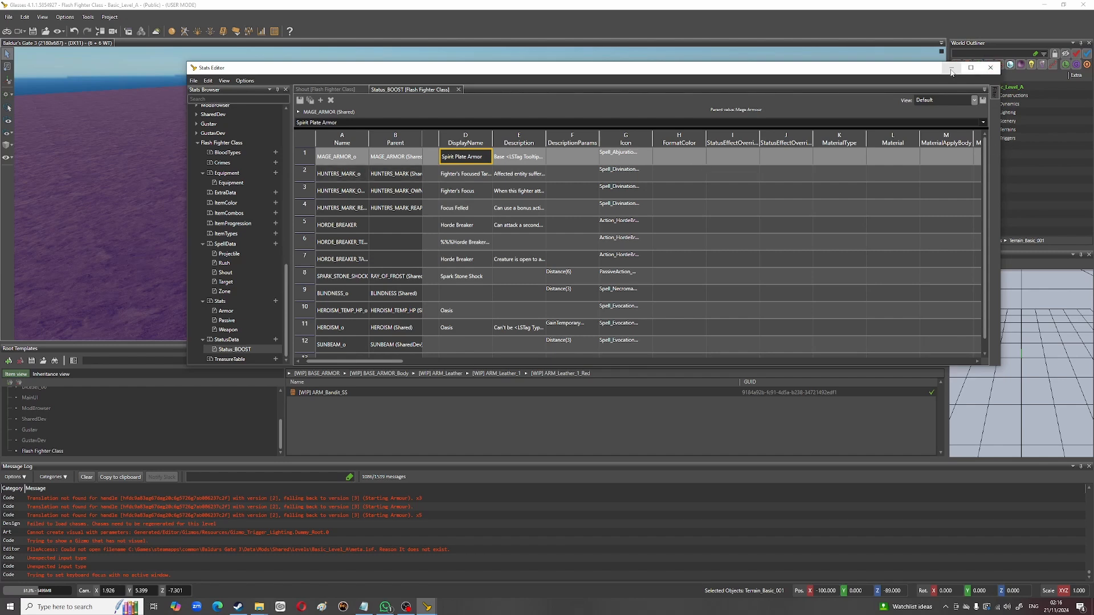
click(999, 69)
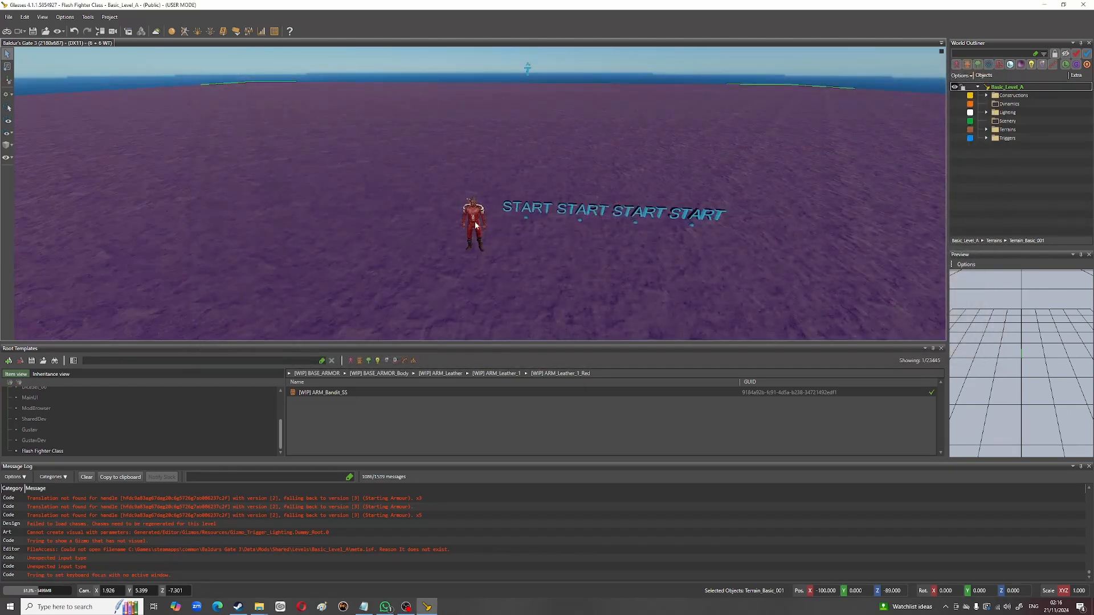
Step: Enter game mode in the level and launch a character respec with the console command ccStartRespec
key(ctrl+g)
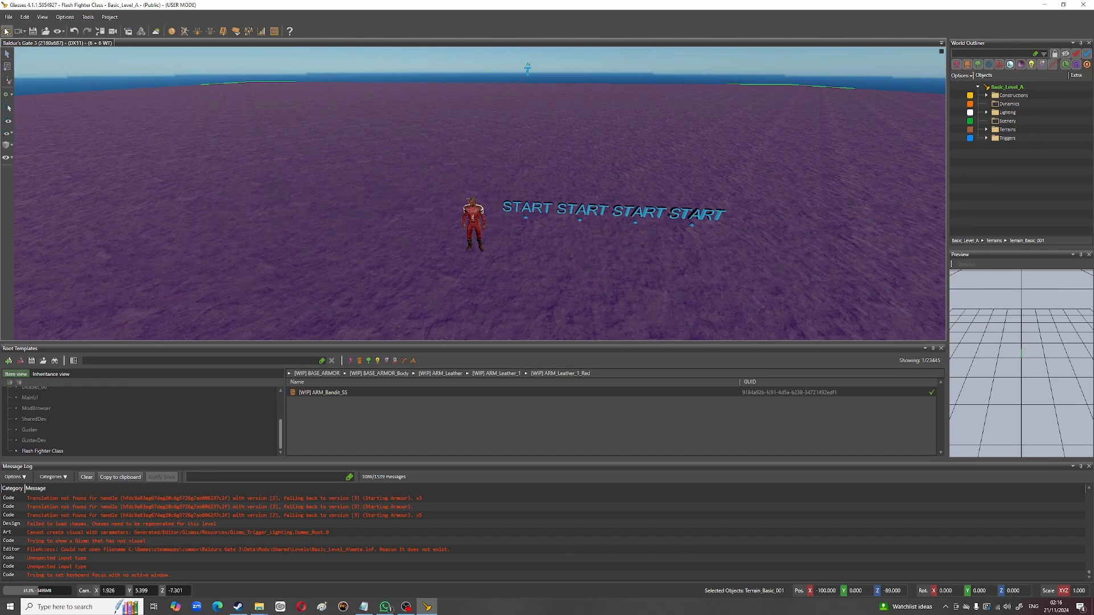
click(401, 236)
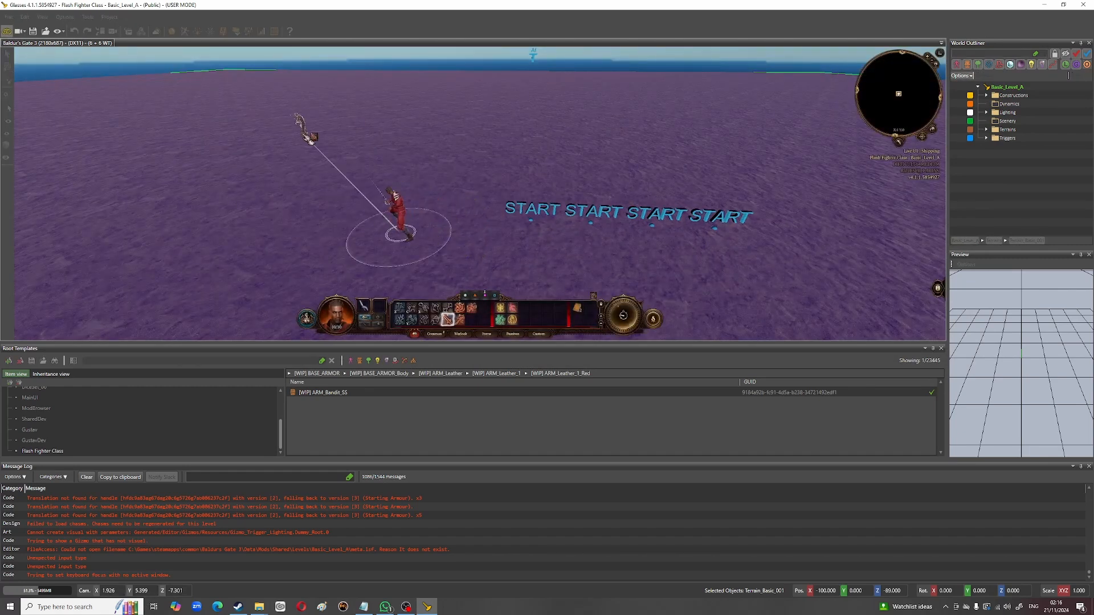
key(grave)
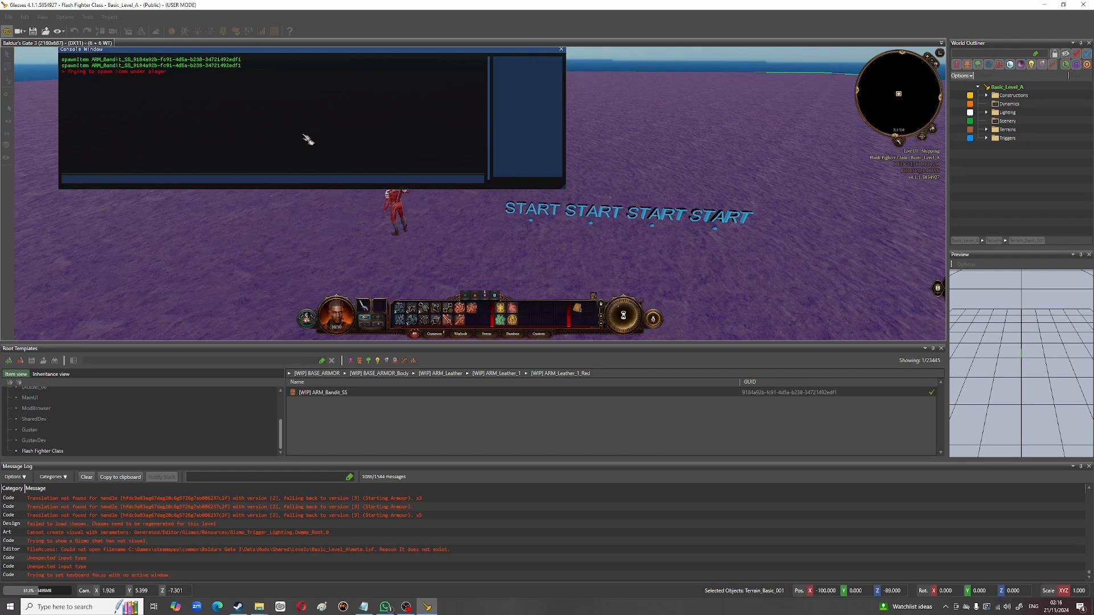
text(cc)
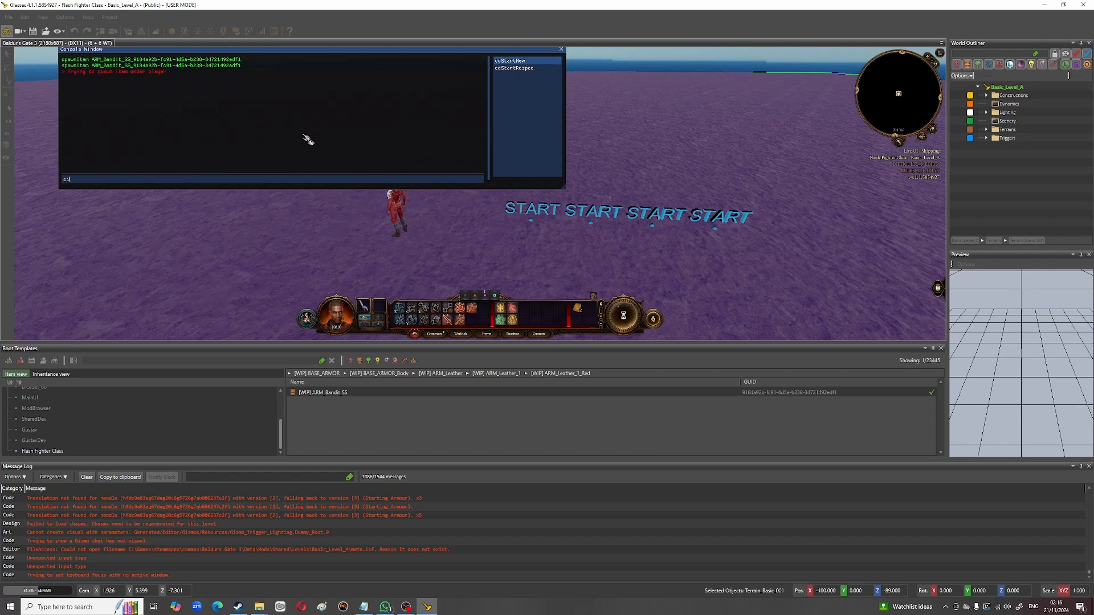
click(518, 68)
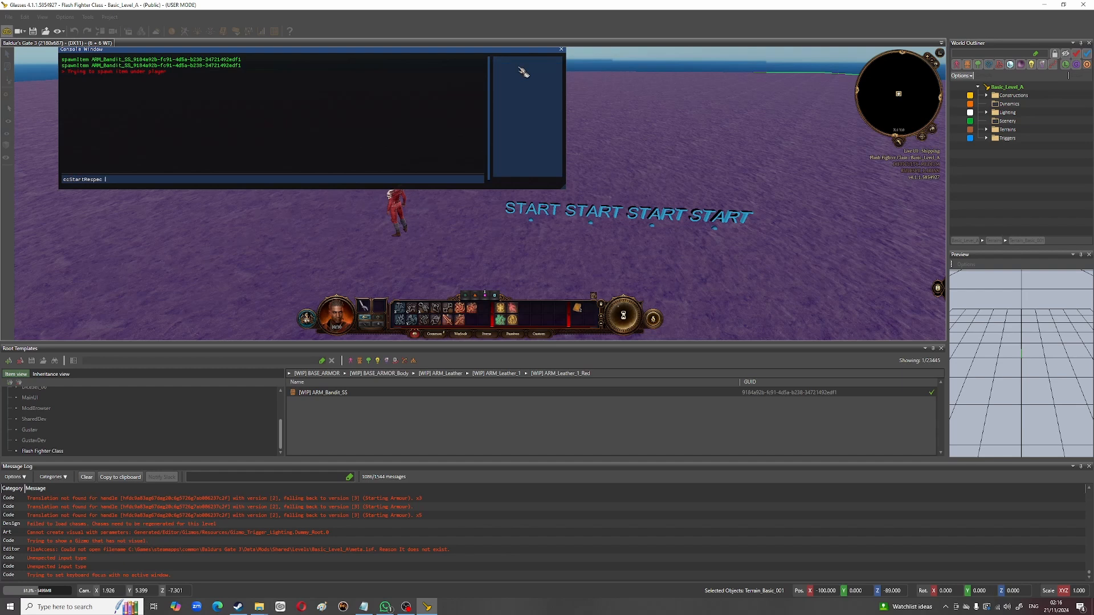
key(Return)
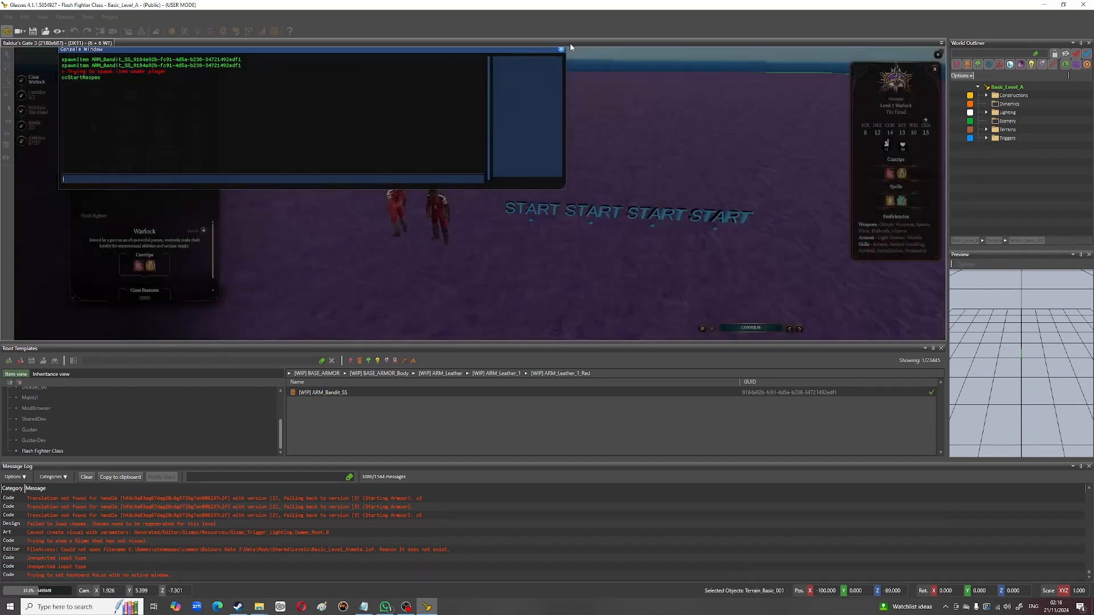
click(561, 49)
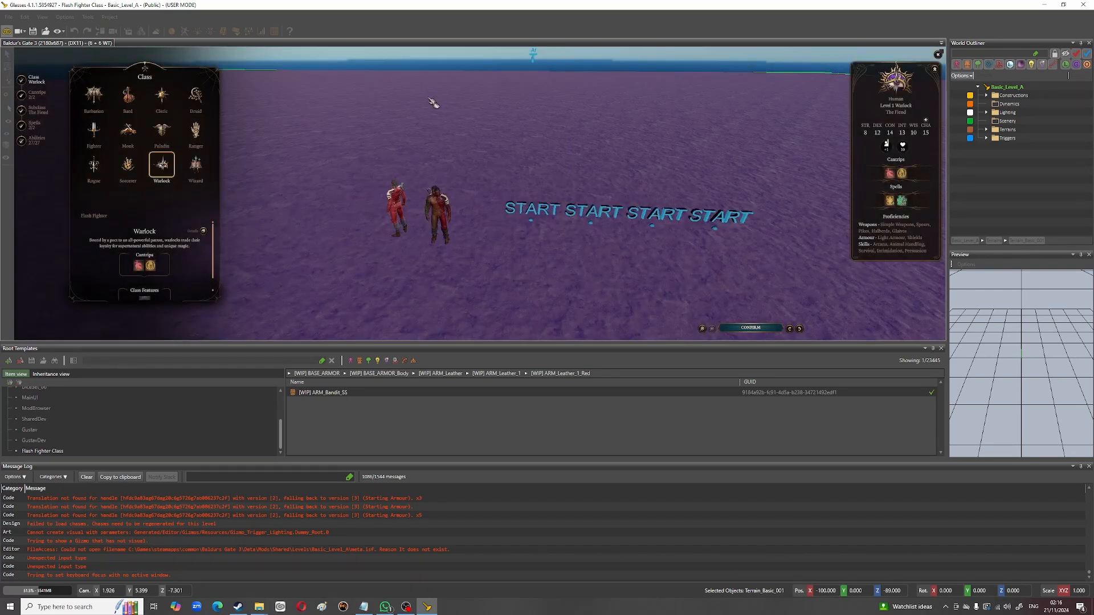
Step: Respec the character as a Flash Fighter with Acrobatics, Sleight of Hand and Stealth proficiencies, and confirm the build
click(91, 203)
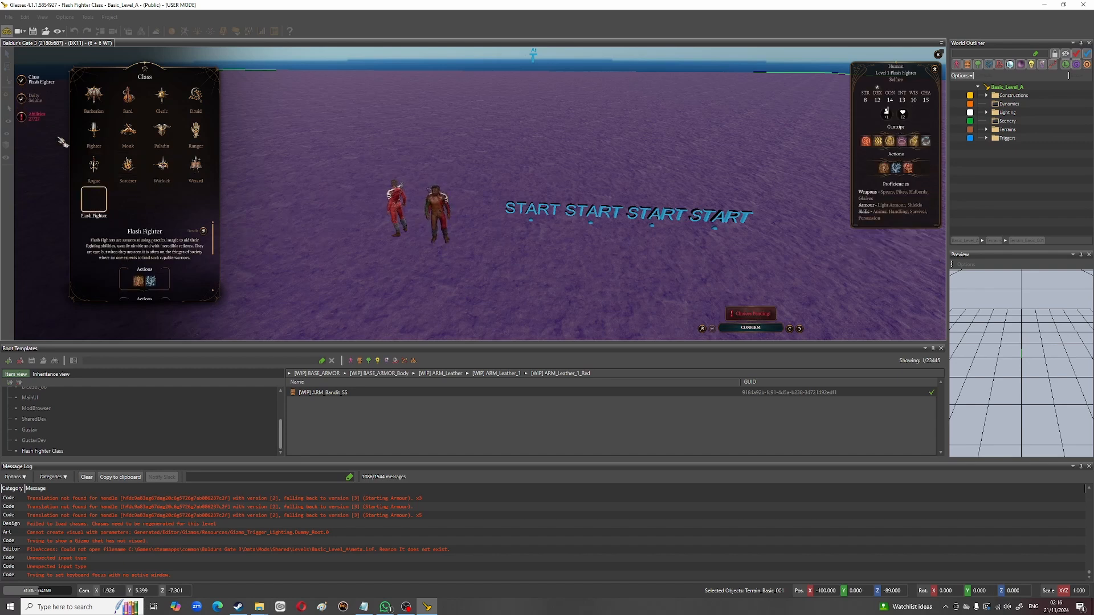
click(38, 117)
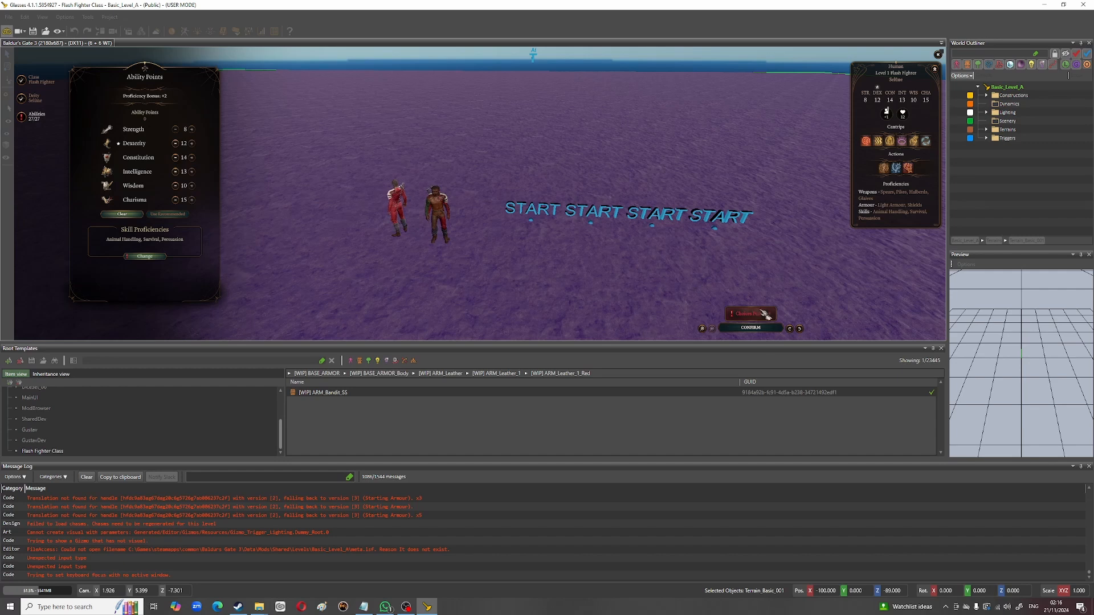
click(149, 257)
click(166, 149)
click(165, 156)
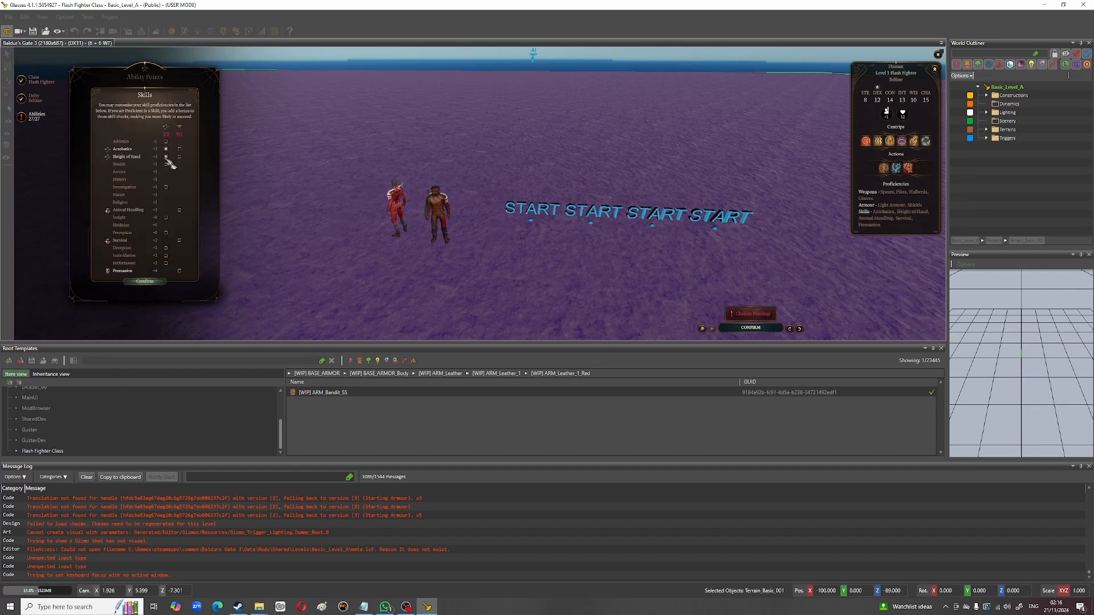
click(166, 165)
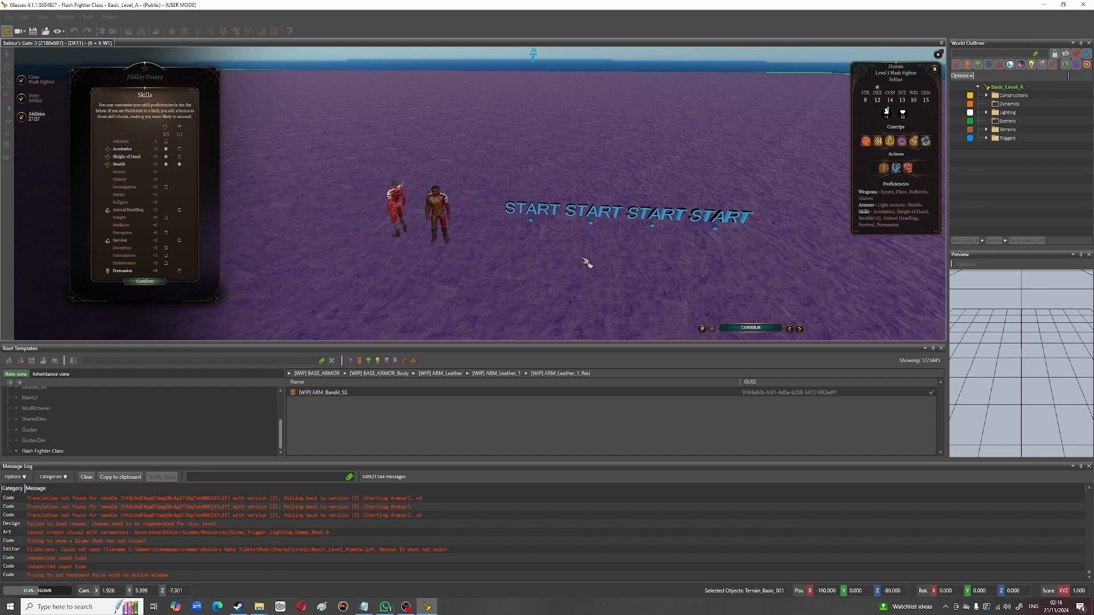
click(764, 327)
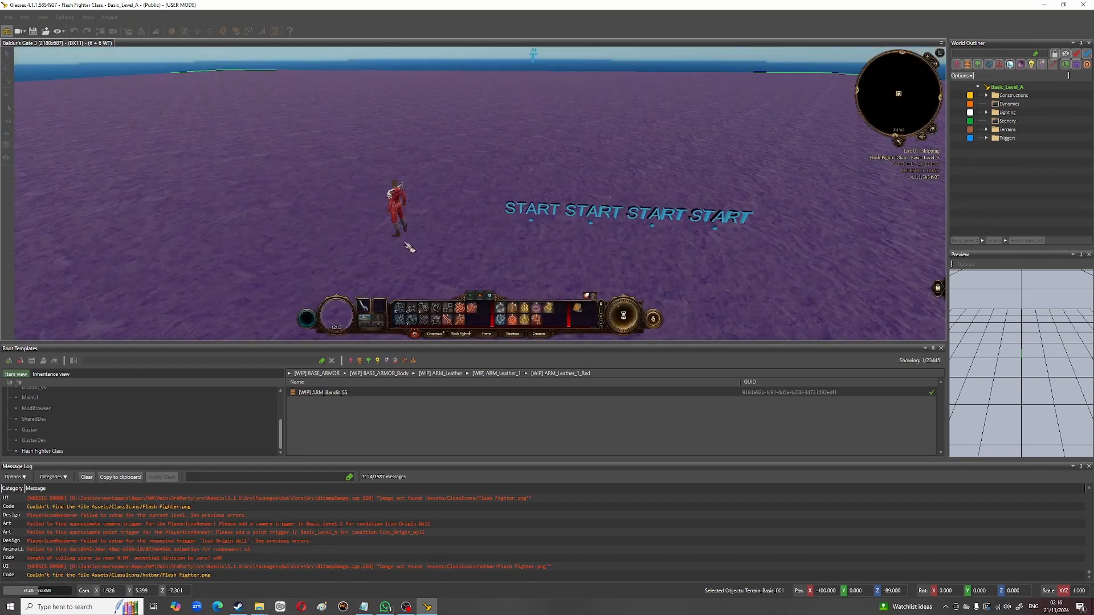
Step: Grant two character levels with the console command levelup 2, and return to the game view
key(grave)
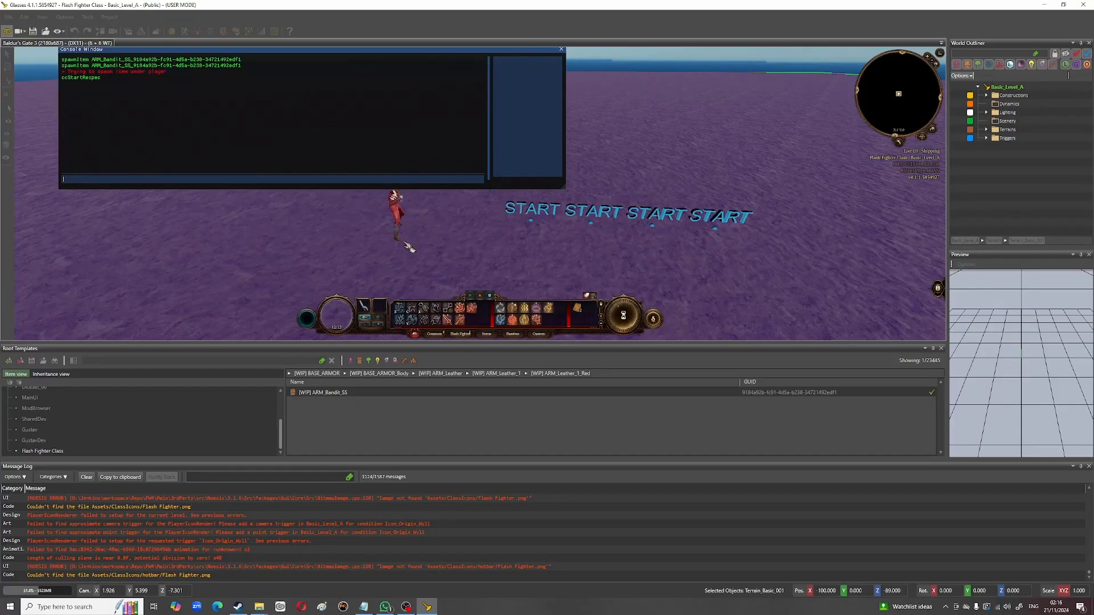
text(le)
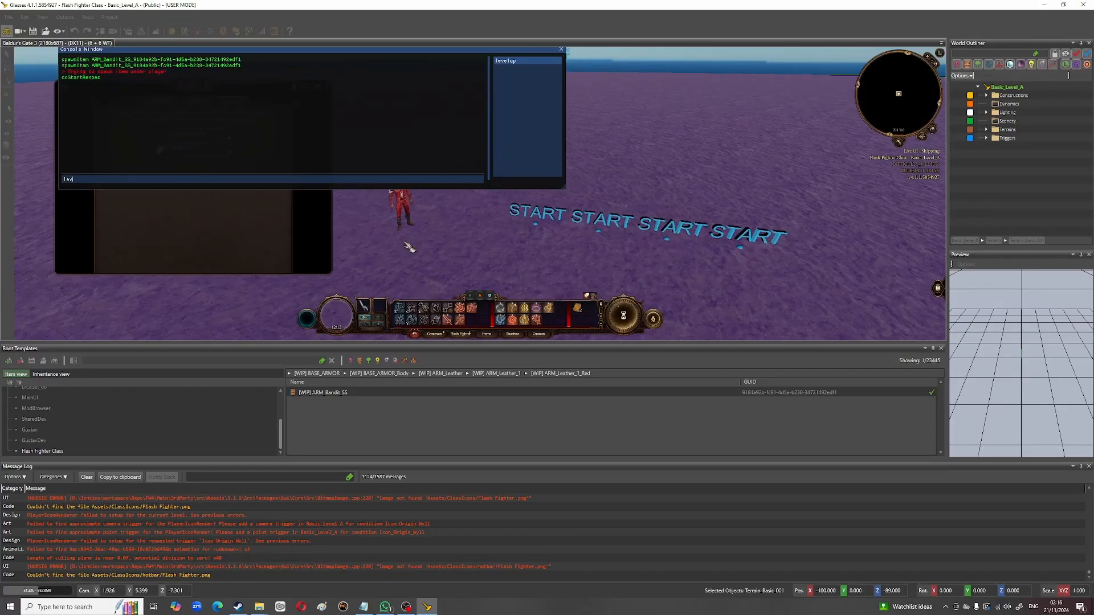
text(velup )
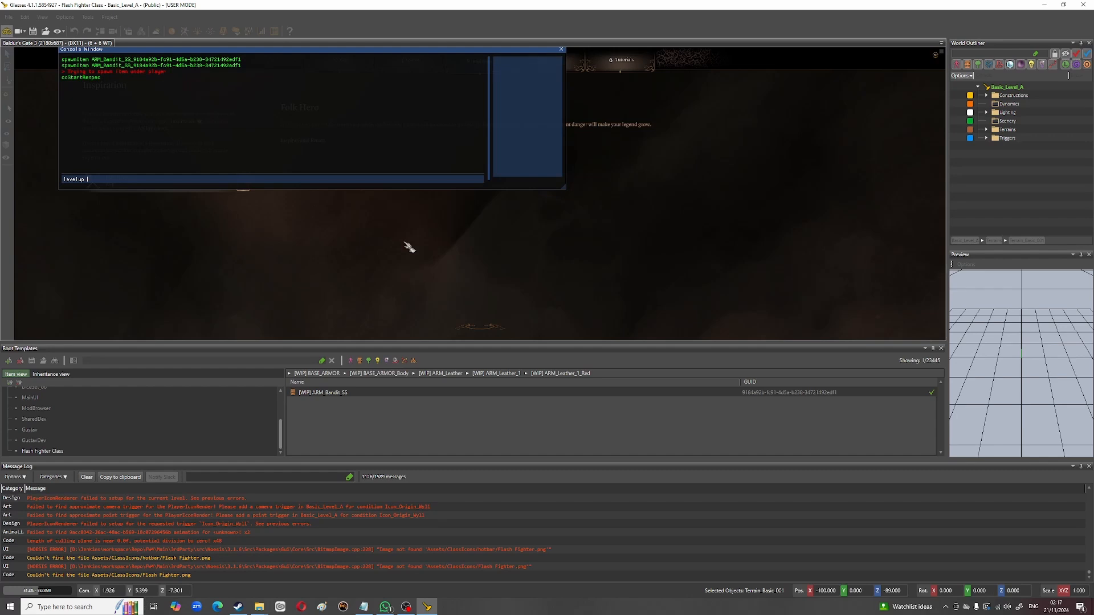
text(2)
key(Return)
click(562, 49)
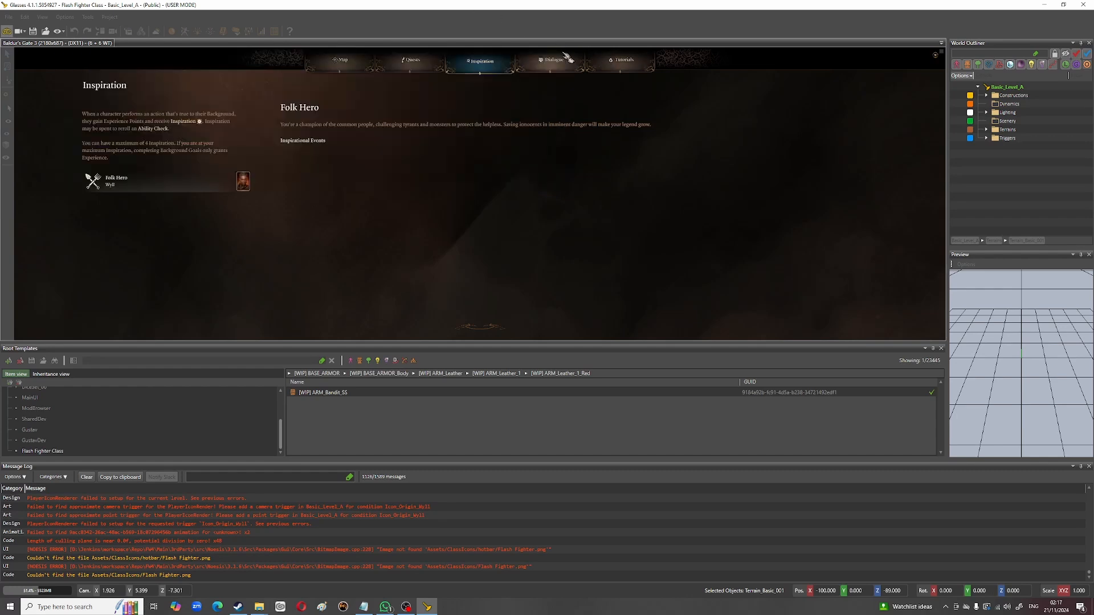
click(936, 59)
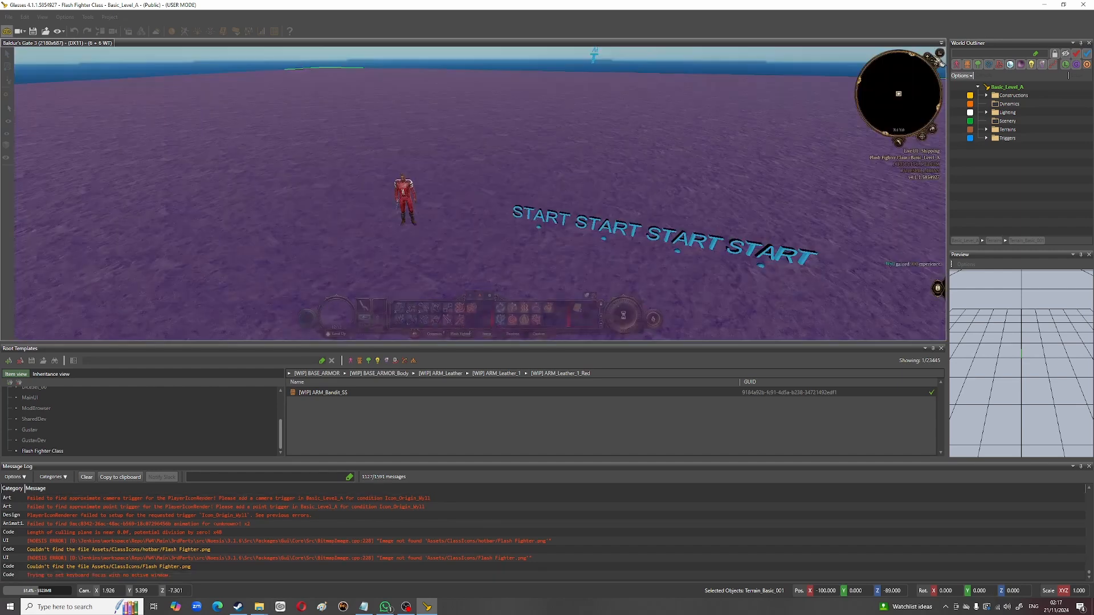
Step: Level the Flash Fighter up to level 2 with the Elemental Adept: Fire feat, and accept it
key(i)
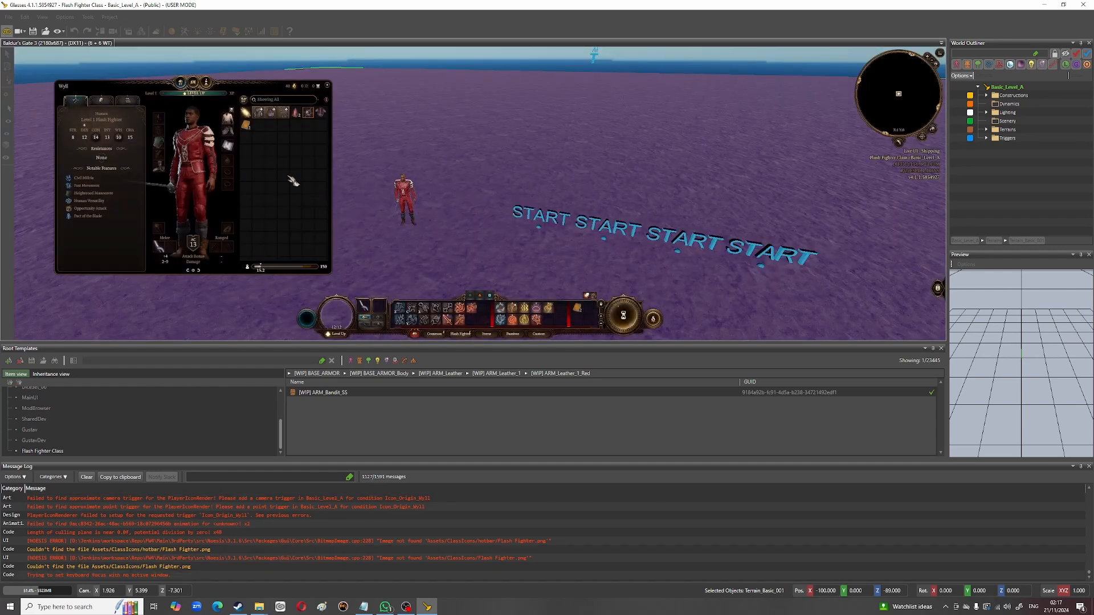
click(217, 95)
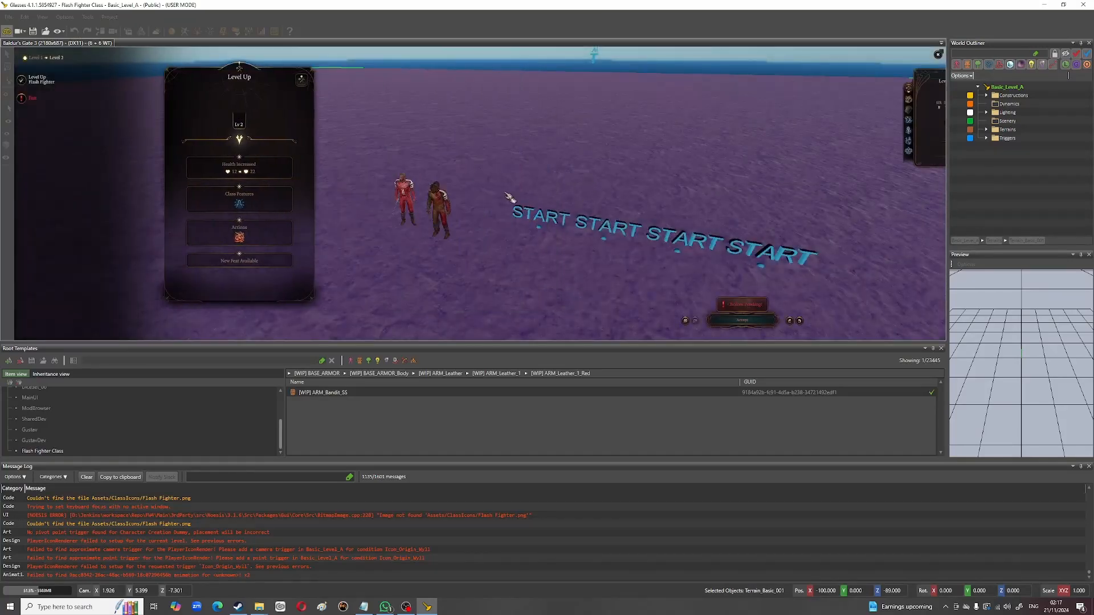
mouse_move(146, 206)
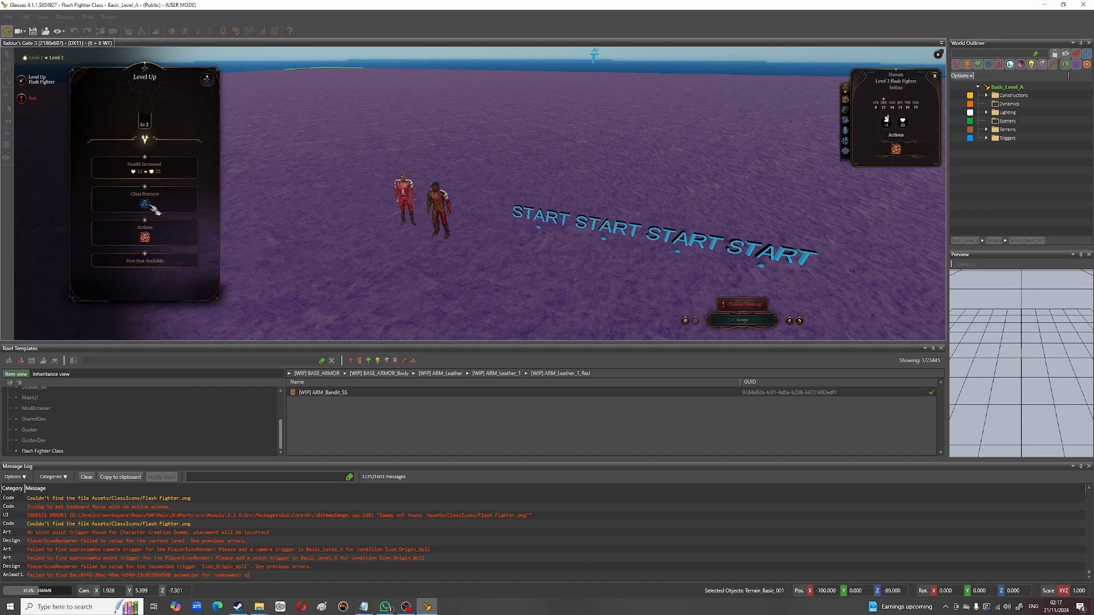
click(23, 100)
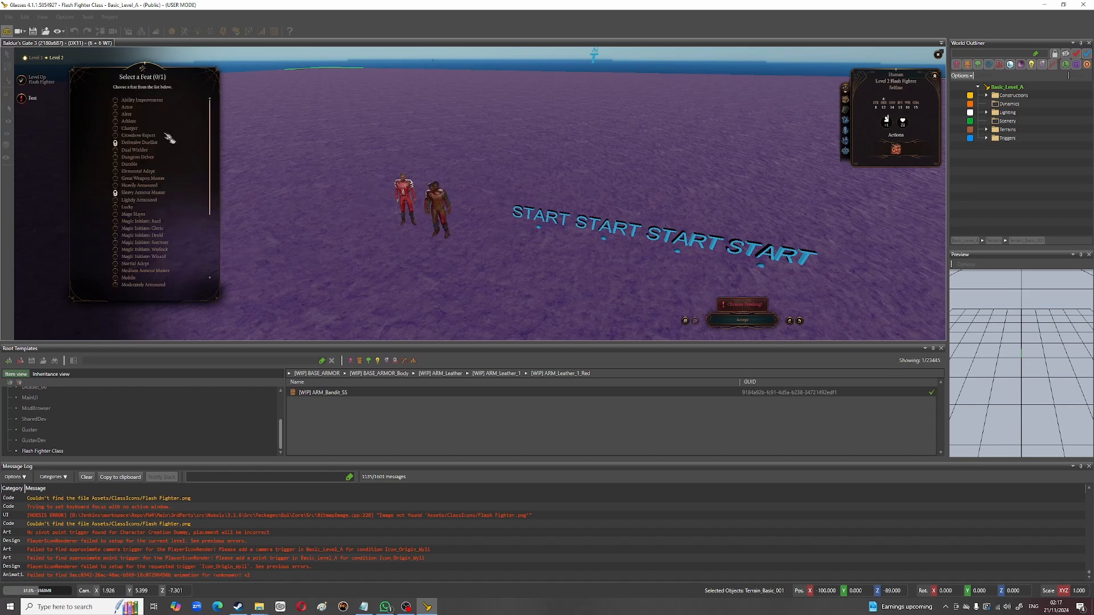
click(141, 172)
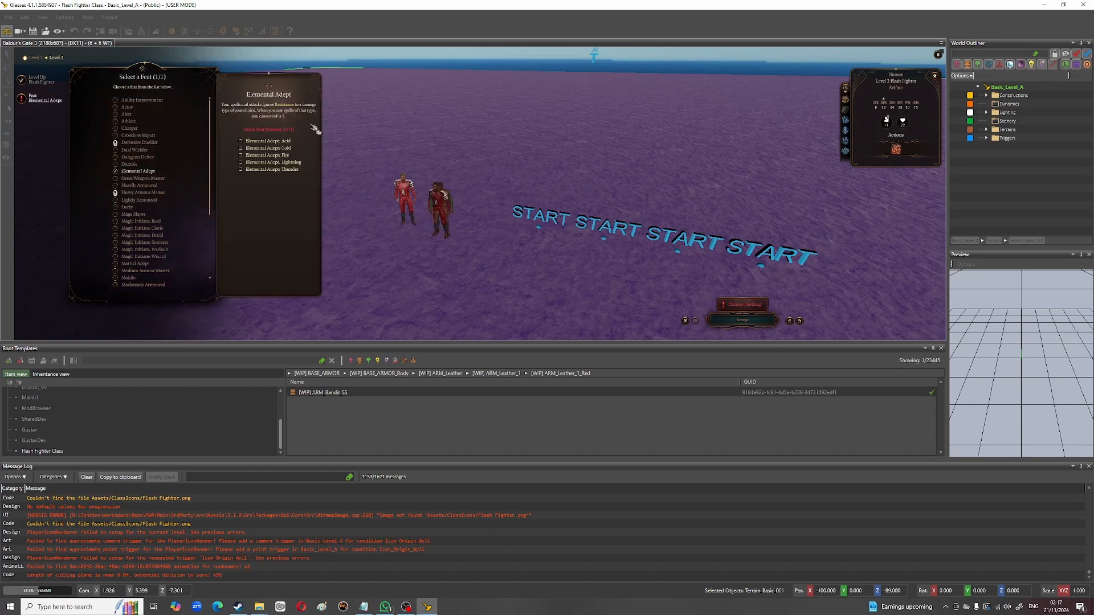
click(240, 155)
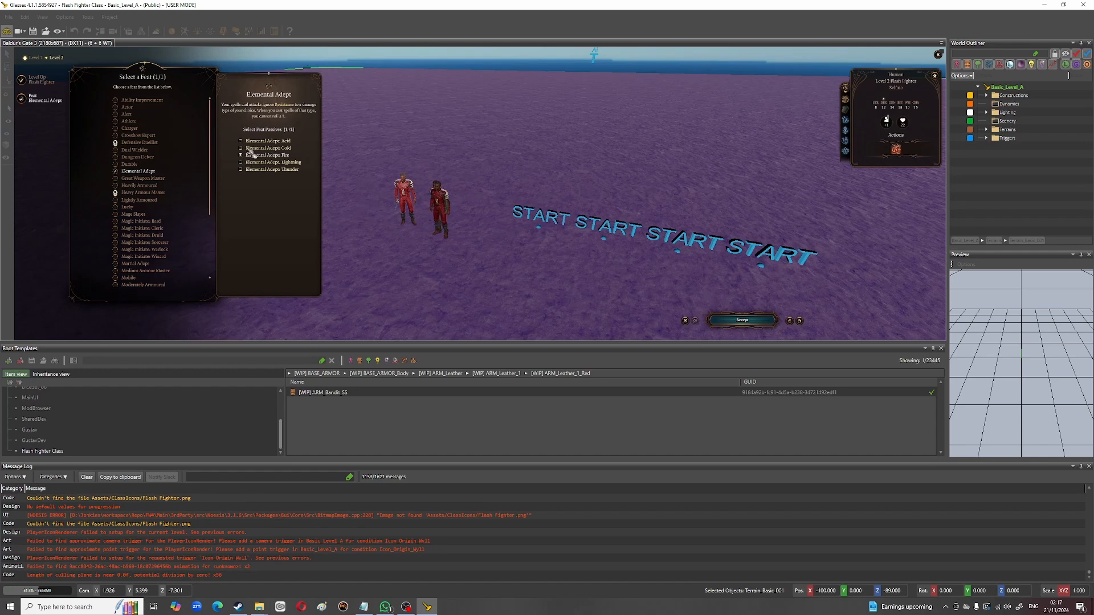
click(740, 322)
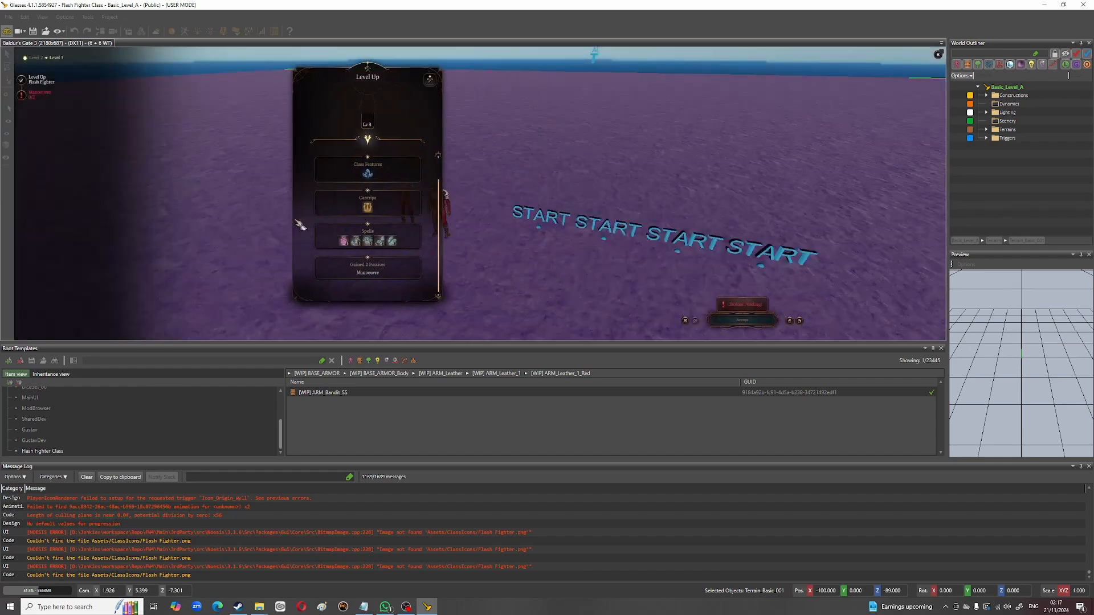
Step: Review the level 3 class features, choose the Feinting Attack and Manoeuvring Attack manoeuvres, and accept the level-up
mouse_move(150, 211)
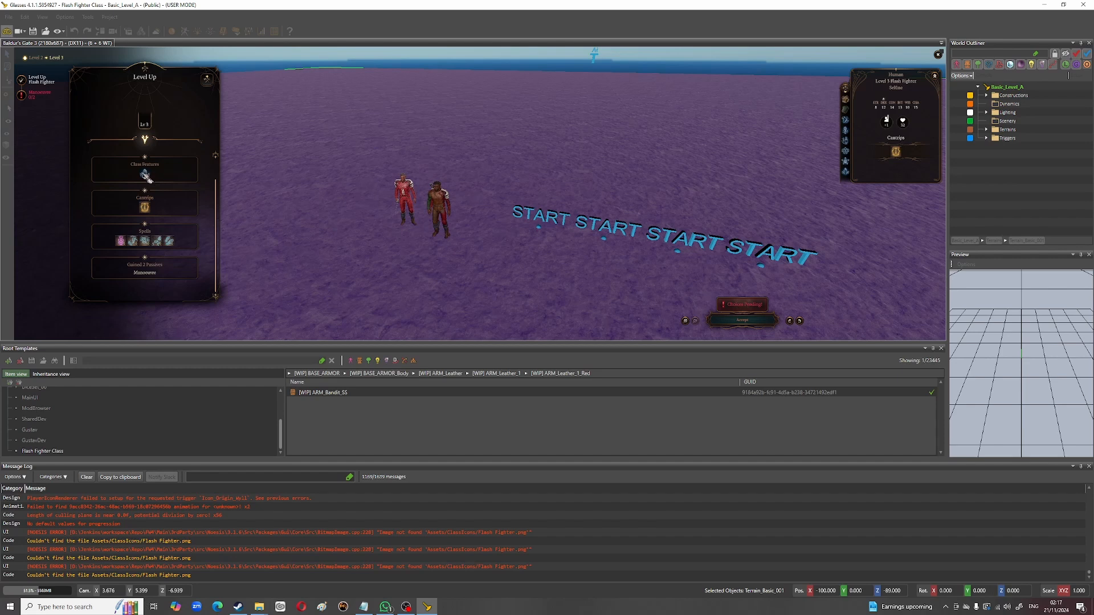
mouse_move(153, 181)
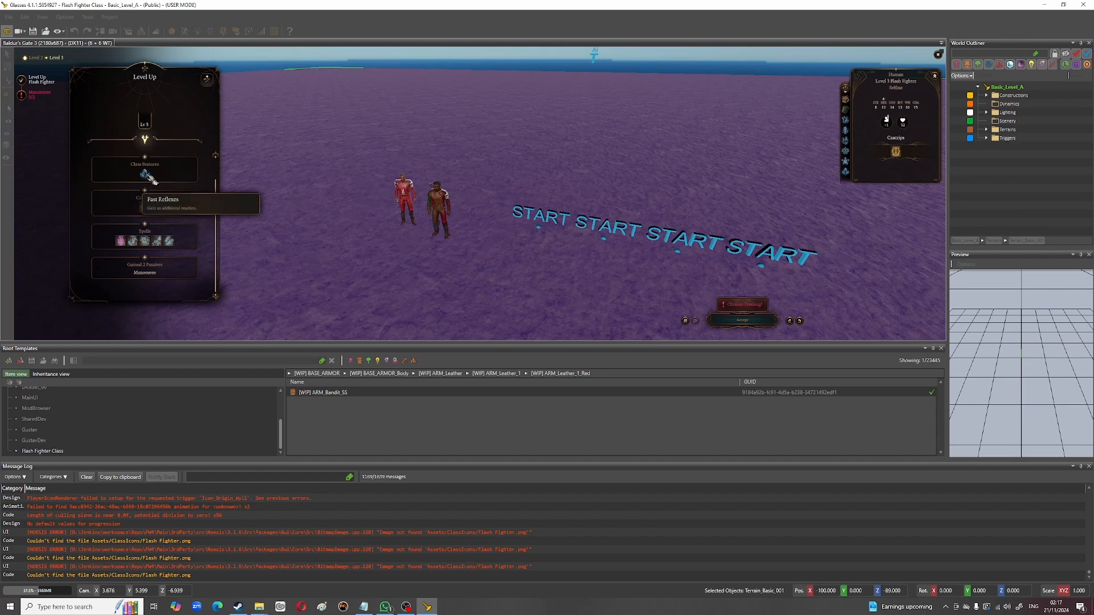
click(38, 94)
click(128, 148)
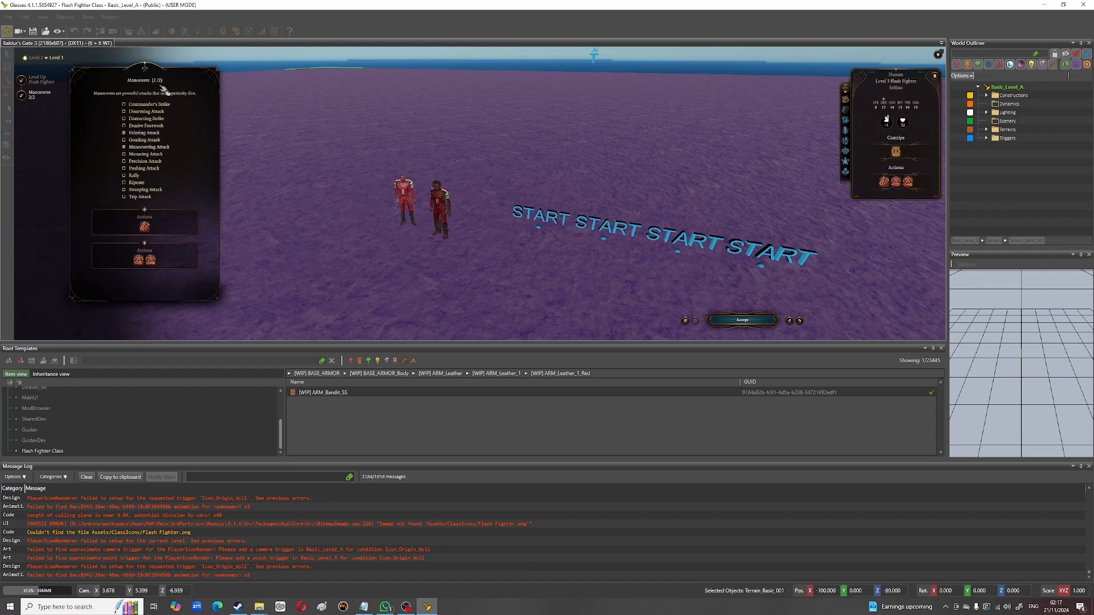
click(729, 320)
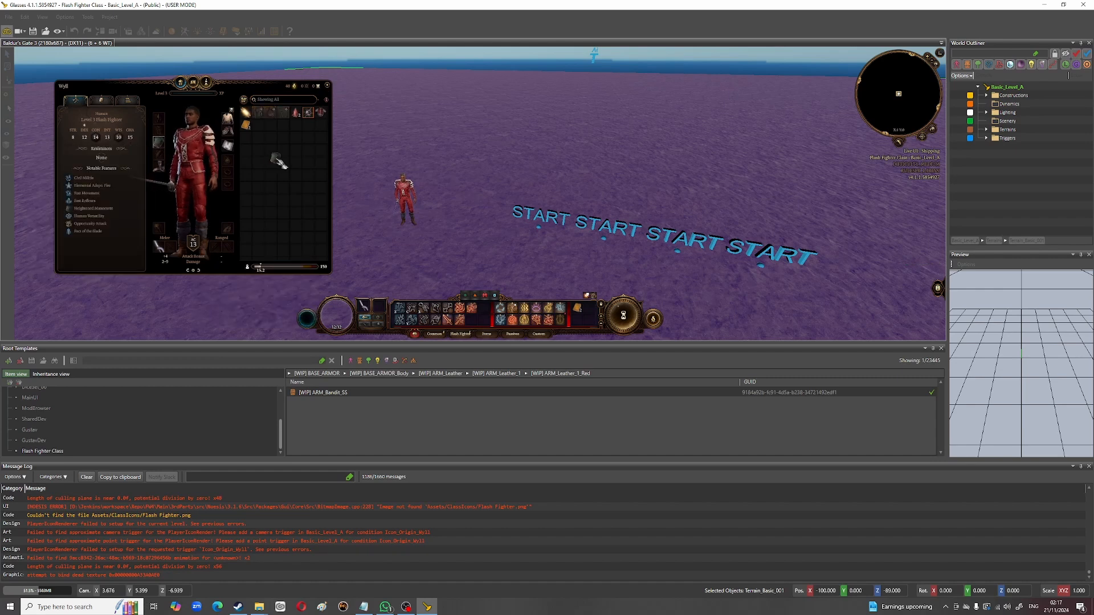
Step: Remove the character's body armour and cast the Flash Fighter's armour spell on the character
drag(274, 158, 272, 162)
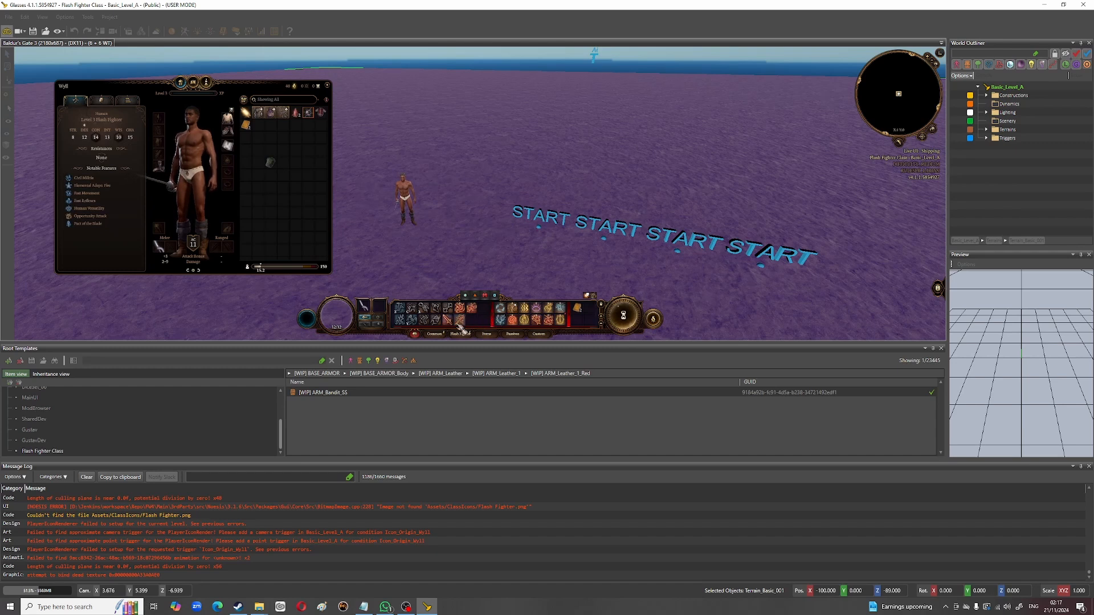
click(559, 319)
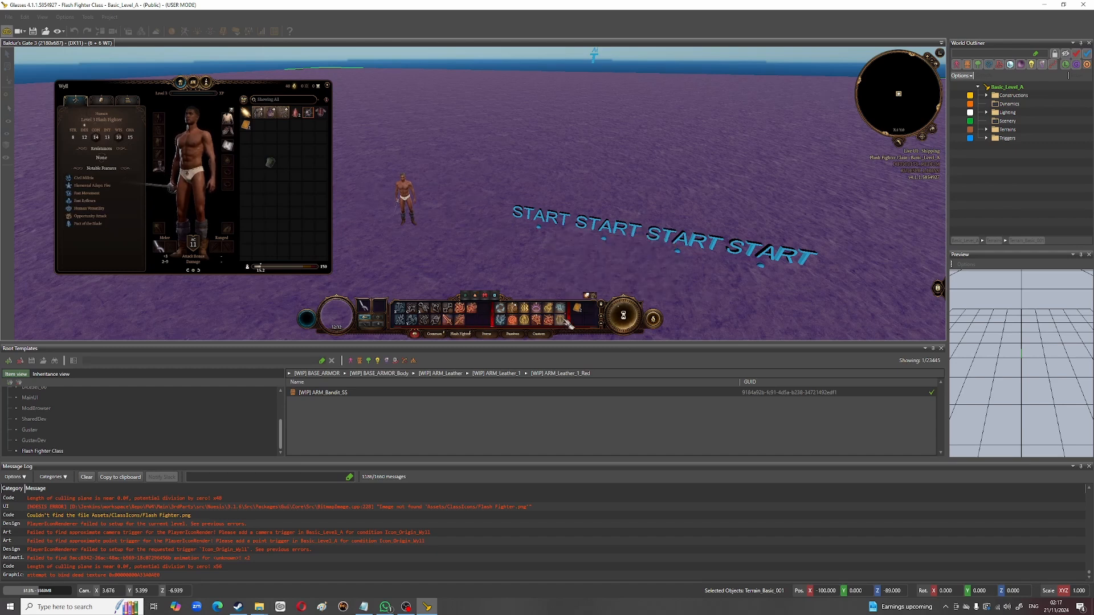
click(431, 211)
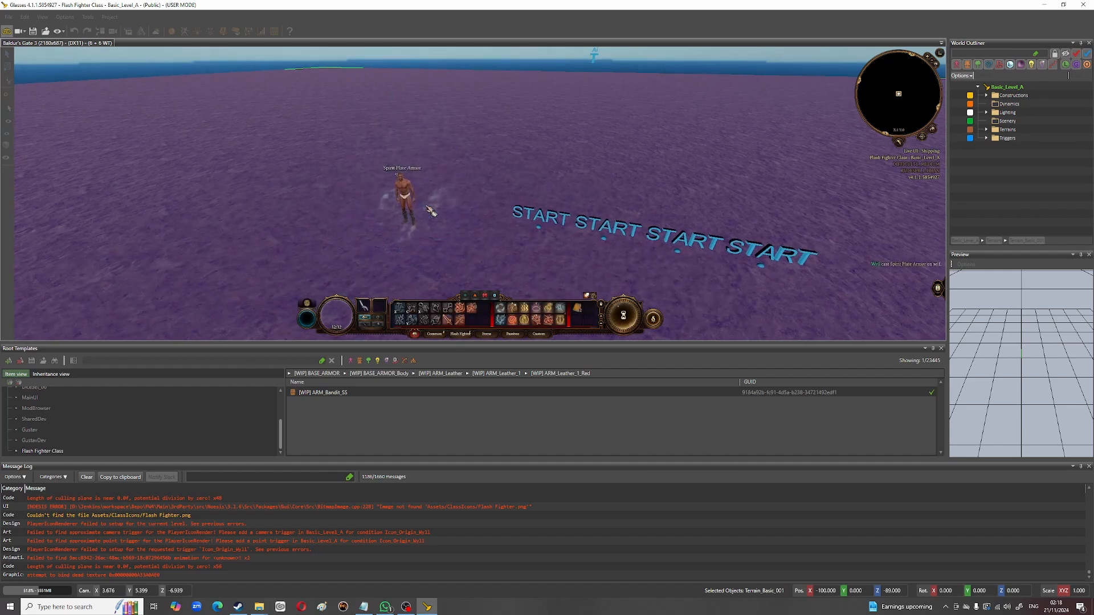
Step: Switch the character to camp clothing in the inventory, check the Armour Class breakdown, and close the character sheet
key(i)
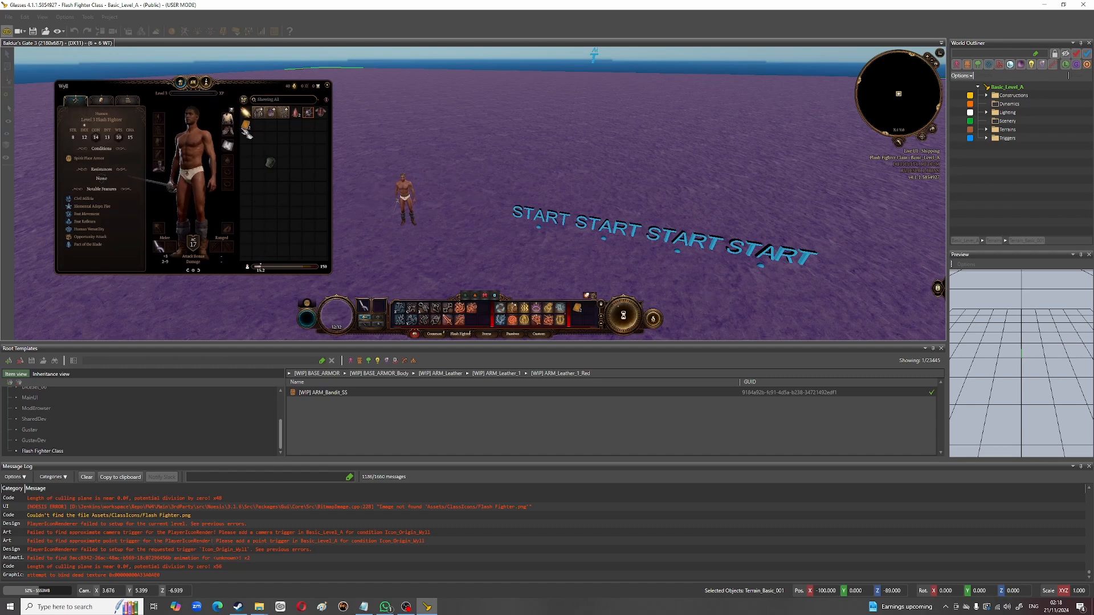
click(231, 111)
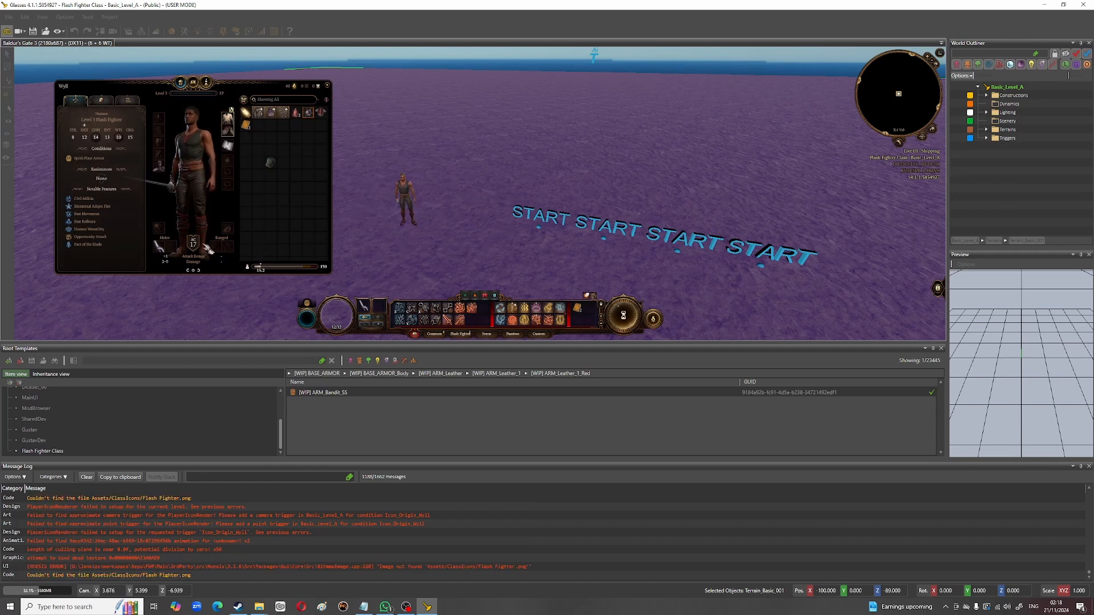
mouse_move(201, 250)
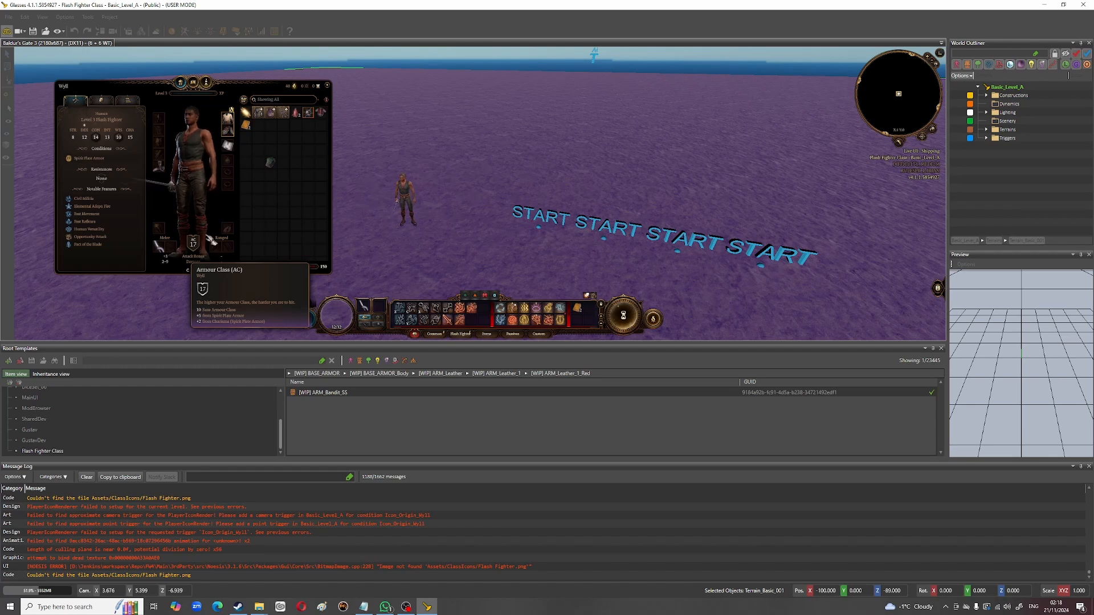
click(328, 86)
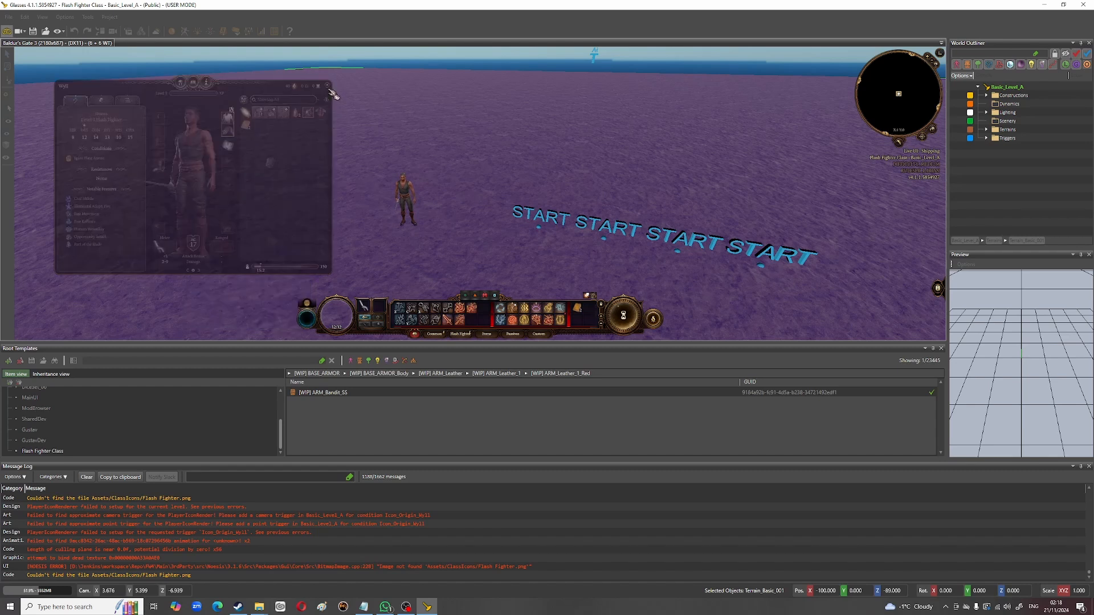
Step: Widen the hotbar's class ability section, preview the Fighter's Focus spell on the ground, and cancel it
click(478, 225)
click(421, 225)
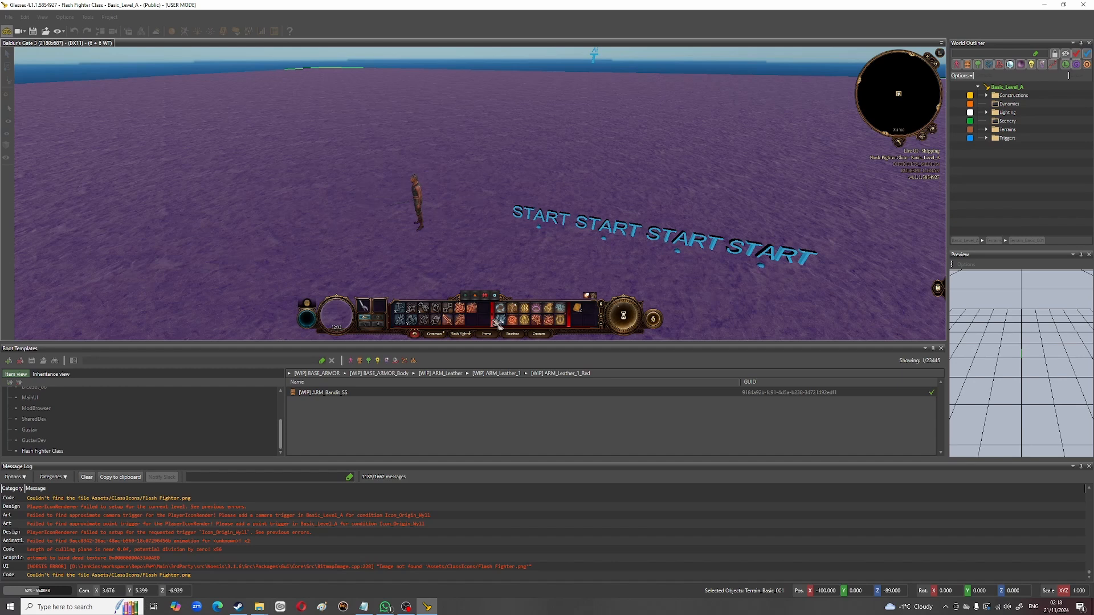
drag(498, 323, 420, 337)
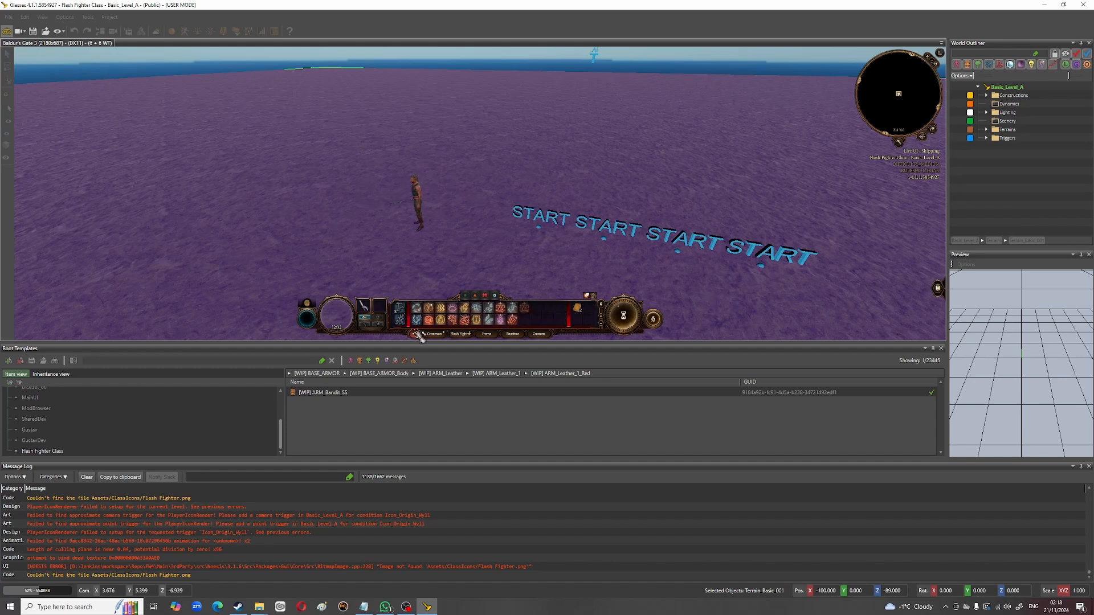
click(507, 323)
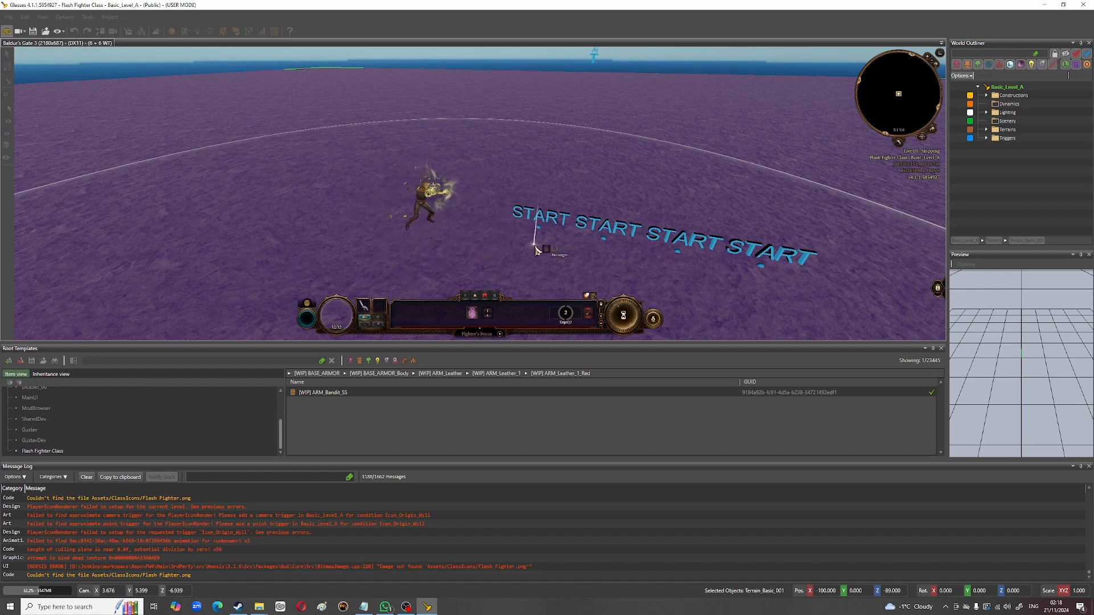
click(500, 334)
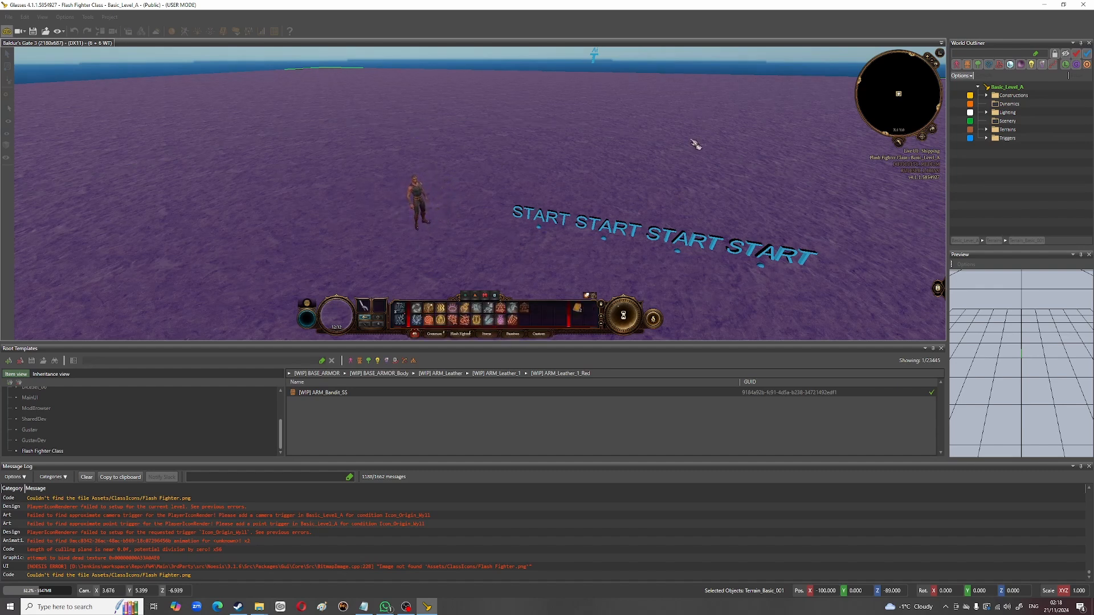
Step: Check the Feinting Attack description and use the Flash Fighter's area weapon attack on the ground beside the character
mouse_move(517, 324)
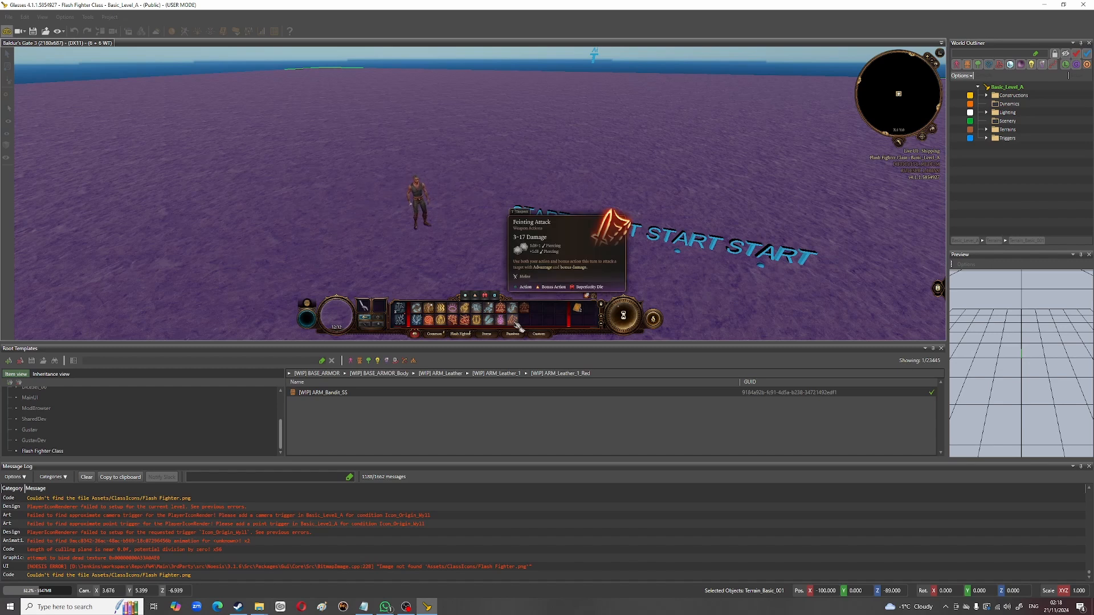
click(457, 323)
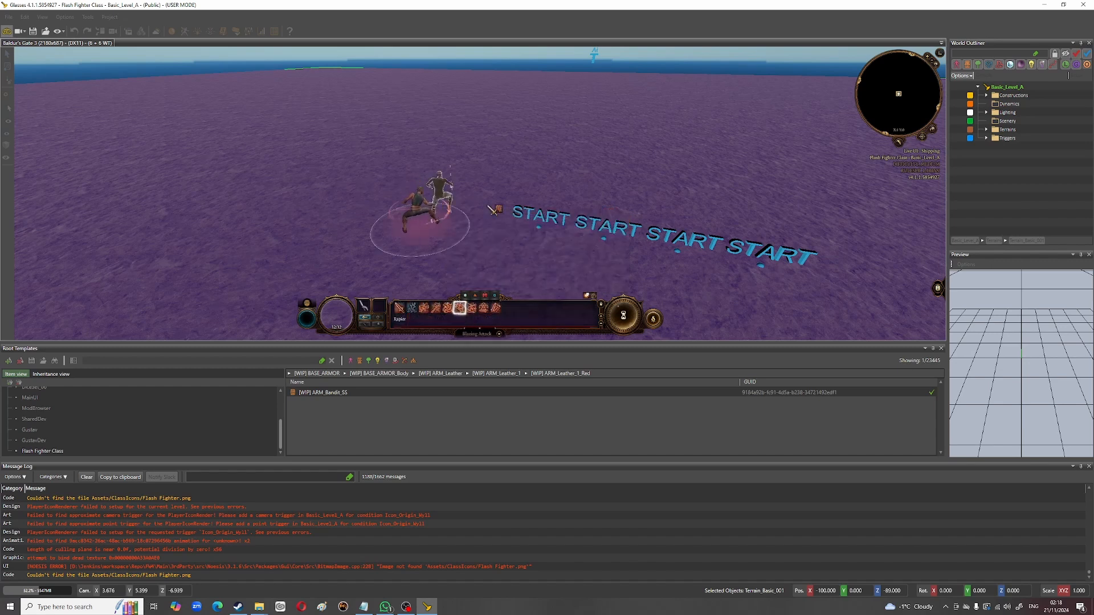
click(491, 211)
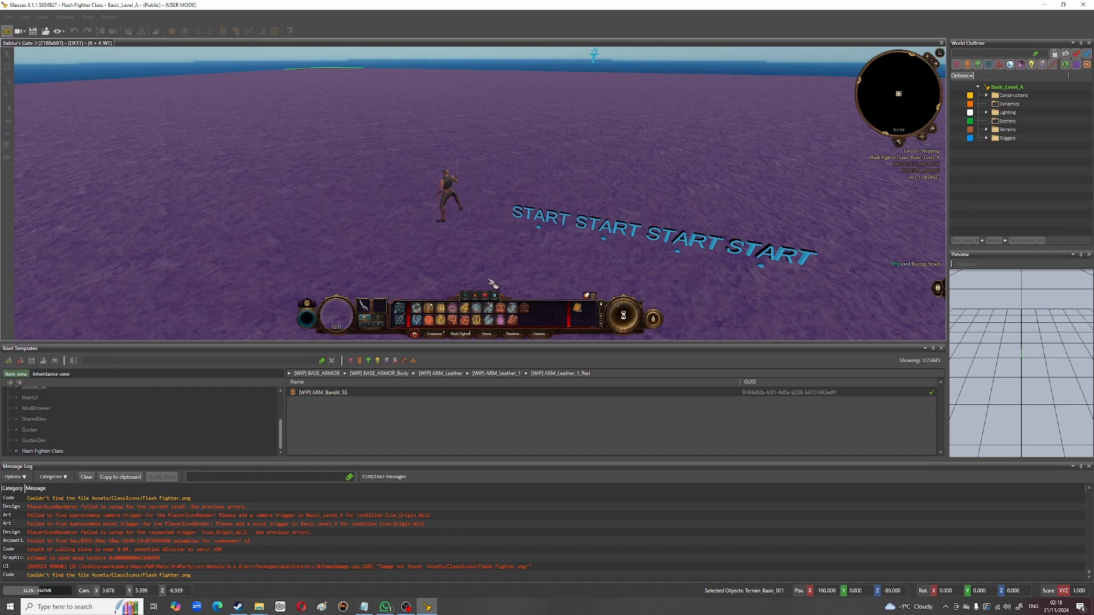
Step: Cast Shimmer on the character, check the conditions it applies, and end its concentration
mouse_move(456, 326)
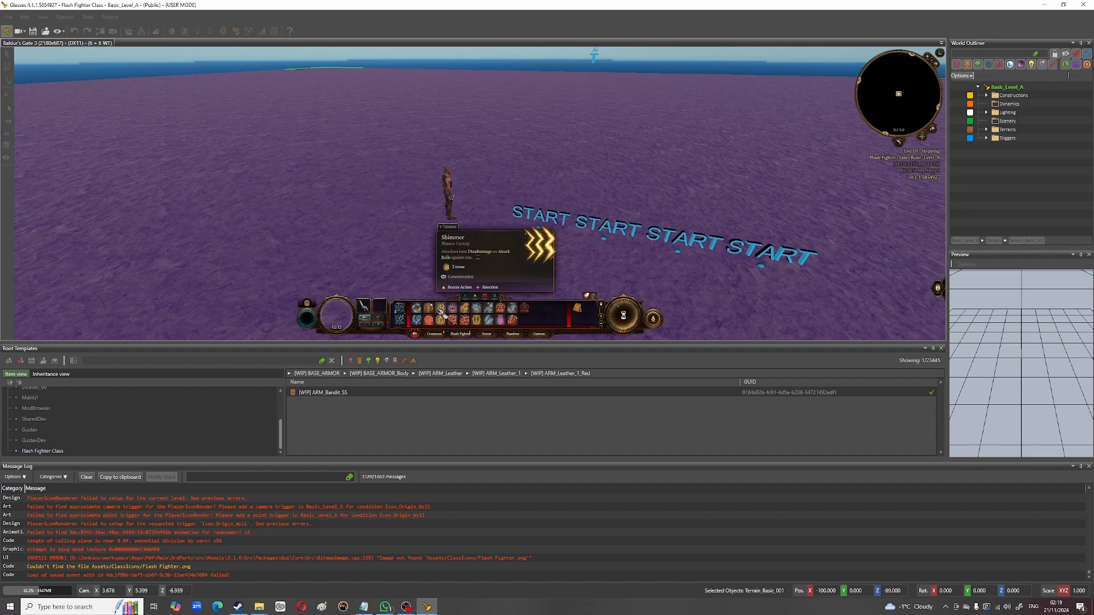
click(440, 308)
click(460, 221)
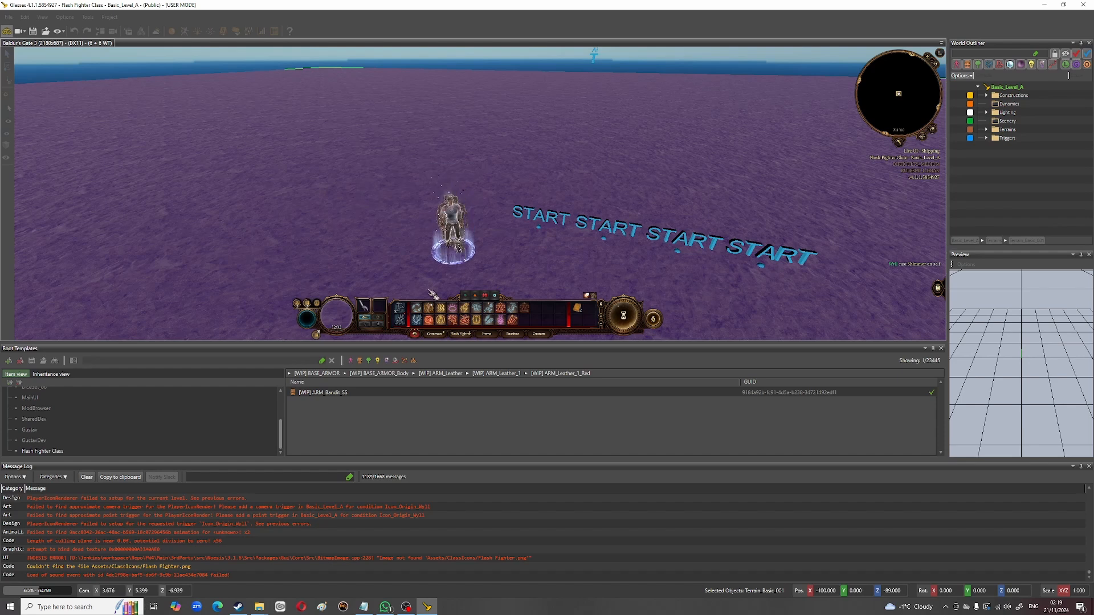
mouse_move(316, 306)
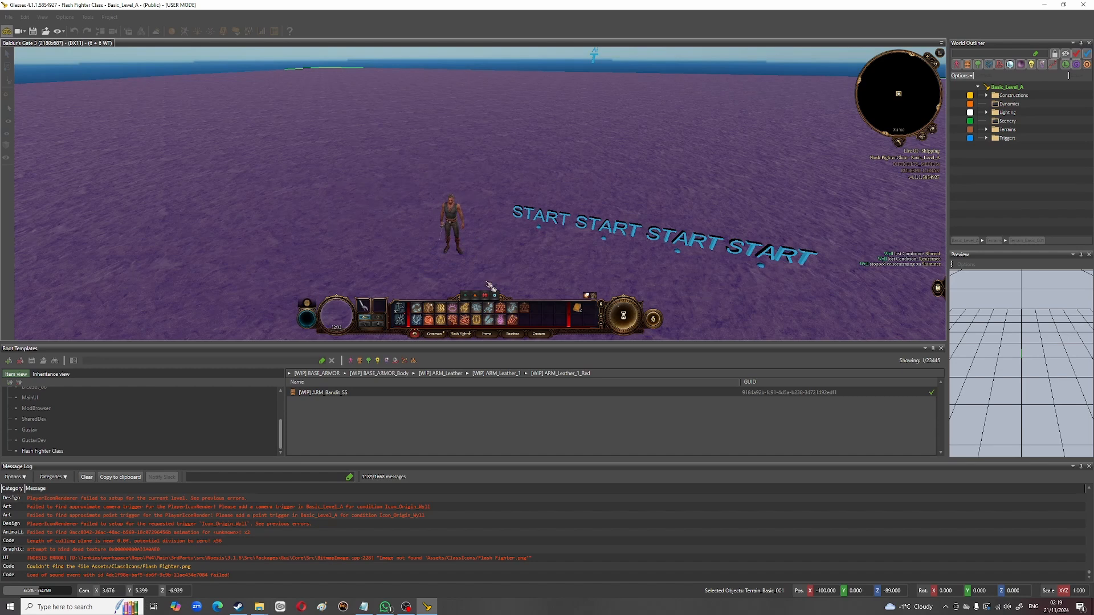
Step: Preview the range of the spell next to Shimmer, cancel it, and use Swallow's Cut on the ground
click(456, 307)
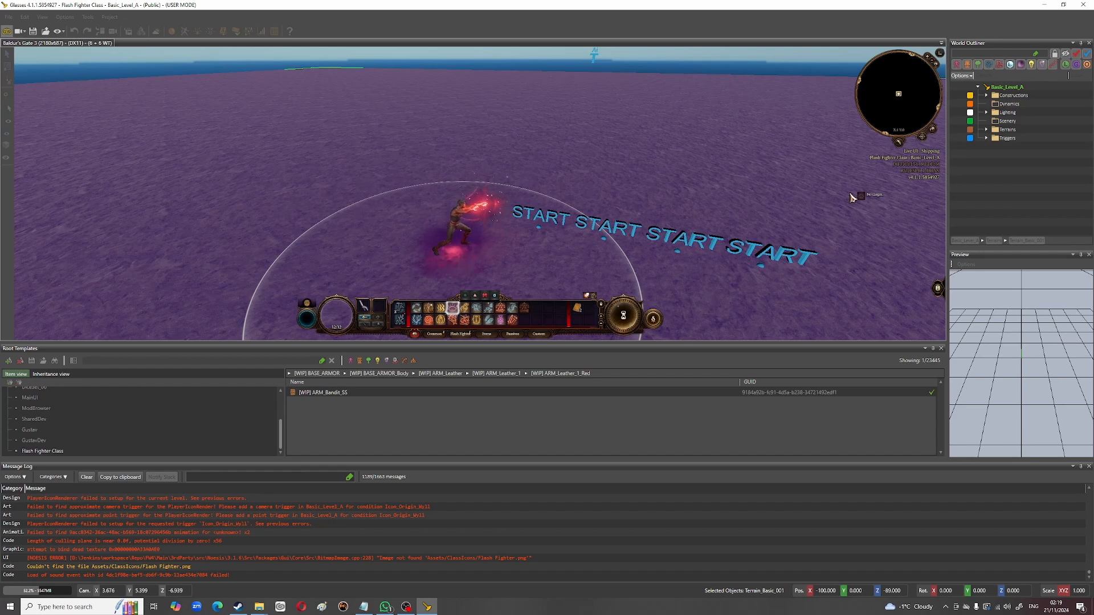
right_click(594, 251)
click(593, 249)
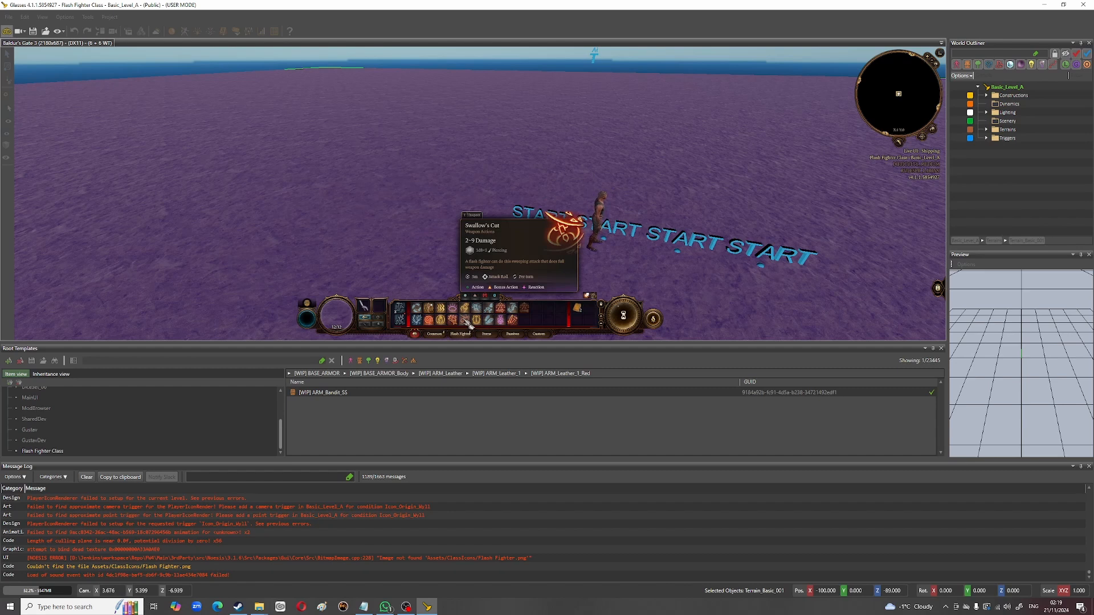
click(469, 324)
click(513, 245)
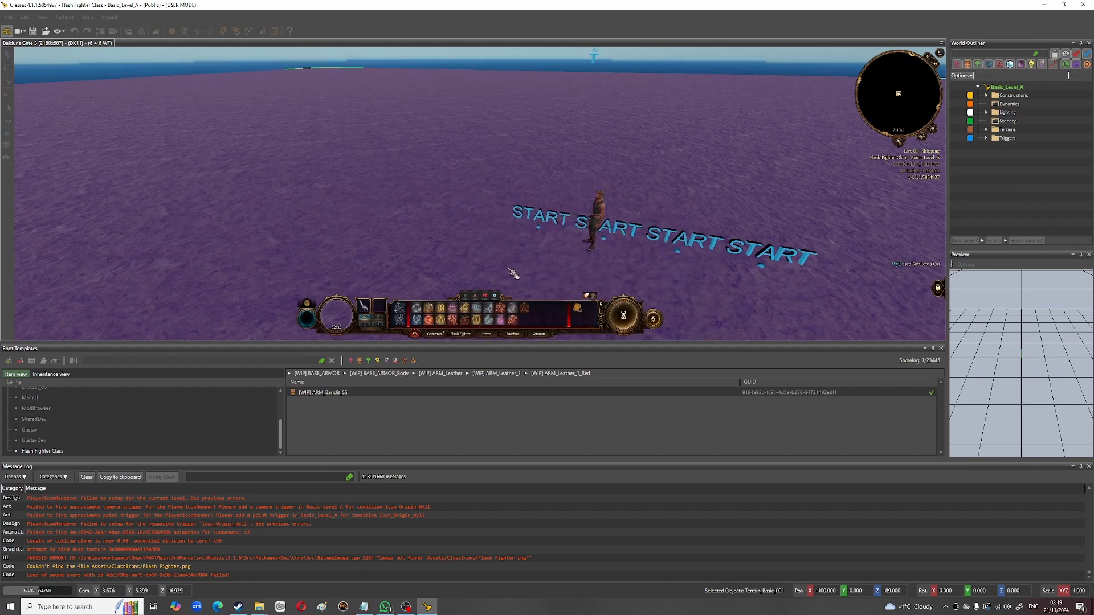
Step: Review the remaining Flash Fighter abilities, including Guidance, and narrow the hotbar's class ability section again
mouse_move(446, 323)
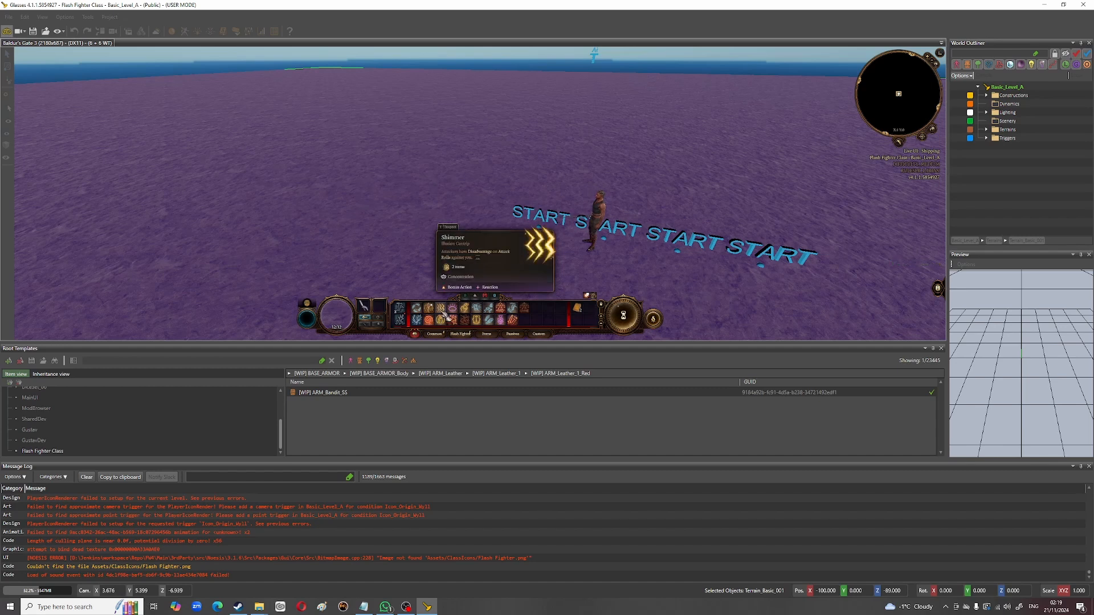
click(429, 320)
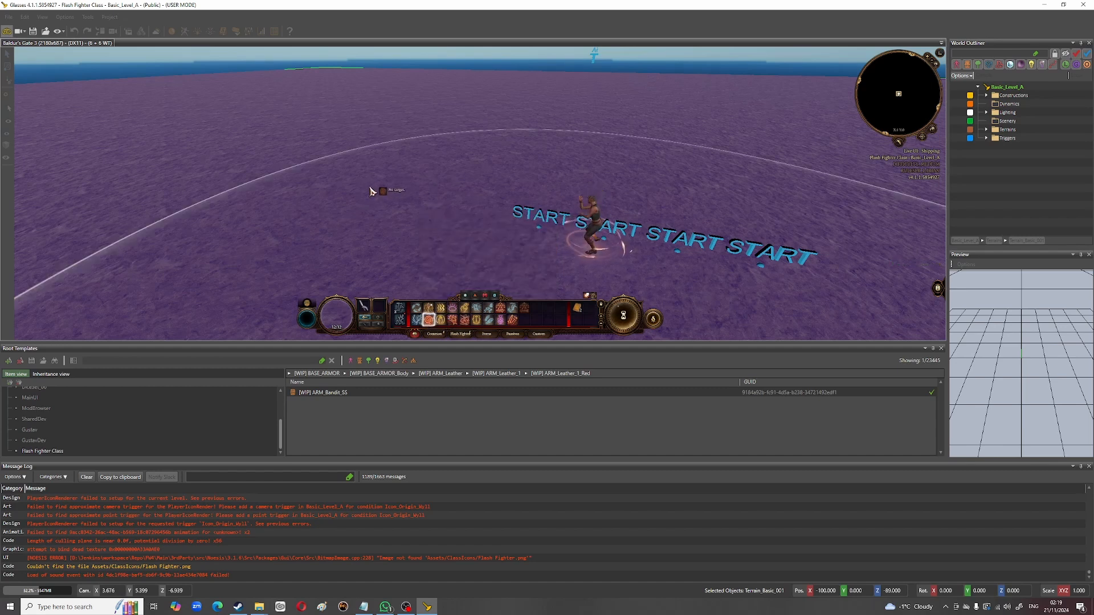
right_click(345, 171)
mouse_move(434, 323)
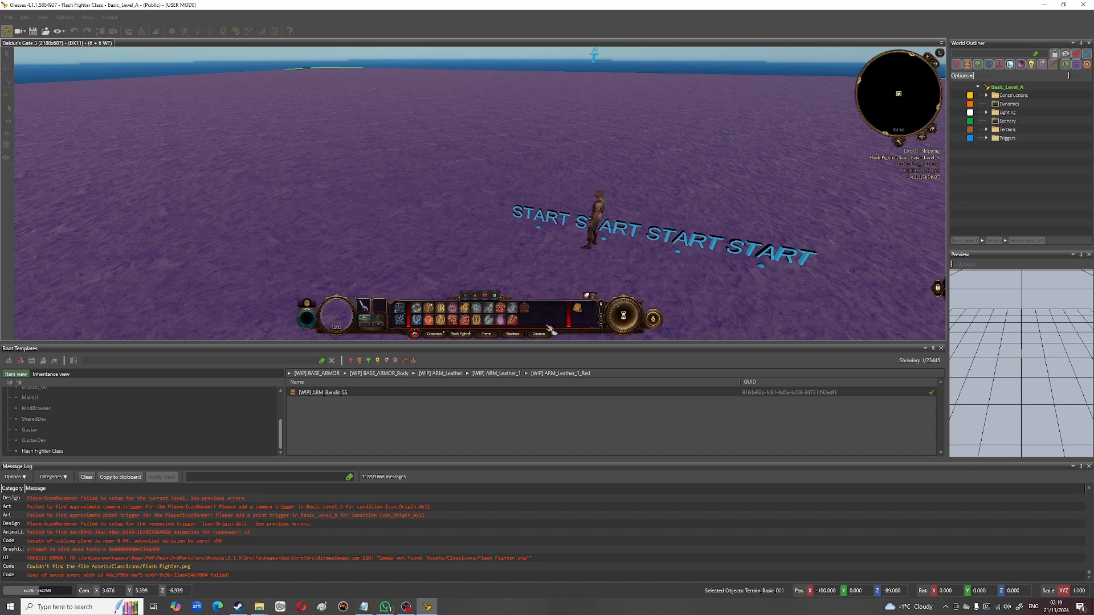
mouse_move(468, 313)
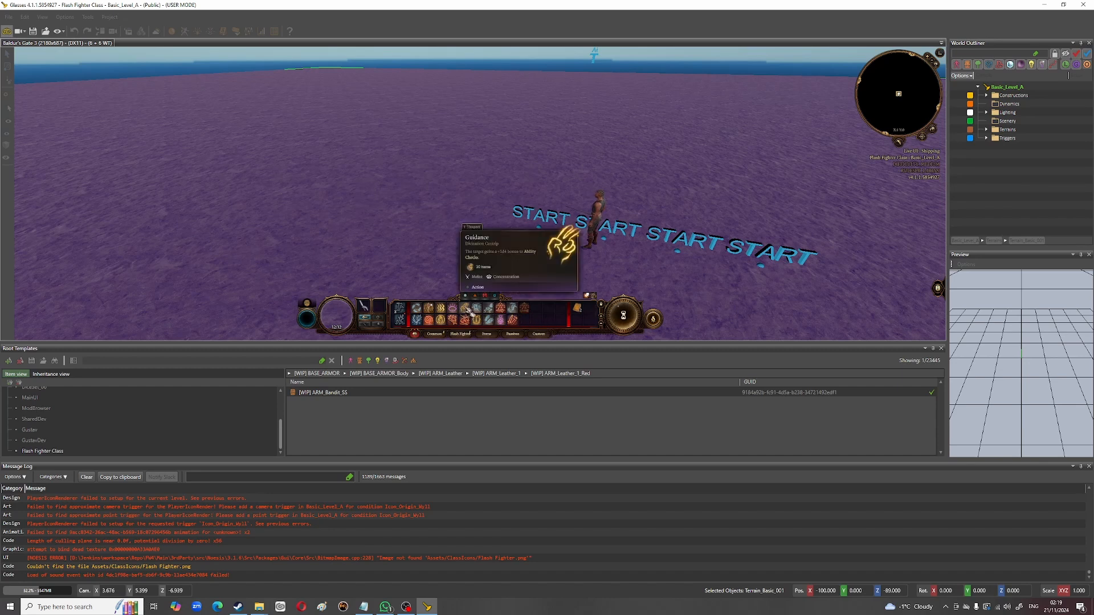
mouse_move(491, 325)
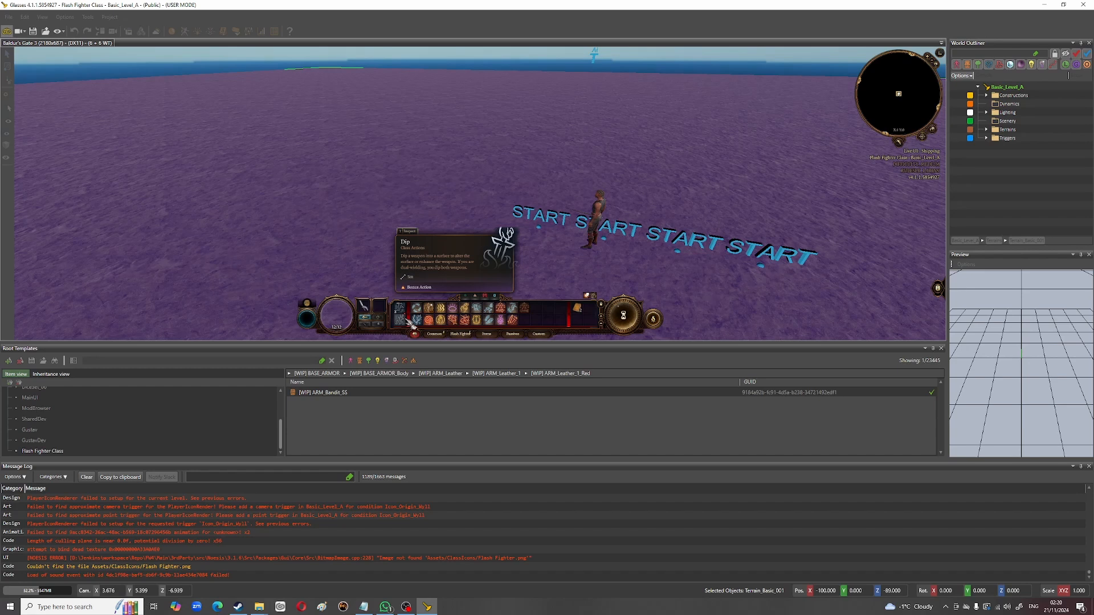
drag(409, 315, 504, 313)
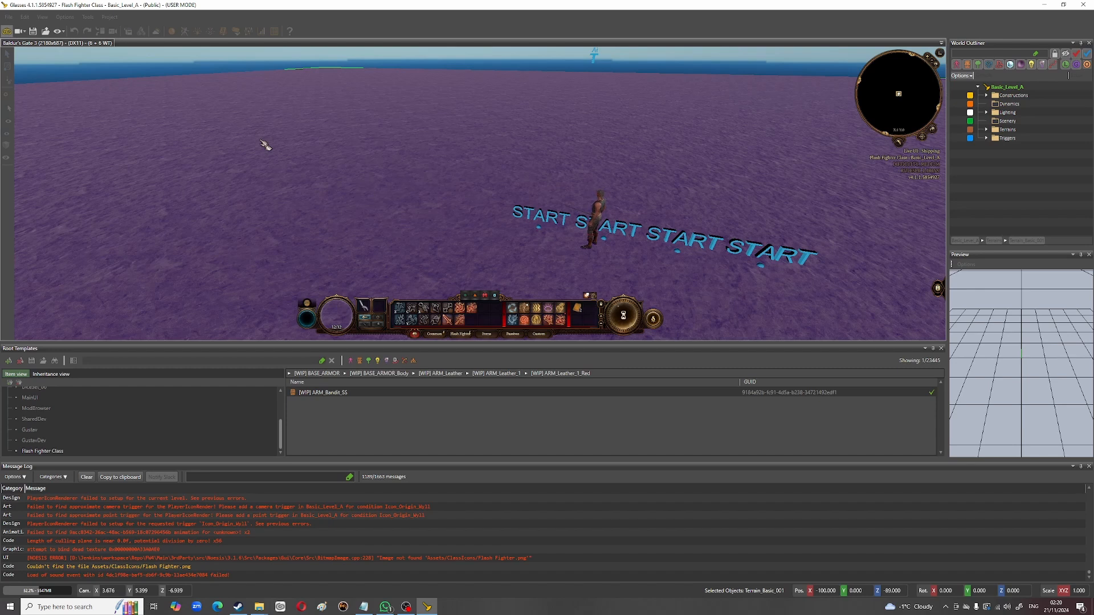
Step: Grant further character levels with the console command levelup 3, and return to the game view
key(ctrl)
key(ctrl)
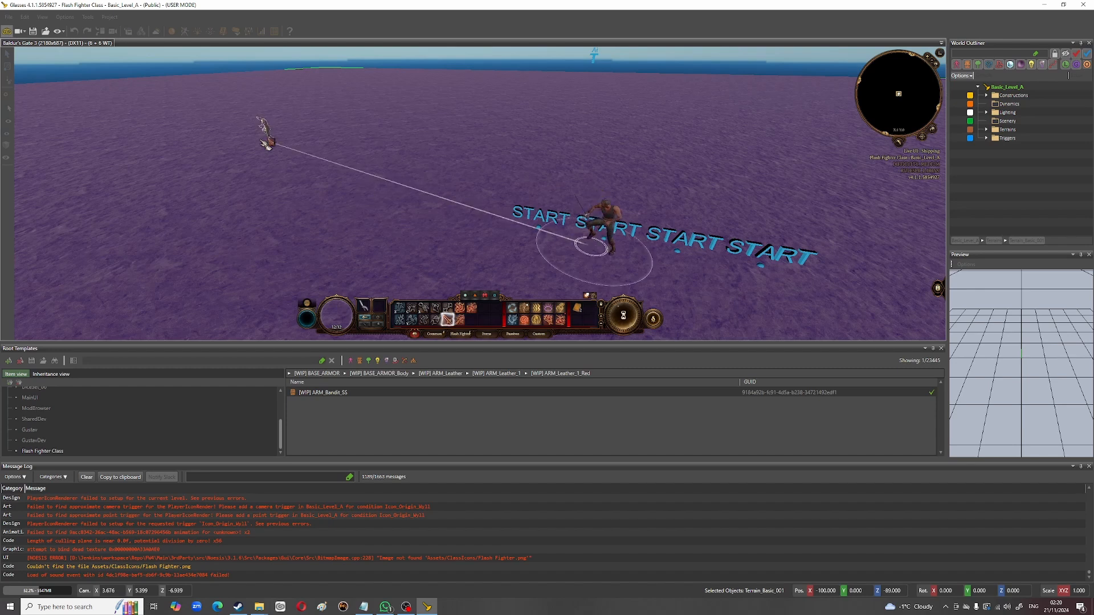
key(F11)
text(level)
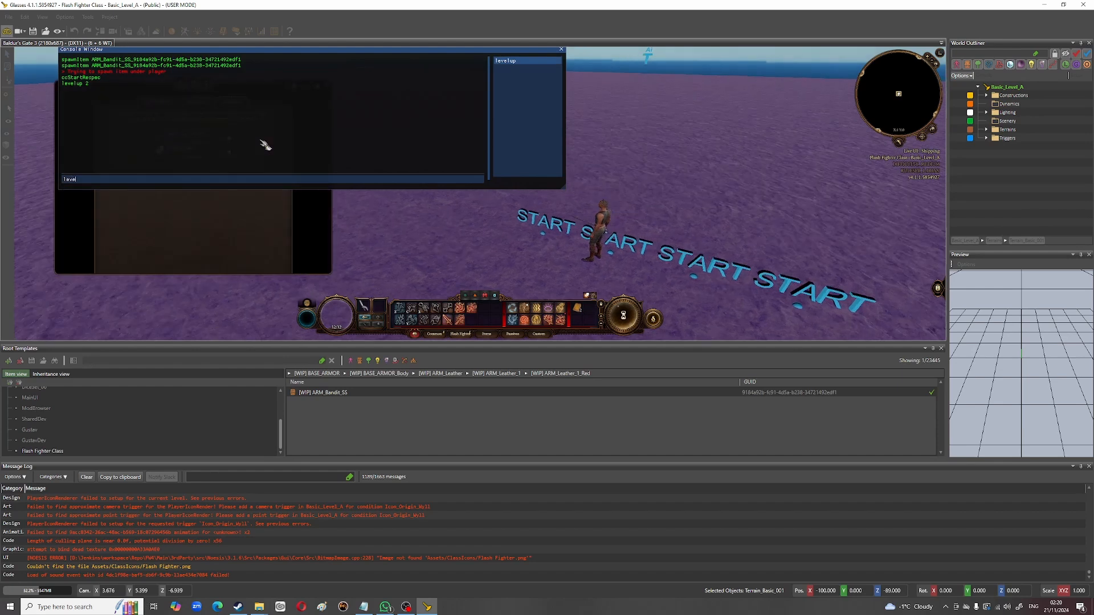
text(up)
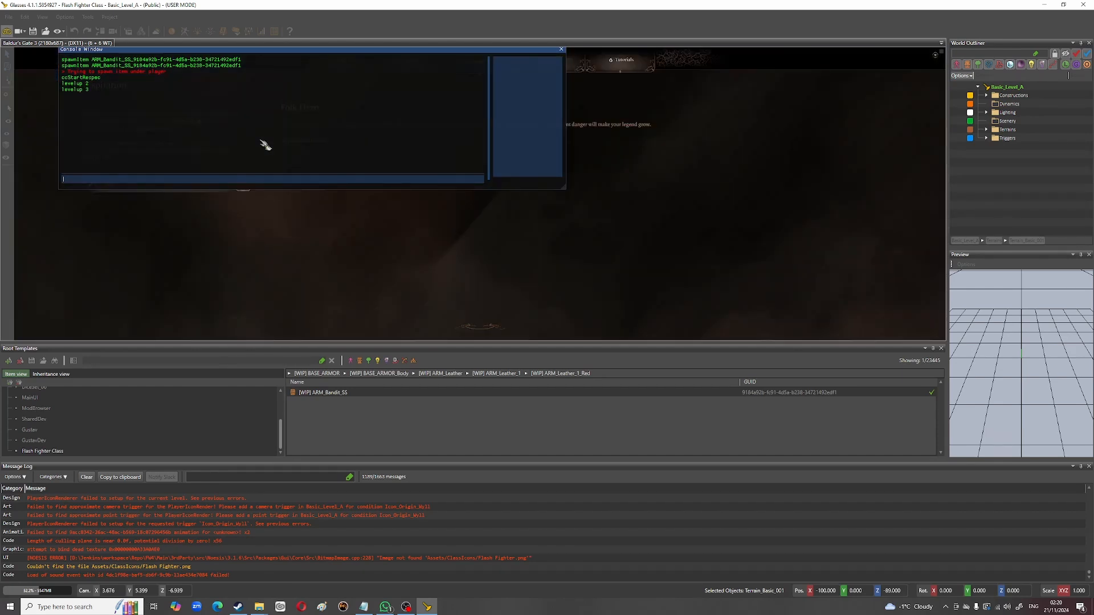
click(562, 50)
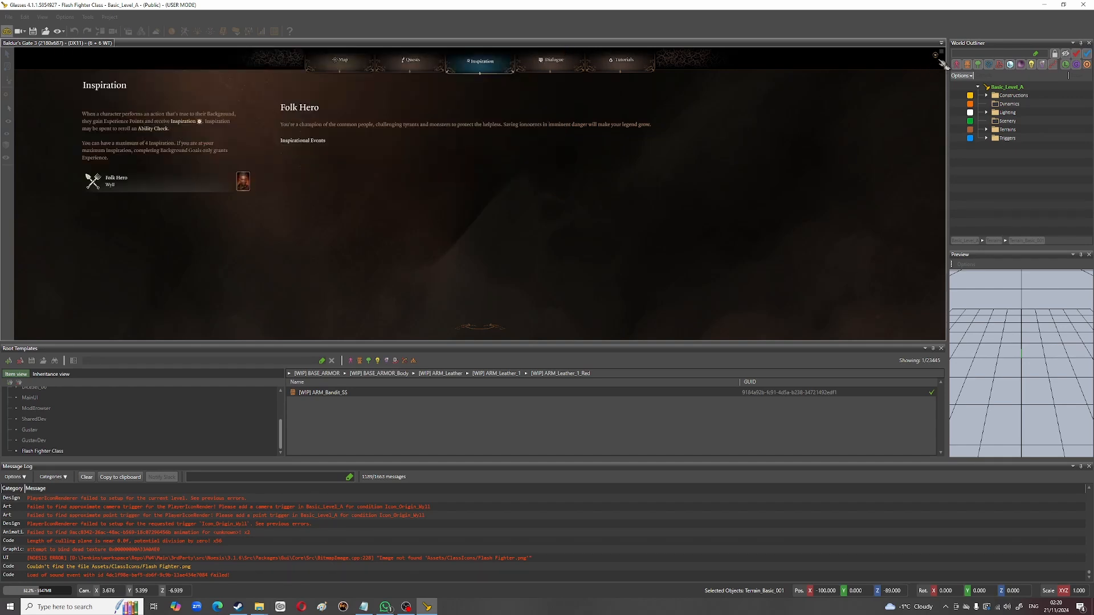
click(937, 57)
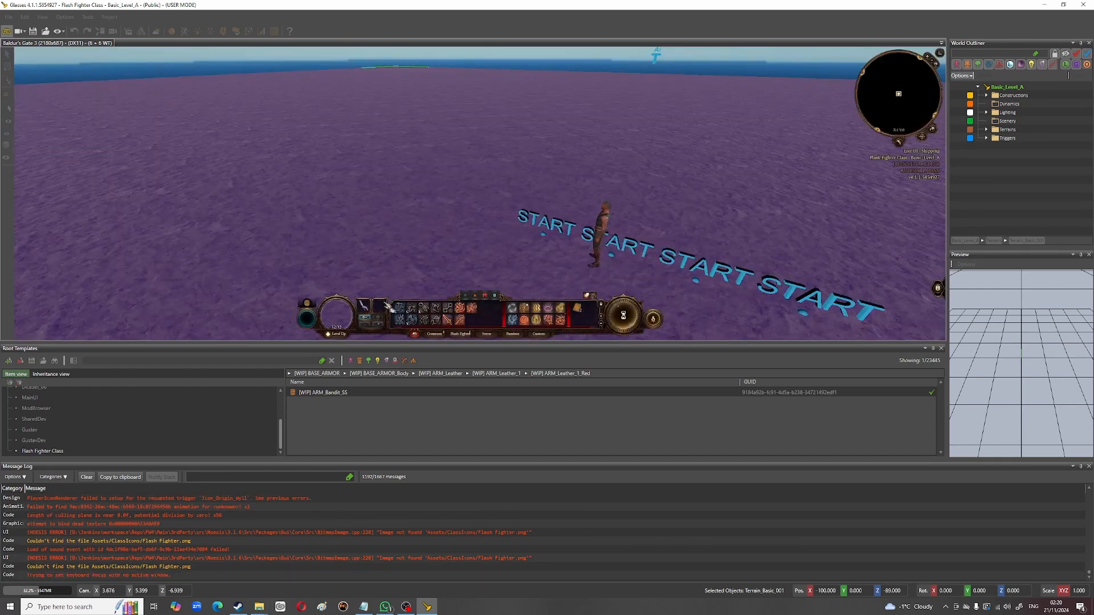
Step: Level the character up to level 4, check the new spells, choose the Dual Wielder feat, and accept the level
click(348, 334)
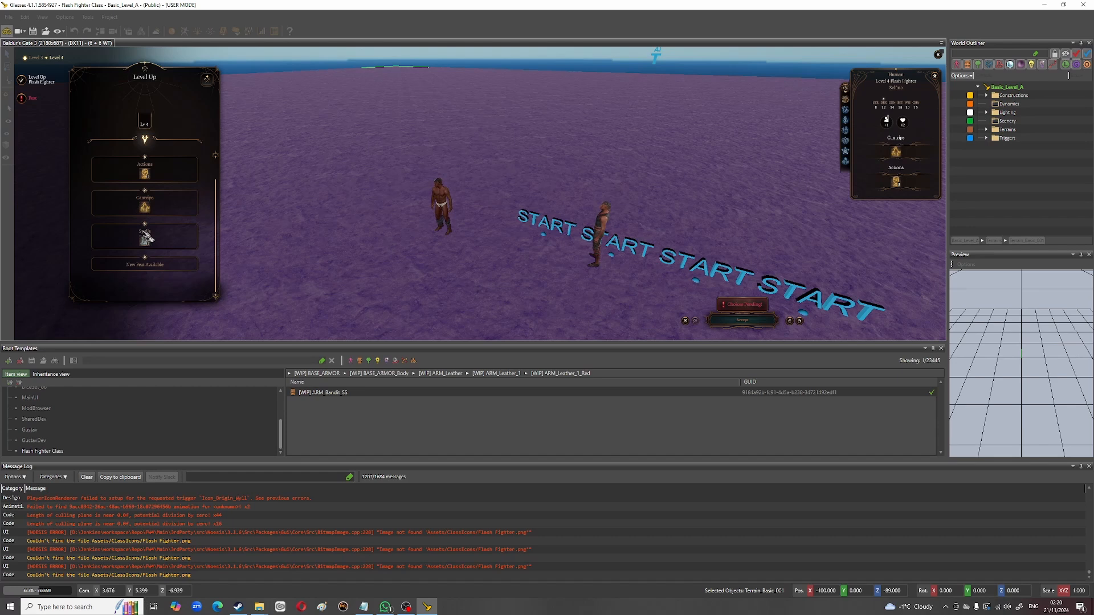
mouse_move(153, 176)
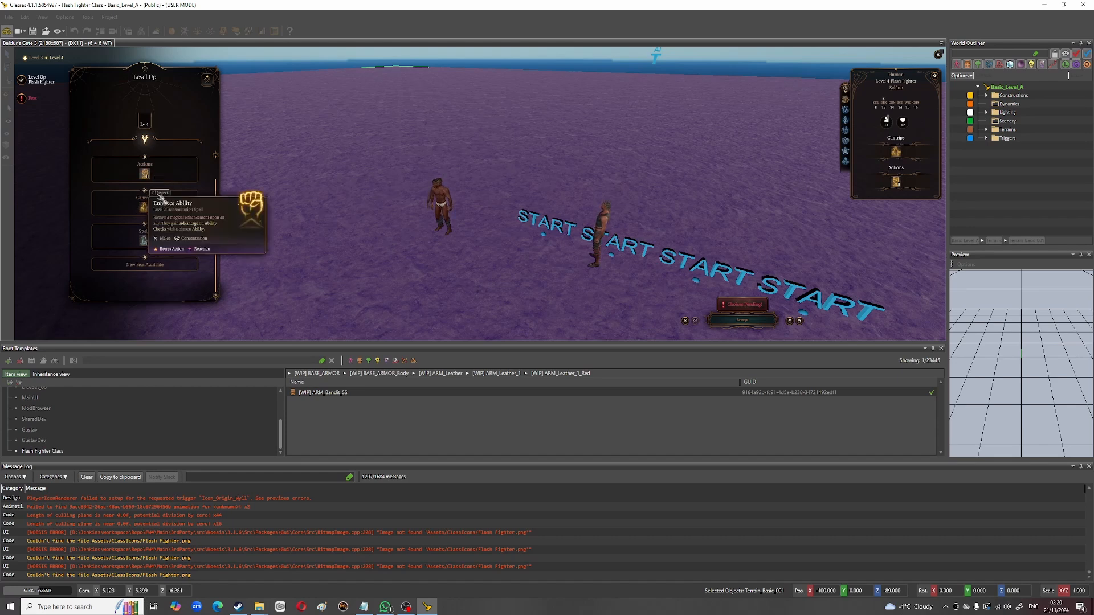
mouse_move(151, 246)
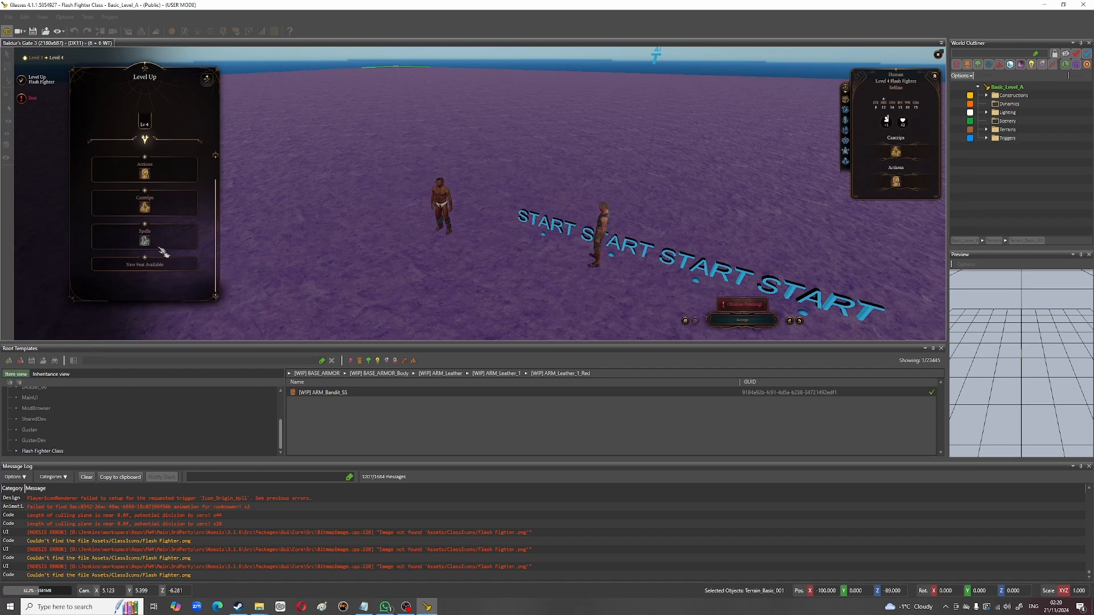
click(32, 100)
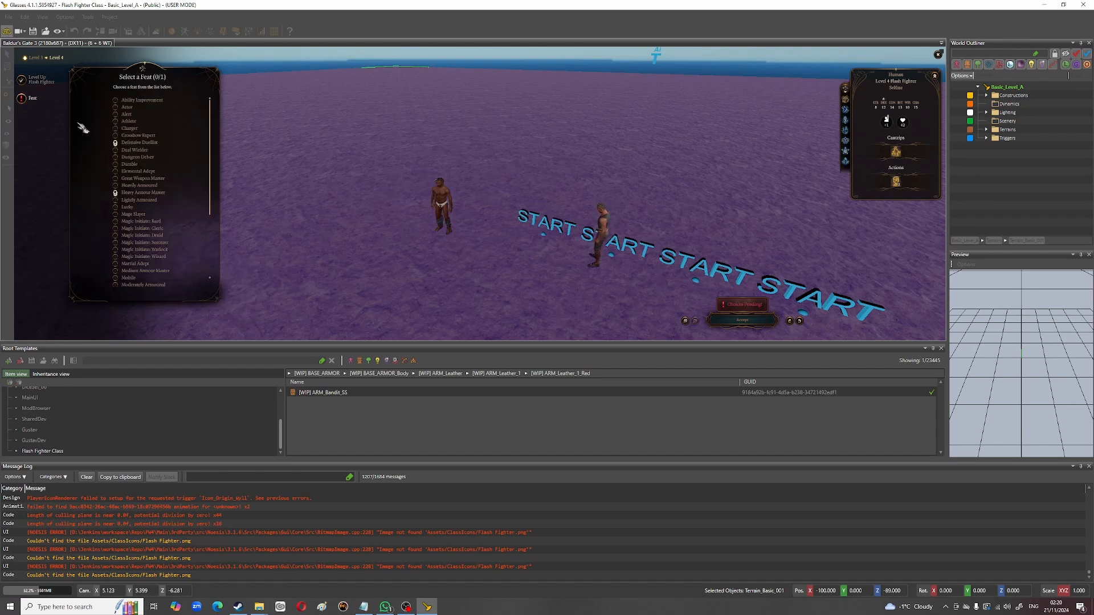
click(135, 150)
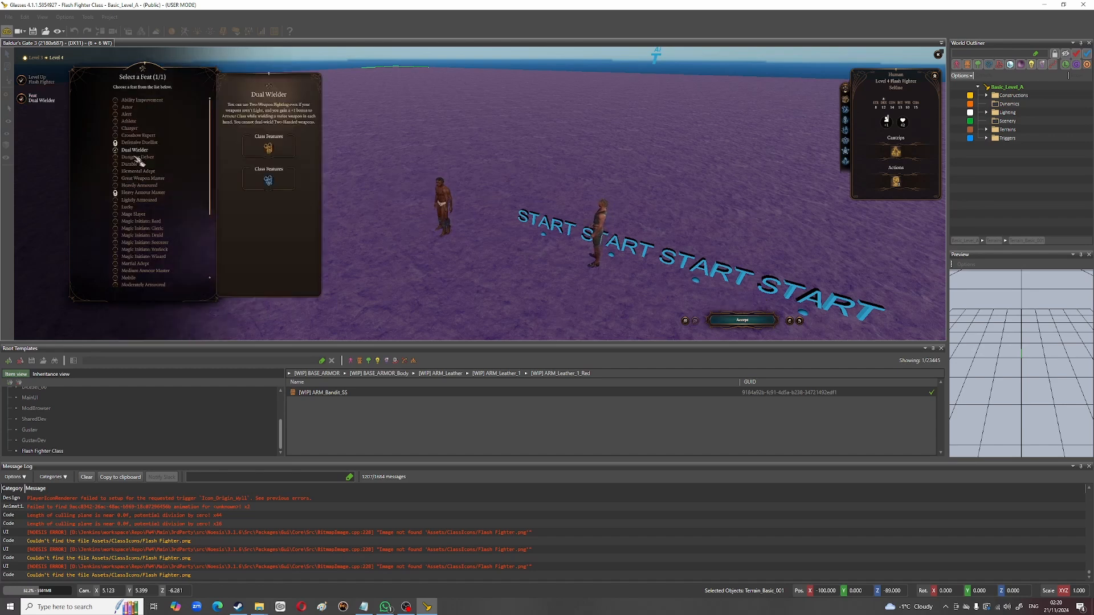
click(766, 320)
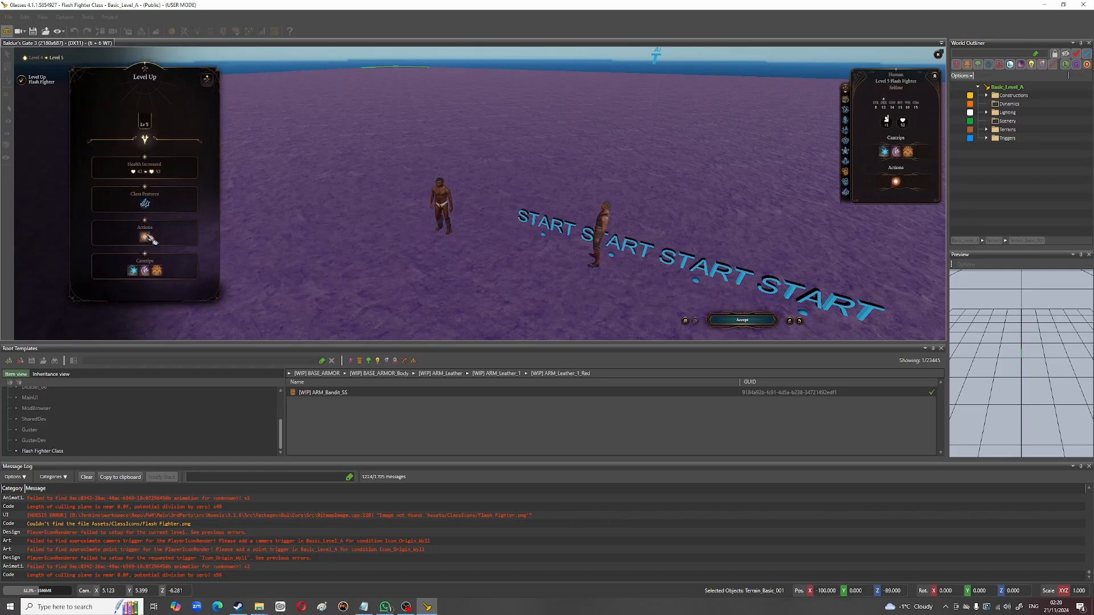
Step: Check the new action and cantrips gained at level 5, including Flames of Frost, and accept the level
mouse_move(152, 238)
mouse_move(134, 272)
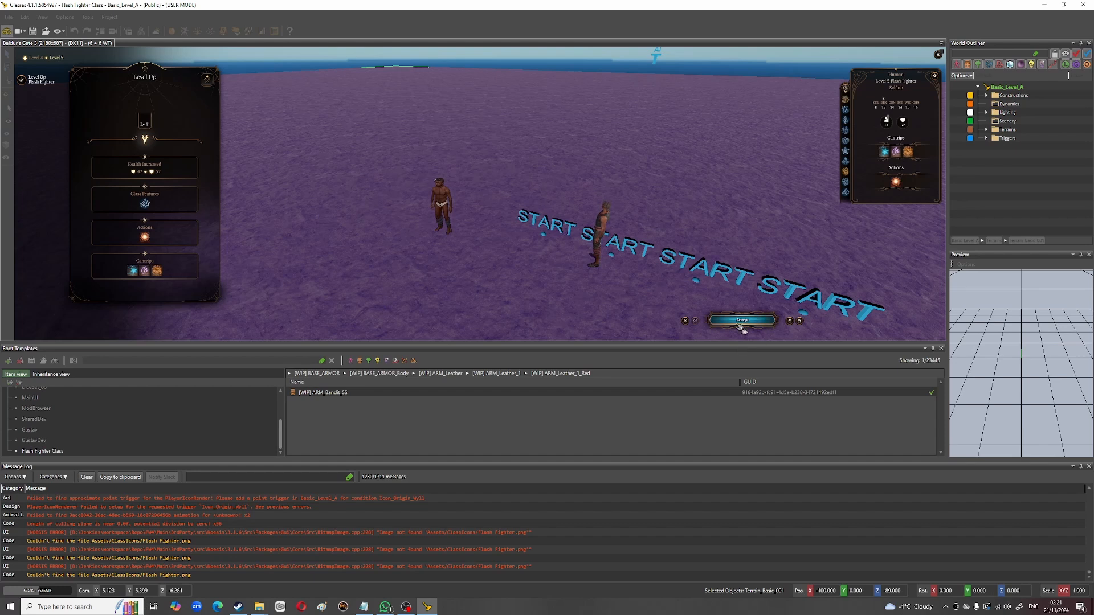
mouse_move(158, 274)
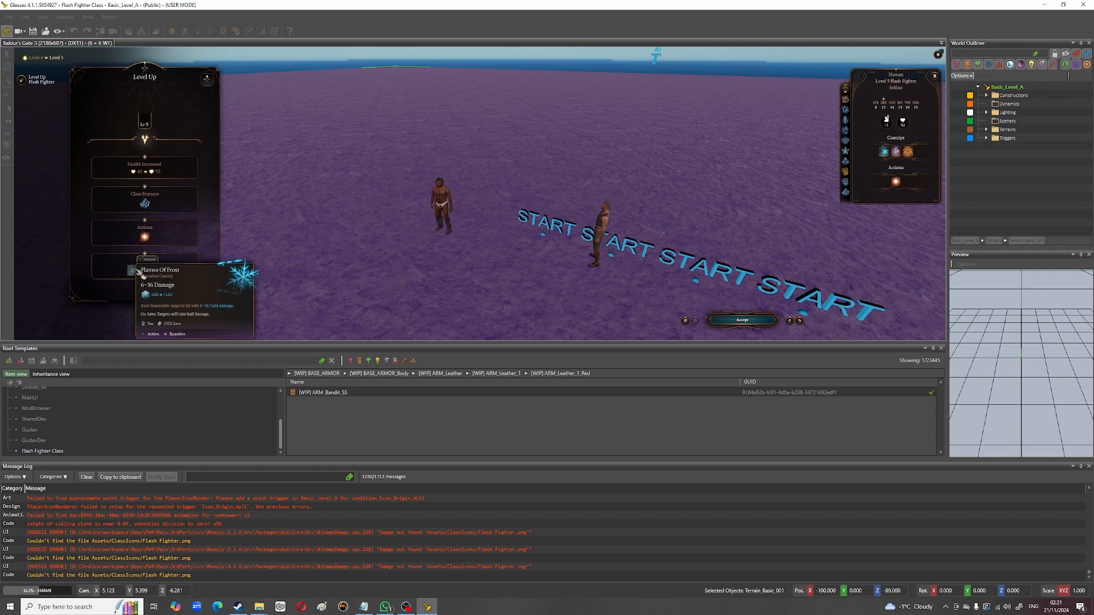
click(752, 322)
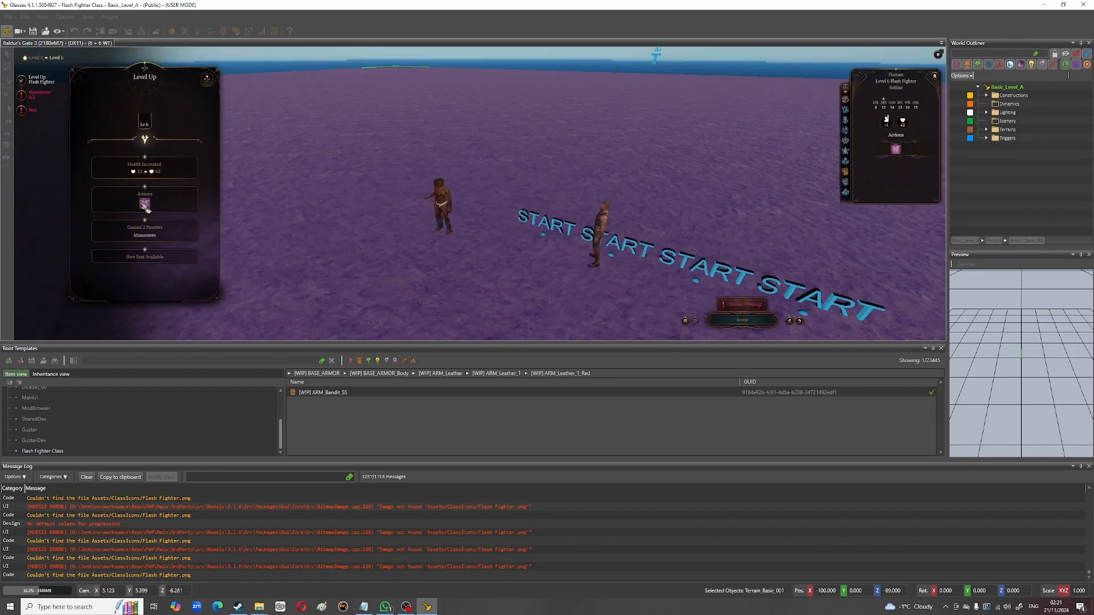
Step: For level 6, choose the Menacing Attack and Precision Attack manoeuvres and the Great Weapon Master feat, and accept the level
mouse_move(145, 204)
click(36, 95)
click(136, 154)
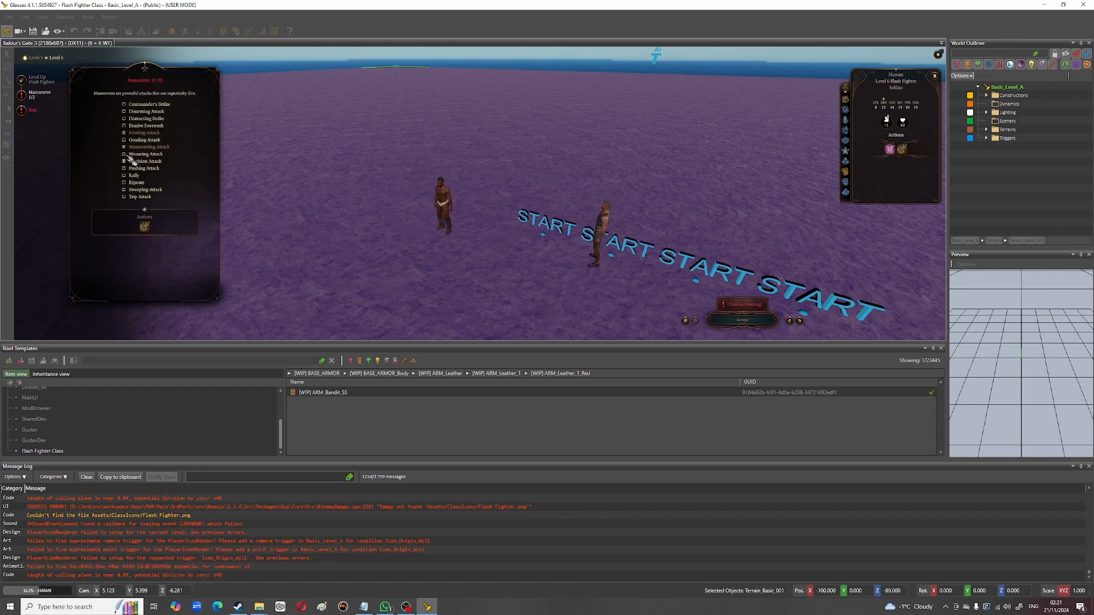
click(136, 161)
click(32, 109)
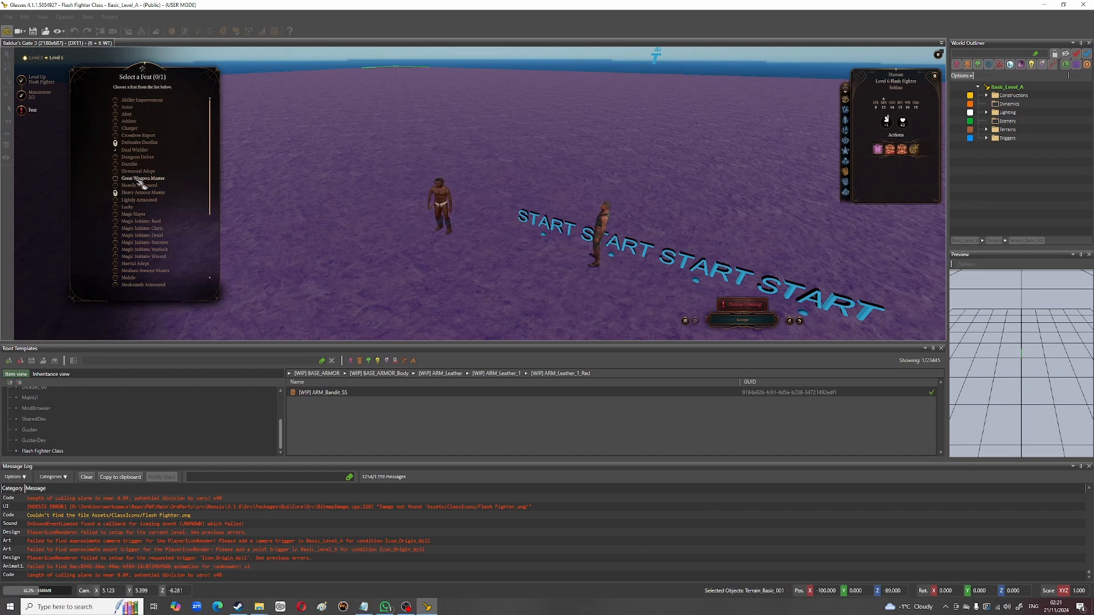
click(142, 178)
click(742, 320)
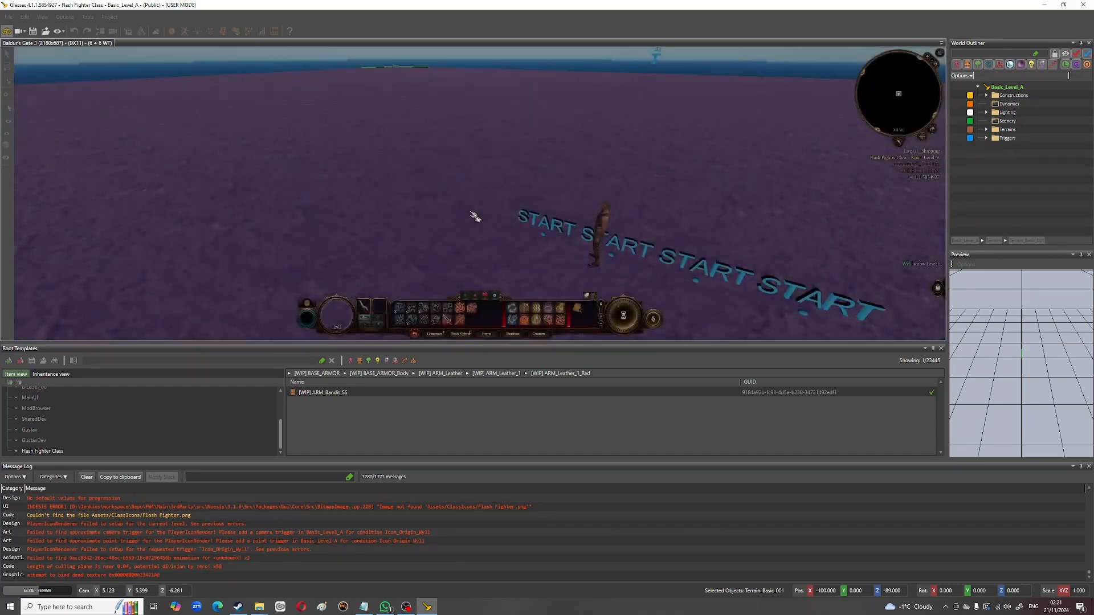
Step: Move the character a short way, widen the hotbar's class ability section, and add a third row of slots
click(501, 224)
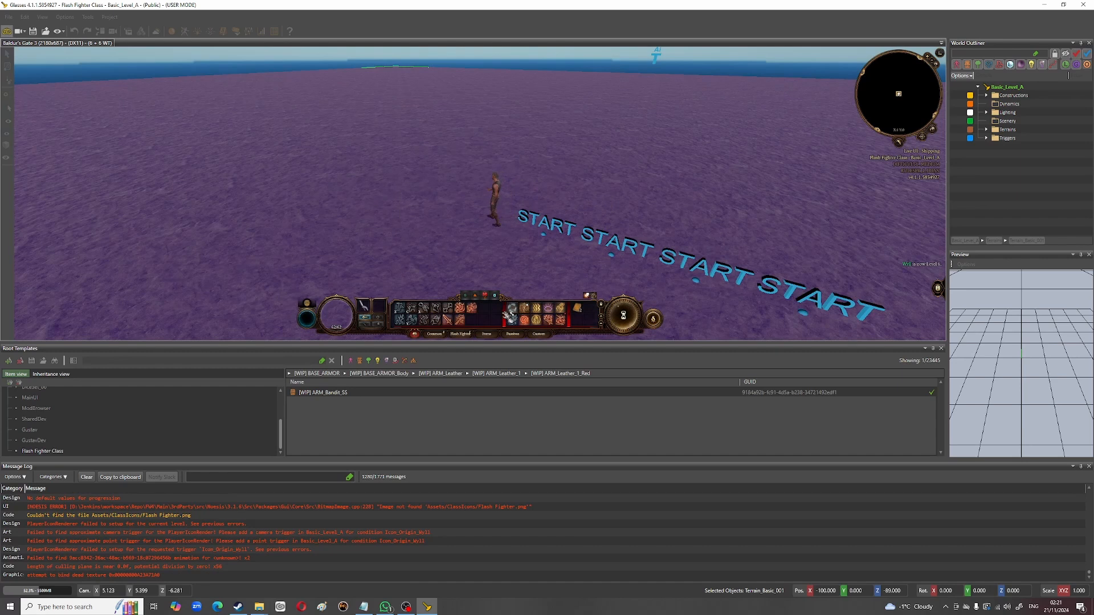
drag(506, 317, 409, 317)
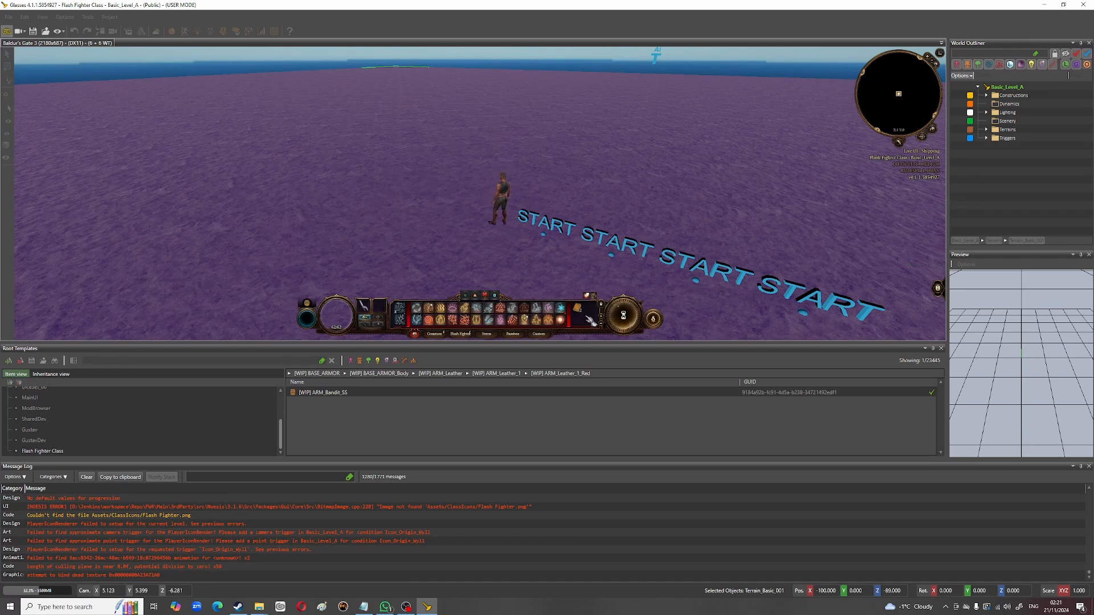
click(601, 321)
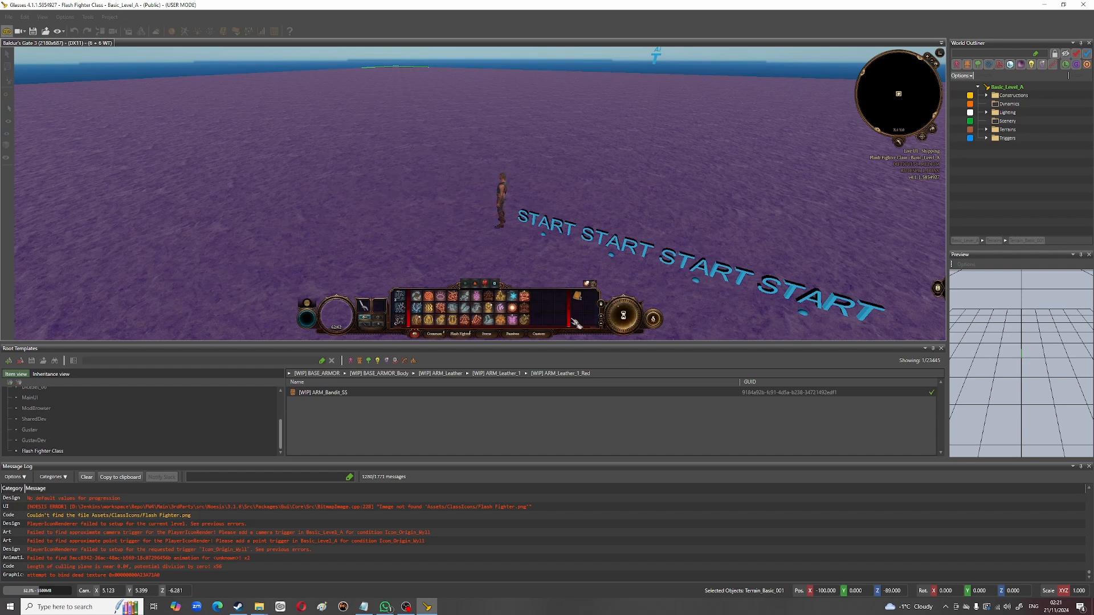
Step: Cast Spark Stones twice, aiming its projectiles at several spots on the ground around the character
click(514, 312)
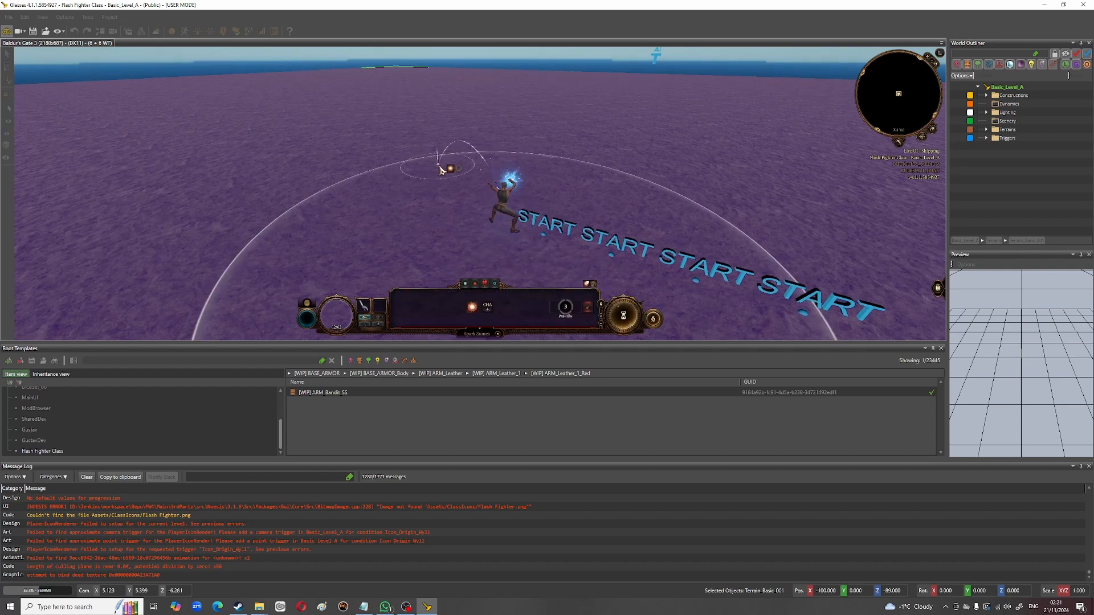
click(595, 165)
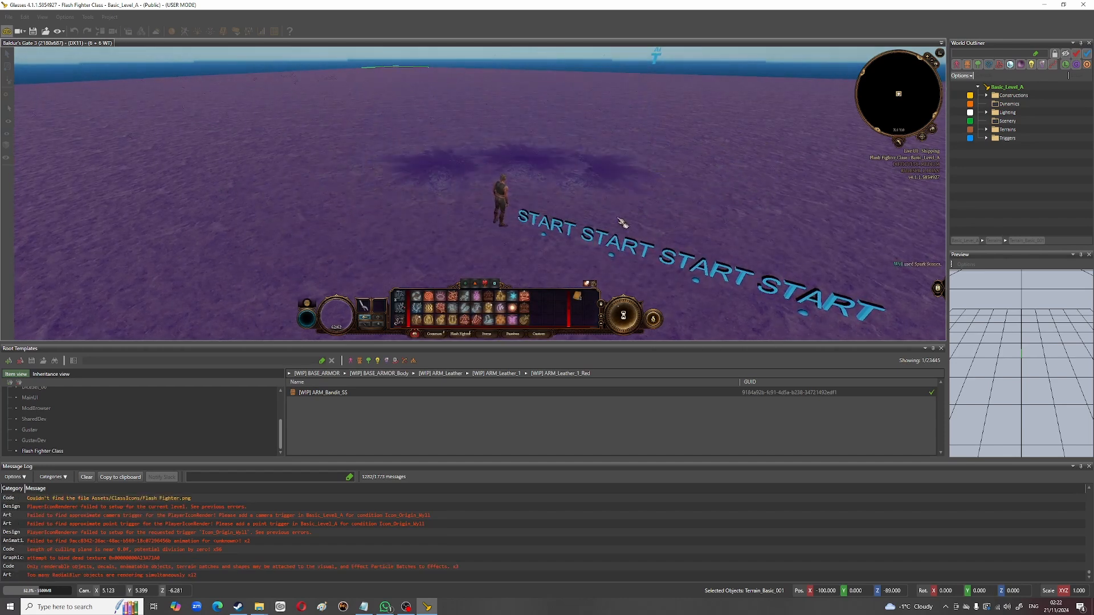
click(513, 309)
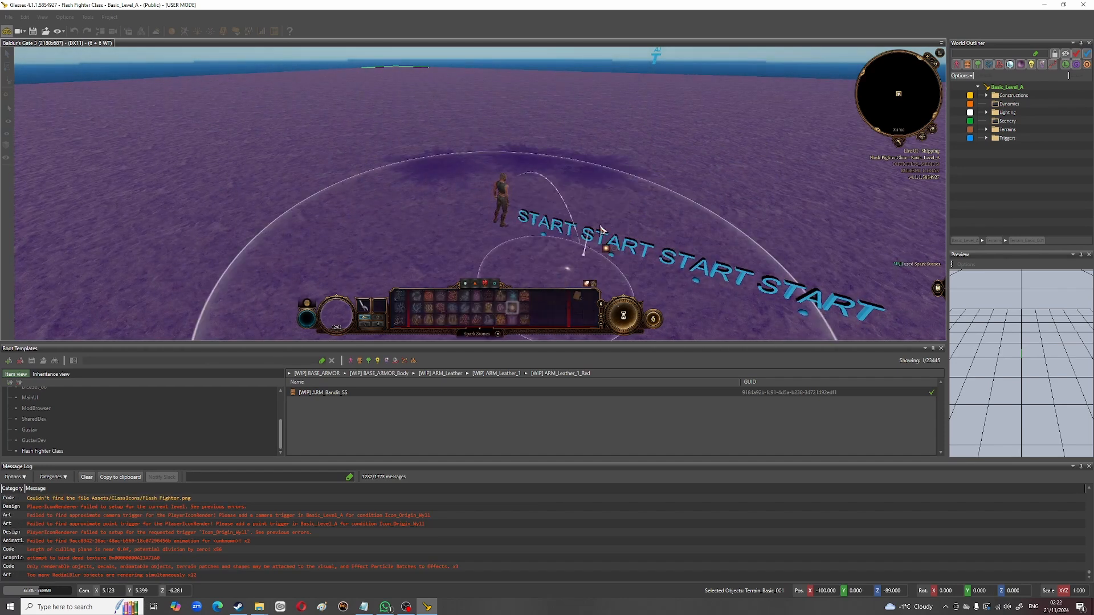
click(626, 195)
click(546, 161)
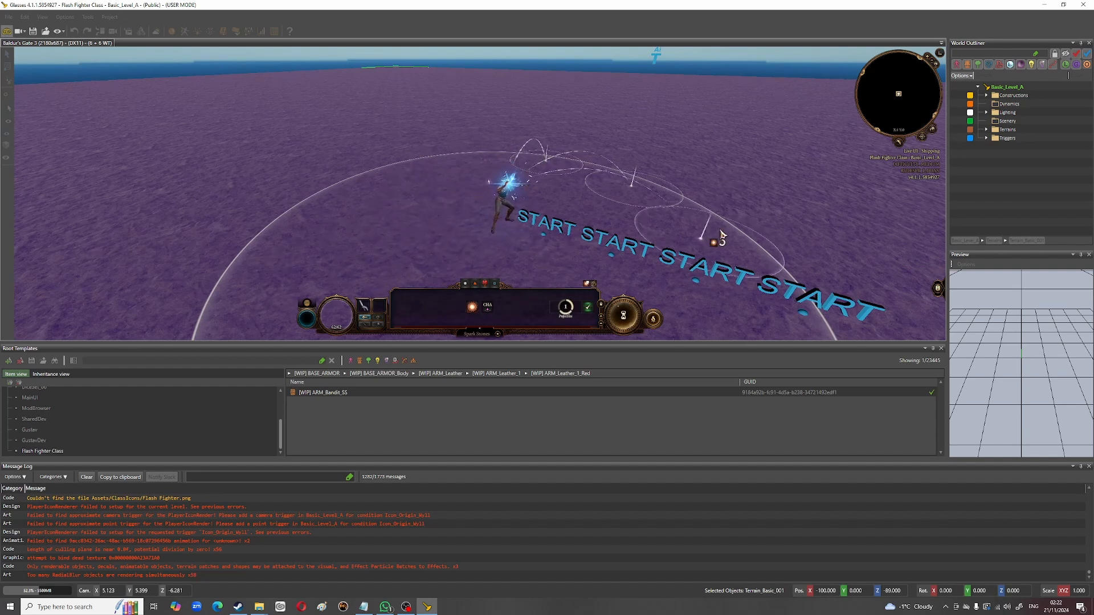
click(411, 170)
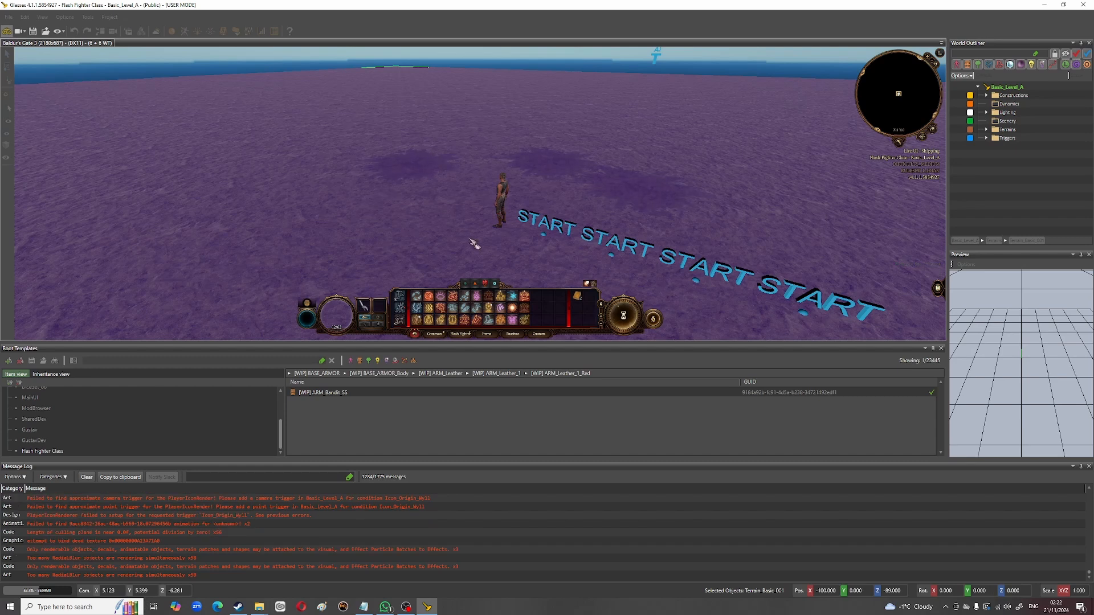
Step: Aim Flames of Frost in different directions around the character and cast it twice
click(515, 299)
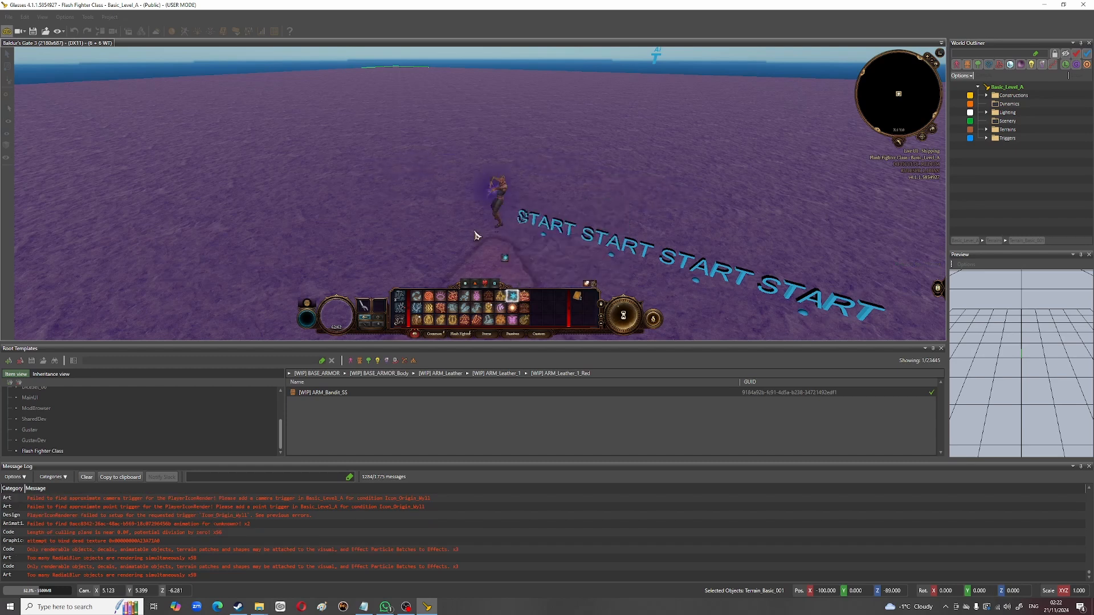
click(430, 194)
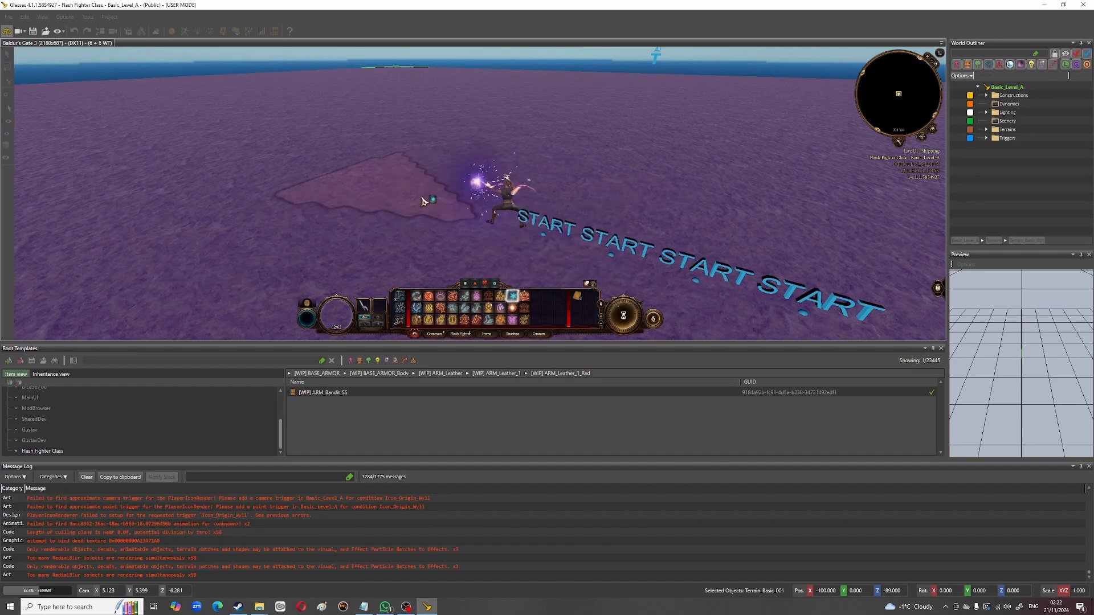
click(575, 198)
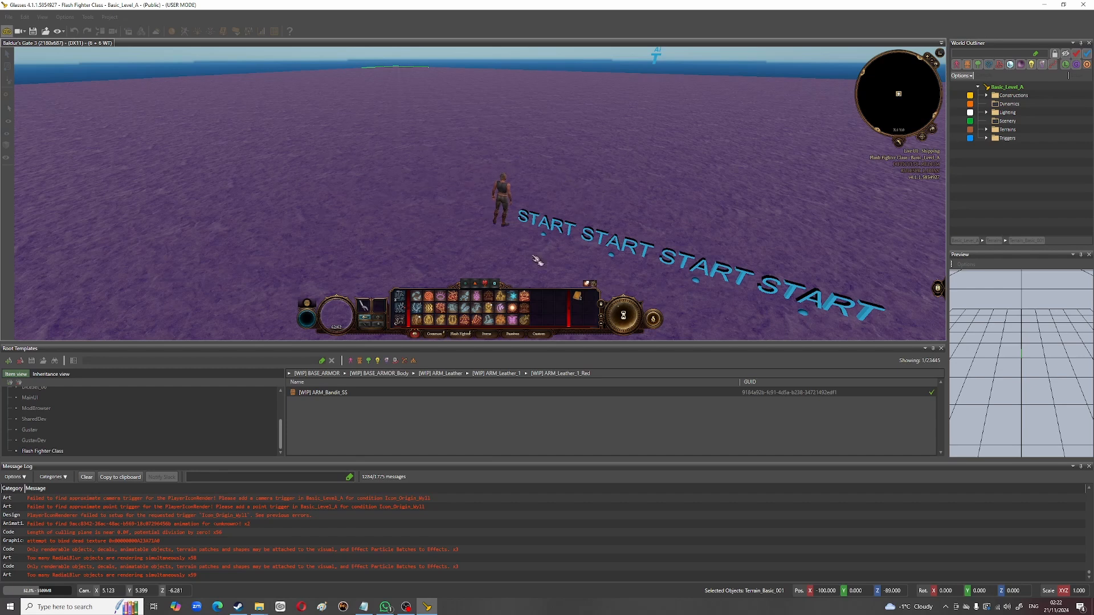
click(515, 302)
click(542, 190)
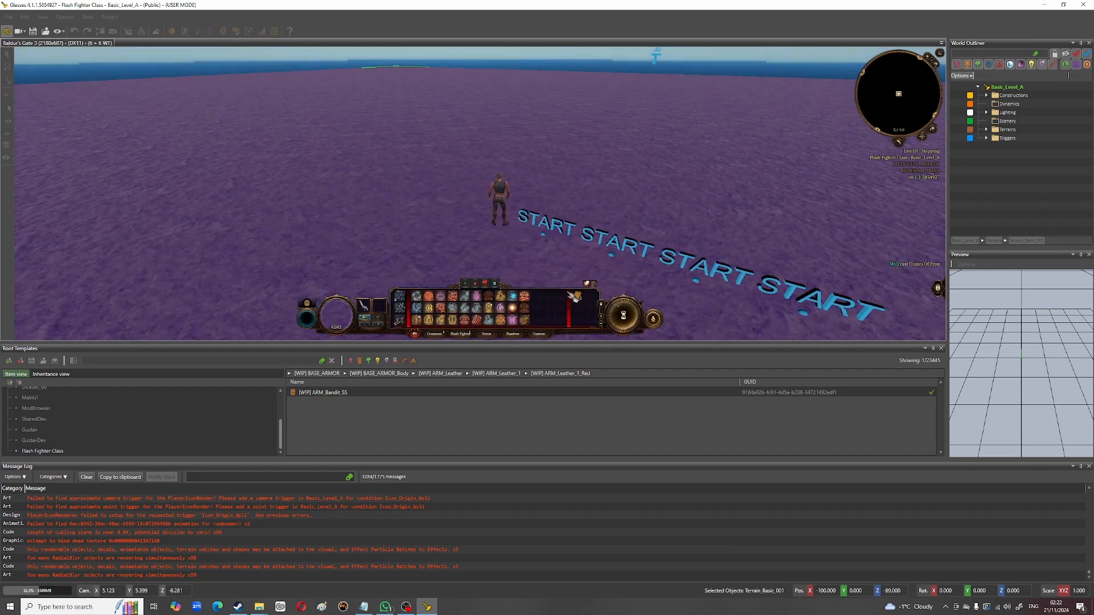
Step: Test the ability beside Spark Stones and the one below it, targeting the area around the character
click(501, 308)
click(509, 223)
click(501, 322)
click(553, 224)
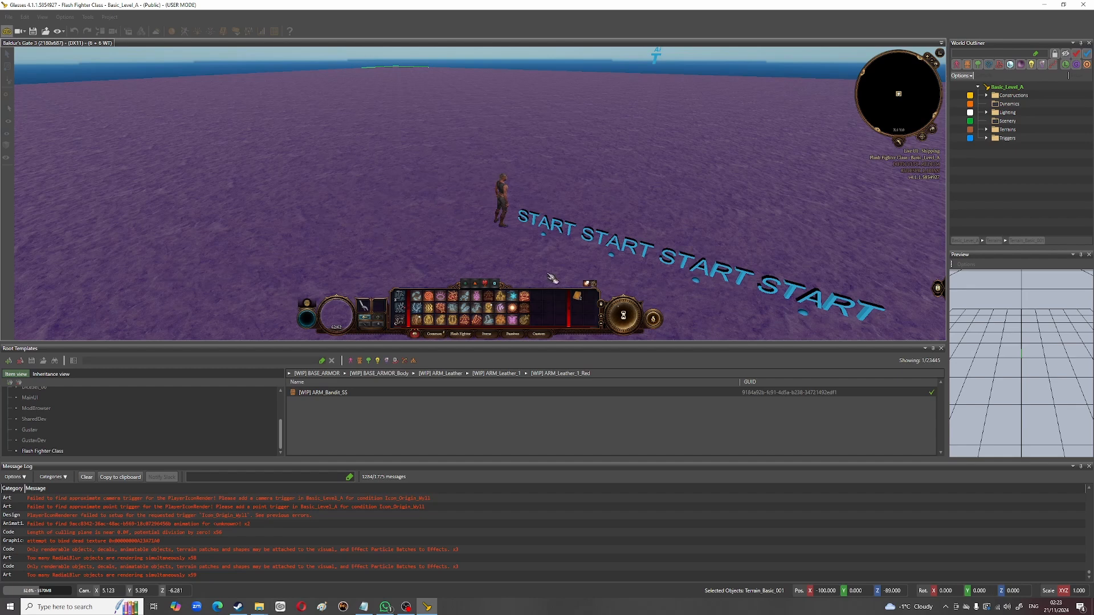
Step: Leave game mode, open the Flash Fighter Class projectile spells in the Stats Editor, and check the parent of SparkStones
click(5, 32)
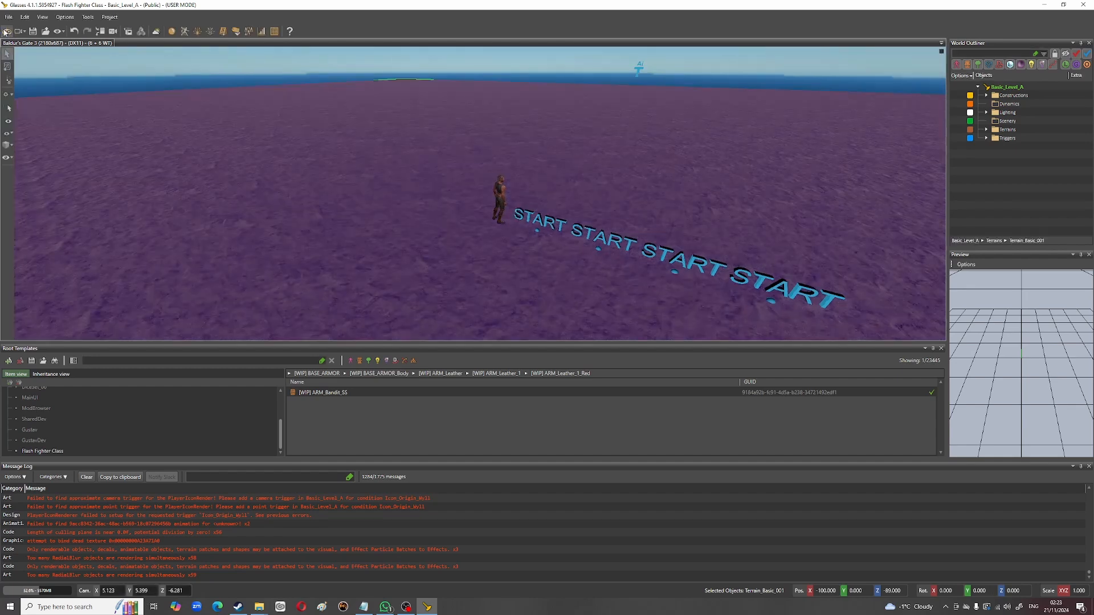
click(263, 32)
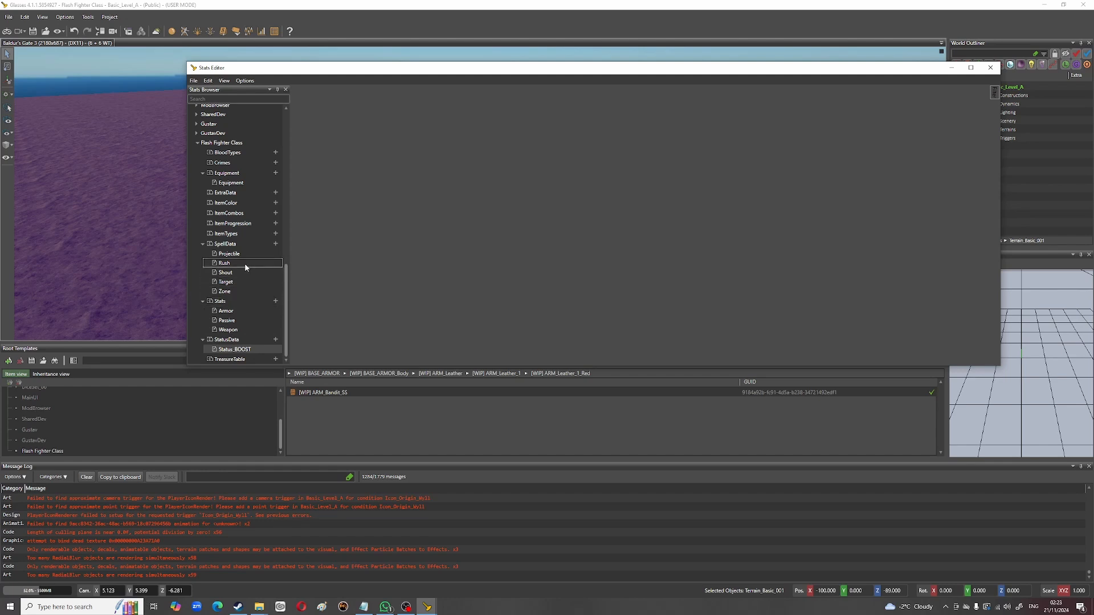
click(244, 254)
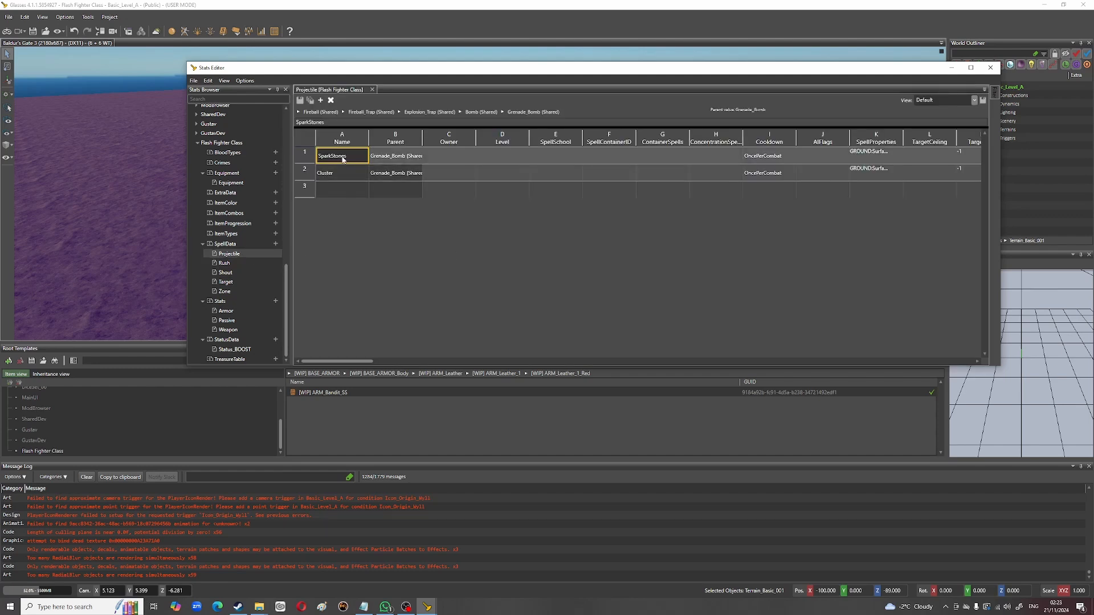
click(397, 157)
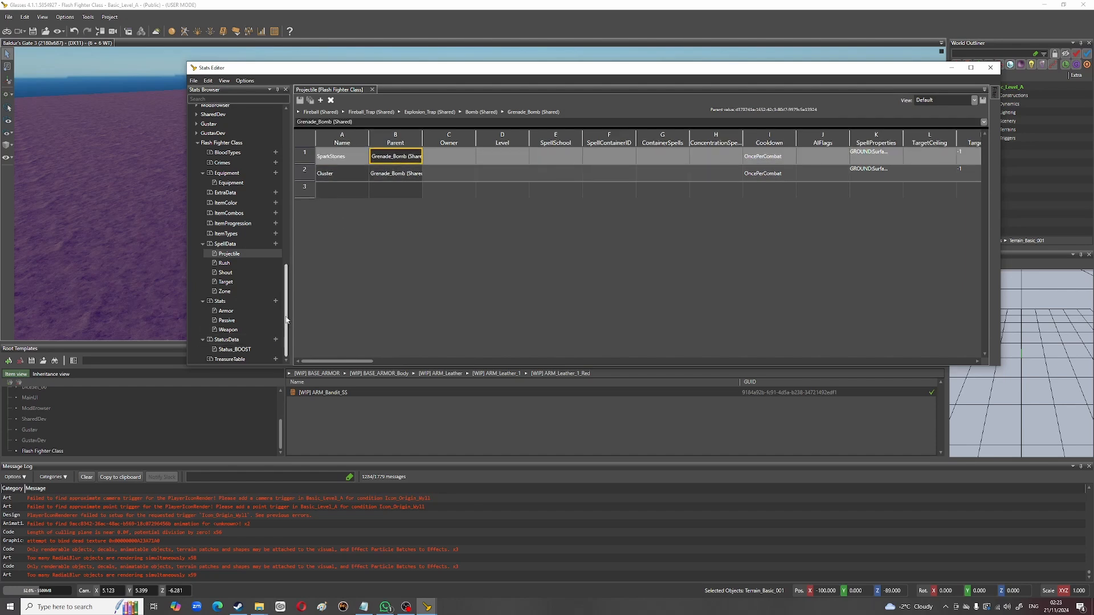
Step: Find Grenade_Bomb under the throwables in the Shared projectile spells and override it in the Flash Fighter Class project
drag(286, 320, 278, 112)
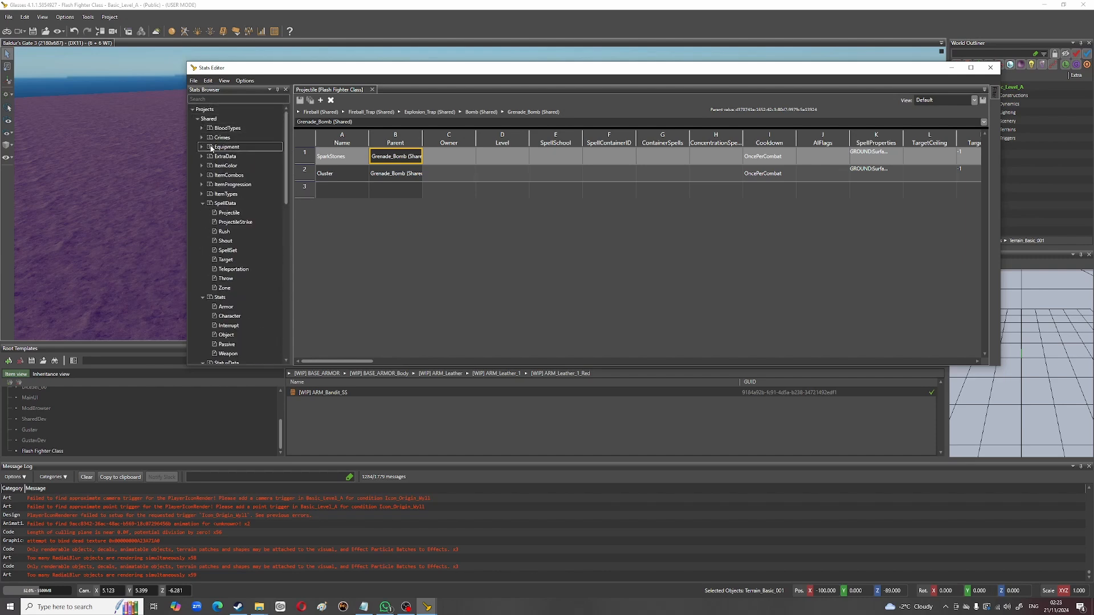
double_click(229, 215)
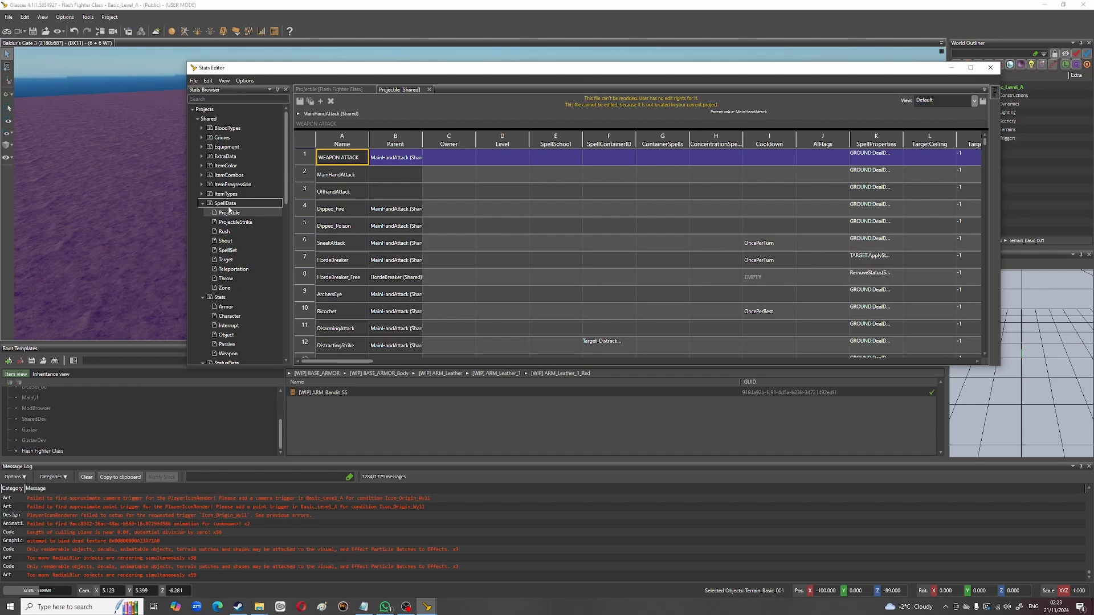
scroll(439, 211, down, 8)
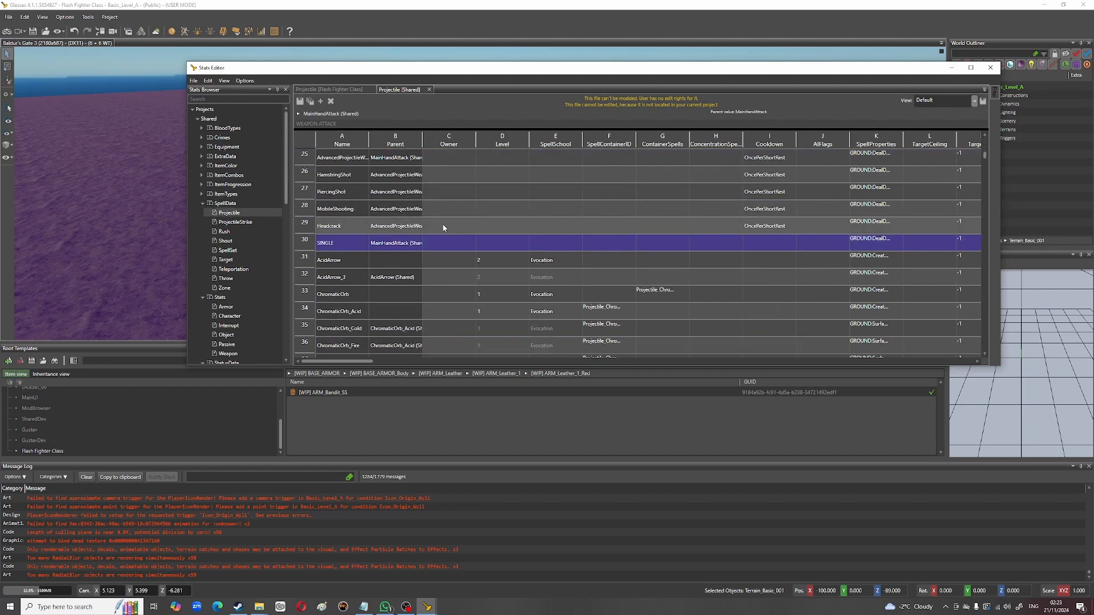
scroll(443, 228, down, 11)
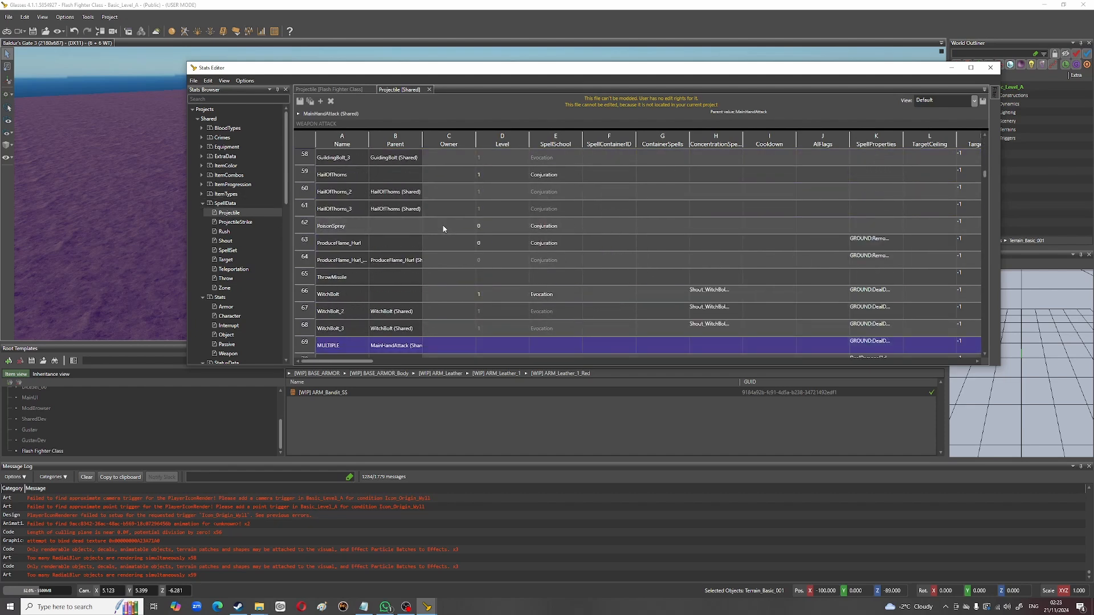
scroll(443, 228, down, 10)
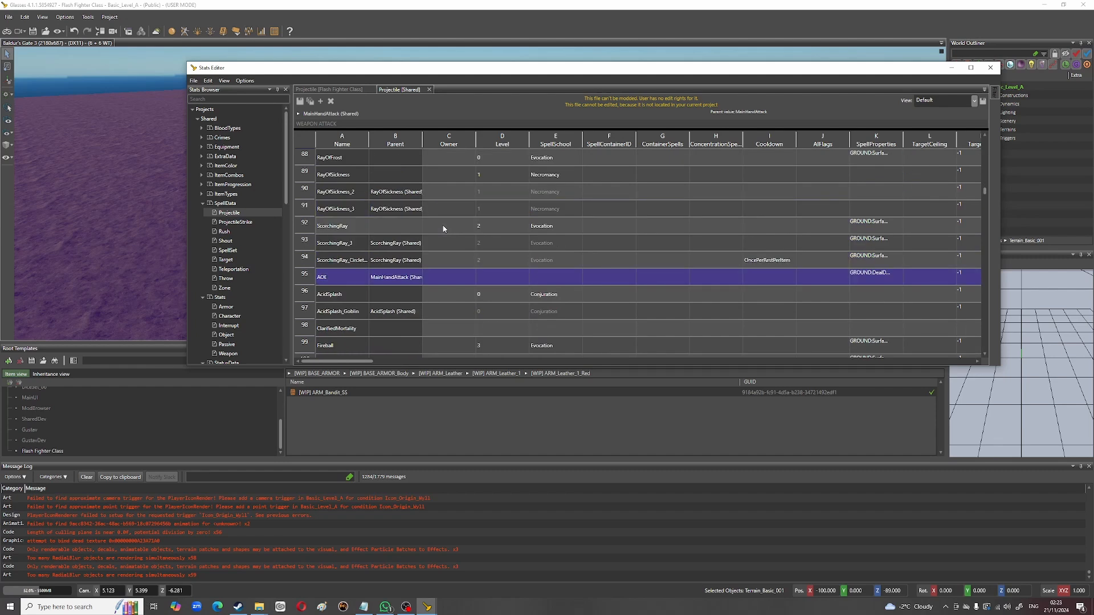
scroll(443, 228, down, 15)
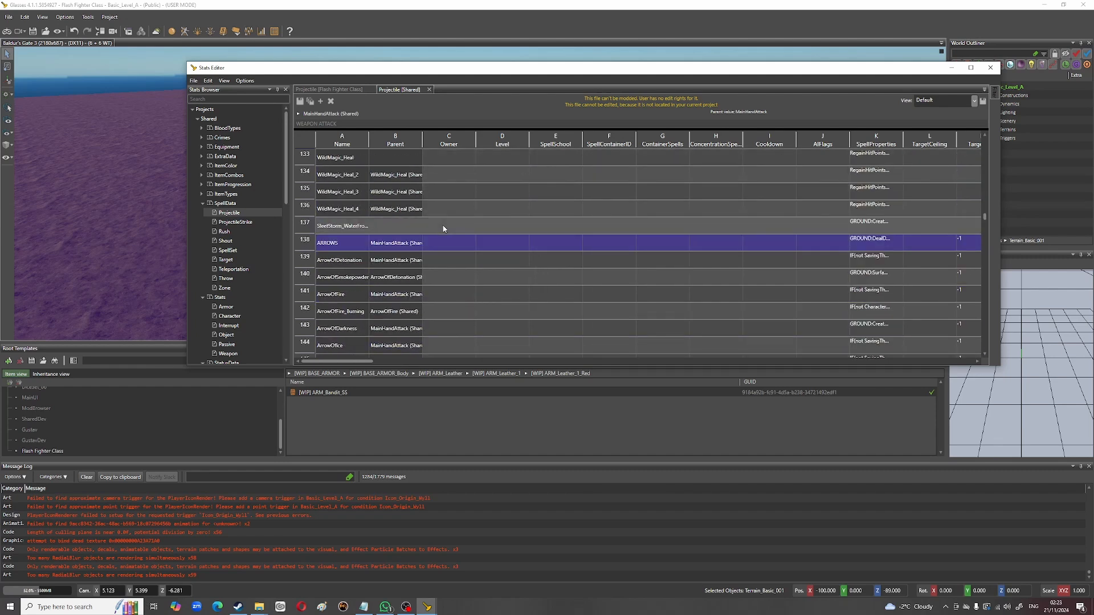
scroll(443, 229, down, 13)
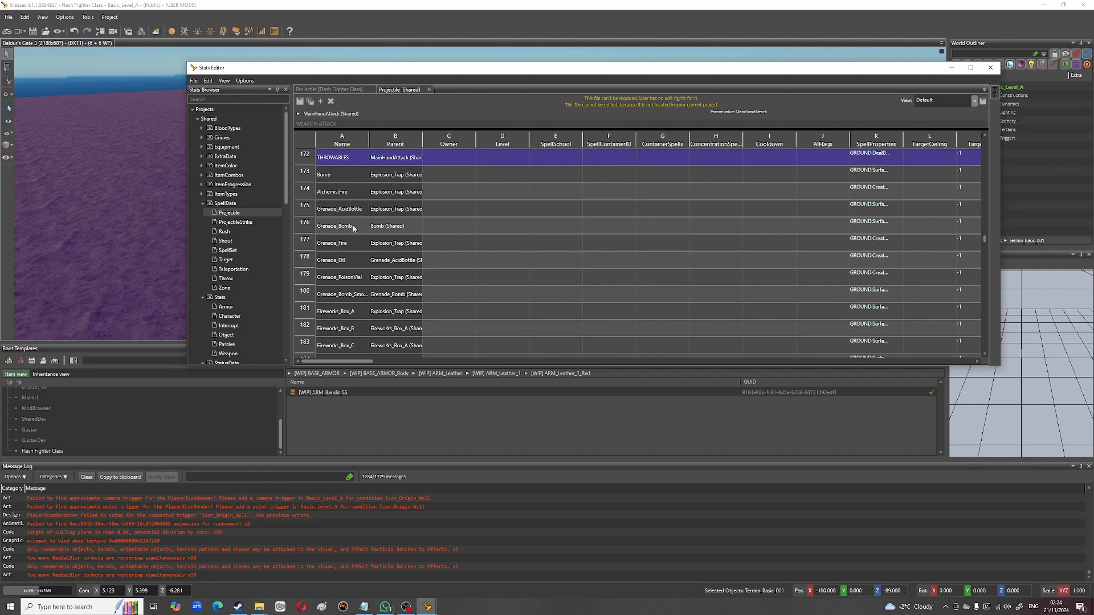
click(312, 226)
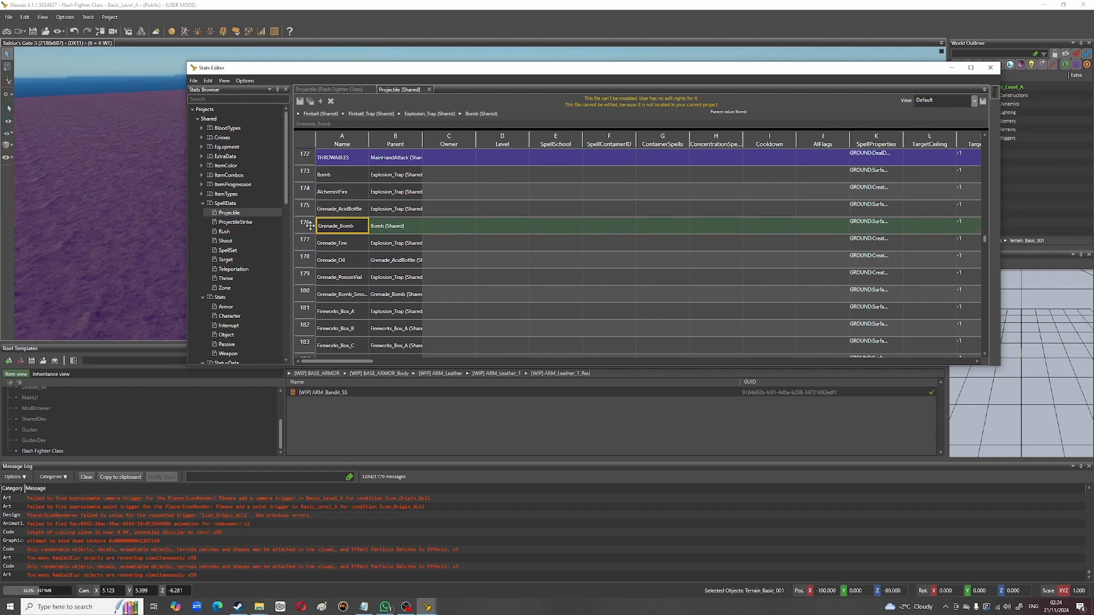
right_click(311, 228)
mouse_move(375, 242)
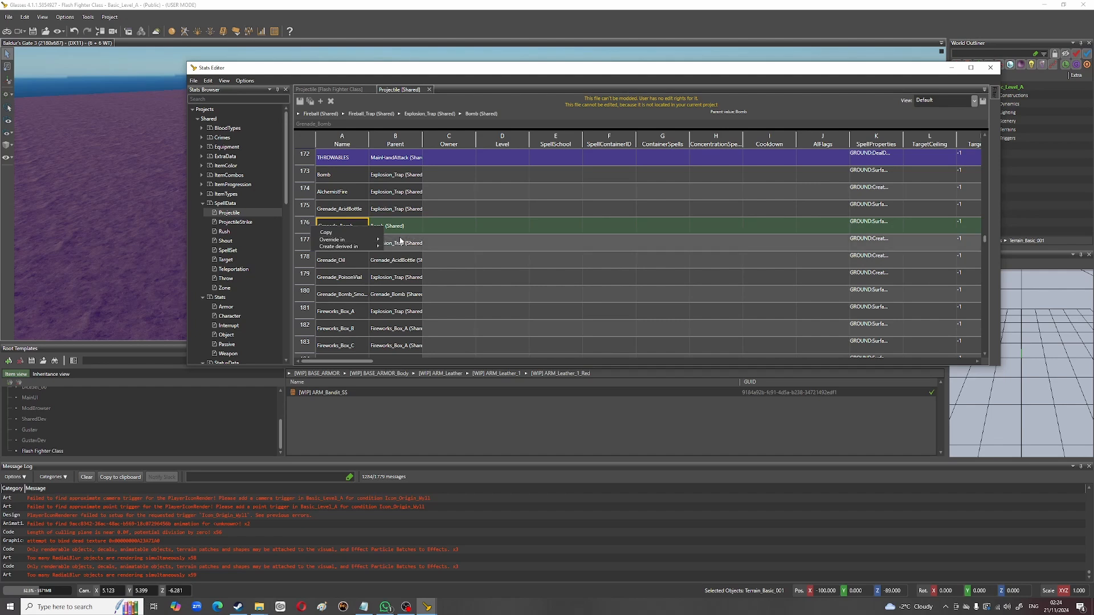
click(401, 240)
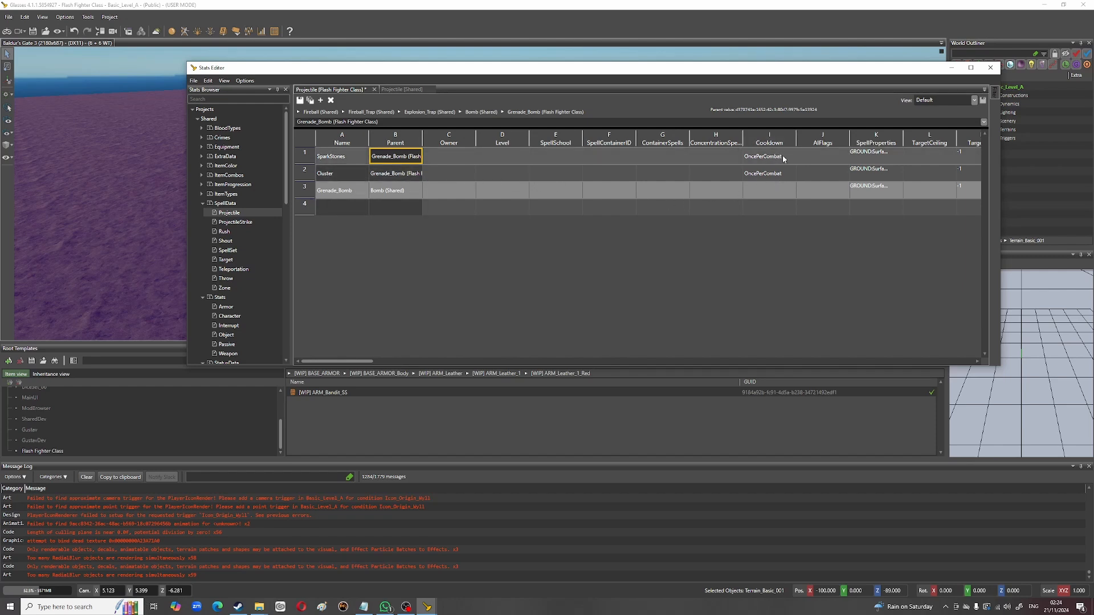
Step: Check Grenade_Bomb's Cooldown and TargetFloor, and compare its SpellProperties with those of SparkStones
click(771, 194)
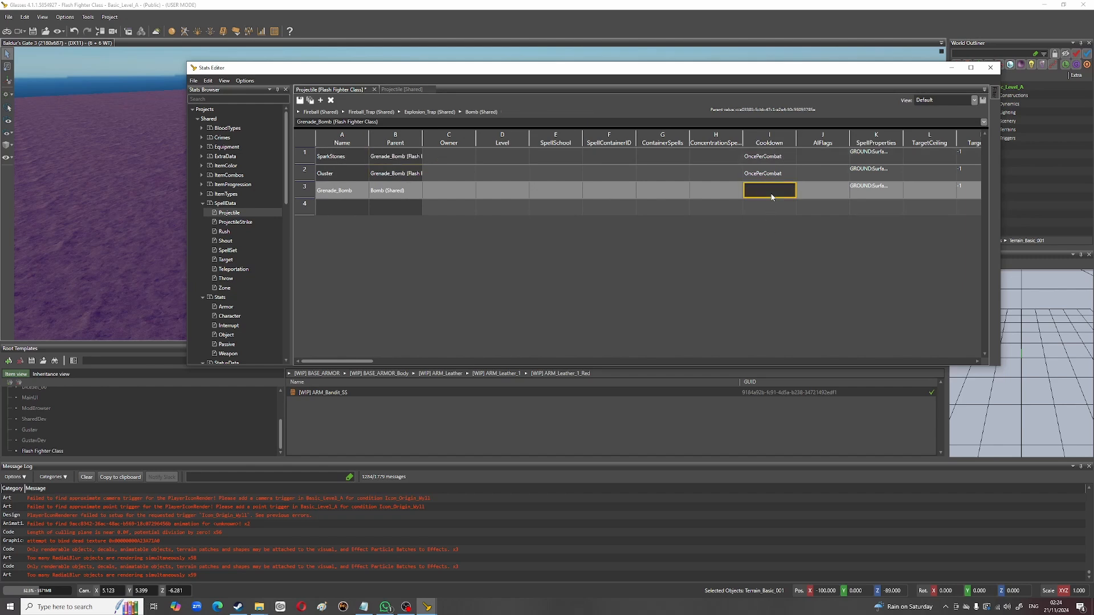
click(876, 156)
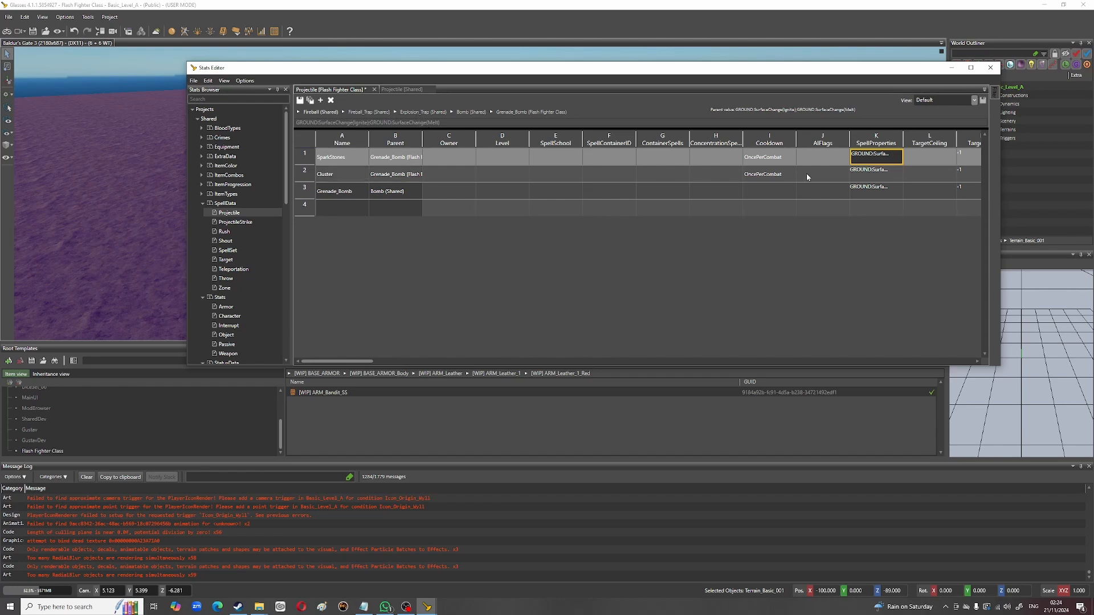
click(866, 192)
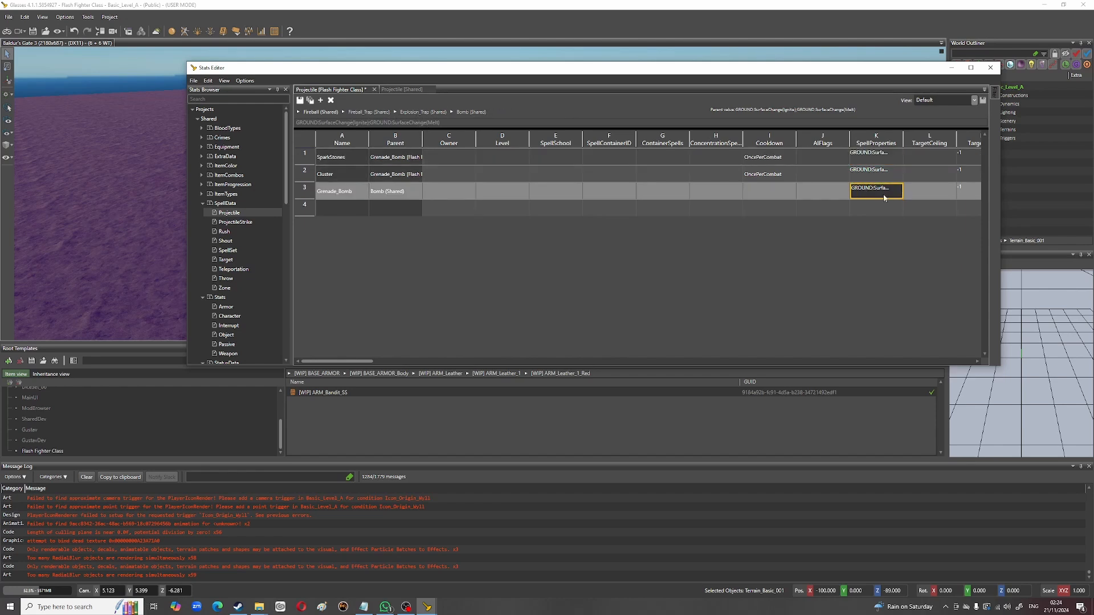
drag(351, 365, 389, 365)
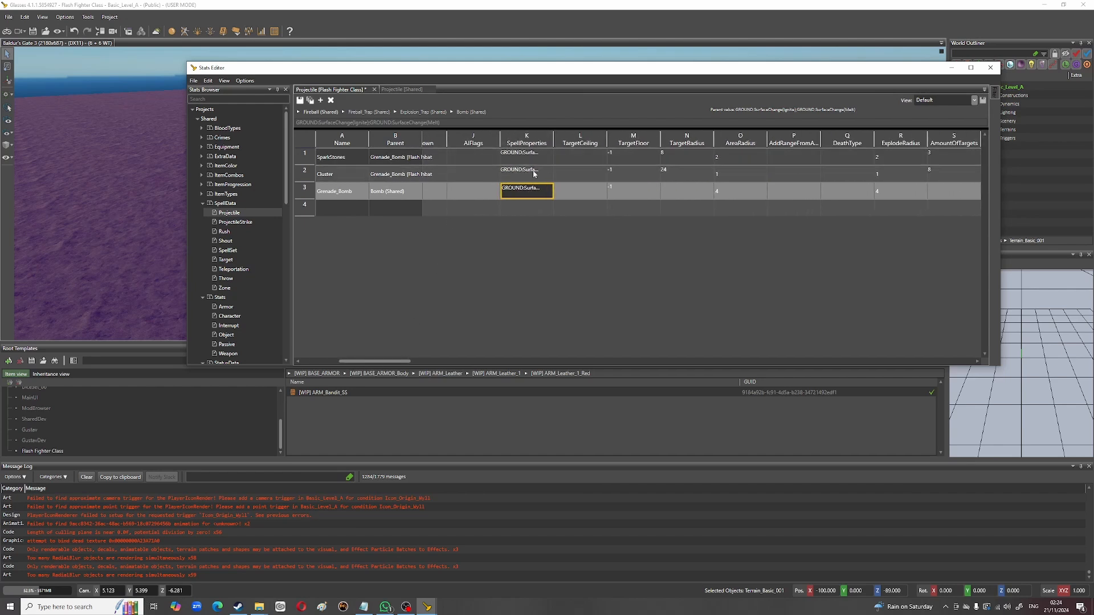
click(638, 196)
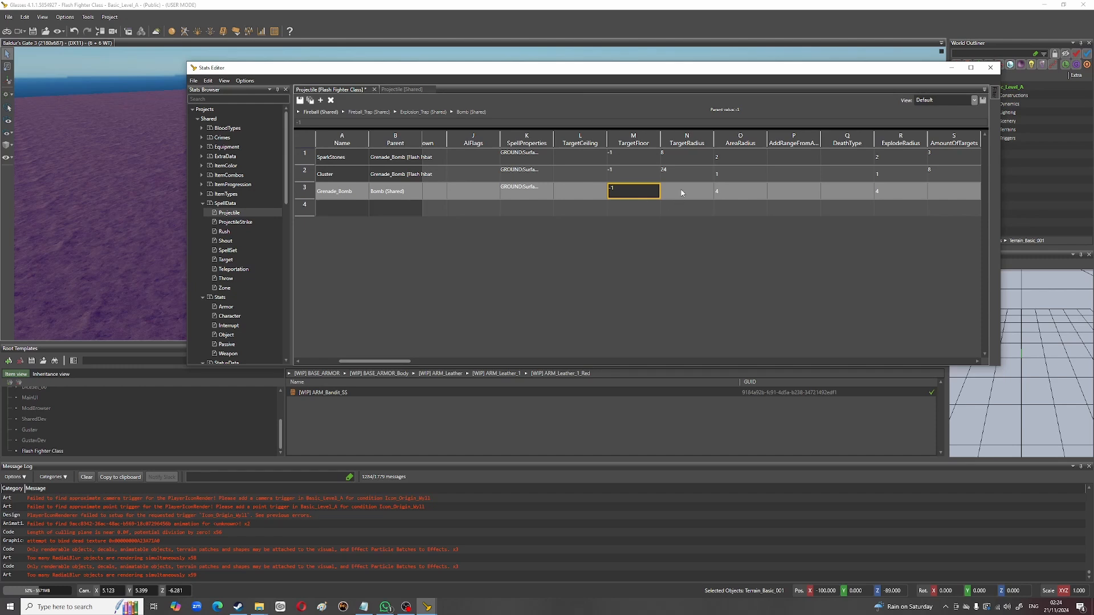
Step: Review the TargetRadius, AreaRadius, ExplodeRadius and AmountOfTargets values of SparkStones
click(680, 157)
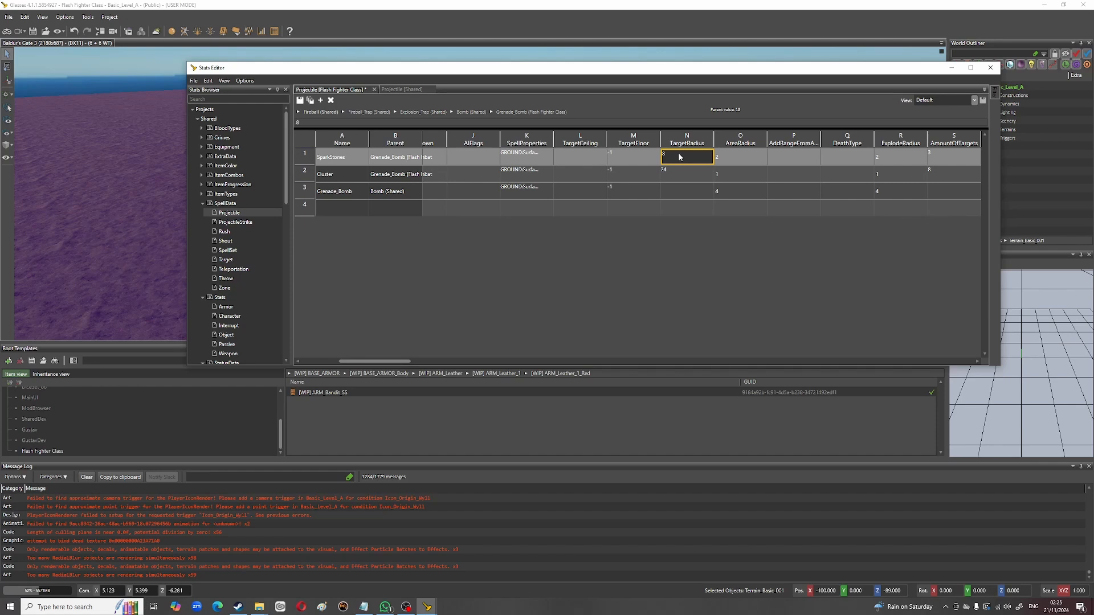
click(726, 160)
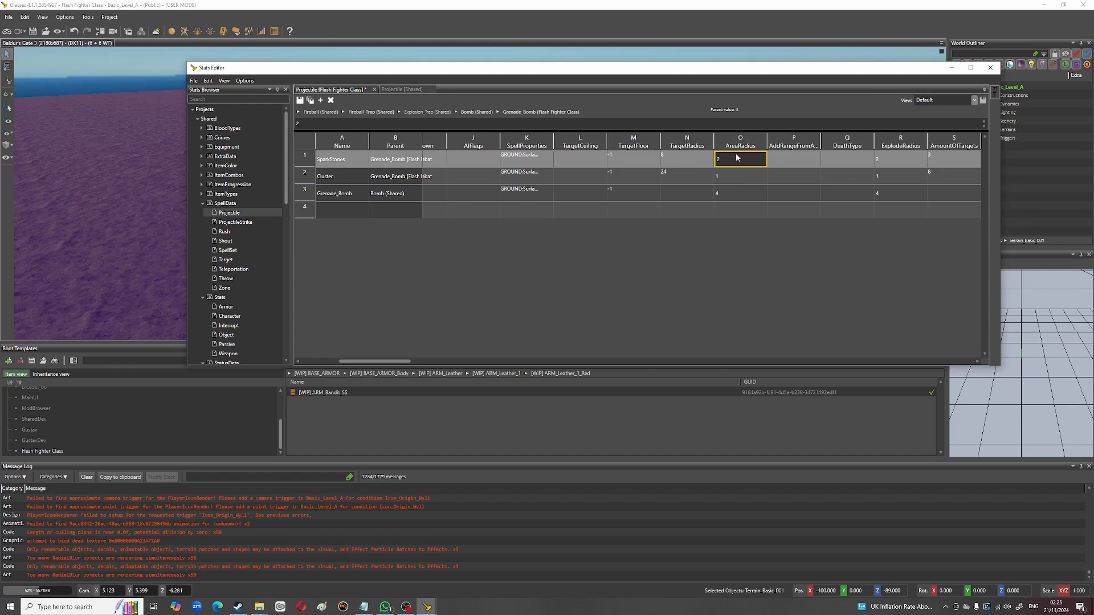
click(892, 162)
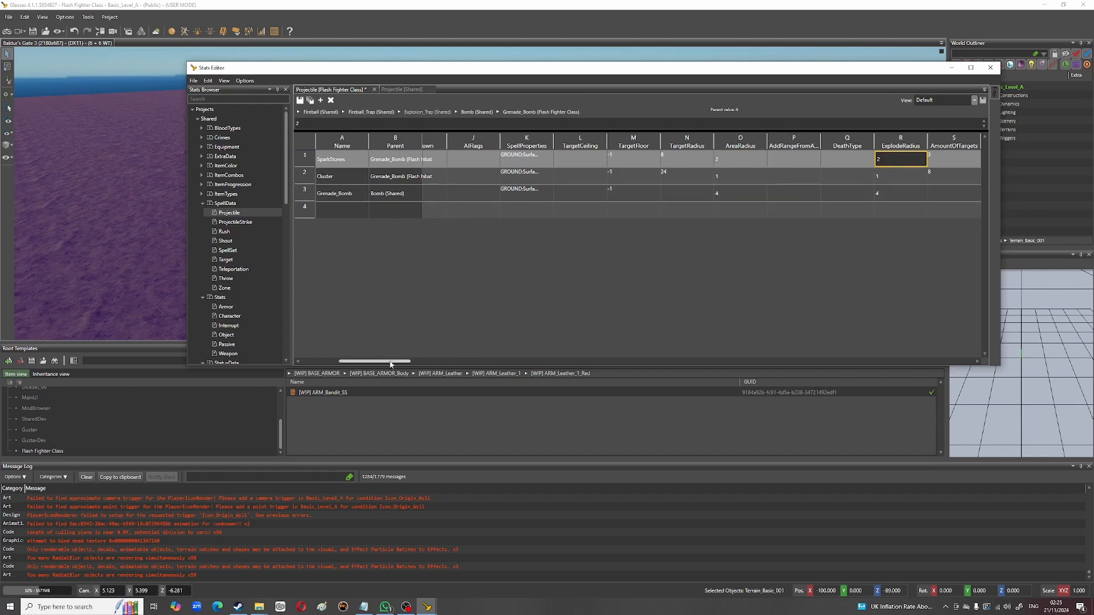
drag(394, 362, 417, 362)
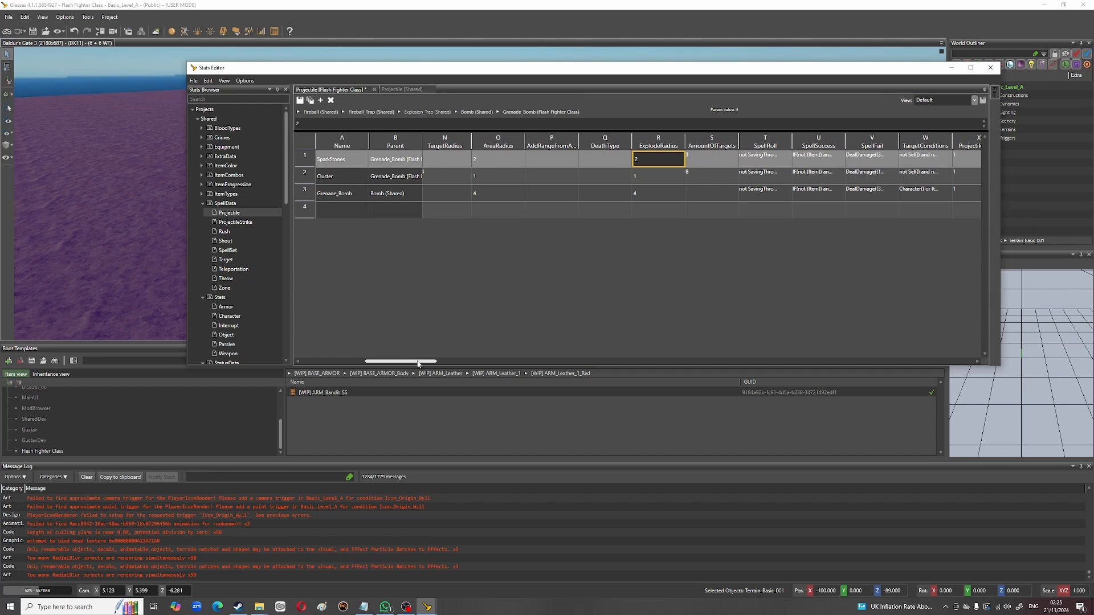
click(715, 162)
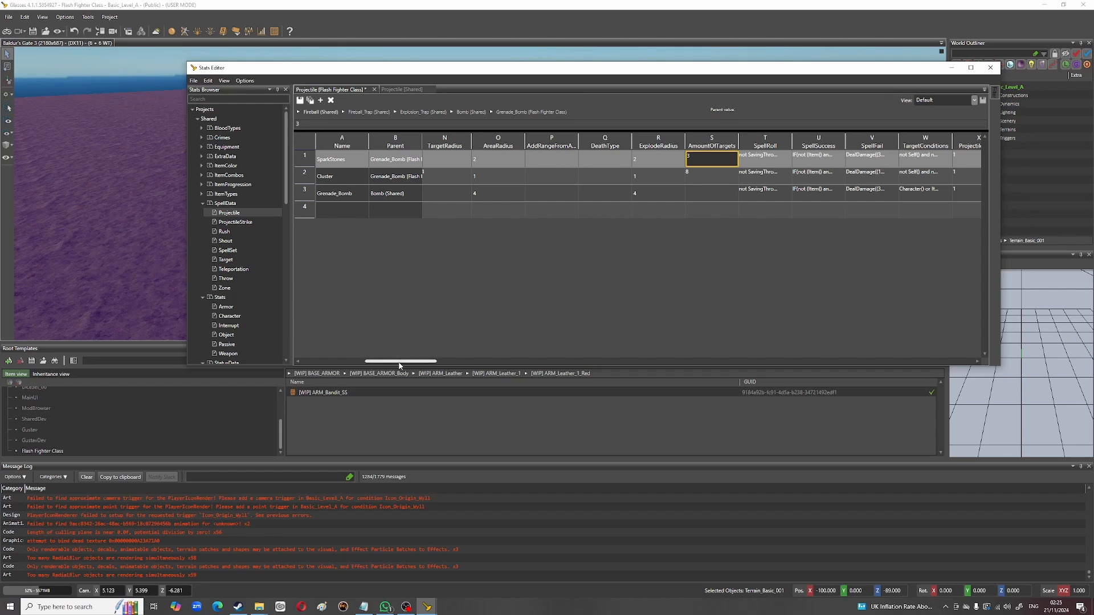
Step: Compare the ProjectileCount of SparkStones with its AmountOfTargets
drag(382, 365, 429, 364)
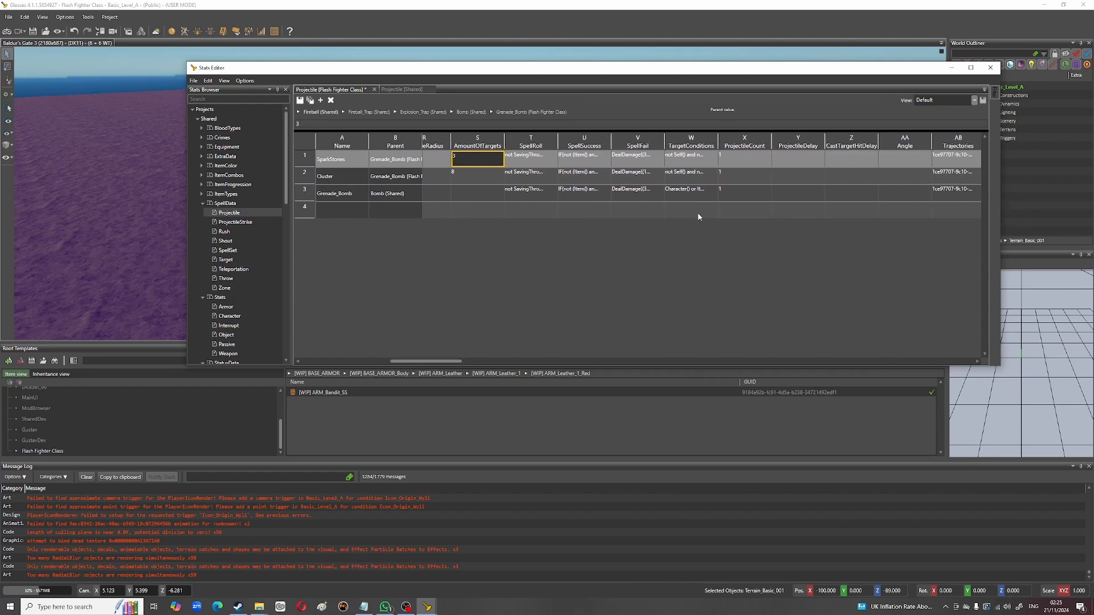
click(753, 165)
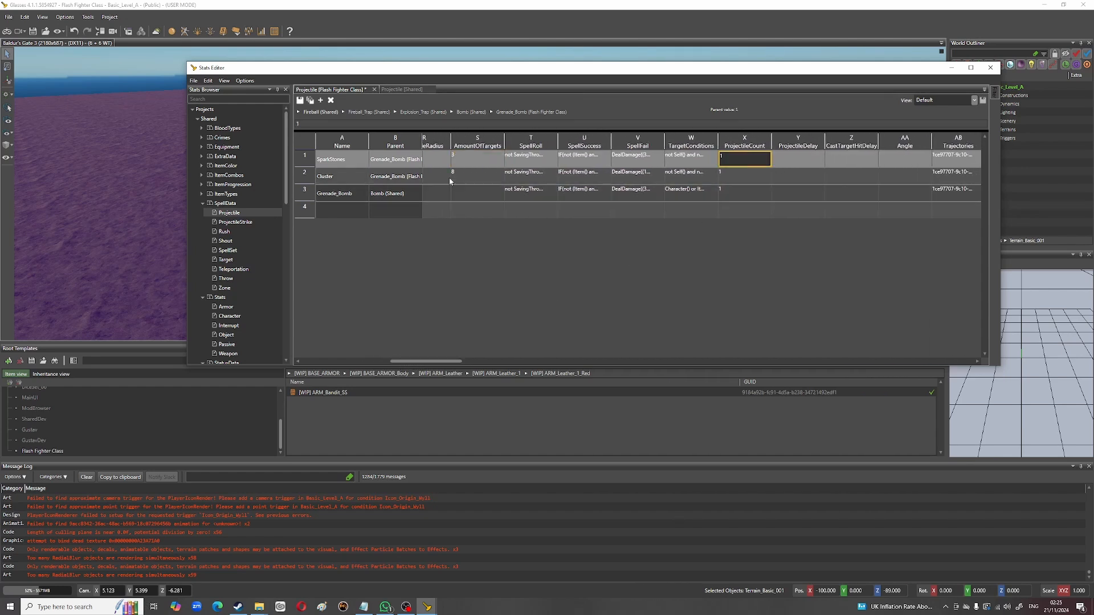
click(467, 161)
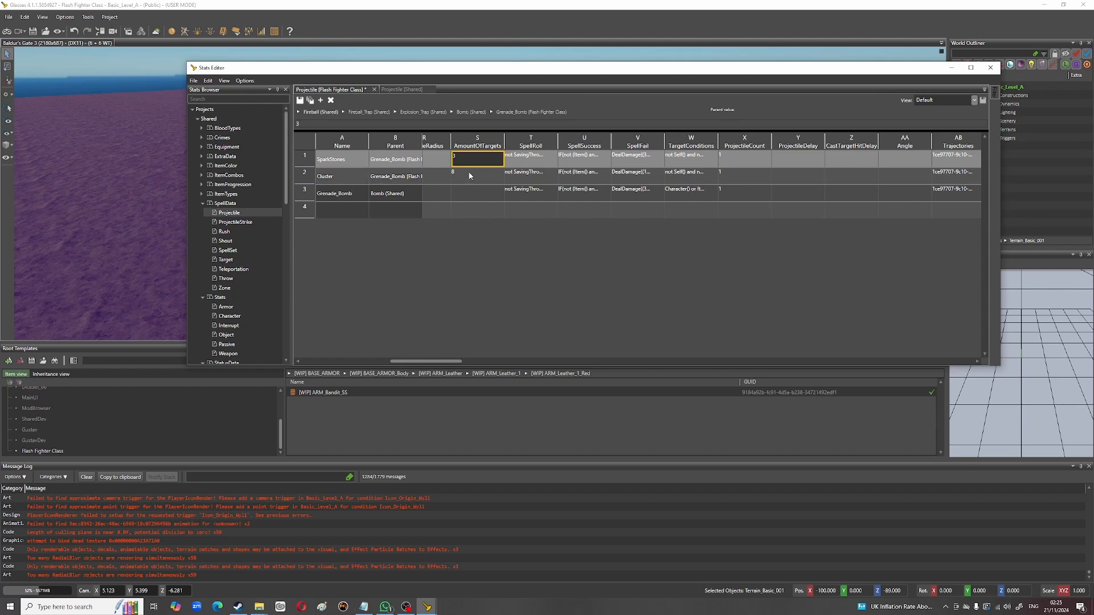
click(754, 161)
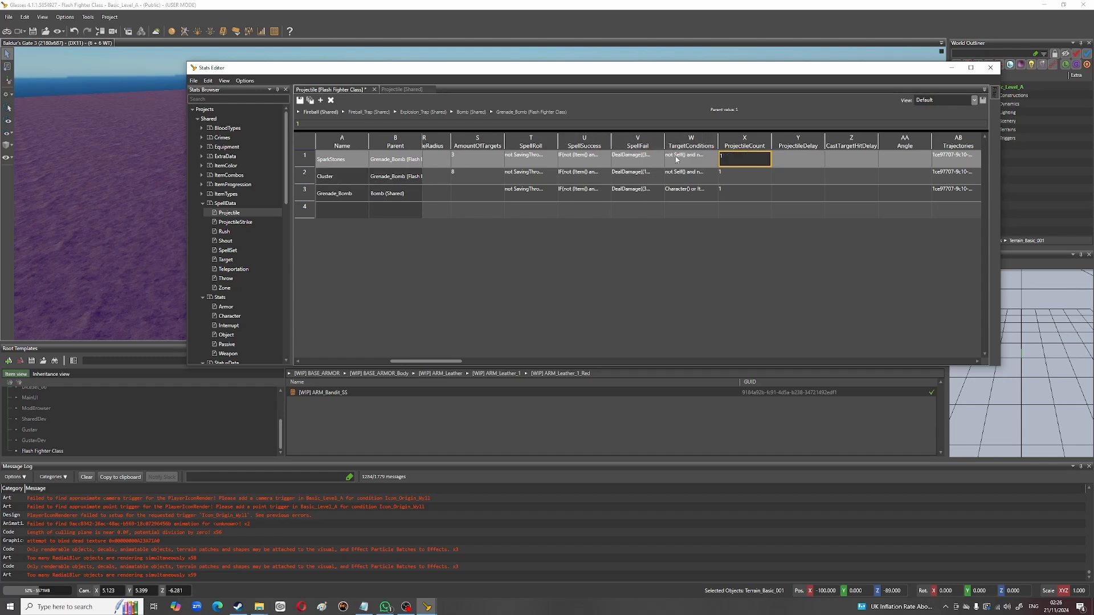
Step: Inspect the SpellRoll of SparkStones and its SpellFail formula, focusing on the damage type and damage amount
click(537, 161)
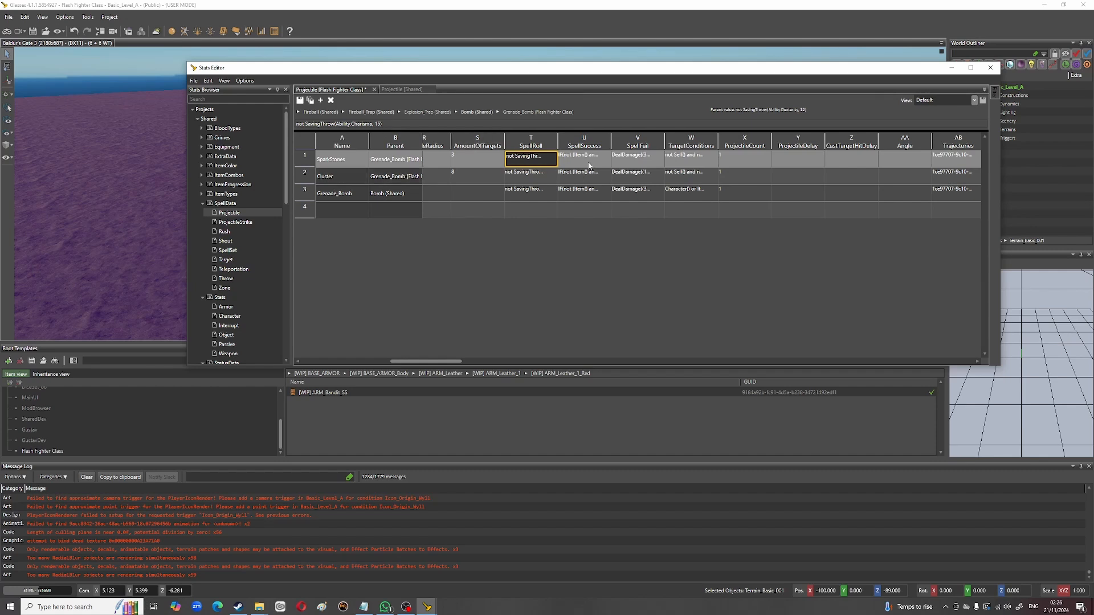
click(626, 159)
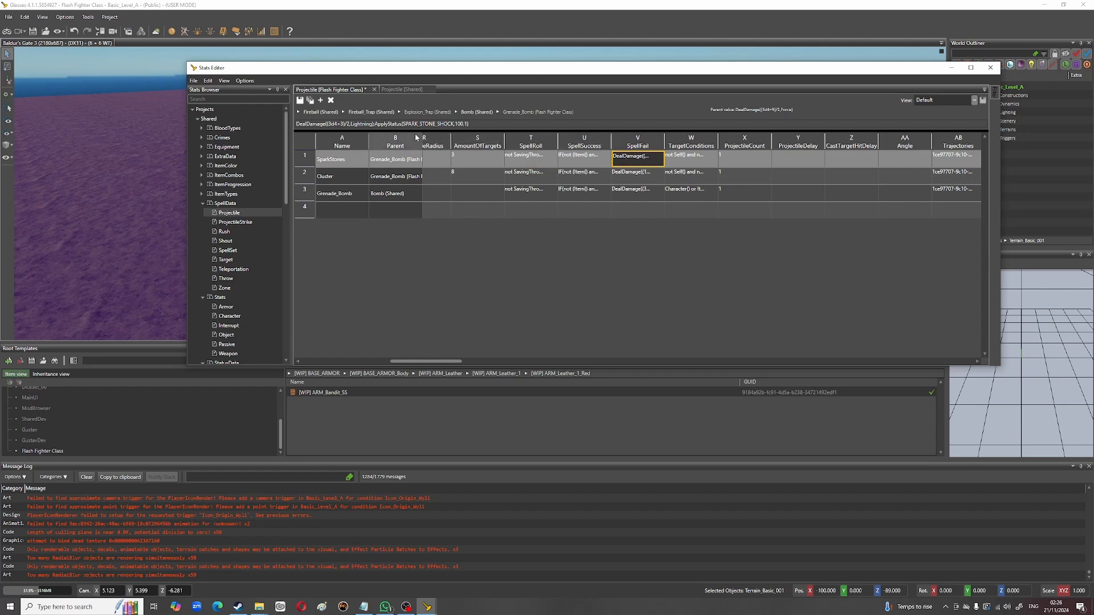
click(397, 122)
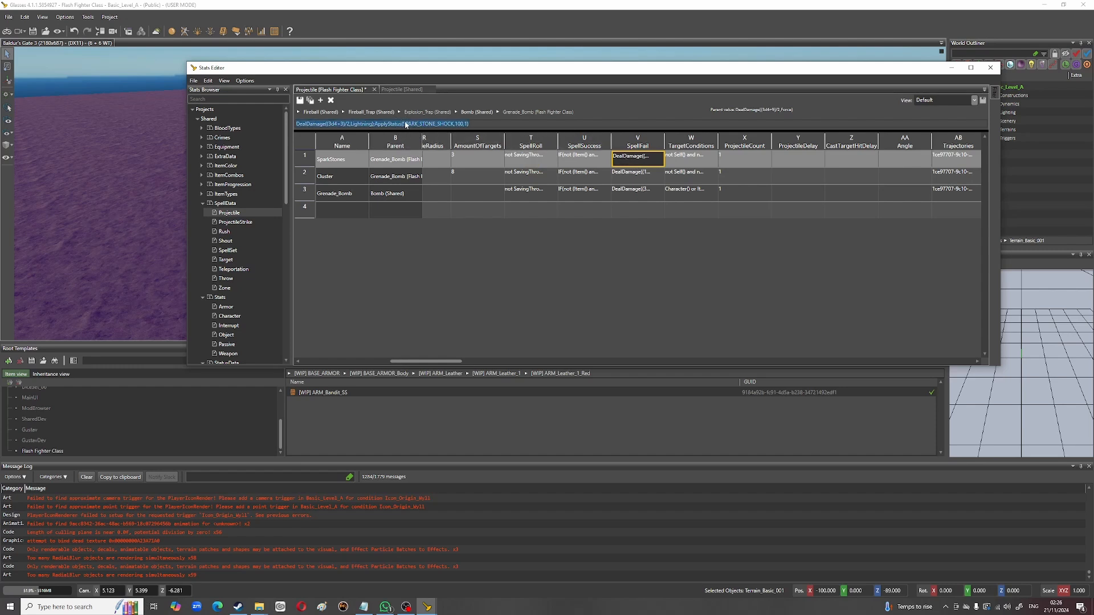
click(414, 124)
drag(352, 124, 373, 124)
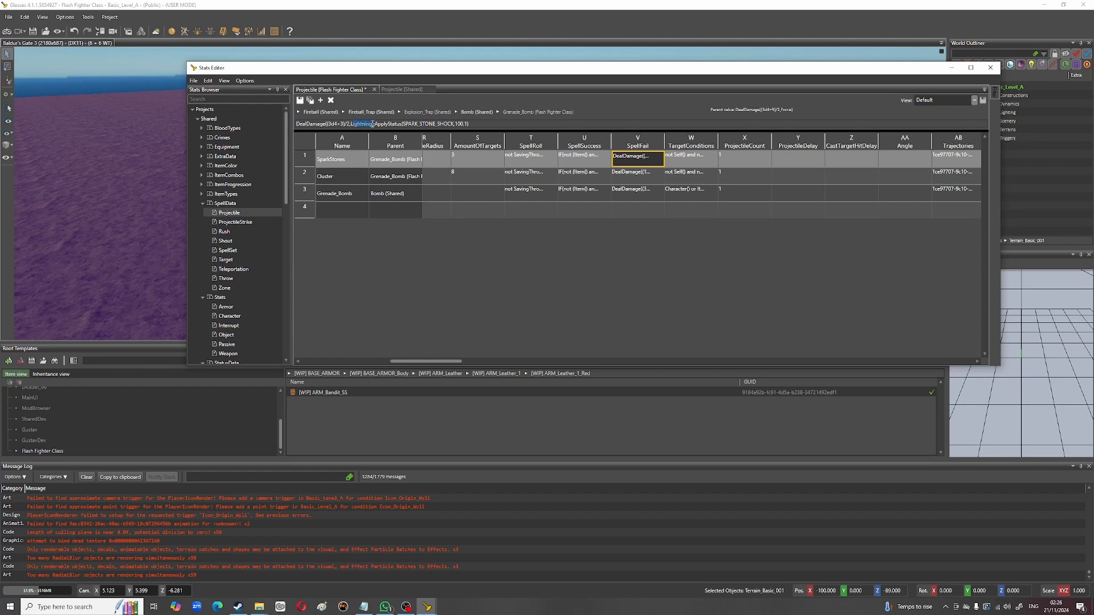
double_click(336, 124)
click(340, 123)
Step: Examine the SpellSuccess formula of SparkStones, covering its damage, the applied status and the debris threshold conditions
click(524, 159)
click(585, 159)
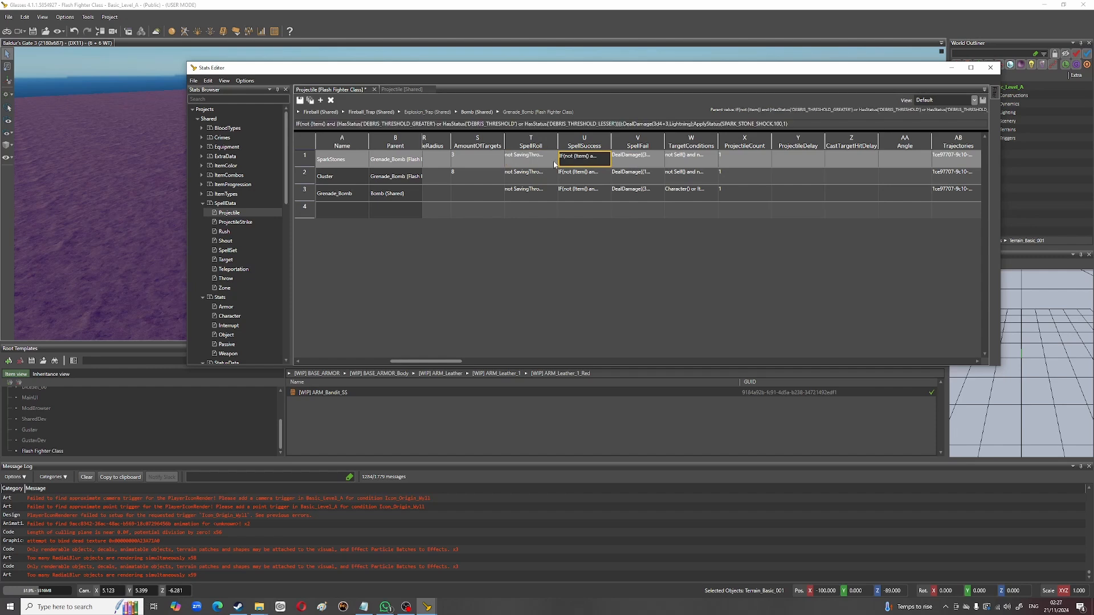
click(657, 125)
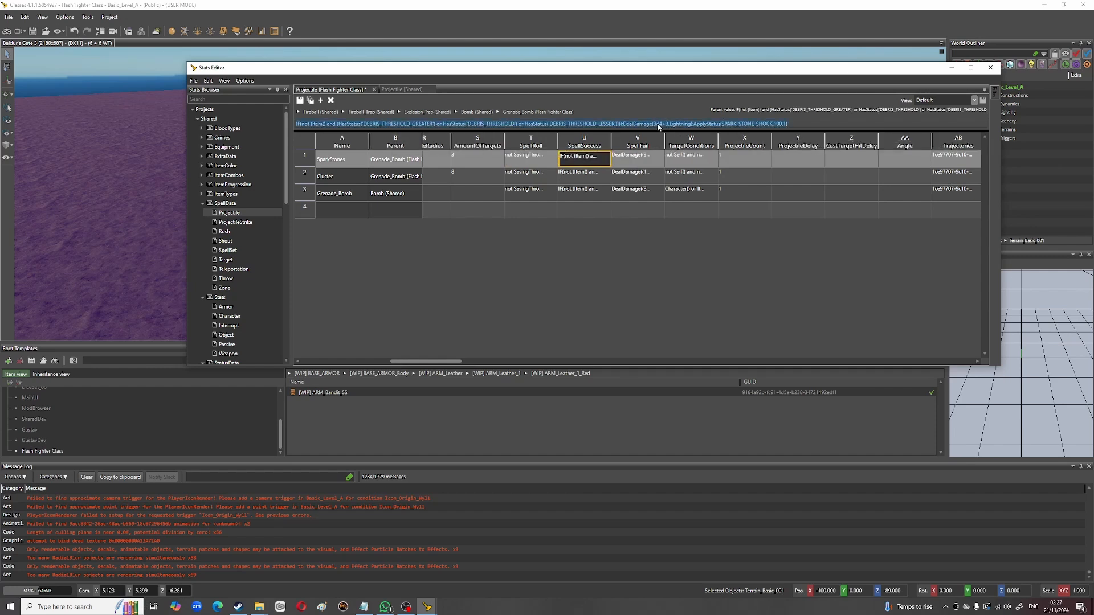
click(657, 125)
drag(657, 124, 690, 125)
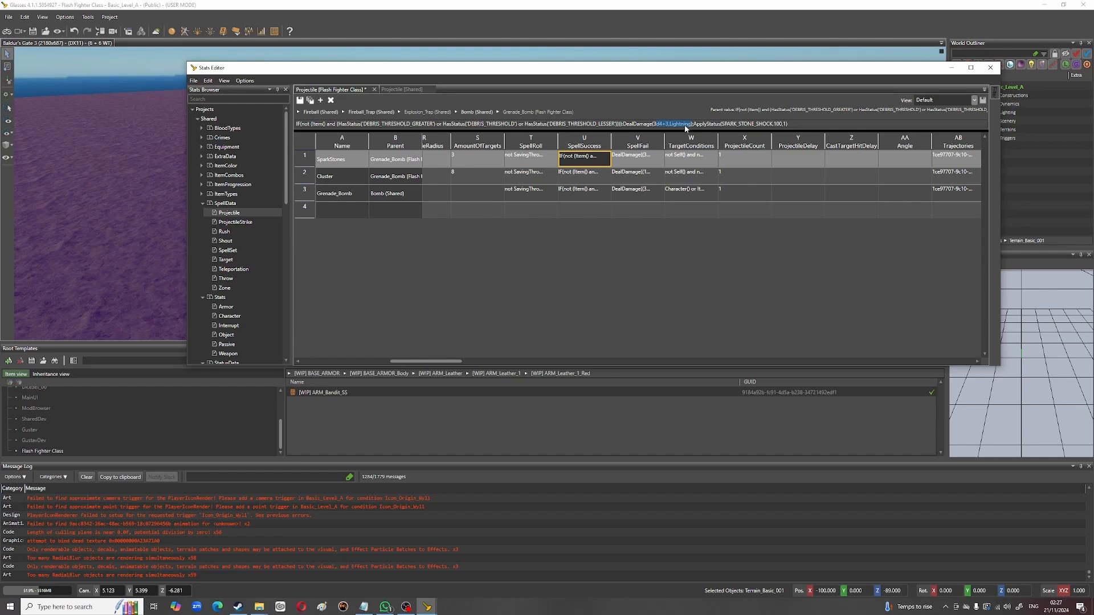
click(774, 124)
drag(518, 121, 291, 126)
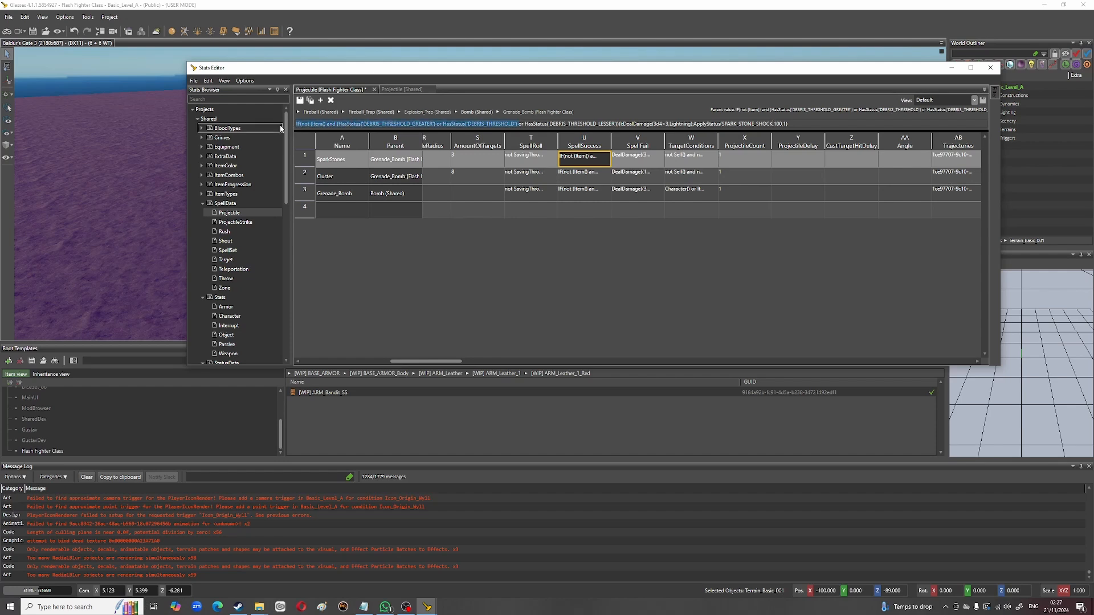
Step: Check the TargetConditions and Trajectories of SparkStones
click(698, 155)
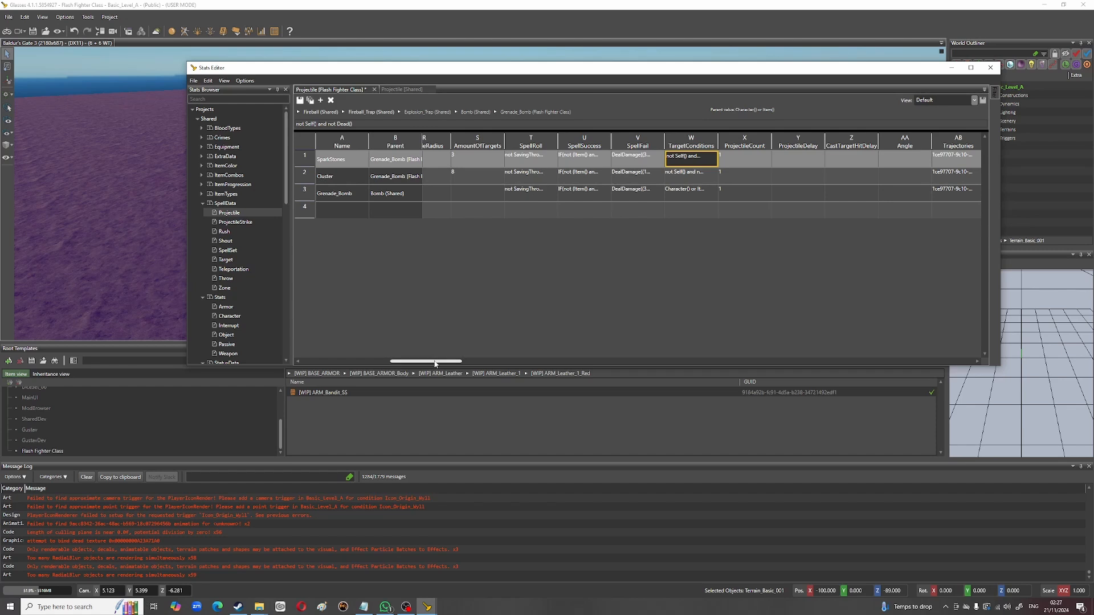
drag(433, 362, 477, 362)
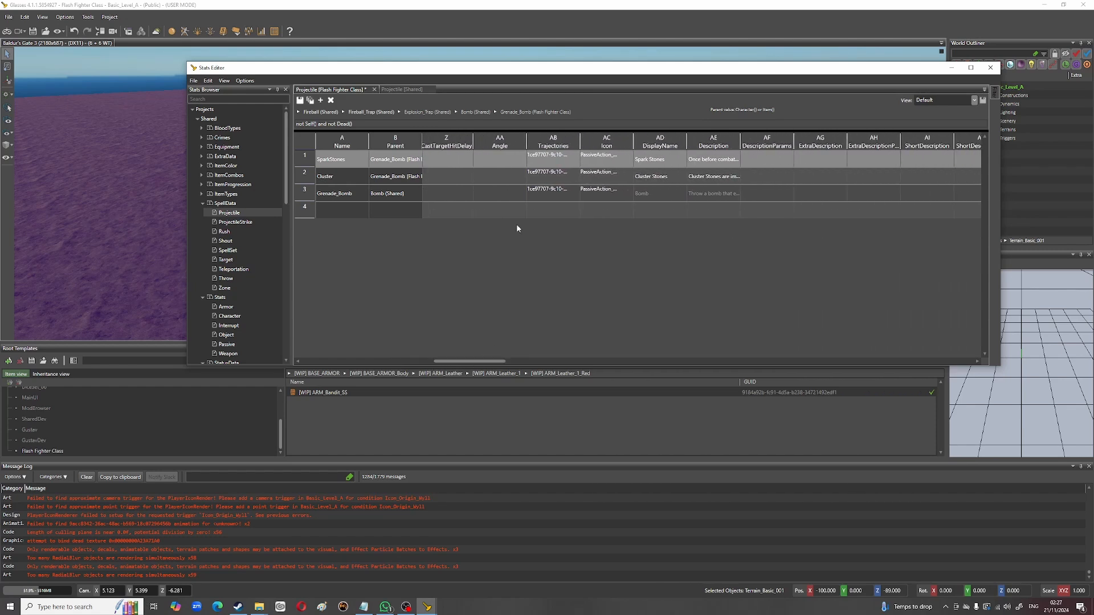
click(566, 161)
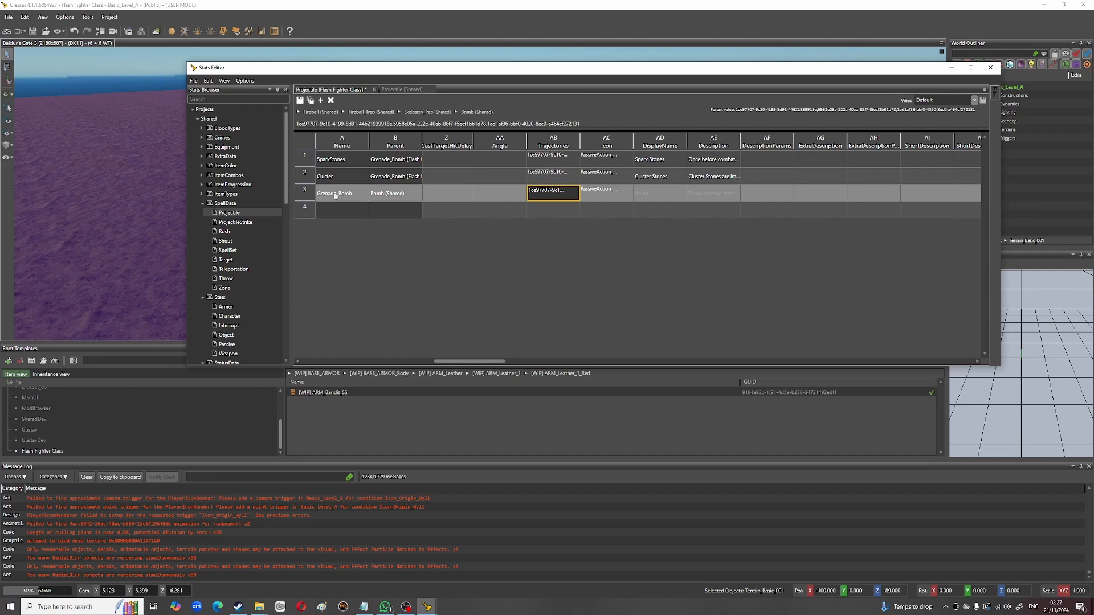
Step: Check the Trajectories of SparkStones and compare the Icon entries of SparkStones, Cluster and Grenade_Bomb
click(551, 159)
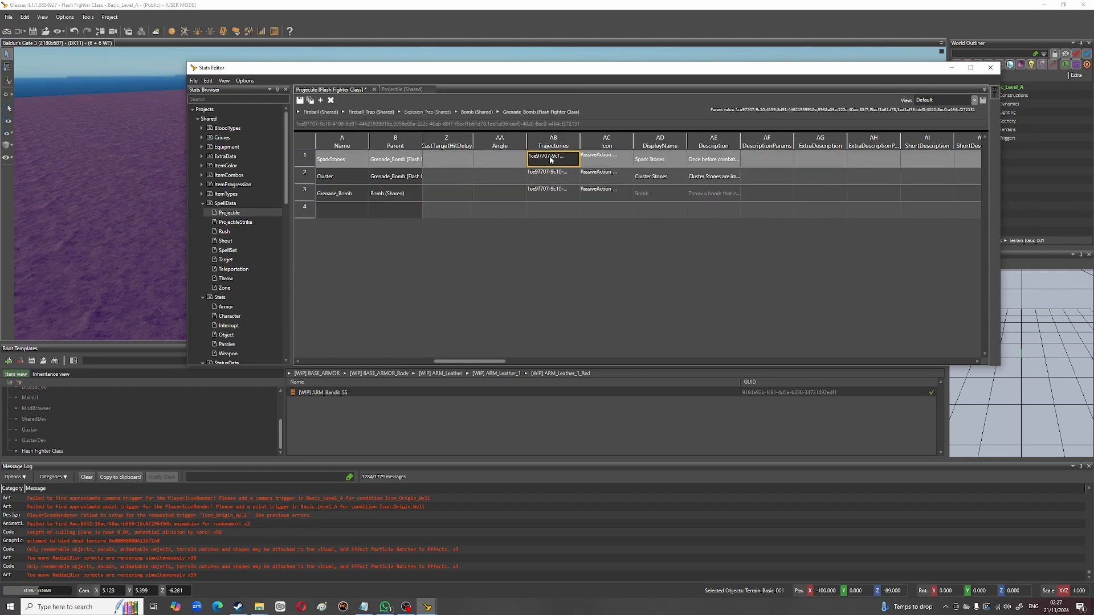
click(614, 165)
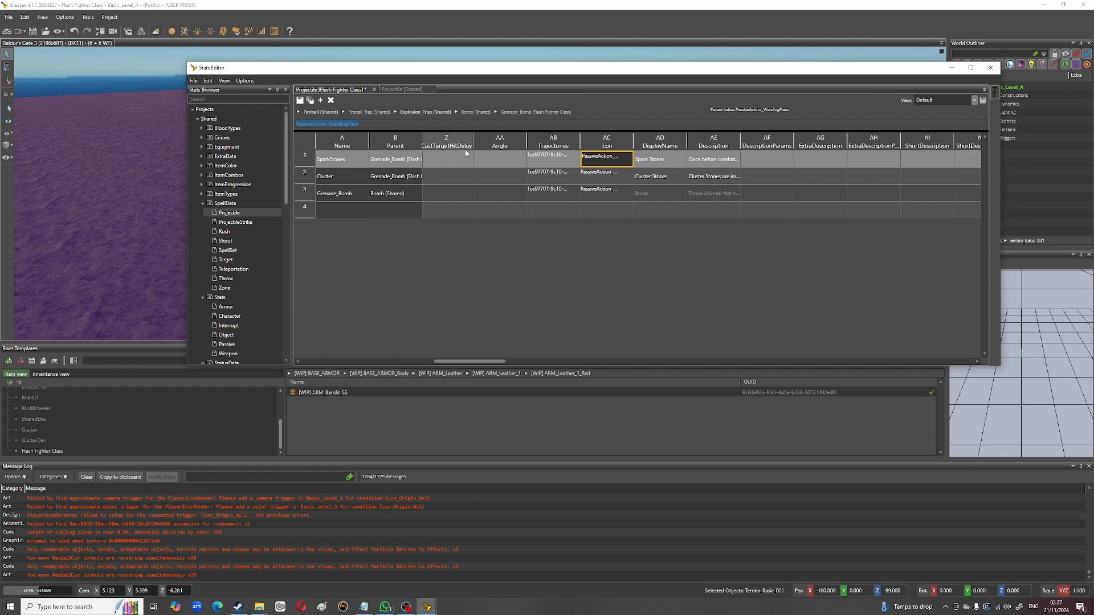
click(611, 196)
click(608, 179)
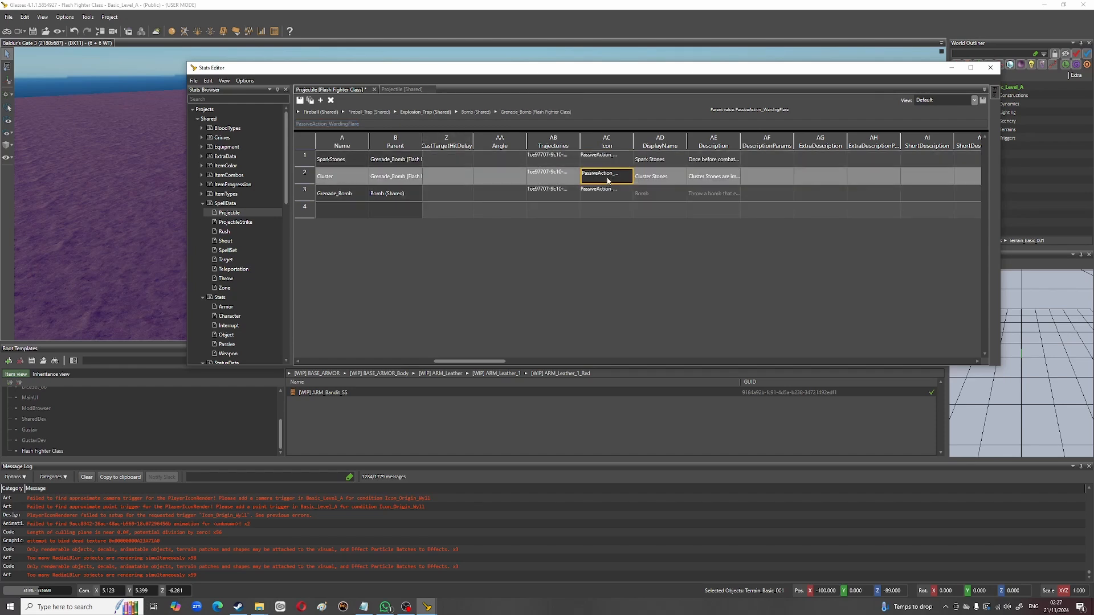
click(602, 190)
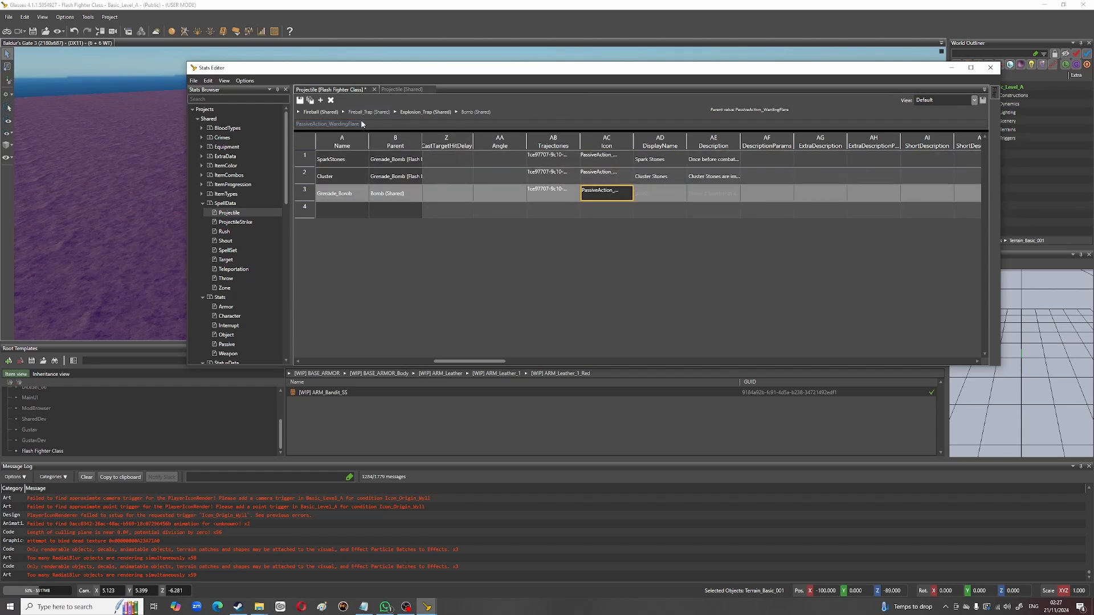
double_click(611, 194)
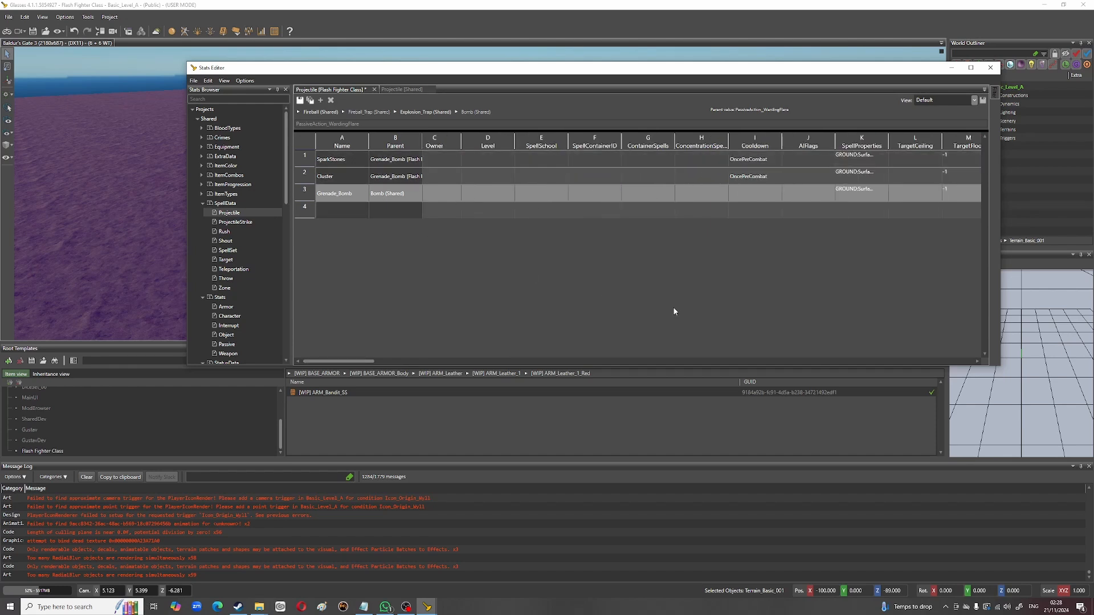
Step: Read the Description of SparkStones and inspect the damage formulas in its TooltipDamageList
drag(348, 362, 478, 368)
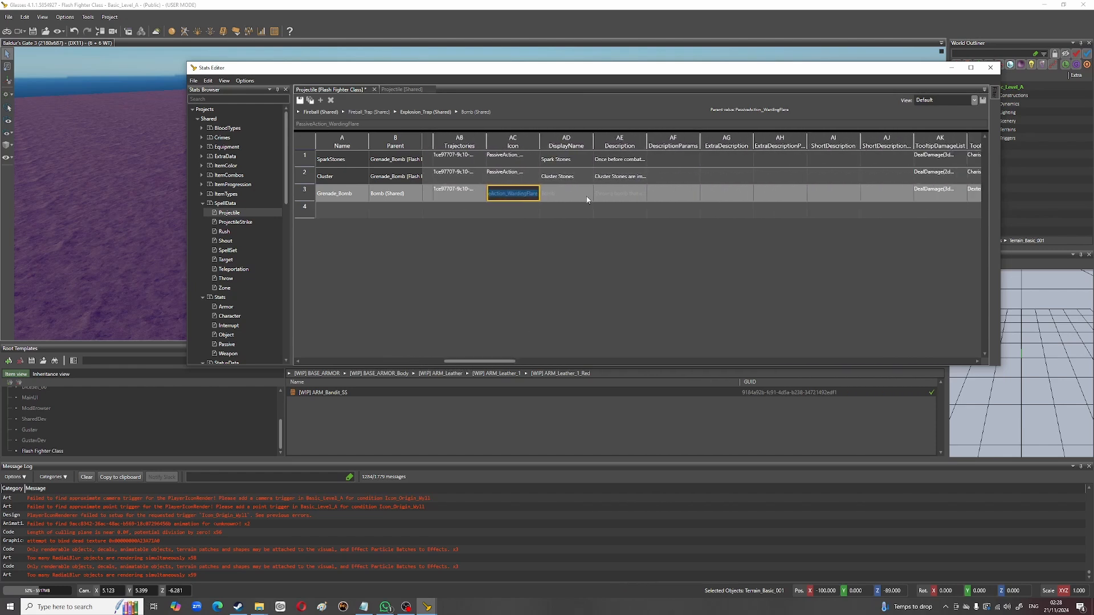
click(619, 163)
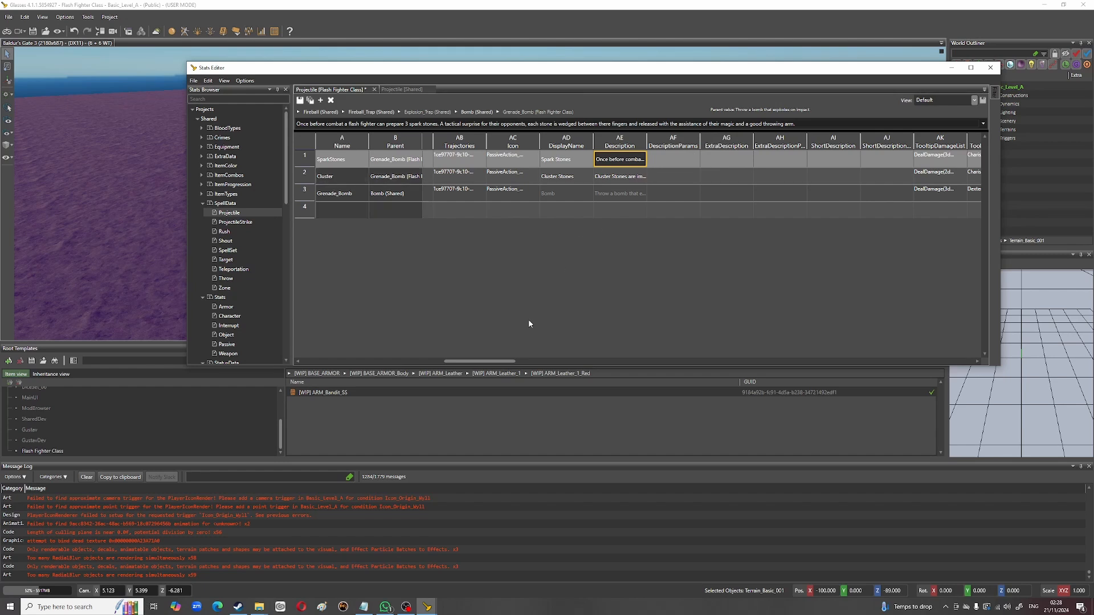
drag(486, 362, 528, 363)
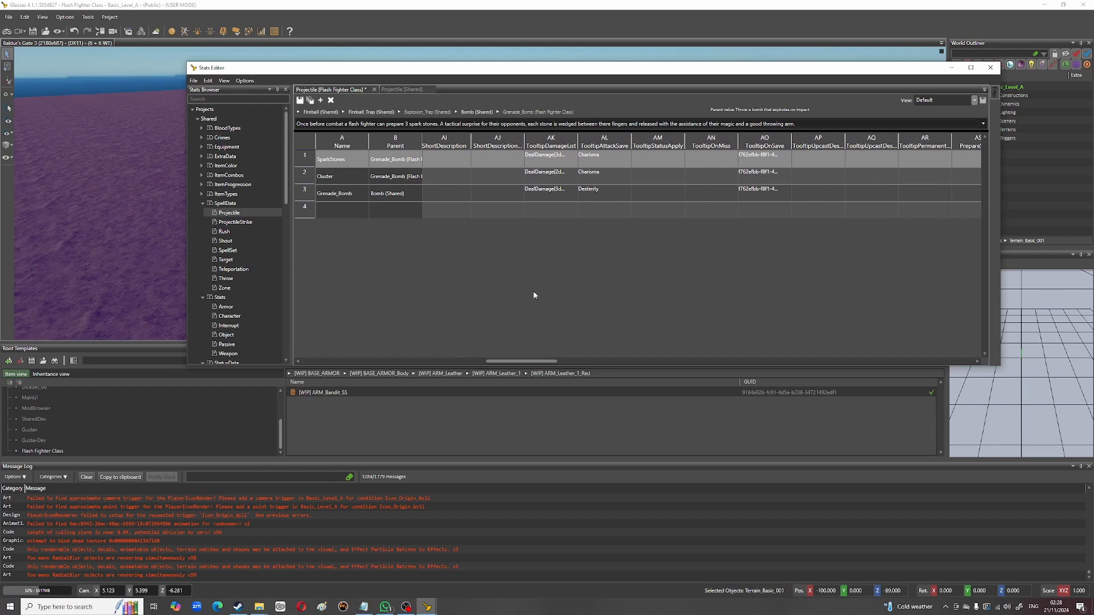
click(549, 161)
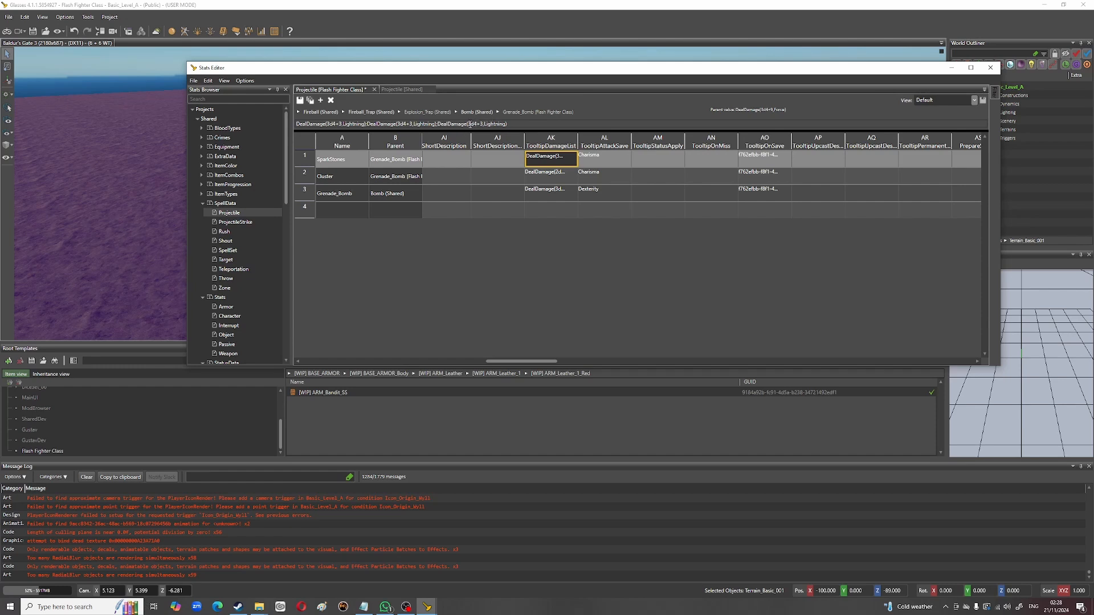
Step: Save the pending Projectile stats, run the level in game mode to view the Spark Stones tooltip, and return to editing
click(951, 67)
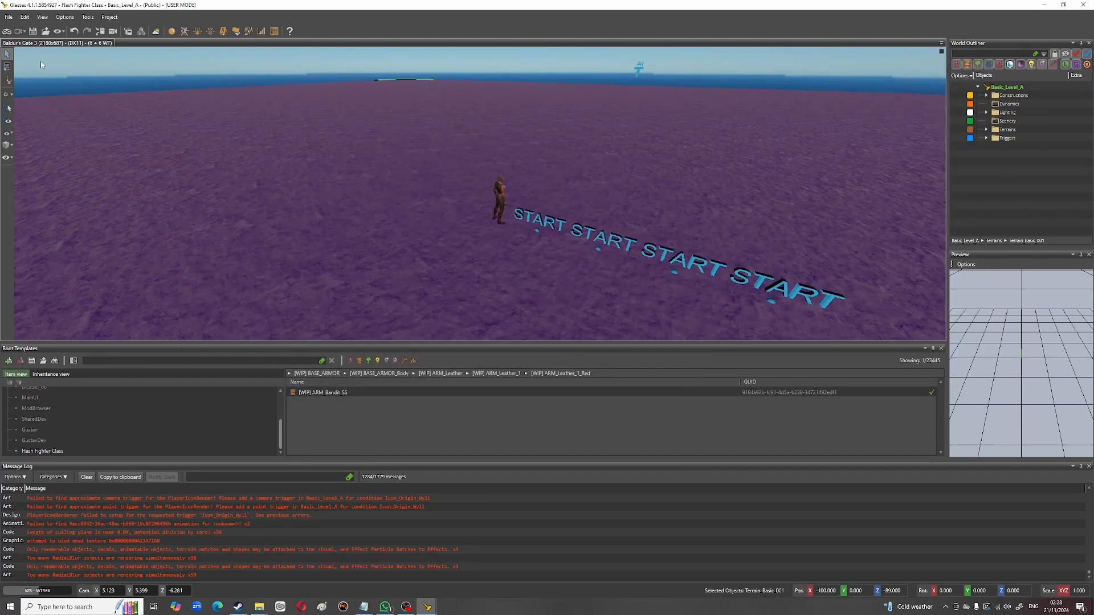
click(7, 31)
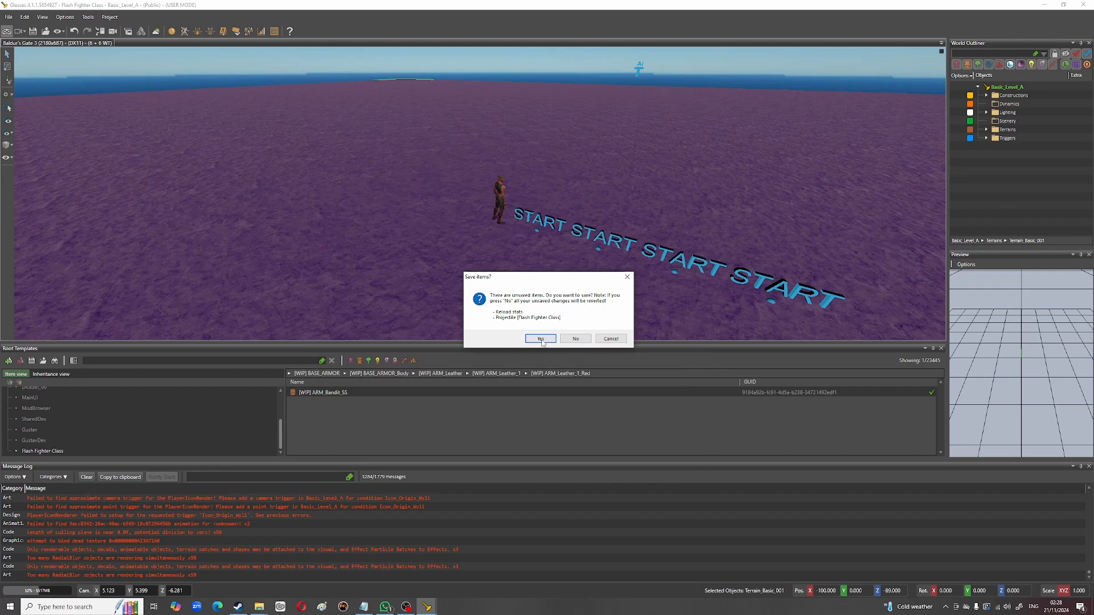
click(540, 339)
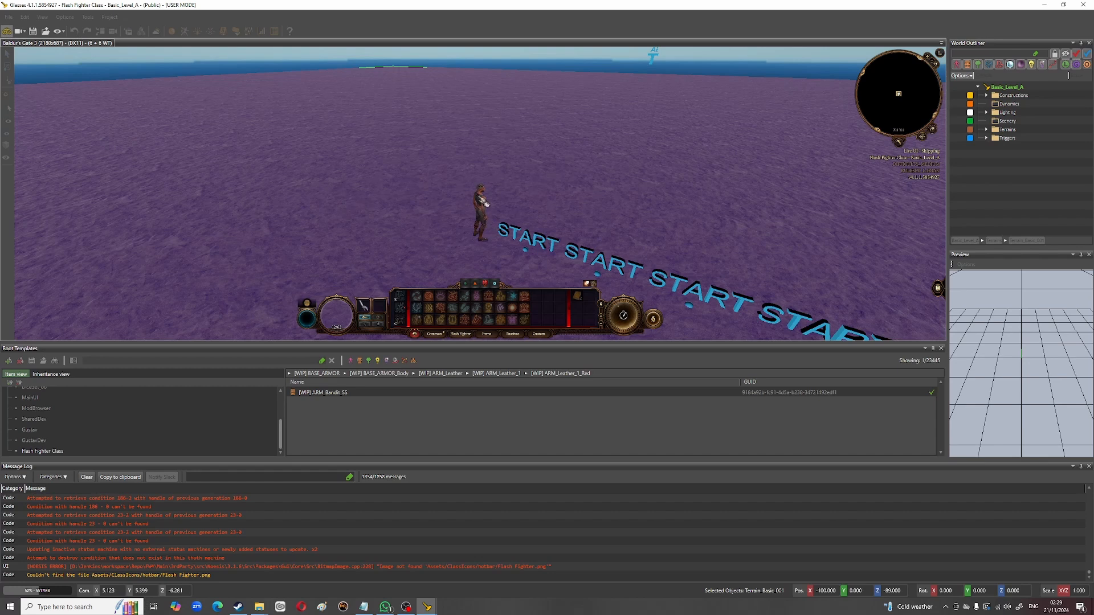
click(442, 236)
mouse_move(520, 315)
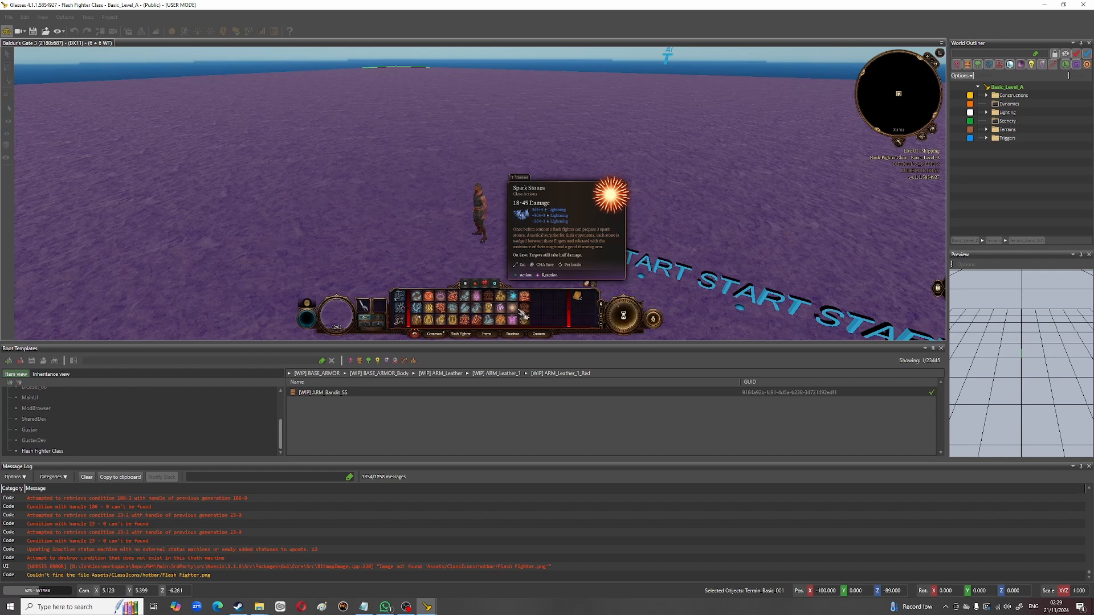
click(6, 32)
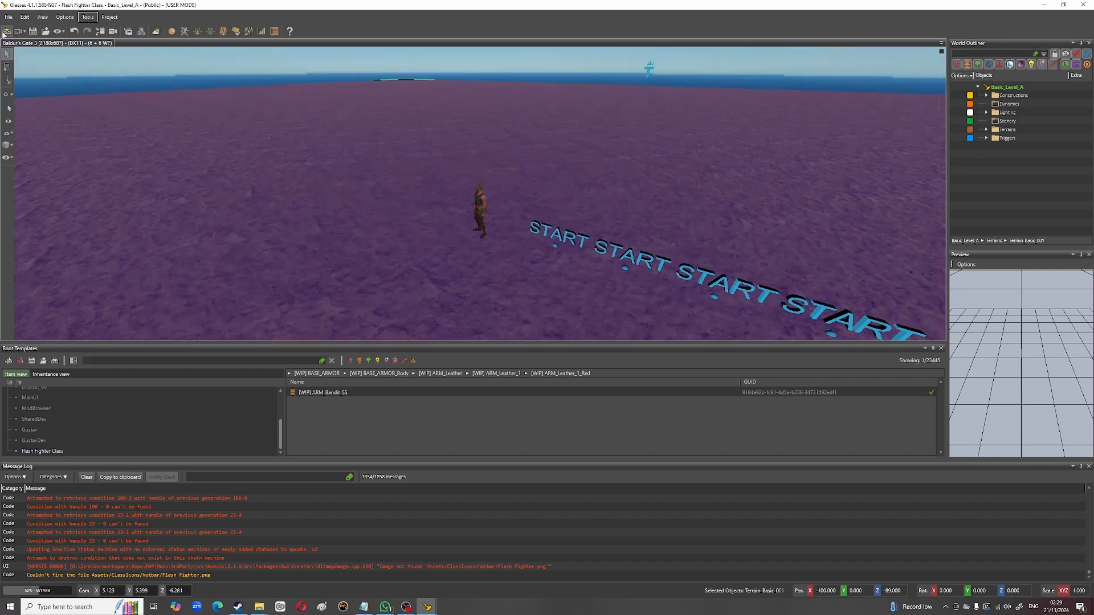
Step: Reopen the Stats Editor and review the TooltipDamageList and TooltipOnSave entries of SparkStones
click(262, 30)
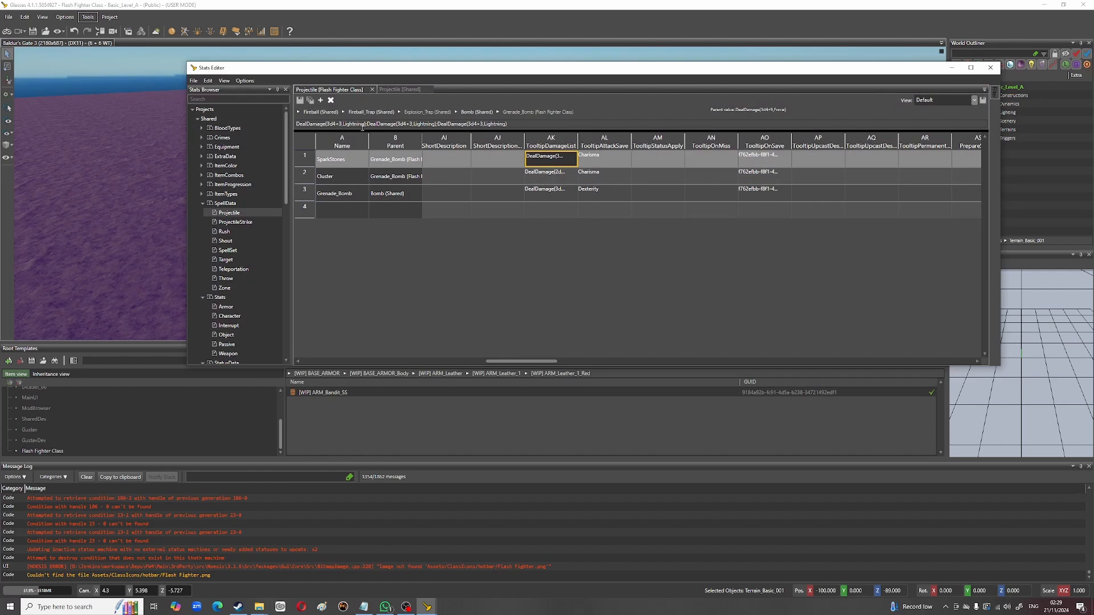
drag(517, 125, 296, 124)
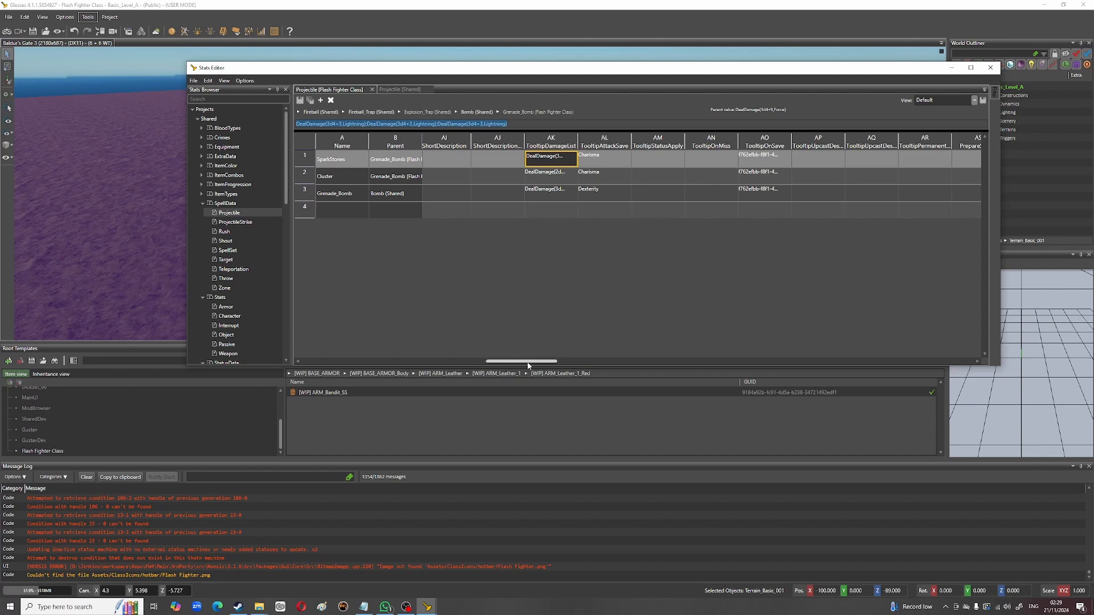
drag(529, 362, 557, 363)
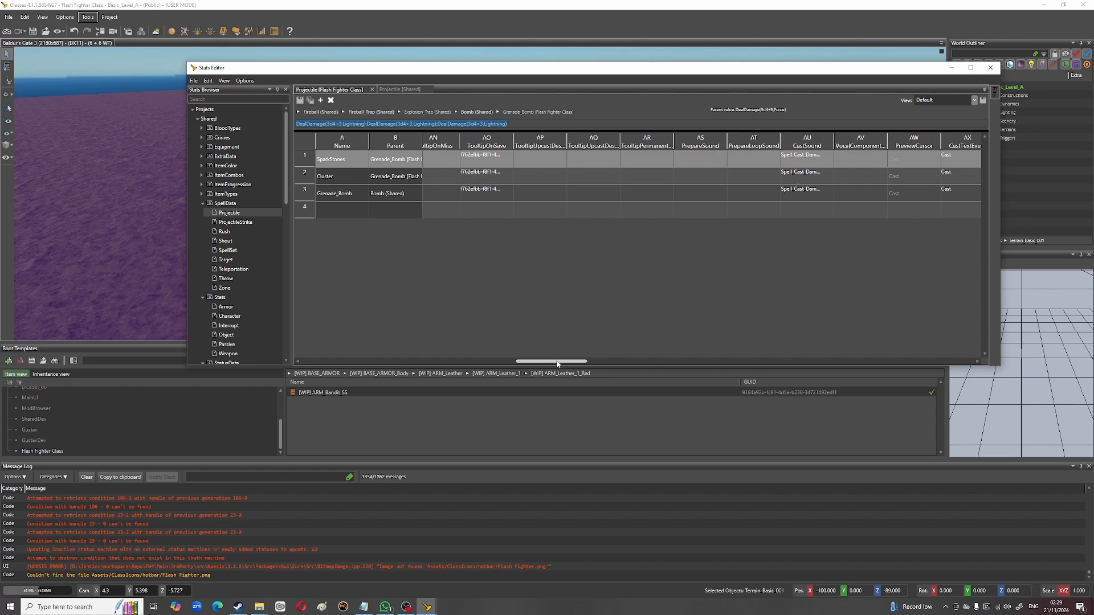
click(480, 162)
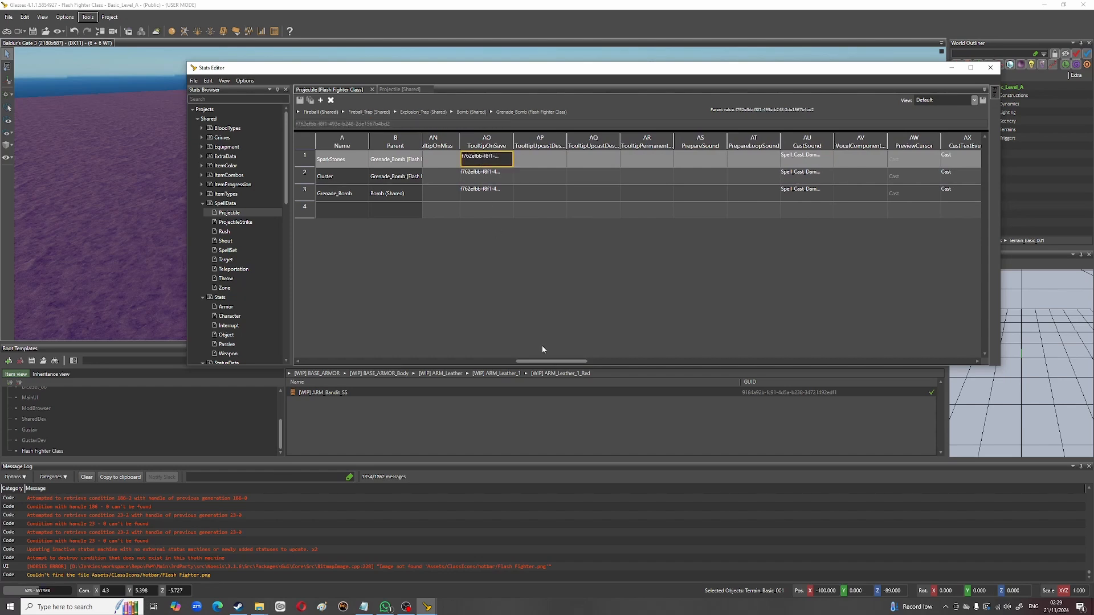
Step: Compare the CastSound of SparkStones with that of Grenade_Bomb, and check the UseCosts of SparkStones
drag(548, 364, 573, 366)
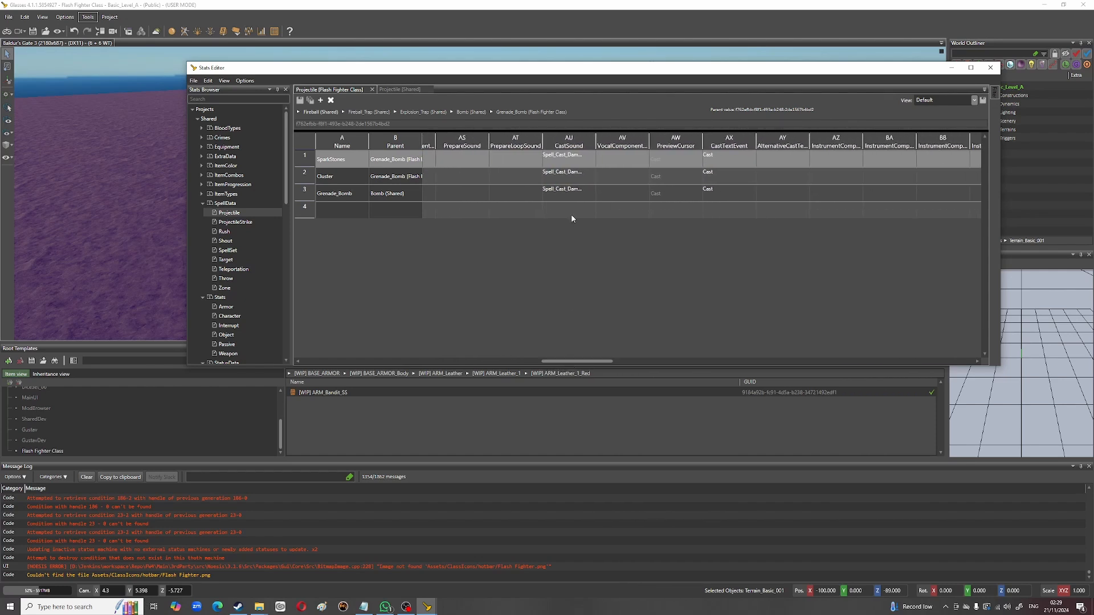
click(573, 160)
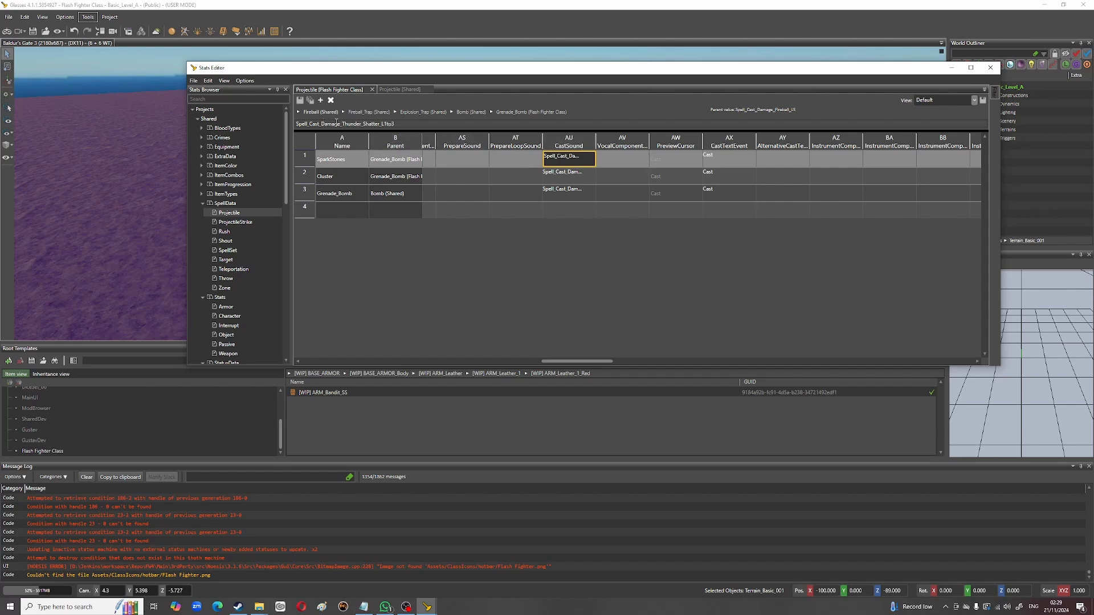
click(567, 194)
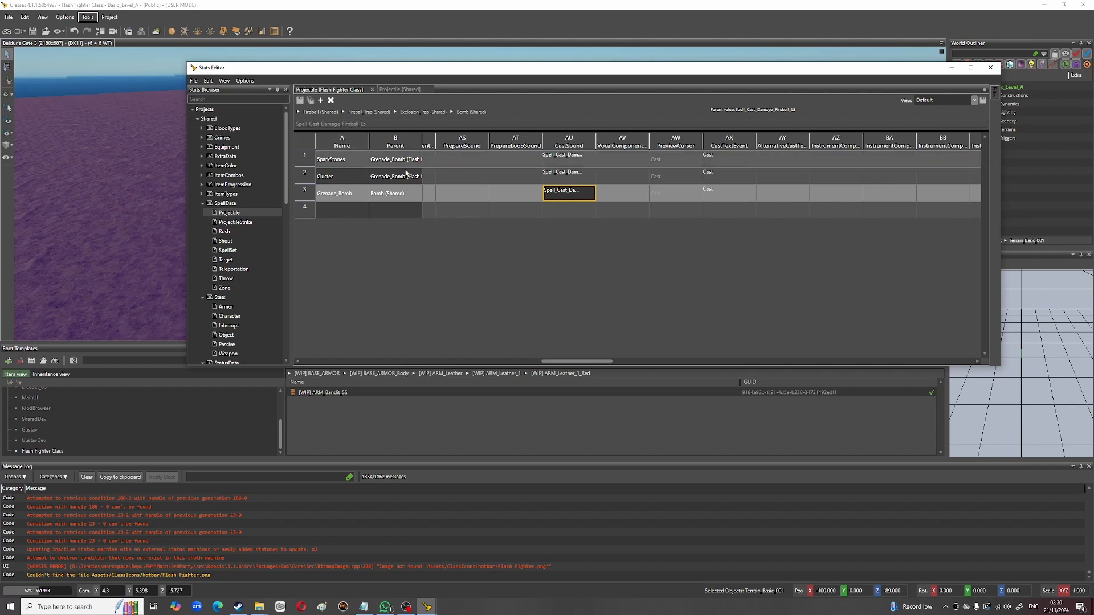
click(563, 160)
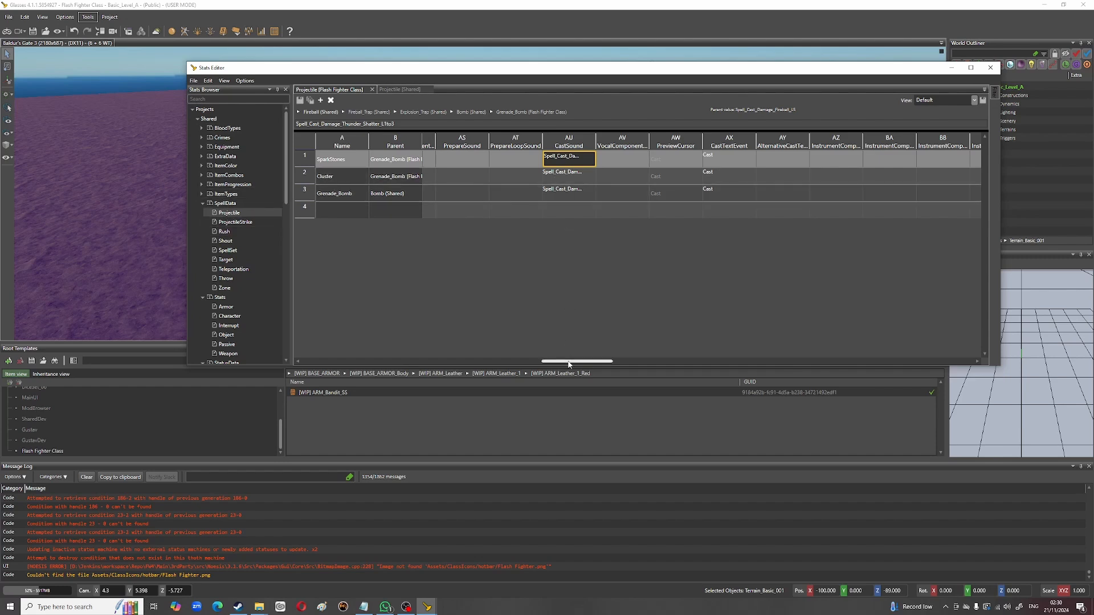
drag(570, 361, 654, 363)
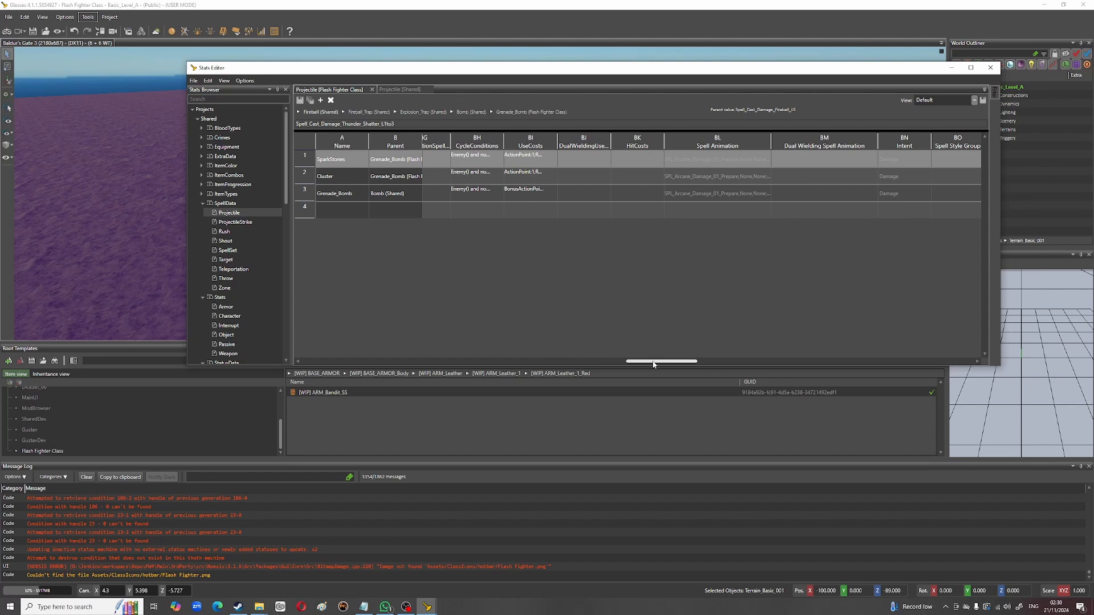
click(527, 158)
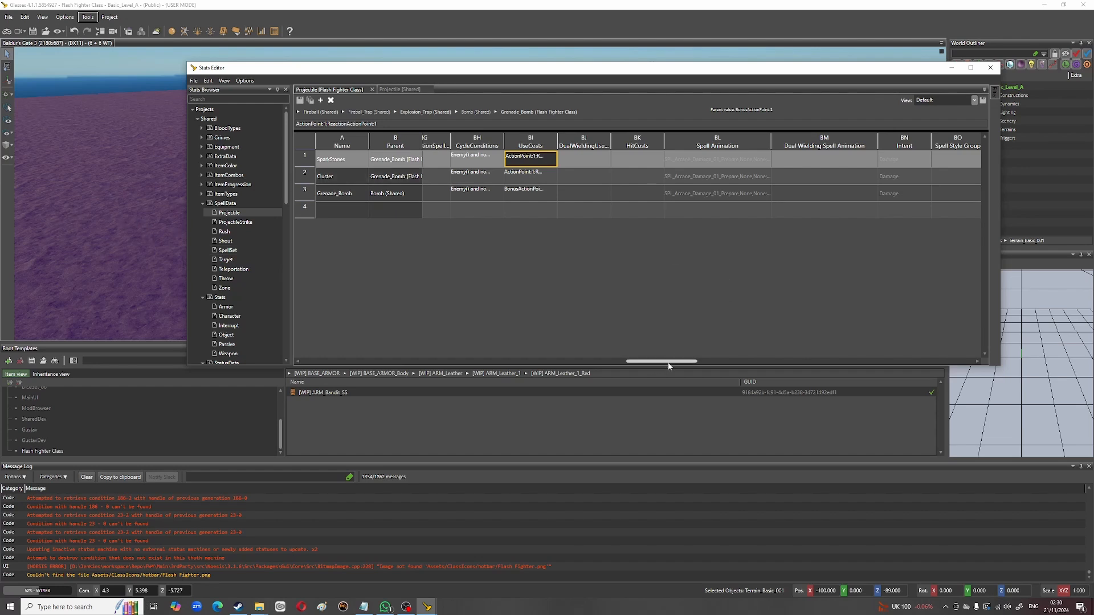
Step: Compare the PrepareEffect of SparkStones with the one Grenade_Bomb uses
drag(669, 365, 679, 366)
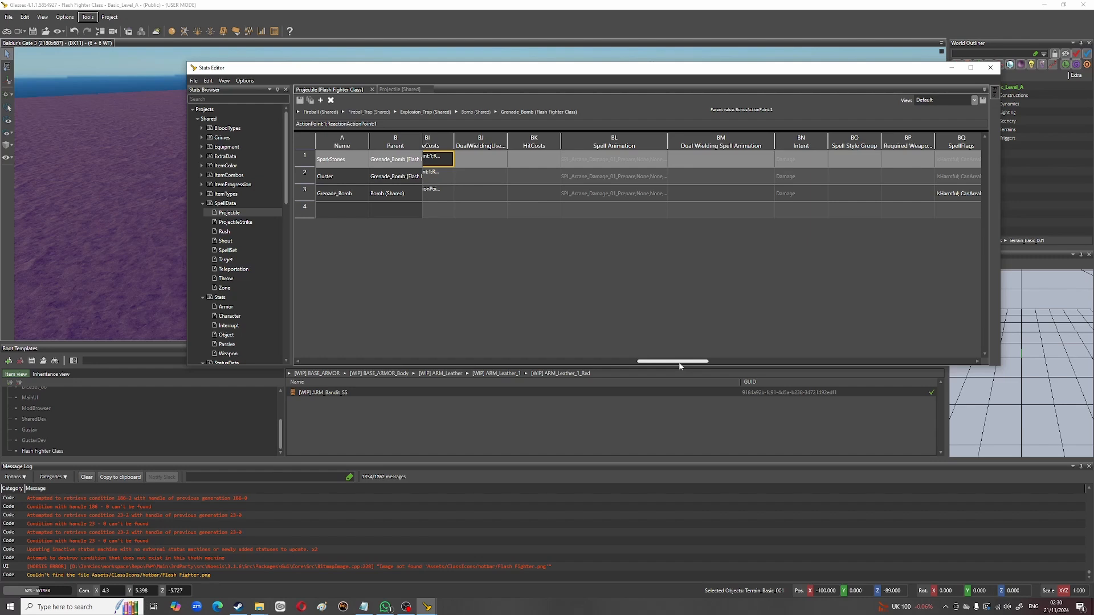
drag(680, 367, 832, 354)
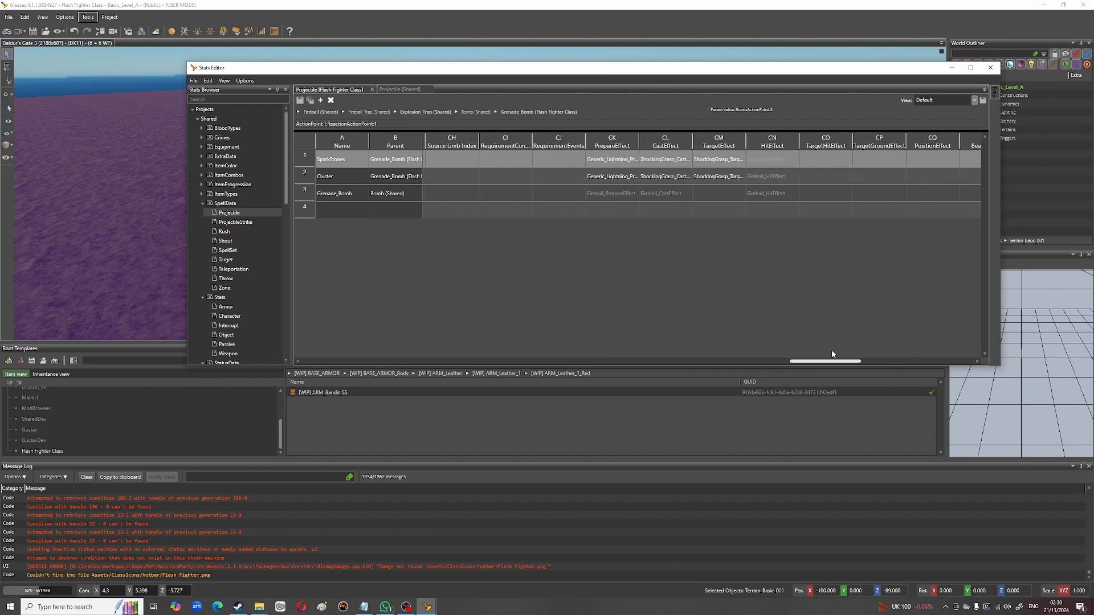
click(622, 161)
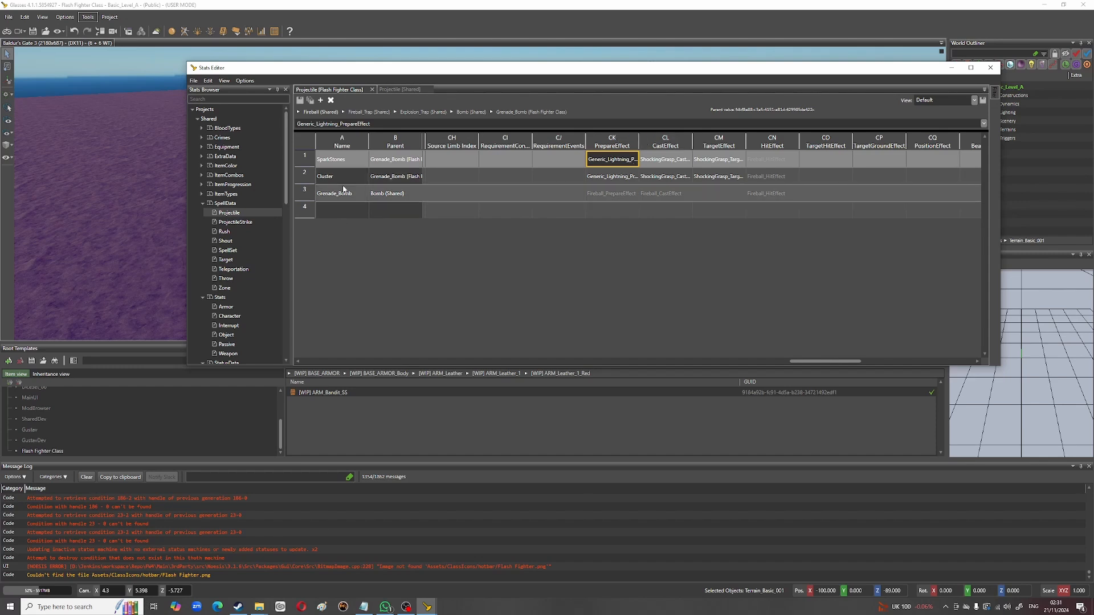
click(626, 197)
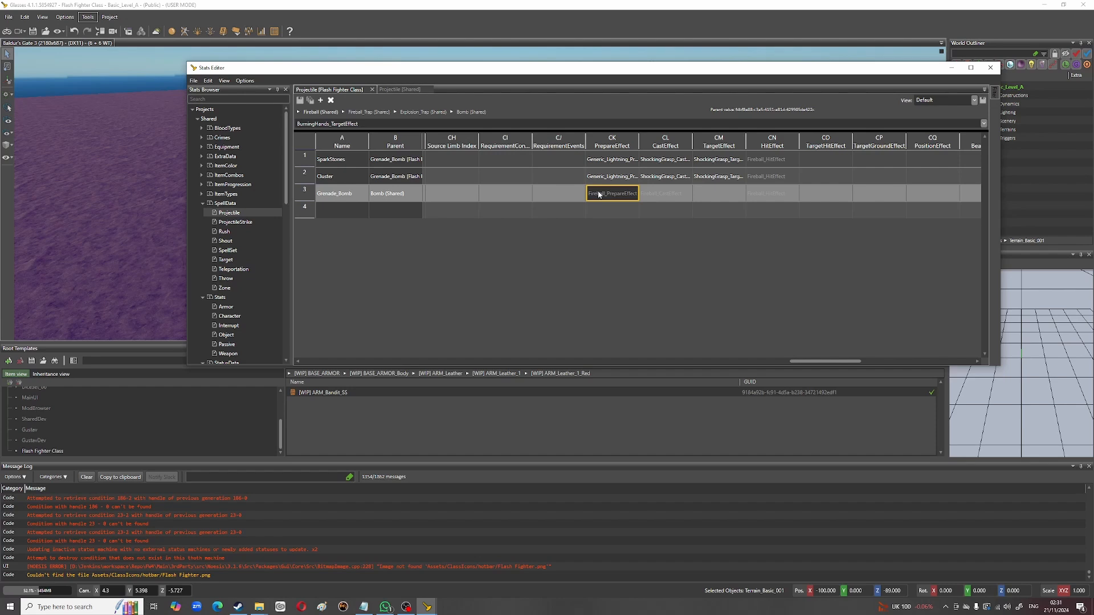
Step: Recheck the full PrepareEffect name of SparkStones against the matching entry of Cluster
click(613, 162)
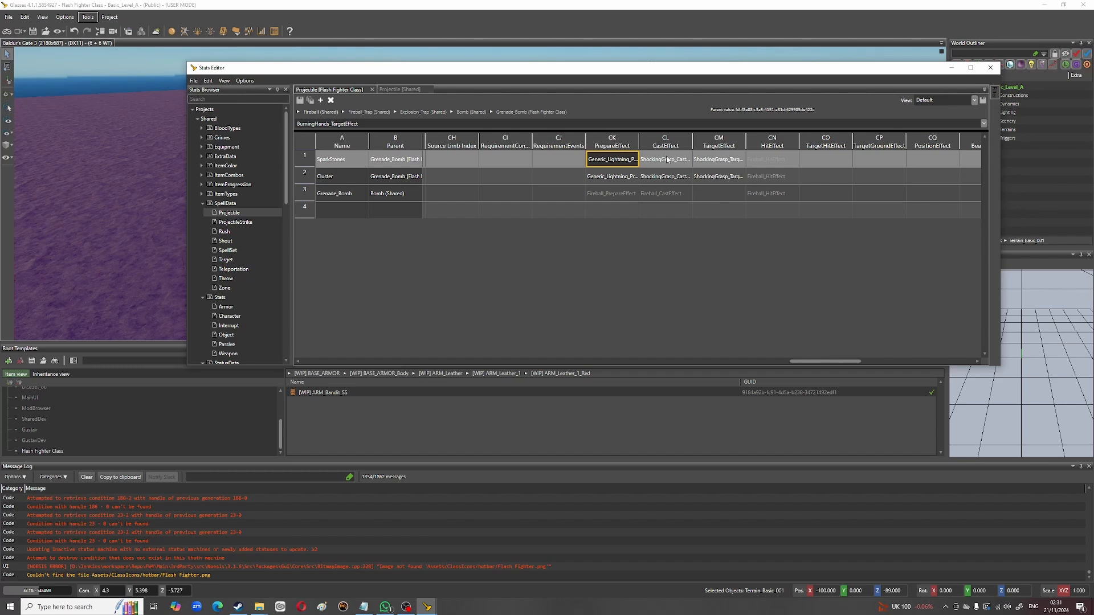
click(596, 177)
click(617, 160)
double_click(608, 166)
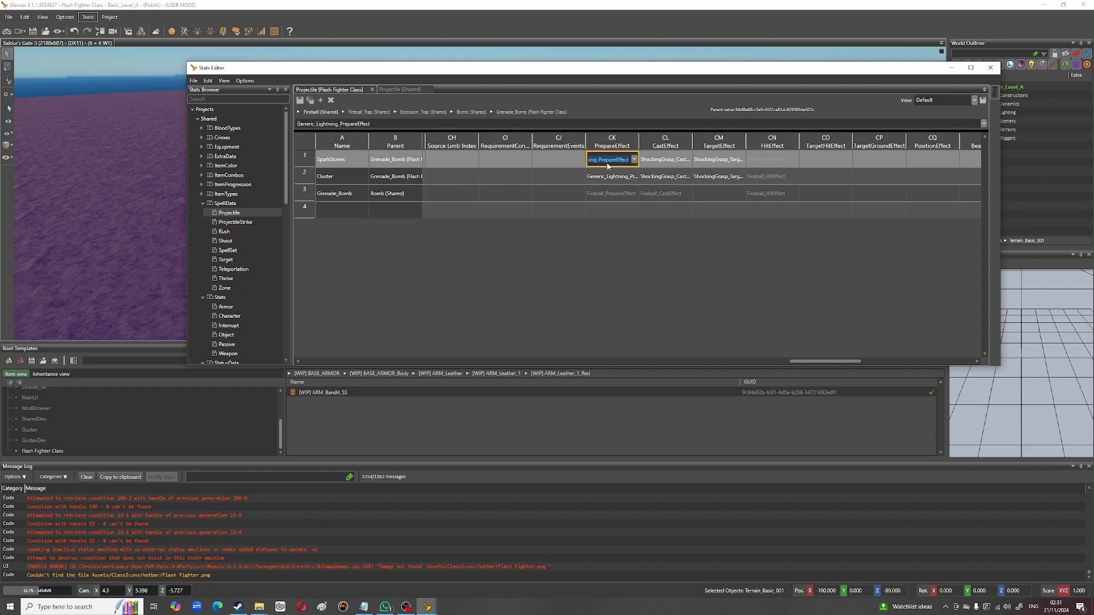
click(604, 171)
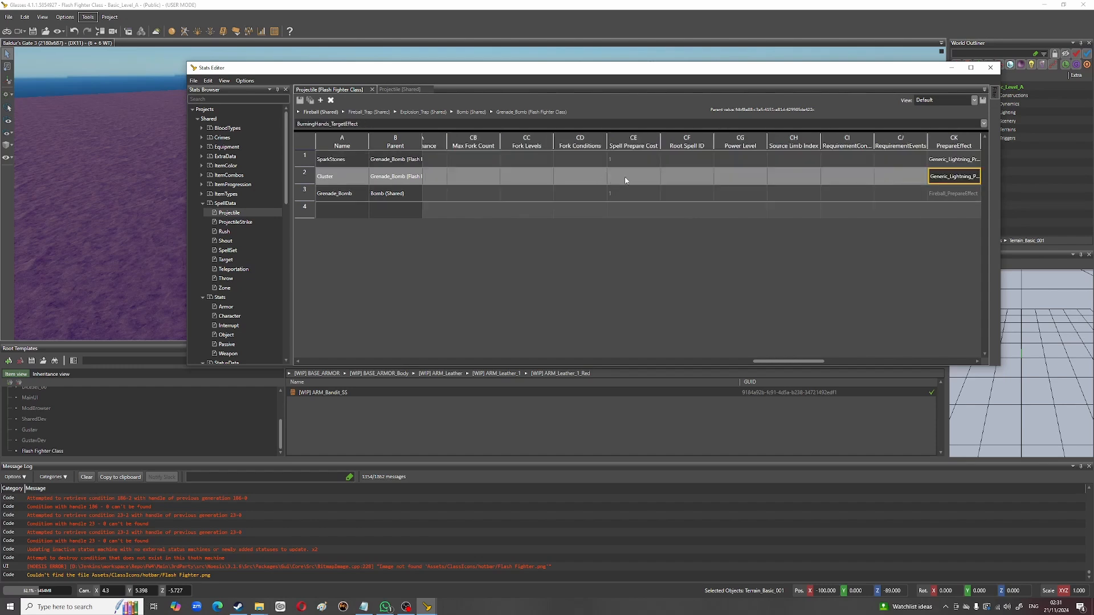
click(937, 161)
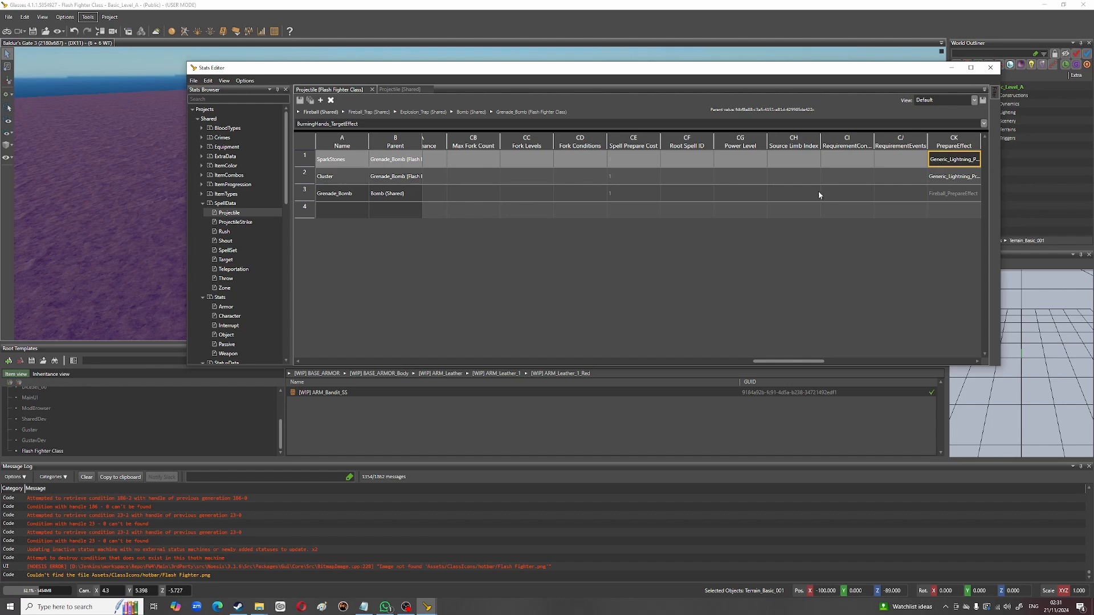
double_click(358, 125)
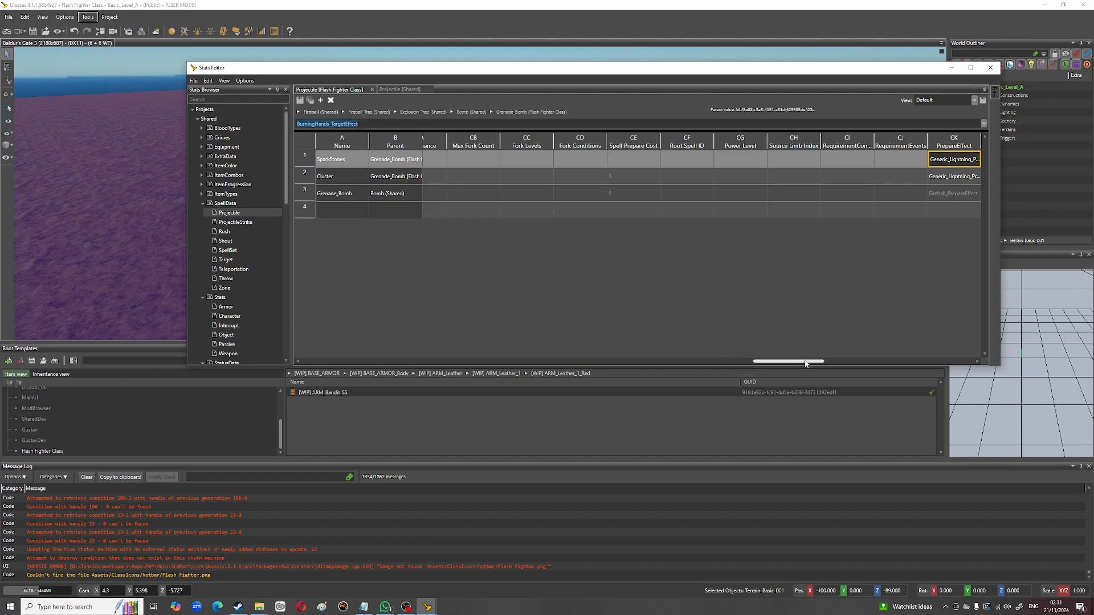
drag(805, 362, 842, 366)
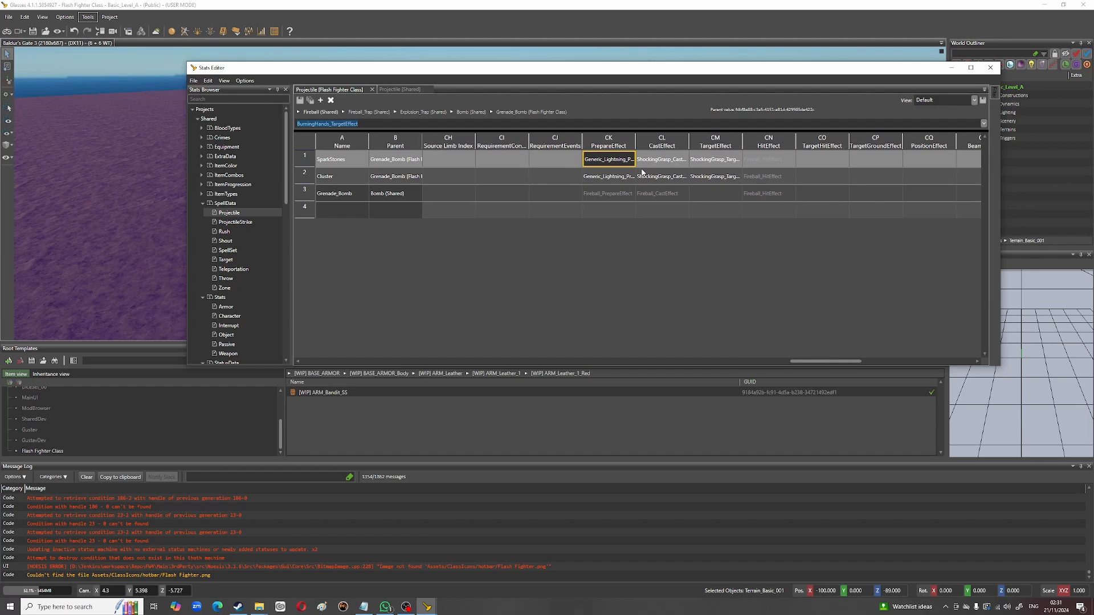
Step: Inspect the SparkStones projectile's PrepareEffect, CastEffect, TargetEffect, HitEffect and DamageType values in the Flash Fighter Class table
double_click(624, 162)
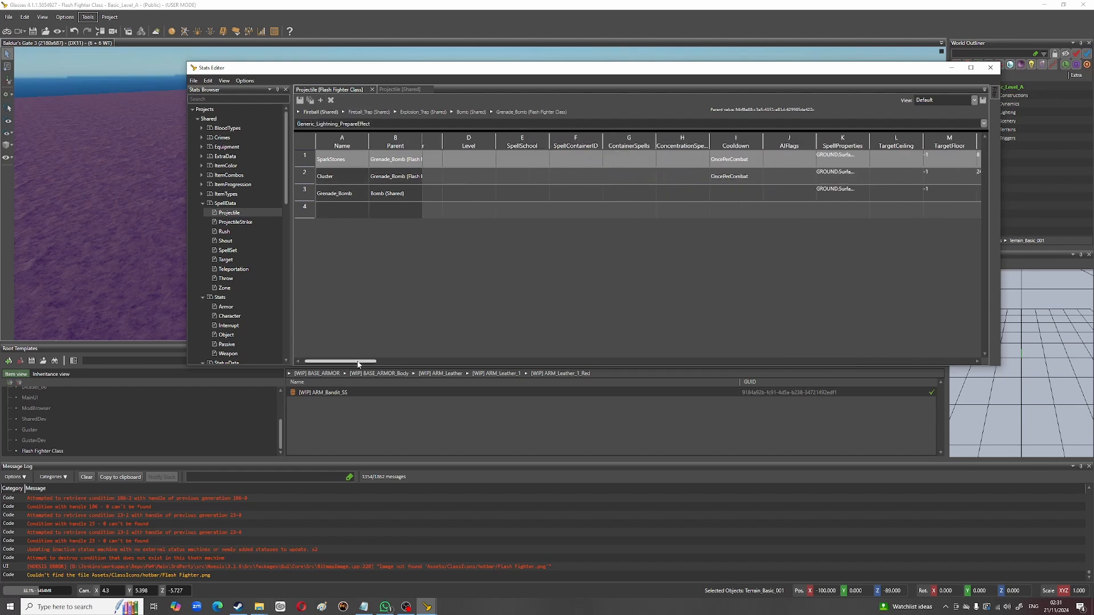
drag(367, 363, 843, 366)
click(650, 160)
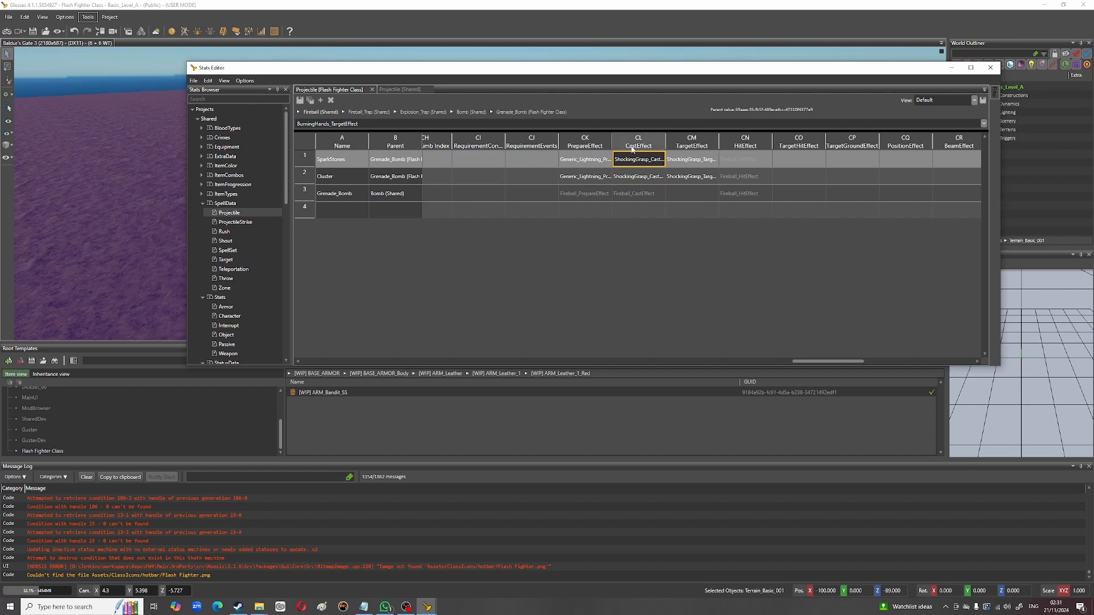
click(708, 164)
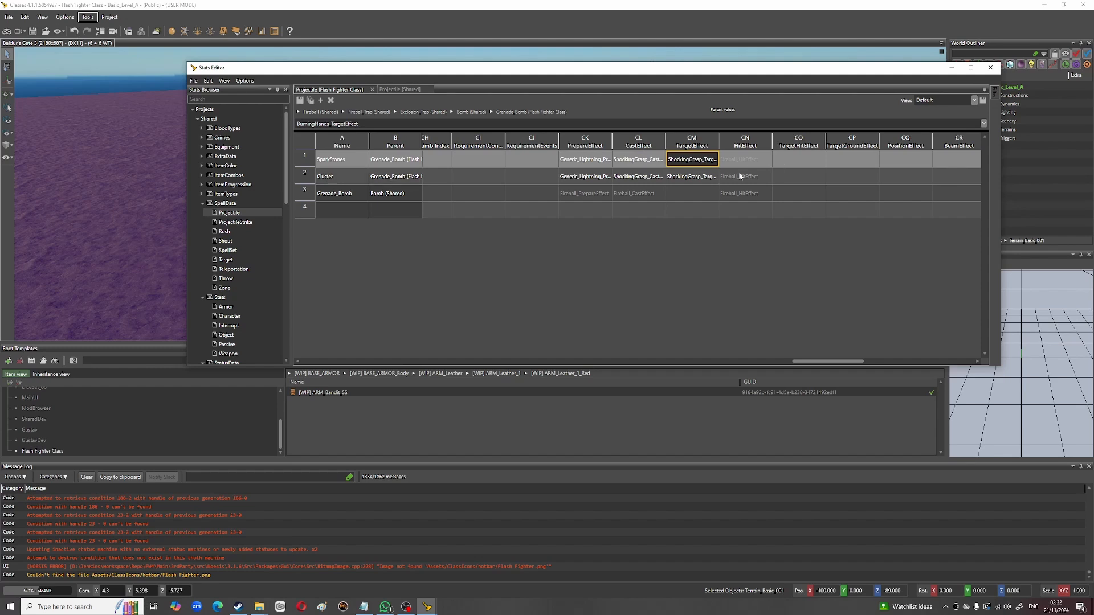
click(749, 160)
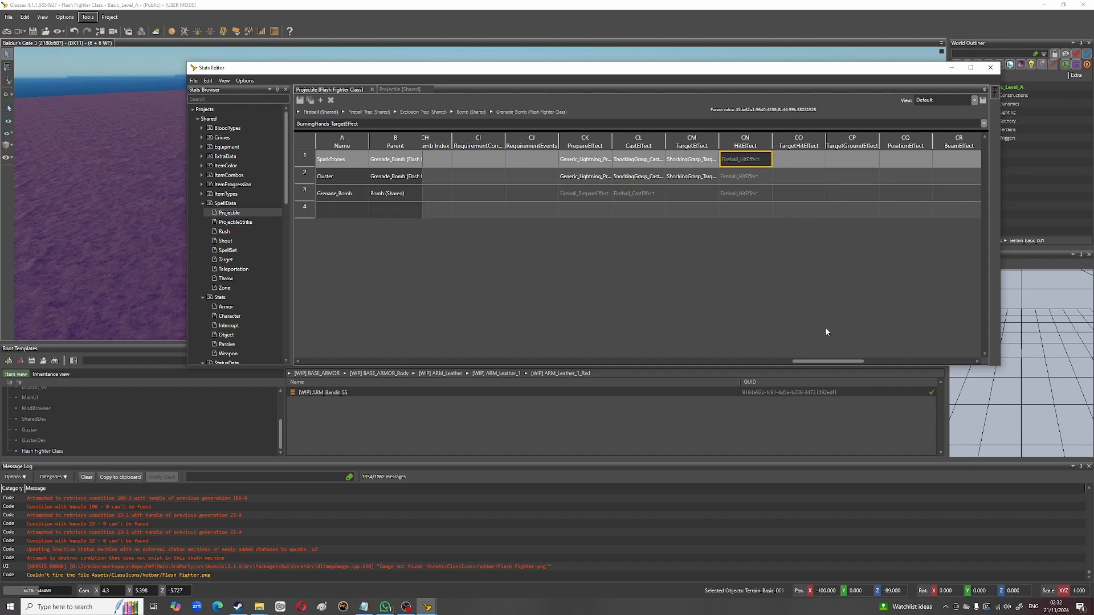
drag(828, 361, 915, 368)
click(615, 162)
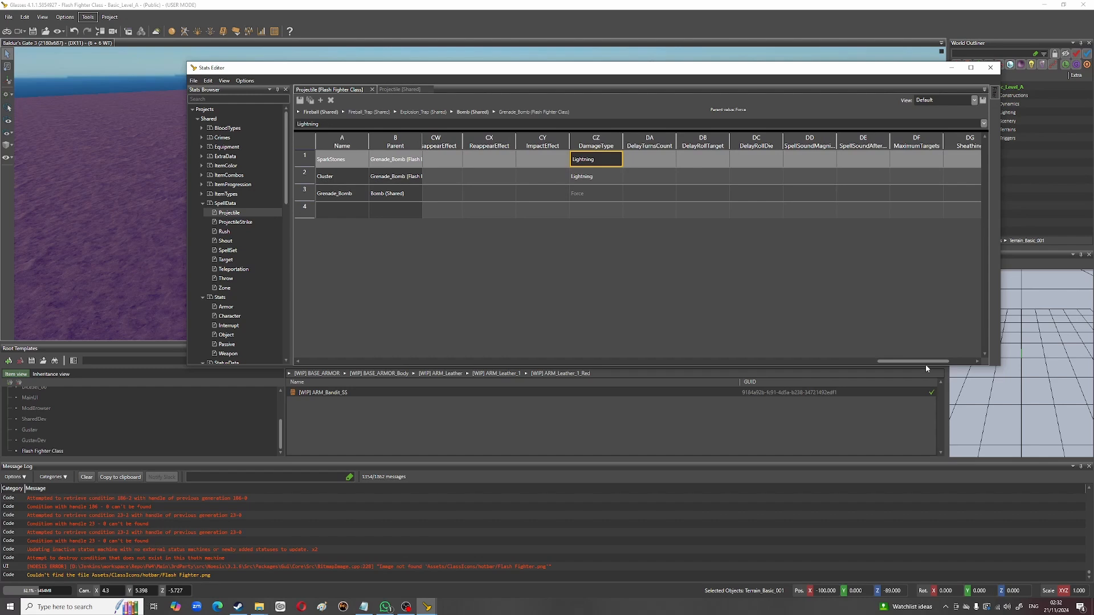
Step: Review the SparkStones projectile's targeting columns and inspect the full SpellSuccess expression
drag(907, 363, 355, 373)
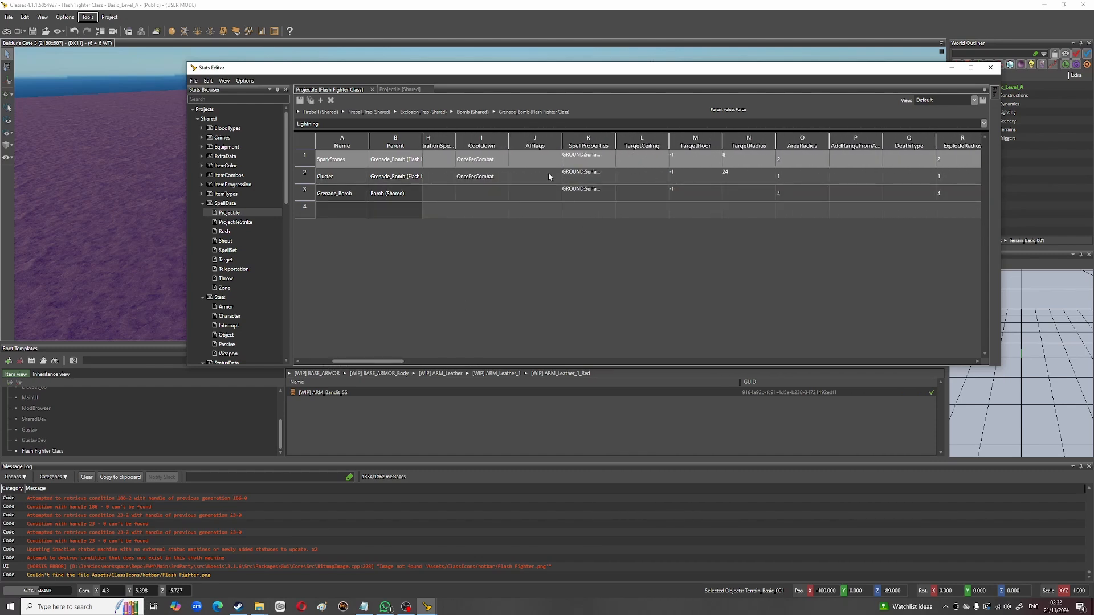
drag(386, 362, 472, 369)
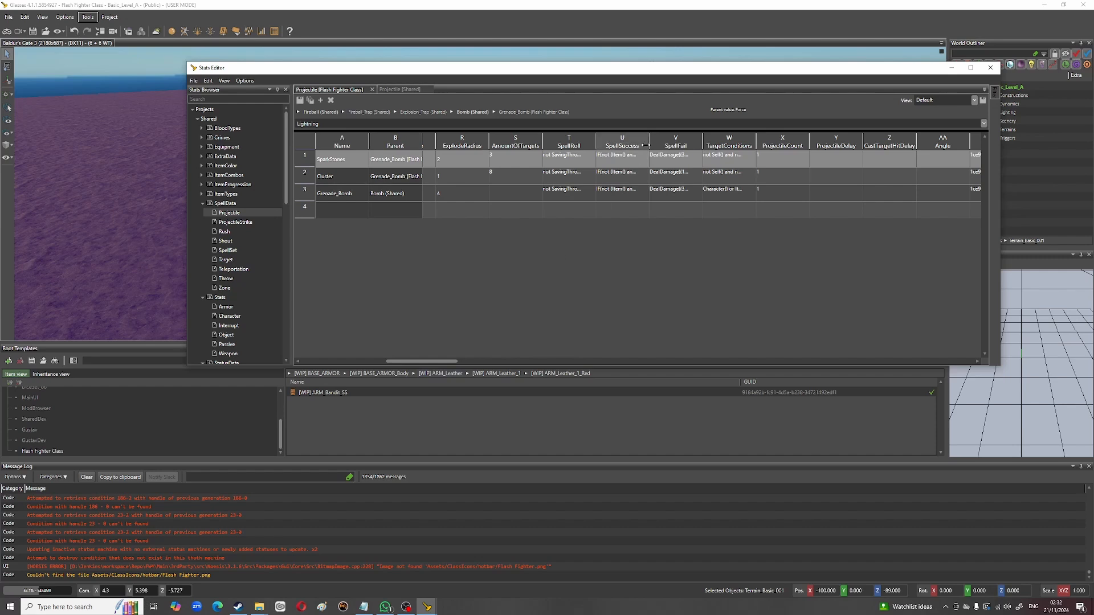
click(617, 160)
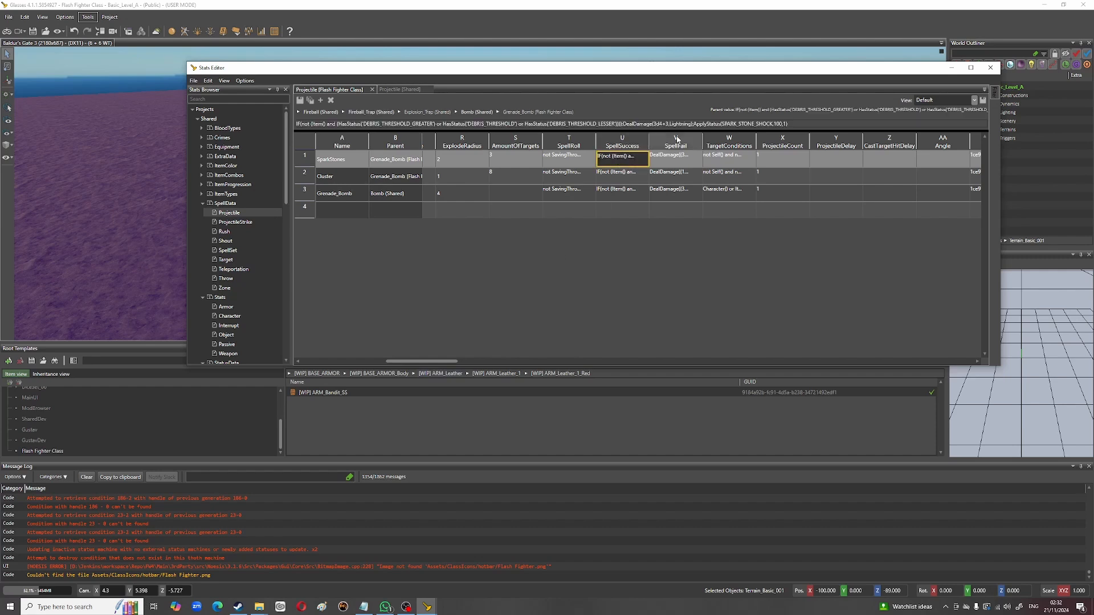
click(735, 125)
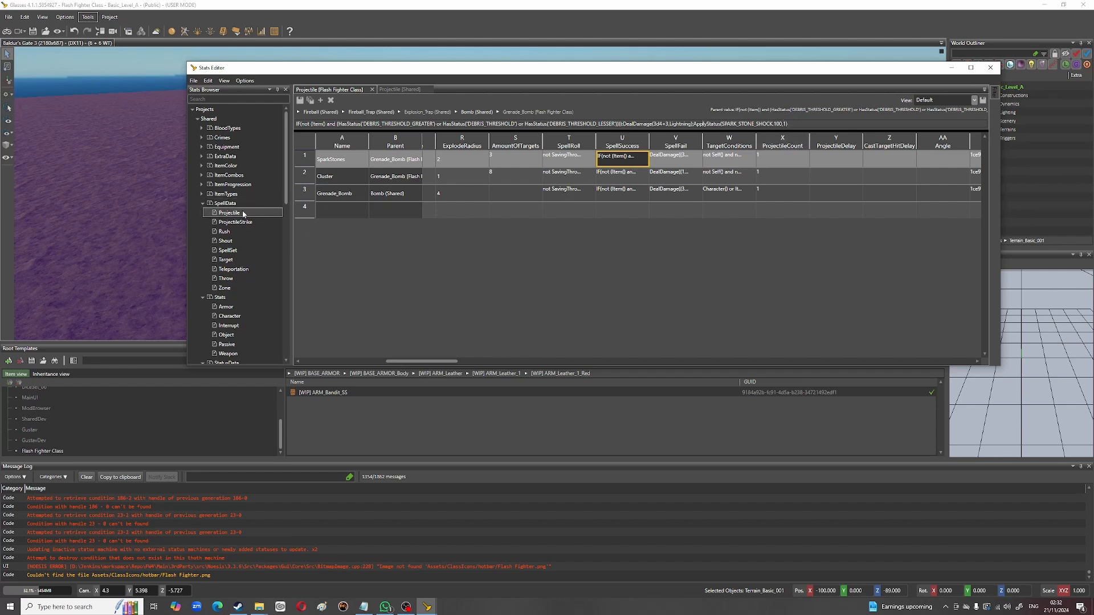
Step: Open the Flash Fighter Class Status_BOOST table and inspect the name and parent of the SPARK_STONE_SHOCK status
drag(286, 161, 289, 212)
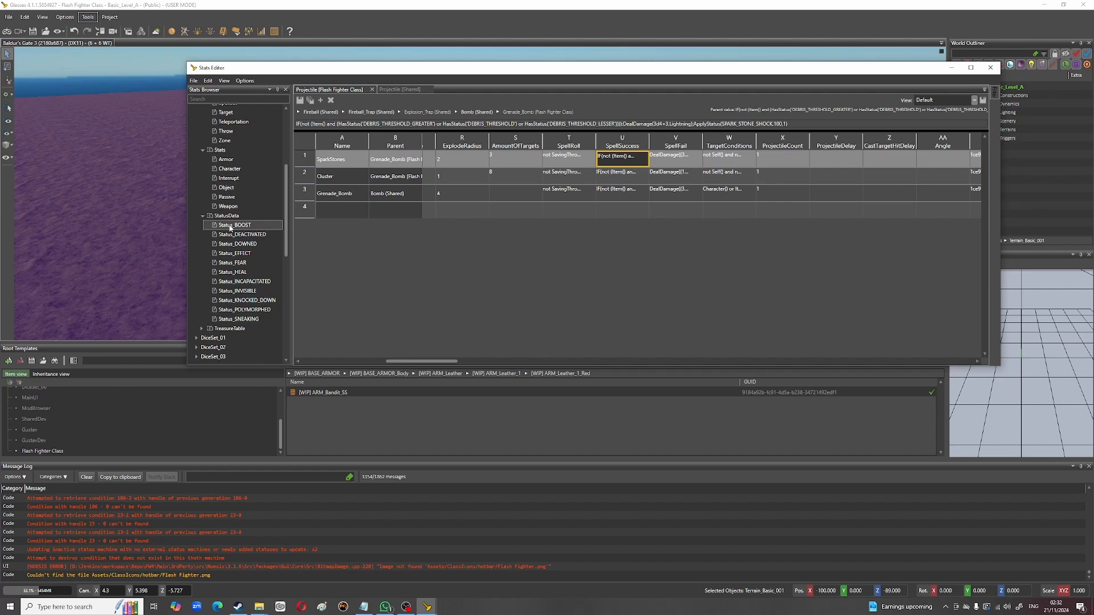
drag(287, 168, 297, 362)
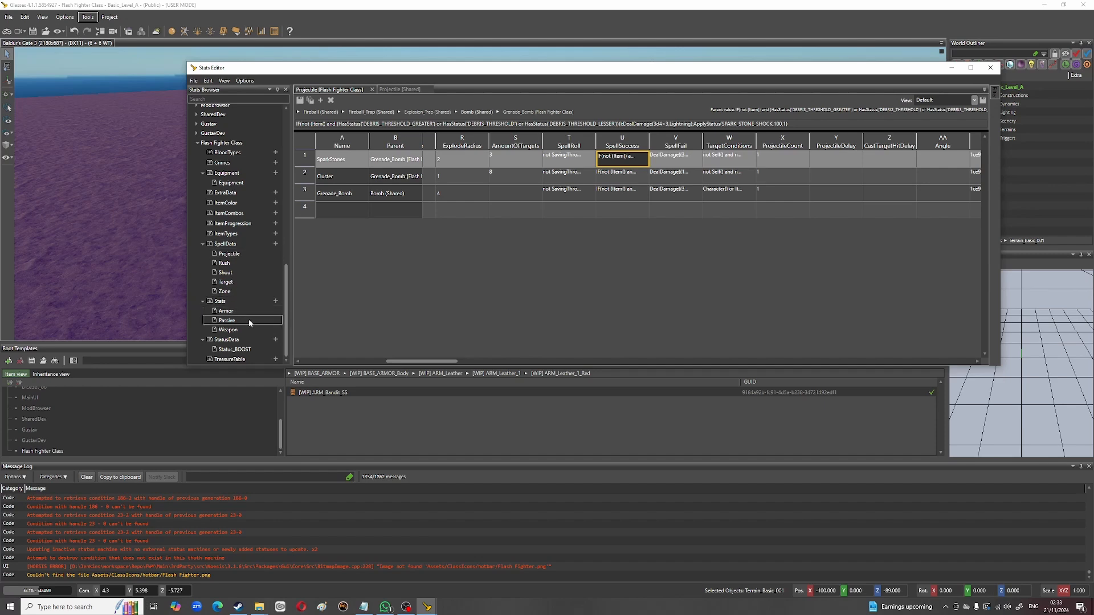
double_click(232, 350)
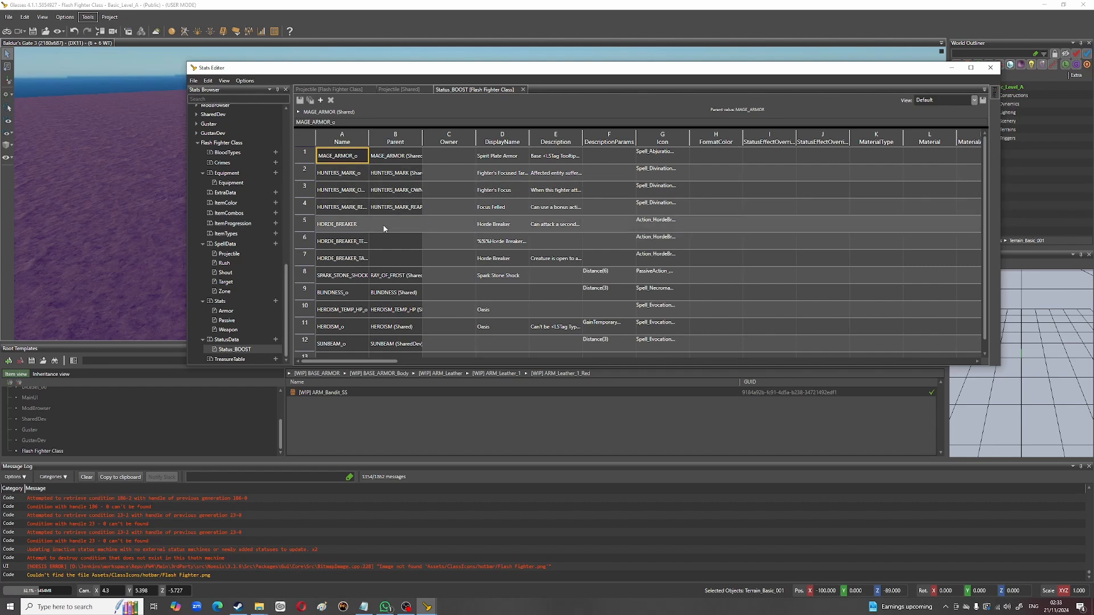
scroll(384, 229, down, 1)
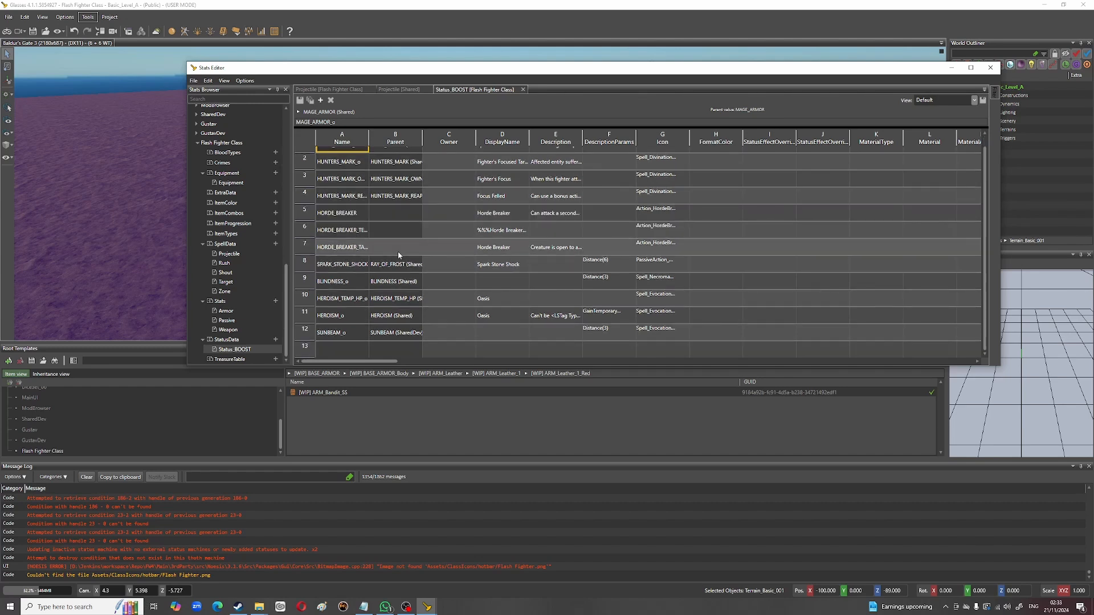
click(349, 266)
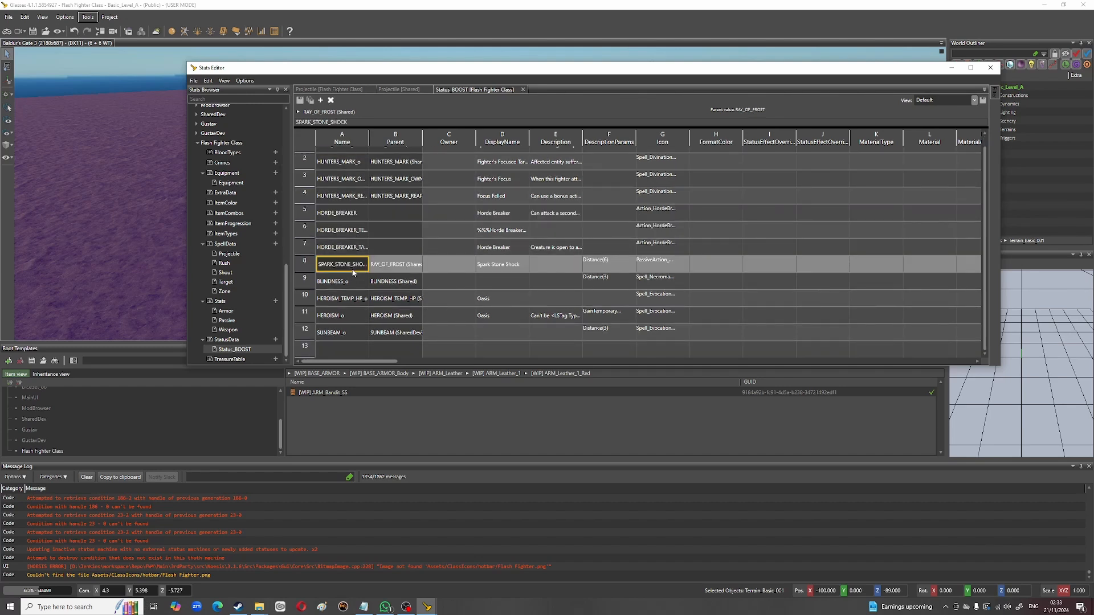
click(398, 265)
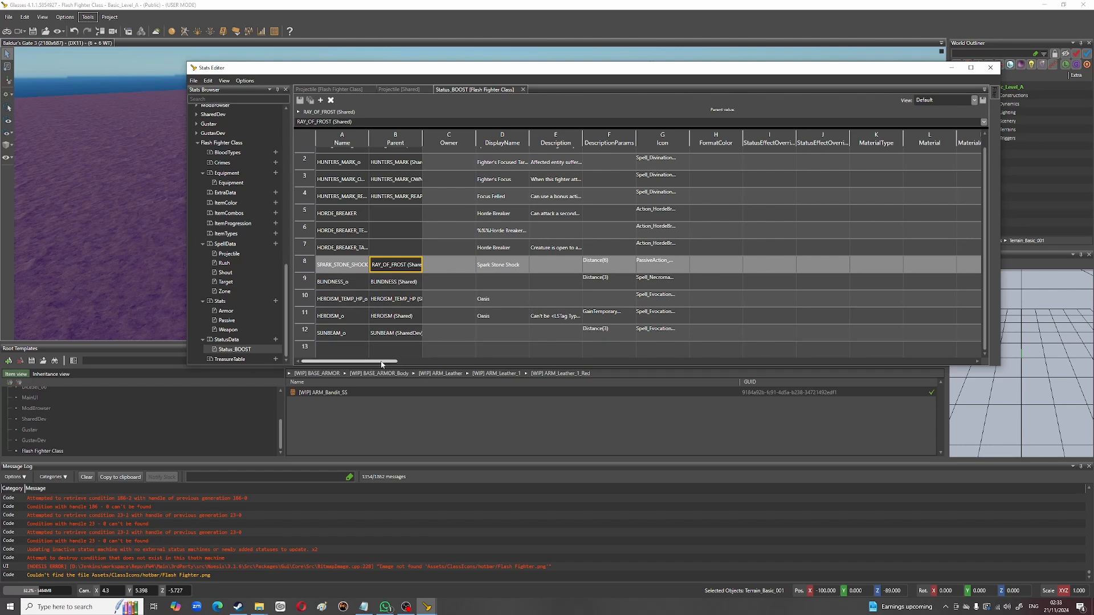
Step: Inspect the Icon, SoundLoop and SoundStop values of the SPARK_STONE_SHOCK status
drag(383, 363, 408, 363)
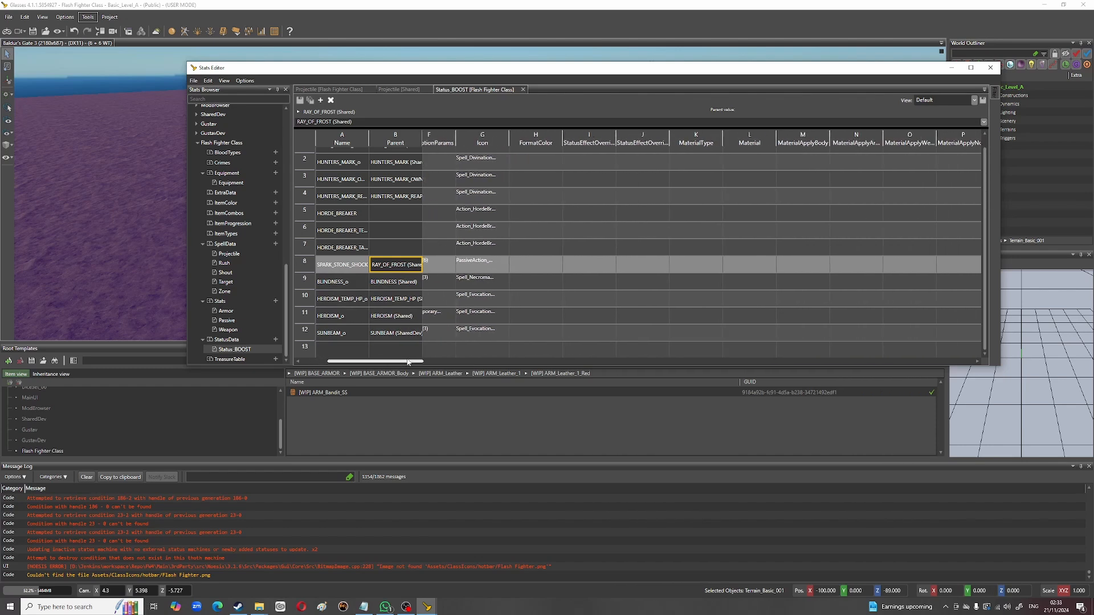
click(483, 265)
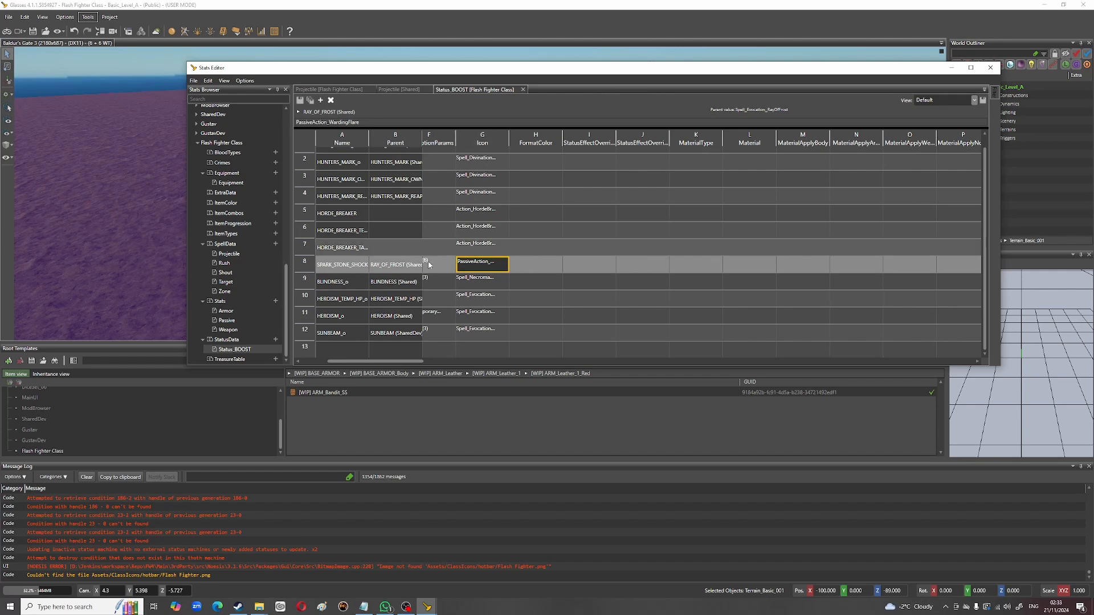
drag(402, 362, 497, 368)
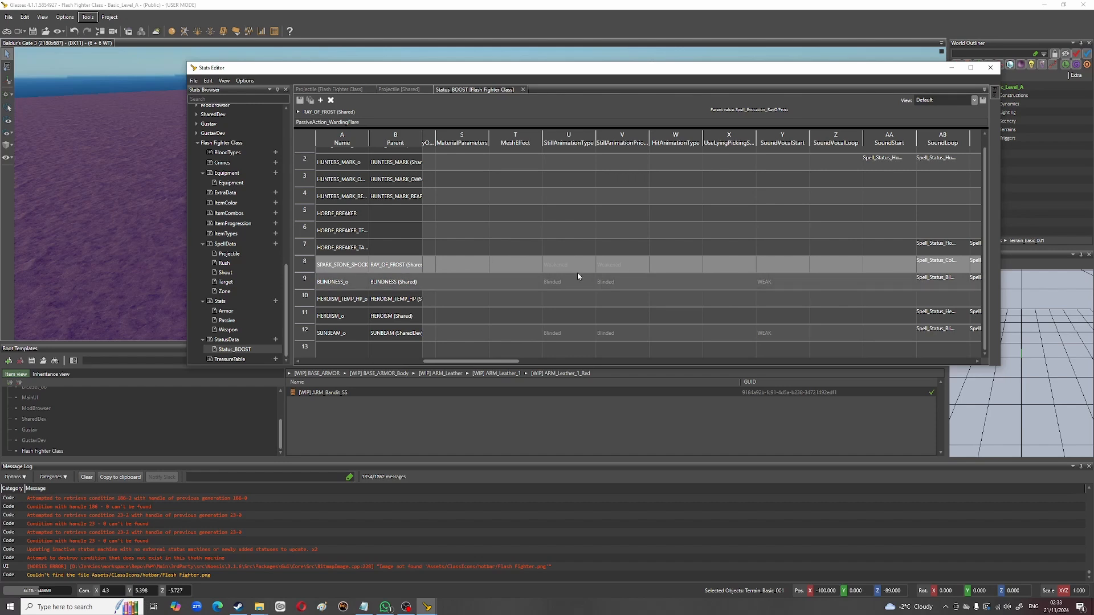
drag(463, 360, 530, 365)
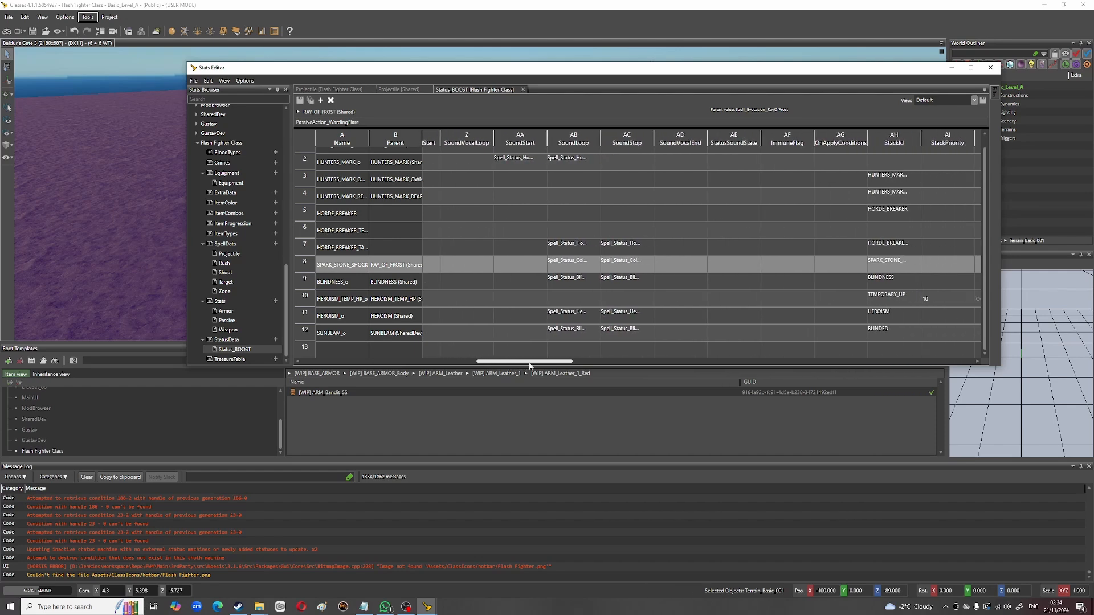
click(571, 264)
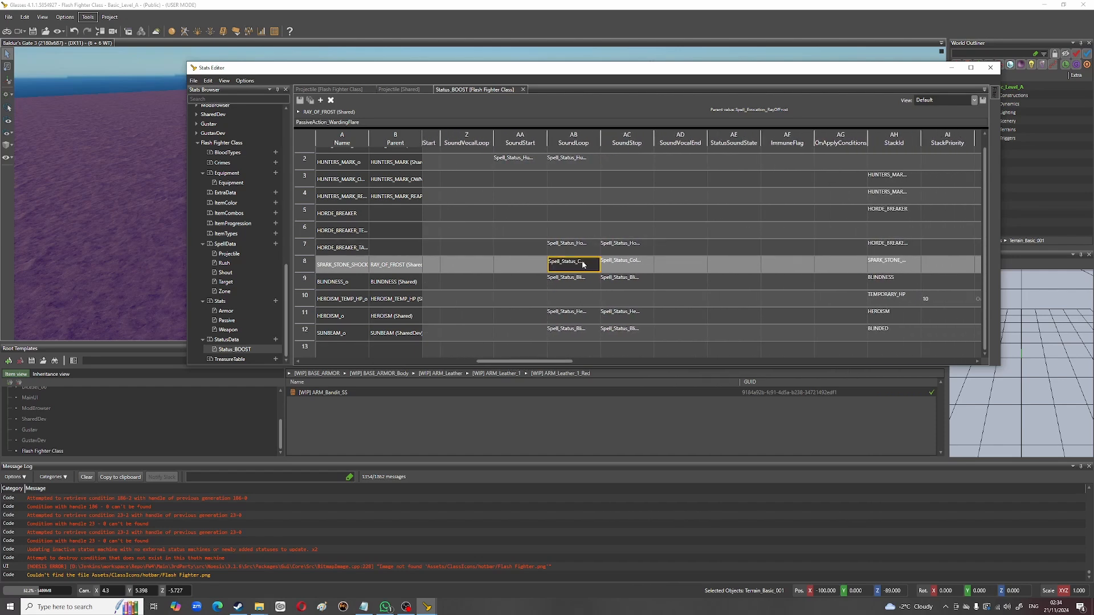
click(615, 264)
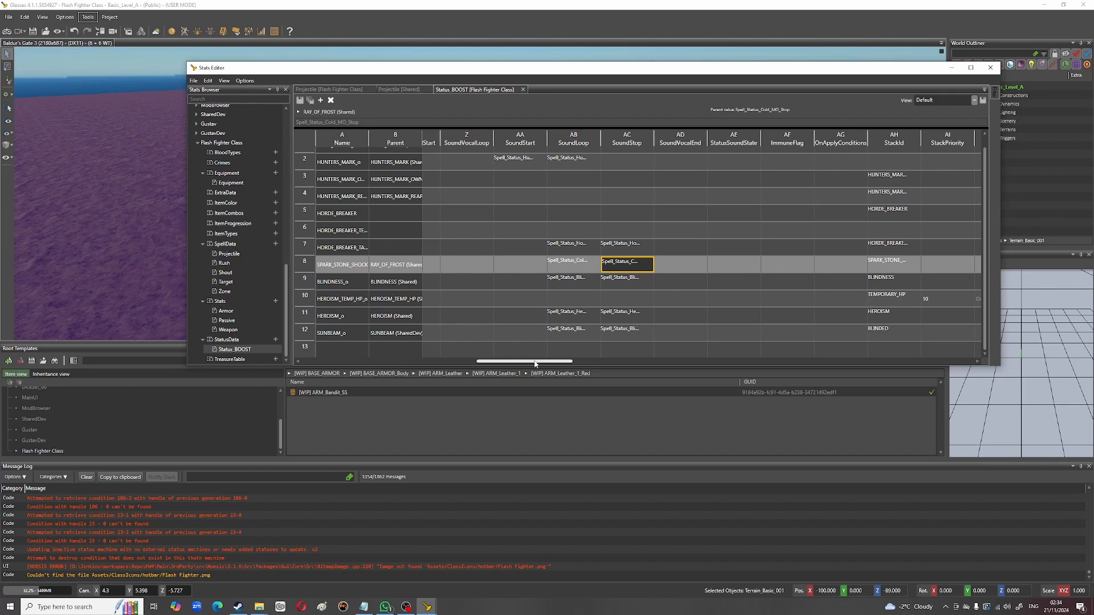
Step: Inspect the StackId and Boosts values of the SPARK_STONE_SHOCK status
drag(536, 363, 586, 364)
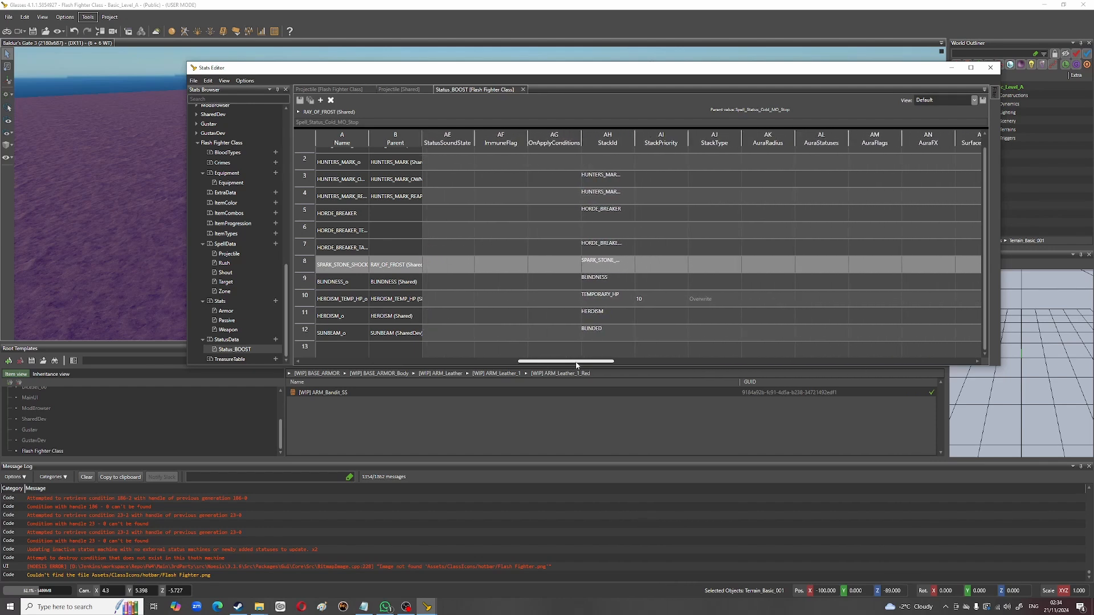
click(606, 263)
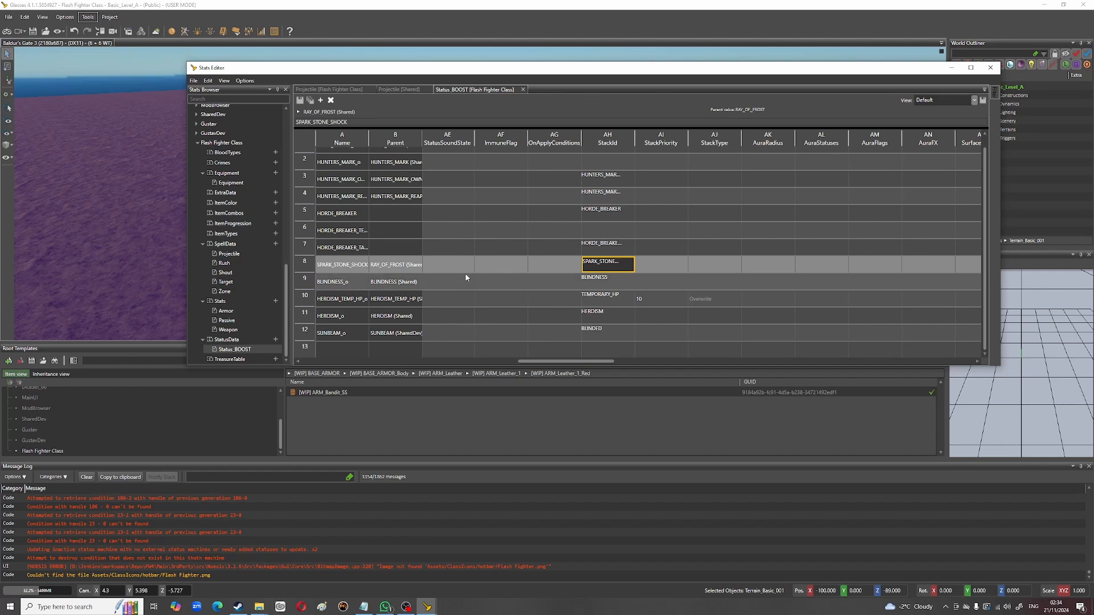
drag(569, 366, 709, 363)
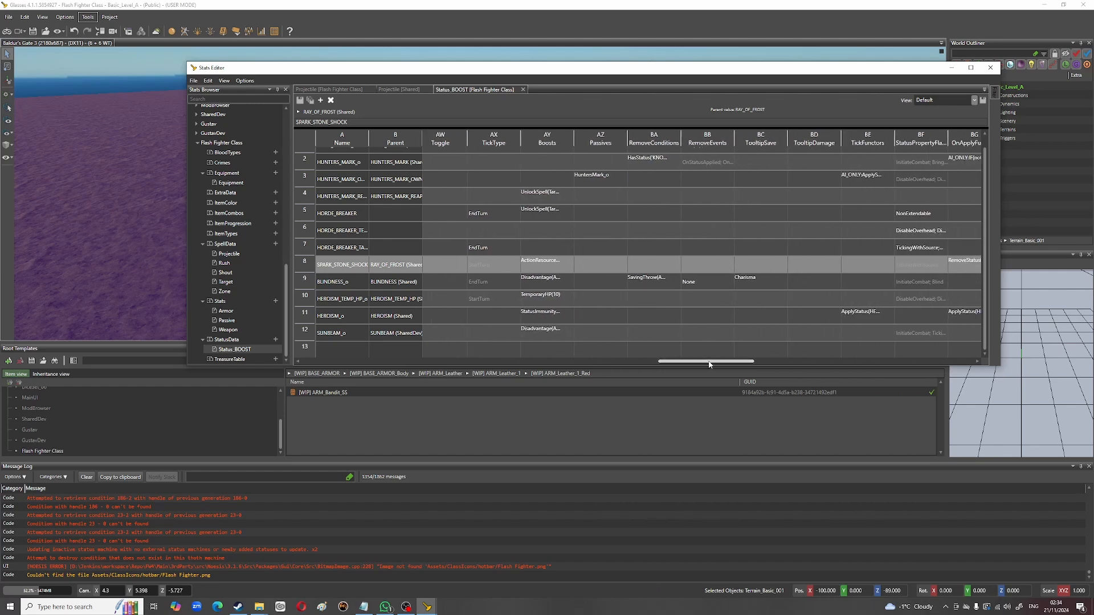
click(556, 267)
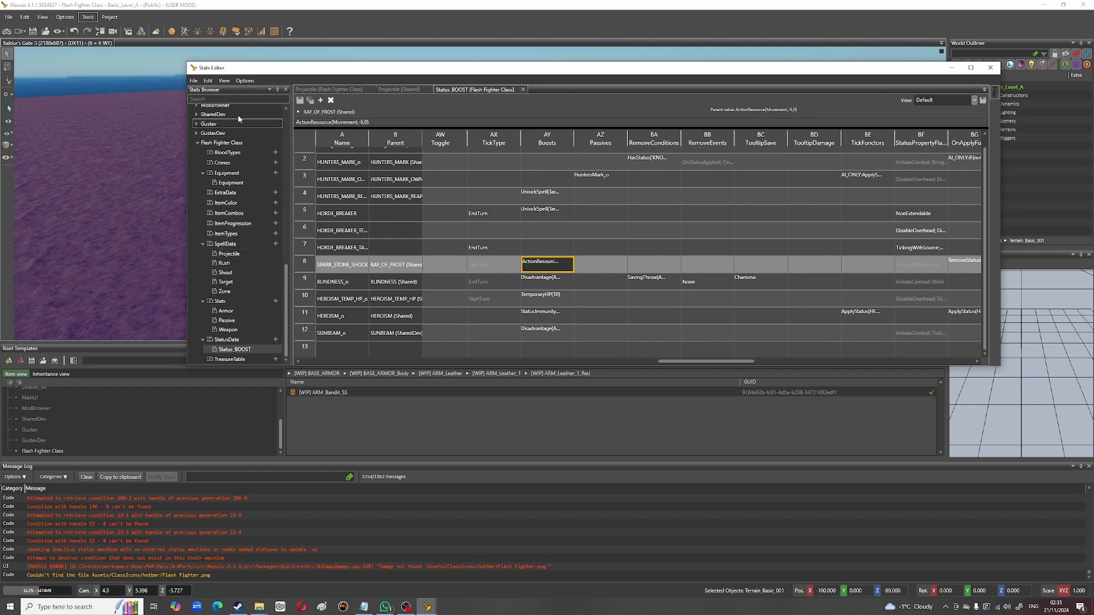
scroll(235, 119, up, 1)
scroll(246, 137, down, 1)
Step: Inspect the status property flags and OnApplyFunctors values of the SPARK_STONE_SHOCK status
drag(710, 362, 757, 363)
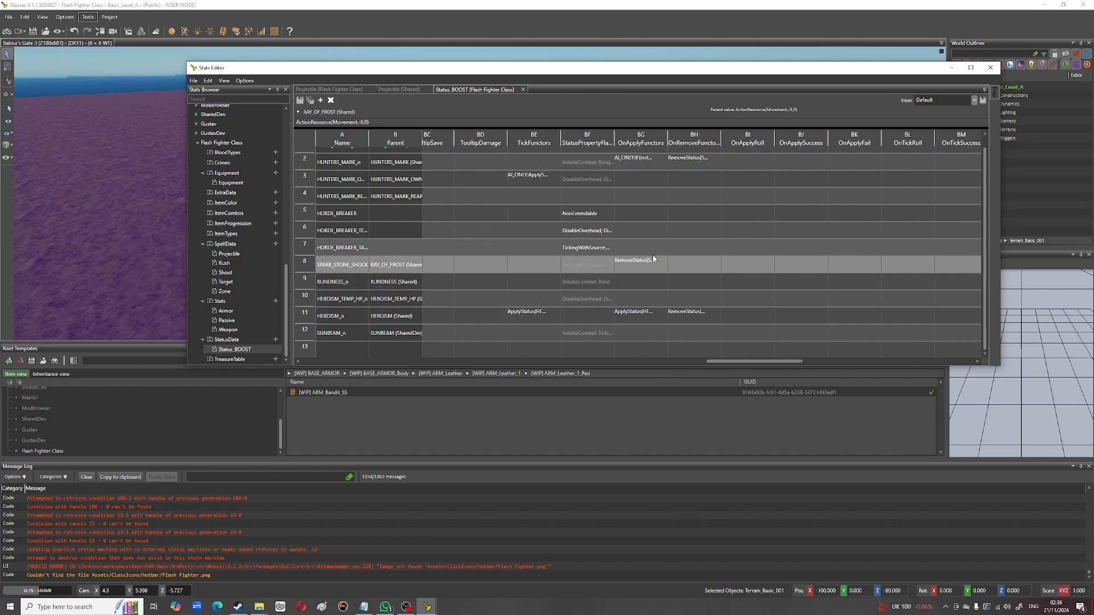
click(600, 267)
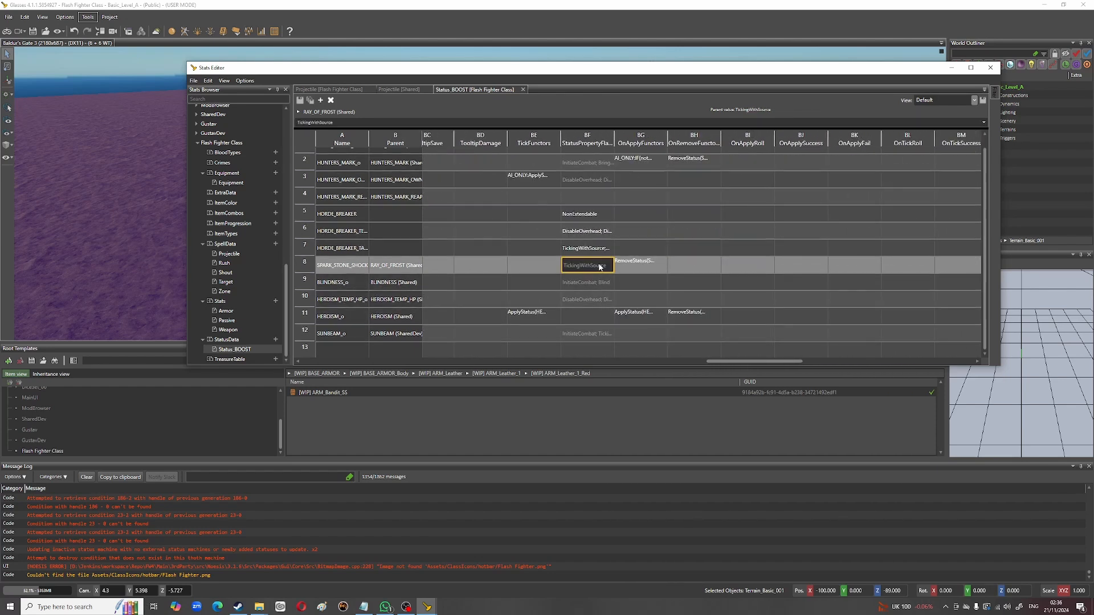
click(631, 272)
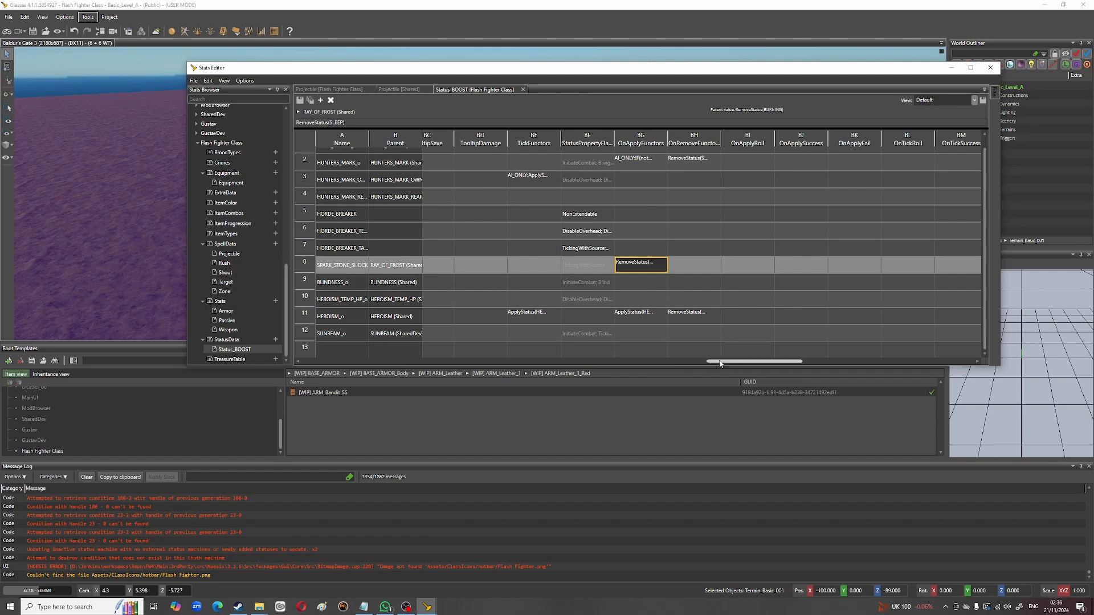
Step: Open the Flash Fighter Class Shout and Target spell tables
drag(721, 363, 284, 372)
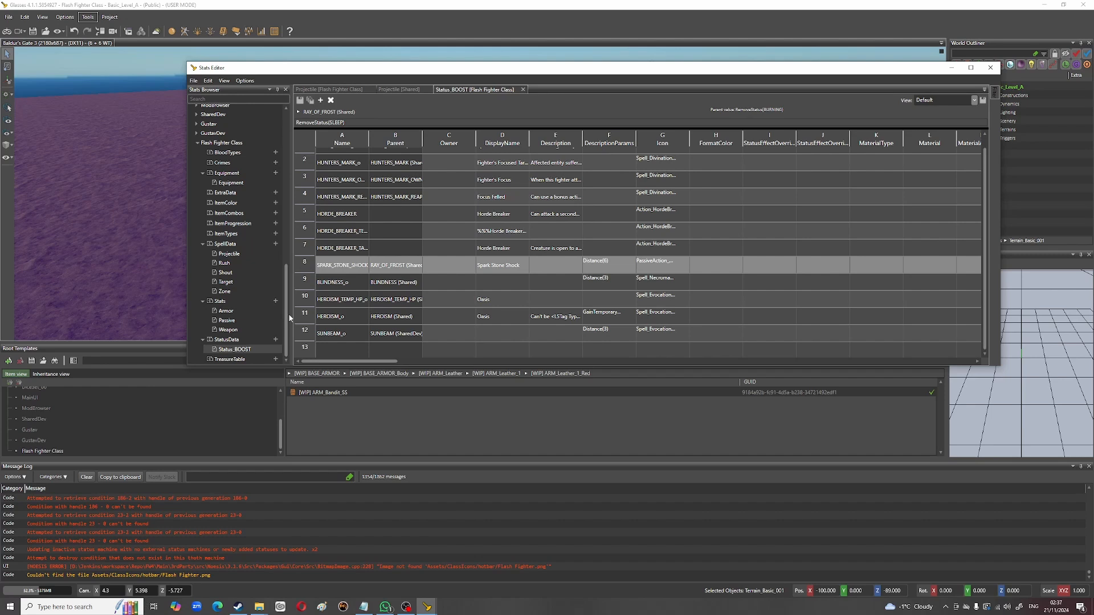
double_click(241, 272)
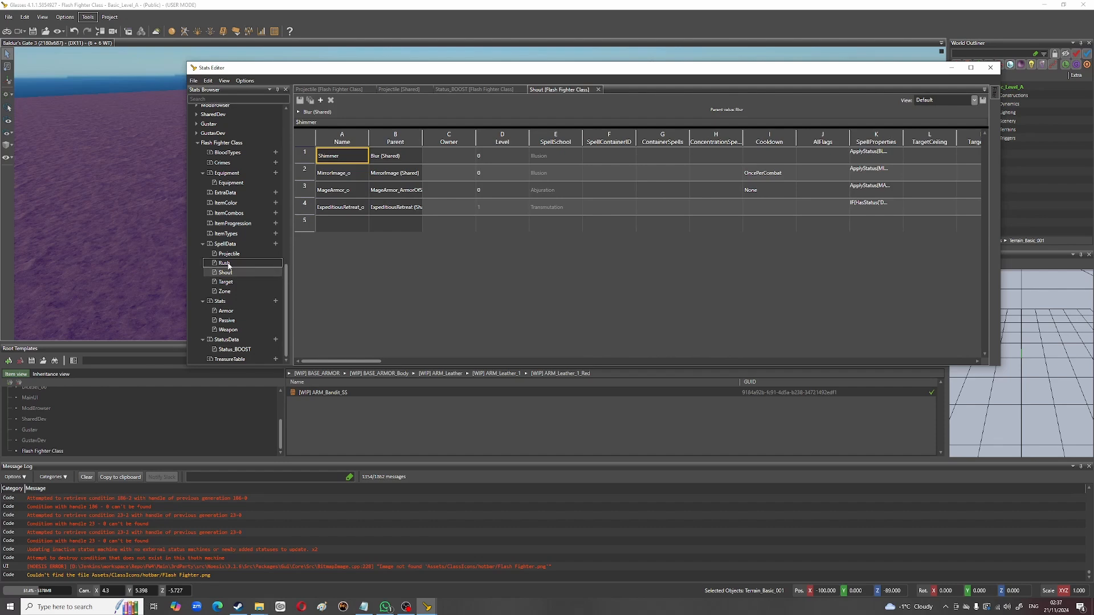
click(239, 283)
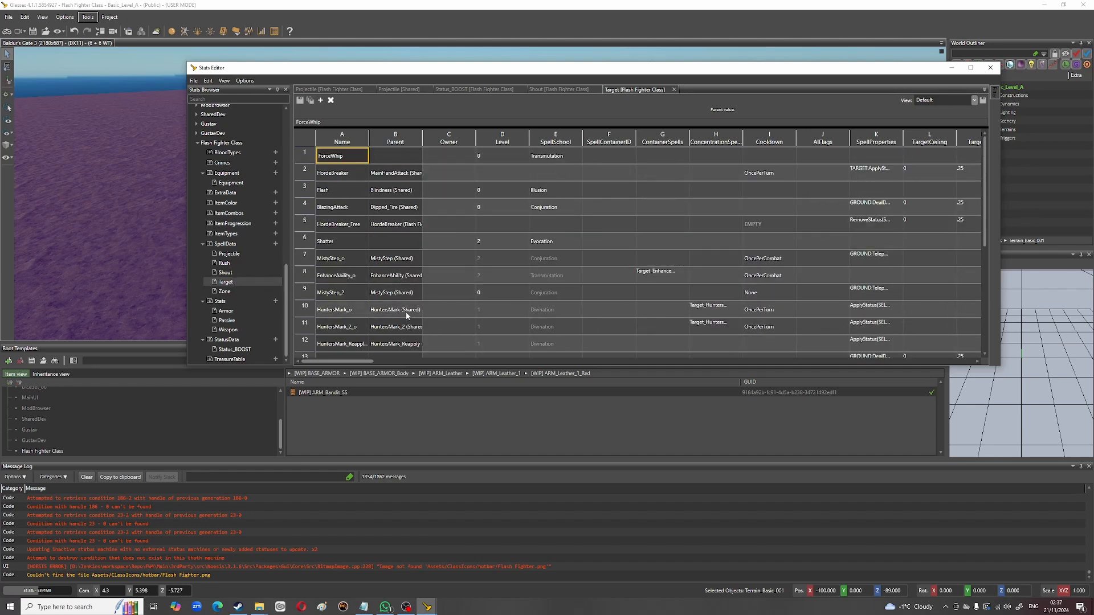
Step: Examine the EnhanceAbility_o spell and its Owl's Wisdom and Bear's Endurance variants in the Target table
click(356, 277)
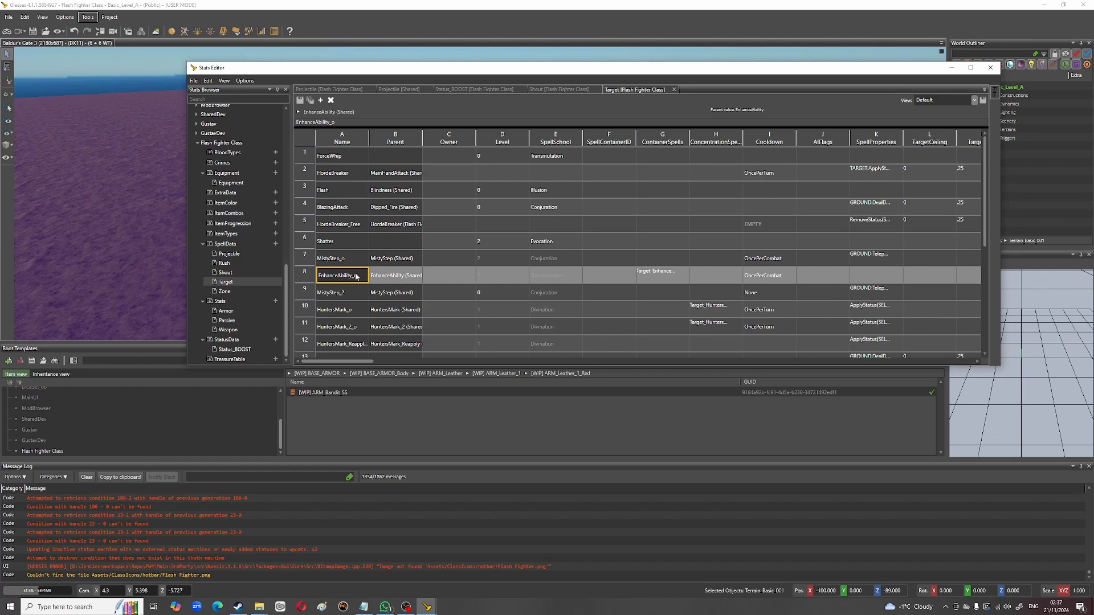
scroll(459, 285, down, 4)
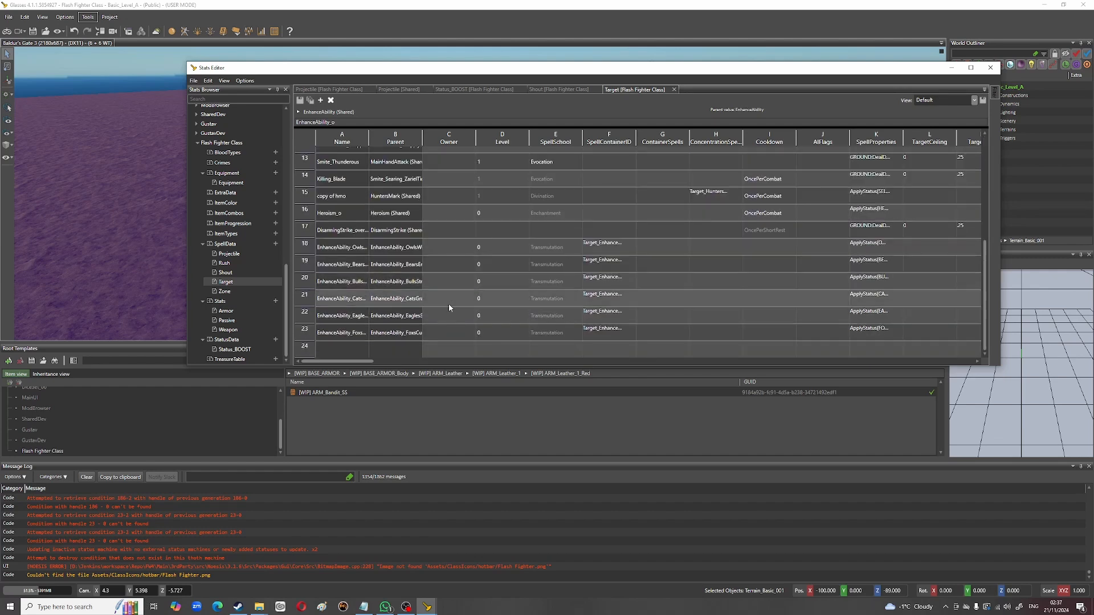
click(349, 248)
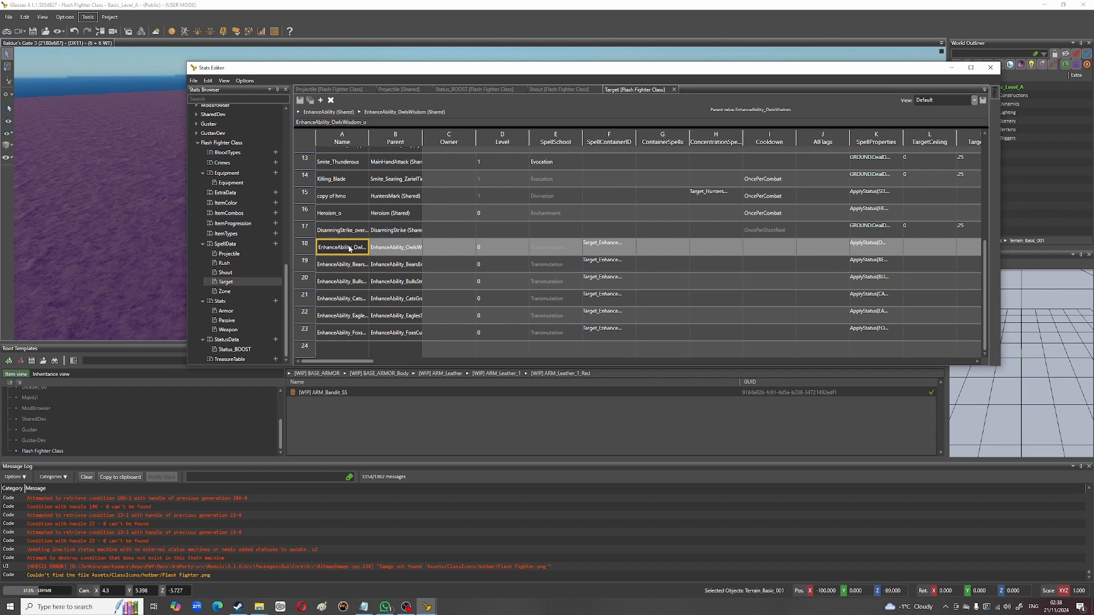
click(344, 264)
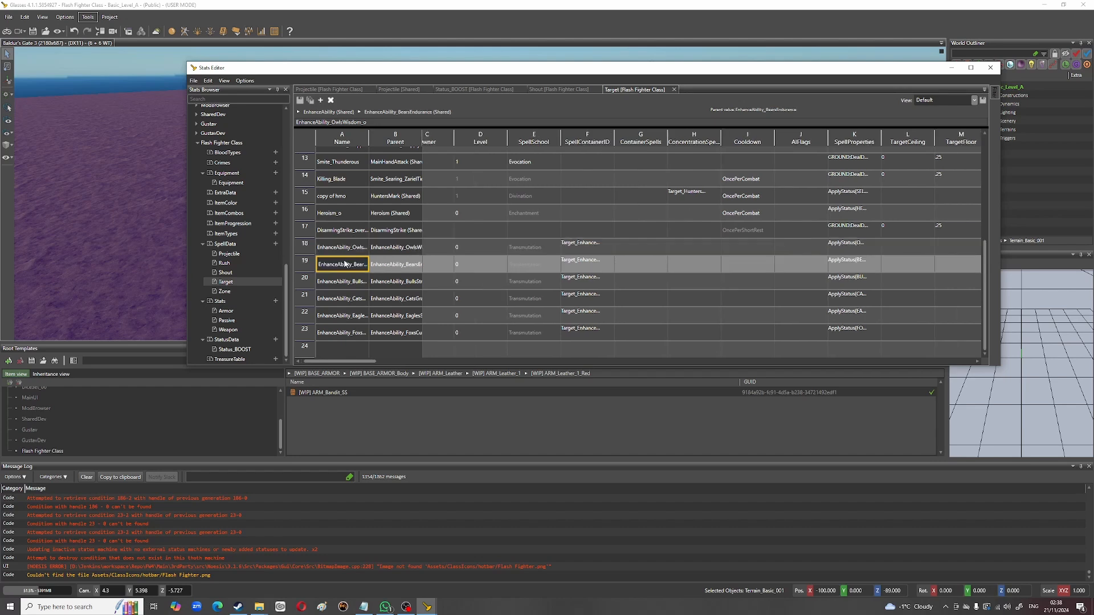
Step: Examine the Bull's Strength and Cat's Grace variants of EnhanceAbility, including the full name and SpellProperties of EnhanceAbility_CatsGrace_o
click(343, 286)
click(343, 300)
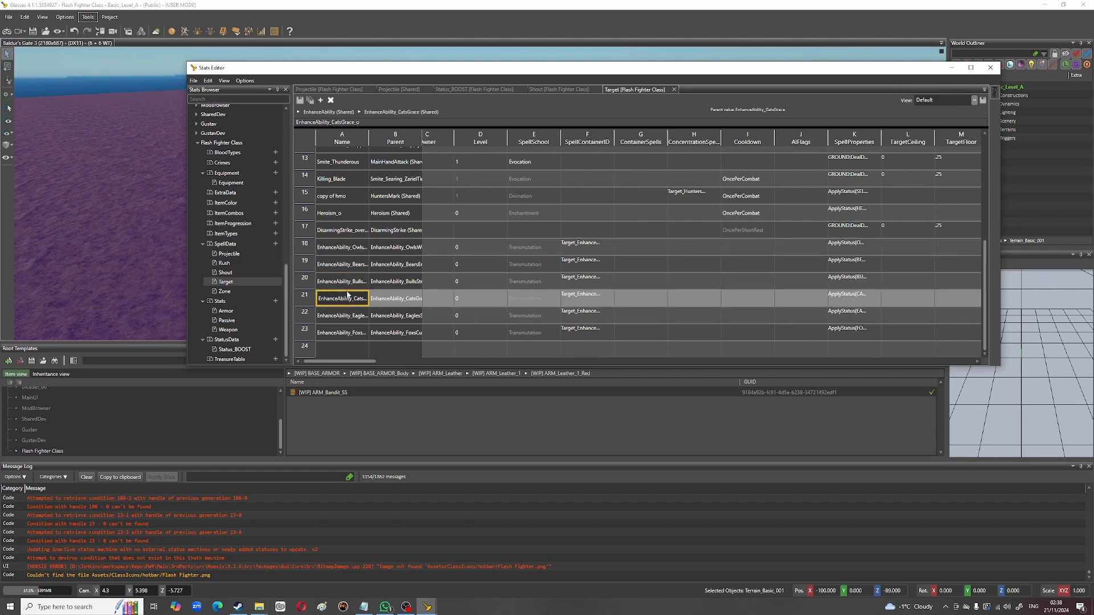
double_click(365, 123)
click(355, 124)
drag(342, 122, 295, 122)
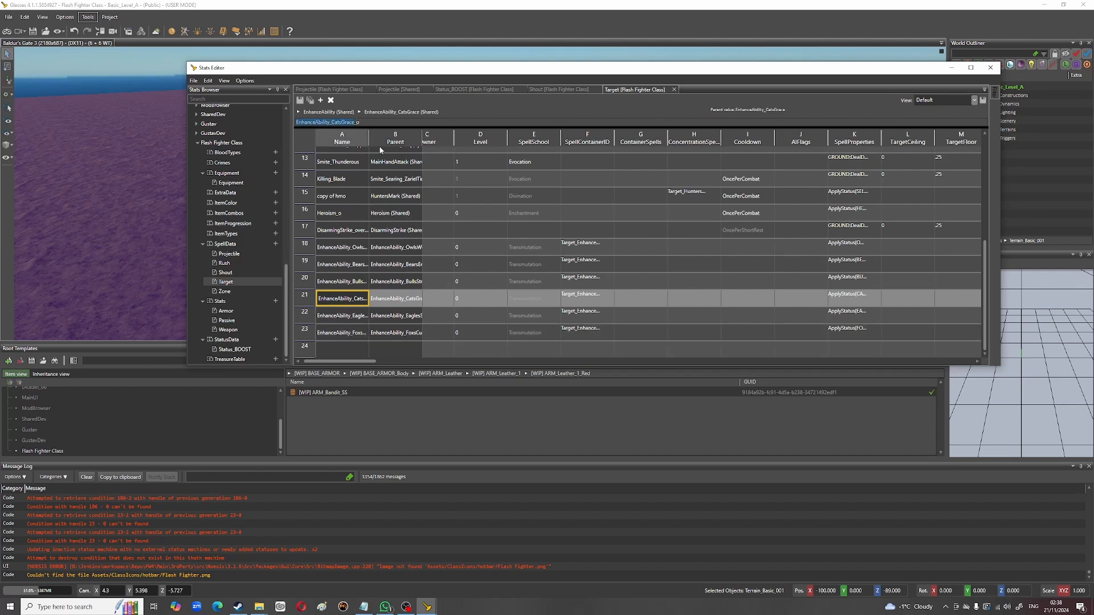
click(357, 122)
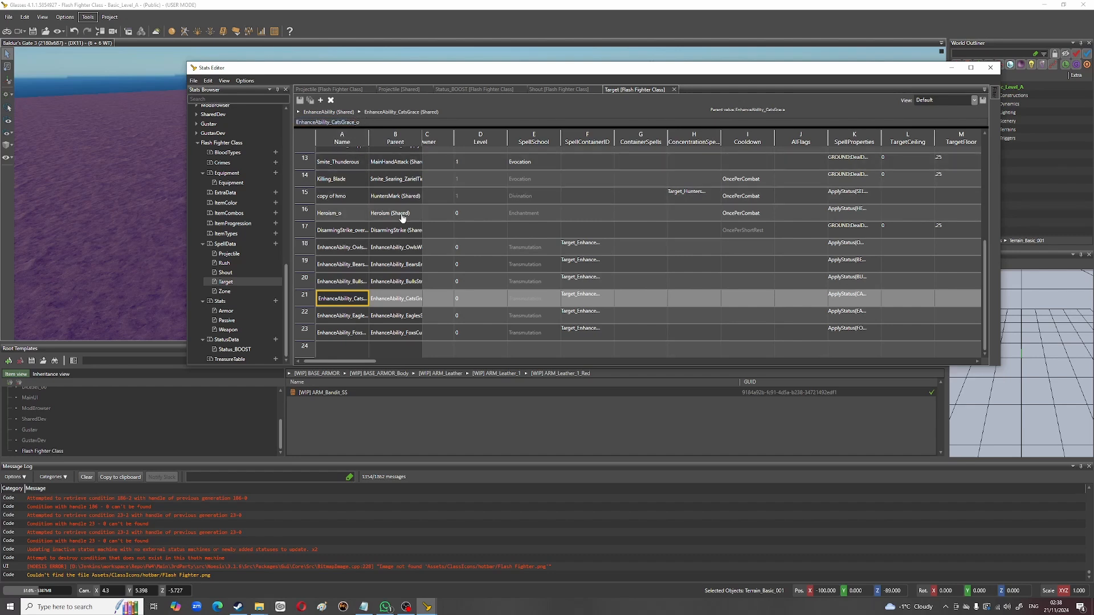
click(857, 300)
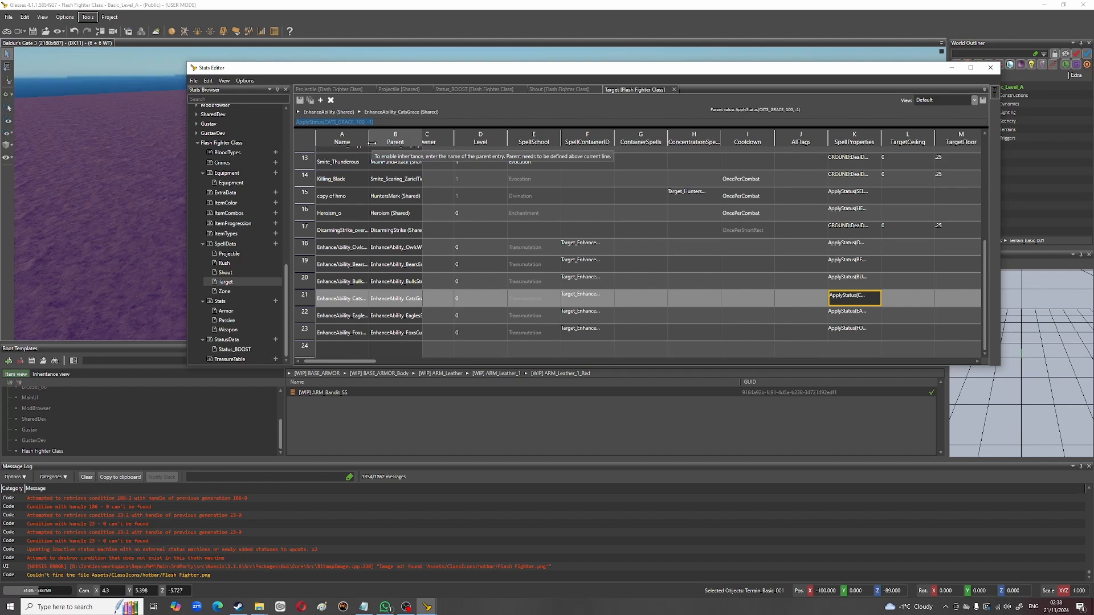
double_click(870, 302)
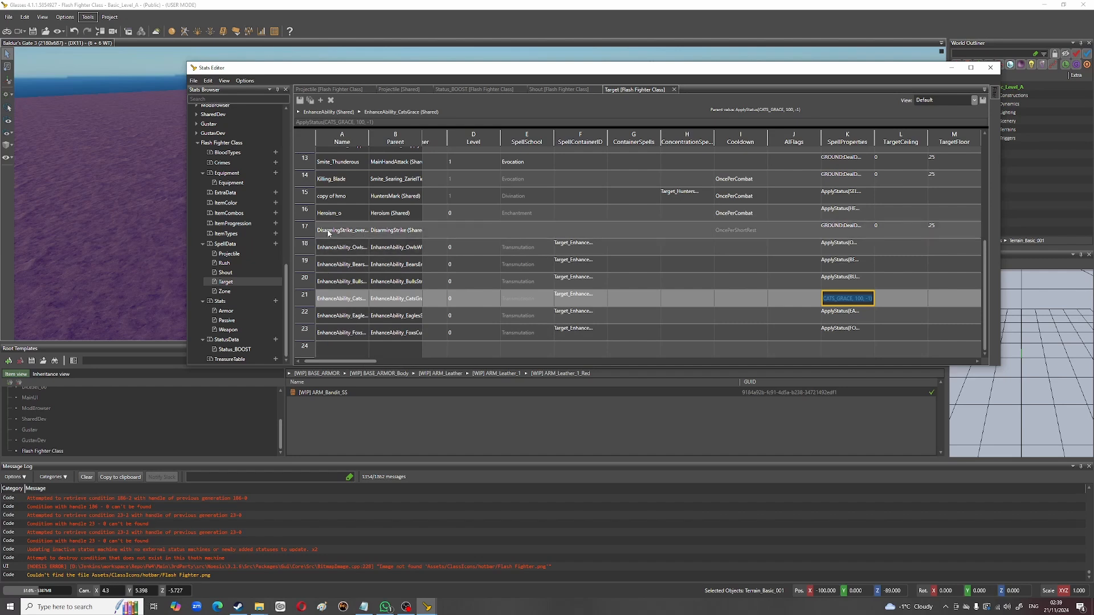
Step: Review the names of all six EnhanceAbility variants, from Owl's Wisdom through Fox's Cunning
click(350, 248)
click(350, 264)
click(350, 283)
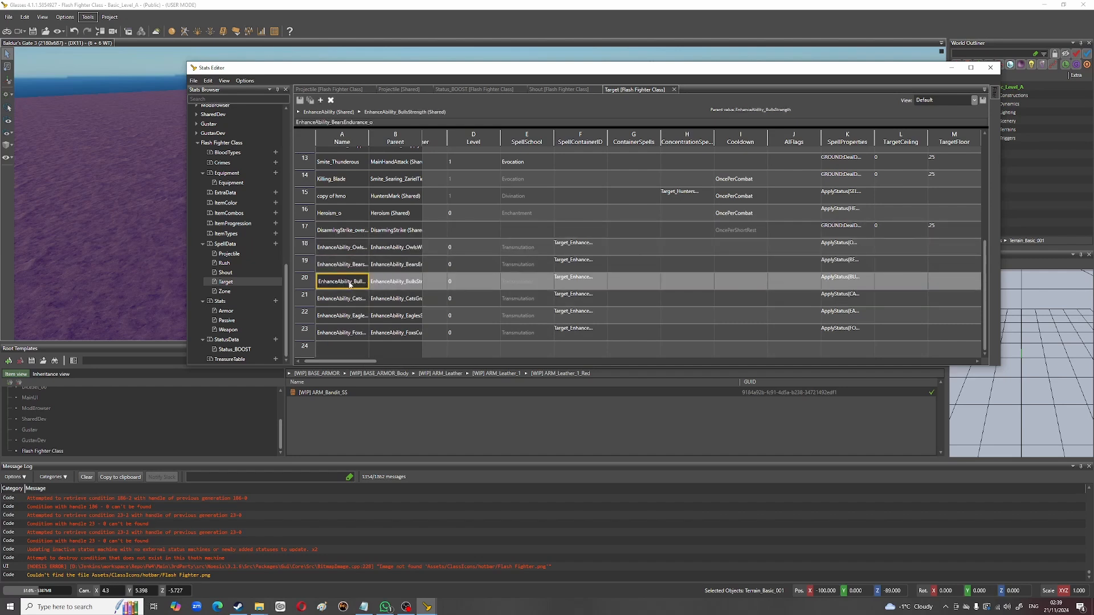
click(350, 301)
click(350, 317)
click(350, 335)
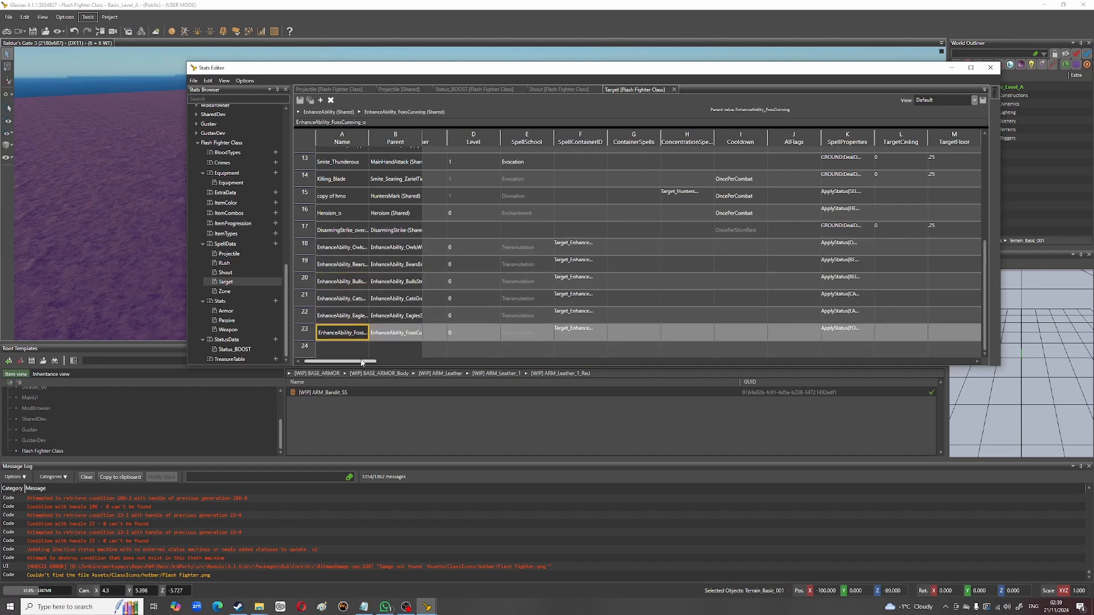
drag(361, 363, 359, 362)
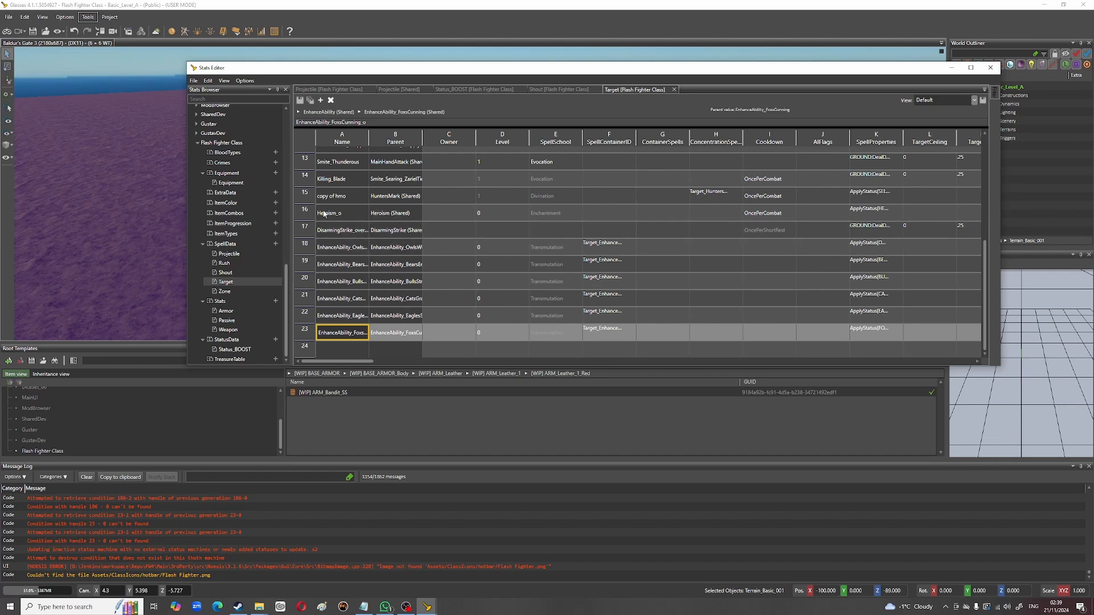
Step: Inspect the full ContainerSpells value of the EnhanceAbility_o spell
scroll(365, 221, up, 3)
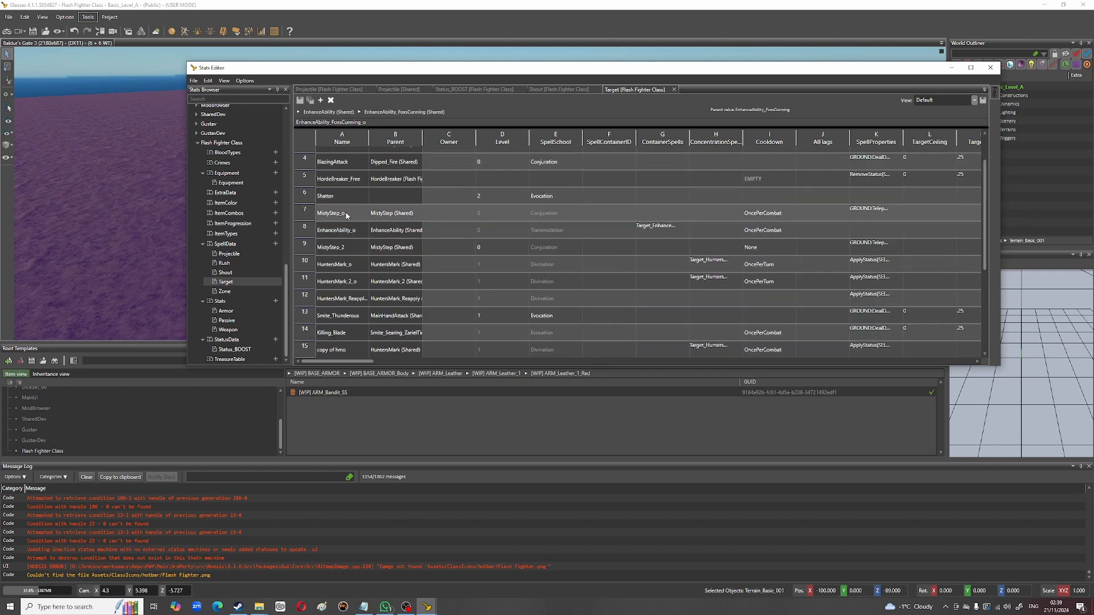
click(352, 228)
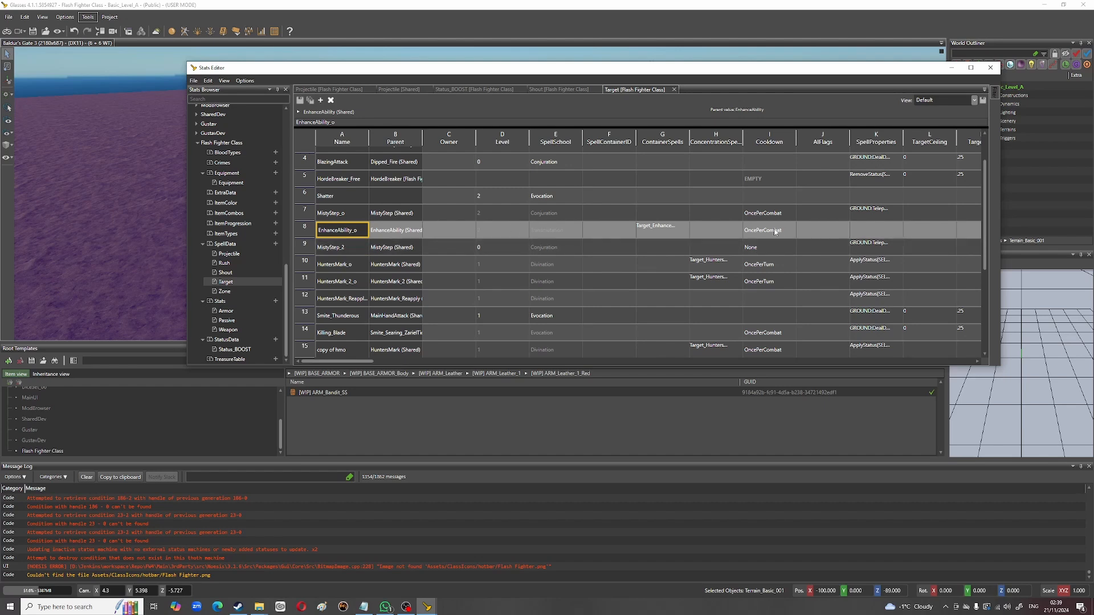
click(664, 230)
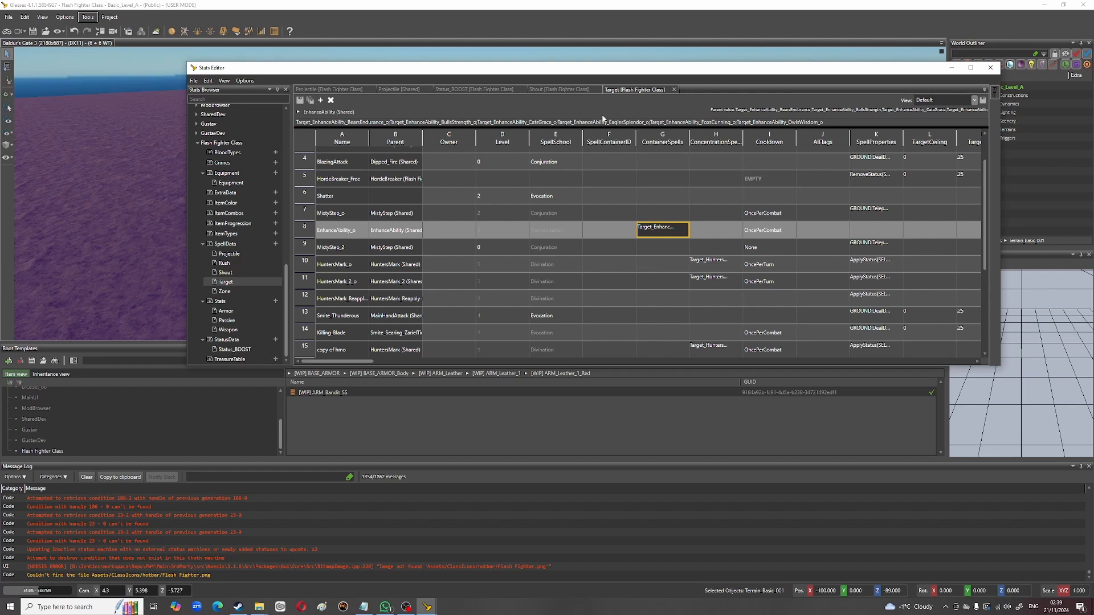
triple_click(843, 122)
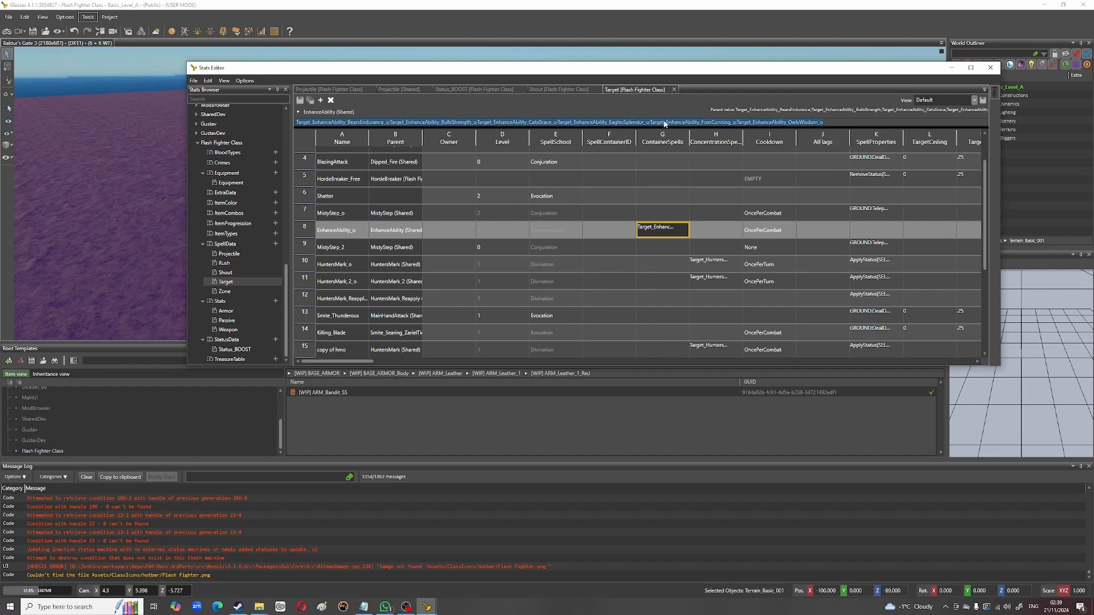
double_click(663, 238)
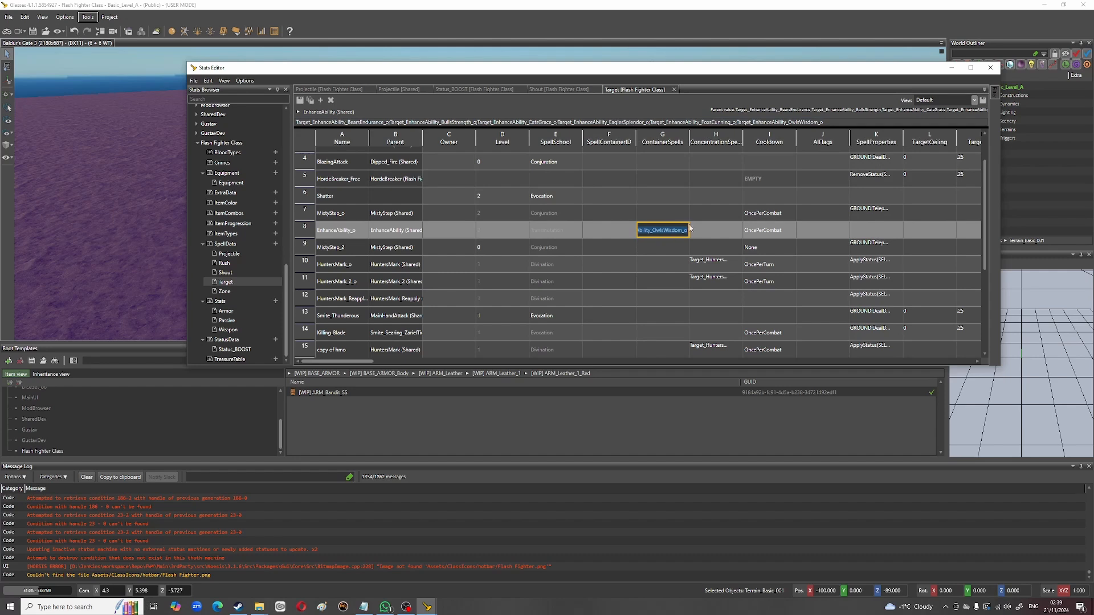
Step: Inspect the TargetConditions, Icon and Cooldown values of the EnhanceAbility_o spell
scroll(666, 227, right, 3)
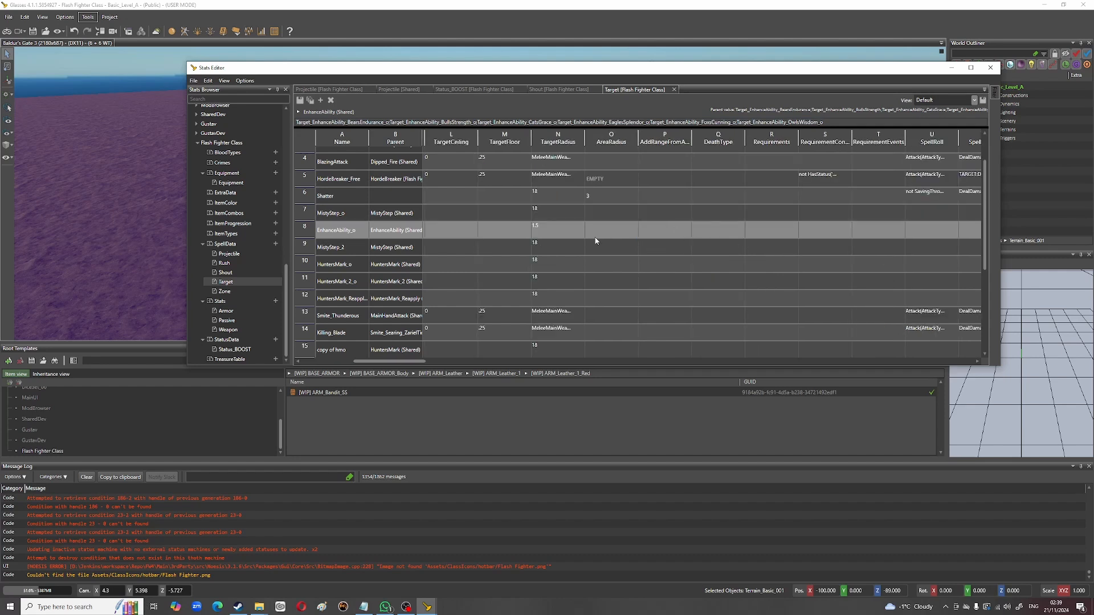
drag(404, 362, 460, 363)
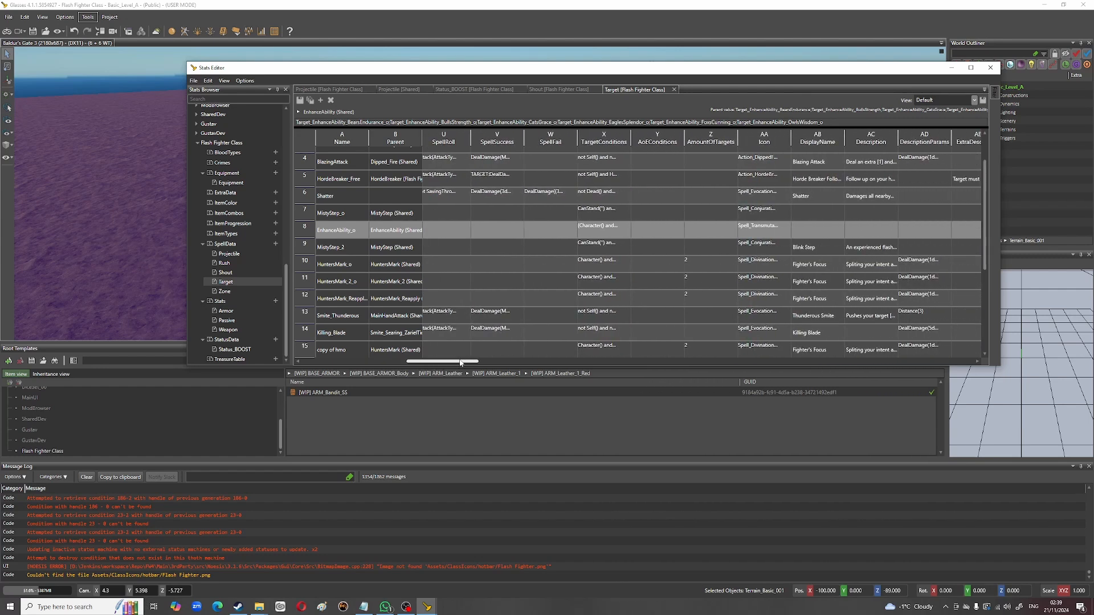
click(605, 231)
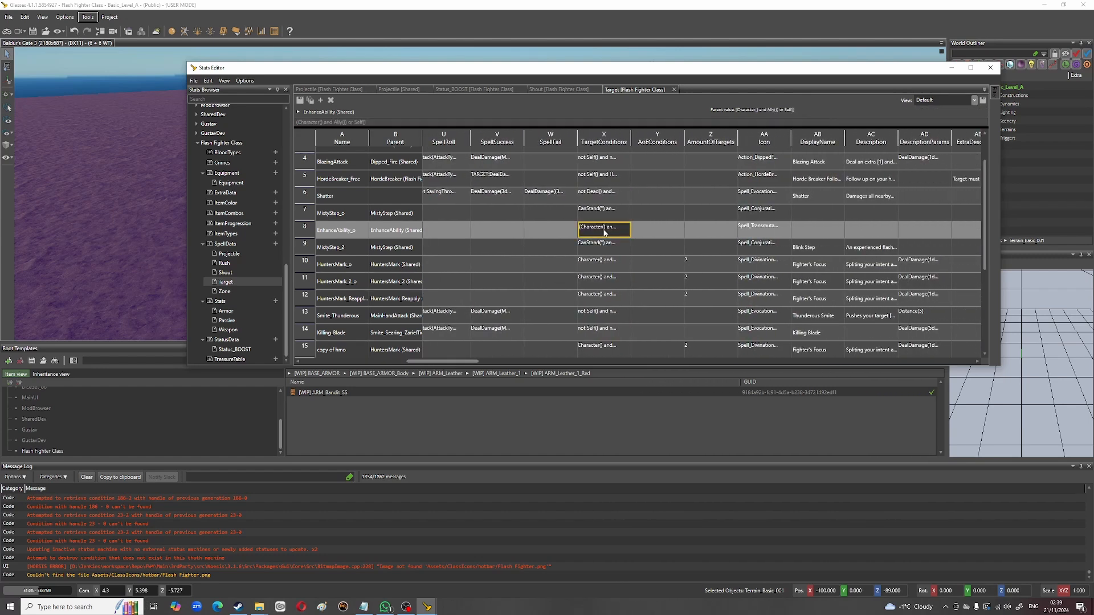
click(757, 230)
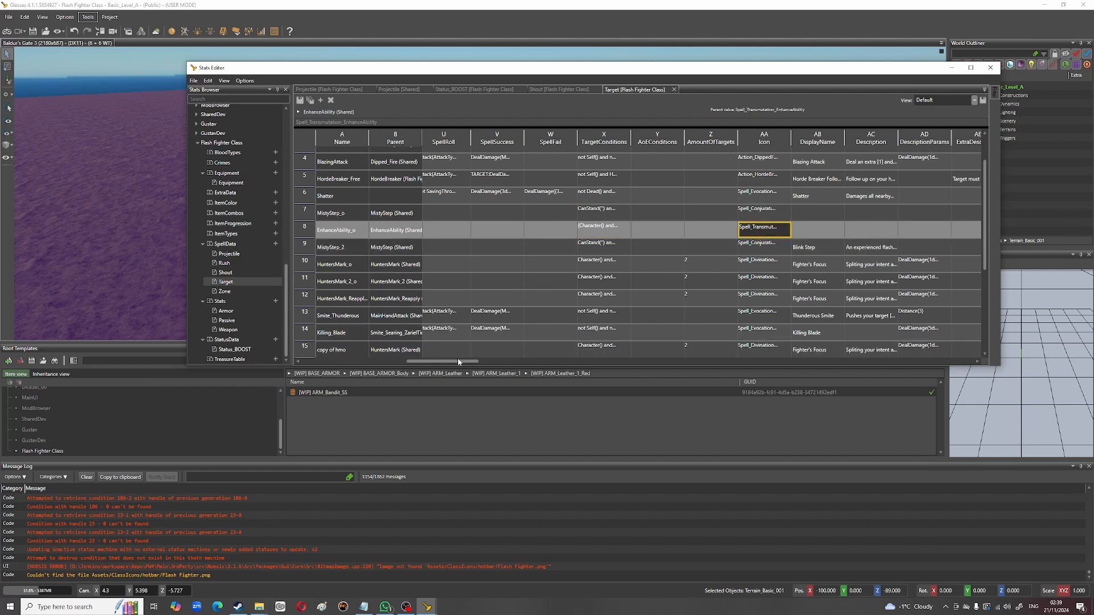
drag(460, 362, 634, 362)
drag(497, 372, 344, 393)
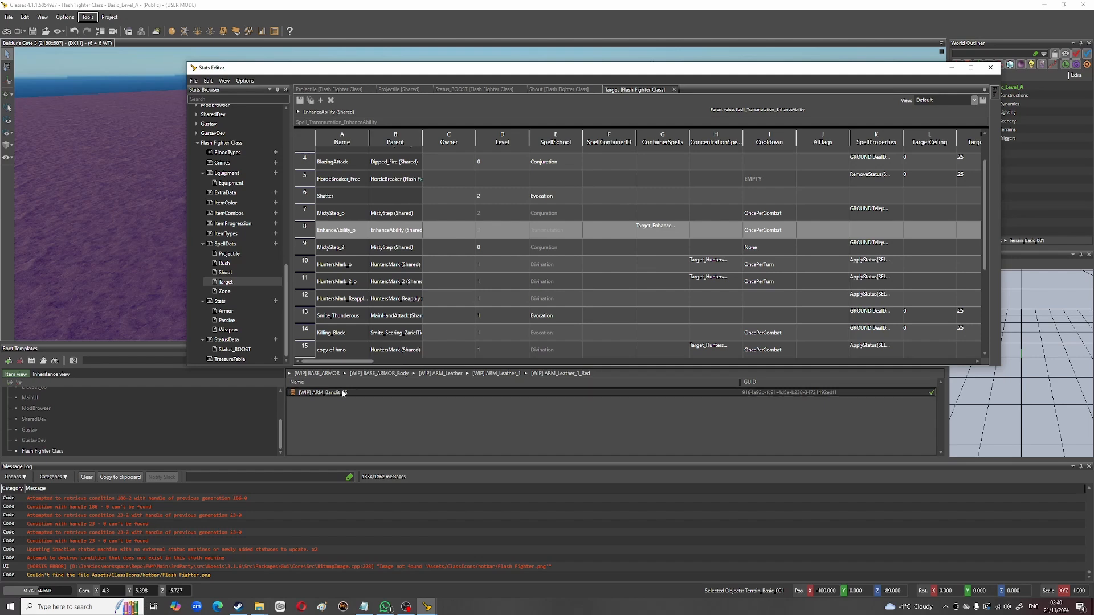
click(771, 234)
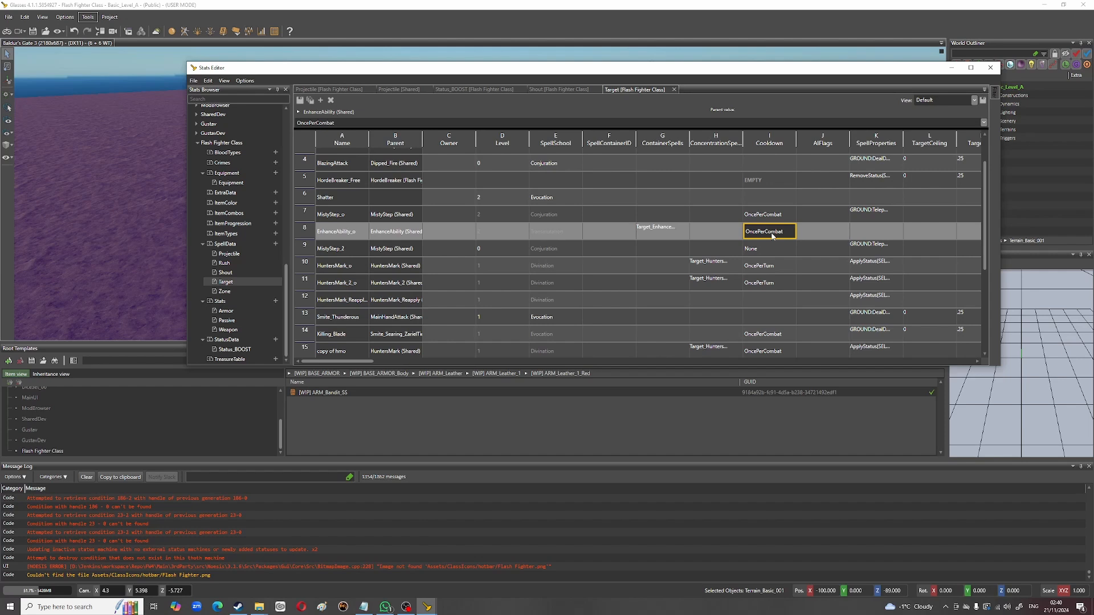
click(773, 236)
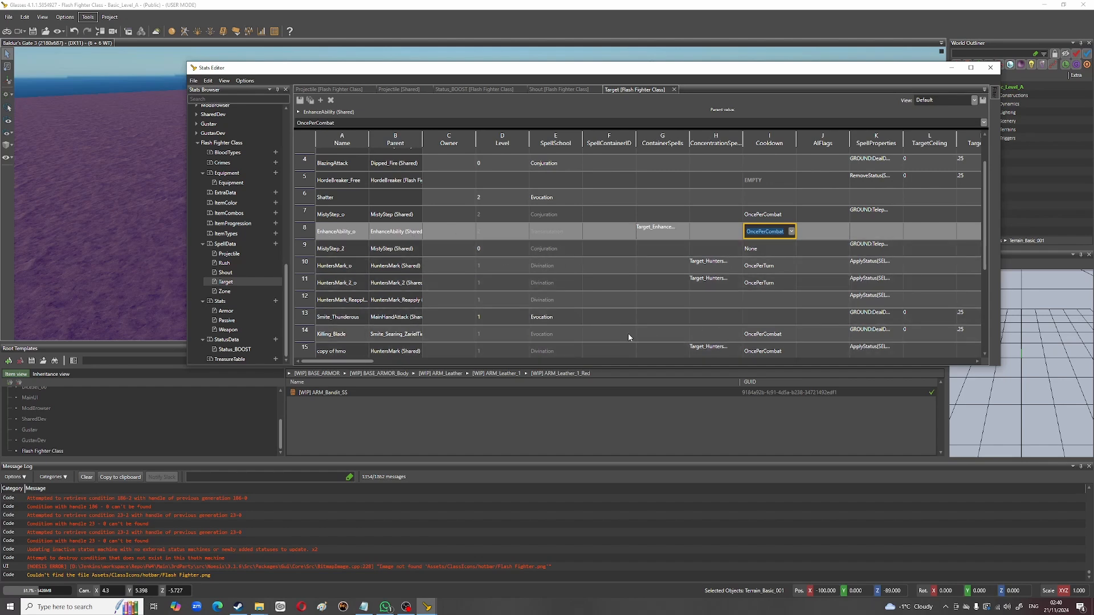
Step: Inspect the SpellProperties, TooltipStatusApply and UseCosts values of the EnhanceAbility Owl's Wisdom variant
drag(985, 231, 985, 257)
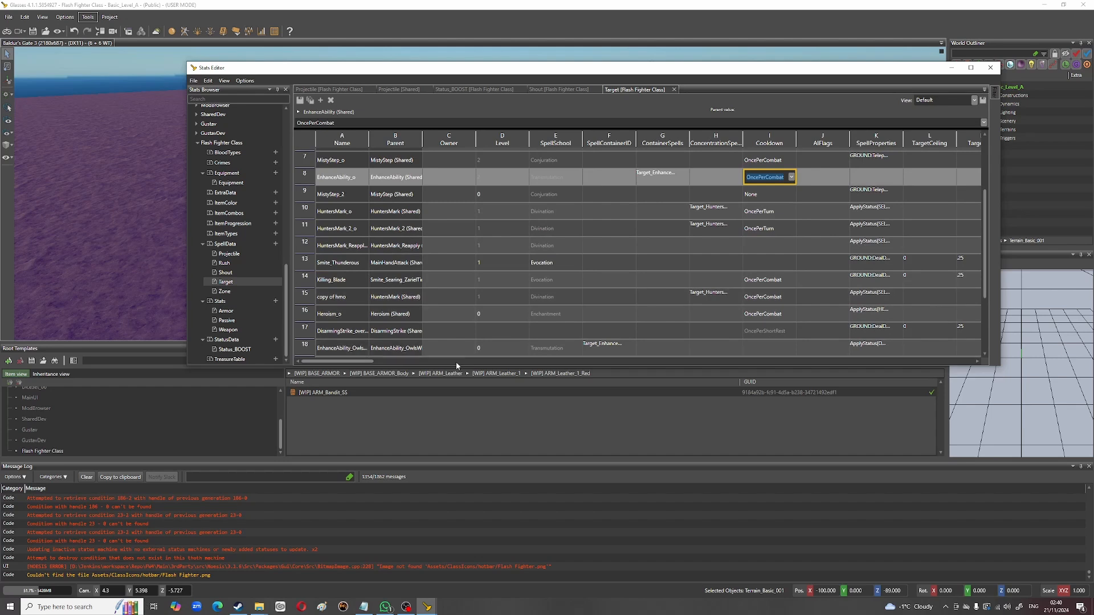
scroll(555, 308, down, 2)
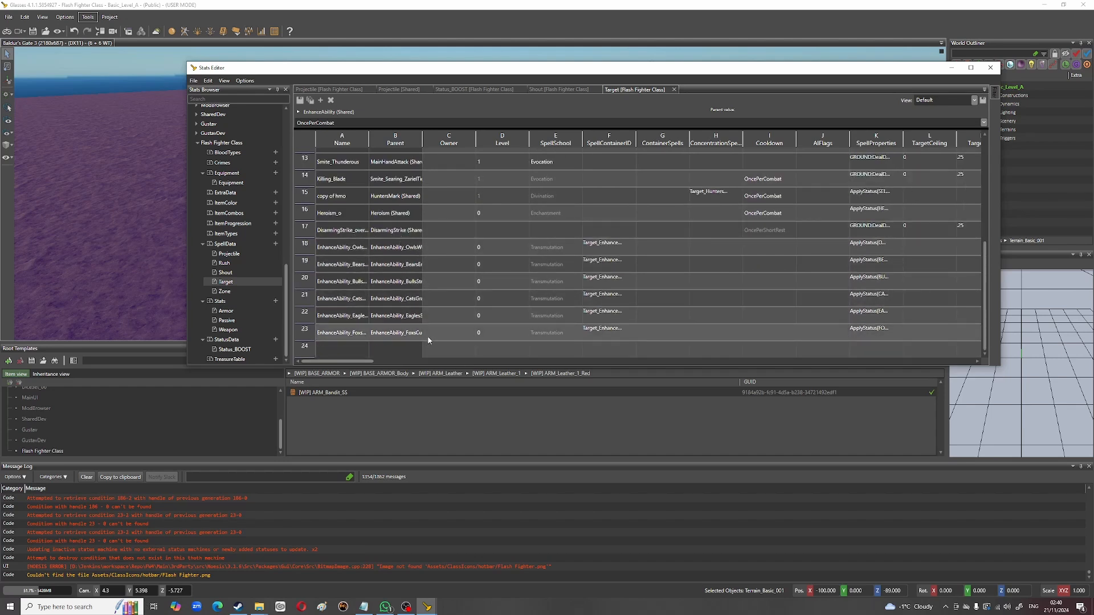
click(875, 246)
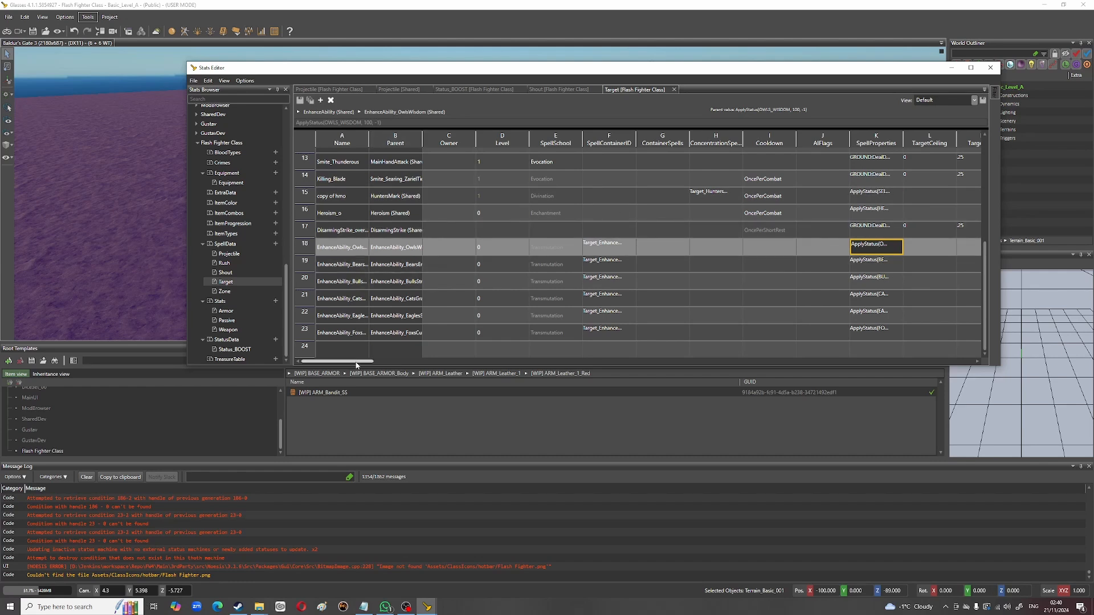
drag(364, 362, 538, 364)
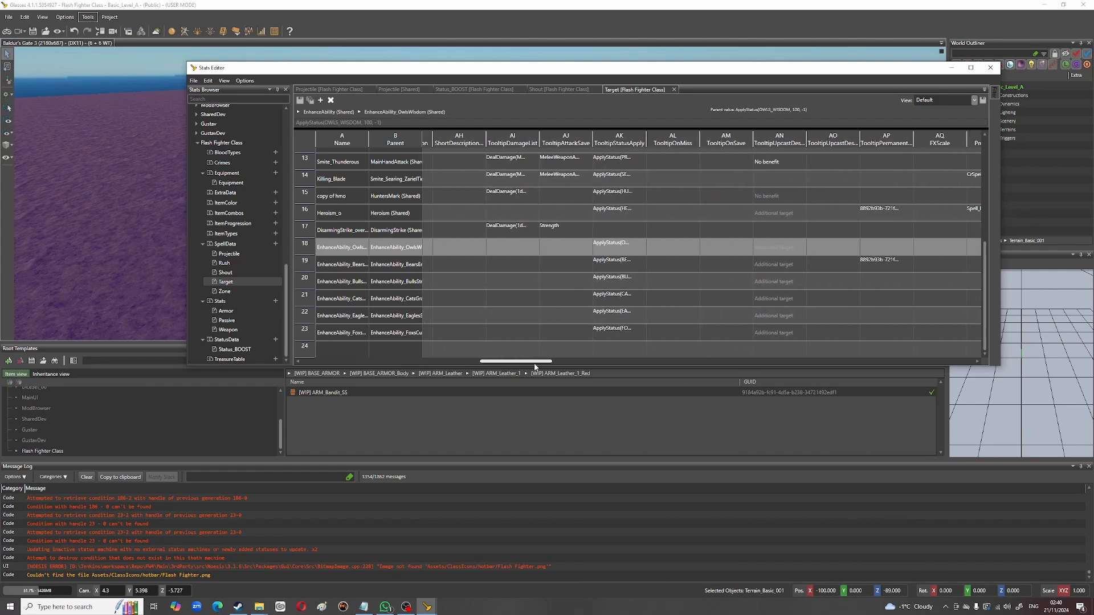
click(621, 249)
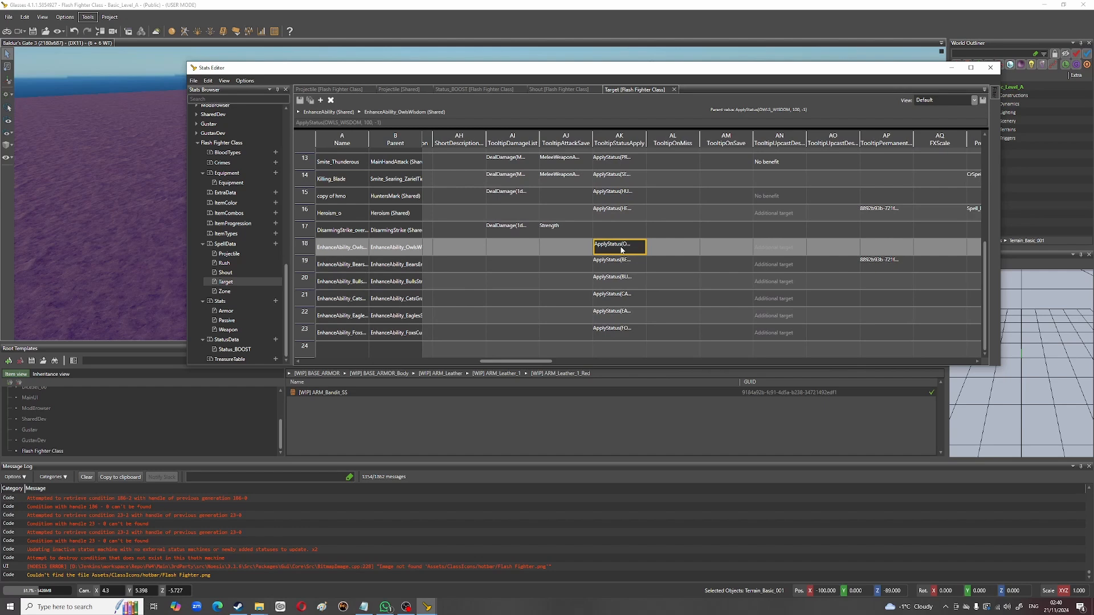
drag(515, 364, 654, 363)
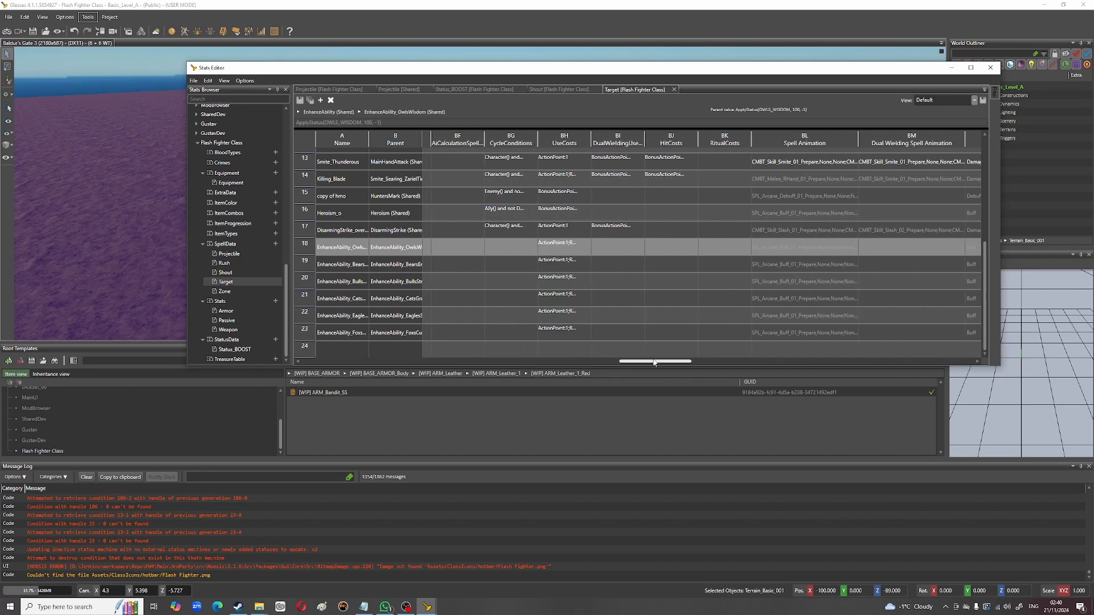
click(565, 247)
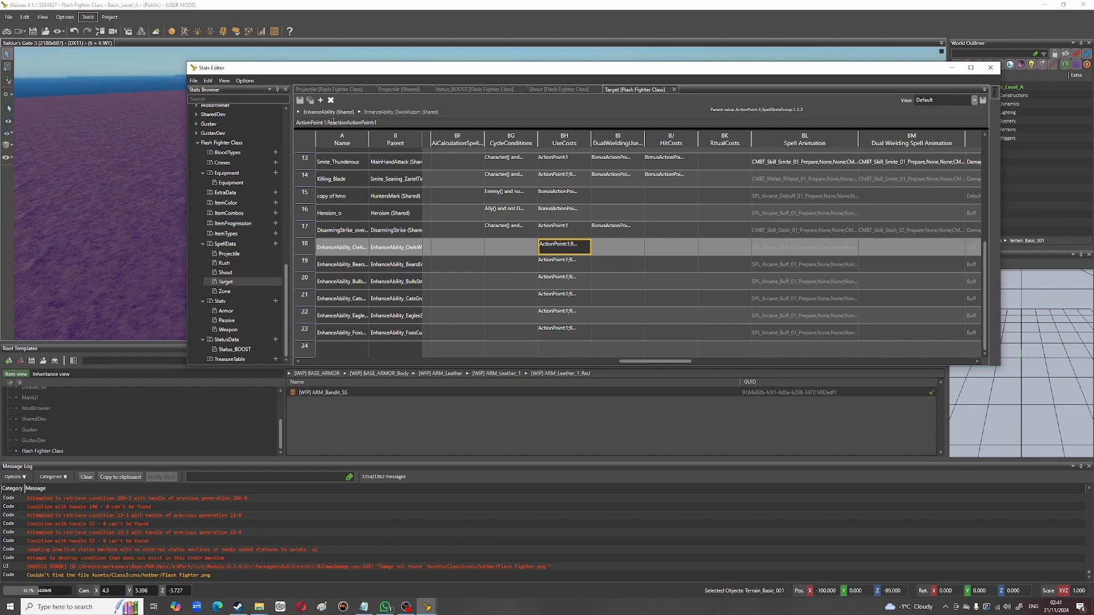
click(382, 122)
drag(657, 361, 307, 392)
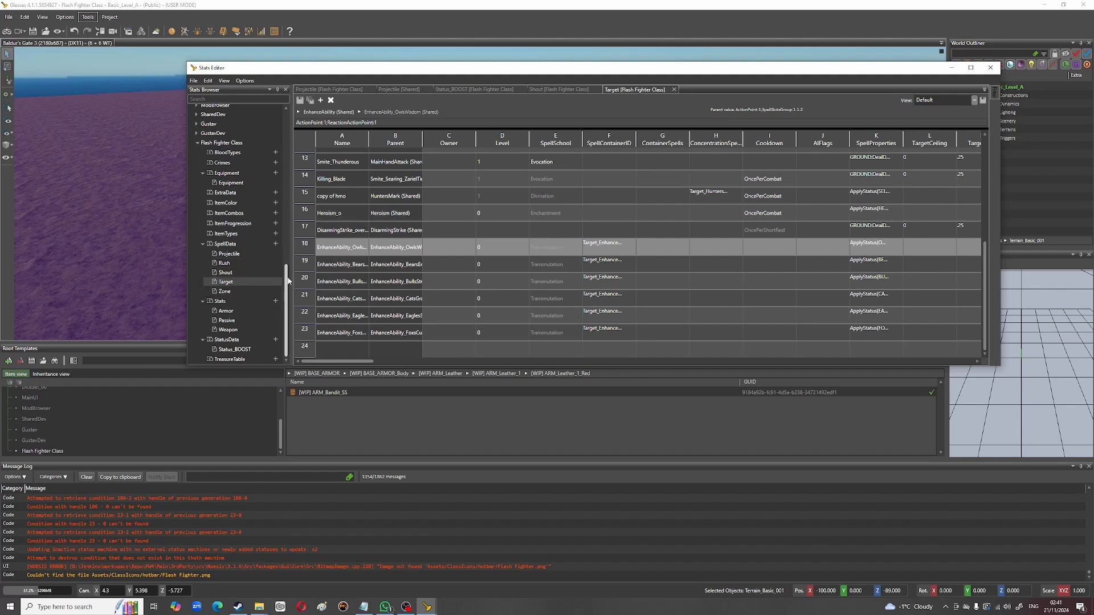
Step: Open the Flash Fighter Class Shout and Zone spell tables and select the Cleave_o entry in the Zone table
click(231, 275)
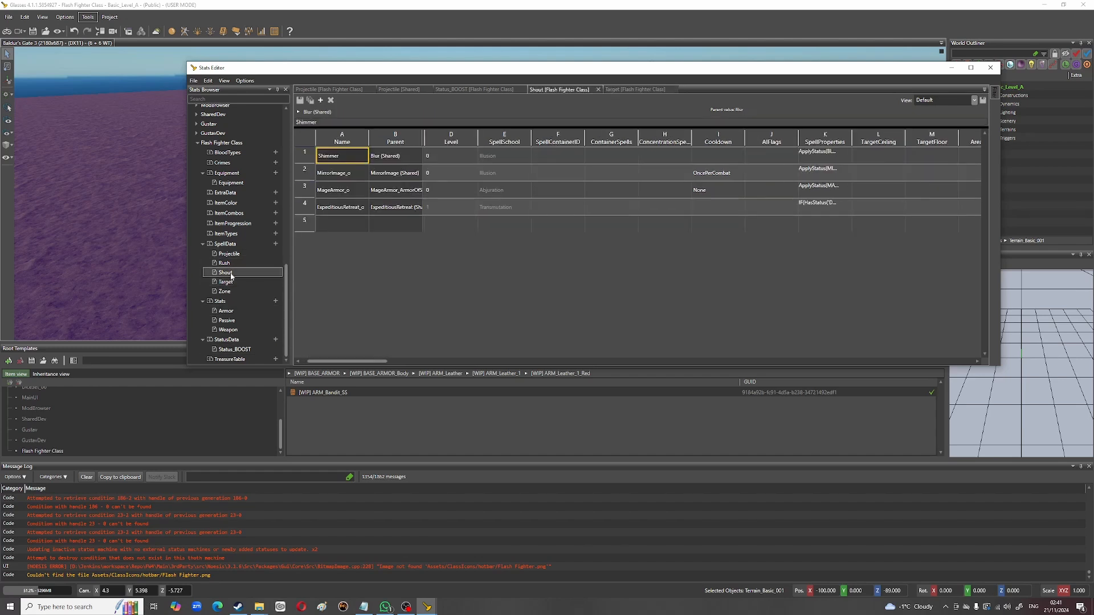
click(225, 291)
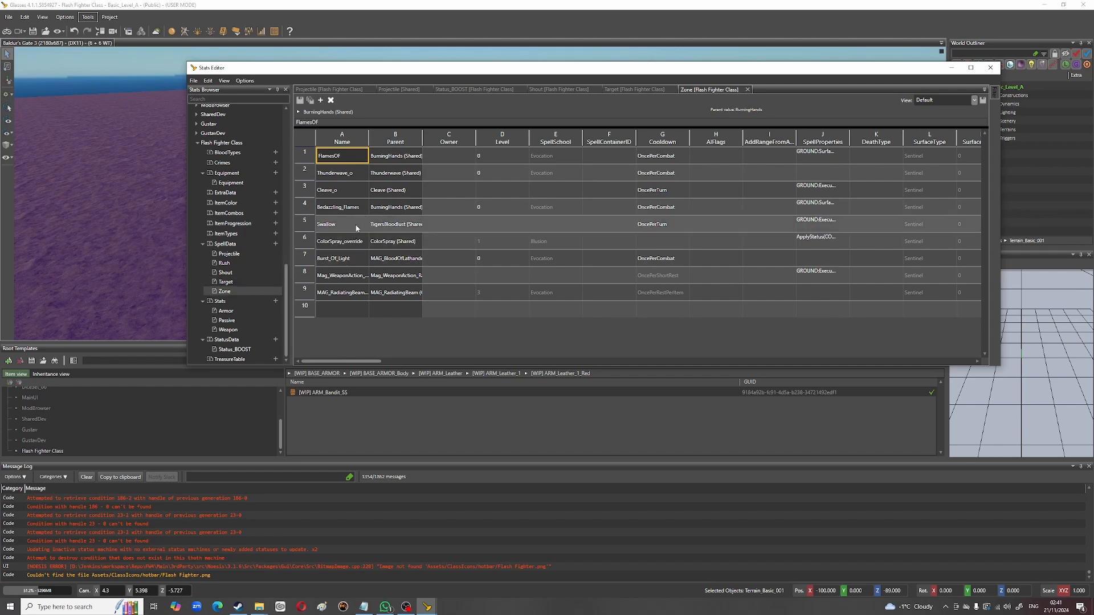
click(359, 194)
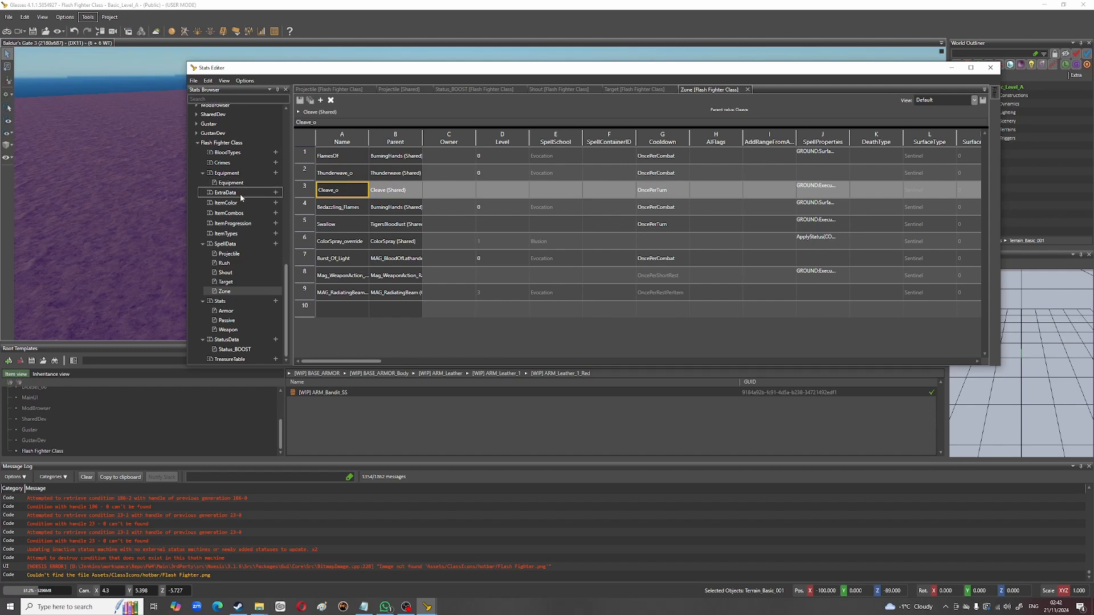
Step: Open the Shared project's Zone spell table and look through its entries
scroll(243, 191, up, 3)
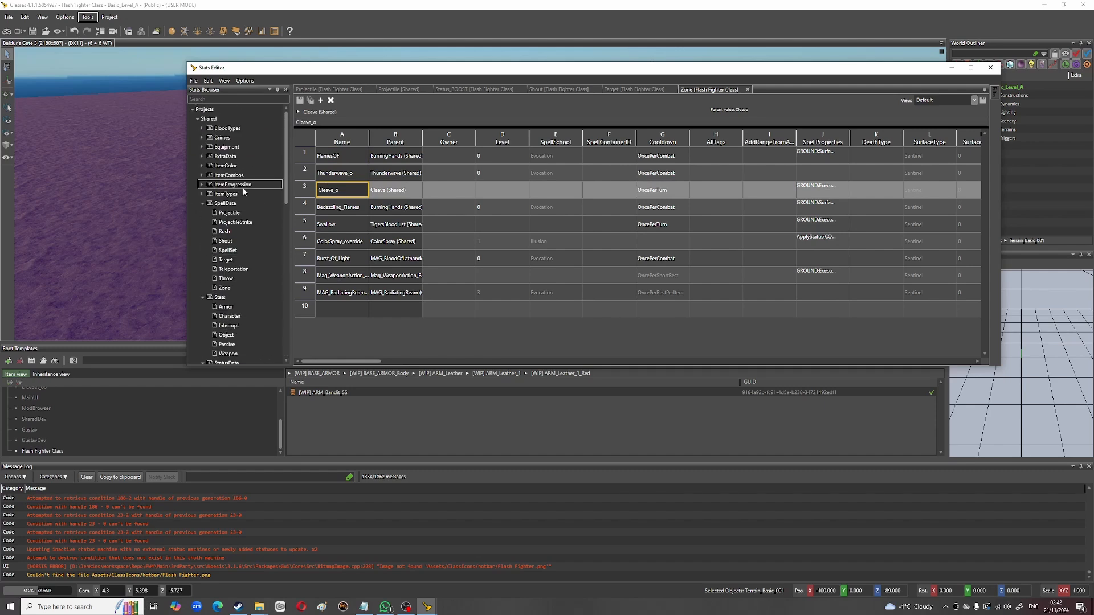
click(208, 119)
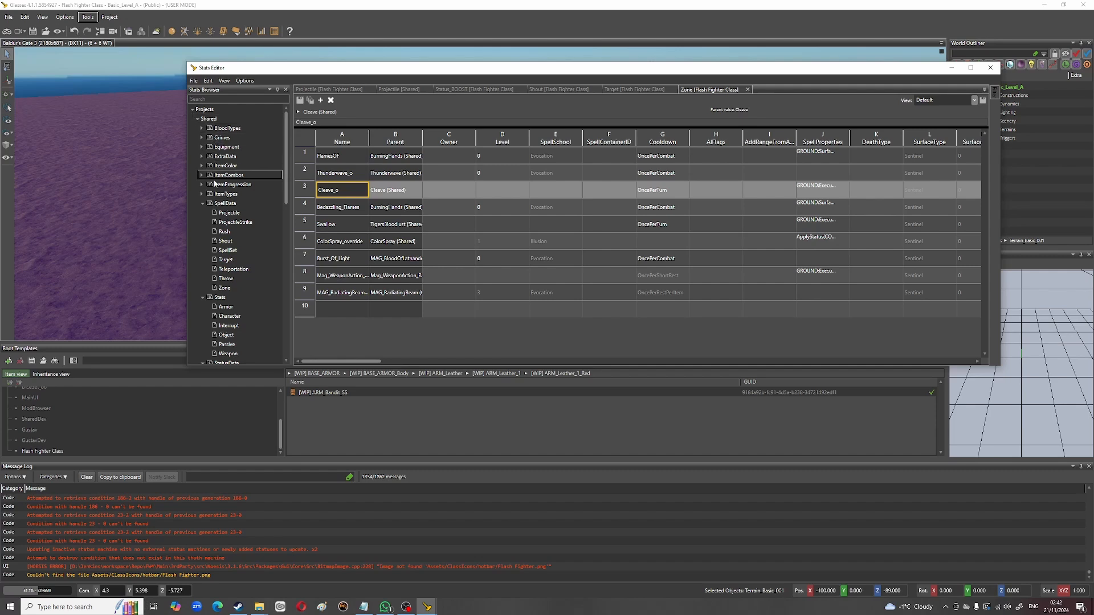
double_click(224, 289)
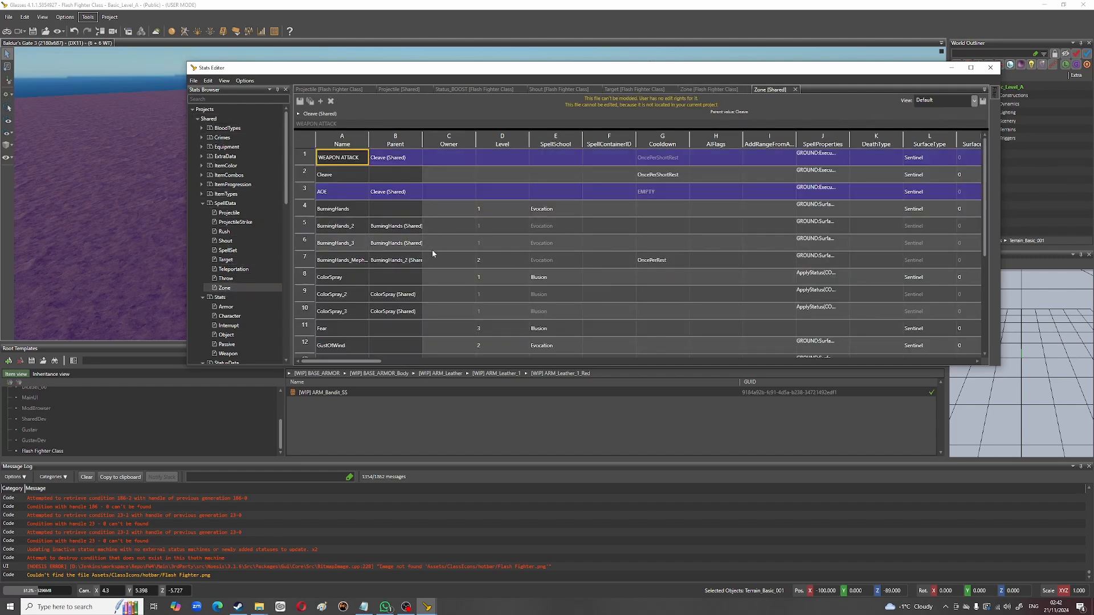
scroll(384, 298, down, 3)
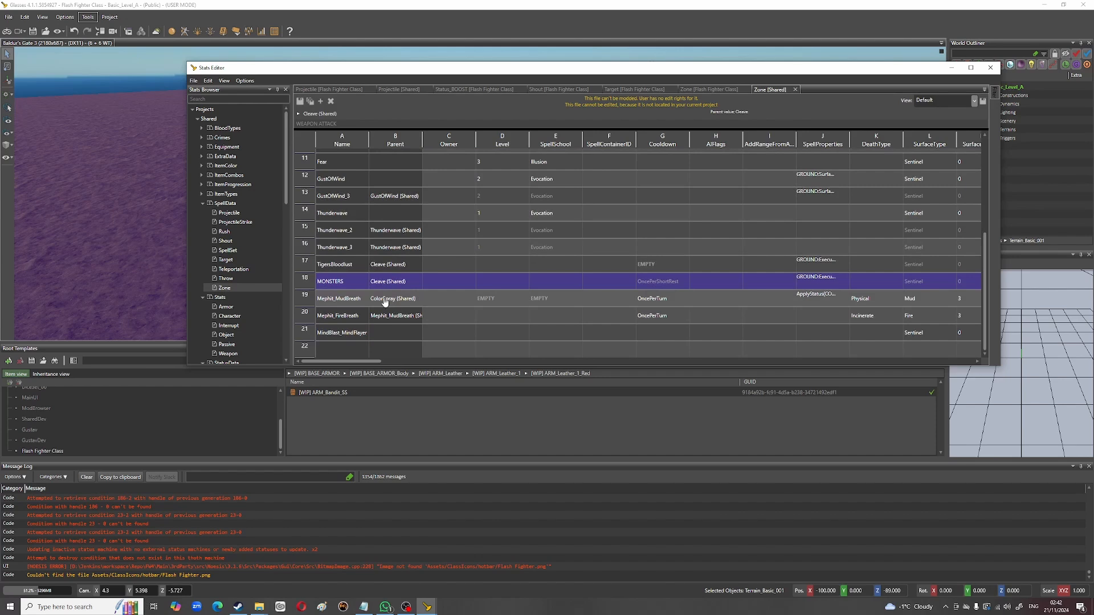
Step: Compare the Cooldown of the Shared Cleave spell with that of Cleave_o in the Flash Fighter Class Zone table
scroll(384, 298, up, 3)
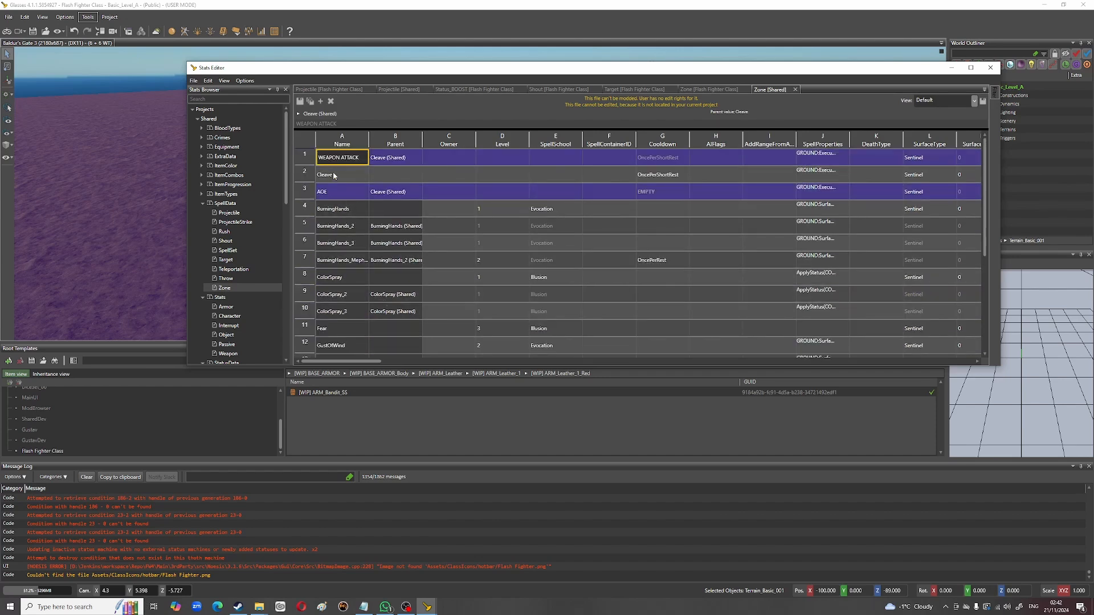
click(333, 174)
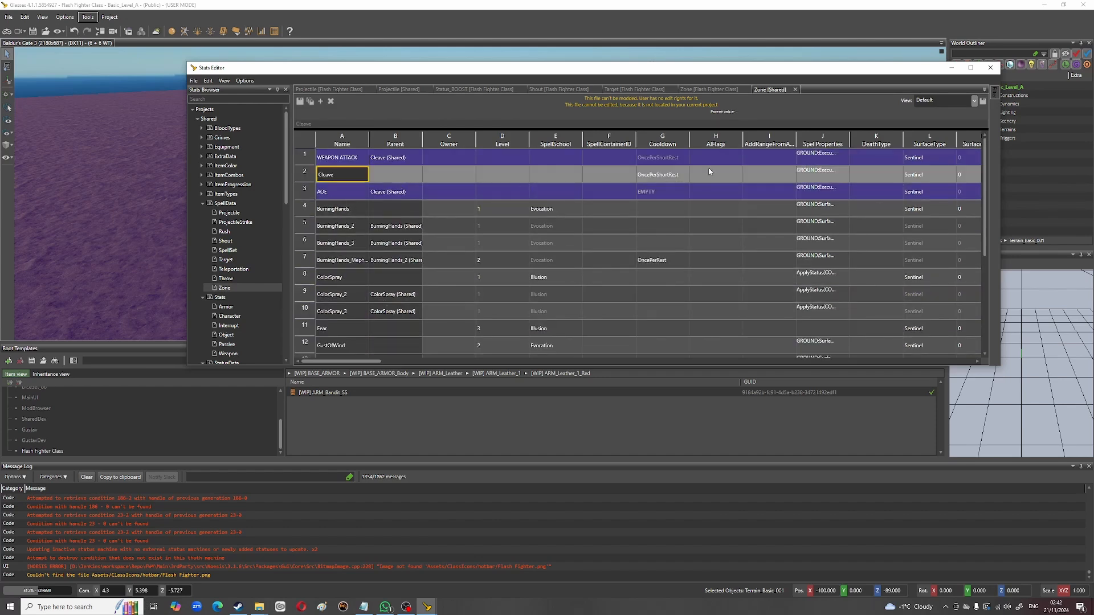
scroll(274, 280, down, 4)
scroll(274, 280, down, 2)
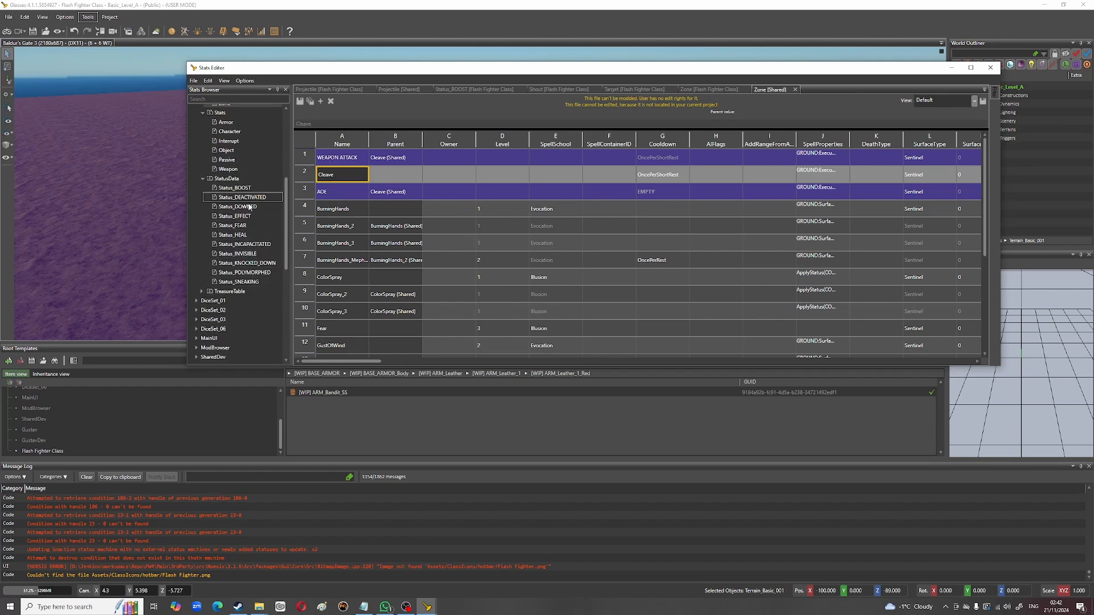
scroll(251, 269, down, 7)
scroll(251, 269, down, 2)
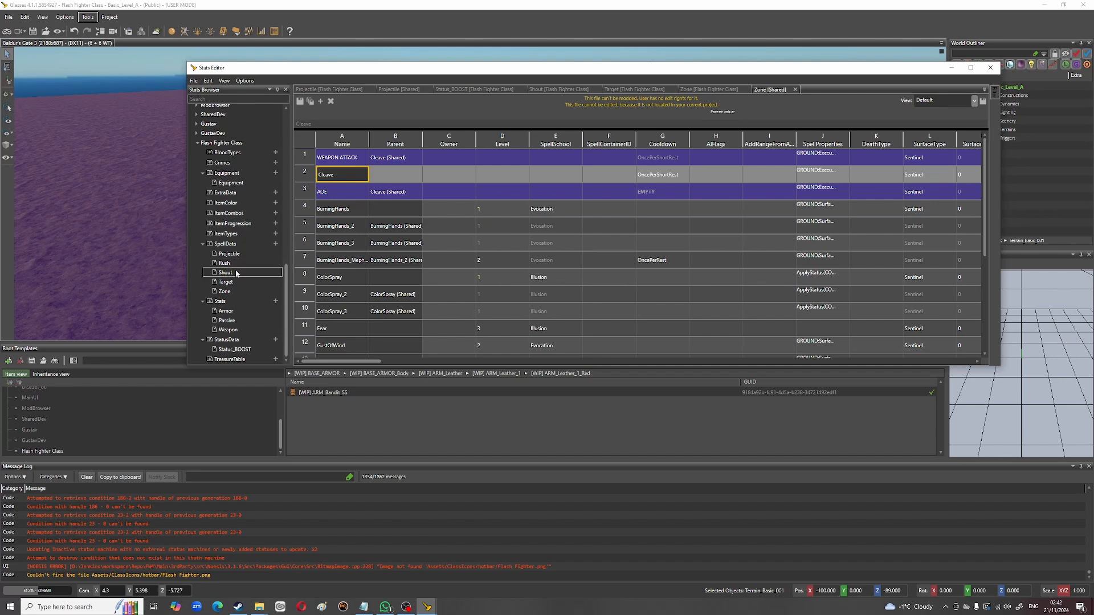
double_click(225, 291)
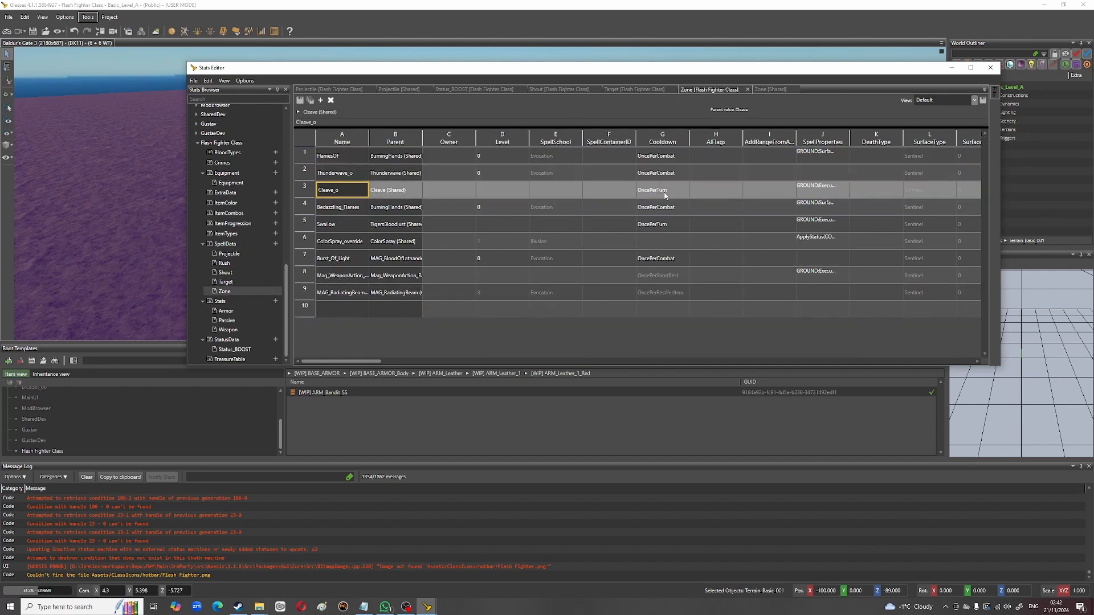
click(686, 190)
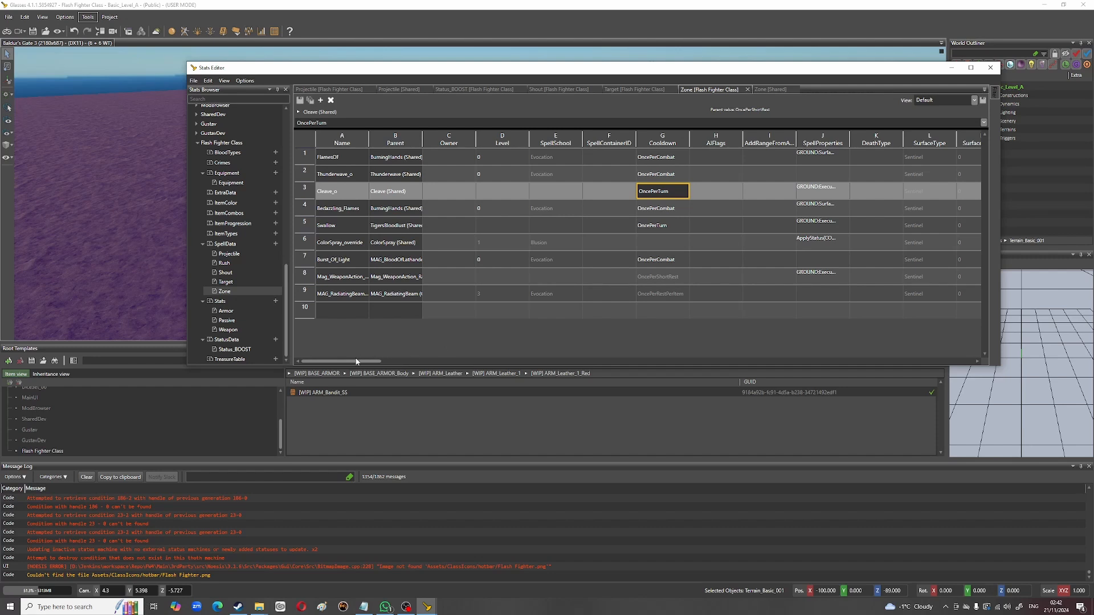
Step: Examine the SpellRoll values of Cleave_o and the other spells in the Flash Fighter Class Zone table
drag(356, 363, 430, 360)
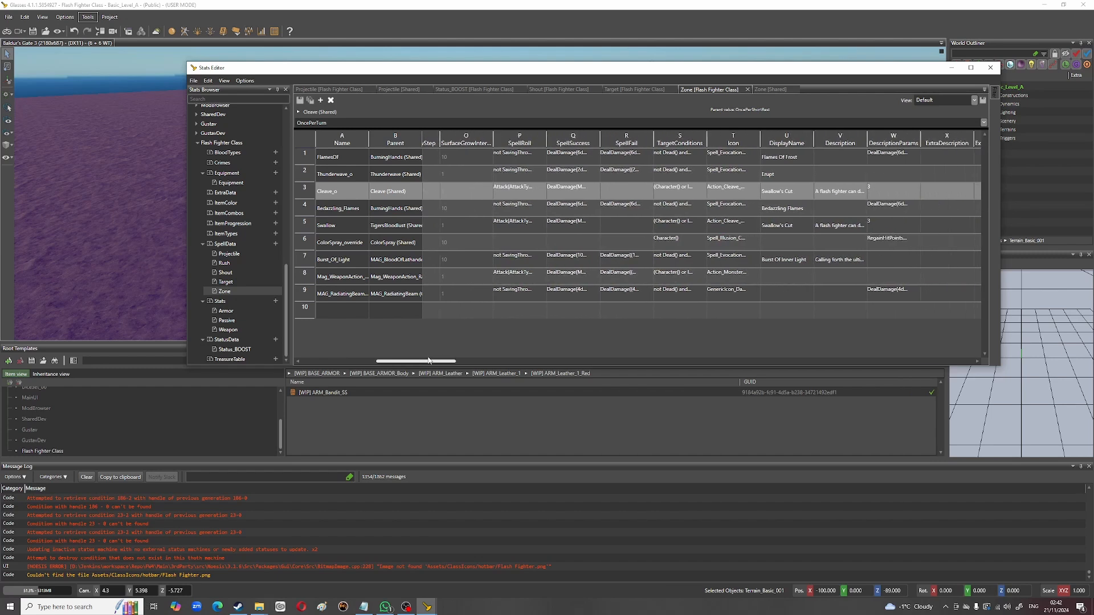
click(513, 189)
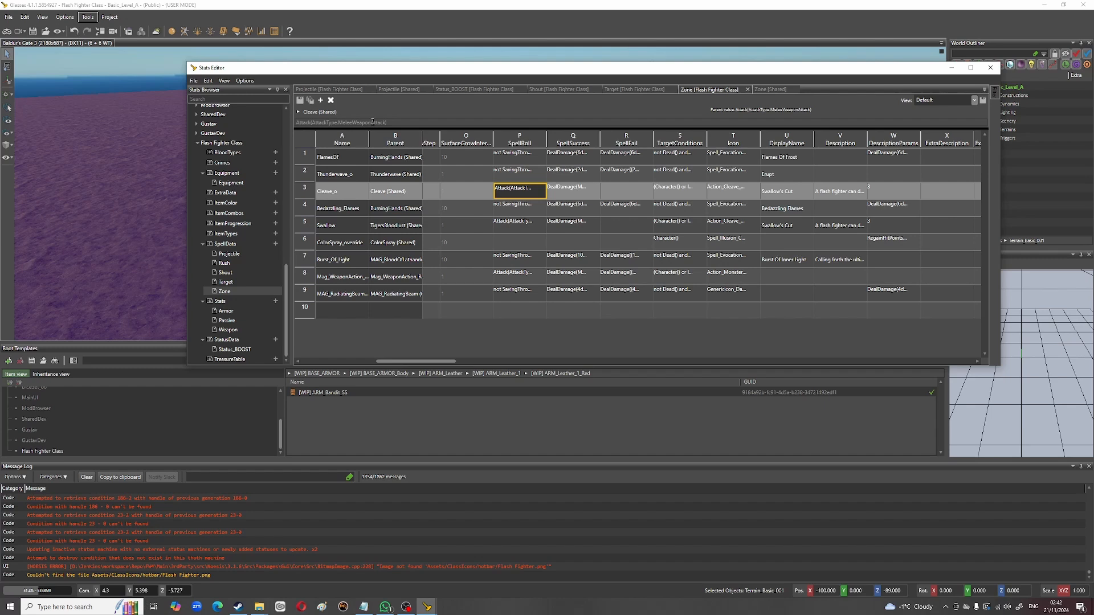
click(511, 174)
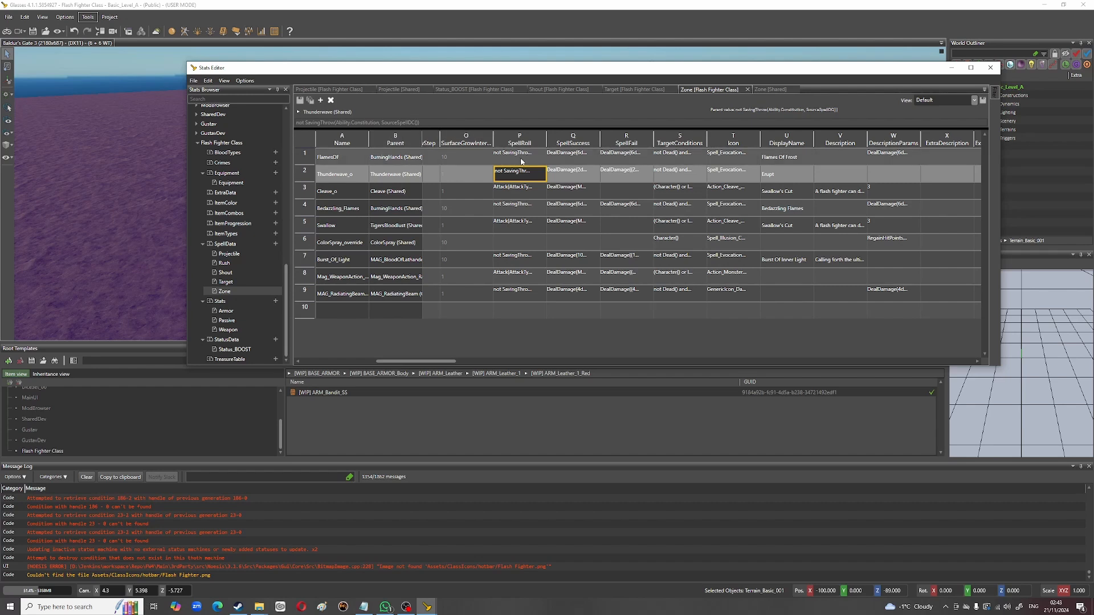
click(514, 214)
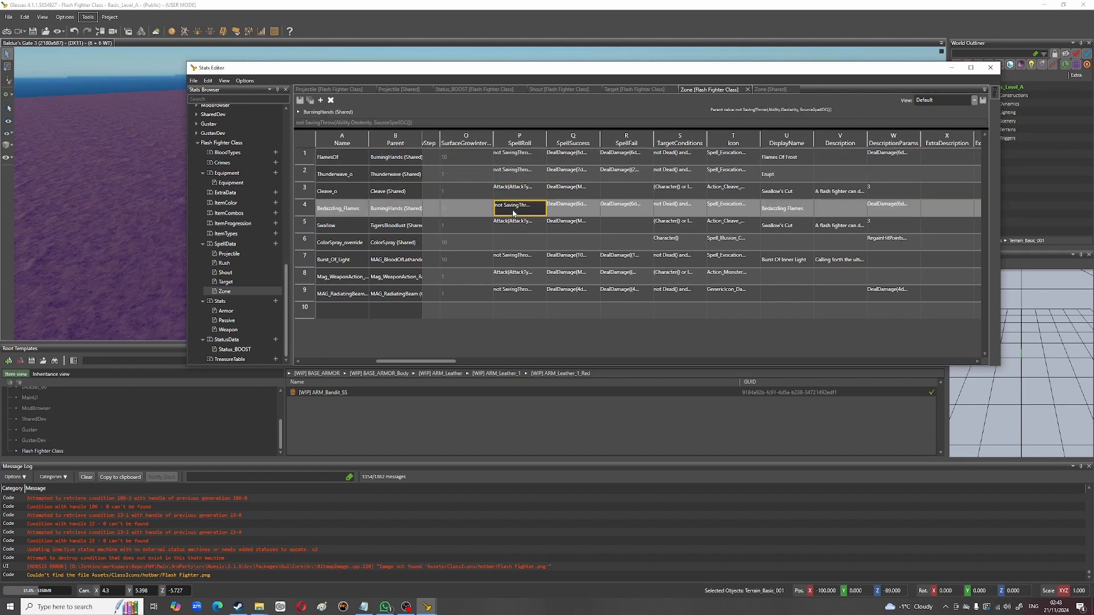
click(516, 191)
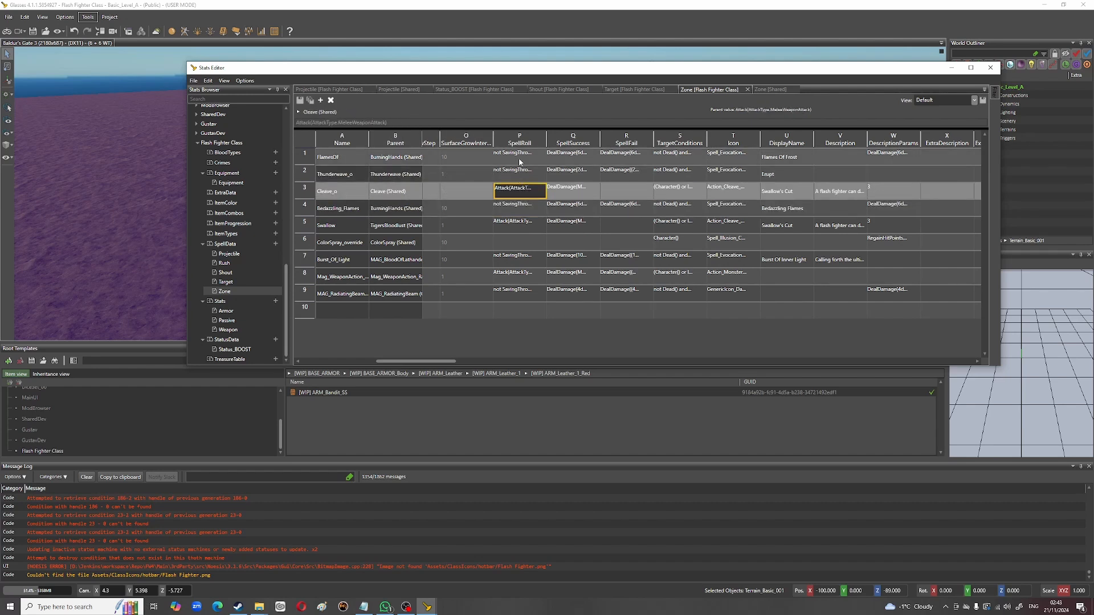
click(519, 156)
click(515, 227)
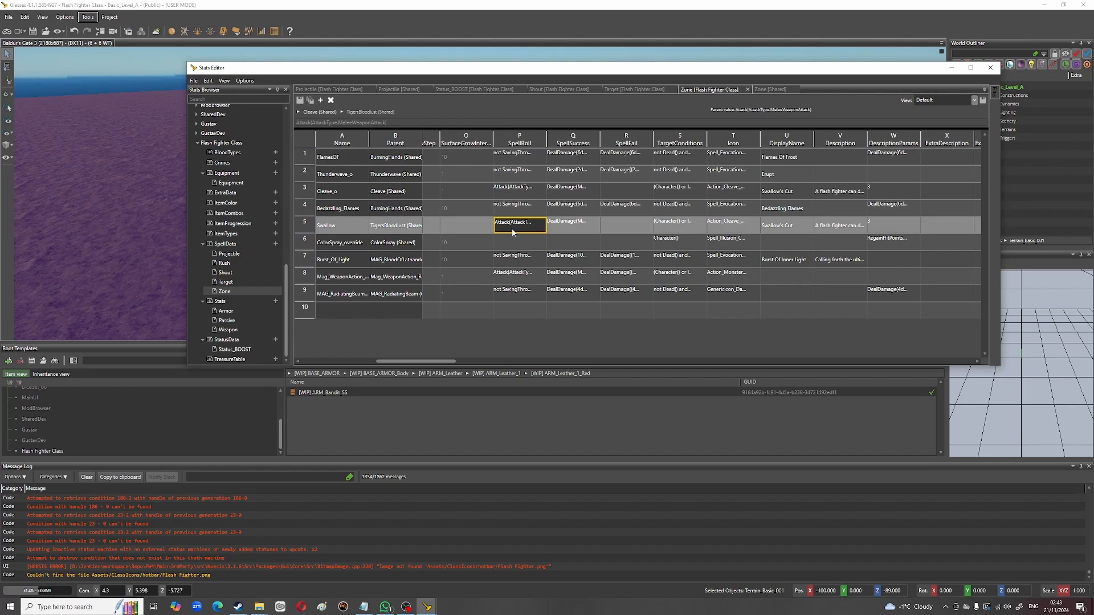
click(509, 262)
click(517, 275)
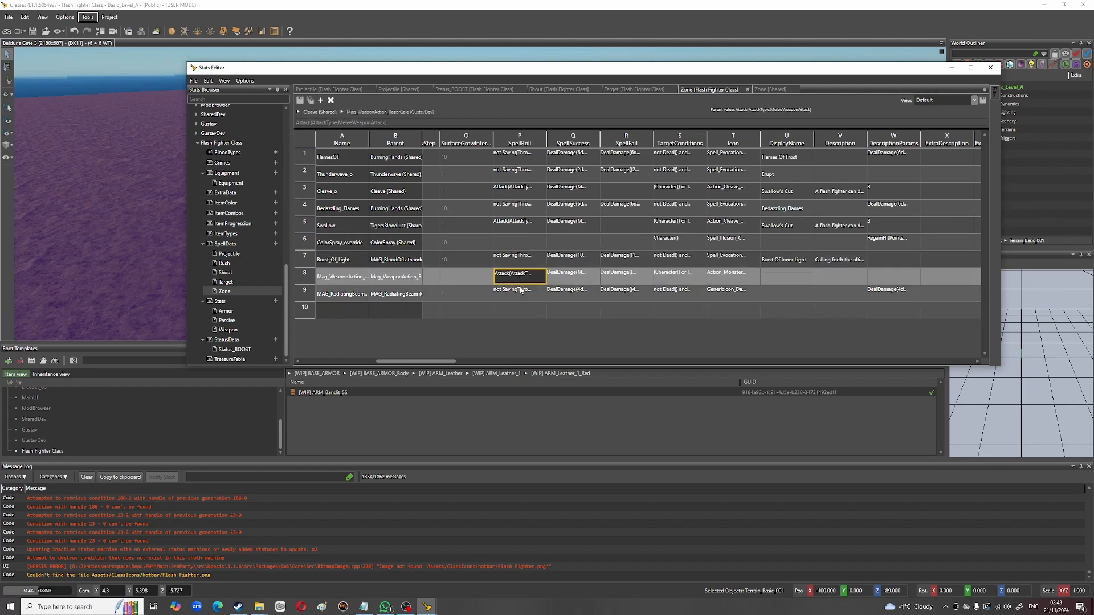
click(520, 292)
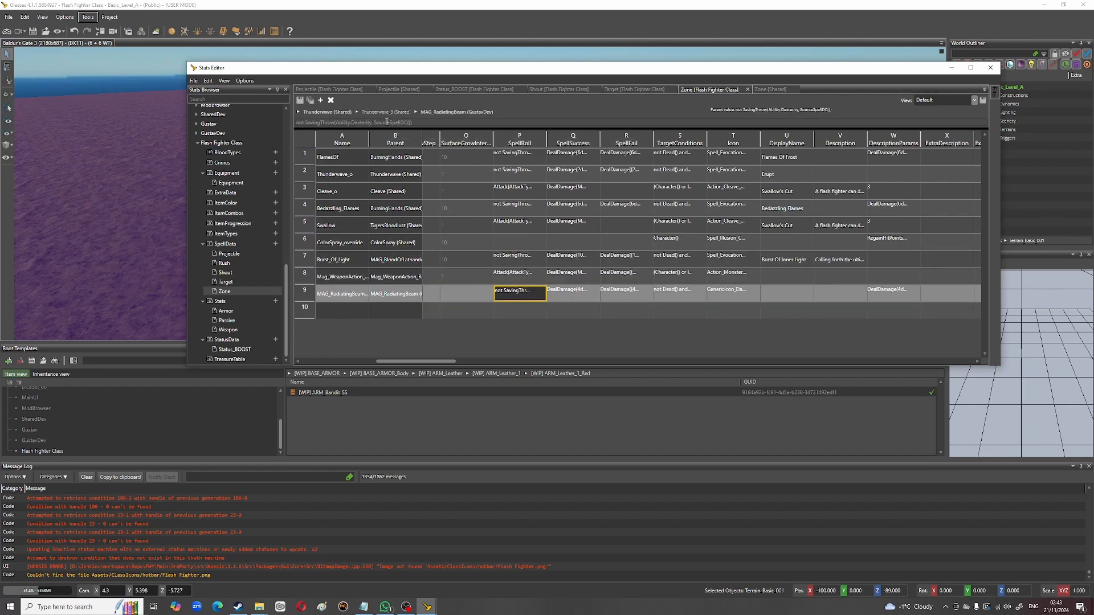
Step: Compare the SpellRoll of Cleave_o with that of Thunderwave_o
click(523, 191)
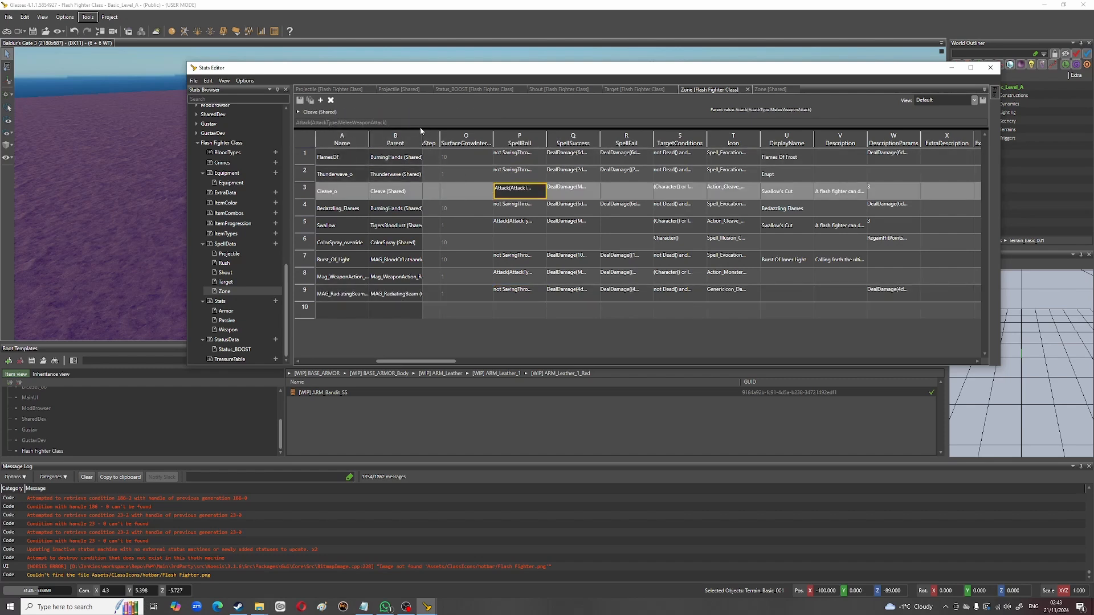
click(513, 174)
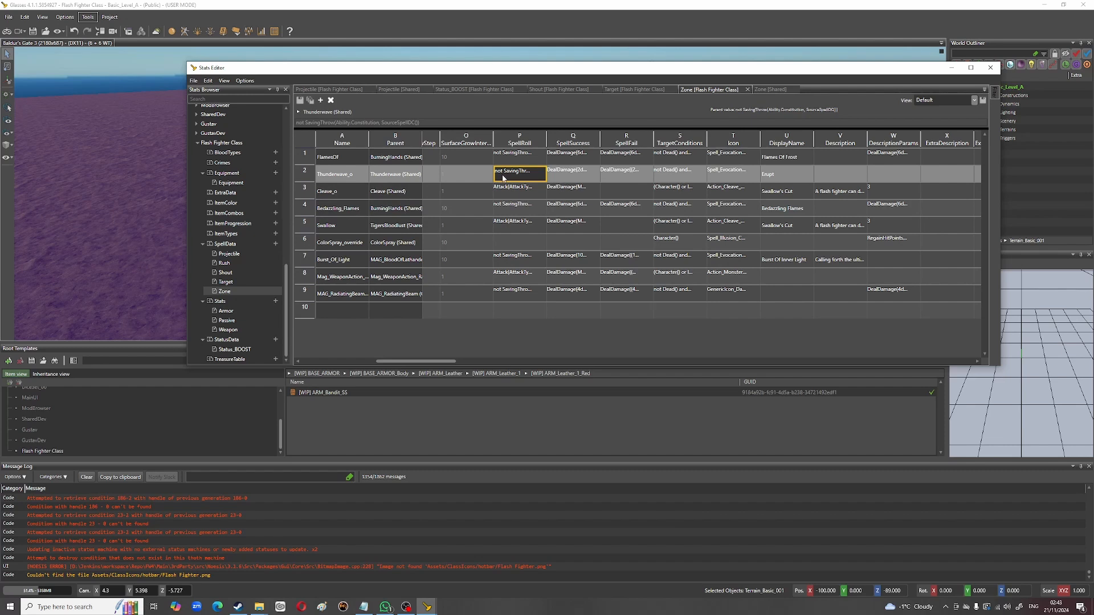
click(520, 190)
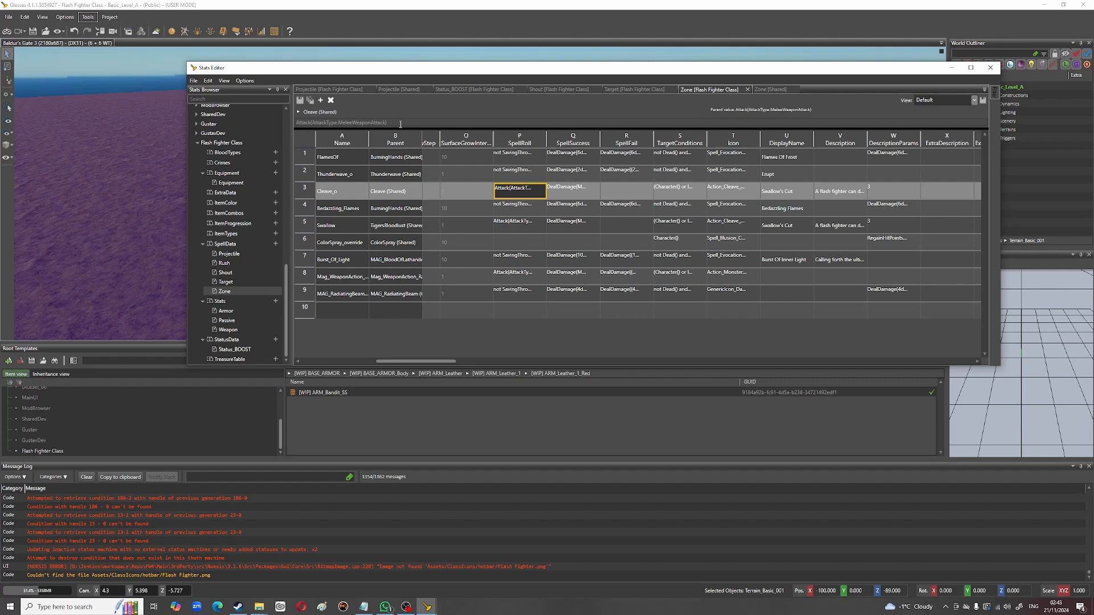
Step: Inspect the SpellSuccess and SpellFail values of the Cleave_o spell
click(578, 194)
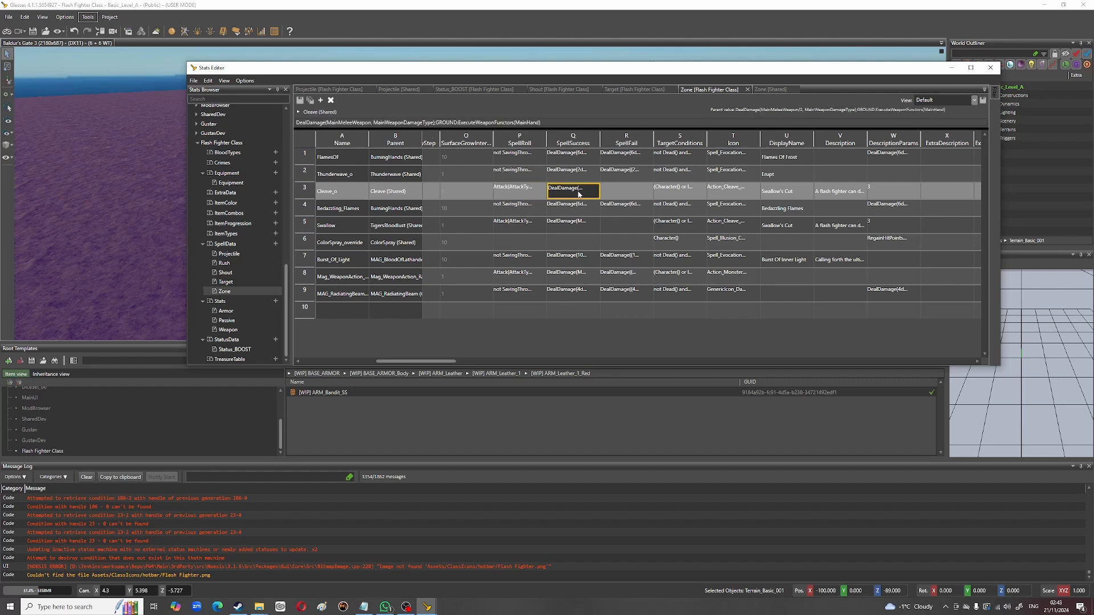
click(620, 194)
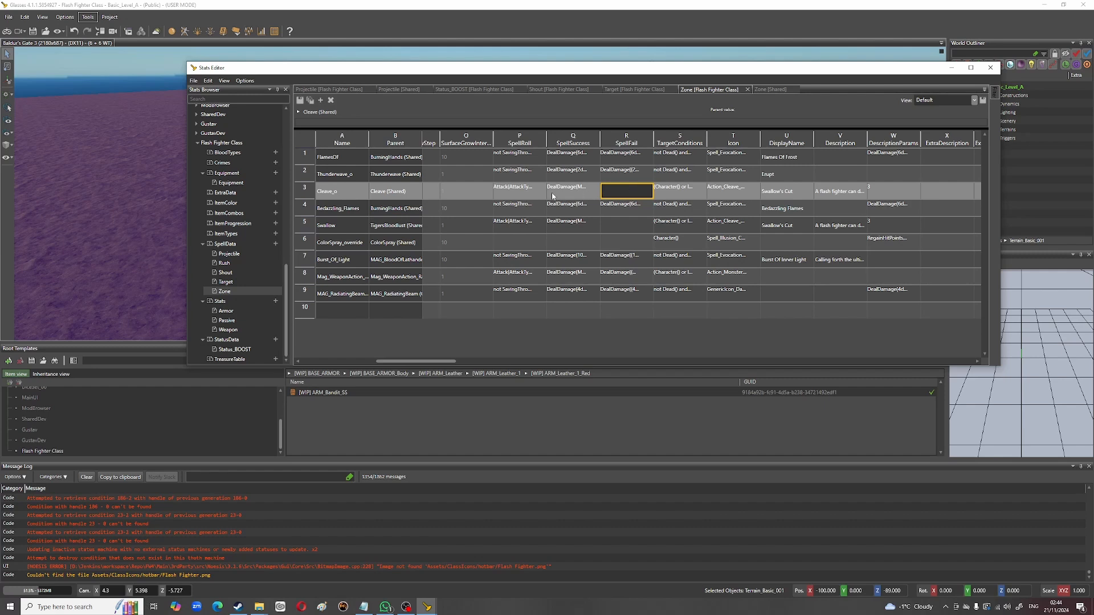
click(331, 194)
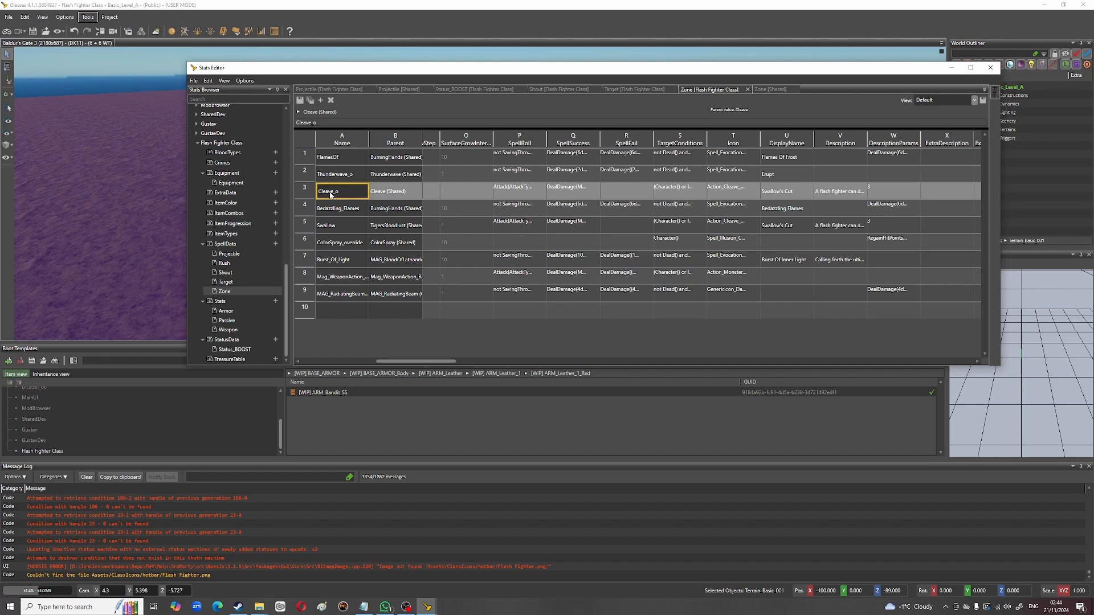
click(624, 195)
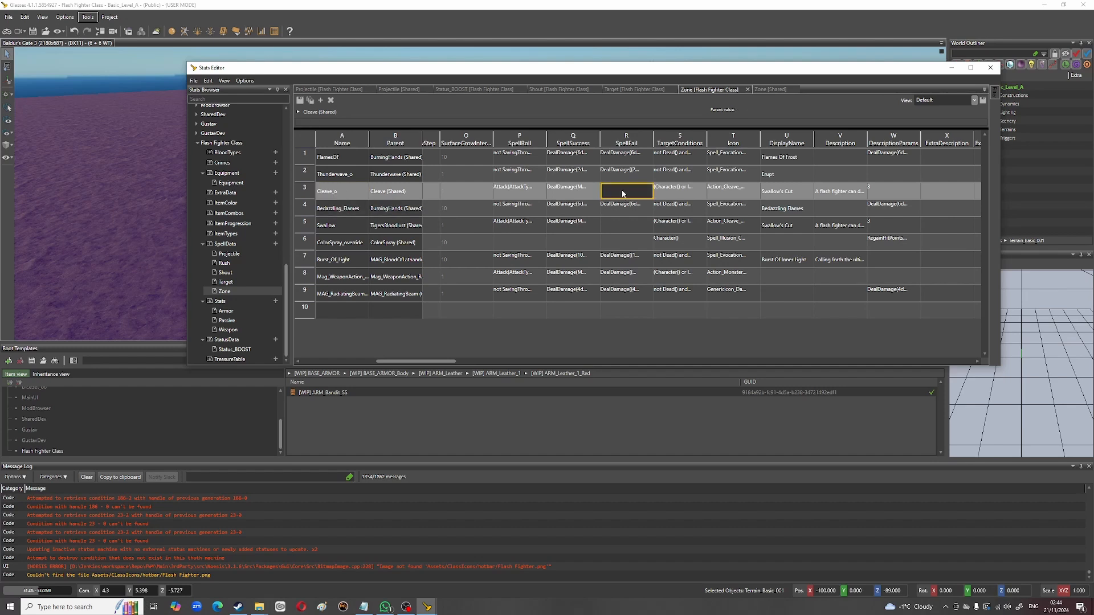
click(573, 194)
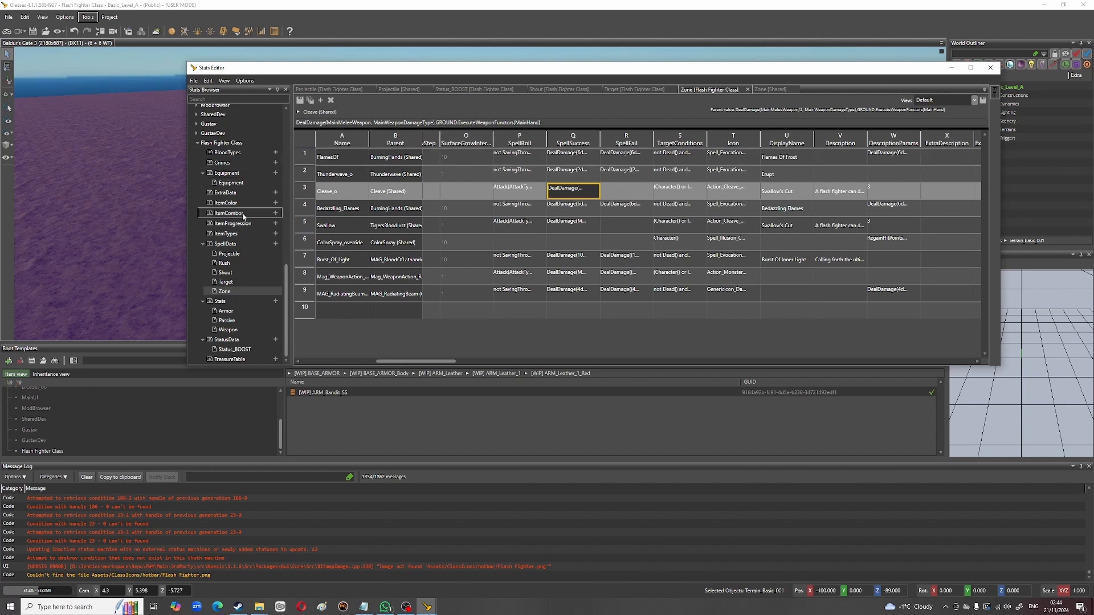
Step: Open the Shared project's Zone spell table and inspect the SpellSuccess value of the original Cleave spell
scroll(248, 205, up, 3)
scroll(248, 203, up, 1)
scroll(254, 197, down, 8)
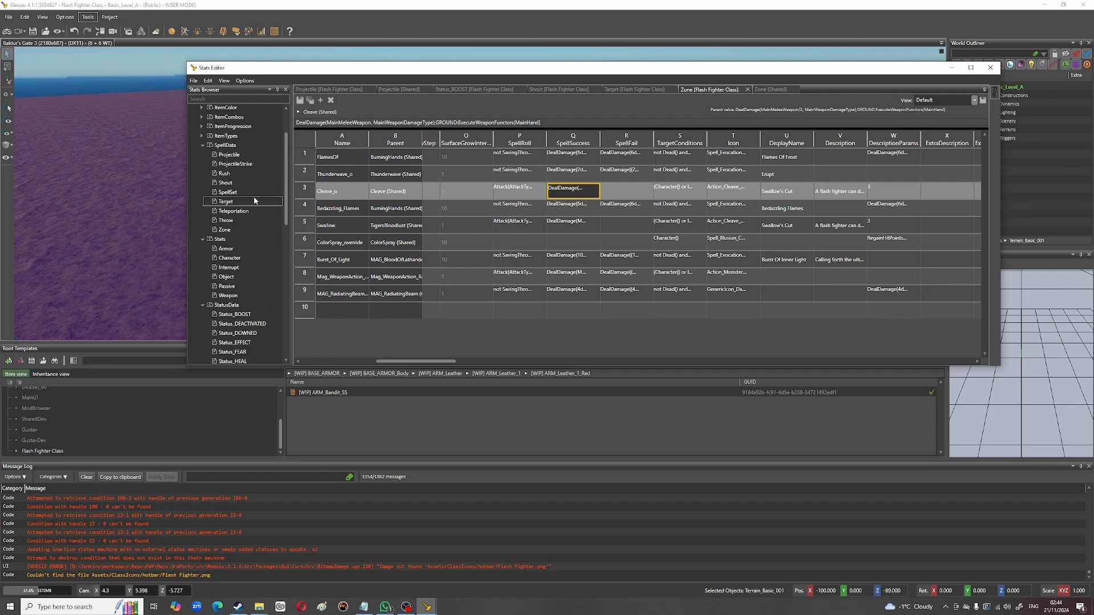
click(237, 230)
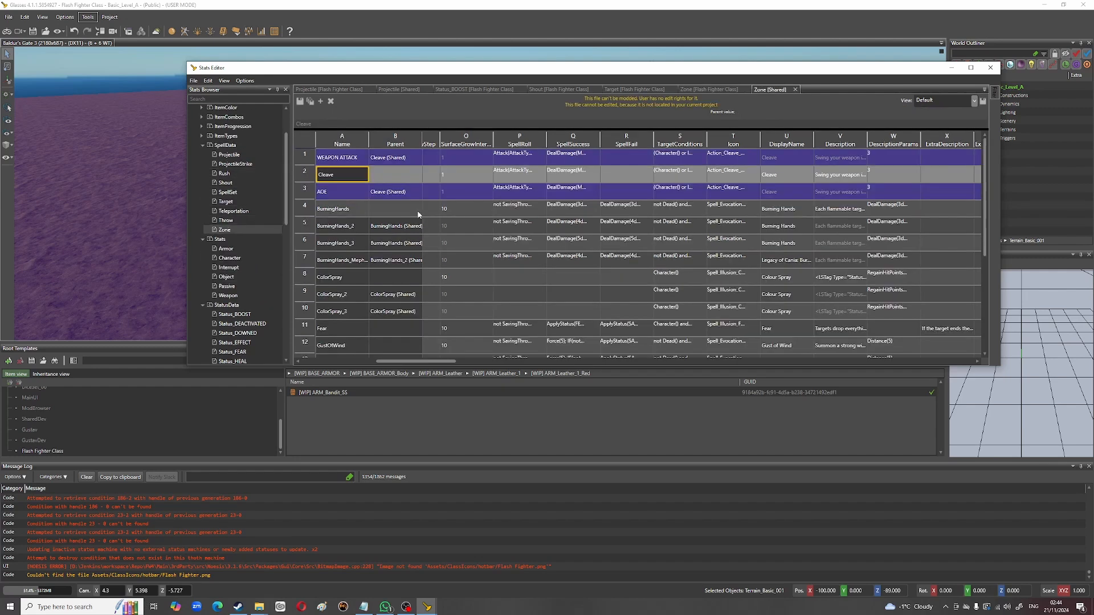
click(573, 174)
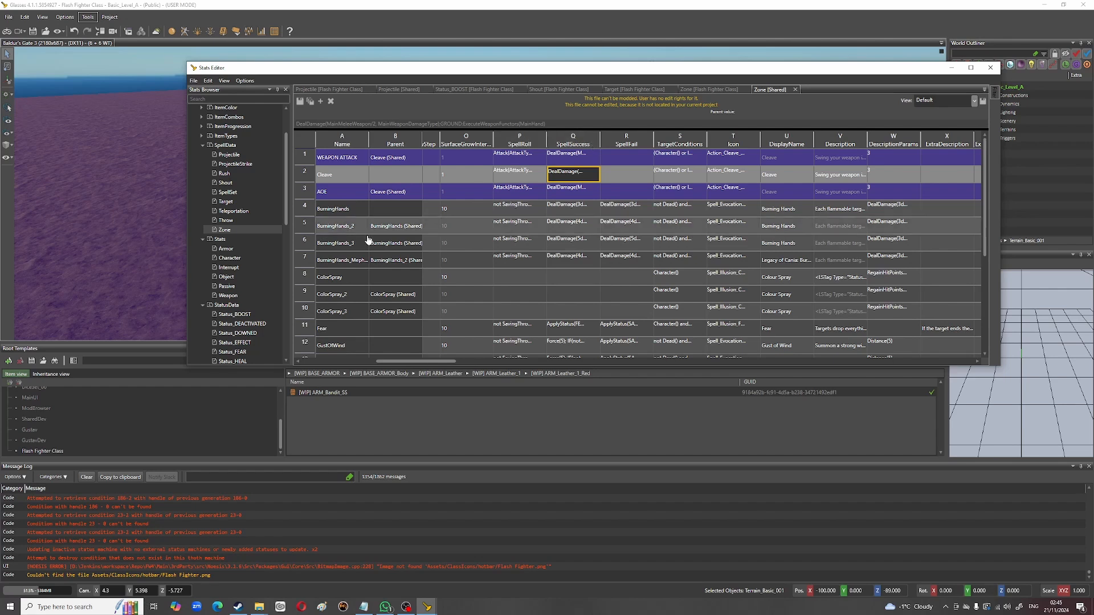
Step: Return to the Flash Fighter Class Zone table and inspect the Description, DisplayName and Icon values of Cleave_o
scroll(254, 247, down, 10)
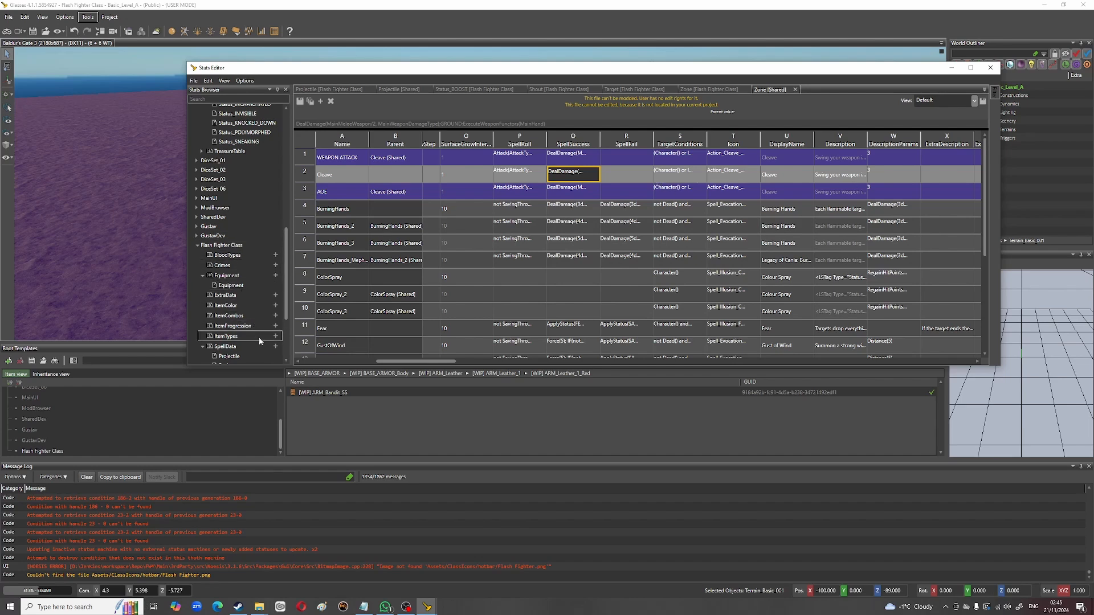
scroll(258, 337, down, 2)
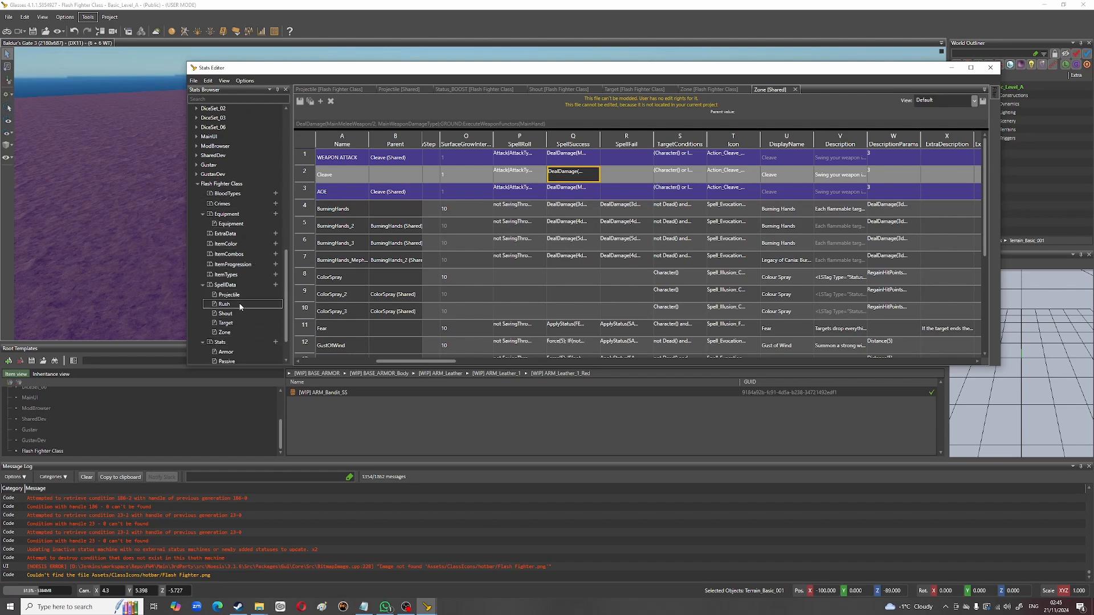
double_click(233, 333)
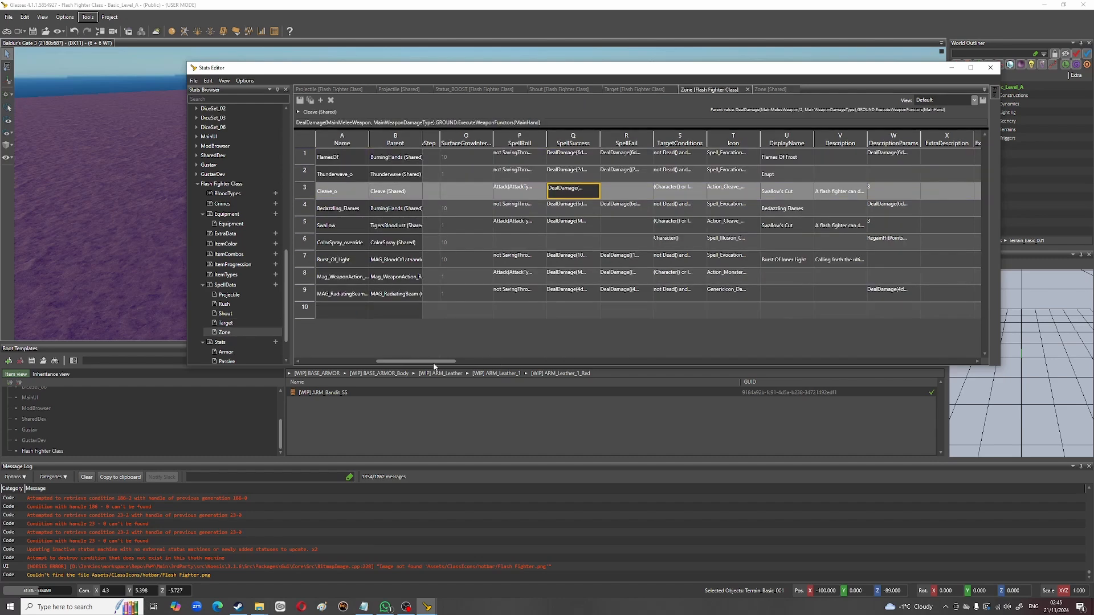
drag(426, 362, 459, 362)
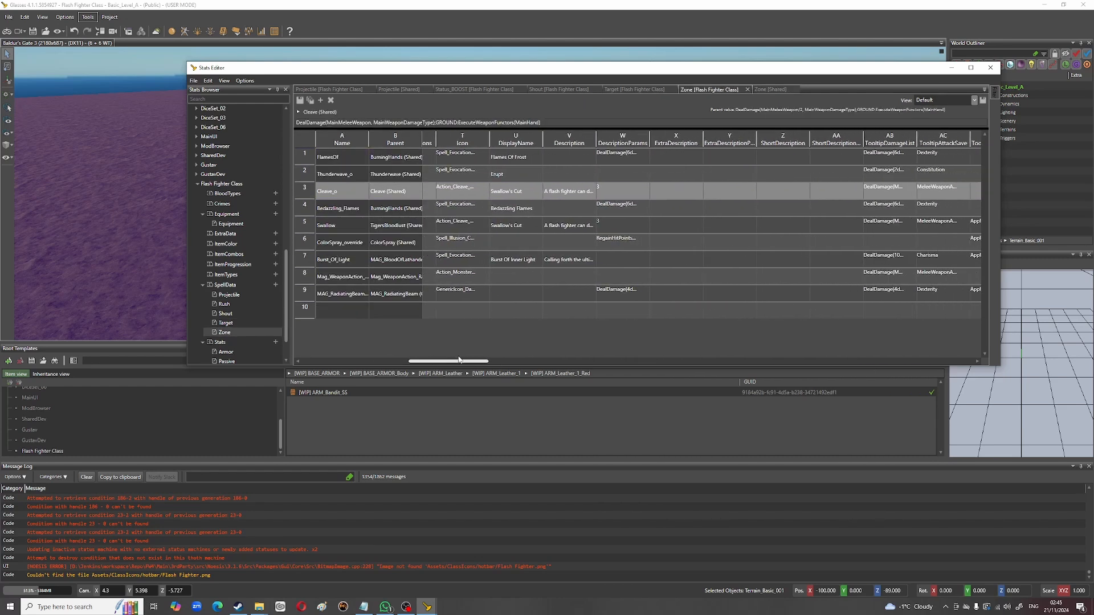
click(559, 193)
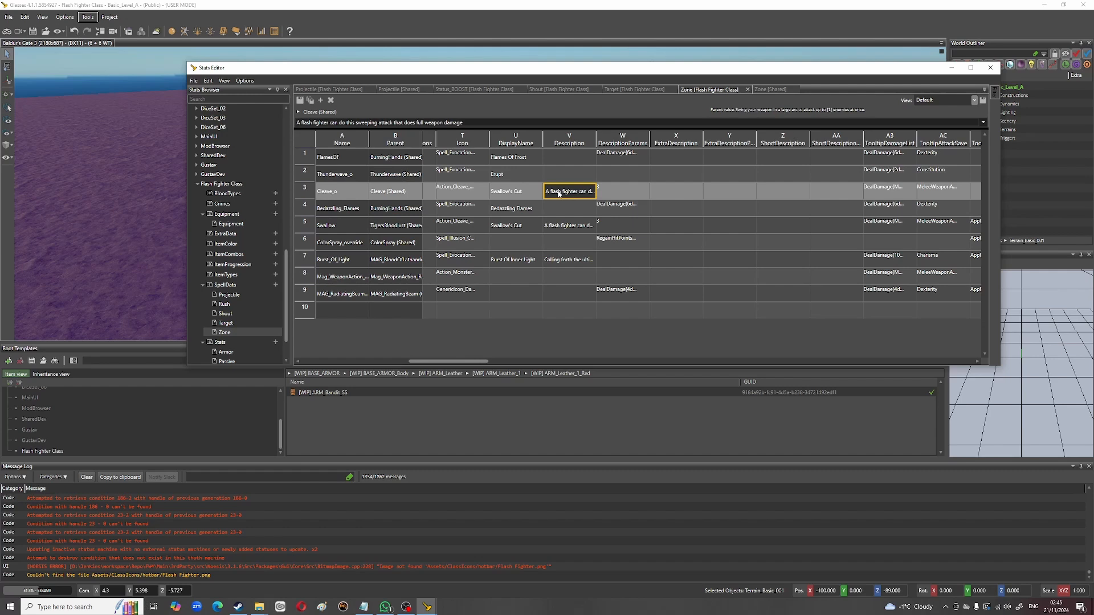
click(512, 194)
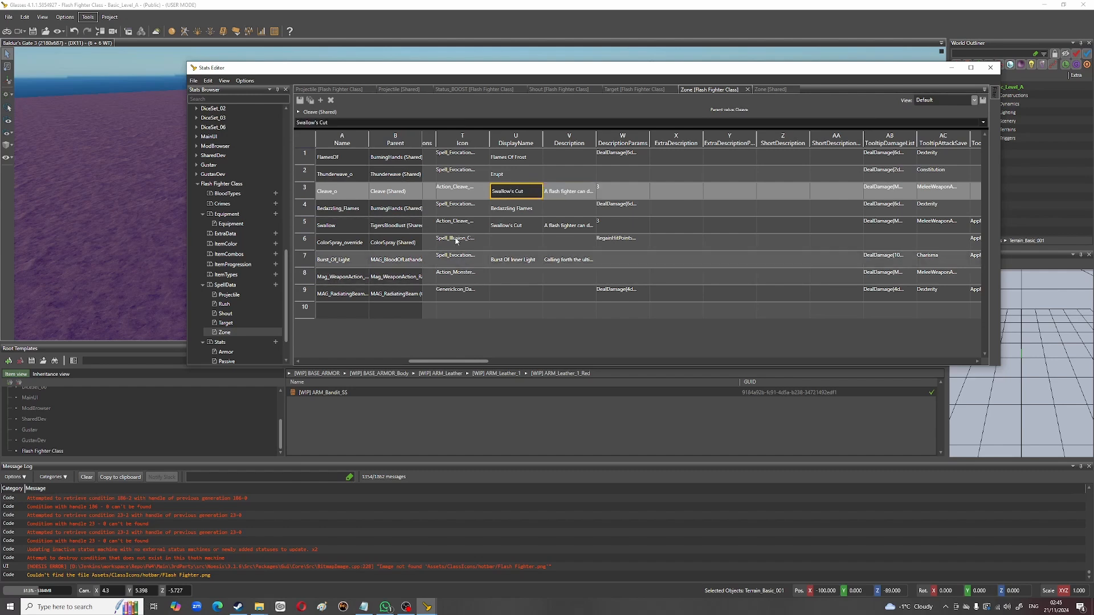
click(468, 192)
click(513, 193)
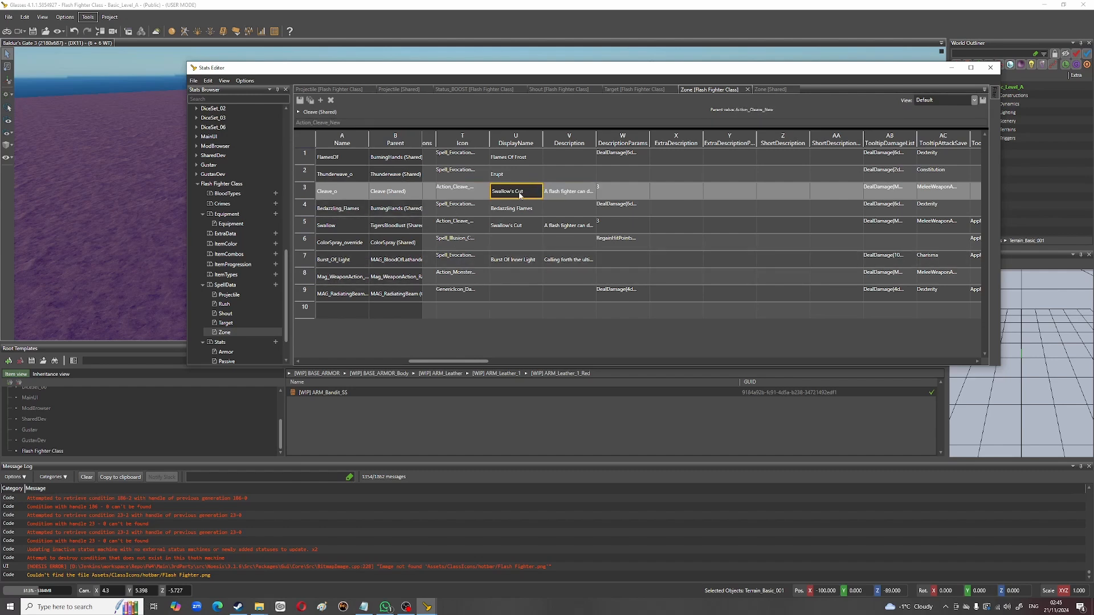
Step: Inspect the TooltipDamageList and TooltipAttackSave values of the Cleave_o spell
drag(468, 361, 513, 361)
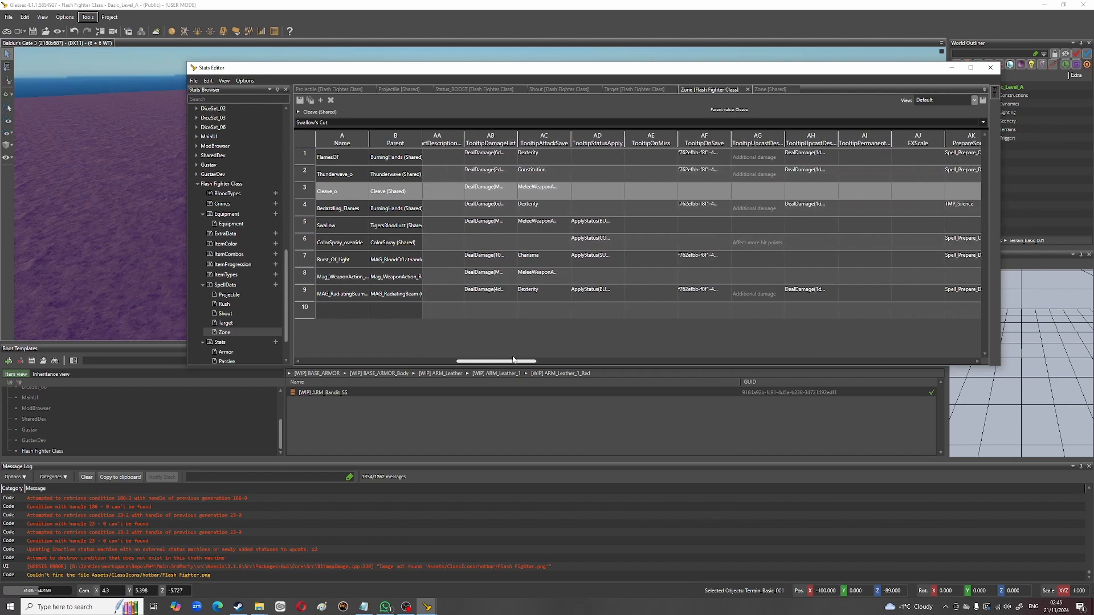
click(488, 192)
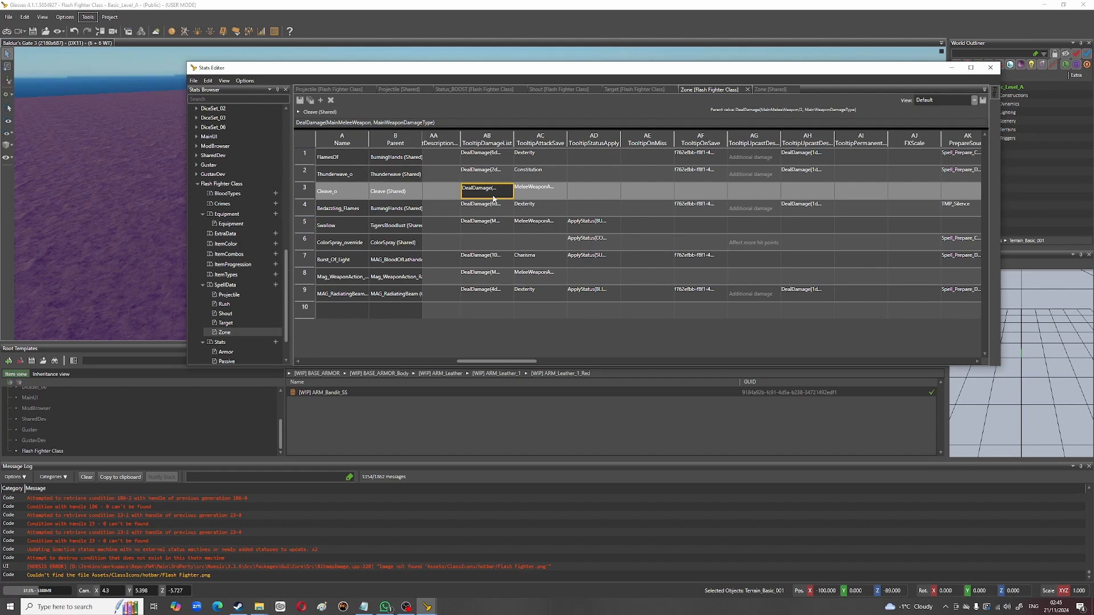
click(554, 194)
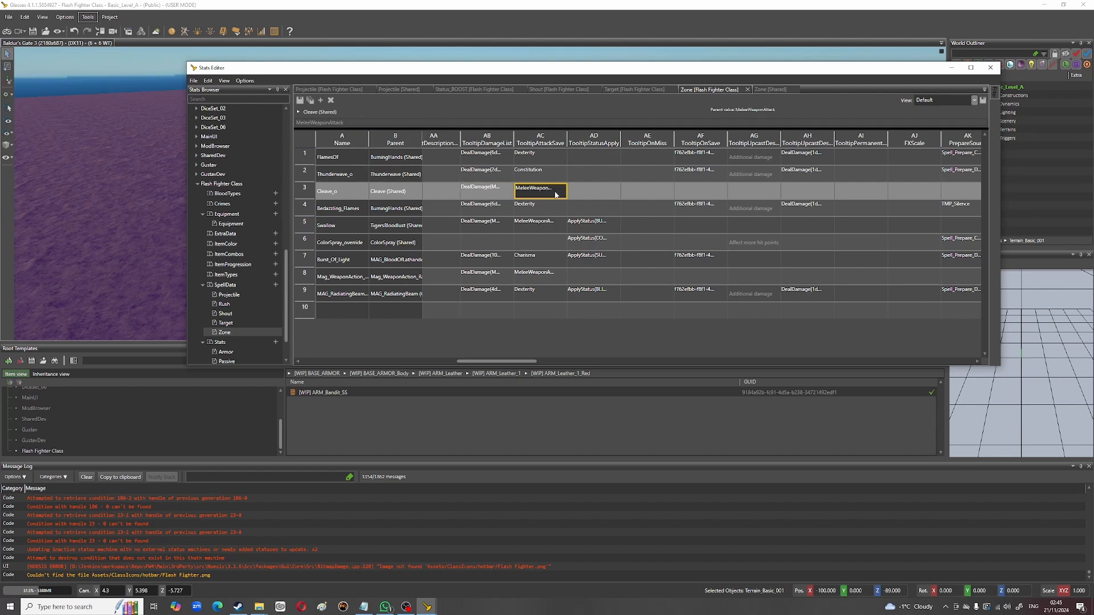
Step: Recheck the TooltipDamageList value of Cleave_o and compare its TooltipAttackSave value with that of Thunderwave_o
click(491, 187)
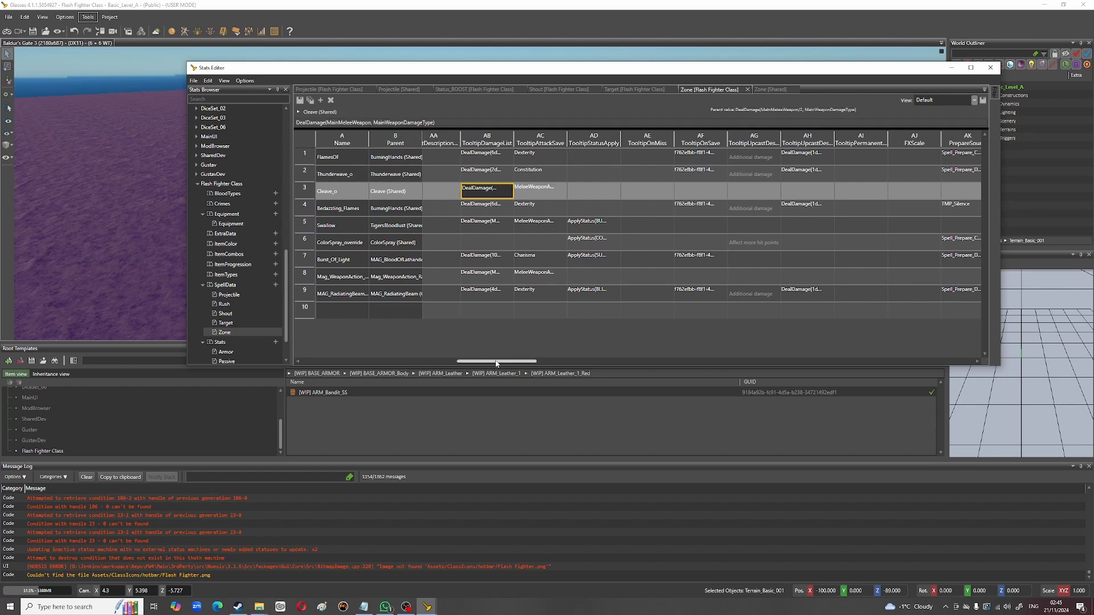
drag(497, 363, 502, 362)
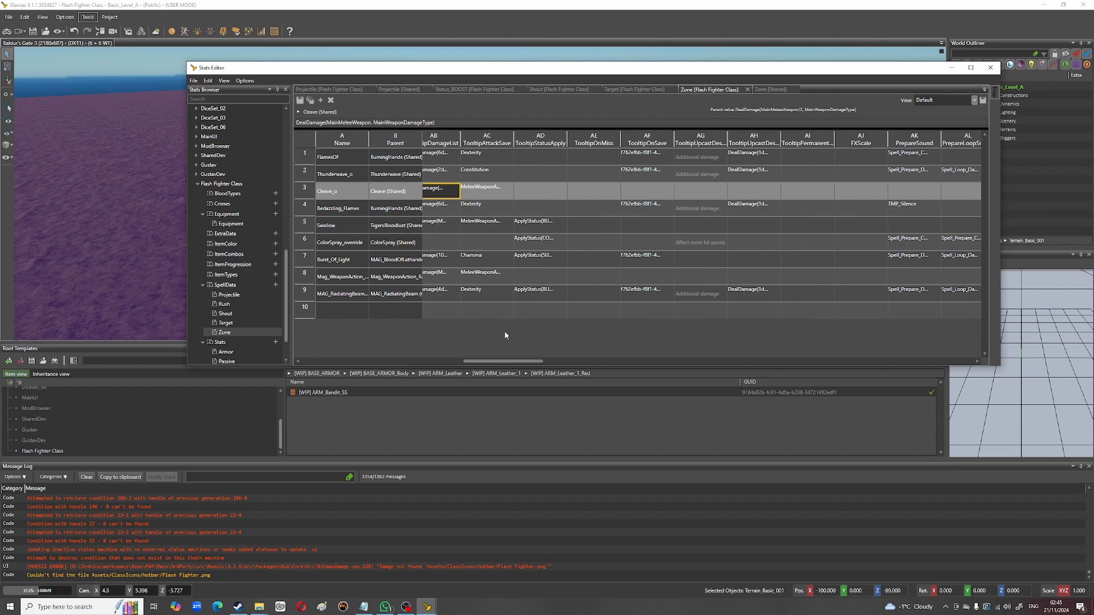
click(487, 189)
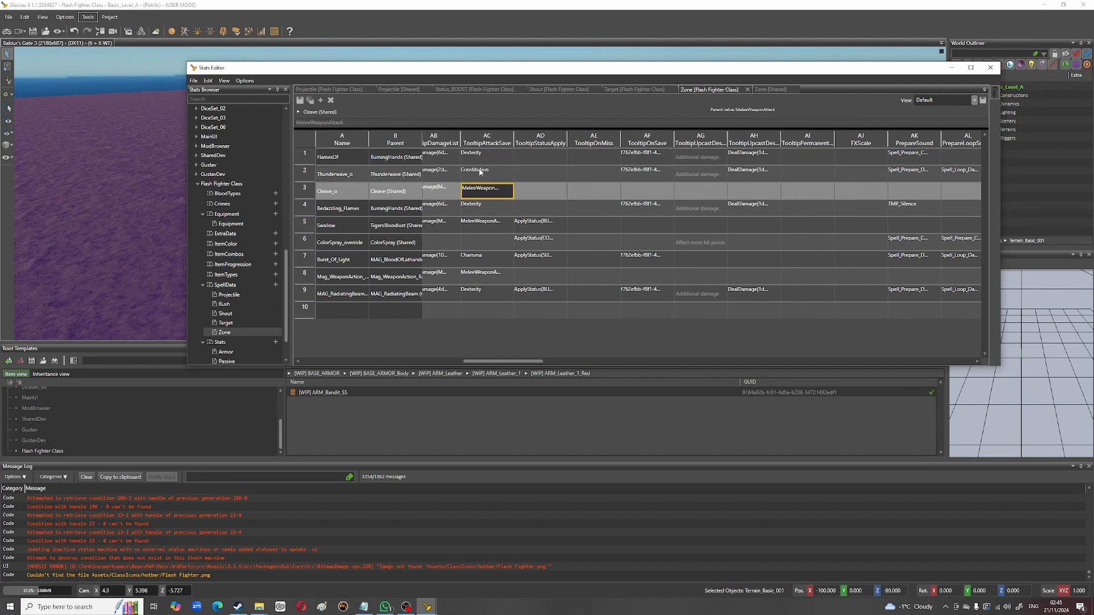
click(480, 172)
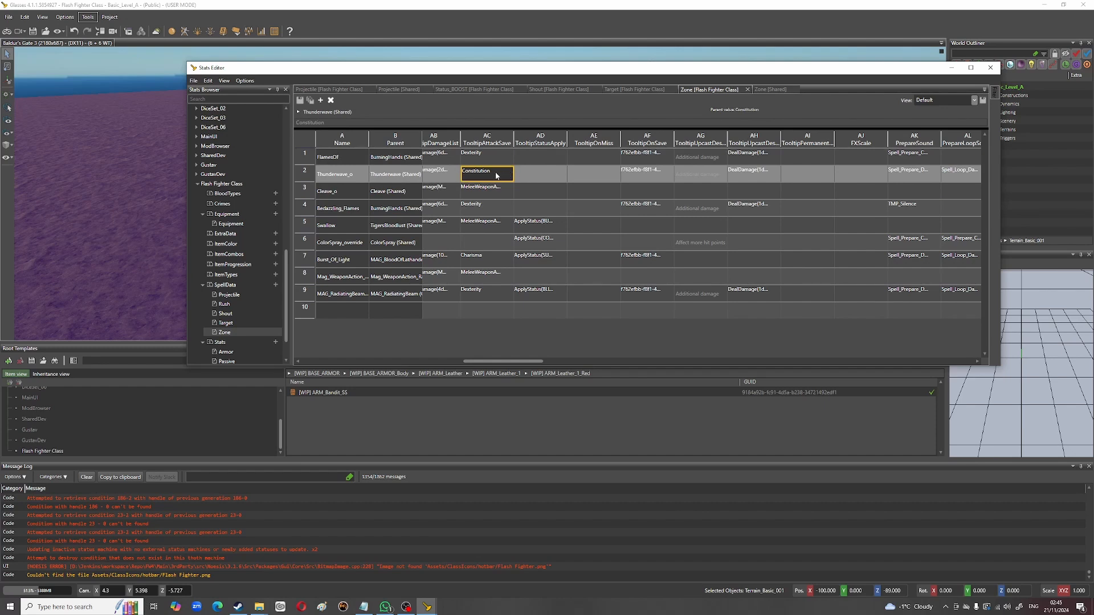
click(478, 192)
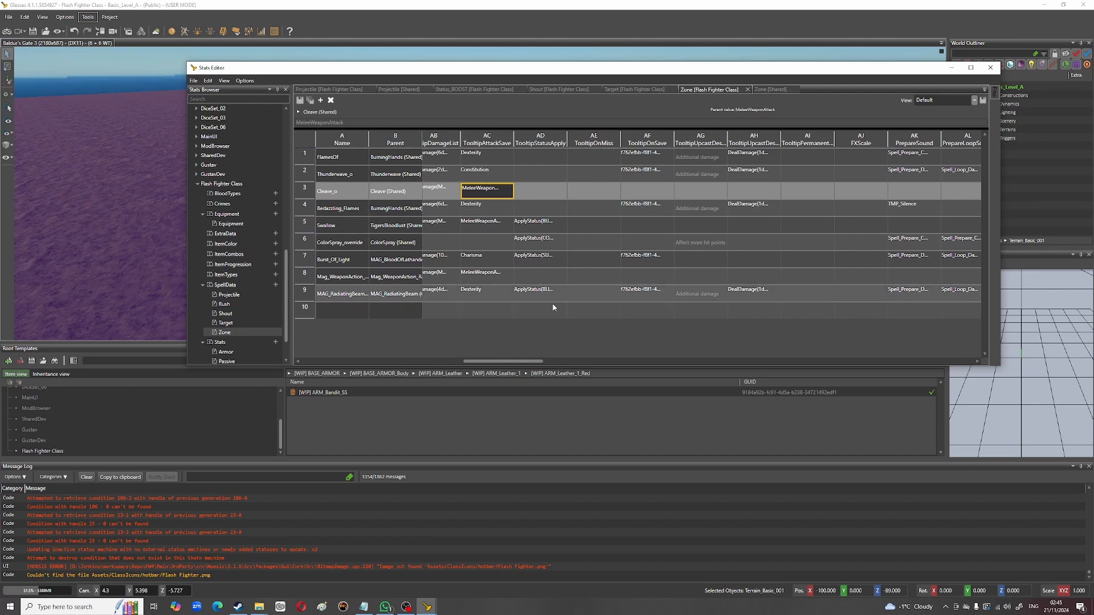
Step: Inspect the CastSound and TargetSound values of the Cleave_o spell
drag(503, 363, 562, 365)
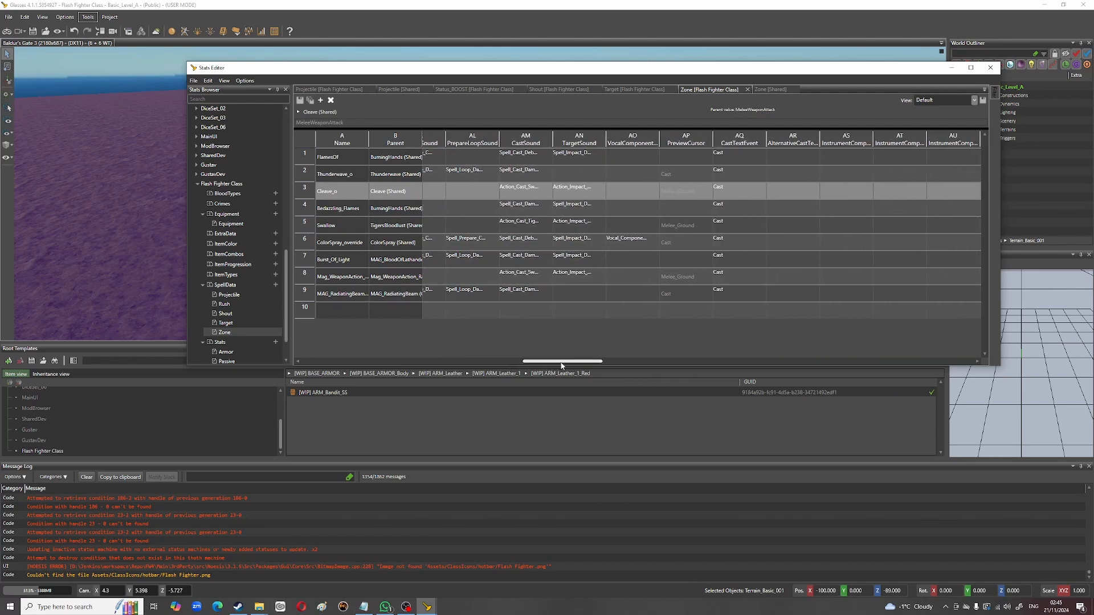
click(526, 193)
click(577, 193)
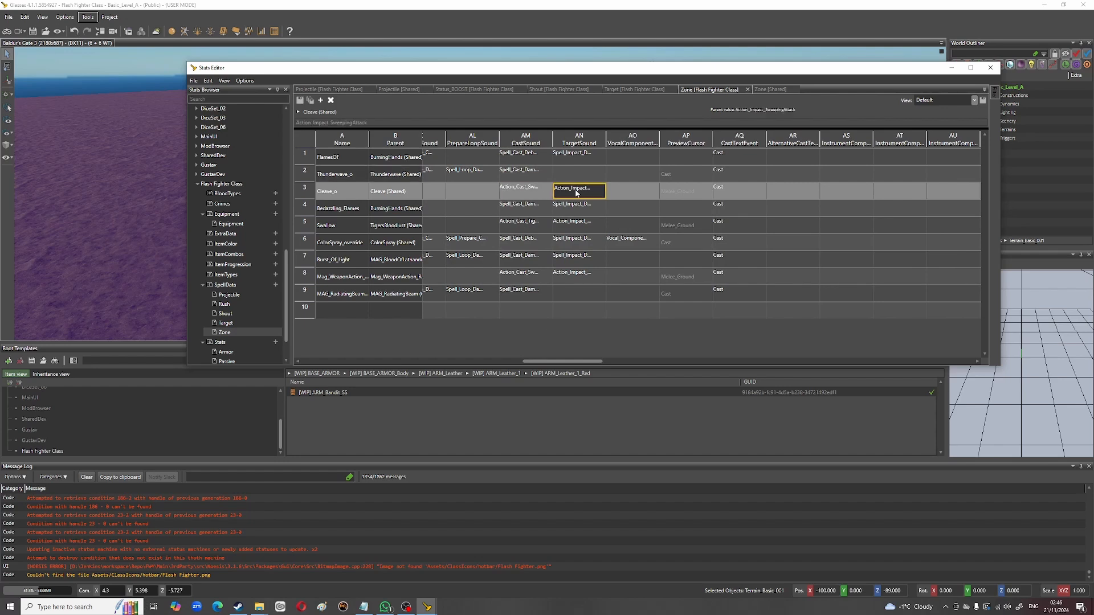
click(534, 187)
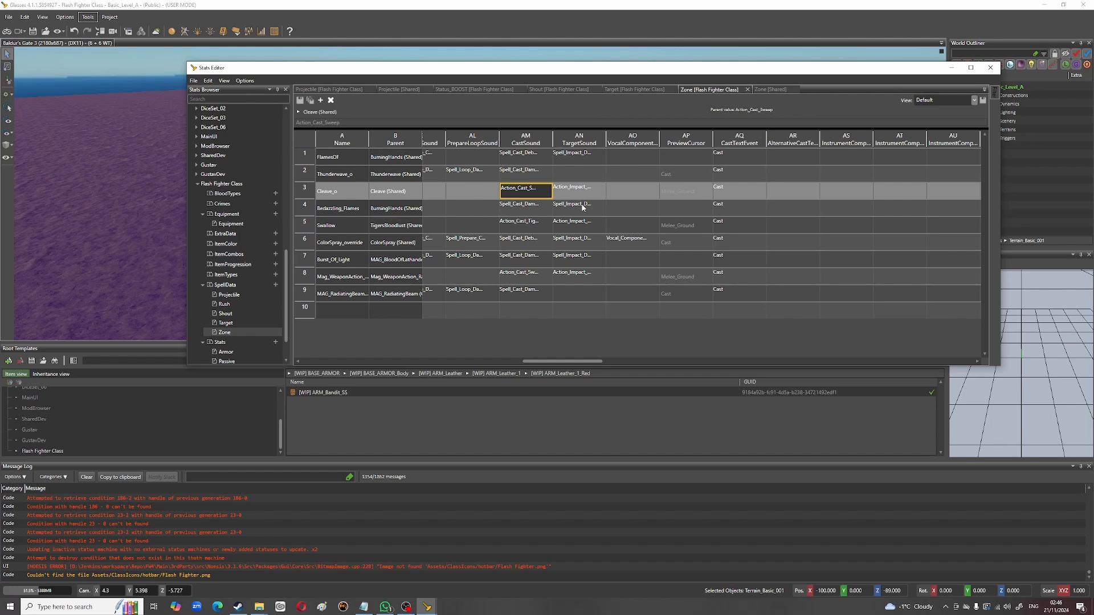
Step: Compare the Shape value of Cleave_o with those of the Burst_Of_Light and Bedazzling_Flames spells
drag(566, 361, 635, 365)
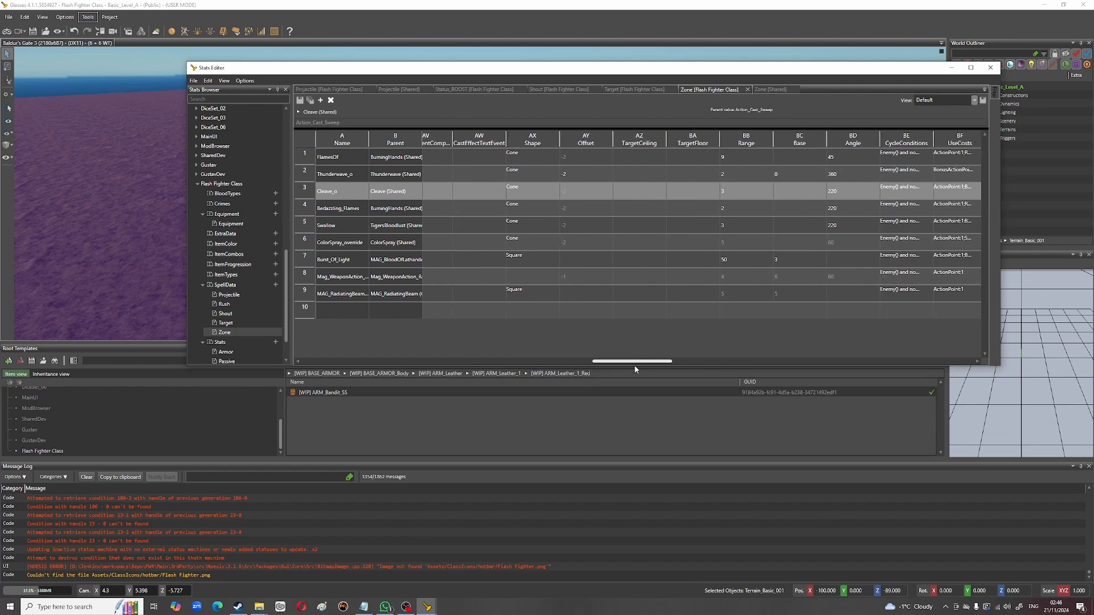
click(527, 192)
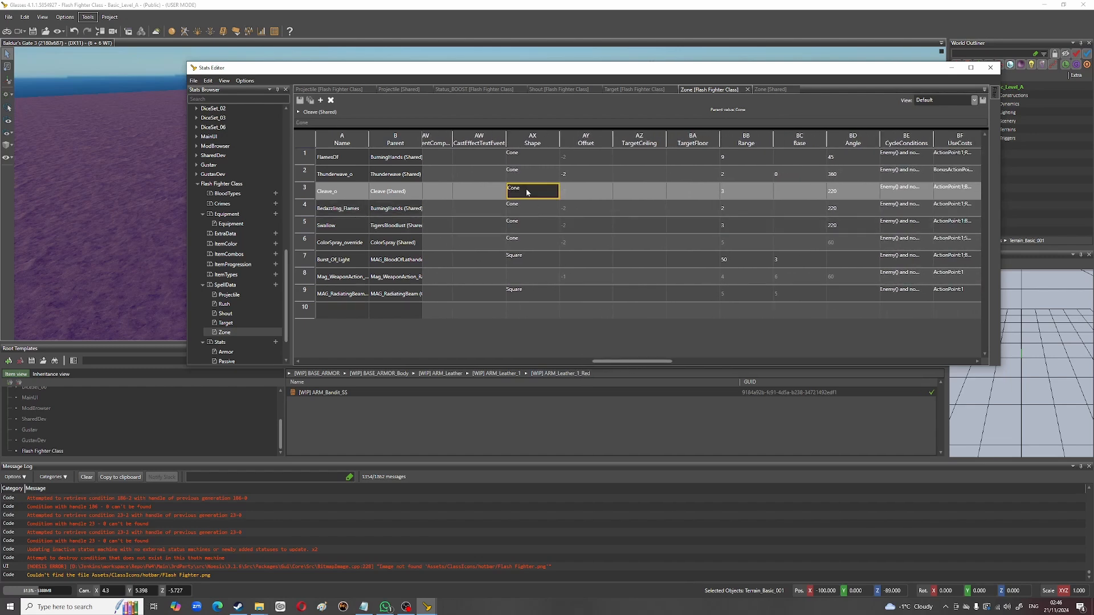
click(528, 258)
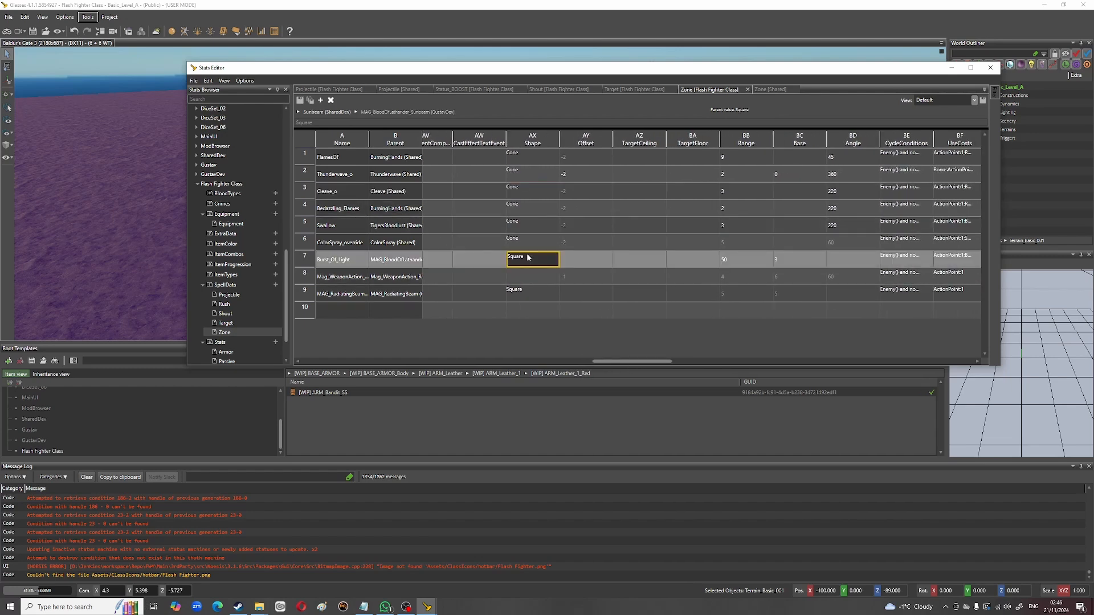
click(530, 209)
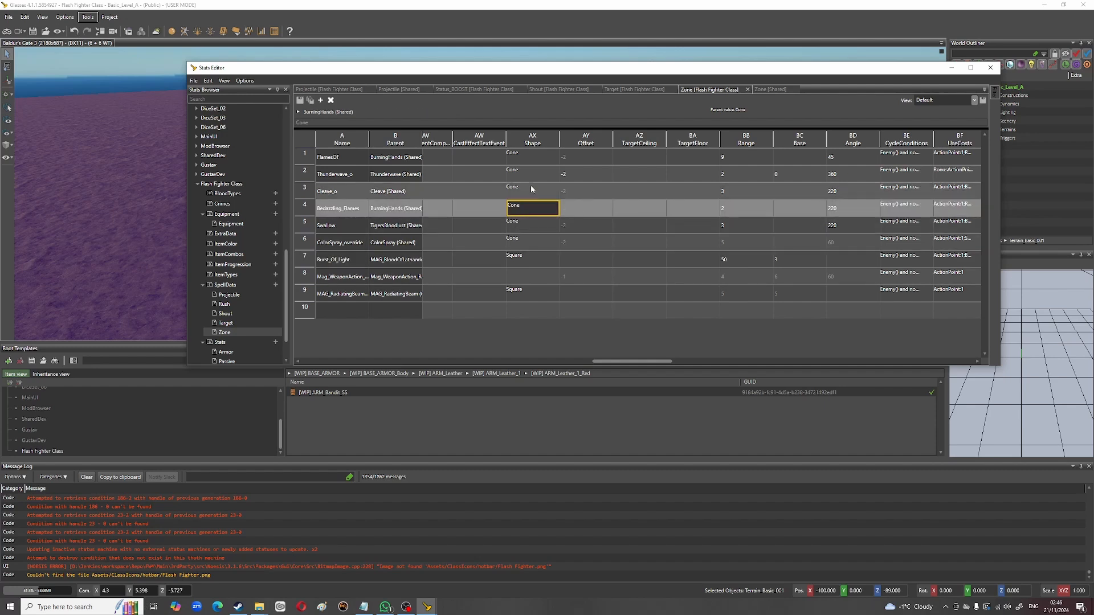
click(531, 189)
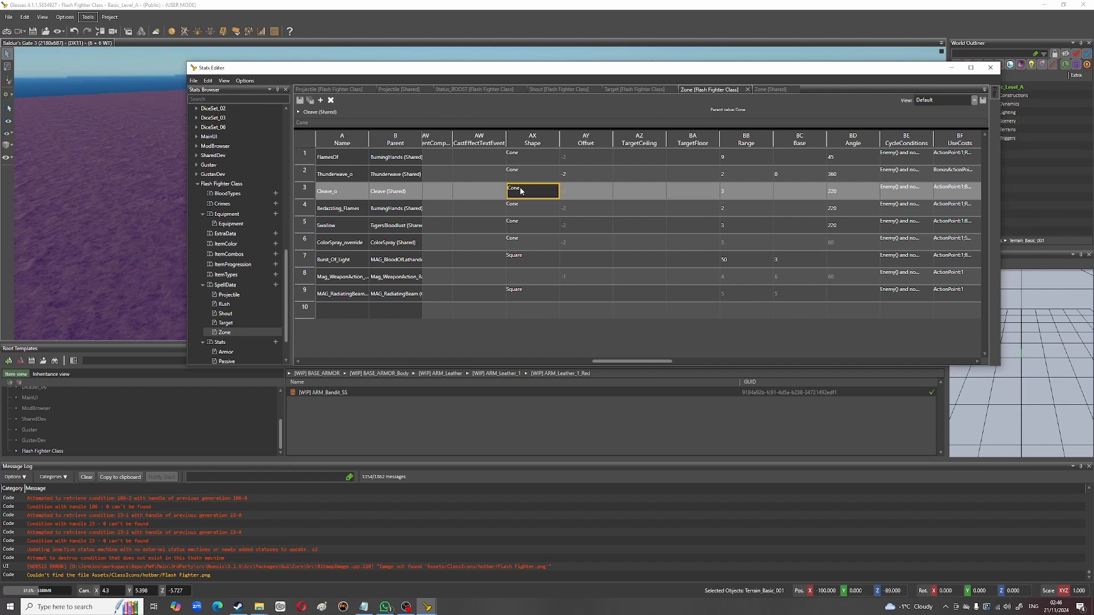
Step: Inspect the Offset, Range and Angle values of the Cleave_o spell
click(591, 198)
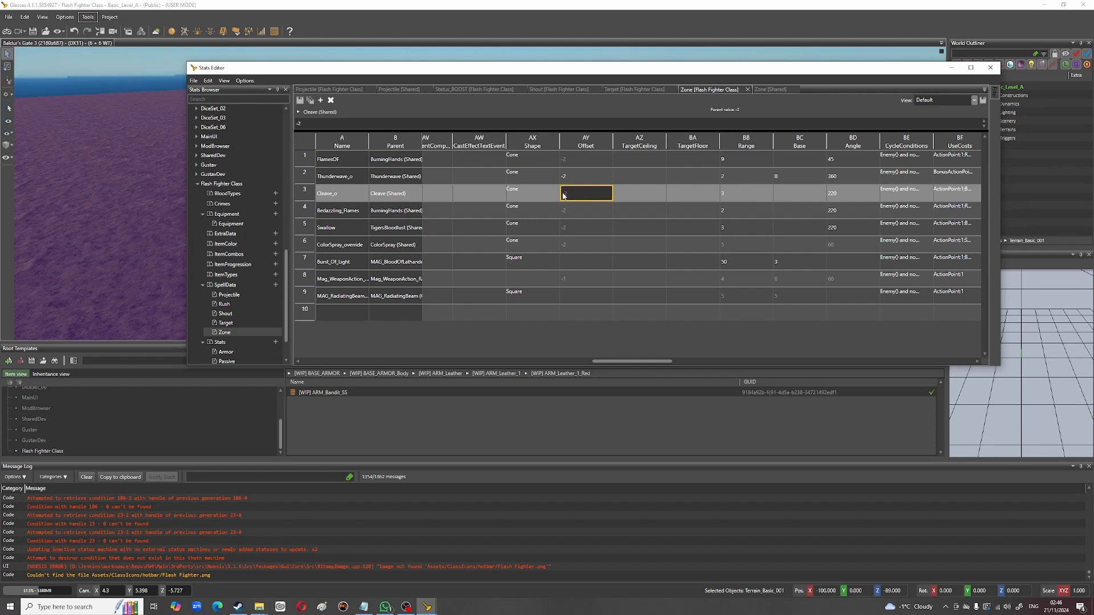
click(742, 195)
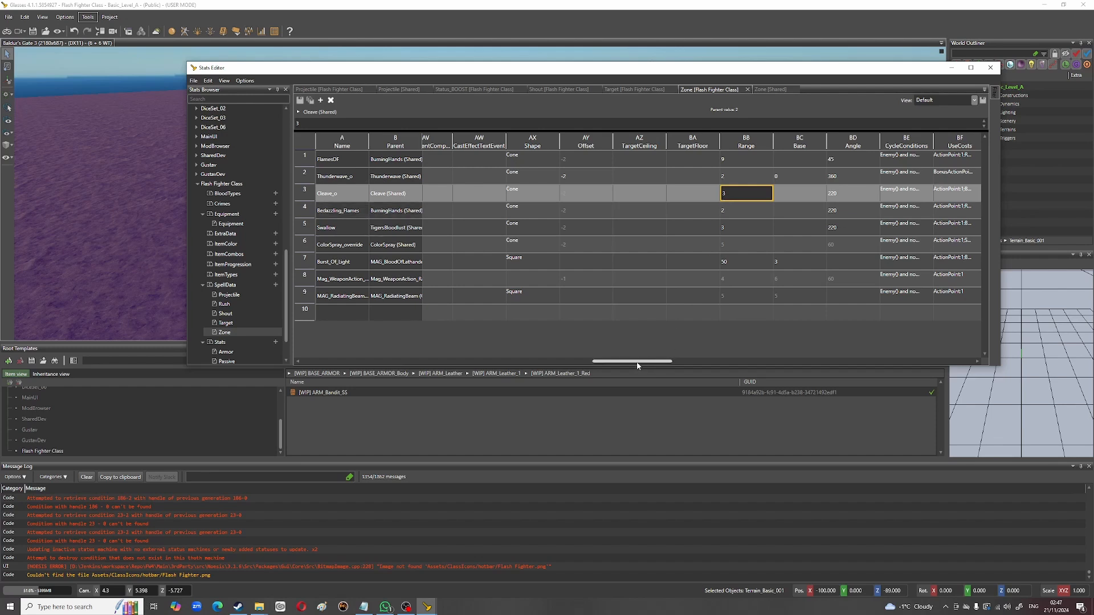
drag(637, 366, 663, 365)
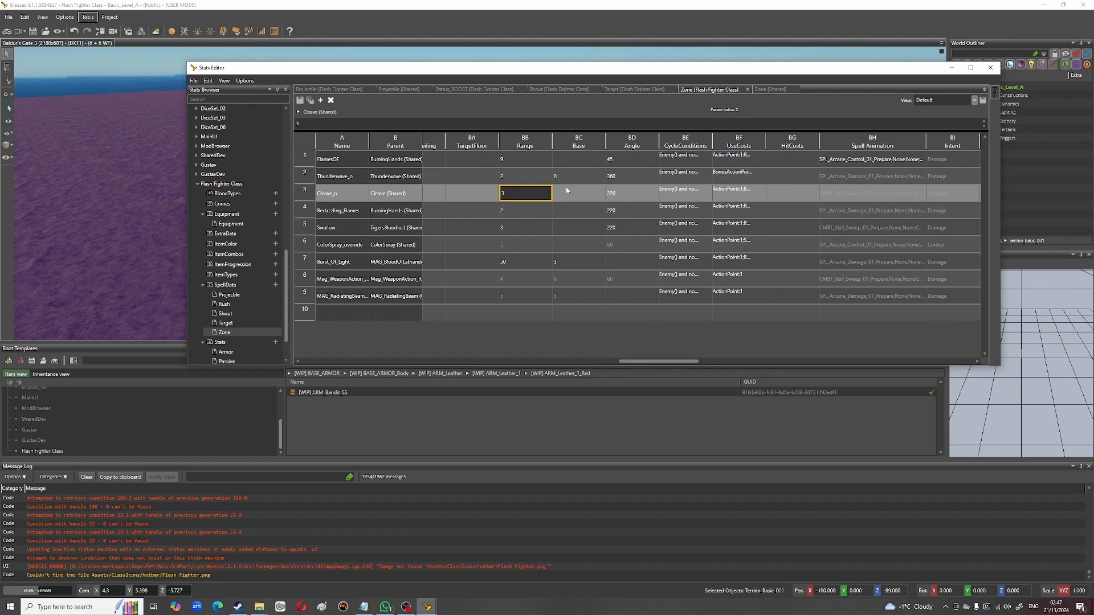
click(630, 195)
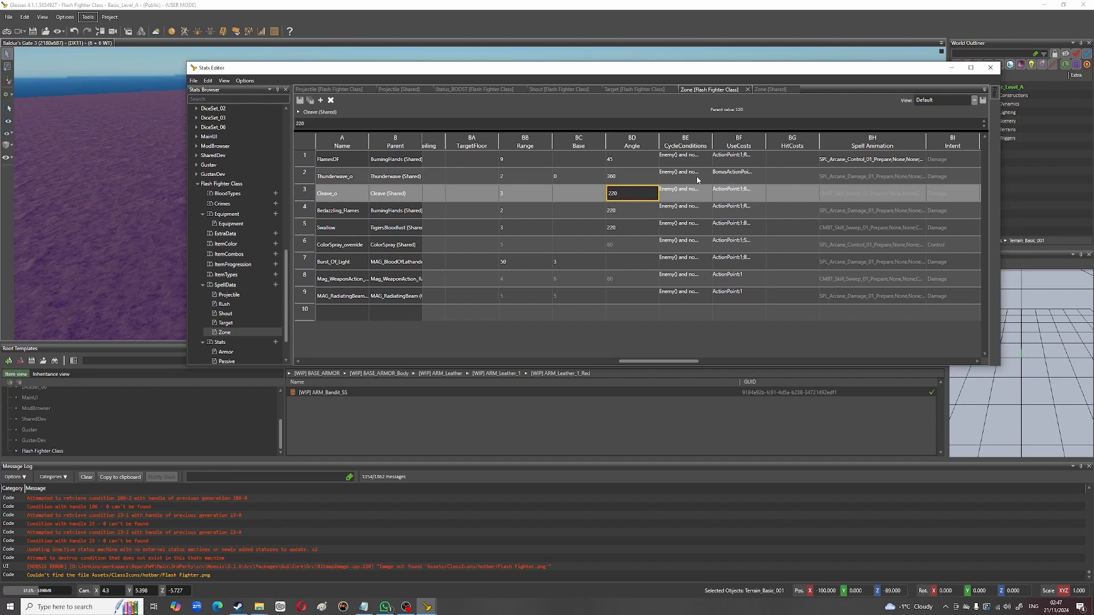
Step: Inspect the UseCosts, Spell Animation and SpellFlags values of the Cleave_o spell
click(736, 192)
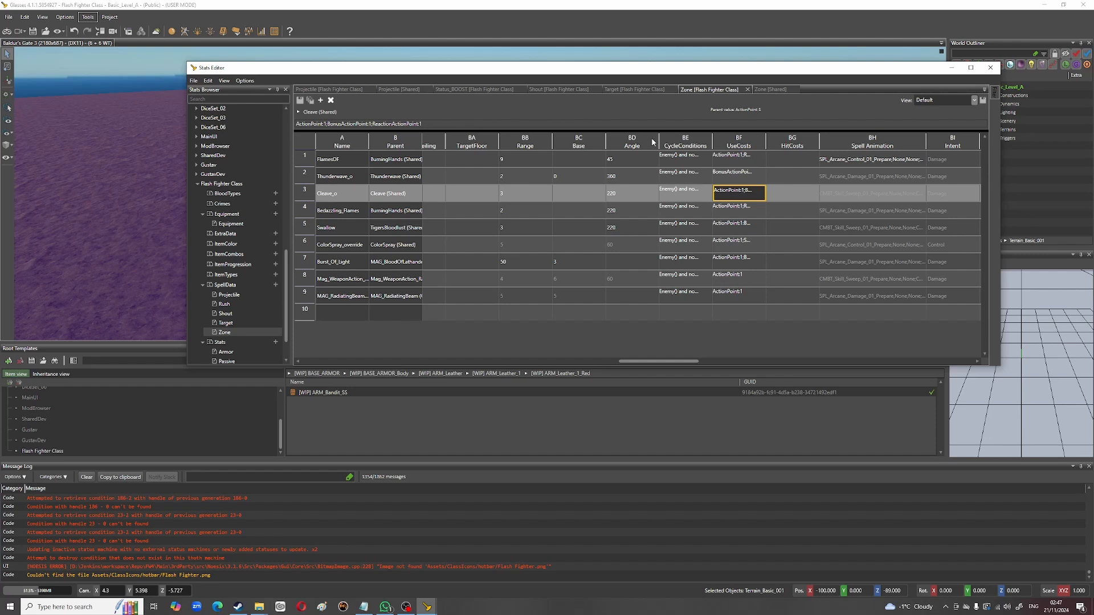
click(869, 194)
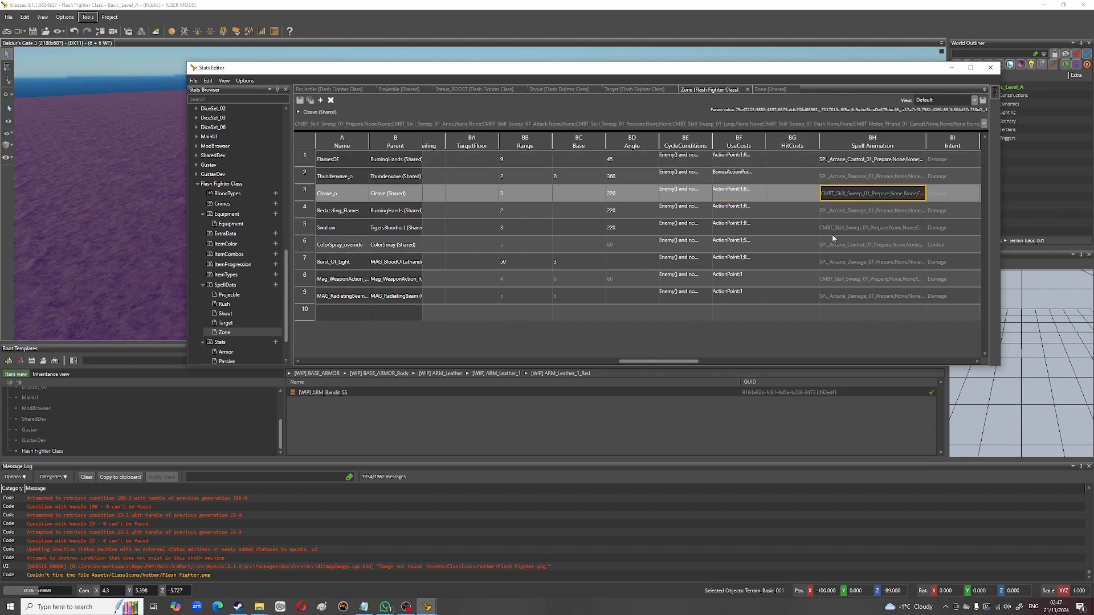
drag(674, 363, 700, 365)
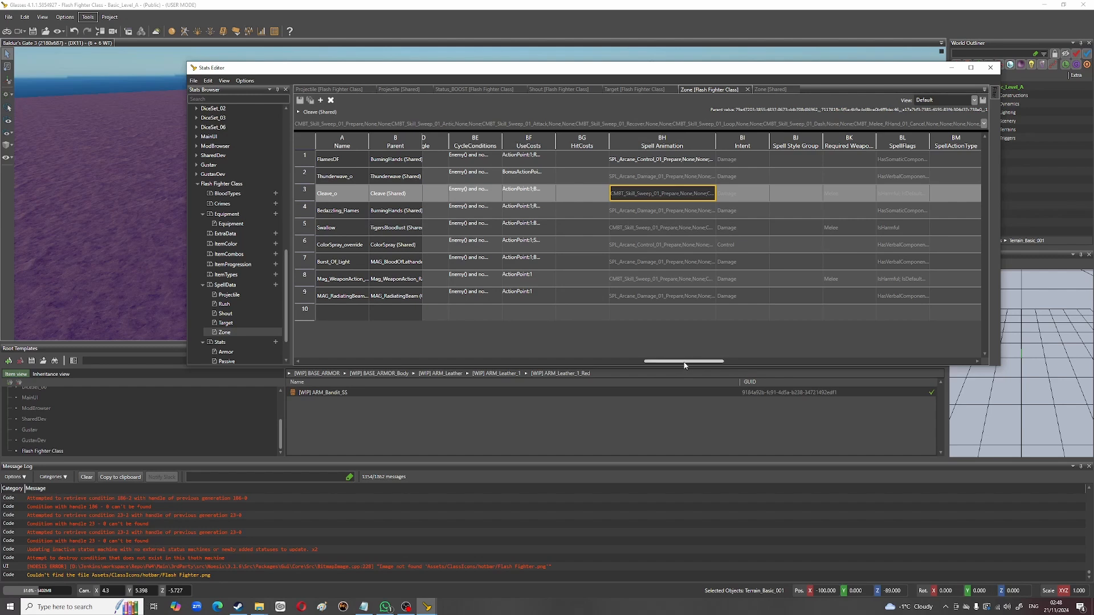
drag(689, 361, 700, 362)
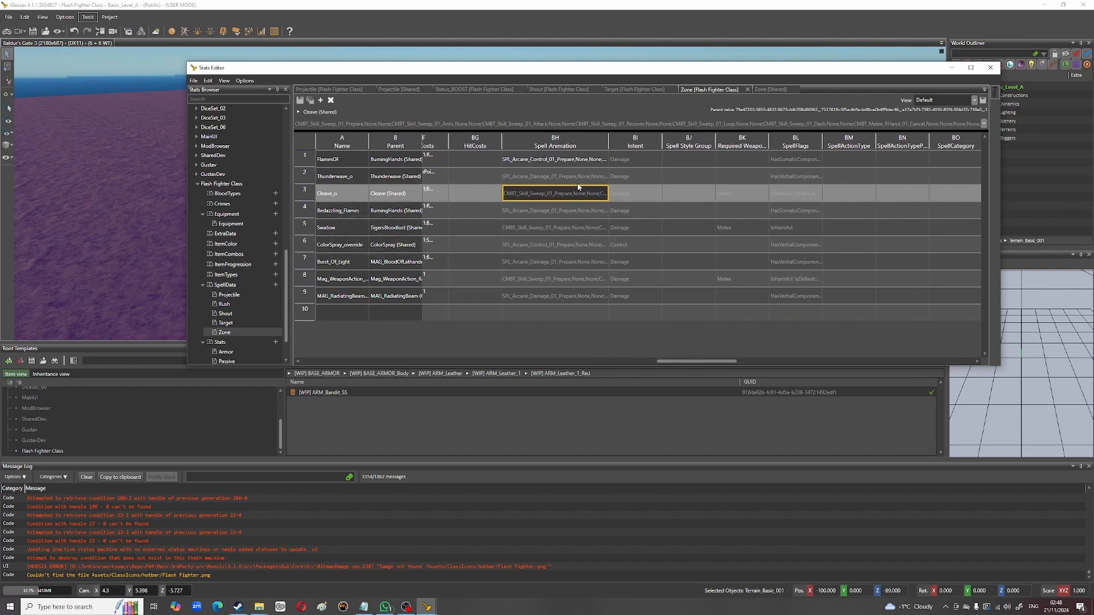
drag(709, 362, 727, 363)
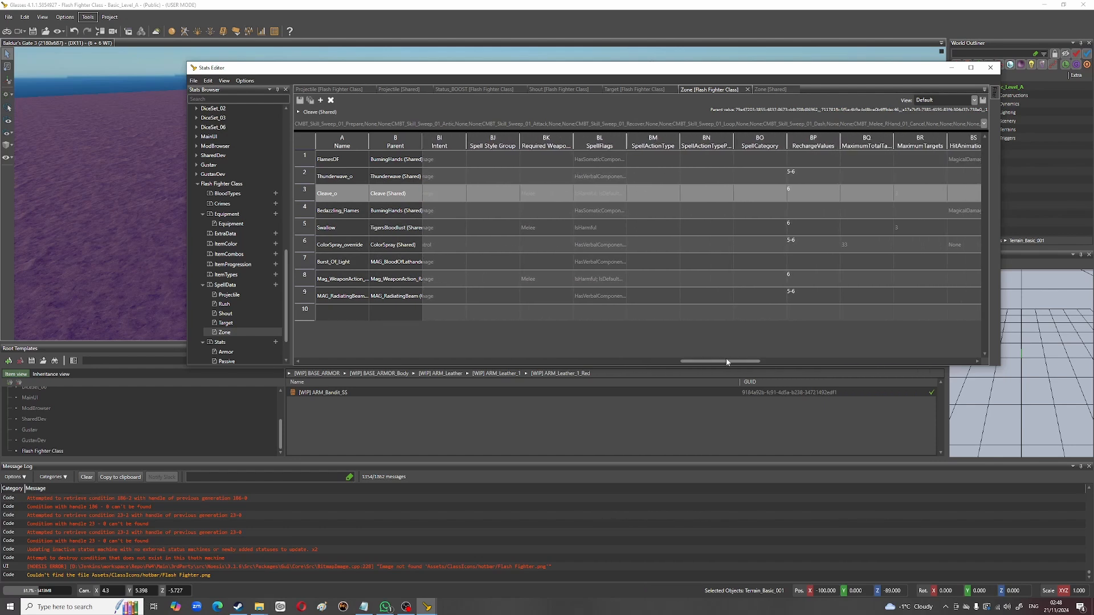
click(598, 191)
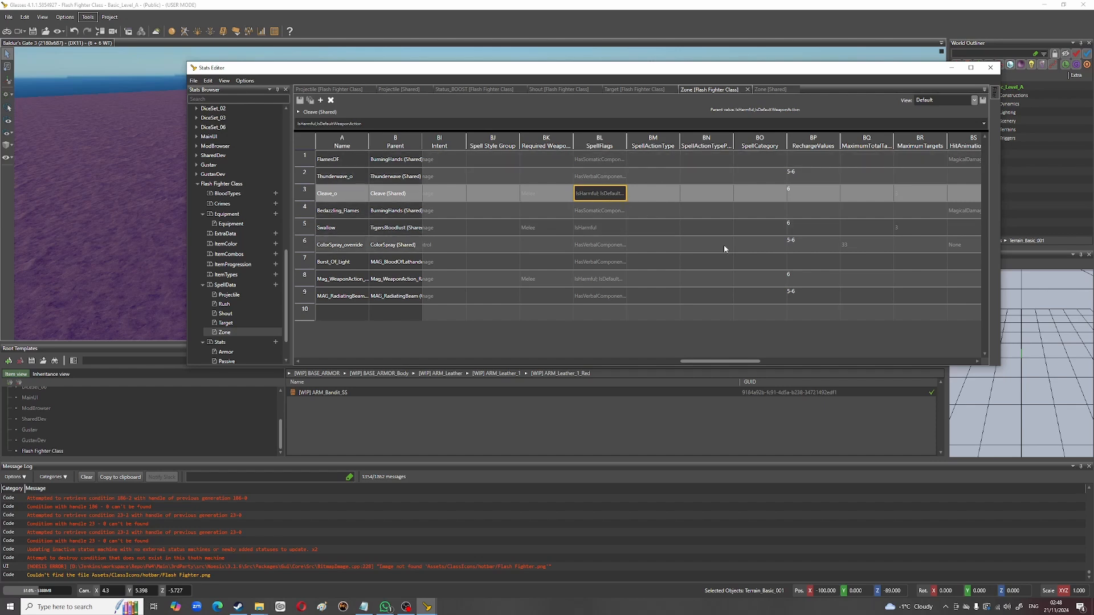
Step: Inspect the RechargeValues and RequirementConditions values of the Cleave_o spell
drag(722, 365, 754, 365)
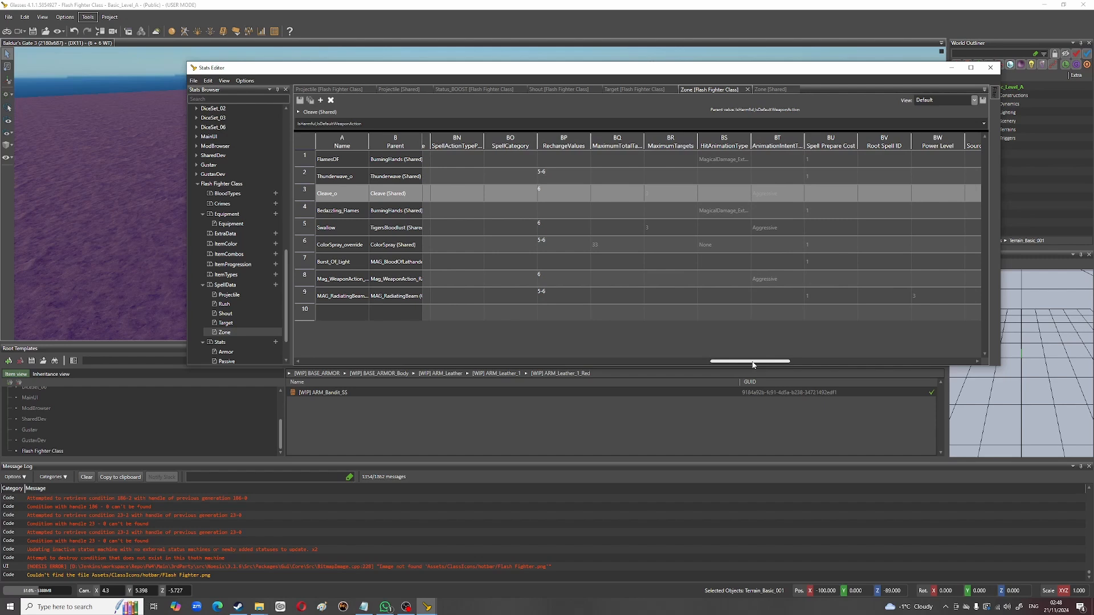
click(560, 191)
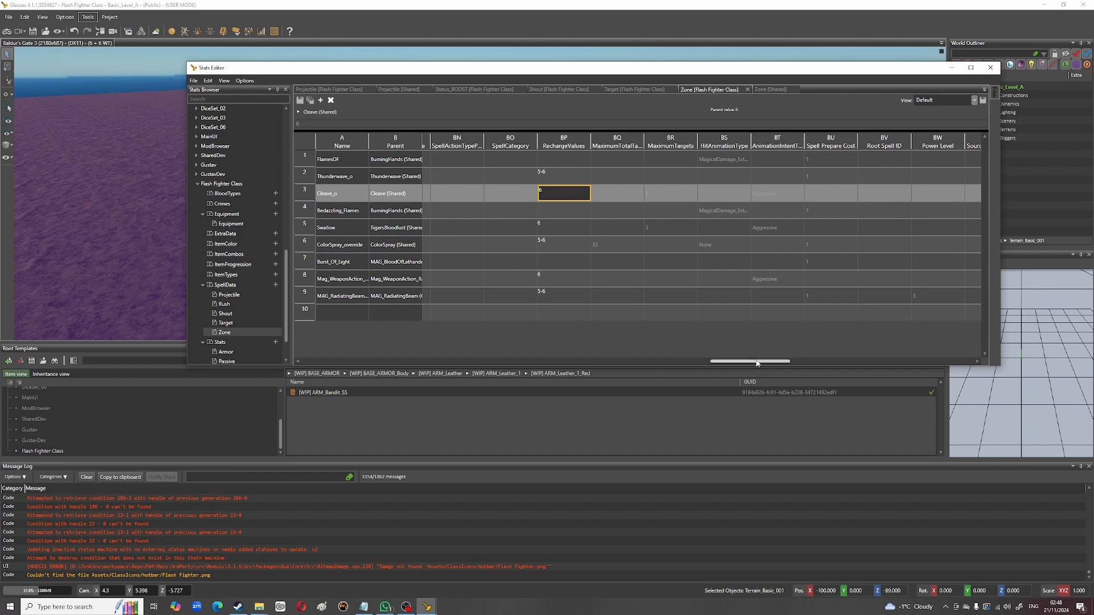
drag(758, 364, 808, 364)
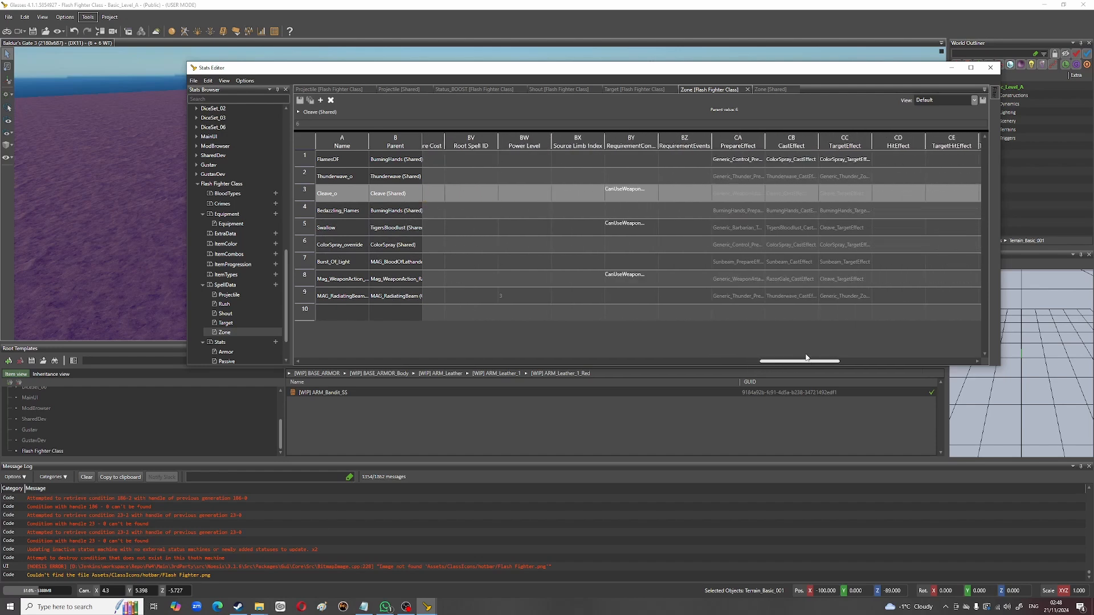
click(648, 198)
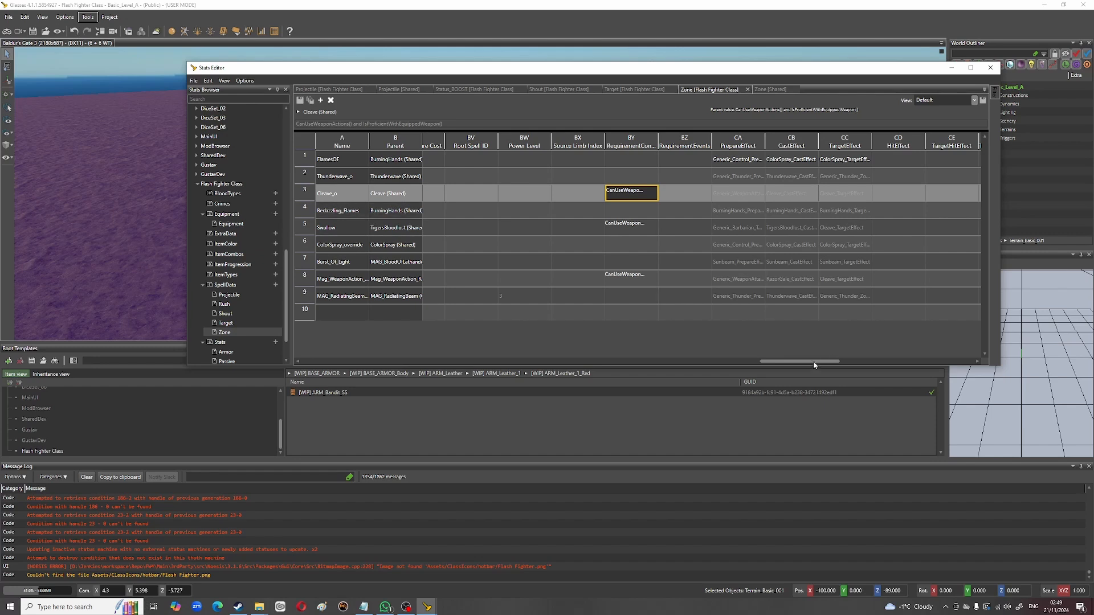
Step: Inspect the PrepareEffect, CastEffect and TargetEffect values of the Cleave_o spell
drag(804, 365, 823, 366)
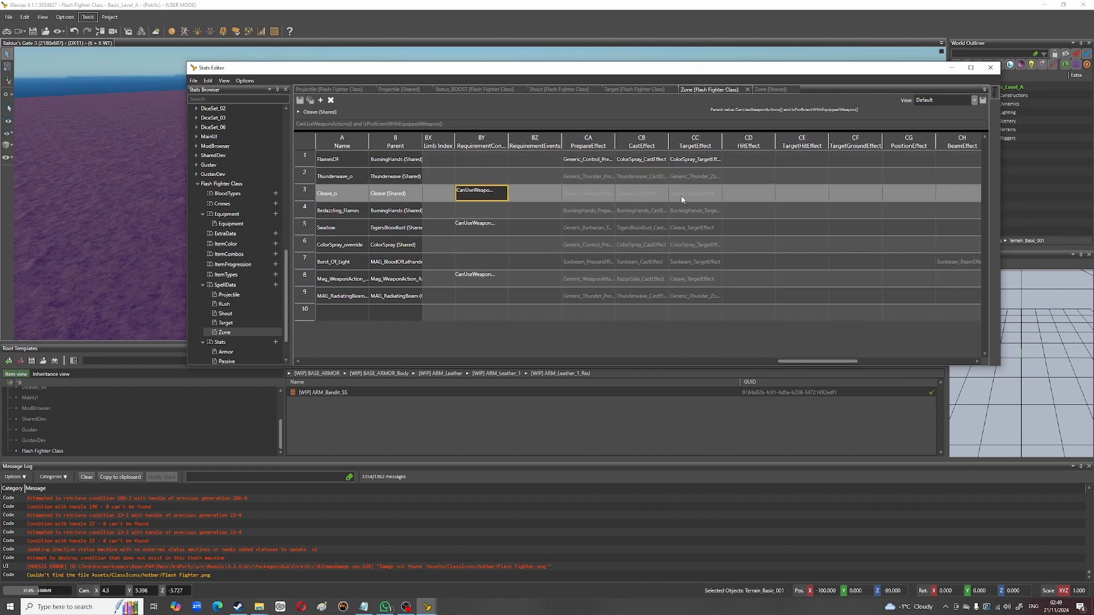
click(584, 197)
click(634, 200)
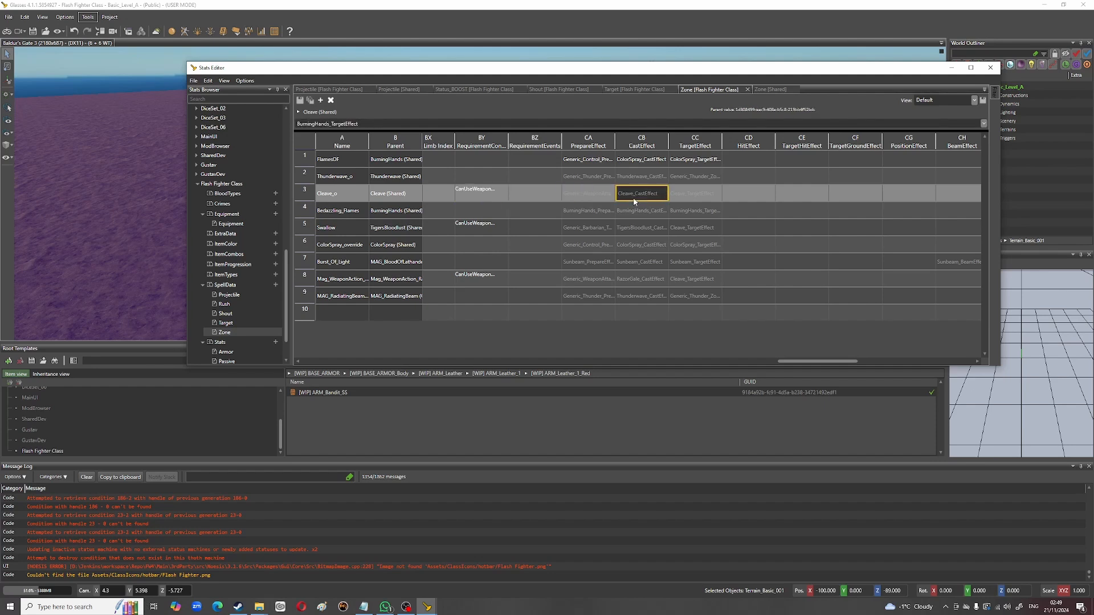
click(690, 198)
click(590, 199)
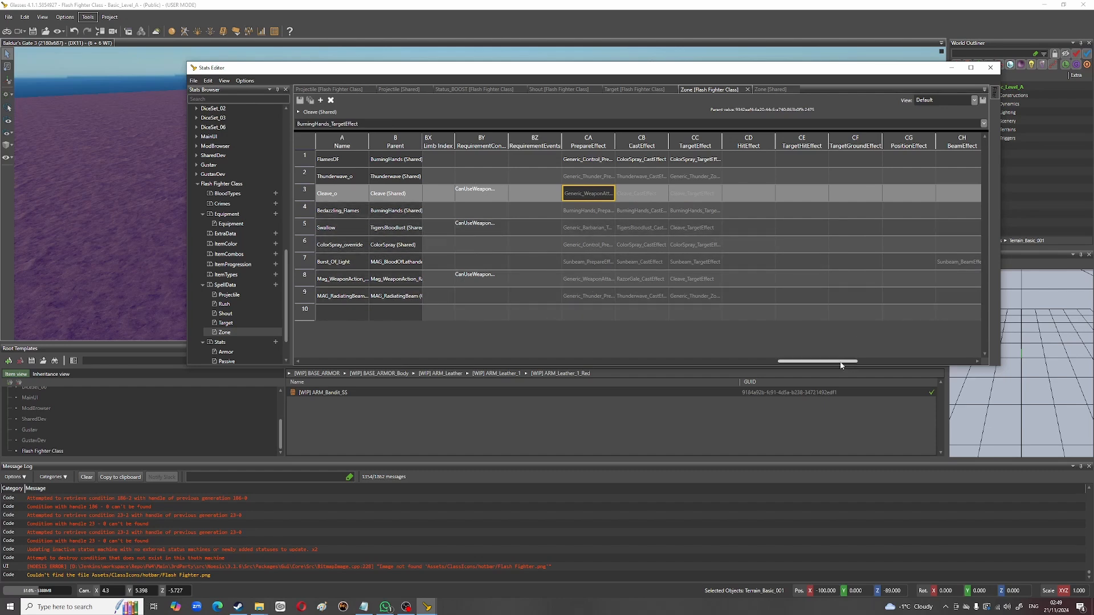
Step: Review the SpellProperties, SpellRoll, SpellSuccess and SpellFail values of the Cleave_o spell
drag(843, 362, 295, 371)
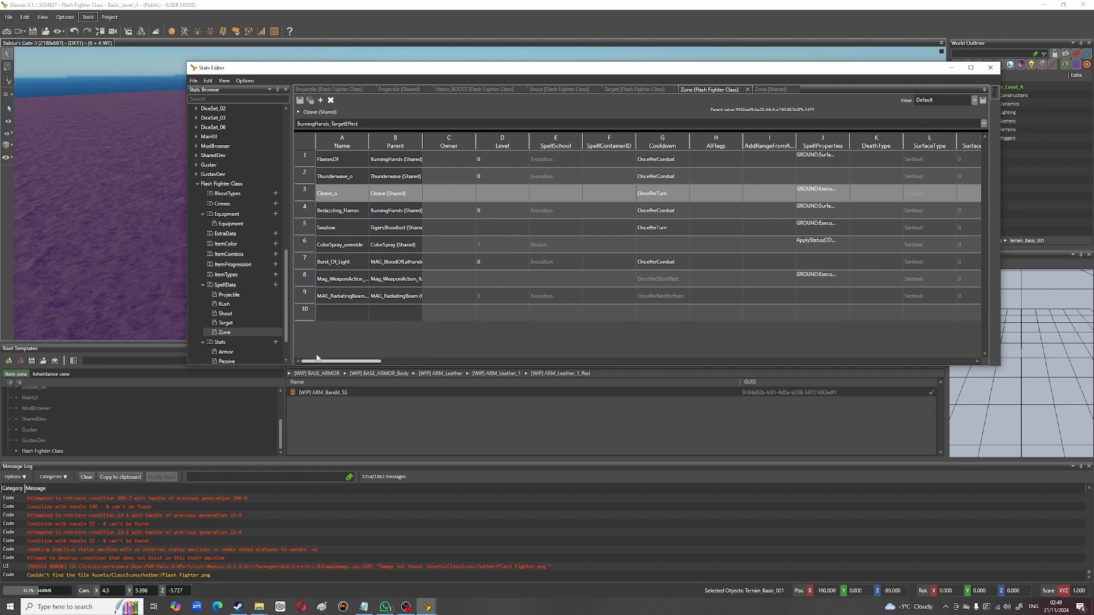
click(822, 192)
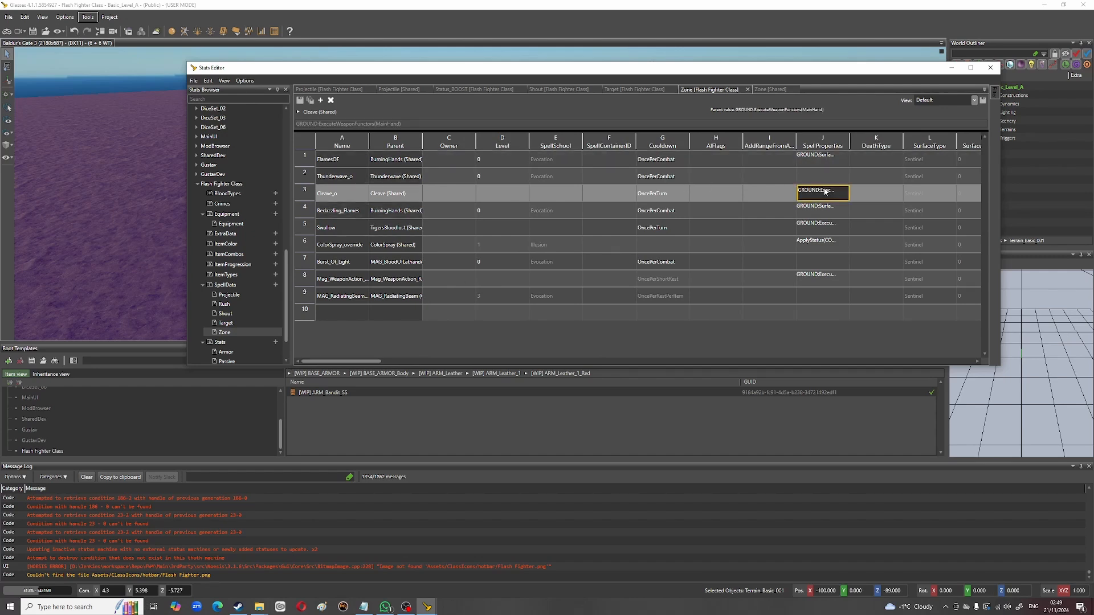
drag(377, 361, 411, 363)
click(707, 193)
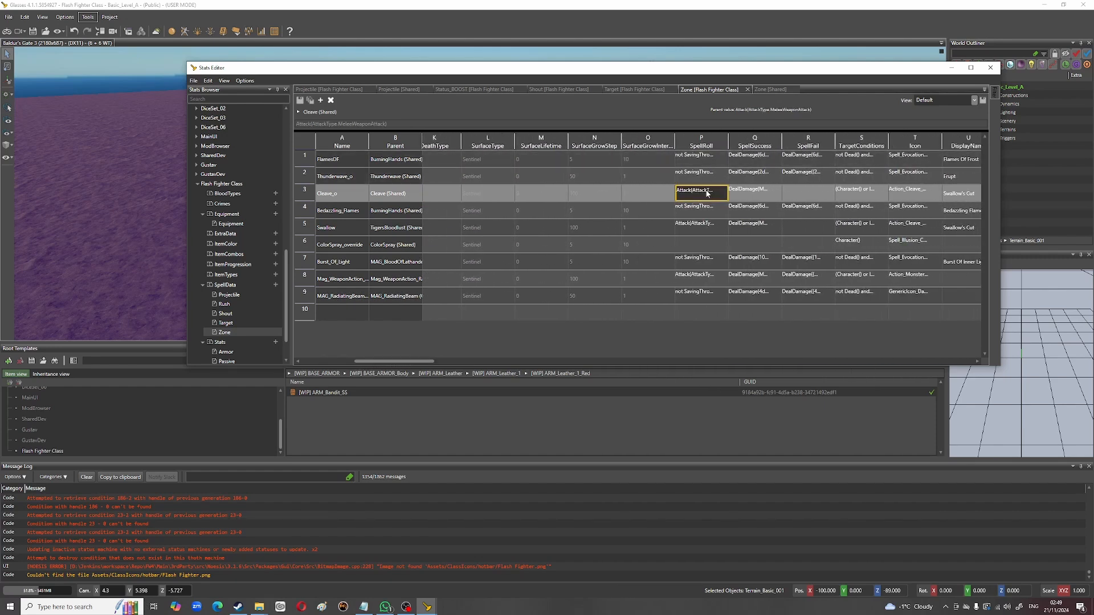
click(753, 197)
click(808, 195)
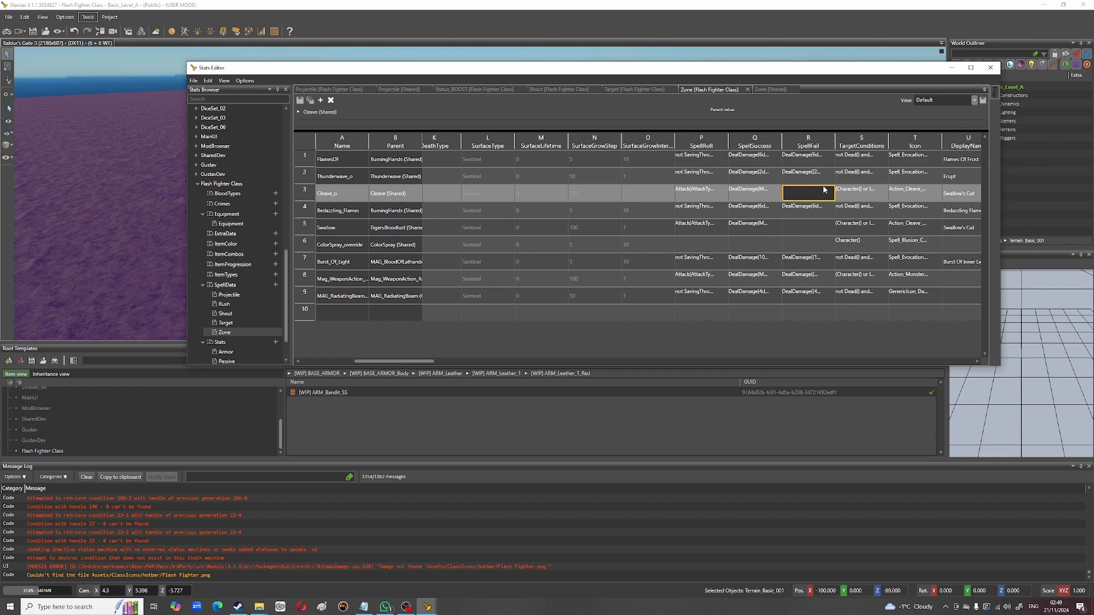
click(746, 194)
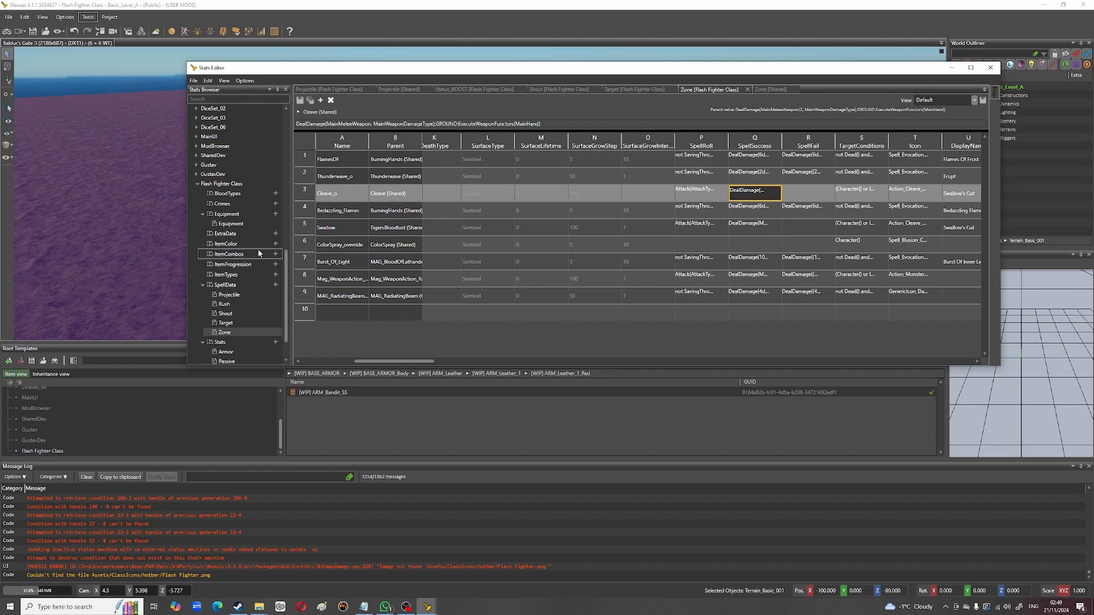
Step: Open the Flash Fighter Class Status_BOOST table and widen its Name column so the full status names fit
scroll(259, 253, down, 2)
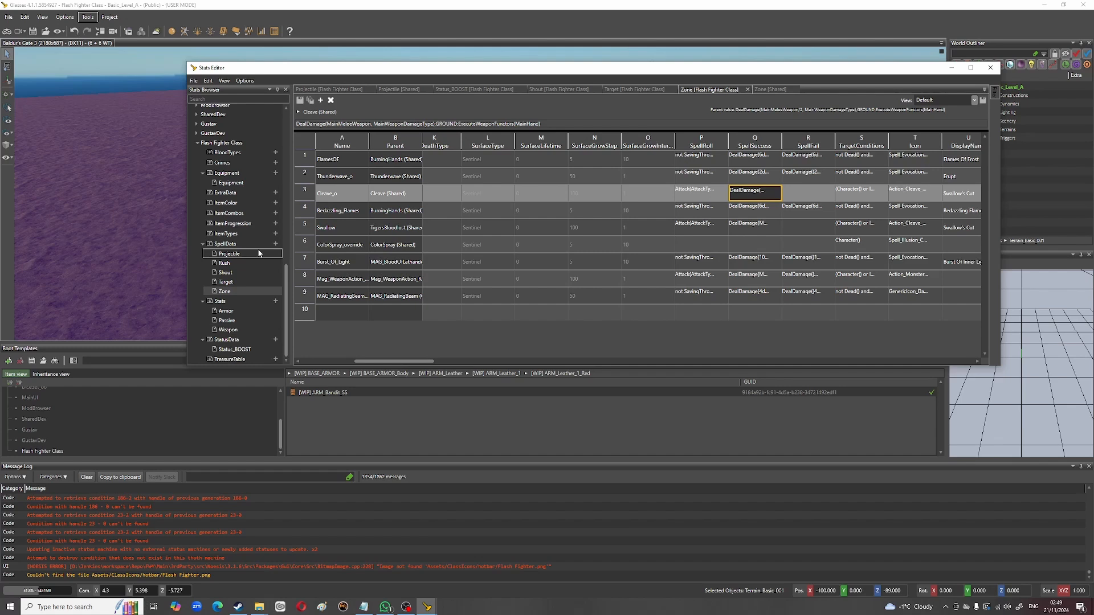
double_click(244, 351)
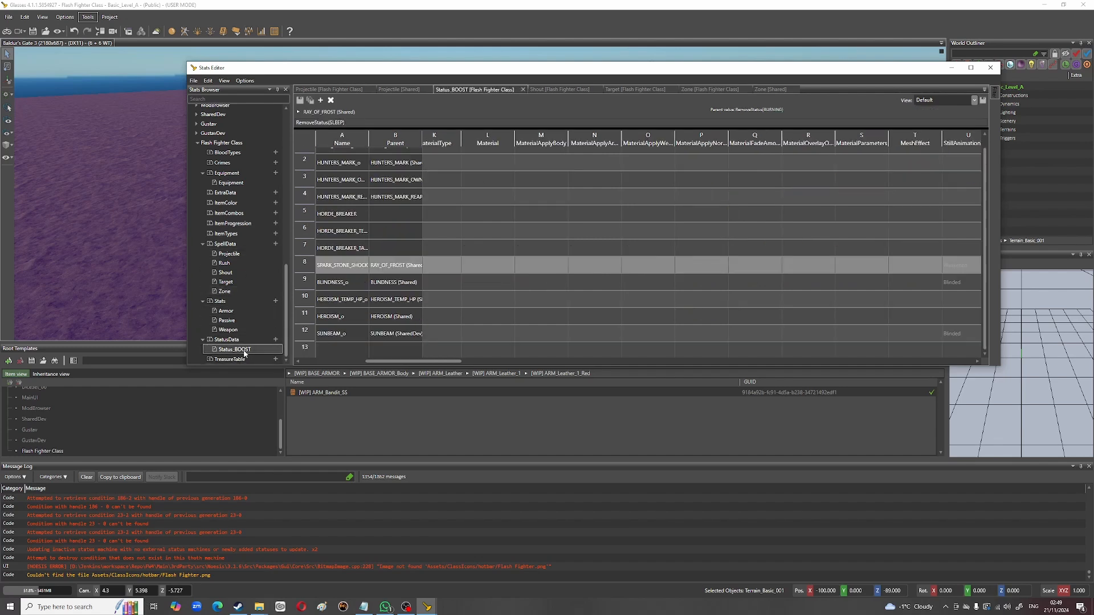
scroll(450, 267, up, 1)
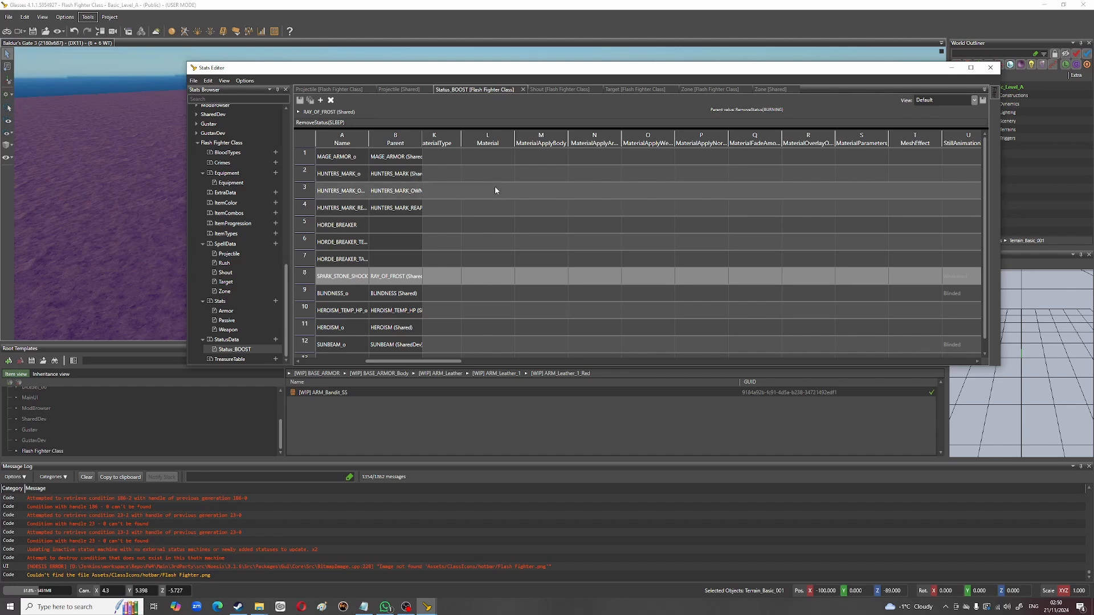
scroll(469, 198, down, 1)
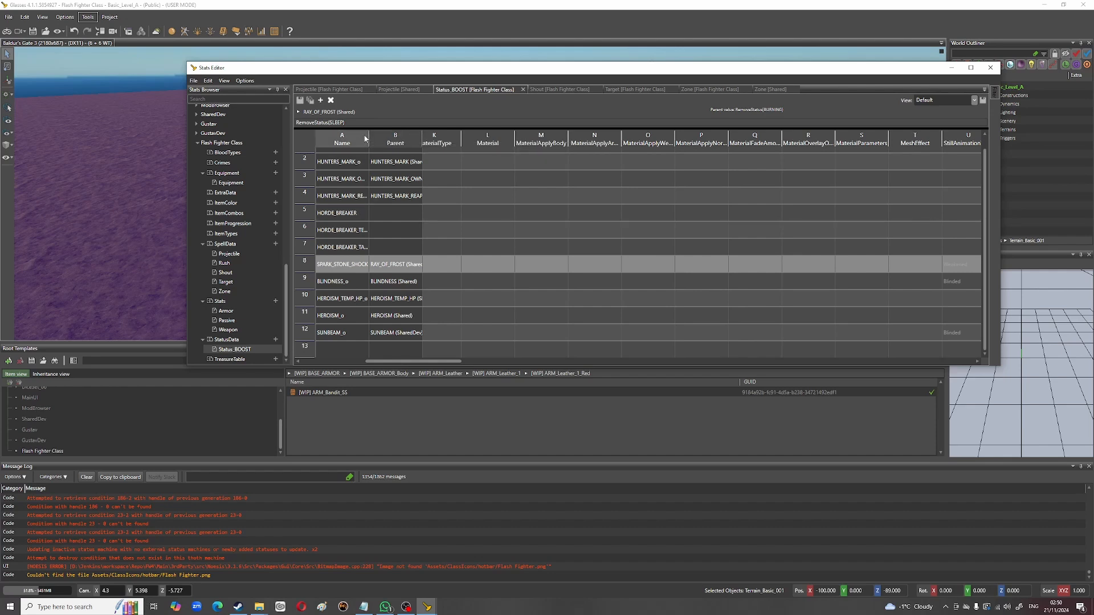
drag(370, 135, 440, 135)
Step: Look through the names of the HORDE_BREAKER and HUNTERS_MARK status entries
click(360, 231)
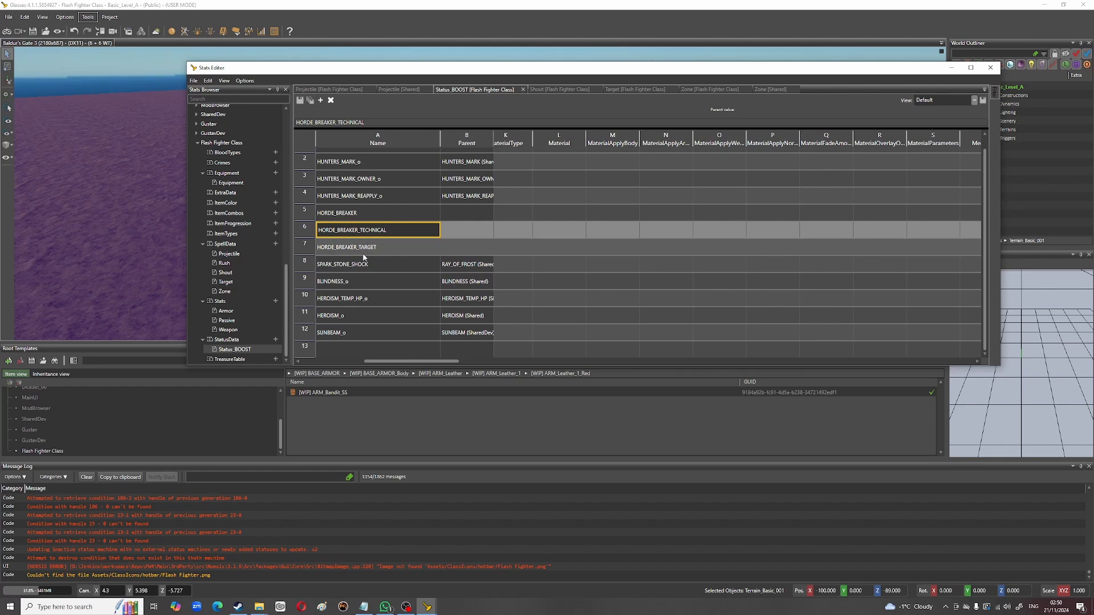
click(365, 253)
click(350, 217)
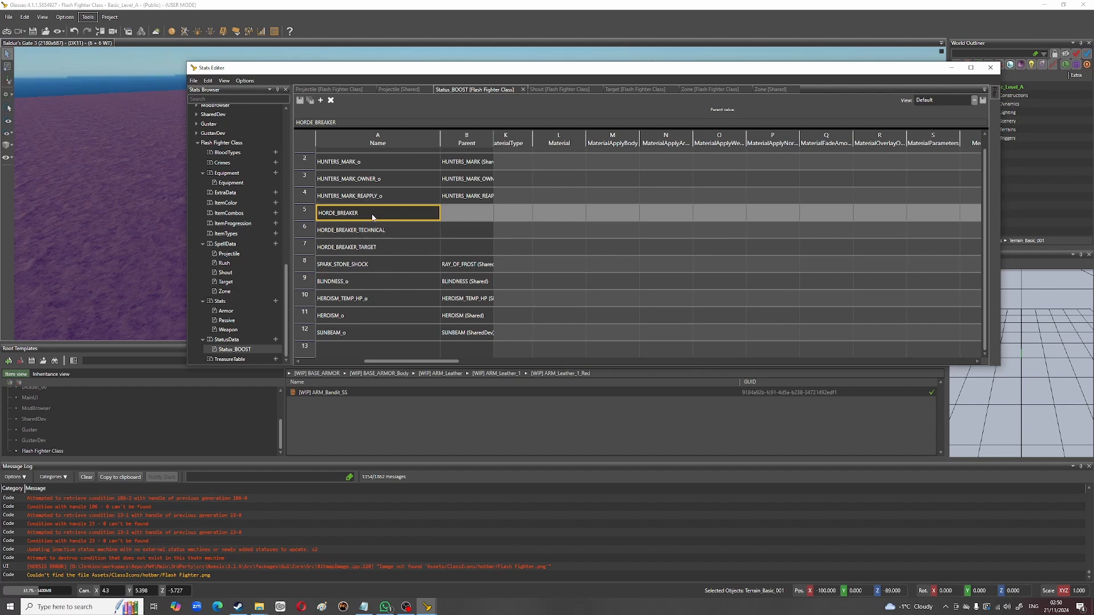
click(353, 162)
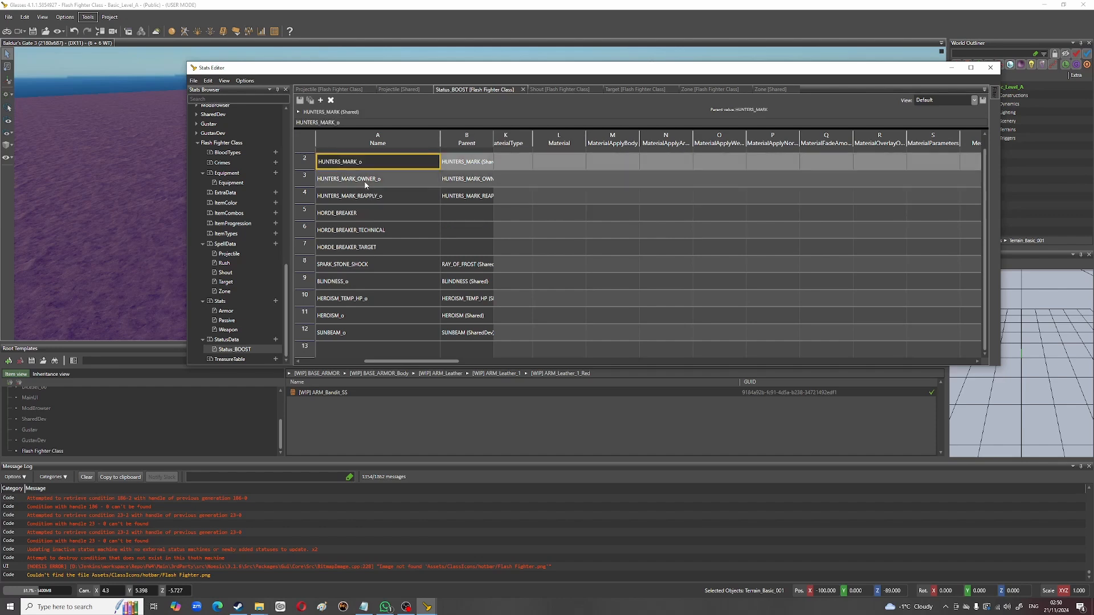
click(365, 184)
click(363, 197)
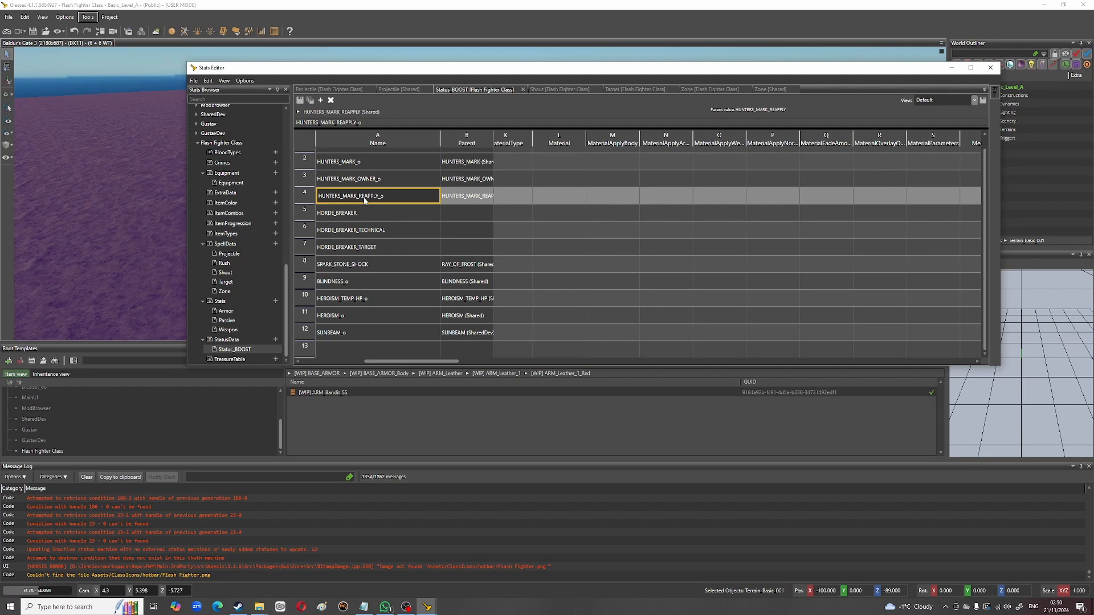
Step: Inspect the StackId and Boosts values of the HUNTERS_MARK_REAPPLY_o status
drag(412, 361, 584, 364)
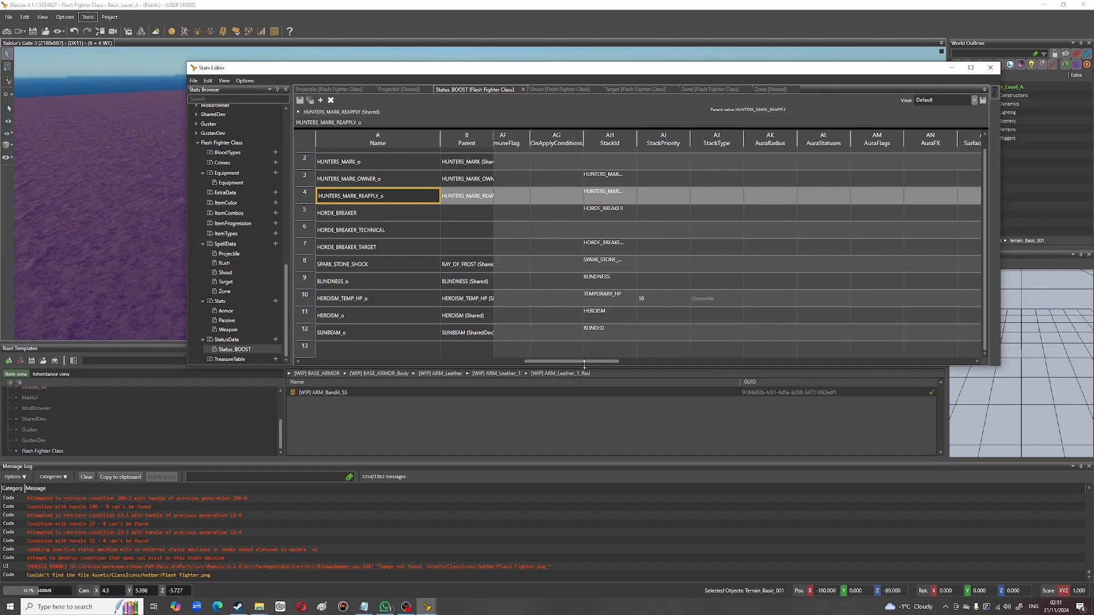
click(606, 193)
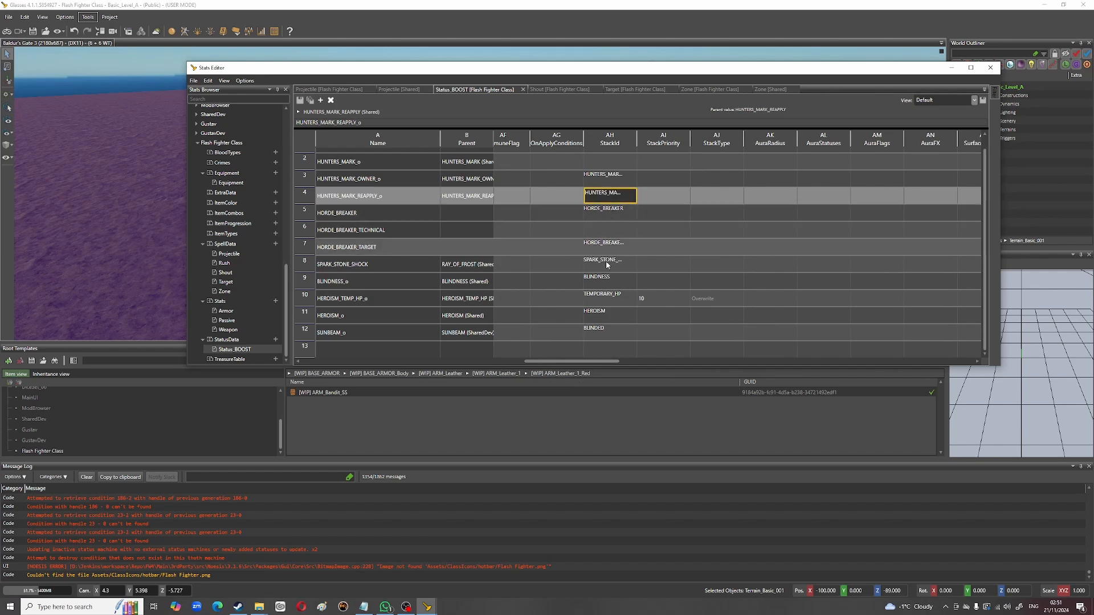
scroll(576, 365, right, 6)
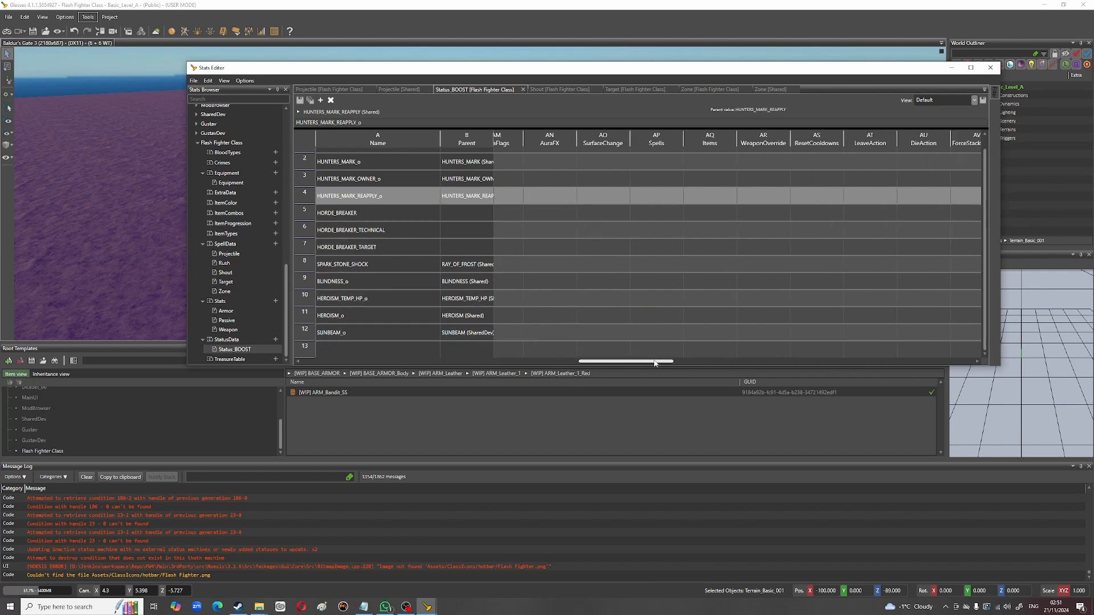
click(561, 195)
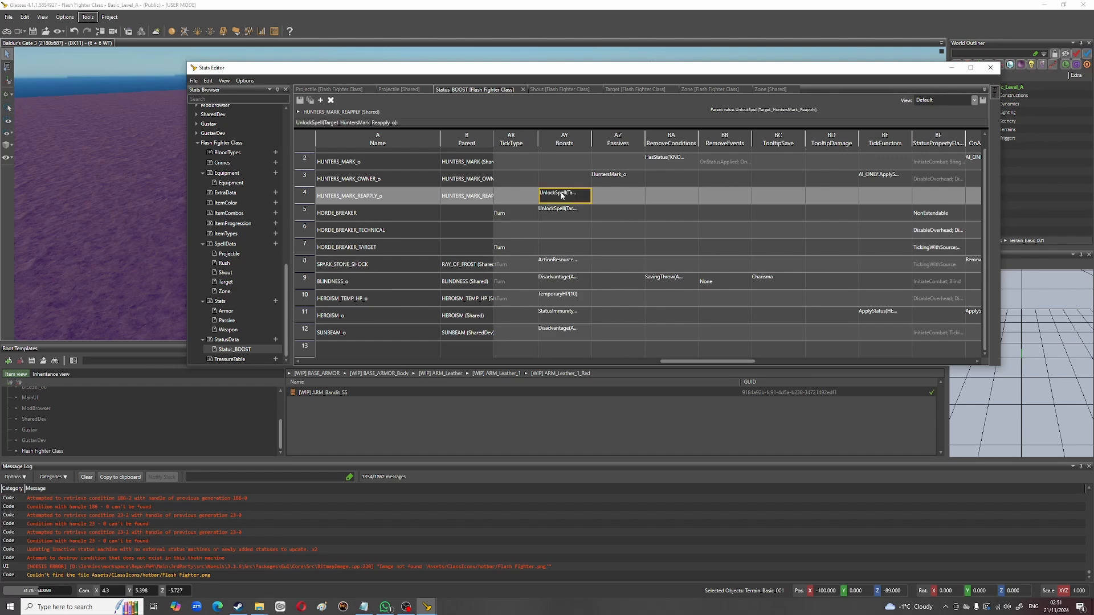
Step: Check the Parent entries of the HUNTERS_MARK_REAPPLY_o and HUNTERS_MARK_o statuses
drag(712, 363, 389, 364)
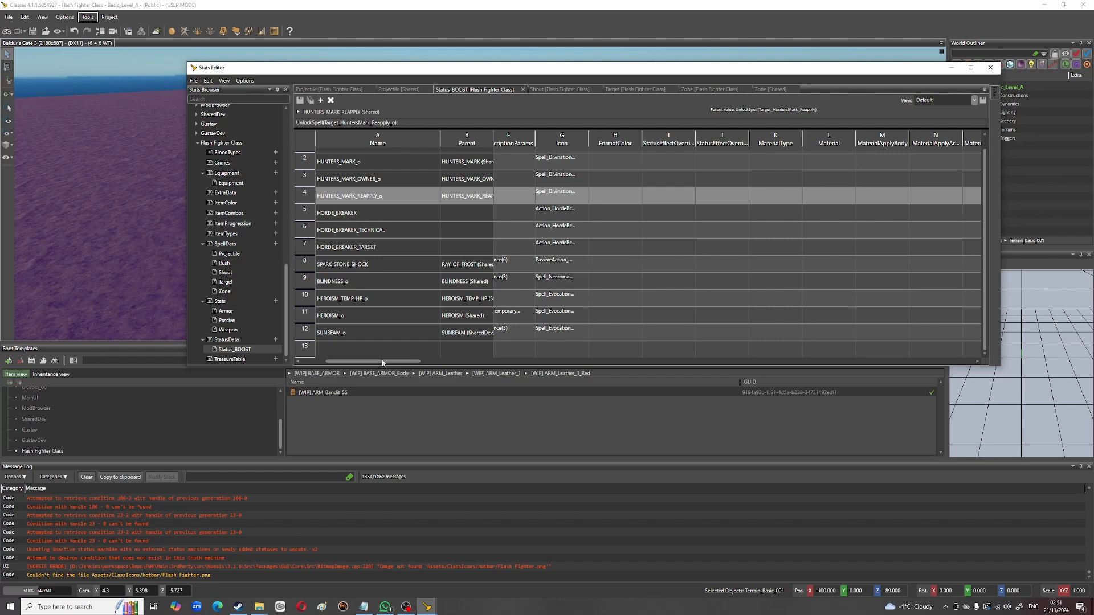
click(464, 196)
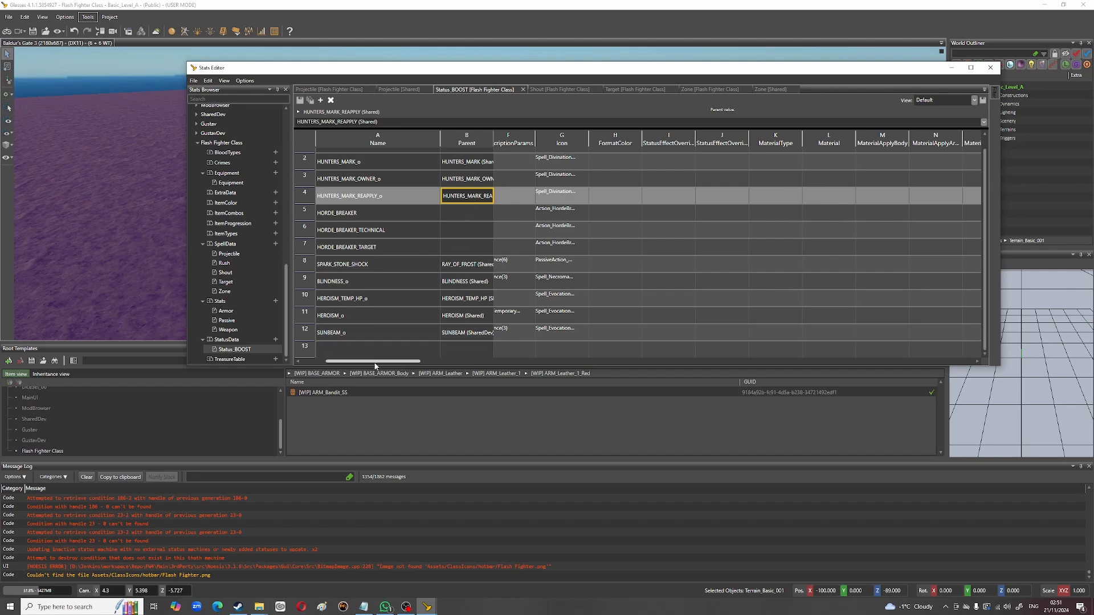
drag(354, 361, 329, 361)
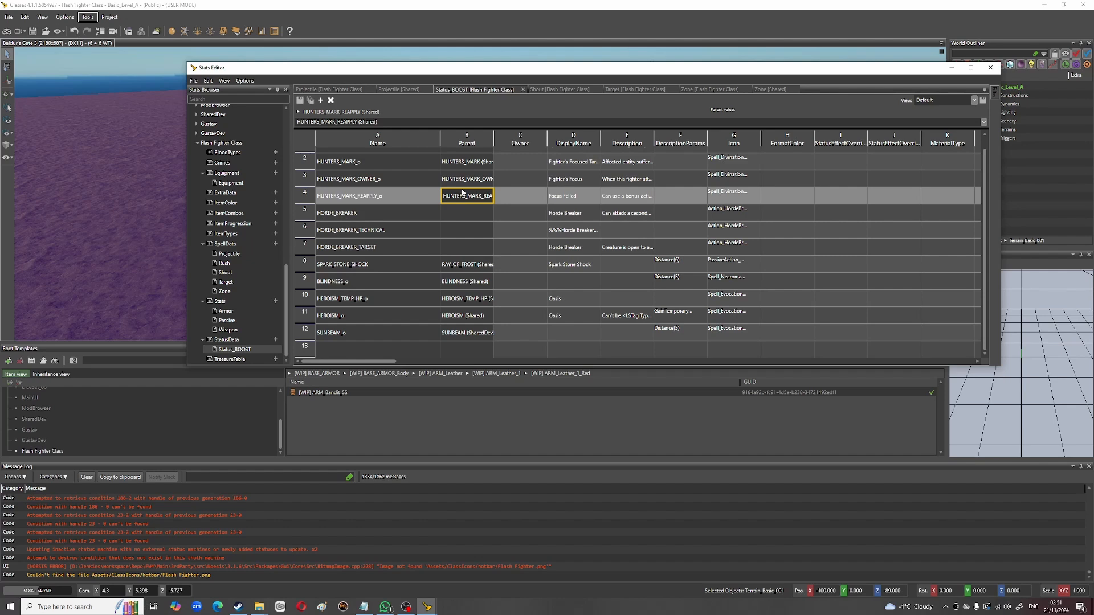
click(477, 164)
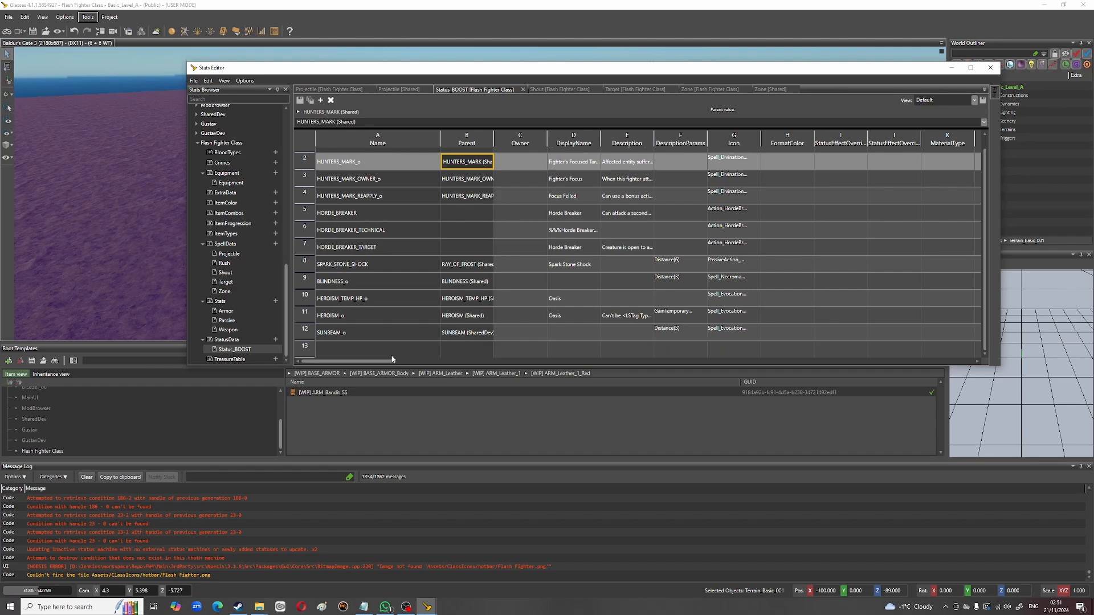
Step: Inspect the DisplayName, Name and Owner fields of the HUNTERS_MARK_o status
scroll(386, 361, right, 1)
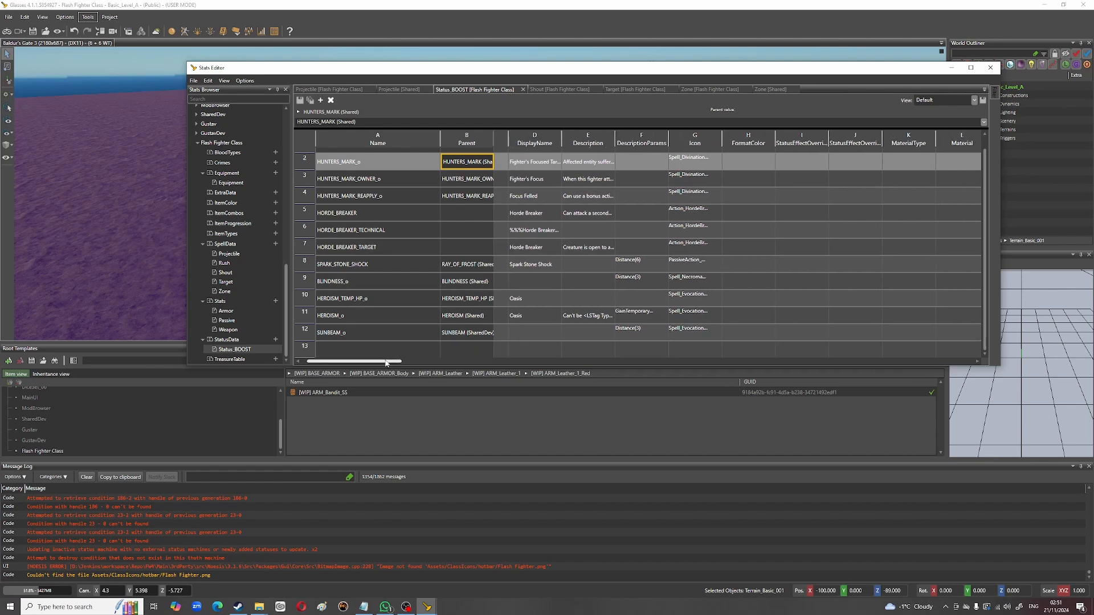
scroll(386, 363, left, 1)
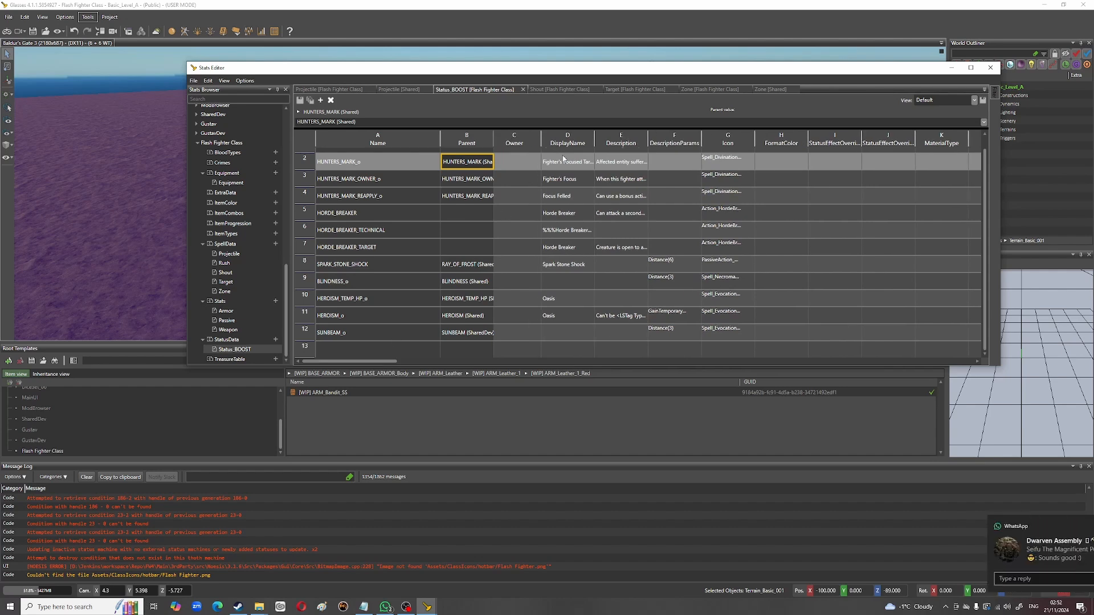
click(561, 163)
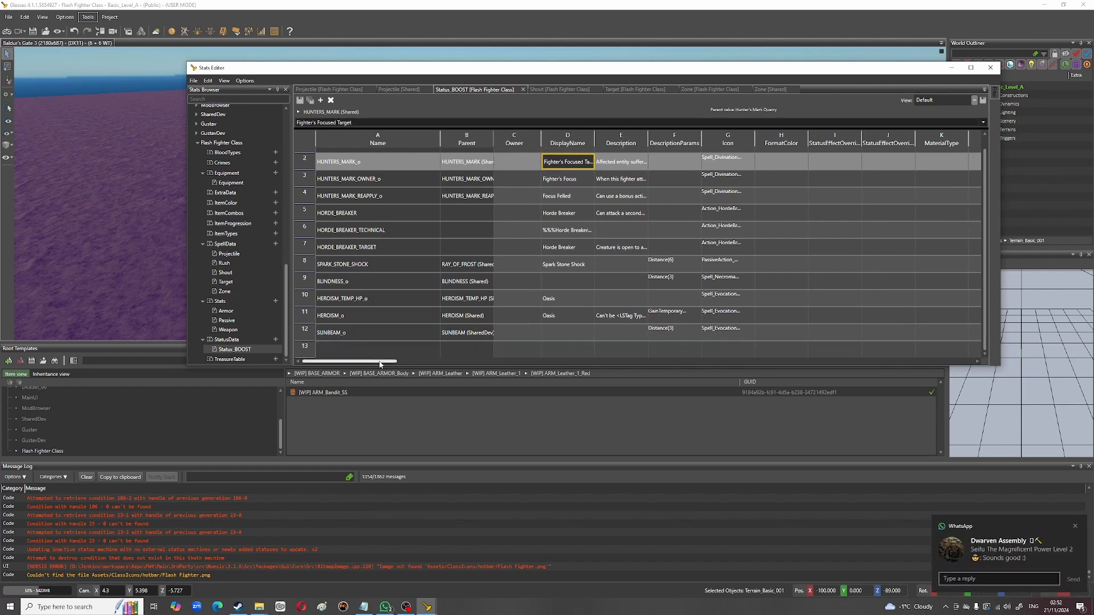
drag(380, 363, 741, 346)
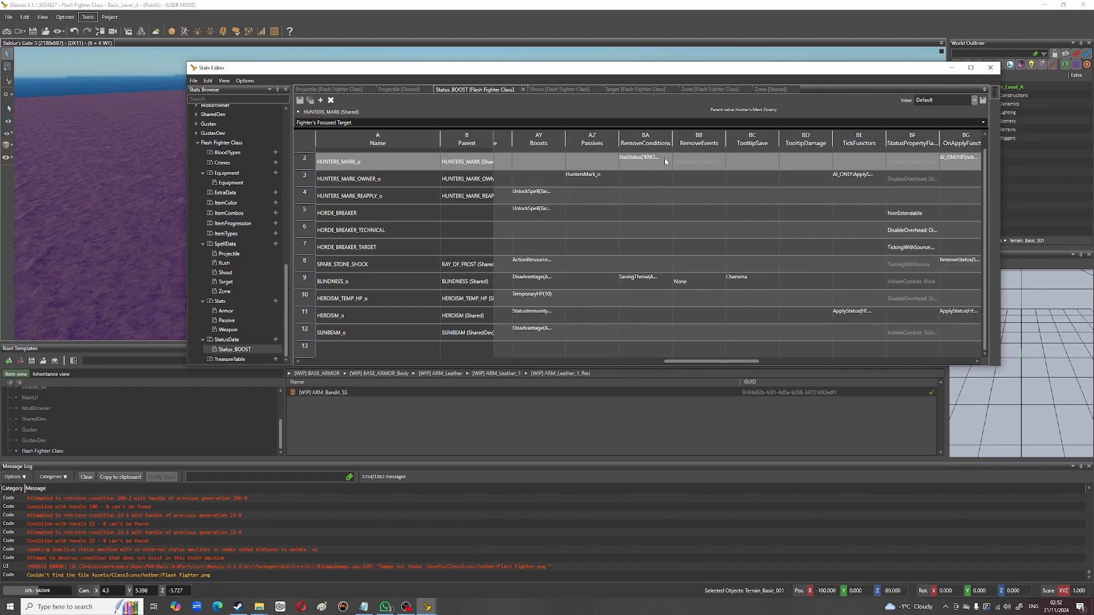
drag(731, 361, 366, 366)
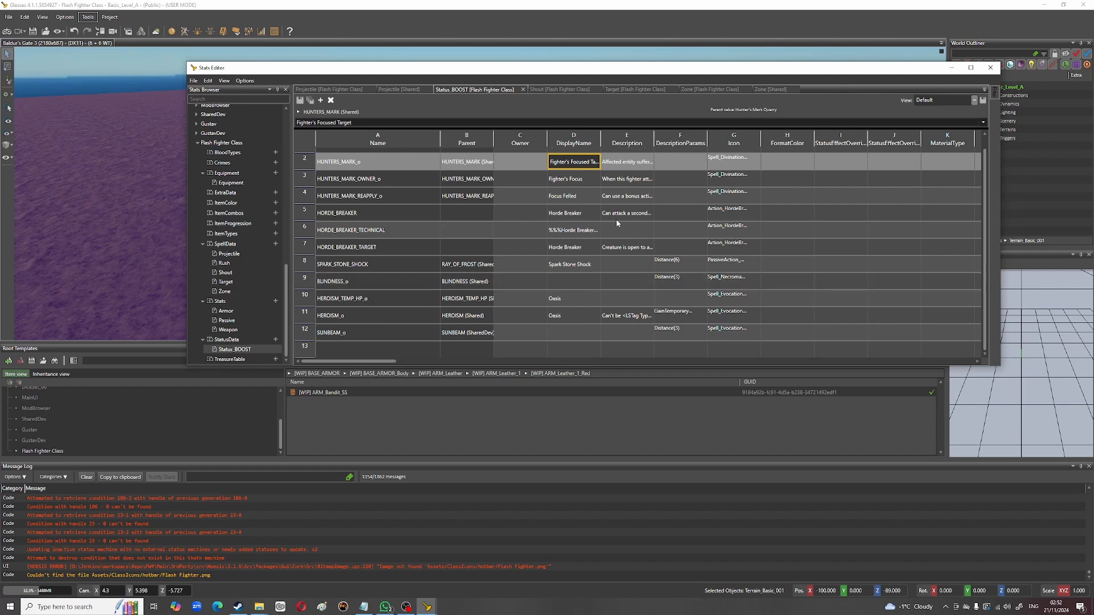
click(389, 165)
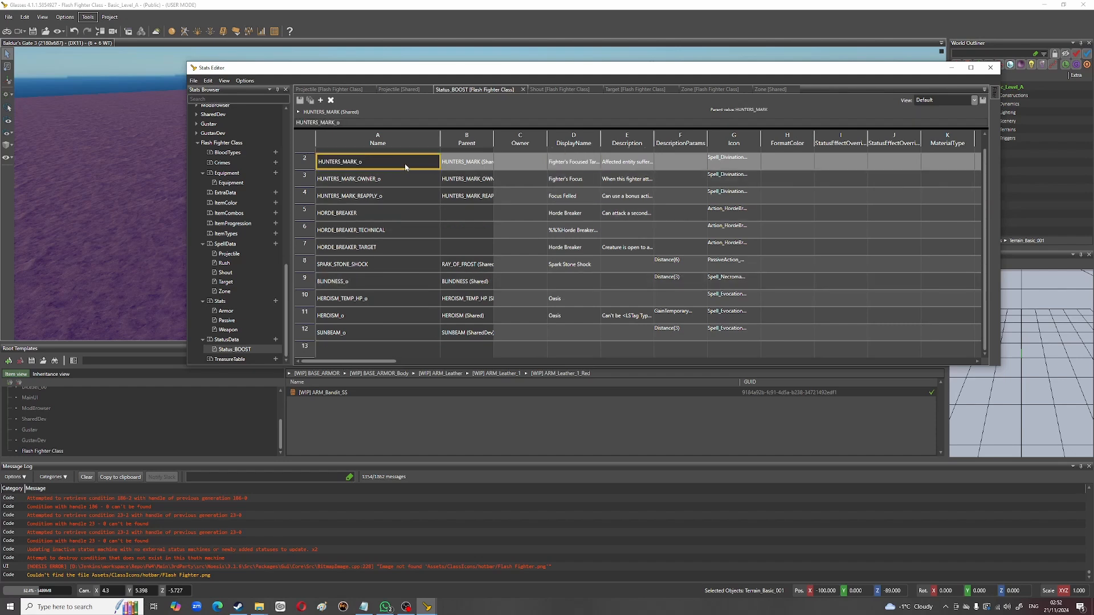
click(520, 162)
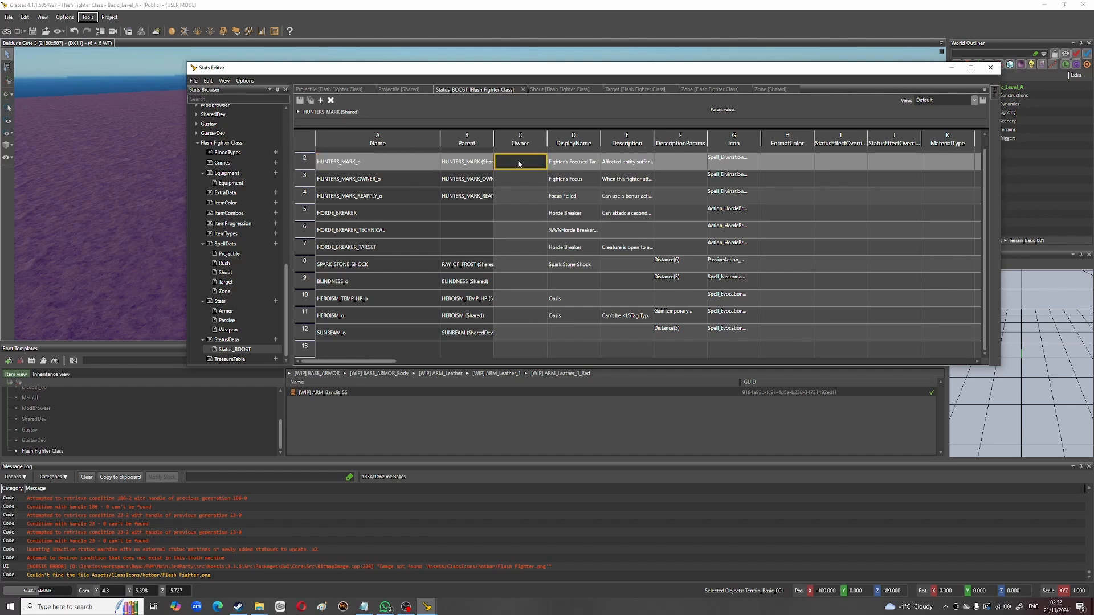
Step: Inspect the RemoveEvents and RemoveConditions values of the HUNTERS_MARK_o status
drag(379, 360, 744, 376)
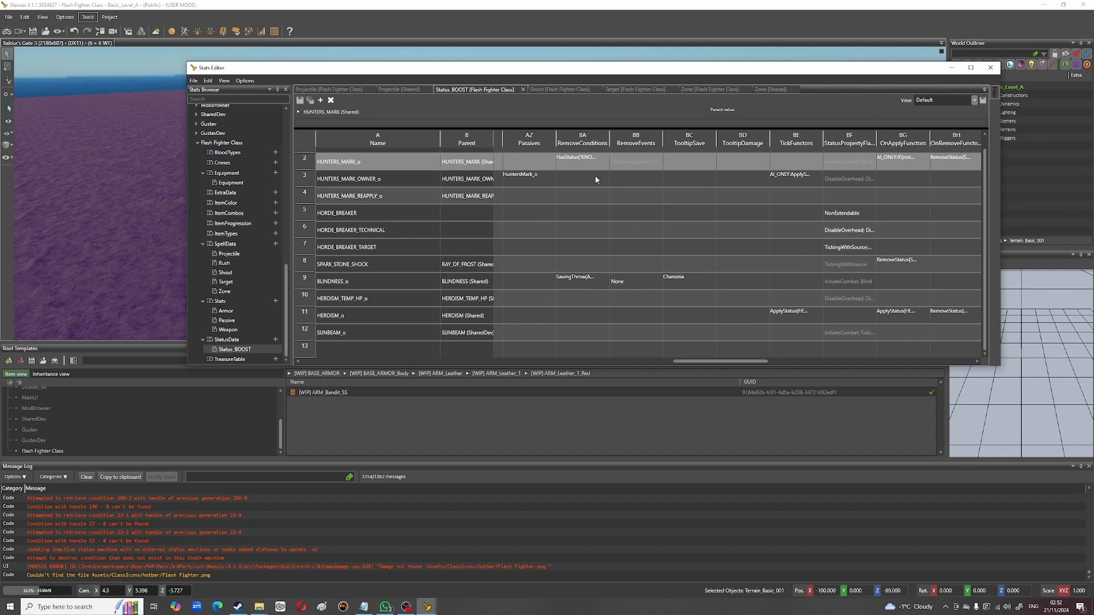
click(639, 160)
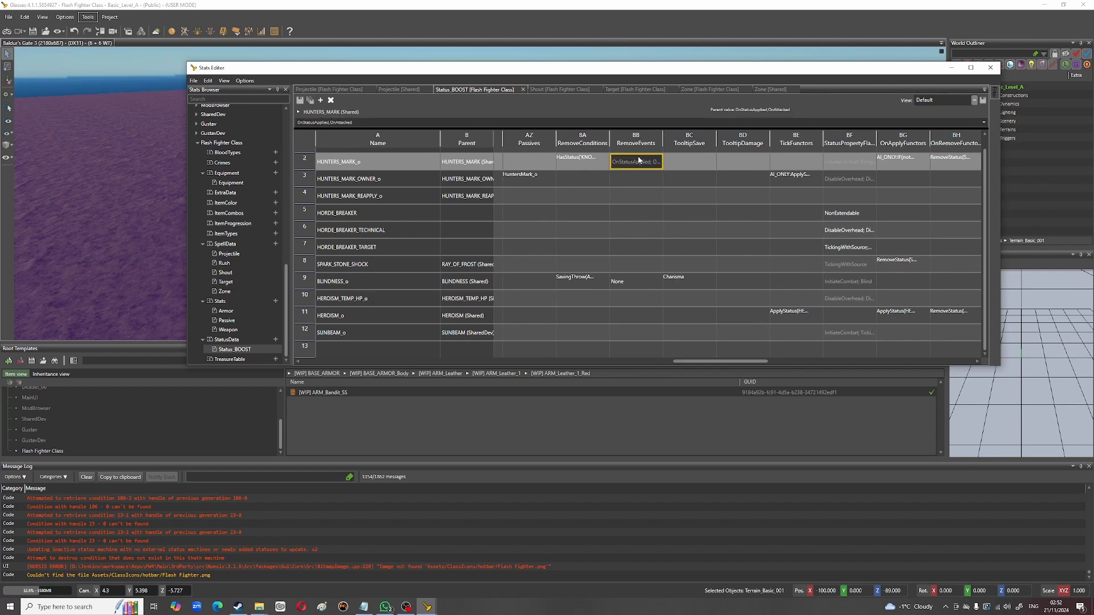
click(589, 163)
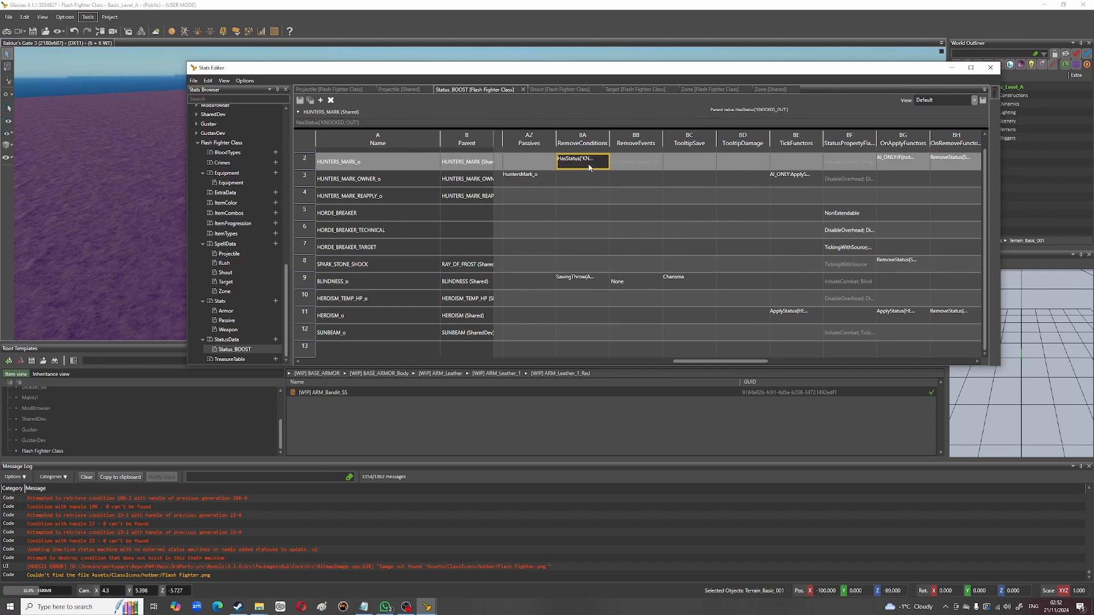
Step: Examine the StatusPropertyFlags, OnApplyFunctors and OnRemoveFunctors values of the HUNTERS_MARK_o status
drag(724, 363, 732, 362)
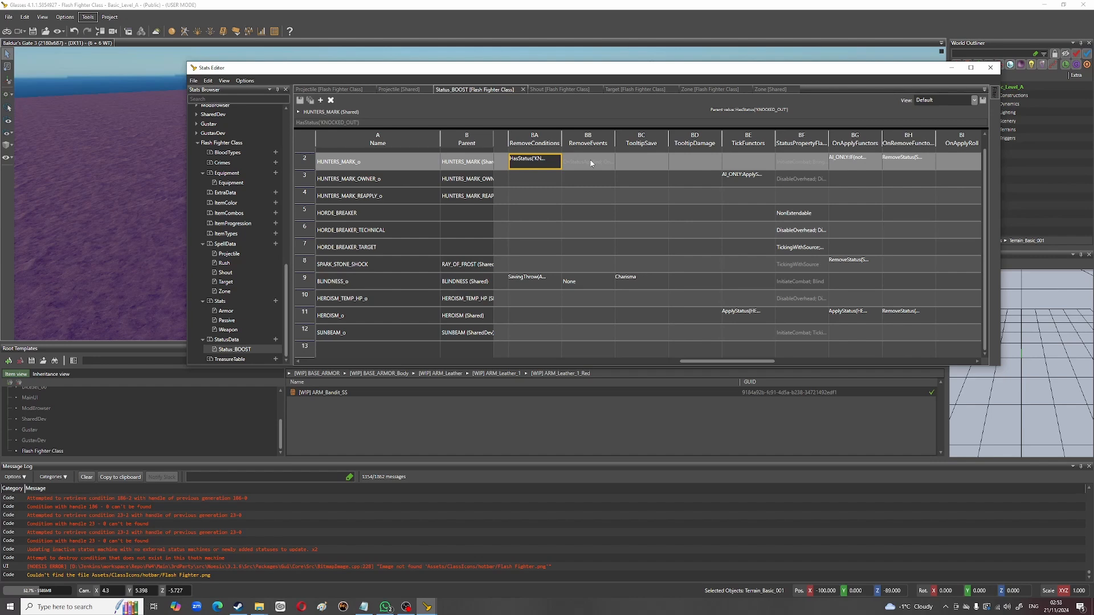
click(792, 162)
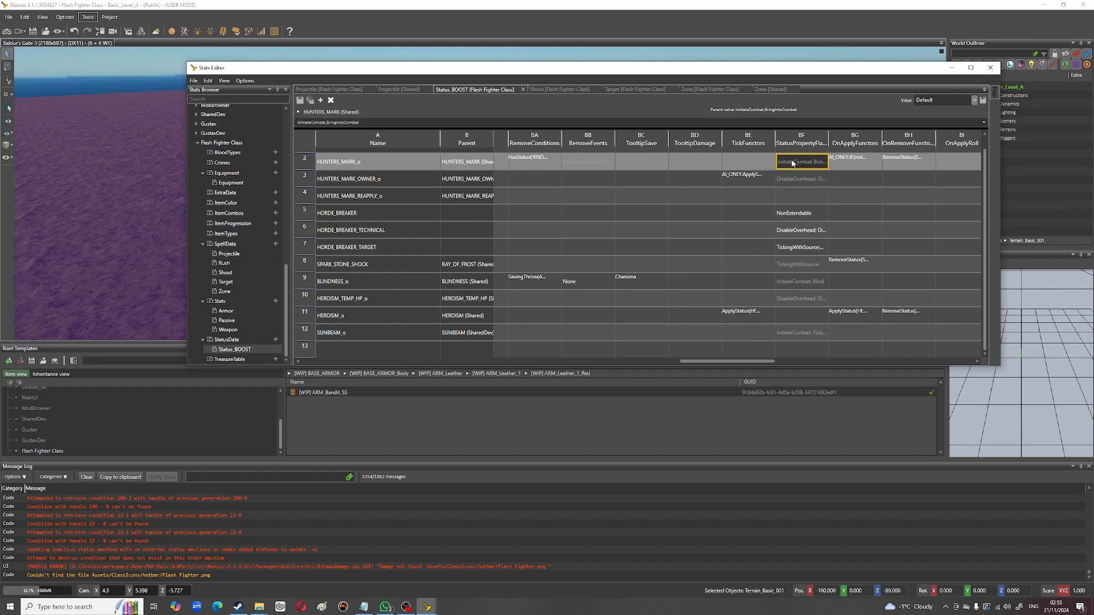
click(847, 161)
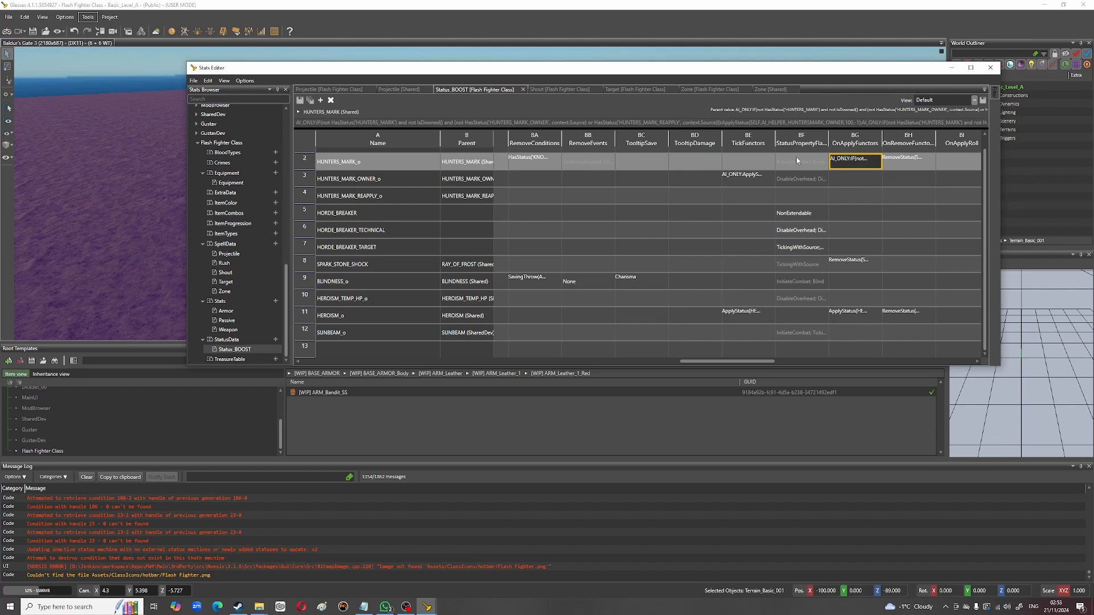
drag(716, 363, 746, 362)
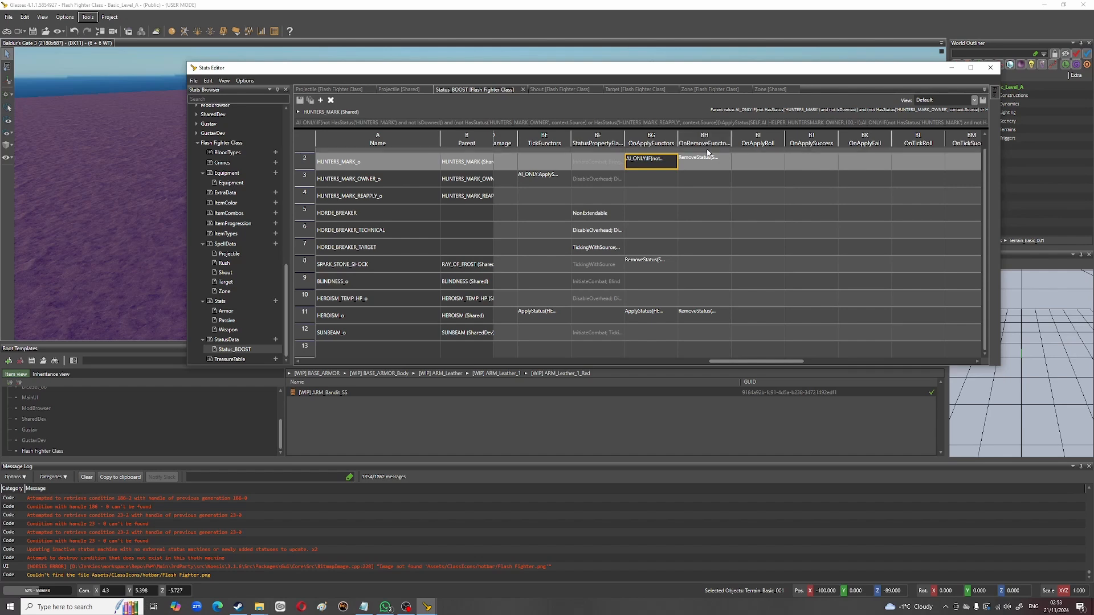
click(700, 166)
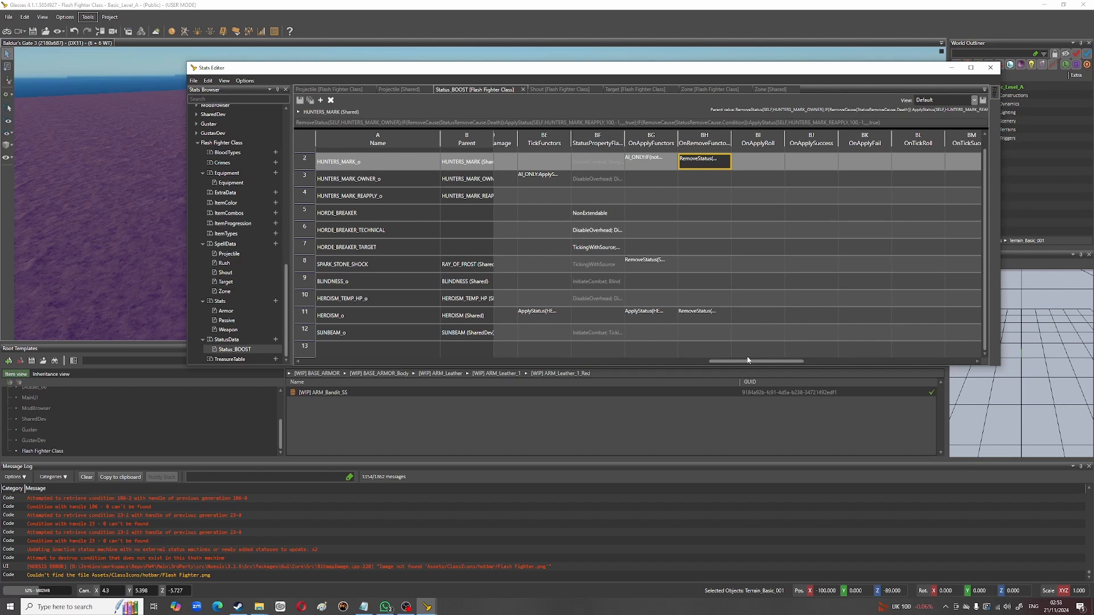
Step: Compare the RemoveConditions of the HUNTERS_MARK_o status with its OnRemoveFunctors
drag(746, 363, 711, 365)
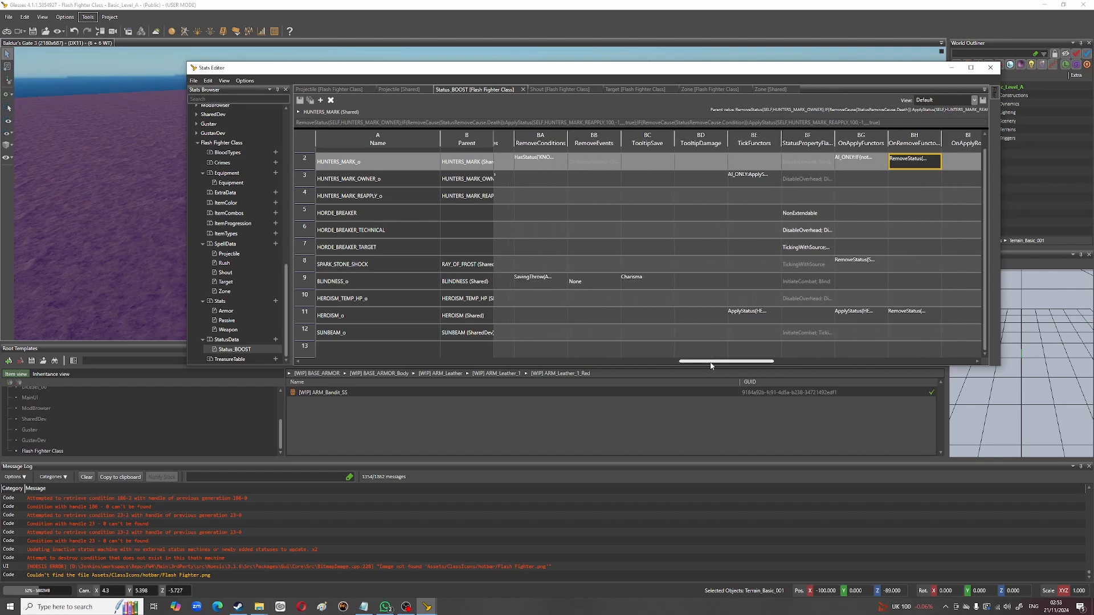
click(540, 159)
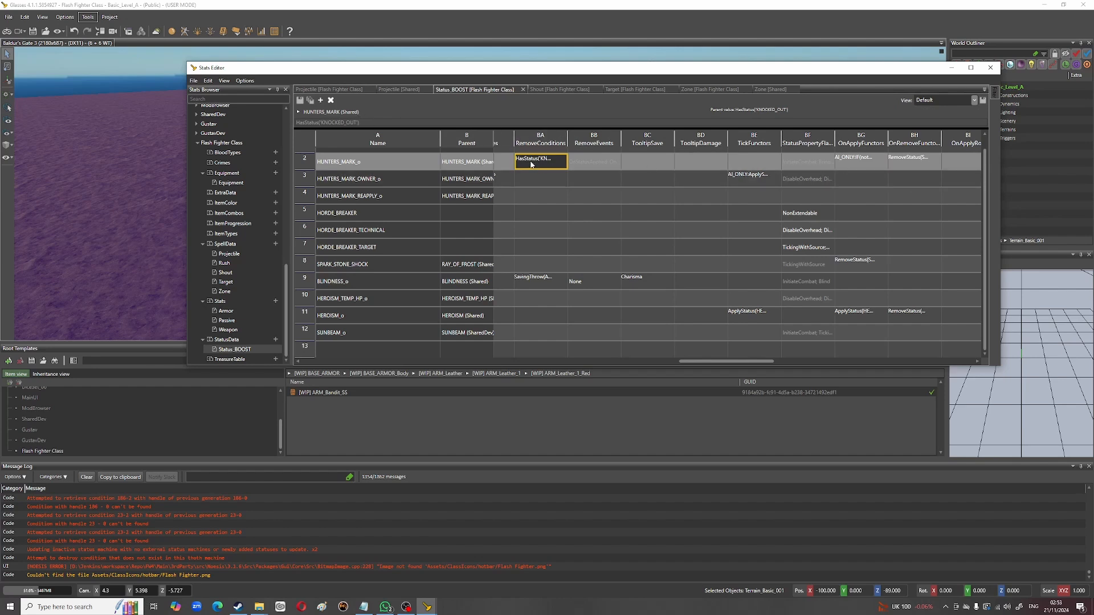
click(920, 161)
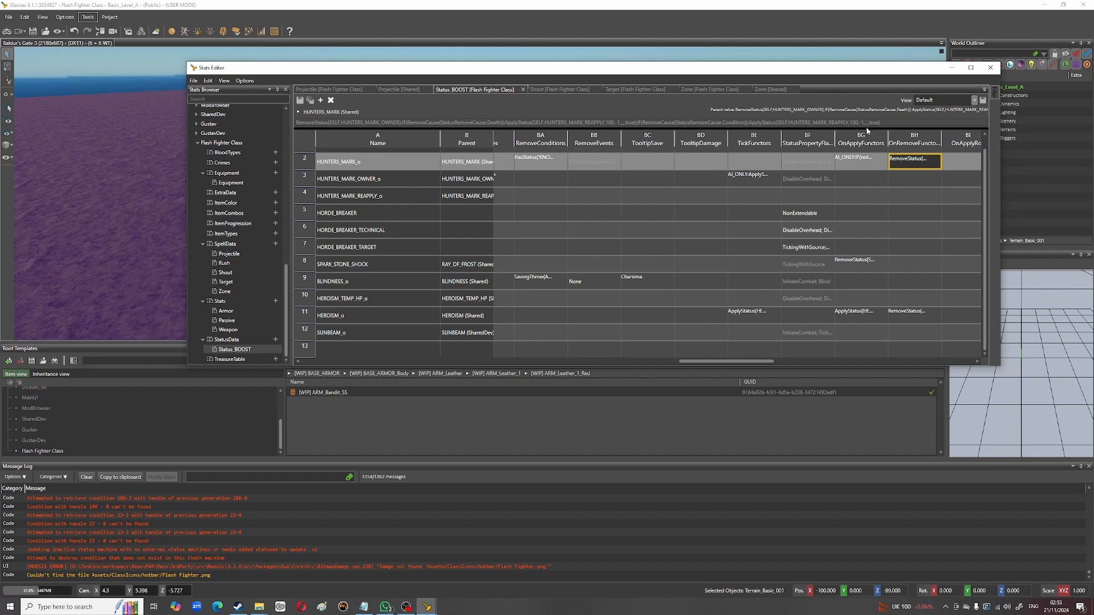
click(541, 163)
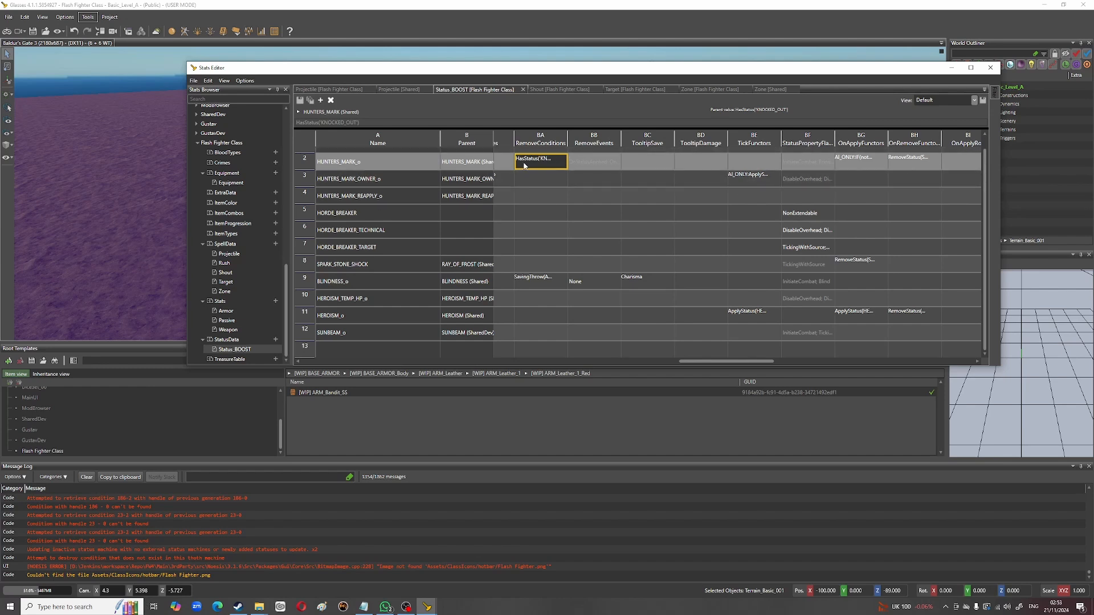
Step: Read through the OnRemoveFunctors expression of the HUNTERS_MARK_o status, checking it once more against the RemoveConditions value
click(915, 162)
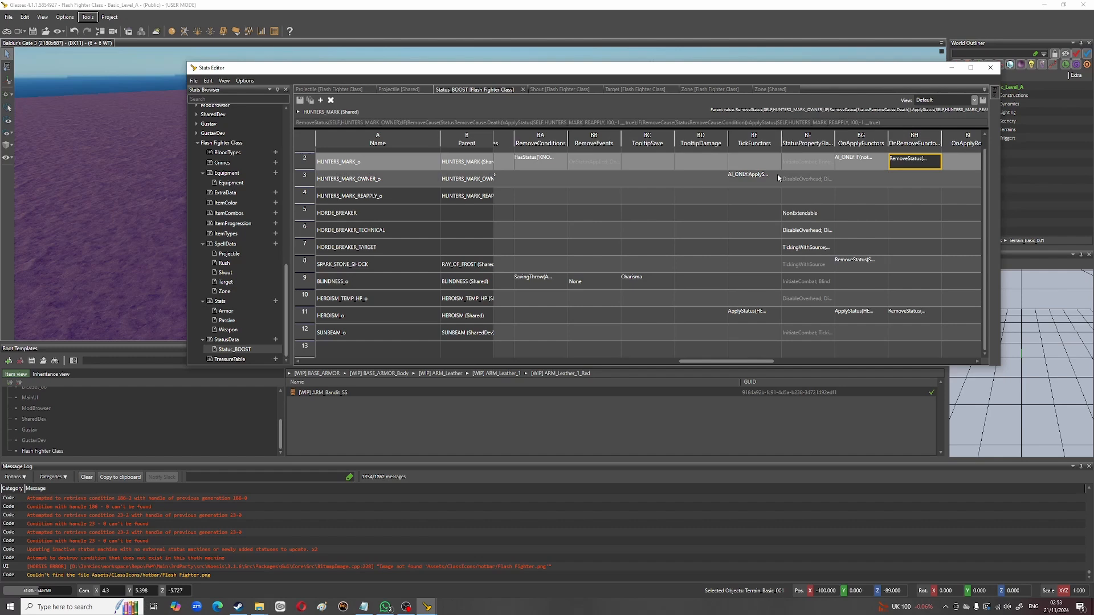
click(533, 166)
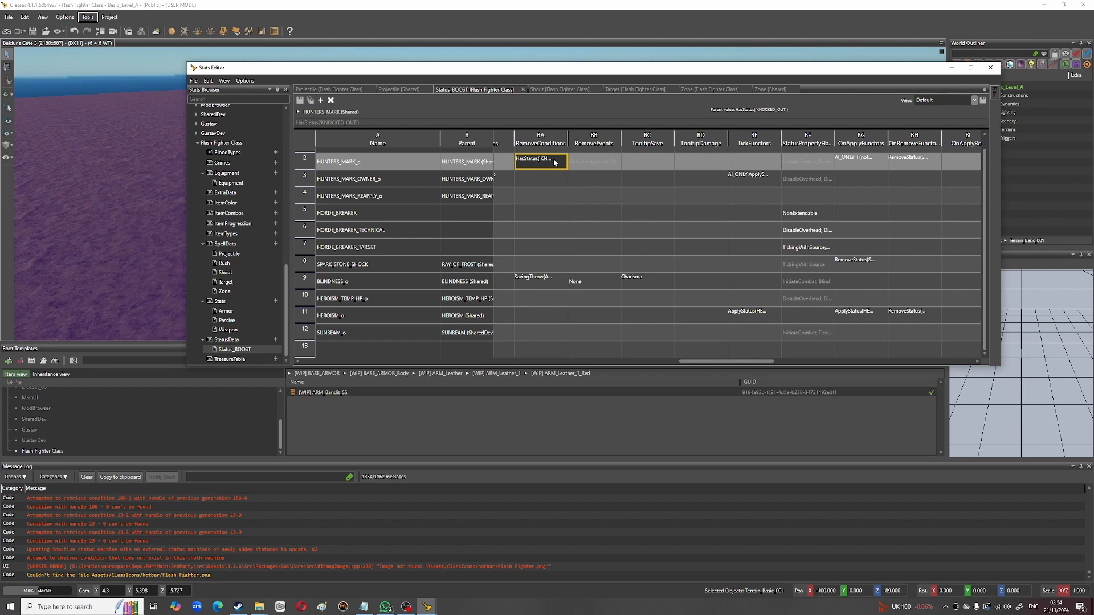
click(912, 161)
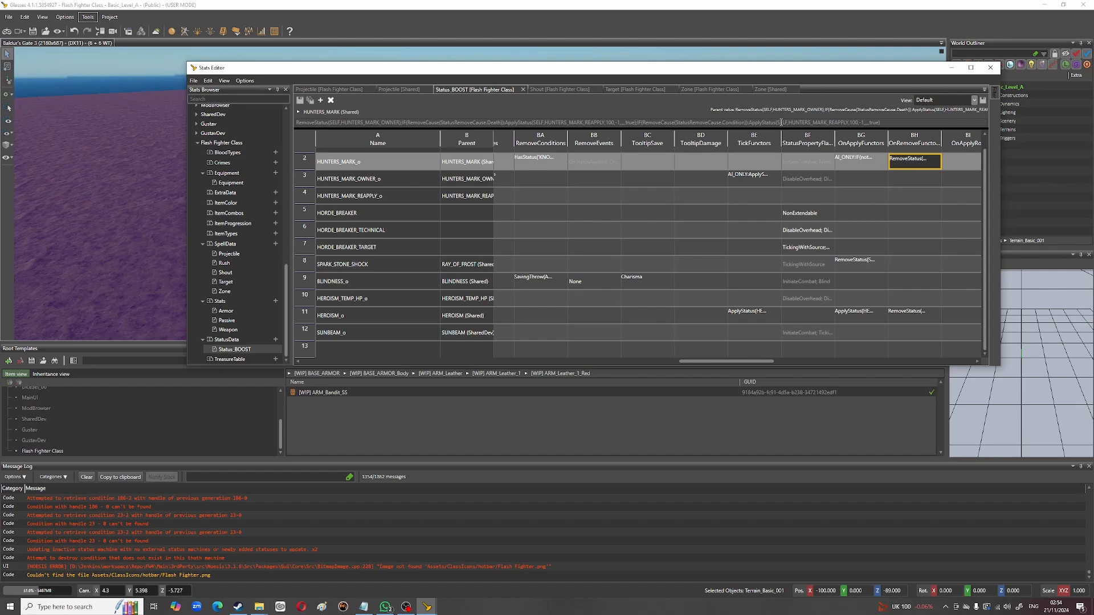
triple_click(860, 123)
click(863, 123)
double_click(903, 162)
Step: Examine the HUNTERS_MARK_OWNER and HUNTERS_MARK_REAPPLY conditions in the OnApplyFunctors expression of the HUNTERS_MARK_o status
click(851, 167)
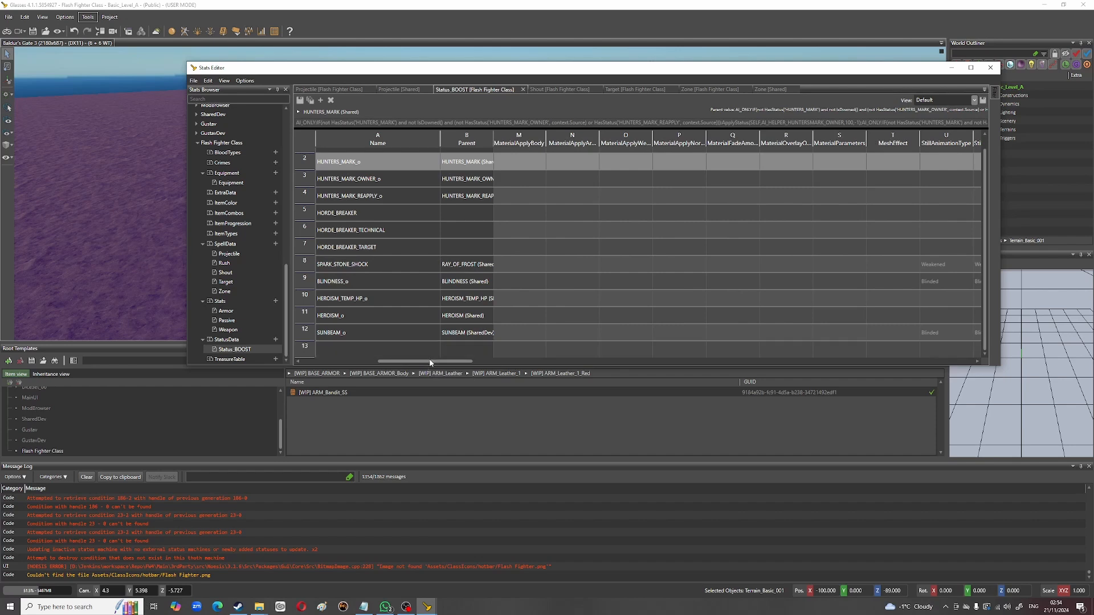
drag(428, 365, 761, 368)
click(728, 159)
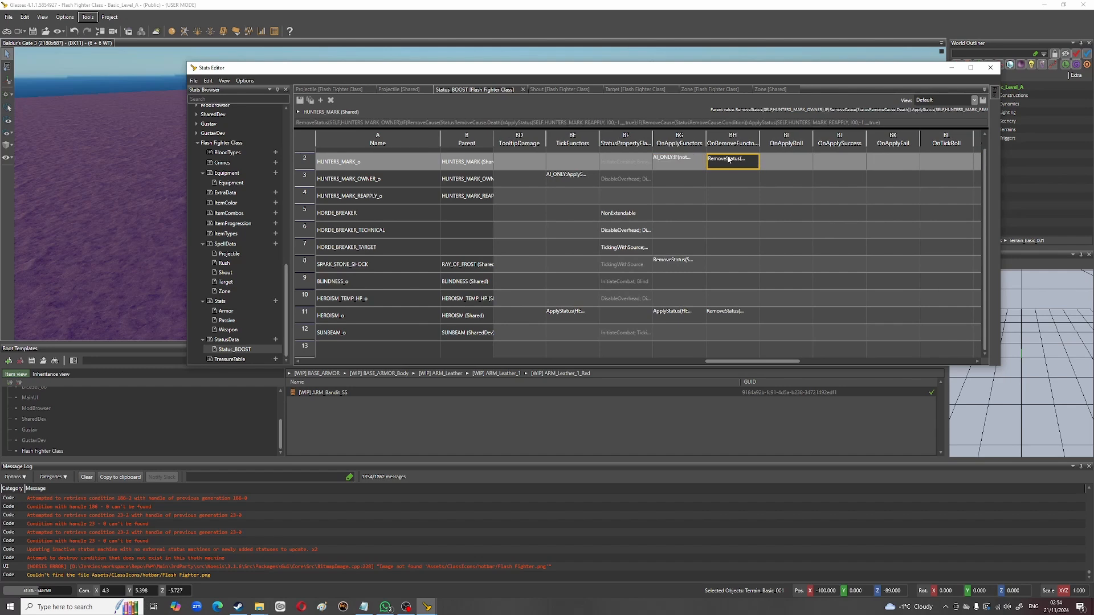
click(670, 160)
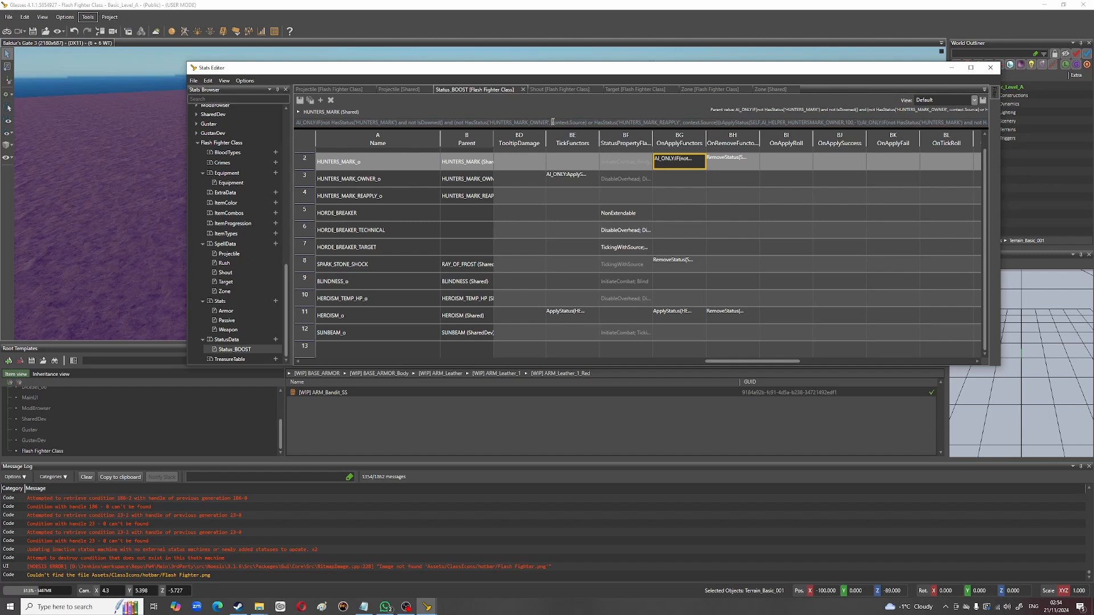
drag(548, 123, 456, 123)
drag(678, 121, 607, 121)
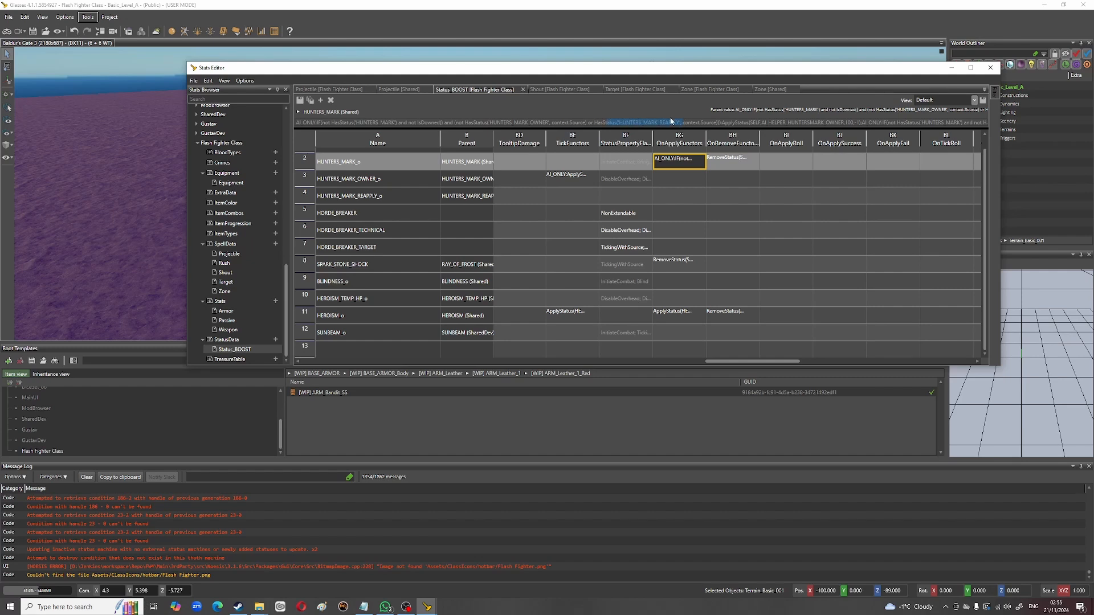
click(691, 122)
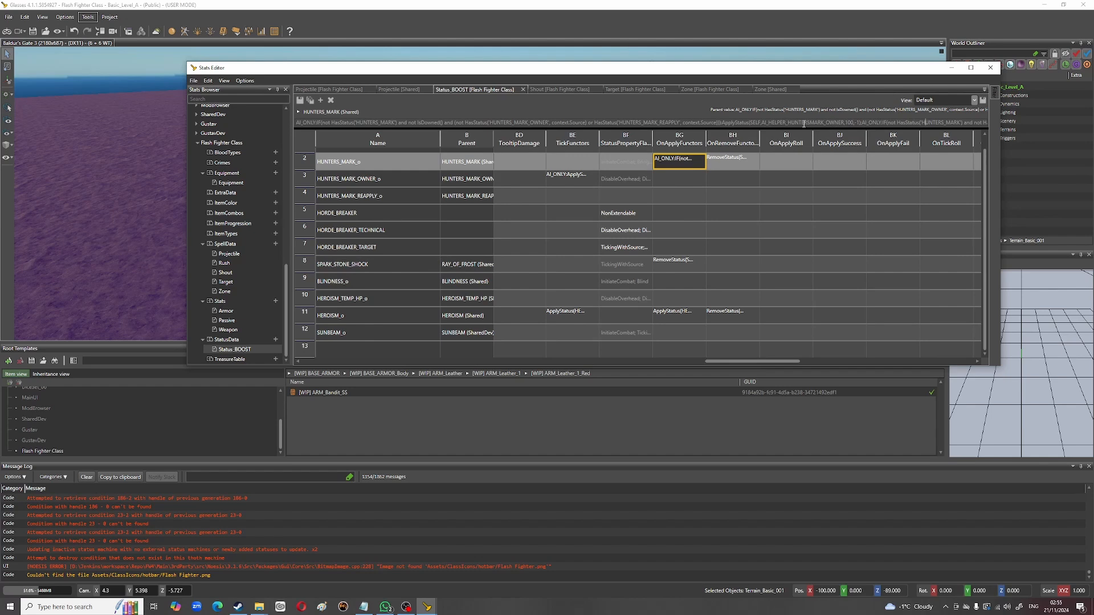
Step: Read the remaining part of the HUNTERS_MARK_o OnApplyFunctors expression, through to its second ApplyStatus section
key(Right)
key(Right)
key(Right)
key(Right)
key(Right)
key(Right)
key(Right)
key(Right)
key(Right)
key(Right)
key(Right)
key(Right)
key(Right)
key(Right)
key(Right)
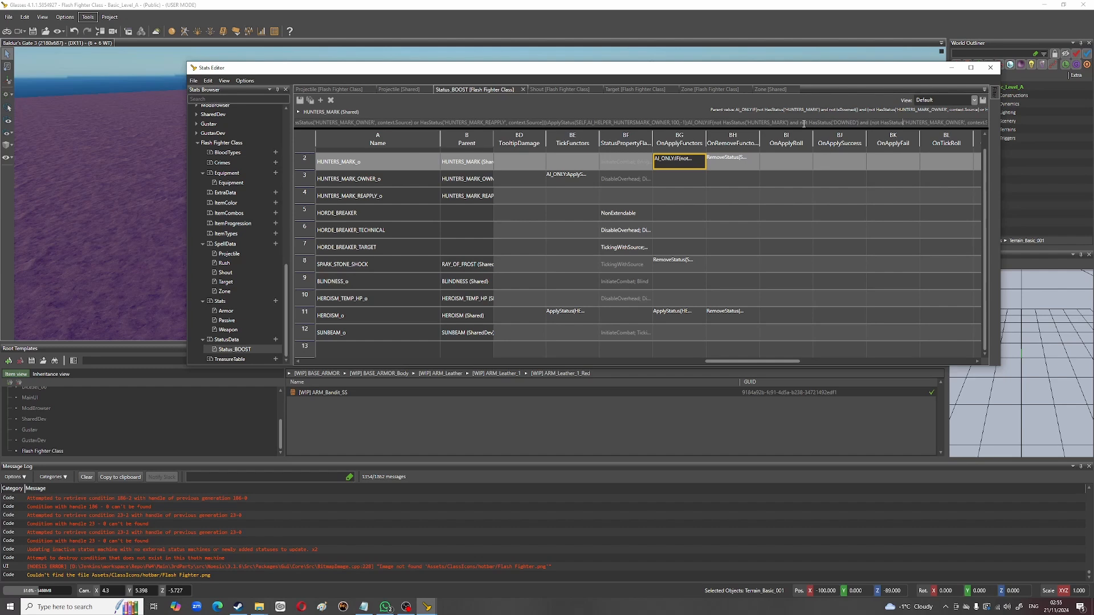
key(Right)
key(Right)
key(Right)
key(Right)
key(Right)
key(Right)
key(Right)
key(Right)
key(Right)
key(Right)
key(Right)
key(Right)
key(Right)
key(Right)
key(Right)
key(Right)
key(Right)
key(Right)
key(Right)
key(Right)
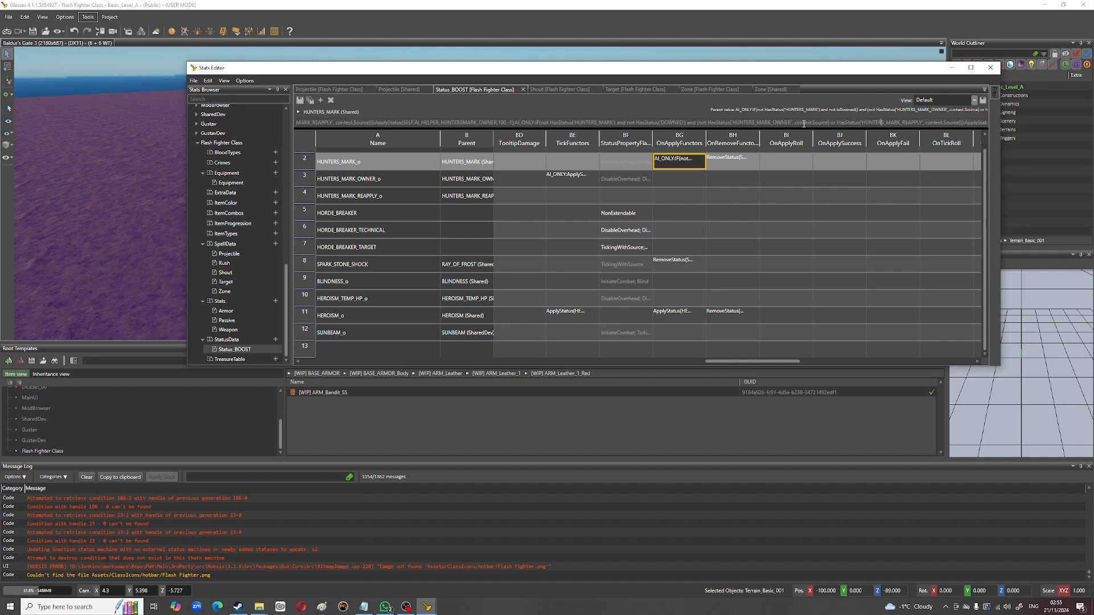
key(Right)
key(Right)
key(Right)
key(Right)
key(Right)
key(Right)
key(Right)
key(Right)
key(Right)
key(Right)
key(Right)
key(Right)
key(Right)
key(Right)
key(Right)
key(Right)
key(Right)
key(Right)
key(Right)
key(Right)
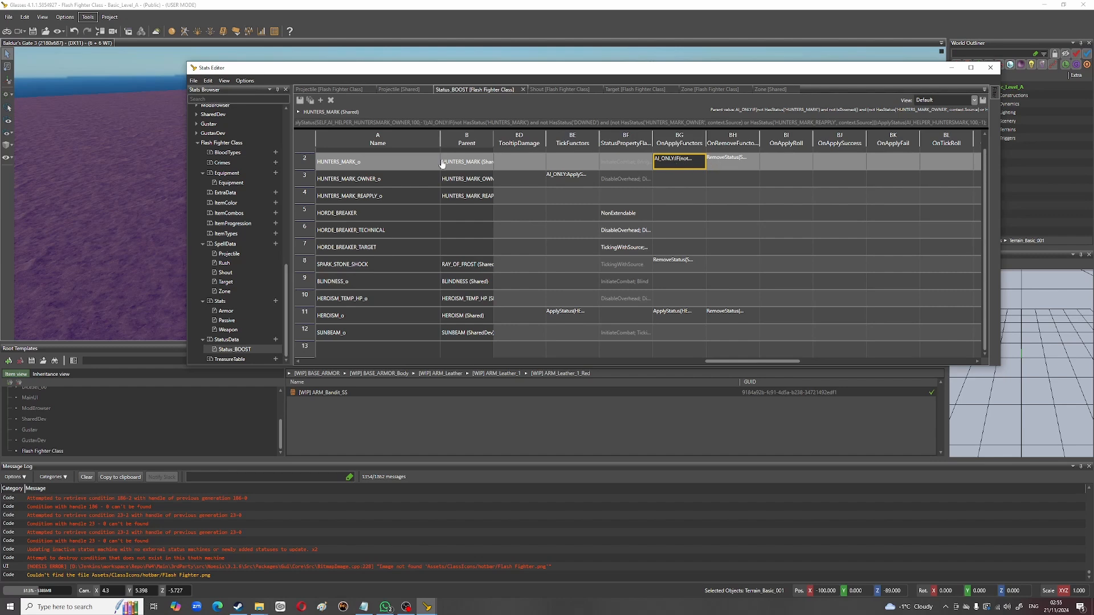
Step: Inspect the Name, TickFunctors and StatusPropertyFlags values of the HUNTERS_MARK_OWNER_o status
click(411, 181)
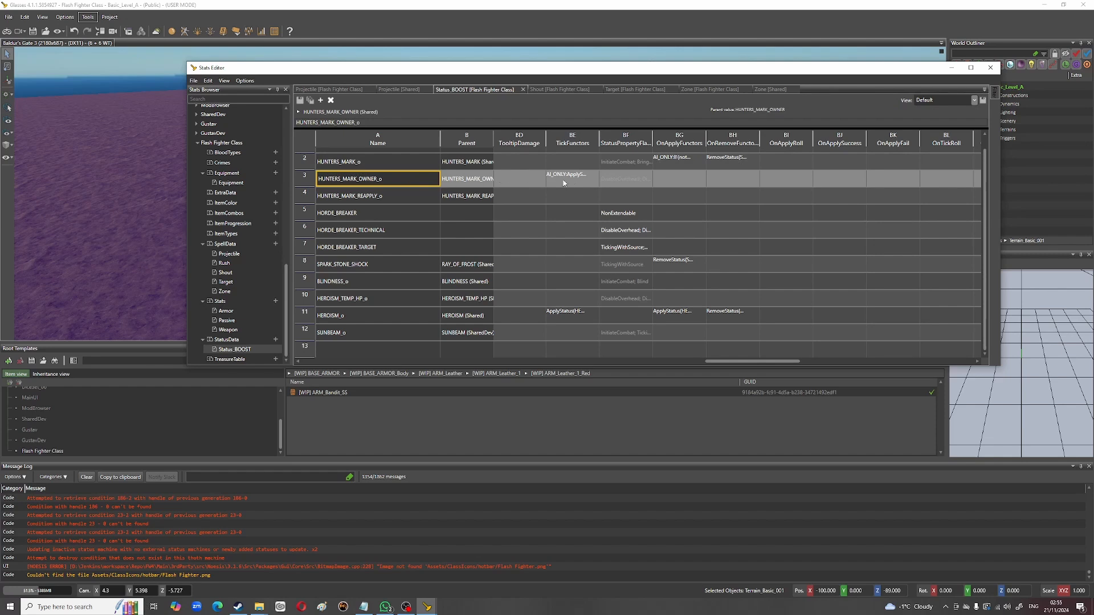
click(582, 183)
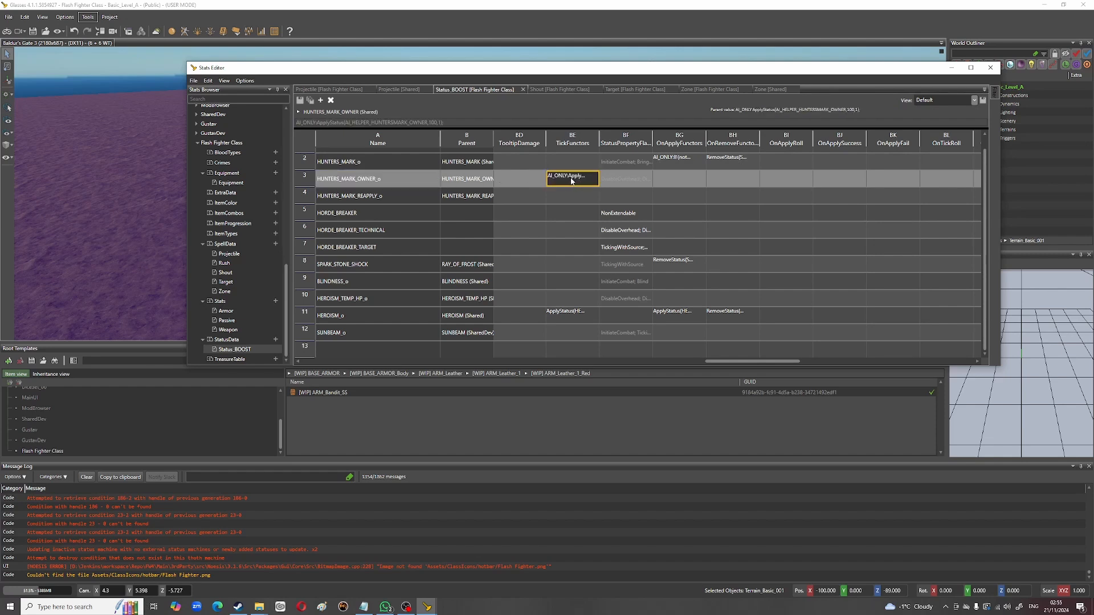
click(630, 180)
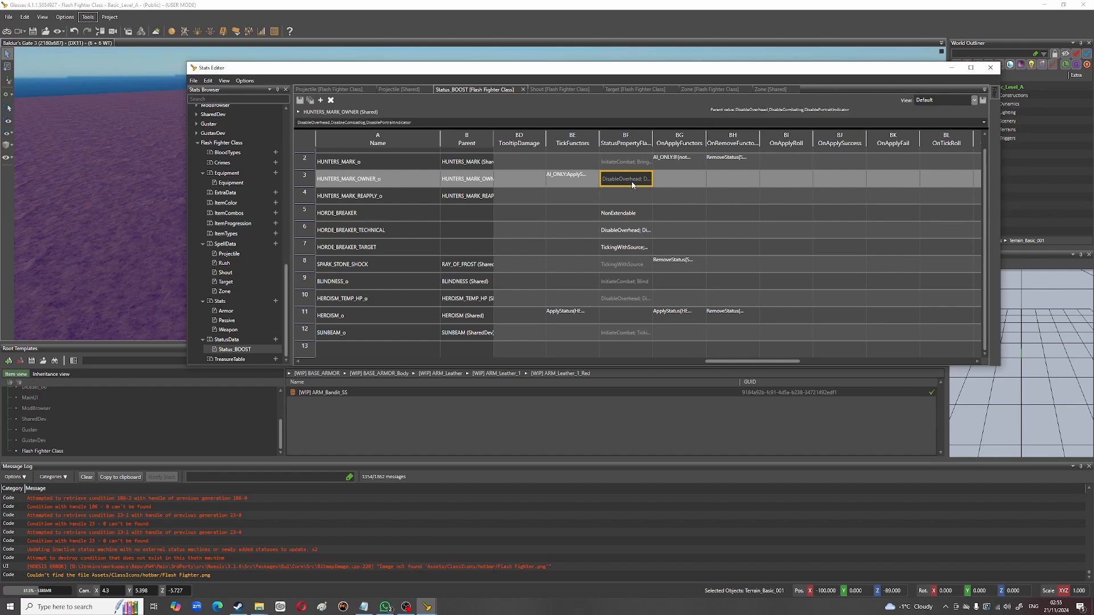
Step: Check the Passives value of HUNTERS_MARK_OWNER_o and the Parent and Boosts values of HUNTERS_MARK_REAPPLY_o
click(470, 195)
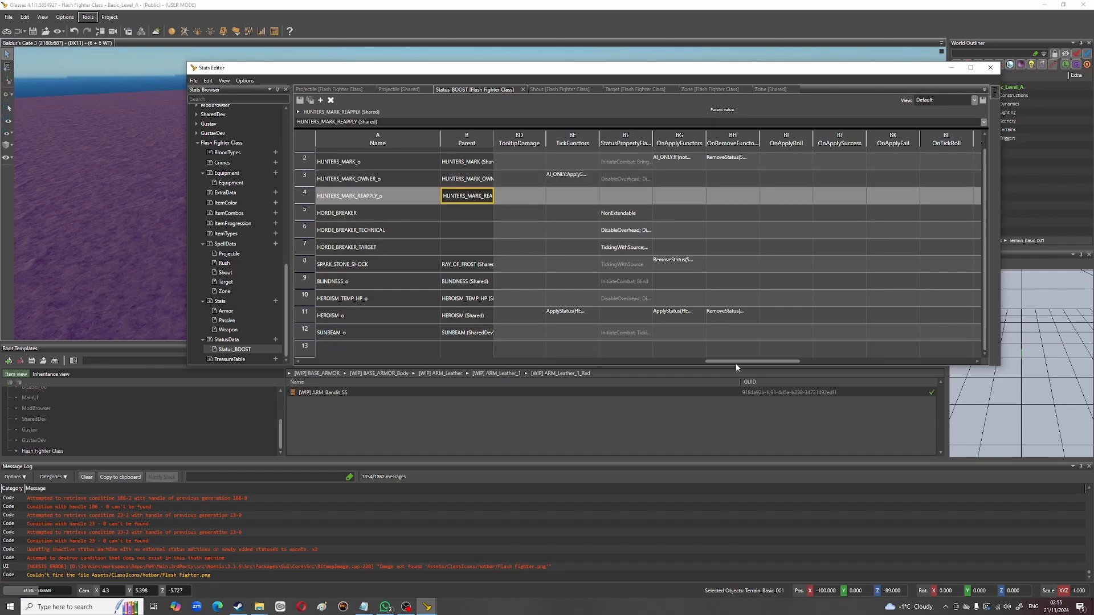
drag(736, 364, 674, 364)
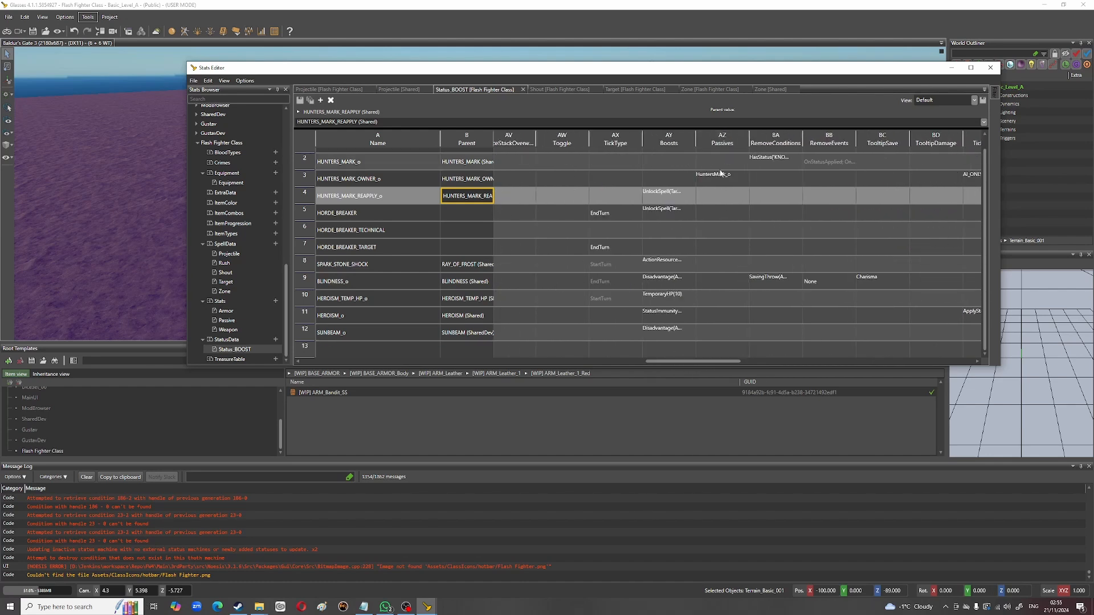
click(361, 162)
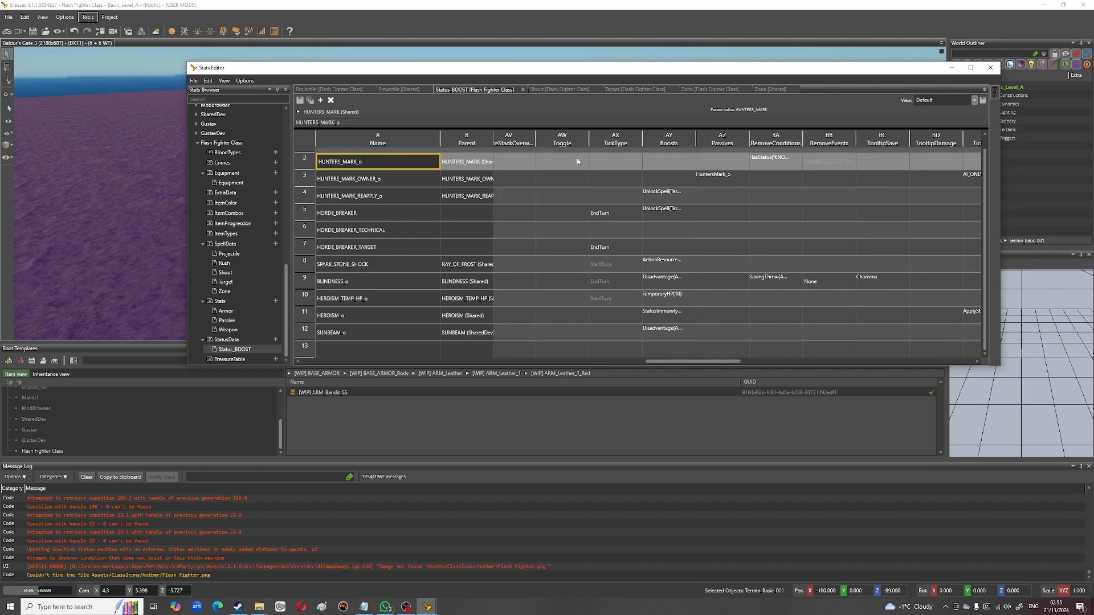
click(717, 162)
click(719, 176)
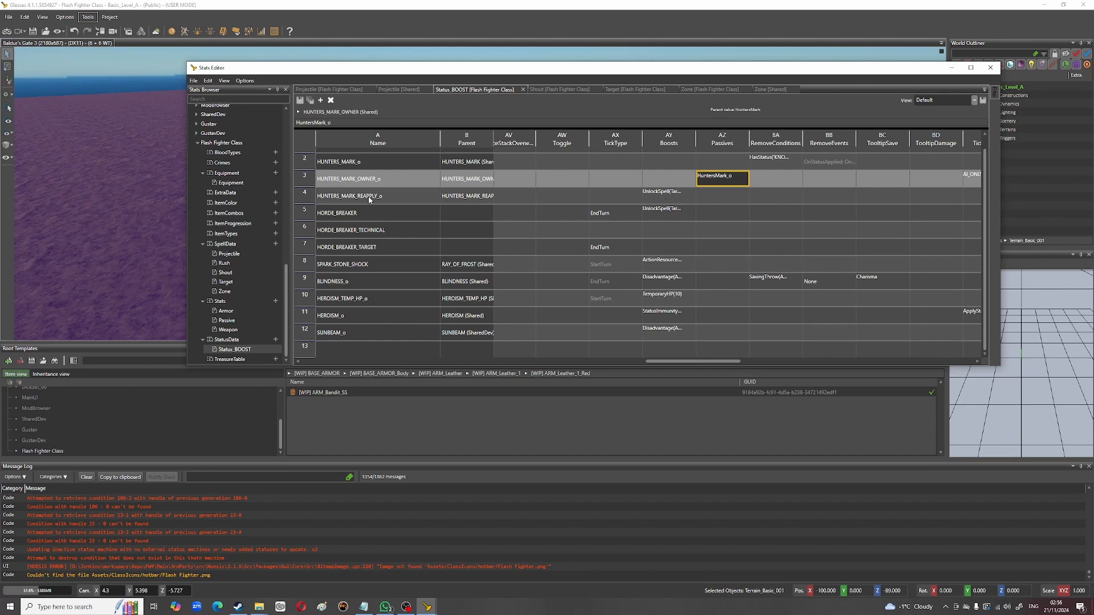
click(660, 197)
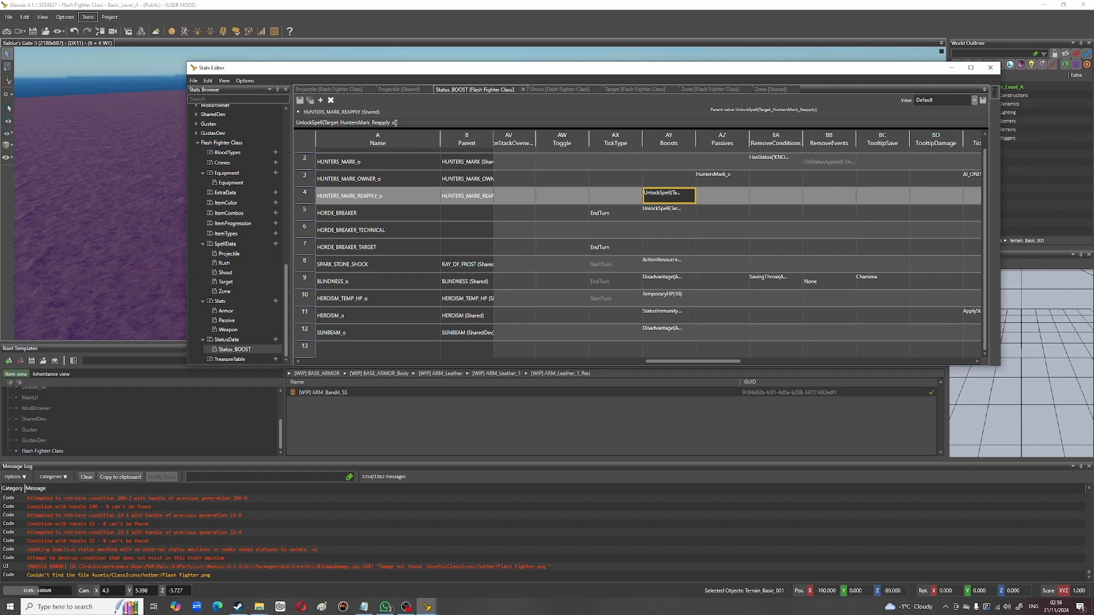
click(718, 178)
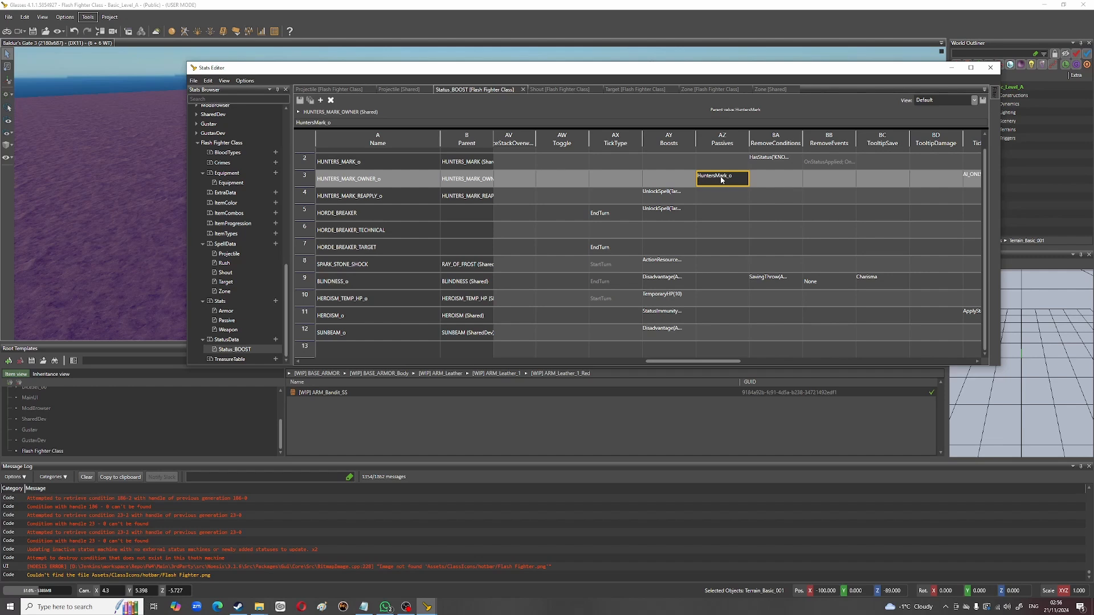
Step: In the Flash Fighter Class Target spell data, inspect the TooltipDamageList and TooltipStatusApply values of HuntersMark_o
click(226, 282)
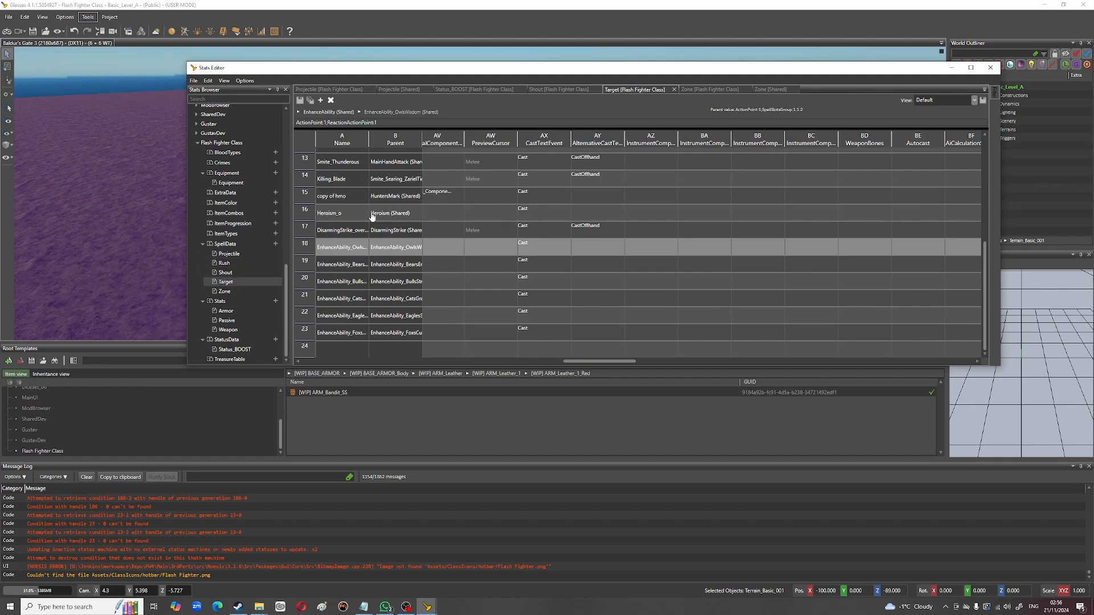
scroll(362, 287, up, 2)
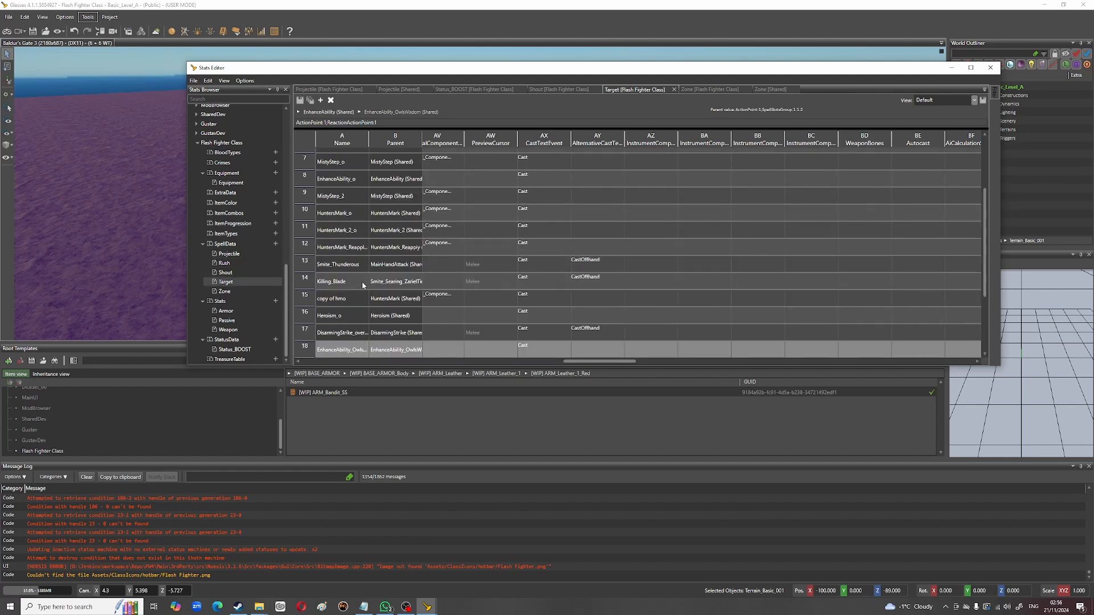
click(399, 213)
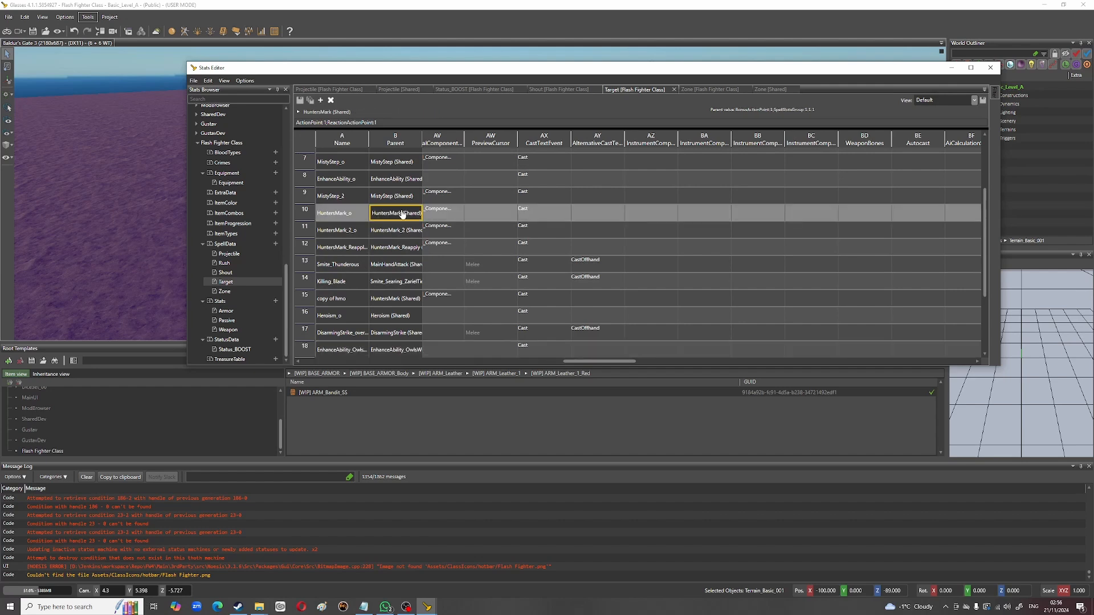
drag(598, 361, 502, 365)
click(578, 213)
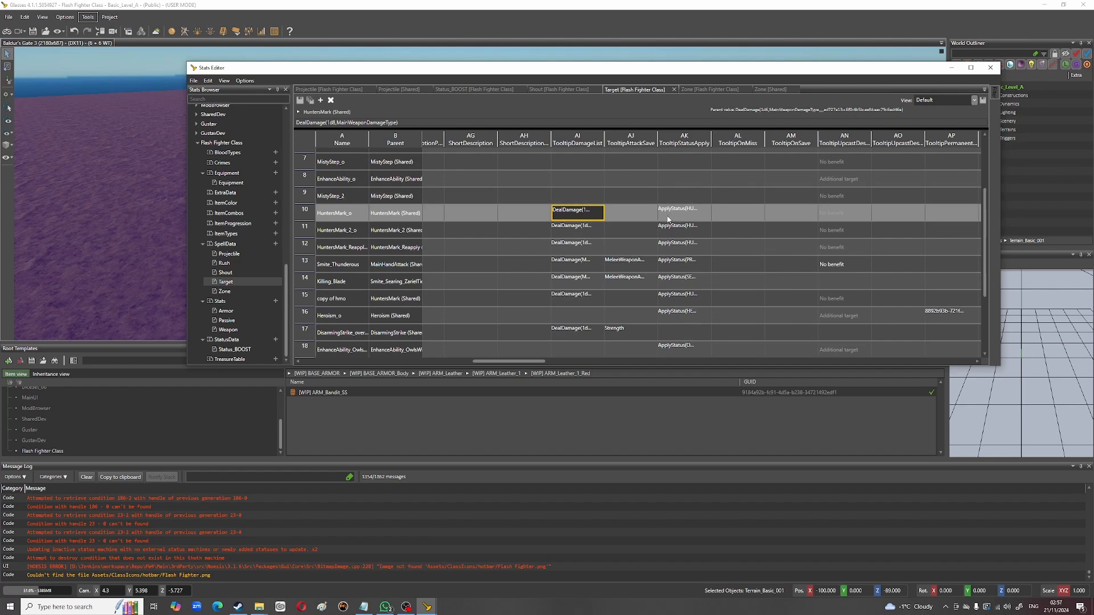
click(687, 212)
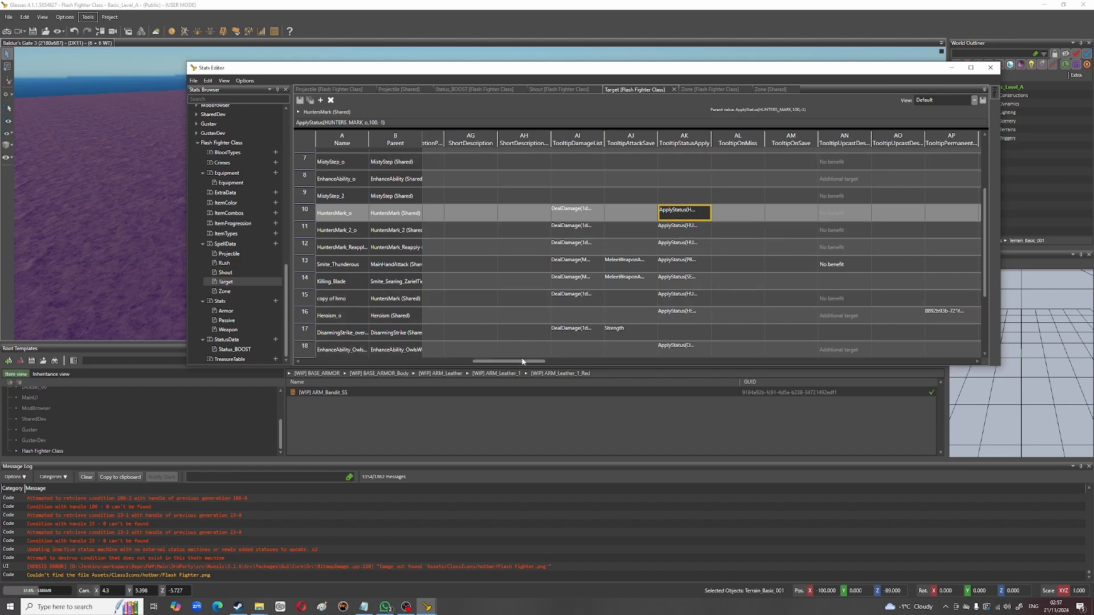
Step: Inspect the DescriptionParams, AmountOfTargets, DisplayName and Description values of the HuntersMark_o spell
drag(518, 363, 486, 371)
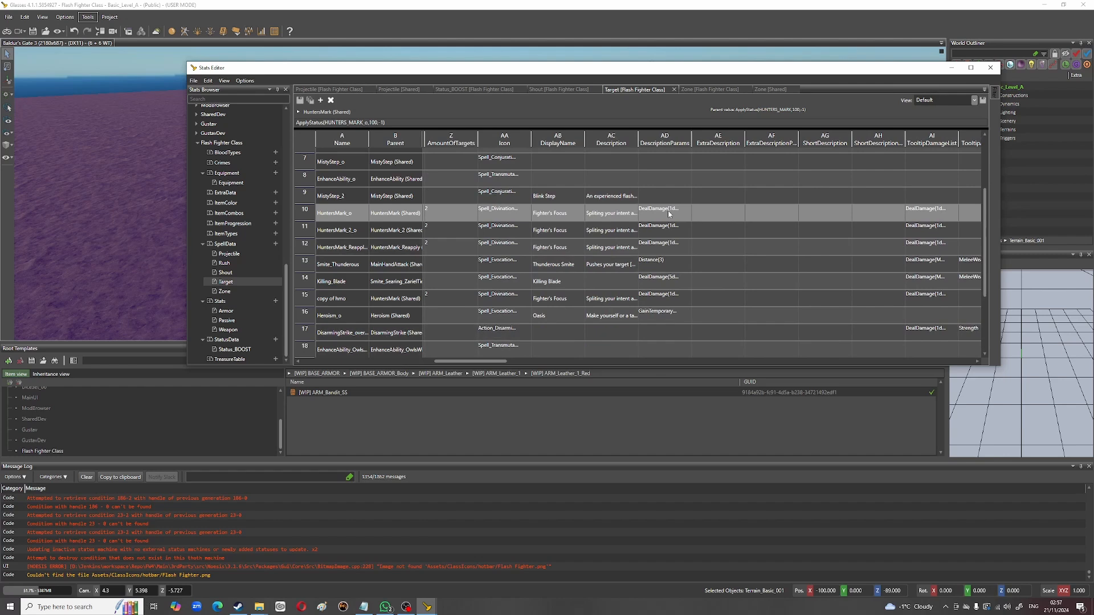
click(669, 214)
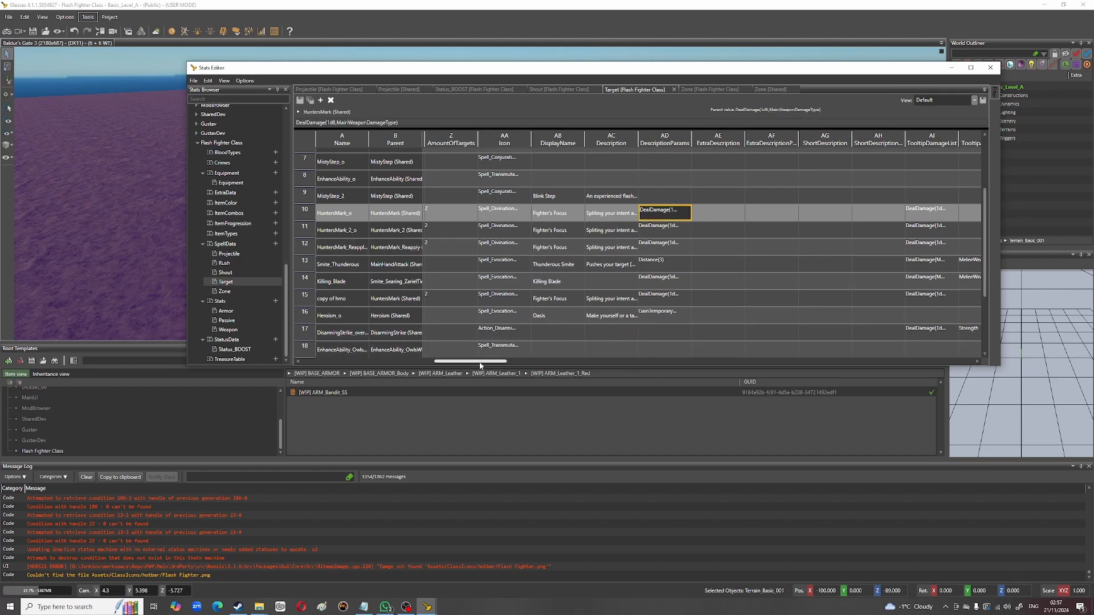
drag(481, 362, 464, 367)
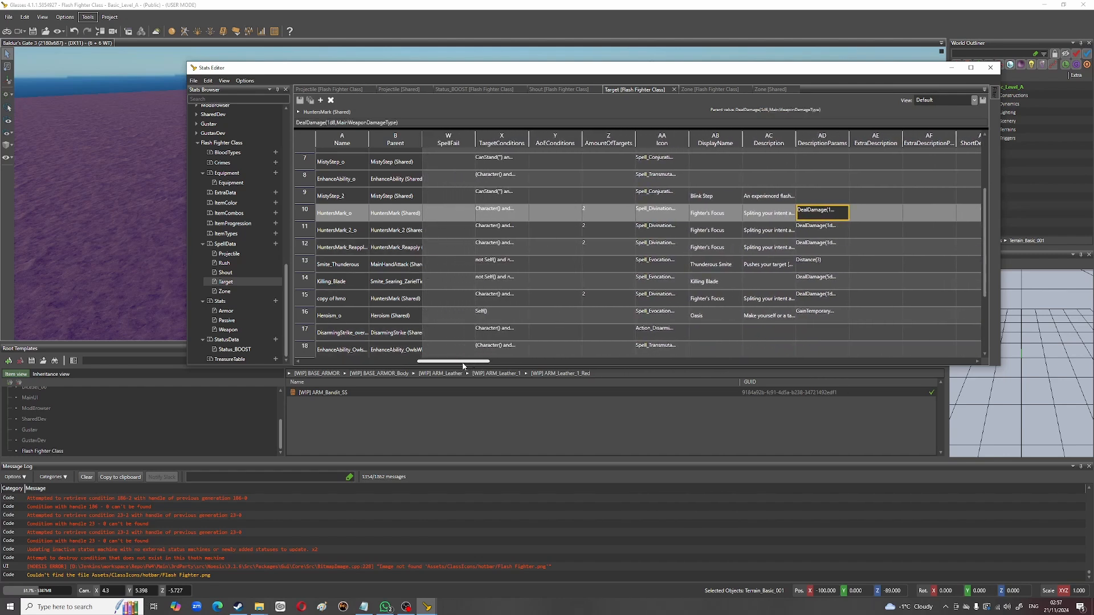
click(609, 209)
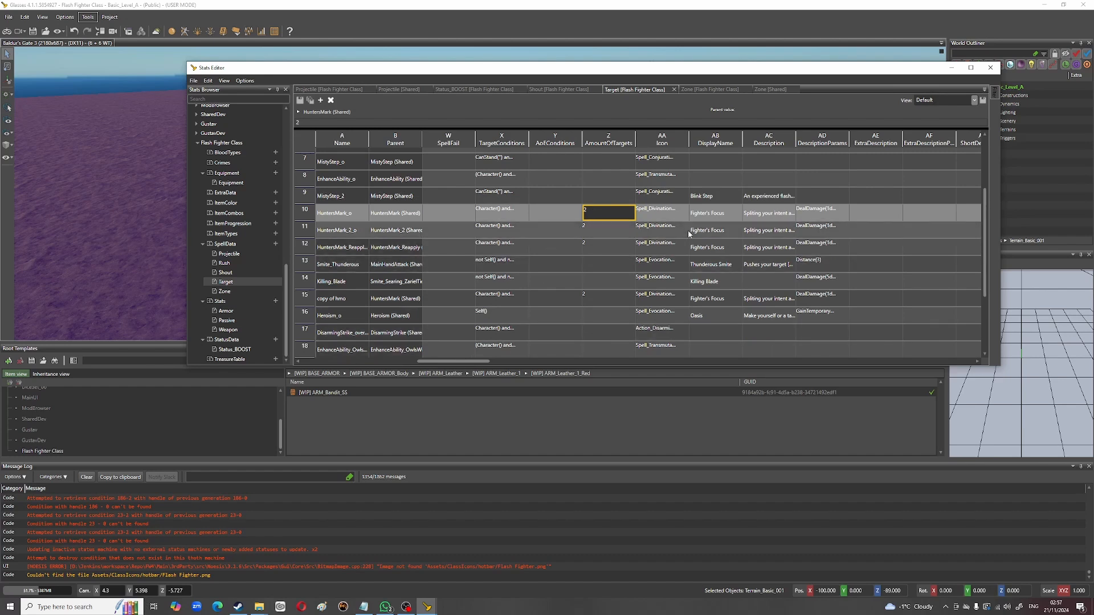
click(716, 213)
click(757, 212)
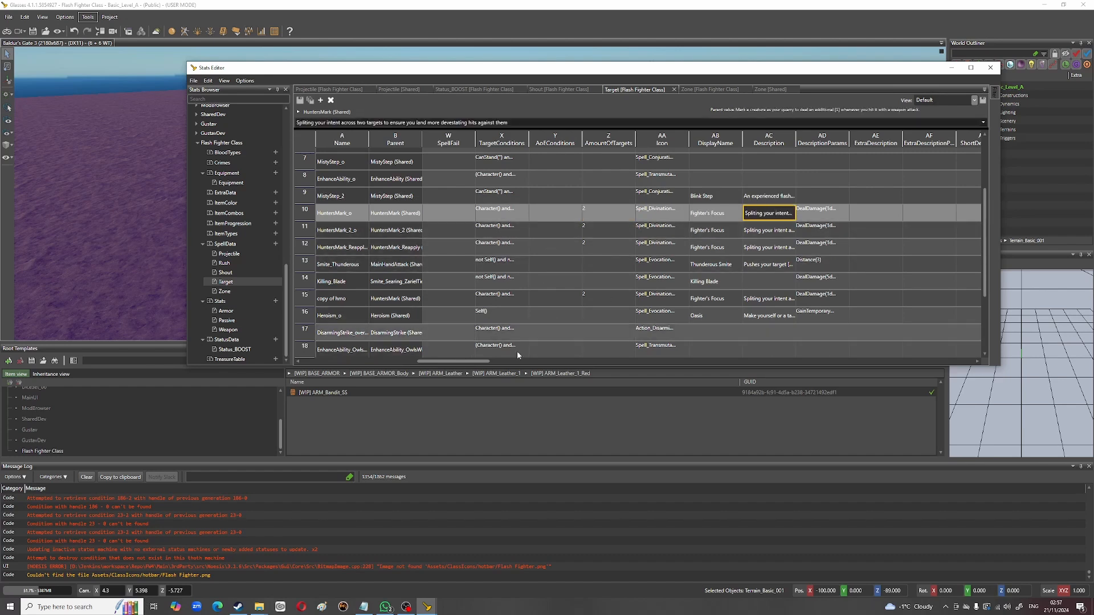
Step: Widen the ConcentrationSpellID column to read the full HuntersMark_o value, and check the spell's Level
drag(480, 361, 380, 382)
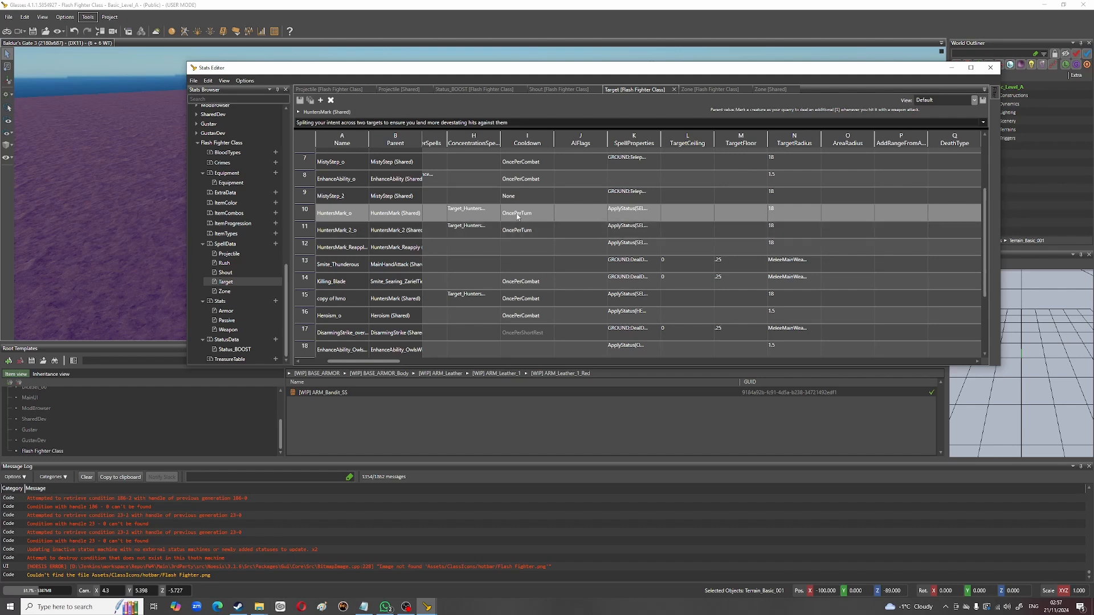
click(464, 211)
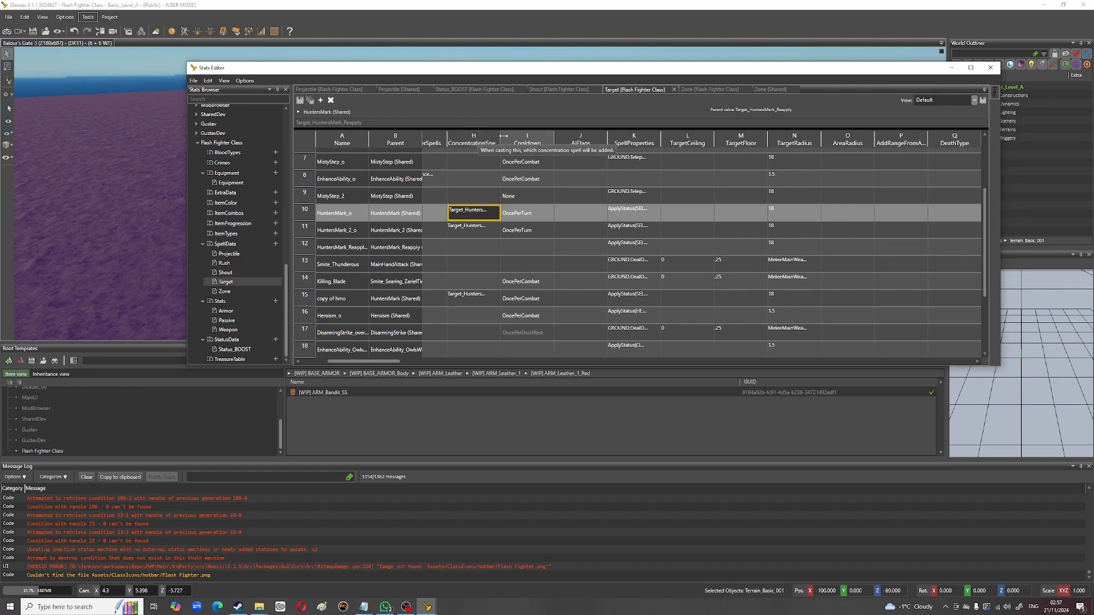
drag(504, 136, 534, 134)
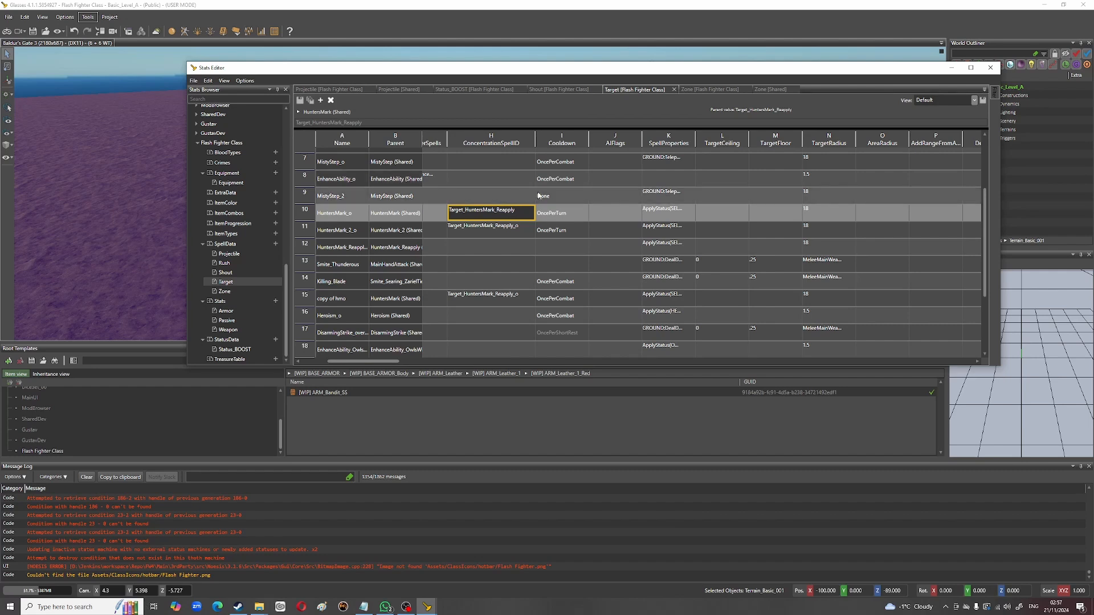
drag(399, 362, 347, 367)
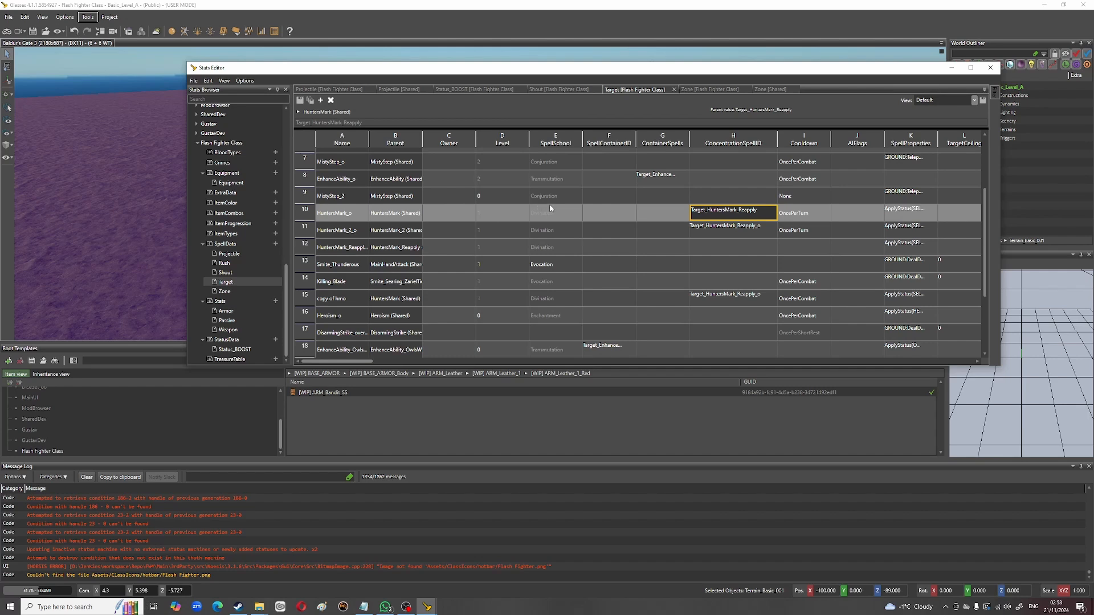
click(483, 219)
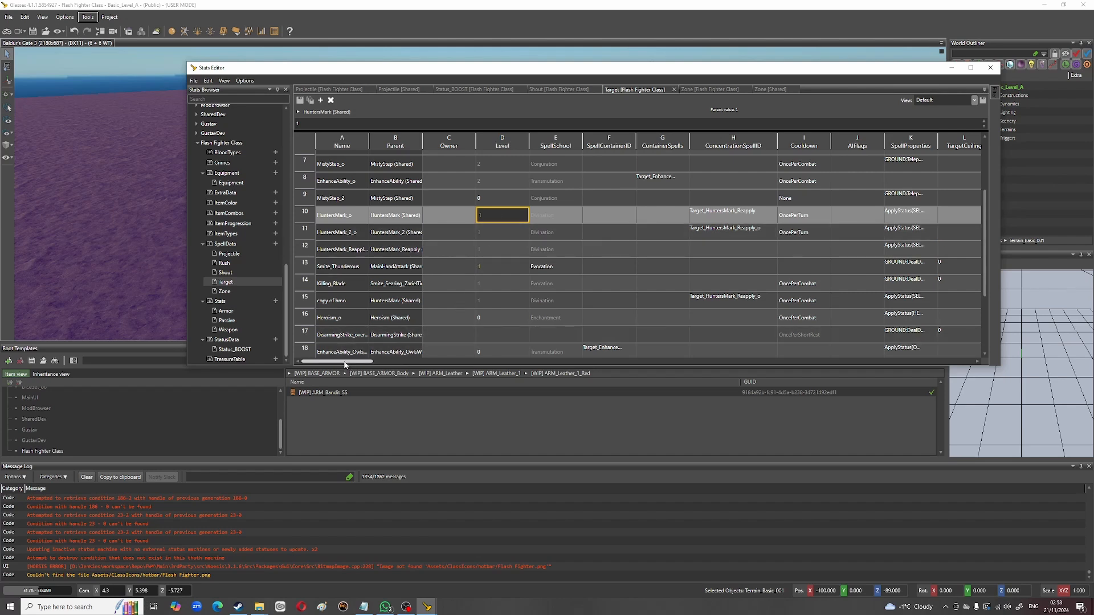
Step: Check the TooltipStatusApply and UseCosts values of the HuntersMark_o spell, and close the Stats Editor
drag(344, 364, 522, 375)
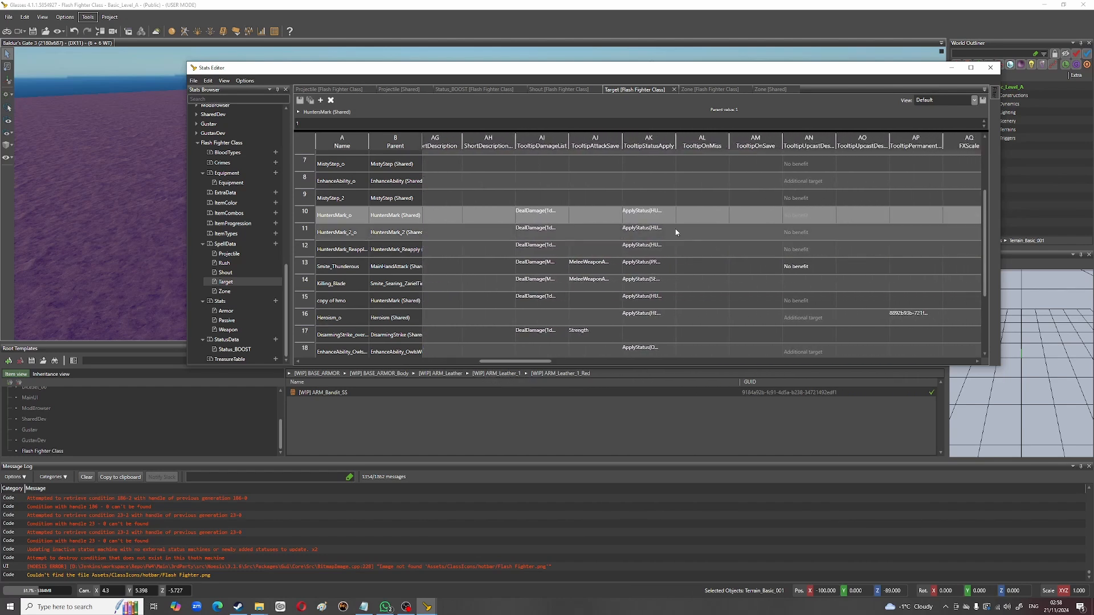
click(661, 212)
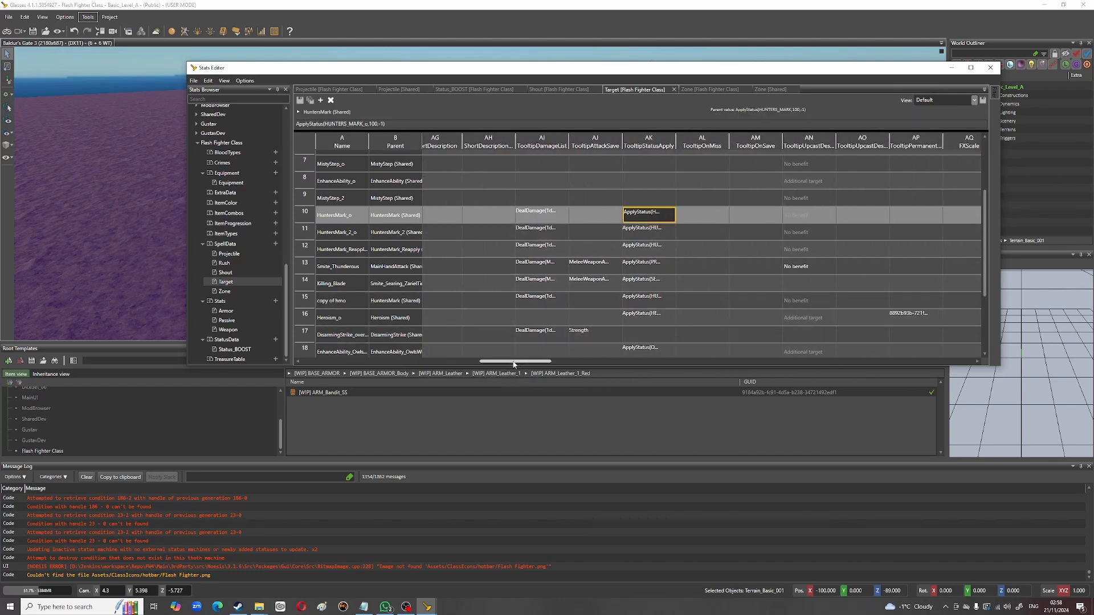
drag(518, 362, 668, 362)
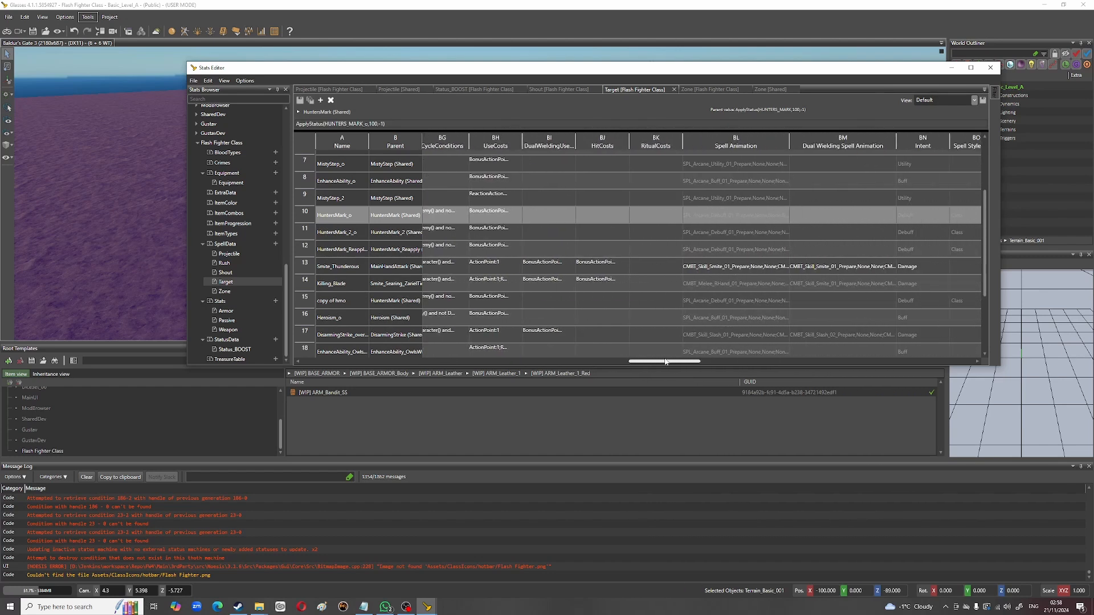
click(498, 214)
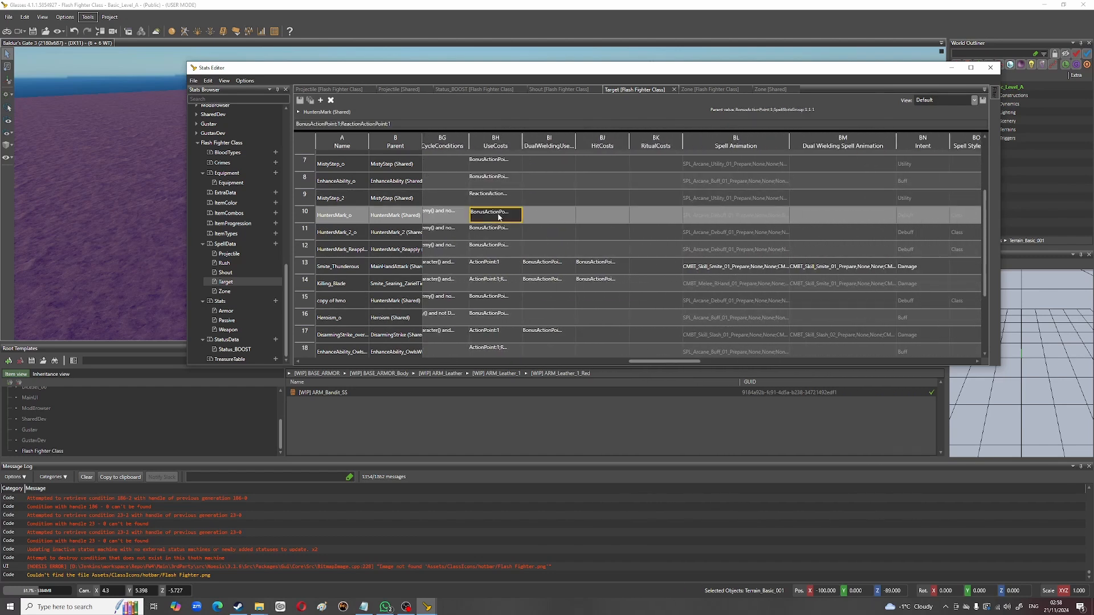
drag(661, 361, 818, 360)
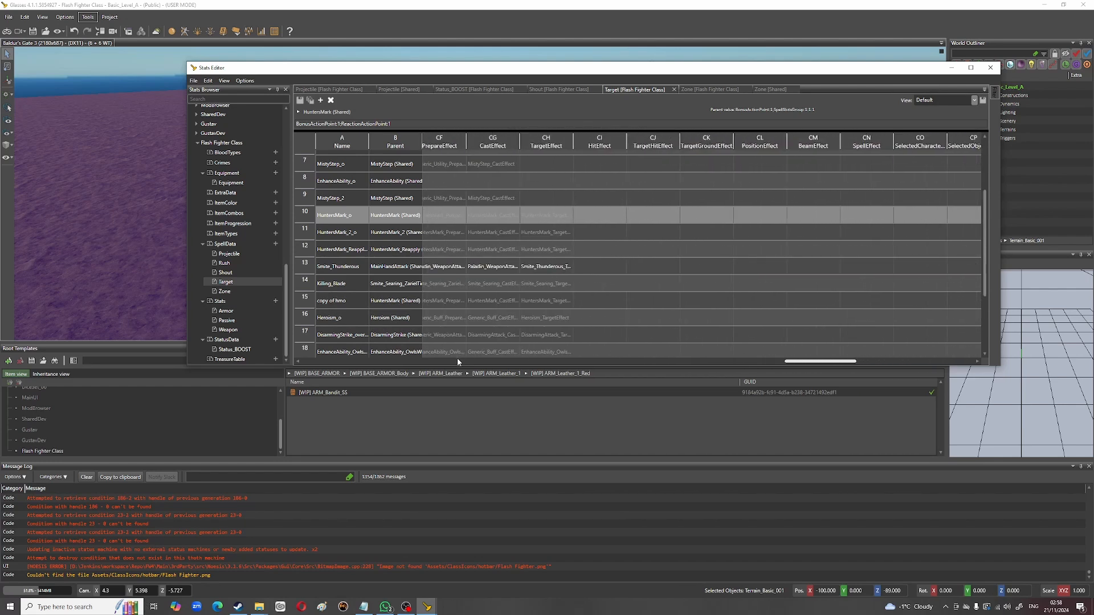
click(405, 361)
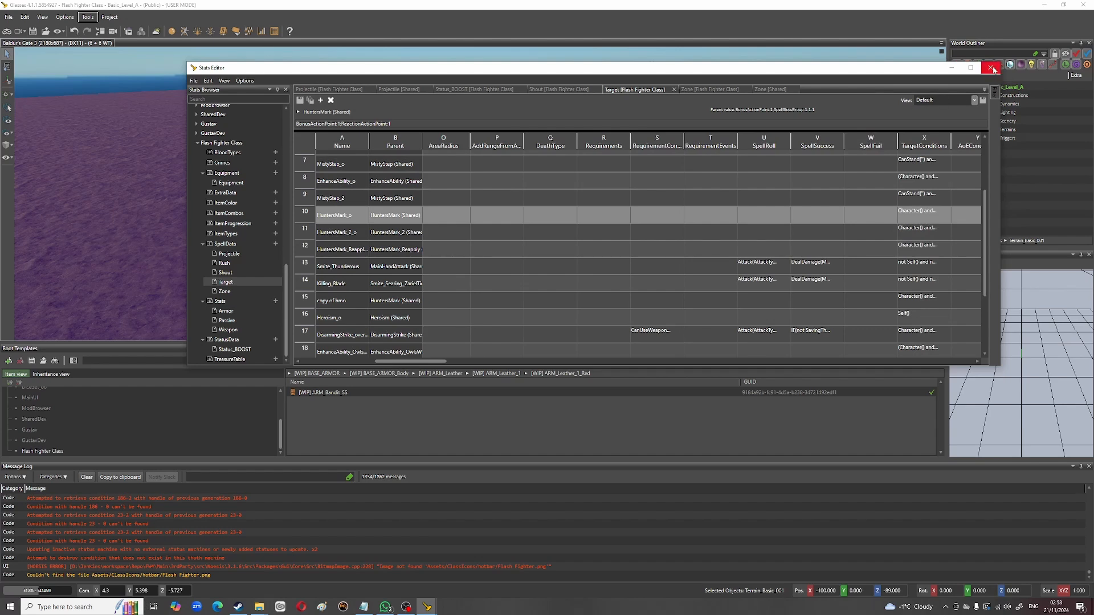
click(993, 68)
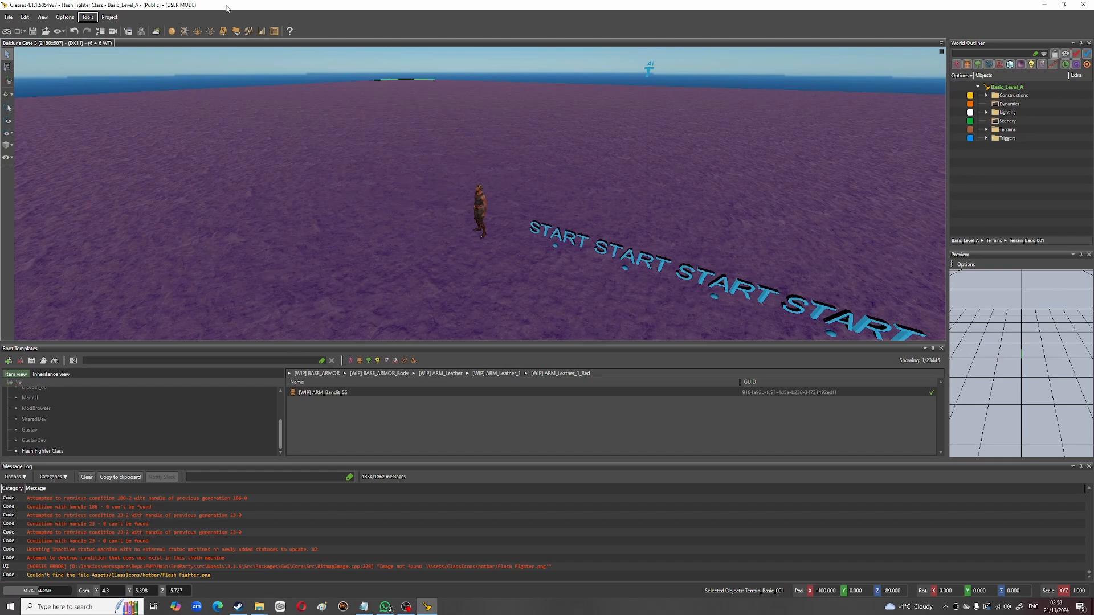
Step: Open the Flash Fighter Class SpellLists table in the UUID Object Editor
click(274, 32)
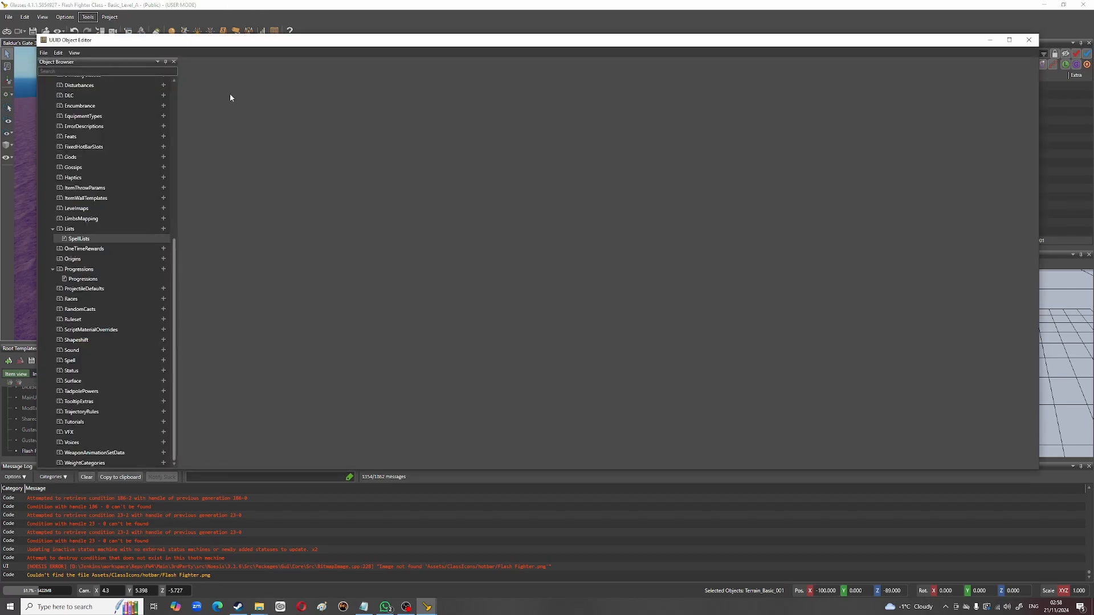
click(86, 240)
double_click(87, 240)
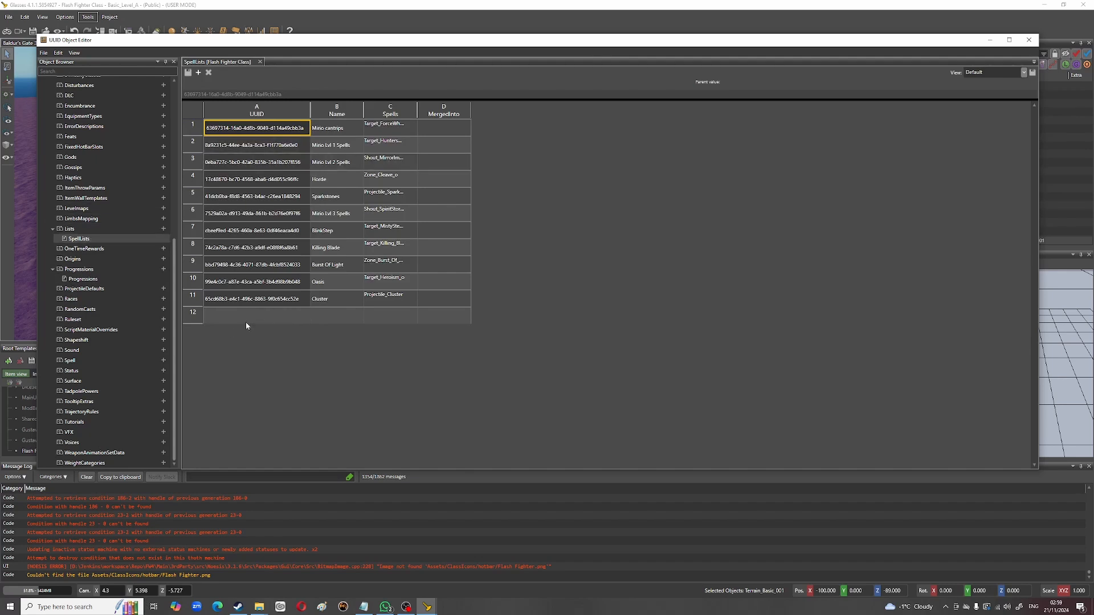
Step: Add a new spell list named fgfg in the first empty row and select its Spells cell
click(322, 317)
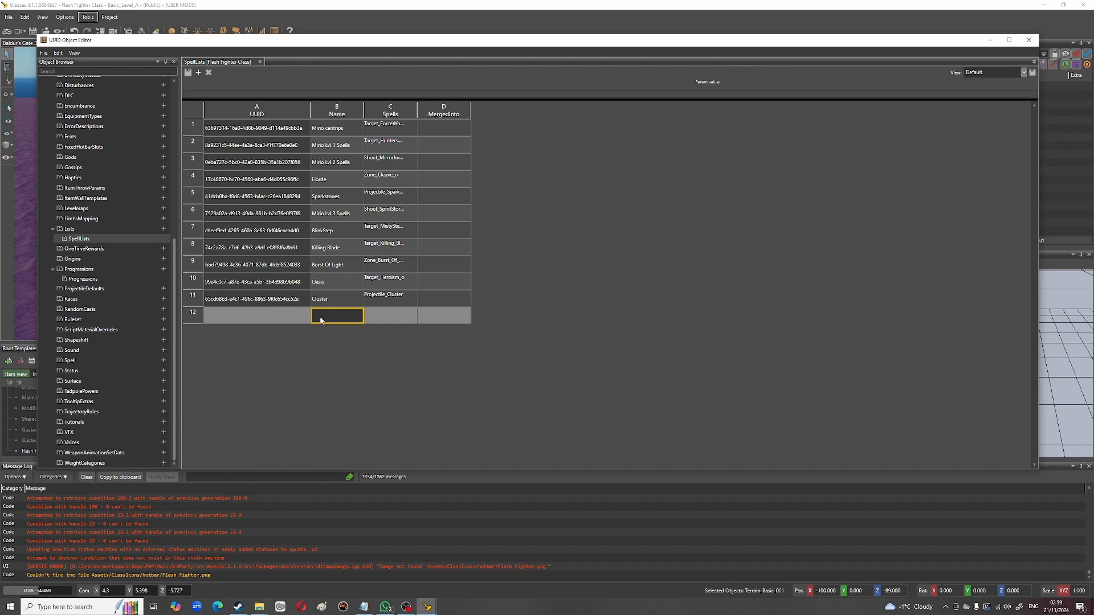
click(333, 313)
text(fgfg)
click(398, 318)
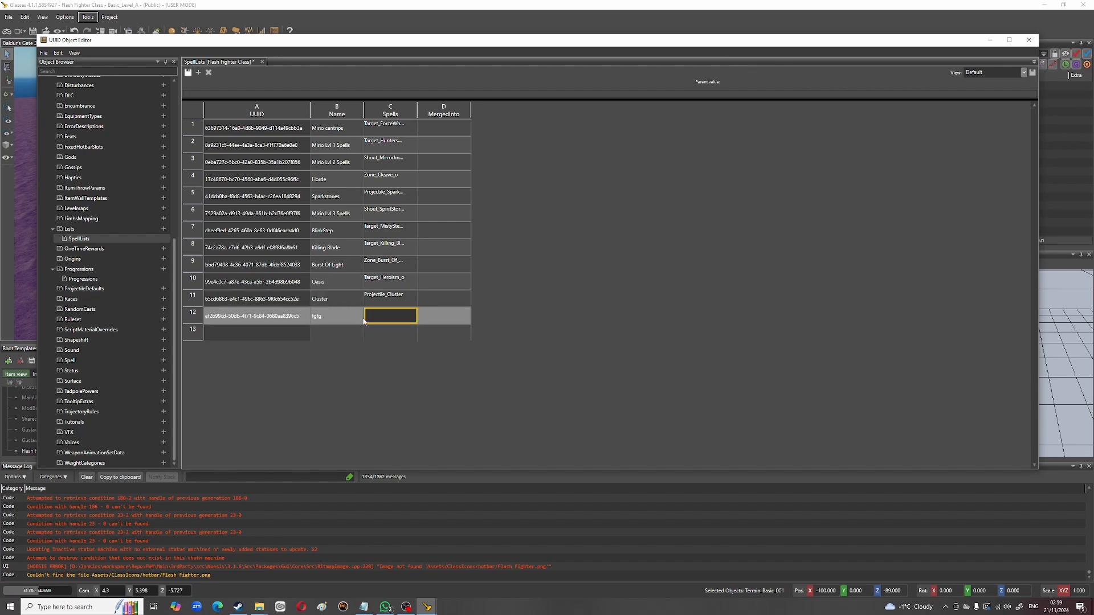
click(267, 317)
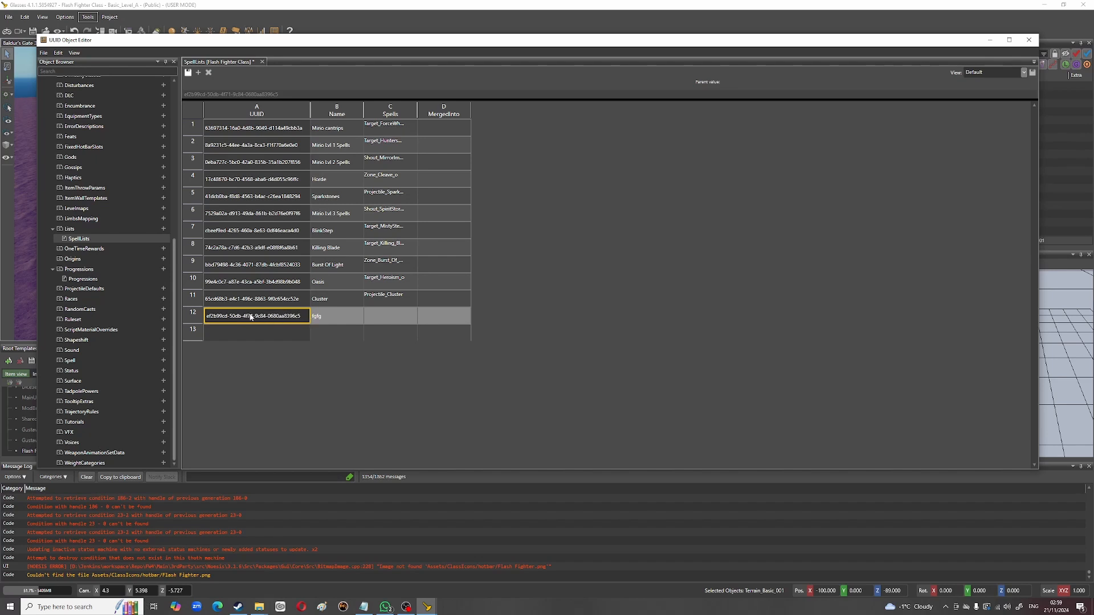
click(328, 320)
click(382, 320)
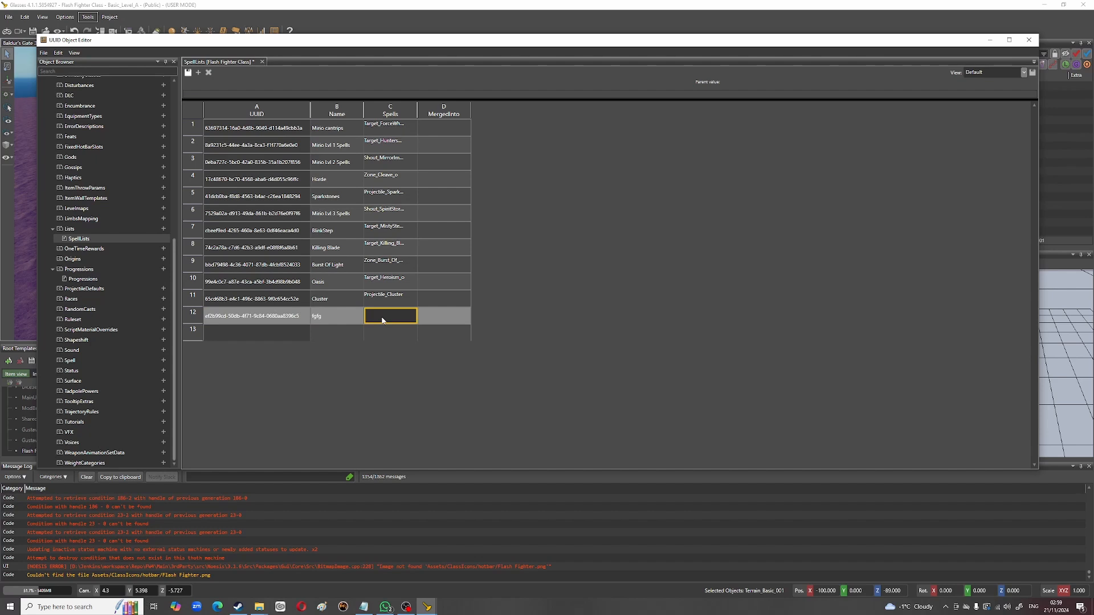
Step: Examine how spells are written and separated in the Spells values of the Main cantrips, Cluster, Burst Of Light and Main Lvl 2 Spells lists
click(390, 130)
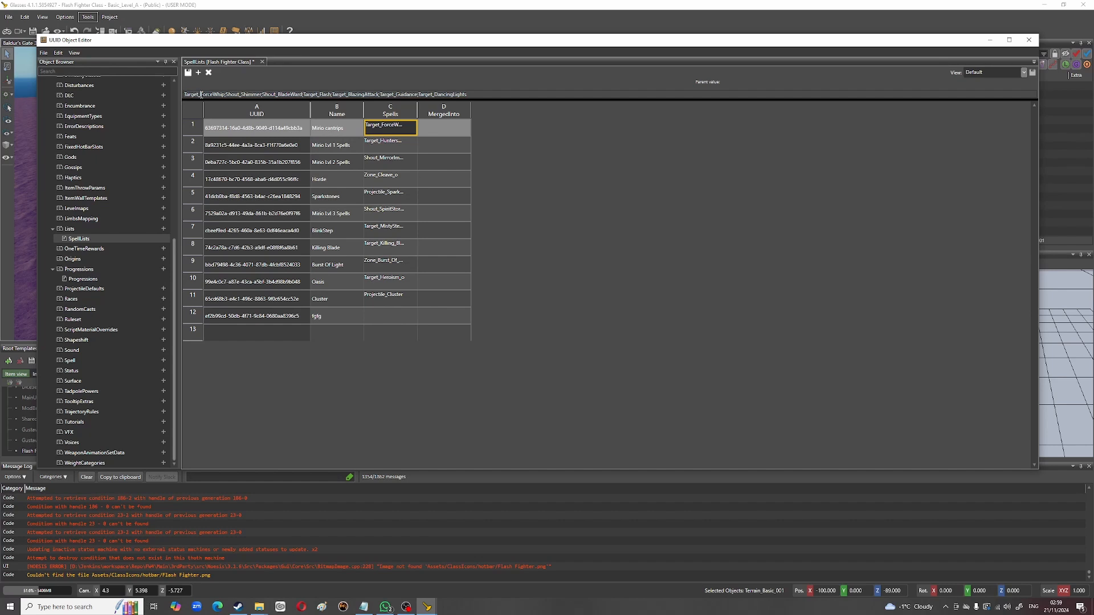
drag(200, 94, 179, 97)
mouse_move(240, 94)
mouse_down()
mouse_move(228, 93)
mouse_move(261, 94)
mouse_up()
click(380, 318)
click(371, 304)
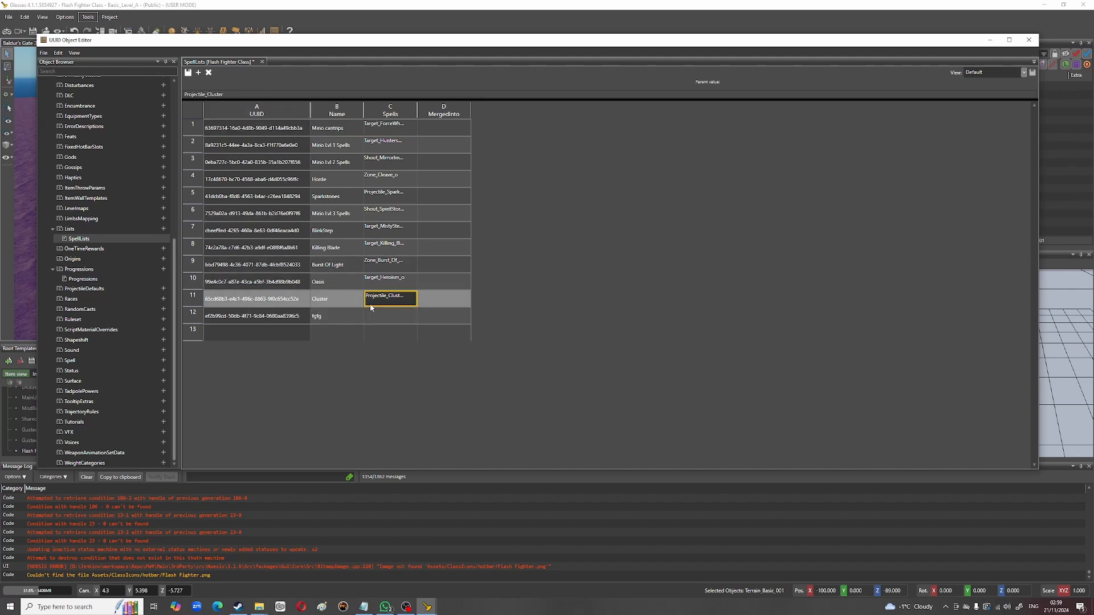
click(390, 265)
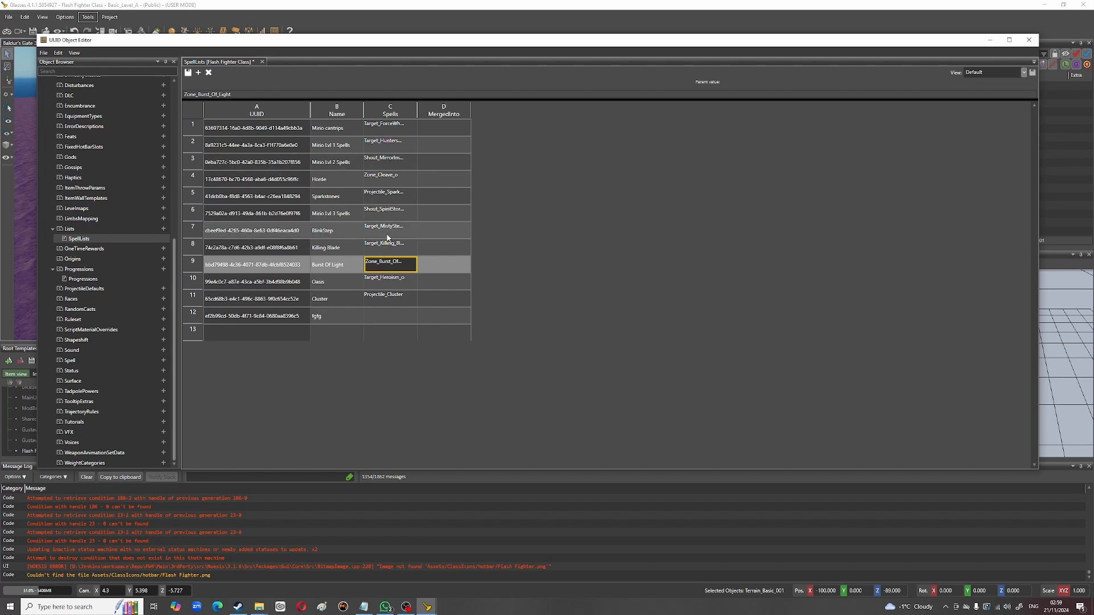
click(376, 161)
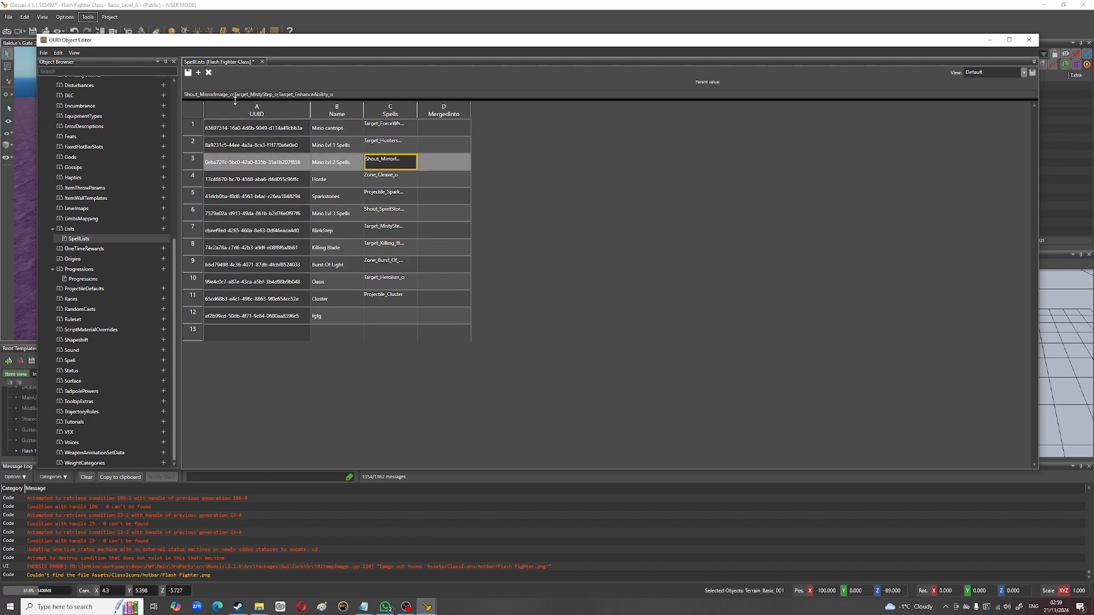
click(236, 94)
Step: Close the SpellLists table with its changes saved, and close the UUID Object Editor
click(262, 62)
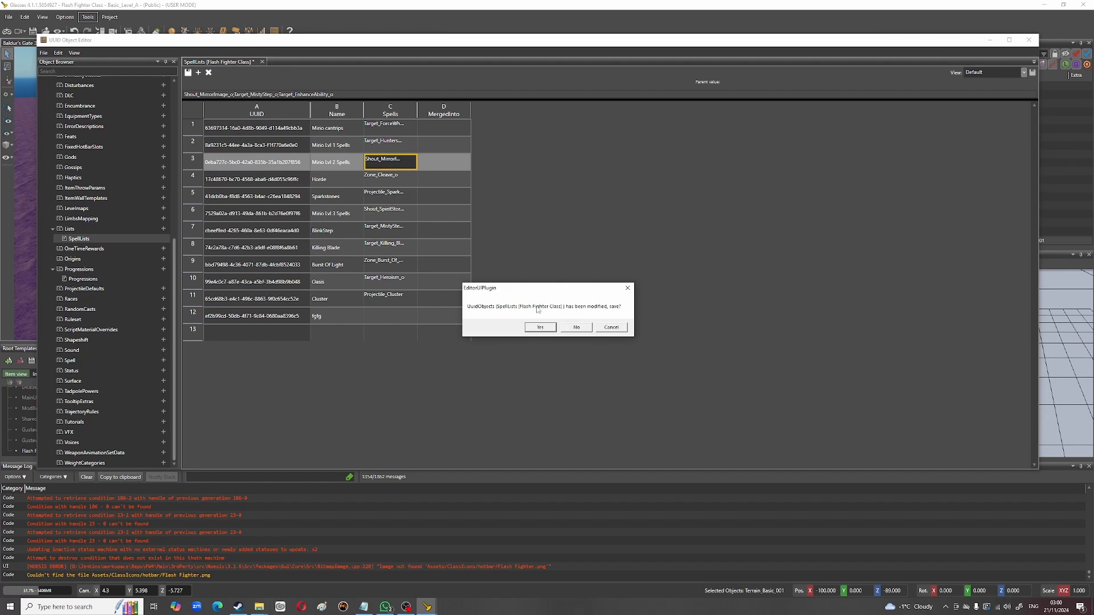
click(541, 328)
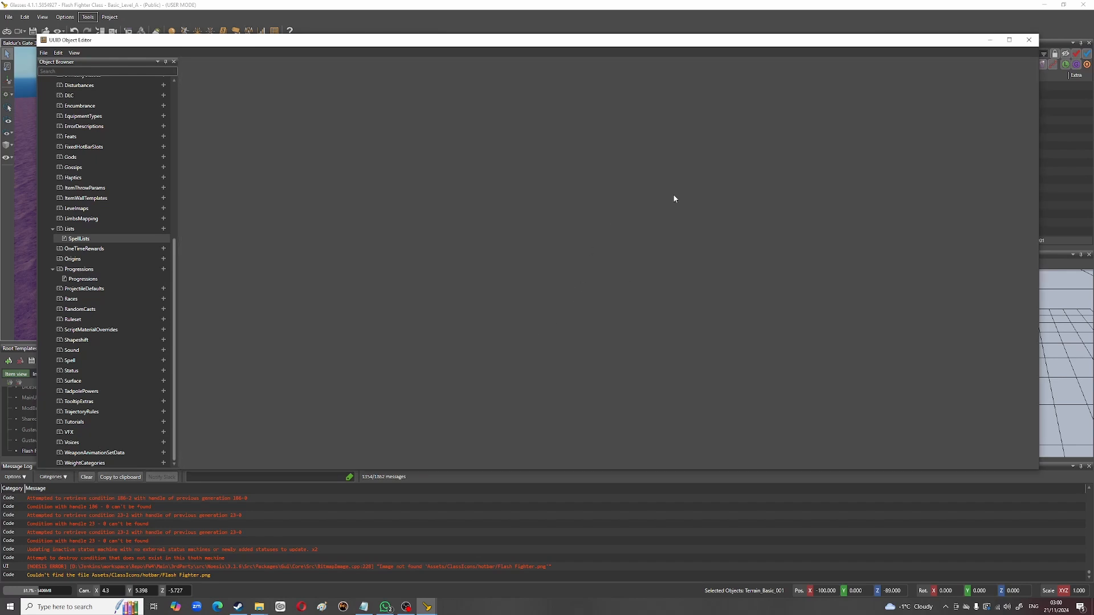
click(1033, 44)
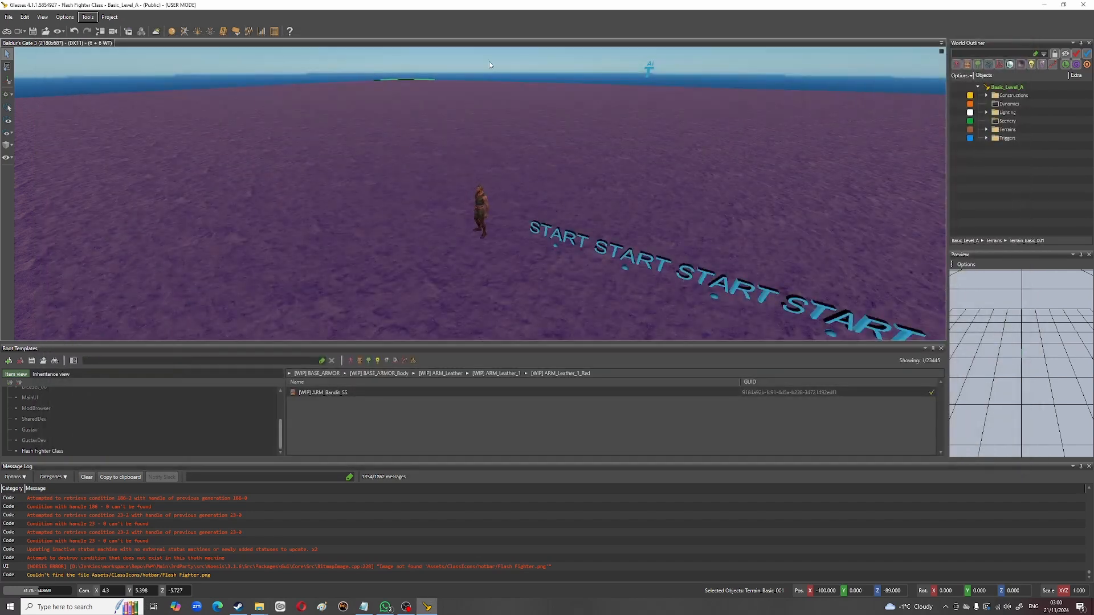
Step: Reopen the UUID Object Editor and open the Feats table of the Shared project
click(275, 31)
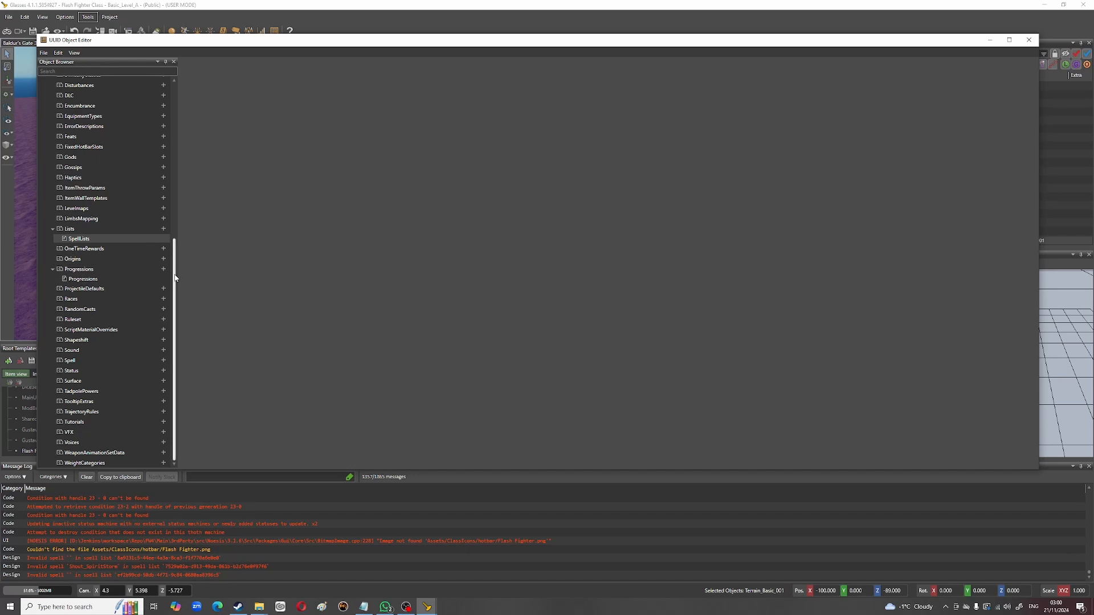
drag(175, 272, 182, 183)
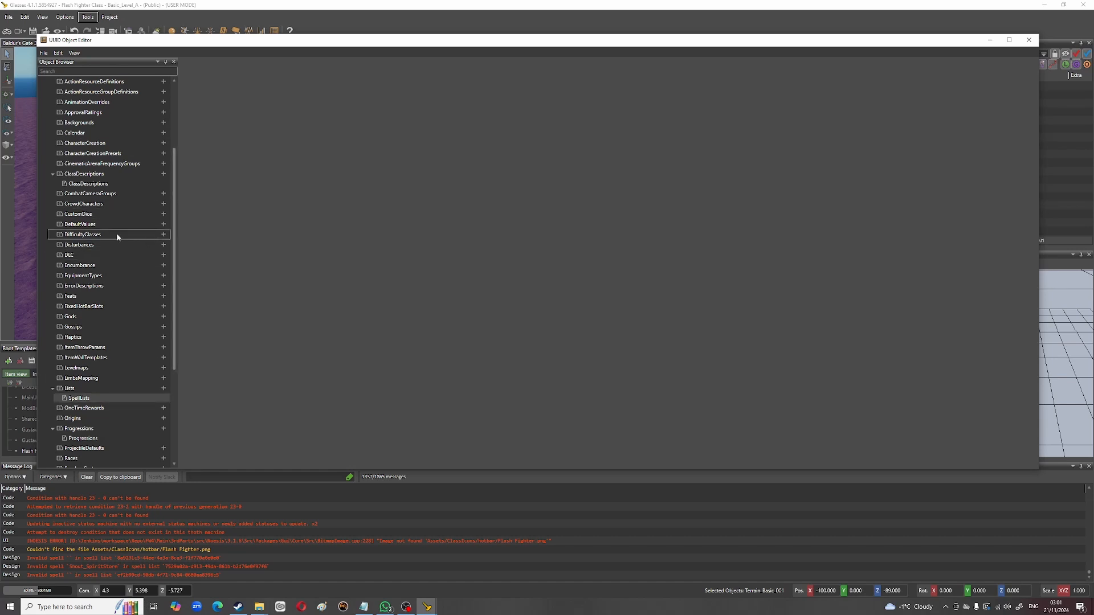
scroll(117, 234, up, 3)
scroll(91, 129, up, 1)
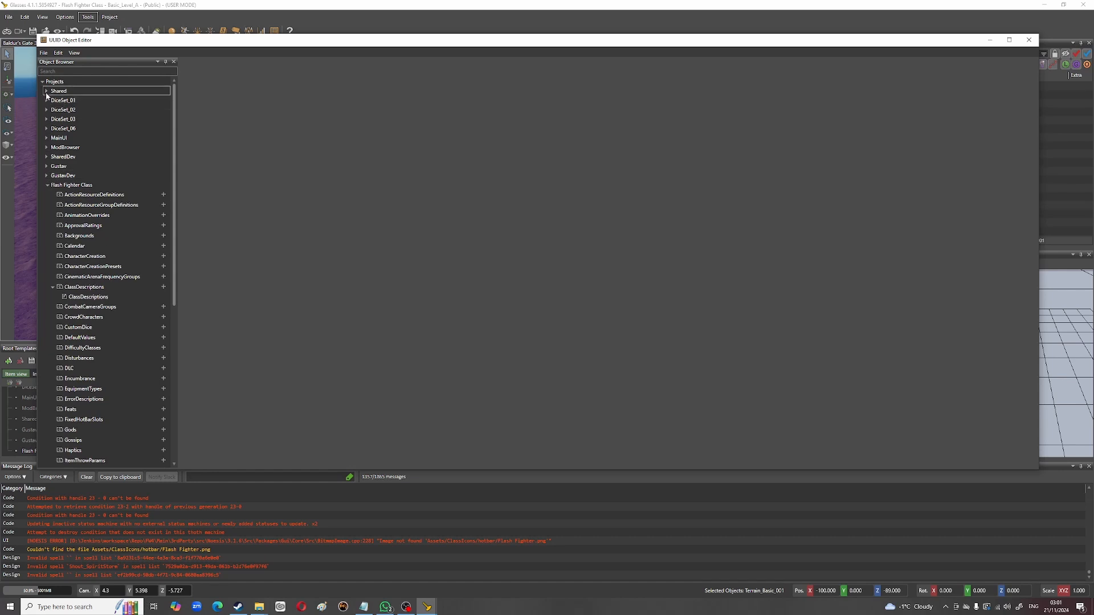
scroll(67, 107, down, 2)
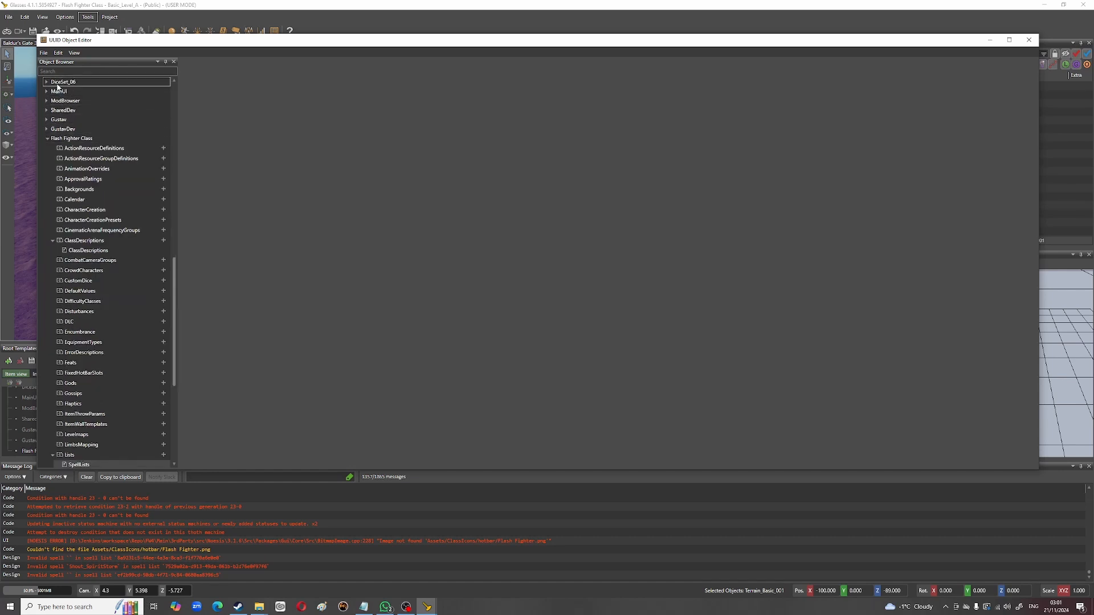
scroll(88, 137, up, 3)
scroll(97, 129, up, 5)
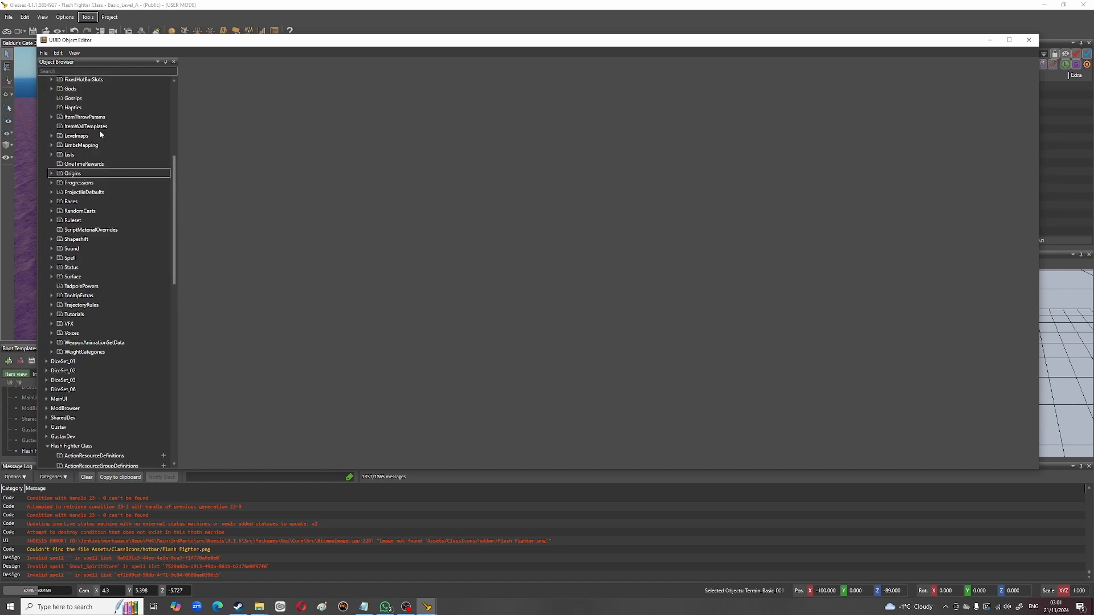
scroll(115, 172, up, 6)
scroll(115, 172, up, 2)
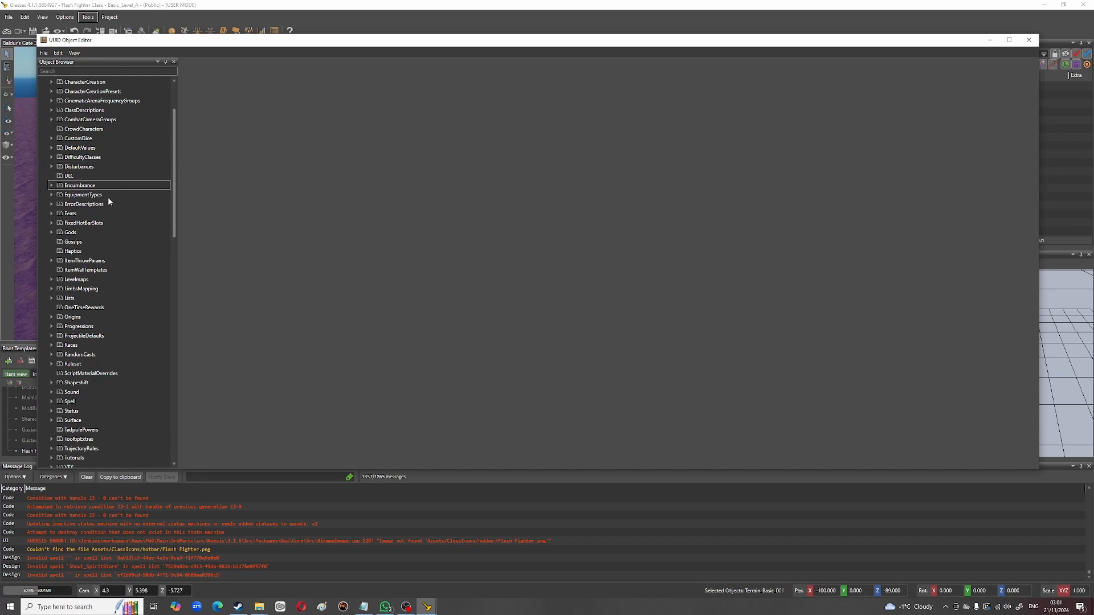
click(52, 214)
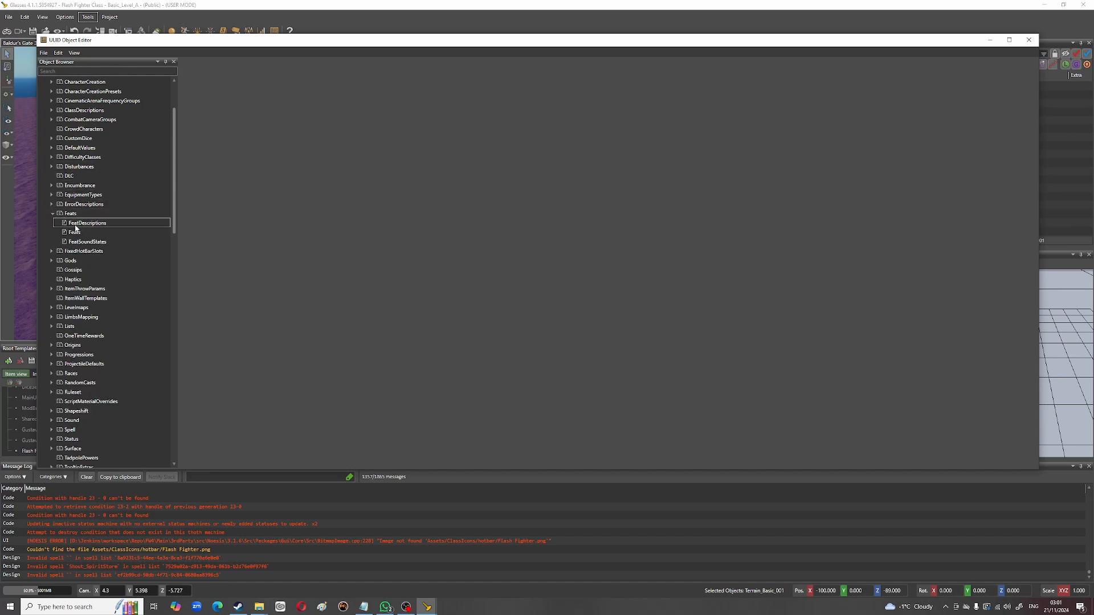
double_click(75, 233)
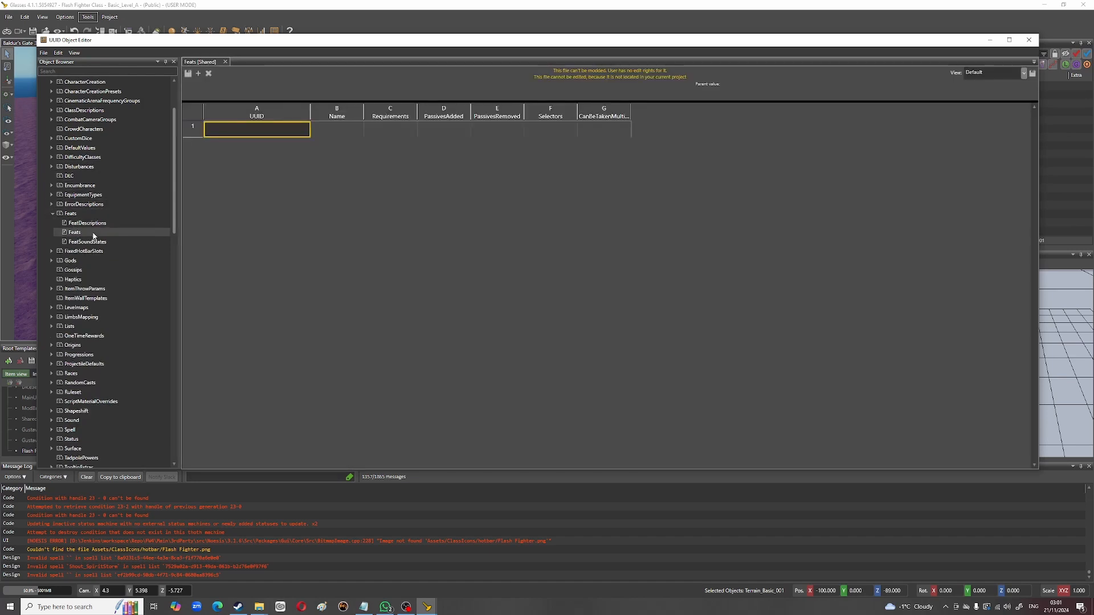
Step: Open the Shared project's FeatDescriptions table and look through its feat entries
scroll(103, 233, up, 1)
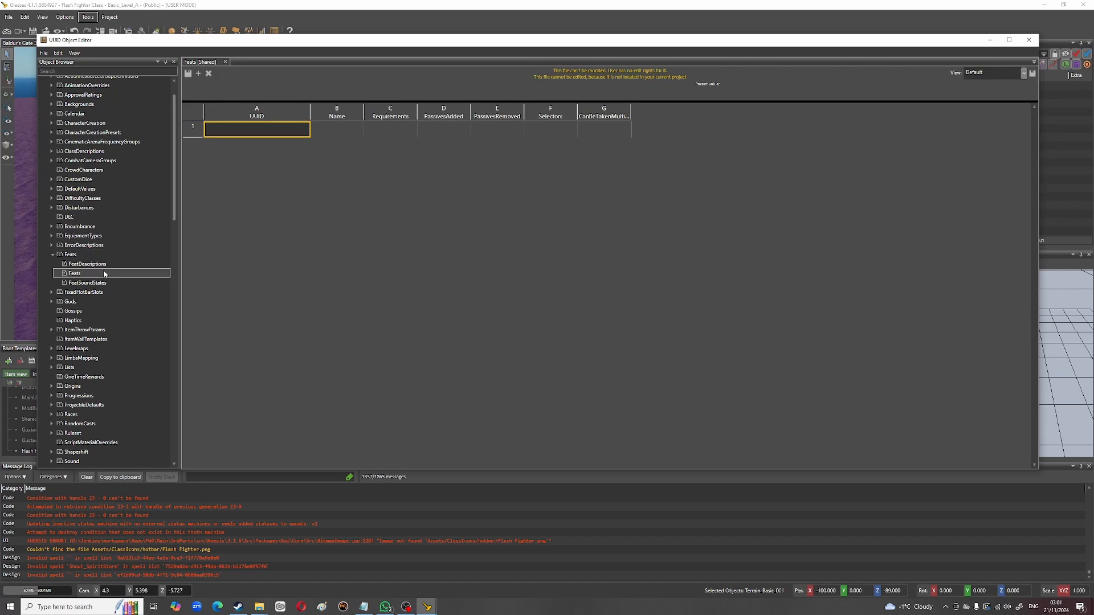
double_click(92, 265)
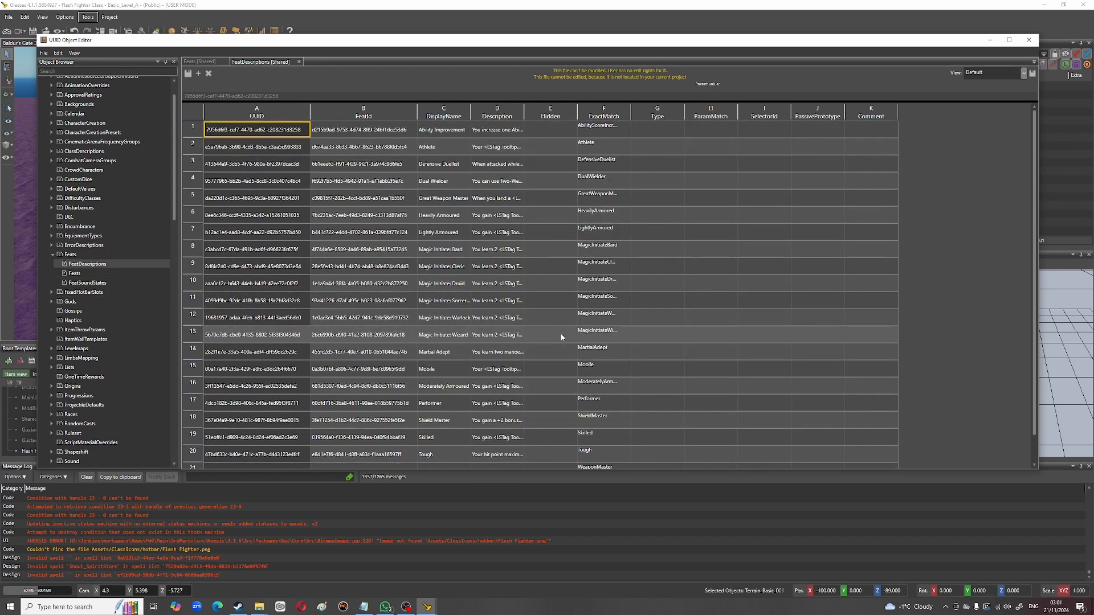
scroll(115, 164, up, 2)
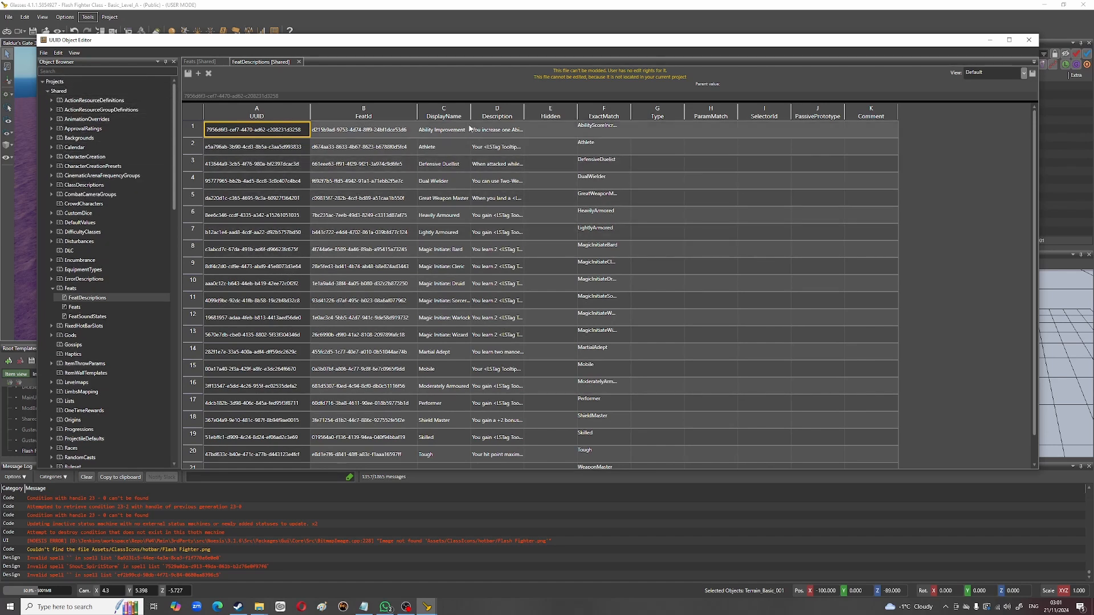
scroll(462, 273, down, 1)
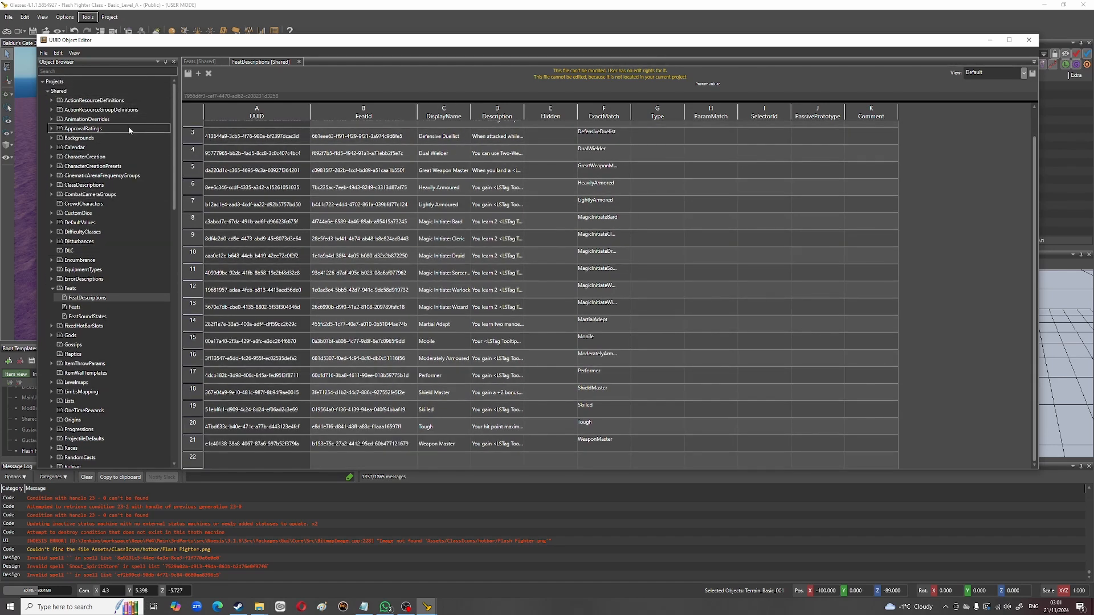
Step: Find the SharedDev project in the object browser and open its FeatDescriptions table
scroll(134, 225, down, 9)
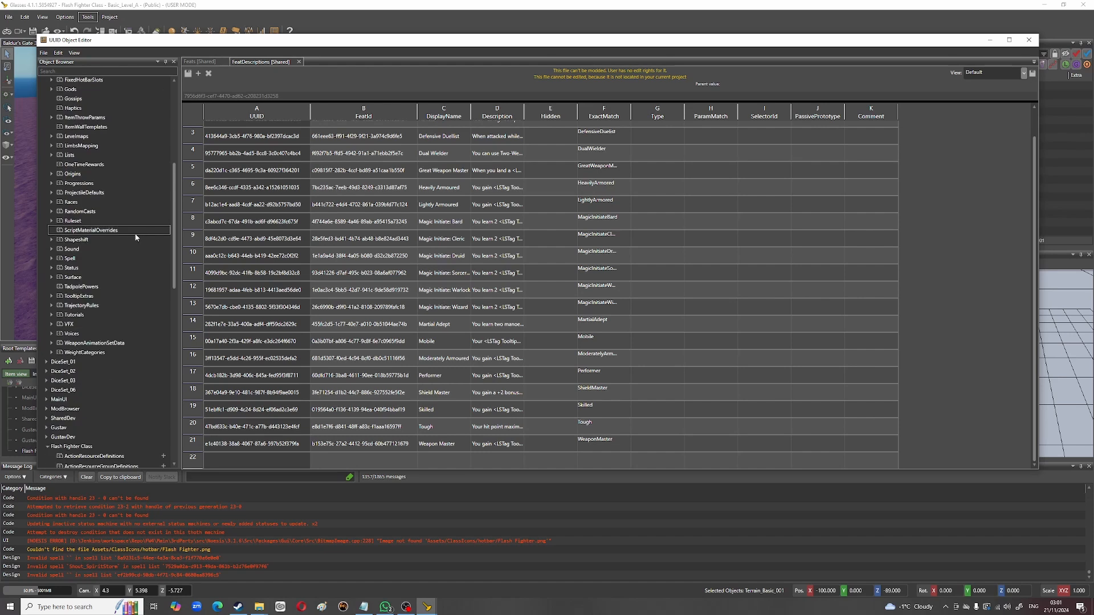
scroll(134, 237, down, 5)
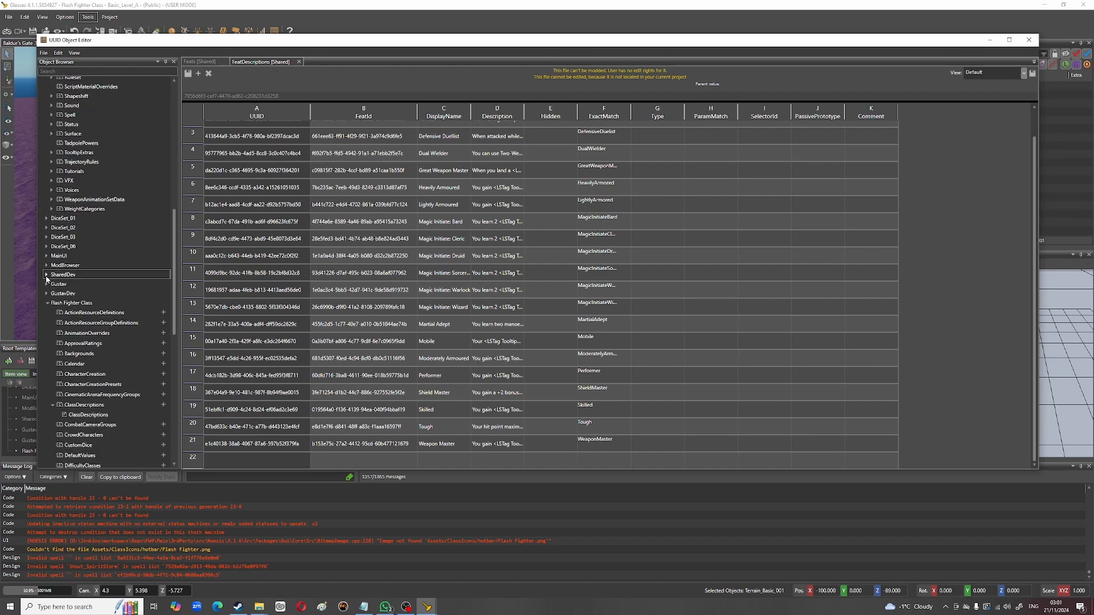
click(46, 275)
scroll(48, 277, up, 6)
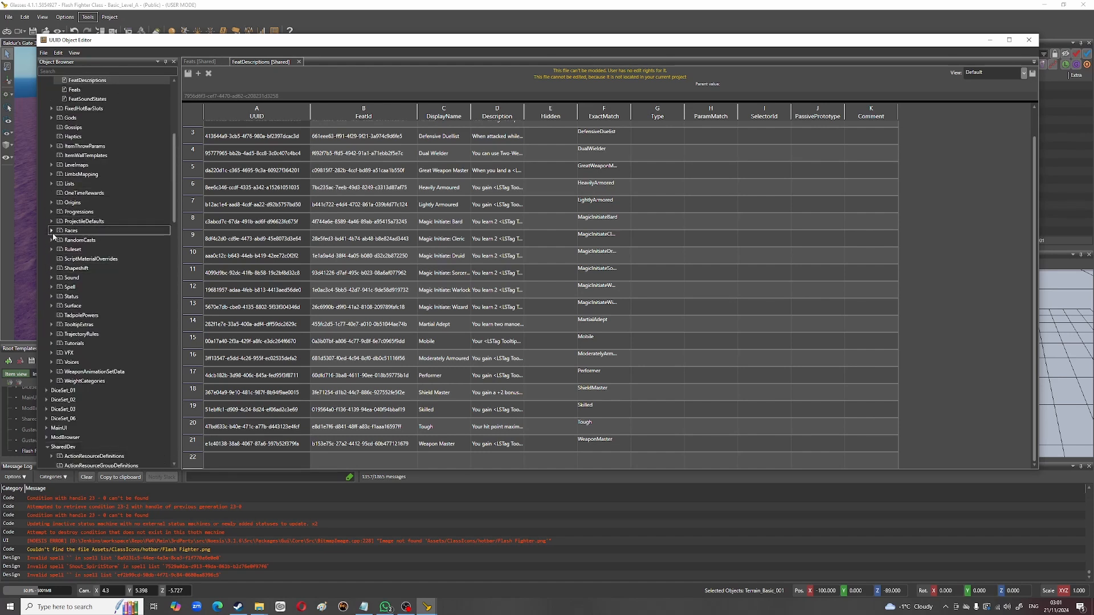
scroll(97, 178, up, 2)
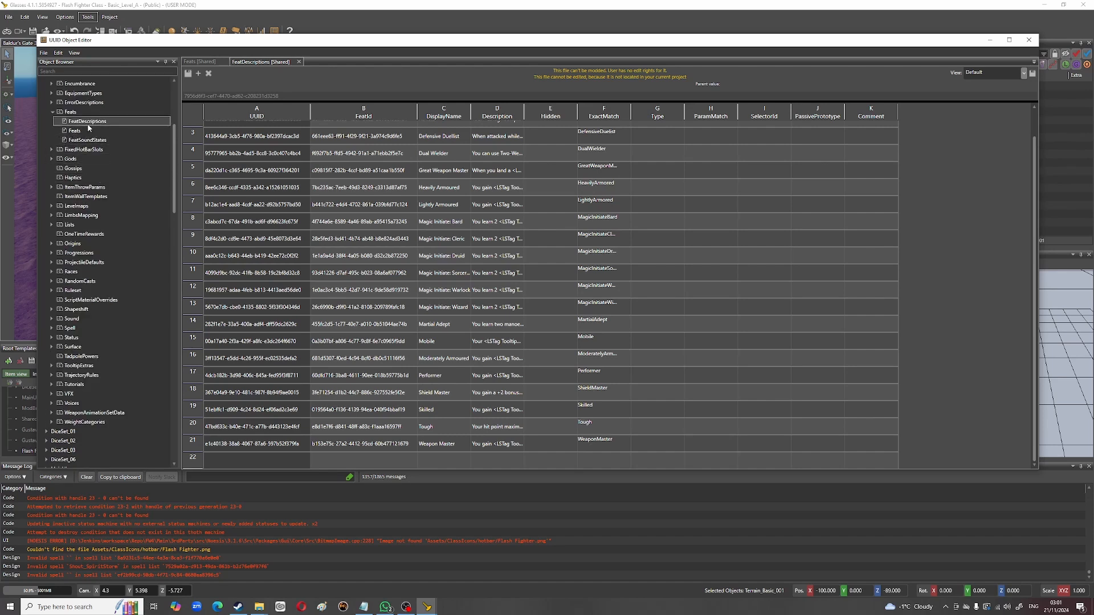
scroll(117, 308, down, 8)
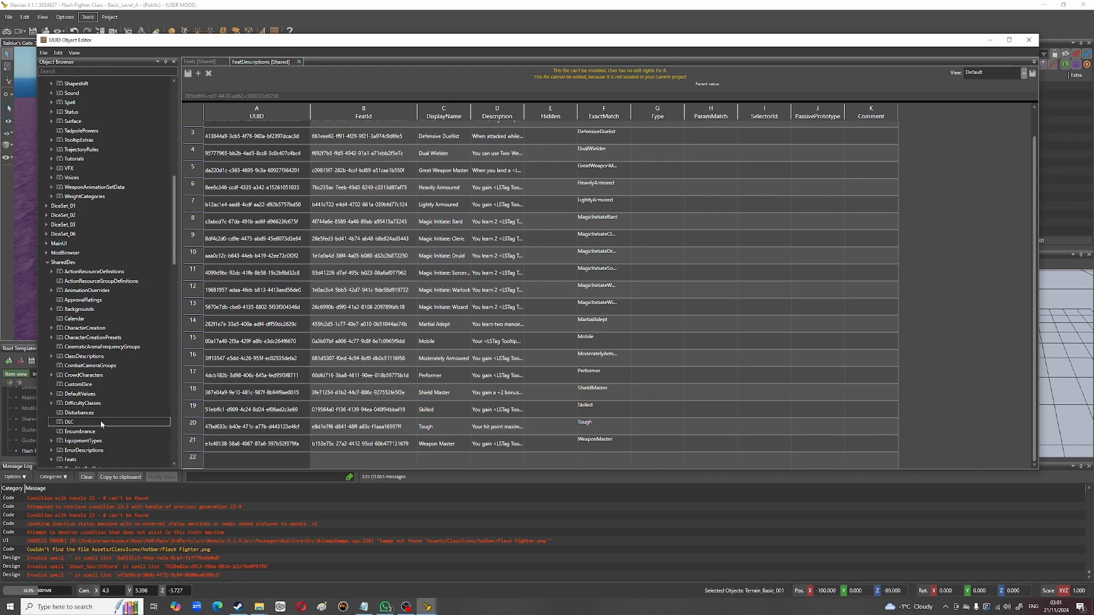
scroll(54, 414, down, 1)
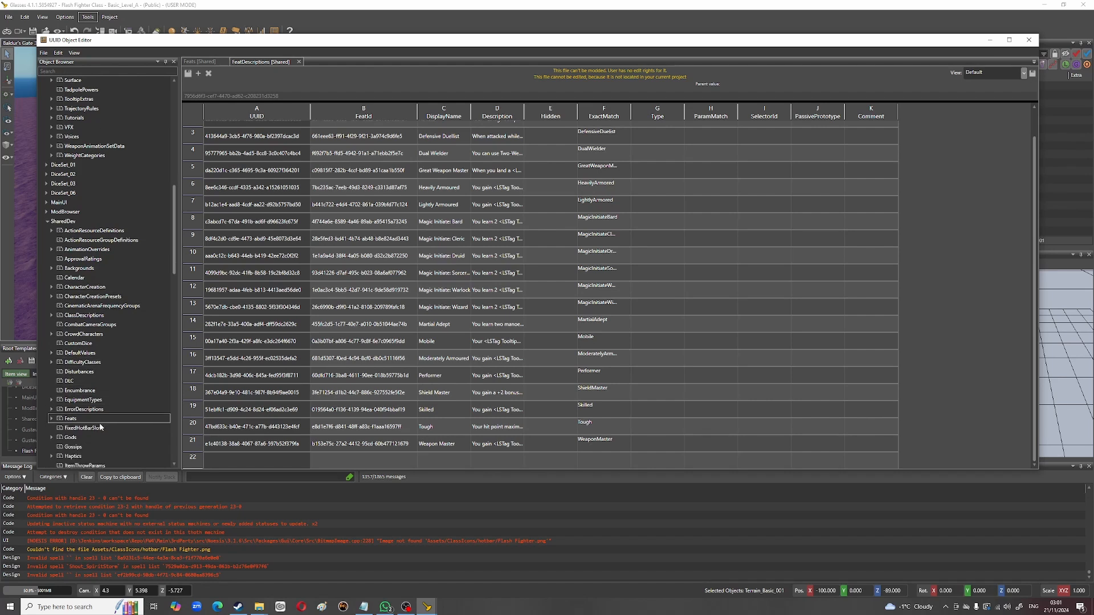
click(53, 419)
double_click(66, 429)
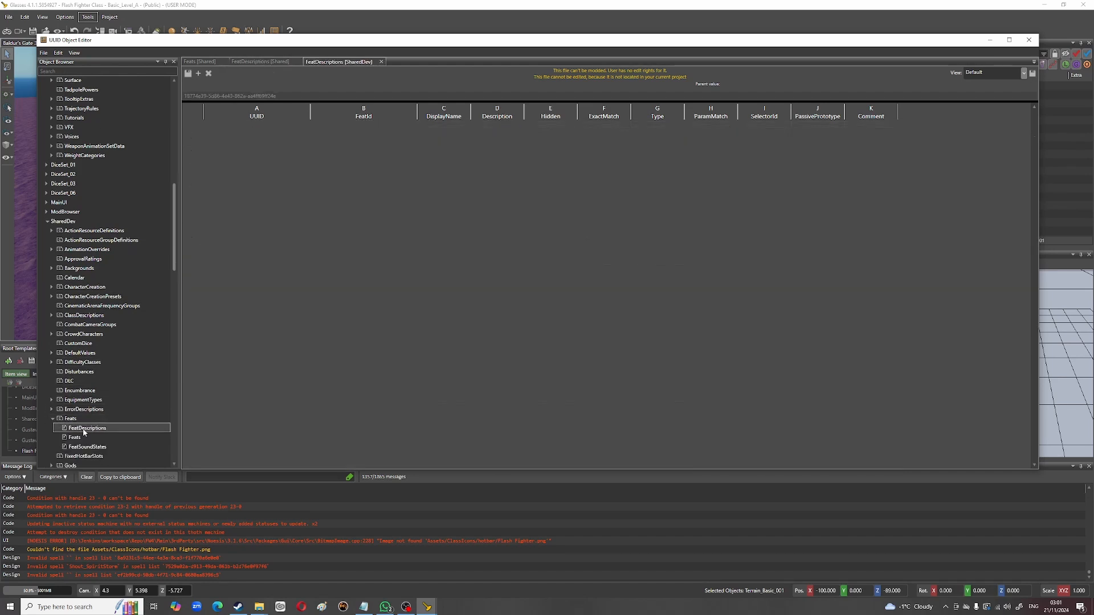
Step: Look through the SharedDev feat descriptions, checking display names such as Spell Sniper, Mage Slayer and Dungeon Delver
scroll(427, 308, down, 1)
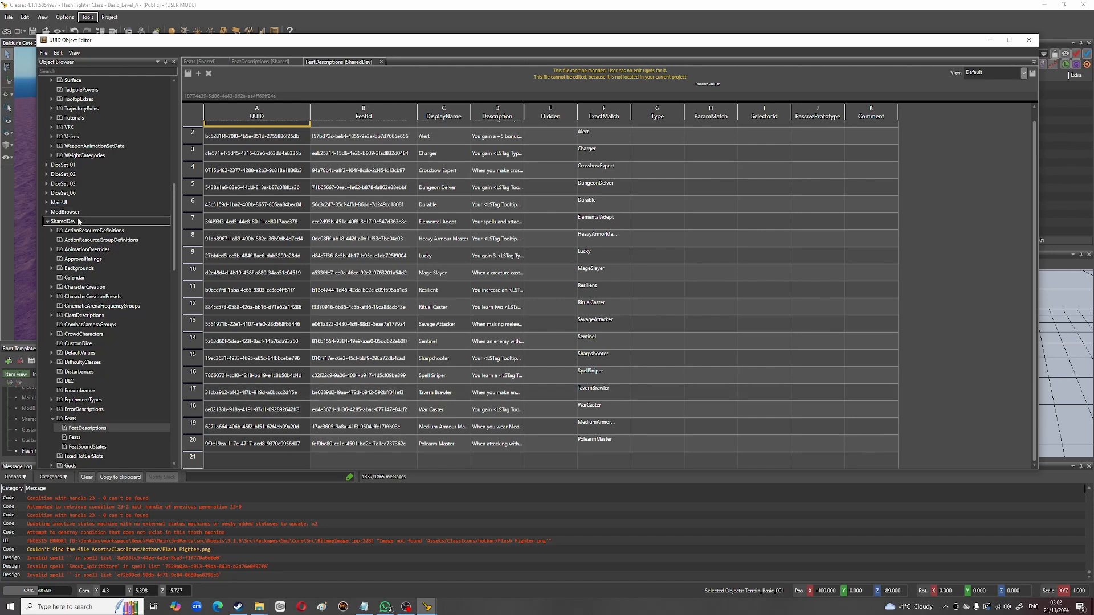
drag(174, 235, 175, 264)
scroll(174, 263, down, 1)
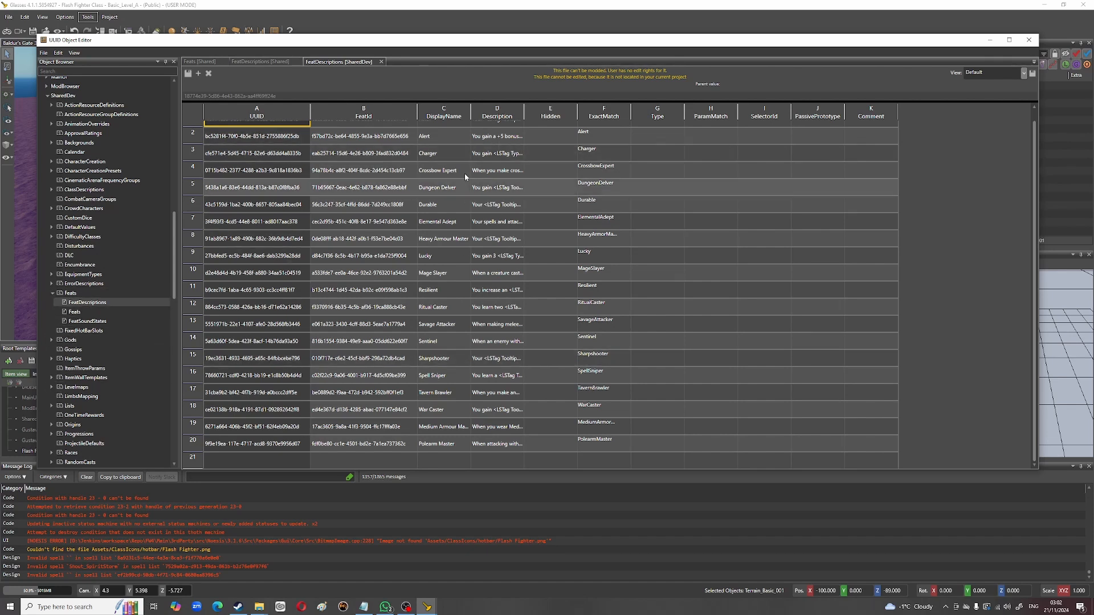
click(462, 139)
click(448, 376)
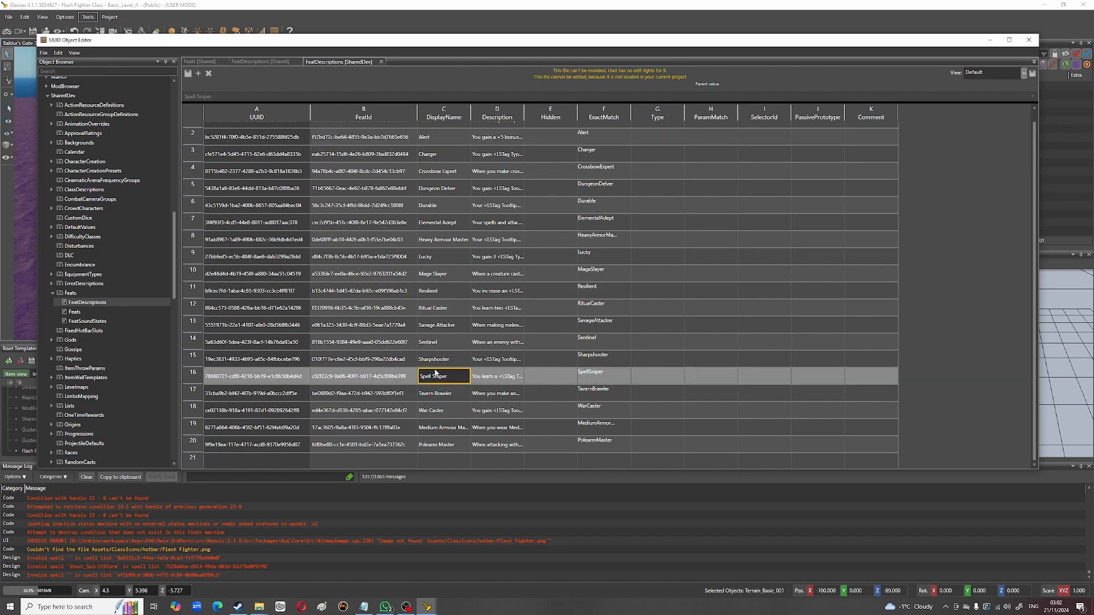
click(464, 218)
click(444, 273)
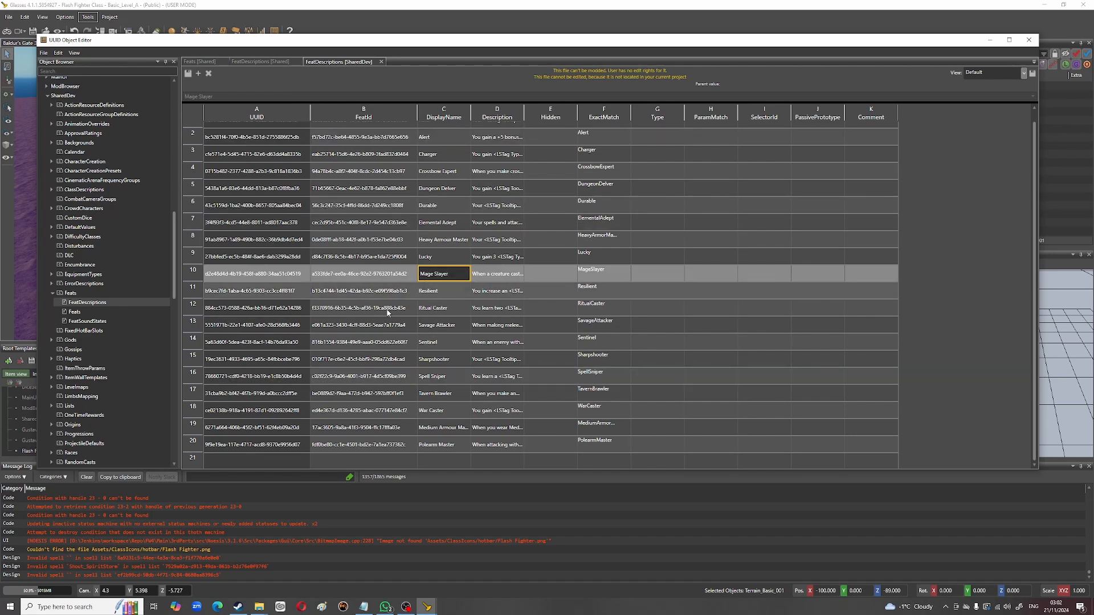
scroll(66, 311, up, 2)
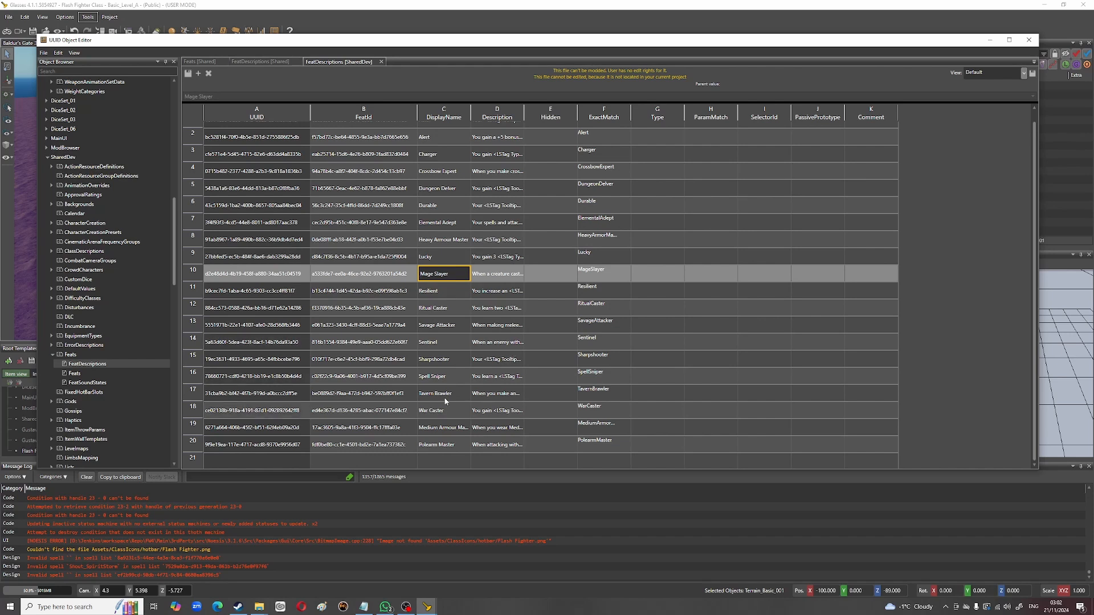
scroll(104, 318, up, 8)
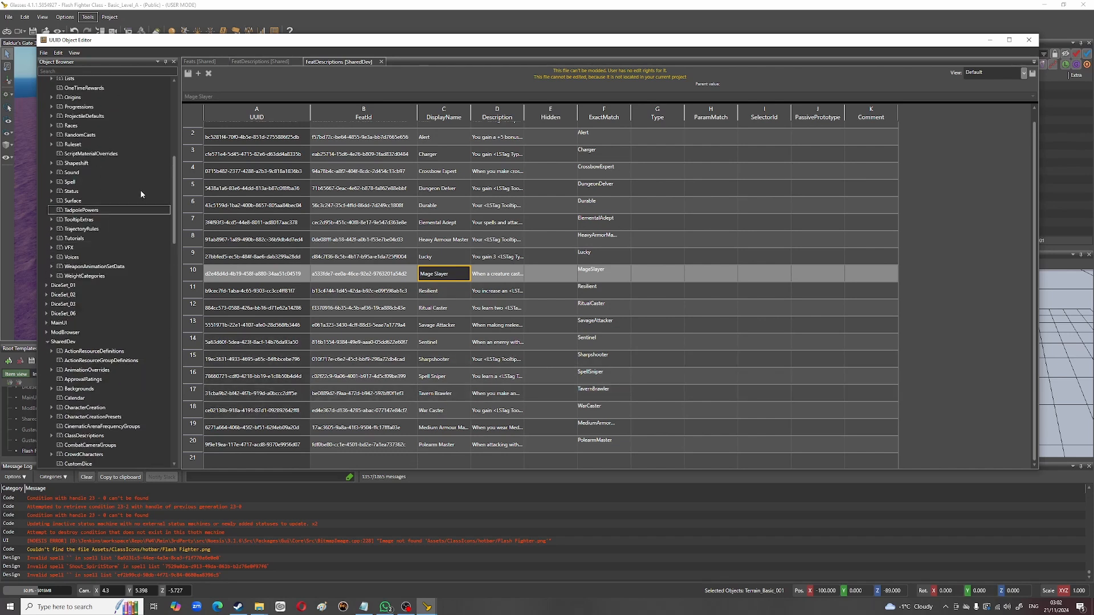
scroll(117, 240, down, 7)
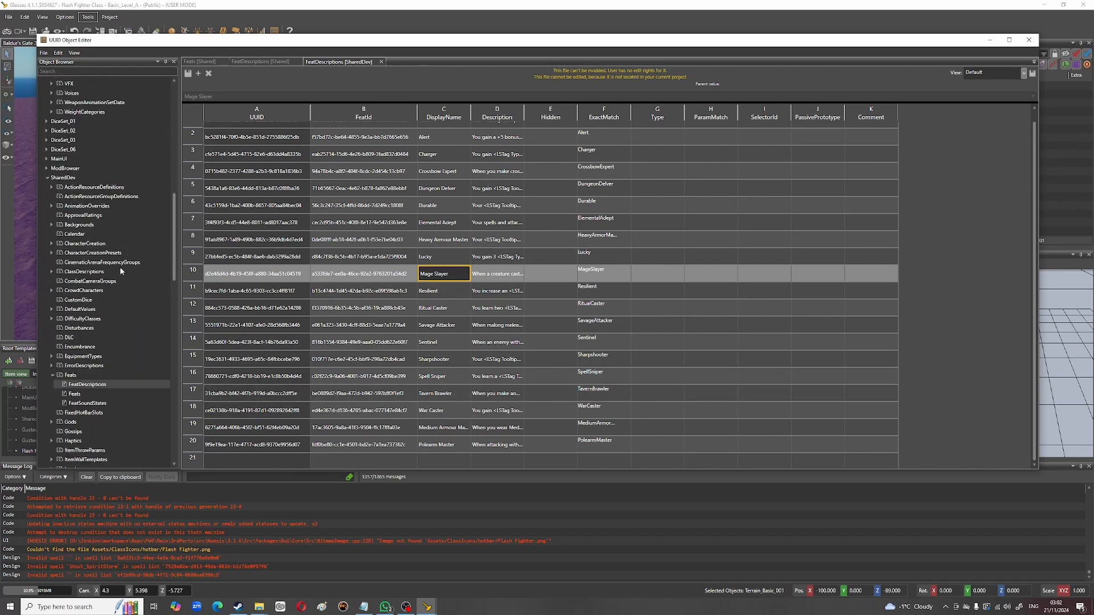
scroll(131, 342, down, 1)
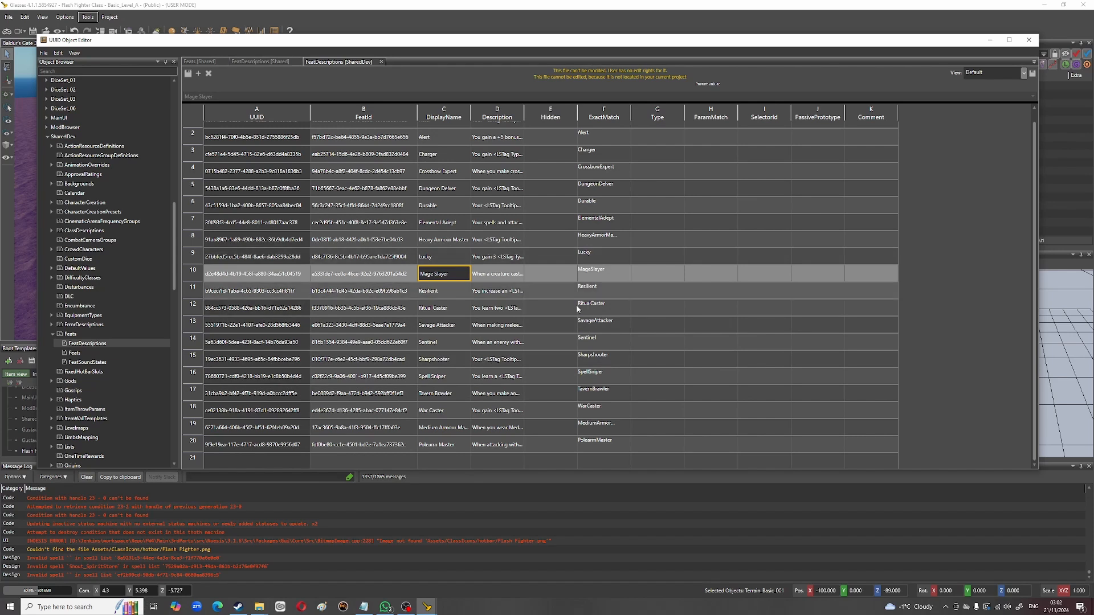
click(455, 191)
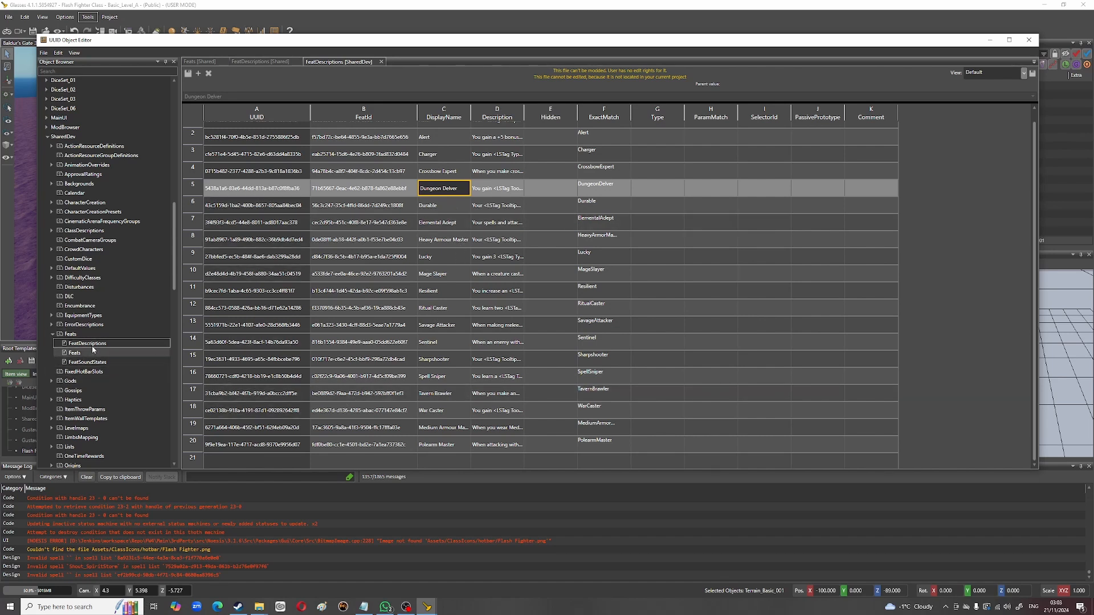
Step: Open the Progressions table of the Flash Fighter Class project
scroll(91, 347, down, 1)
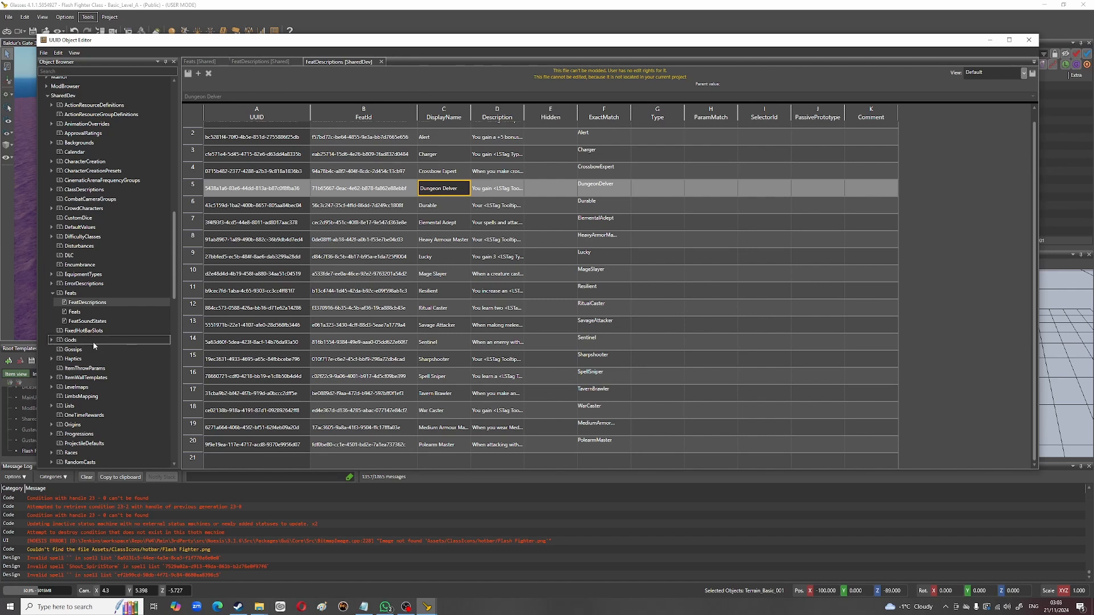
scroll(93, 340, down, 5)
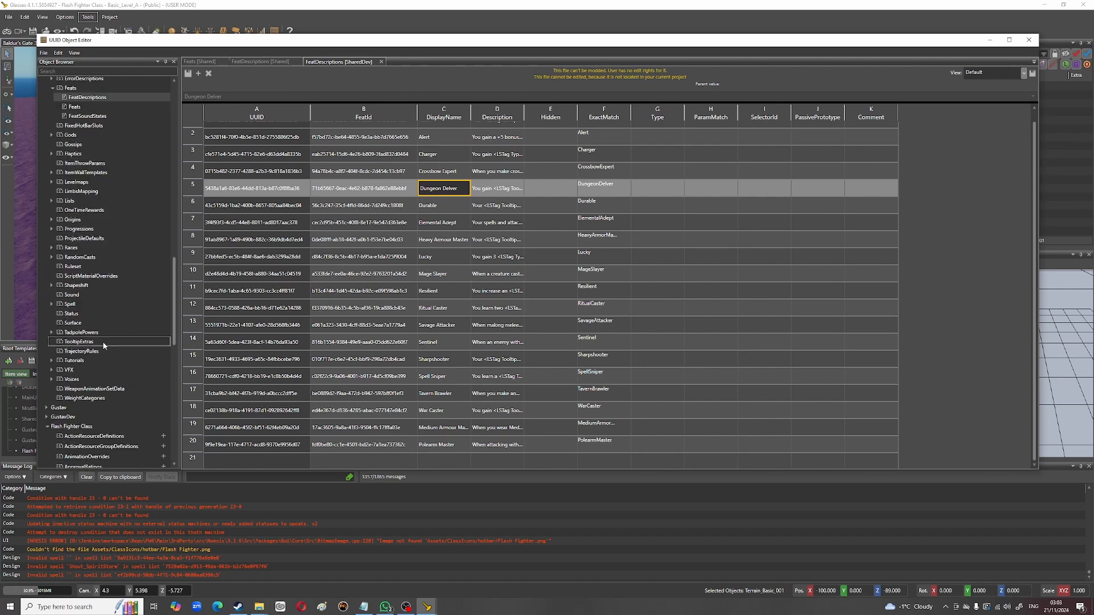
scroll(103, 345, down, 2)
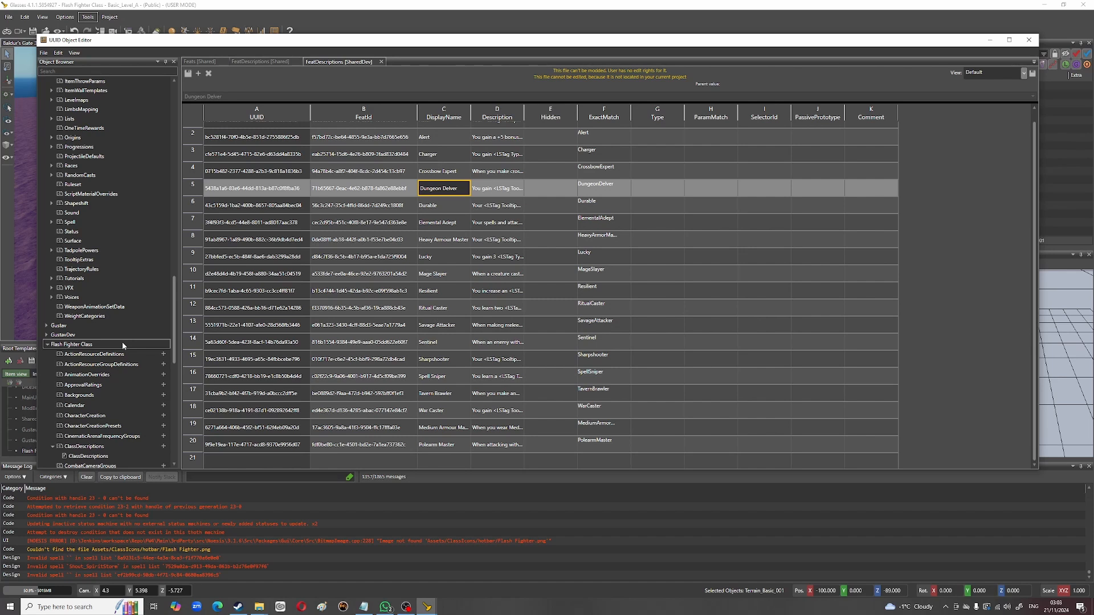
scroll(132, 313, down, 2)
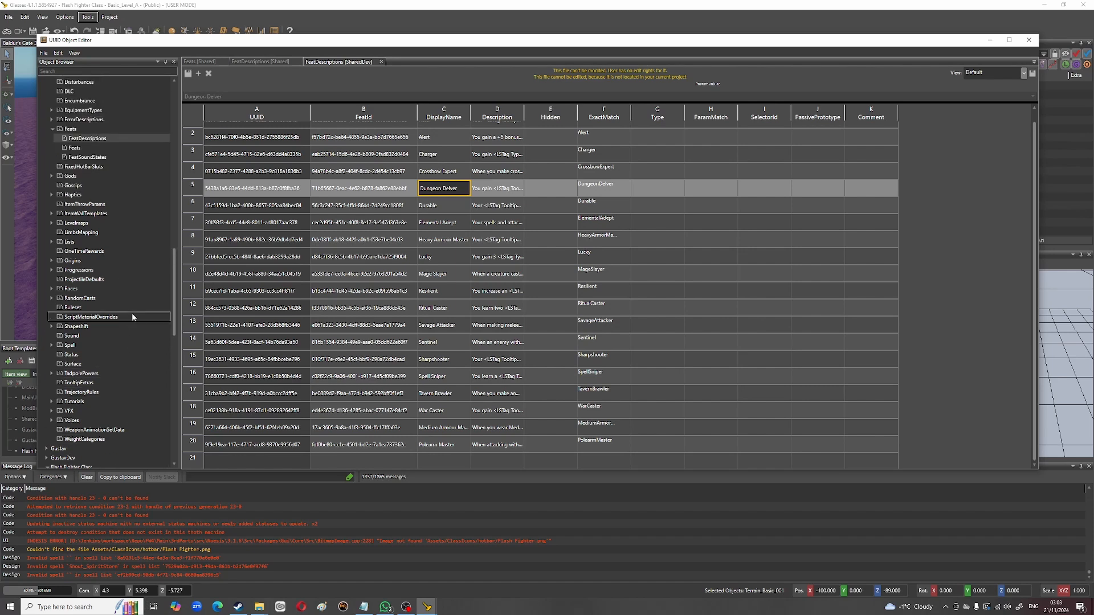
scroll(132, 312, down, 10)
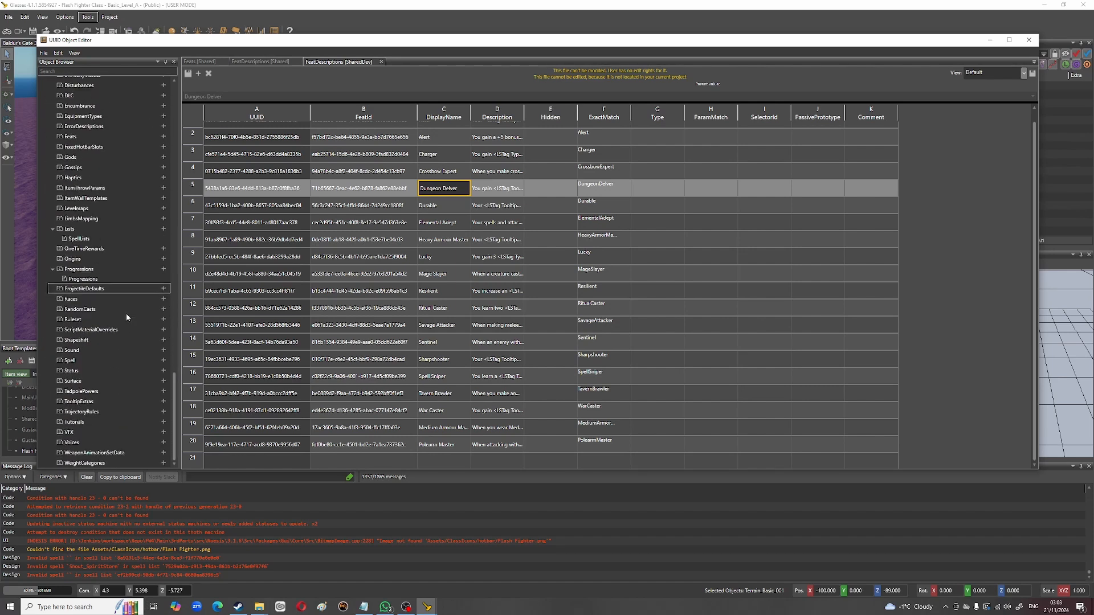
double_click(126, 279)
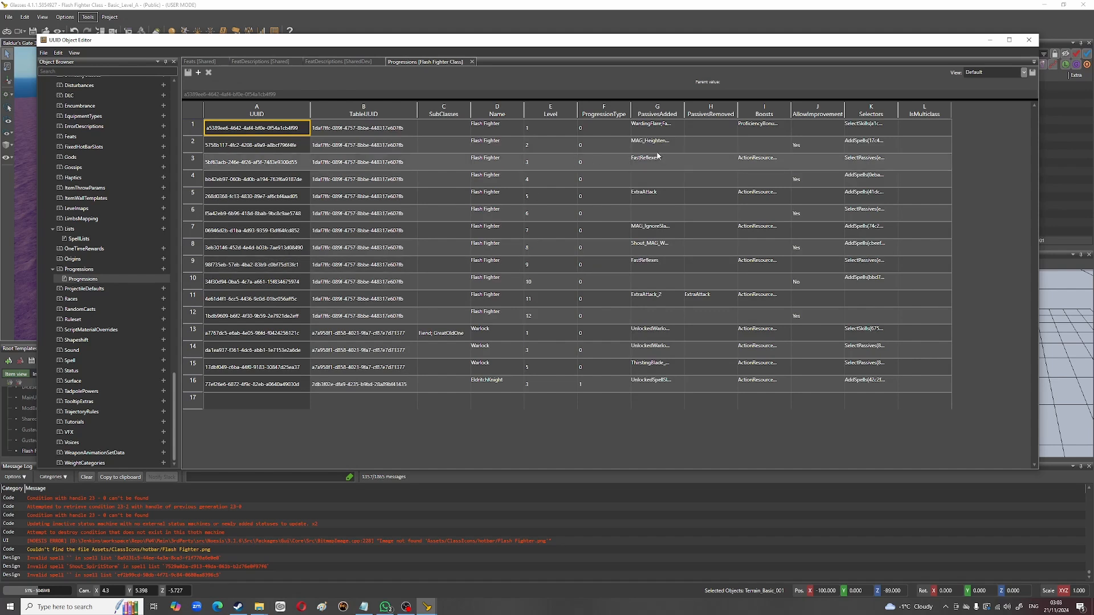
Step: Examine Flash Fighter's PassivesAdded values at levels 5, 7 and 1, plus the level 1 Boosts and TableUUID
click(653, 200)
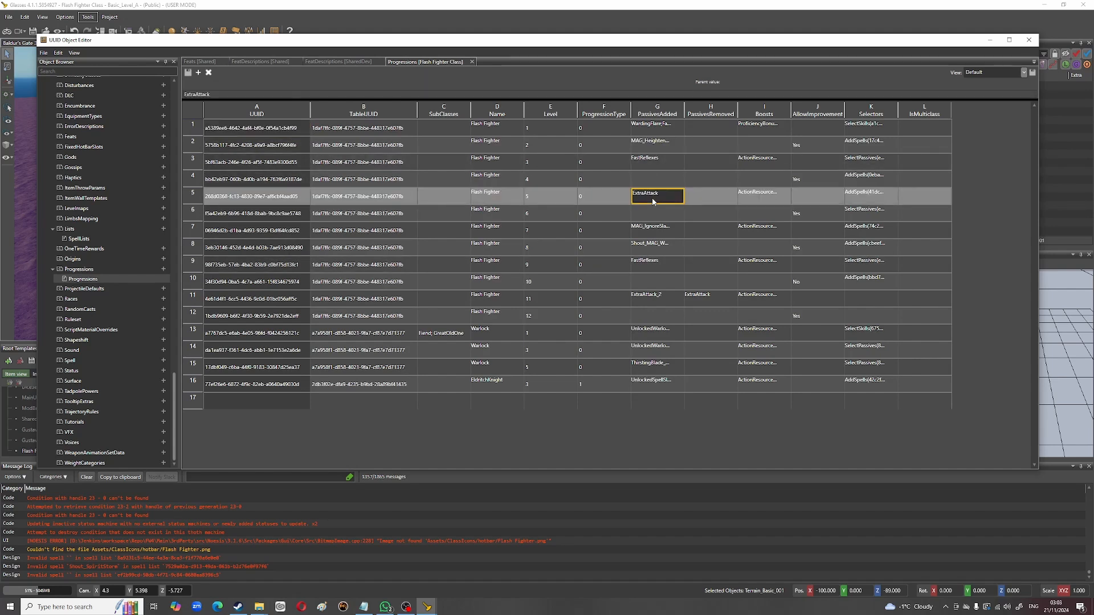
click(657, 229)
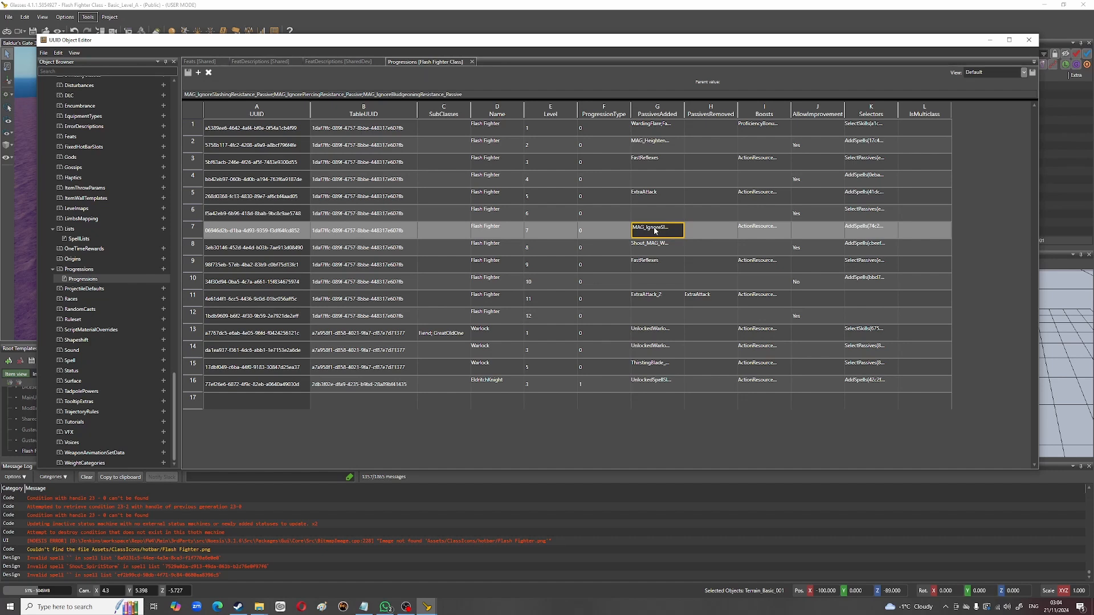
click(659, 129)
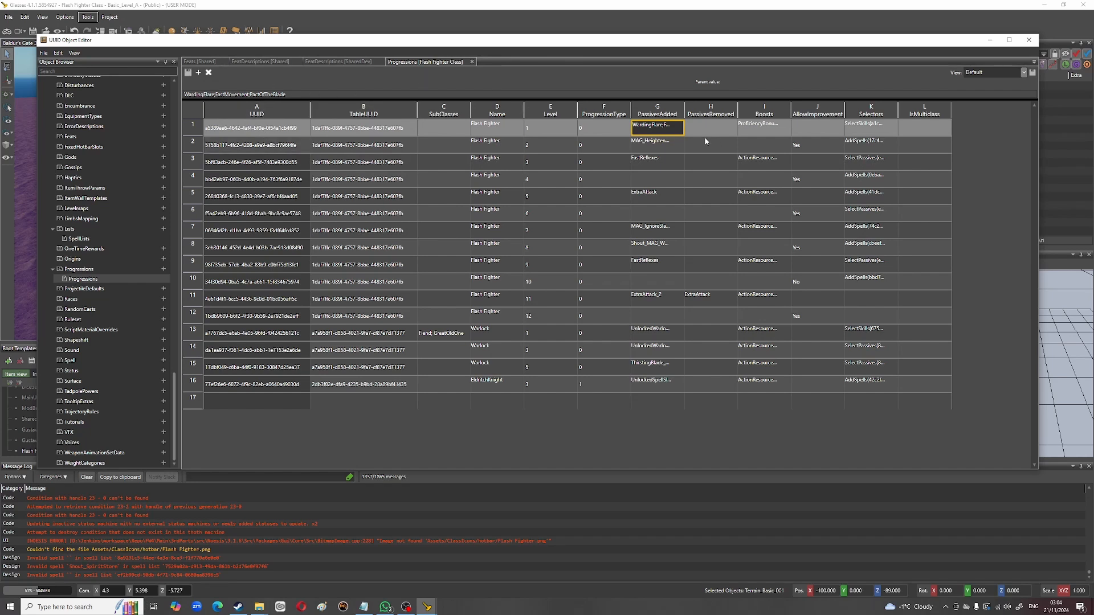
click(296, 93)
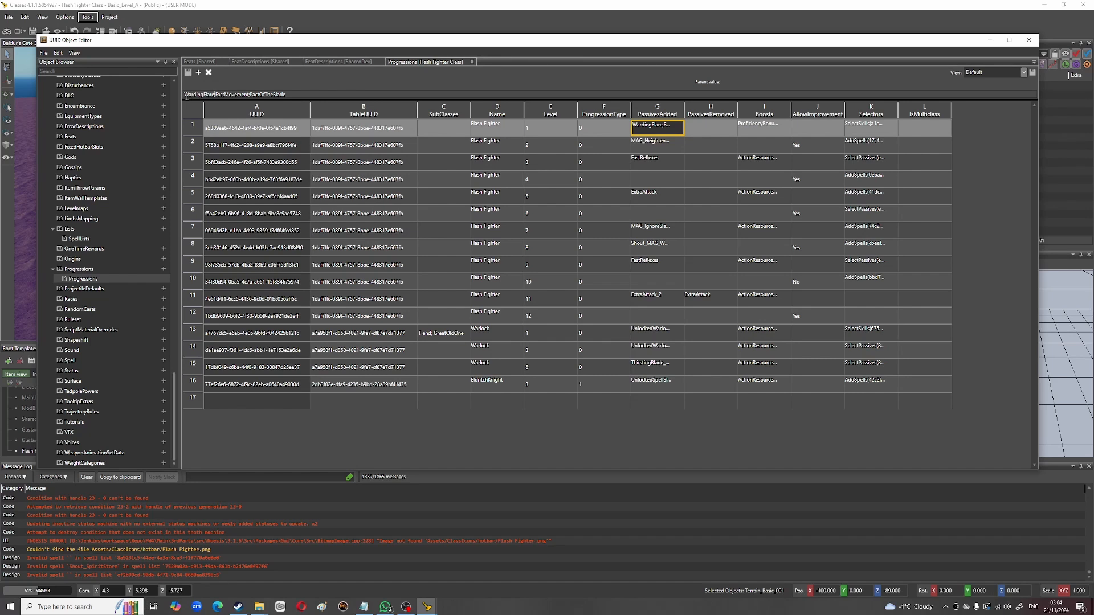
drag(184, 96, 204, 96)
click(653, 130)
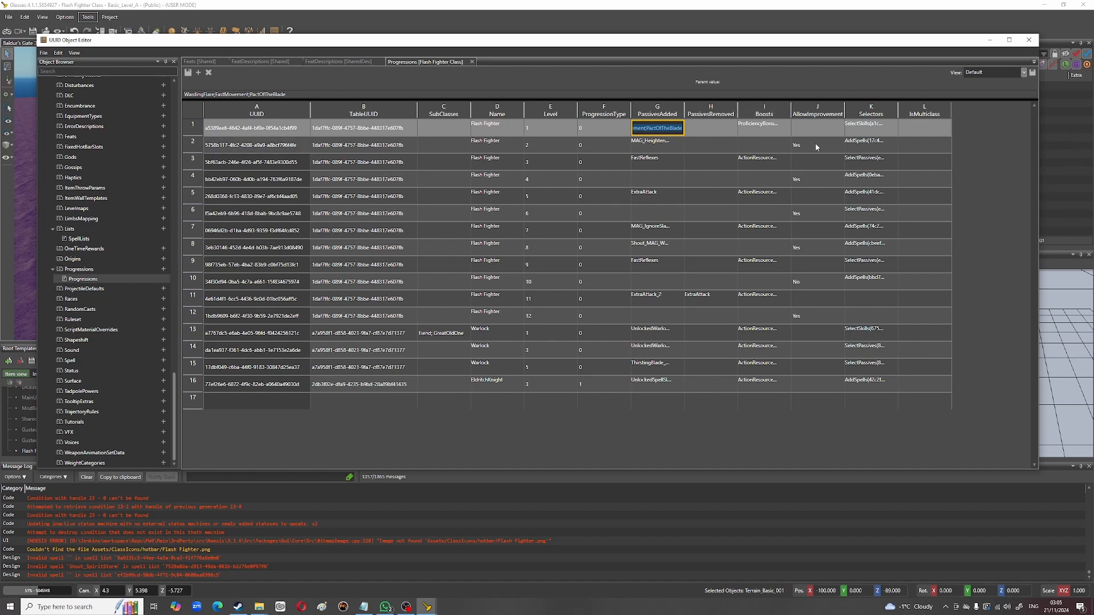
click(761, 133)
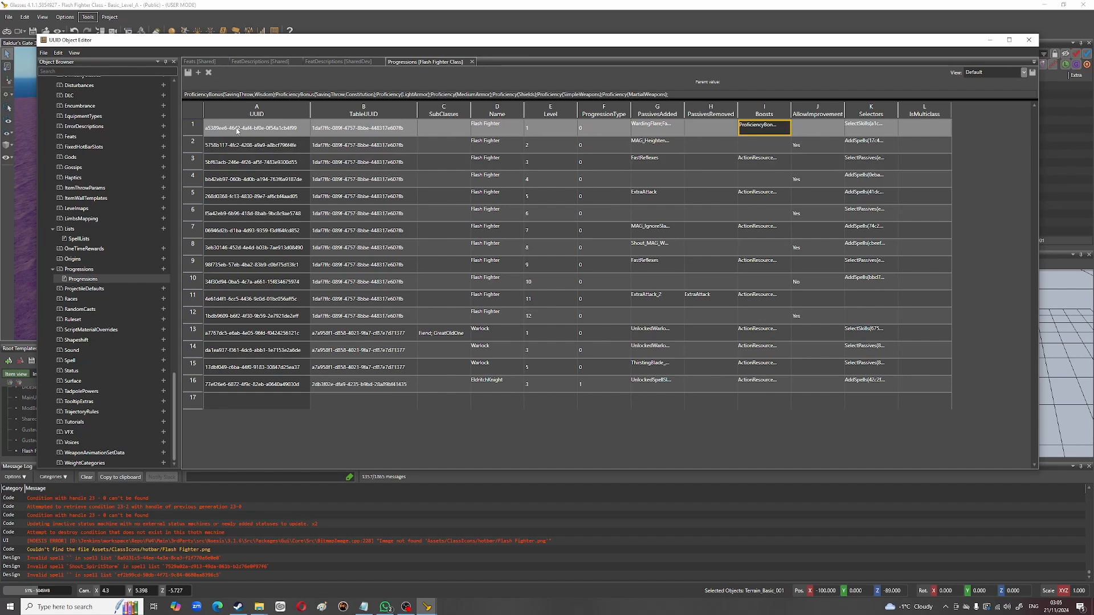
click(379, 131)
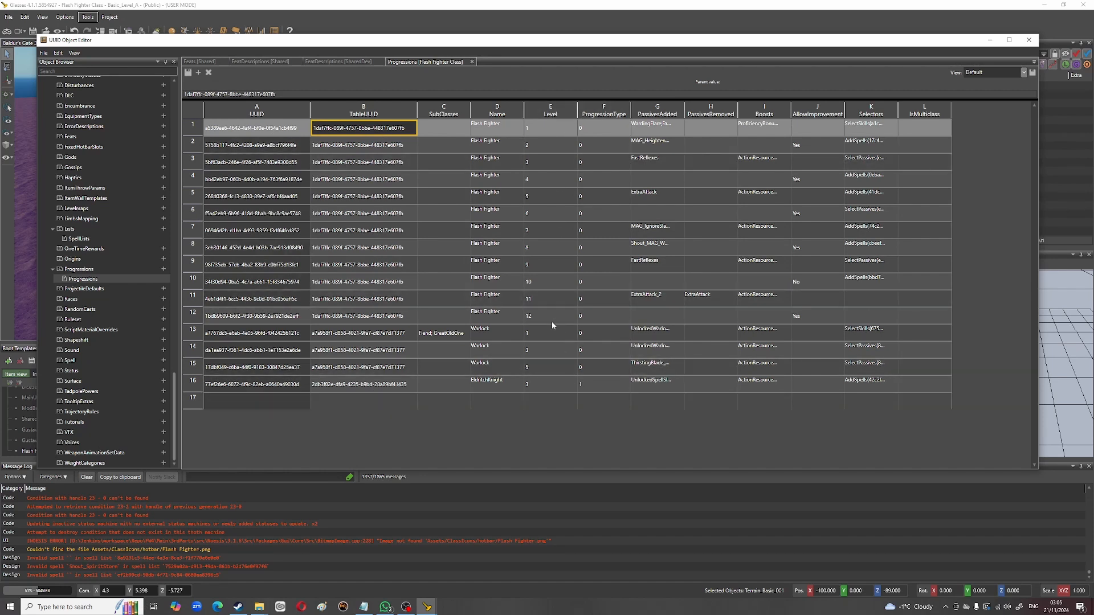
Step: Open the Flash Fighter Class project's ClassDescriptions table and examine the class's Description and ProgressionTableUUID, then select row 2's empty Name cell
scroll(131, 302, up, 5)
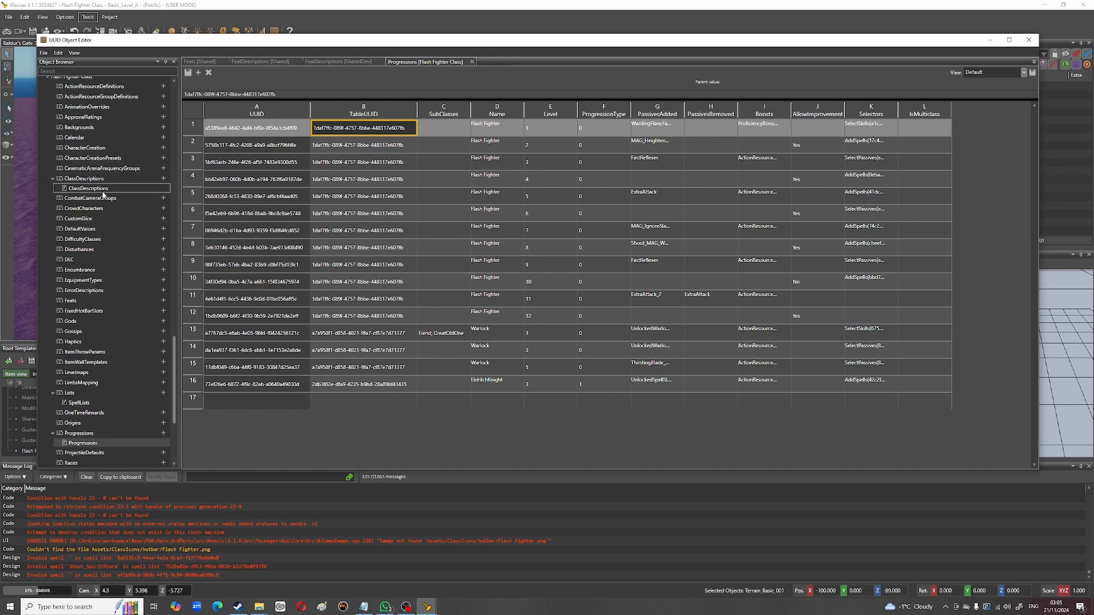
double_click(96, 190)
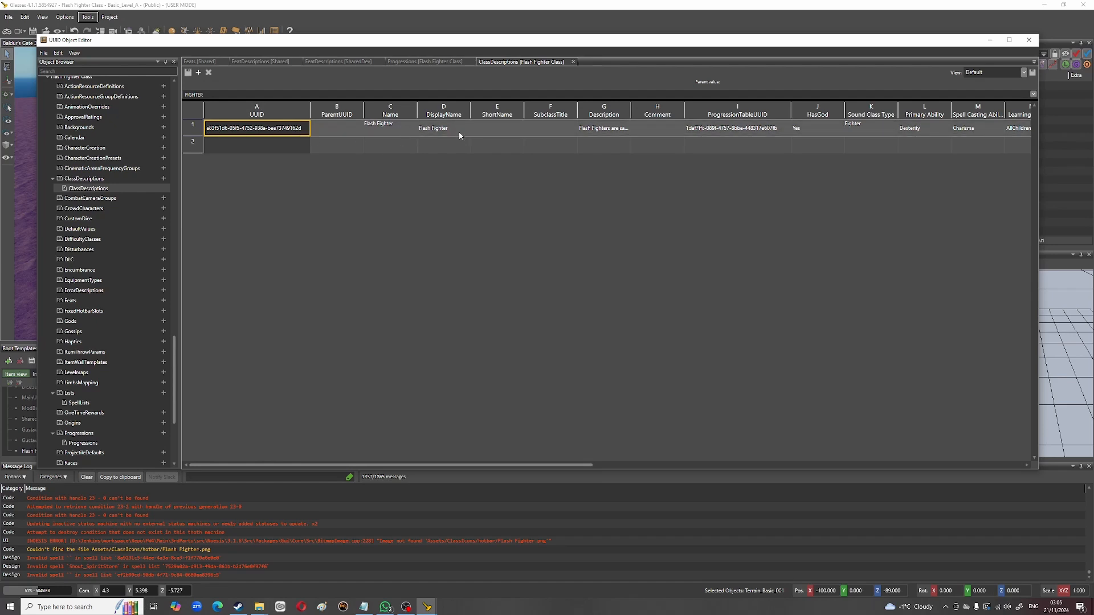
click(611, 134)
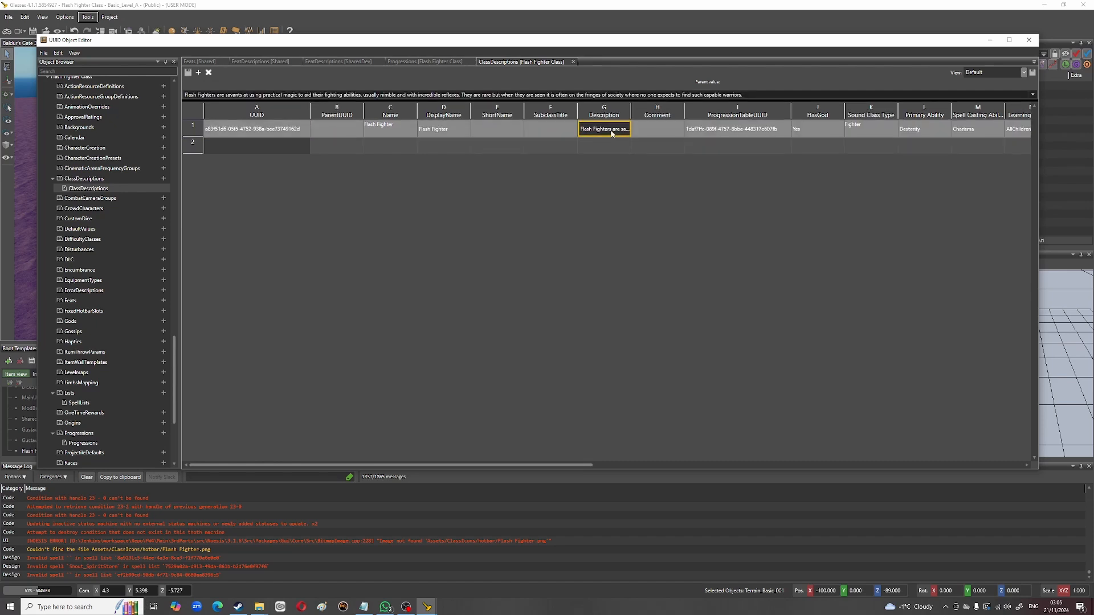
click(717, 130)
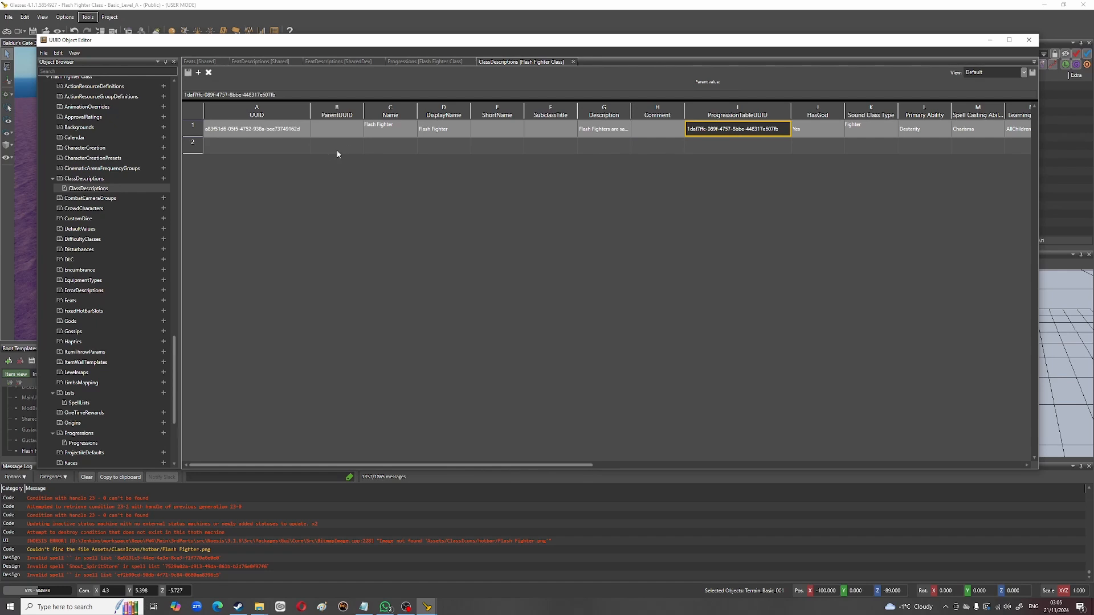
click(392, 149)
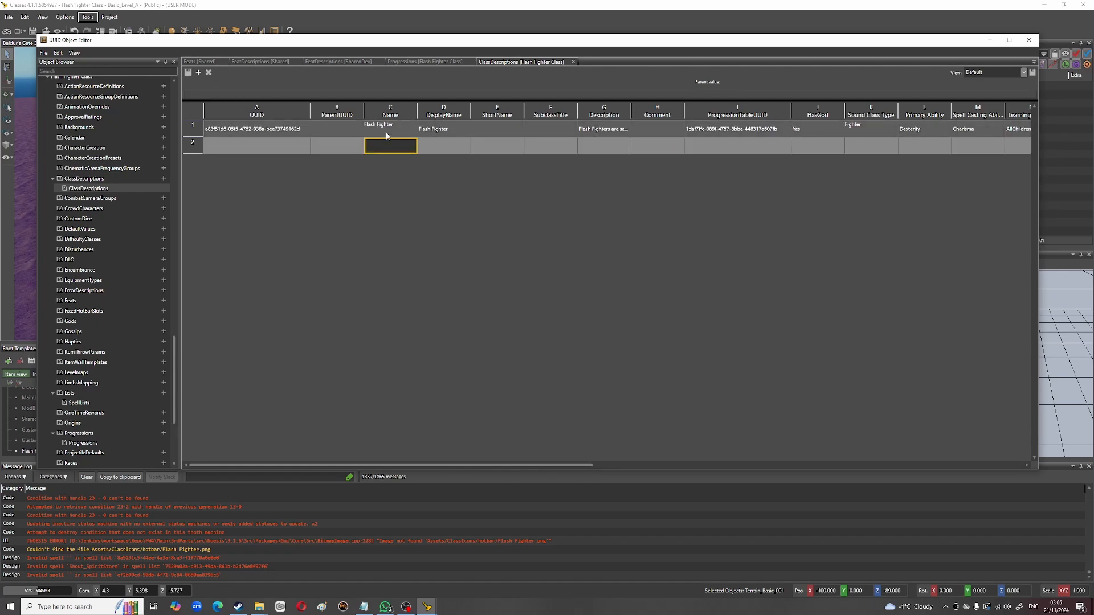
click(389, 147)
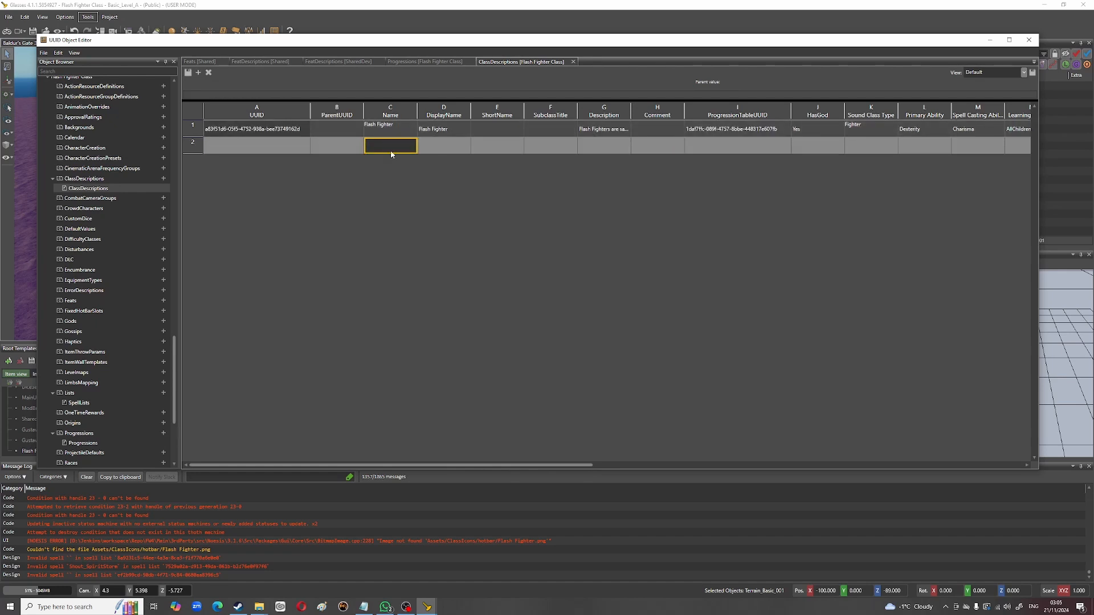
Step: Add a second class description row by entering a placeholder name in row 2's Name cell
text(ghgg)
click(441, 154)
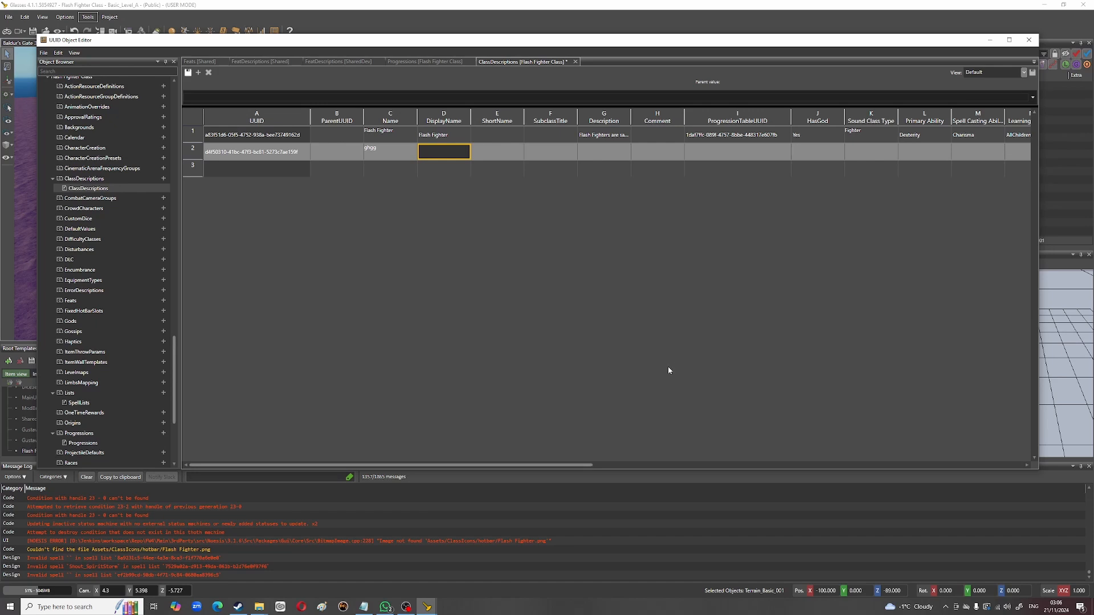
Step: Examine Flash Fighter's Primary Ability, Spell Casting Ability, Sound Class Type and HasGod values in the class description
drag(571, 466, 686, 466)
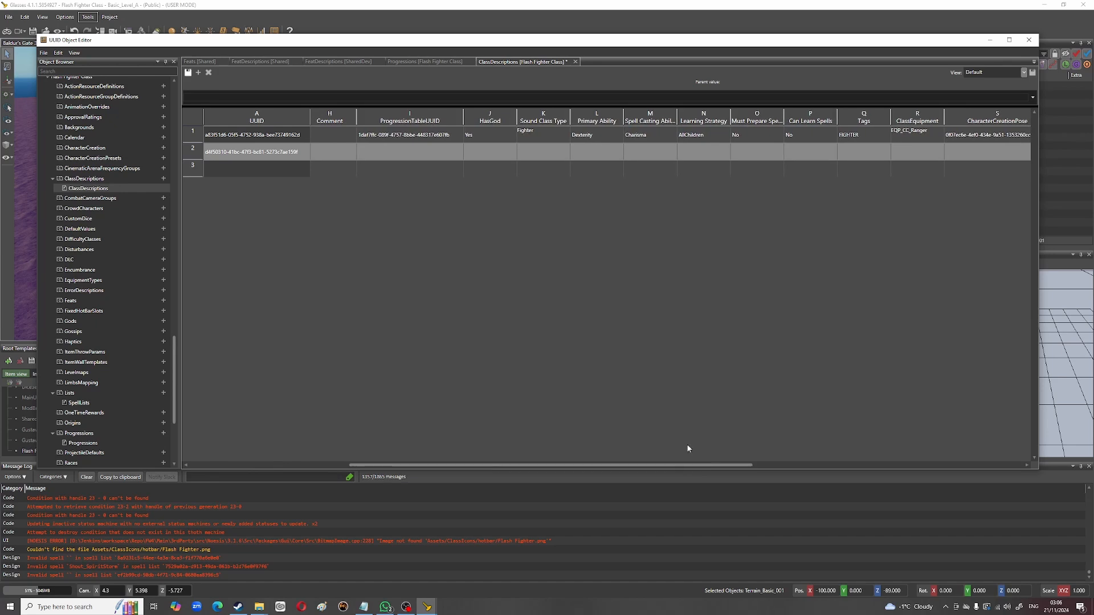
click(593, 136)
click(647, 132)
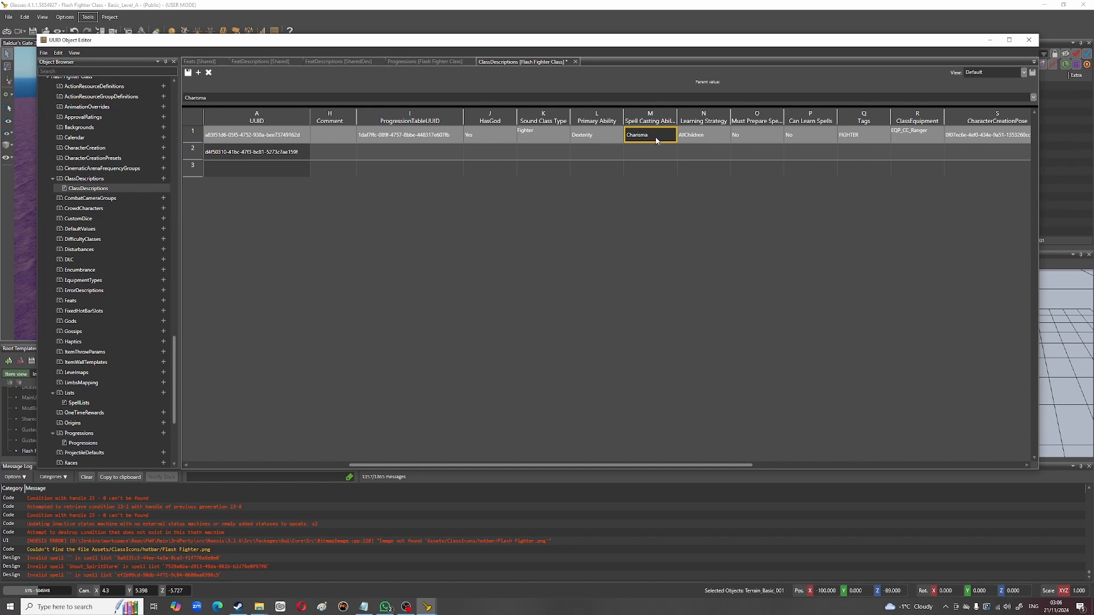
click(548, 134)
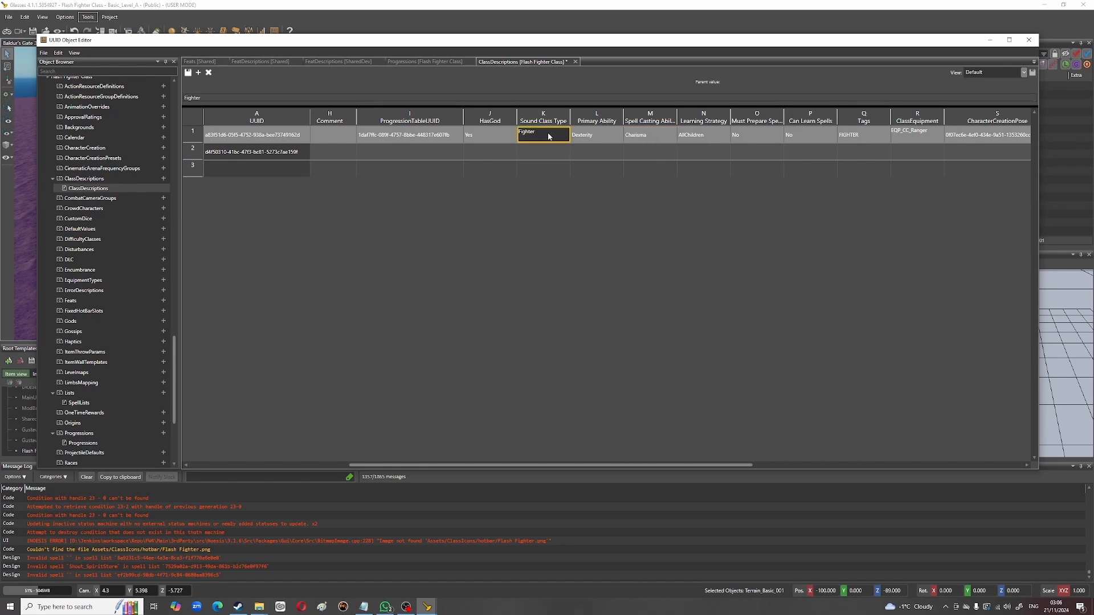
click(492, 139)
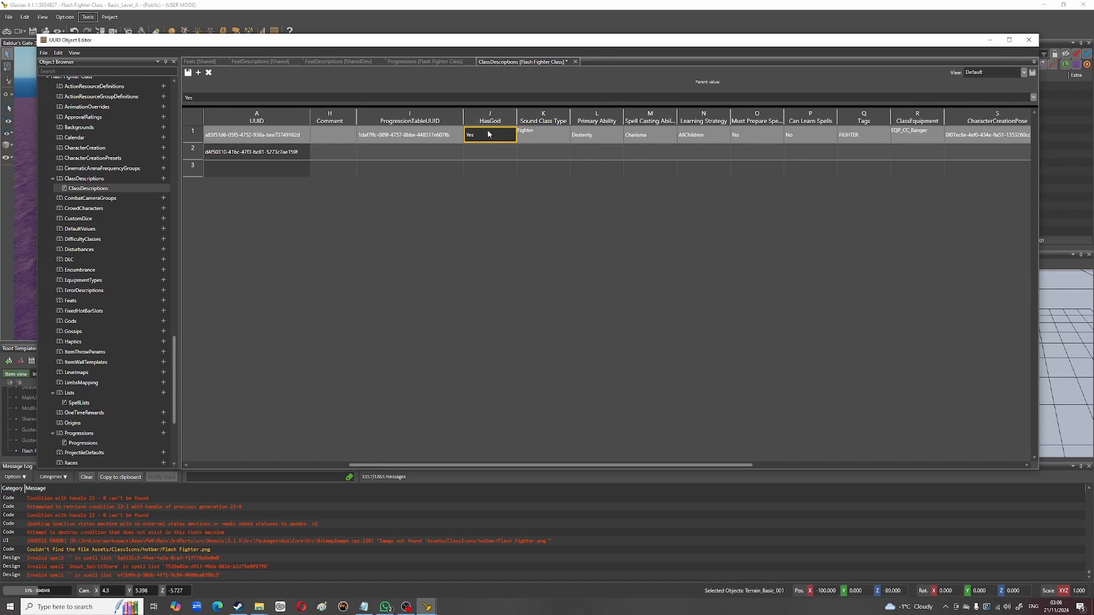
Step: Examine Flash Fighter's Learning Strategy, Must Prepare Spells and Can Learn Spells settings
click(706, 137)
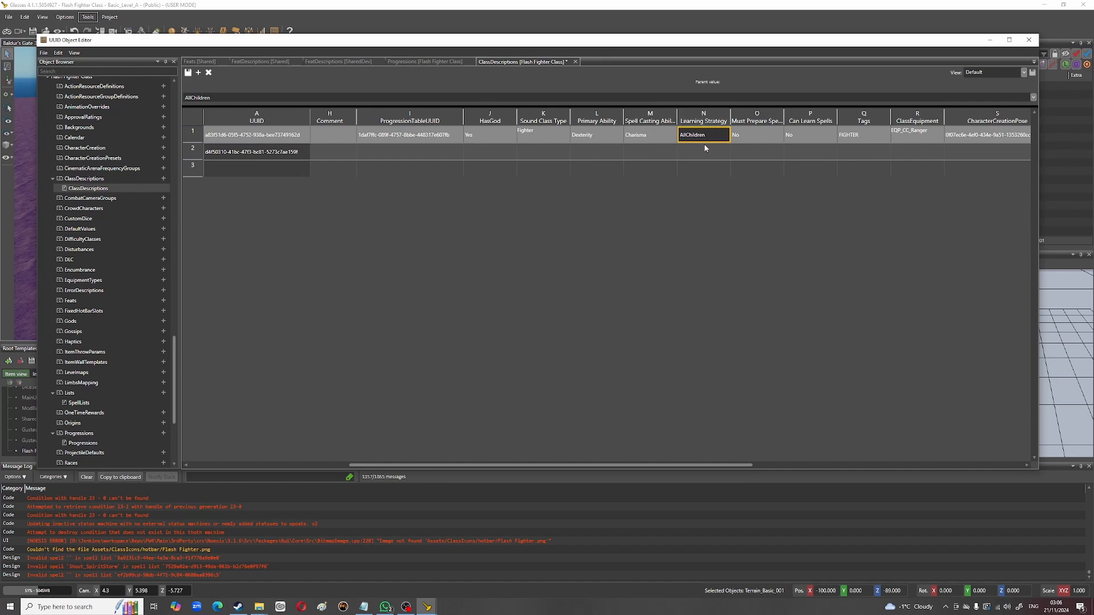
drag(599, 465, 737, 466)
click(483, 137)
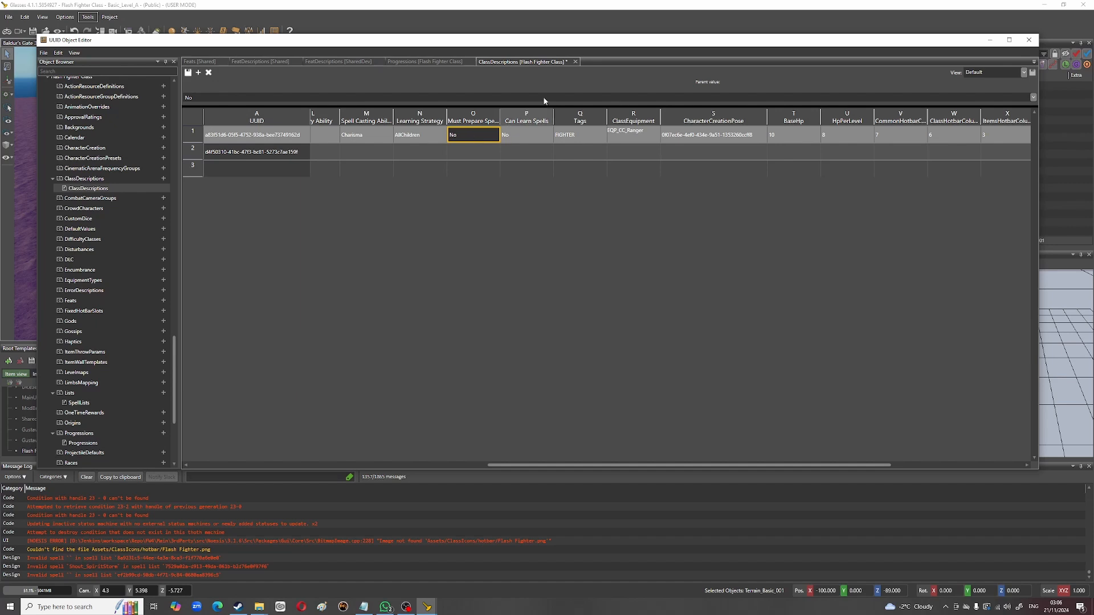
click(519, 134)
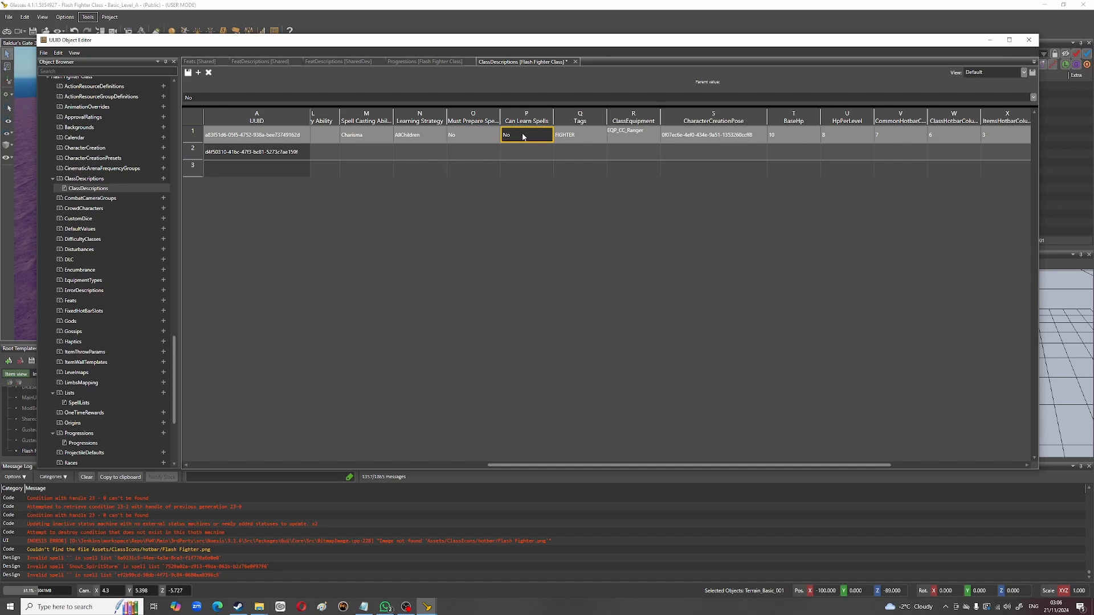
Step: Look through the spell lists available for Flash Fighter's SpellList value, then close the choices without picking one
drag(608, 465, 843, 464)
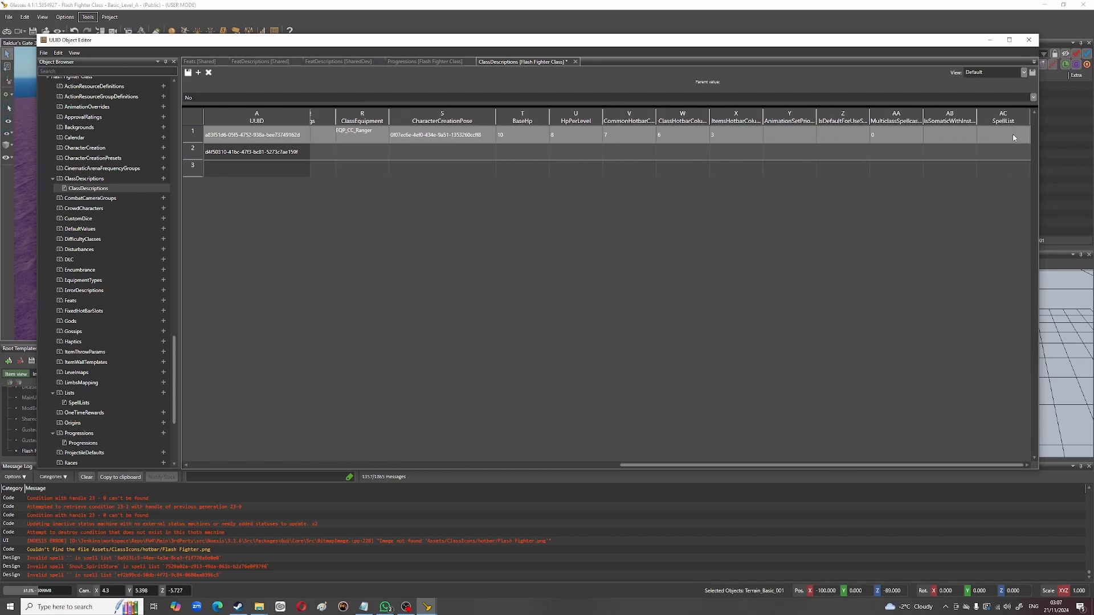
click(1014, 137)
click(1014, 138)
click(1025, 135)
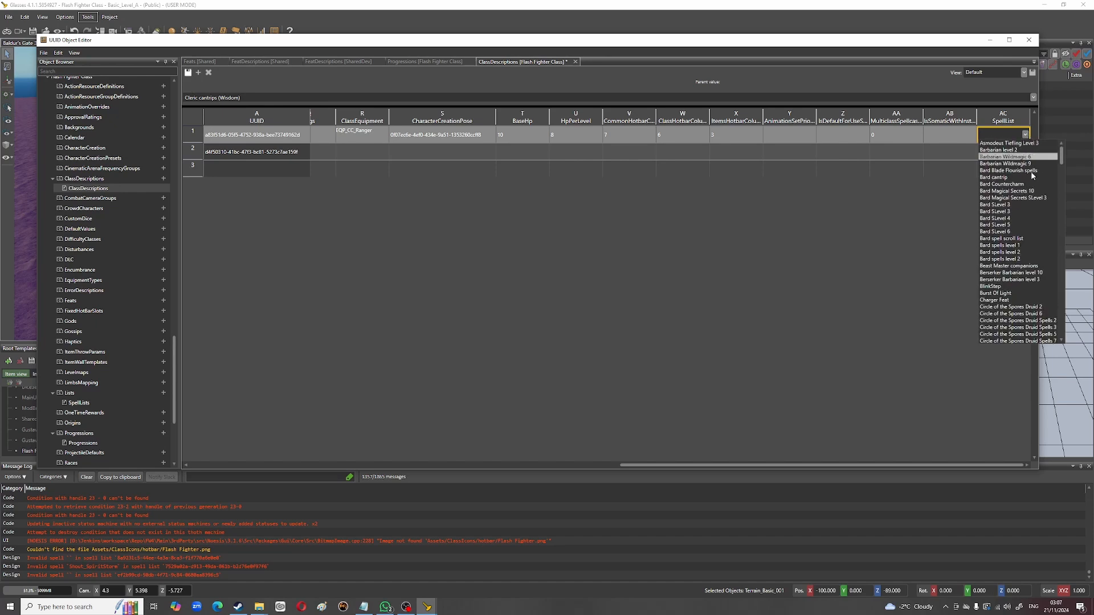
drag(1061, 152, 1084, 343)
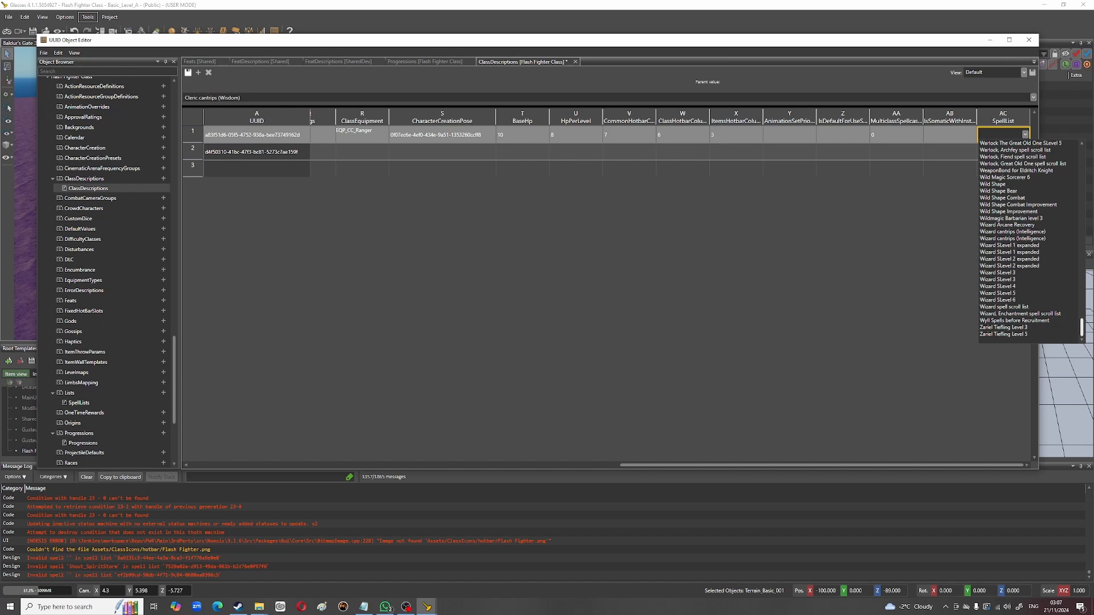
drag(1081, 328, 1082, 271)
scroll(1033, 277, down, 6)
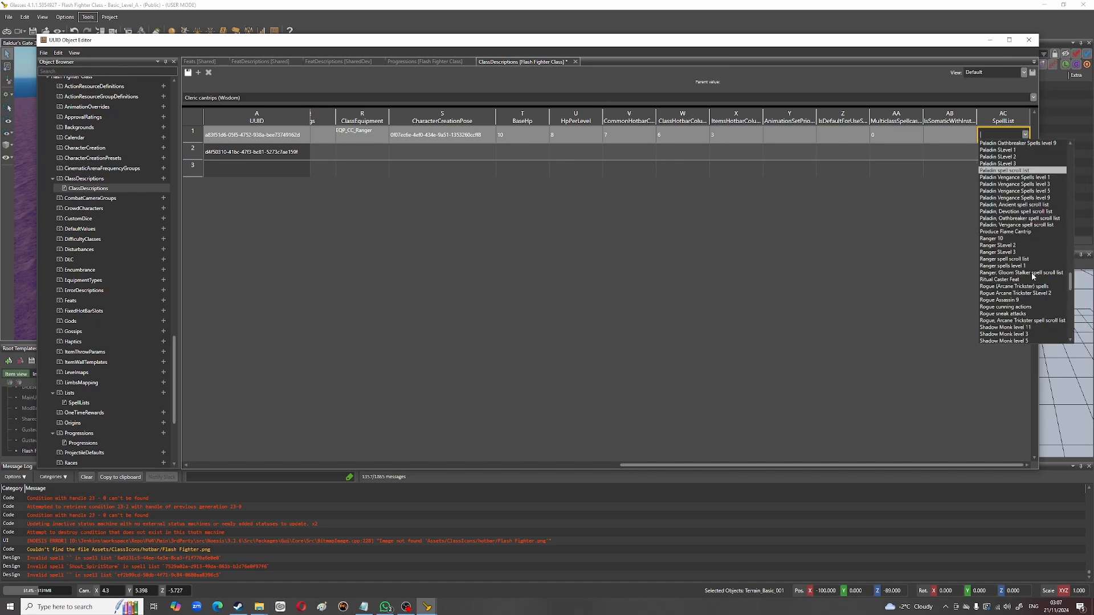
scroll(1031, 282, down, 15)
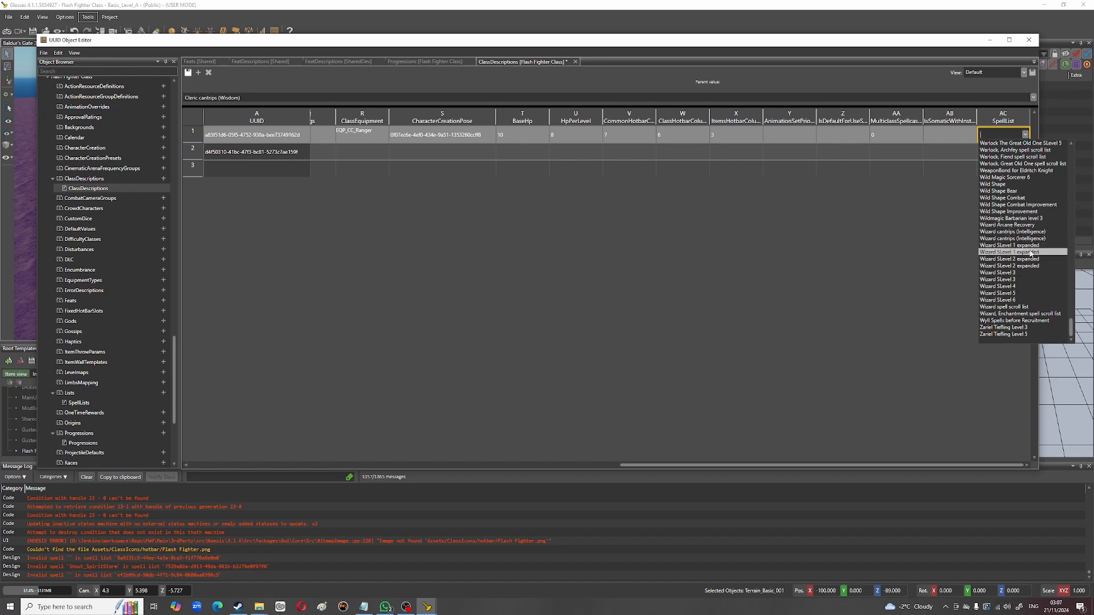
scroll(1028, 225, up, 3)
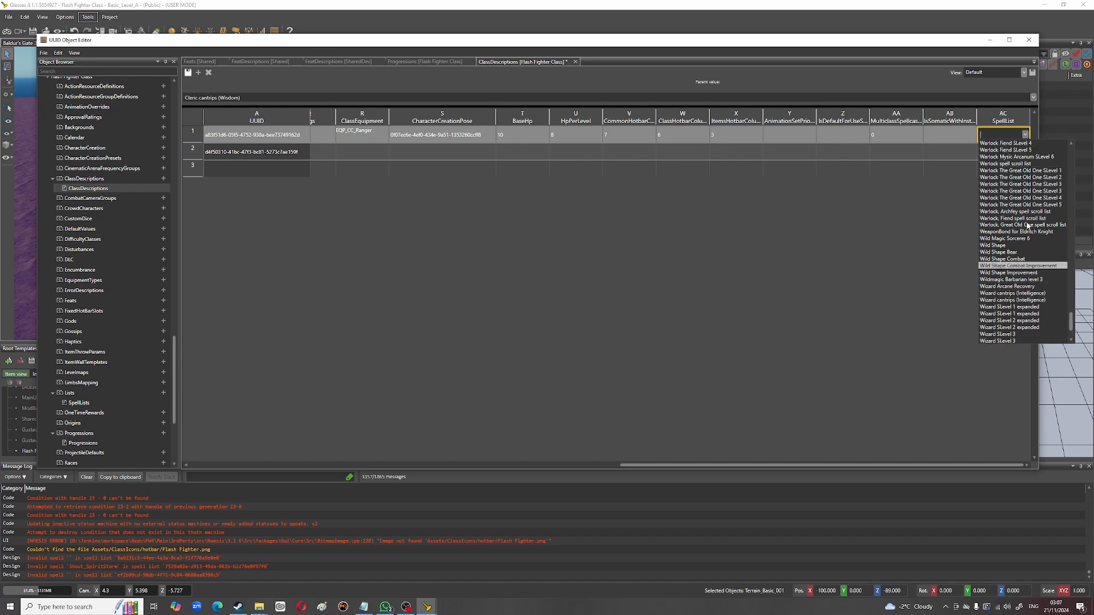
click(869, 217)
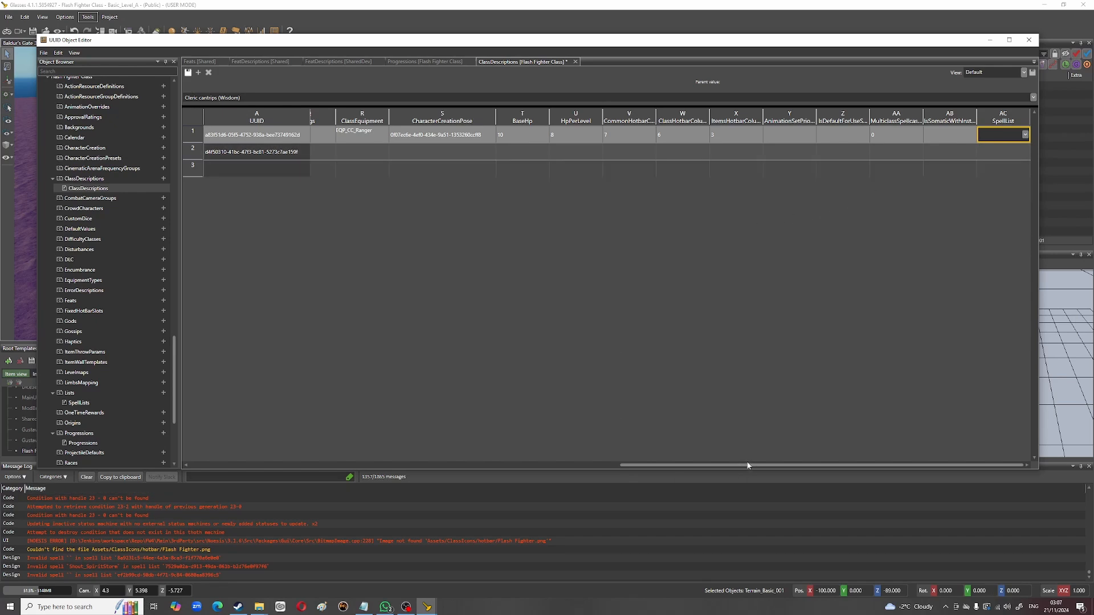
Step: Examine the ClassEquipment and CharacterCreationPose values in Flash Fighter's class description
drag(744, 465, 650, 467)
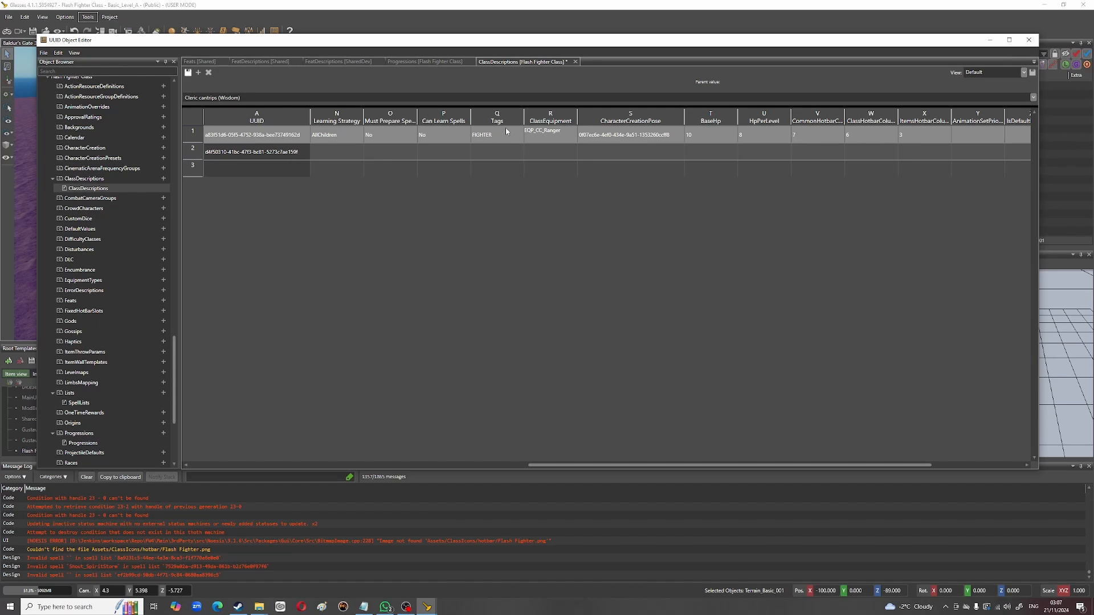
click(552, 137)
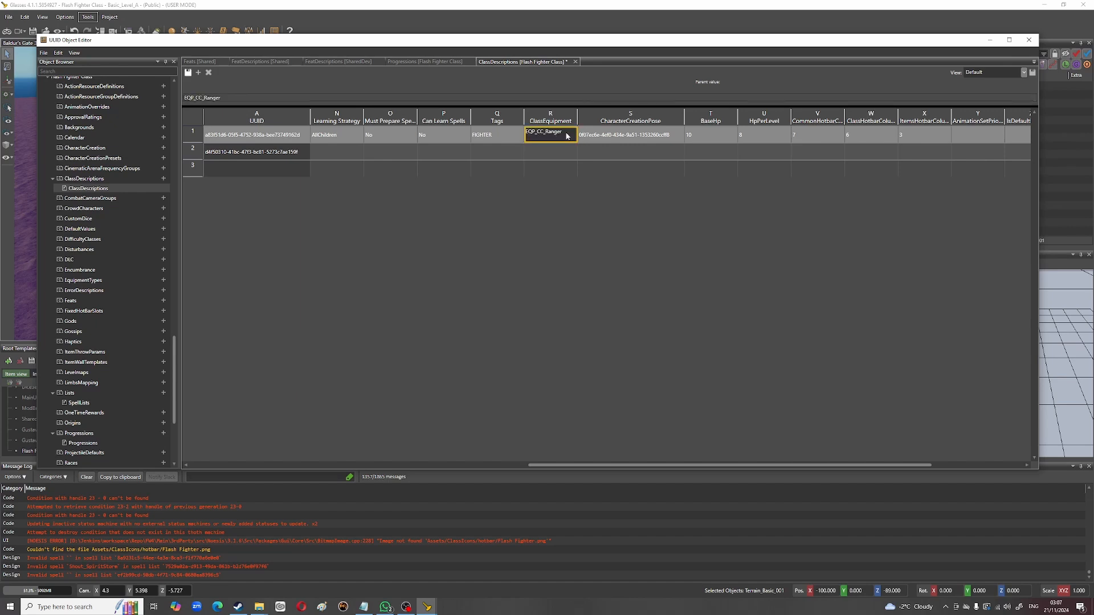
click(563, 134)
drag(574, 467, 650, 478)
click(497, 140)
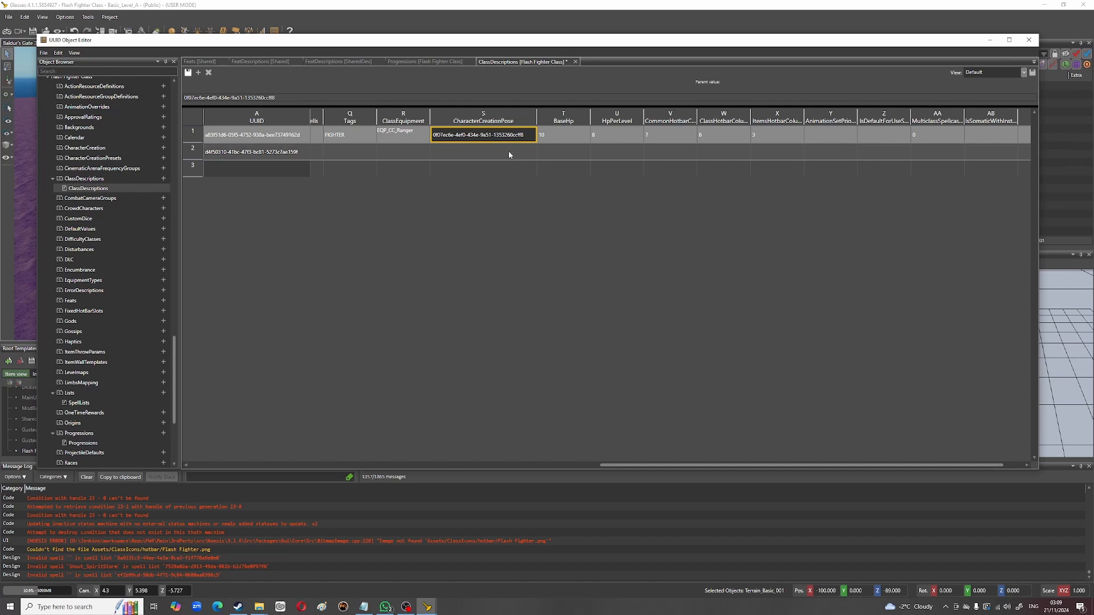
Step: Examine Flash Fighter's BaseHp, HpPerLevel and the common, class and items hotbar column values
double_click(564, 135)
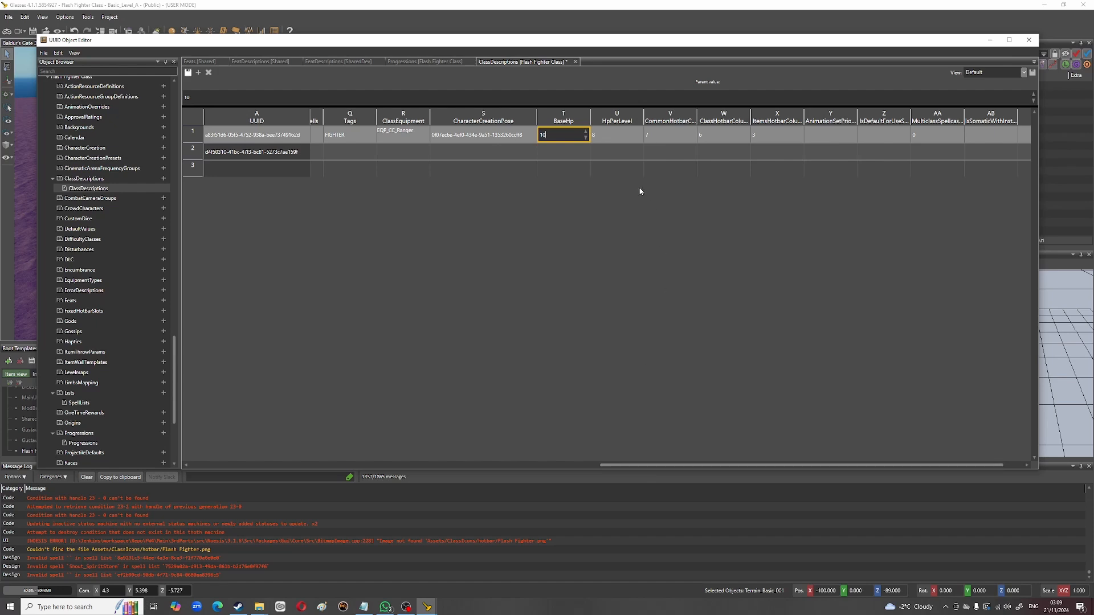
click(600, 139)
click(671, 137)
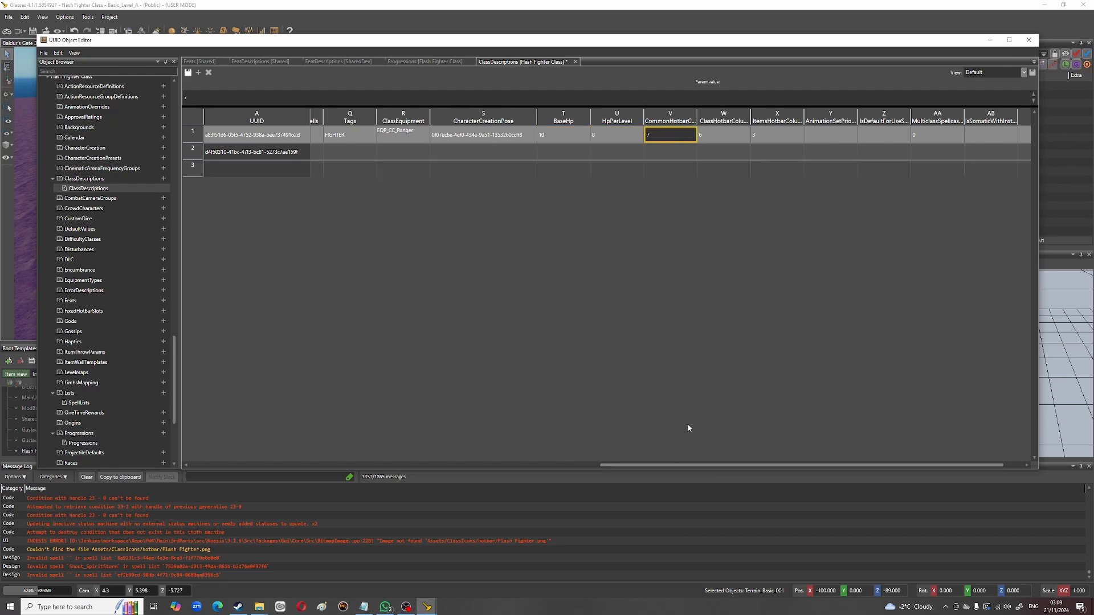
click(729, 132)
click(769, 129)
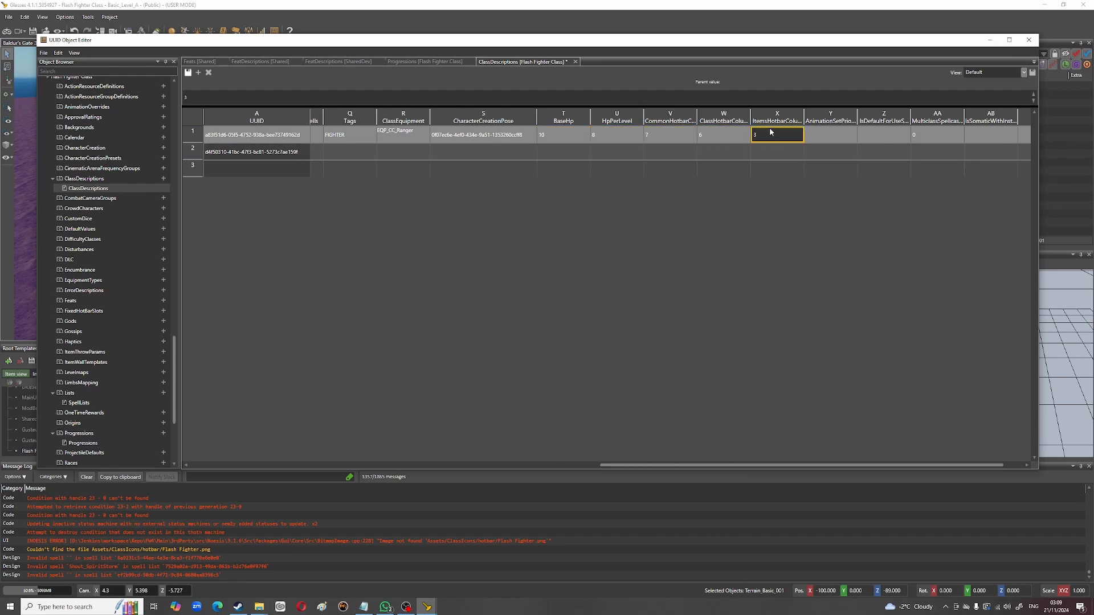
click(650, 139)
click(729, 137)
click(788, 135)
drag(772, 466, 849, 466)
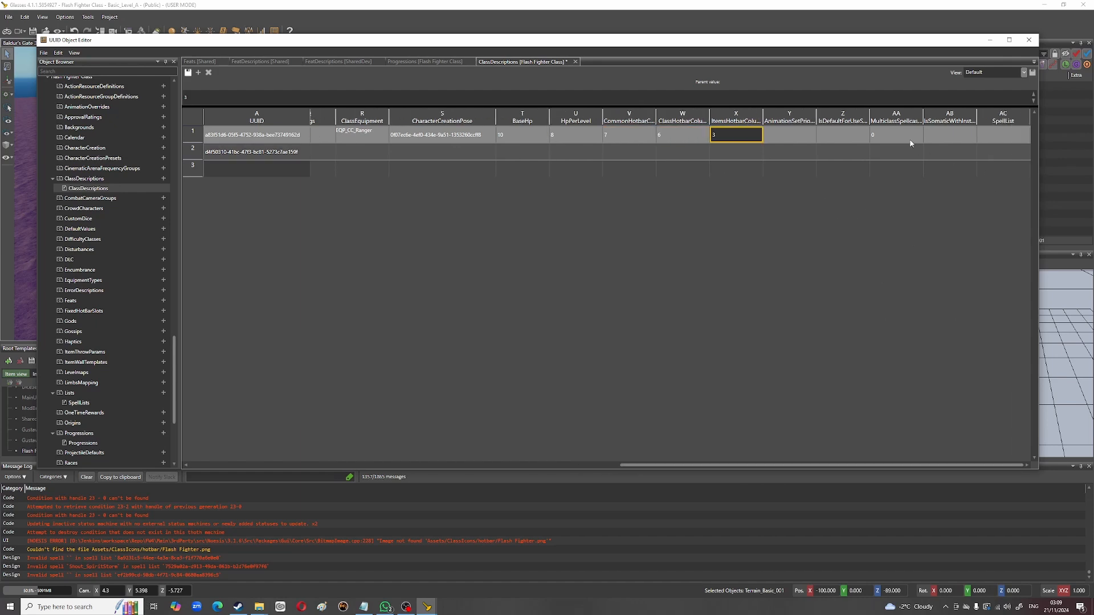
Step: Examine the Flash Fighter's multiclass spellcaster modifier in the project's class descriptions table
click(905, 134)
click(905, 136)
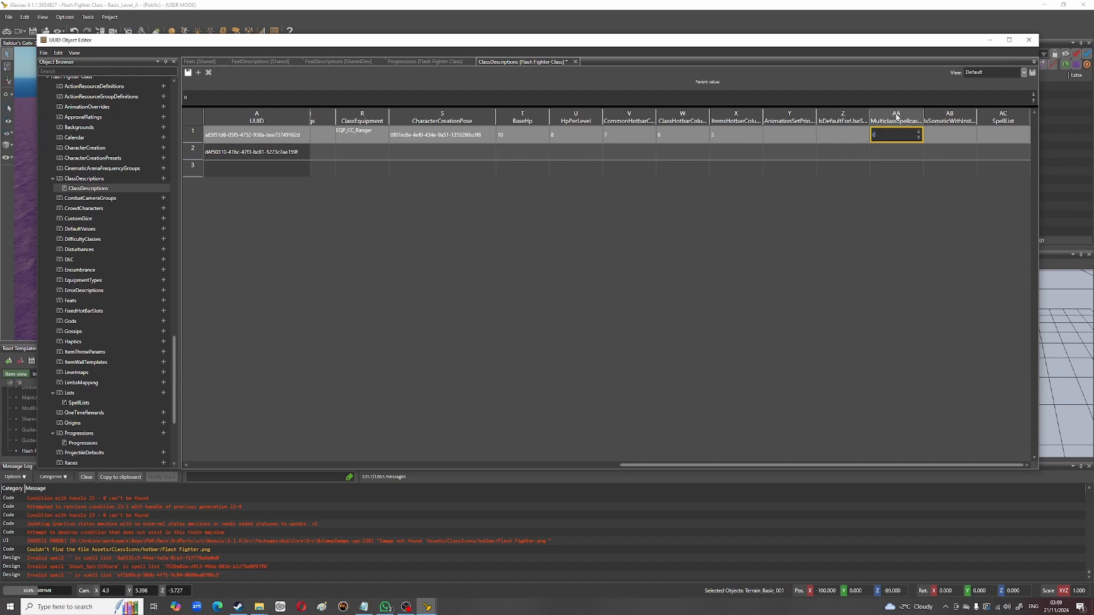
click(896, 117)
click(834, 154)
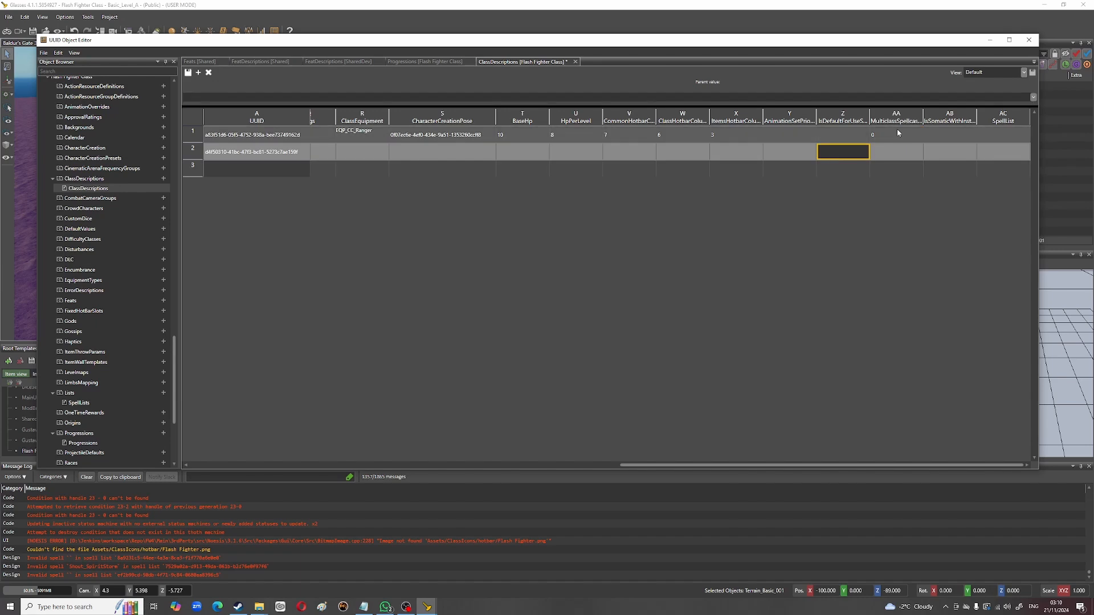
click(902, 133)
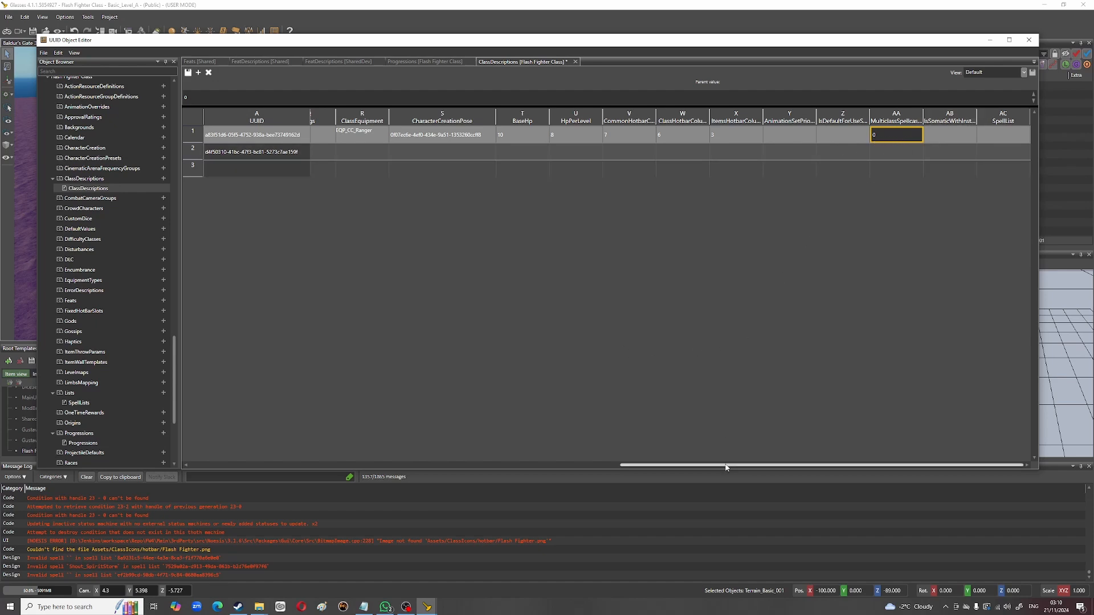
drag(708, 465, 200, 475)
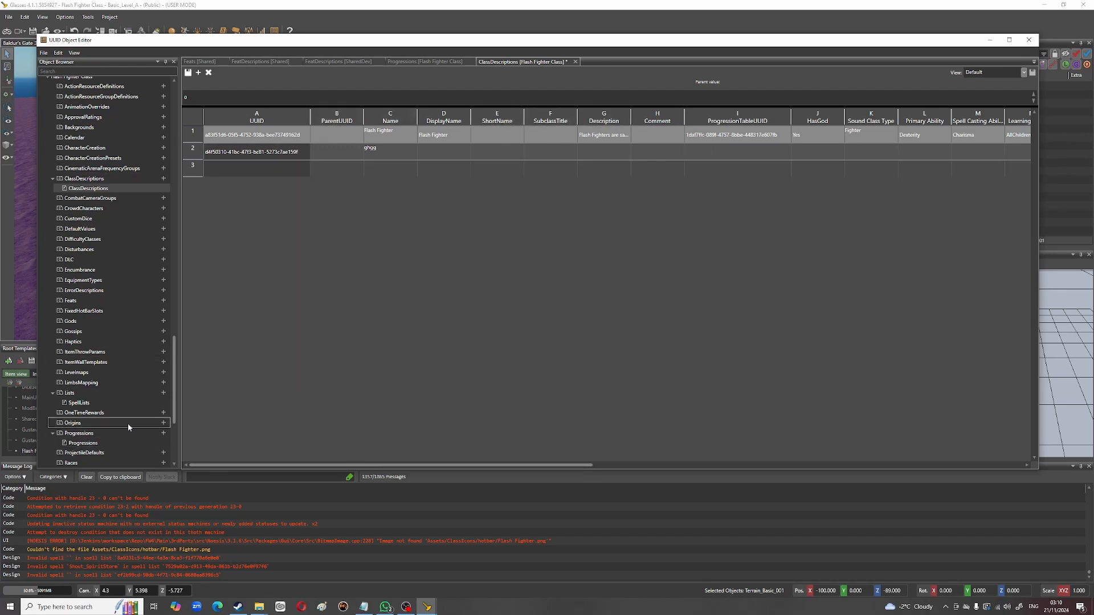
Step: Open the Flash Fighter Class progressions table, followed by the Shared project's Progressions table for reference
double_click(93, 445)
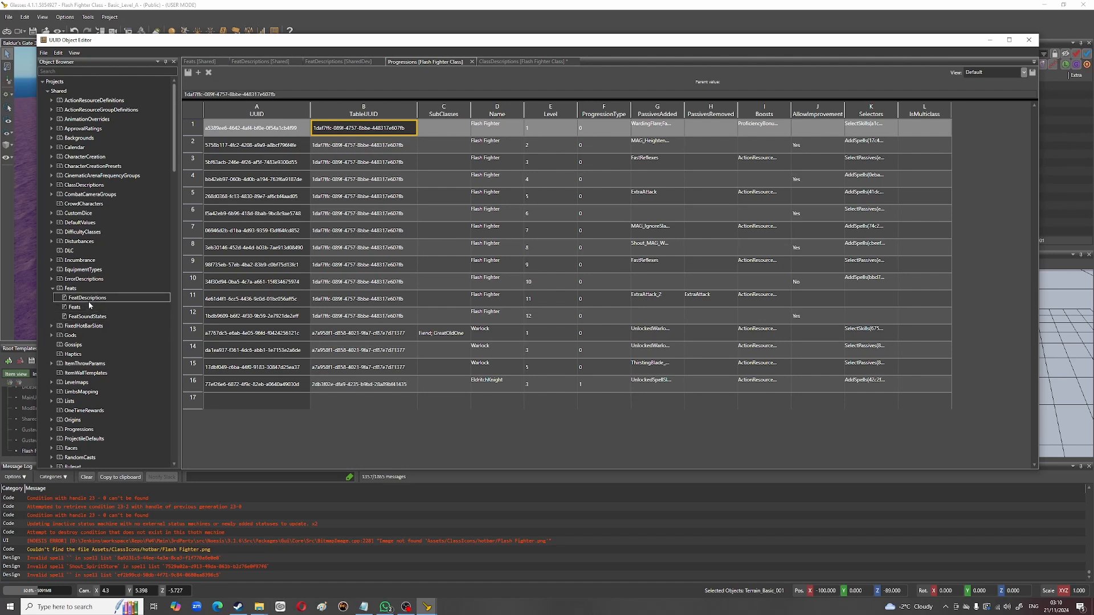
scroll(63, 308, down, 3)
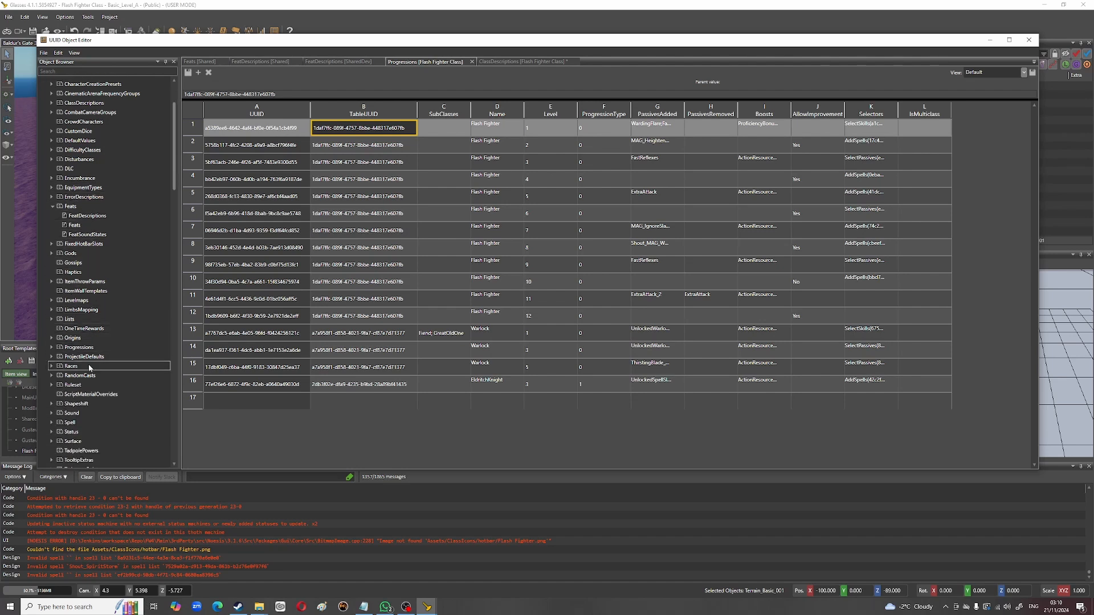
double_click(57, 349)
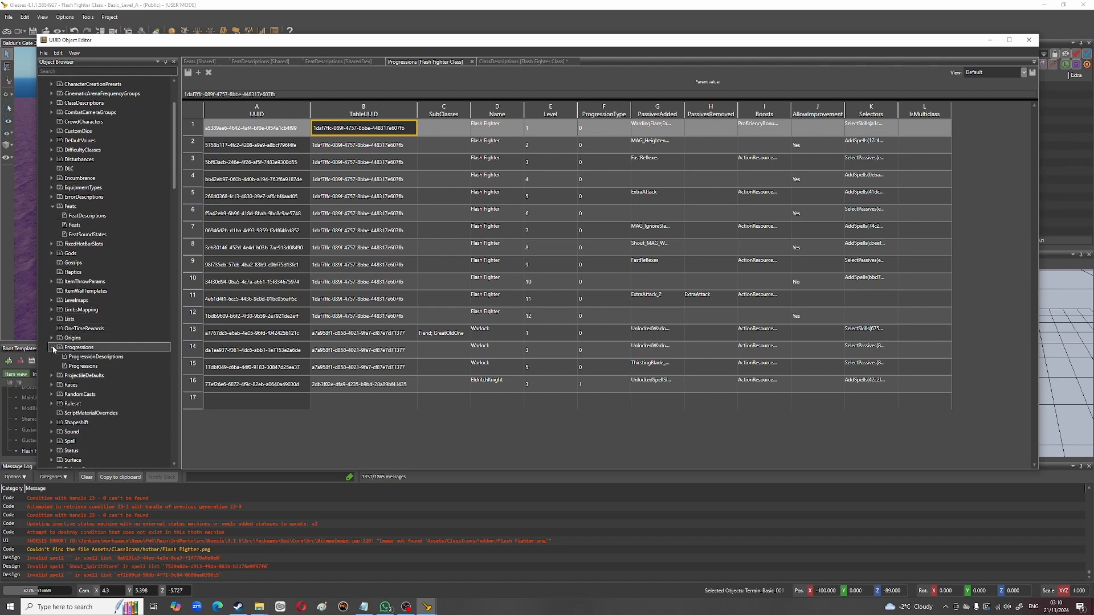
double_click(87, 365)
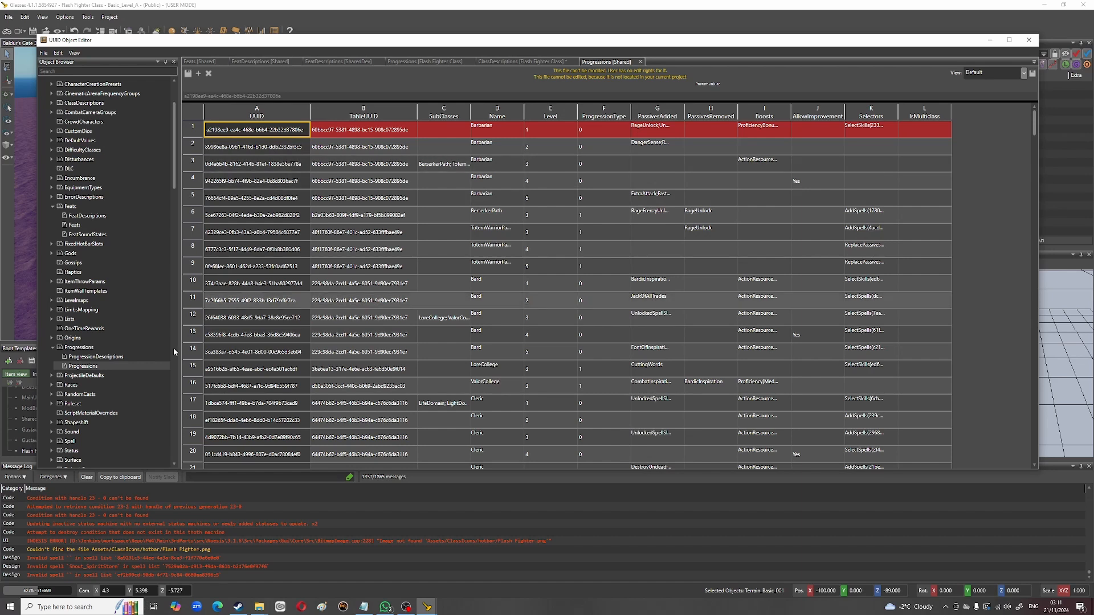
Step: Open the SharedDev Progressions table and examine the Barbarian's level 12 and level 11 entries
scroll(137, 290, down, 4)
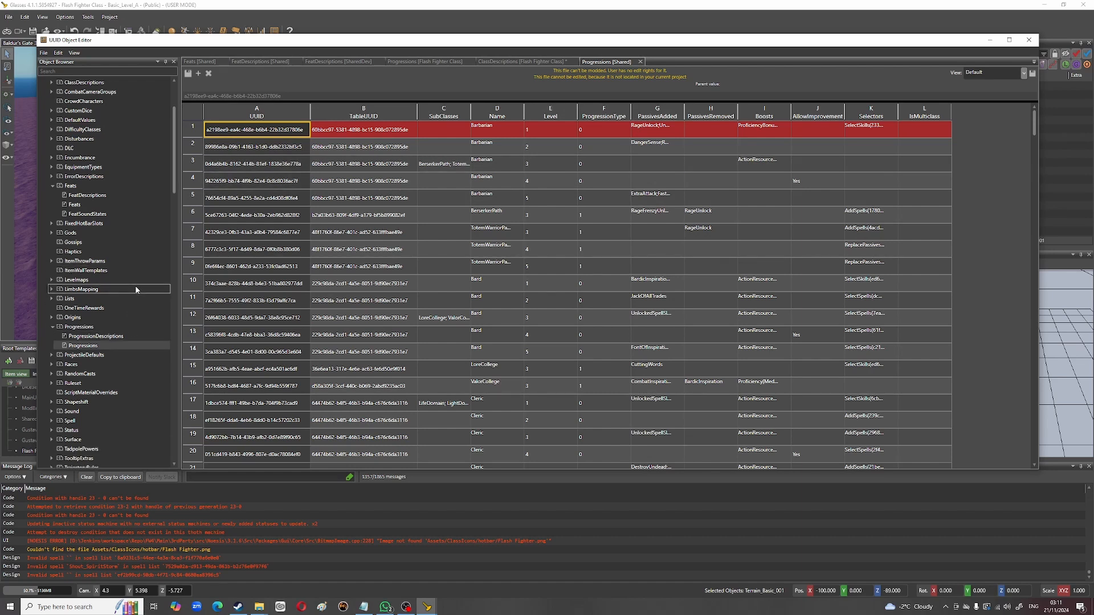
scroll(136, 290, down, 12)
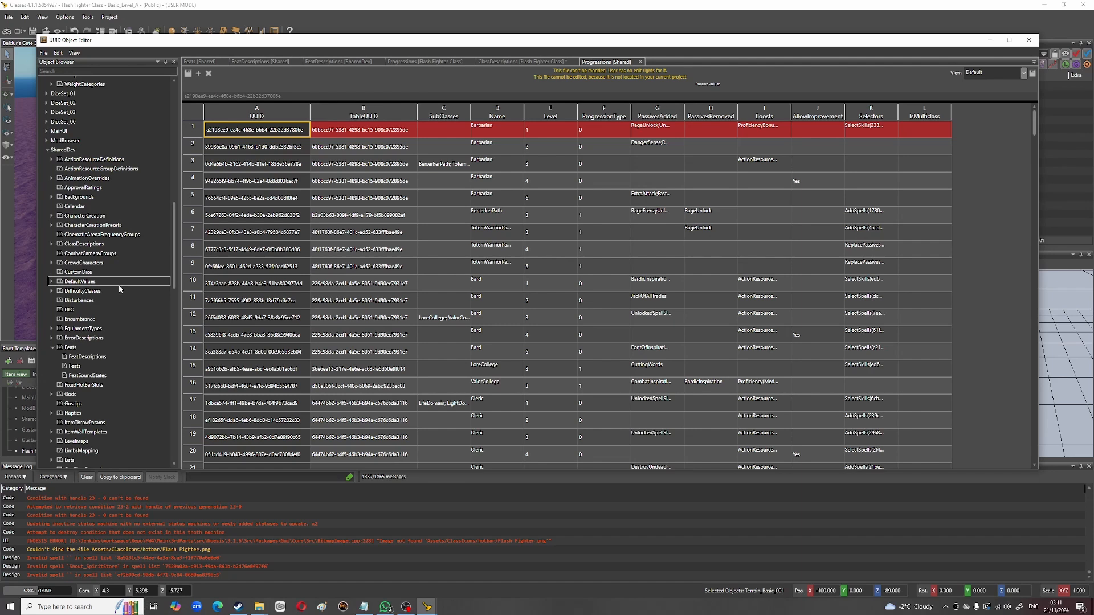
scroll(116, 342, down, 4)
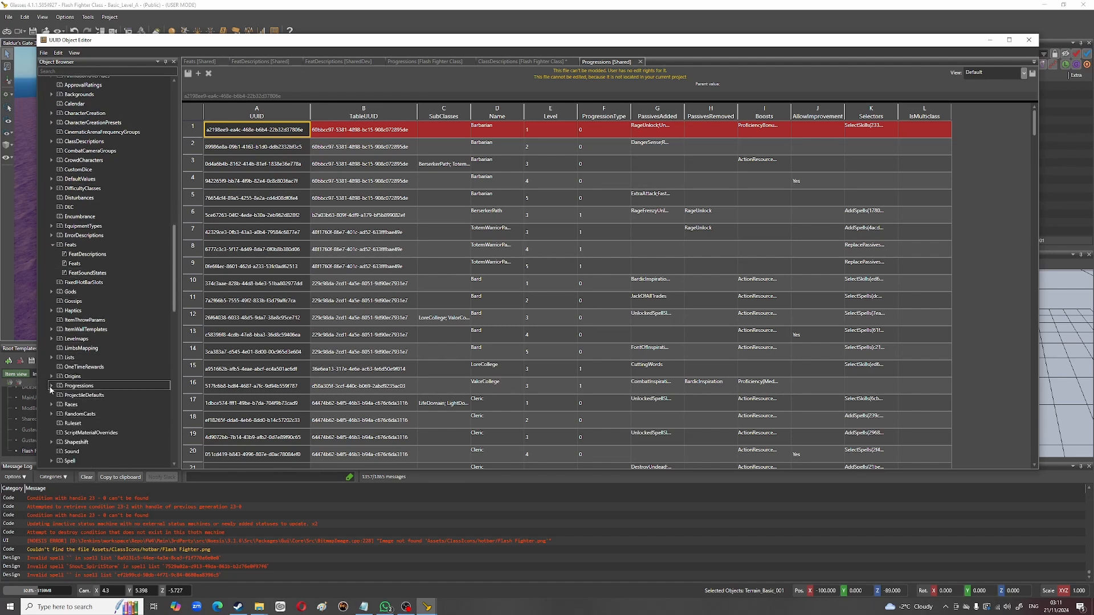
double_click(77, 386)
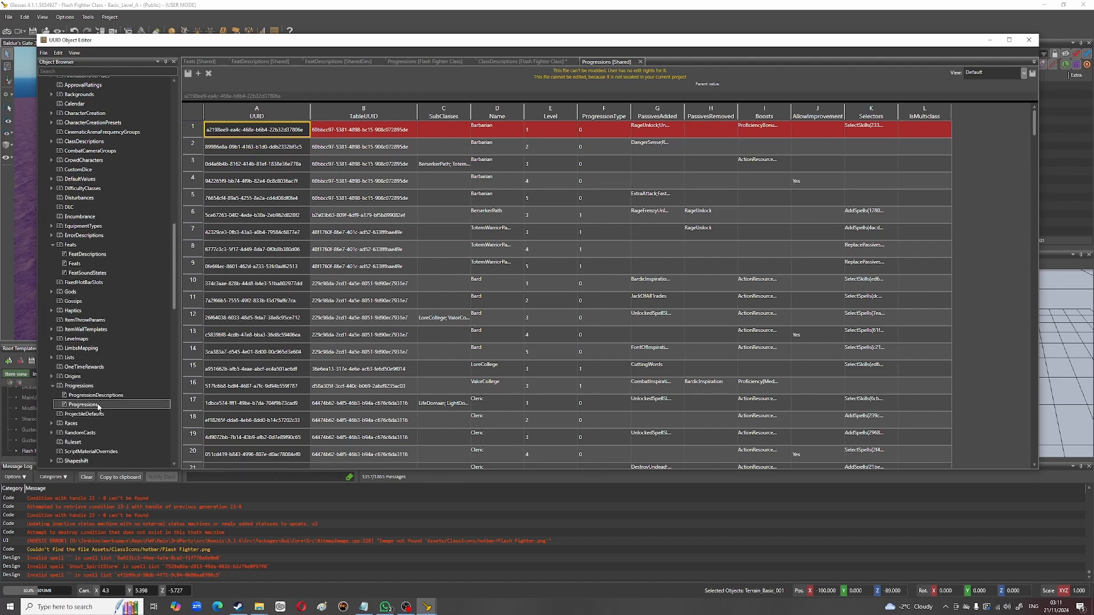
double_click(98, 404)
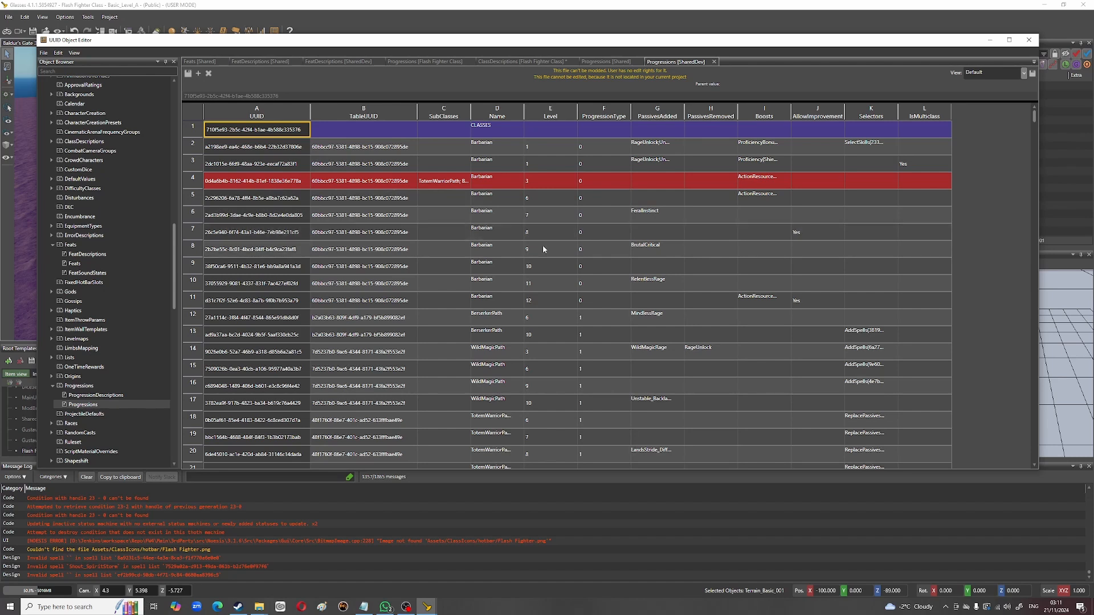
click(549, 296)
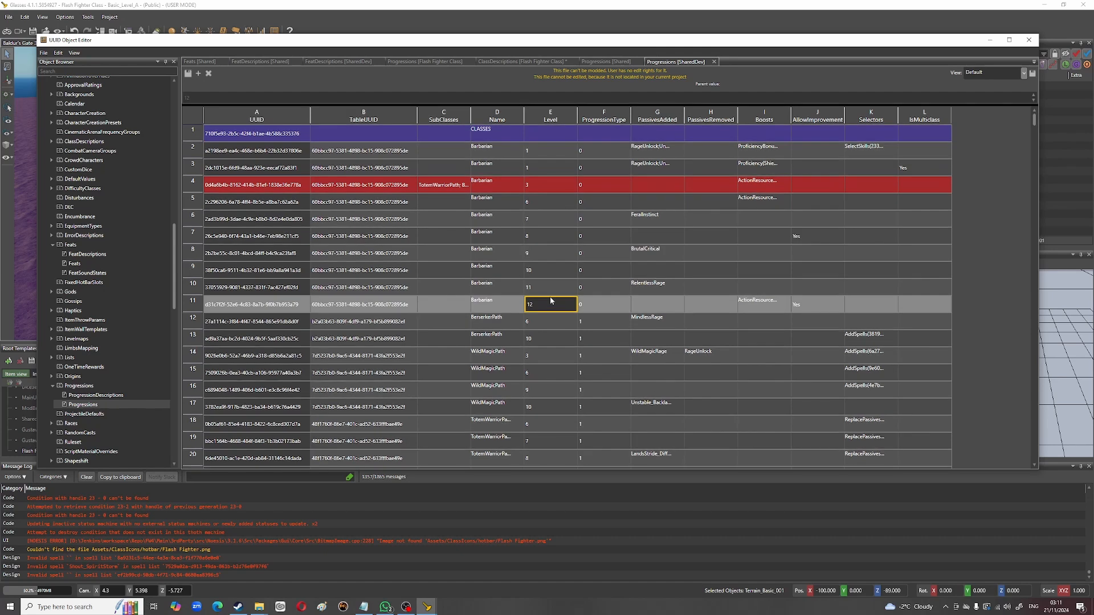
click(555, 286)
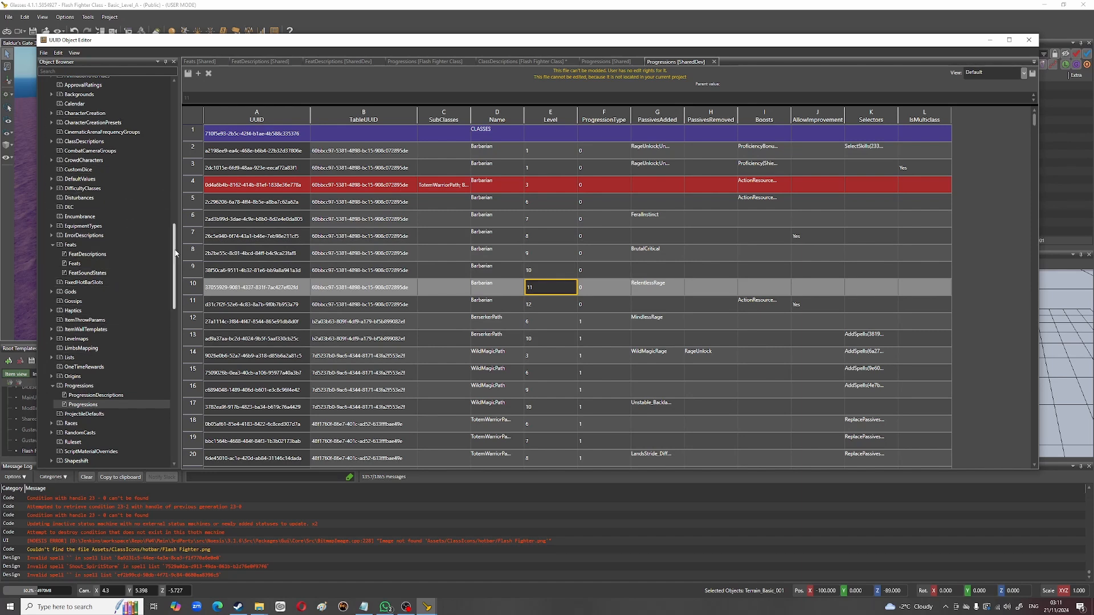
Step: View the Flash Fighter Class spell lists and return to that project's progressions table
drag(176, 253, 173, 413)
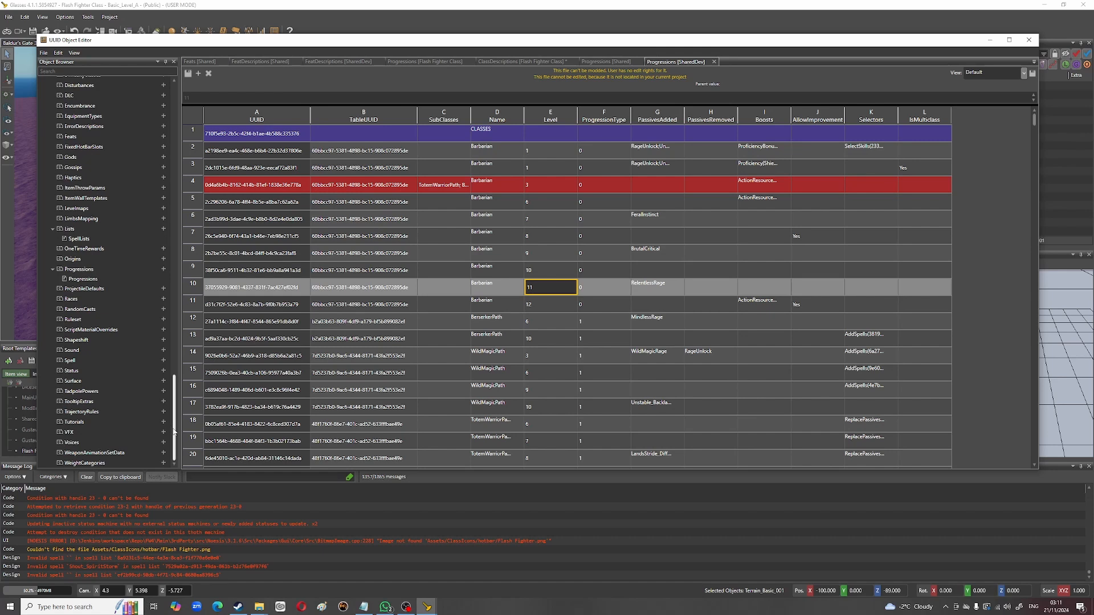
double_click(95, 240)
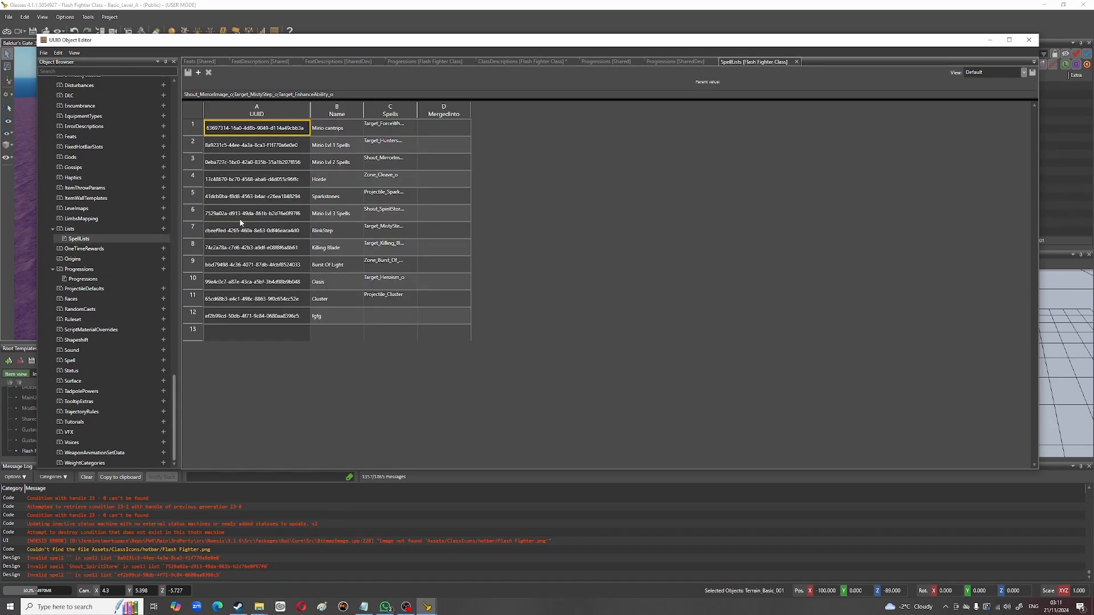
double_click(84, 280)
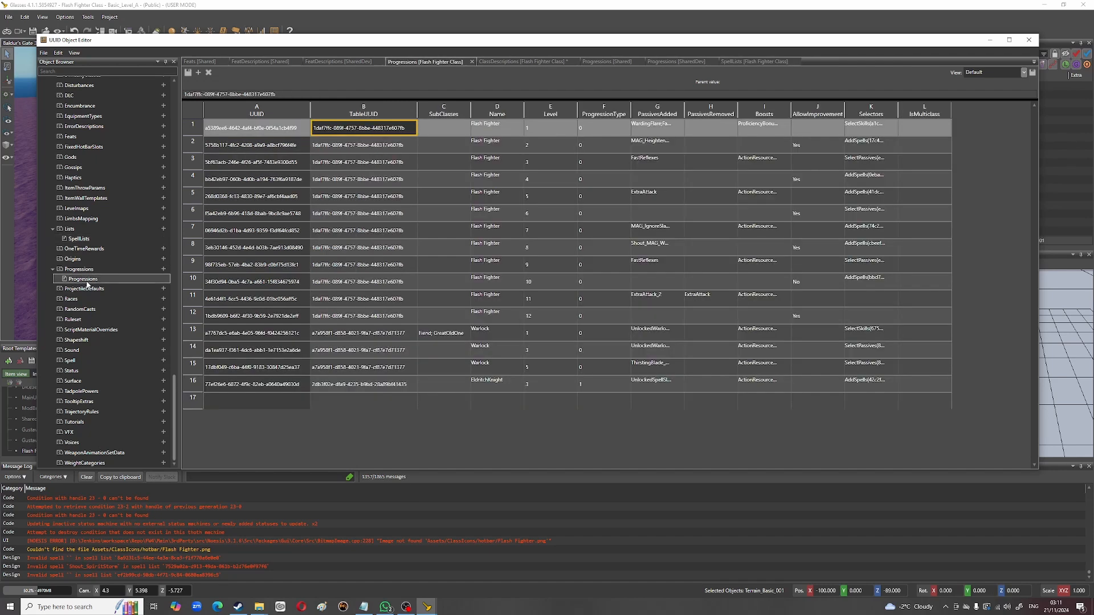
Step: Examine the PassivesAdded and PassivesRemoved values in the Flash Fighter's level 1, 2 and 5 progression rows
click(670, 129)
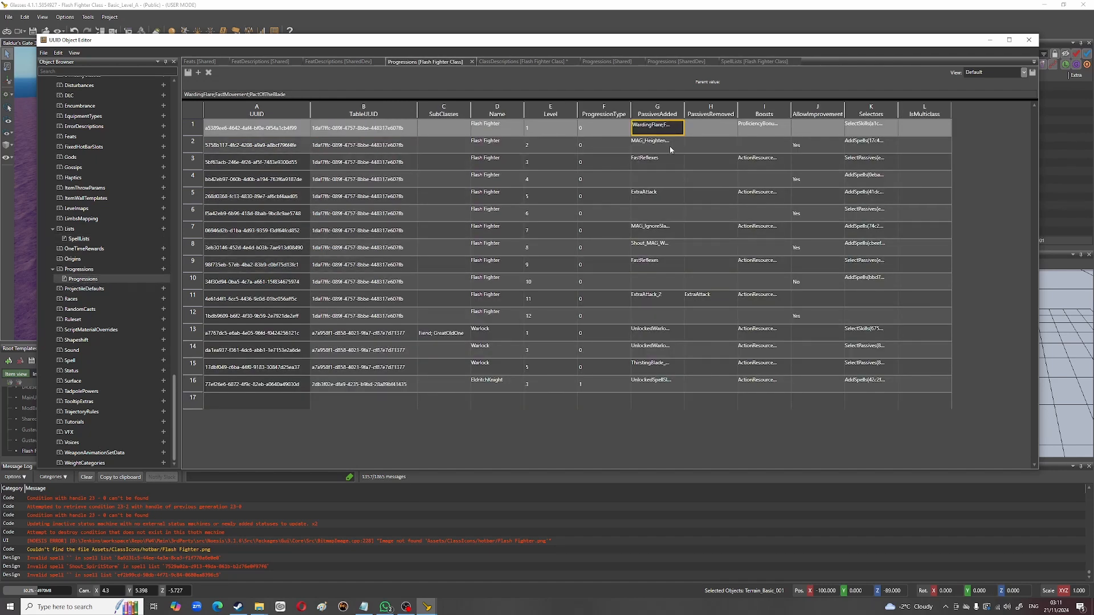
key(Right)
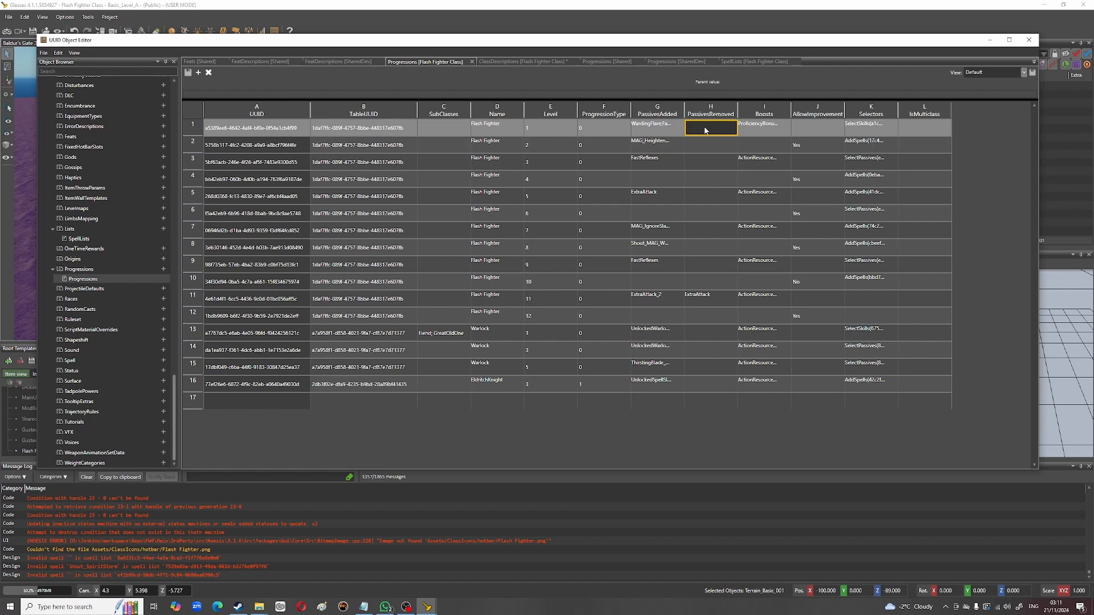
click(695, 199)
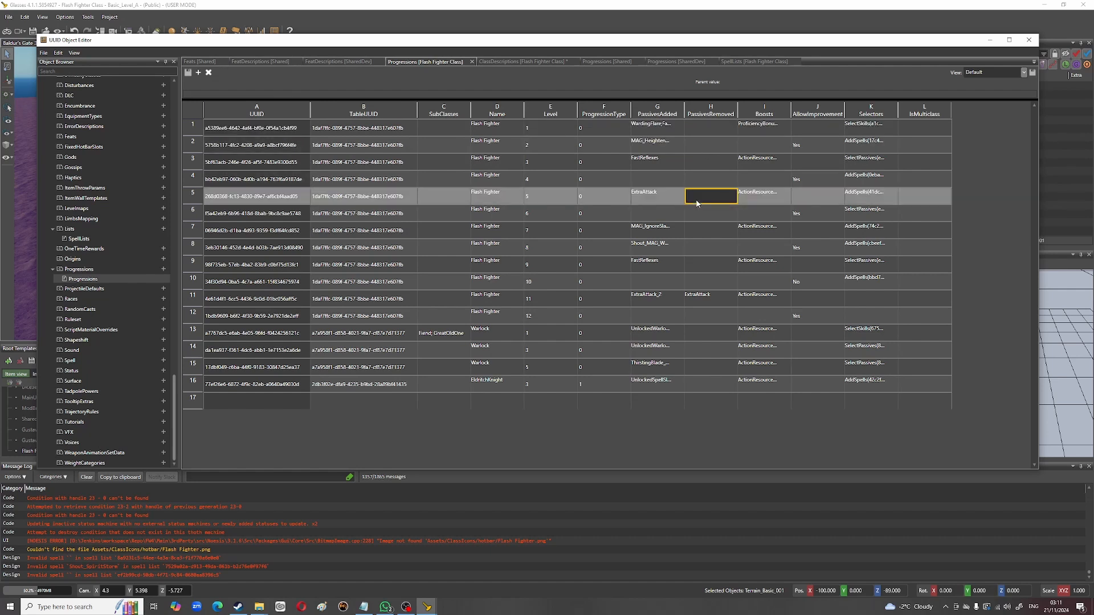
click(703, 144)
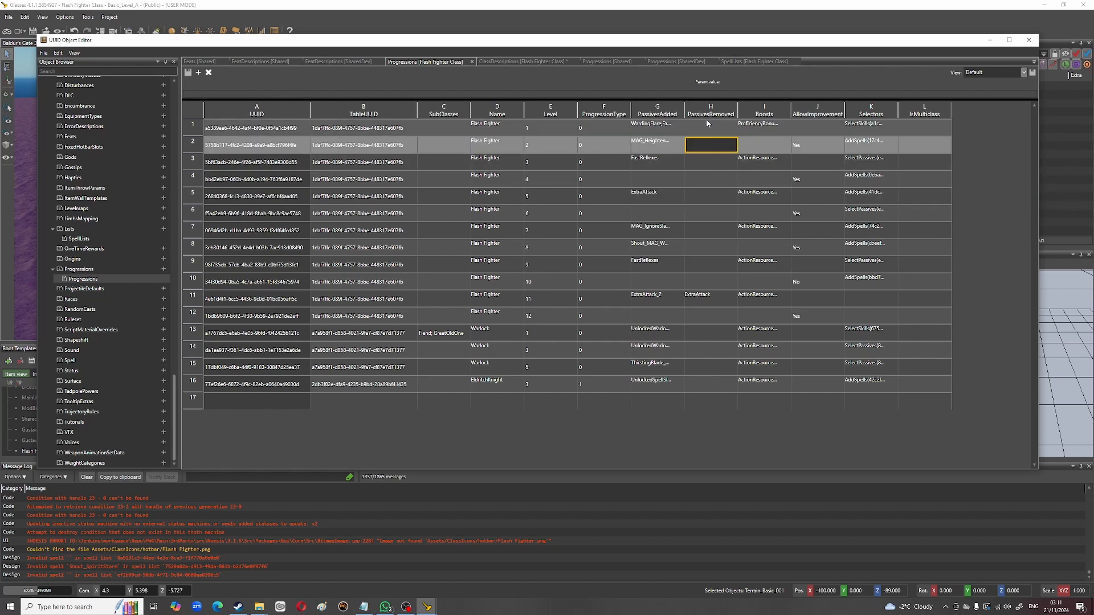
click(716, 123)
click(654, 131)
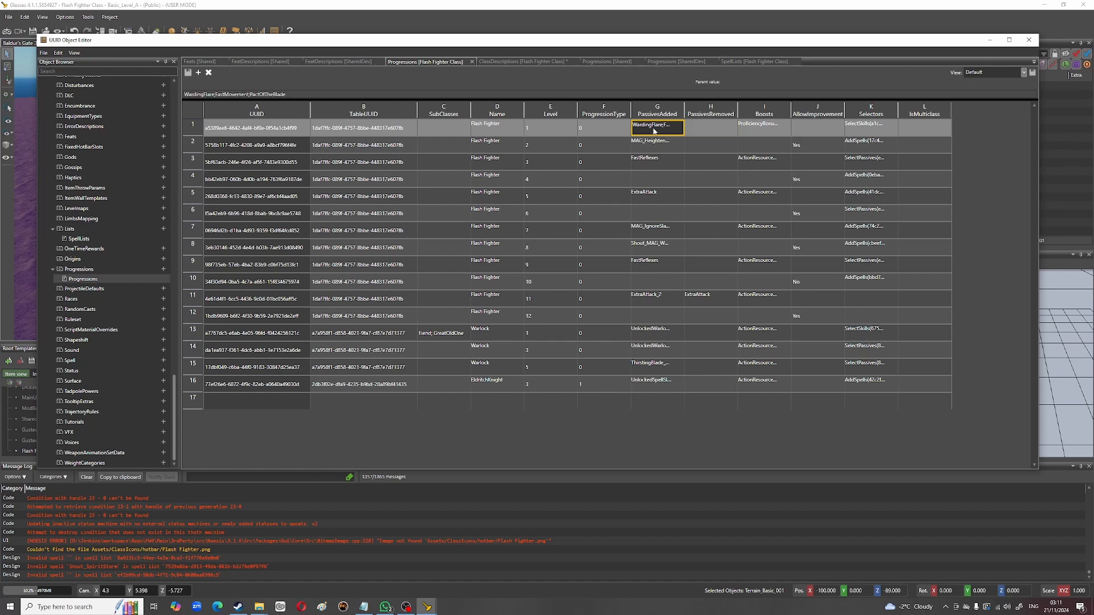
click(714, 148)
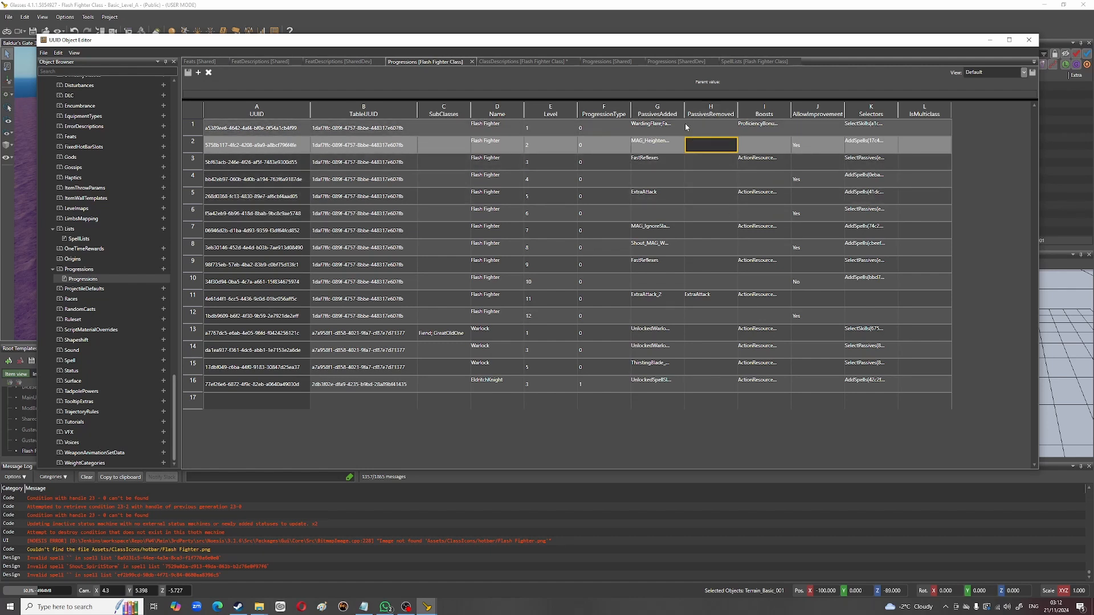
double_click(710, 147)
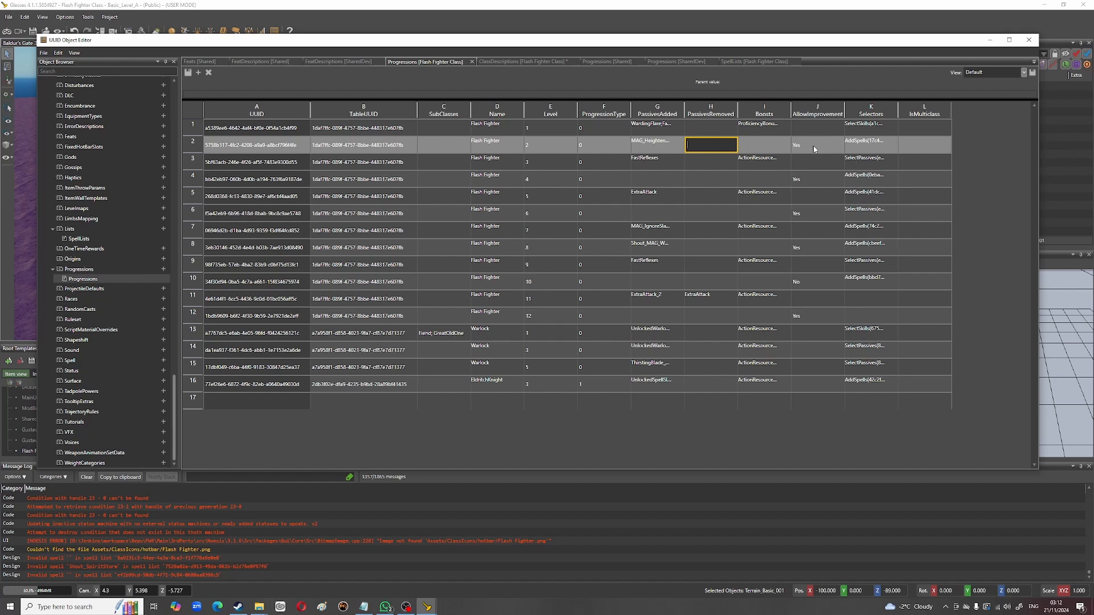
Step: Examine the Flash Fighter's Selectors at levels 2, 4 and 1, and highlight the skill list UUID inside the level 1 SelectSkills entry
click(868, 146)
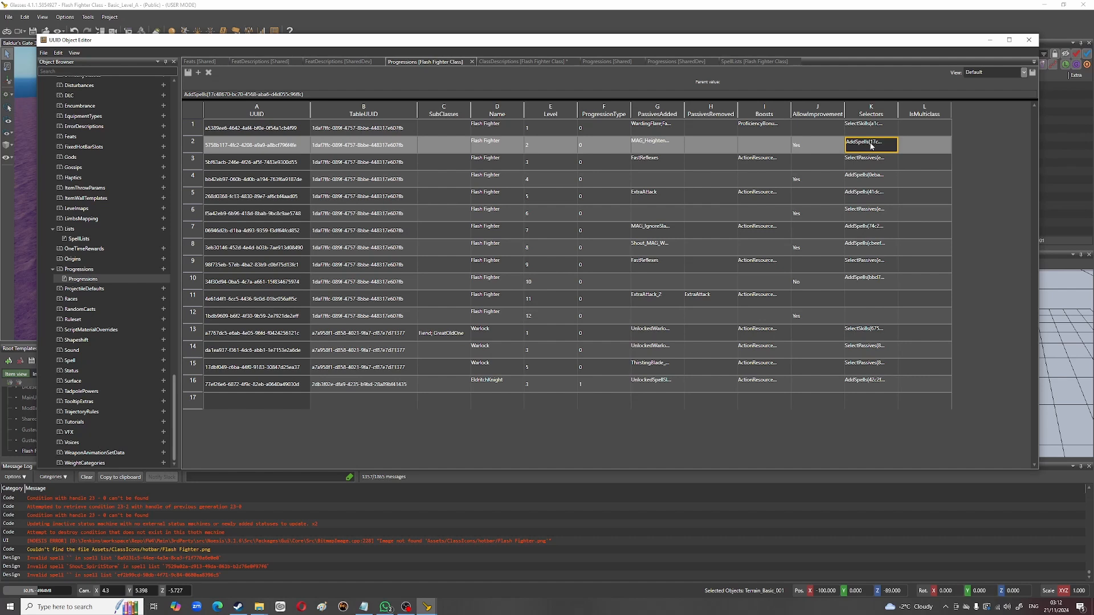
click(857, 182)
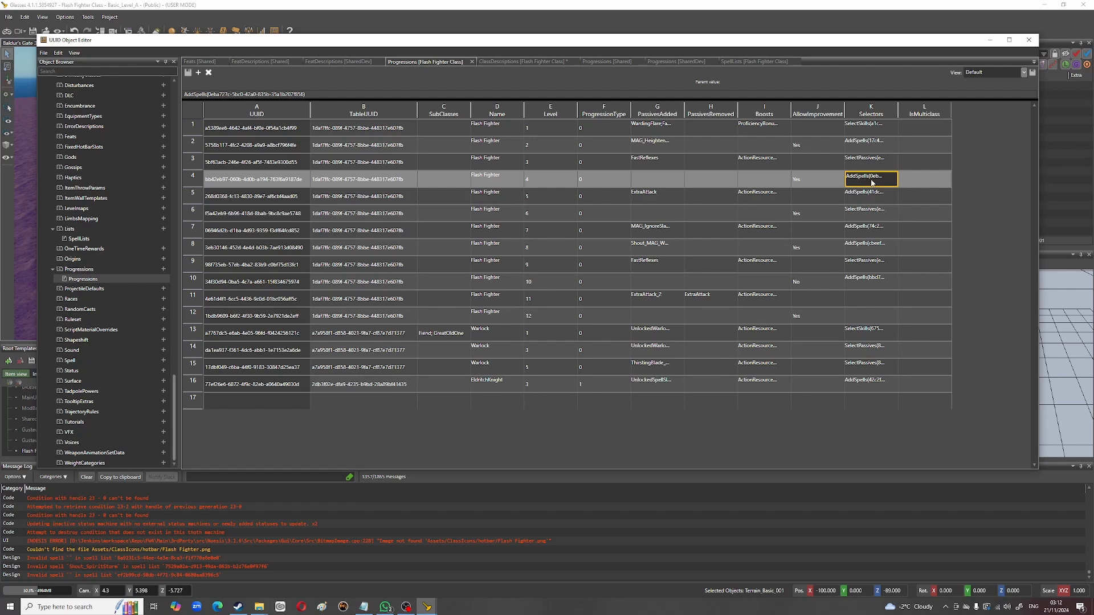
click(870, 130)
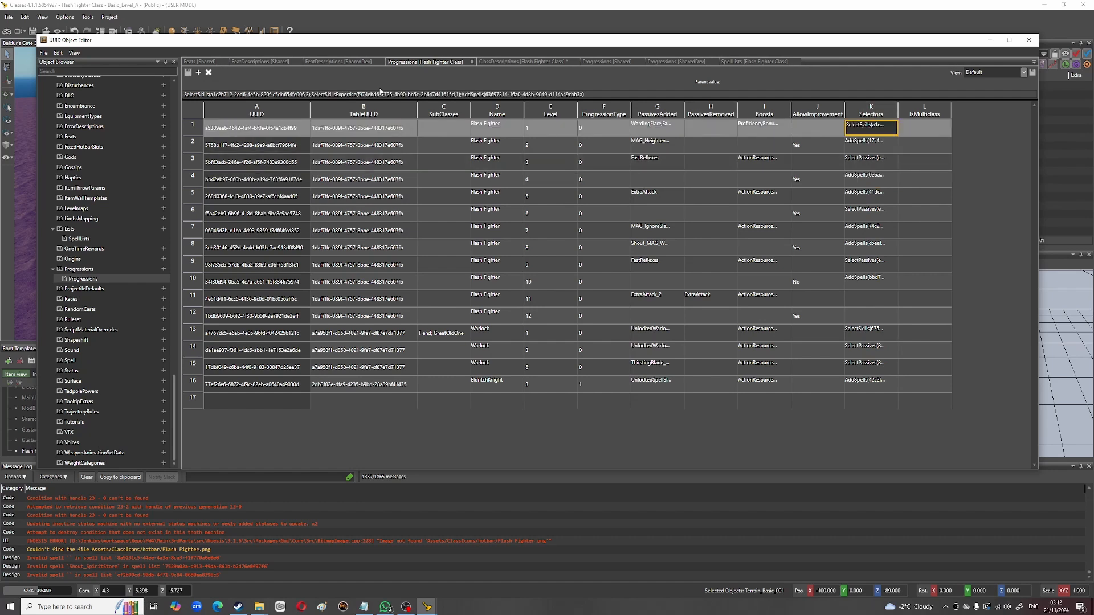
triple_click(307, 92)
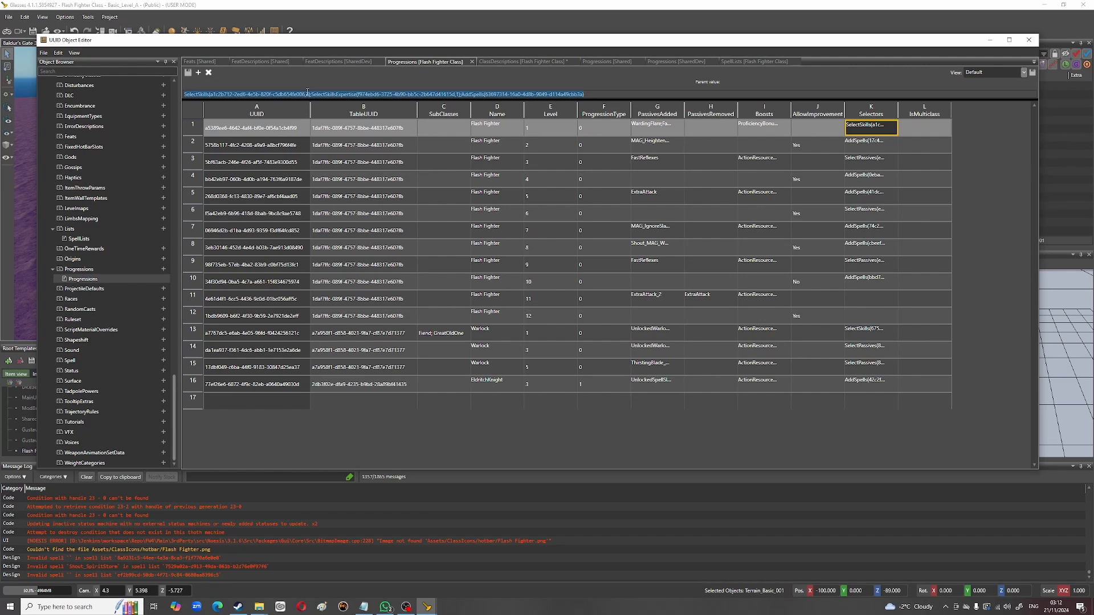
click(307, 92)
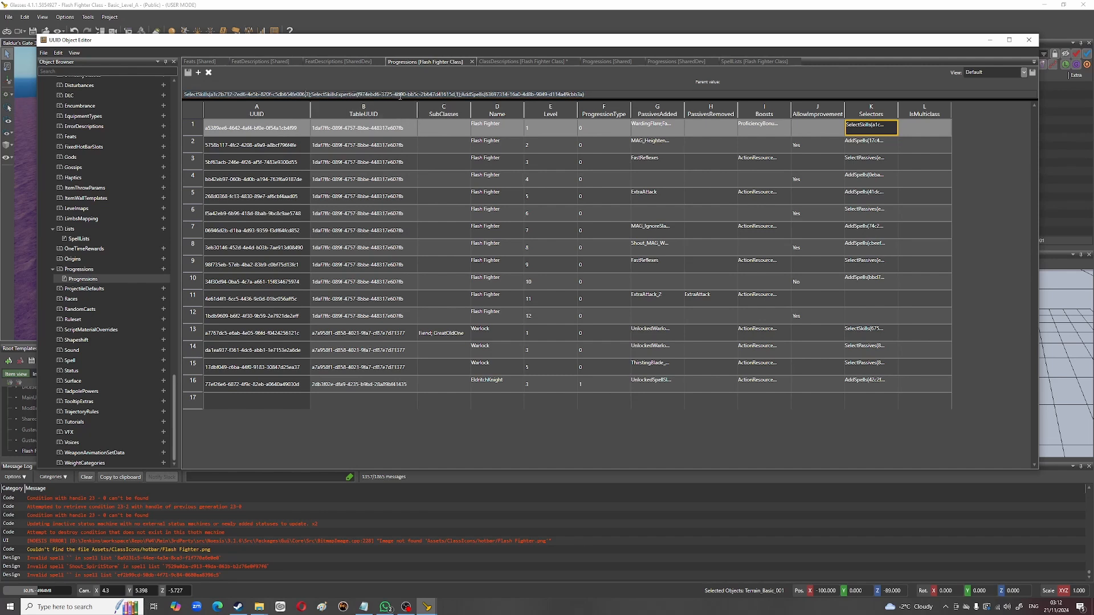
click(267, 94)
drag(210, 93, 305, 93)
Step: Open the Shared project's SkillLists table and examine the skills in the Barbarian Skill List
click(53, 229)
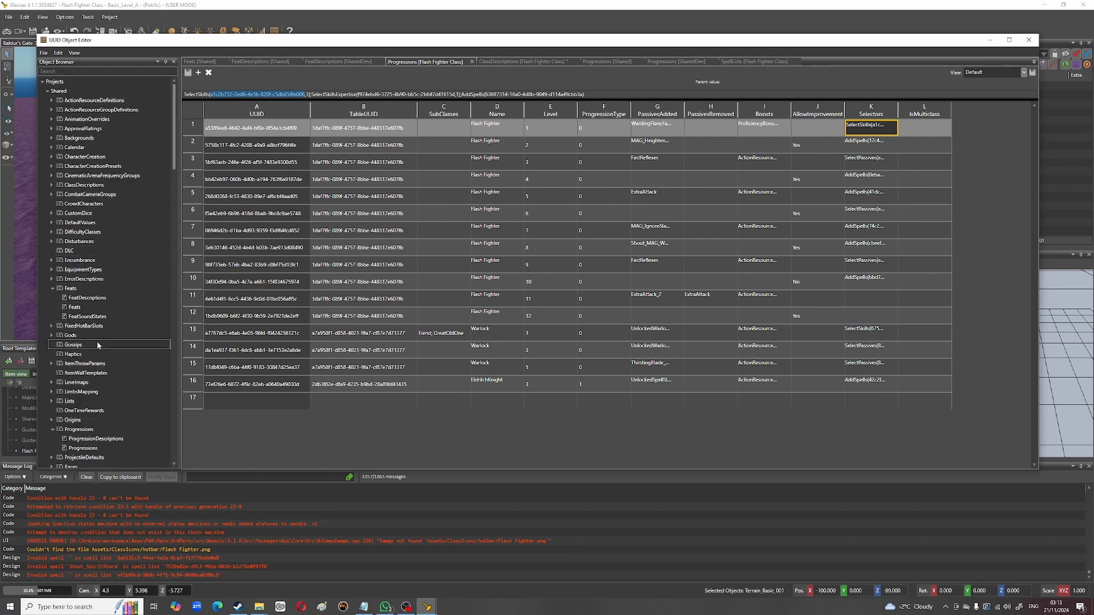
scroll(96, 340, down, 1)
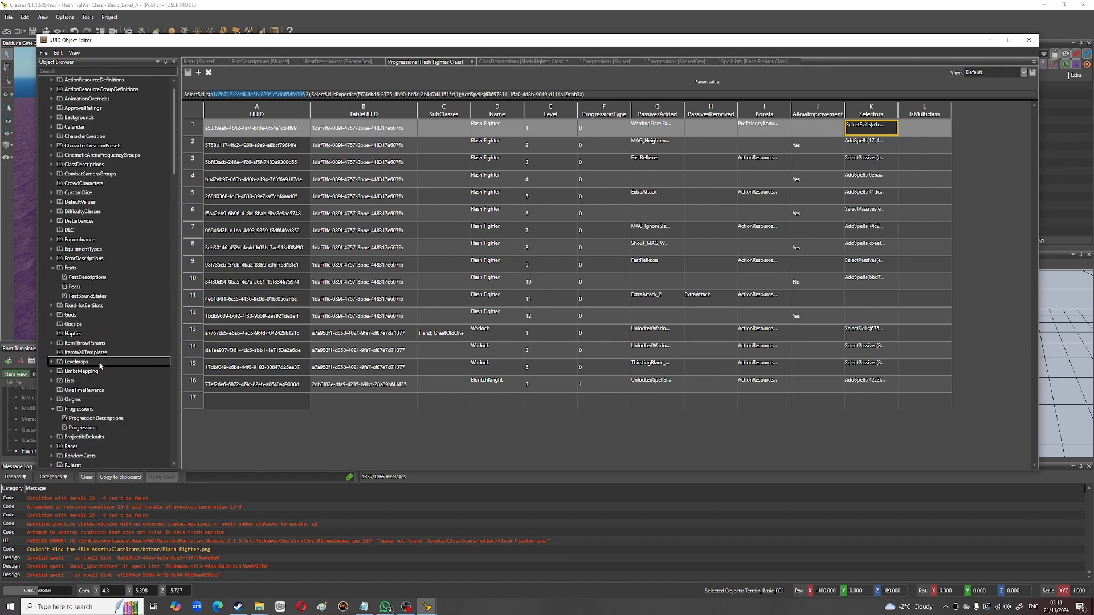
click(51, 380)
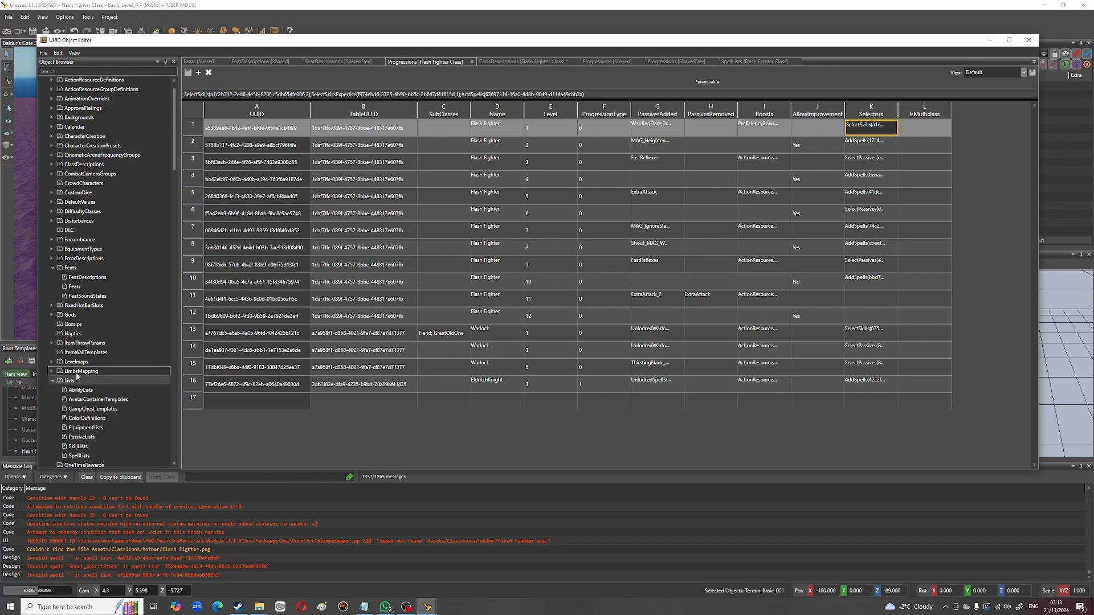
double_click(95, 446)
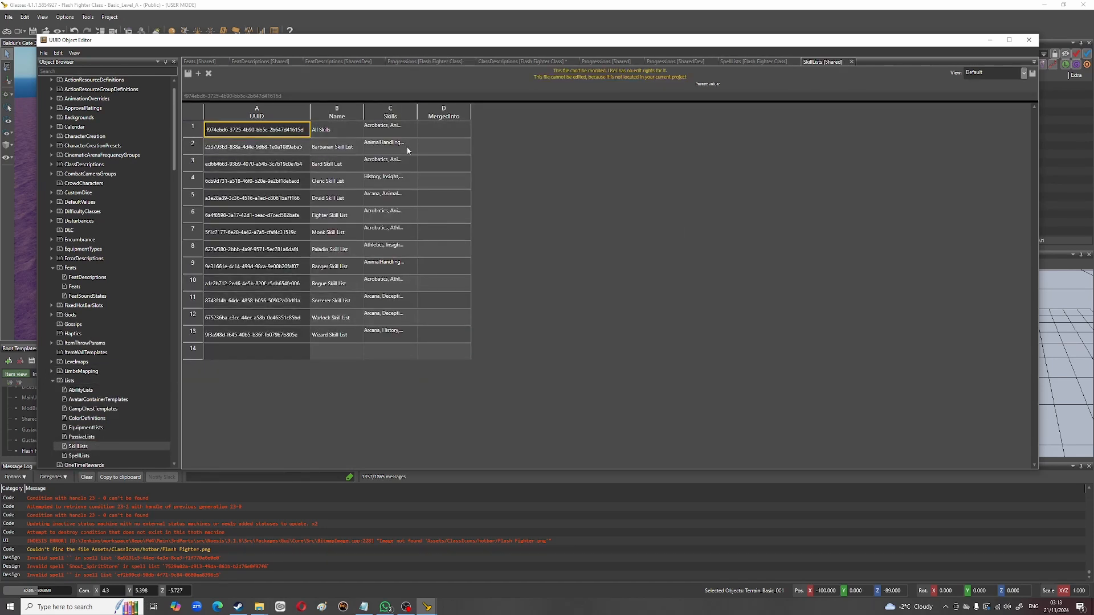
click(391, 148)
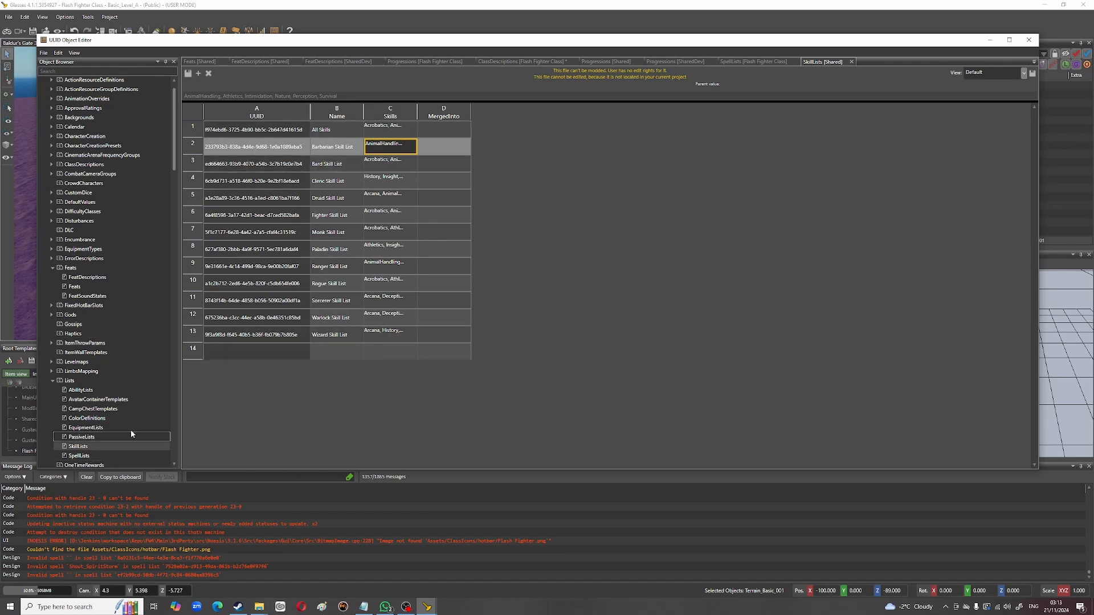
Step: Open the SharedDev project's Progressions table
scroll(135, 396, down, 15)
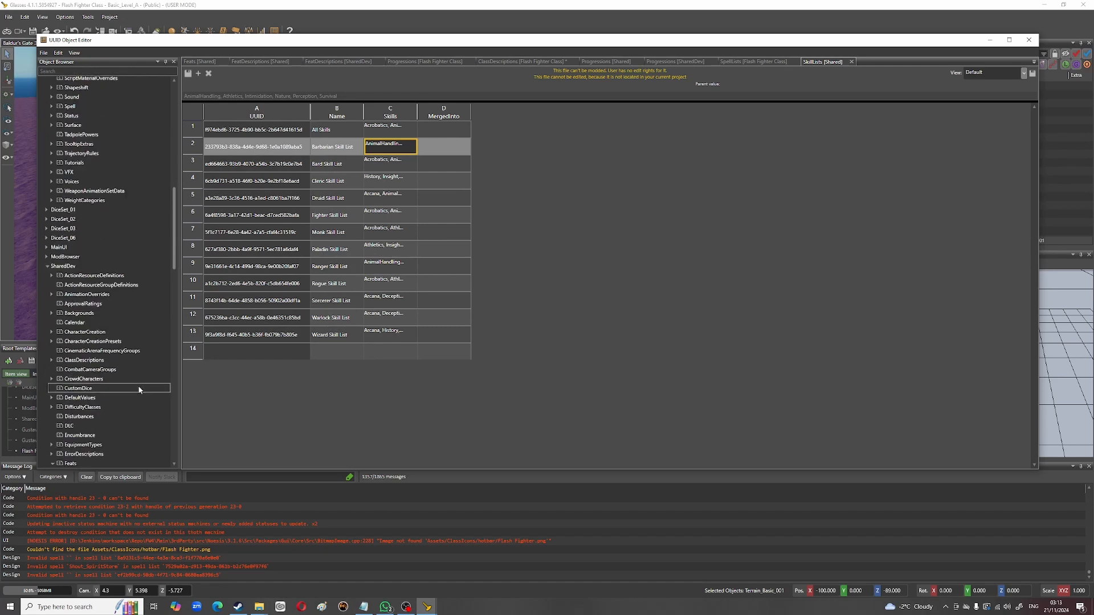
scroll(137, 393, down, 8)
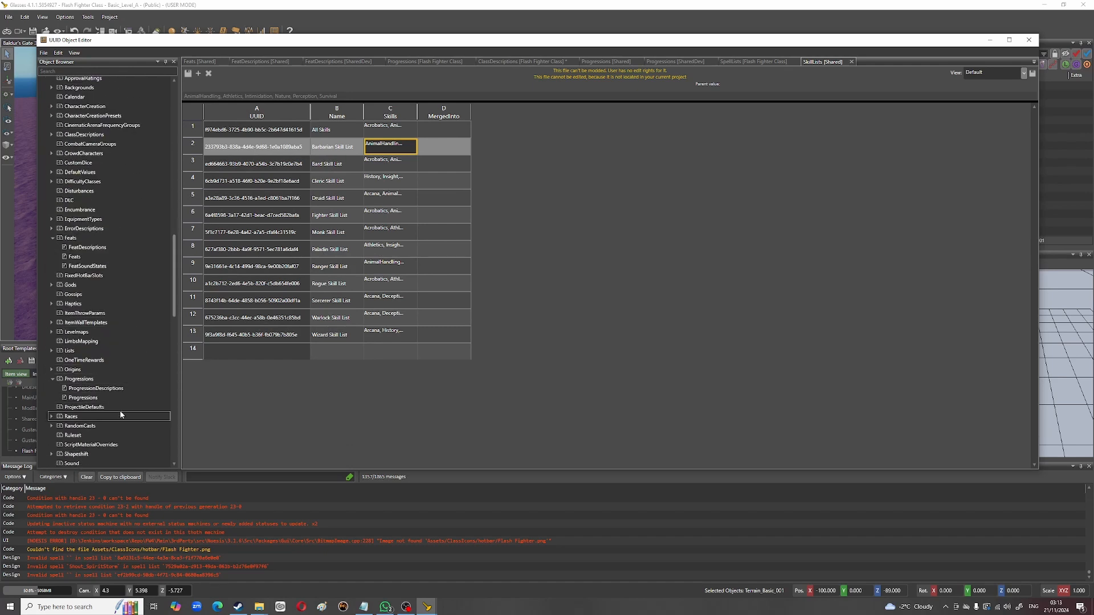
double_click(114, 398)
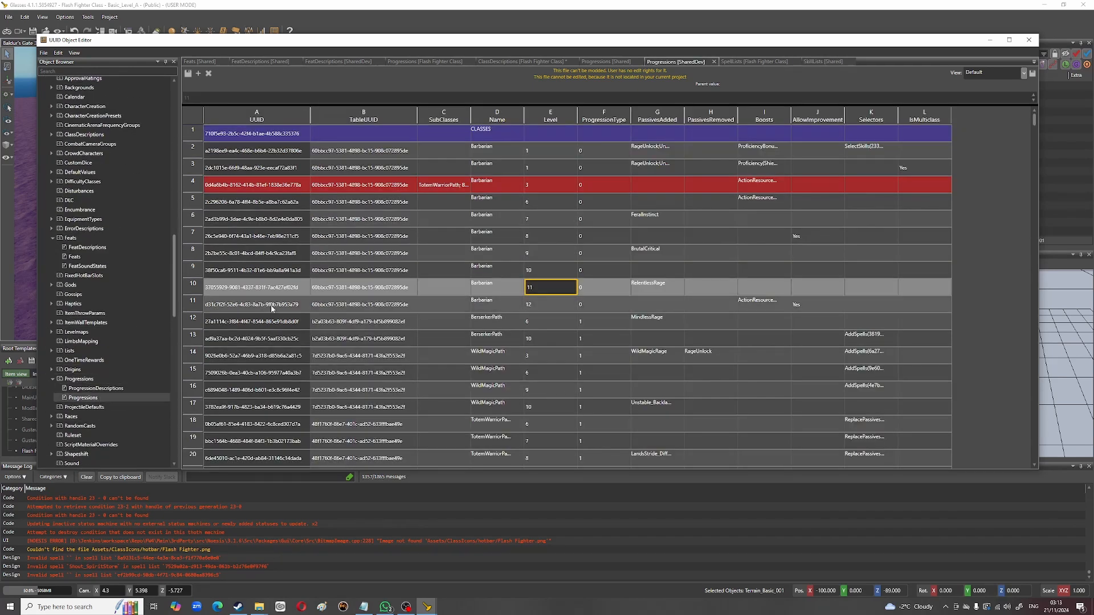
Step: Return to the Flash Fighter Class progressions, highlight the skill list UUID in the level 1 Selectors, and view that project's SpellLists table
scroll(118, 279, down, 10)
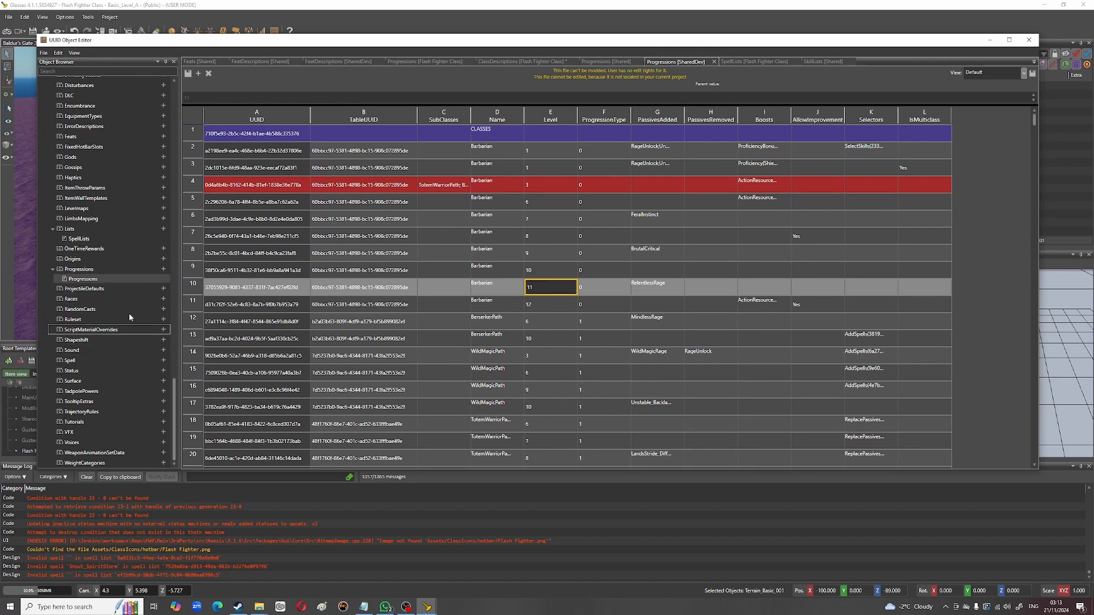
double_click(107, 283)
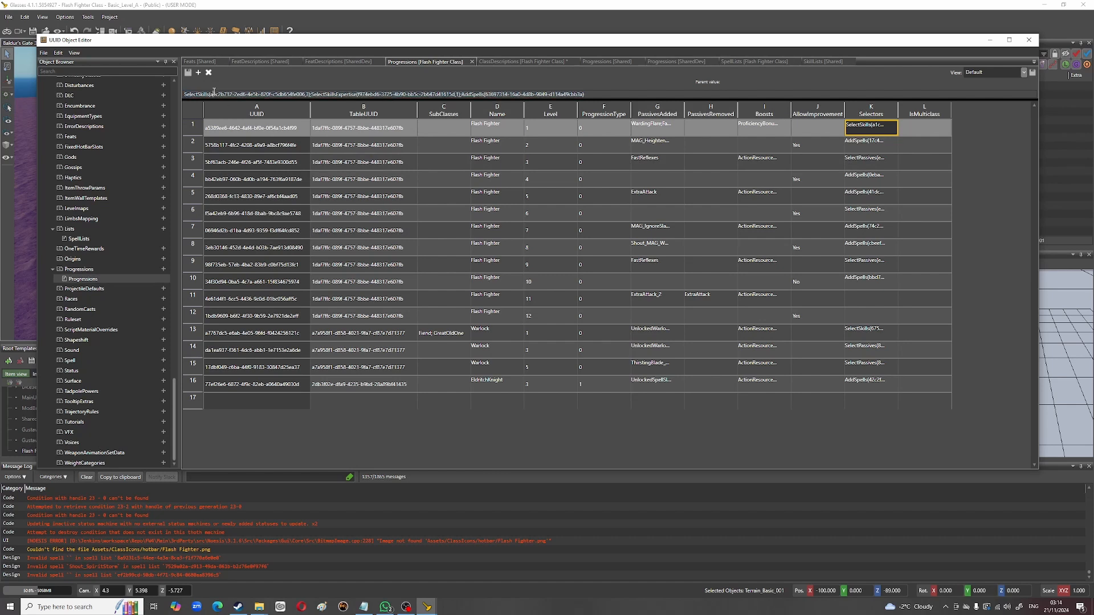
drag(212, 94, 306, 93)
double_click(79, 238)
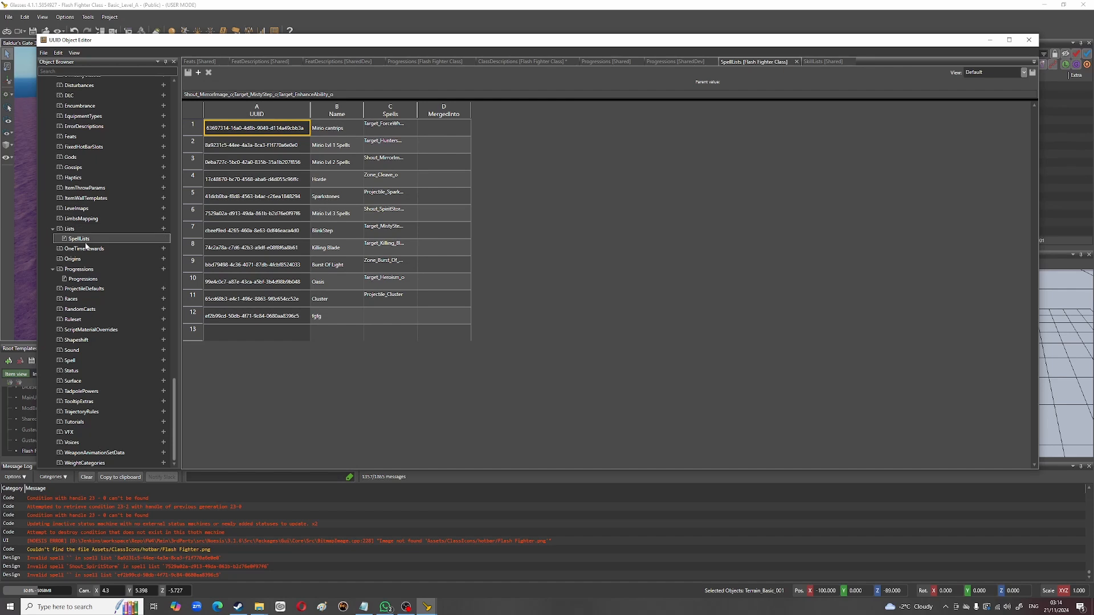
Step: Open the Shared project's Progressions table and examine the Cleric's Selectors at levels 1 to 3 and its level 3 PassivesAdded value
drag(175, 398, 186, 86)
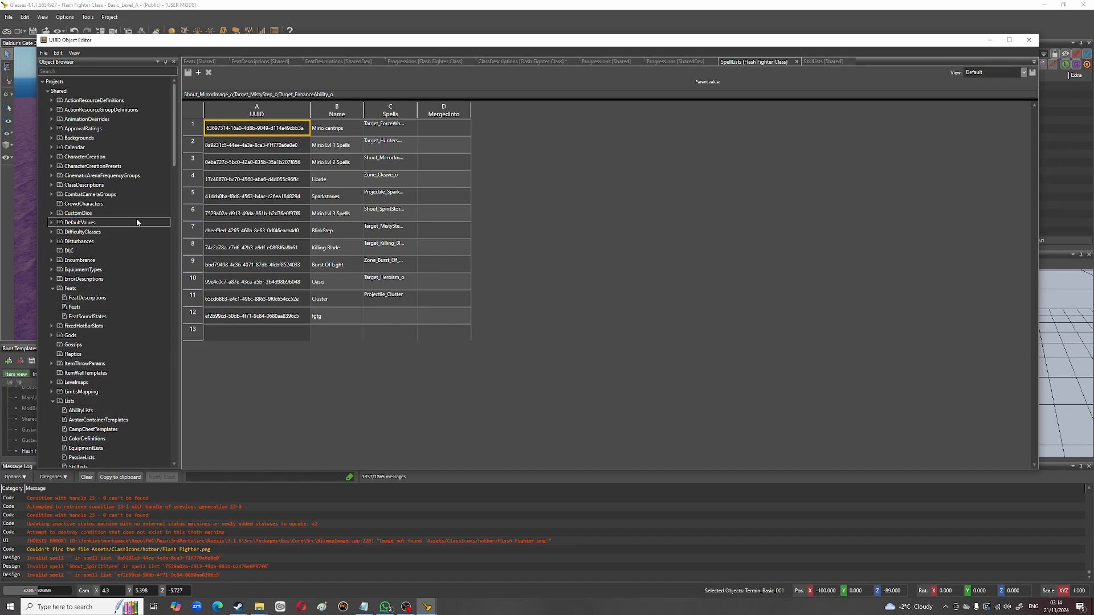
scroll(139, 218, down, 3)
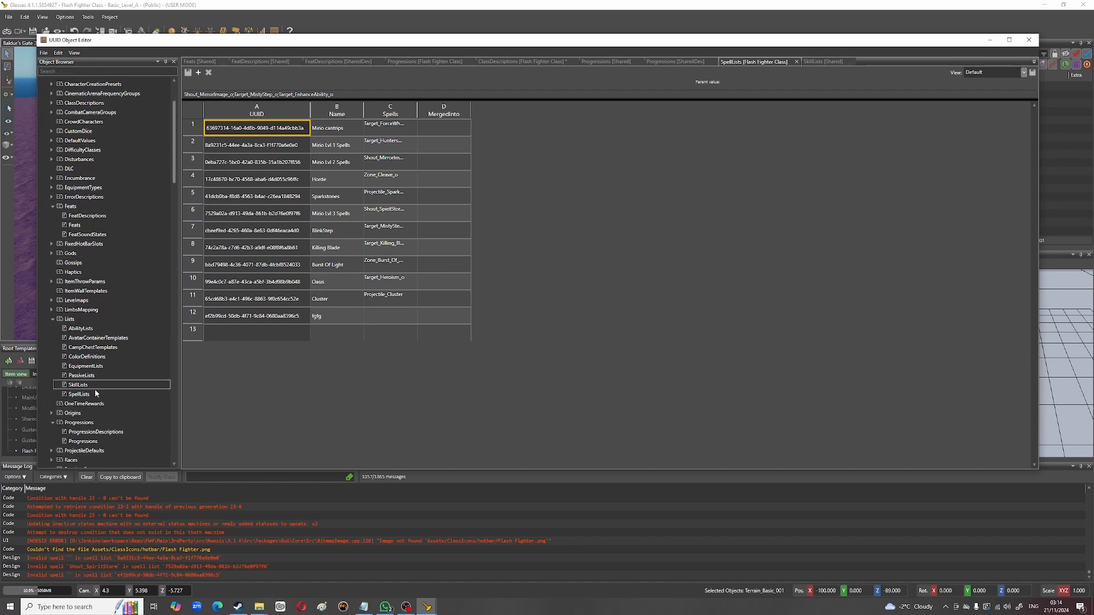
double_click(97, 442)
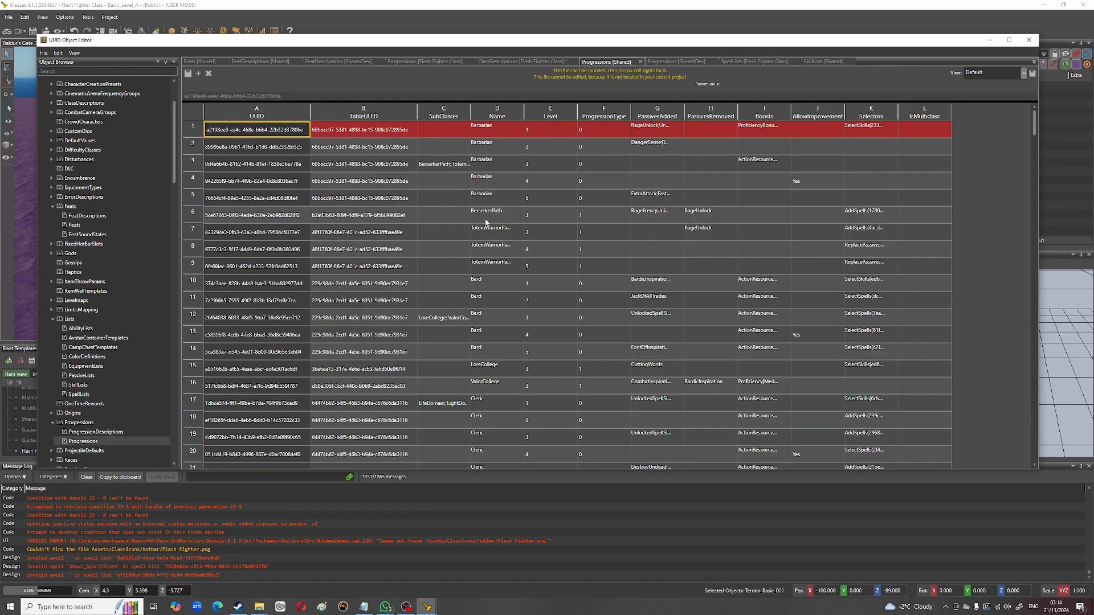
scroll(486, 222, down, 4)
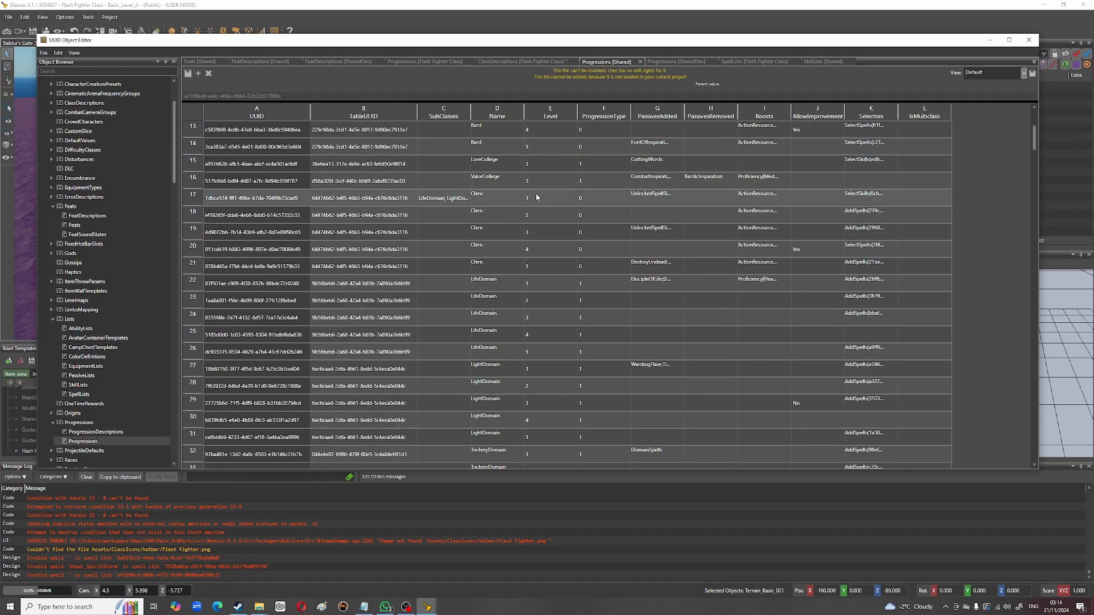
click(873, 195)
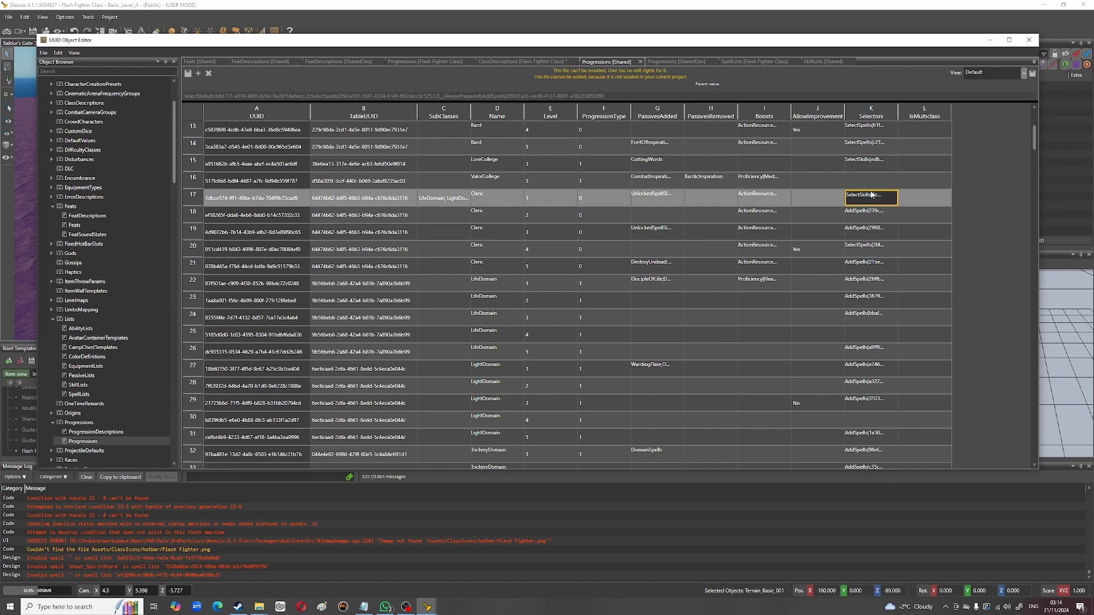
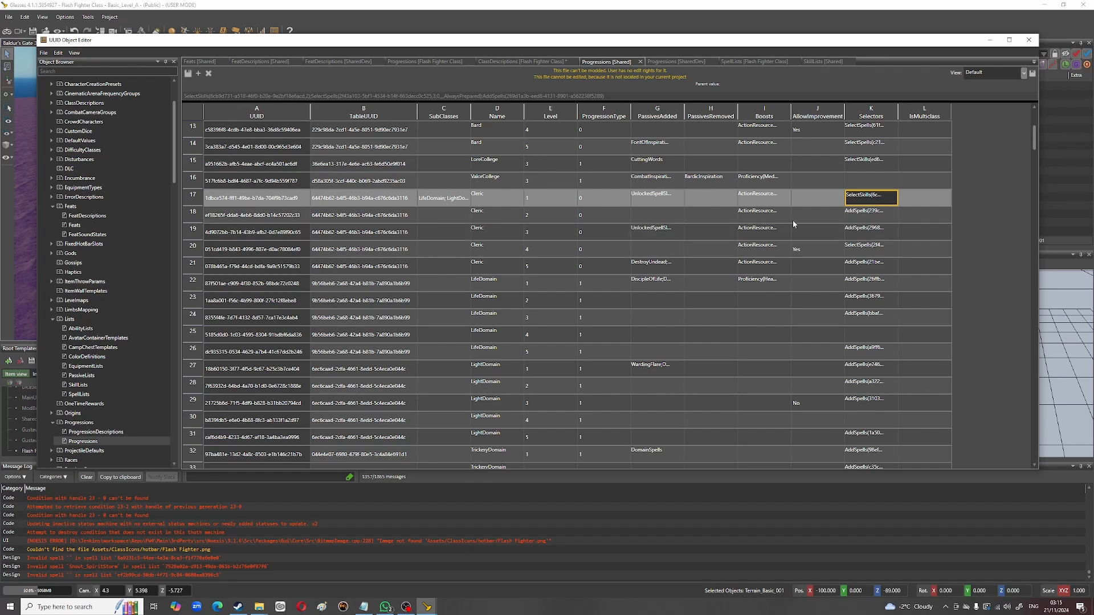
click(862, 215)
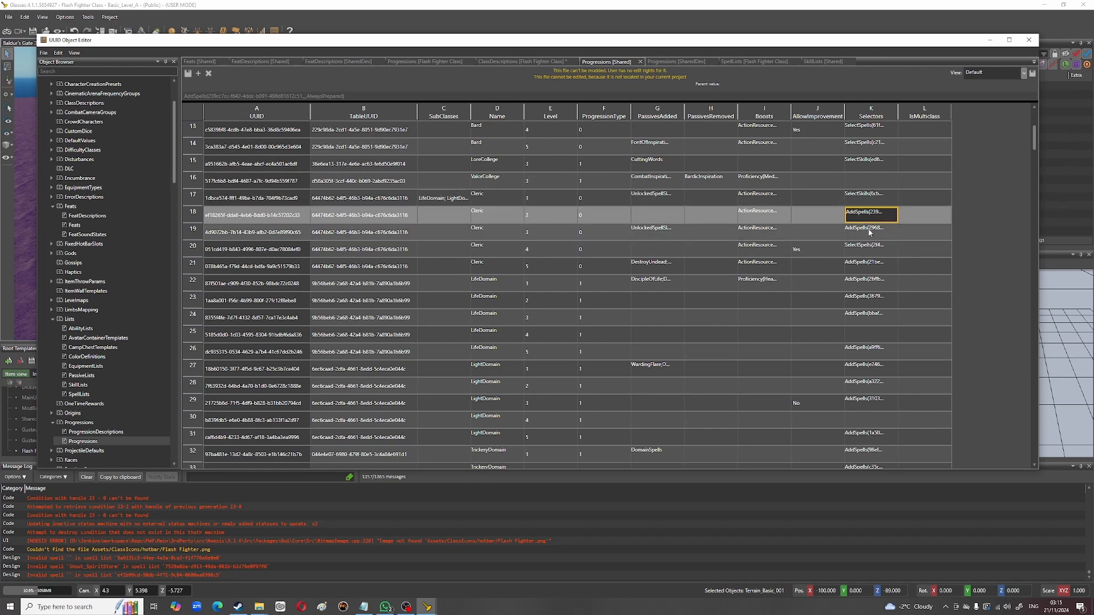
click(871, 234)
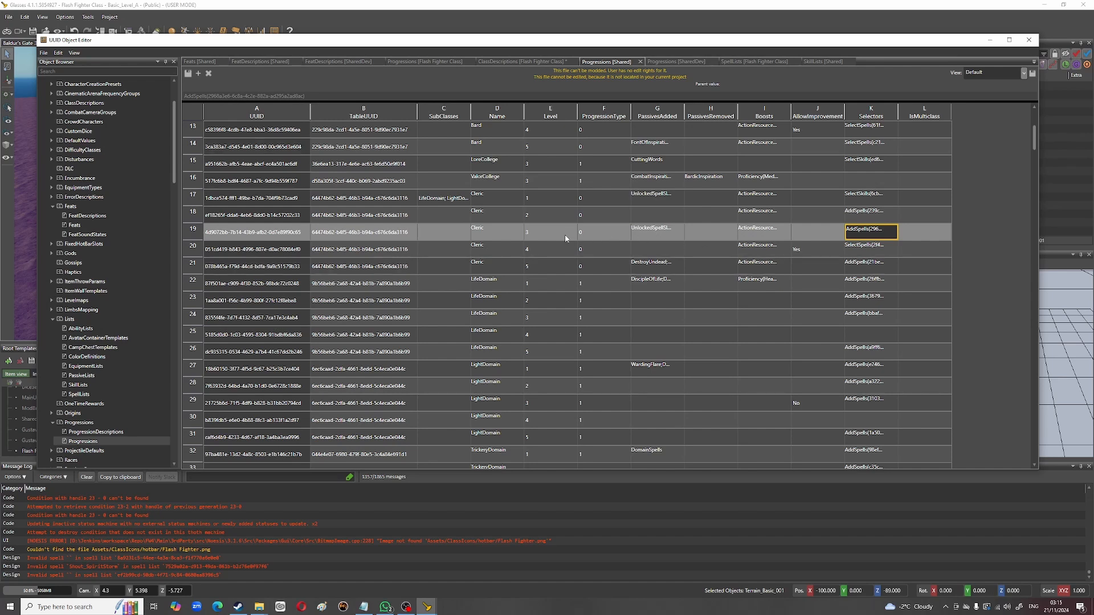
click(661, 235)
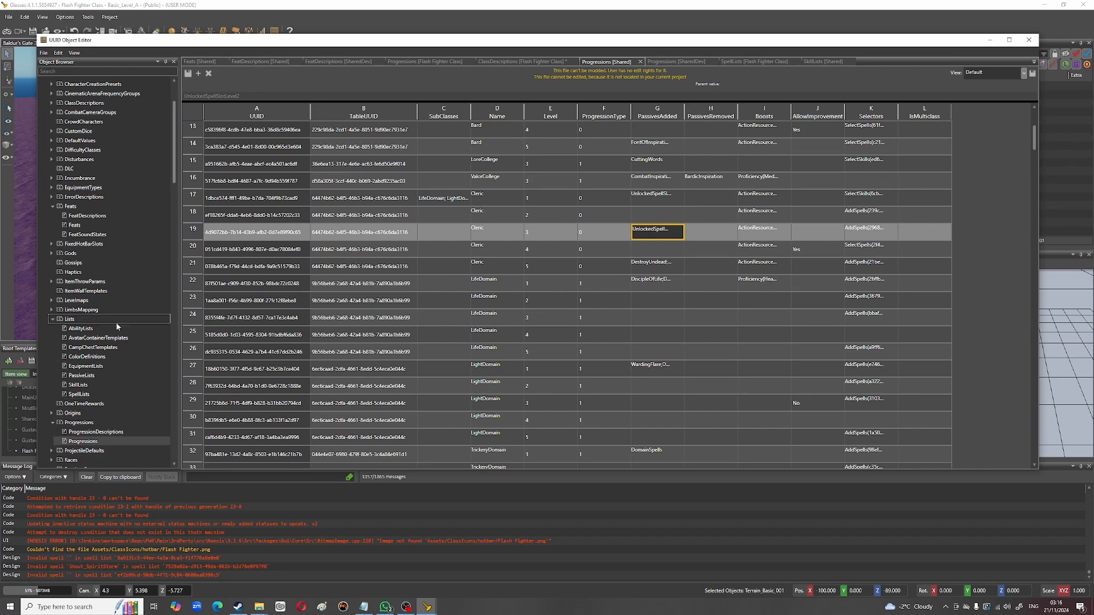
Step: Open the Shared project's ClassDescriptions table and check the HasGod value of the main Cleric row
scroll(119, 315, up, 3)
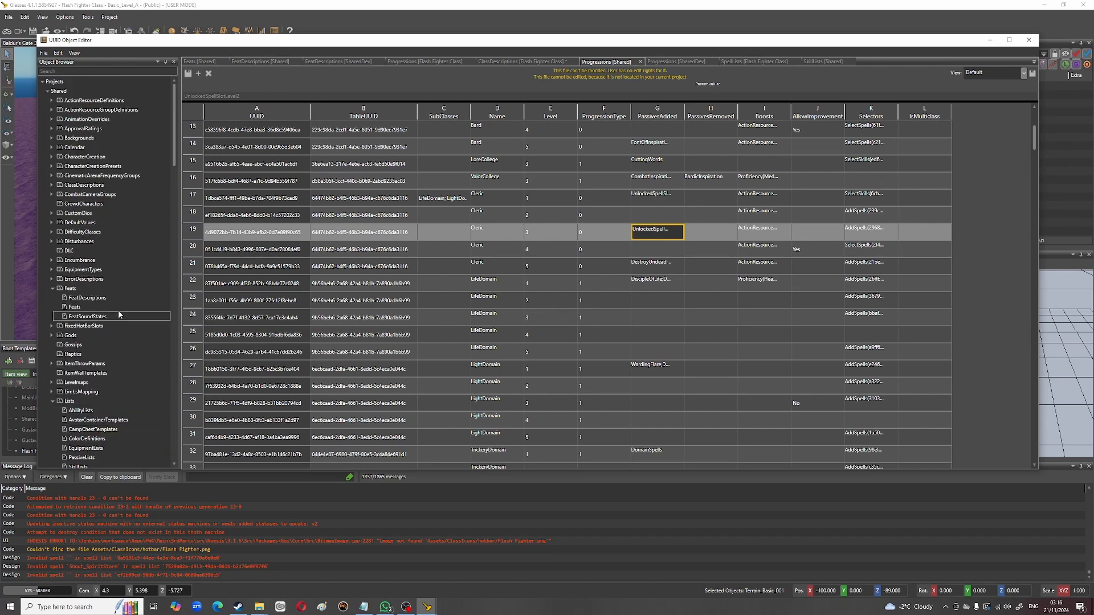
click(52, 185)
double_click(84, 126)
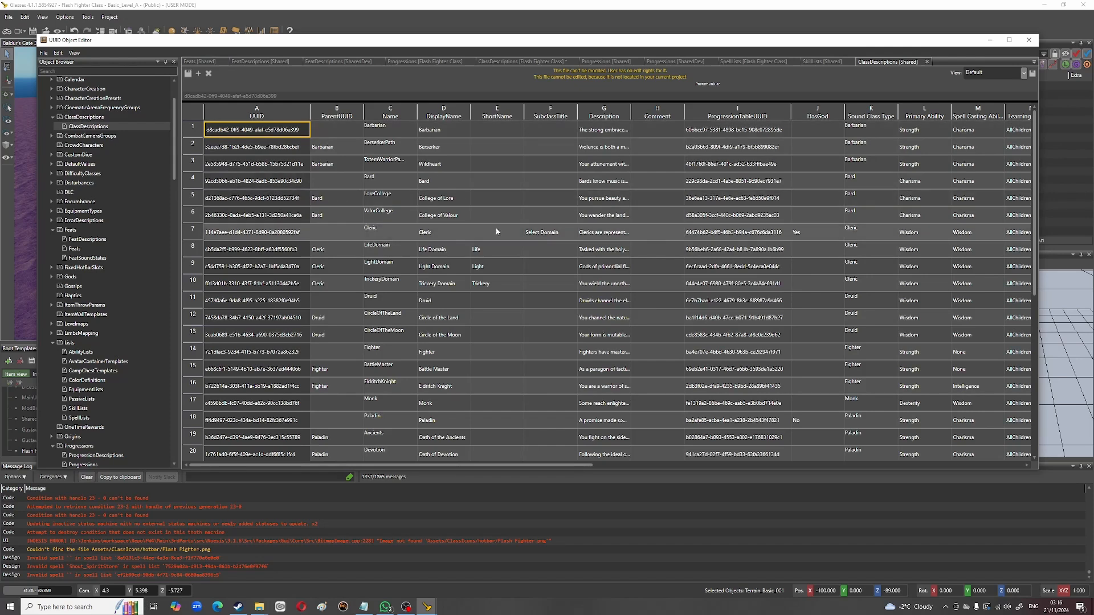
click(499, 232)
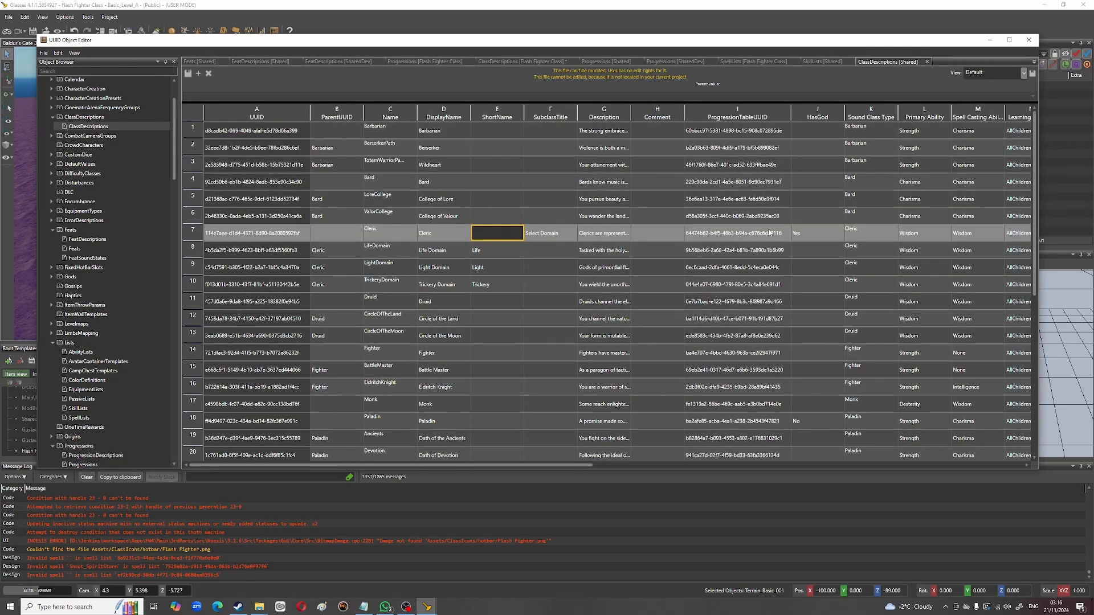
click(822, 236)
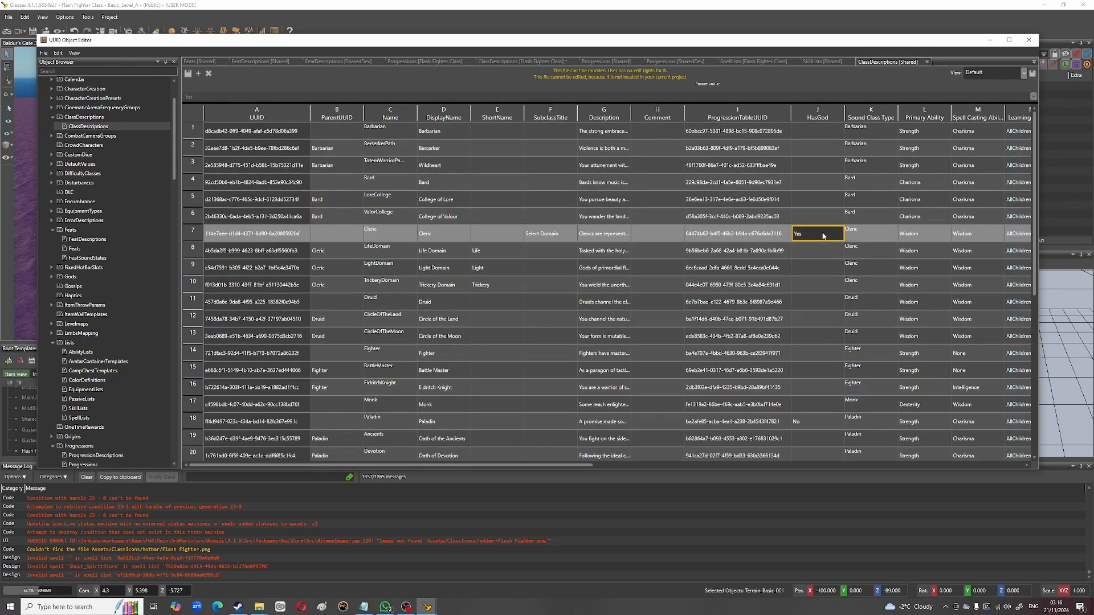
Step: Examine the main Cleric row's remaining class settings, including Must Prepare Spells and Spell Casting Ability
drag(503, 466, 631, 472)
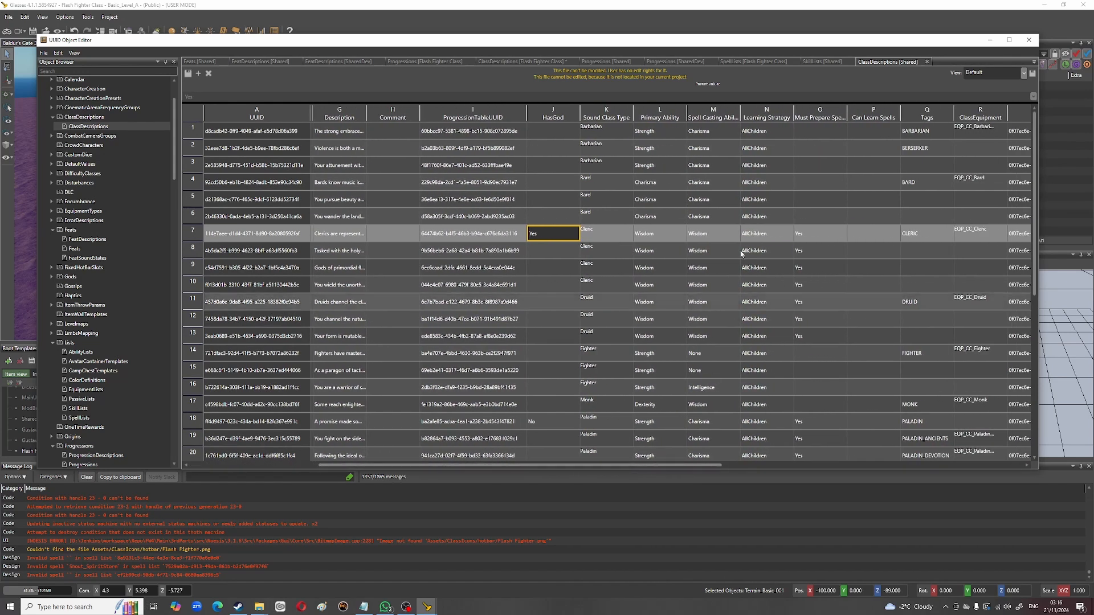
click(819, 237)
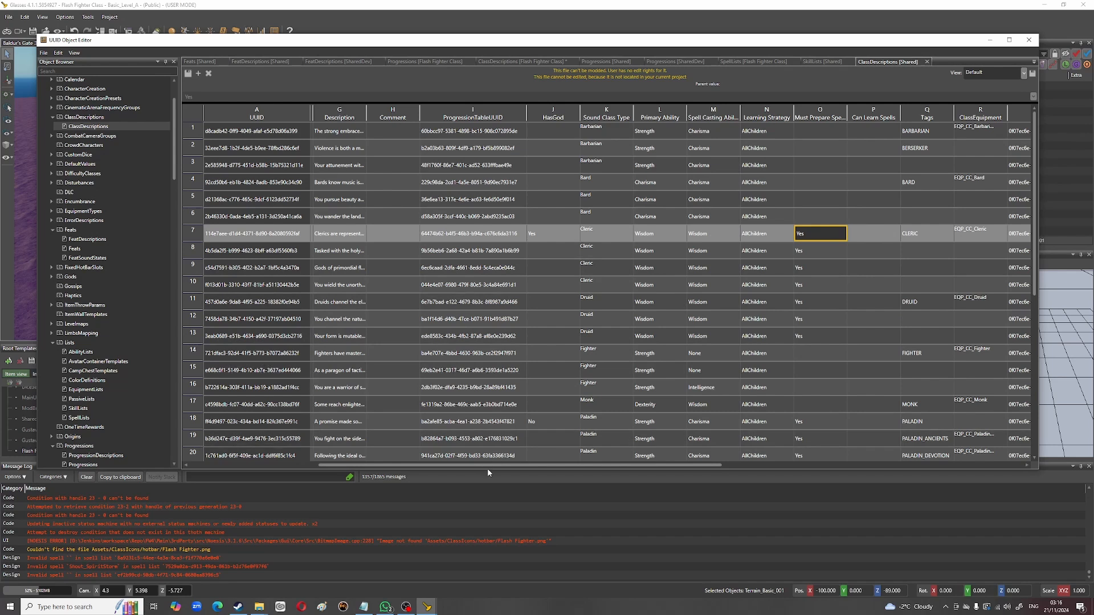
drag(524, 466, 835, 459)
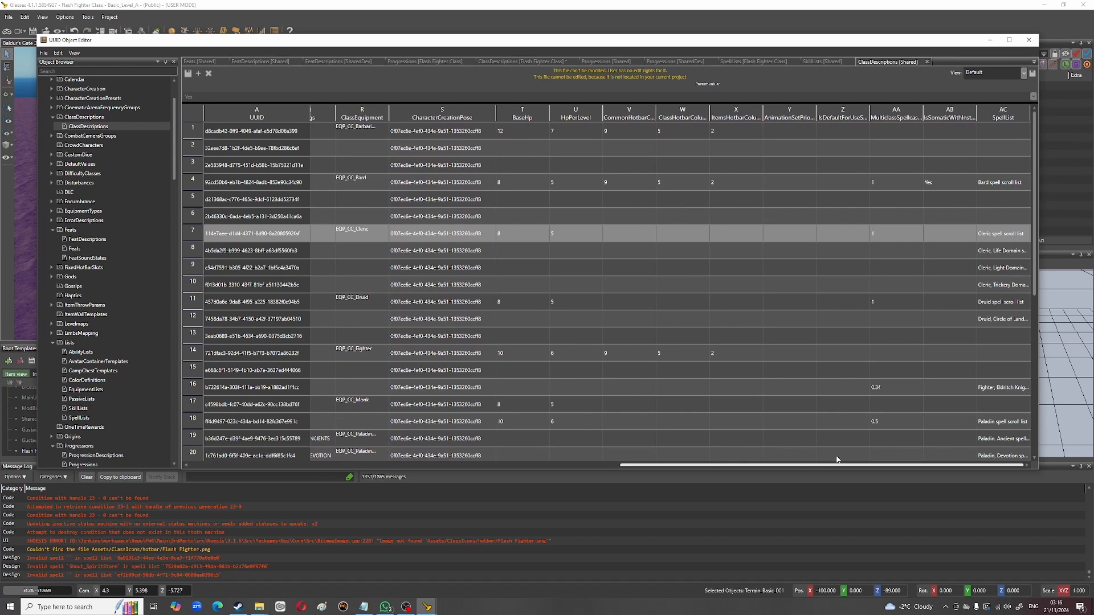
drag(811, 465, 629, 462)
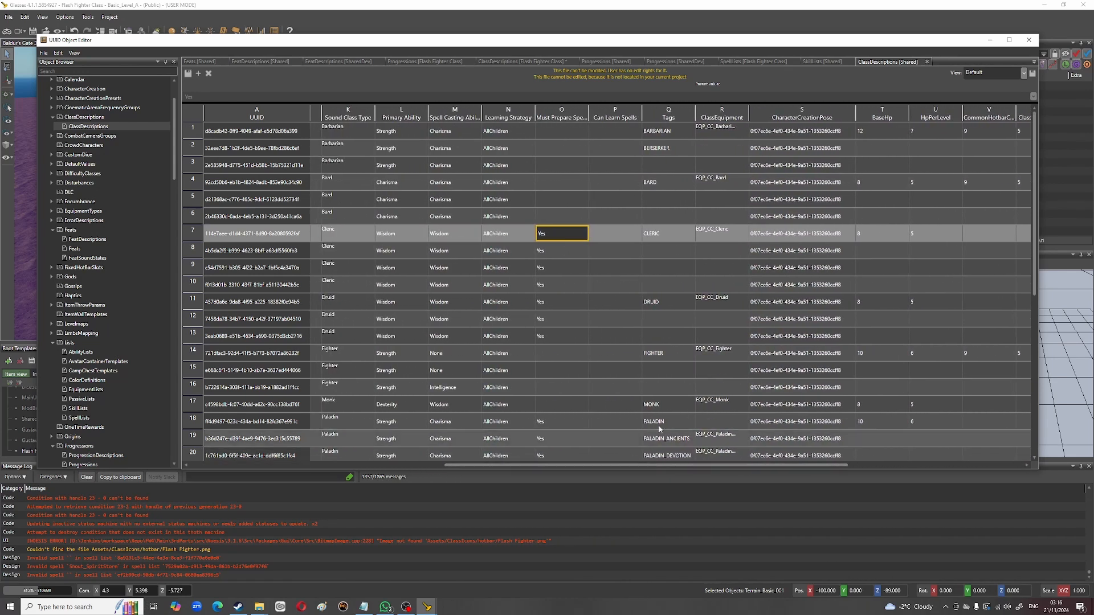
click(450, 238)
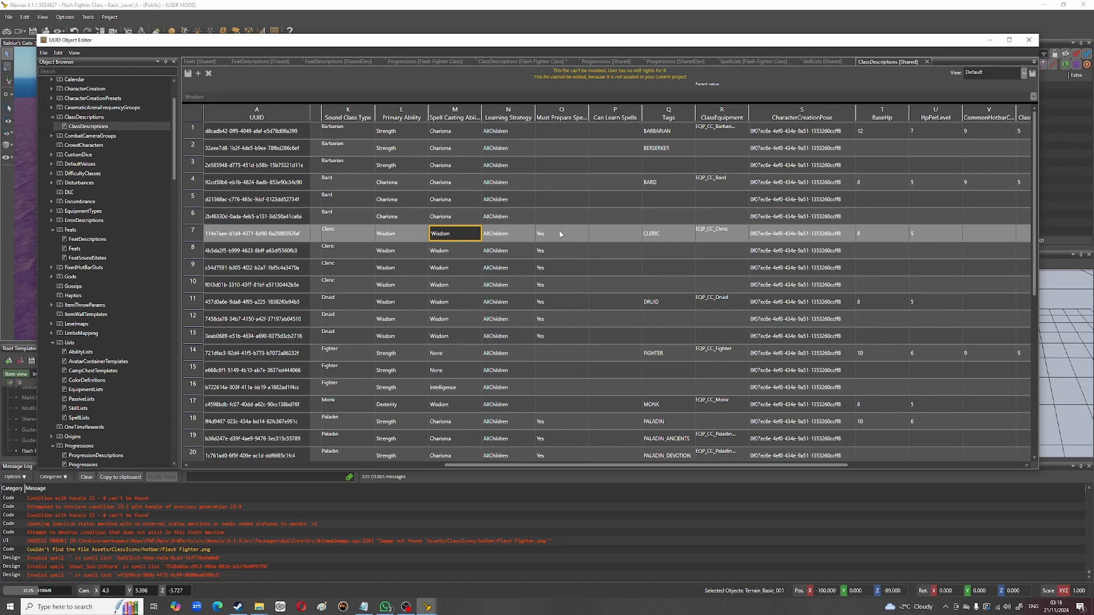
Step: Compare the Must Prepare Spells setting across the Bard, Sorcerer, Warlock and Wizard rows
click(559, 181)
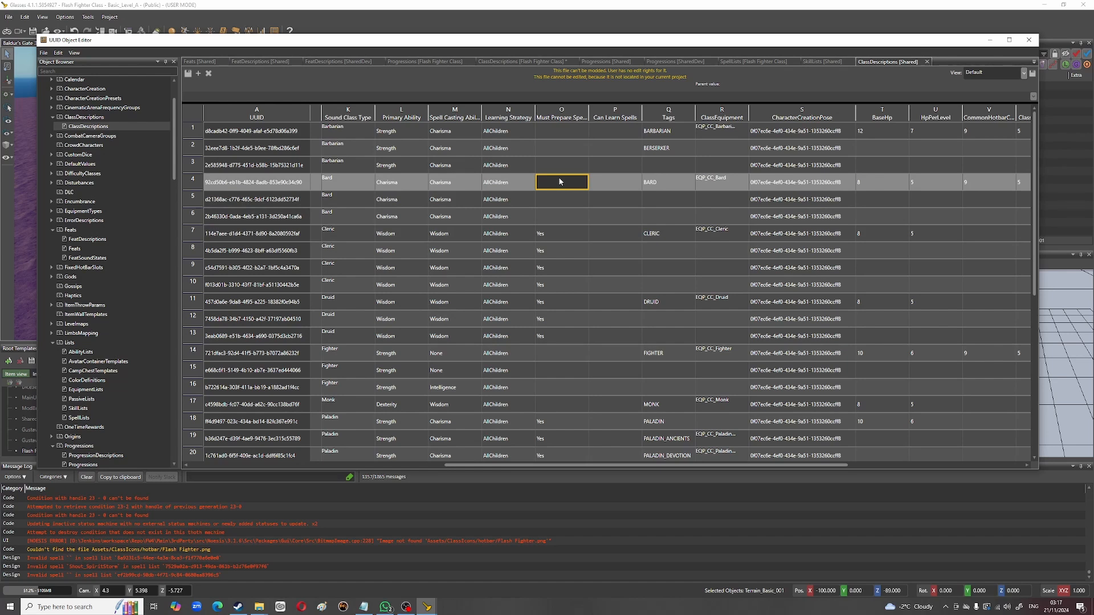
scroll(559, 181, down, 1)
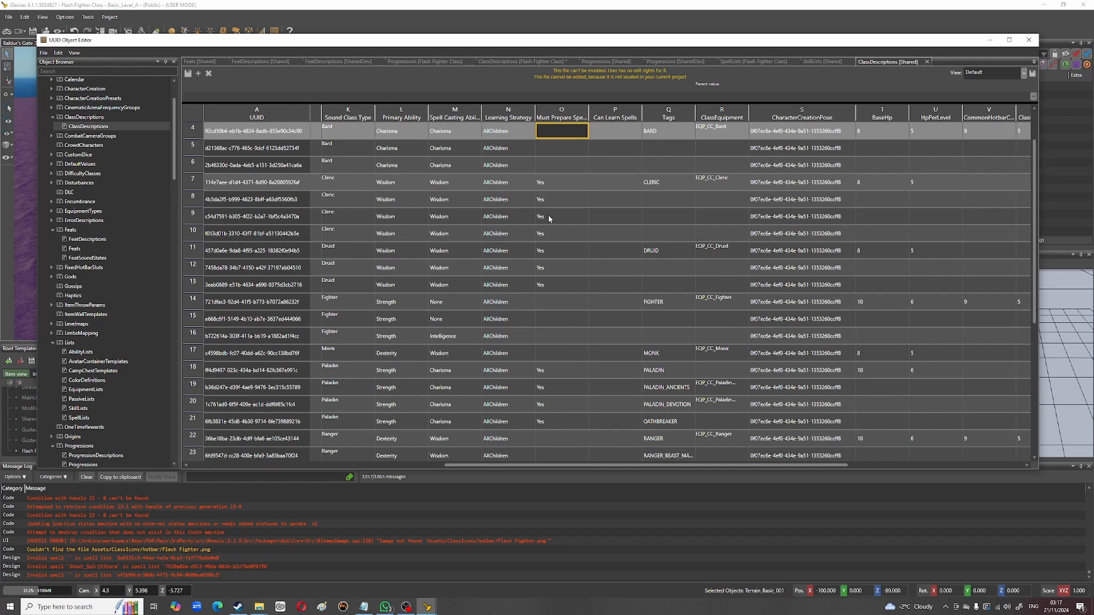
scroll(574, 321, down, 4)
scroll(573, 321, down, 1)
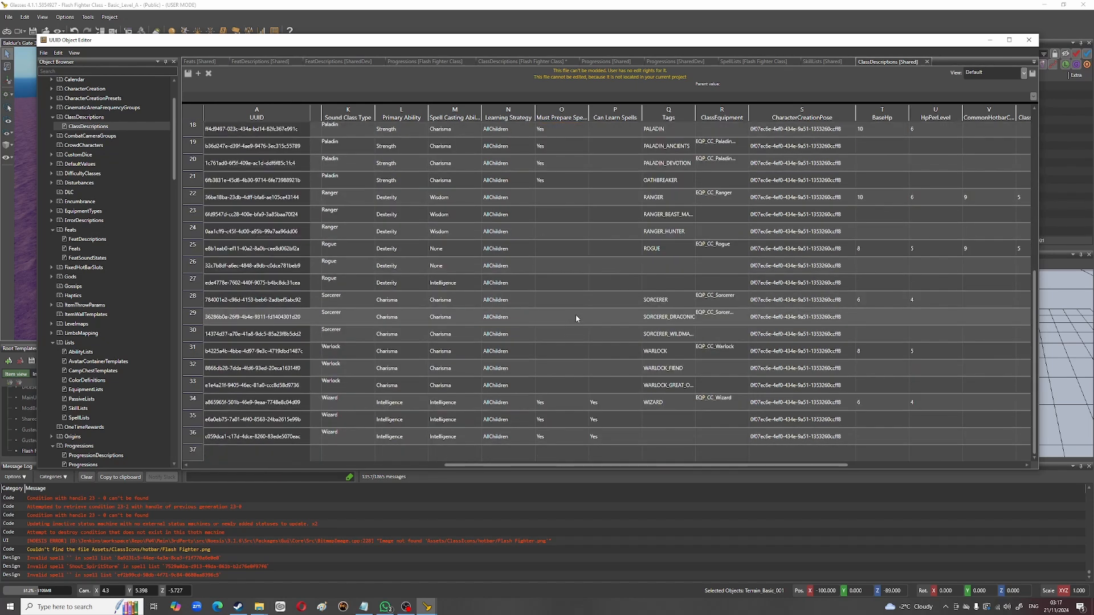
click(570, 297)
click(566, 352)
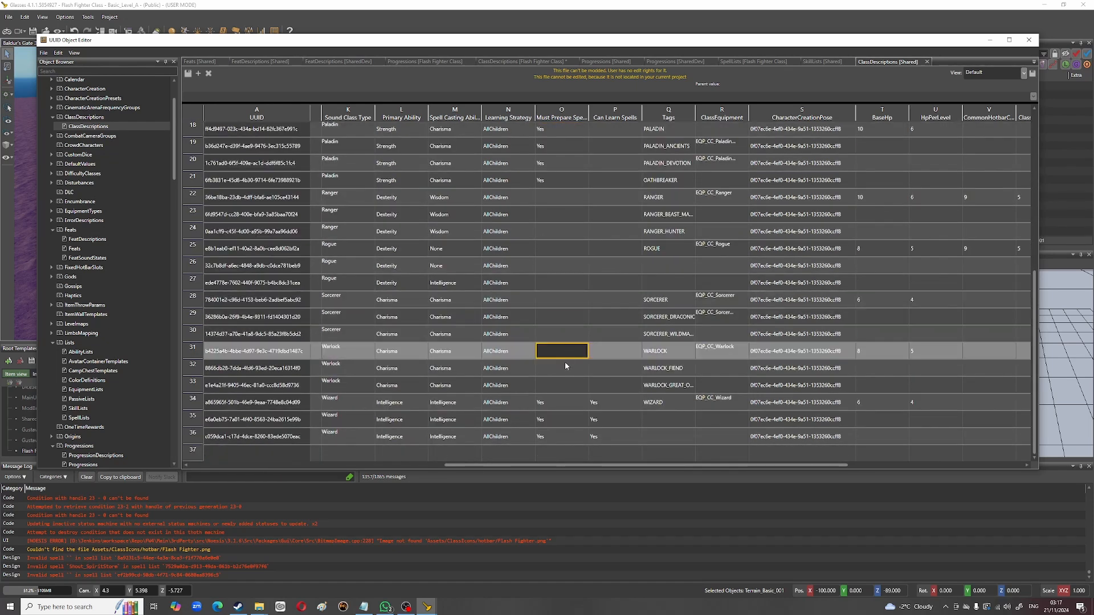
click(563, 369)
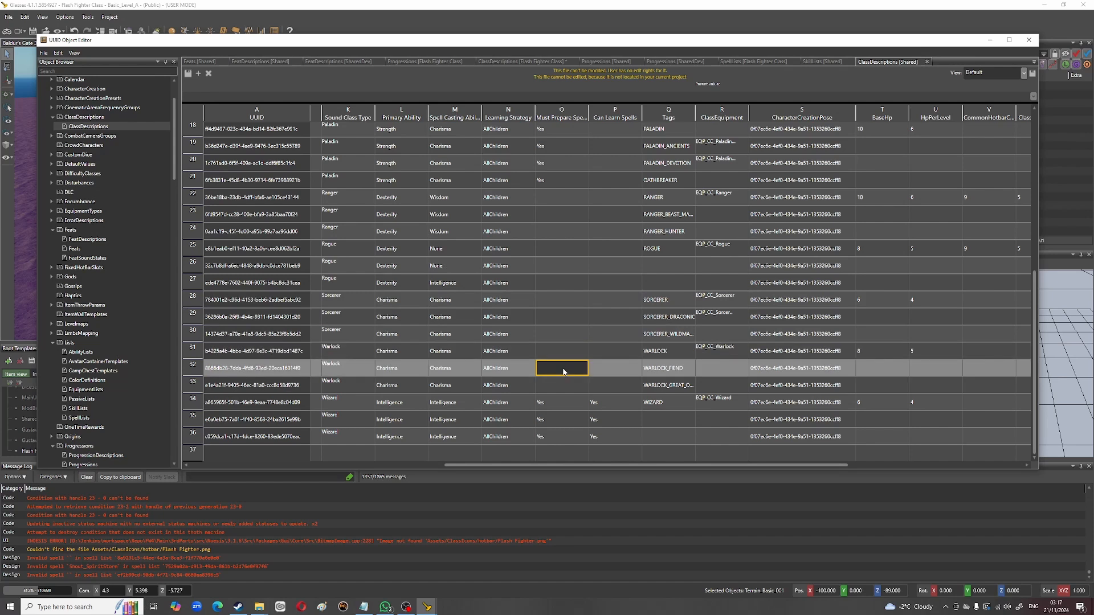
click(561, 402)
click(555, 433)
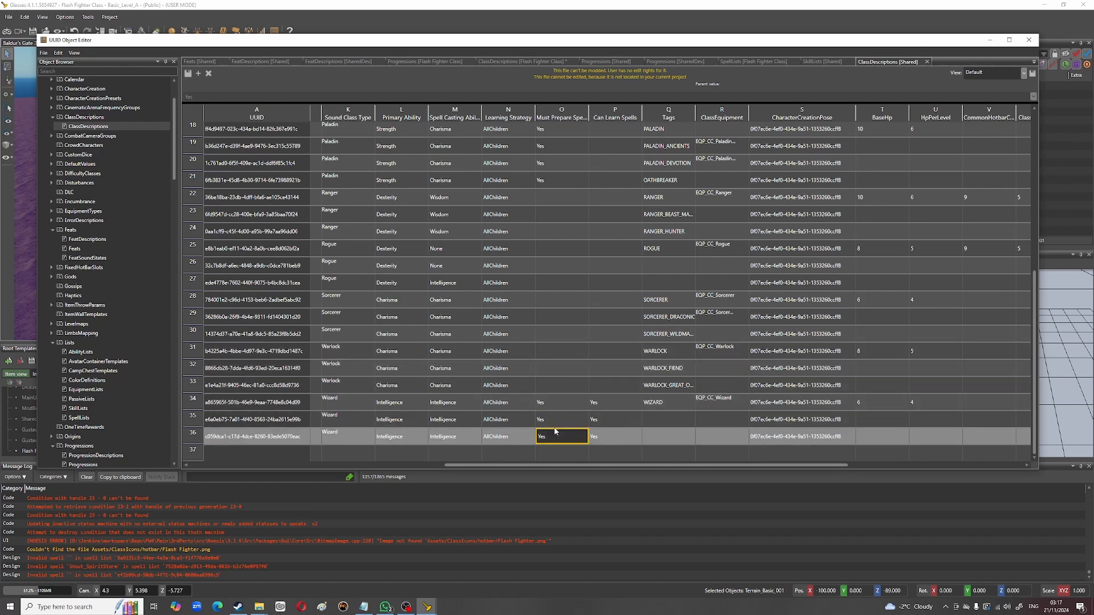
Step: Check the Can Learn Spells setting in the Wizard class and subclass rows
click(610, 425)
click(617, 407)
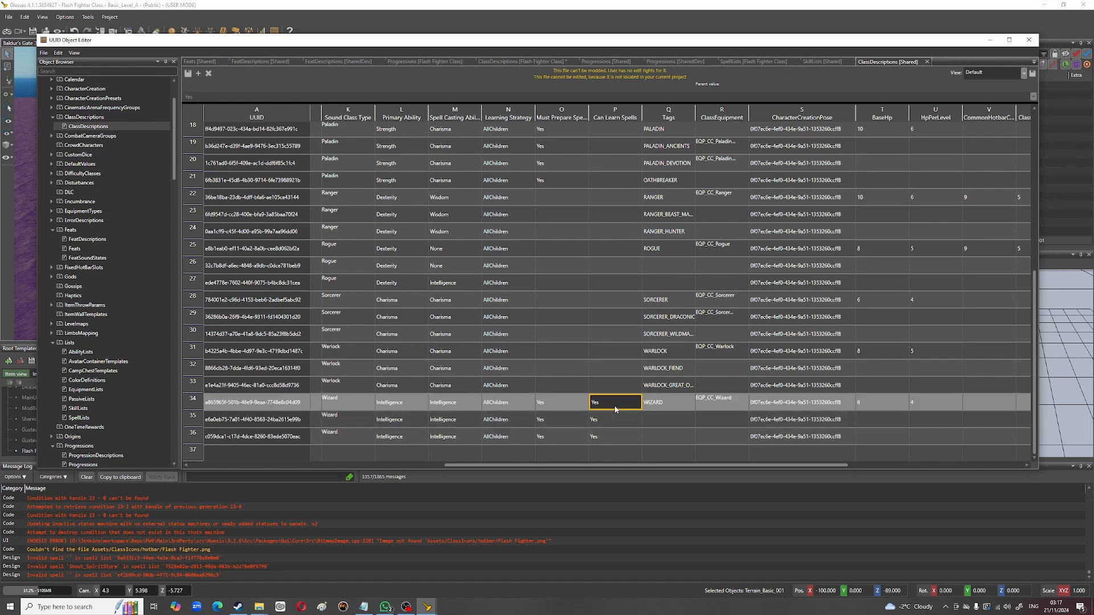
click(617, 433)
click(614, 404)
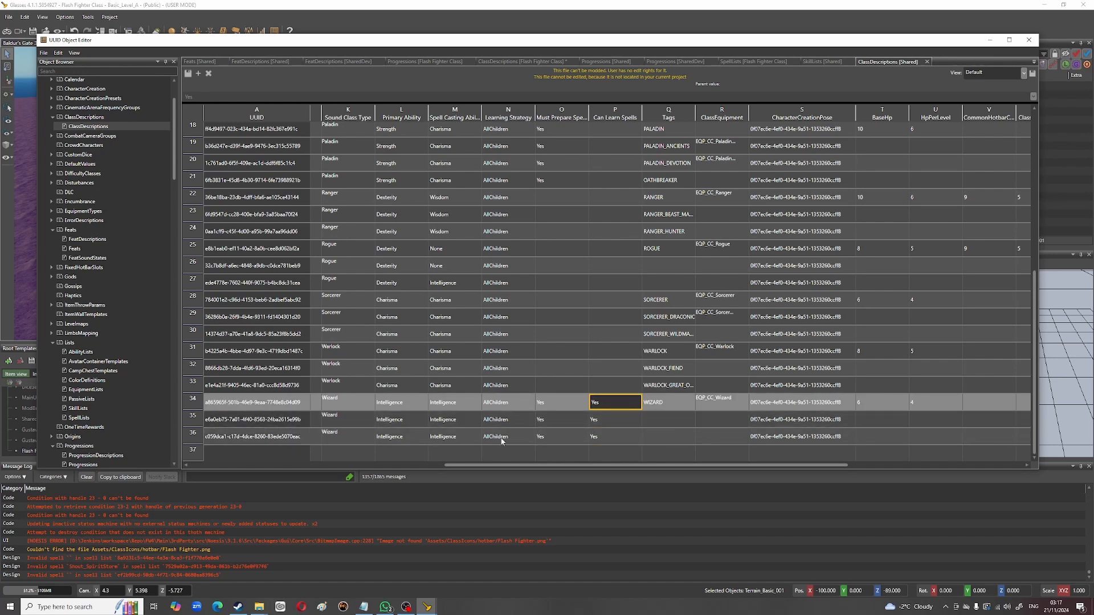
scroll(583, 318, up, 4)
scroll(584, 318, up, 2)
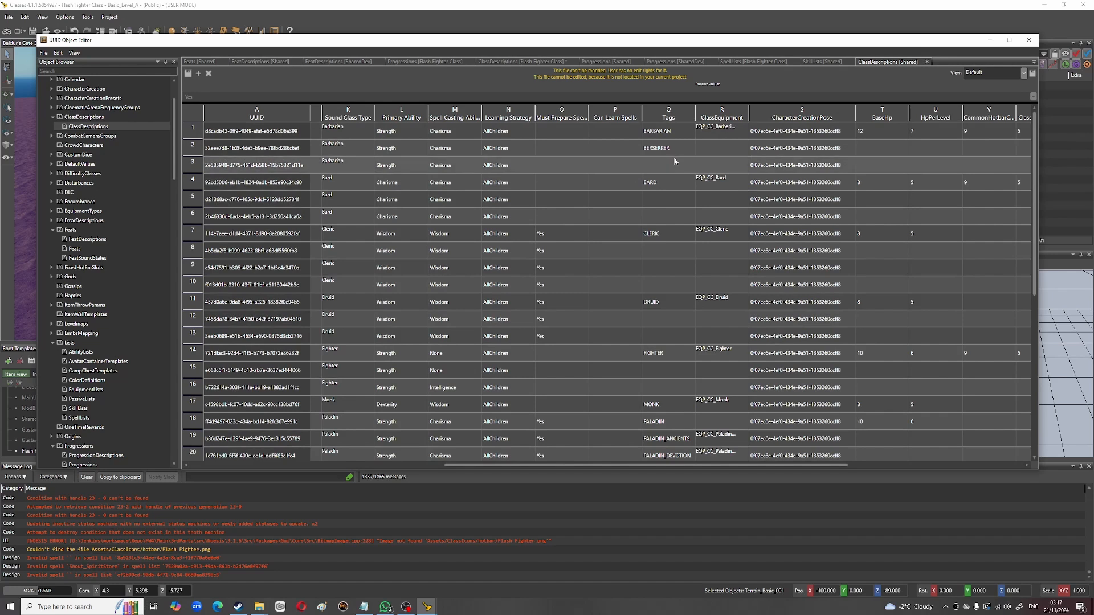
Step: Open the Flash Fighter Class project's Progressions table and check the level 1 row's Selectors, Boosts and PassivesAdded values
scroll(137, 365, down, 12)
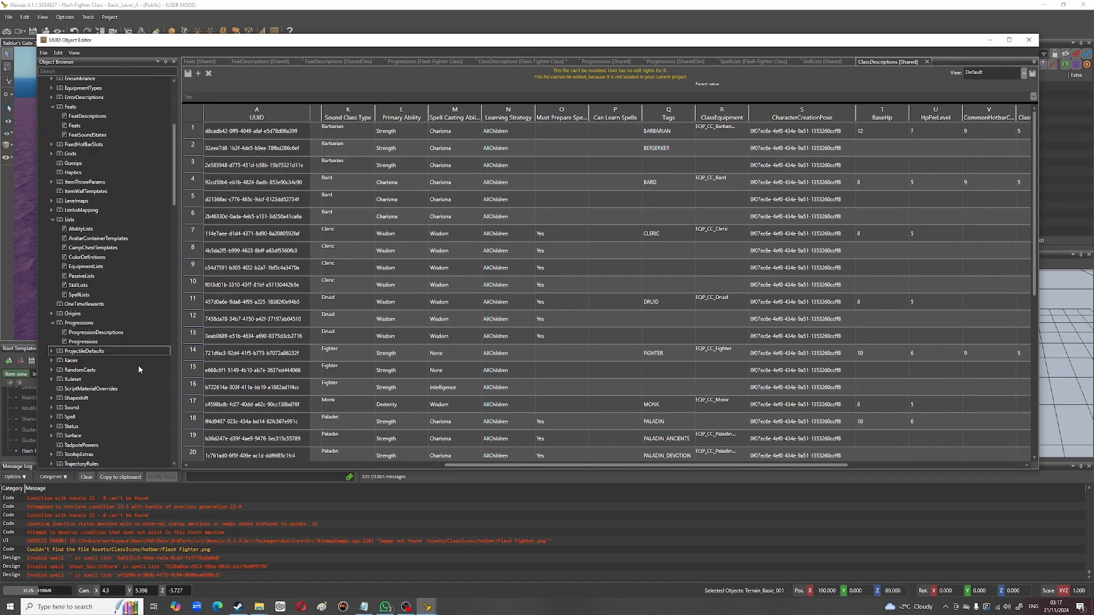
scroll(139, 340, down, 20)
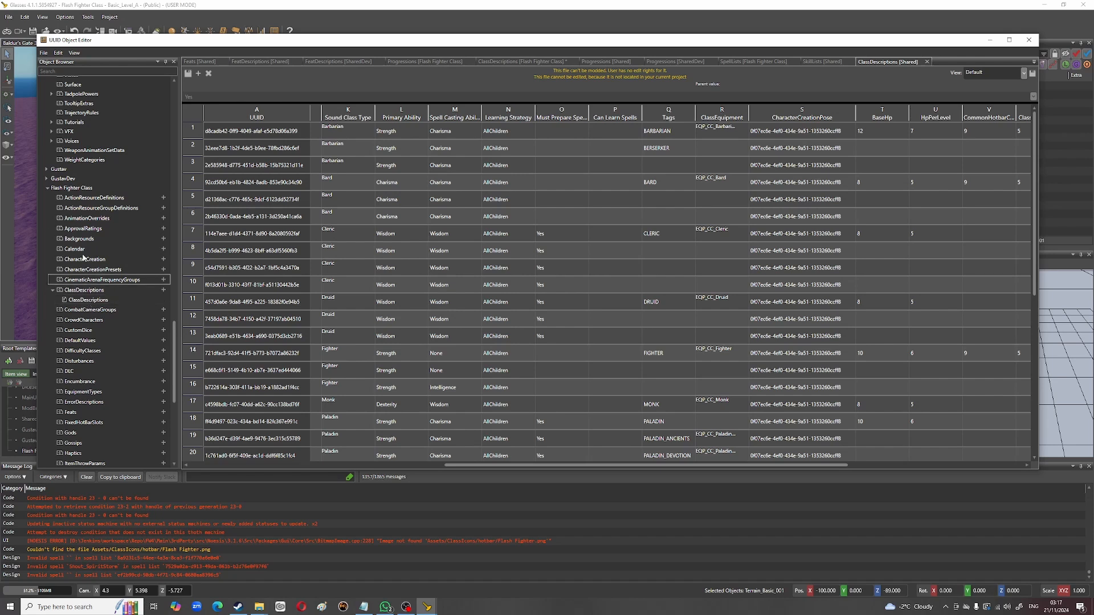
scroll(104, 302, down, 7)
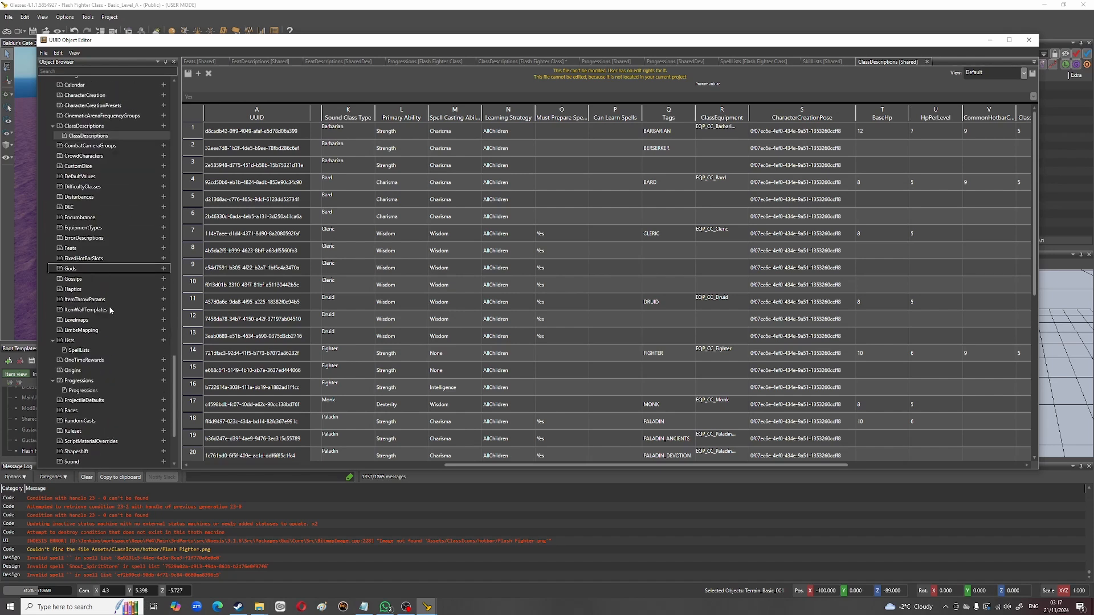
double_click(92, 328)
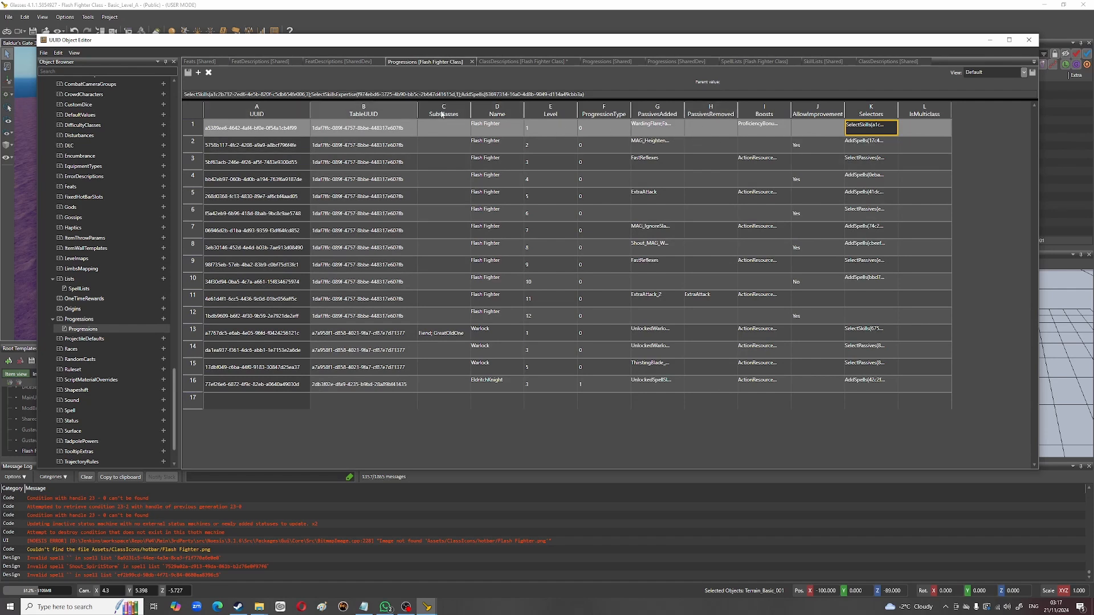
double_click(861, 133)
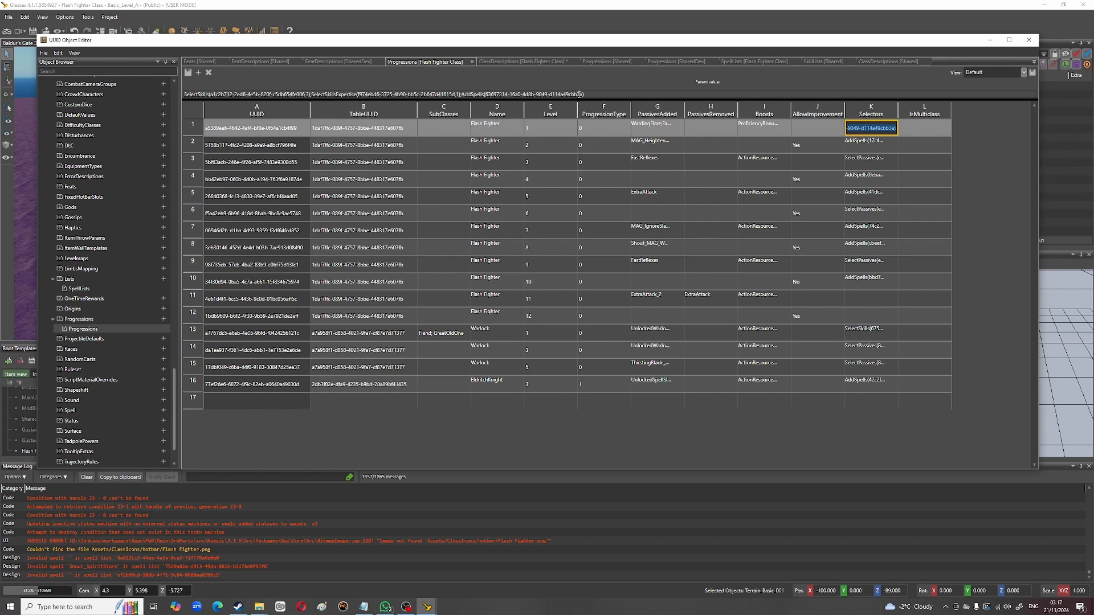
click(758, 130)
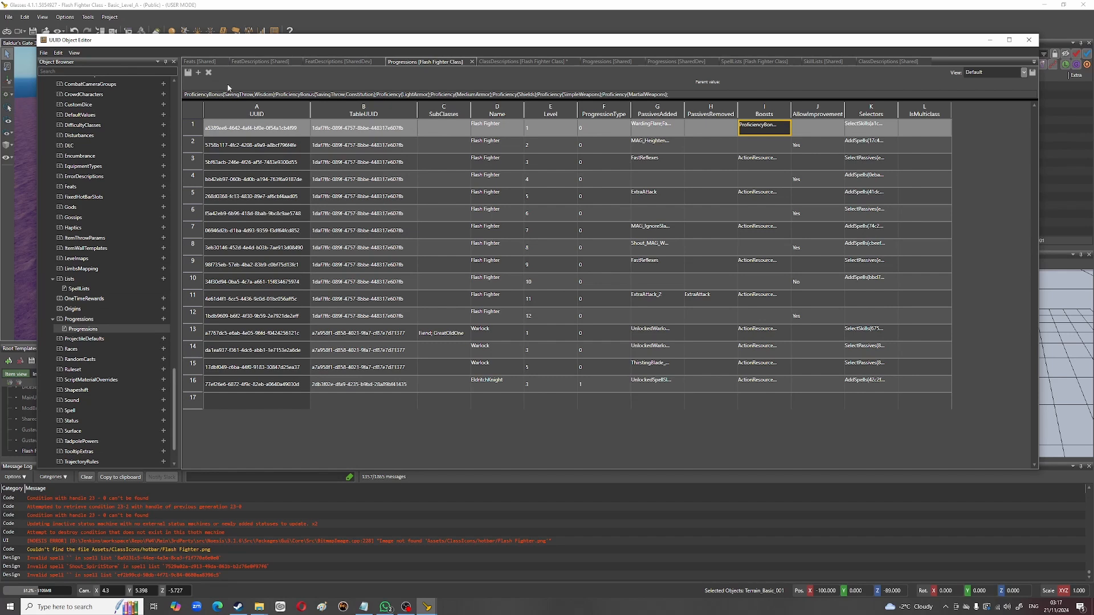
click(663, 133)
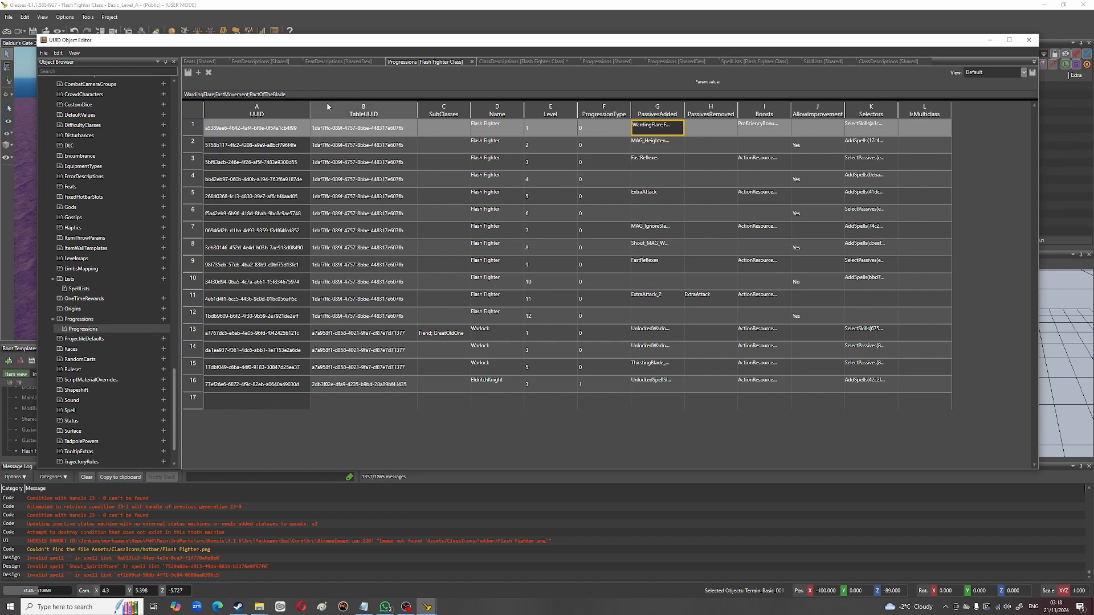
Step: Check the PassivesAdded value of the level 2 Flash Fighter row and the PassivesRemoved value of the level 11 row
click(705, 147)
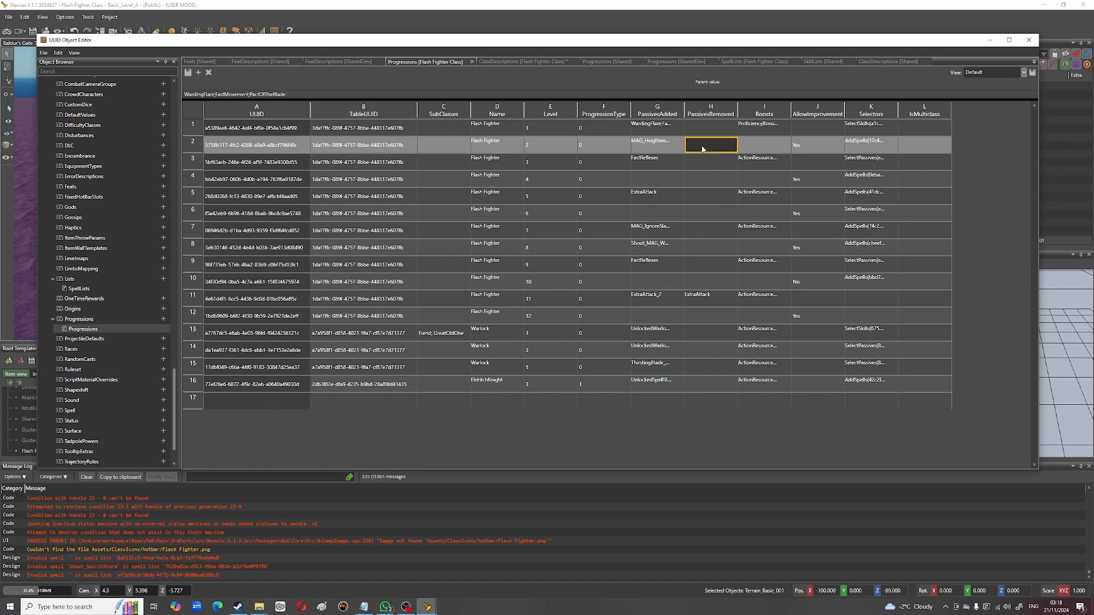
click(647, 147)
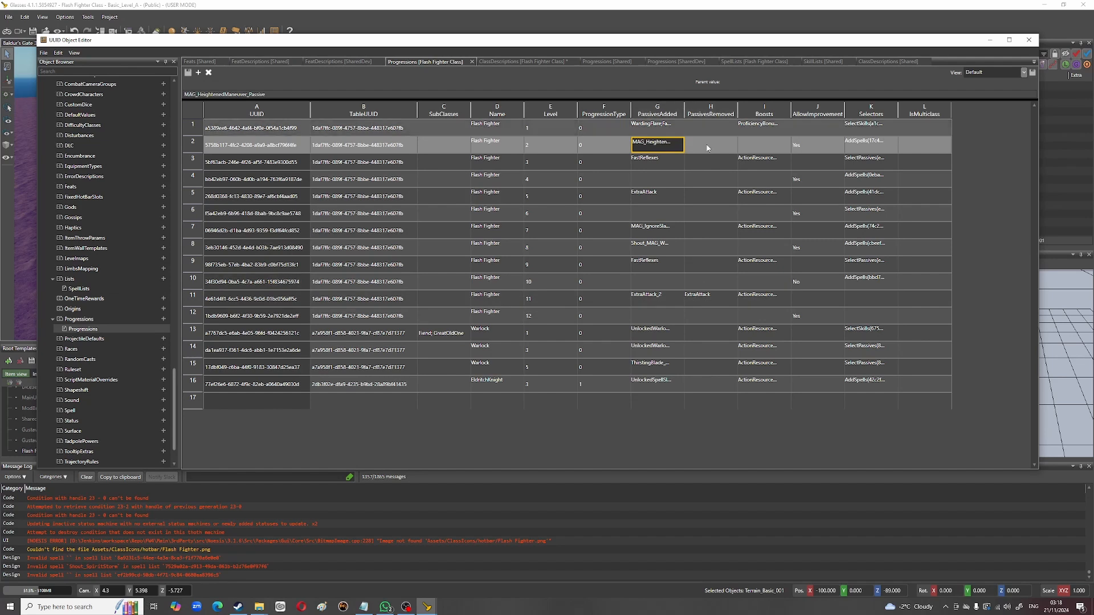
click(705, 285)
click(702, 302)
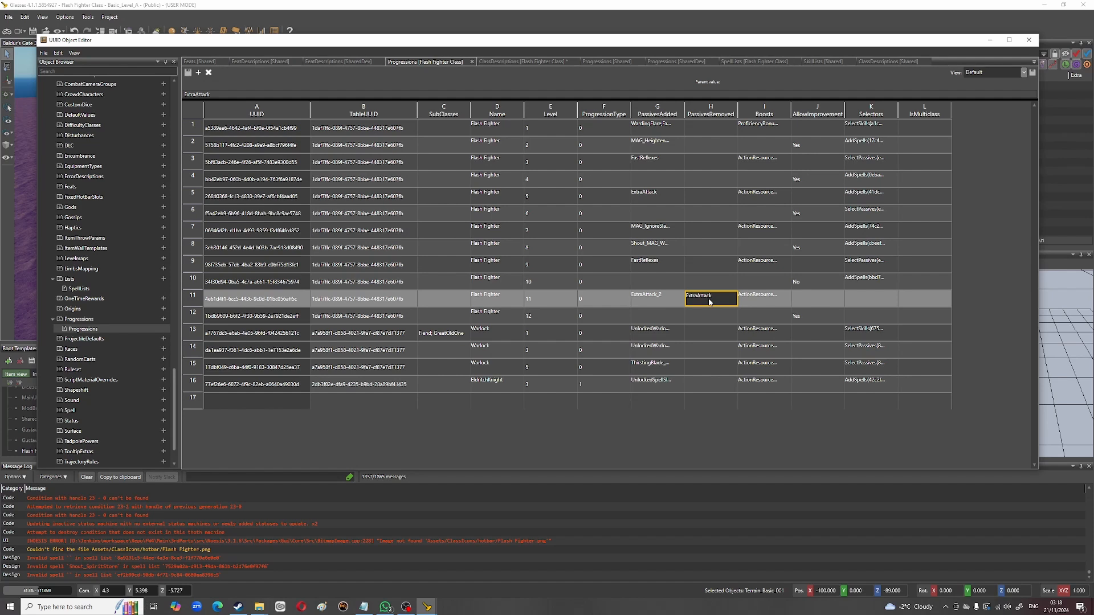
Step: Examine the level 1 Warlock row's PassivesAdded and Boosts values and the level 5 Warlock row's Boosts
click(661, 331)
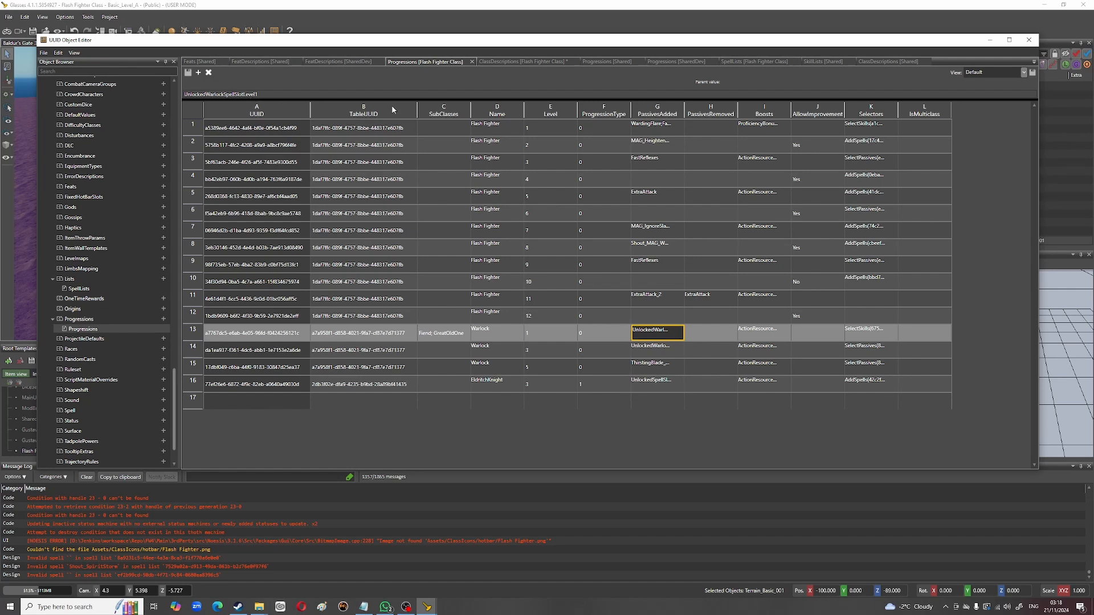
click(754, 334)
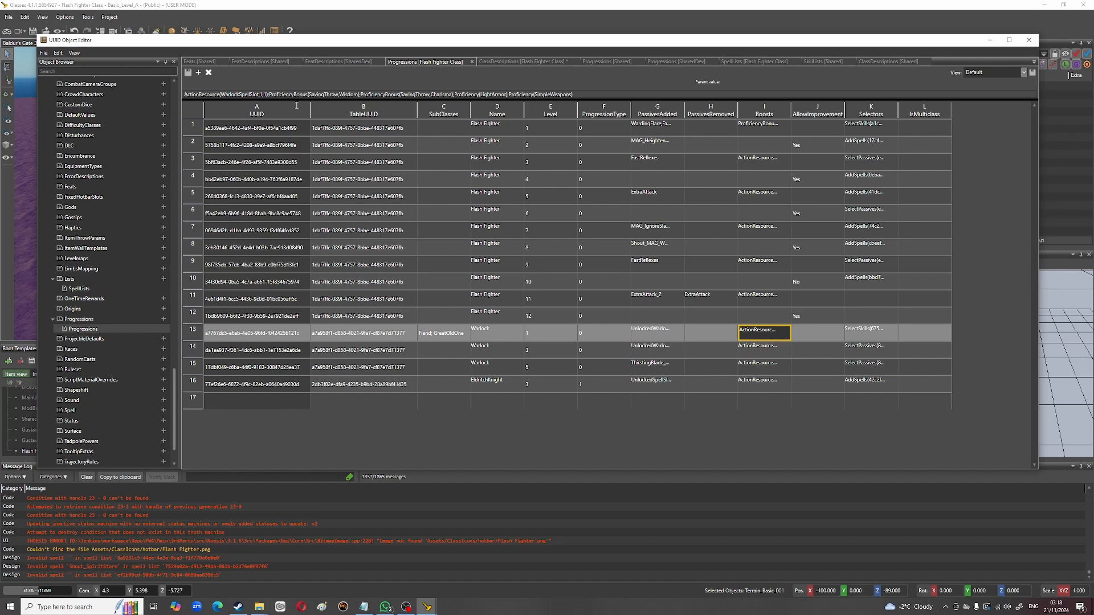
click(773, 368)
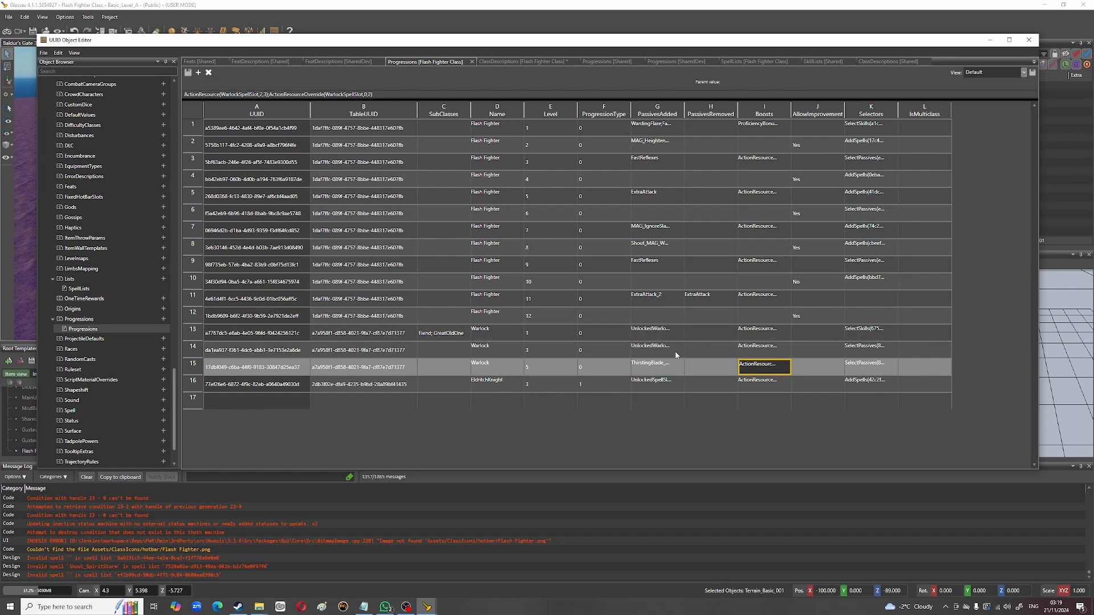
Step: Recheck the level 2 Flash Fighter row's PassivesAdded value and look through the Shared project's object categories for passive definitions
click(655, 145)
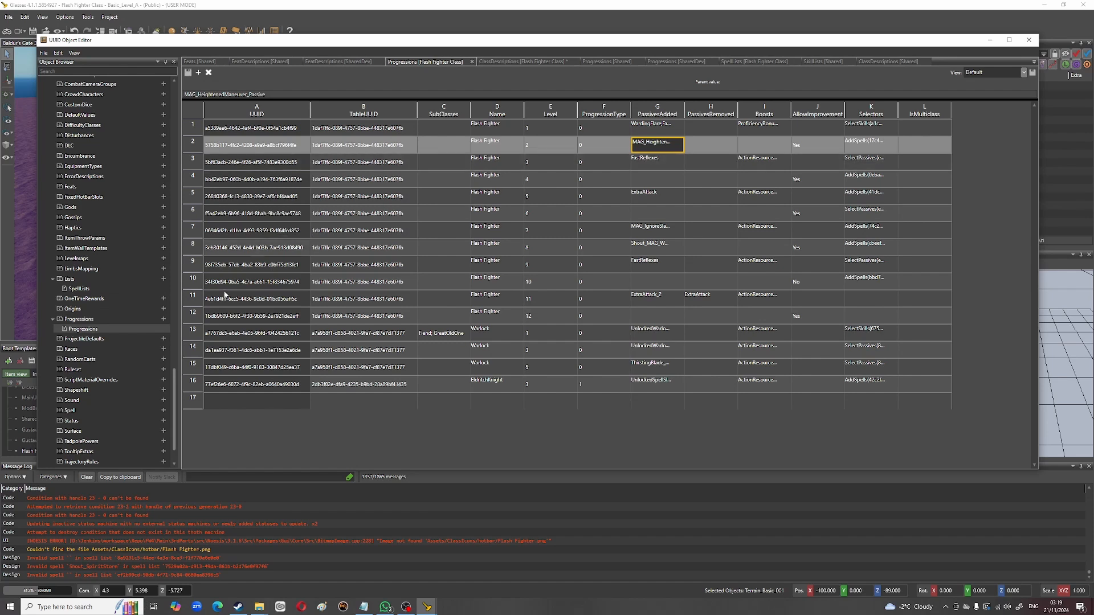
scroll(151, 292, up, 5)
scroll(150, 292, up, 7)
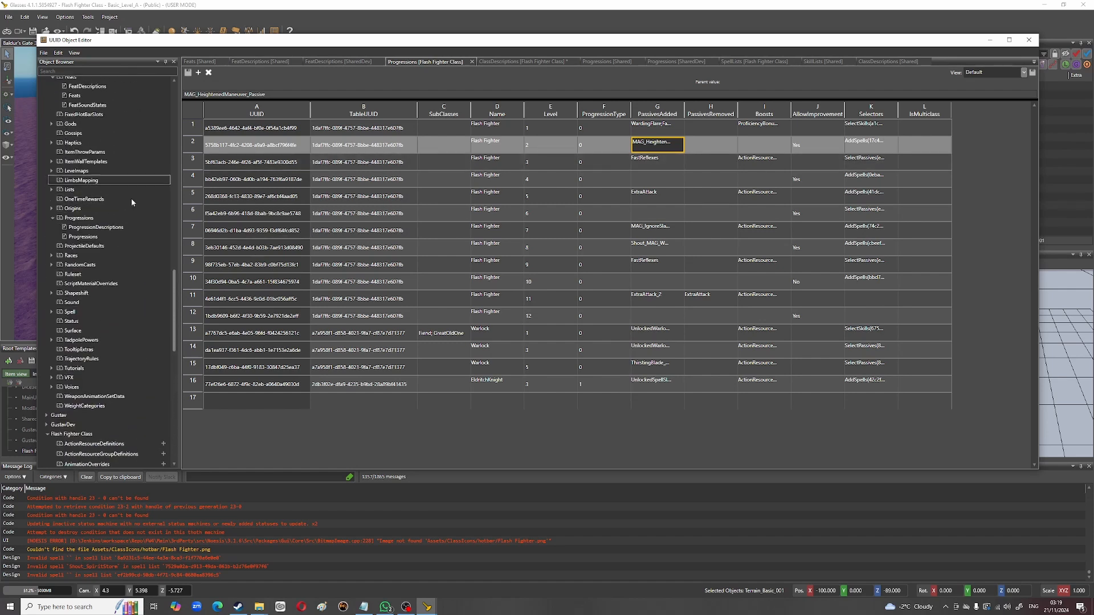
drag(173, 311, 175, 167)
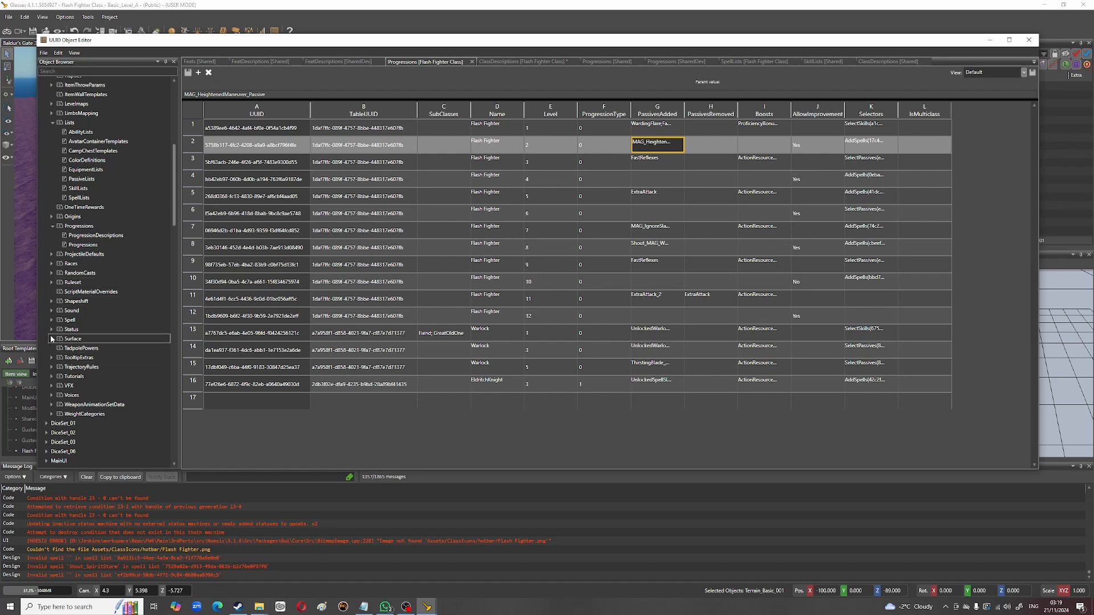
scroll(52, 339, up, 6)
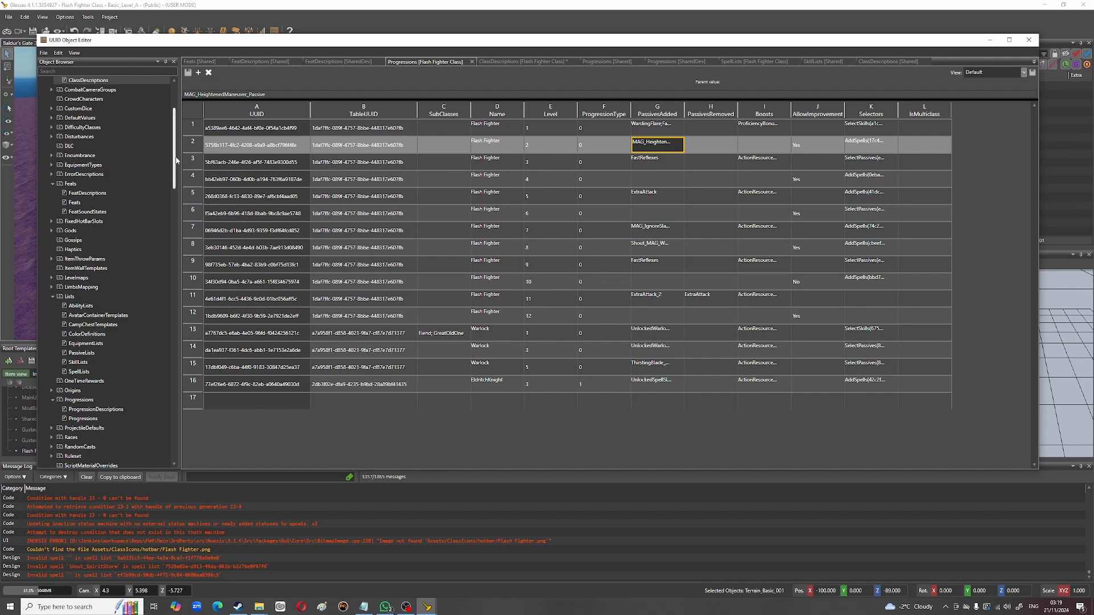
scroll(174, 143, up, 4)
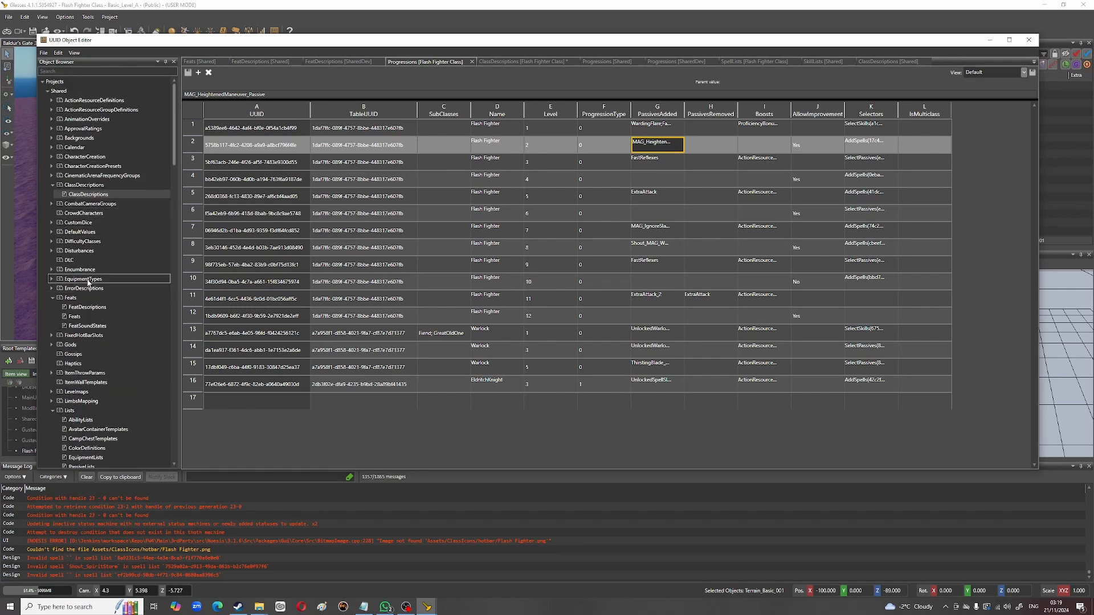
scroll(94, 333, down, 3)
scroll(84, 342, down, 2)
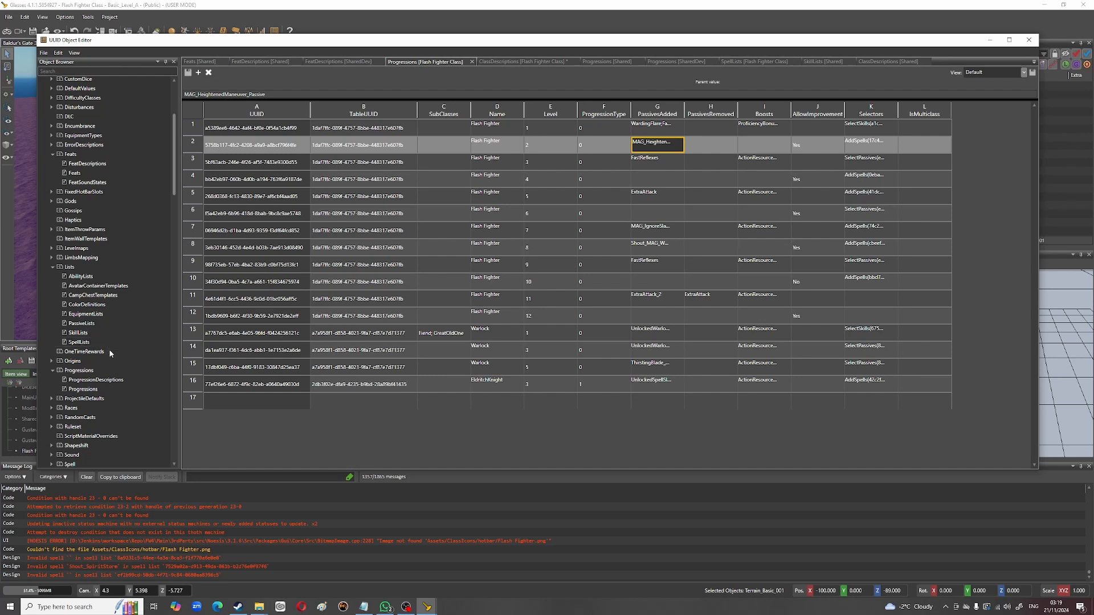
scroll(120, 386, down, 2)
scroll(118, 388, down, 3)
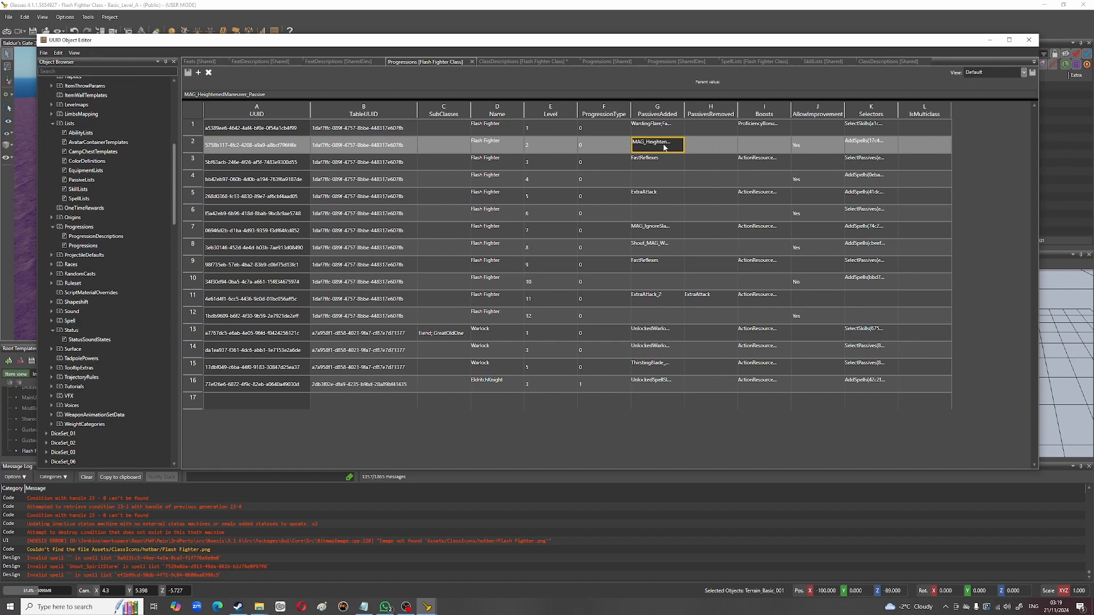
Step: Minimize the UUID Object Editor and open the Flash Fighter Class project's Passive table in the Stats Editor
click(991, 40)
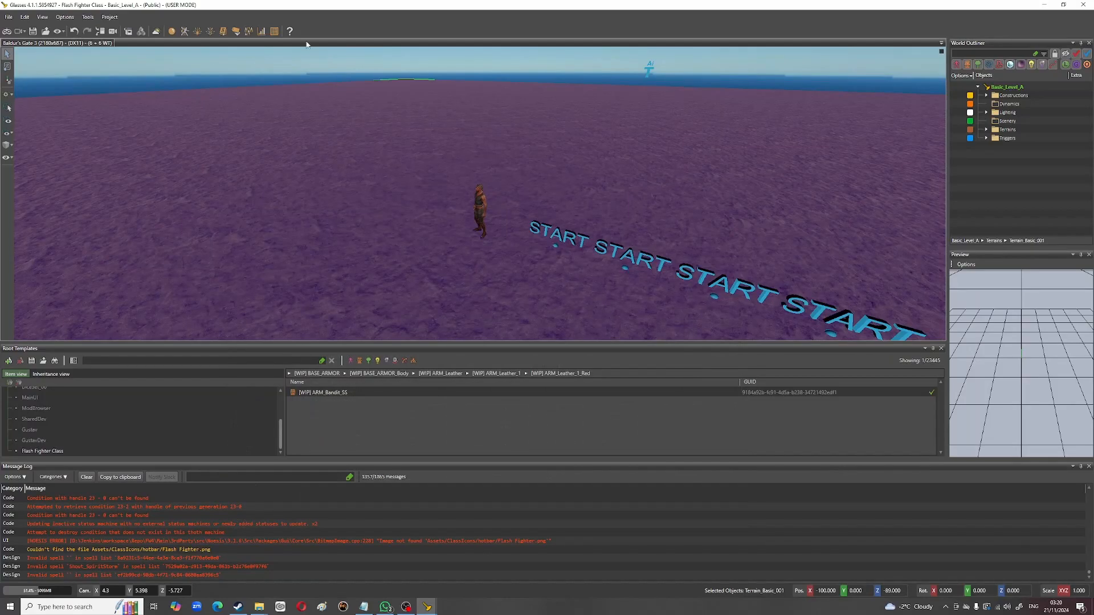
click(261, 31)
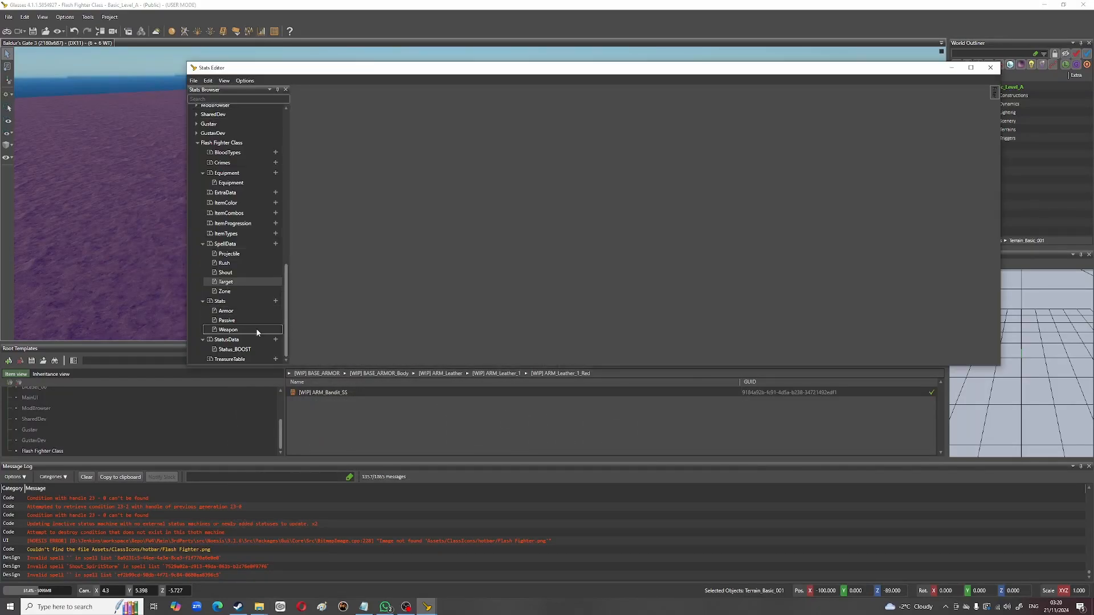
click(240, 323)
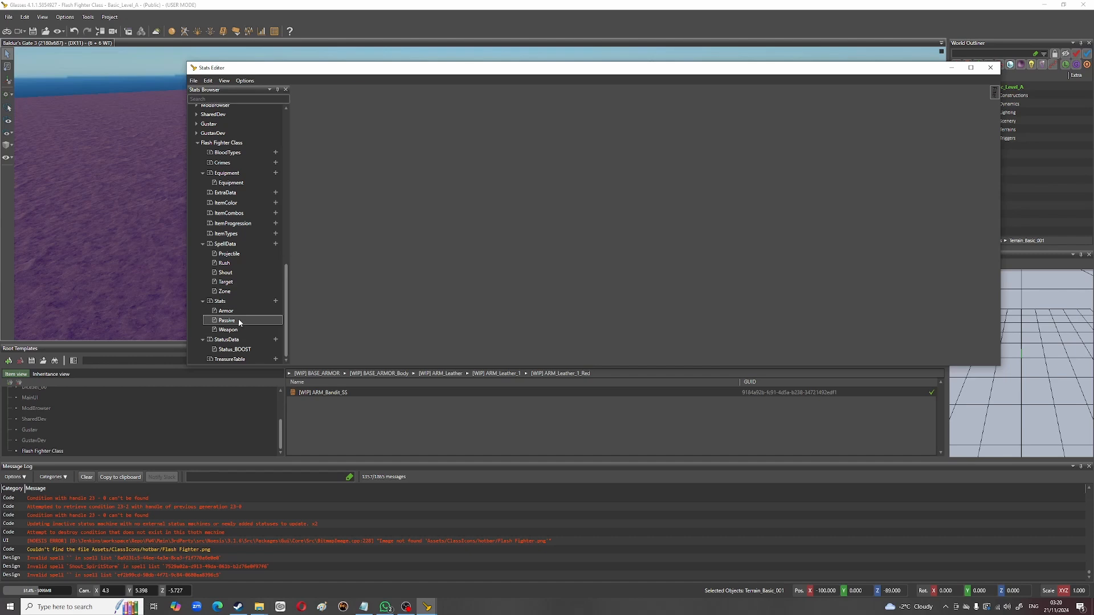
double_click(239, 323)
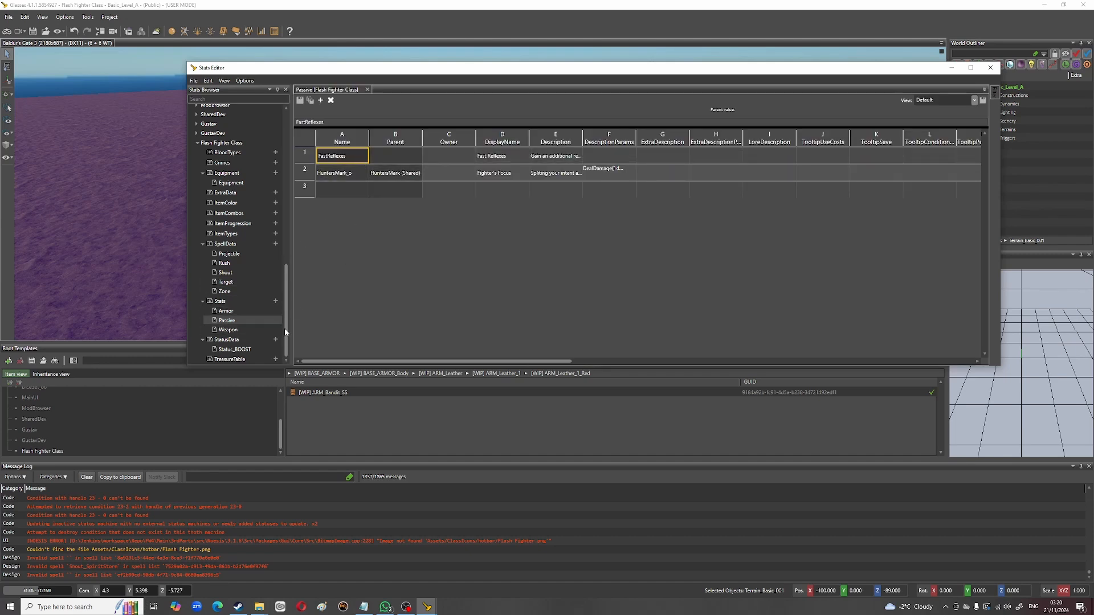
Step: Open the Shared project's Passive table and look through its generic, weapon action, race, class, background, spell and creature passives
drag(286, 329, 286, 176)
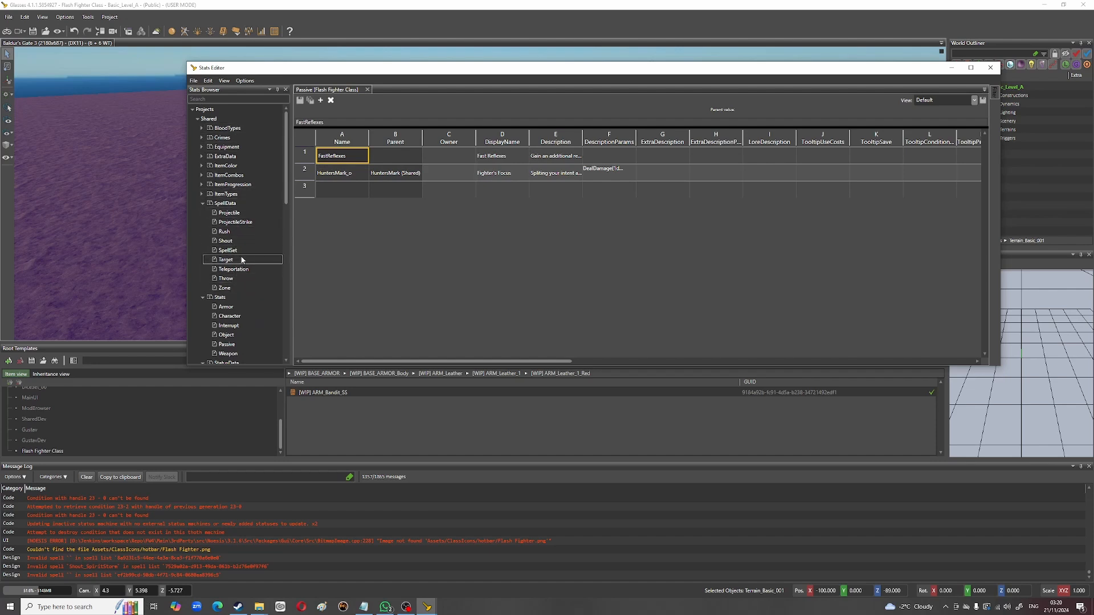
double_click(228, 344)
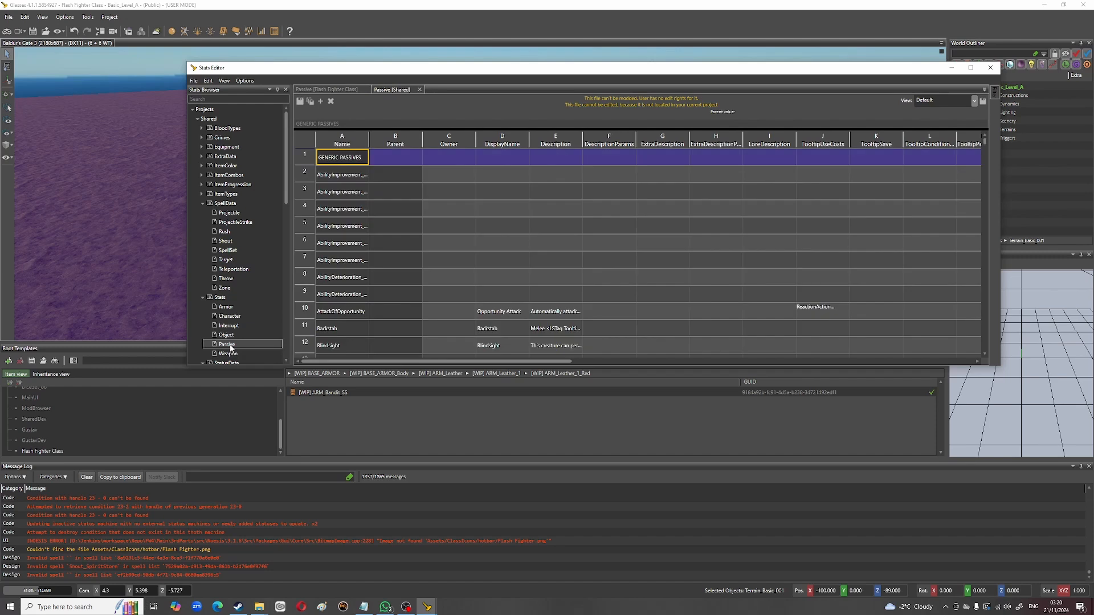
scroll(406, 244, down, 5)
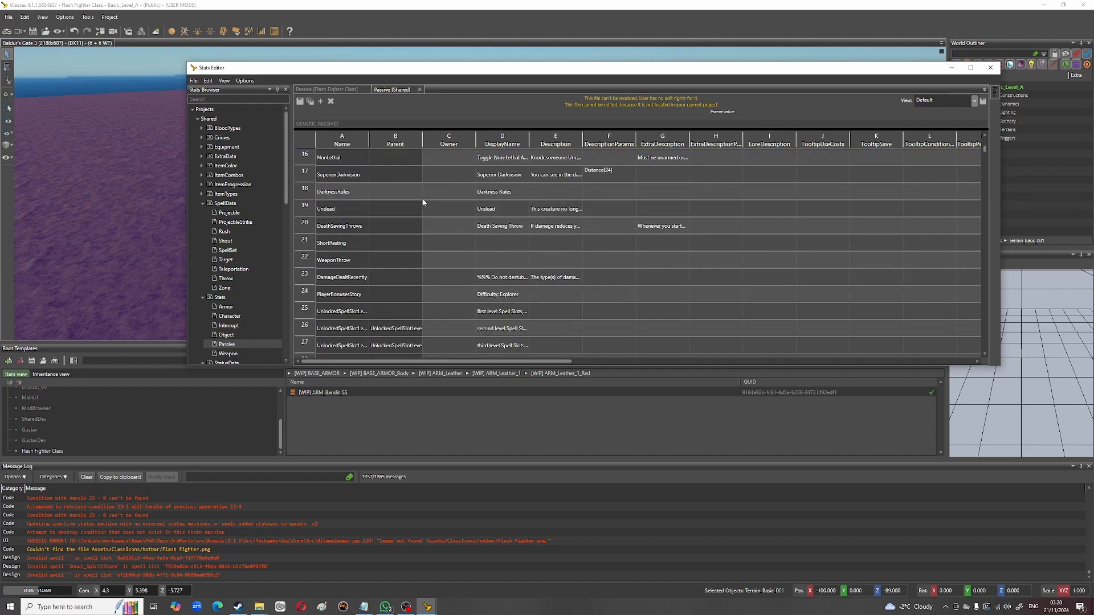
scroll(415, 256, down, 3)
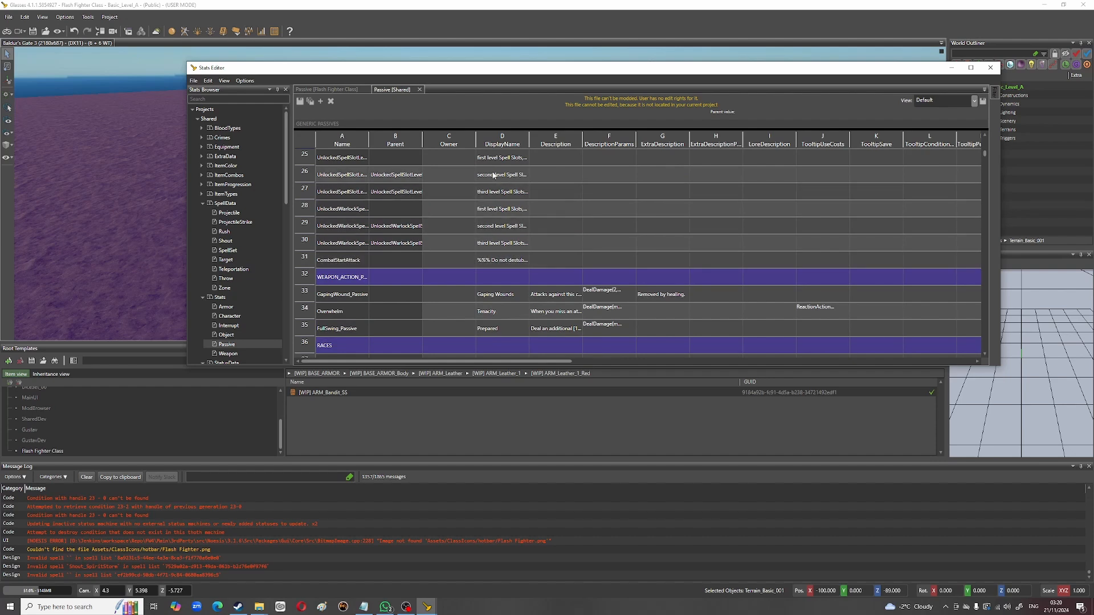
scroll(487, 244, down, 2)
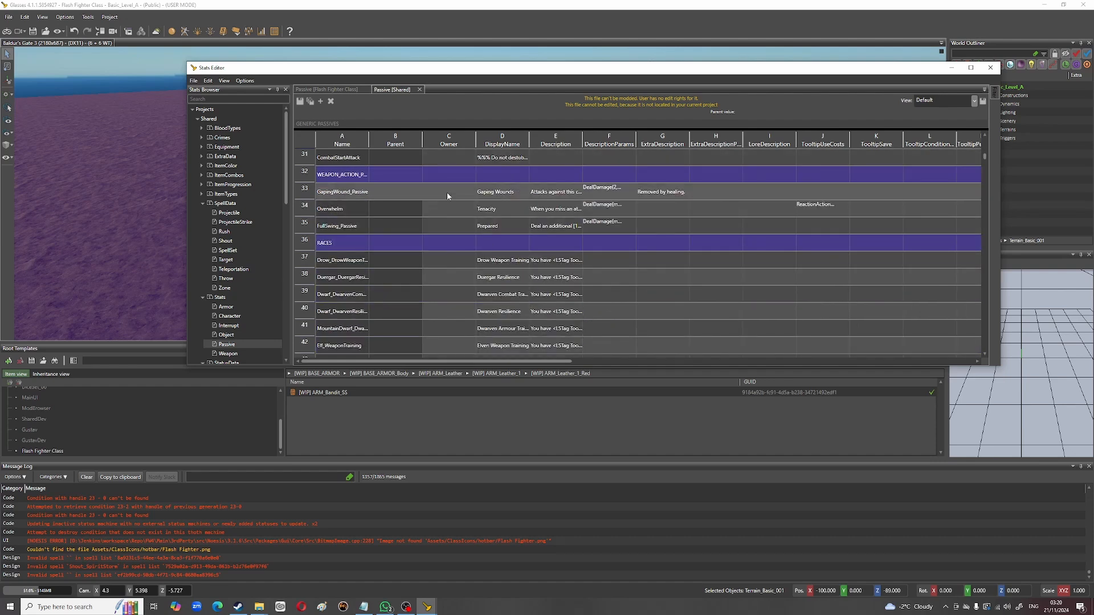
scroll(446, 193, down, 7)
scroll(453, 262, down, 3)
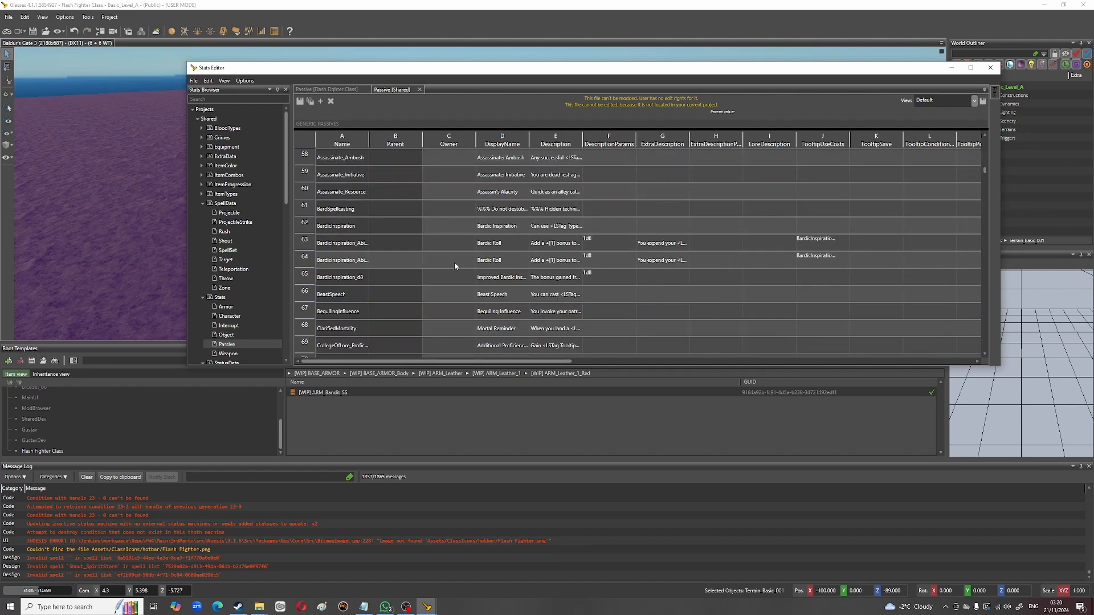
scroll(449, 259, down, 6)
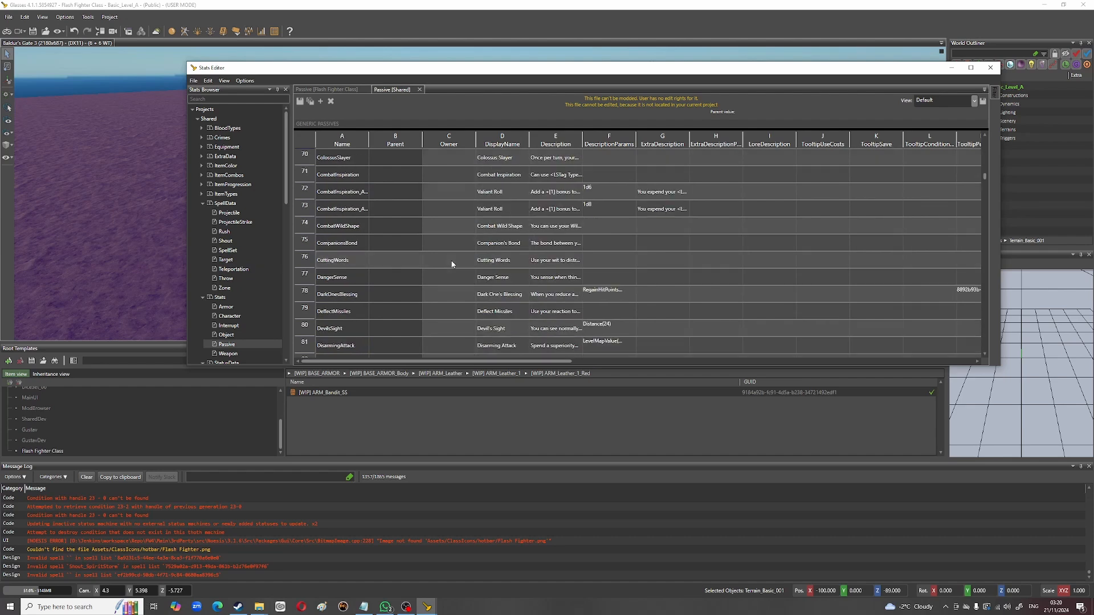
scroll(490, 268, down, 4)
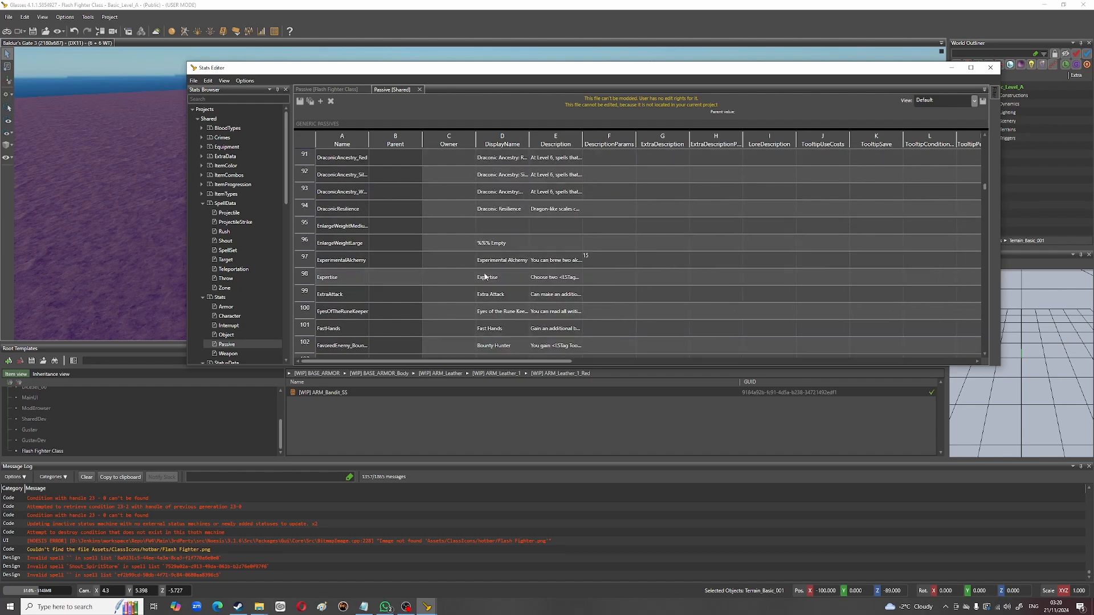
scroll(467, 262, down, 4)
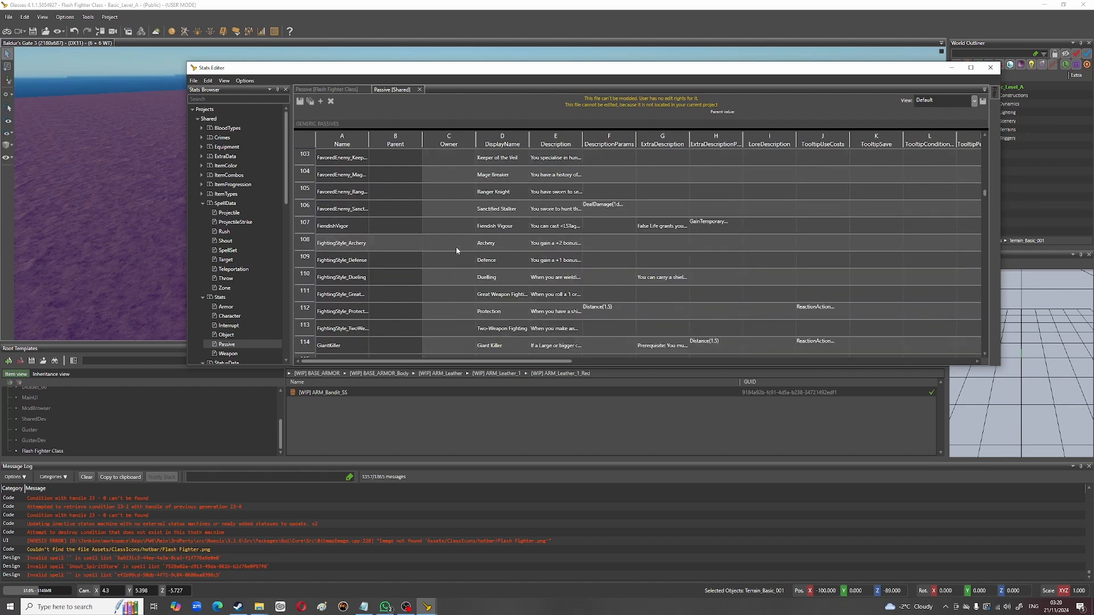
scroll(435, 248, down, 5)
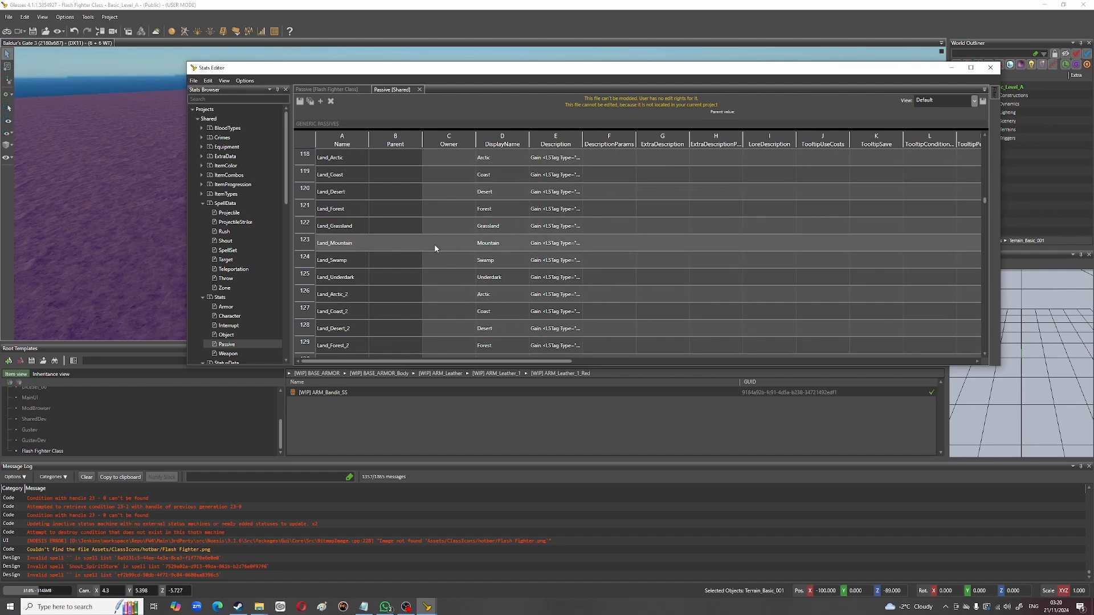
scroll(435, 248, down, 12)
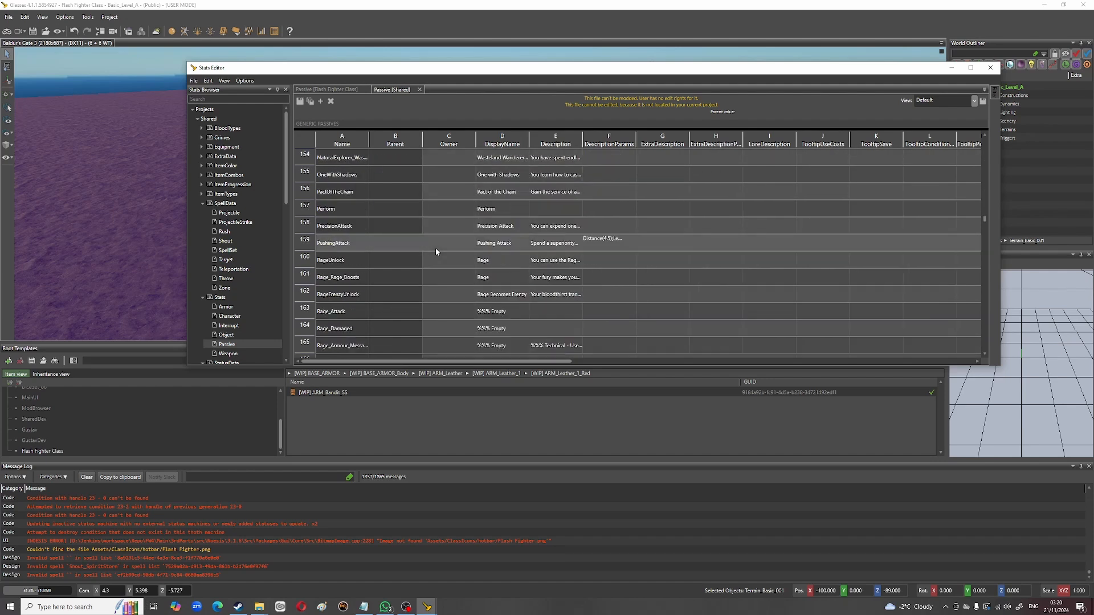
scroll(491, 244, down, 7)
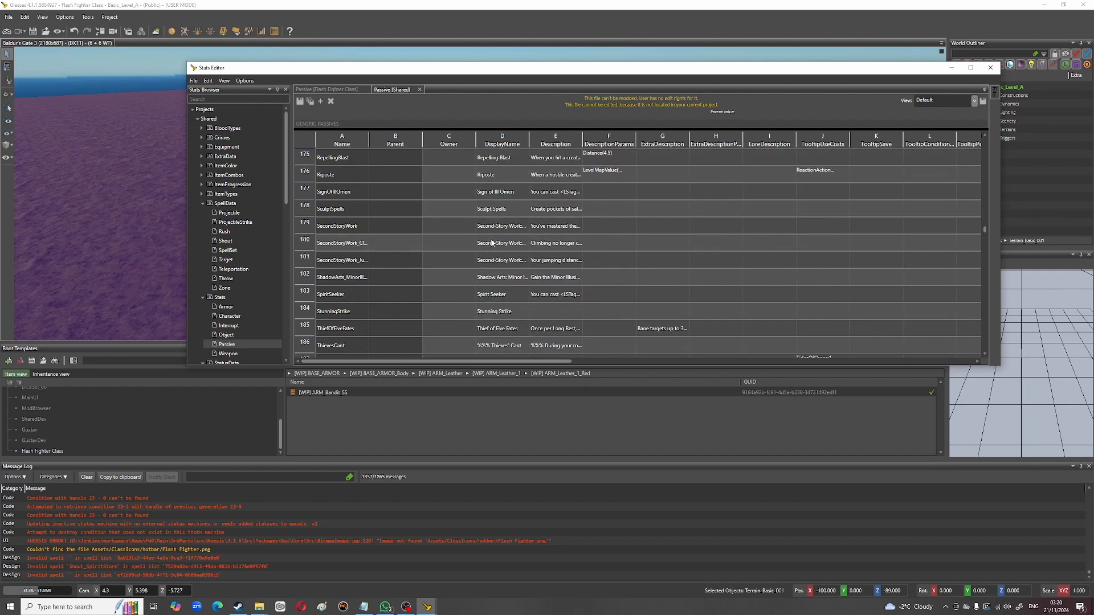
scroll(492, 244, down, 13)
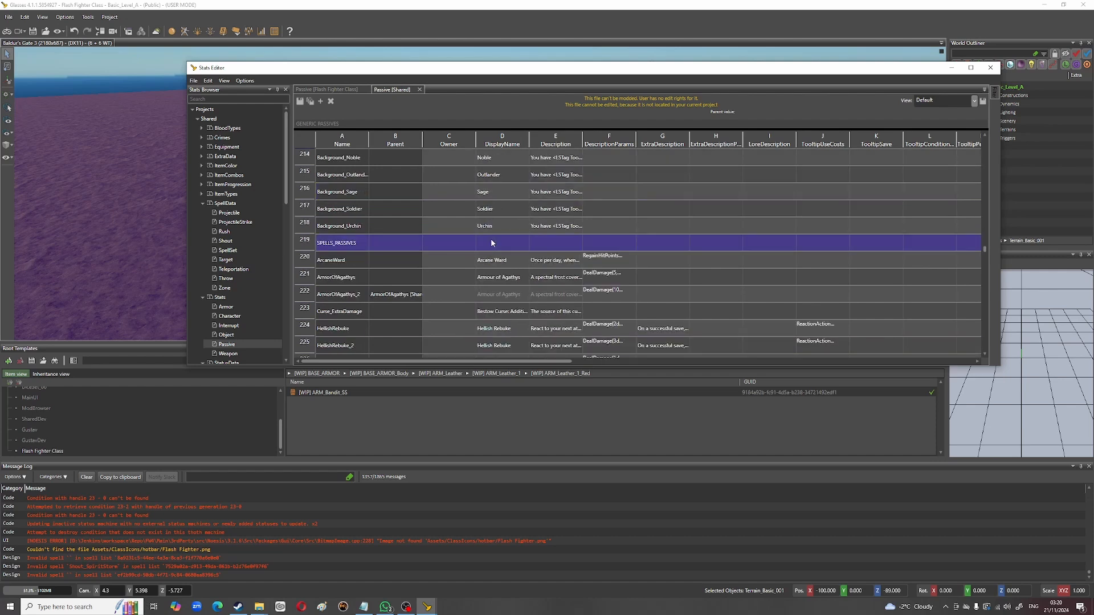
scroll(491, 242, down, 20)
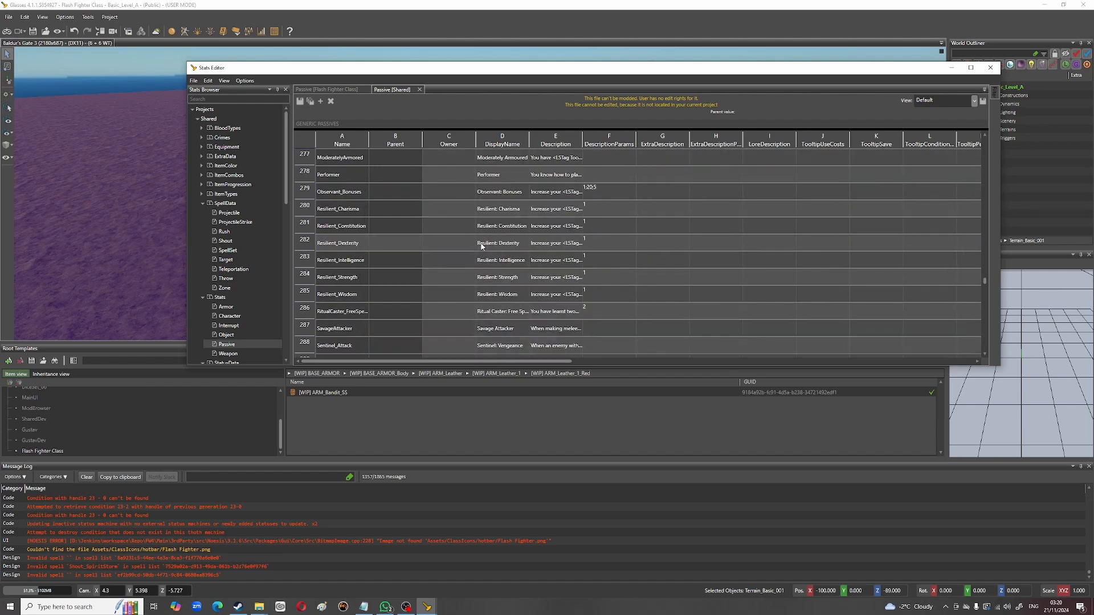
scroll(481, 246, down, 20)
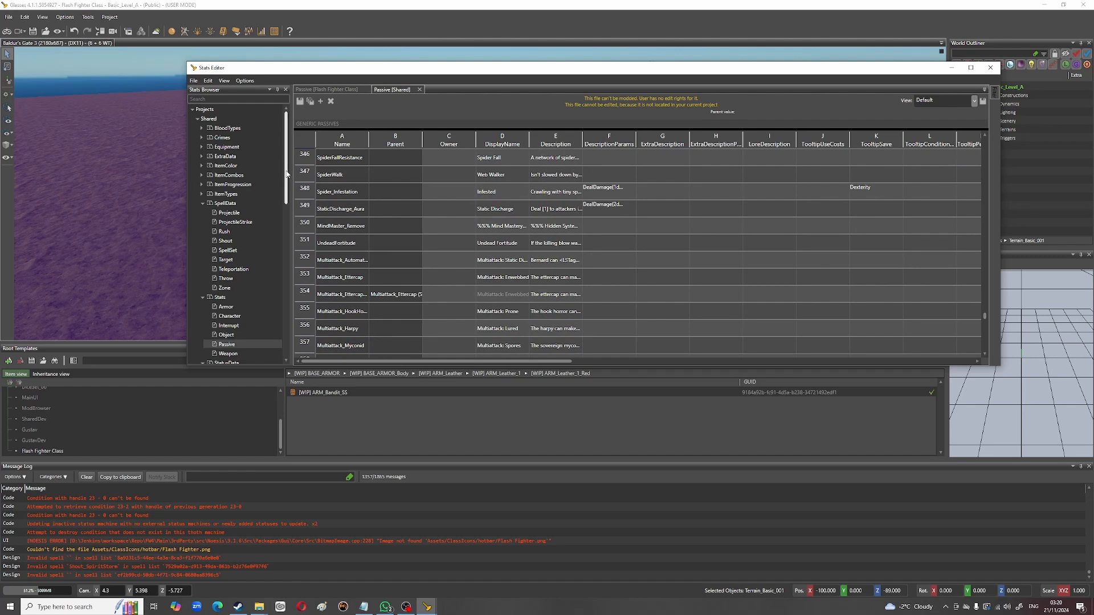
Step: Expand the SharedDev project's SpellData and Stats categories and open its Passive table
drag(288, 174, 288, 337)
scroll(287, 336, up, 3)
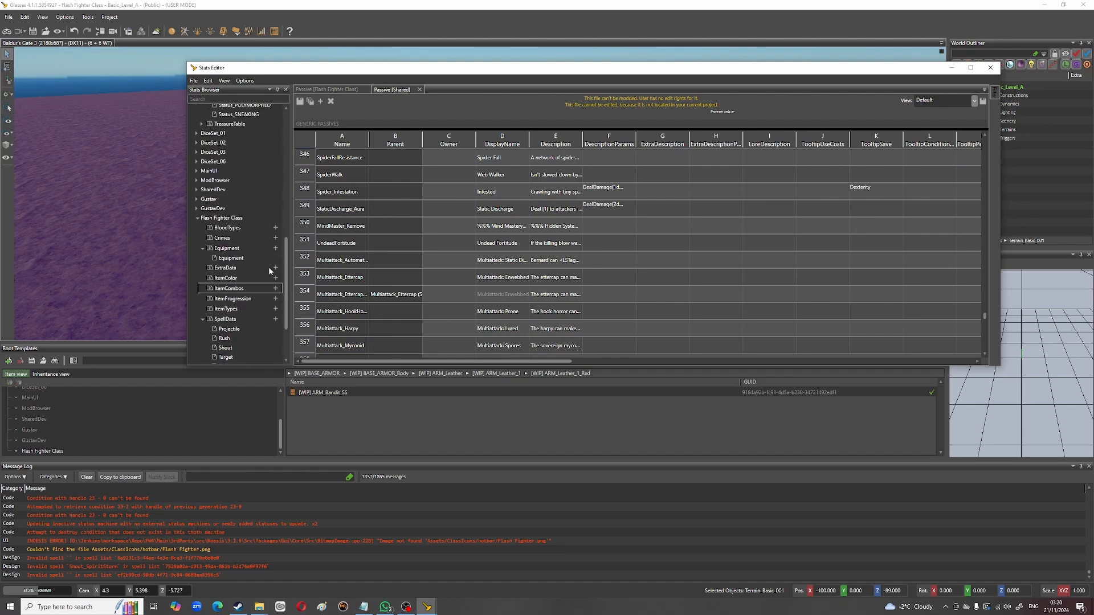
click(196, 189)
scroll(222, 192, up, 4)
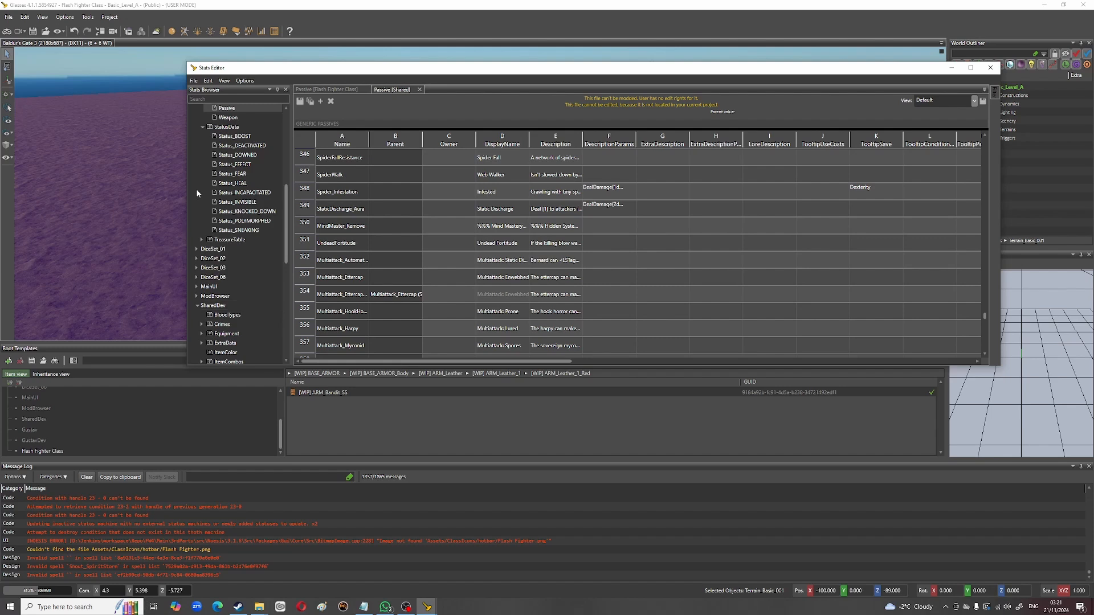
scroll(255, 231, down, 8)
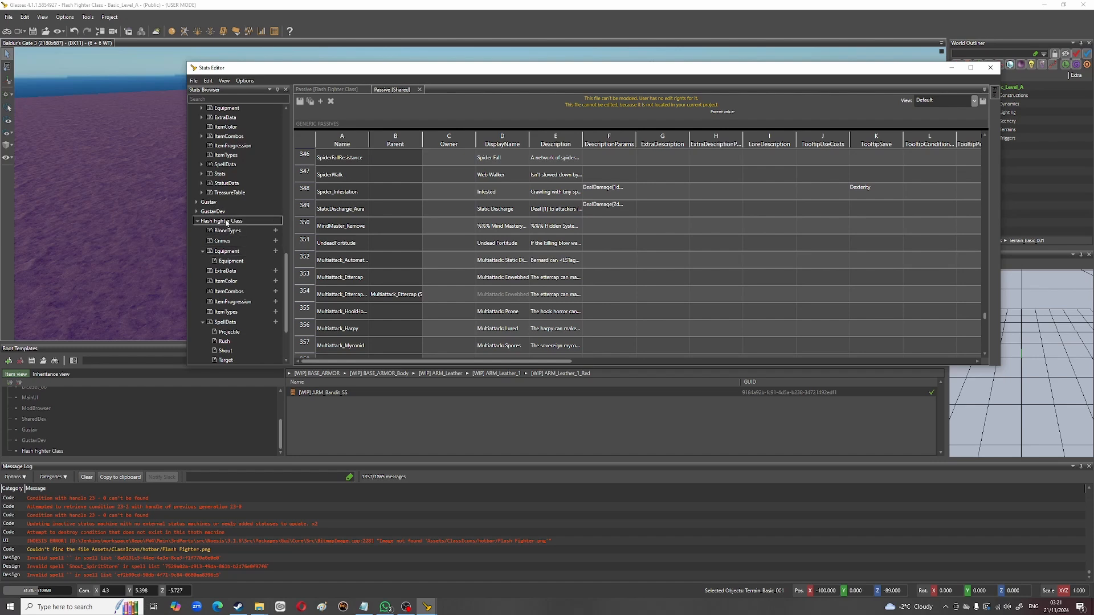
scroll(255, 239, up, 4)
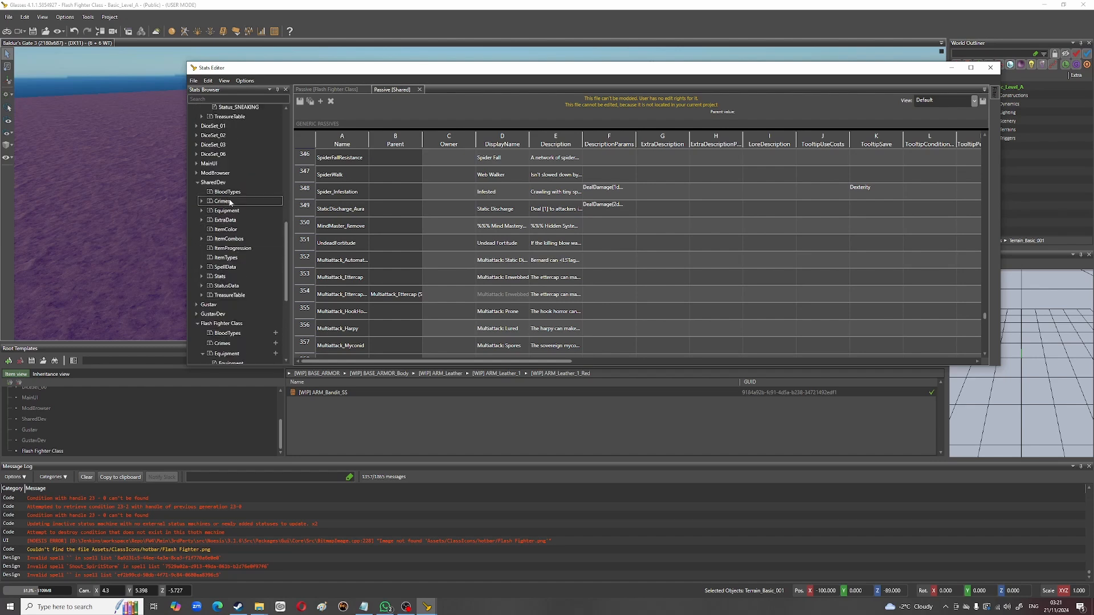
click(202, 267)
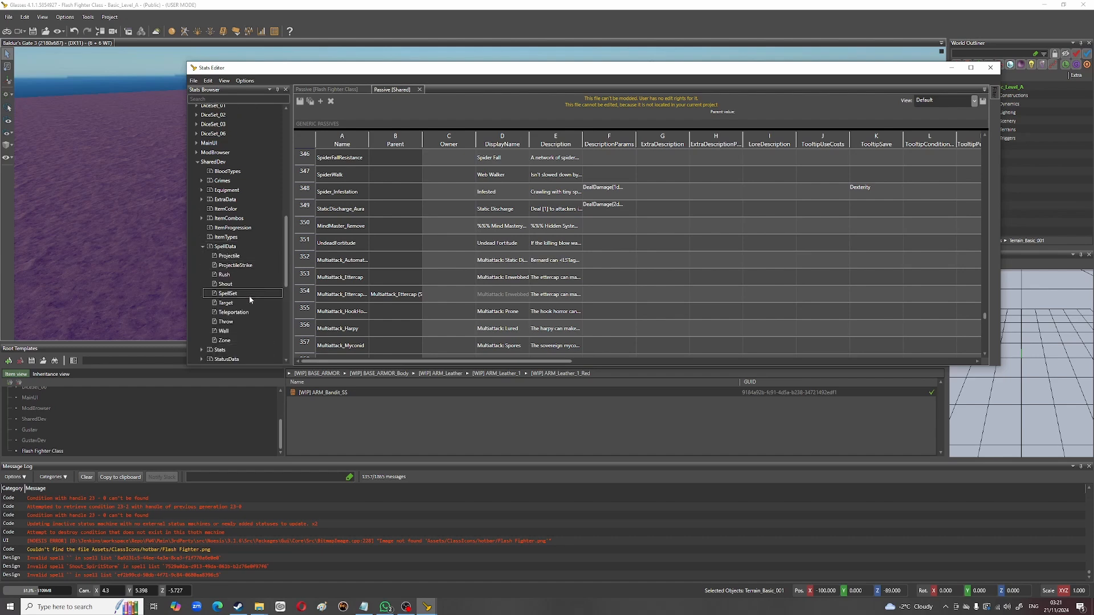
scroll(248, 296, down, 2)
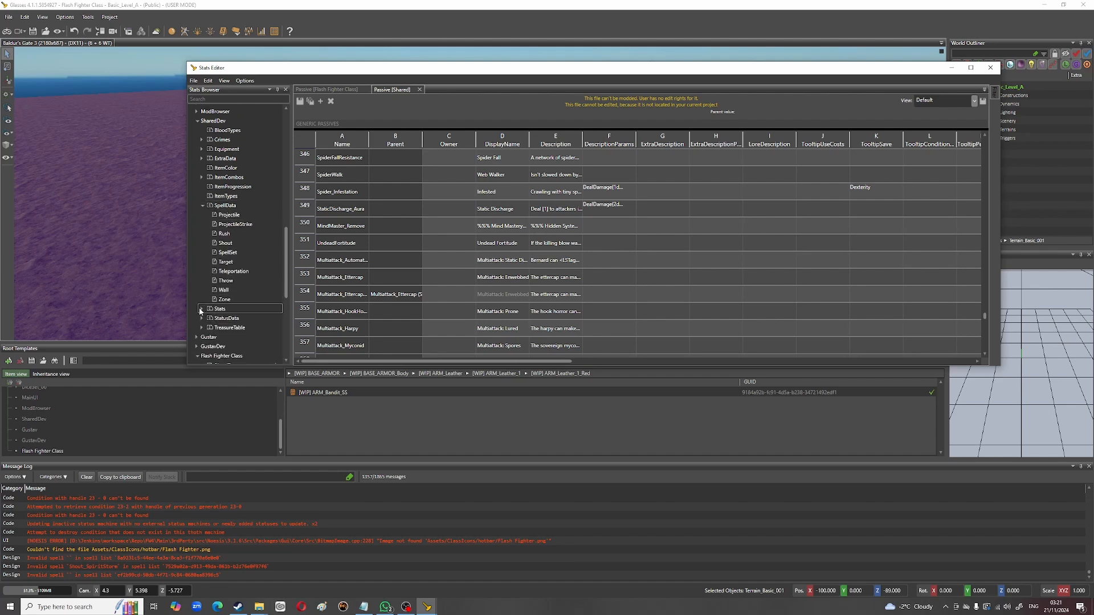
click(200, 311)
scroll(245, 295, down, 3)
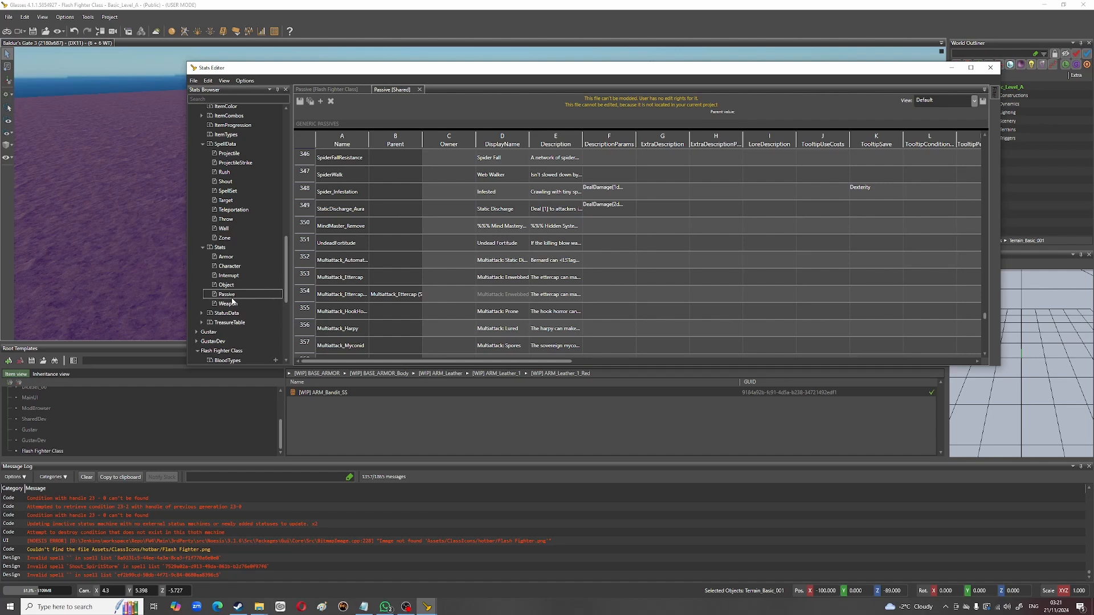
double_click(228, 295)
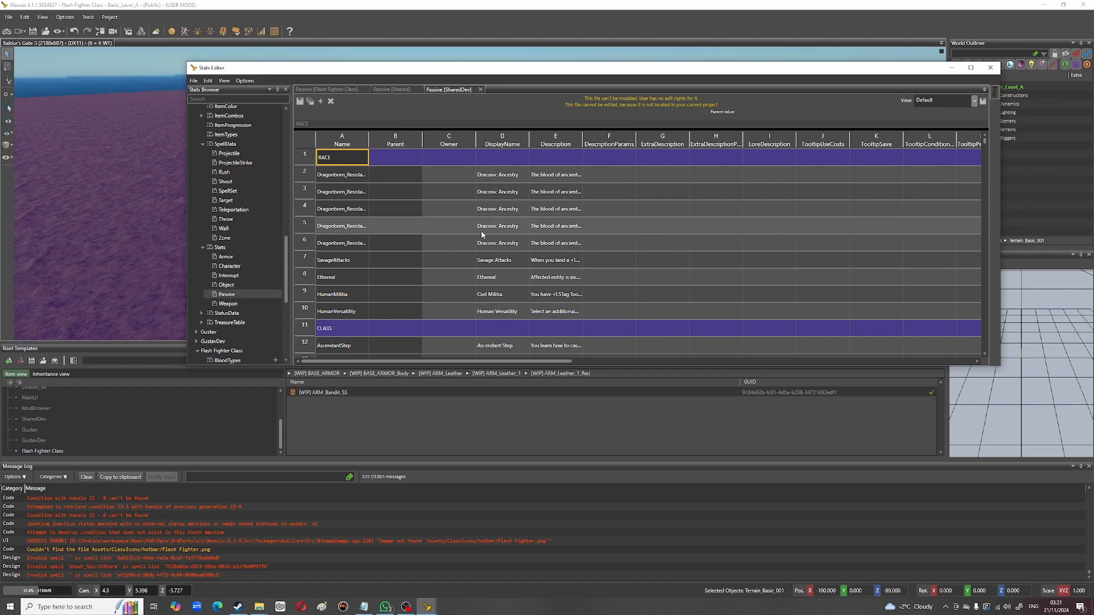
Step: Check the SavageAttacks row's Name and Description in the SharedDev Passive table
scroll(365, 230, down, 3)
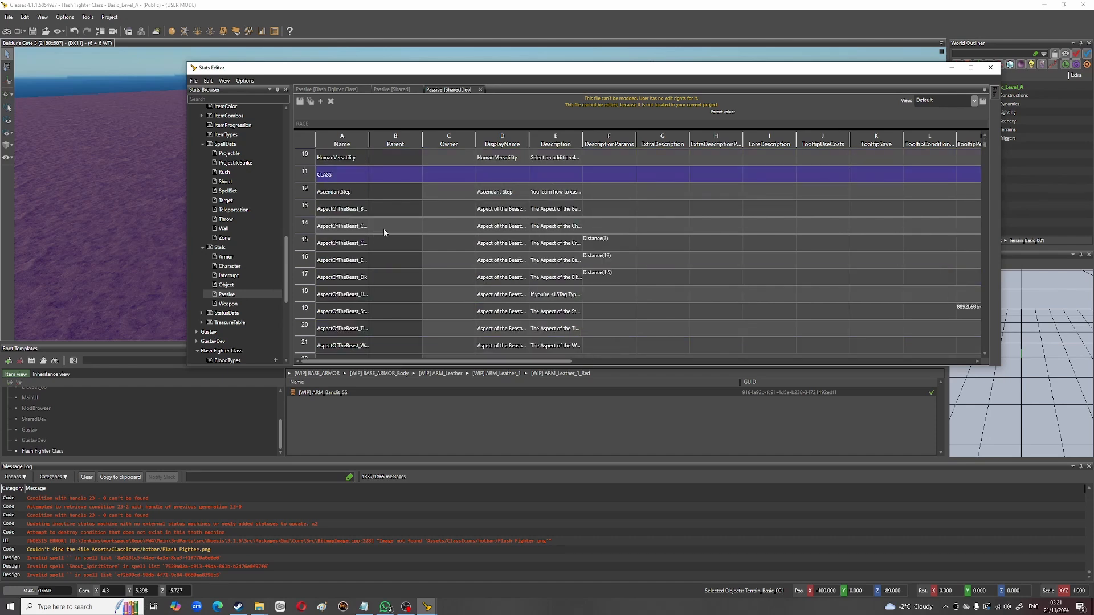
scroll(382, 229, up, 3)
click(358, 261)
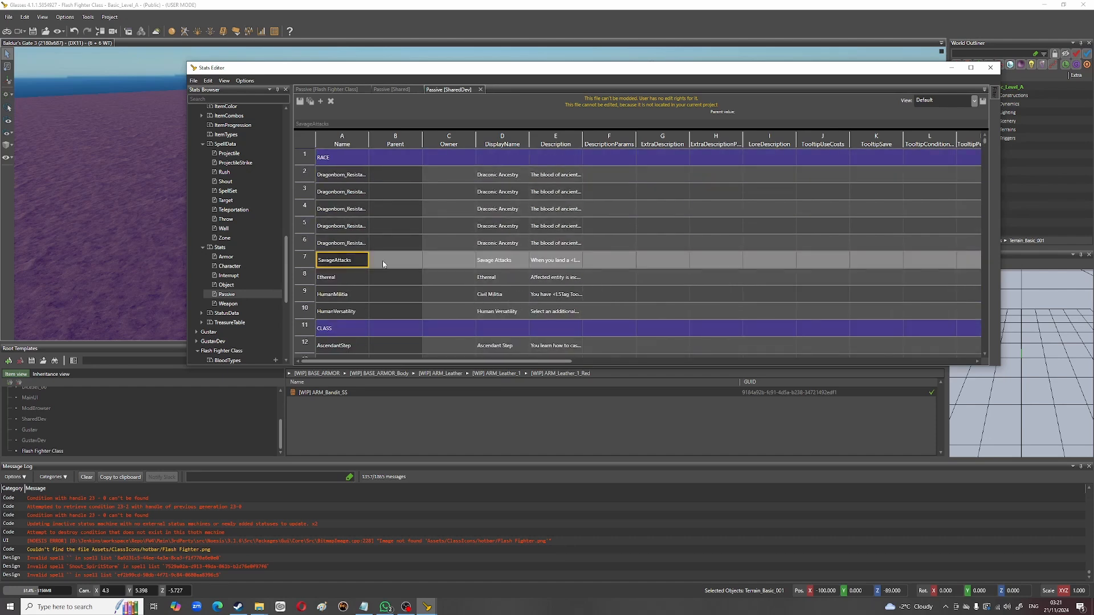
click(566, 261)
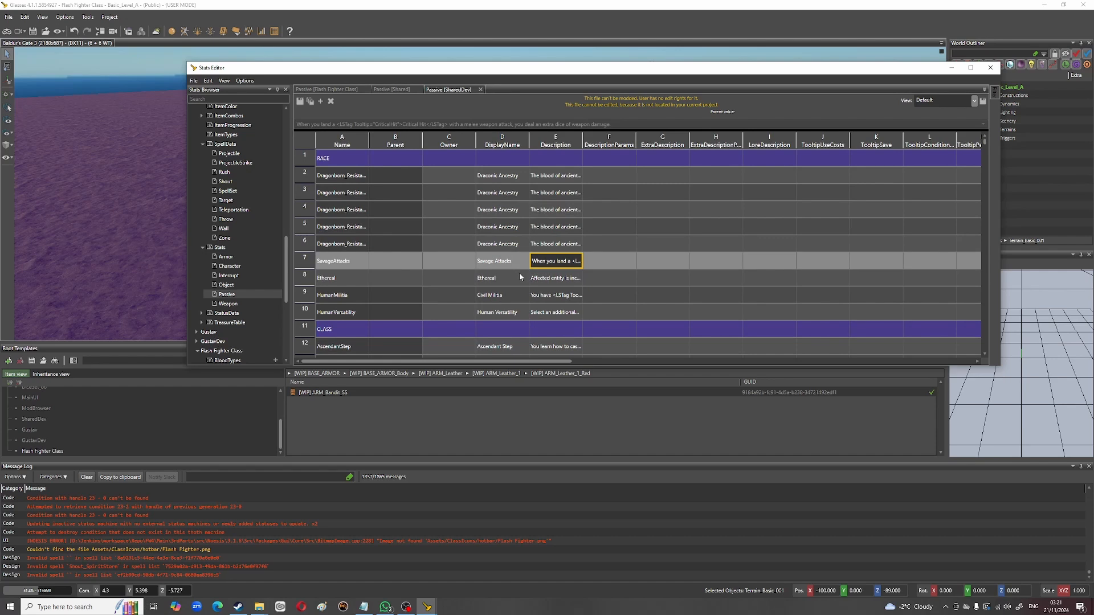
Step: Browse the class passives in the SharedDev Passive table and examine the BeguilingDefenses row's Description and Boosts values
scroll(520, 277, down, 3)
scroll(518, 278, down, 4)
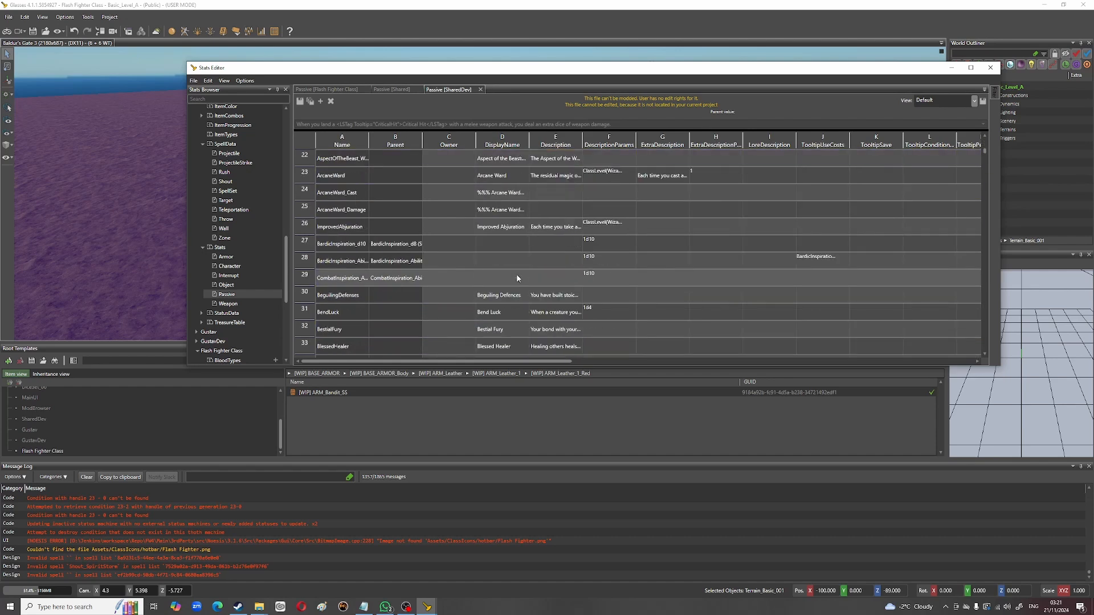
scroll(467, 256, up, 3)
scroll(467, 280, down, 3)
scroll(467, 280, down, 3)
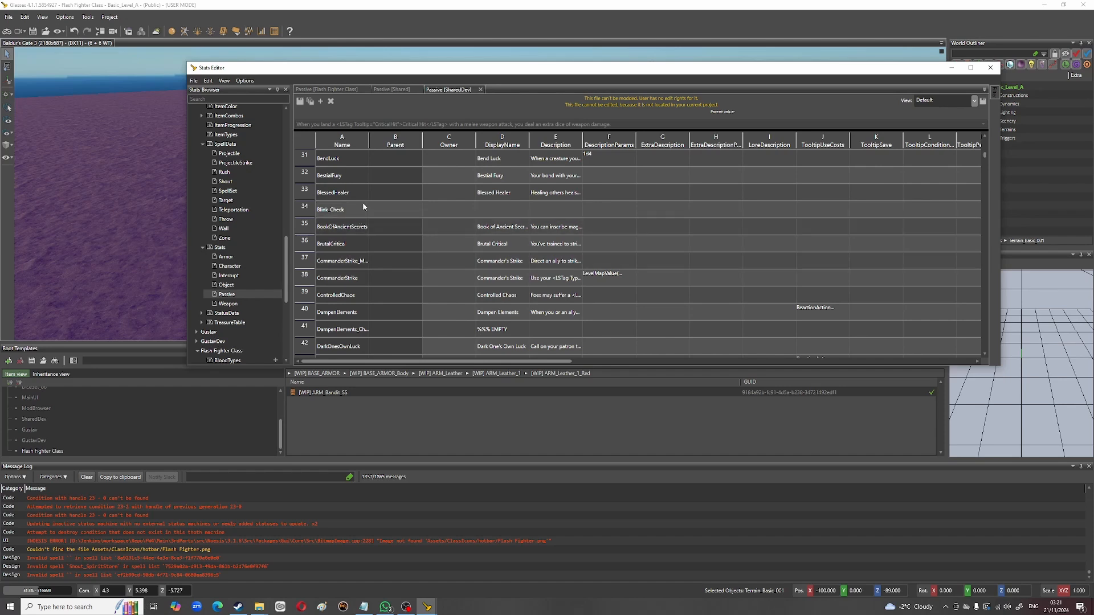
scroll(359, 228, up, 1)
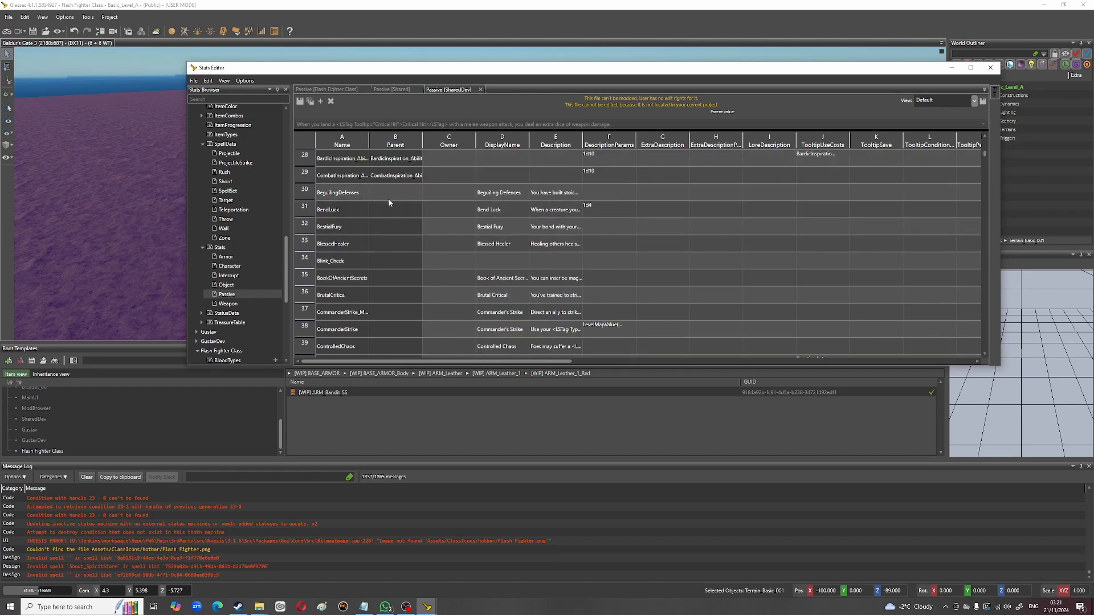
click(553, 195)
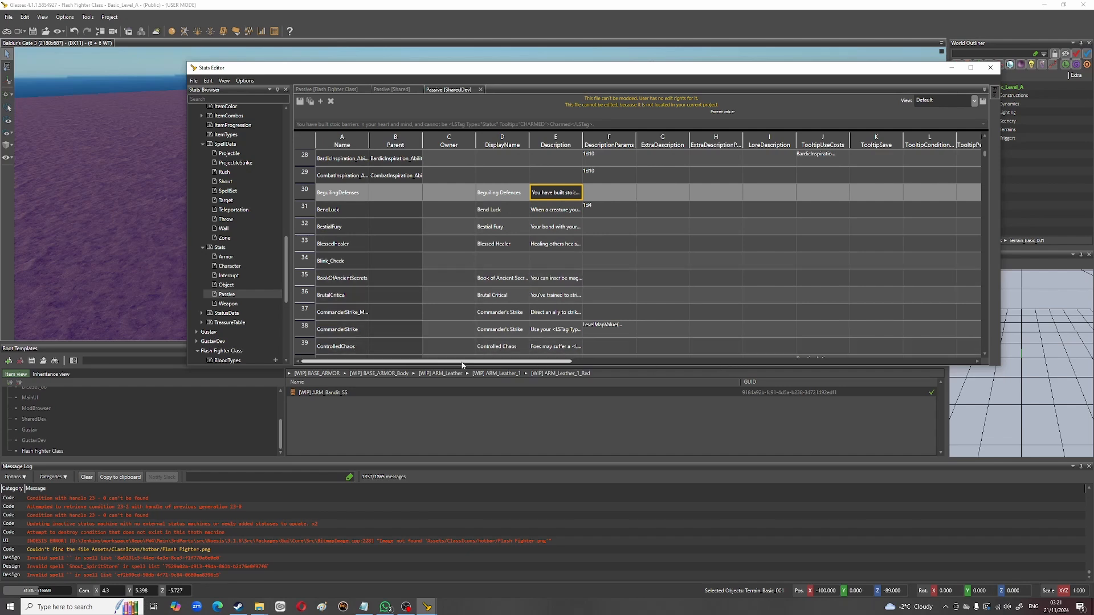
drag(462, 365, 751, 366)
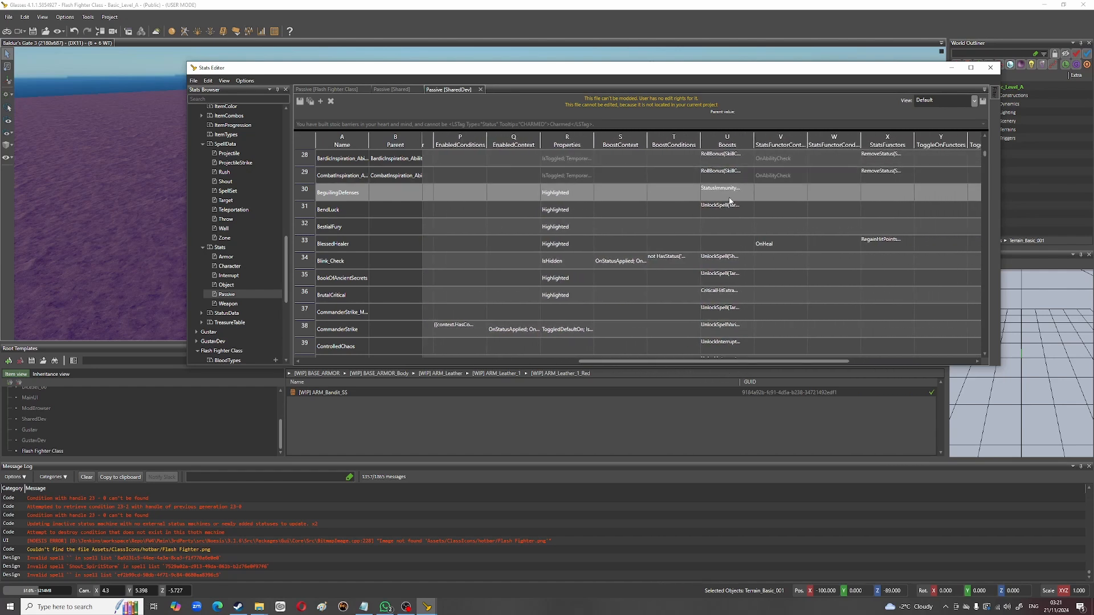
click(728, 196)
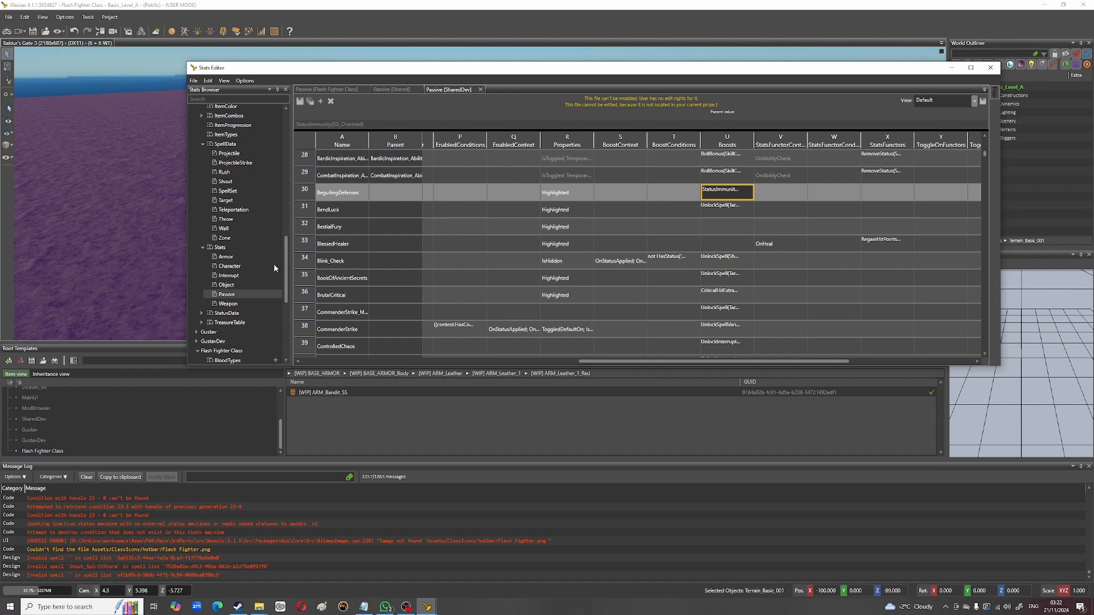
Step: Expand the SharedDev project's StatusData category and open its Status_BOOST table
click(202, 312)
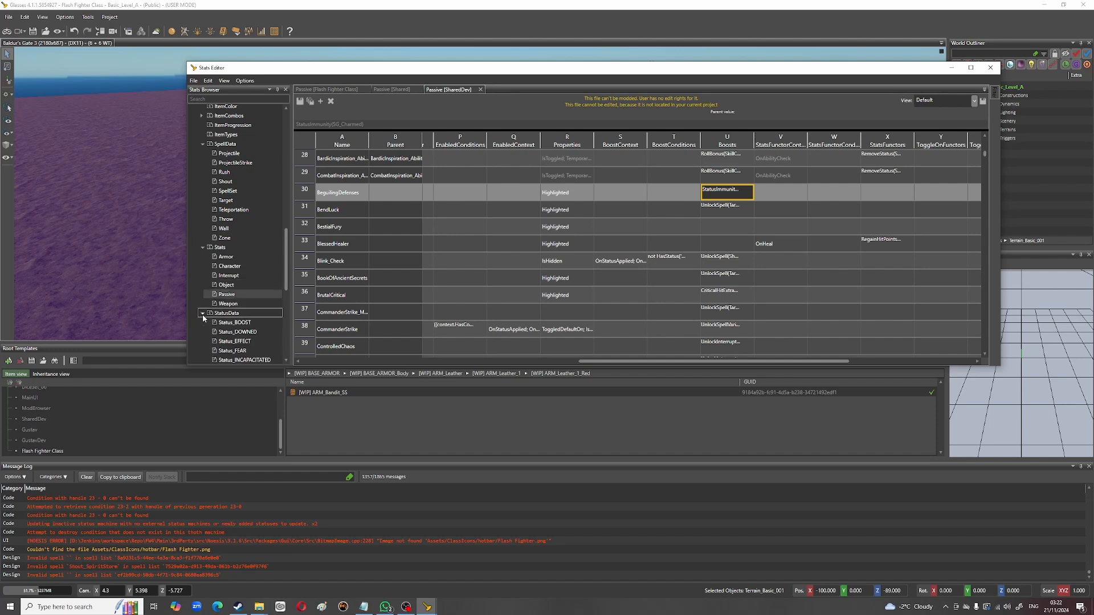
click(232, 323)
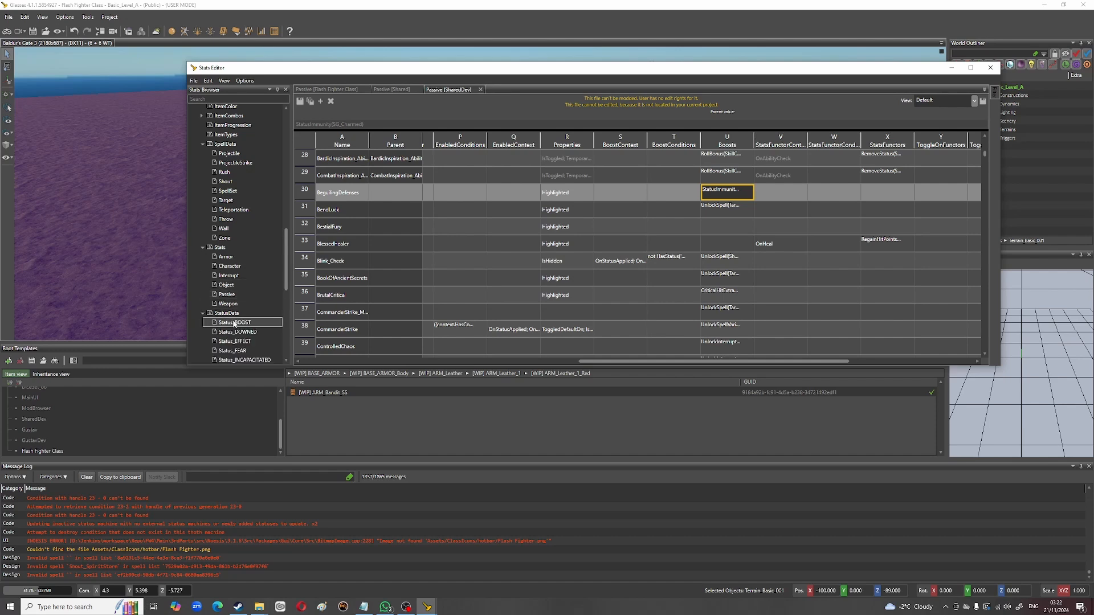
double_click(234, 323)
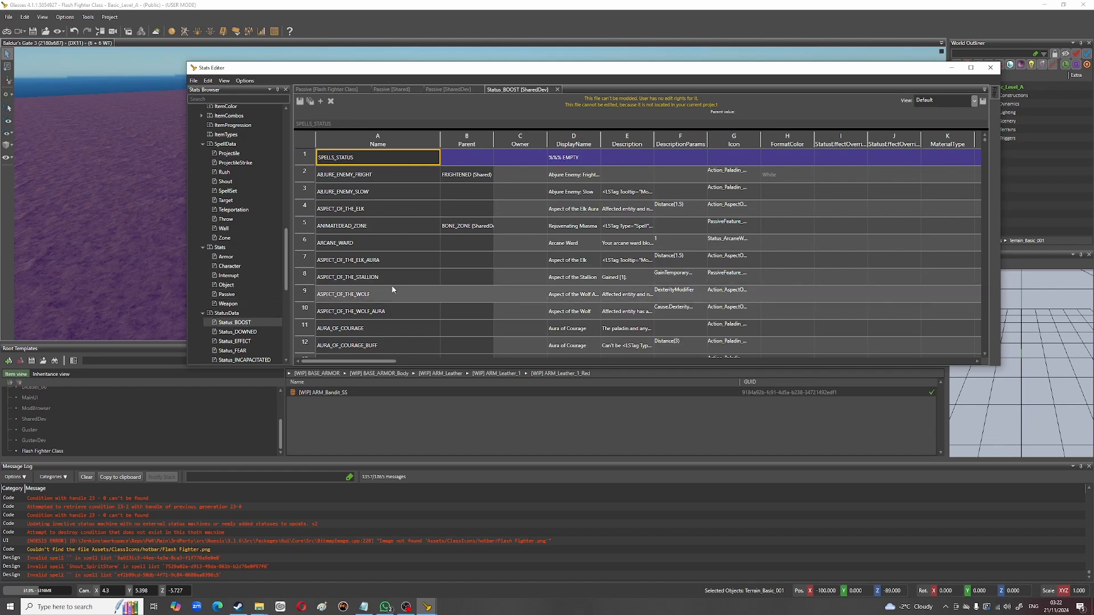
Step: Browse the SharedDev Status_BOOST table down to the WILD_MAGIC barbarian statuses
scroll(395, 293, down, 20)
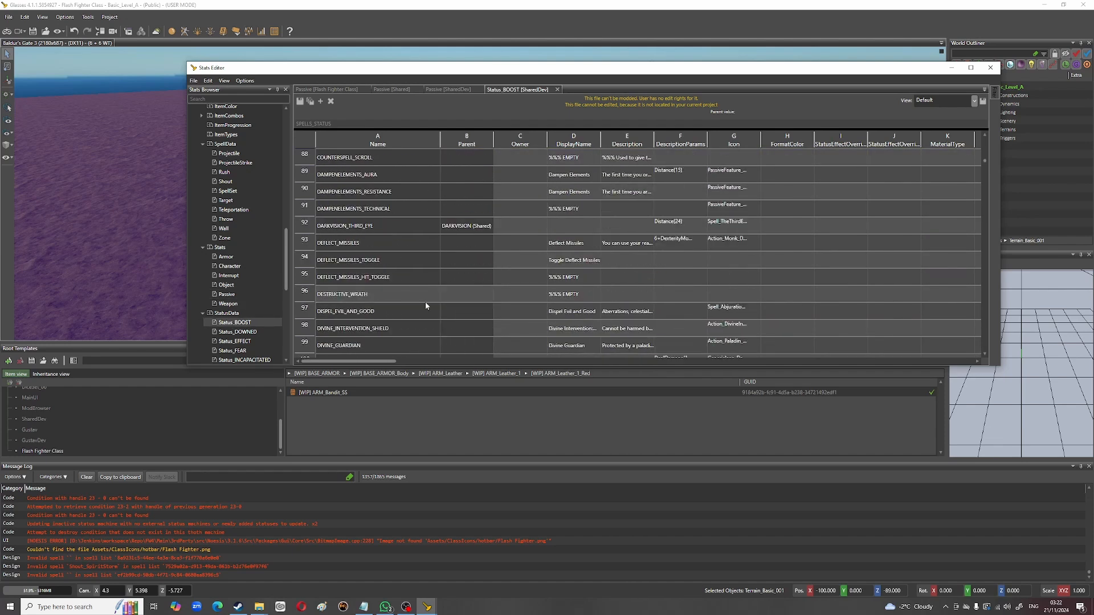
scroll(912, 197, down, 2)
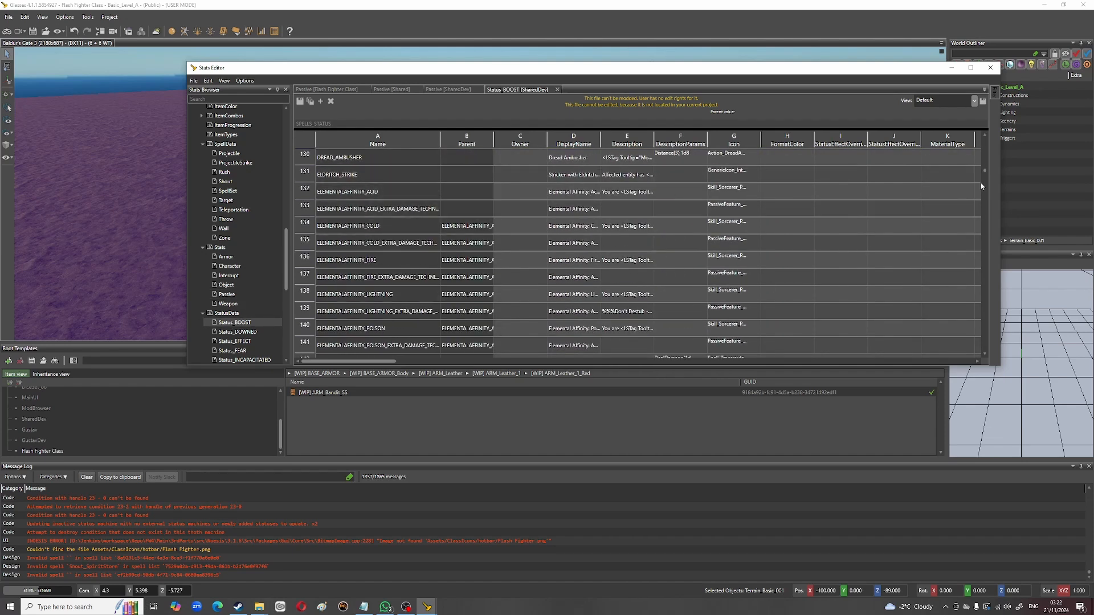
drag(984, 170, 981, 222)
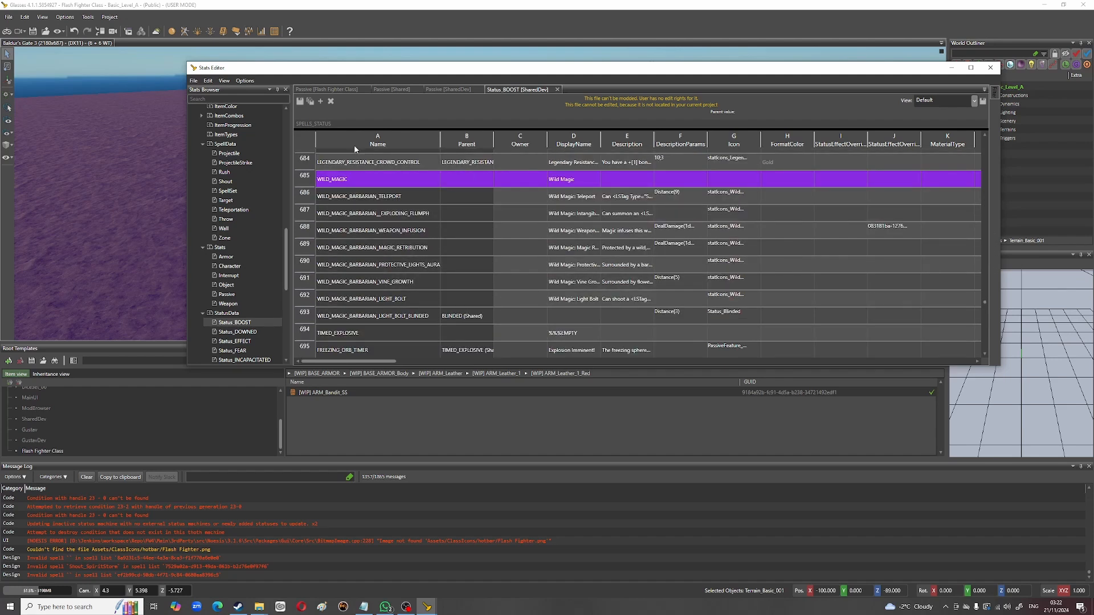
click(230, 99)
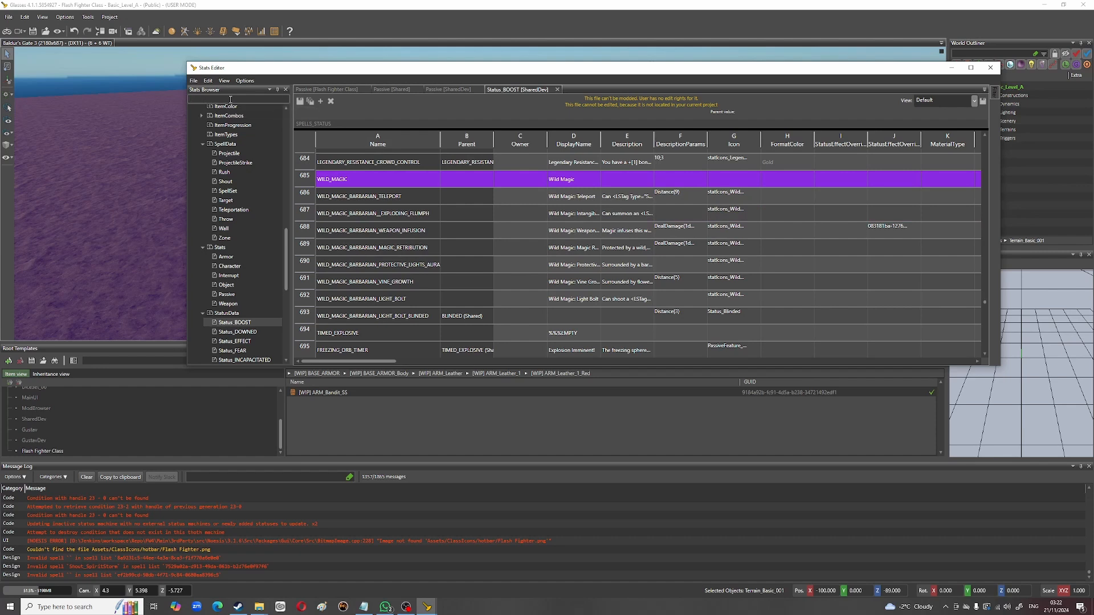
text(immunit)
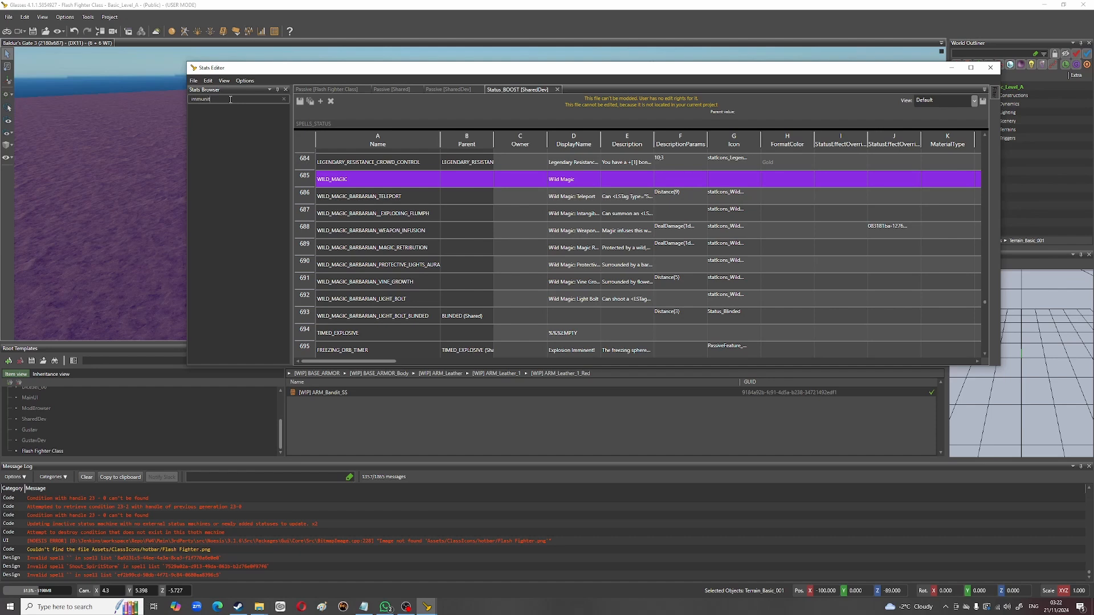
key(BackSpace)
key(BackSpace)
key(BackSpace)
key(BackSpace)
key(BackSpace)
key(BackSpace)
key(BackSpace)
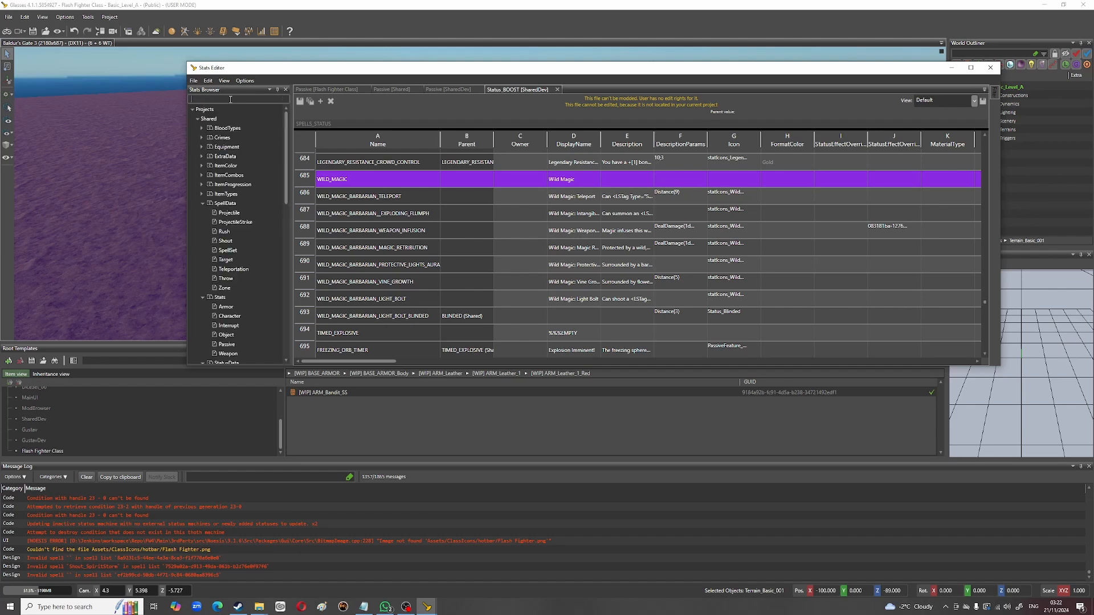
Step: Run a local search for "immunity" in the SharedDev Status_BOOST table
click(193, 81)
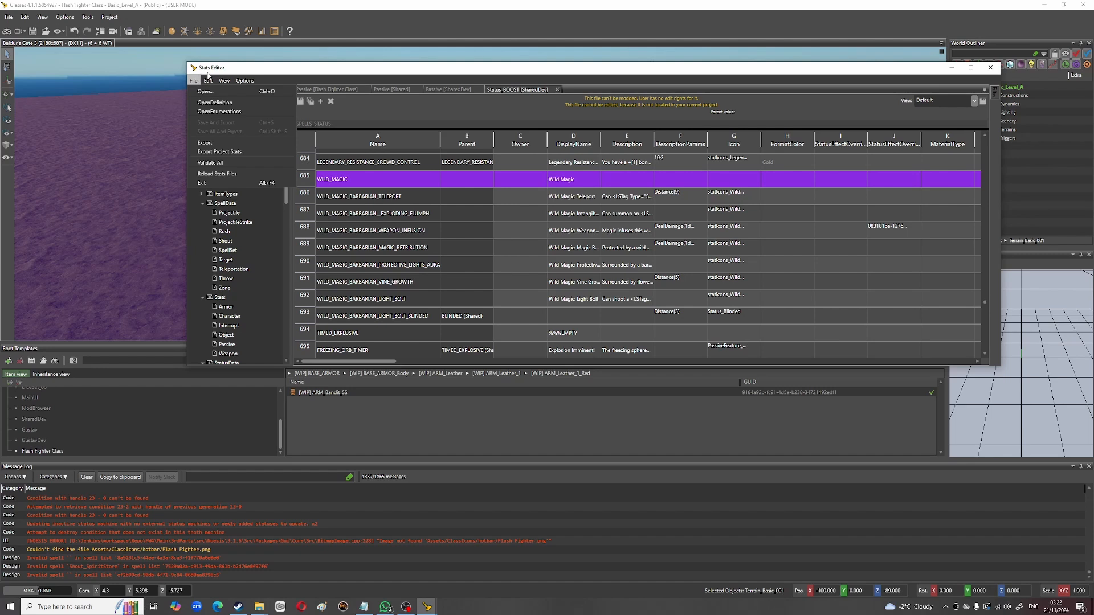
click(210, 81)
mouse_move(225, 81)
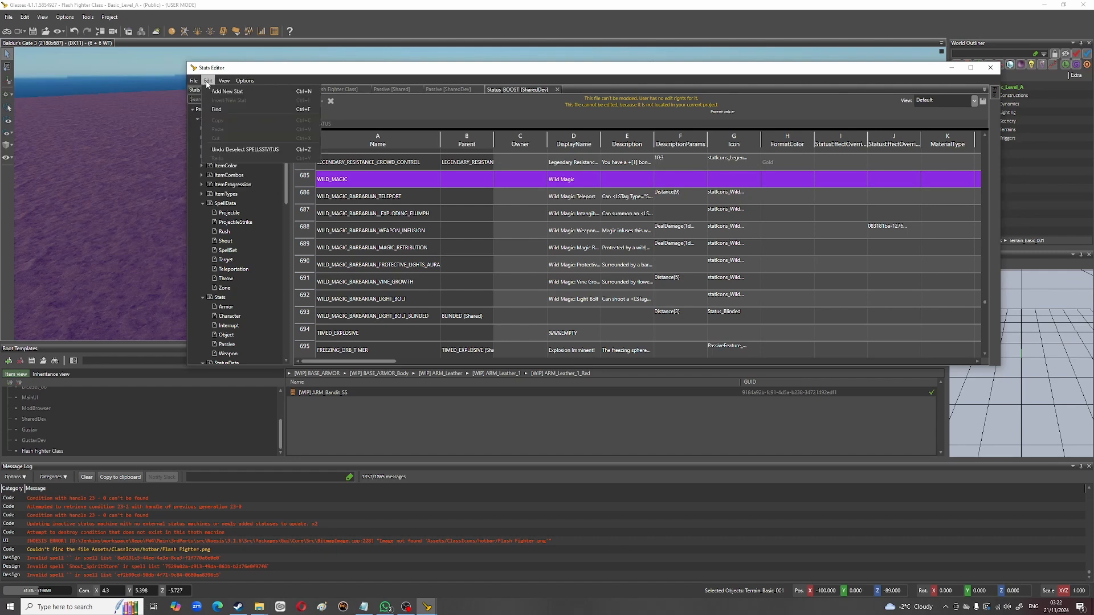
click(211, 109)
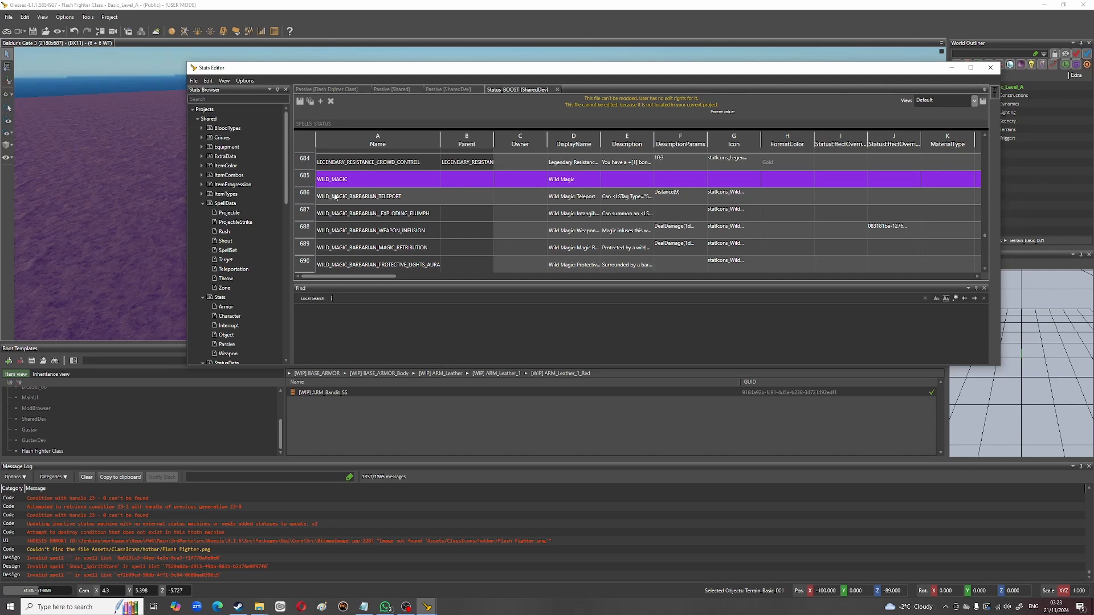
text(immunity)
key(Return)
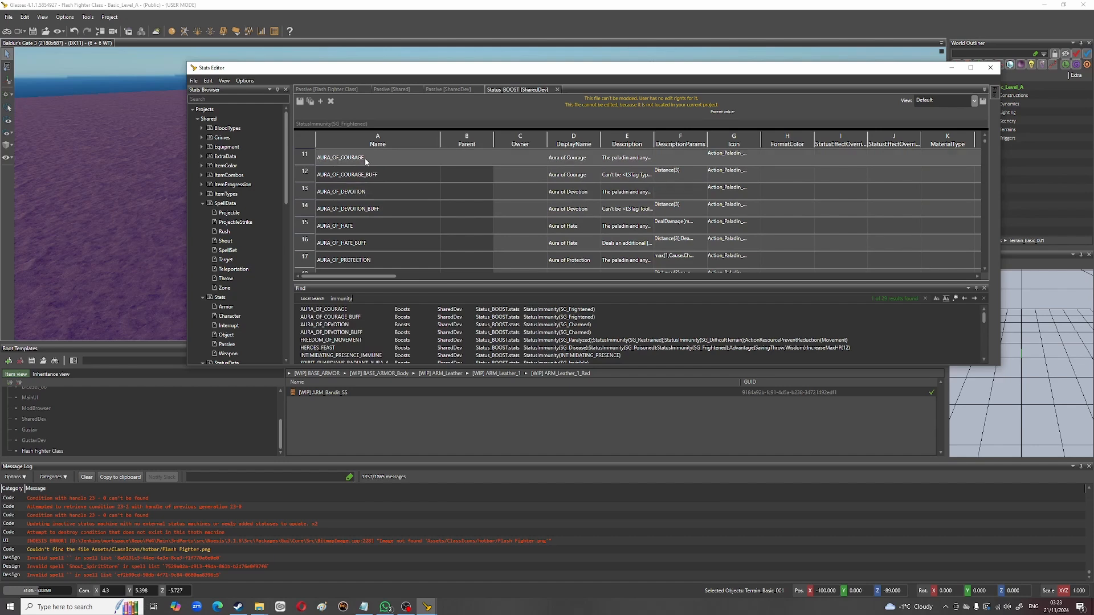
Step: Examine the StatusImmunity entries in the immunity search results and browse the surrounding Status_BOOST rows
scroll(511, 337, down, 1)
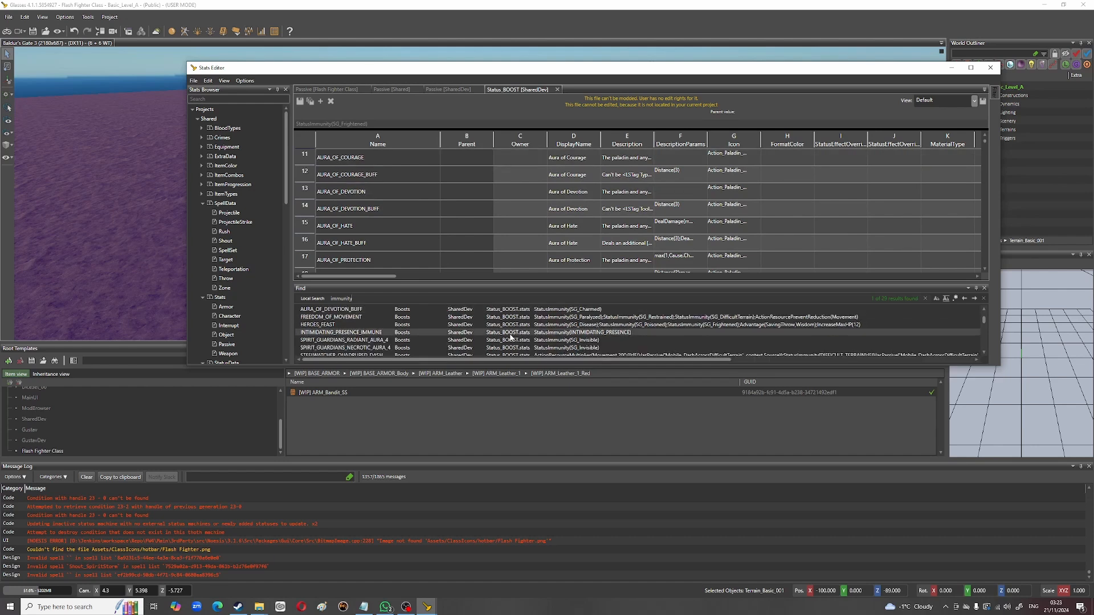
scroll(511, 336, down, 5)
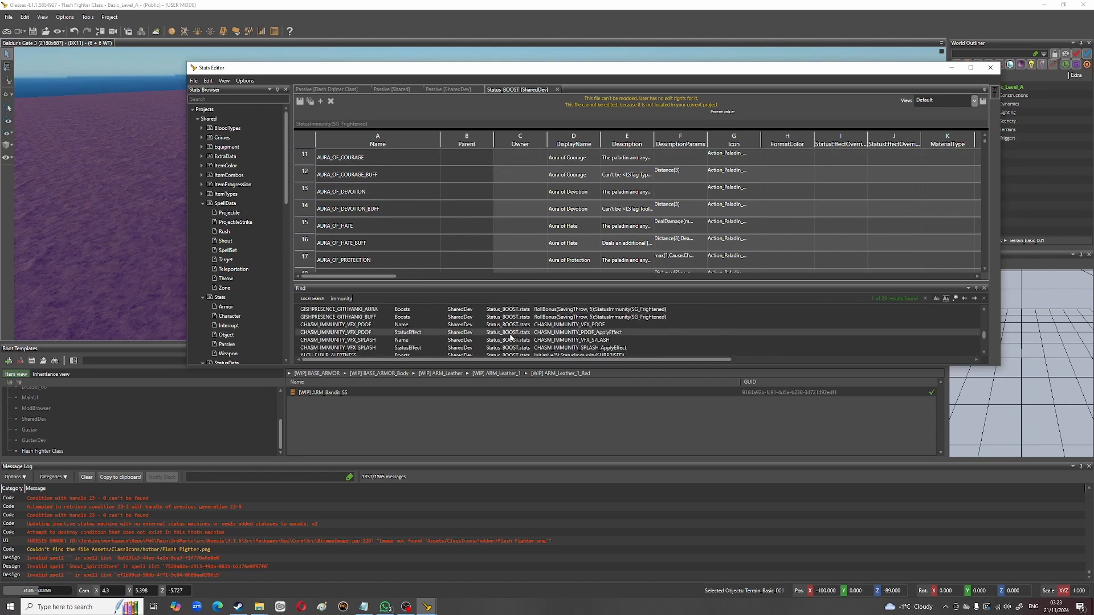
scroll(511, 336, down, 1)
scroll(511, 337, up, 3)
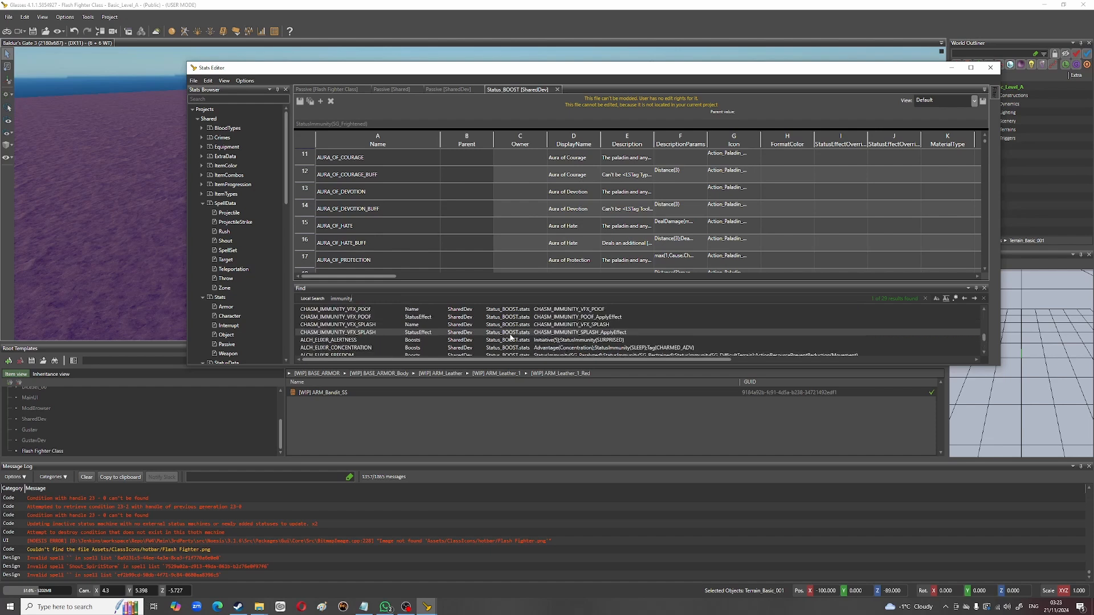
scroll(512, 337, down, 3)
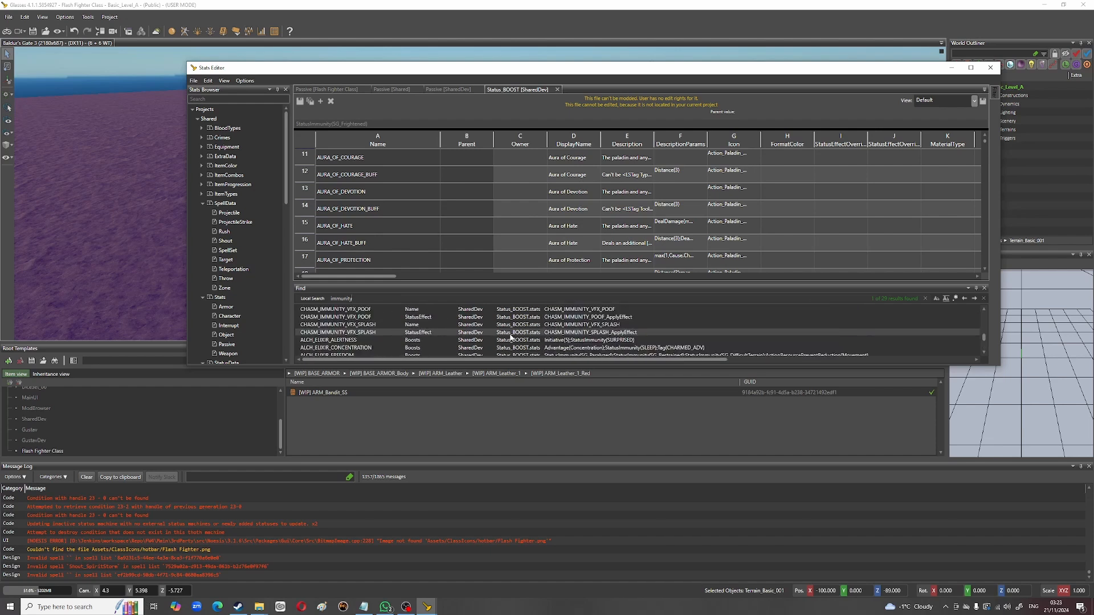
scroll(511, 337, up, 5)
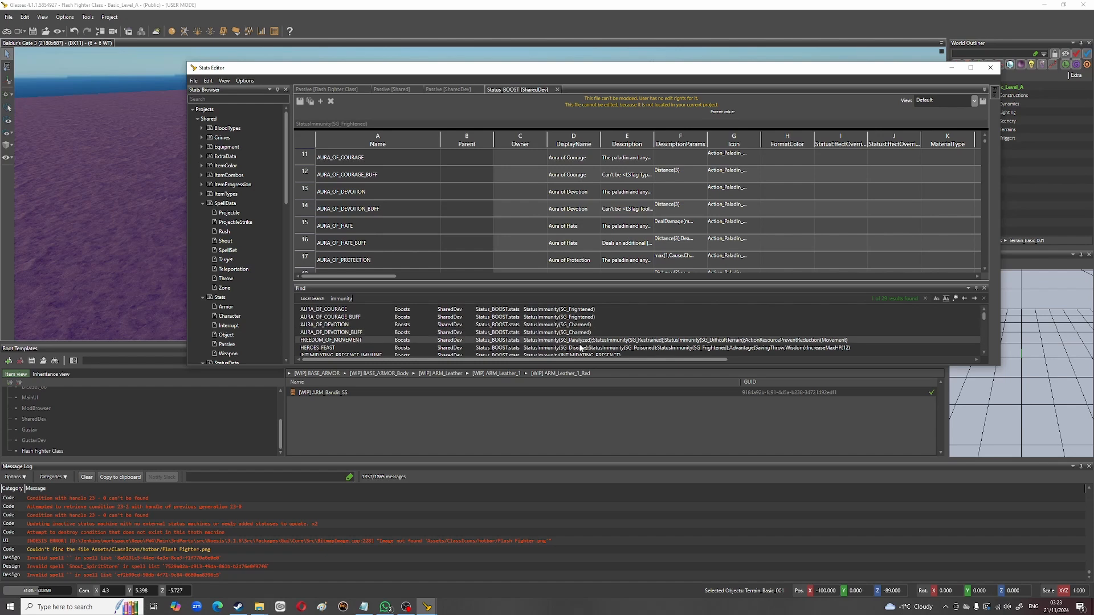
scroll(580, 348, down, 5)
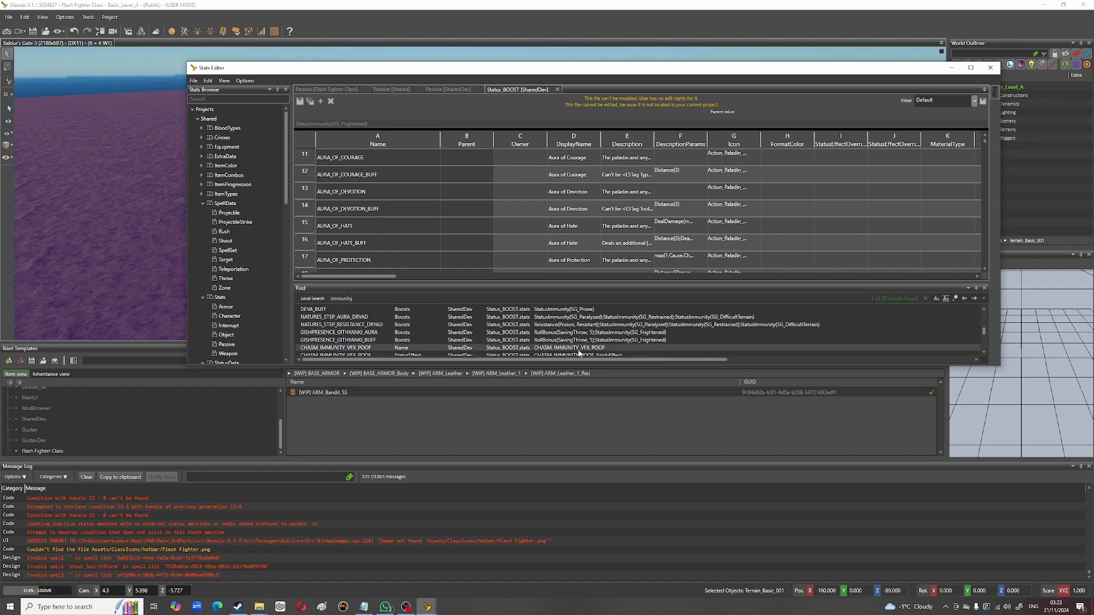
scroll(578, 353, down, 3)
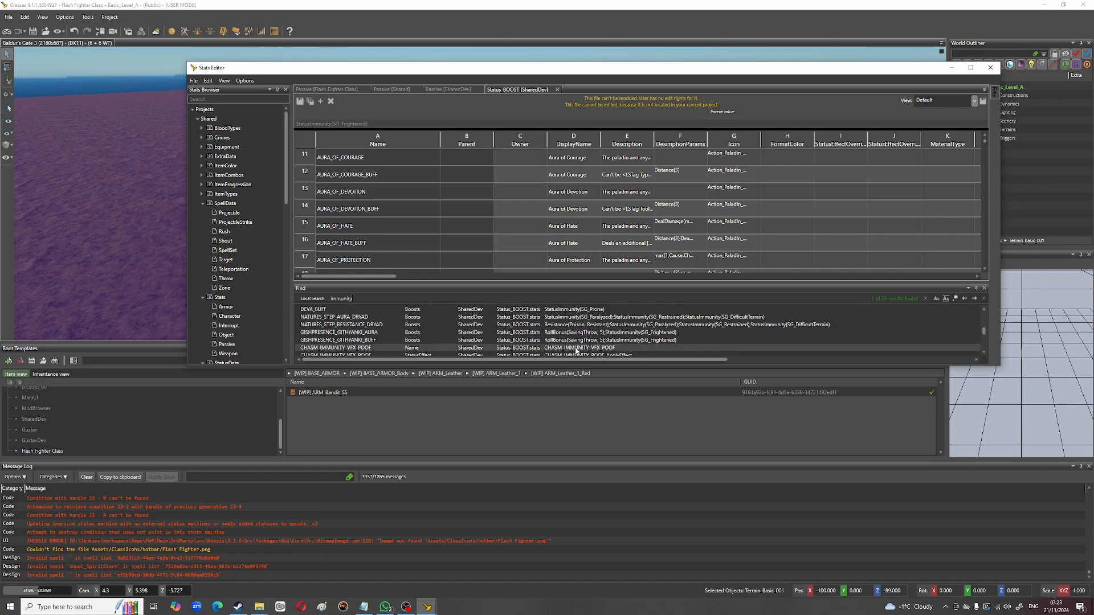
scroll(576, 351, up, 3)
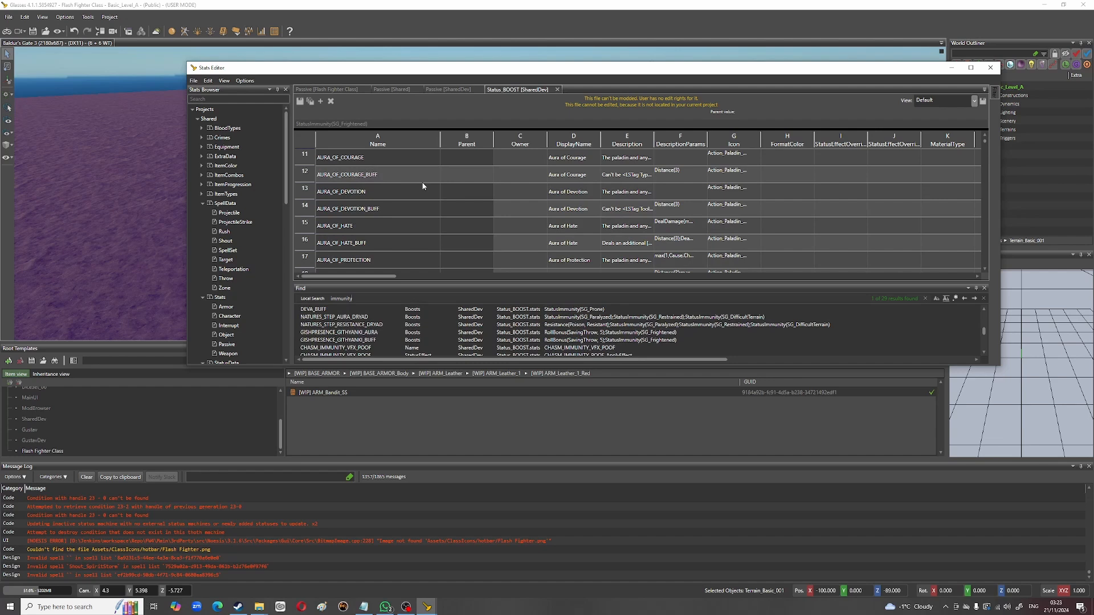
scroll(423, 186, down, 8)
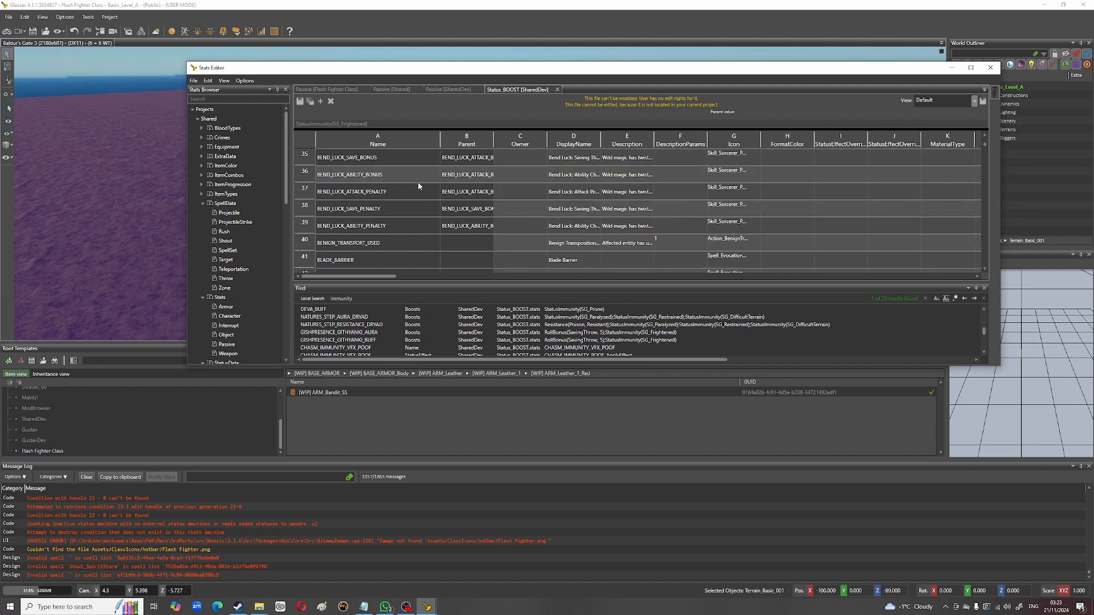
scroll(418, 183, down, 4)
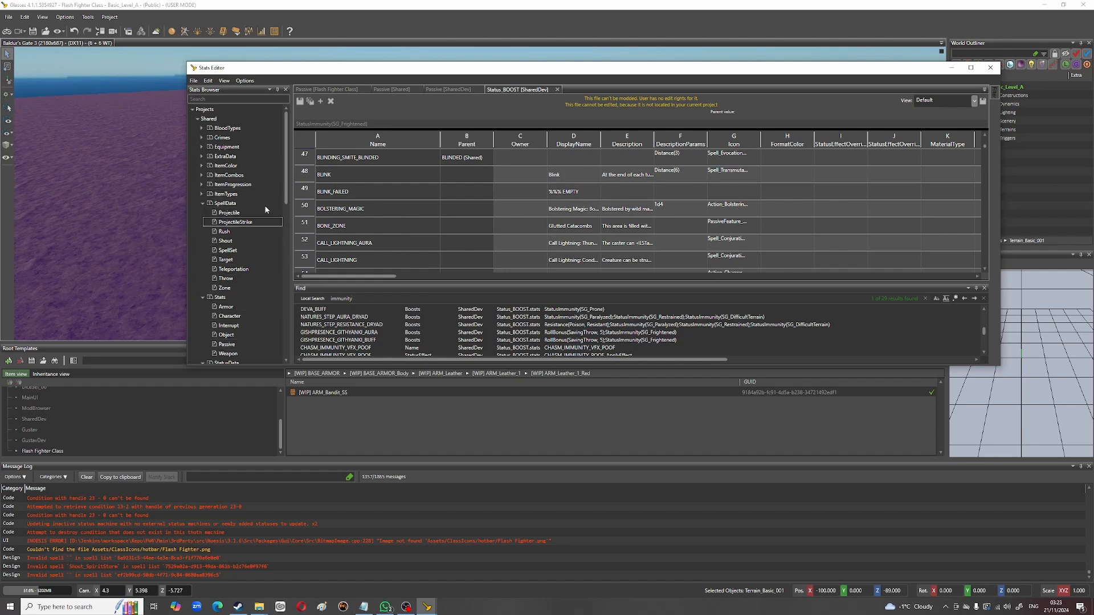
Step: Close the SharedDev Status_BOOST and Passive tables, exit the Stats Editor, and open the UUID Object Editor
drag(287, 159, 289, 191)
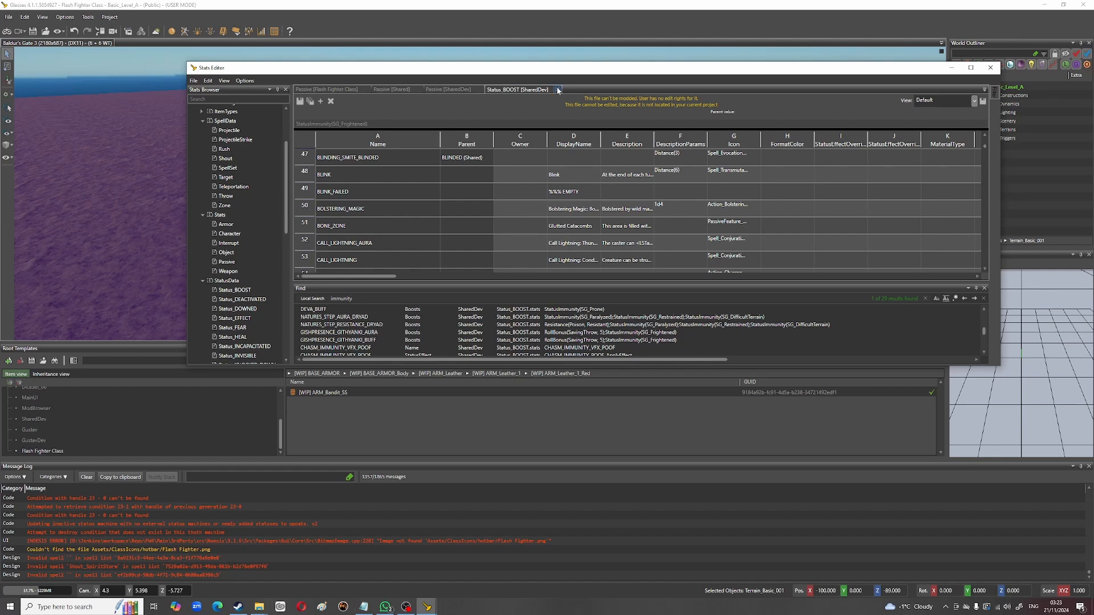
click(557, 90)
click(479, 89)
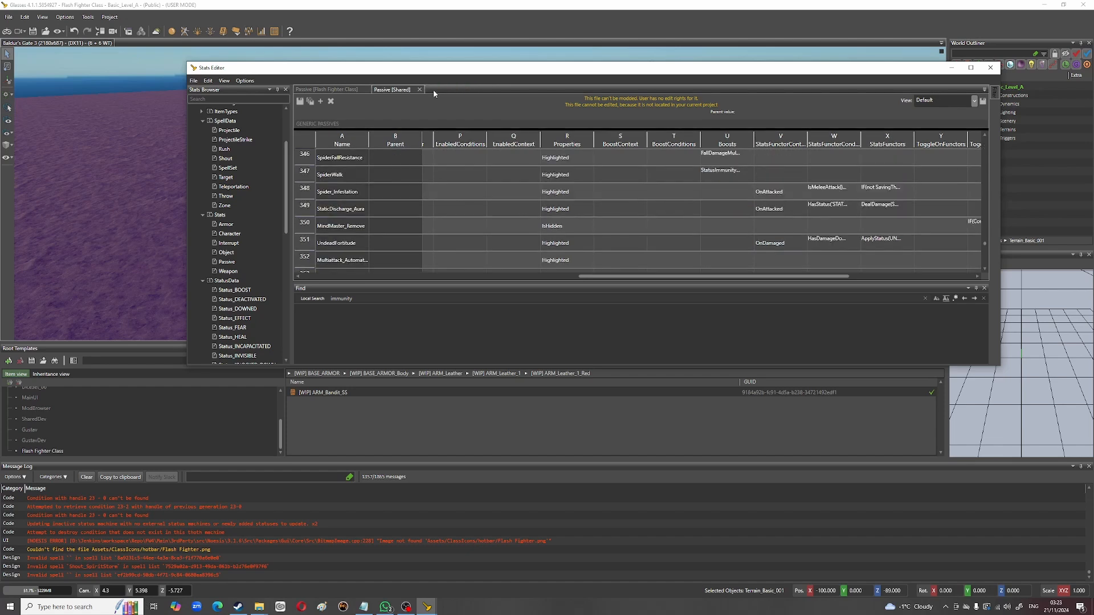
click(990, 67)
click(274, 31)
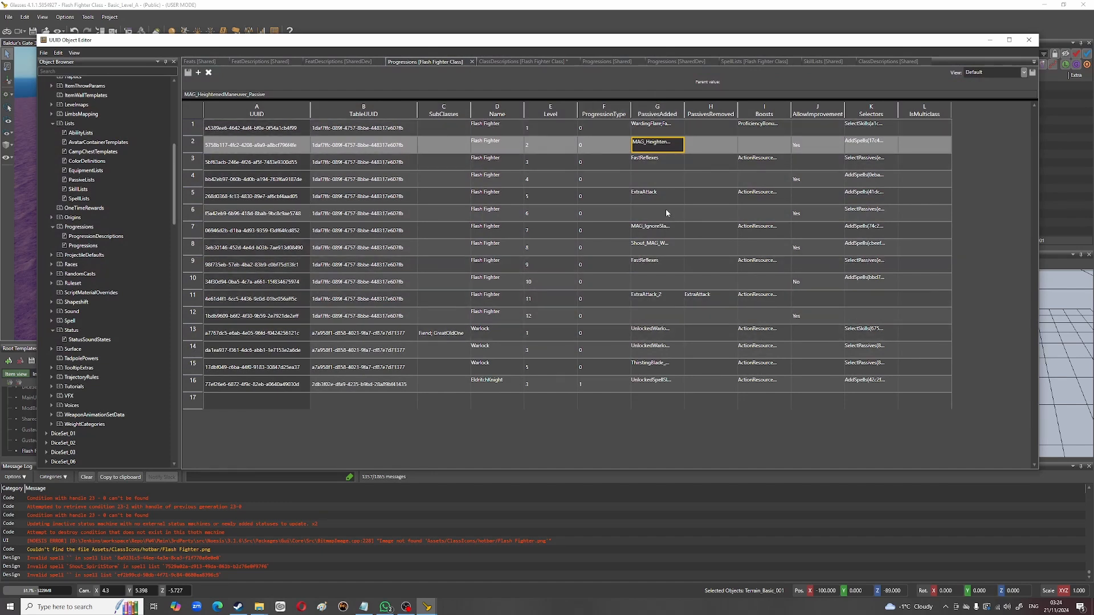
Step: Check the Flash Fighter progression's level 3 PassivesAdded, Boosts and Selectors values and the level 4 Selectors value
click(654, 193)
click(656, 163)
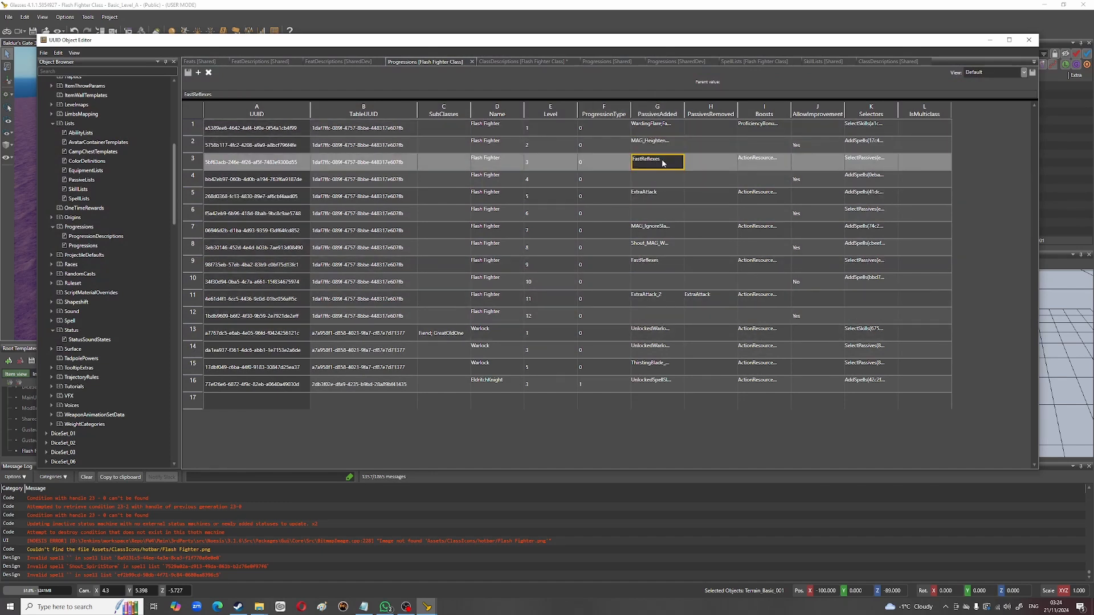
click(759, 166)
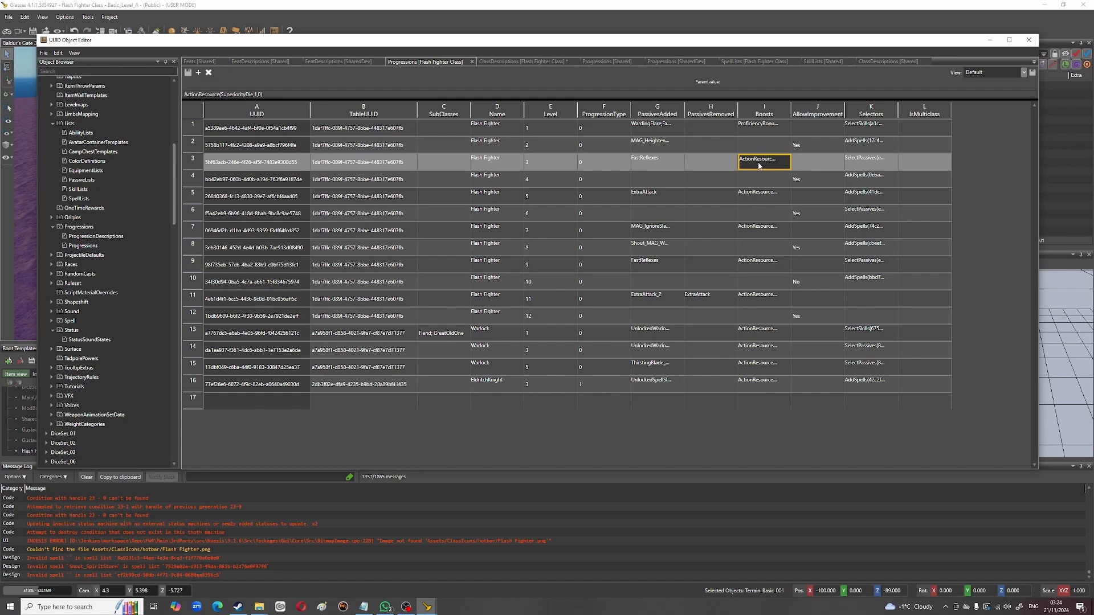
click(850, 169)
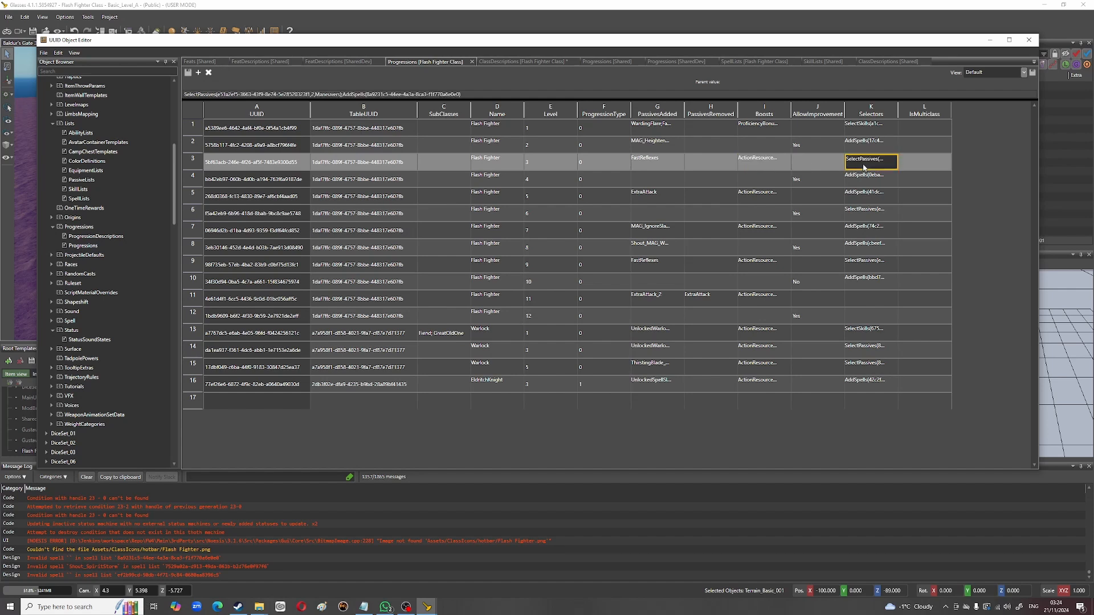
click(872, 177)
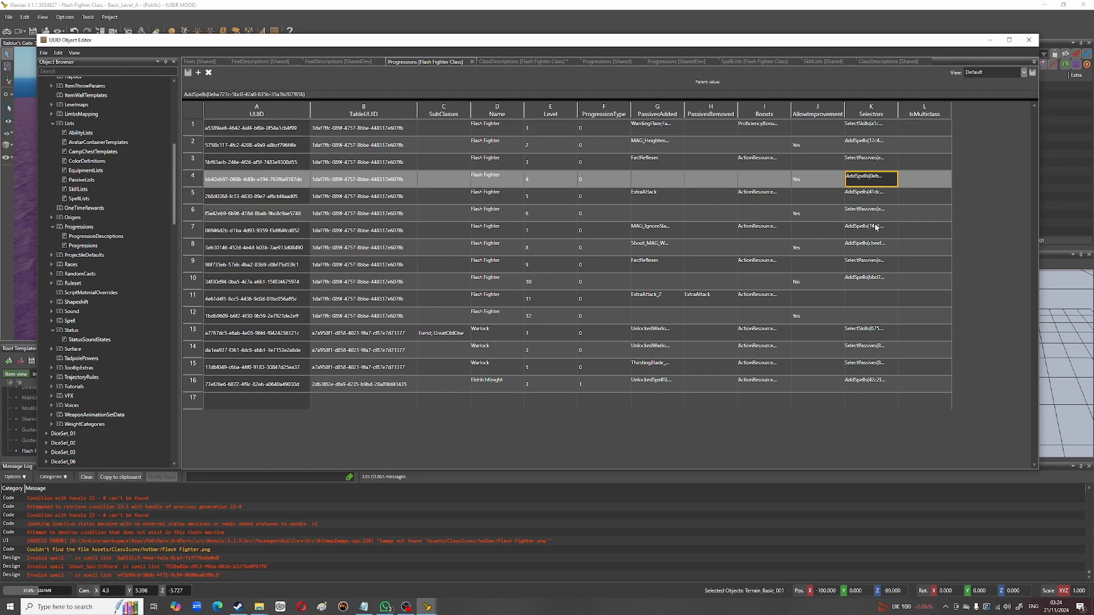
Step: Check the Flash Fighter progression's PassivesAdded values at levels 2, 3, 5, 7, 8 and 9
click(651, 150)
click(647, 166)
click(645, 194)
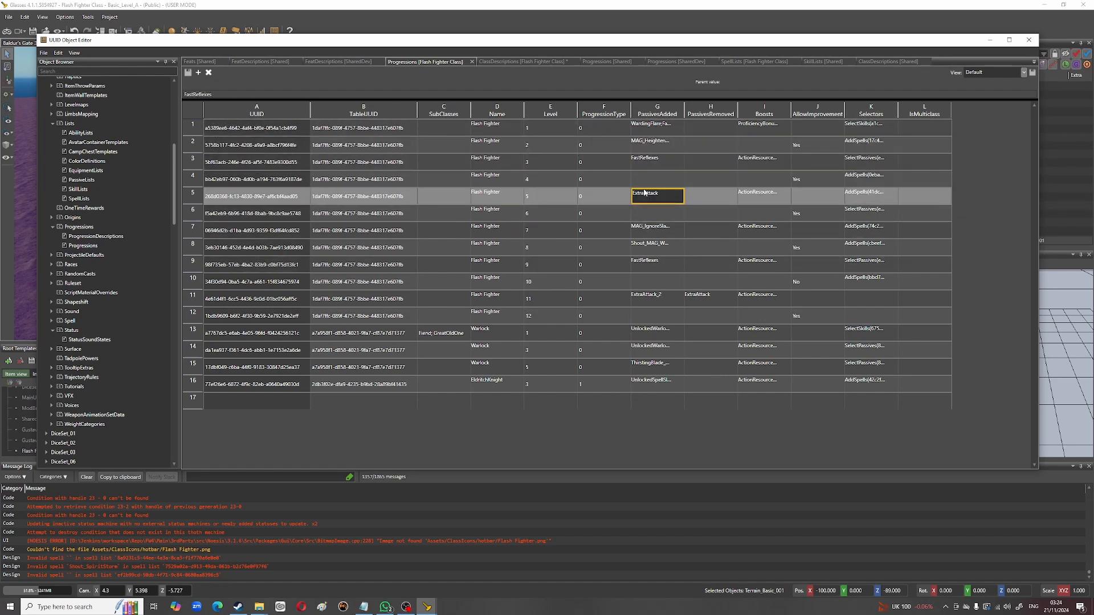
click(645, 233)
click(655, 251)
click(657, 263)
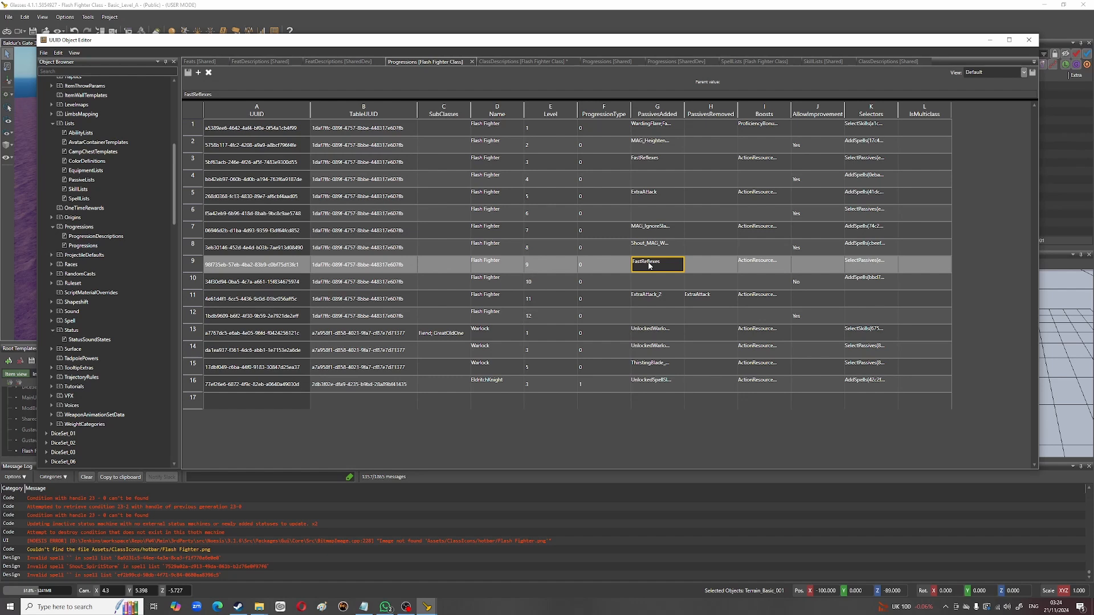
Step: Look through the Object Browser's data categories down to the Flash Fighter Class project
scroll(120, 334, down, 6)
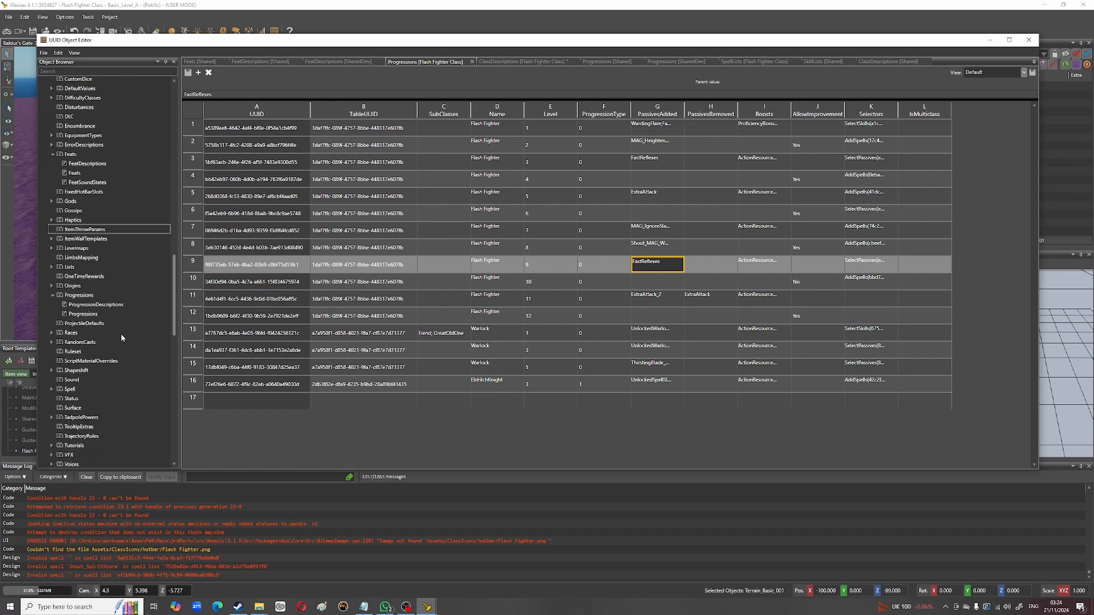
scroll(126, 333, down, 10)
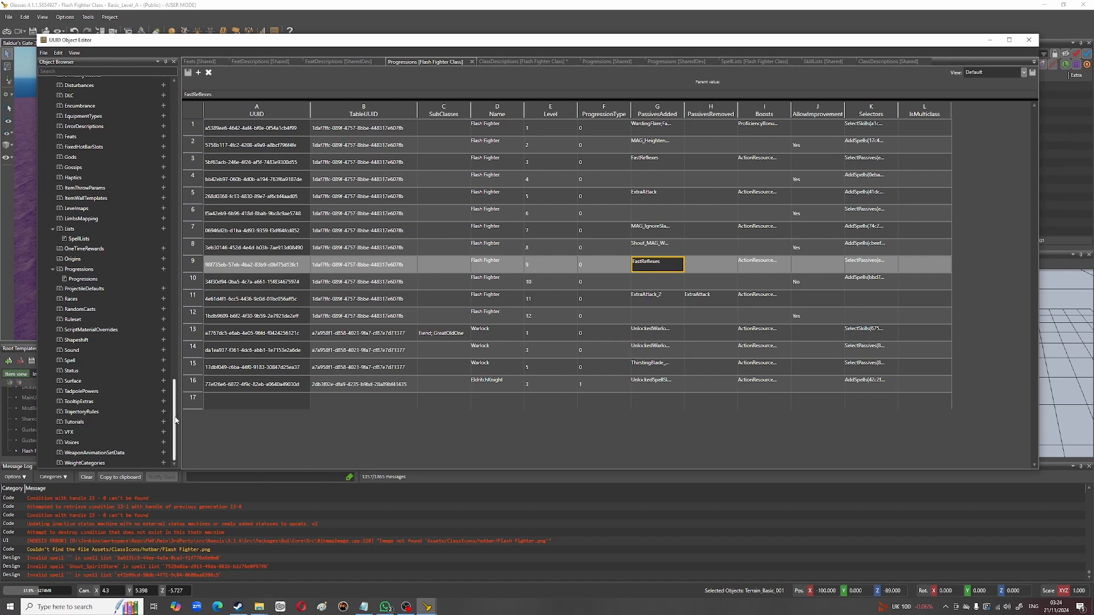
scroll(176, 419, up, 10)
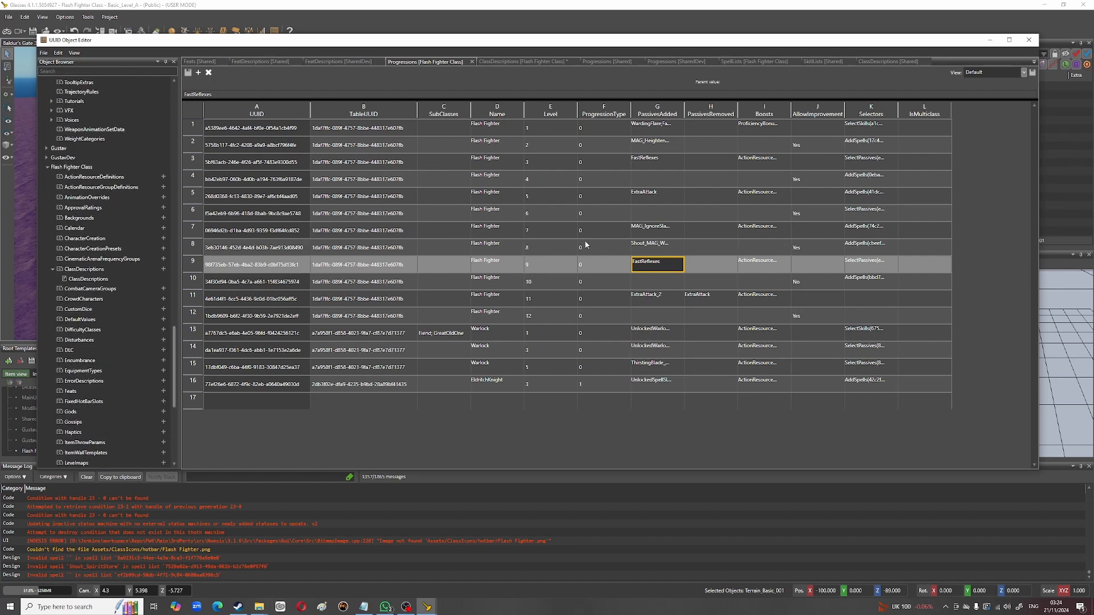
Step: Close the UUID Object Editor and reopen the Stats Editor to view the Flash Fighter Class project's stats categories
click(1029, 39)
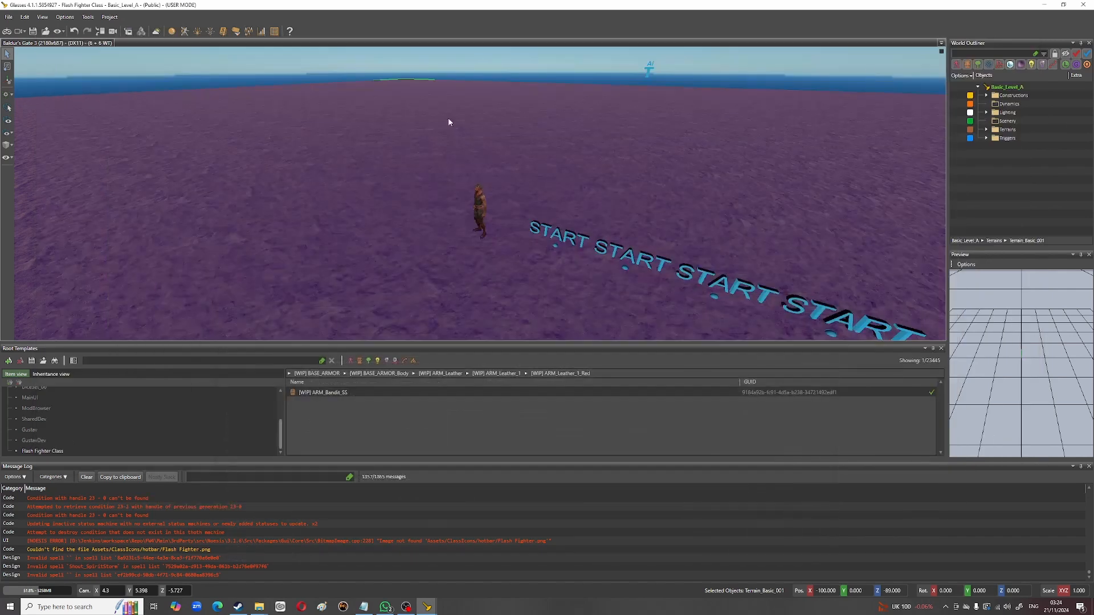
click(262, 31)
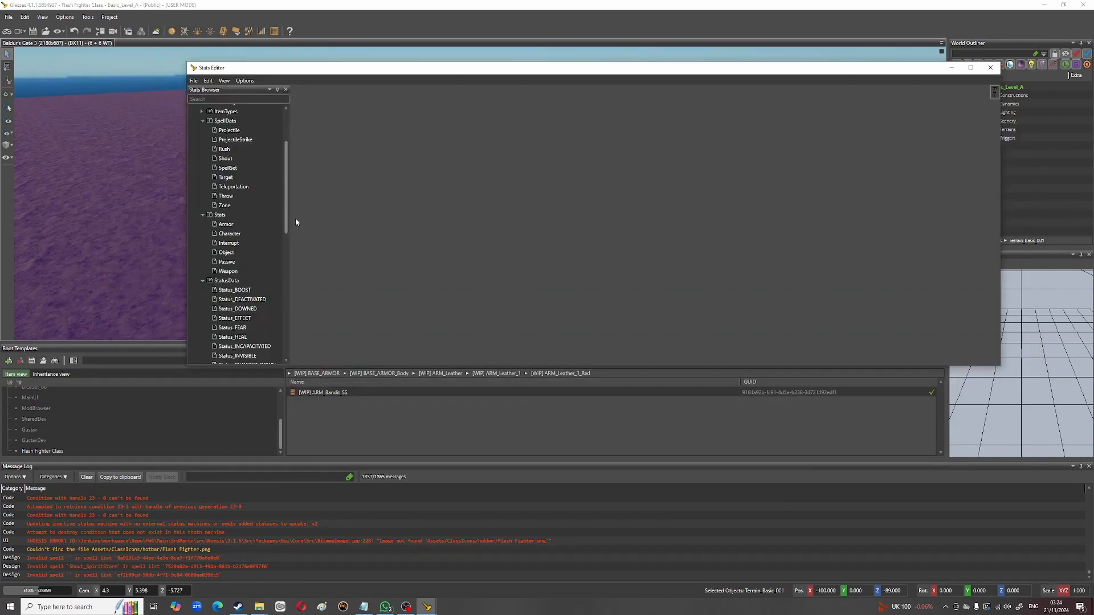
drag(281, 201, 288, 363)
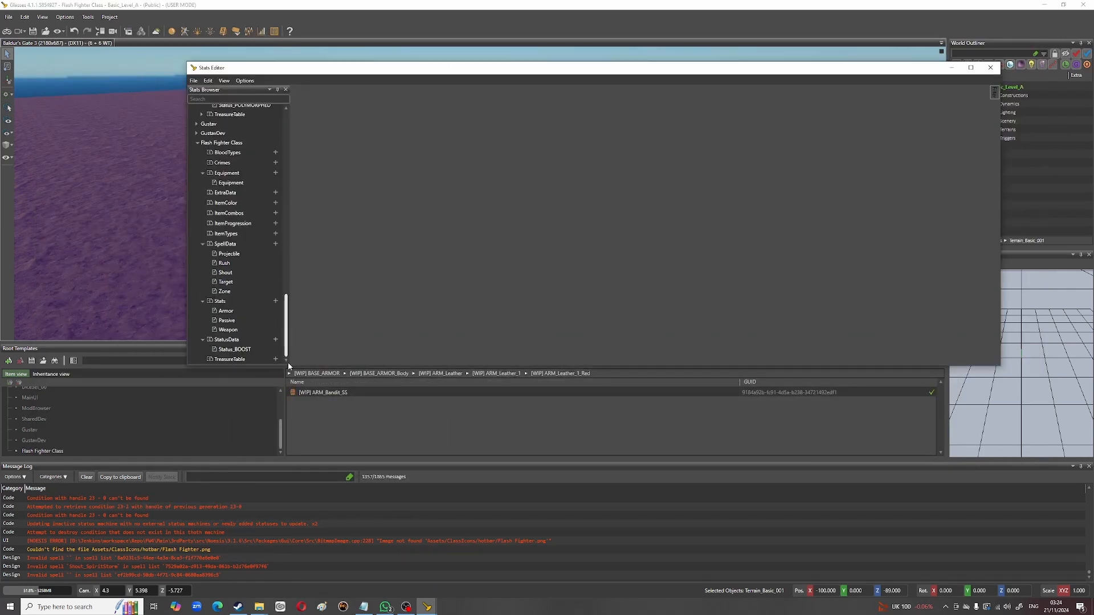
Step: Open the Flash Fighter Class project's Passive stats table and check the Boosts value of the FastReflexes passive
click(233, 321)
click(353, 155)
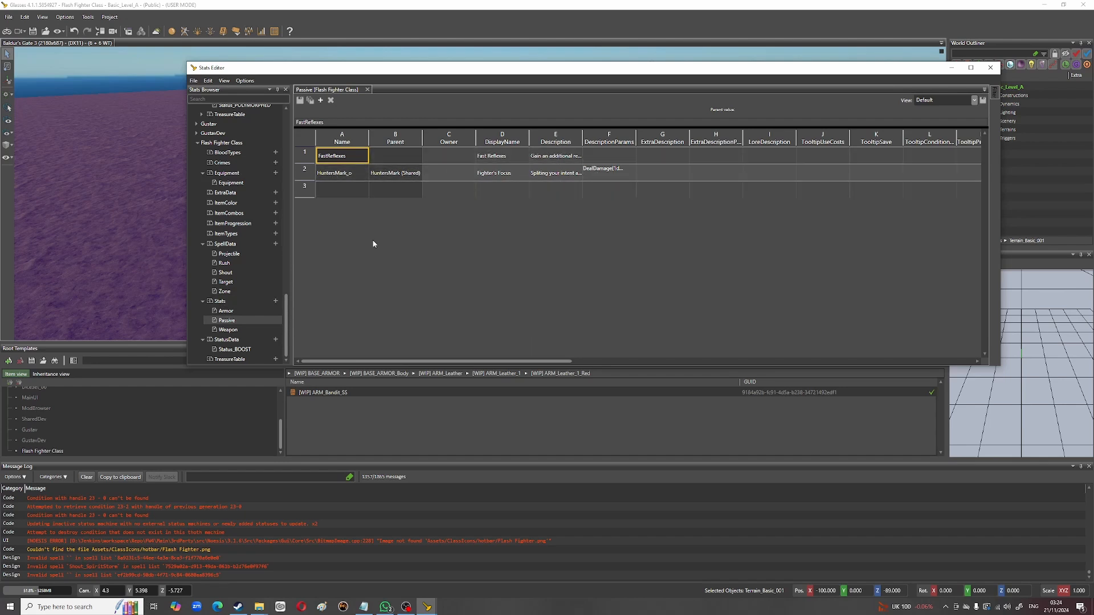
drag(426, 362, 656, 363)
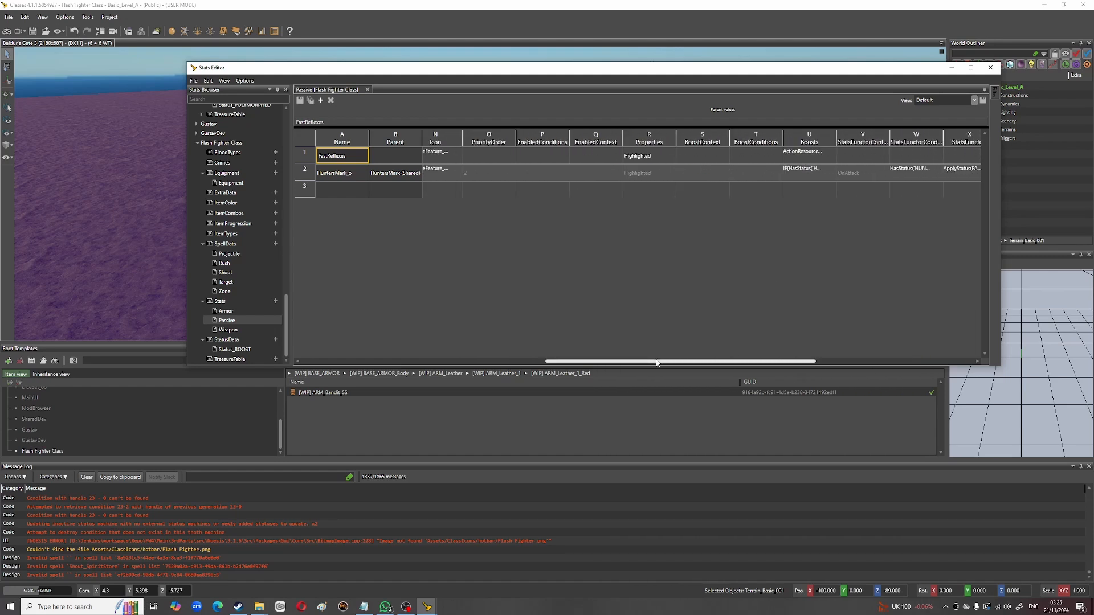
click(804, 158)
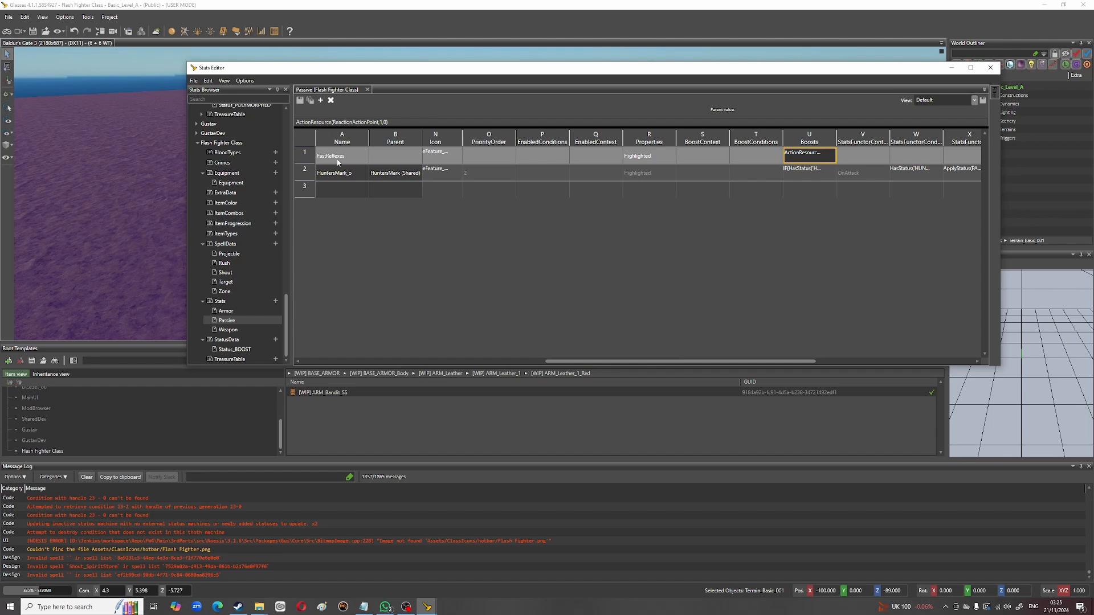
click(228, 323)
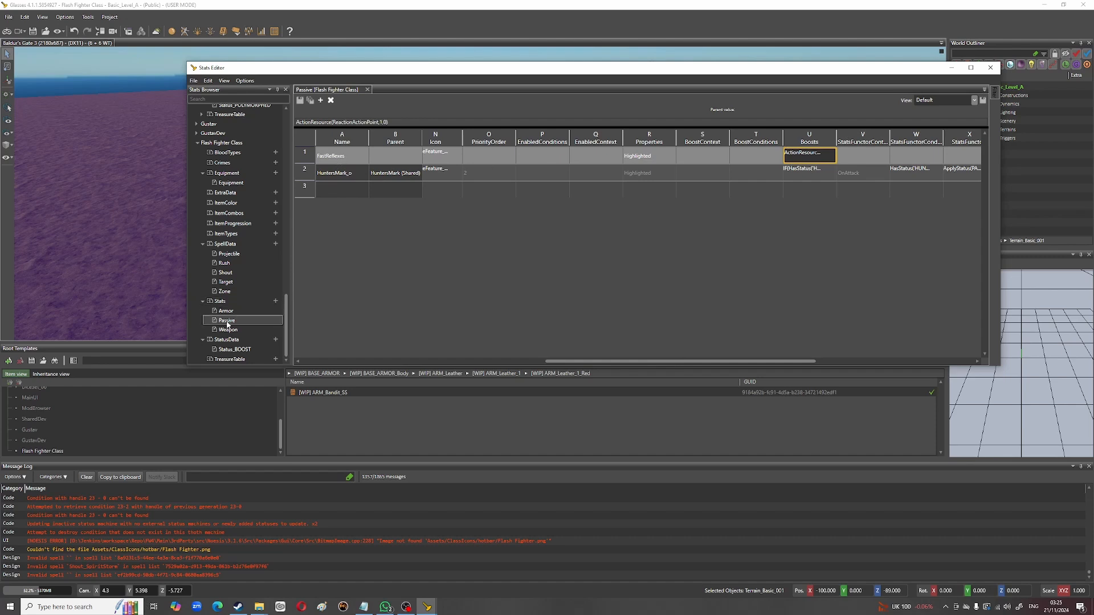
double_click(815, 155)
Step: Open the Flash Fighter Class project's Status_BOOST table and look through its status entries
click(233, 349)
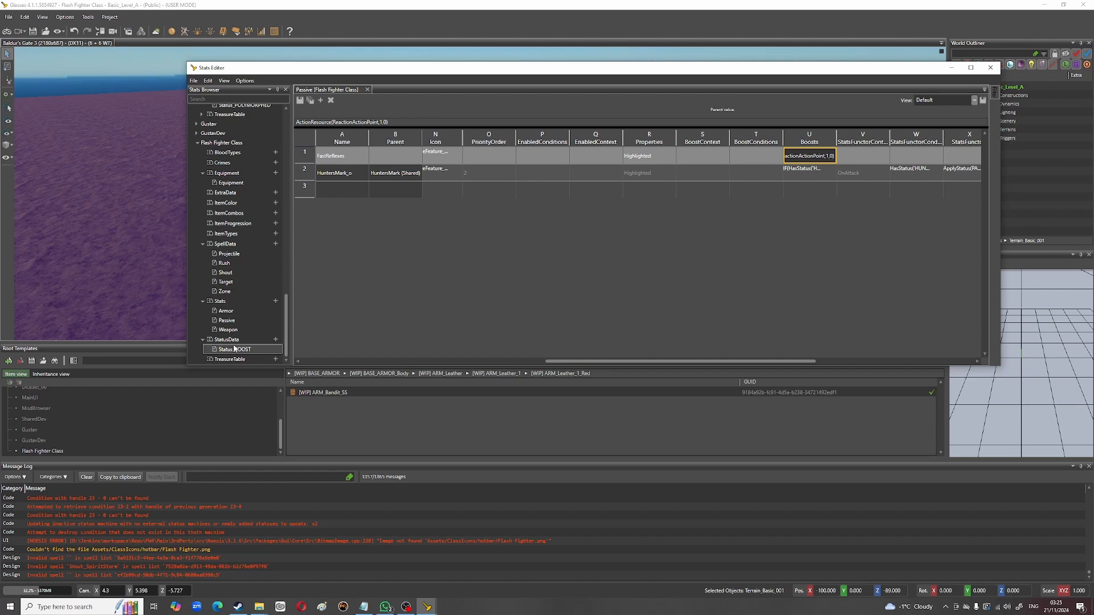
click(230, 256)
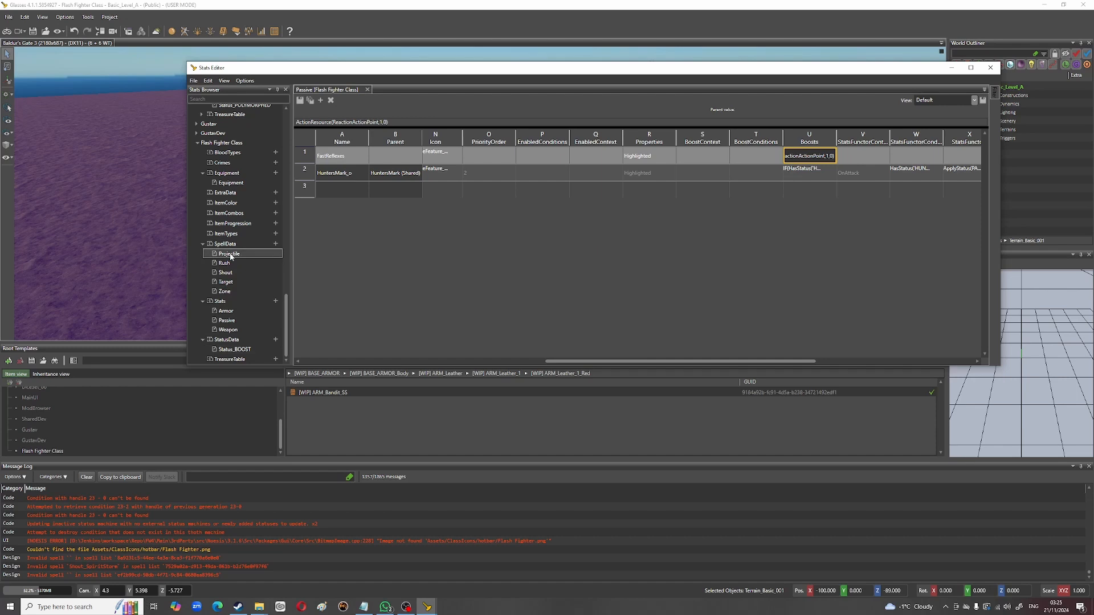
click(230, 293)
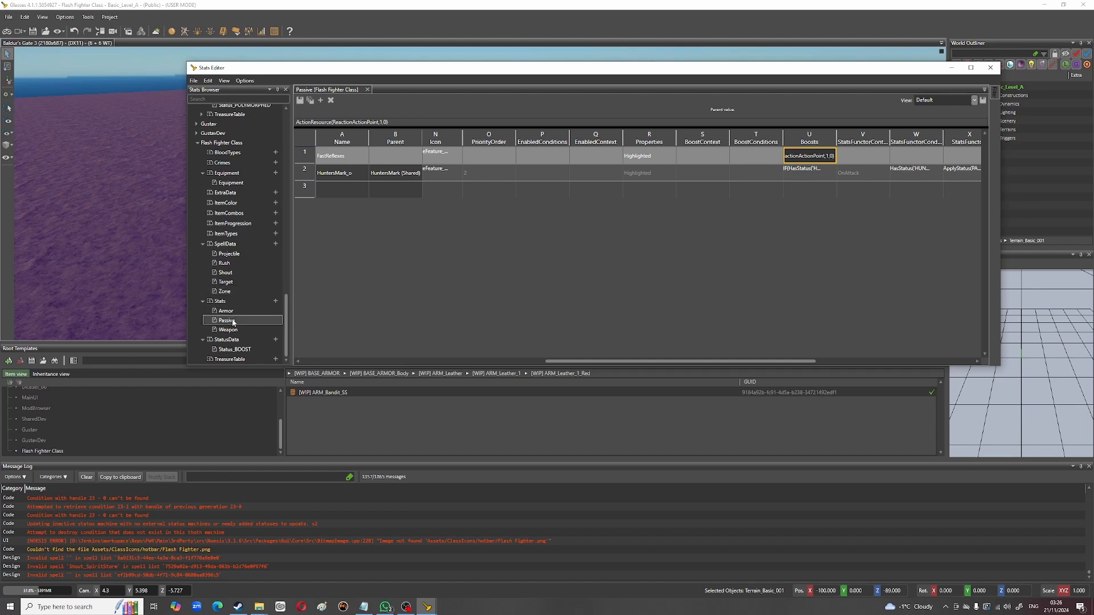
double_click(232, 349)
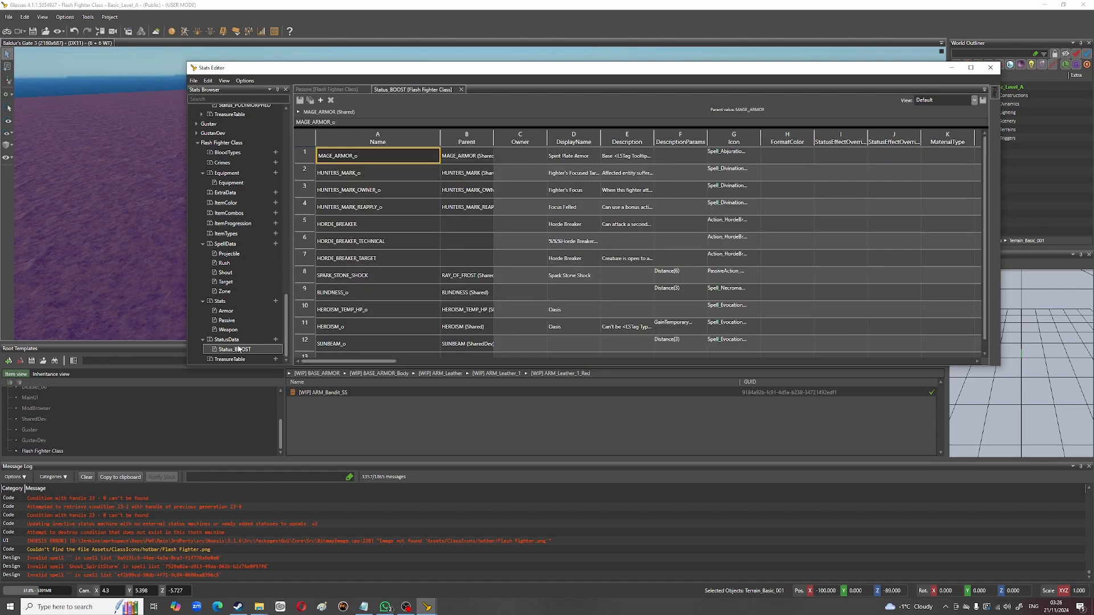
scroll(494, 241, down, 1)
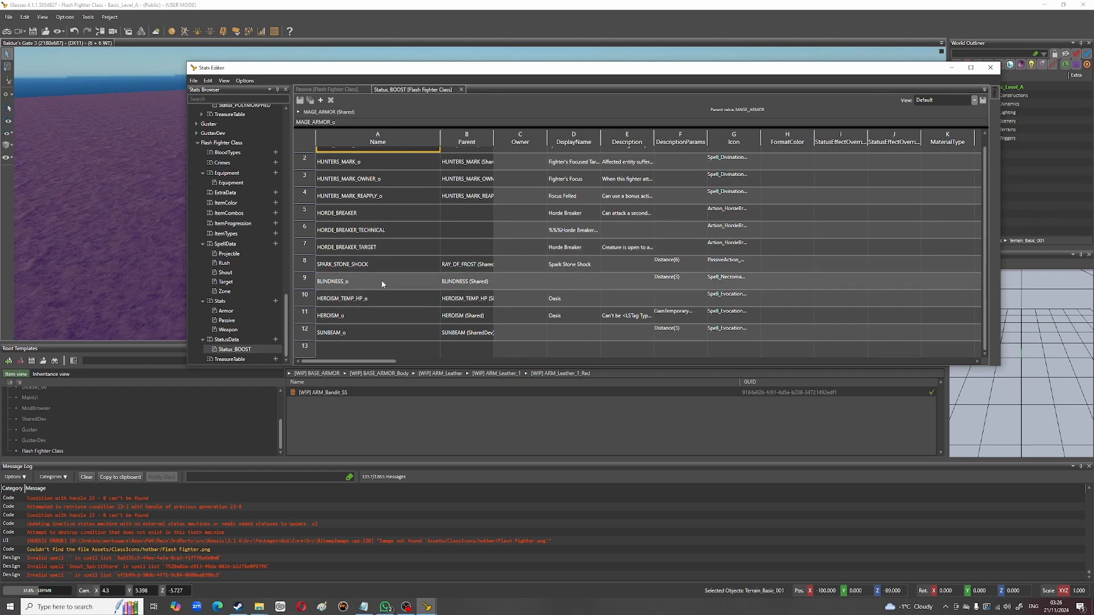
scroll(382, 284, up, 1)
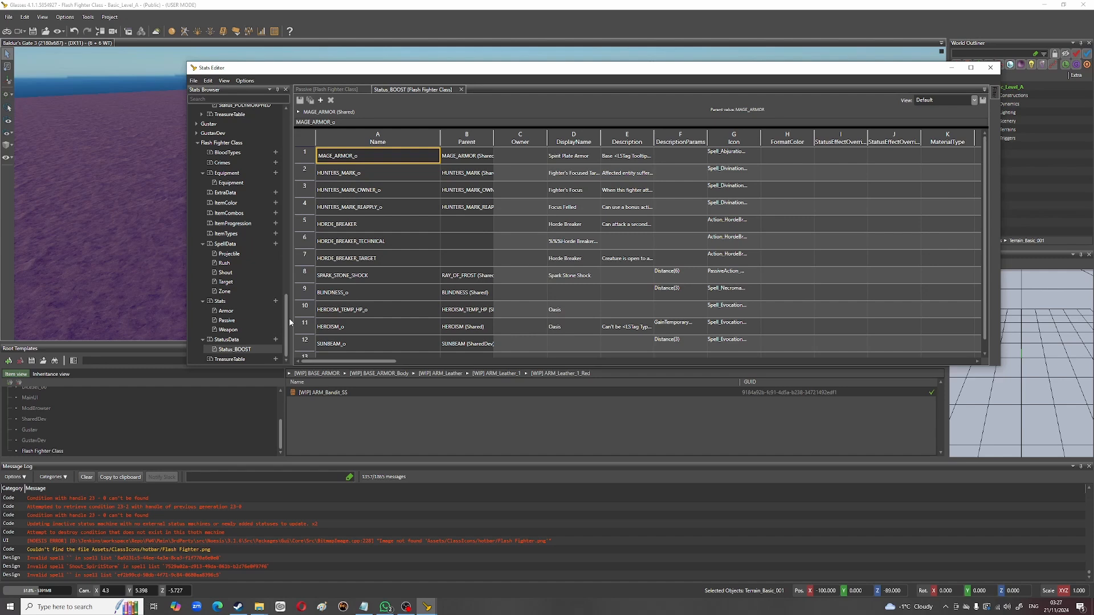
Step: Minimise the Stats Editor and enter game mode, saving the unsaved ClassDescriptions of the Flash Fighter Class project
click(952, 68)
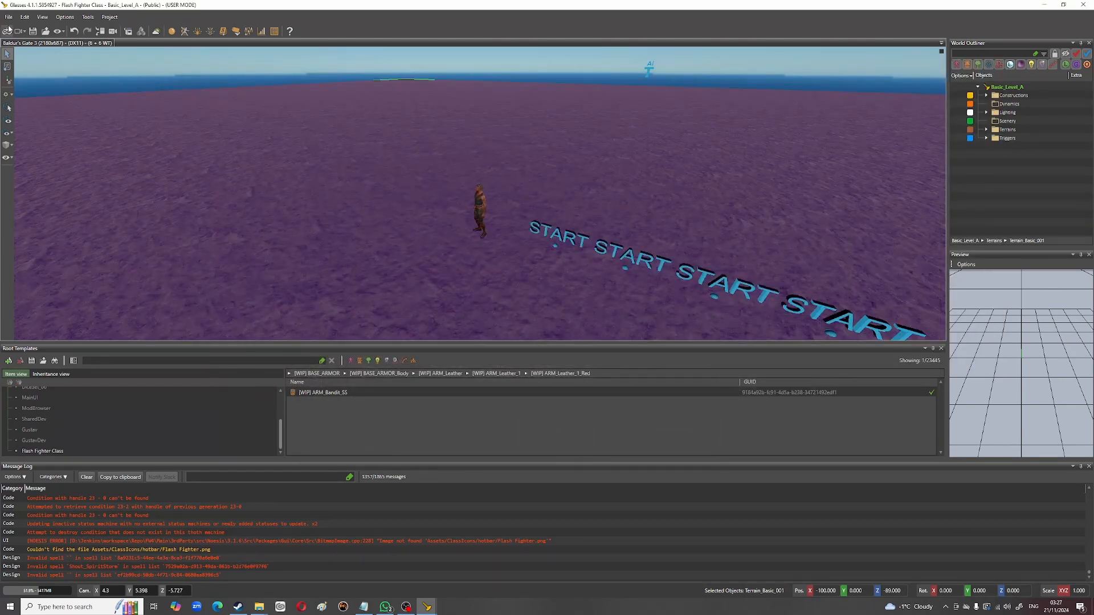
click(7, 34)
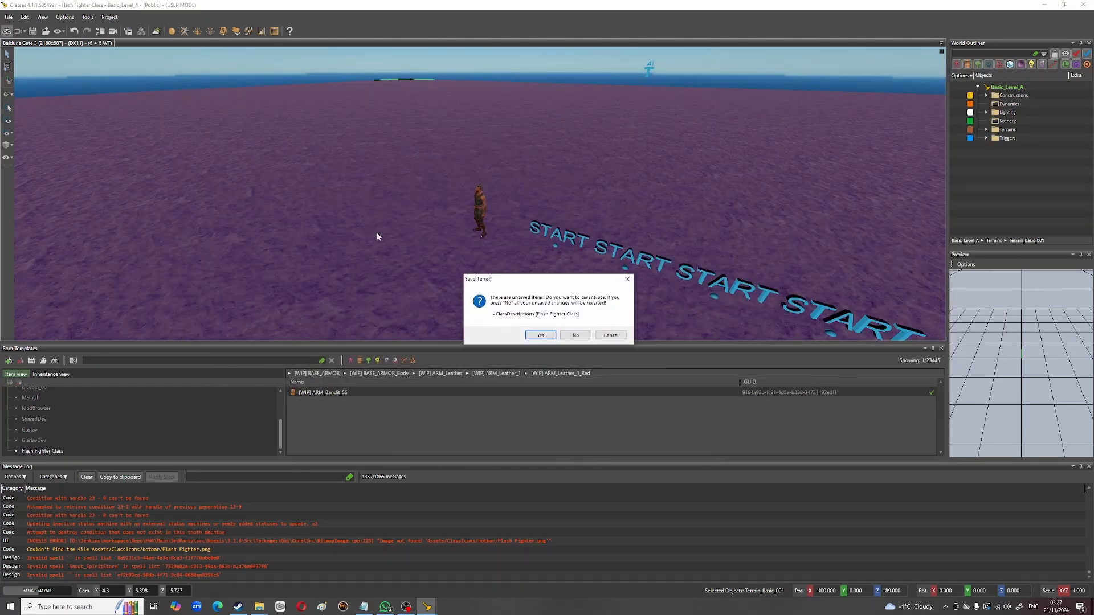
click(544, 336)
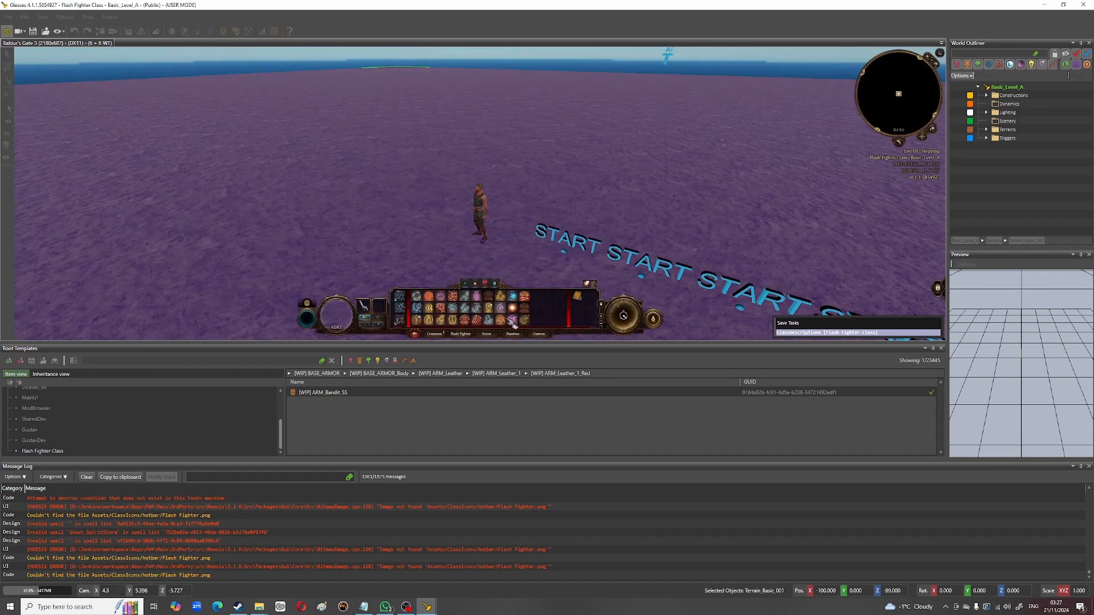
Step: Cast Oasis on the player character, switching to turn-based mode, and check the description of its Oasis condition
click(514, 322)
click(479, 222)
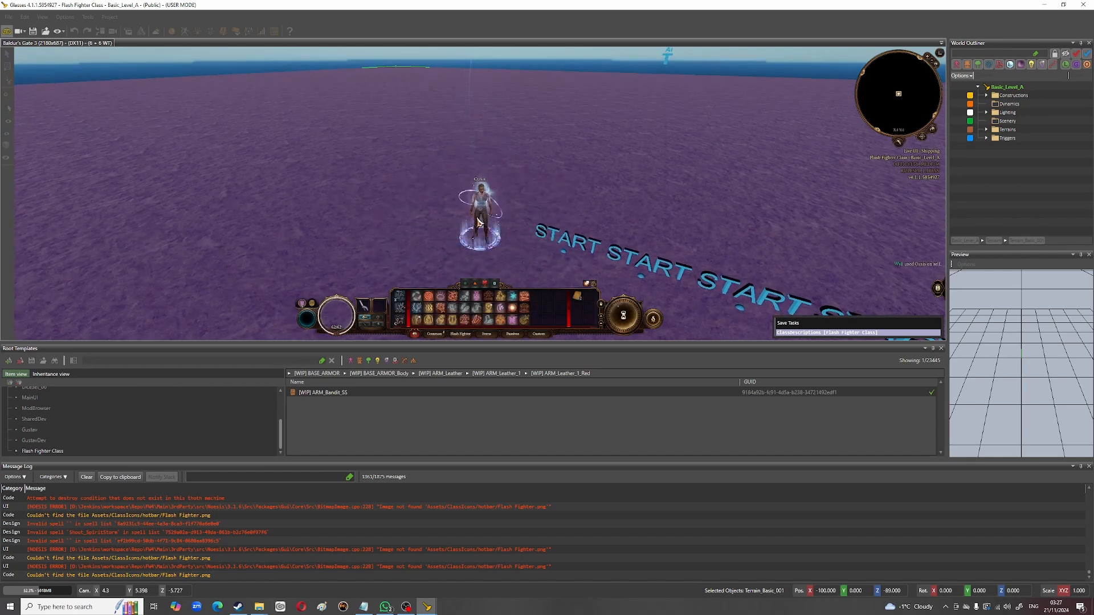
click(637, 317)
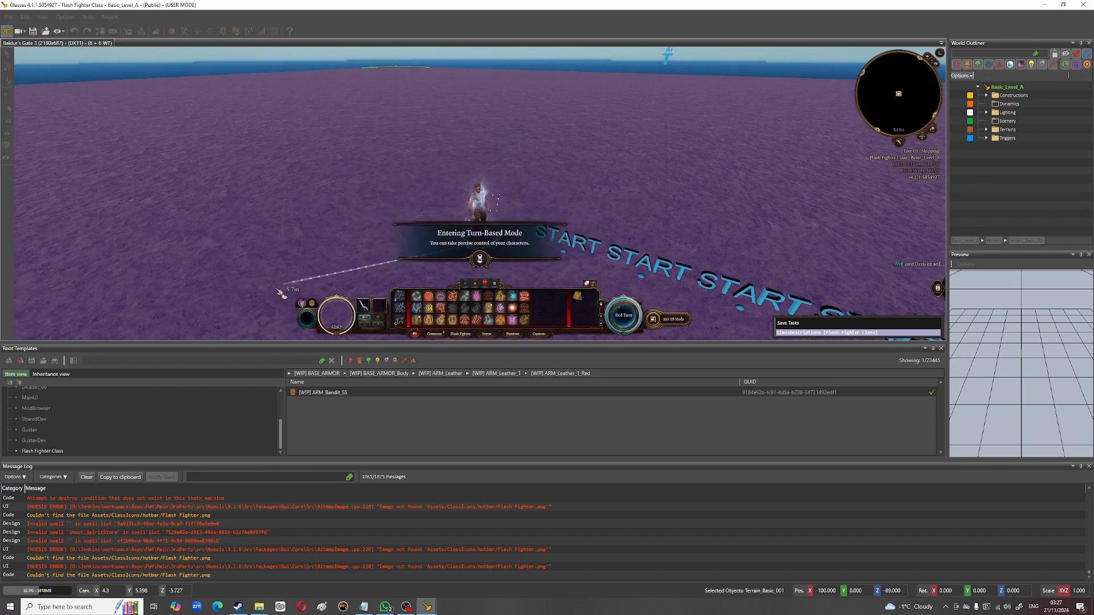
mouse_move(306, 309)
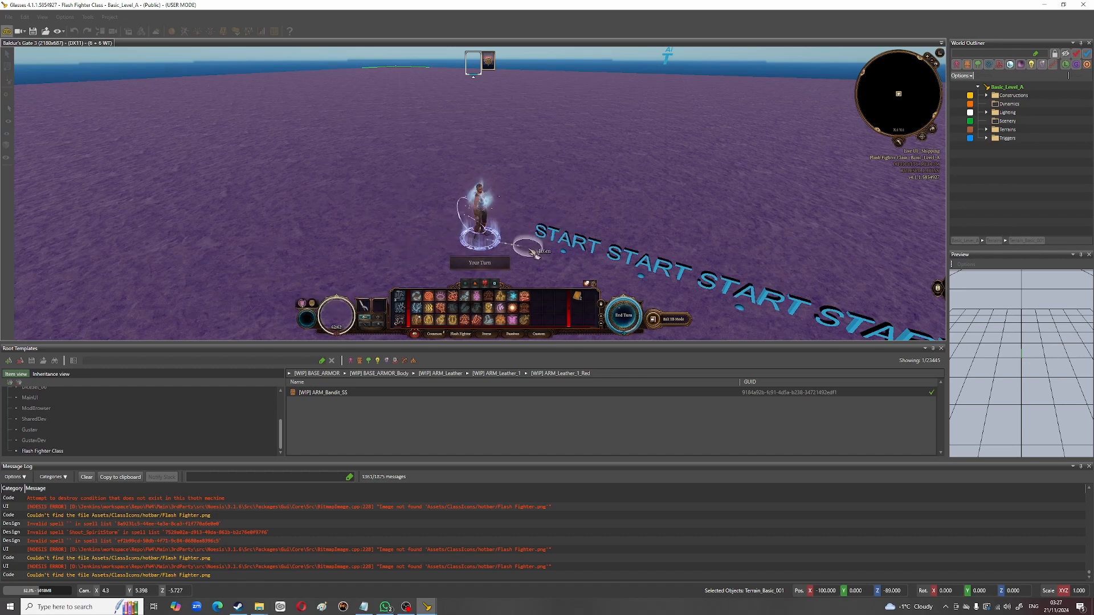
click(533, 251)
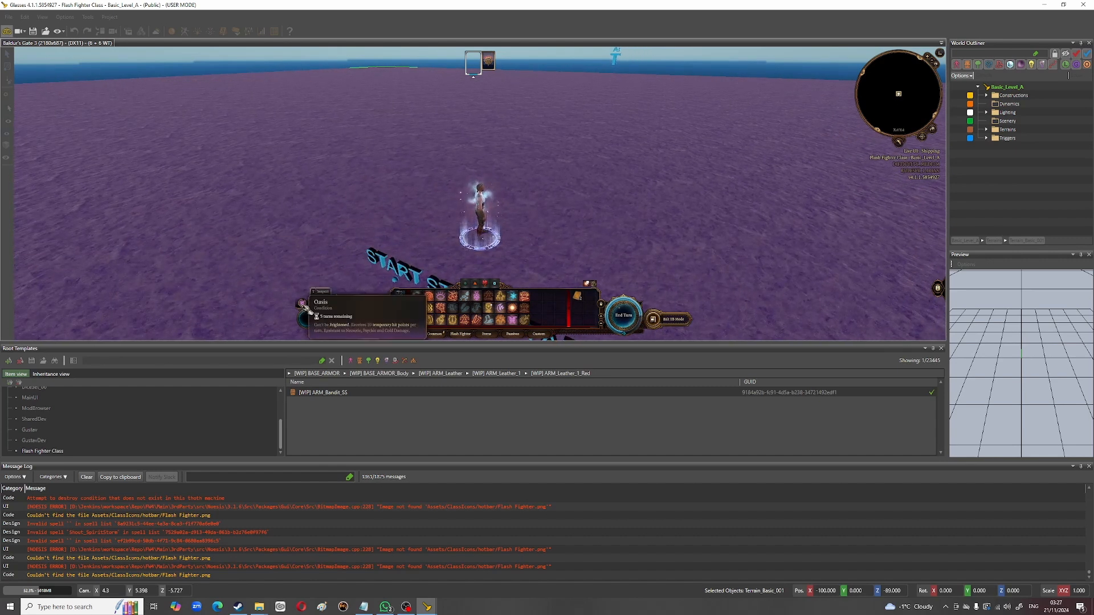
mouse_move(517, 323)
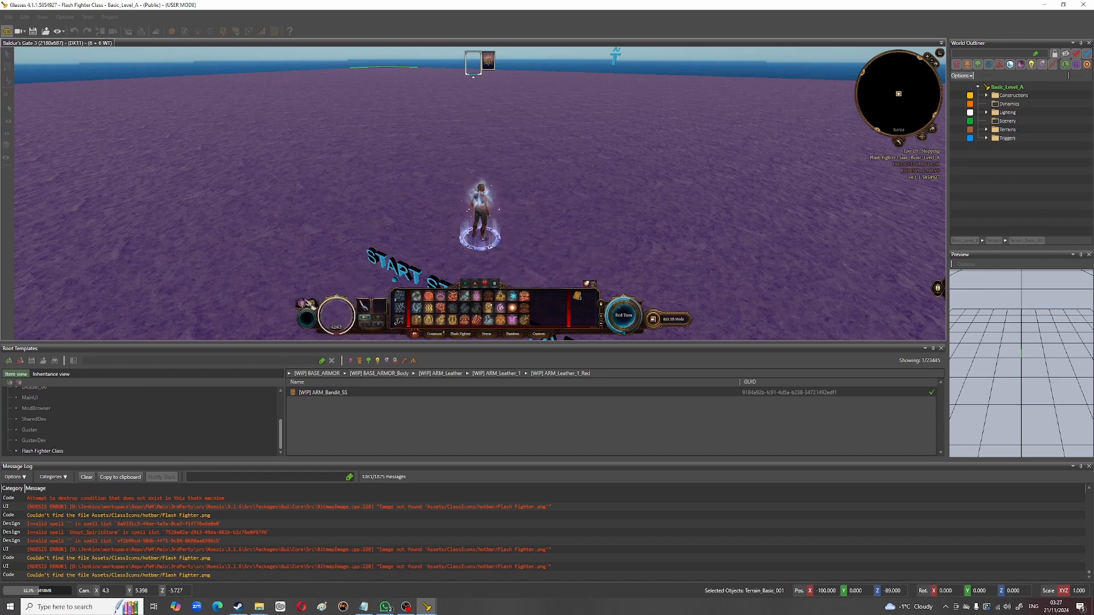
mouse_move(311, 307)
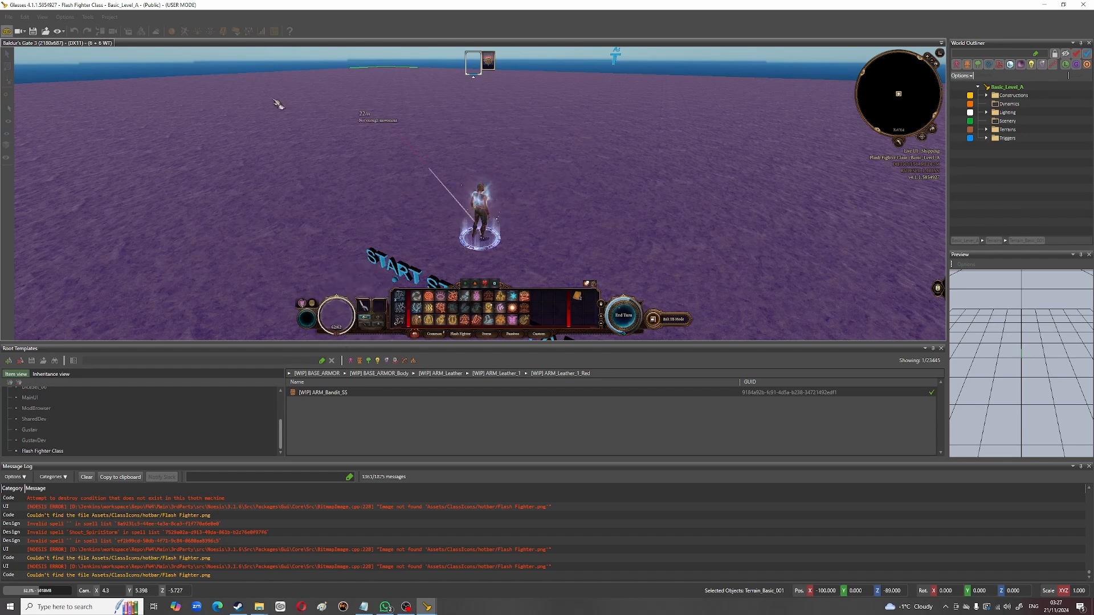
Step: Leave game mode and look through the Flash Fighter Class project's Target spell table in the Stats Editor
click(7, 32)
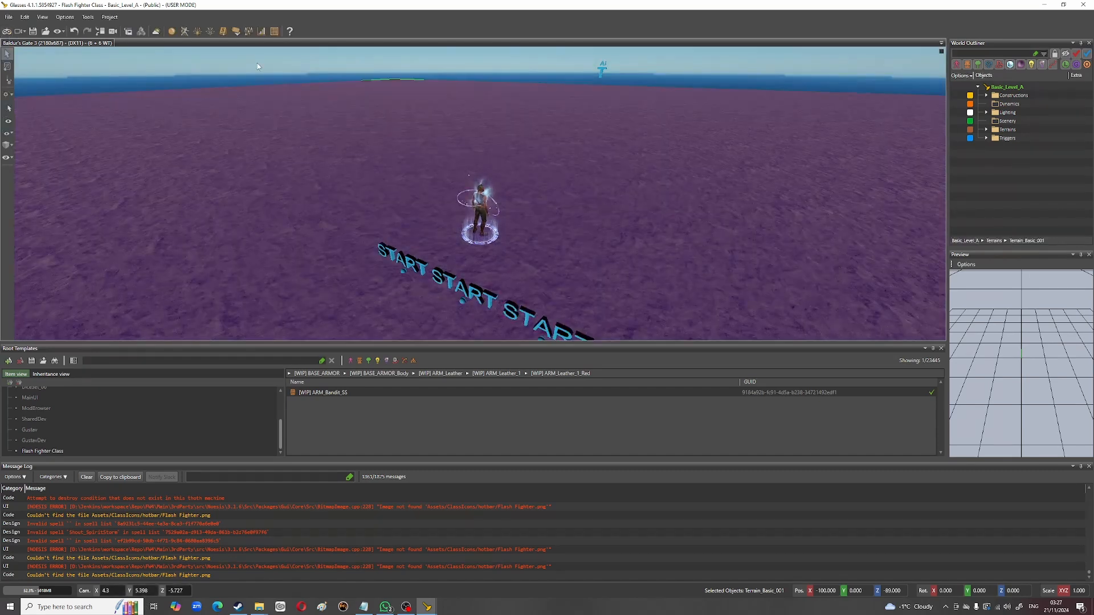
click(260, 33)
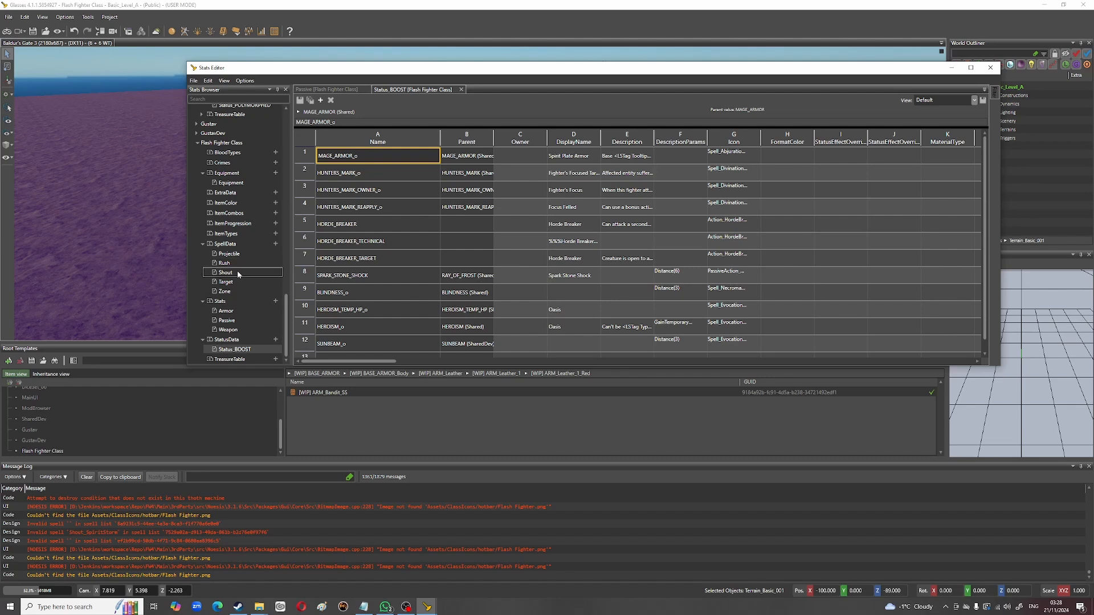
click(235, 285)
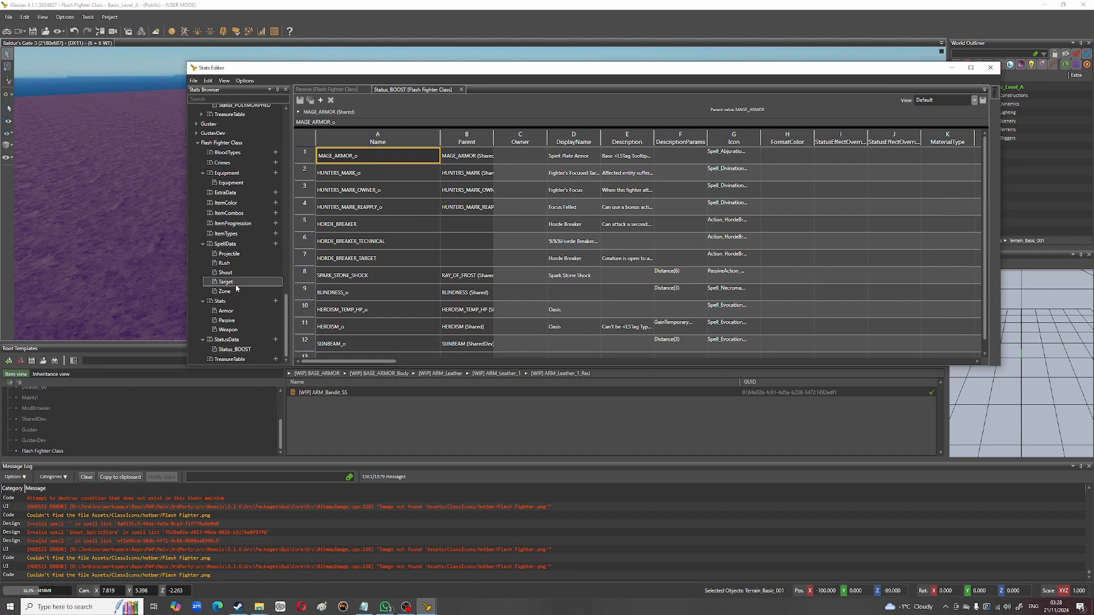
double_click(235, 285)
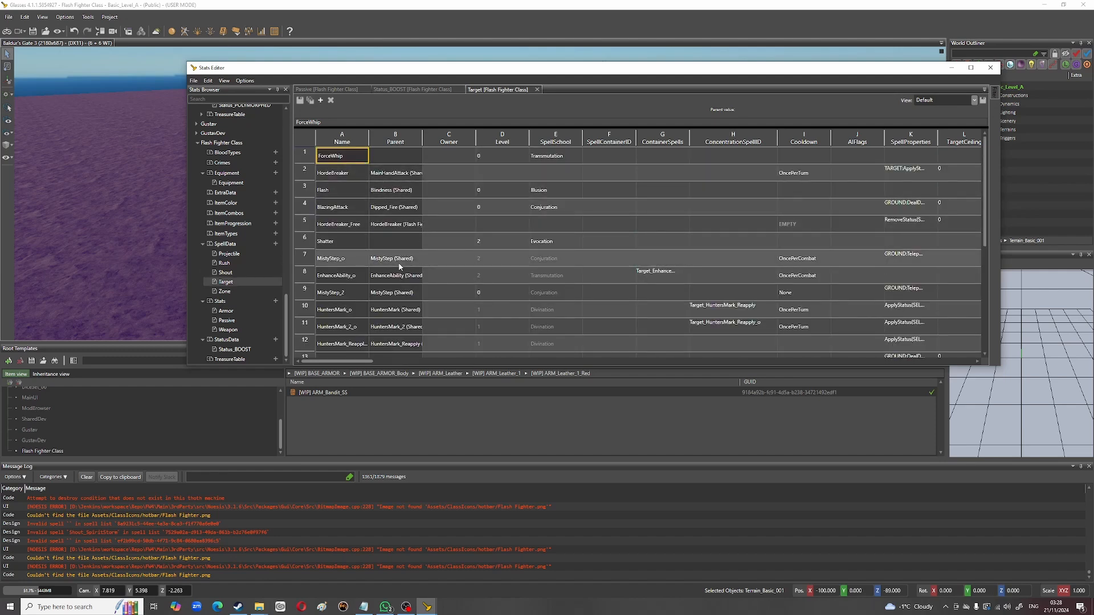
scroll(399, 266, down, 4)
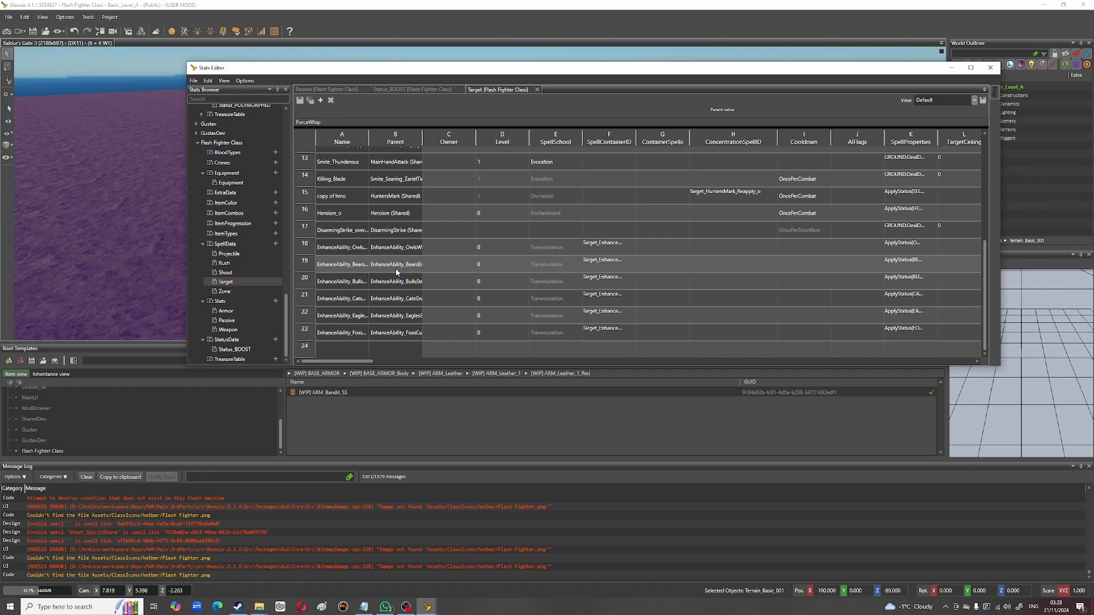
scroll(395, 268, up, 4)
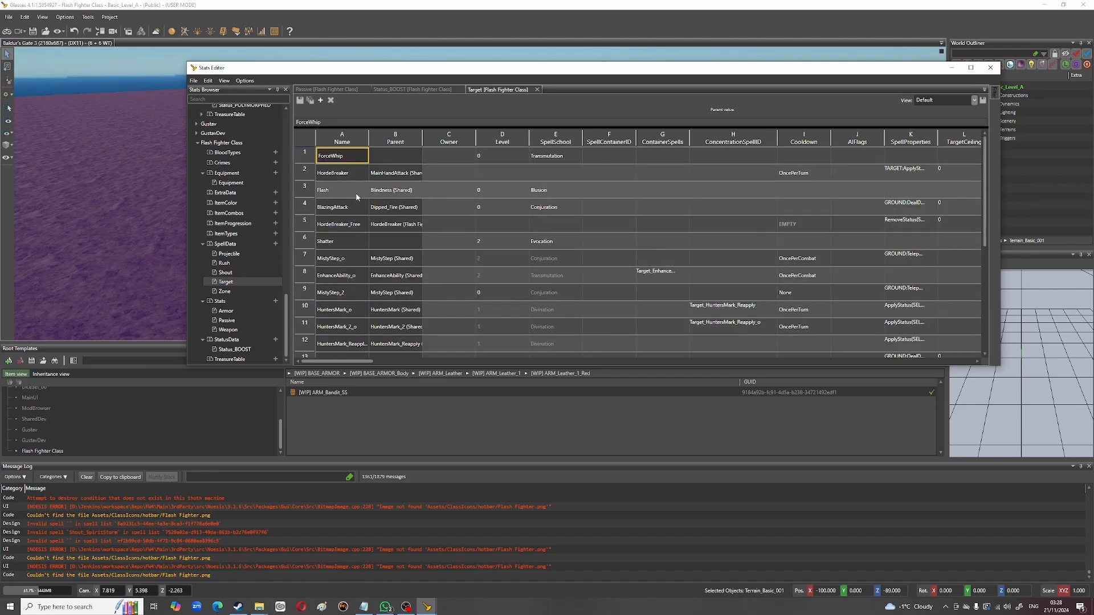
scroll(358, 197, down, 4)
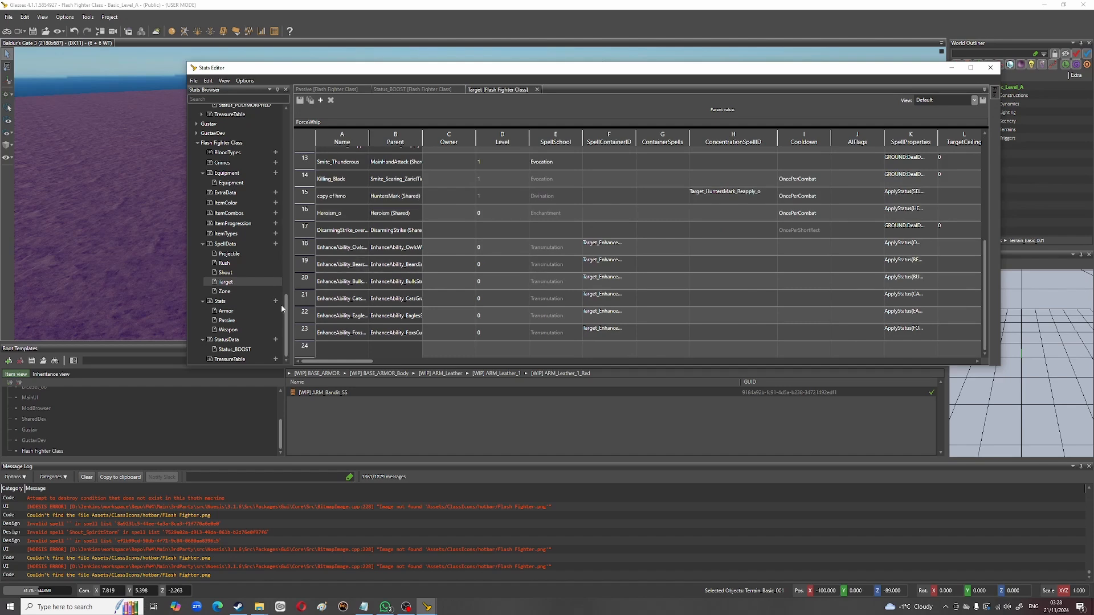
Step: Open the Flash Fighter Class project's Shout and Zone spell tables to view their entries
click(227, 292)
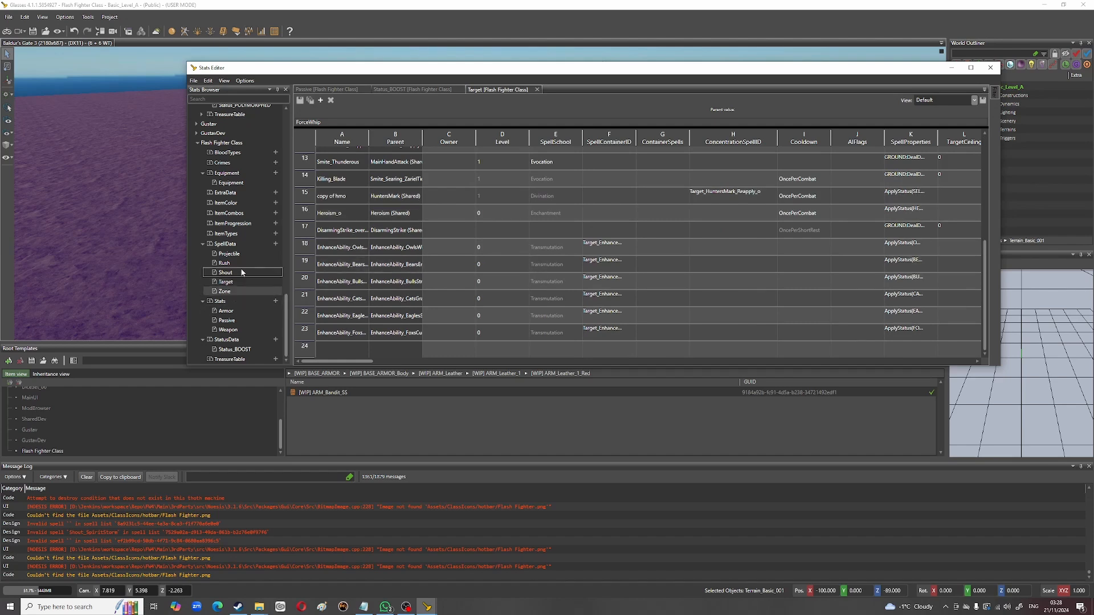
double_click(242, 273)
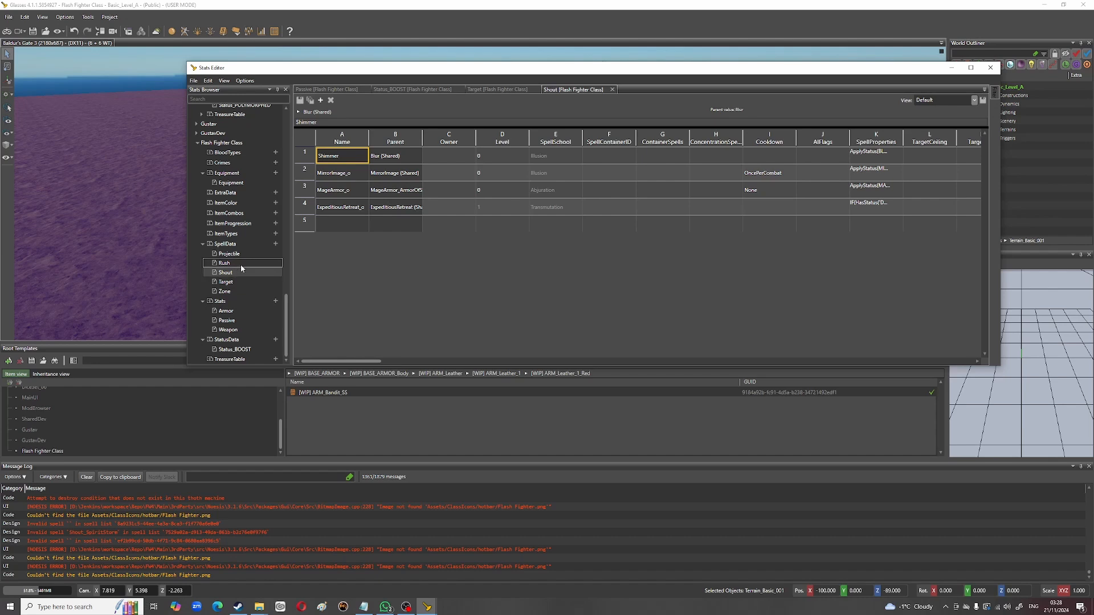
double_click(230, 292)
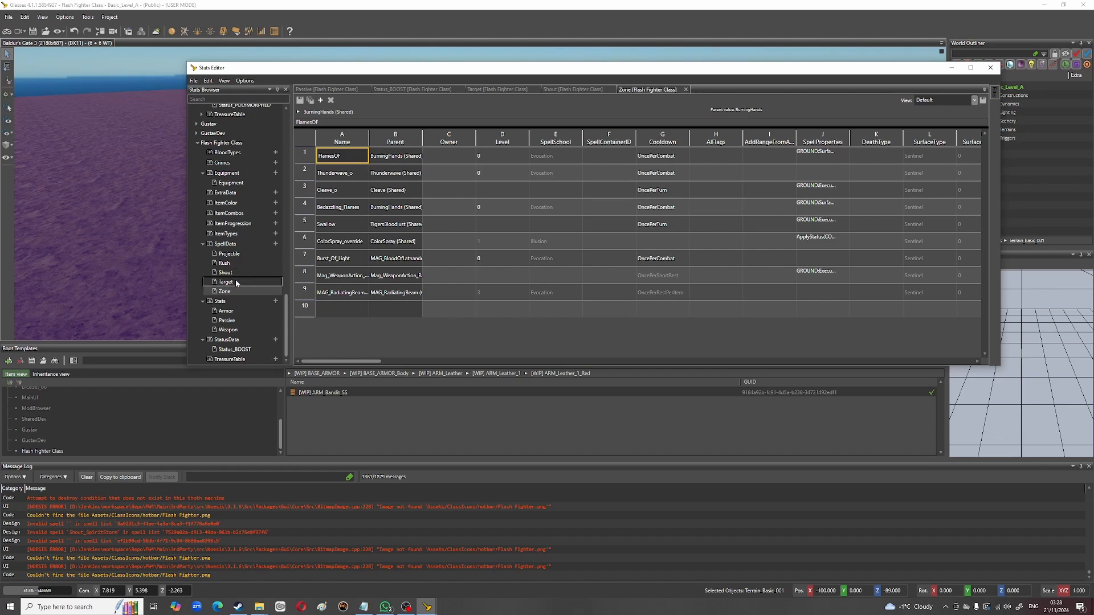
Step: Return to the Target spell table, locate the Heroism_o spell and check its SpellProperties value
click(237, 283)
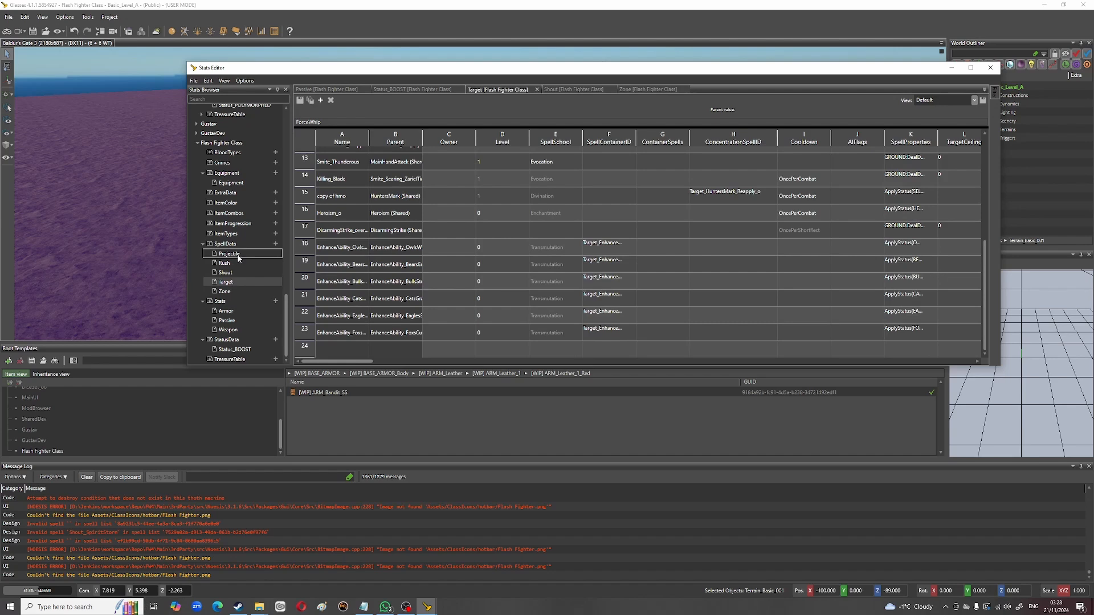
scroll(406, 261, up, 3)
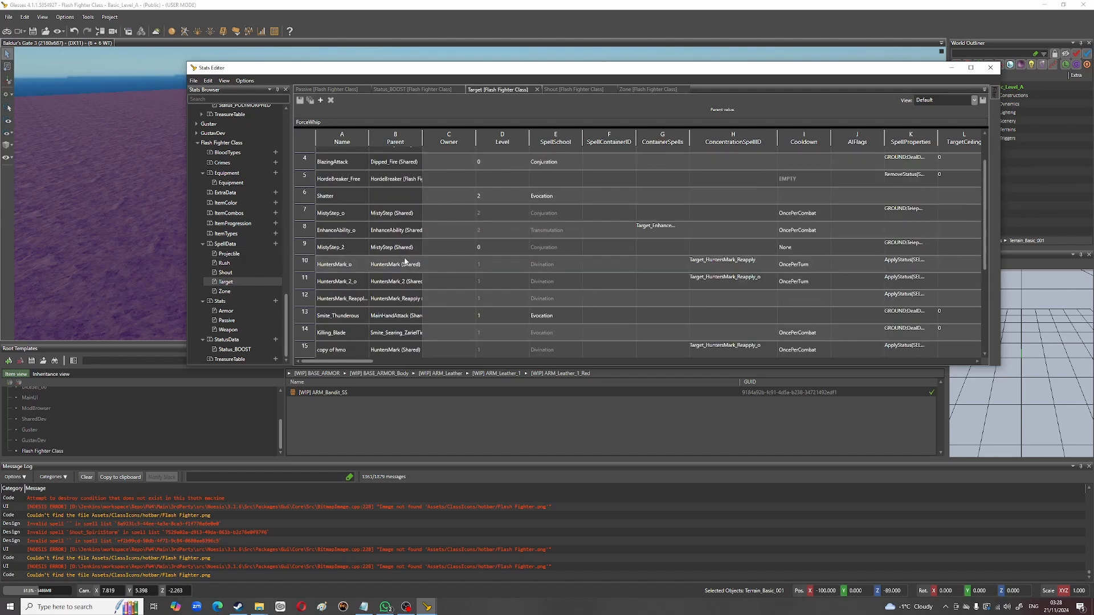
scroll(406, 261, up, 1)
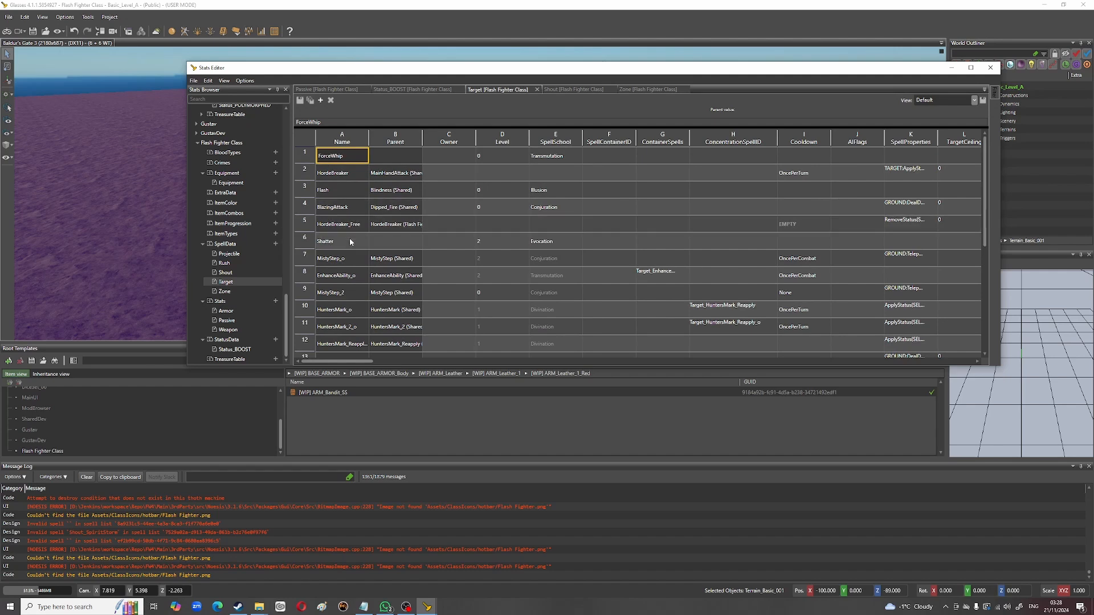
scroll(354, 257, down, 1)
scroll(355, 257, down, 1)
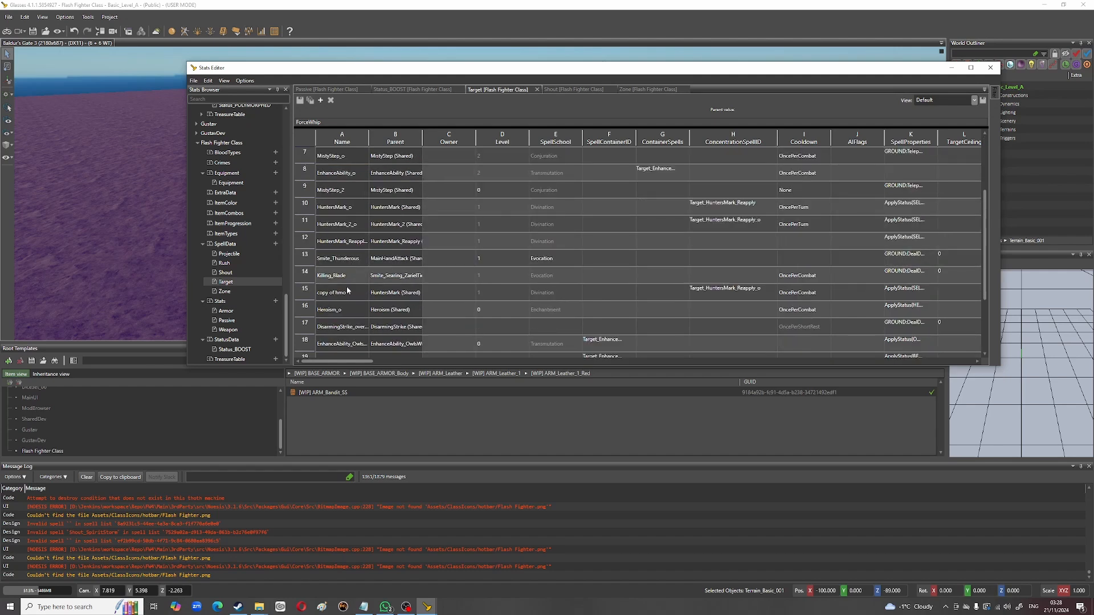
click(352, 309)
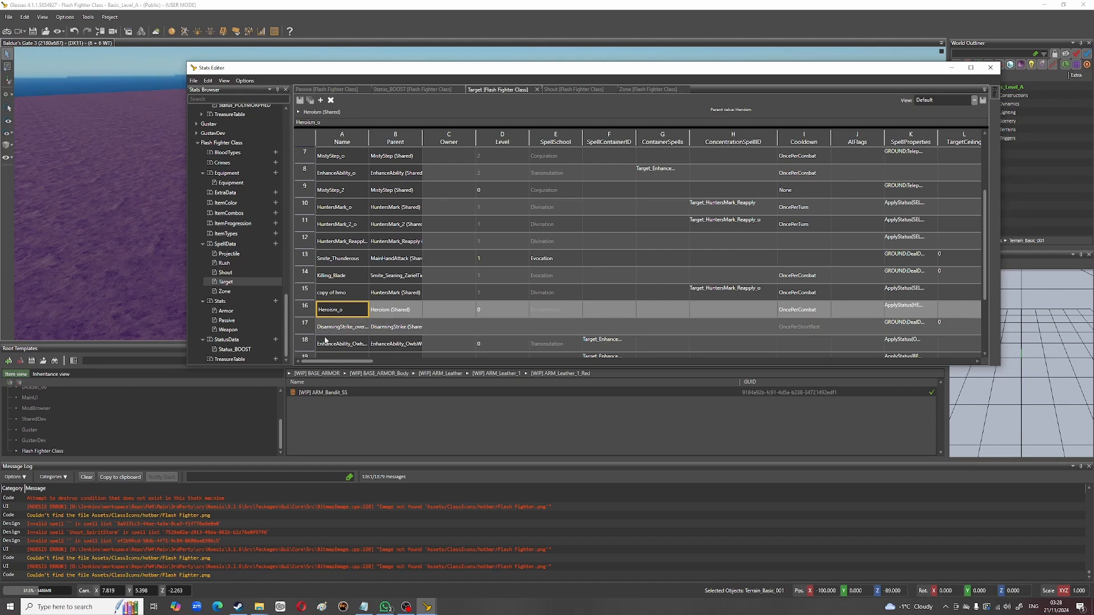
drag(315, 365, 348, 361)
click(598, 311)
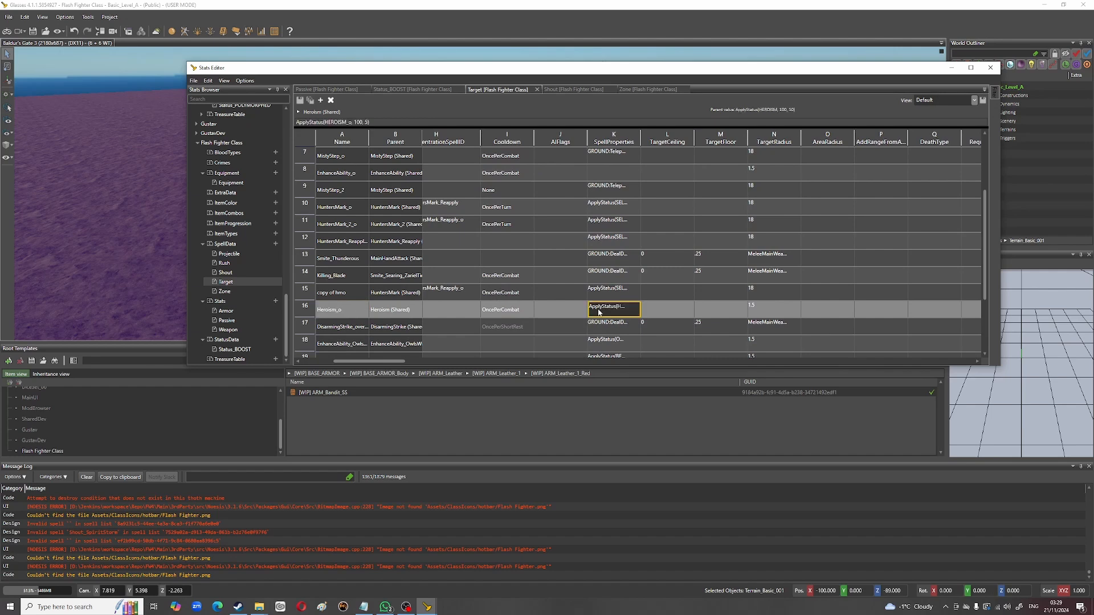
Step: Examine the Heroism_o spell's full SpellProperties value, including its ApplyStatus parameters, and check its TargetRadius
click(346, 122)
drag(346, 122, 353, 121)
double_click(624, 314)
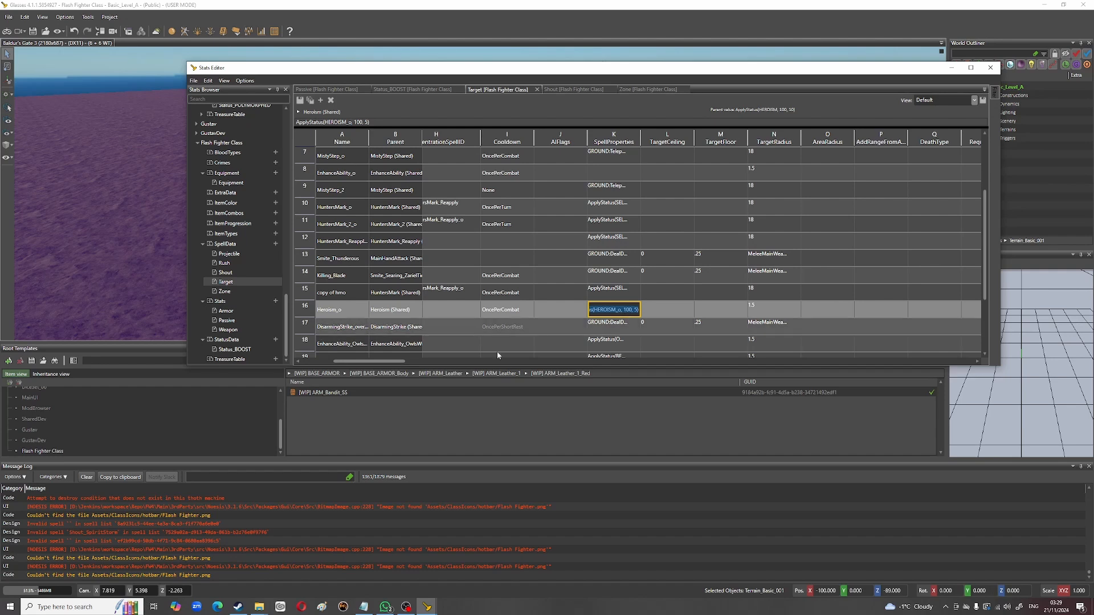
mouse_move(373, 361)
mouse_down()
mouse_move(344, 361)
mouse_move(411, 364)
mouse_move(392, 366)
mouse_up()
click(573, 309)
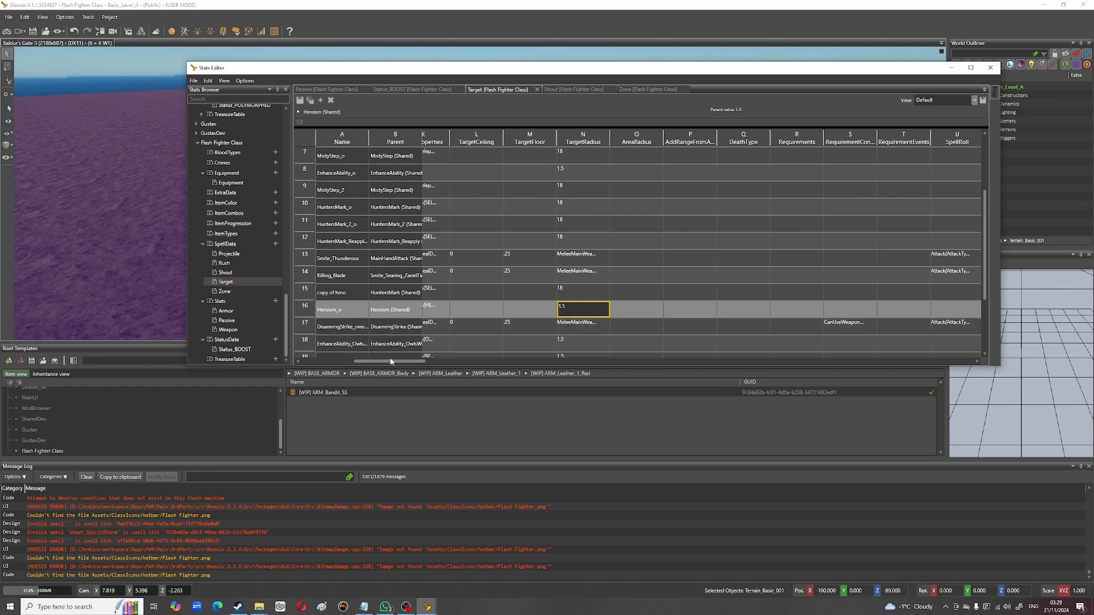
Step: Check Heroism_o's TargetConditions, AmountOfTargets and DescriptionParams values in the Target spell table
drag(387, 365, 446, 364)
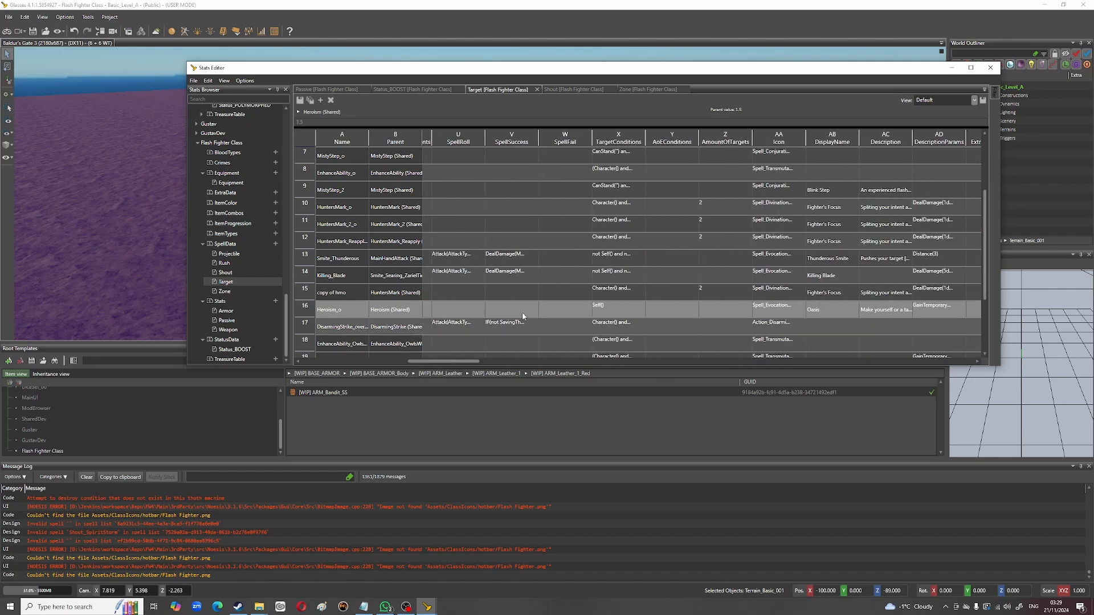
click(620, 310)
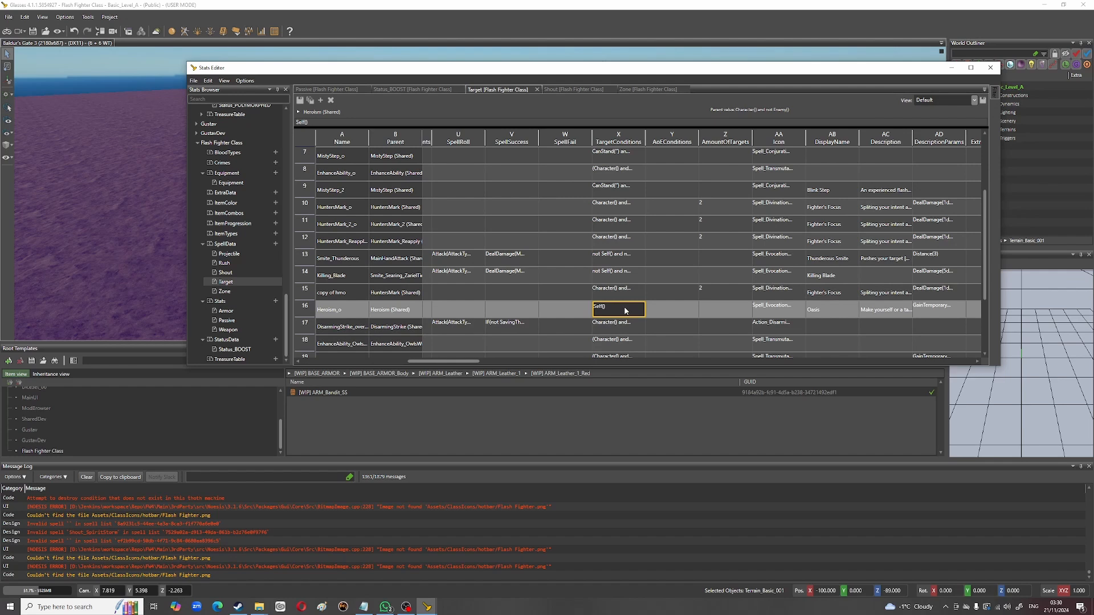
click(723, 303)
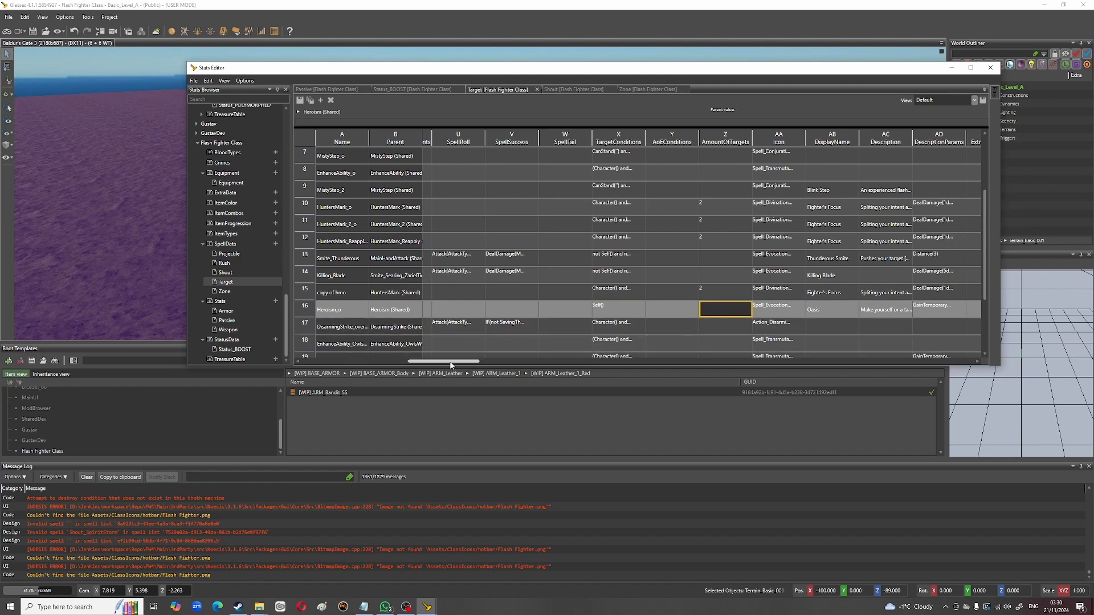
drag(450, 362, 475, 362)
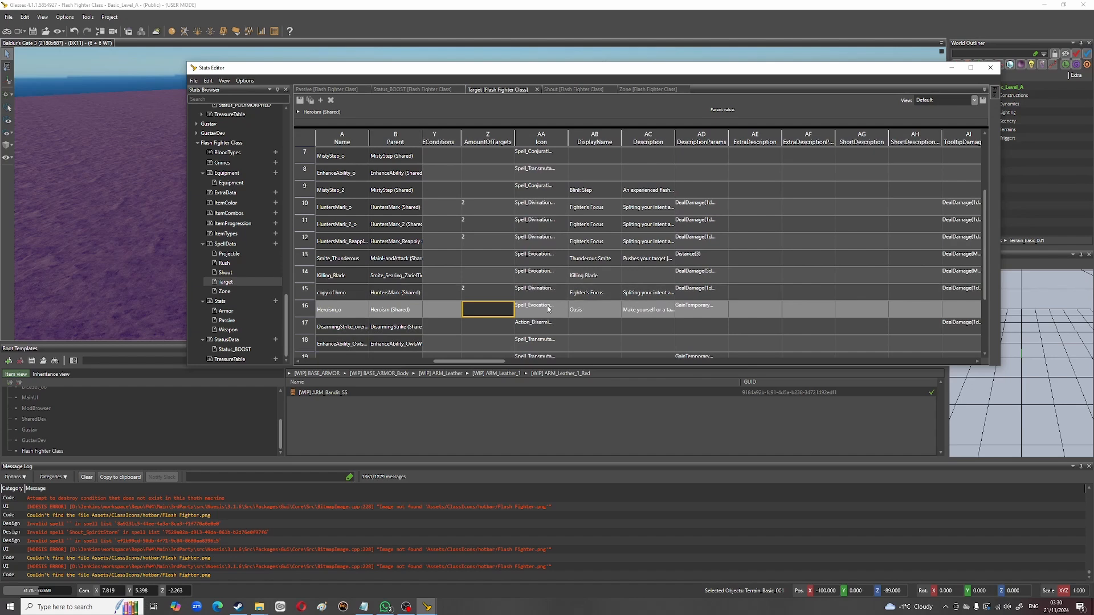
key(Right)
key(Right)
key(Right)
key(Right)
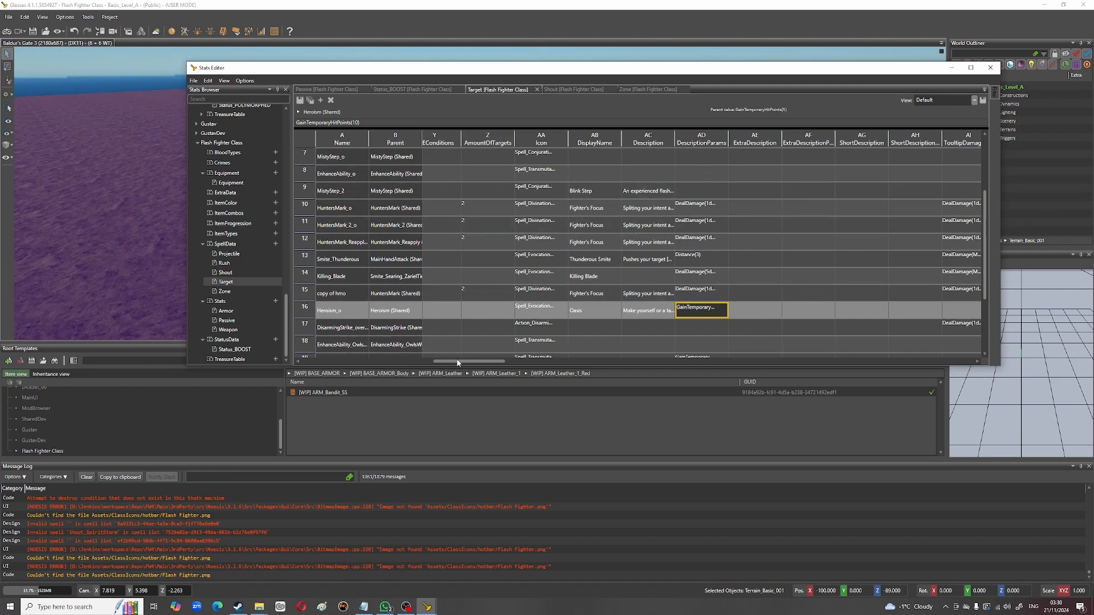
Step: Check Heroism_o's TooltipStatusApply and permanent tooltip values, plus its PrepareSound and PrepareLoopSound entries
scroll(469, 362, right, 3)
scroll(469, 362, right, 6)
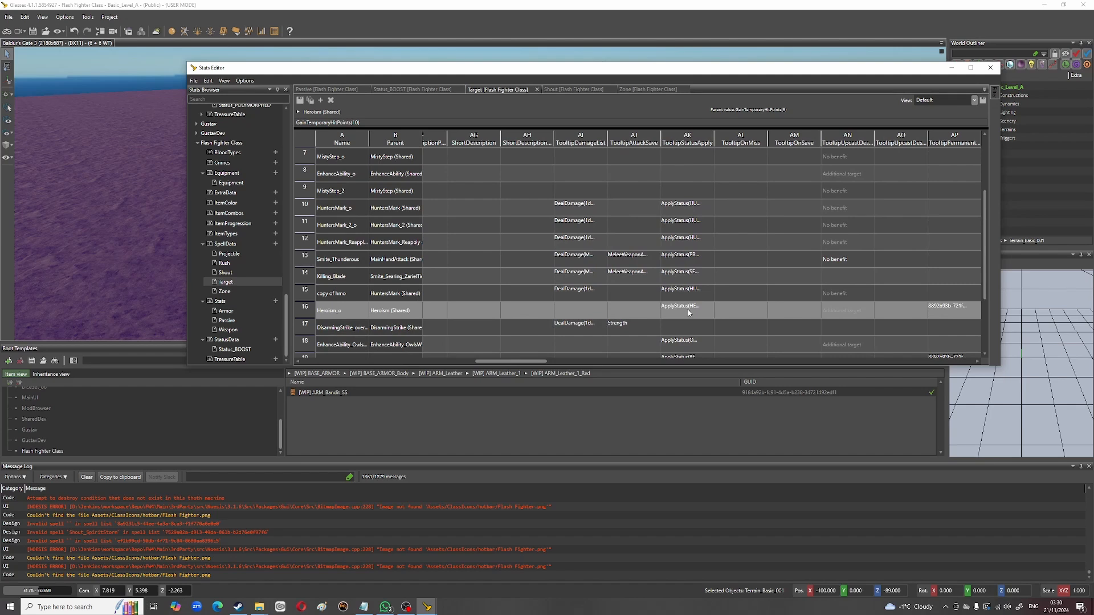
click(689, 311)
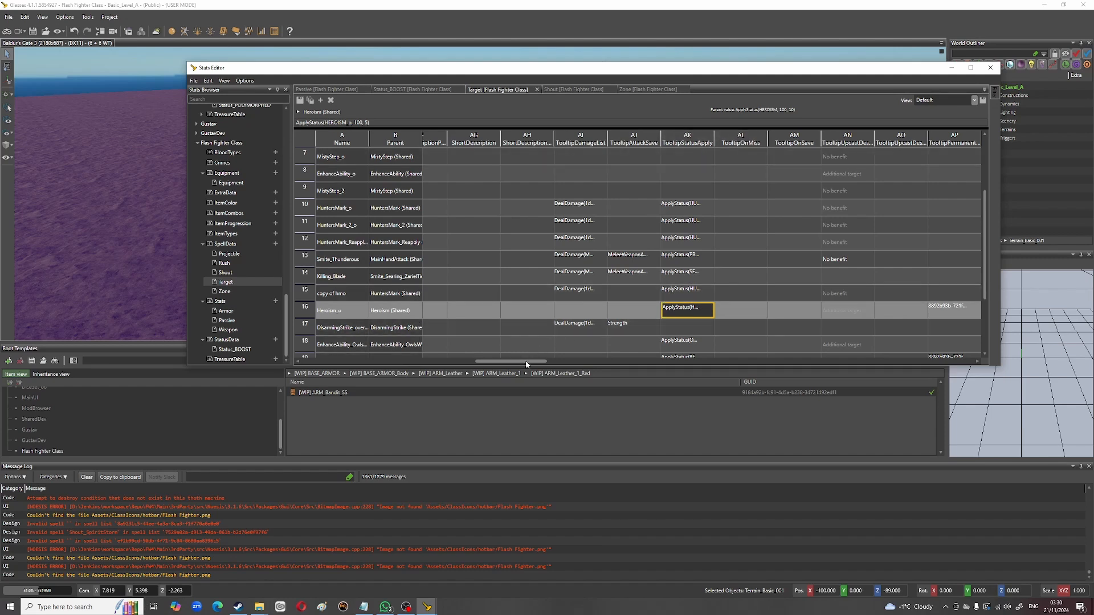
drag(527, 366, 570, 366)
click(570, 311)
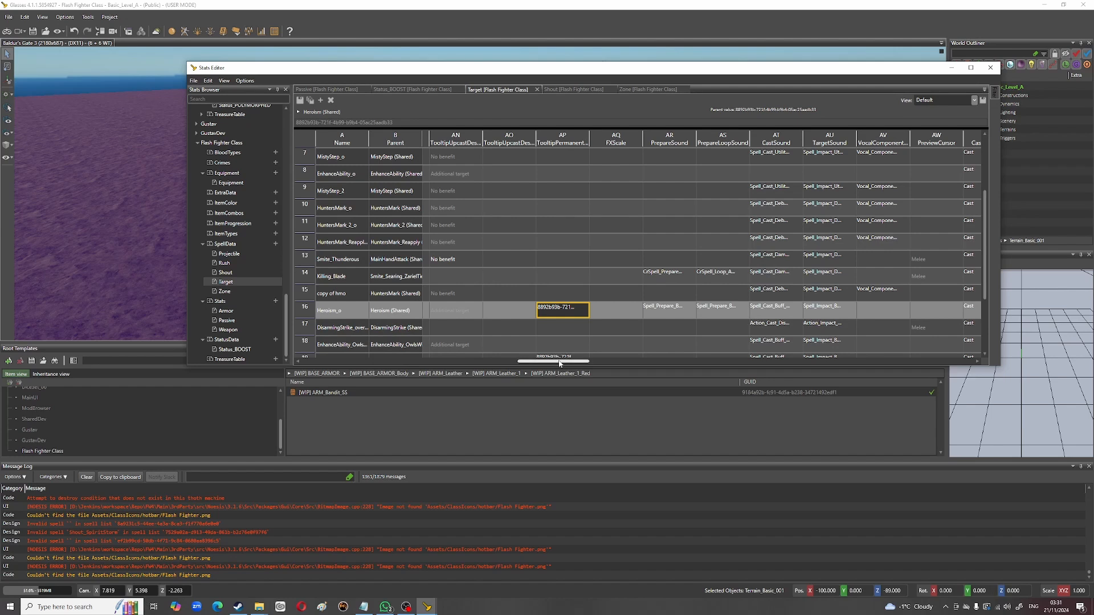
drag(563, 363, 574, 364)
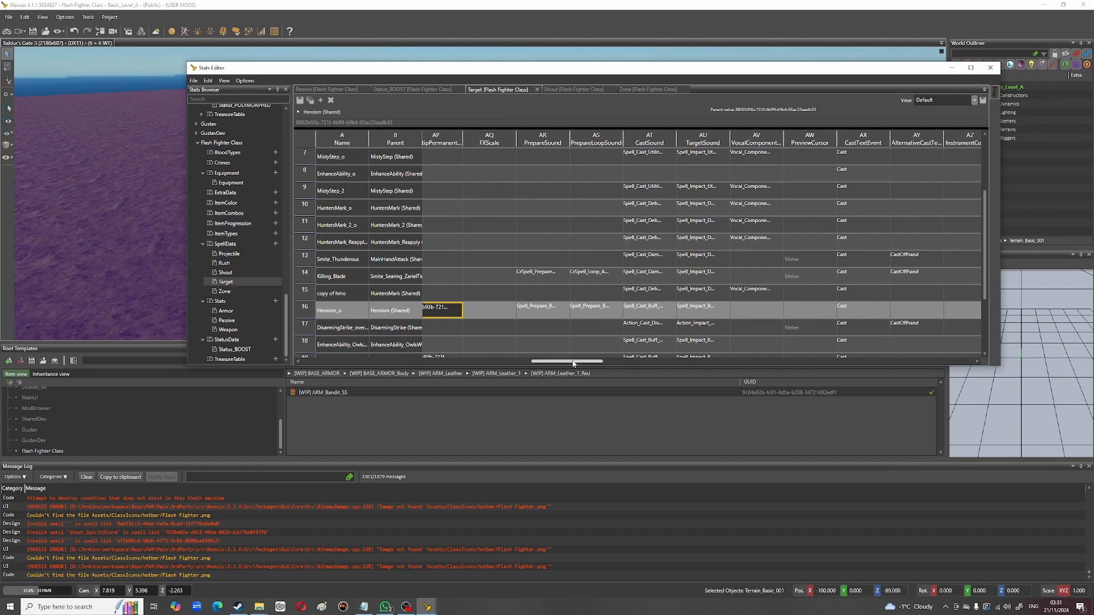
click(541, 317)
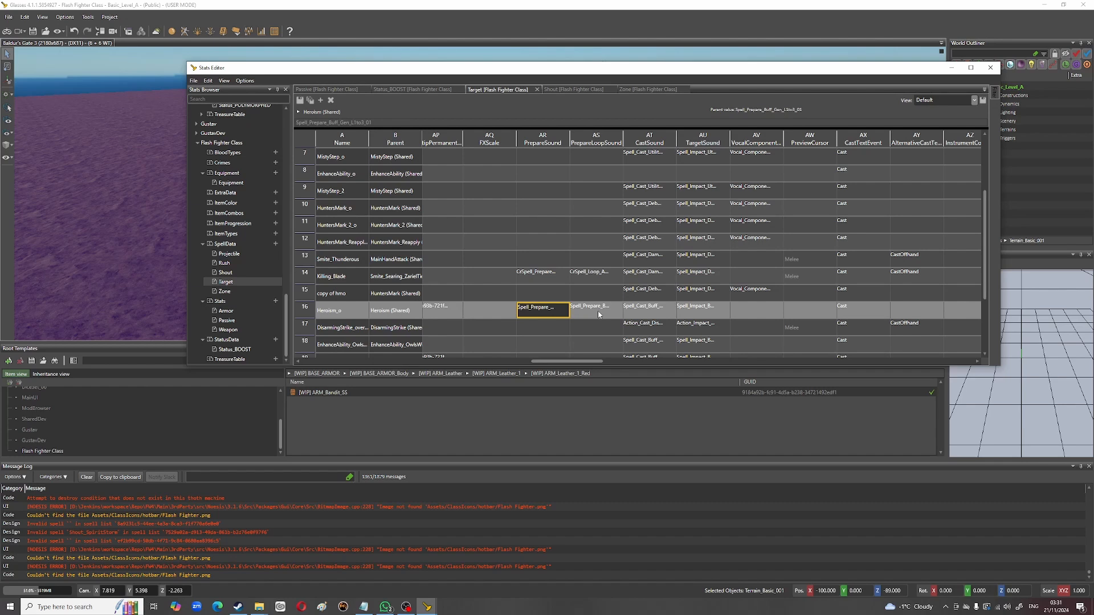
click(598, 313)
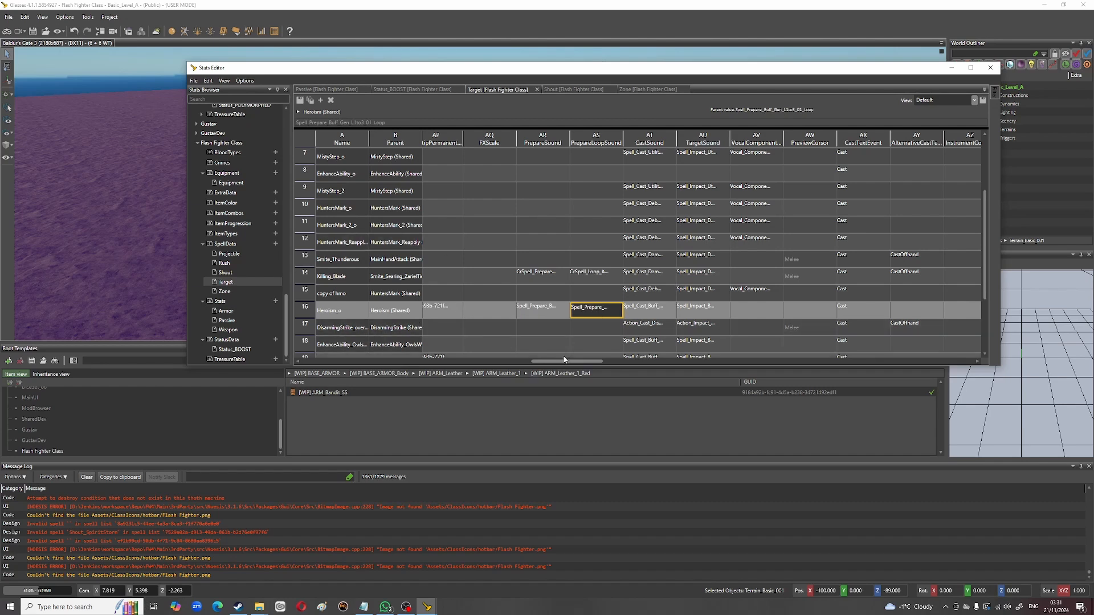
drag(564, 361, 570, 360)
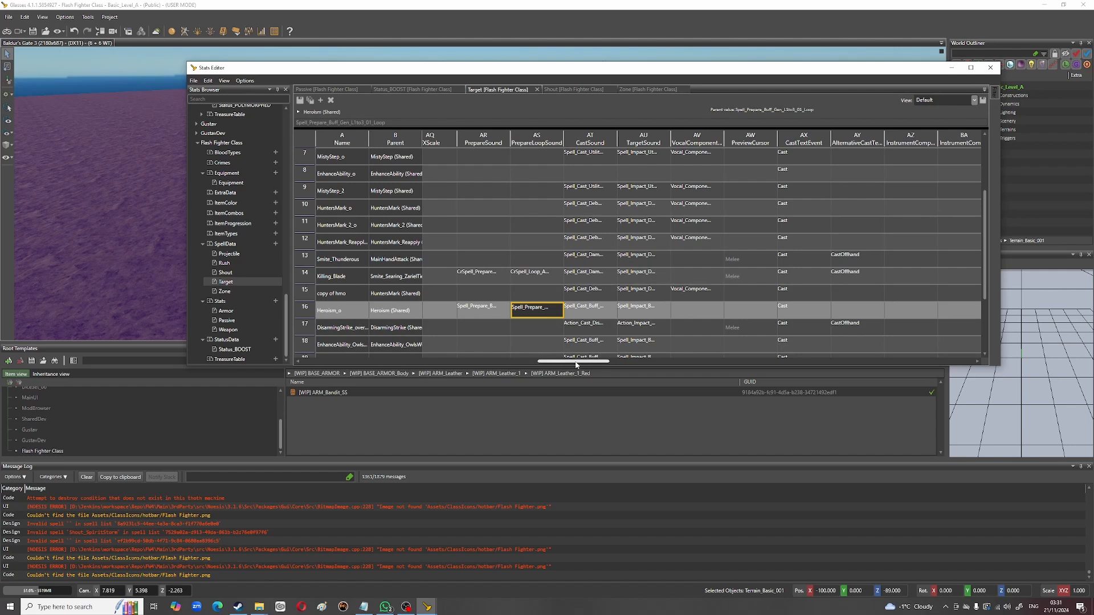
Step: Inspect the CycleConditions, UseCosts and SpellFlags values of the Heroism_o spell
drag(576, 365, 656, 362)
click(538, 312)
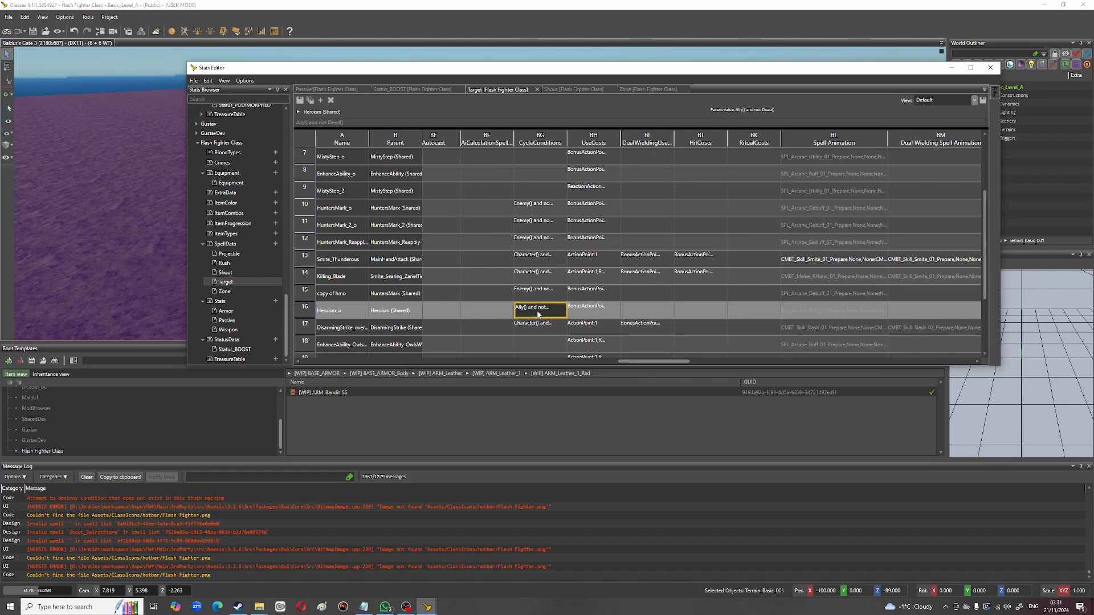
click(591, 313)
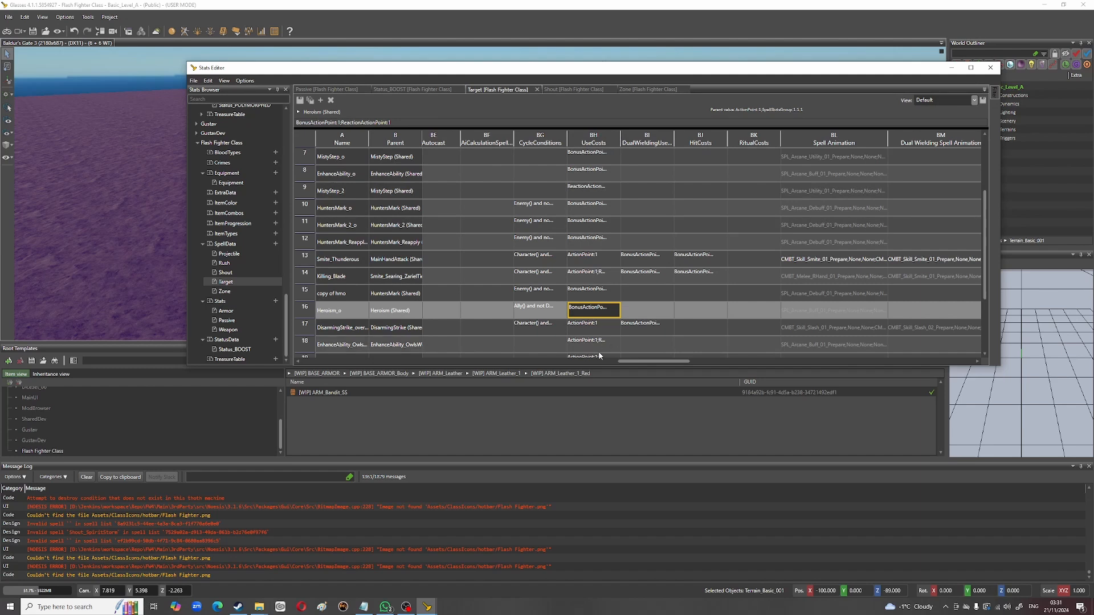
drag(651, 364, 693, 364)
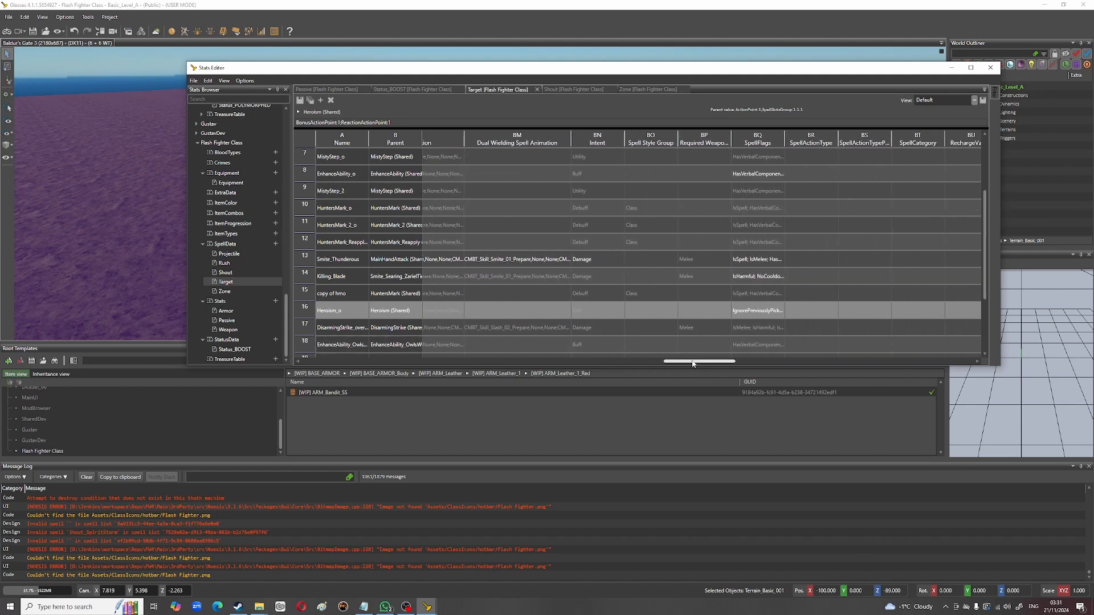
click(751, 313)
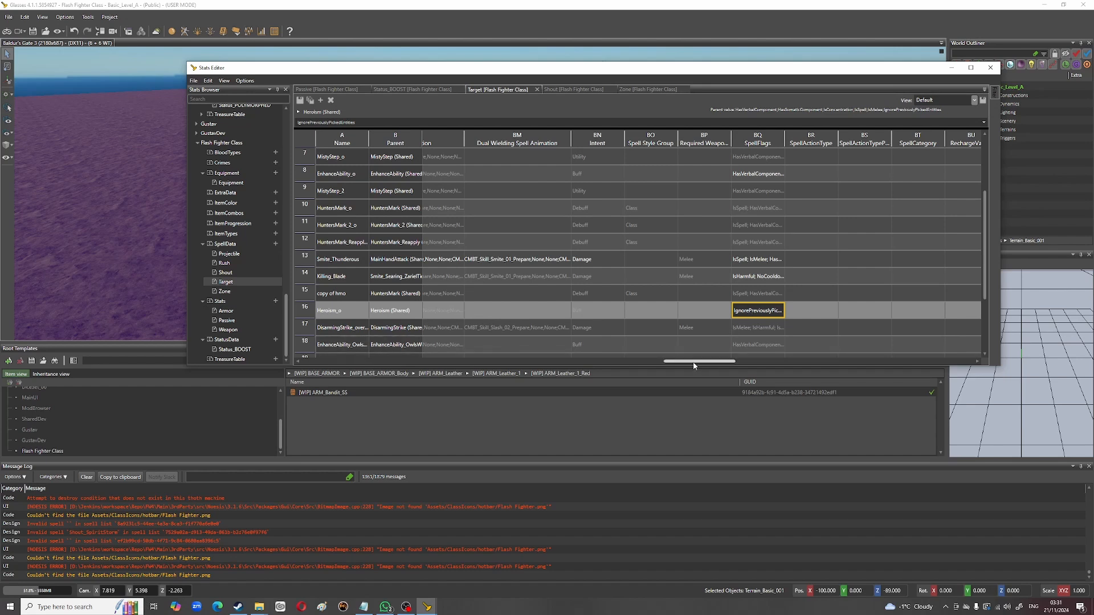
Step: Revisit Heroism_o's TooltipStatusApply value and compare its SpellProperties and Cooldown settings
drag(694, 365, 502, 363)
click(708, 312)
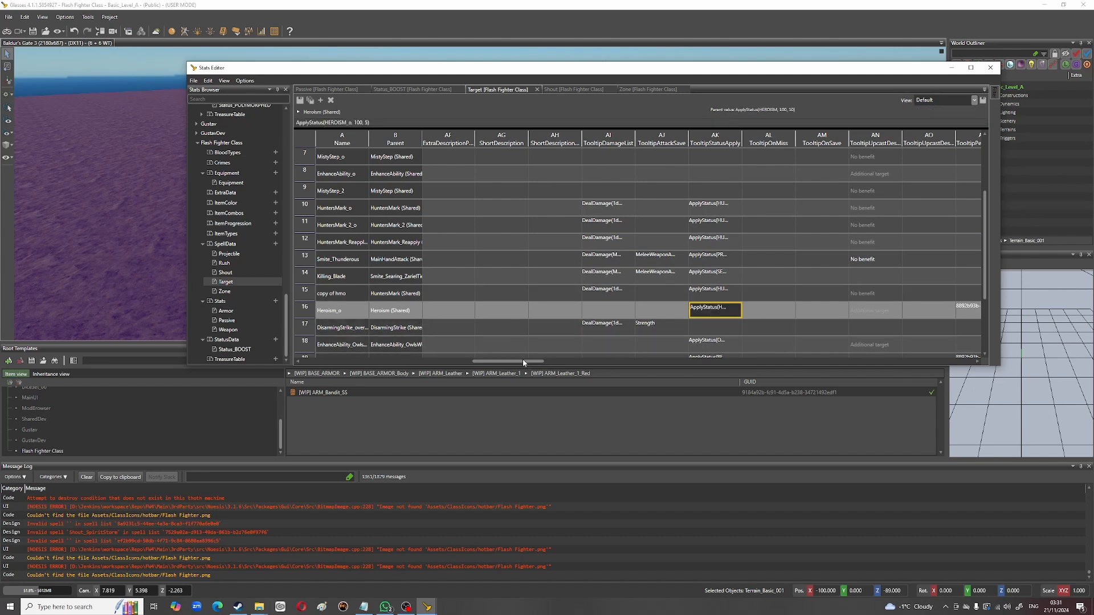
drag(525, 365, 400, 369)
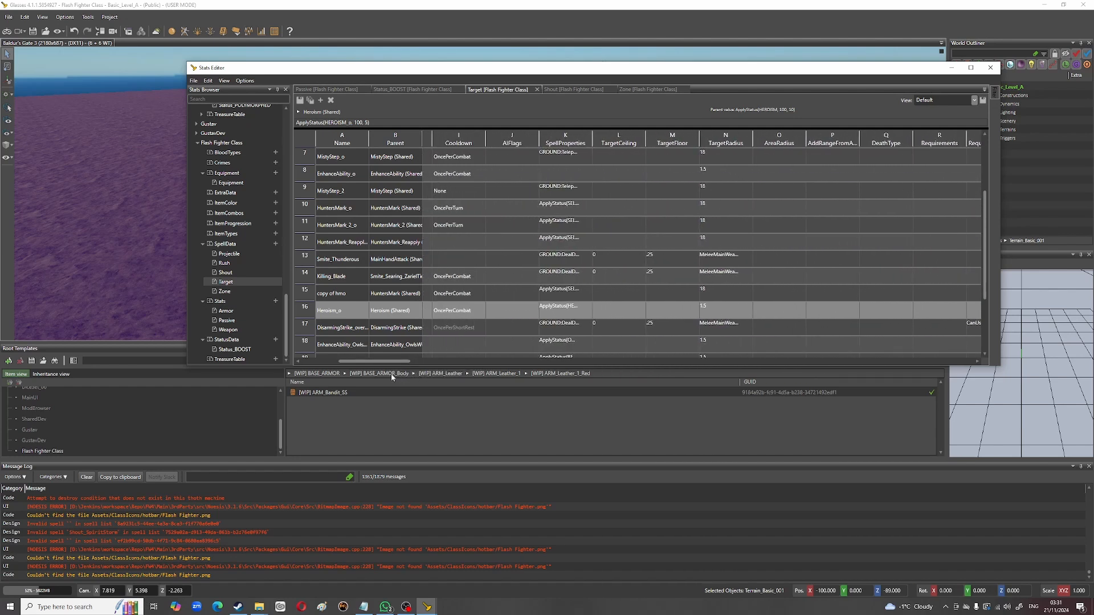
click(566, 309)
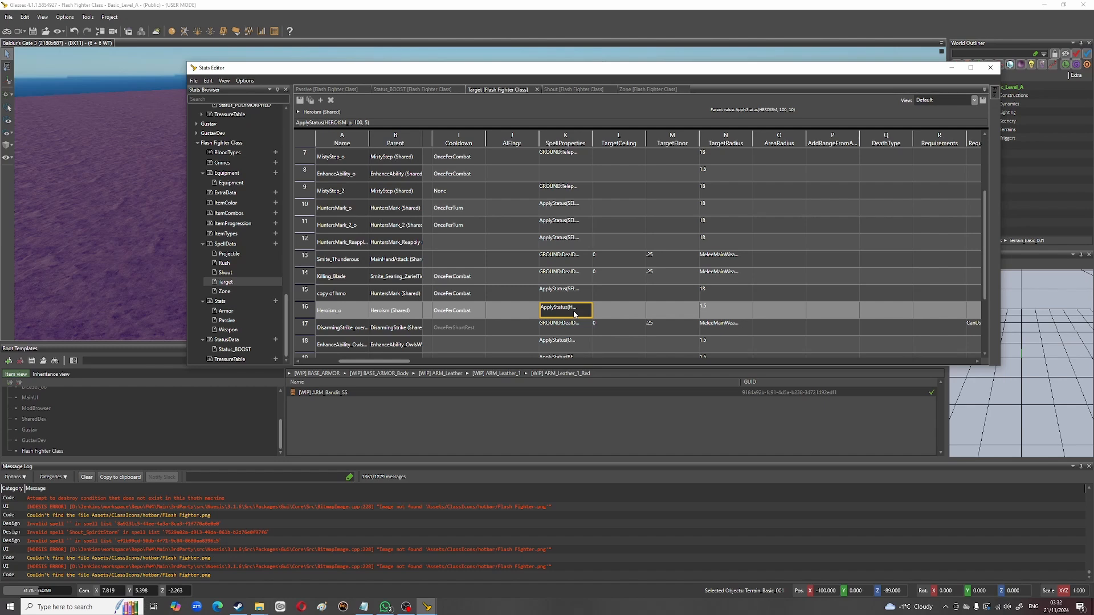
click(455, 312)
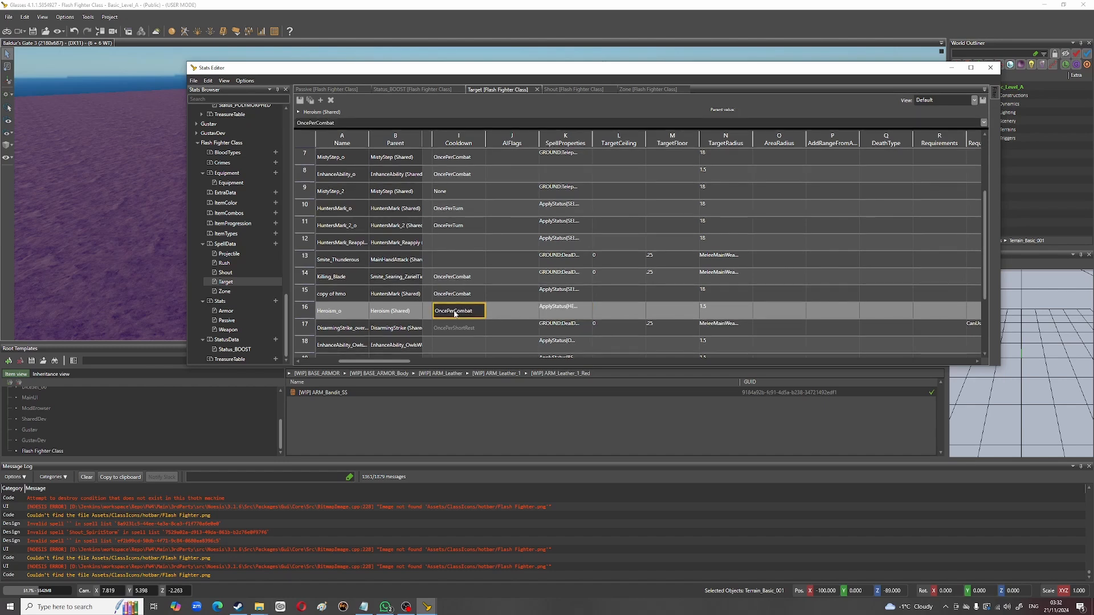
click(560, 309)
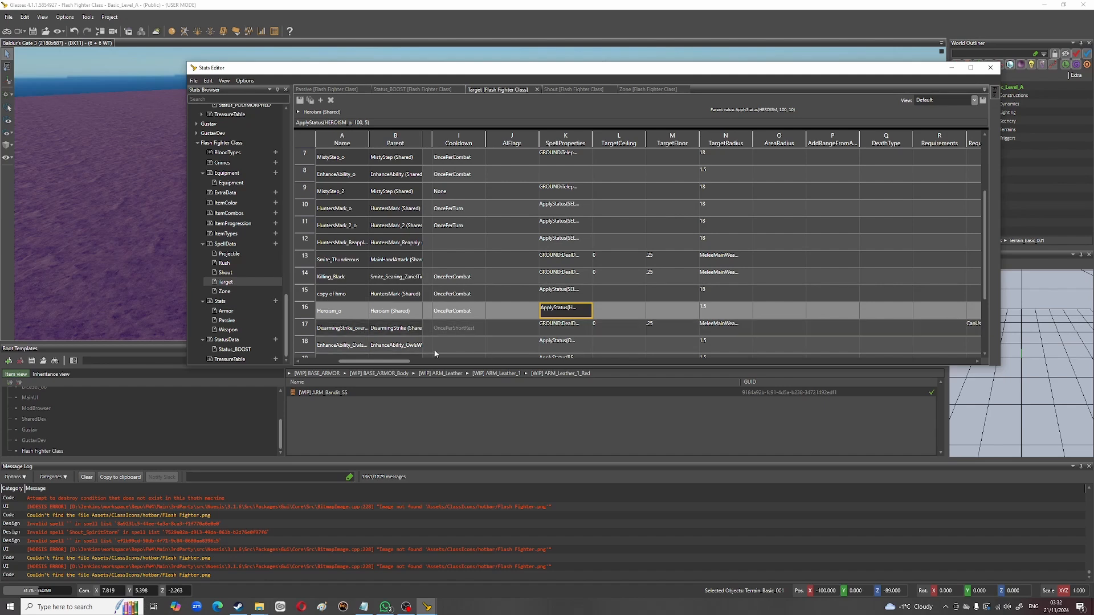
Step: Compare Heroism_o's UseCosts with those of the HuntersMark and EnhanceAbility spells, and highlight Heroism_o's full cost value
drag(375, 361, 661, 384)
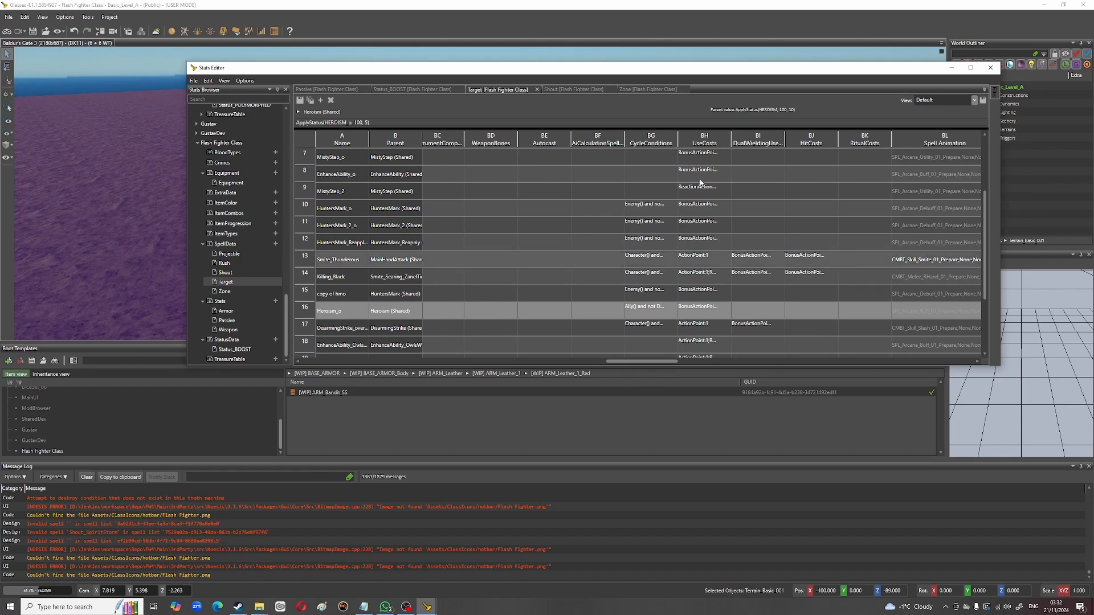
click(709, 315)
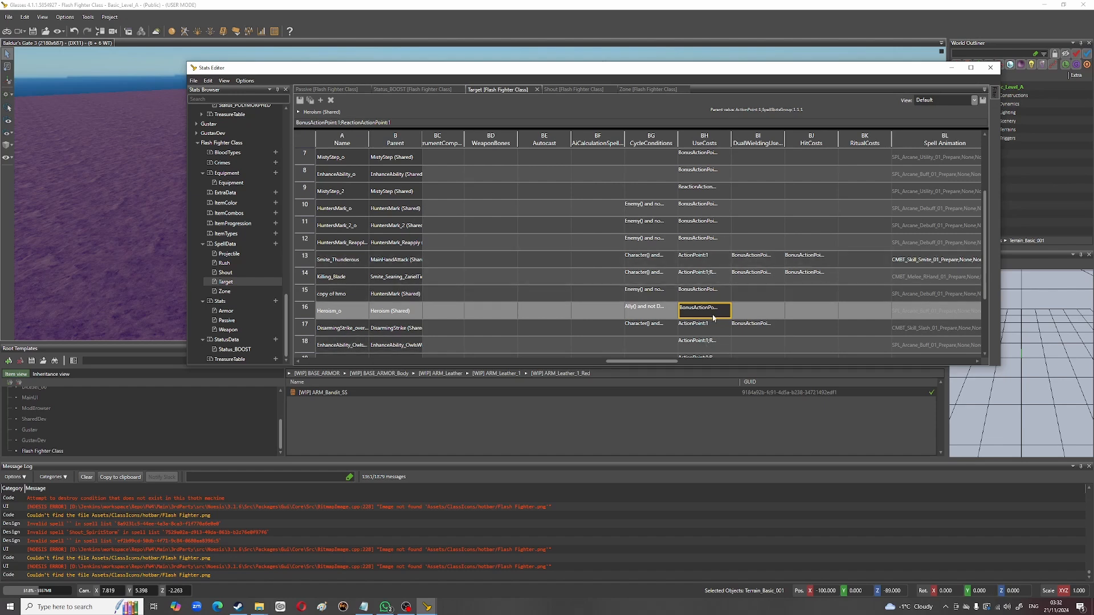
click(705, 207)
click(702, 174)
click(704, 242)
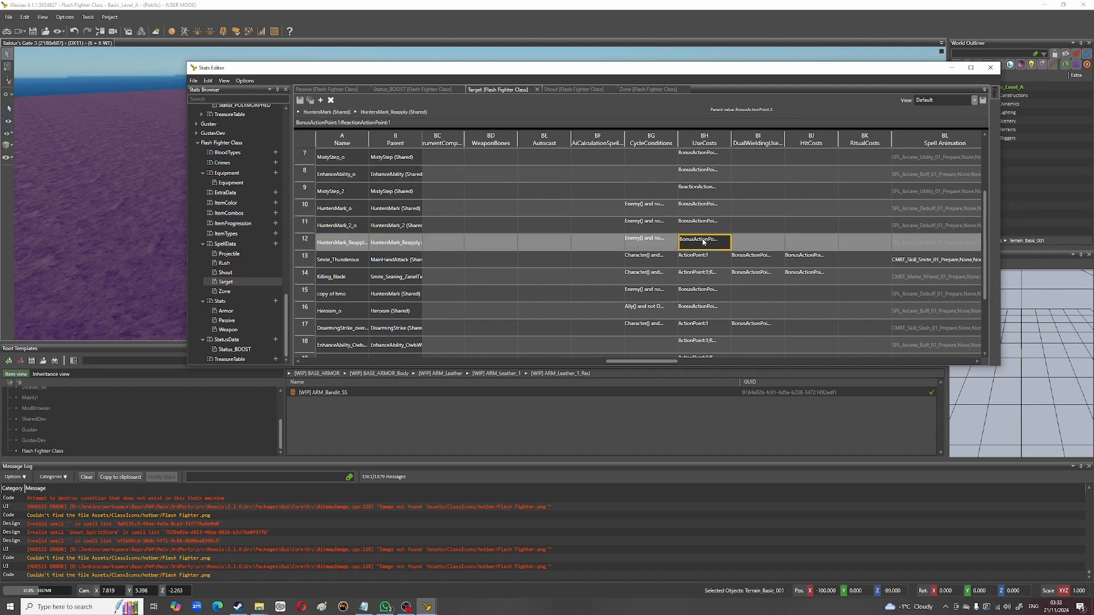
click(707, 342)
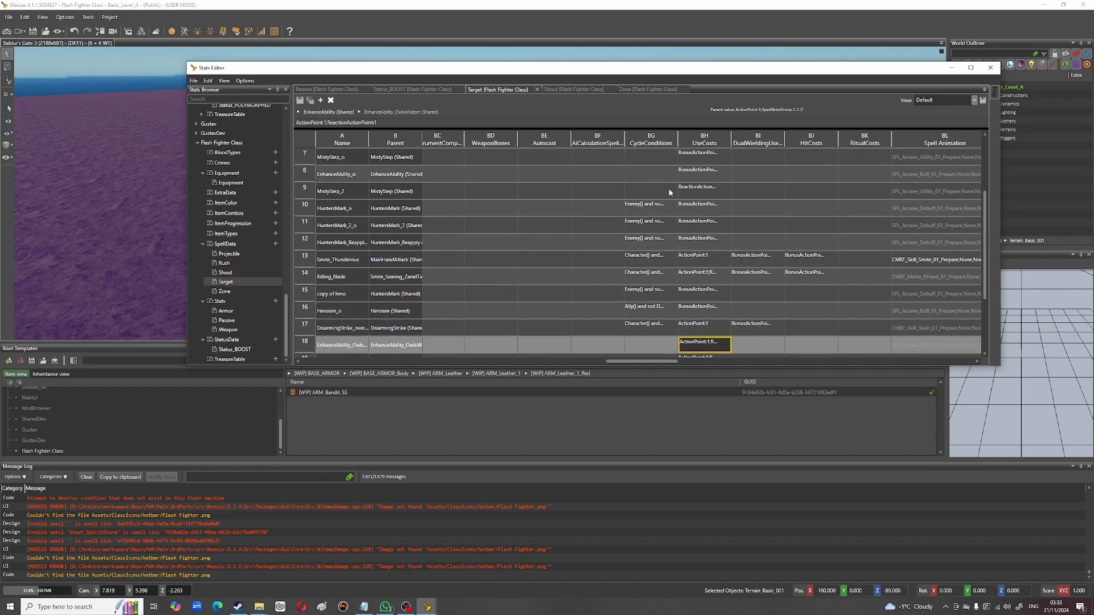
scroll(723, 296, down, 1)
scroll(722, 300, down, 1)
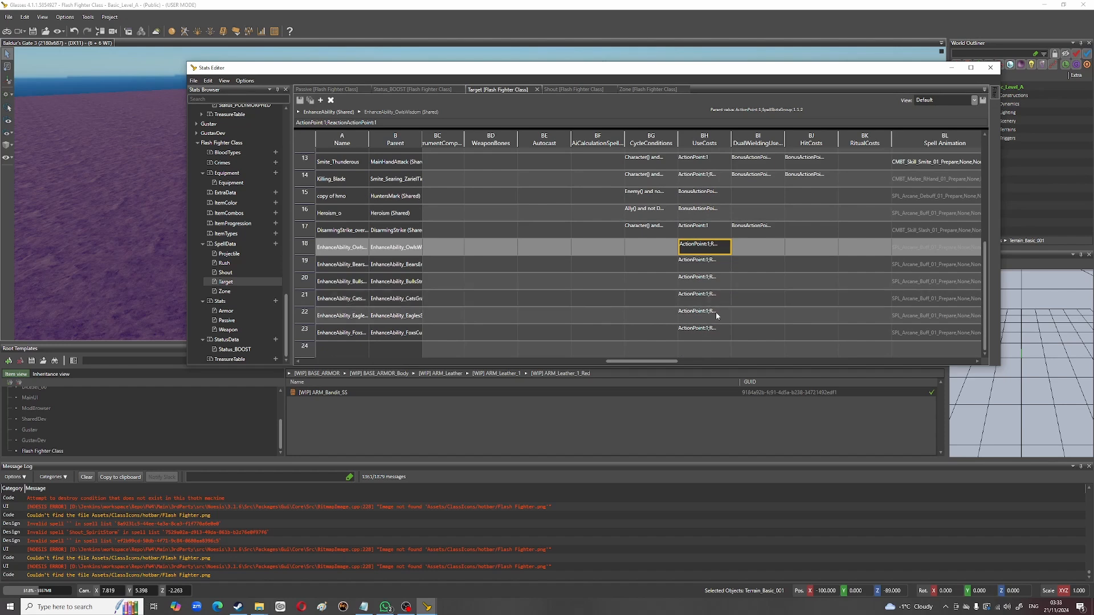
scroll(698, 297, up, 2)
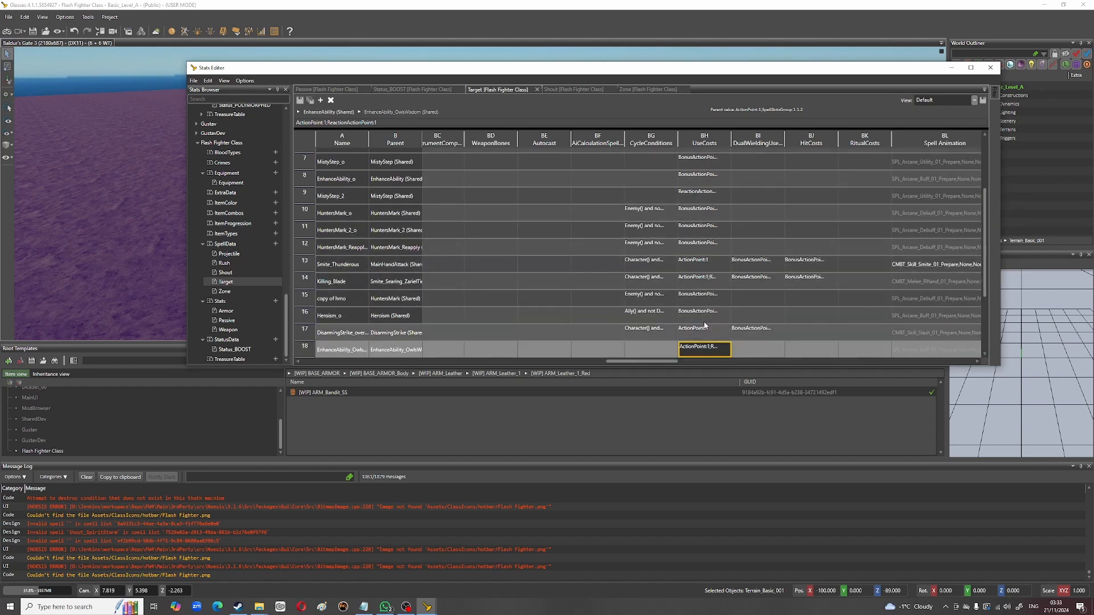
click(719, 316)
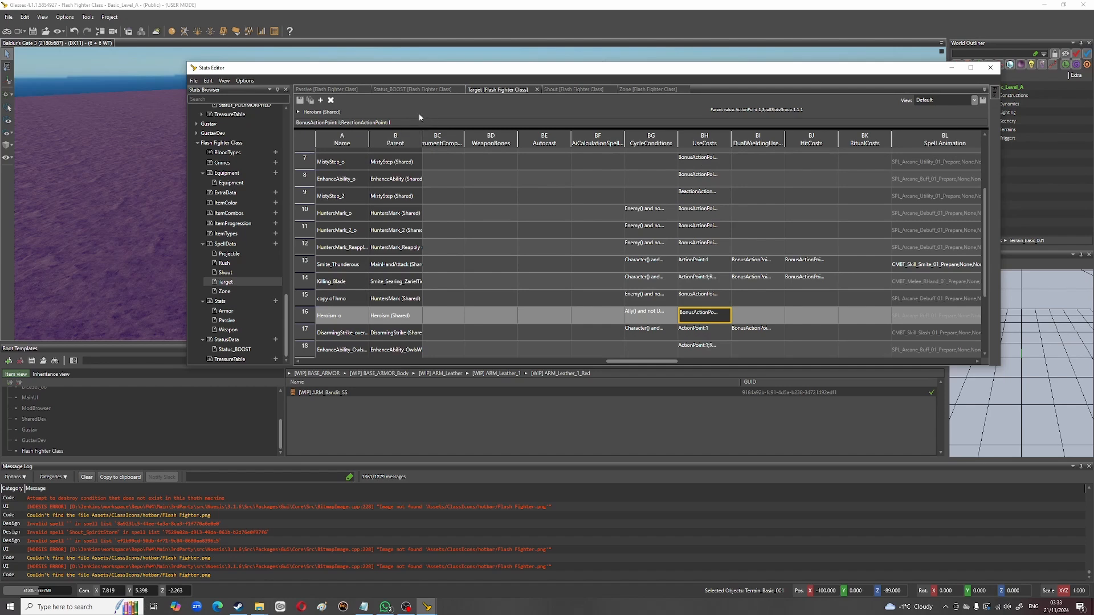
triple_click(386, 122)
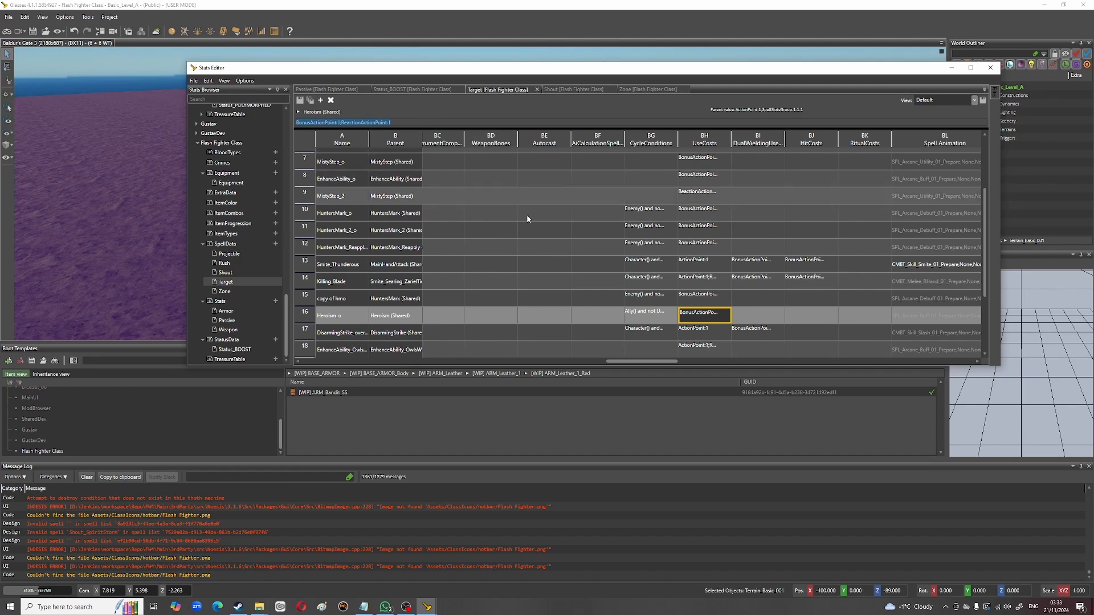
Step: Recheck Heroism_o's SpellProperties value and open the Flash Fighter Class project's Status_BOOST table to view its entries
drag(656, 363, 309, 372)
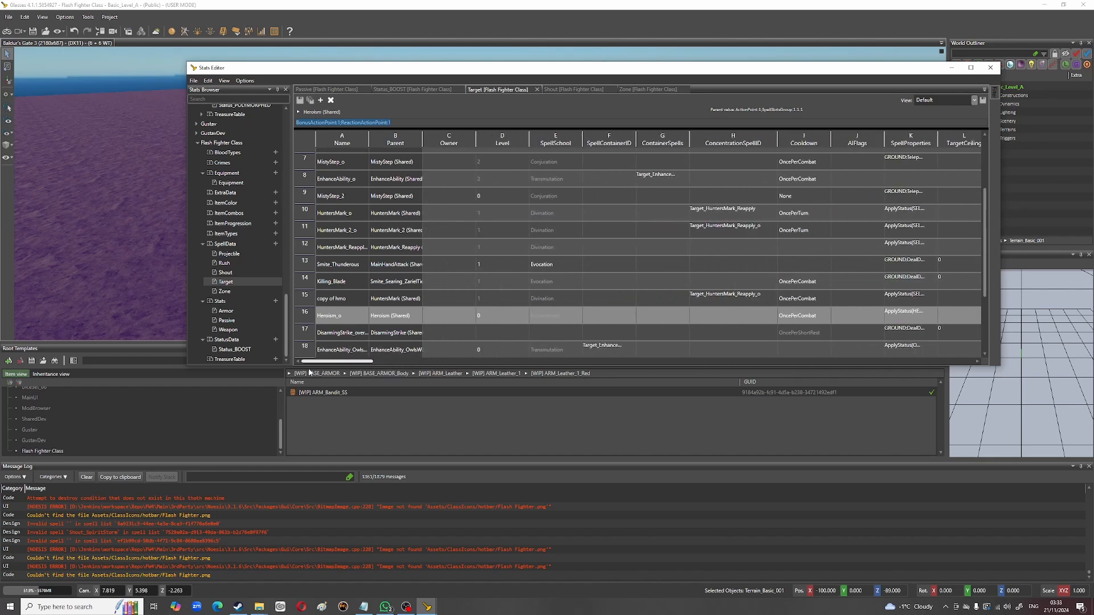
click(903, 317)
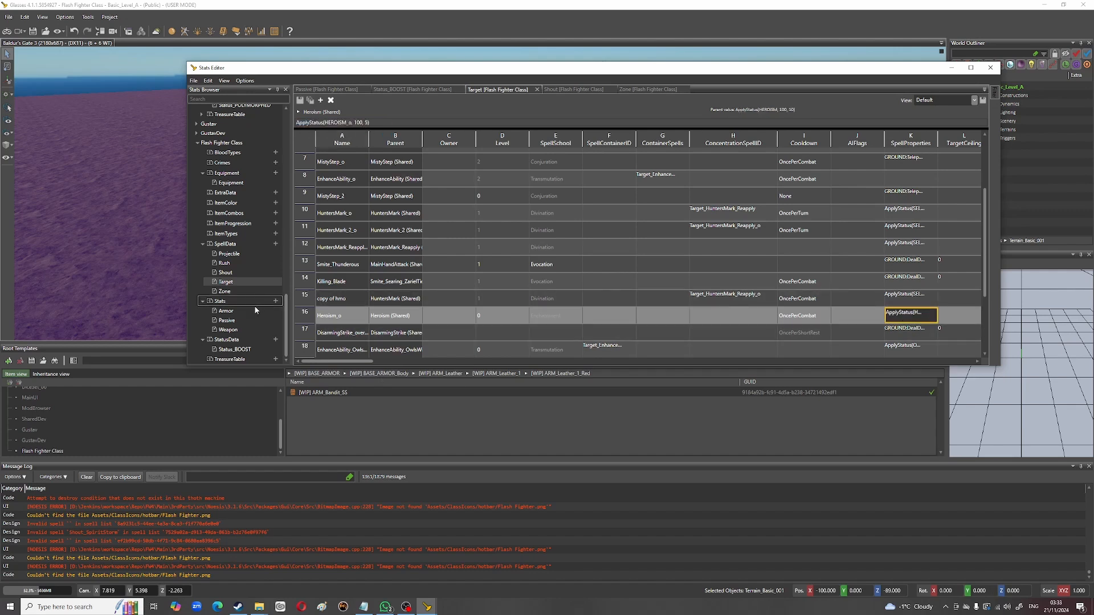
double_click(236, 350)
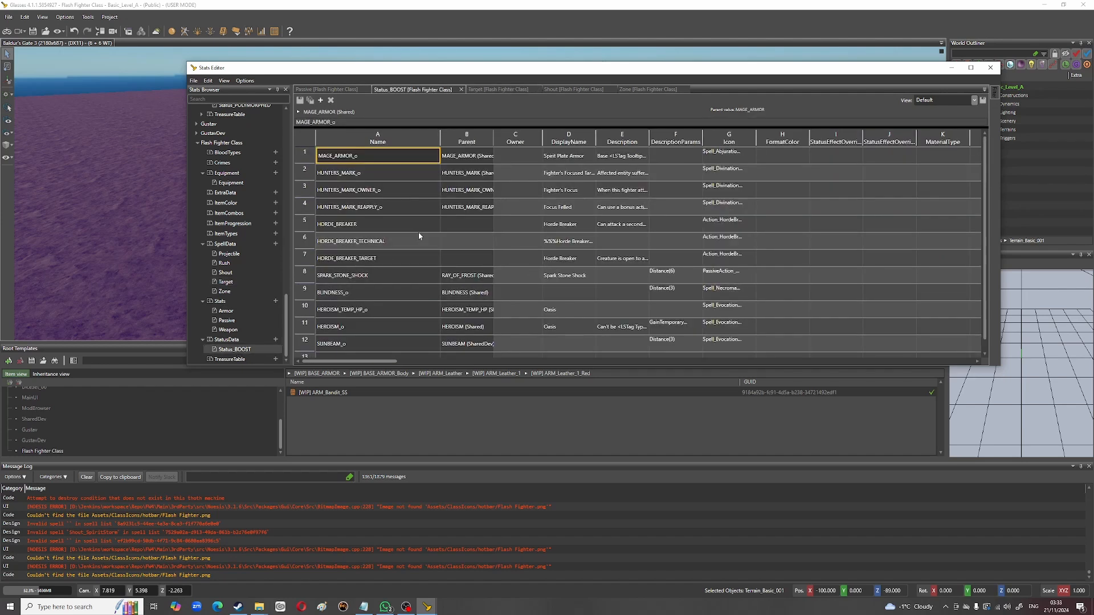
scroll(467, 268, down, 1)
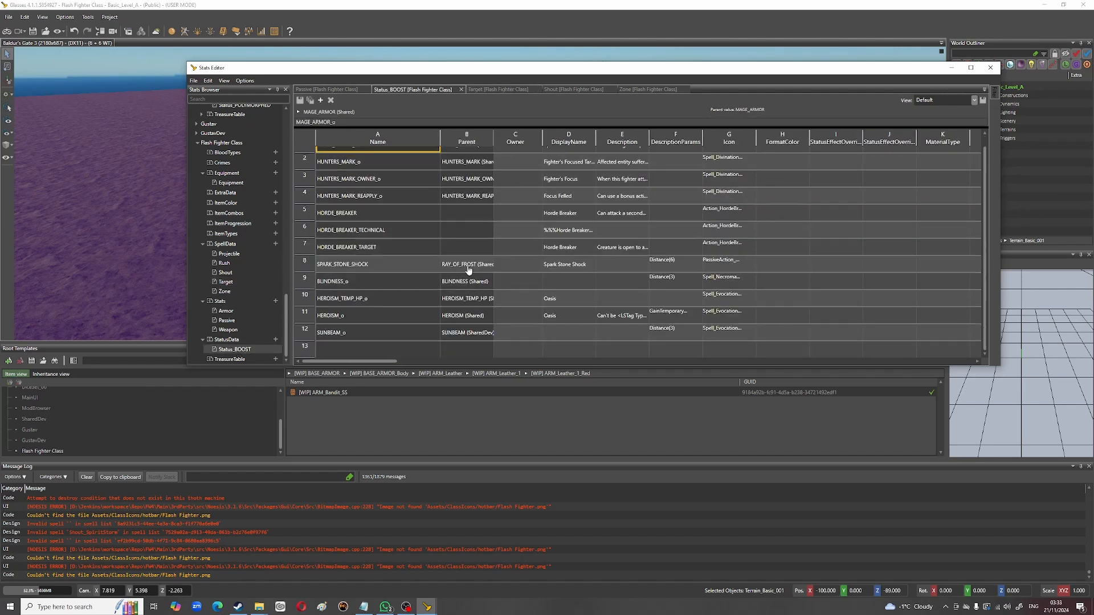
Step: Highlight the HEROISM_o status's name in Status_BOOST and inspect its DescriptionParams value
click(387, 319)
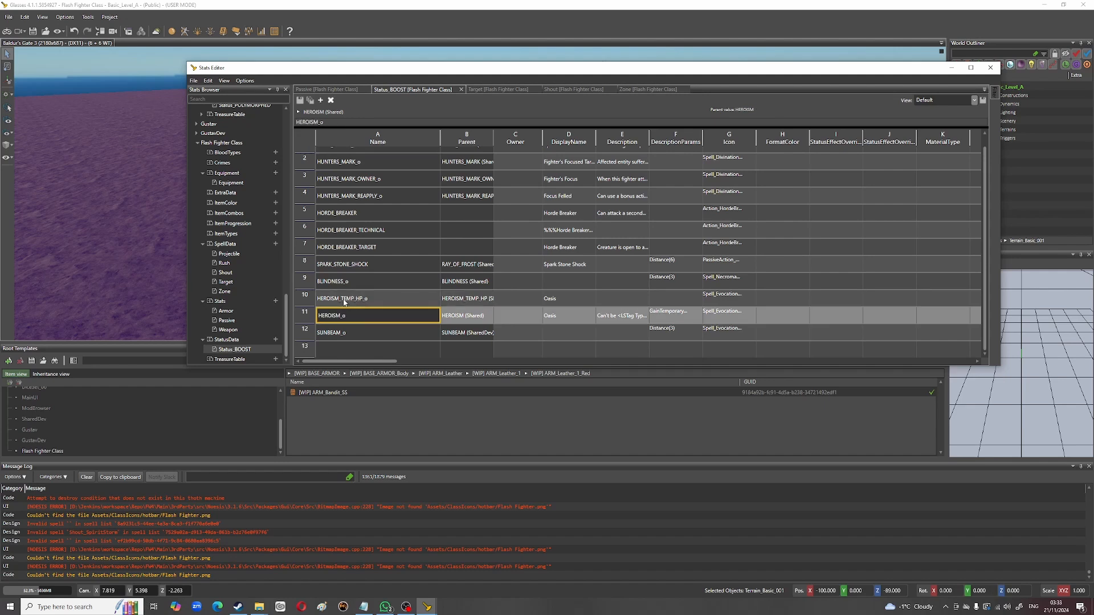
double_click(380, 322)
drag(350, 364, 351, 363)
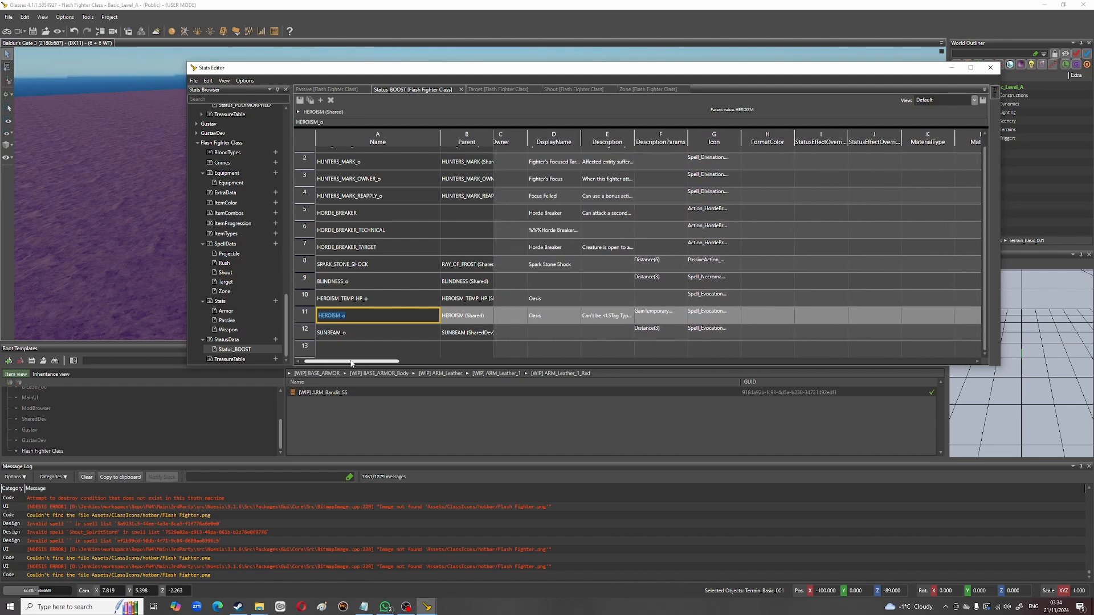
click(666, 317)
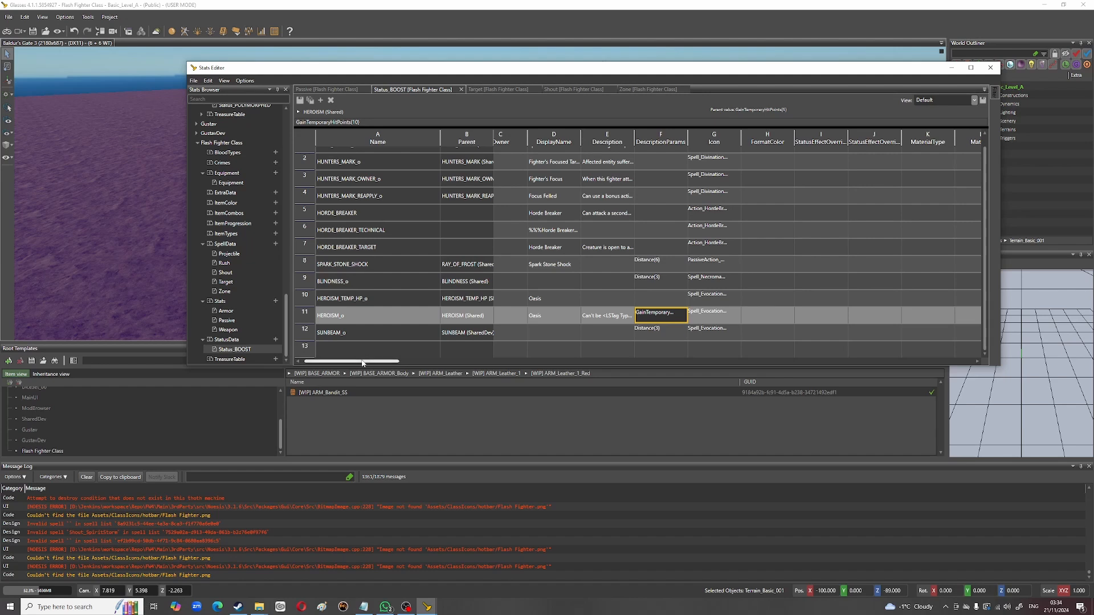
Step: Set the StackId of the HEROISM_o status to HEROISM_o, matching the entry's name
drag(362, 363, 585, 383)
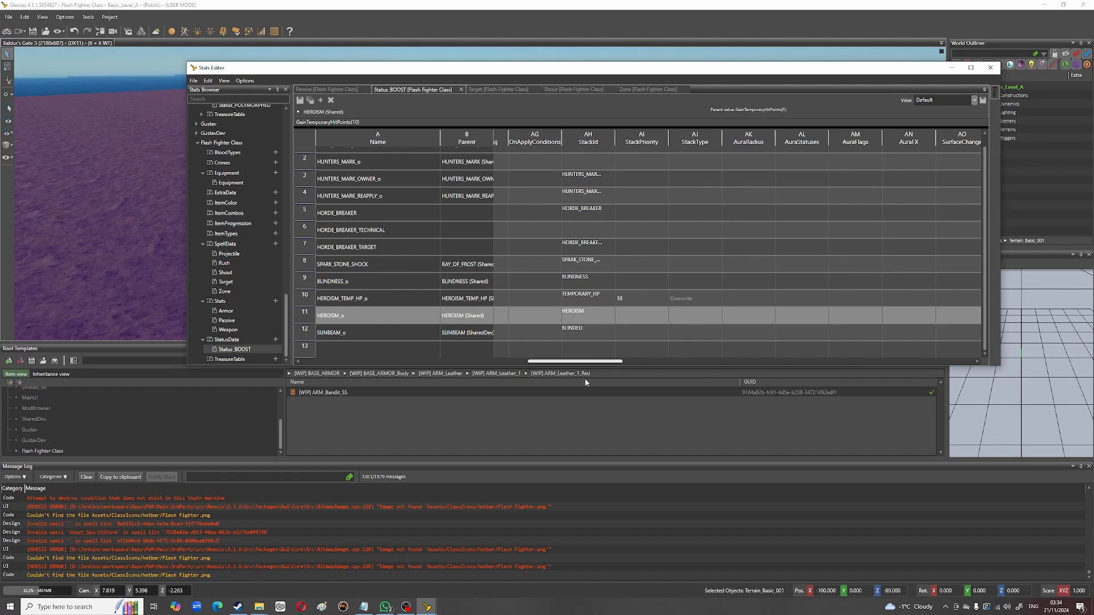
click(594, 315)
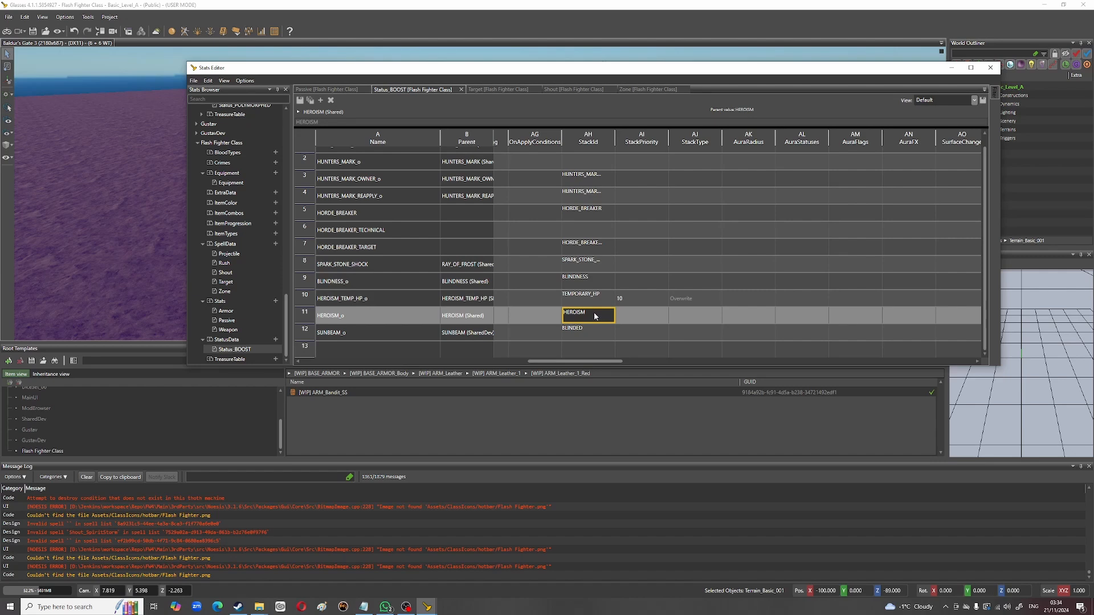
double_click(596, 316)
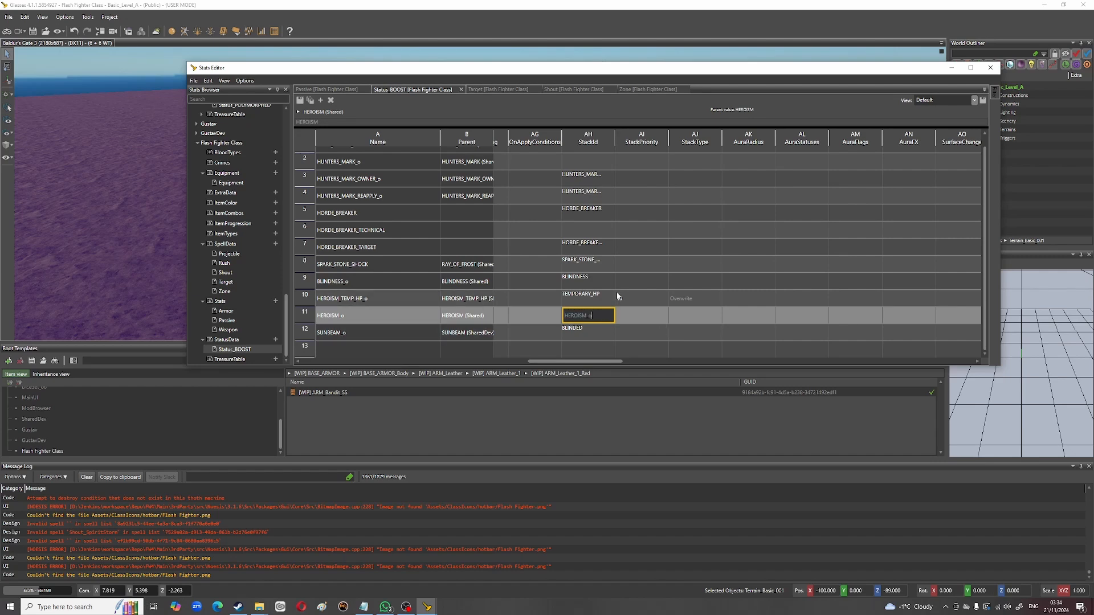
click(400, 320)
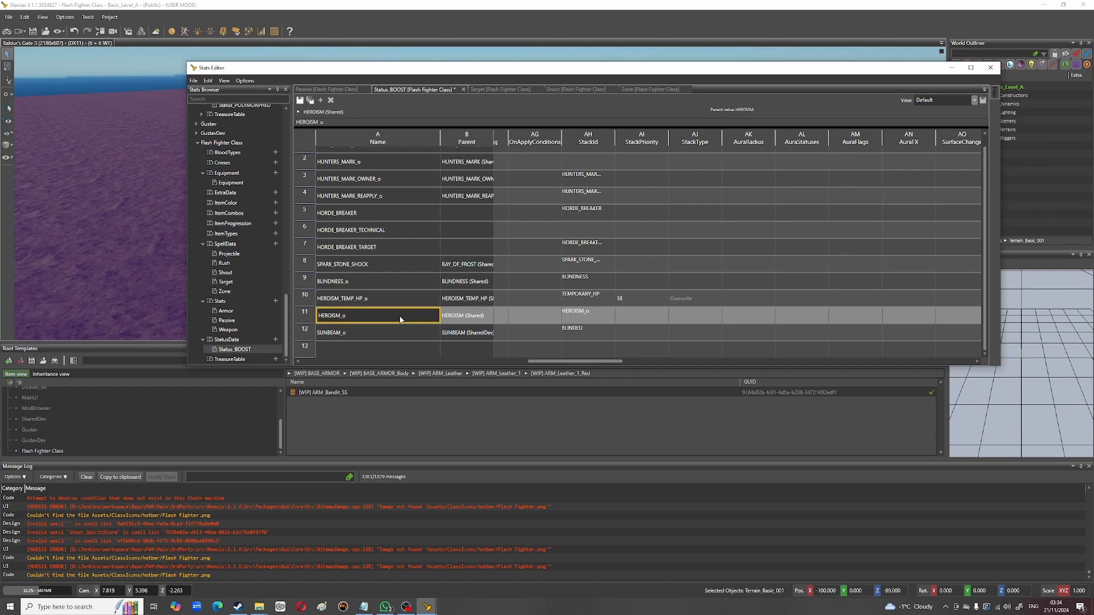
click(576, 315)
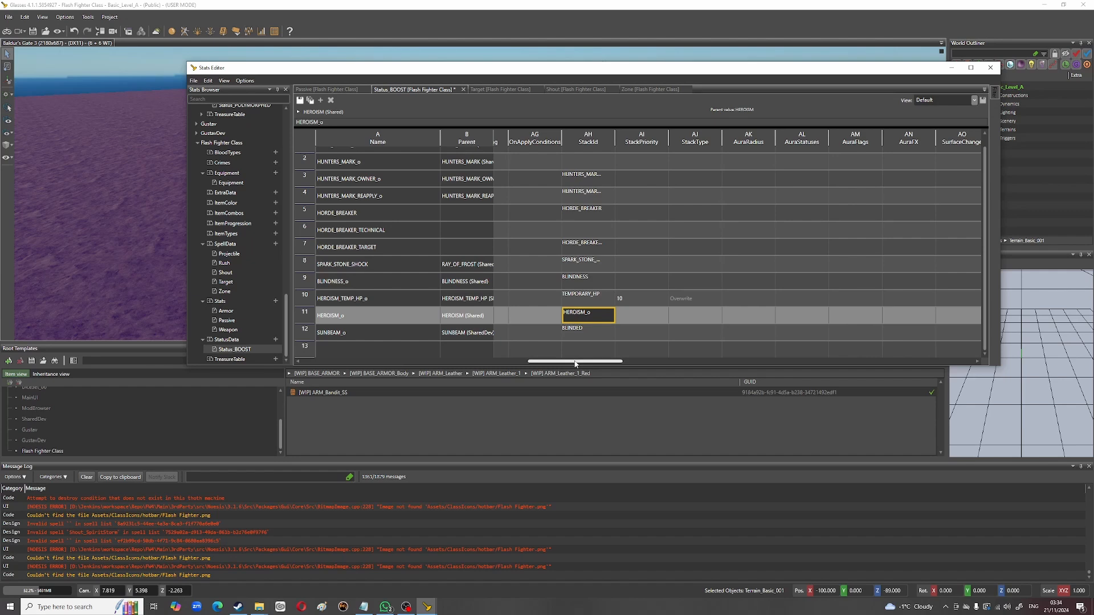
Step: Inspect the full Boosts value of the HEROISM_o status
drag(577, 361, 694, 376)
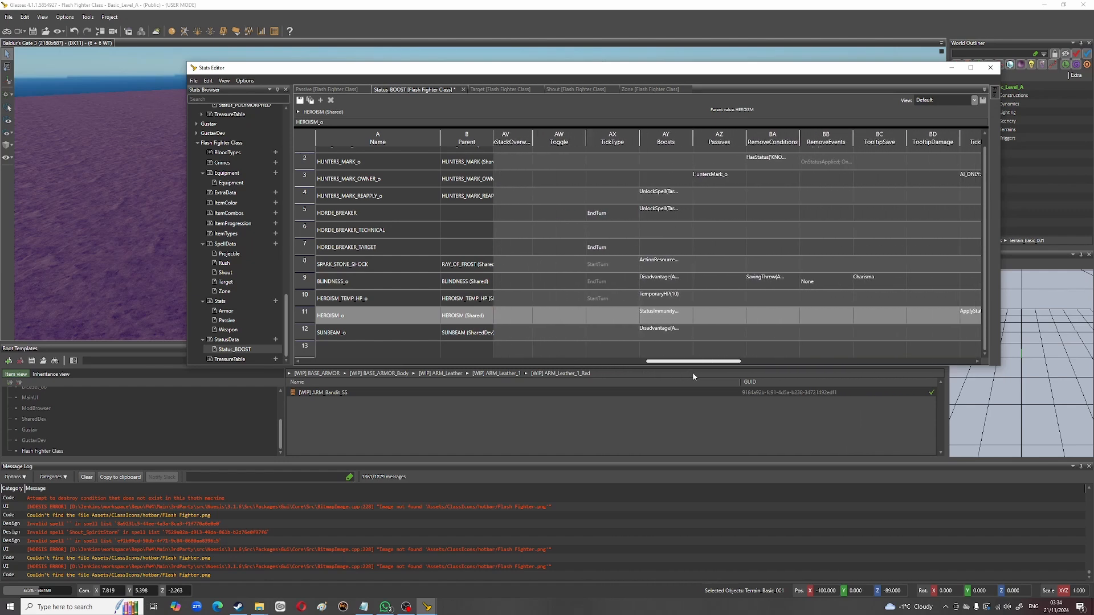
click(654, 318)
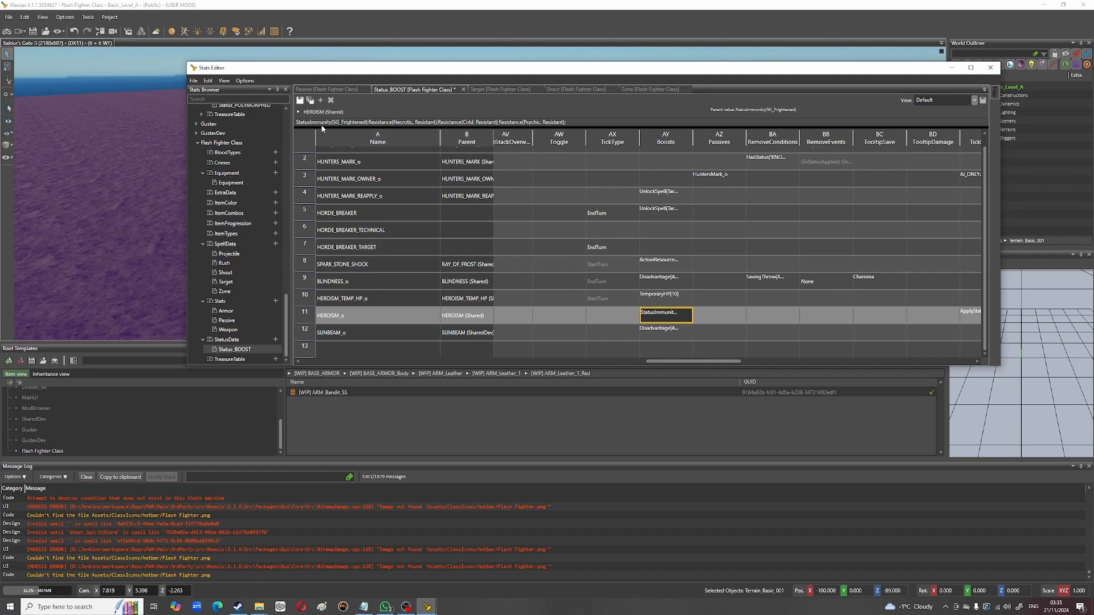
click(579, 122)
Step: Inspect HEROISM_o's TickFunctors value and locate the HEROISM_TEMP_HP_o status it applies
drag(694, 366, 729, 362)
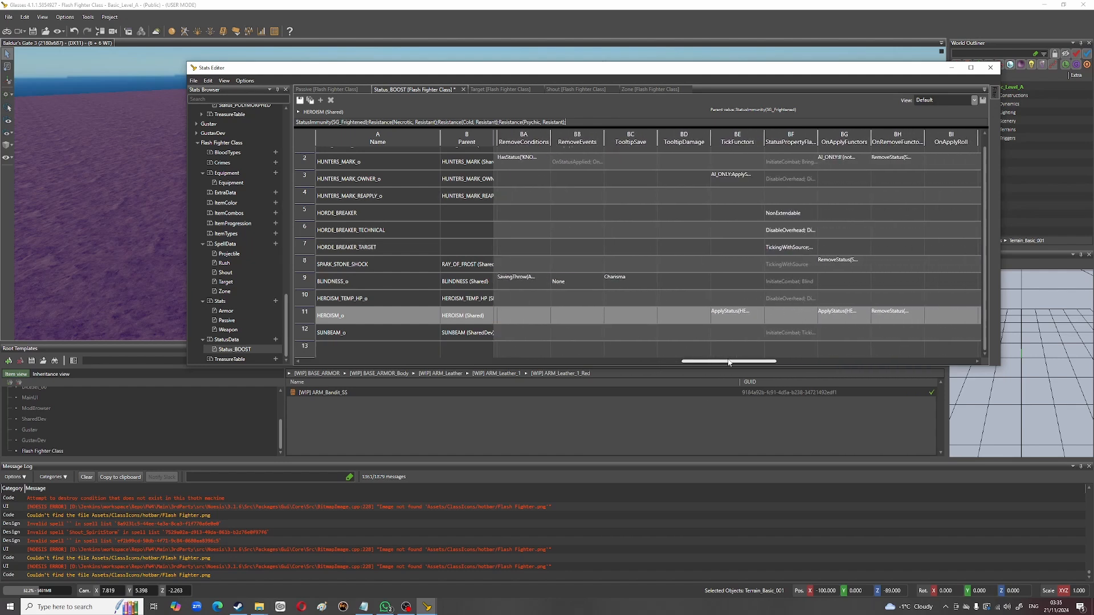
click(750, 310)
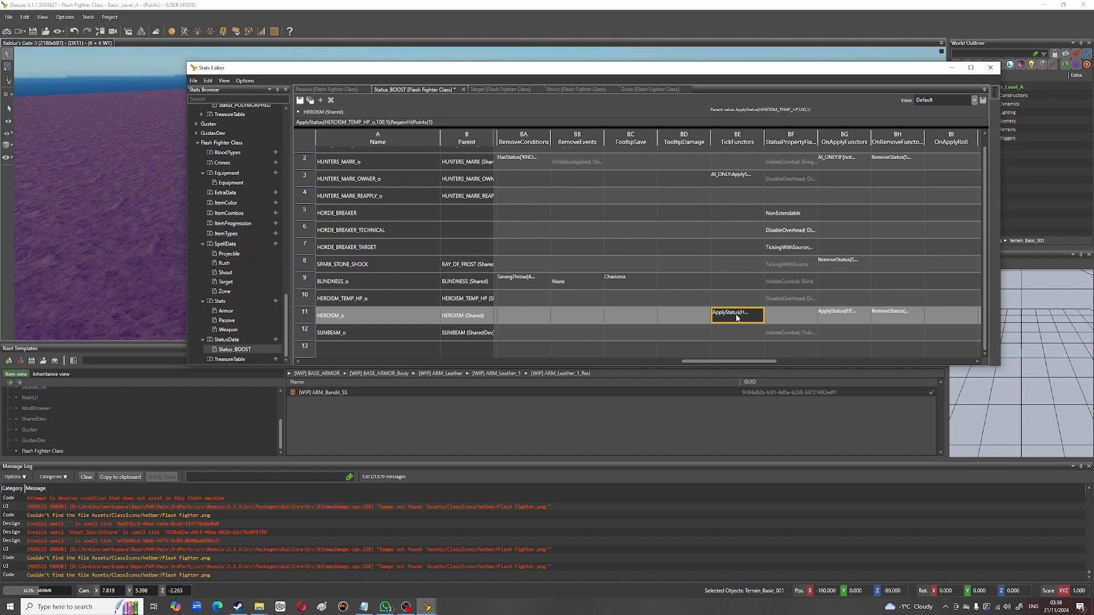
click(443, 123)
click(443, 123)
click(432, 299)
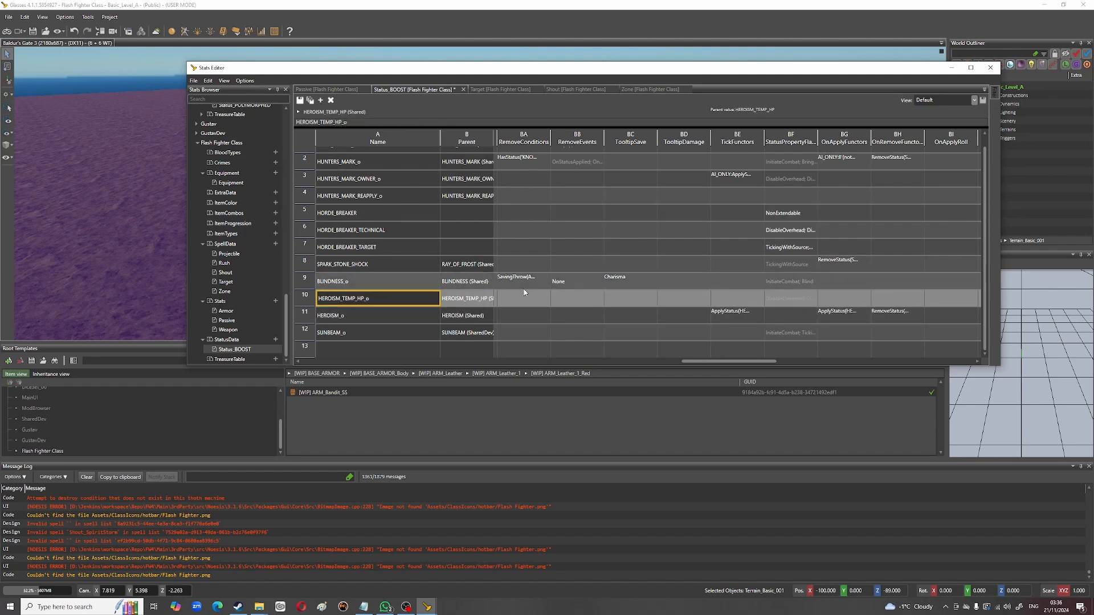
Step: Recheck HEROISM_o's TickFunctors value and compare it with its OnApplyFunctors and OnRemoveFunctors values
click(746, 311)
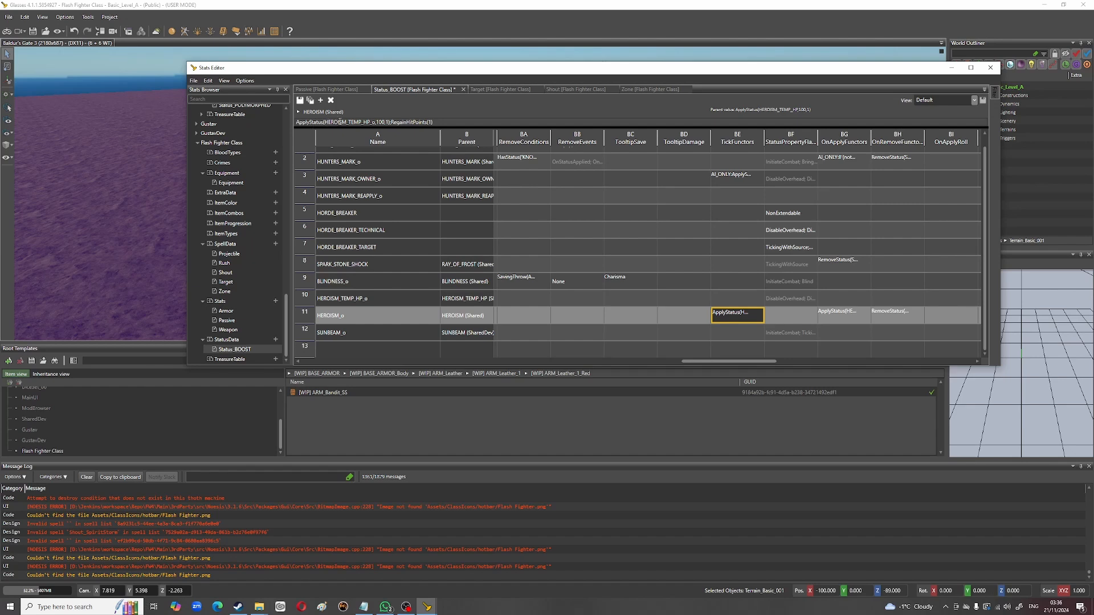
click(832, 316)
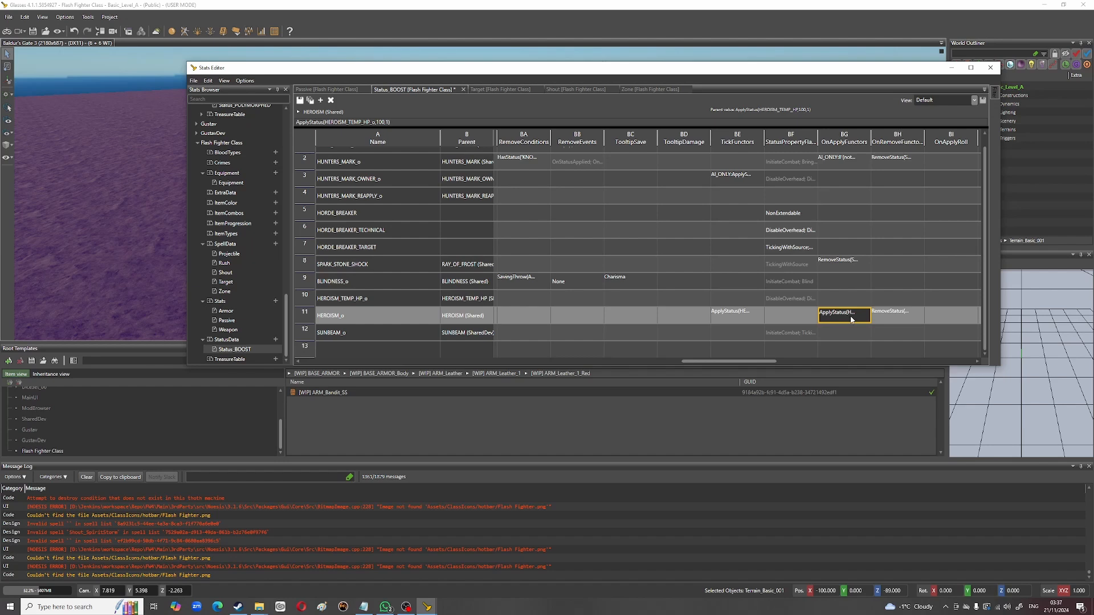
click(887, 320)
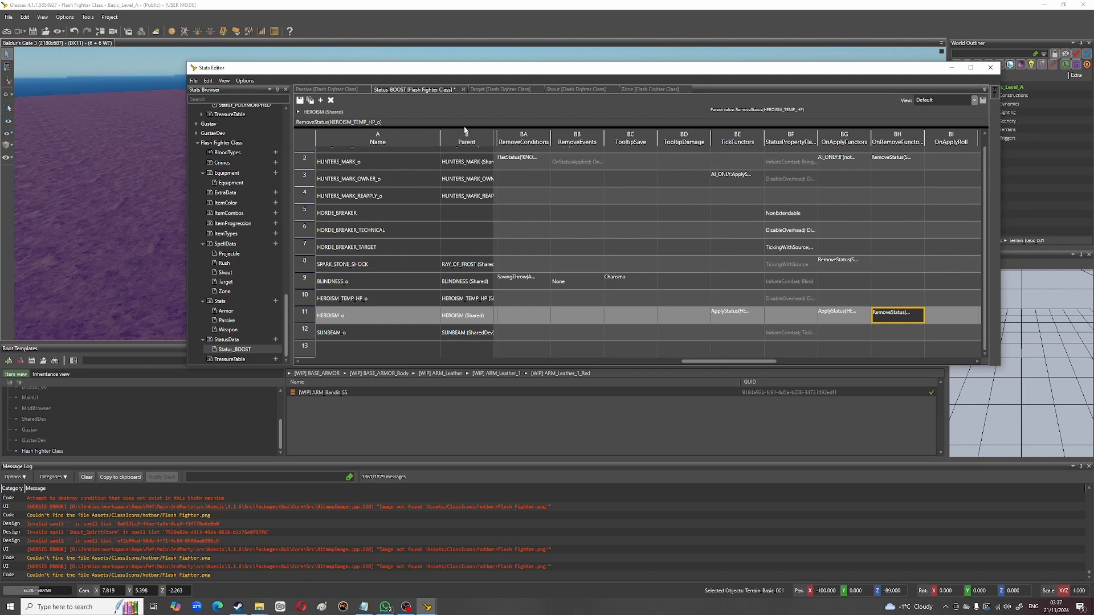
Step: Compare the RemoveConditions of the BLINDNESS_o, SUNBEAM_o and HEROISM_o statuses, and recheck HEROISM_o's OnRemoveFunctors value
mouse_move(759, 361)
mouse_down()
mouse_move(910, 362)
mouse_move(743, 366)
mouse_move(756, 365)
mouse_up()
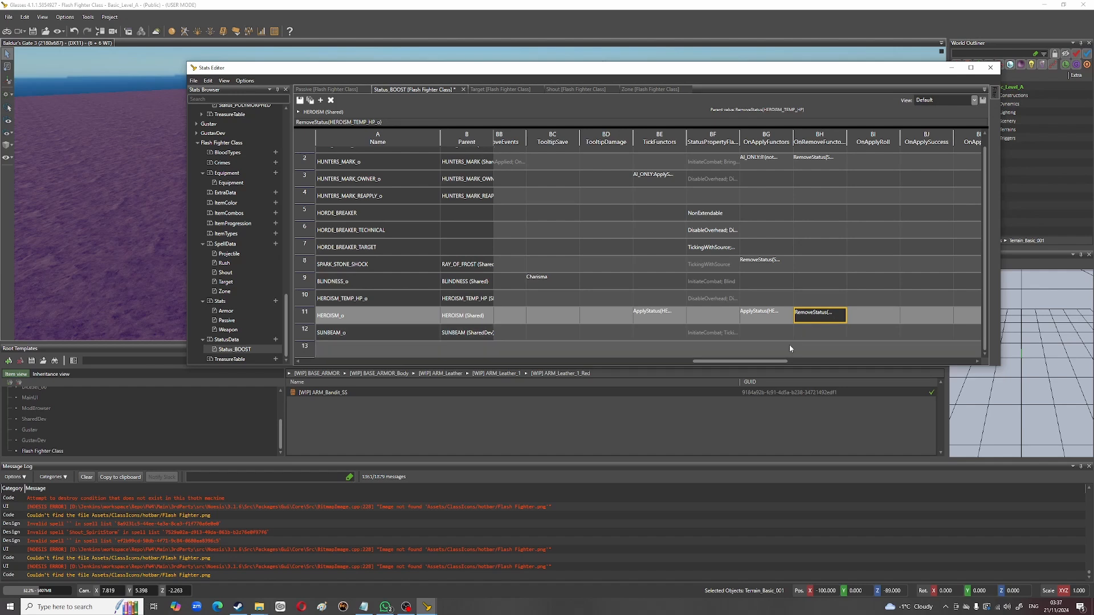
drag(776, 362, 756, 365)
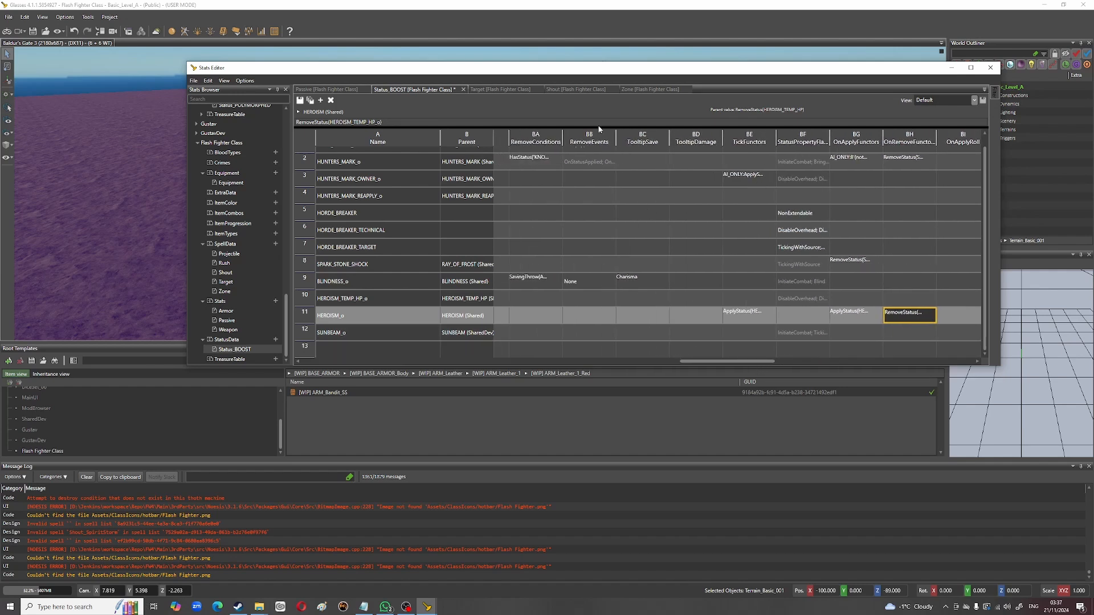
click(536, 282)
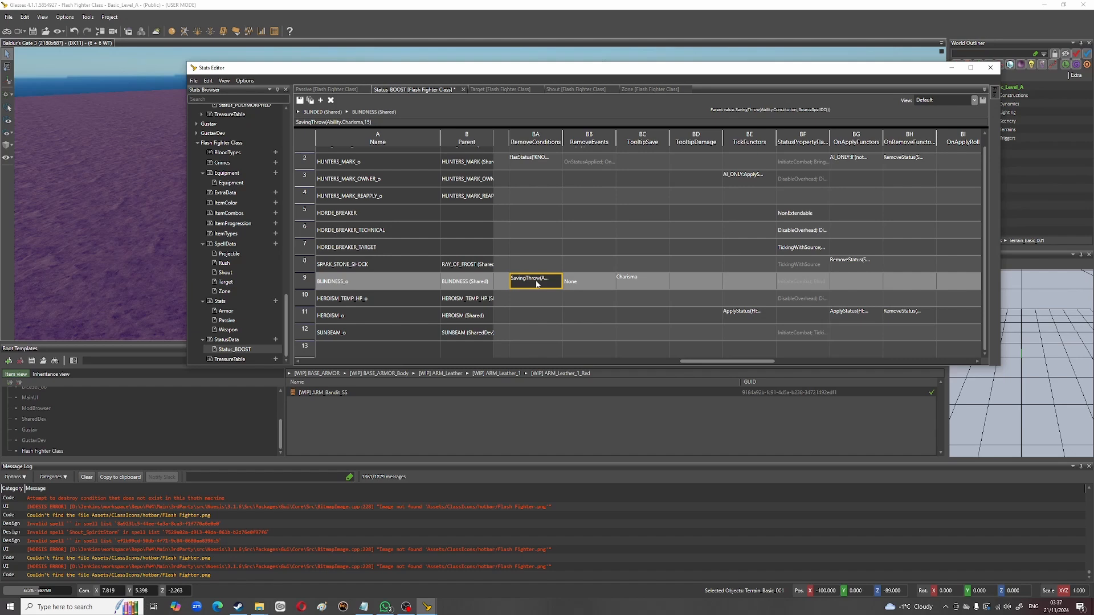
click(551, 334)
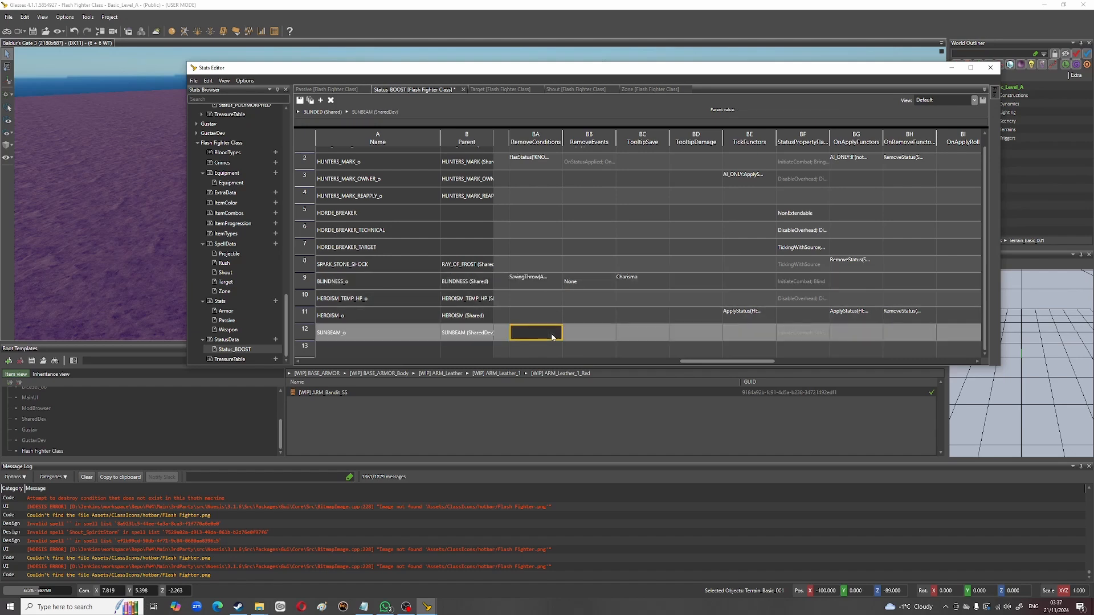
click(535, 284)
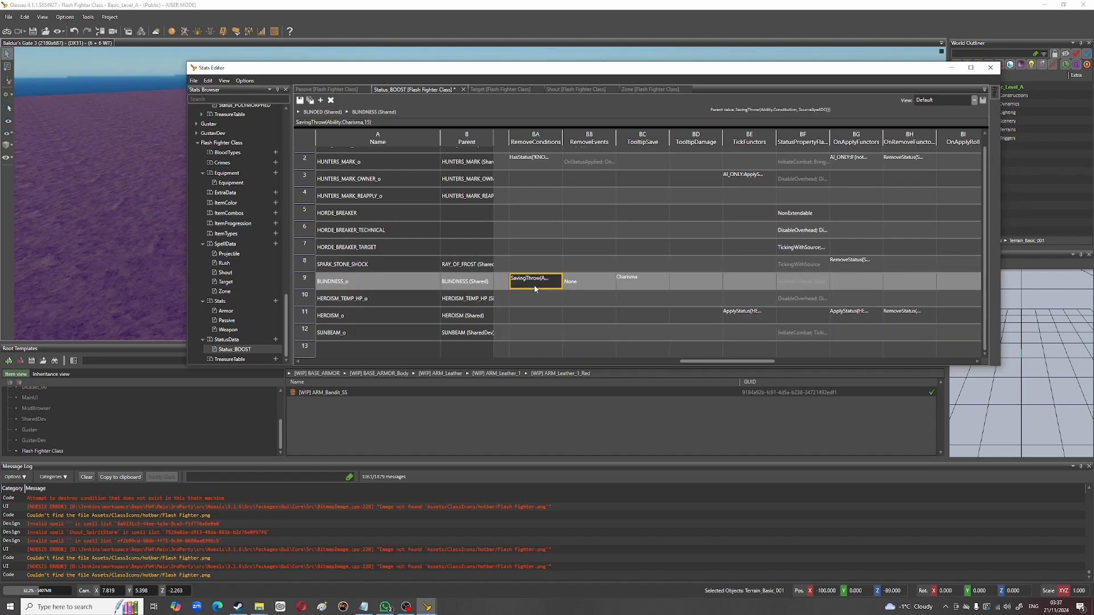
click(528, 317)
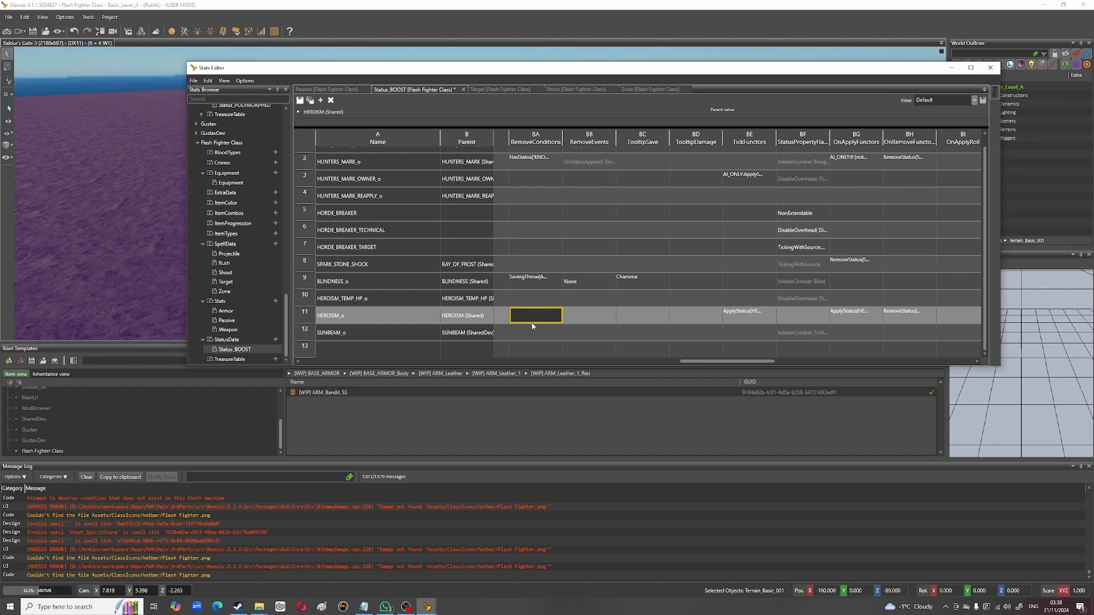
click(907, 318)
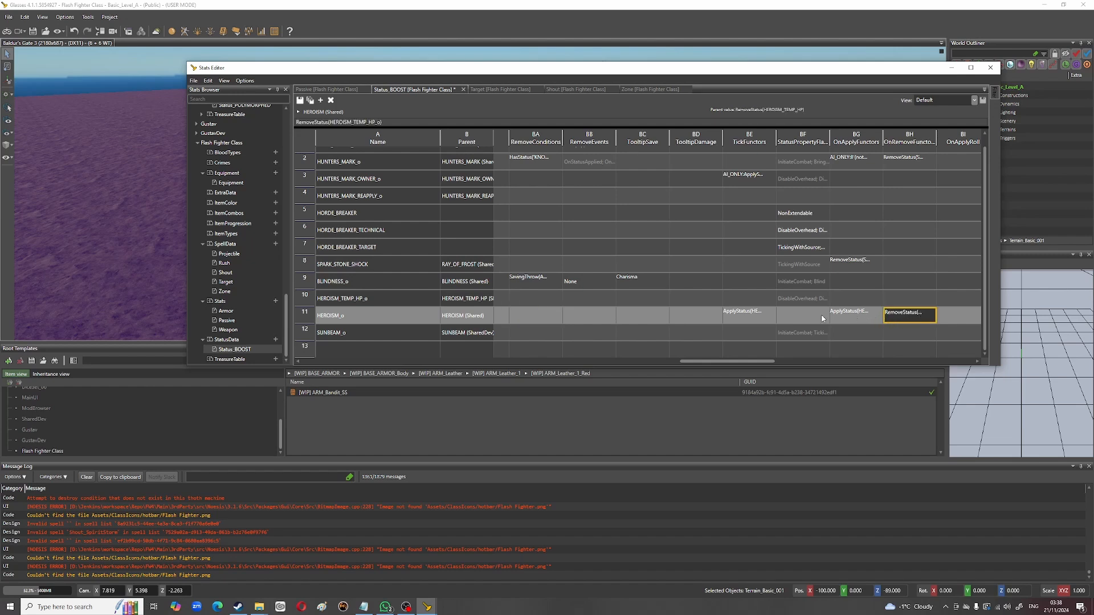
Step: Select the HEROISM_TEMP_HP_o status and inspect its StackId value
click(381, 298)
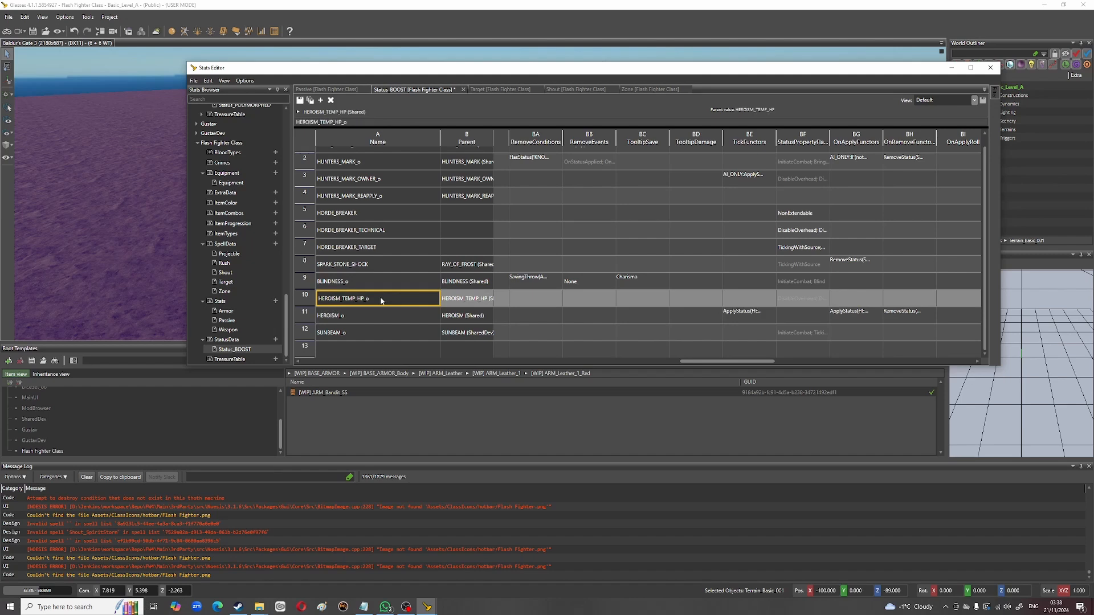
drag(719, 362, 265, 364)
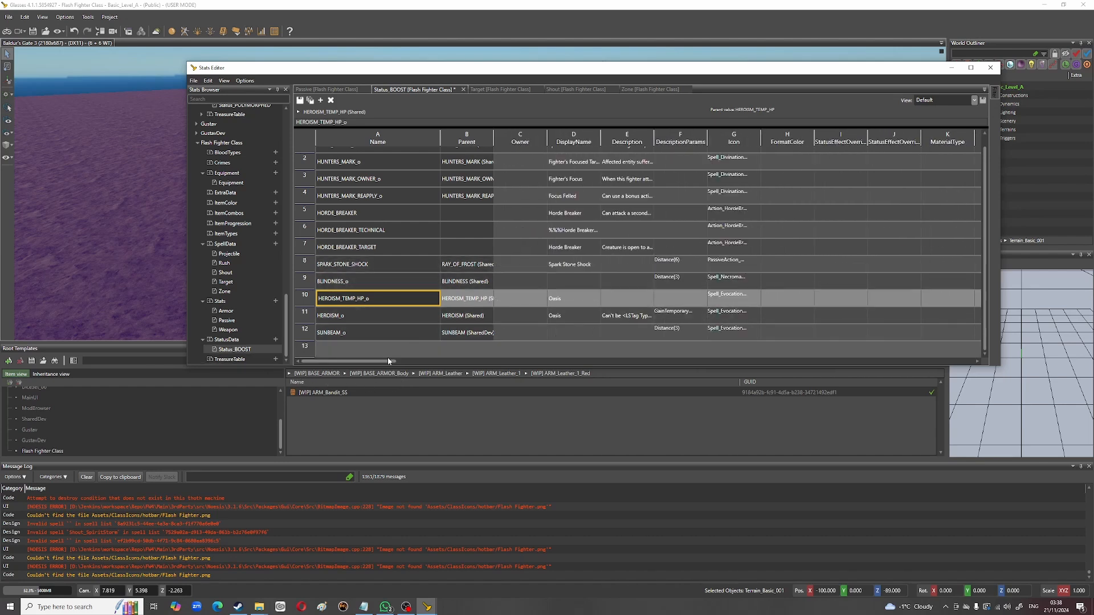
drag(388, 361, 590, 360)
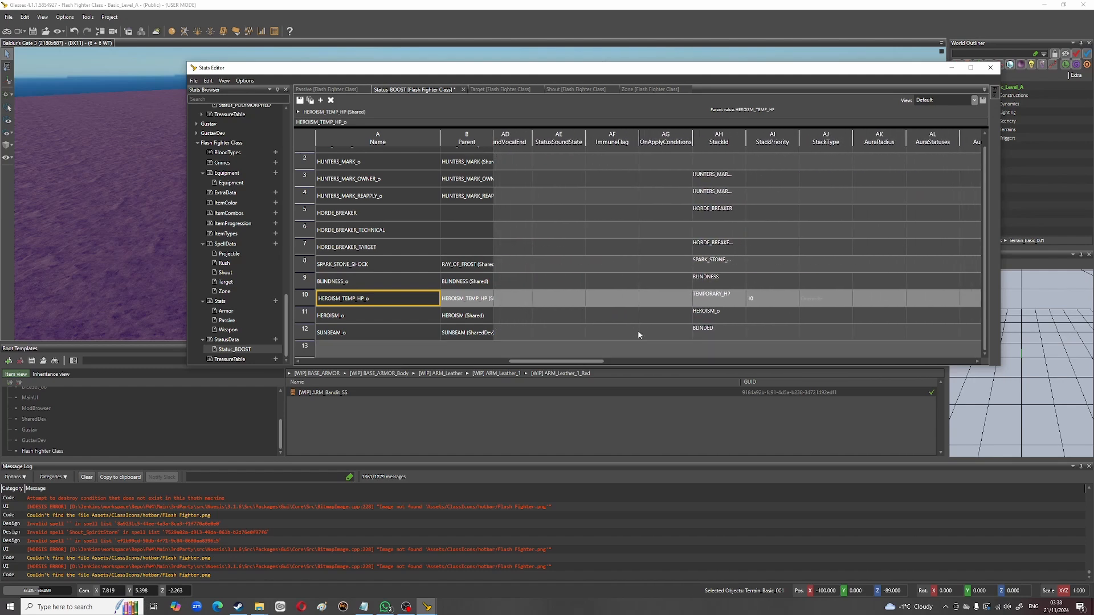
click(705, 294)
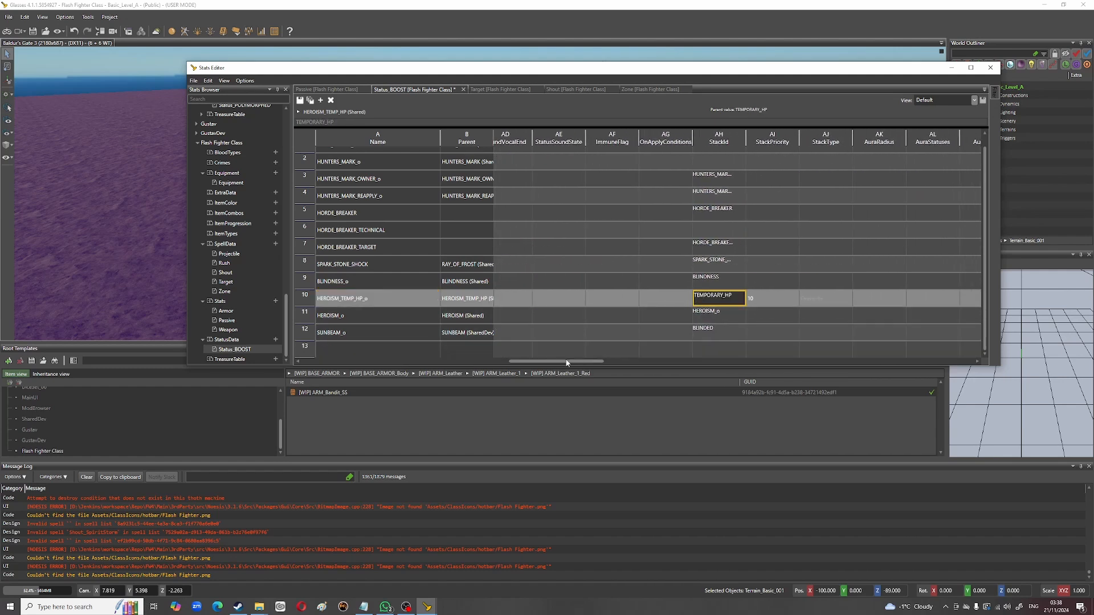
drag(567, 362, 582, 363)
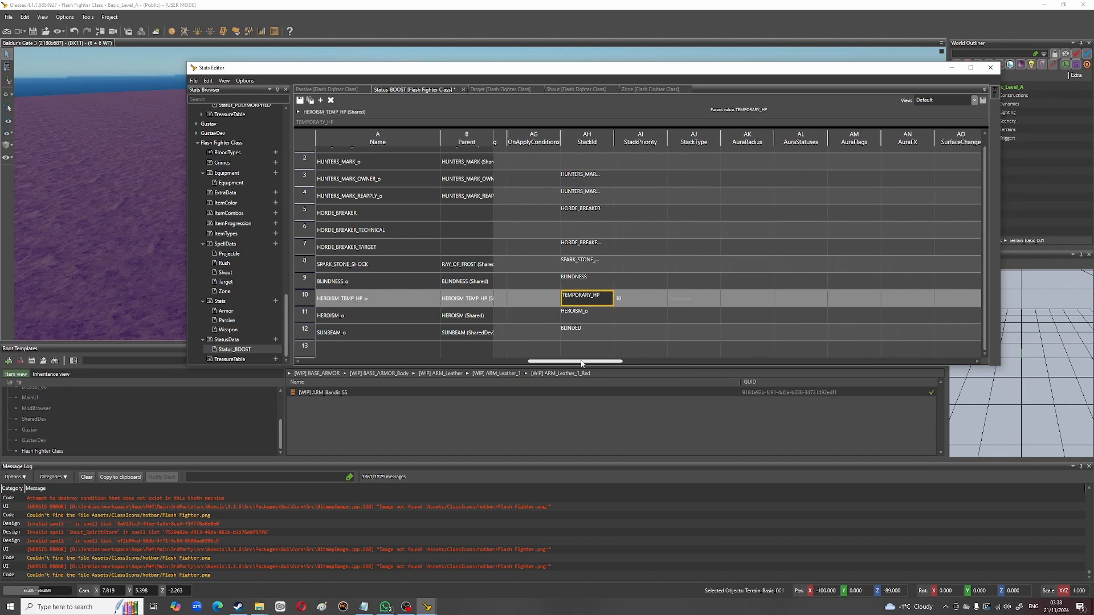
Step: Examine HEROISM_TEMP_HP_o's StackPriority and StackType values, along with its Boosts value
click(626, 299)
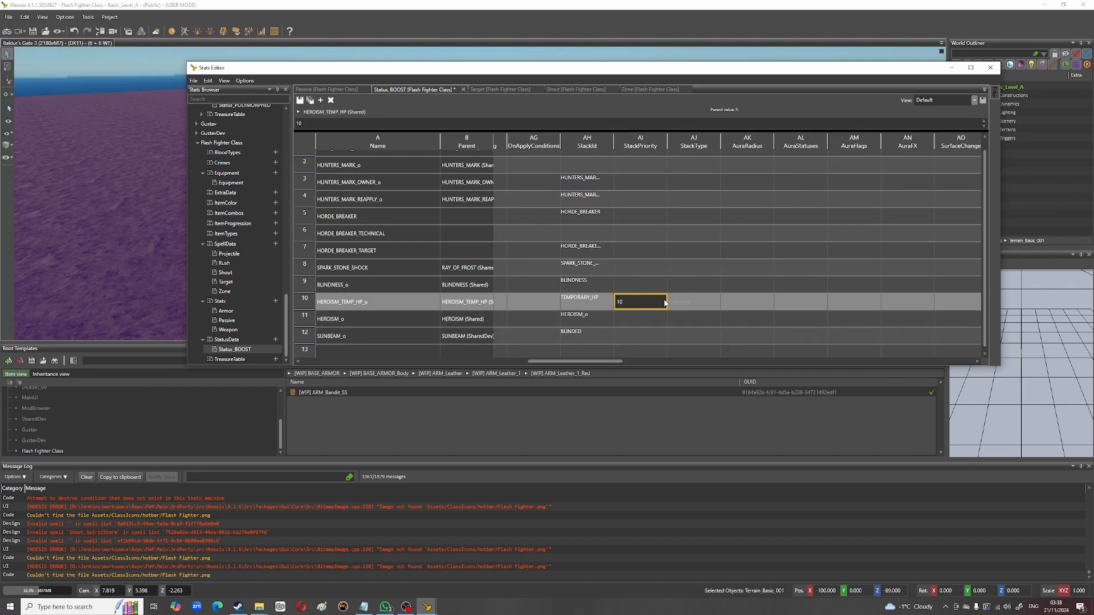
click(694, 310)
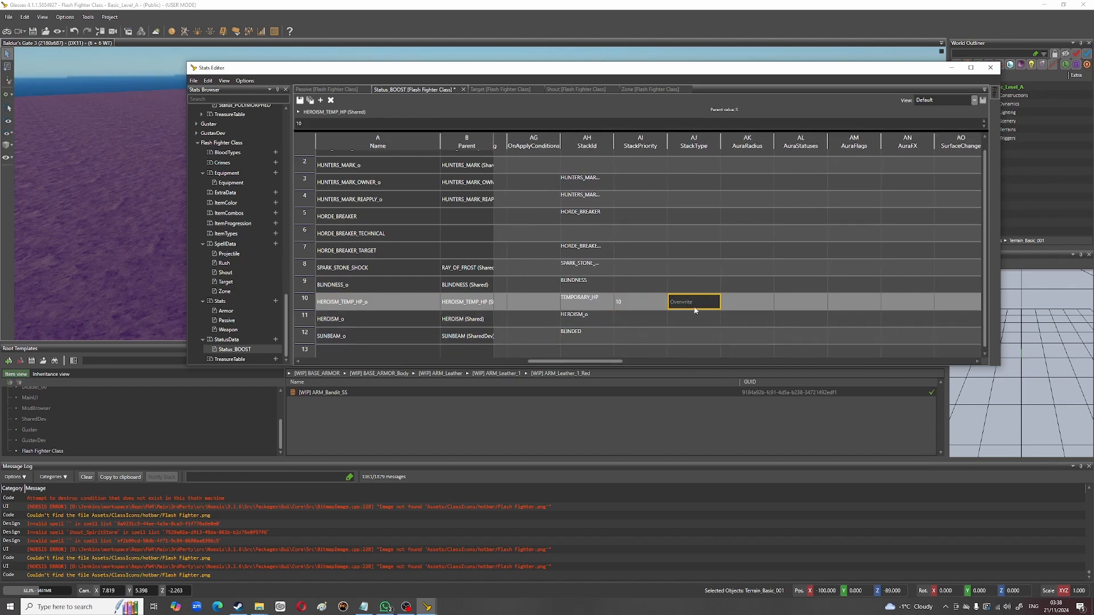
click(633, 301)
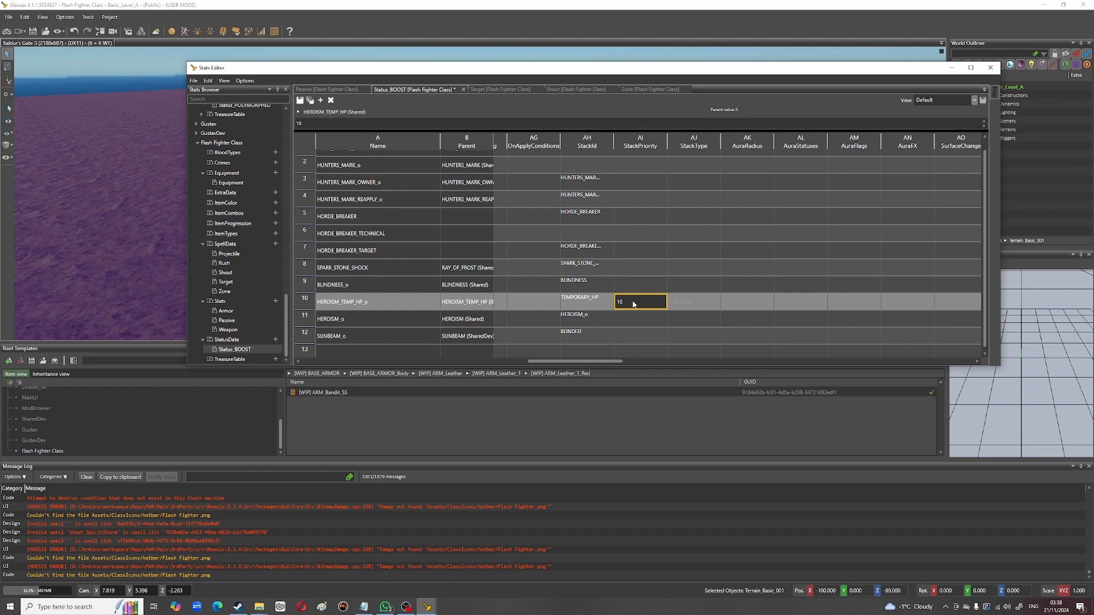
click(687, 304)
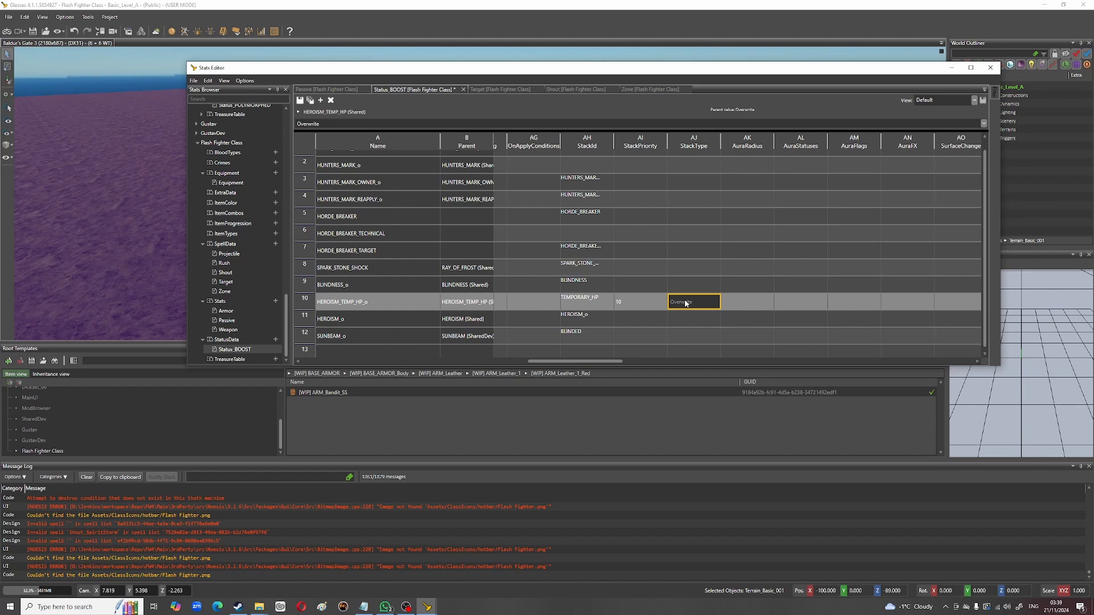
click(642, 308)
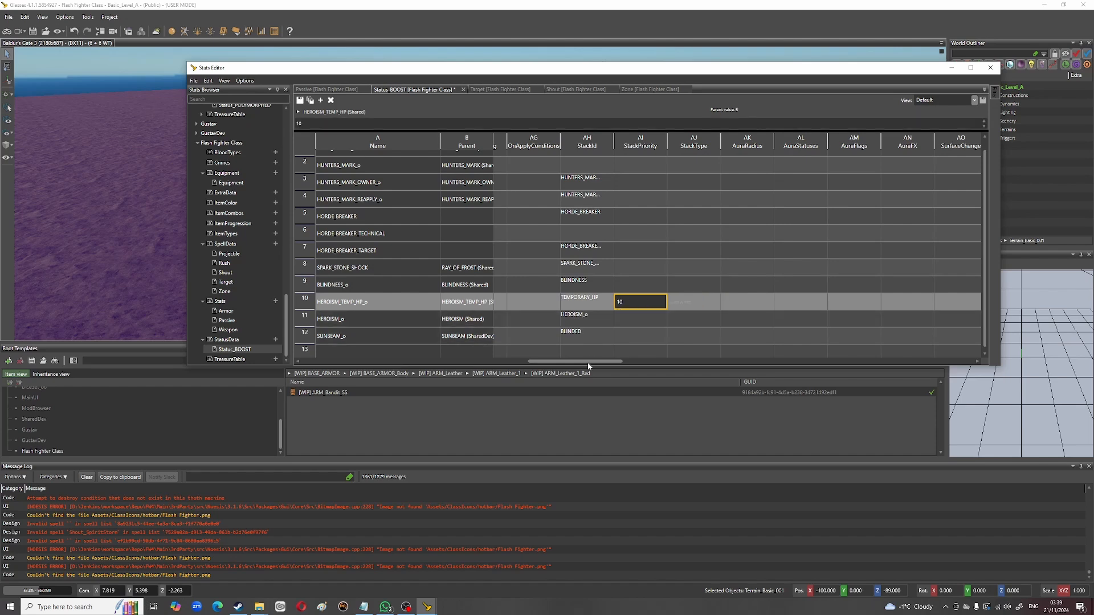
drag(588, 363, 713, 374)
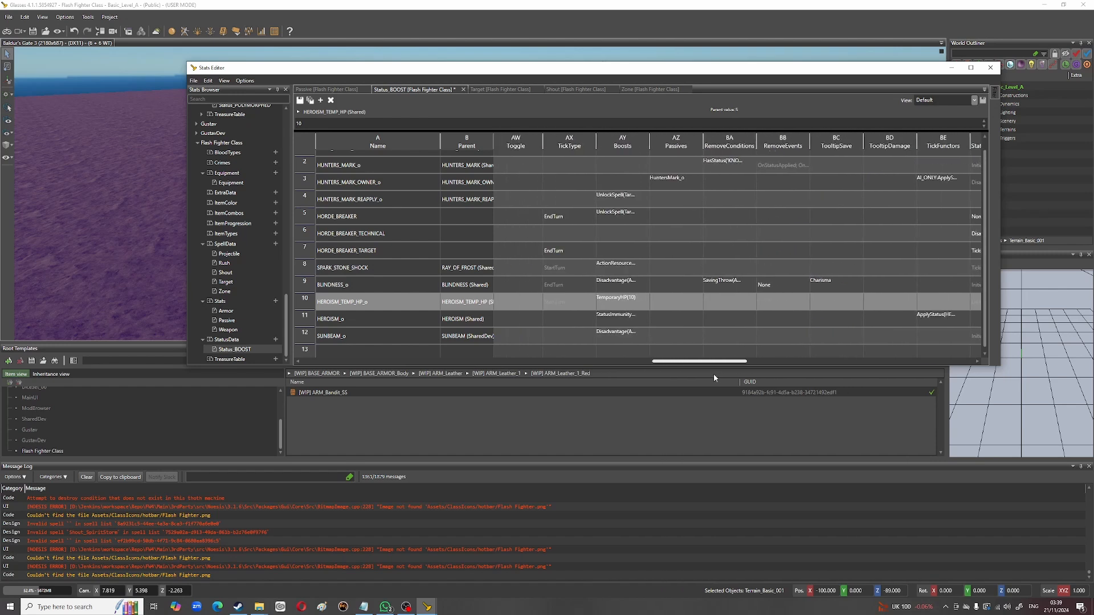
click(620, 300)
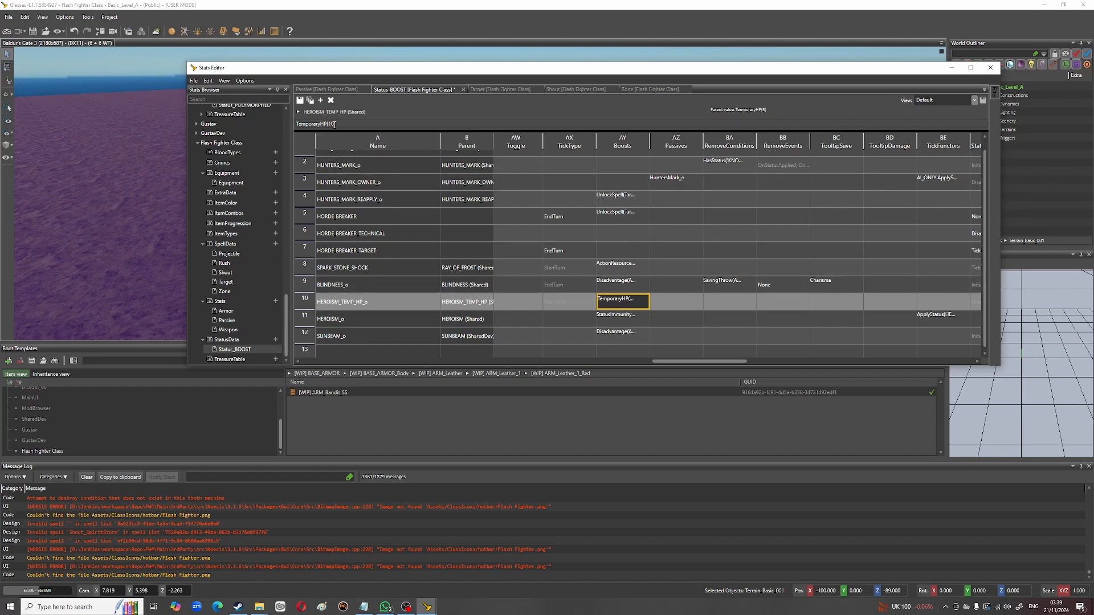
Step: Look across the remaining Status_BOOST columns, then close the Stats Editor and save the modified Status_BOOST table
drag(682, 361, 940, 369)
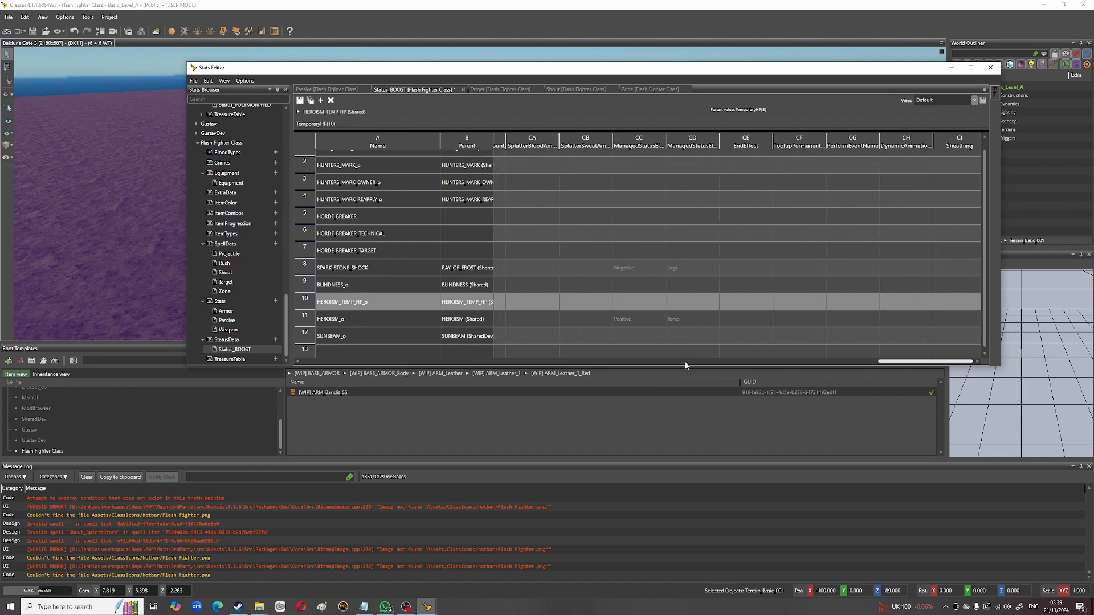
drag(685, 366, 294, 351)
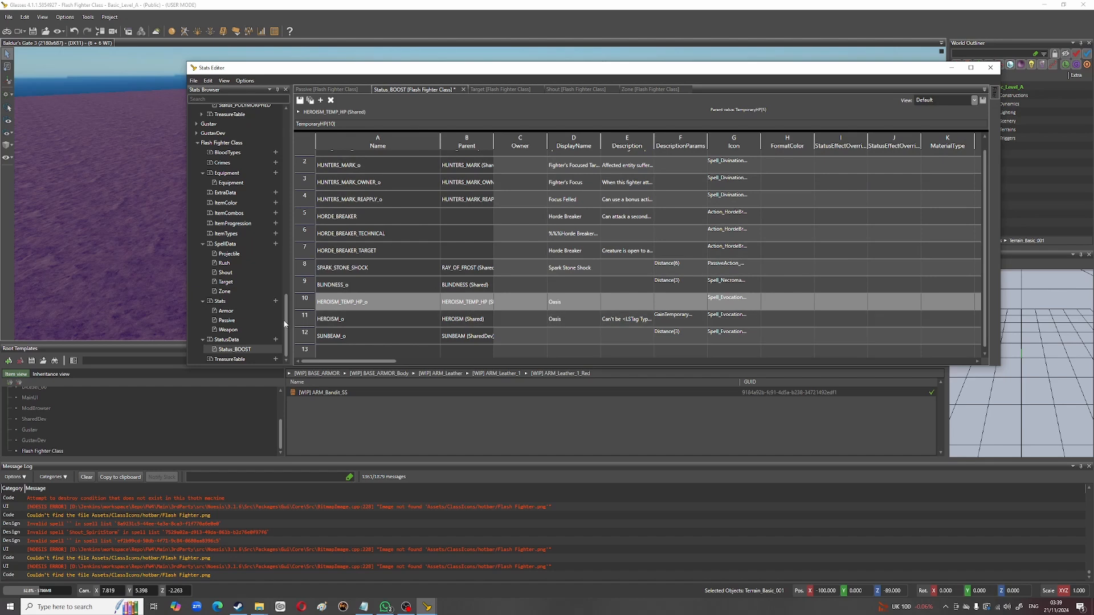
drag(287, 324, 296, 112)
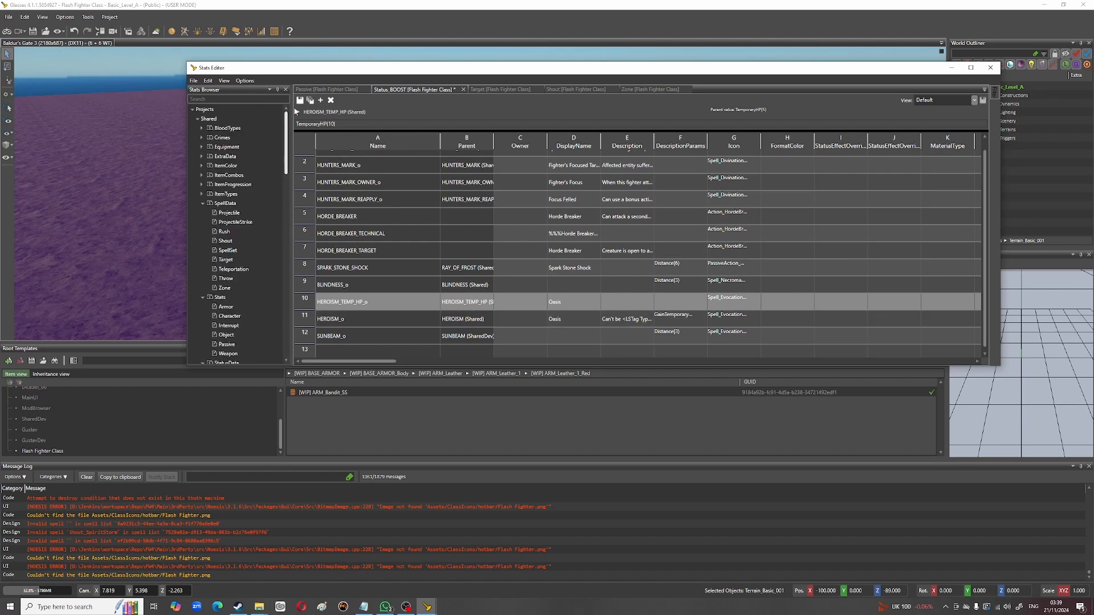
click(991, 67)
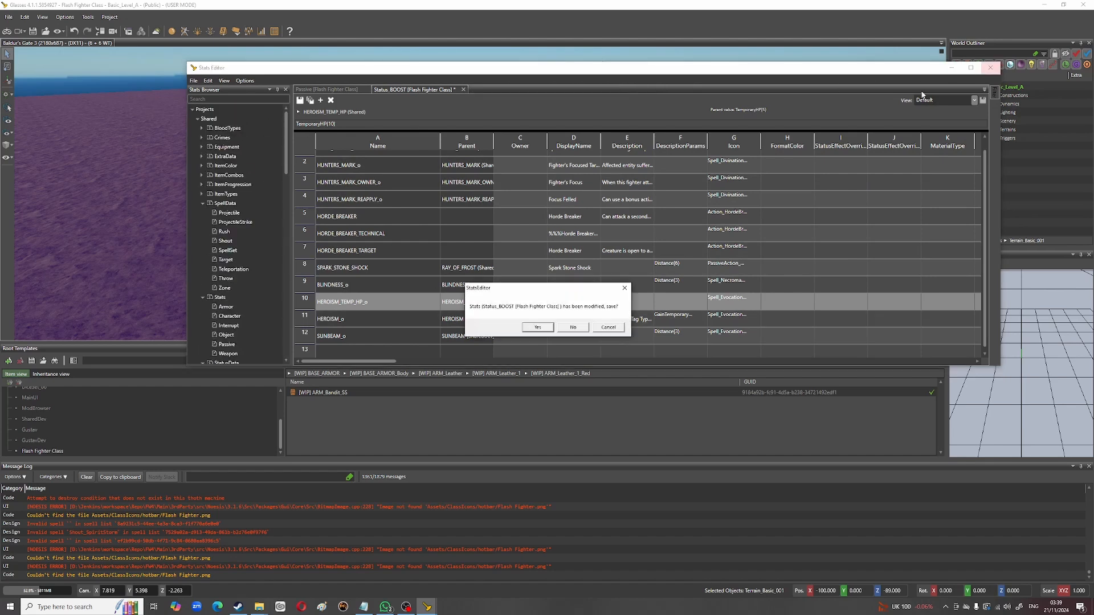
click(539, 327)
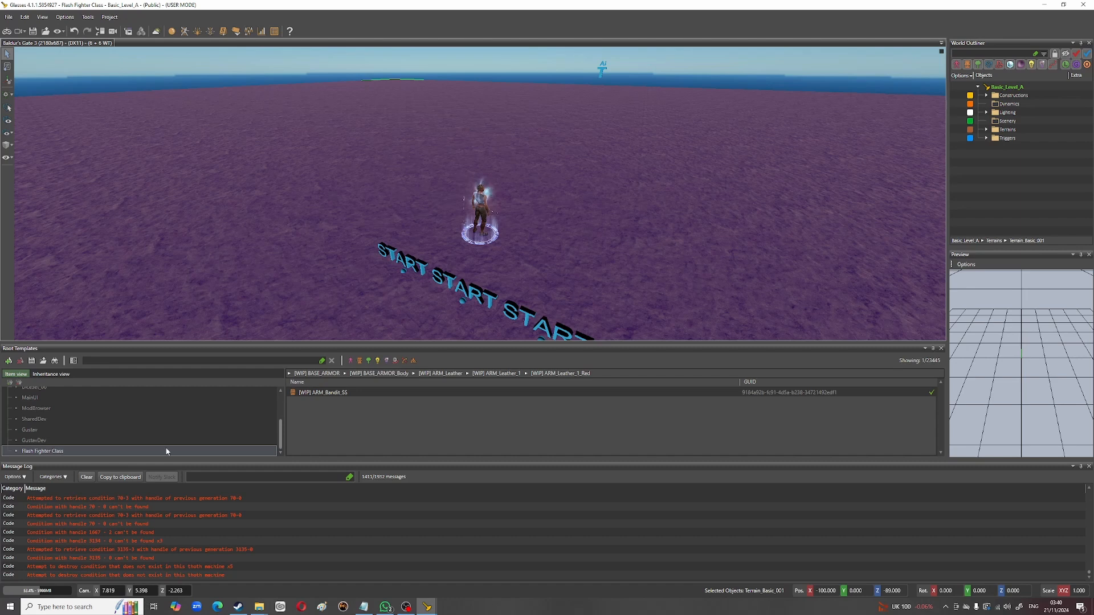
Step: Select the ARM_Bandit_SS root template and open it for edit
right_click(349, 393)
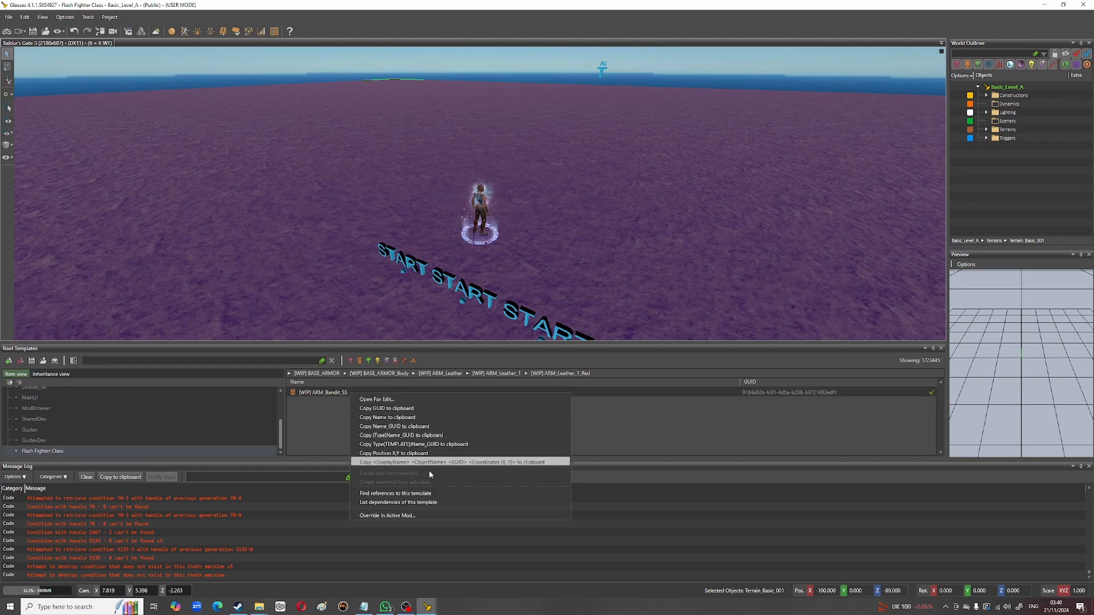
click(391, 400)
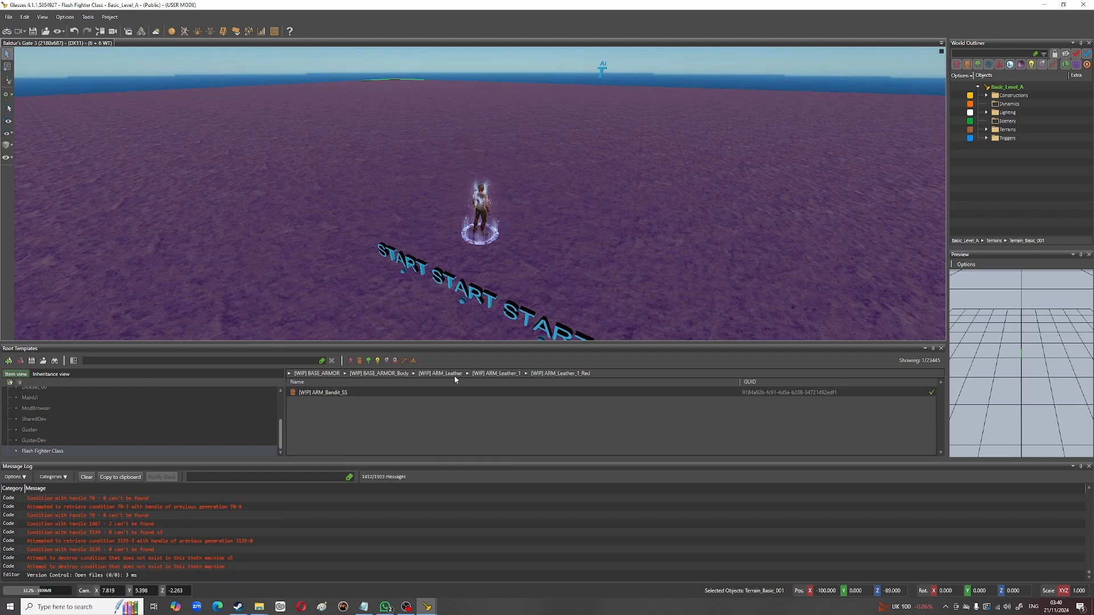
right_click(429, 392)
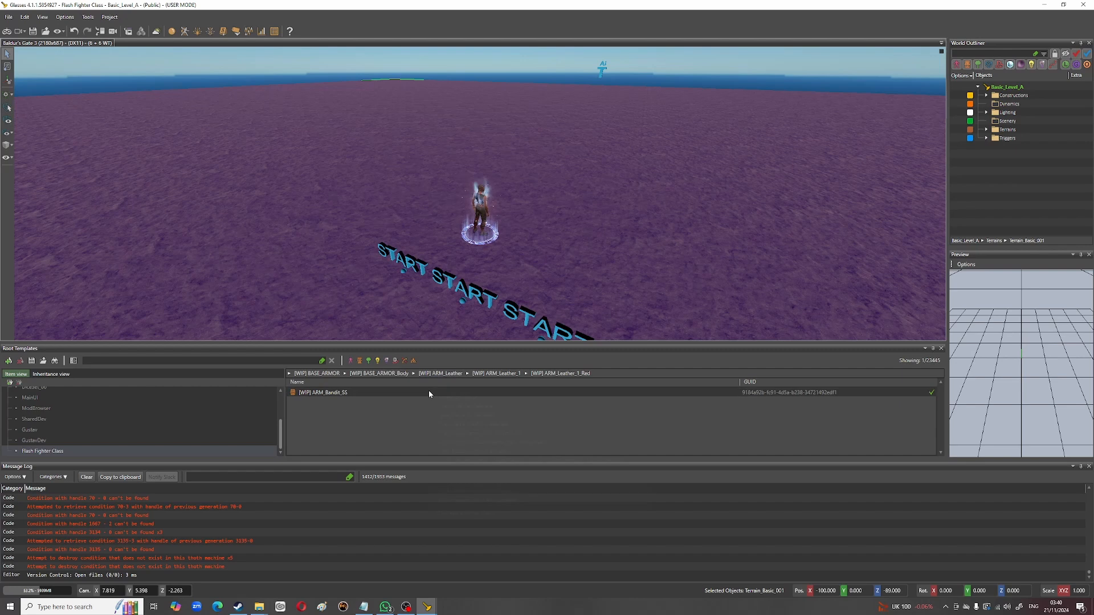
click(470, 406)
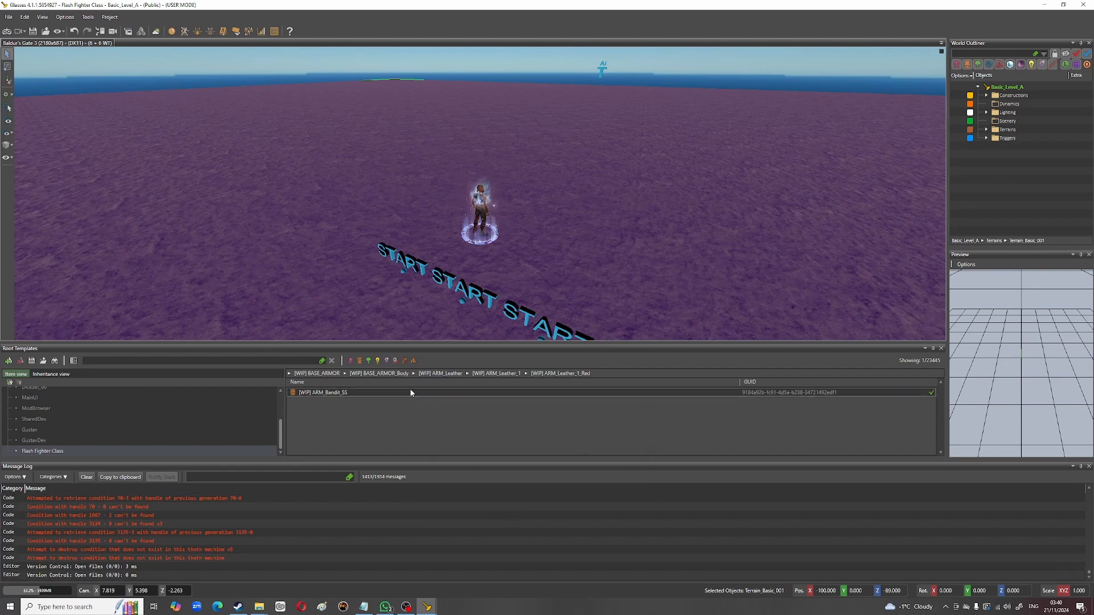
right_click(414, 397)
click(403, 395)
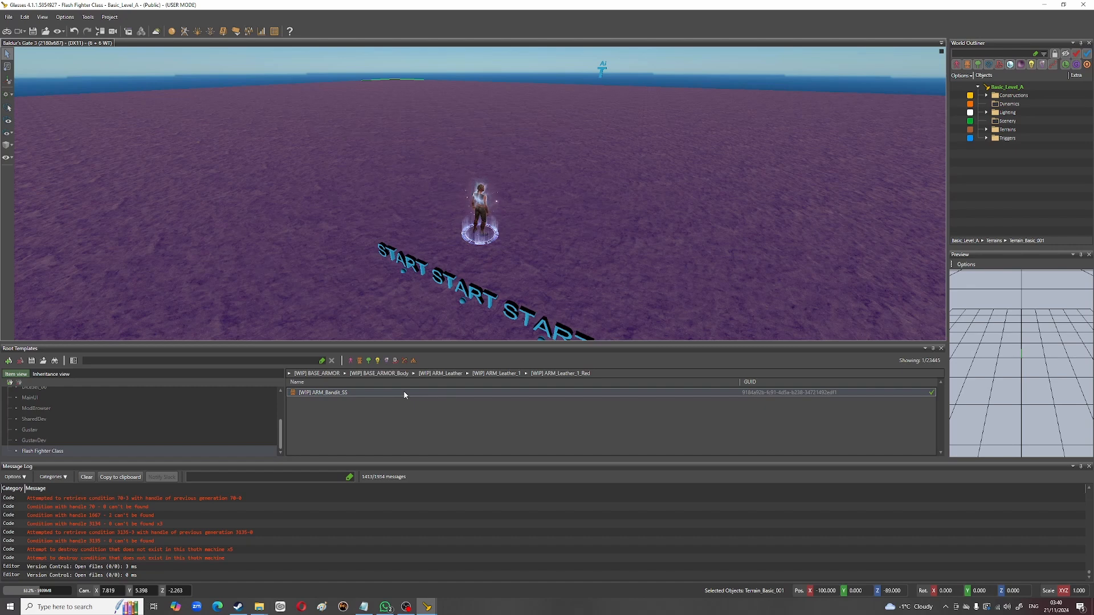
right_click(404, 392)
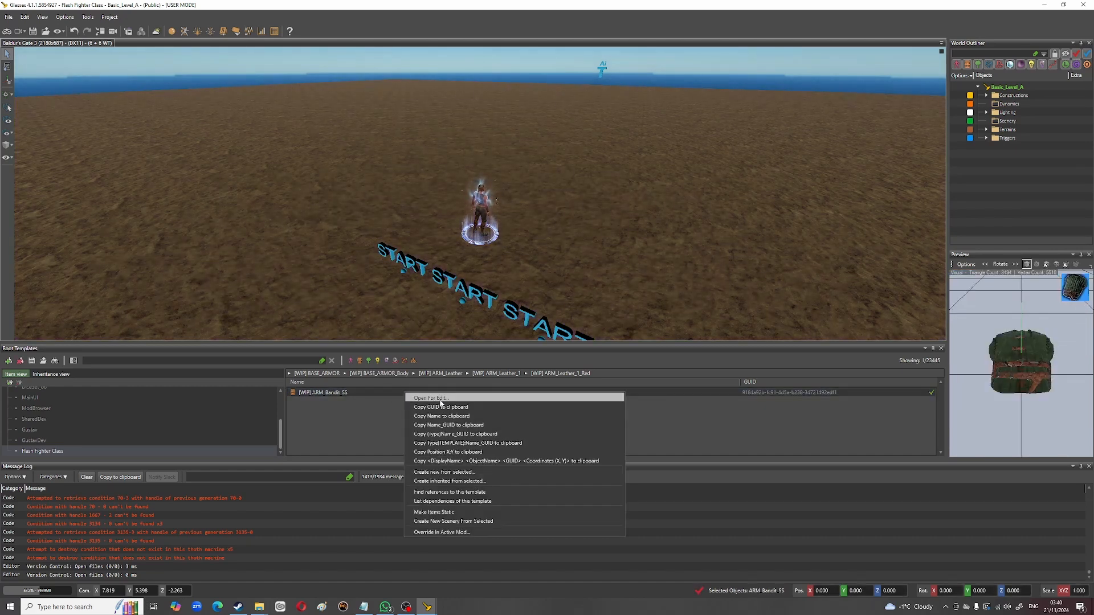
click(431, 398)
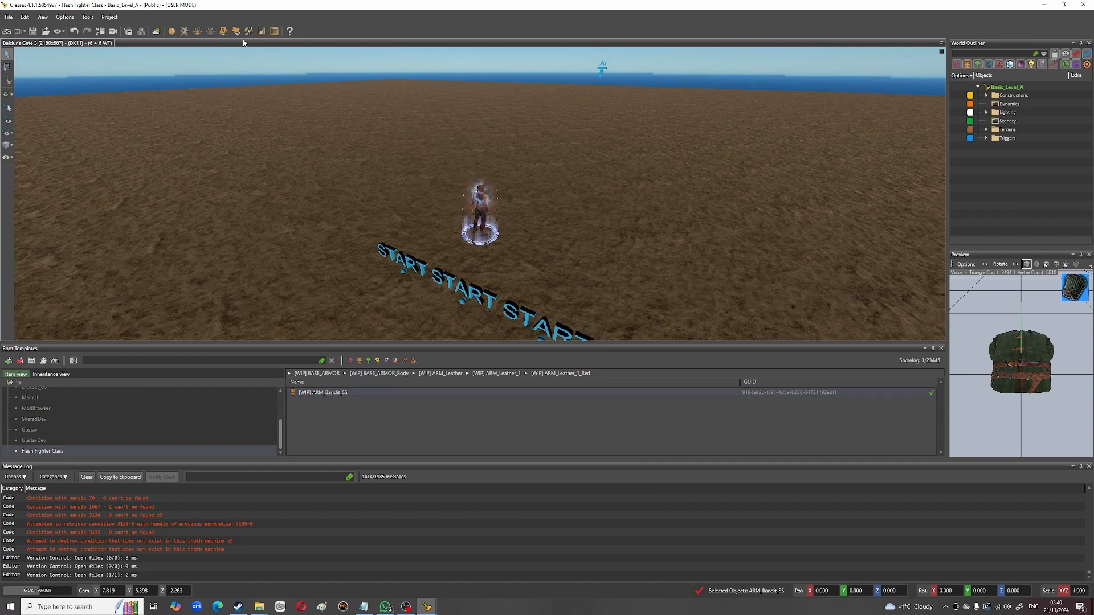
Step: Open SharedDev's Armor stats table in the Stats Editor and look through its columns
click(262, 32)
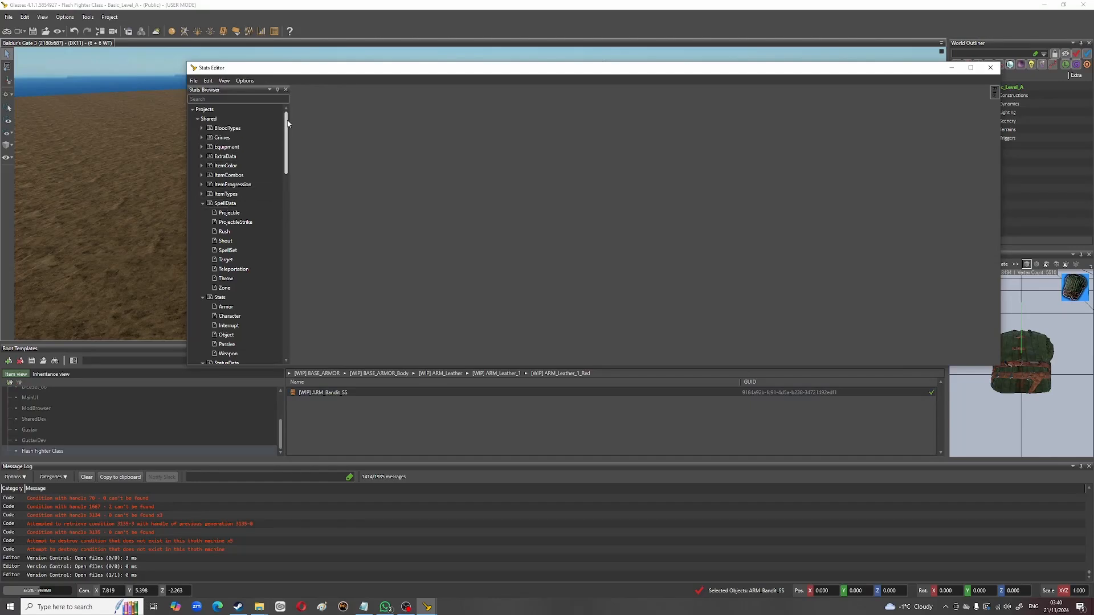
drag(286, 123, 286, 156)
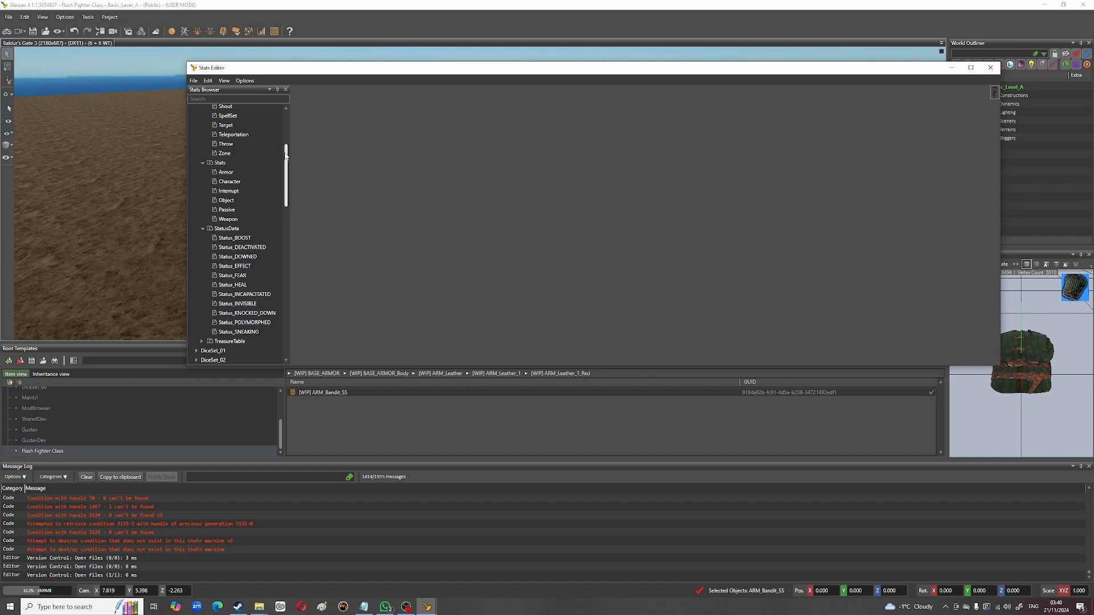
drag(286, 156, 285, 219)
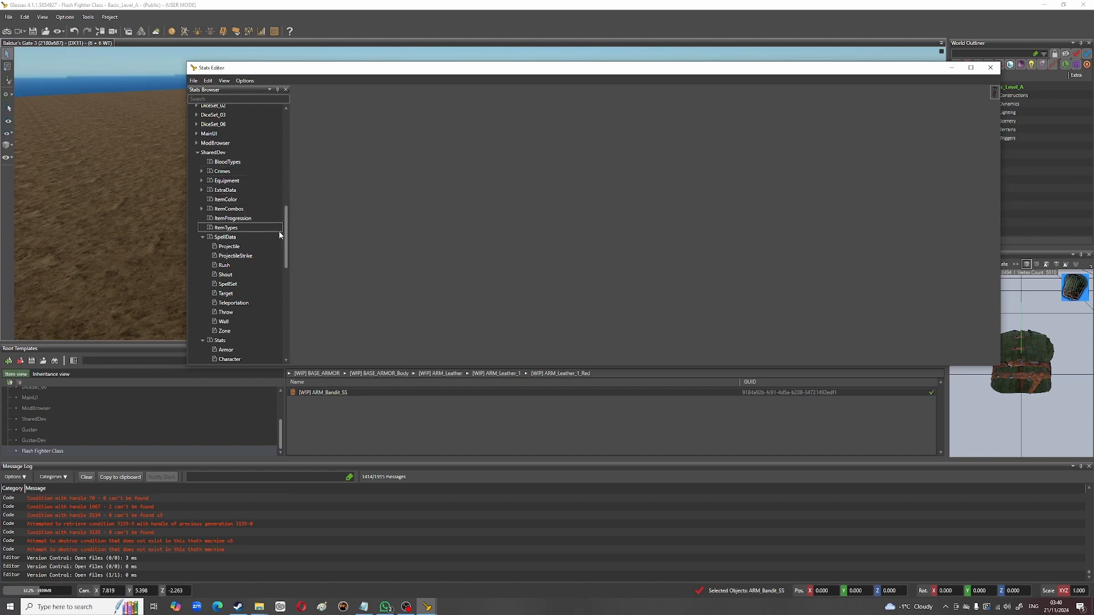
drag(286, 239, 286, 279)
click(231, 192)
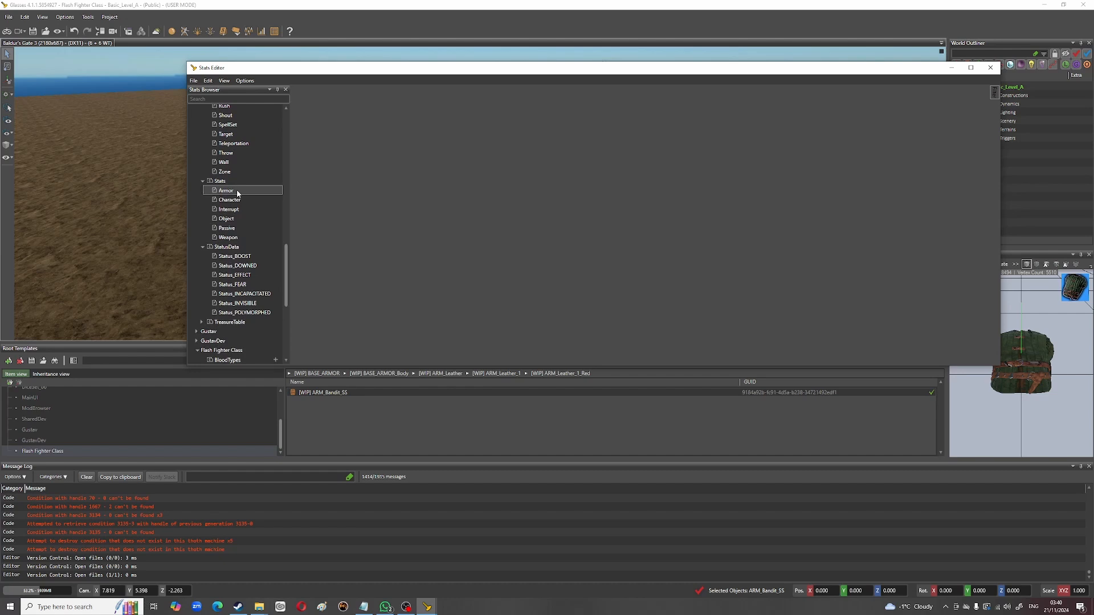
double_click(237, 191)
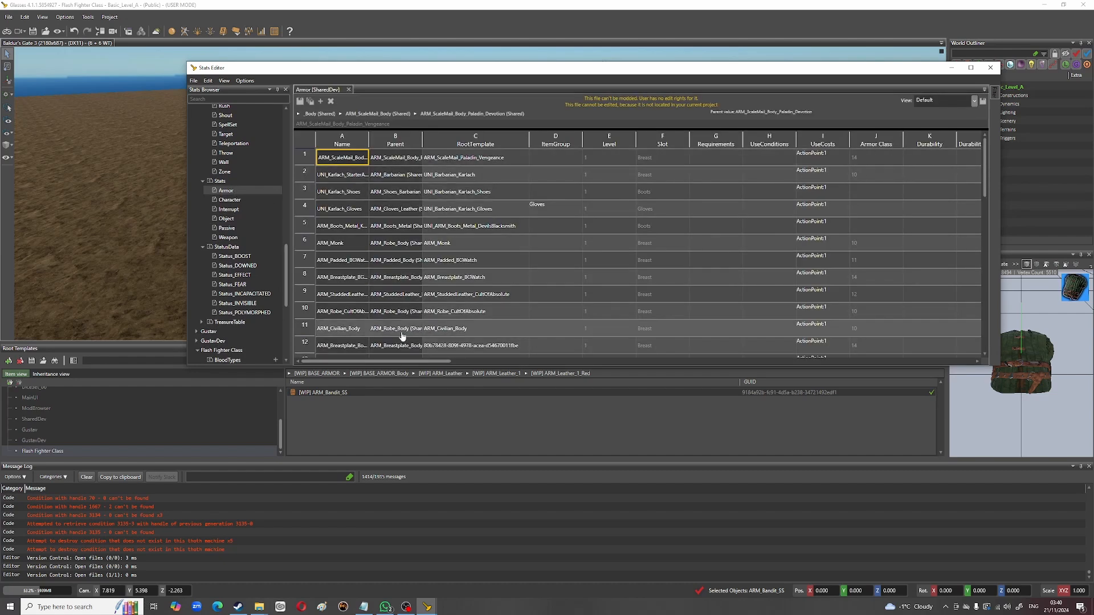
drag(405, 362, 940, 355)
drag(789, 360, 308, 361)
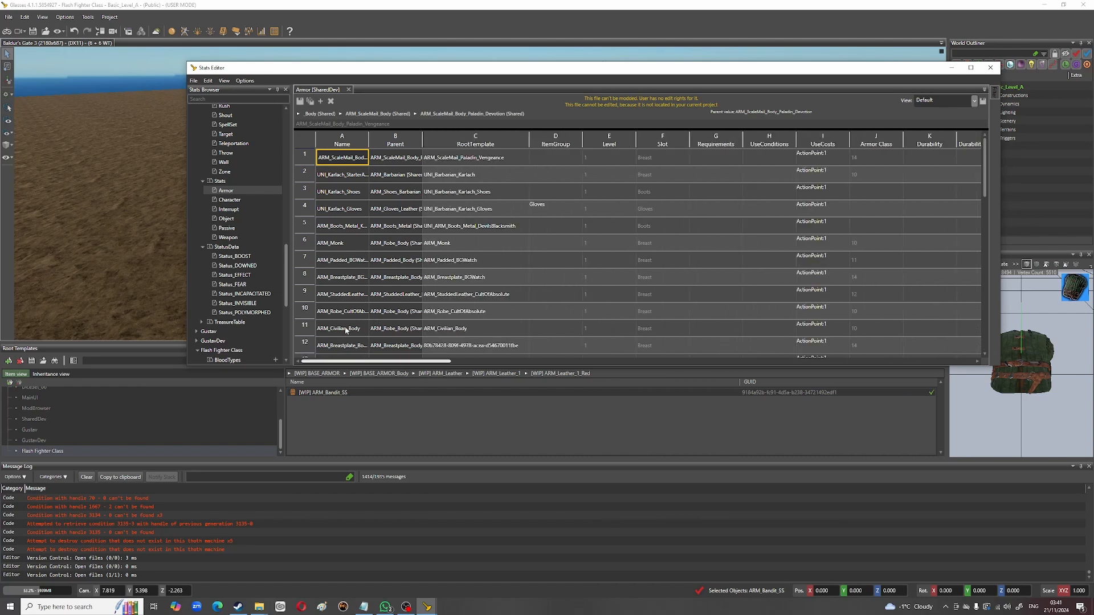
Step: In SharedDev's Weapon stats table, inspect WPN_Brewer_Mace's main-hand equip boosts and WPN_SkullFlail_1's DefaultBoosts, then close the Stats Editor
double_click(228, 237)
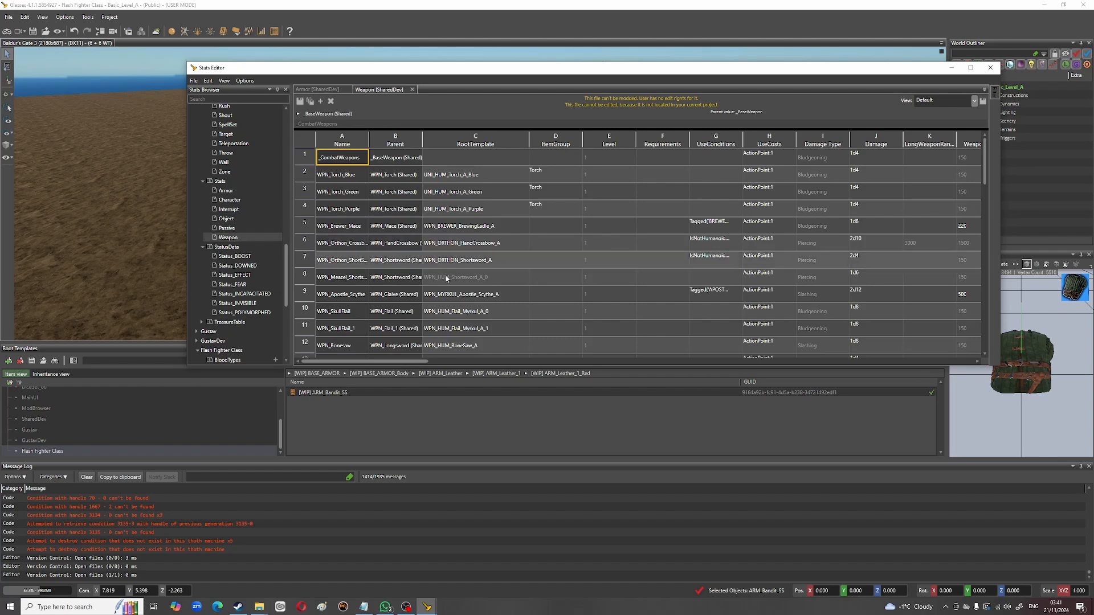
drag(375, 362, 643, 353)
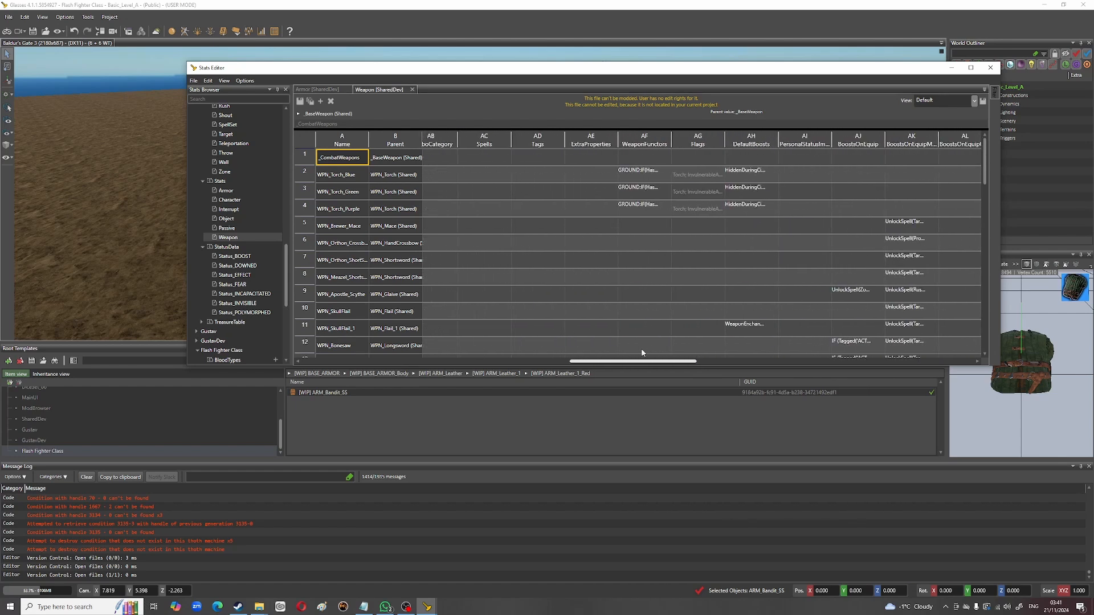
click(908, 225)
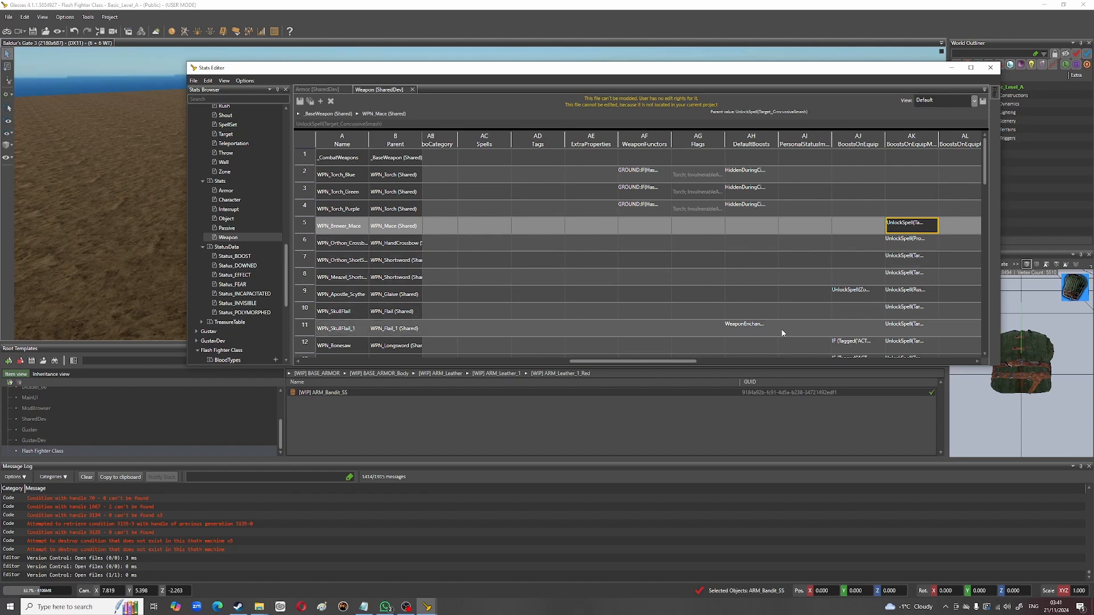
click(752, 333)
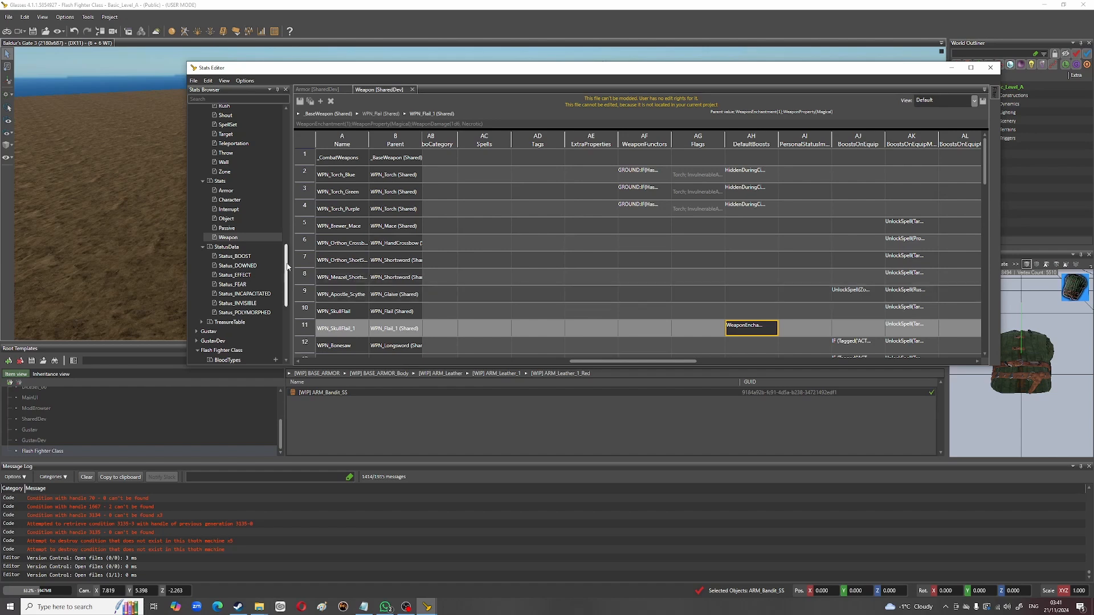
drag(288, 266, 292, 272)
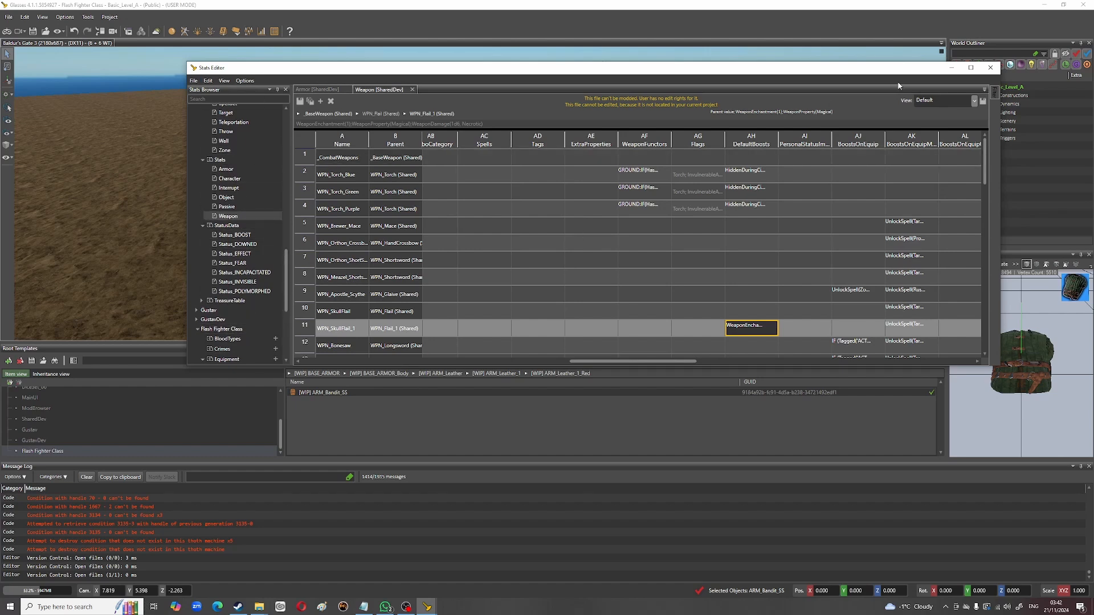
click(990, 67)
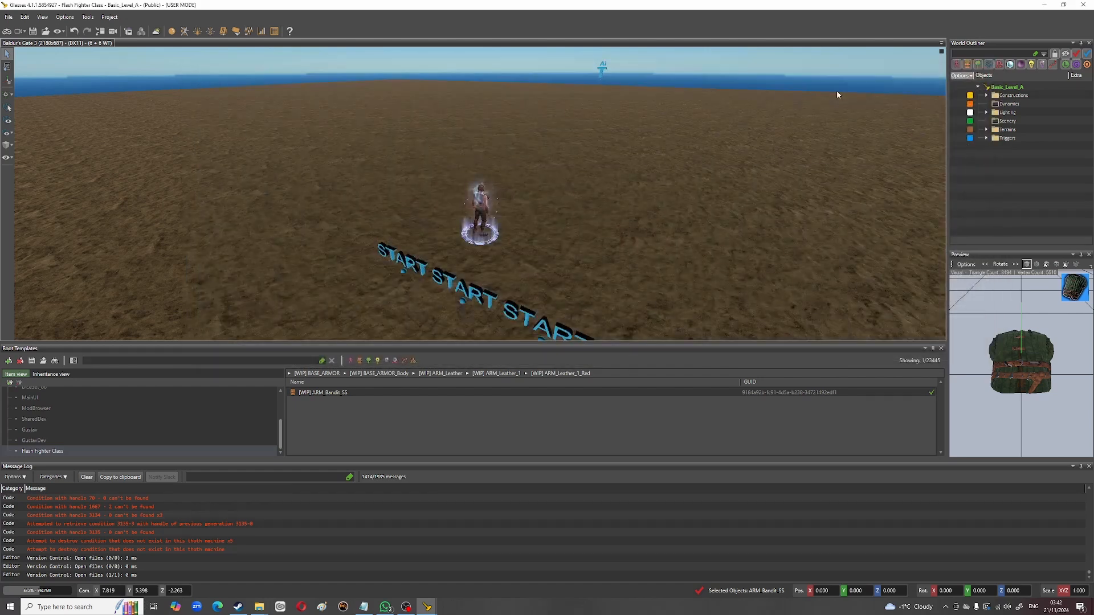
Step: Examine the Selectors values for levels 1, 3, 5, 7, 9 and 10 in Flash Fighter's Progressions table, then close the UUID Object Editor
click(274, 31)
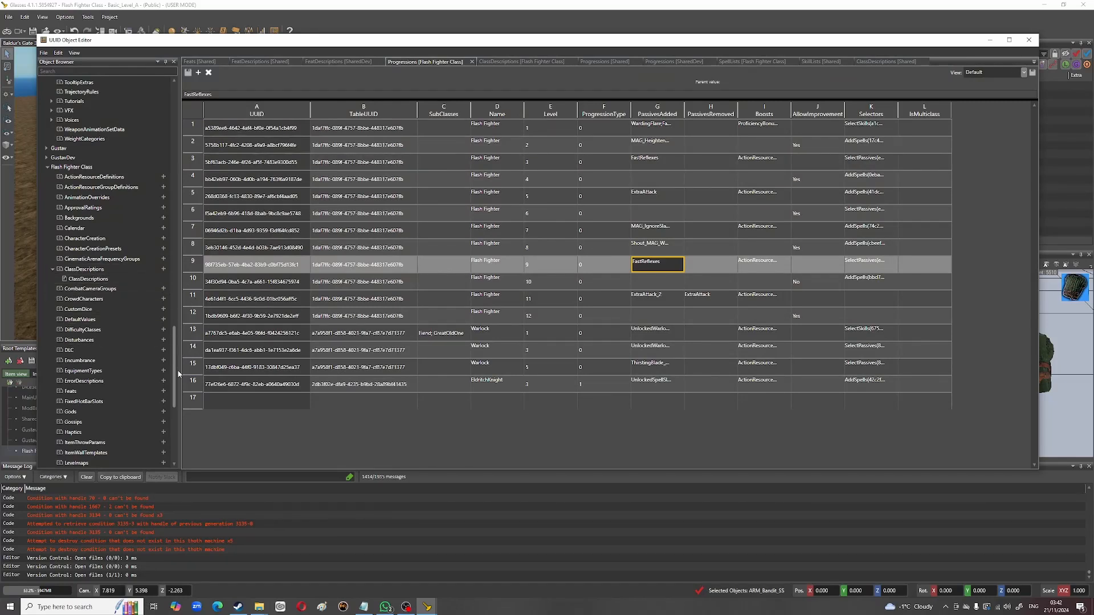
scroll(81, 264, down, 8)
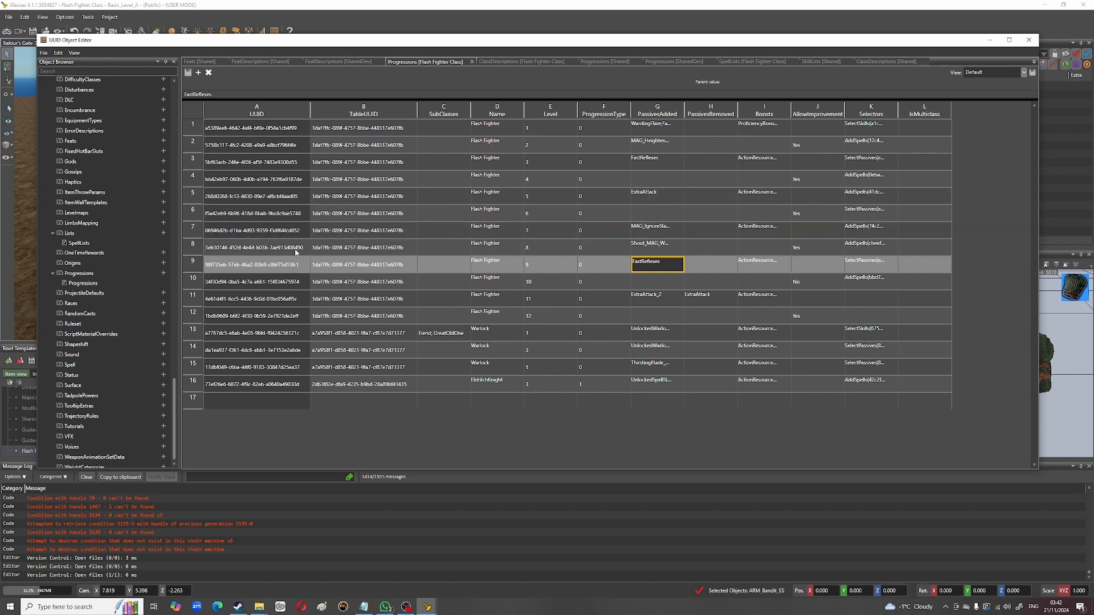
click(868, 129)
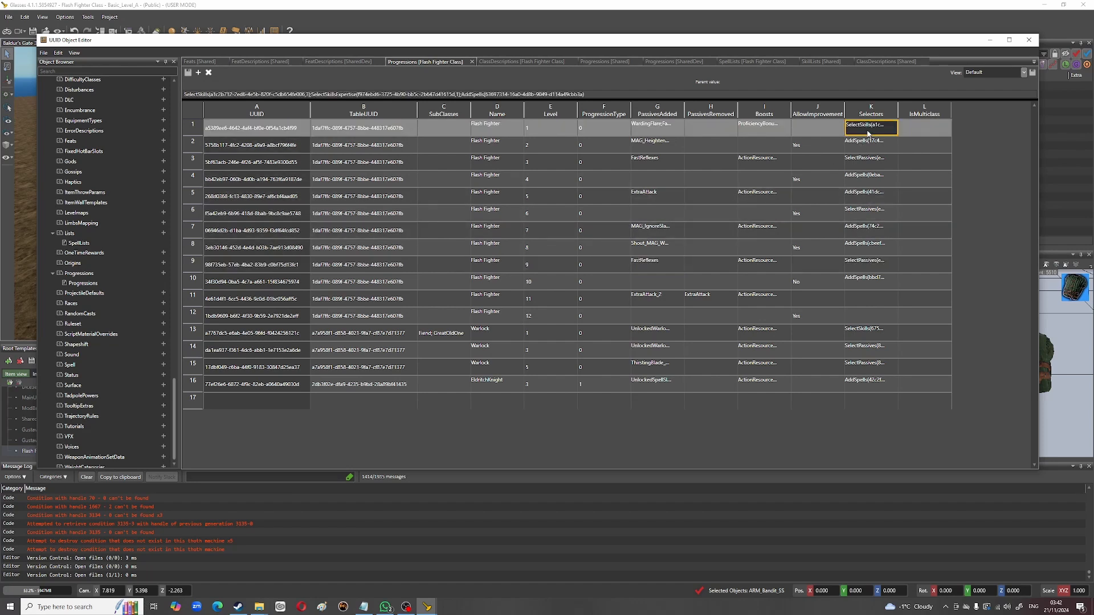
click(860, 196)
click(865, 162)
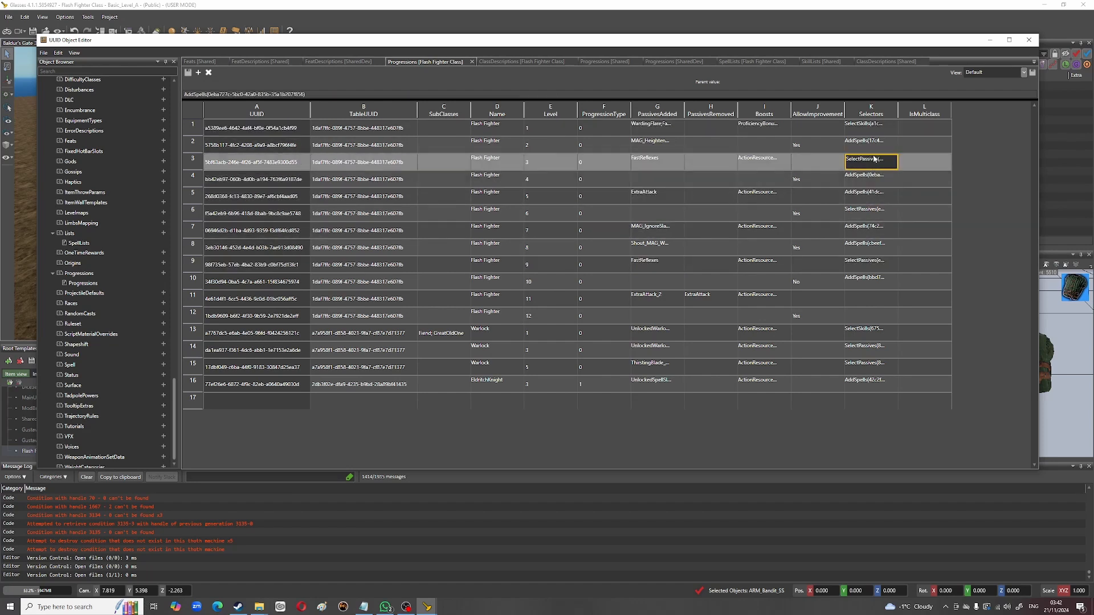
click(864, 228)
click(864, 269)
click(865, 282)
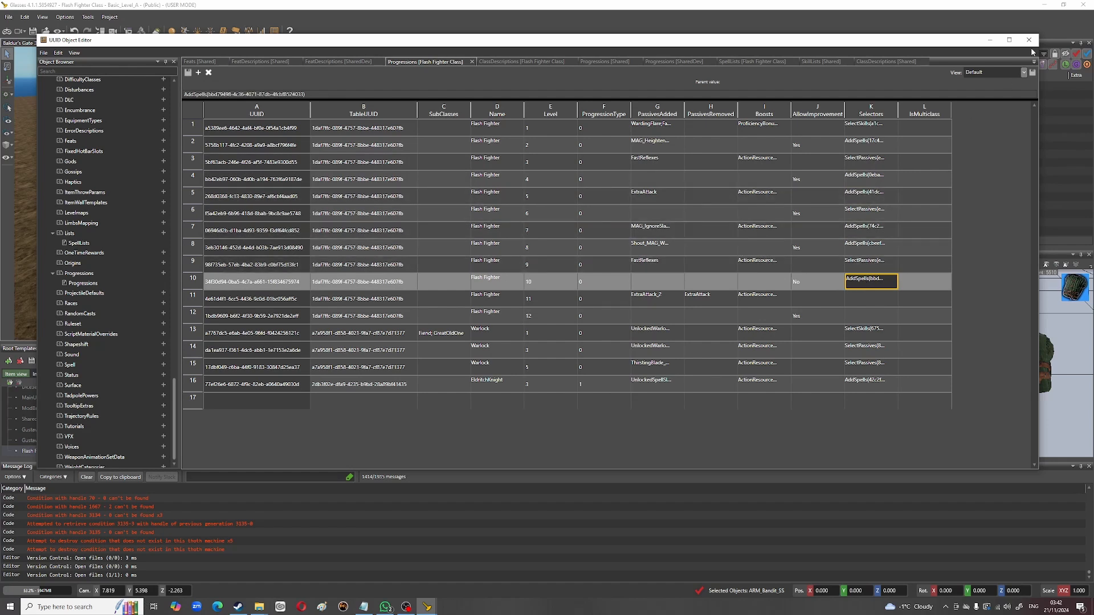
click(1029, 40)
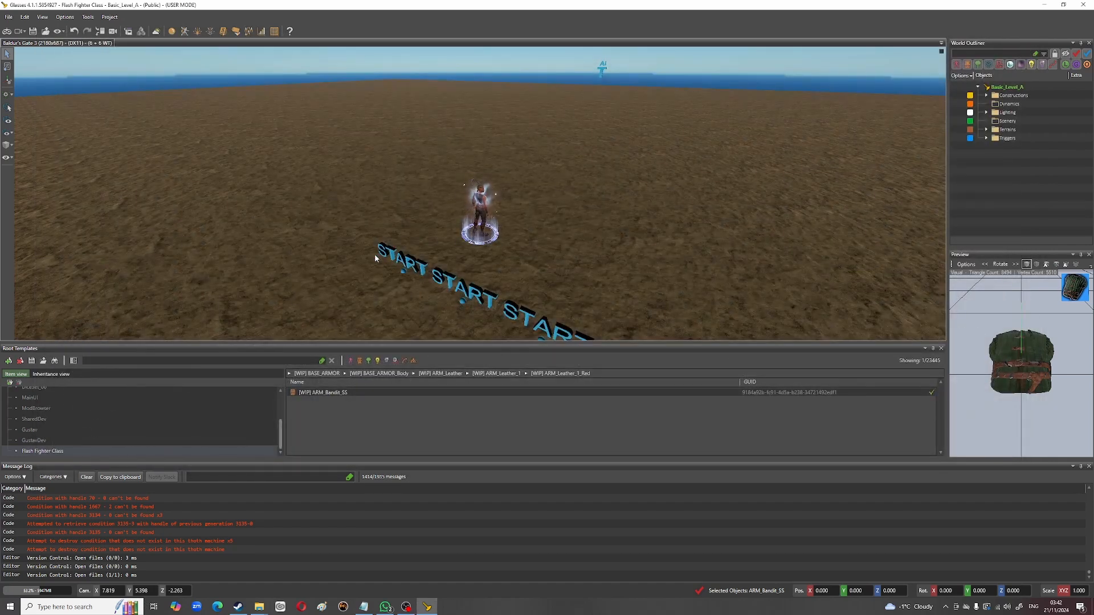
Step: Switch the level to game mode, order the character to walk a short distance, and leave game mode
key(ctrl+g)
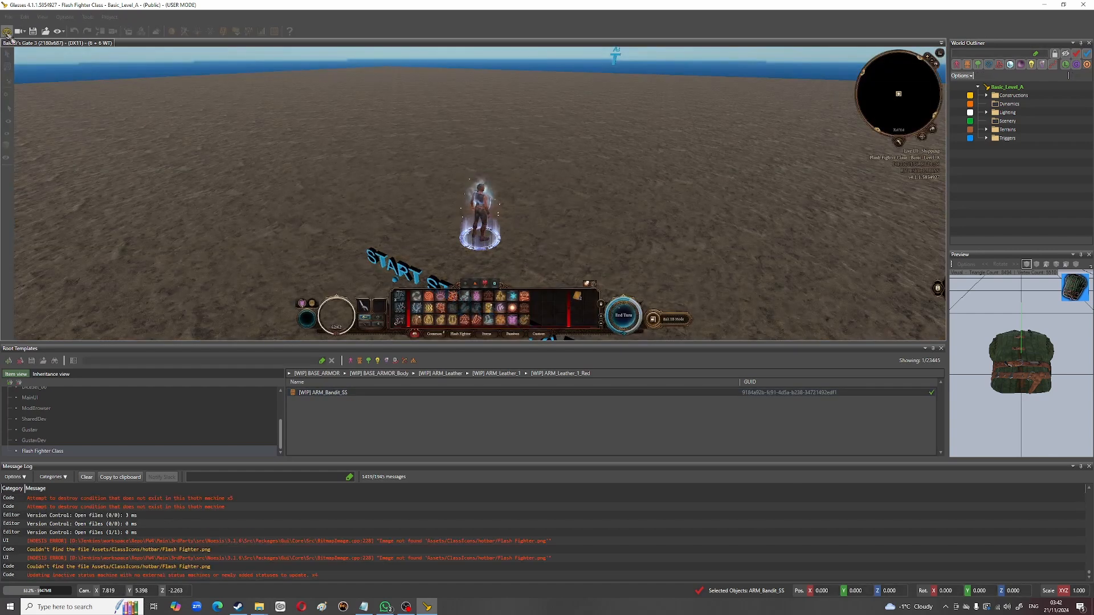
click(348, 214)
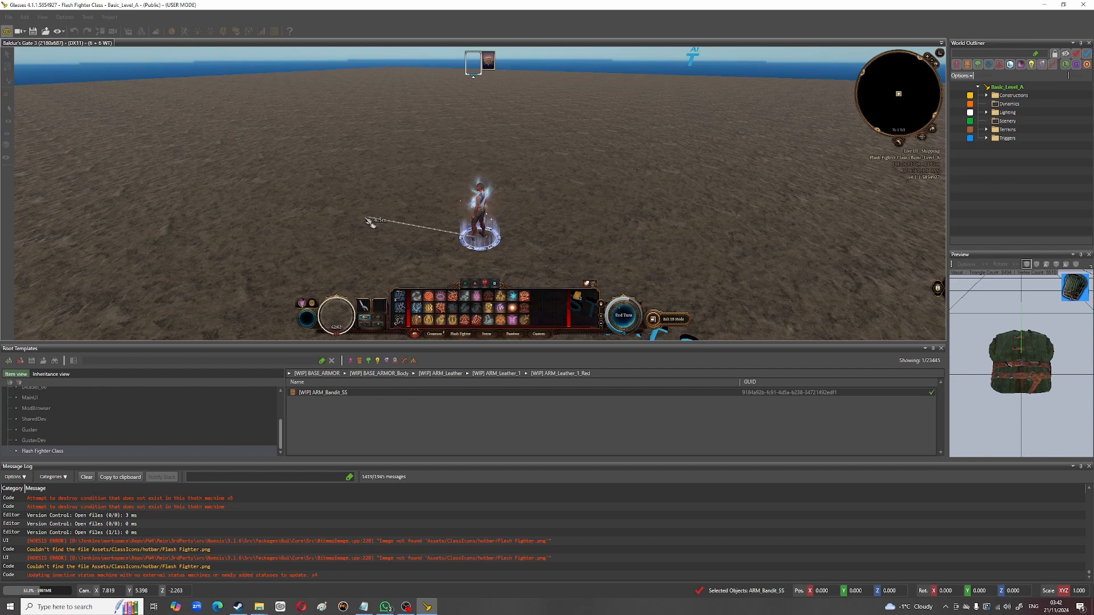
click(5, 31)
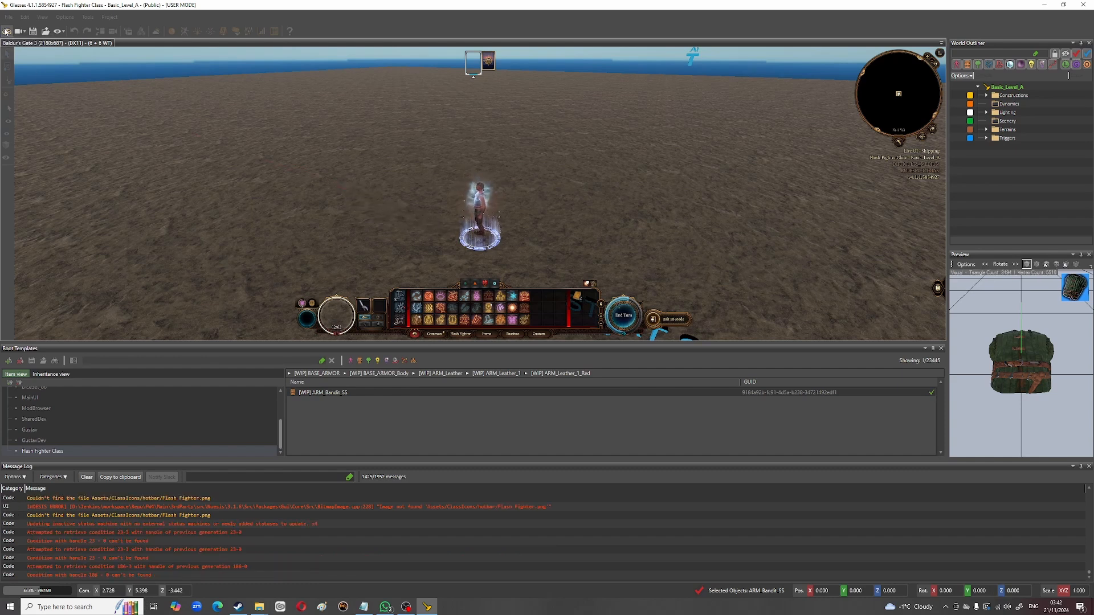